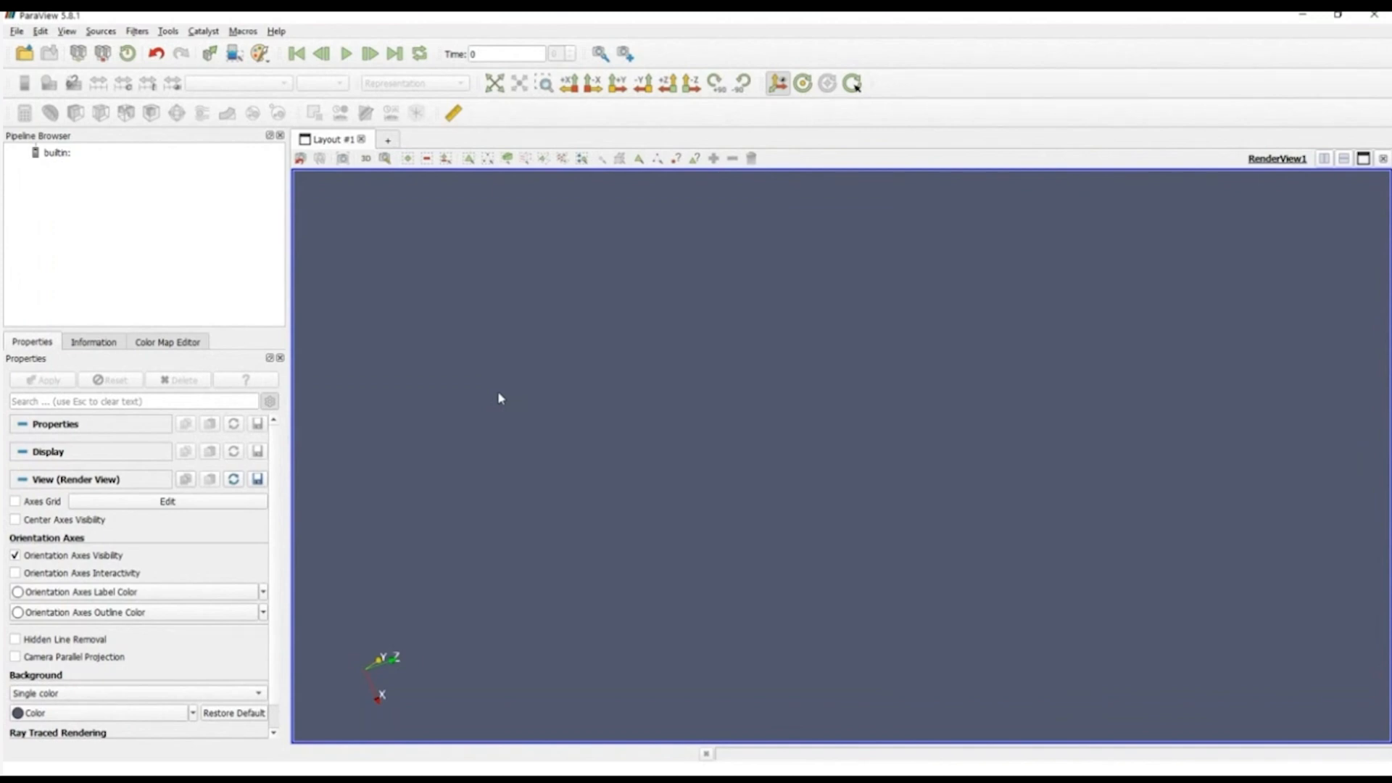
# Step: Check in the plugin manager that the CDIReader and EmbossingRepresentations plugins are loaded and set to auto load
pyautogui.click(169, 31)
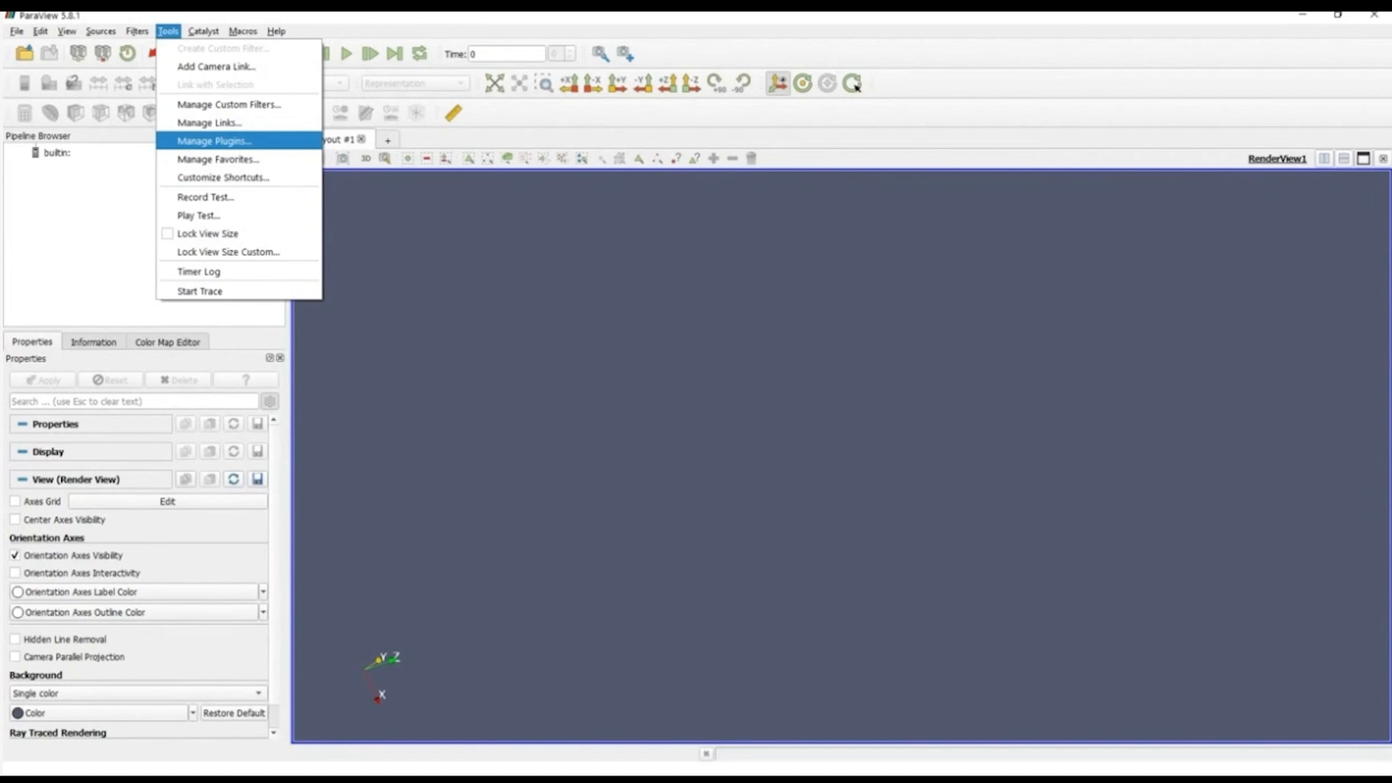
pyautogui.click(214, 141)
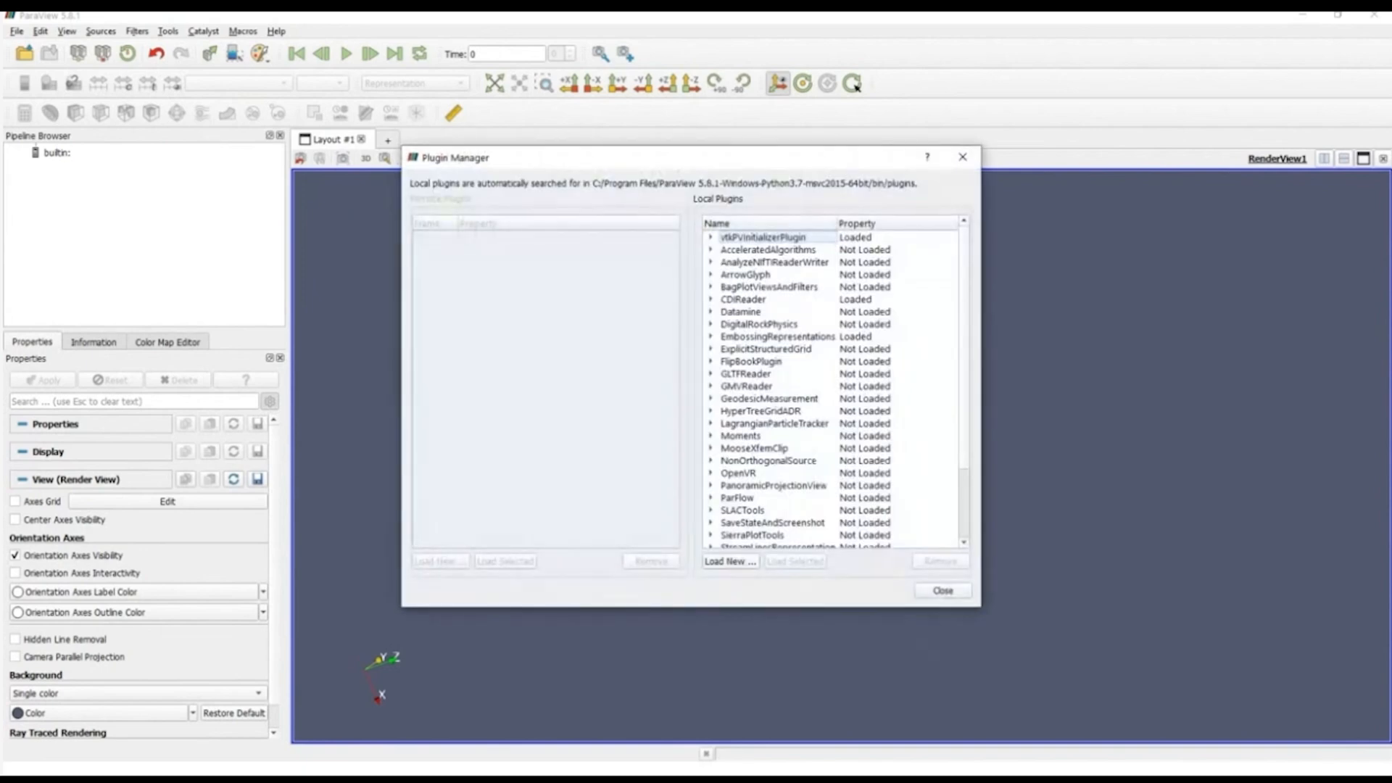
pyautogui.moveTo(908, 607); pyautogui.dragTo(916, 718)
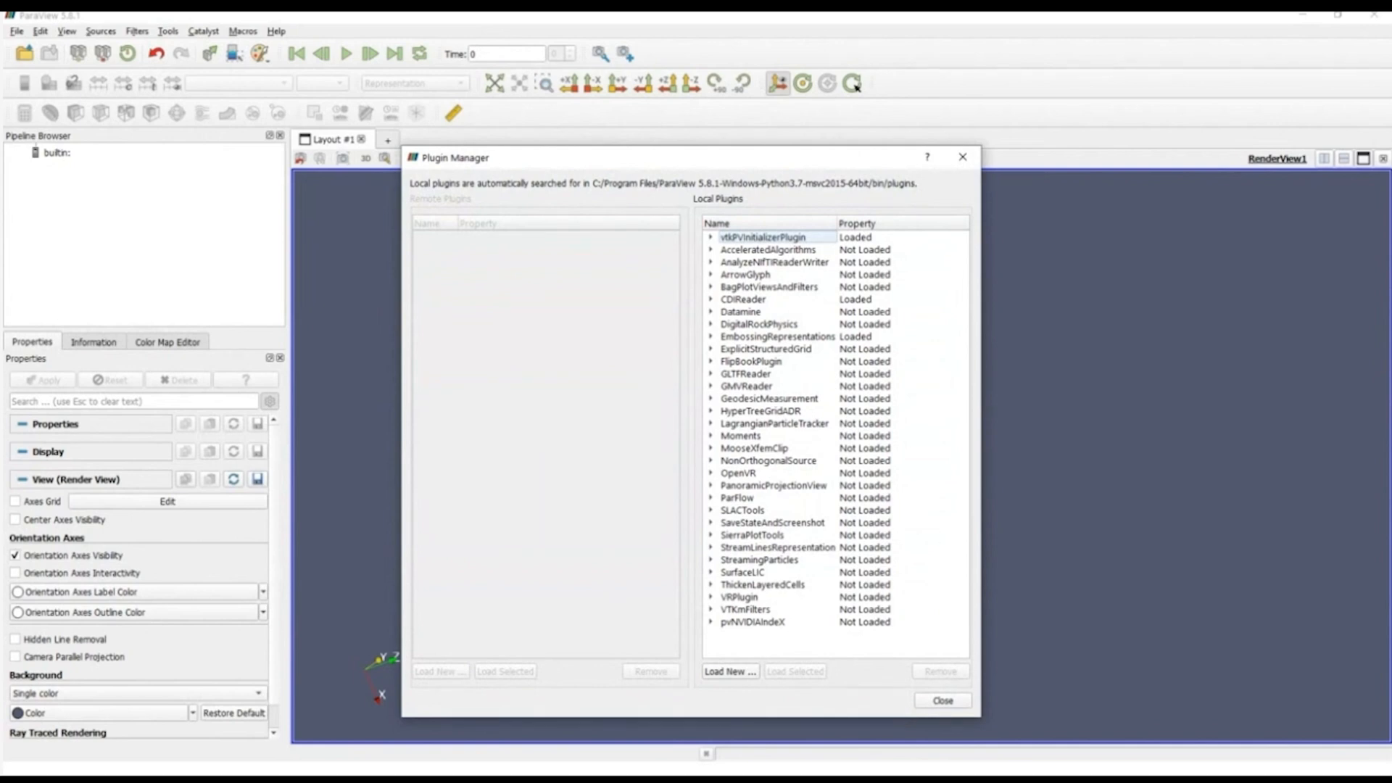
pyautogui.click(744, 300)
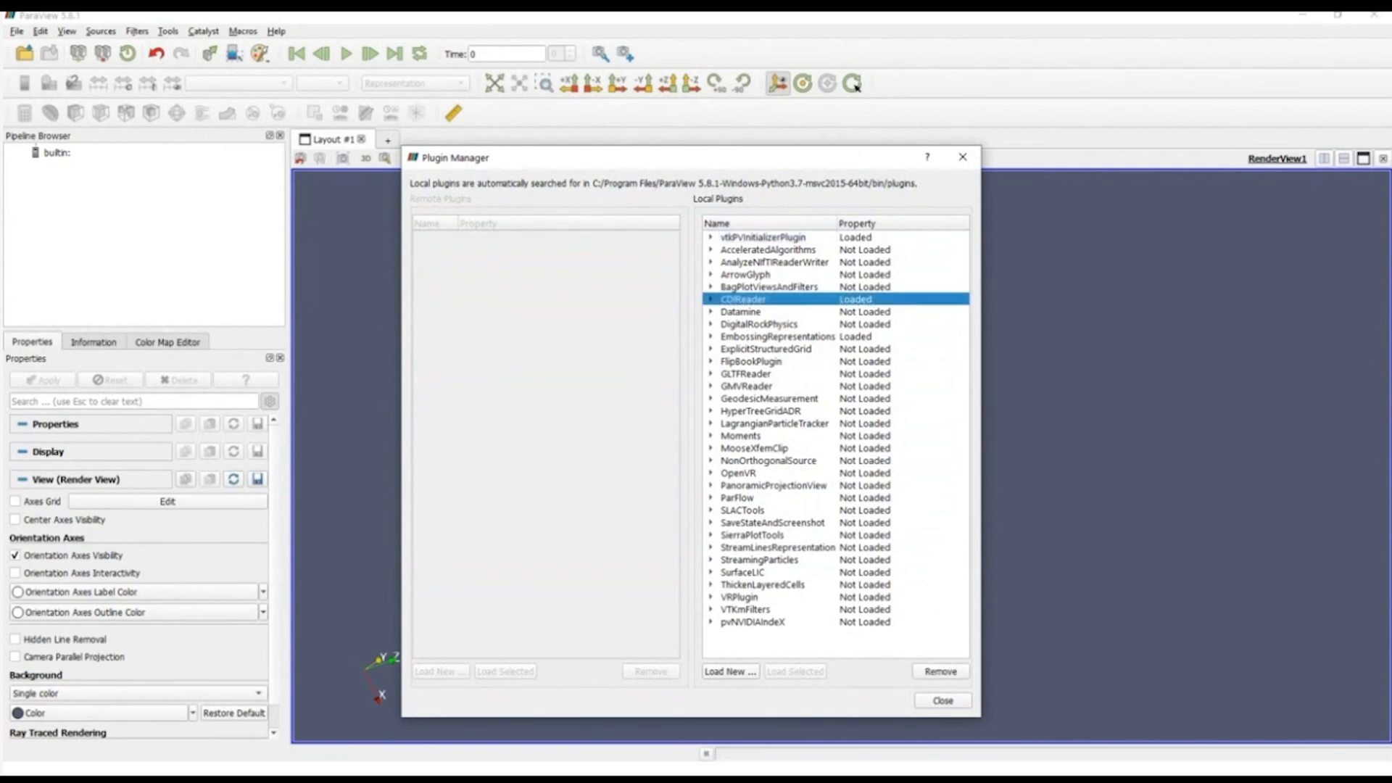
pyautogui.click(710, 300)
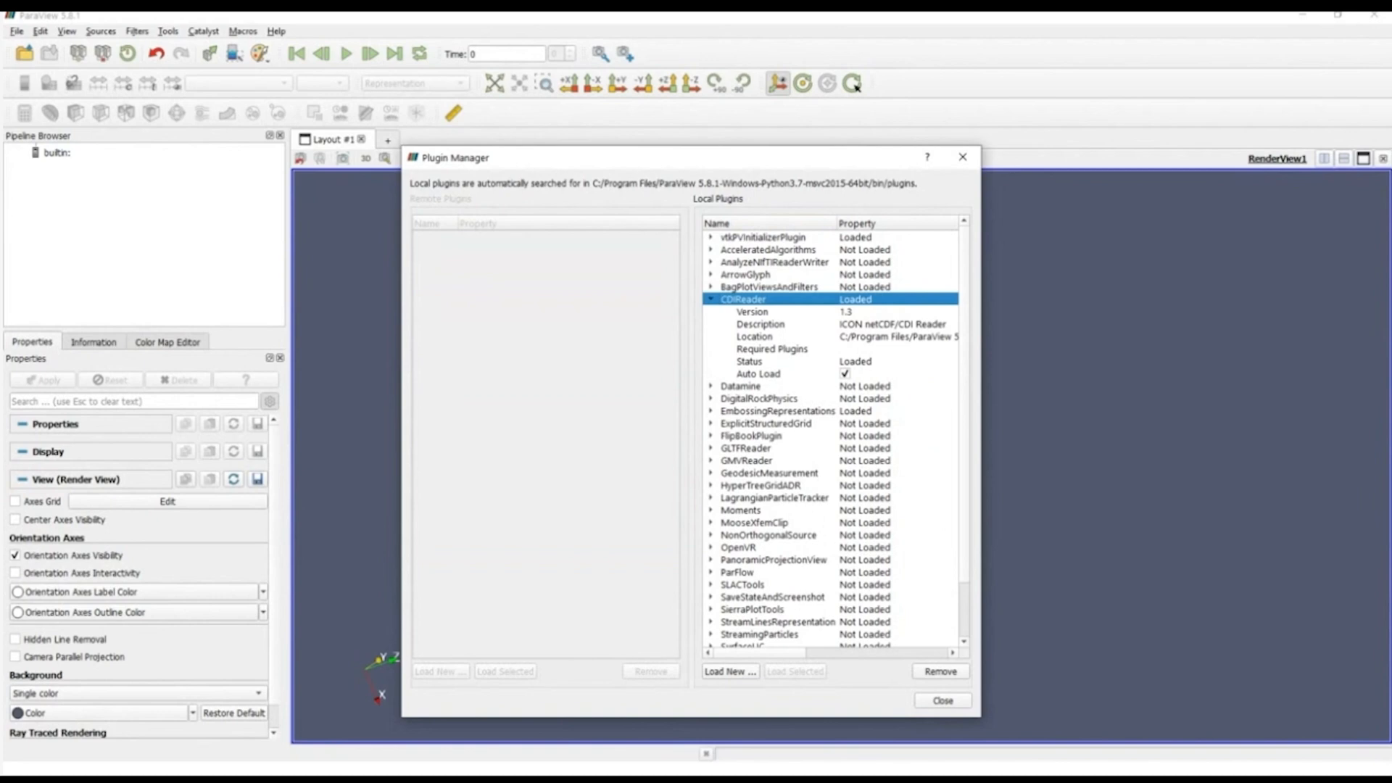
pyautogui.click(711, 411)
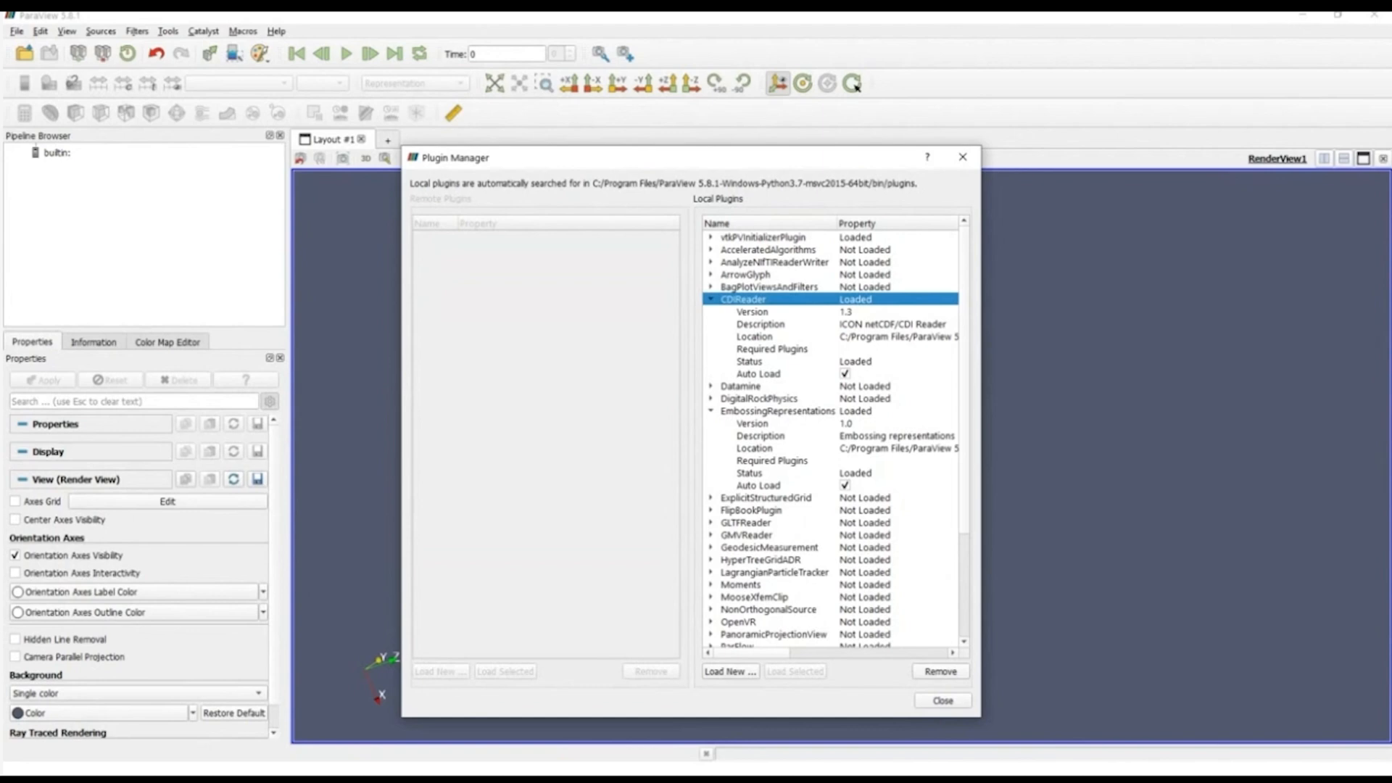
pyautogui.click(710, 411)
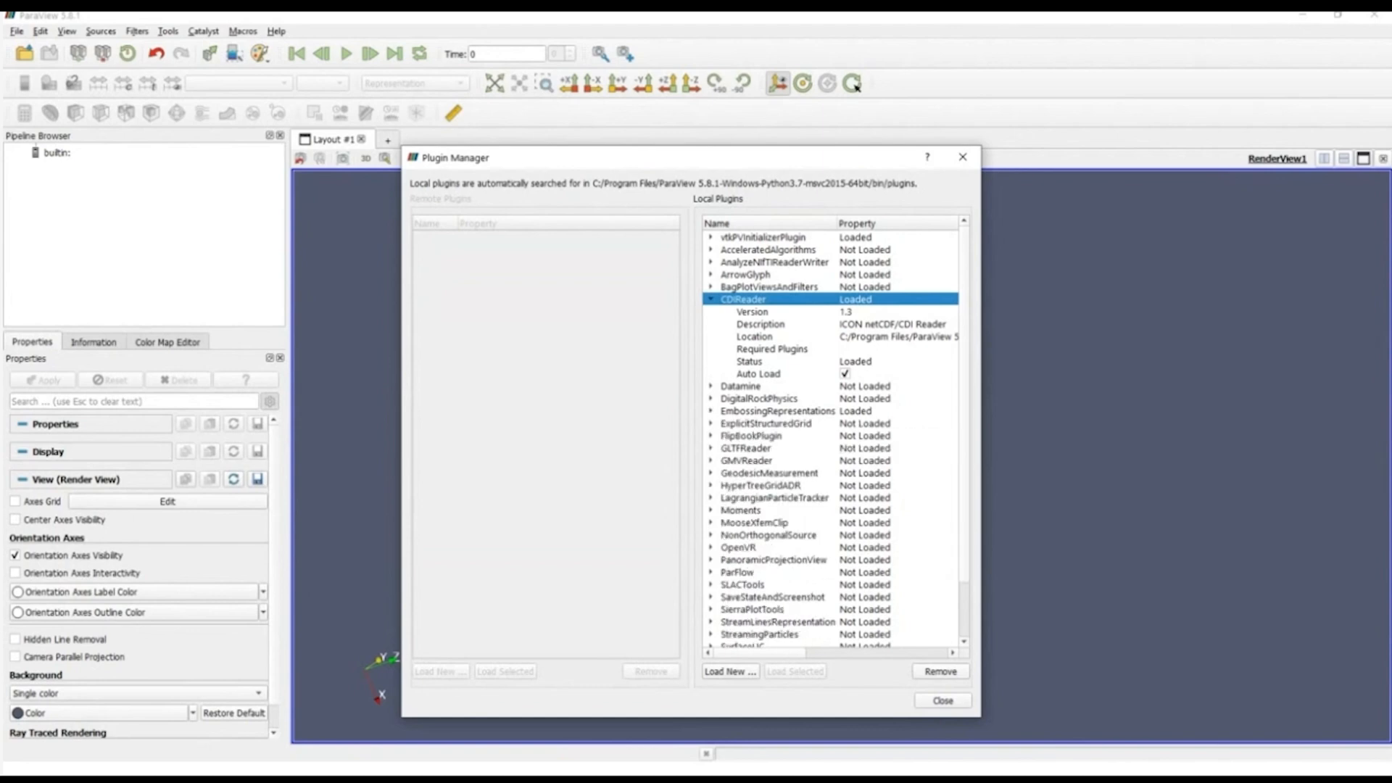
pyautogui.click(710, 299)
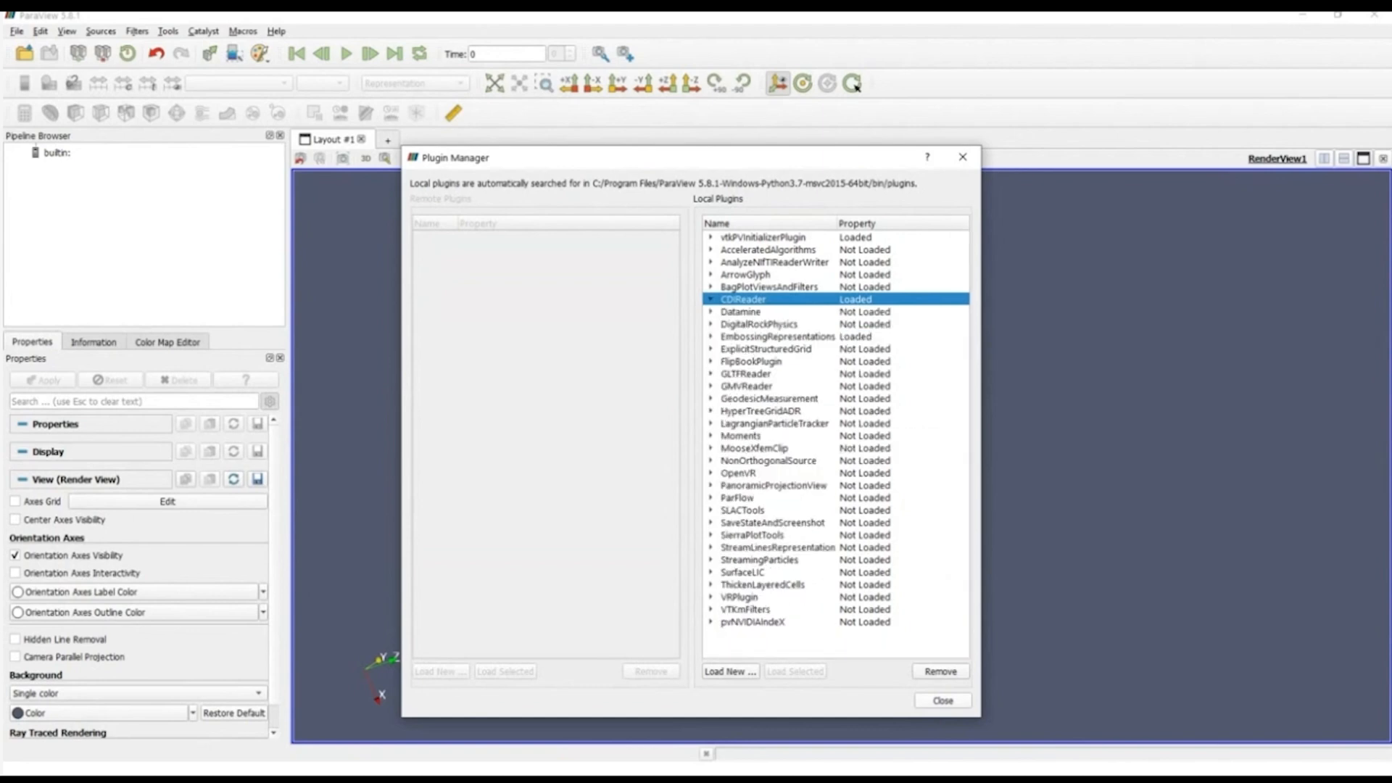
pyautogui.click(943, 700)
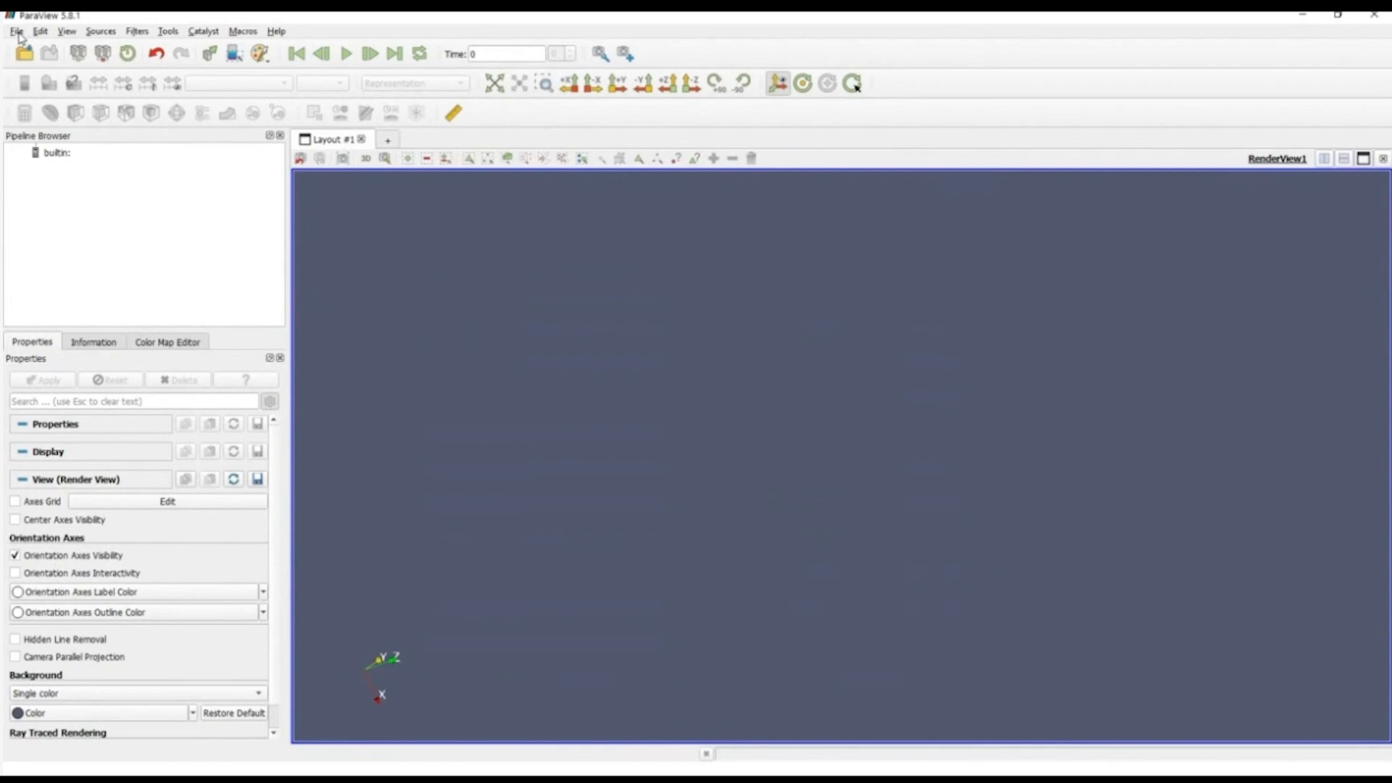
# Step: Open icon_ocean.nc from the C:/ drive using the CDIReader
pyautogui.click(16, 32)
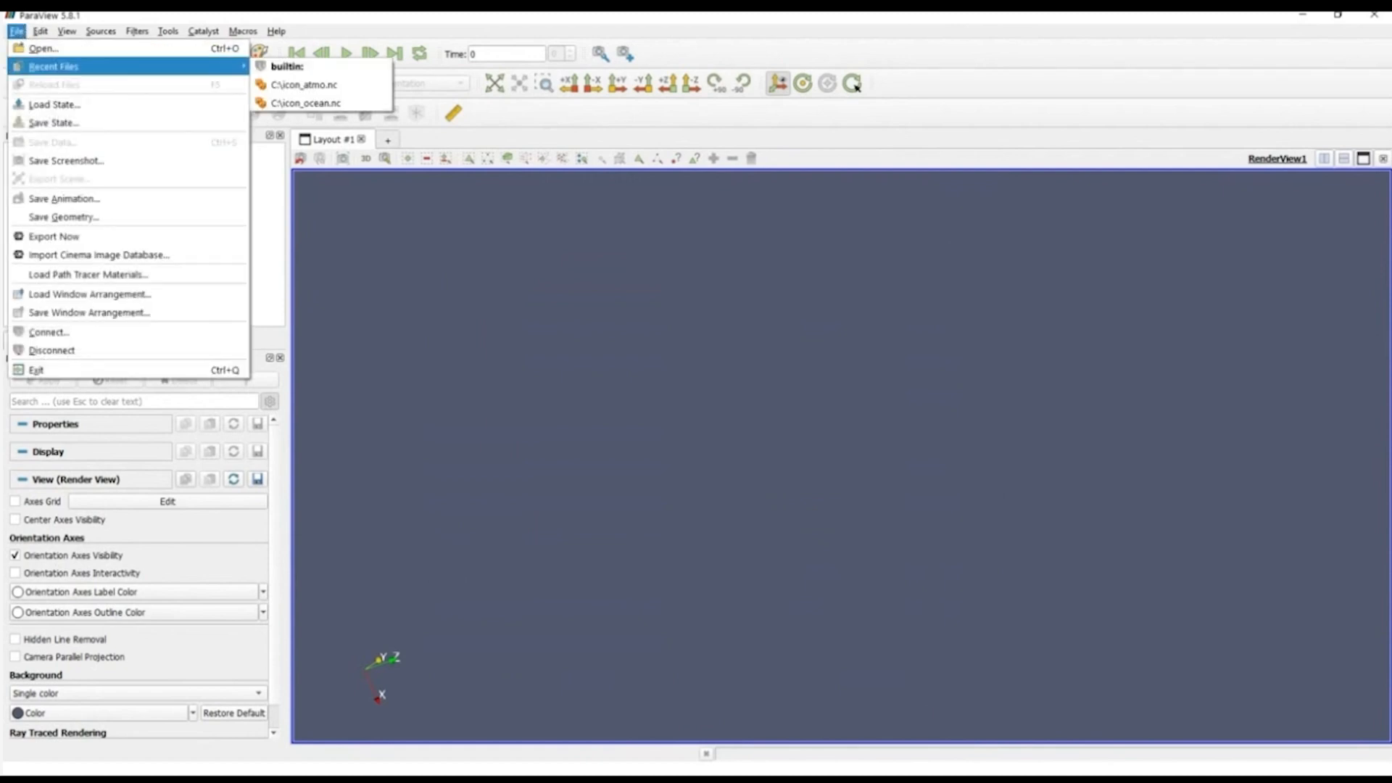
pyautogui.click(43, 48)
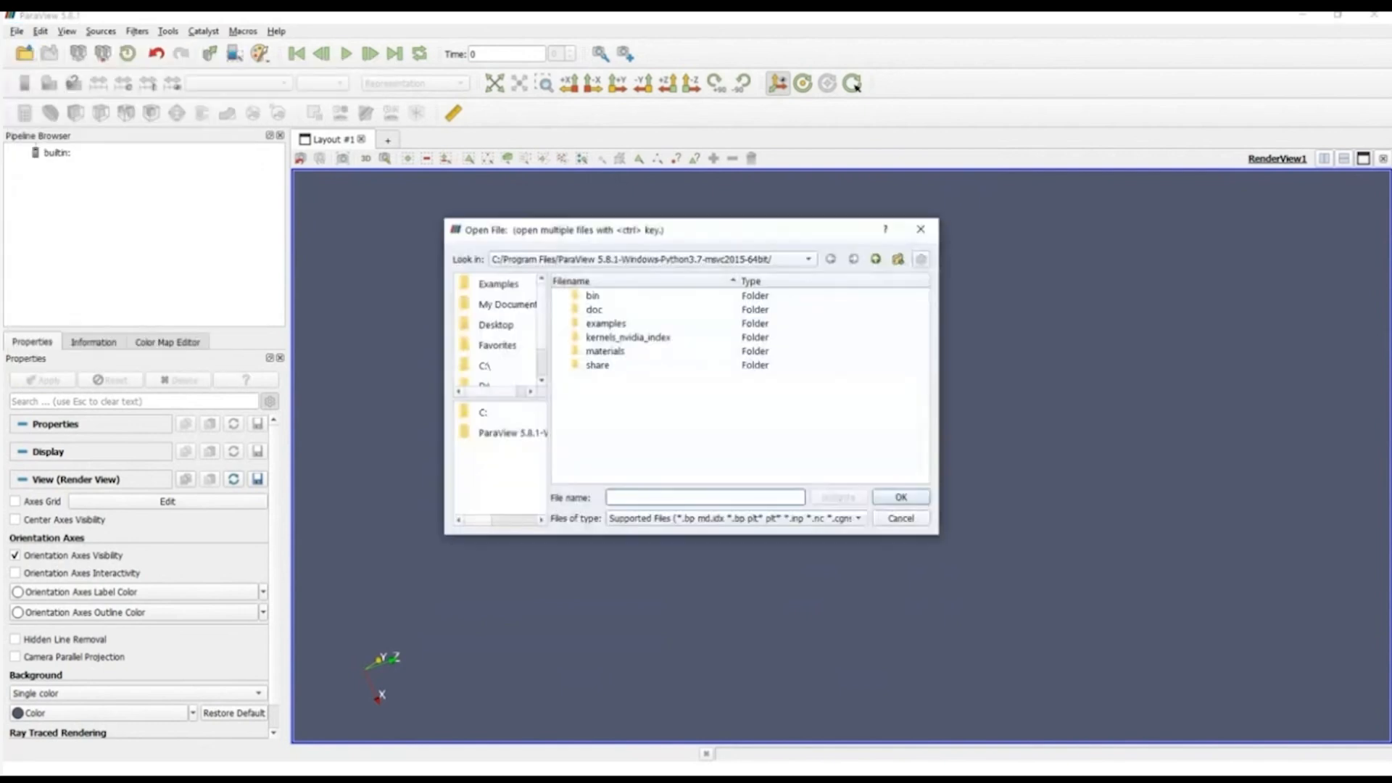
pyautogui.click(496, 413)
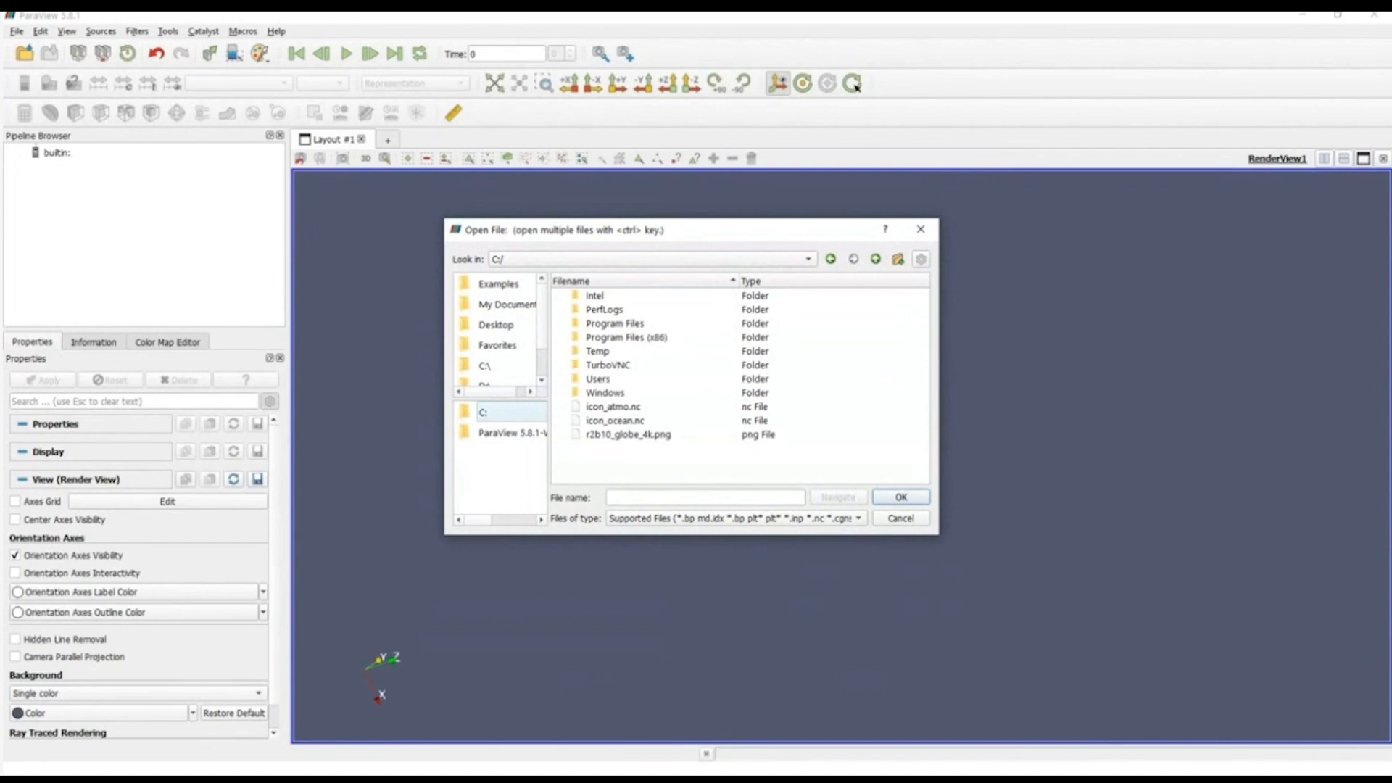
pyautogui.click(615, 421)
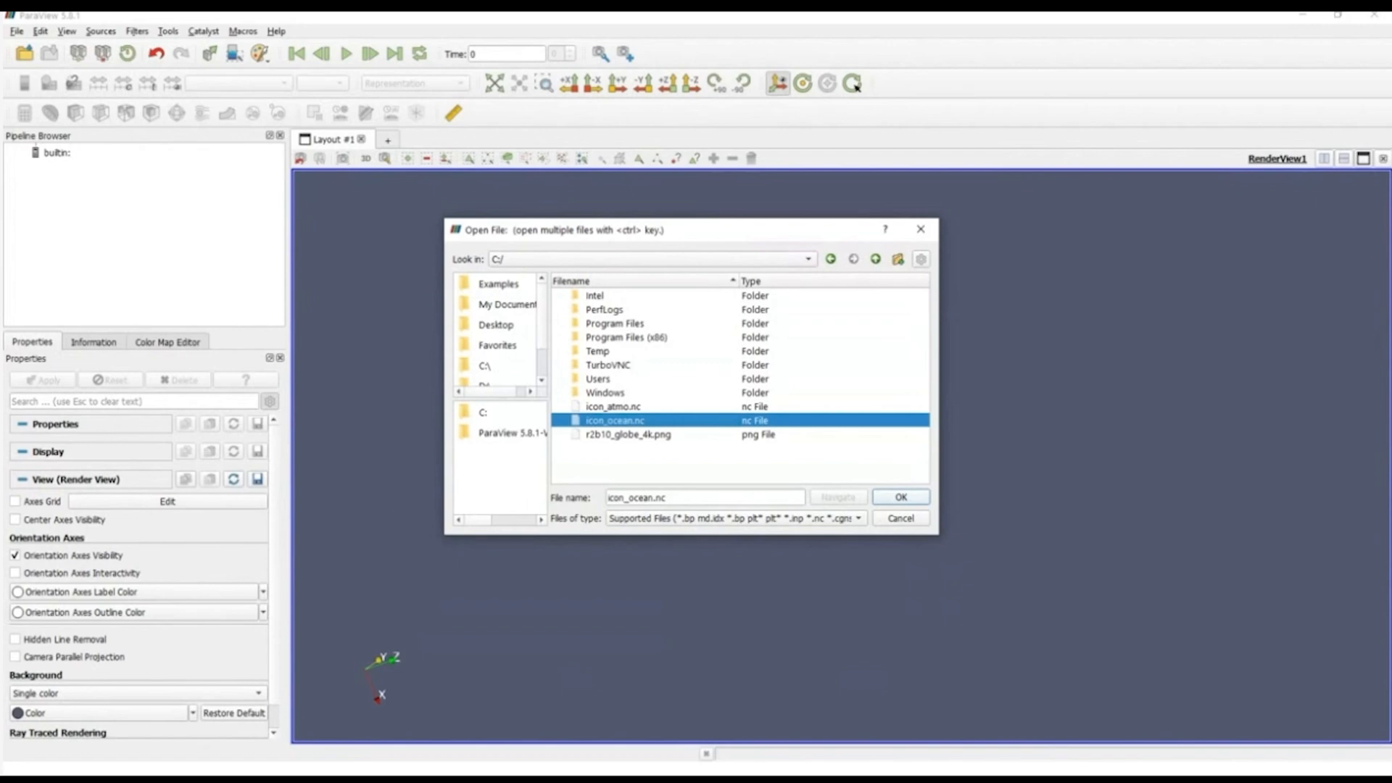
pyautogui.click(907, 499)
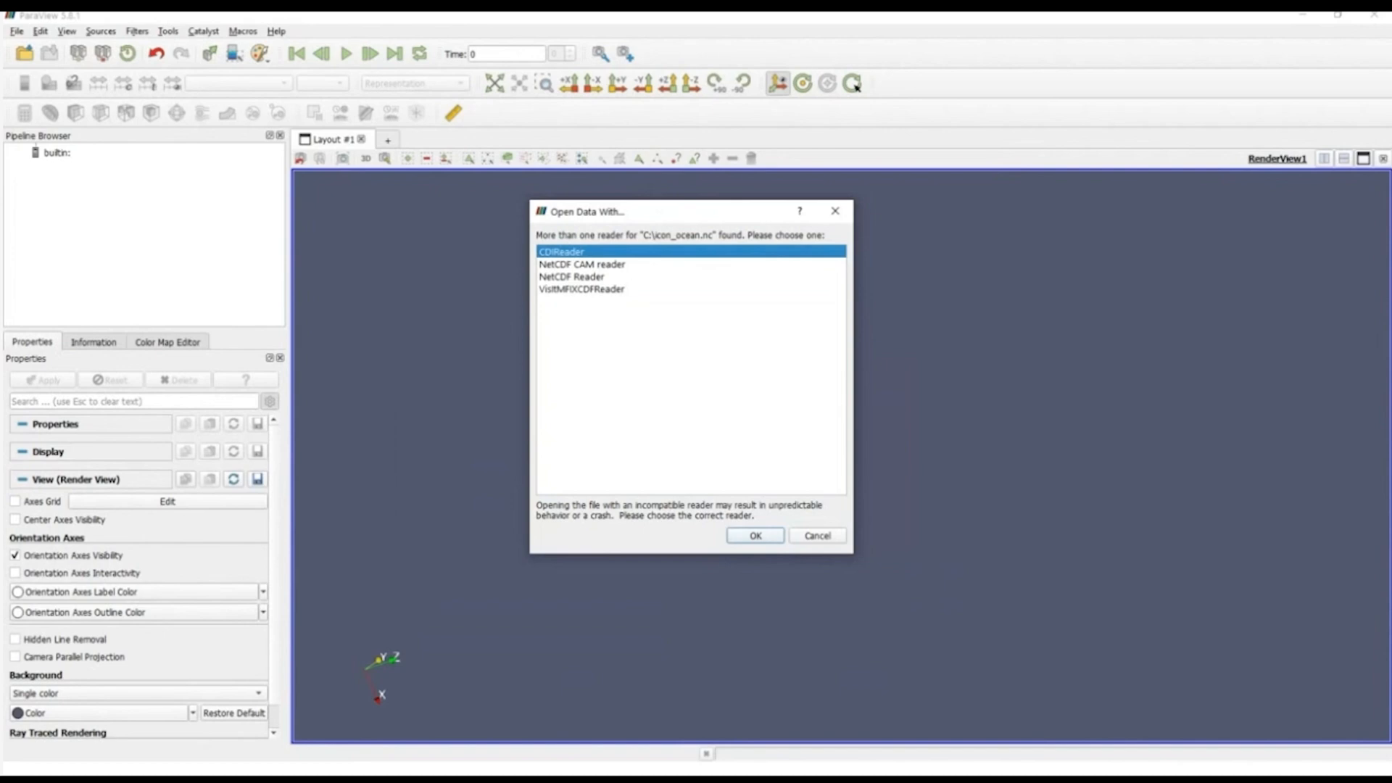
pyautogui.click(755, 535)
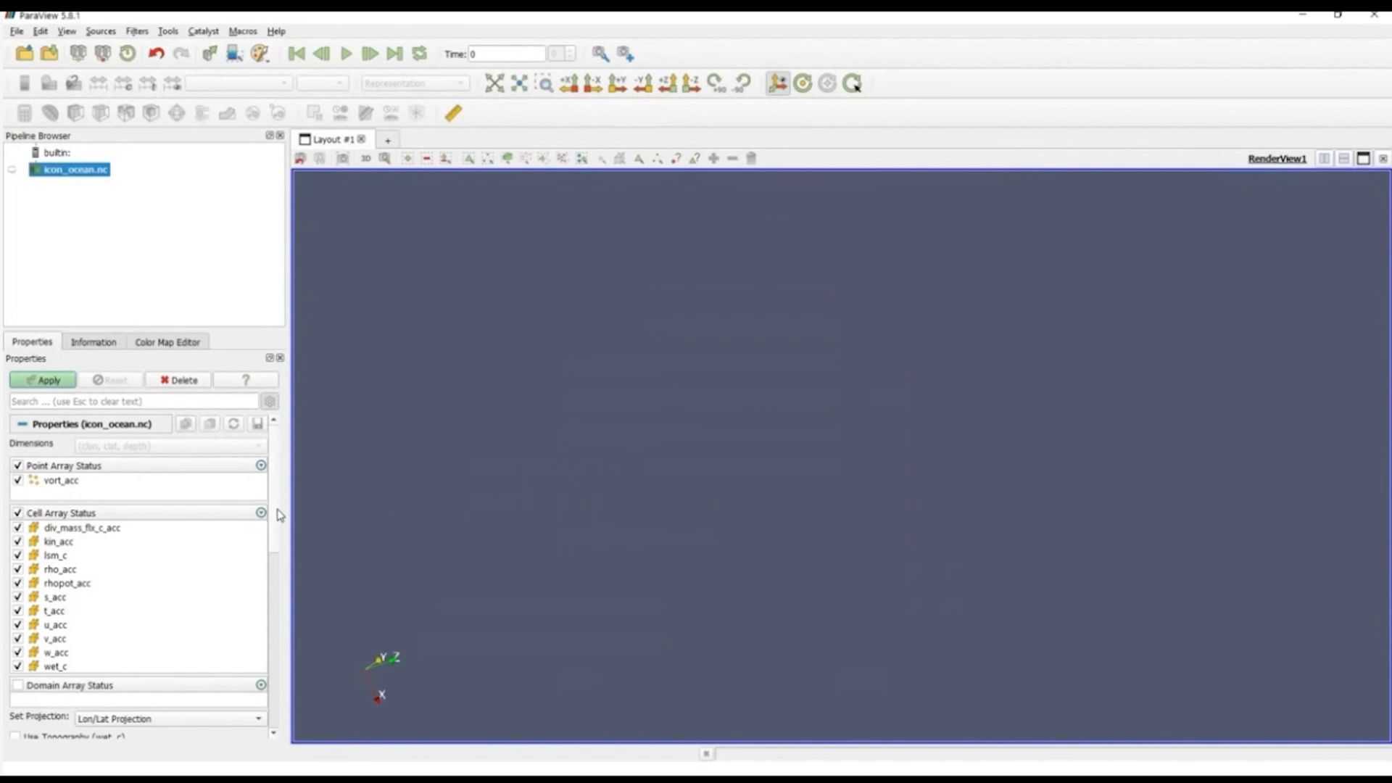
# Step: Load icon_ocean.nc with all point and cell arrays in Lon/Lat projection, and display it in 3D interaction mode
pyautogui.moveTo(277, 510); pyautogui.dragTo(278, 521)
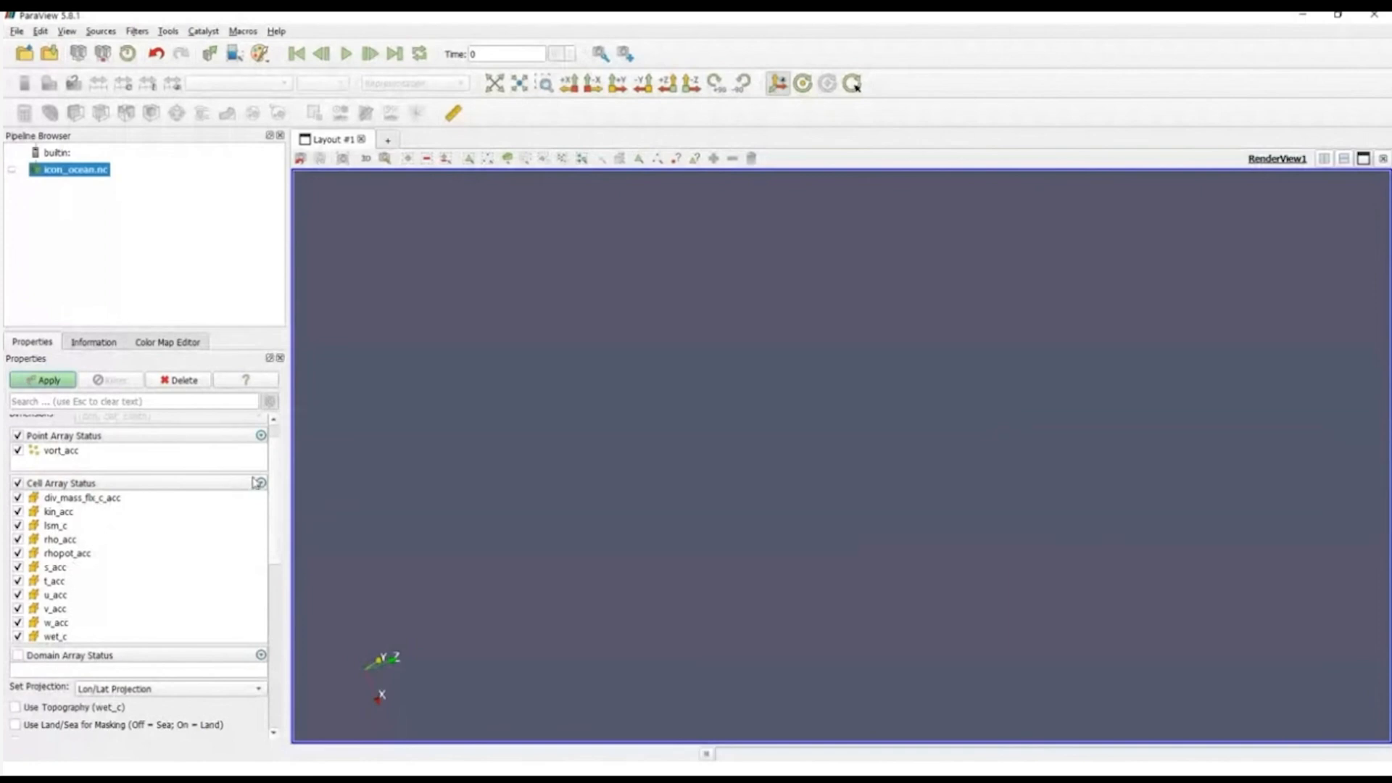
pyautogui.click(51, 381)
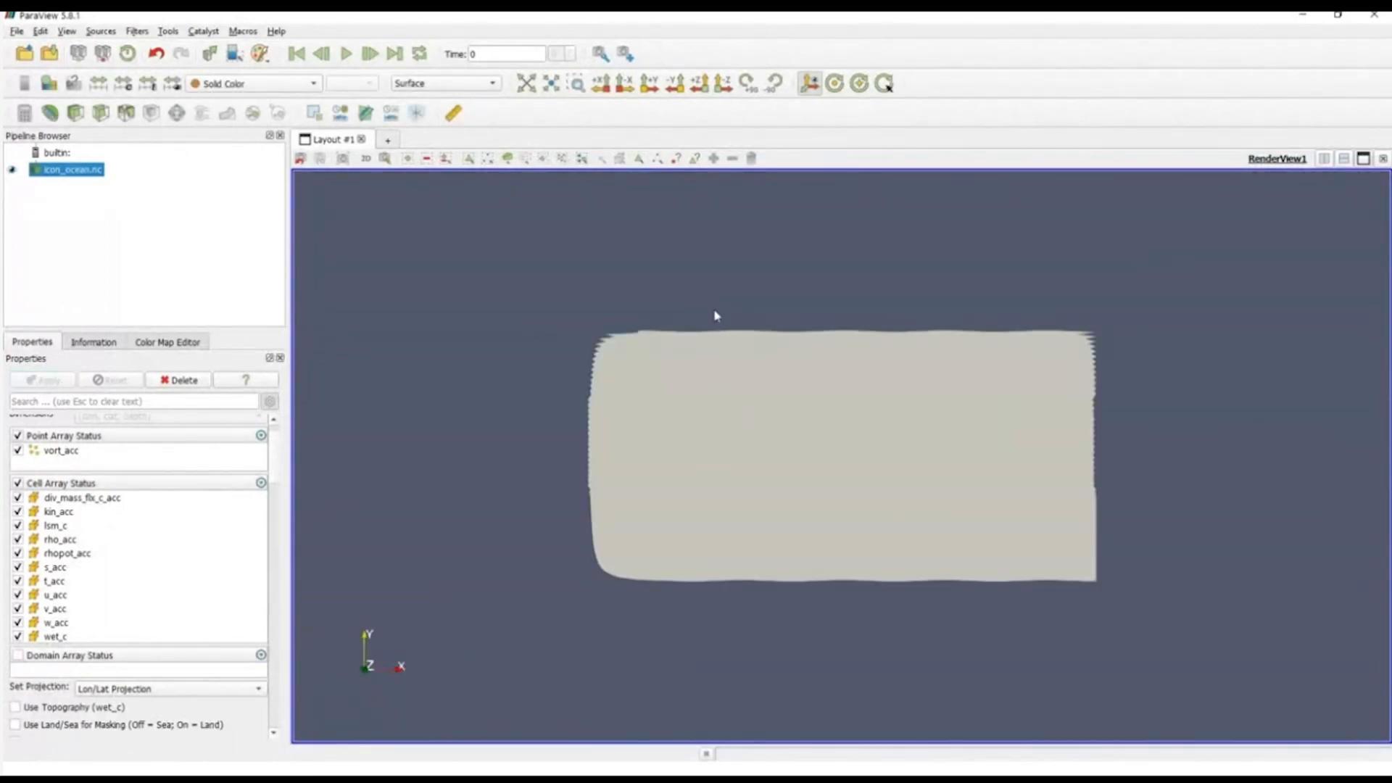
pyautogui.click(366, 159)
pyautogui.moveTo(650, 286); pyautogui.dragTo(749, 600, button='right')
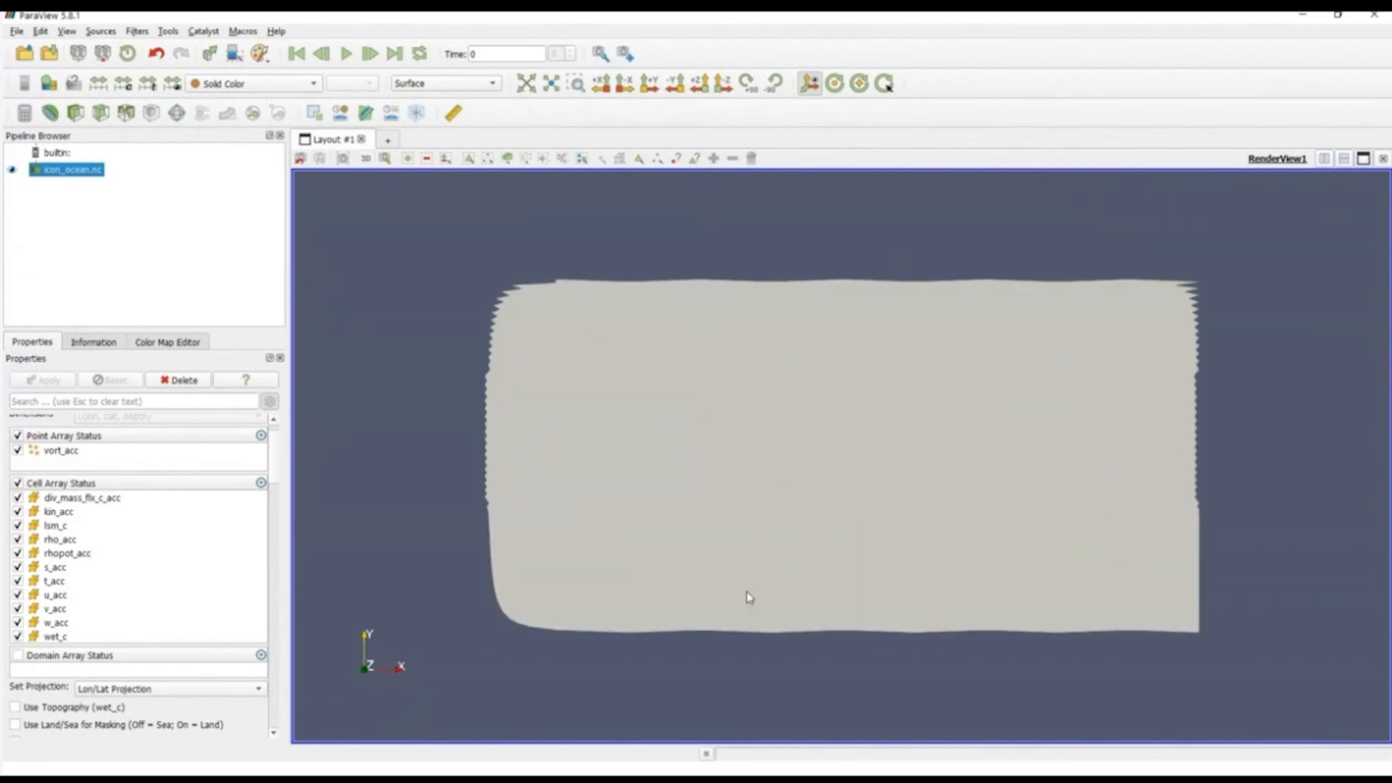
# Step: Color the ocean surface by the vort_acc variable
pyautogui.click(245, 84)
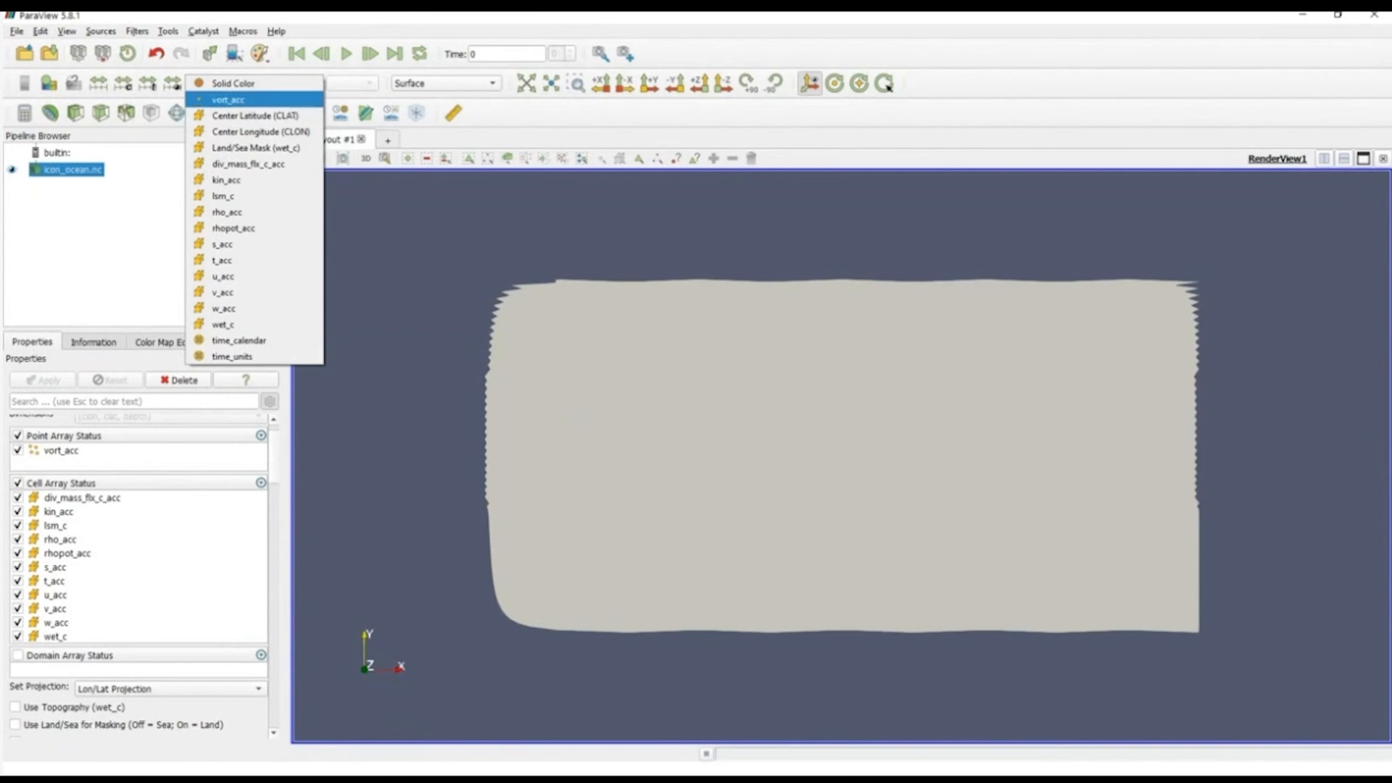
pyautogui.click(226, 100)
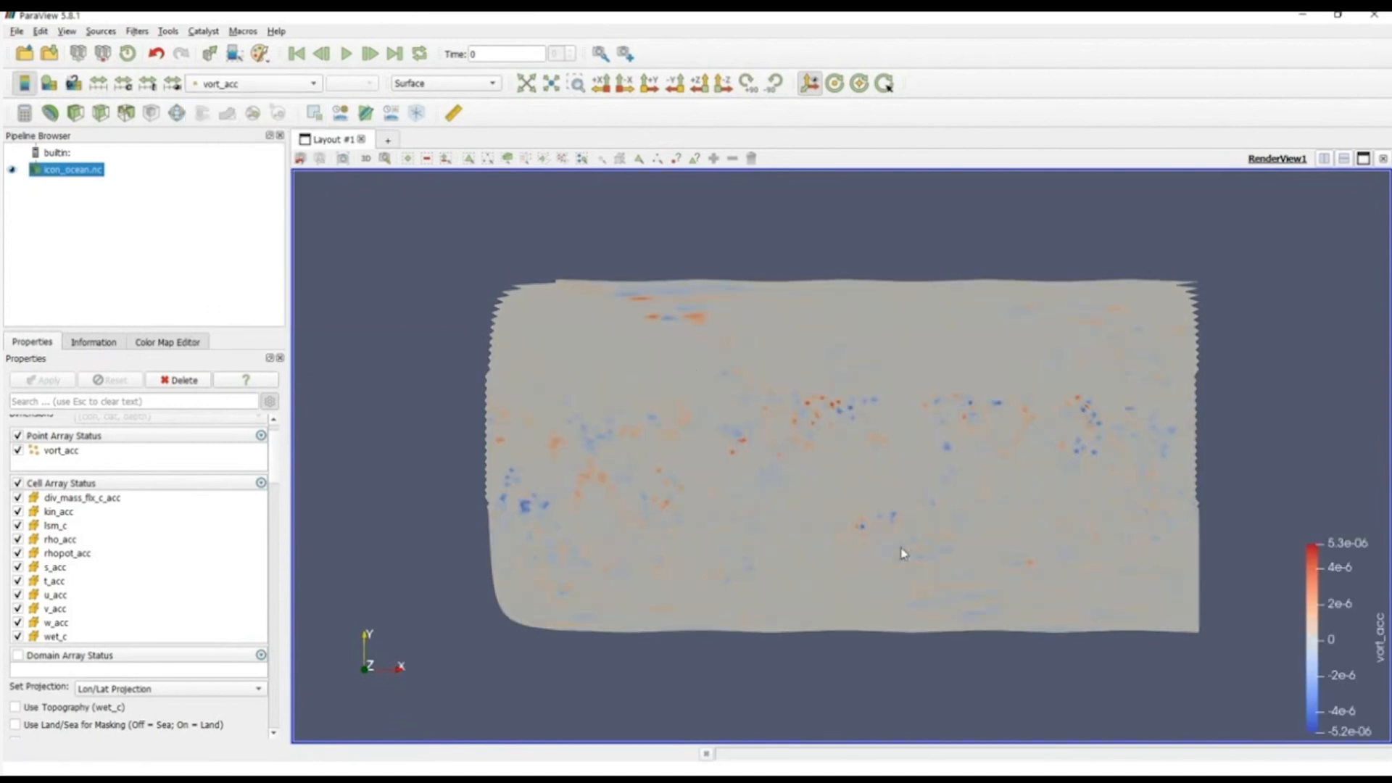
pyautogui.scroll(-4, 281, 500)
pyautogui.scroll(-2, 282, 506)
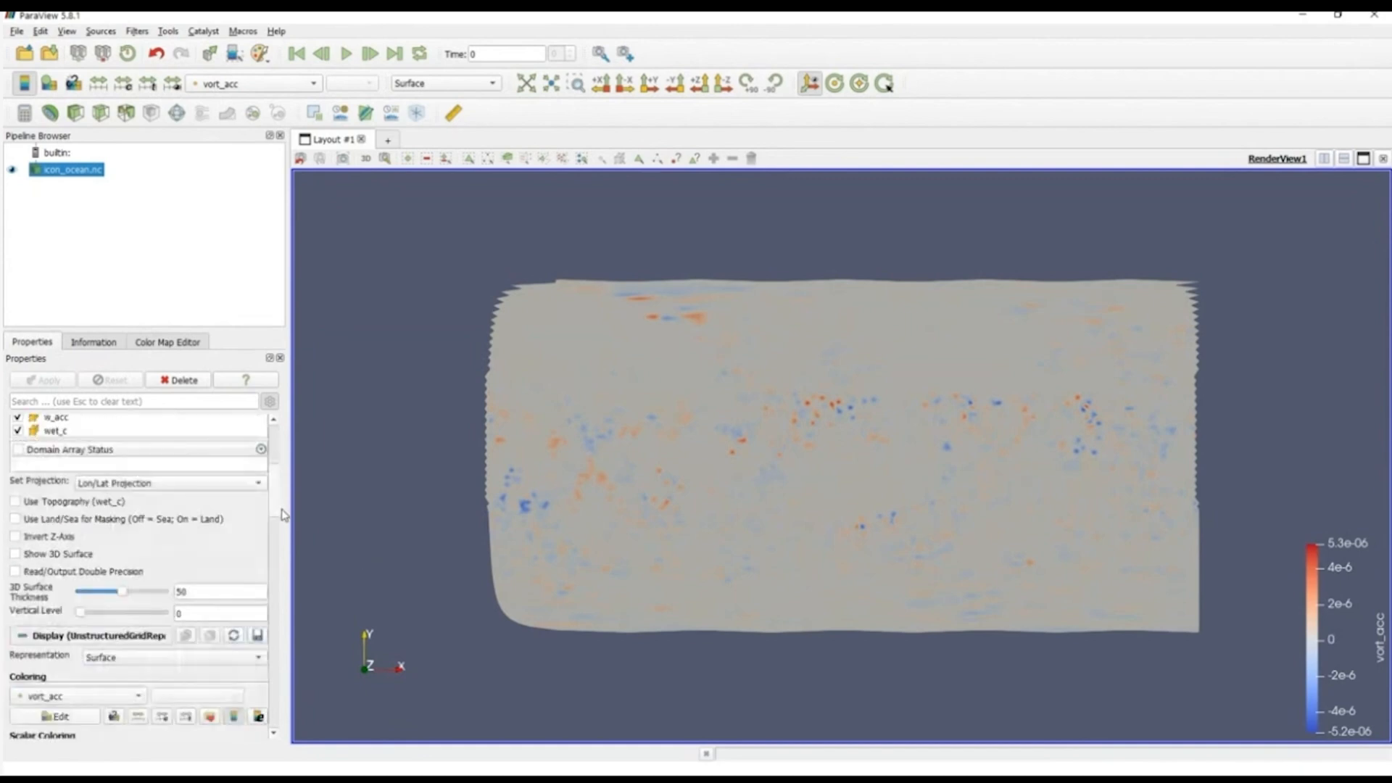
pyautogui.scroll(5, 772, 428)
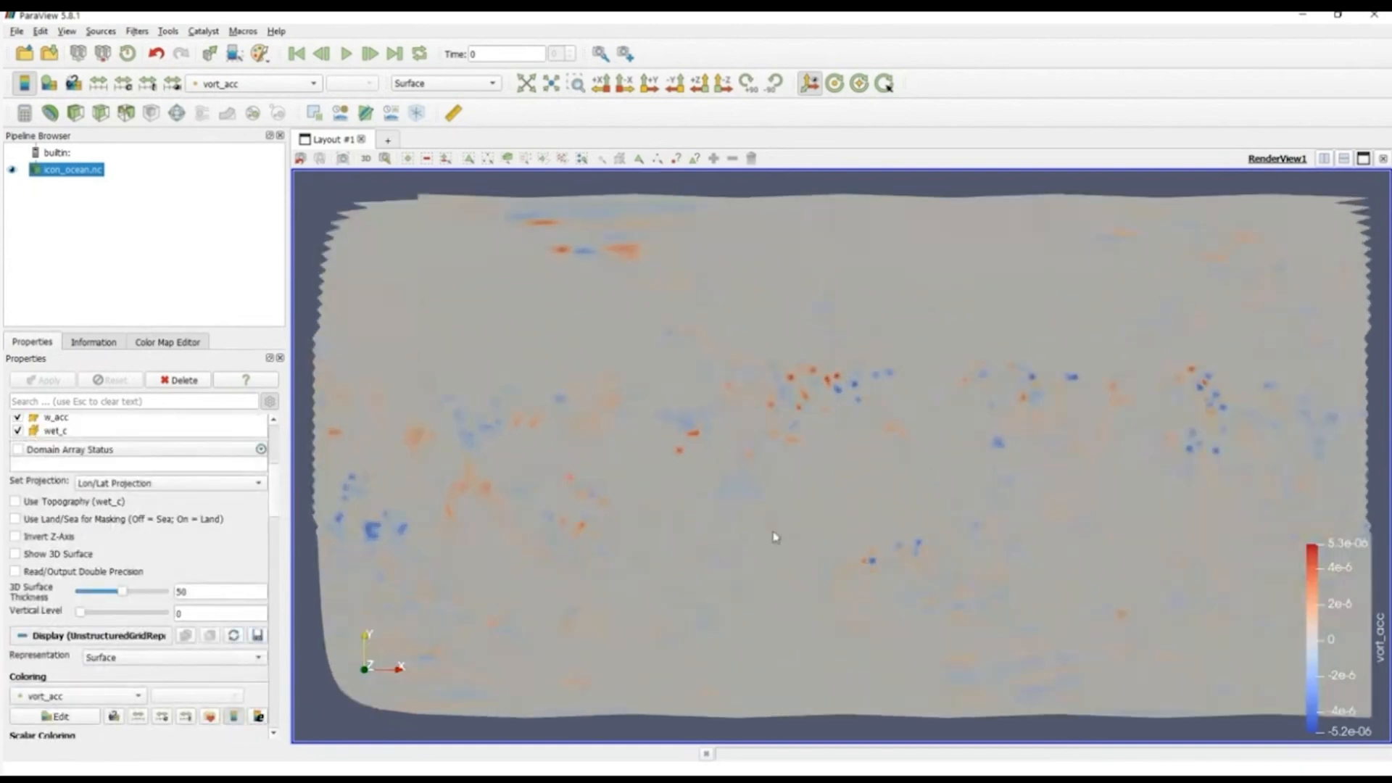
# Step: Color the ocean surface by the t_acc variable
pyautogui.click(250, 84)
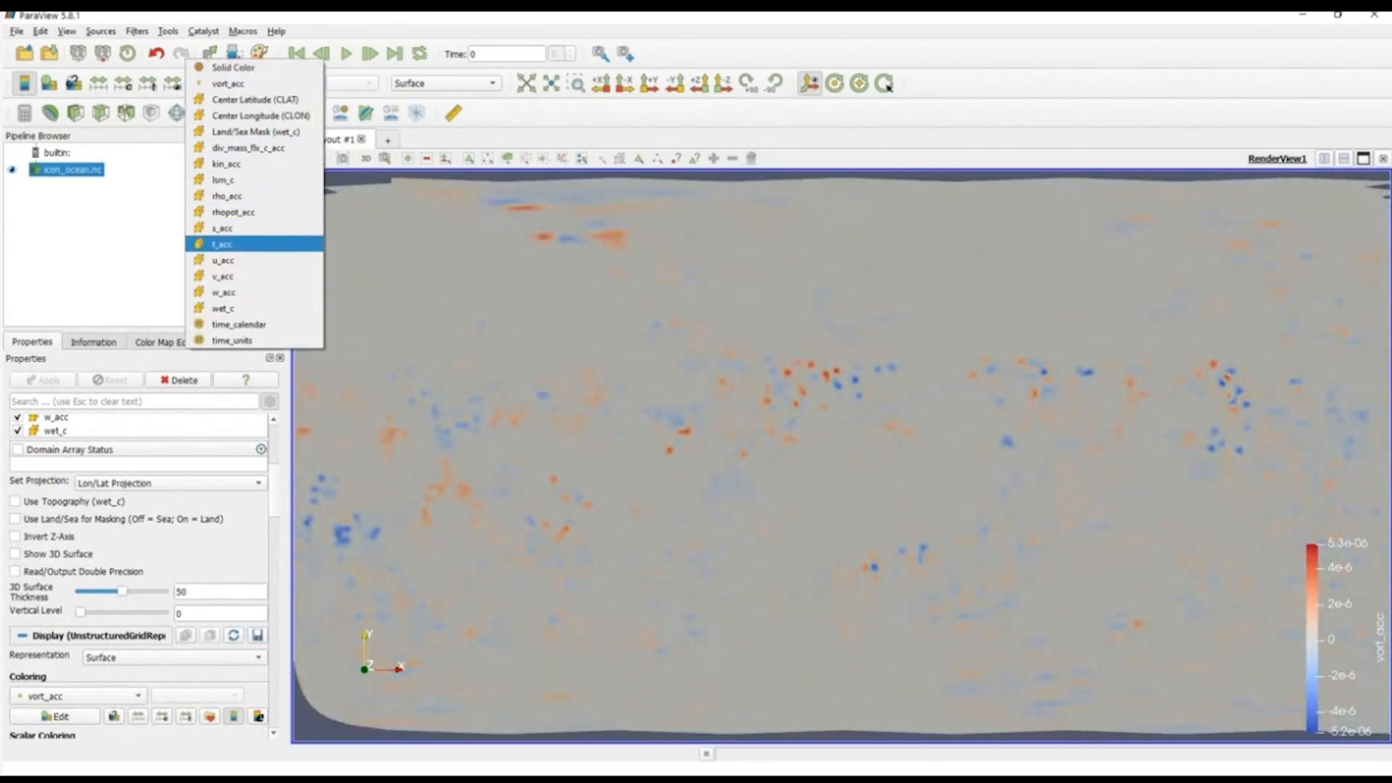
pyautogui.press('Escape')
pyautogui.scroll(-4, 841, 457)
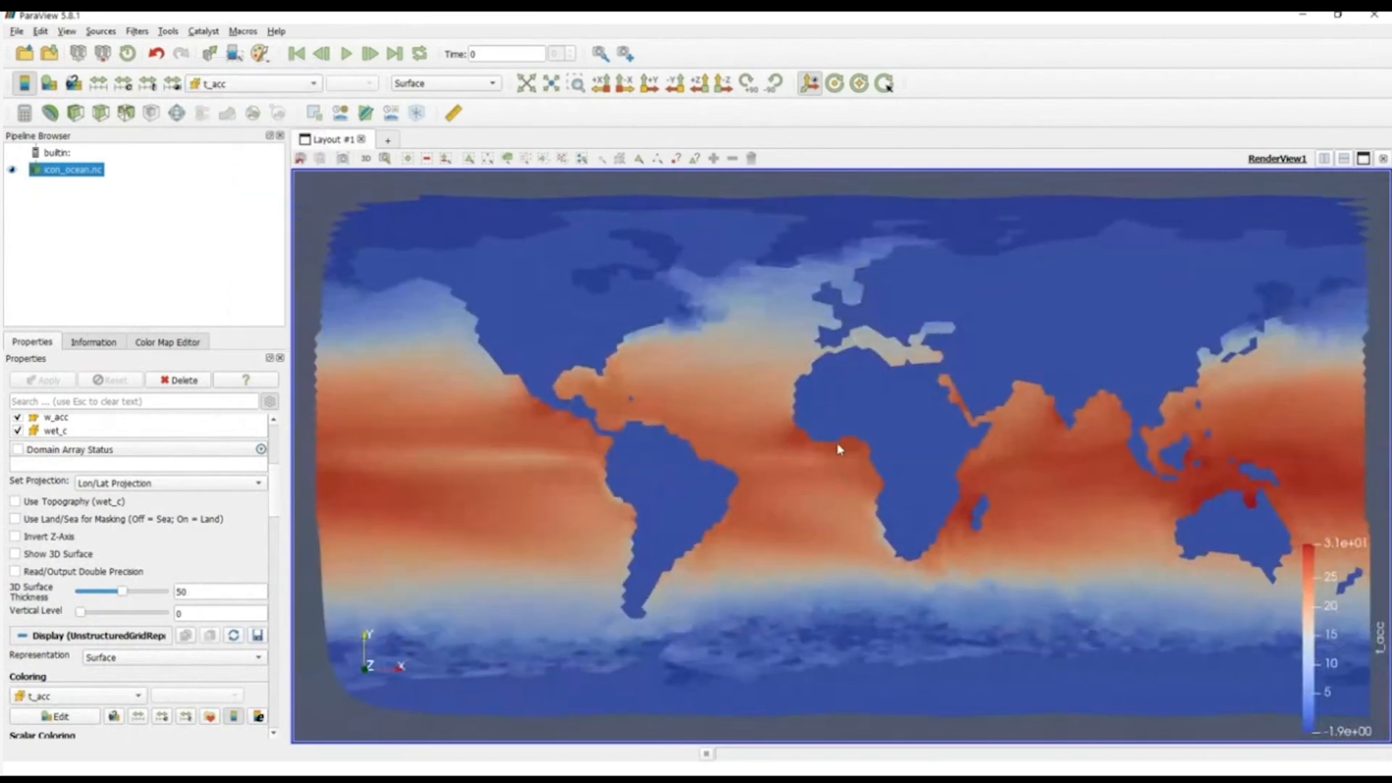
# Step: Examine the t_acc distribution along the Atlantic and African coasts up close and across the whole map
pyautogui.scroll(8, 839, 448)
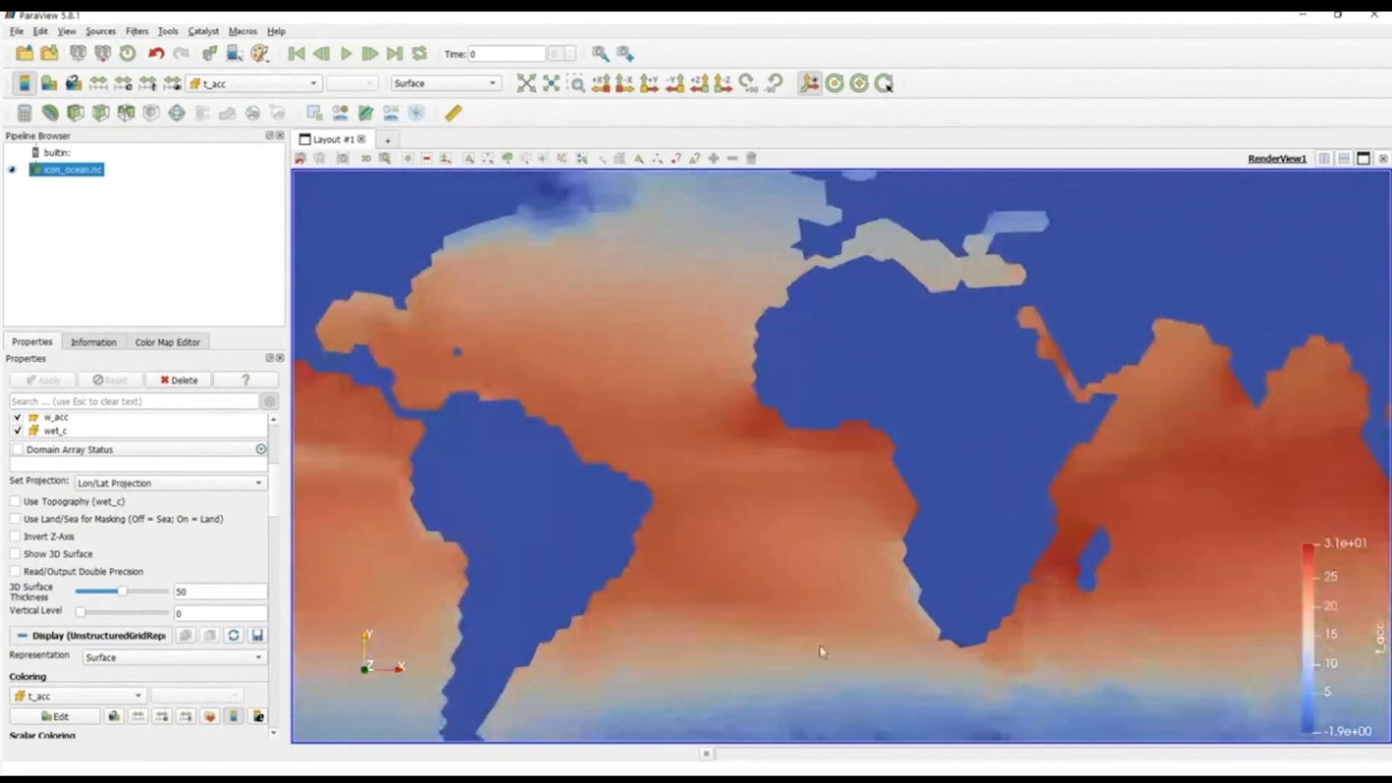
pyautogui.scroll(5, 689, 407)
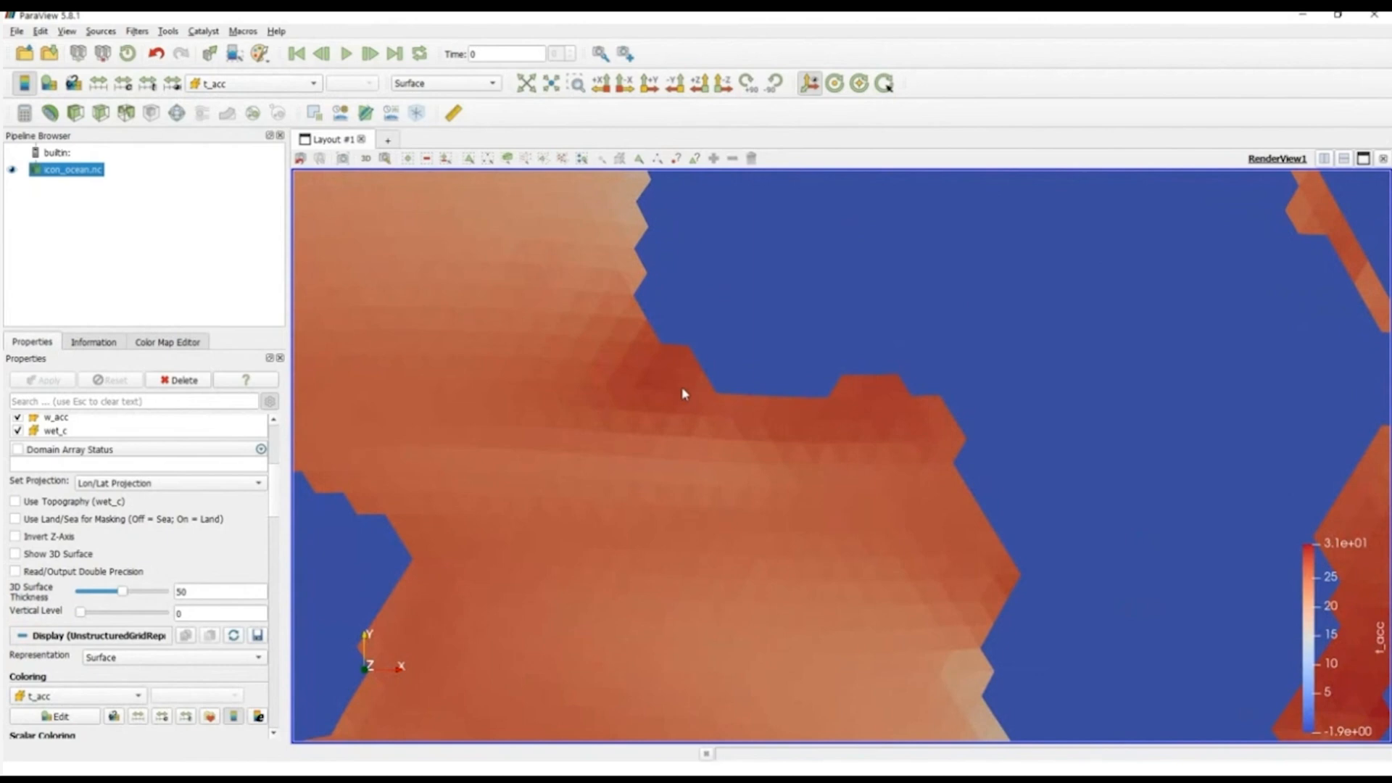
pyautogui.moveTo(683, 426); pyautogui.dragTo(679, 216, button='right')
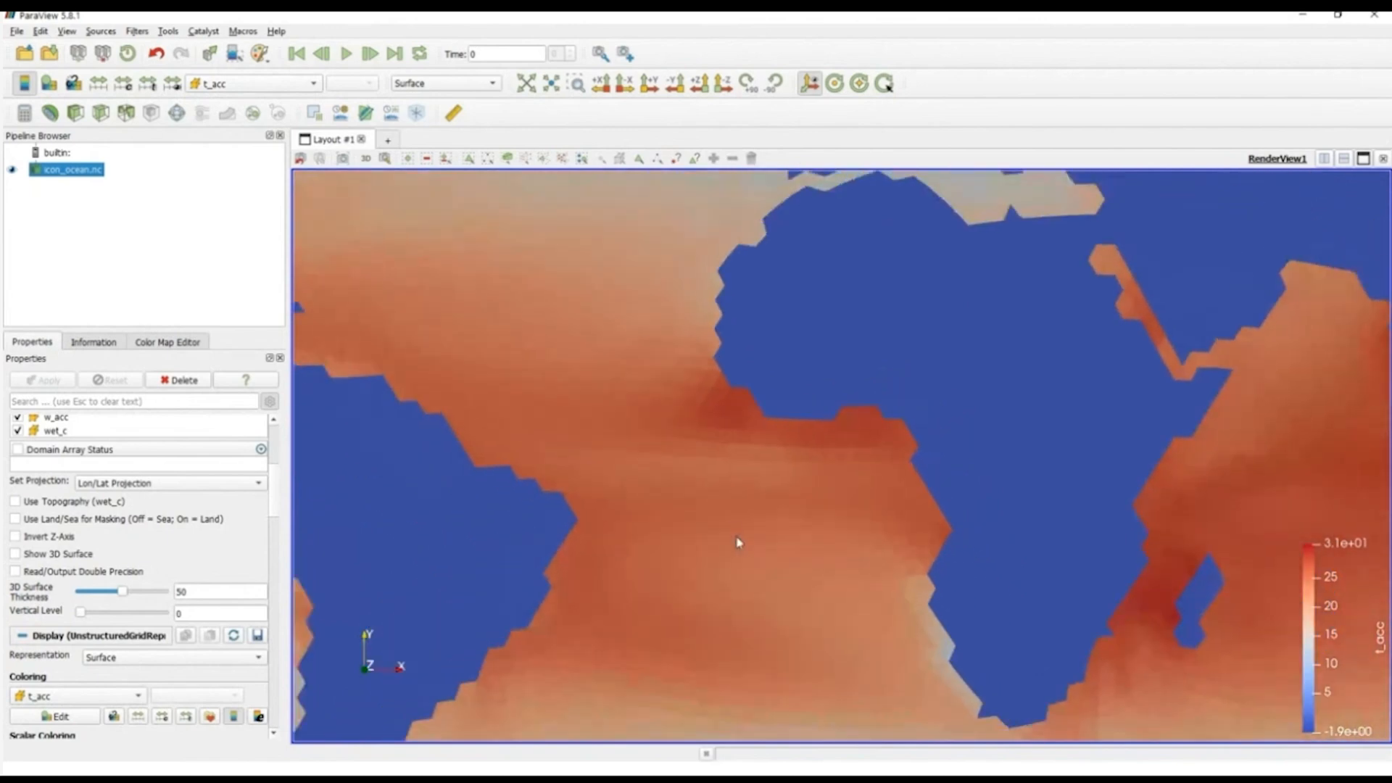
pyautogui.moveTo(736, 538); pyautogui.dragTo(736, 338, button='right')
pyautogui.moveTo(756, 527); pyautogui.dragTo(755, 329, button='right')
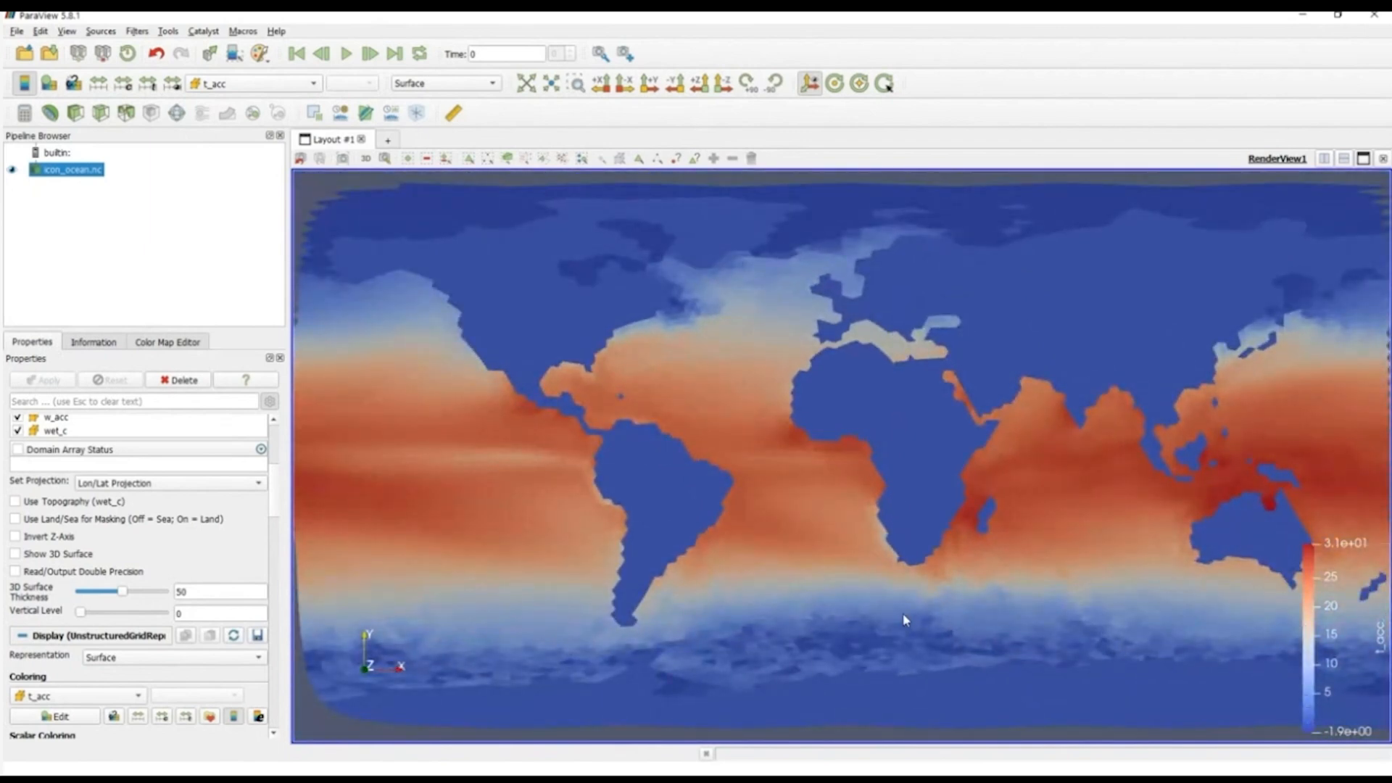
pyautogui.moveTo(903, 611); pyautogui.dragTo(909, 579, button='right')
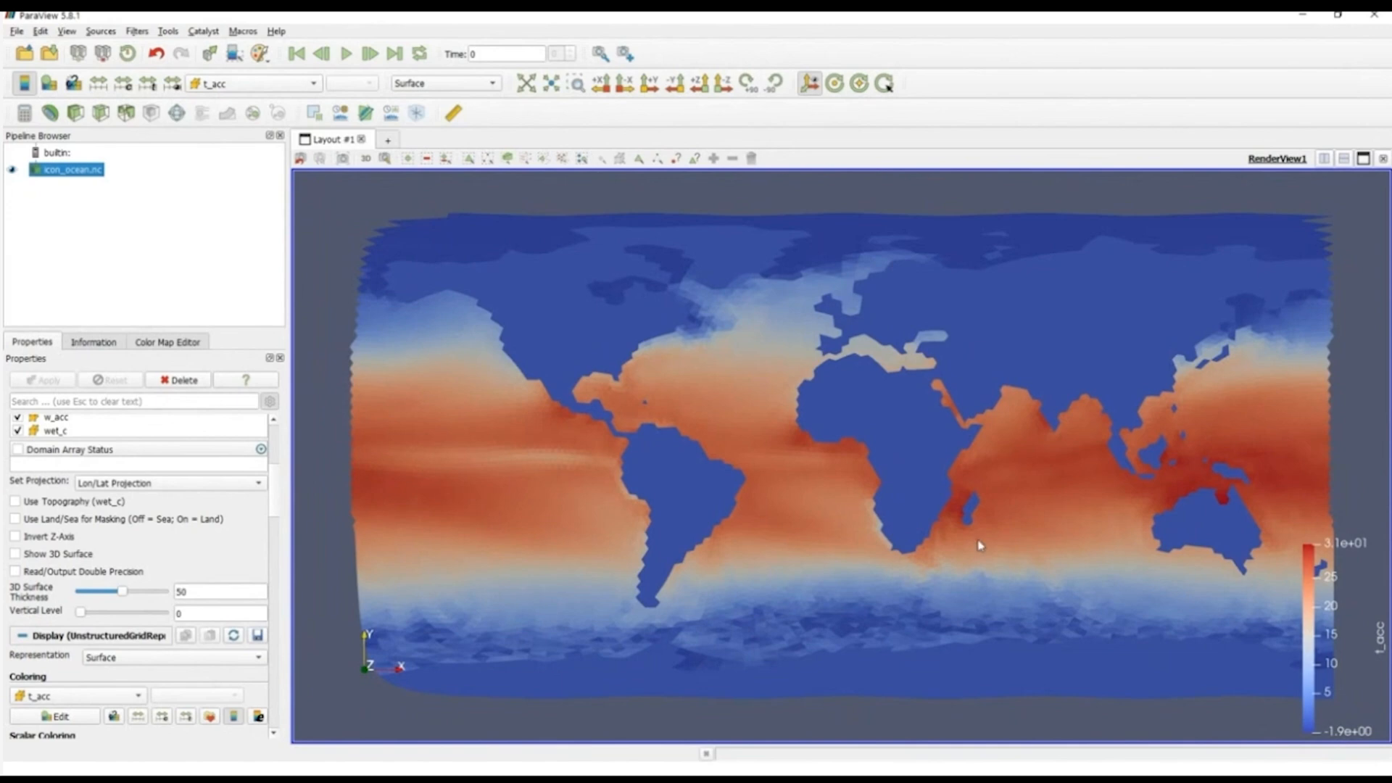
pyautogui.moveTo(876, 600)
pyautogui.mouseDown()
pyautogui.moveTo(898, 565)
pyautogui.moveTo(899, 590)
pyautogui.mouseUp()
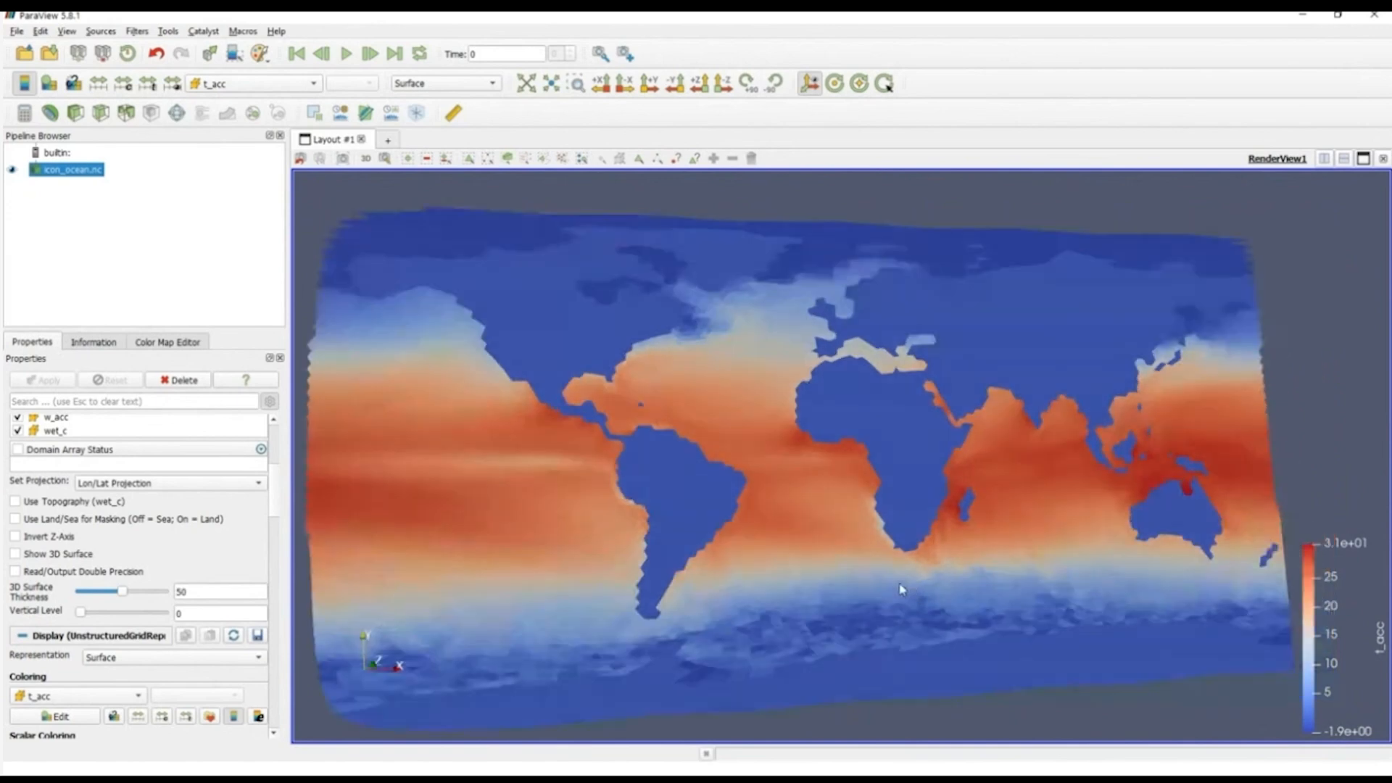
# Step: Apply the Spherical Projection to the ocean dataset and rotate the globe to show Central and South America
pyautogui.scroll(1, 276, 502)
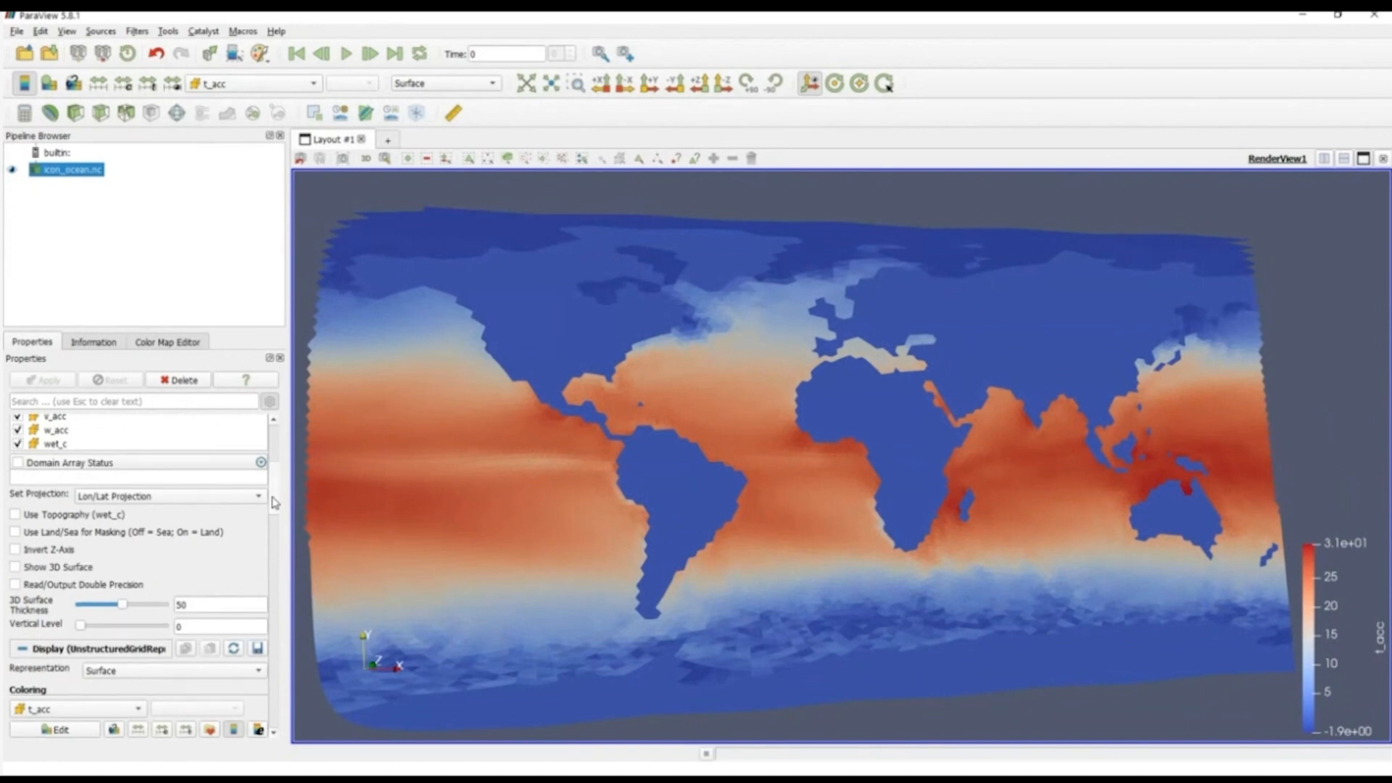
pyautogui.scroll(1, 275, 502)
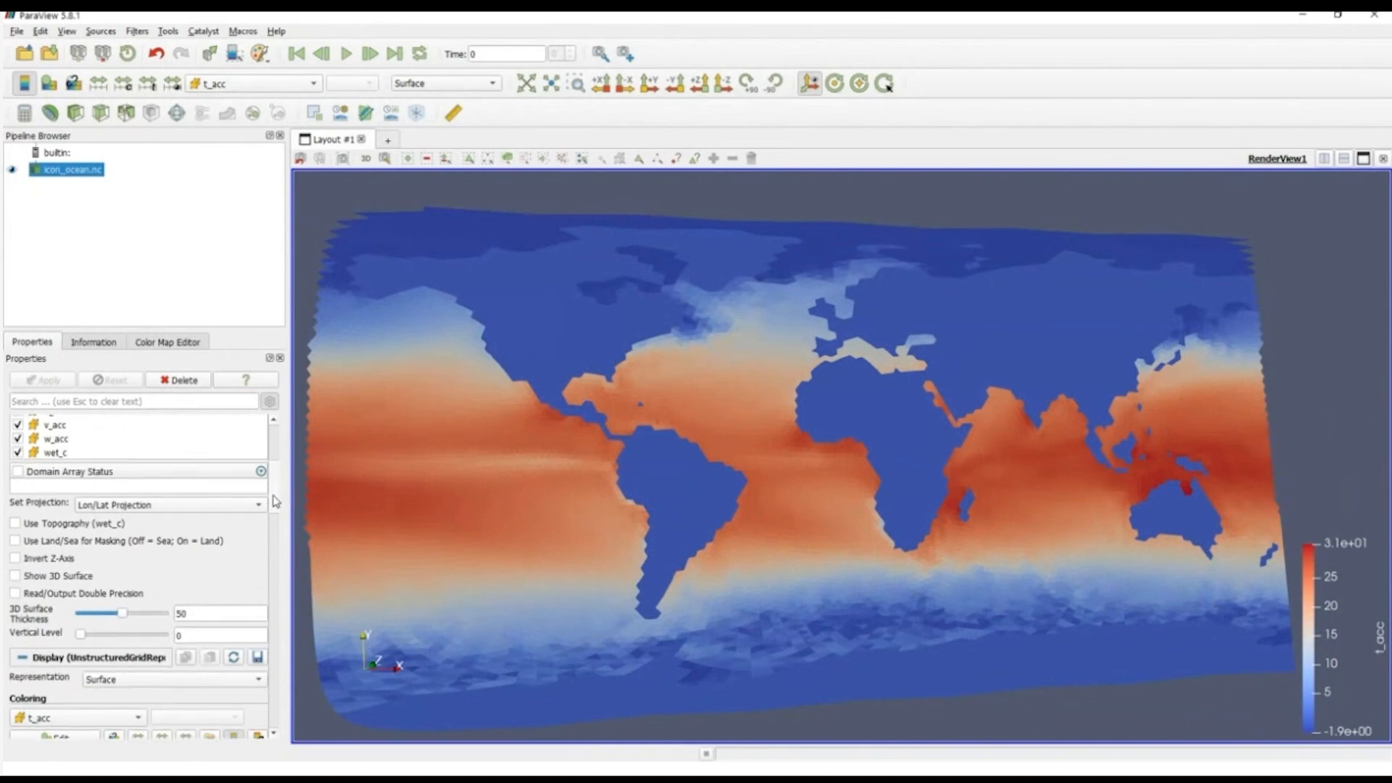
pyautogui.click(150, 505)
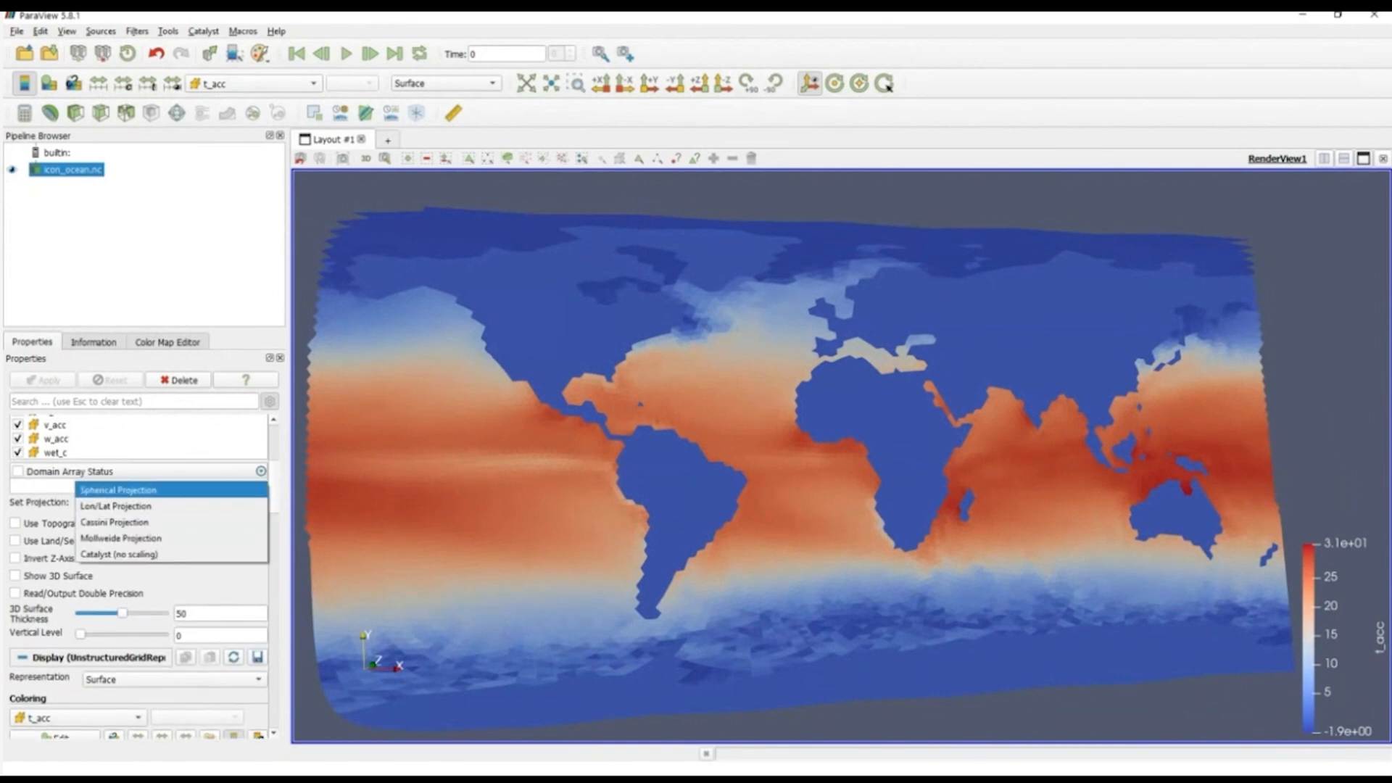
pyautogui.click(118, 490)
pyautogui.click(51, 381)
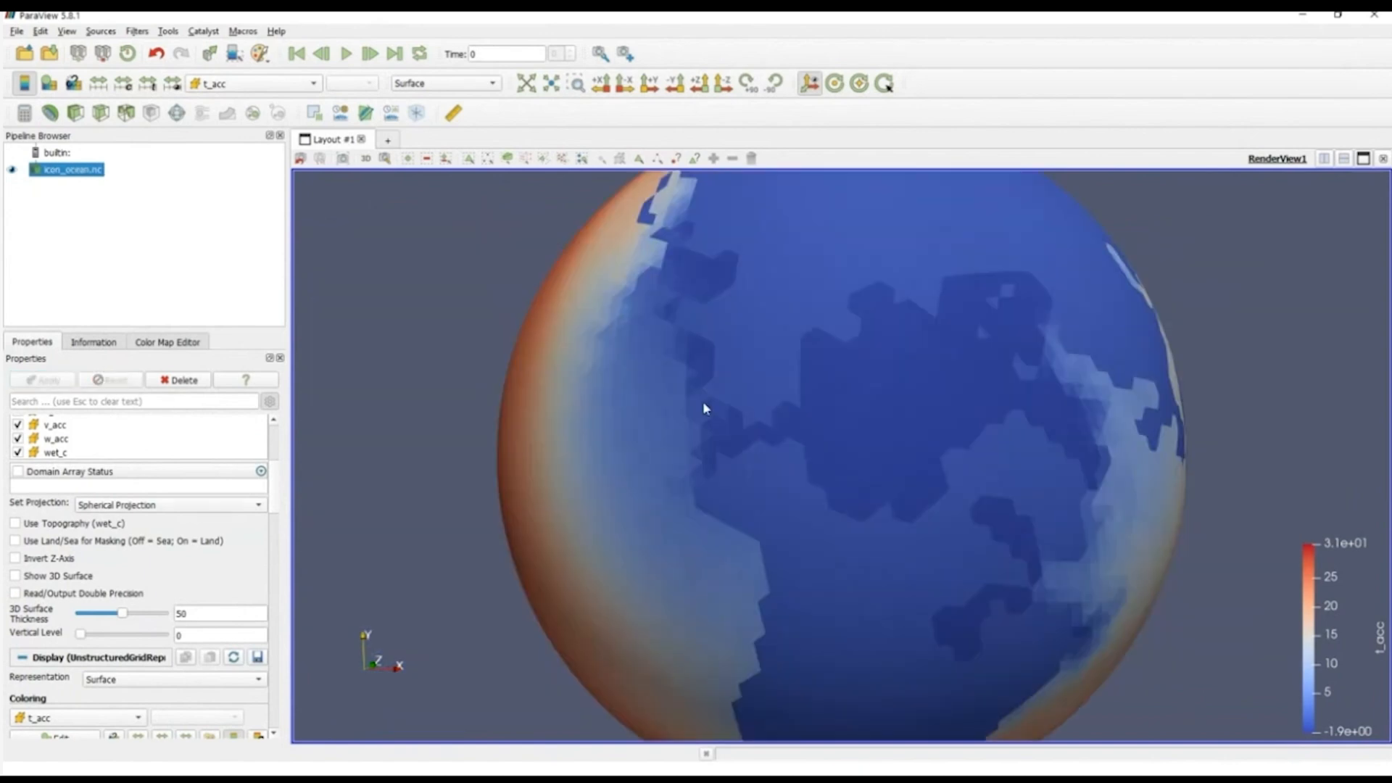
pyautogui.moveTo(793, 508); pyautogui.dragTo(725, 391)
# Step: Apply the Cassini Projection to the ocean dataset and orient the view to show the entire map
pyautogui.click(181, 505)
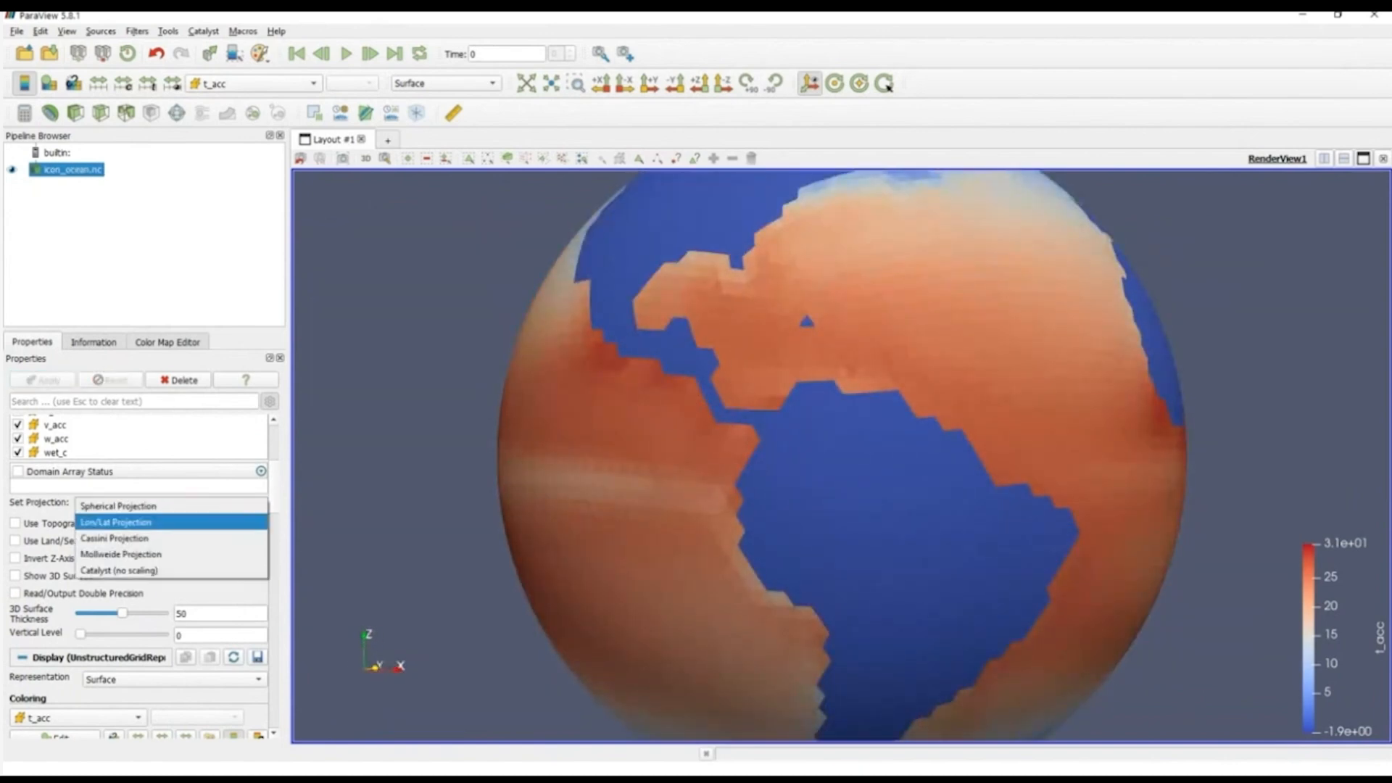
pyautogui.click(114, 538)
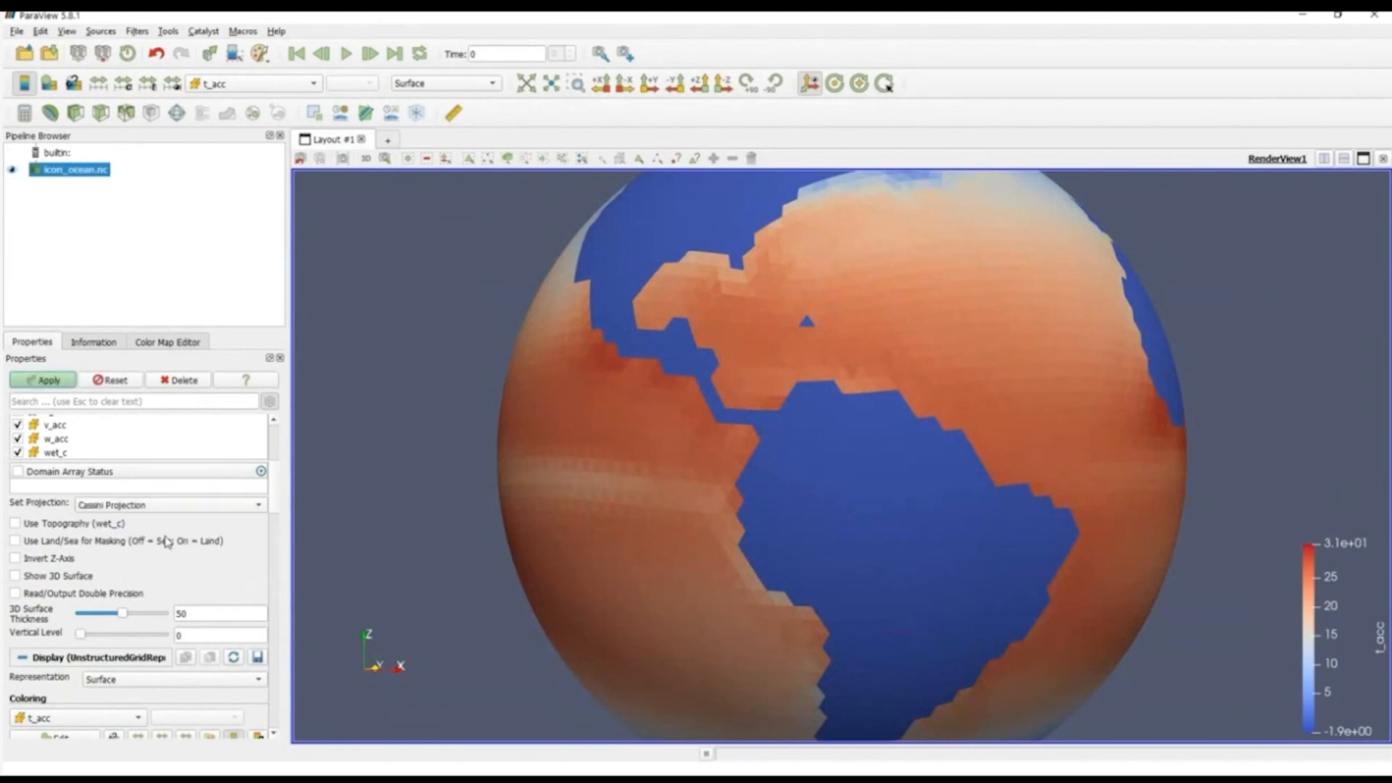
pyautogui.click(45, 380)
pyautogui.moveTo(795, 397); pyautogui.dragTo(887, 611)
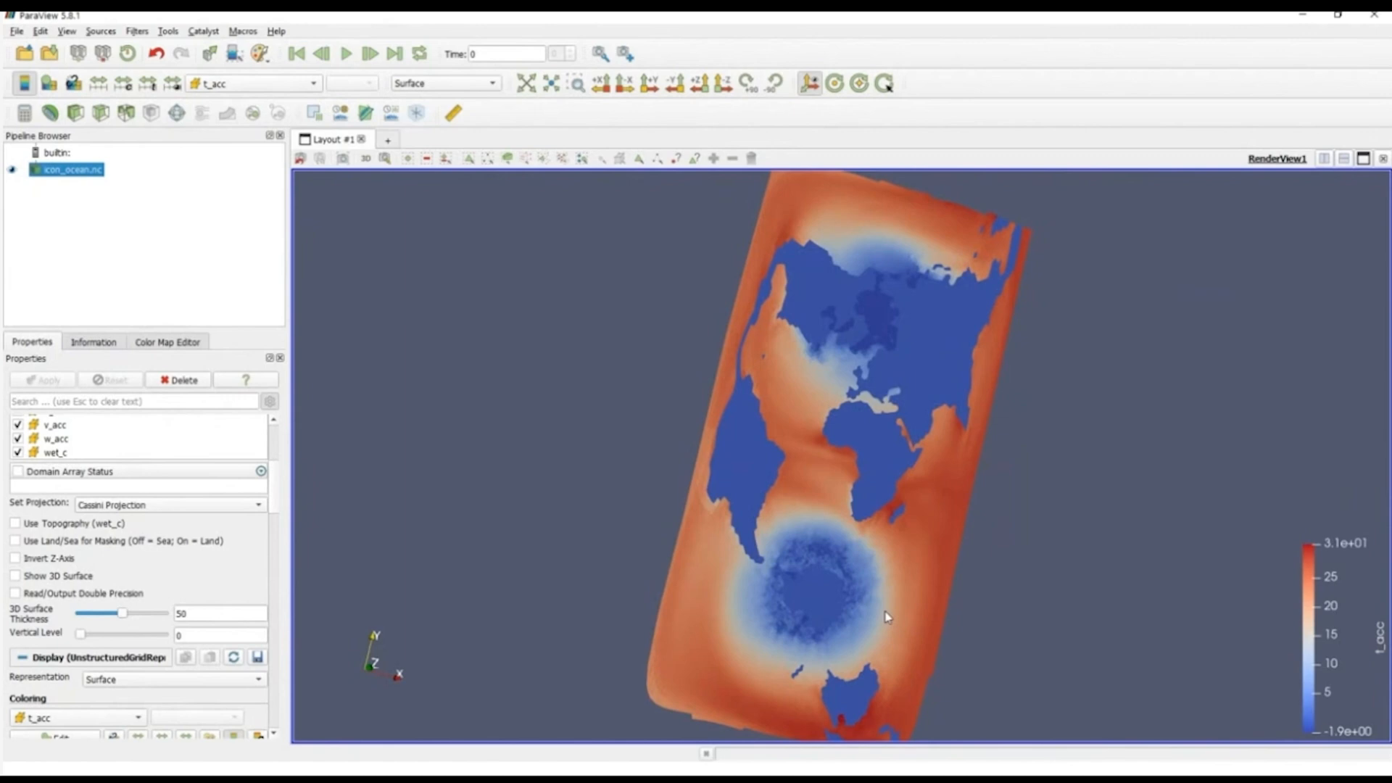
# Step: Switch the ocean dataset to the Mollweide Projection and apply it
pyautogui.click(198, 505)
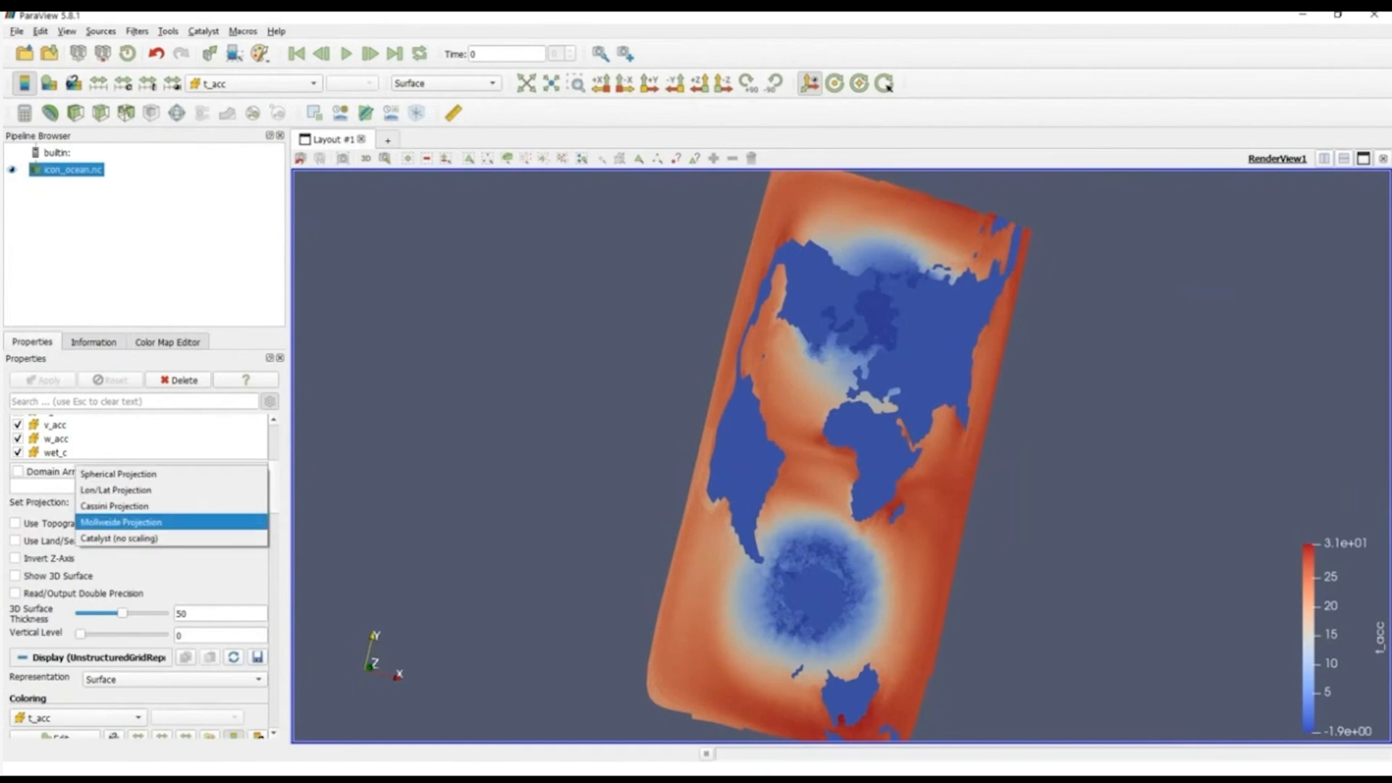
pyautogui.click(185, 522)
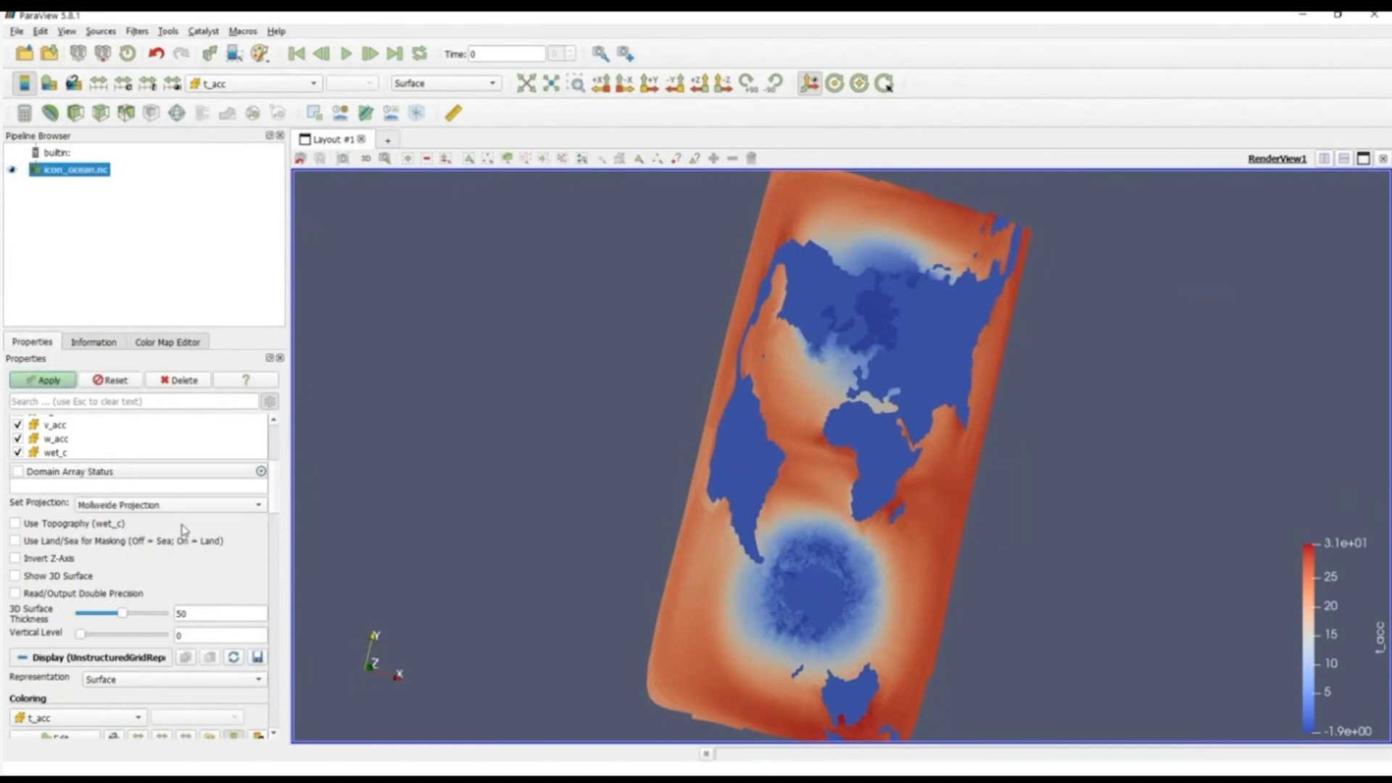
pyautogui.click(30, 388)
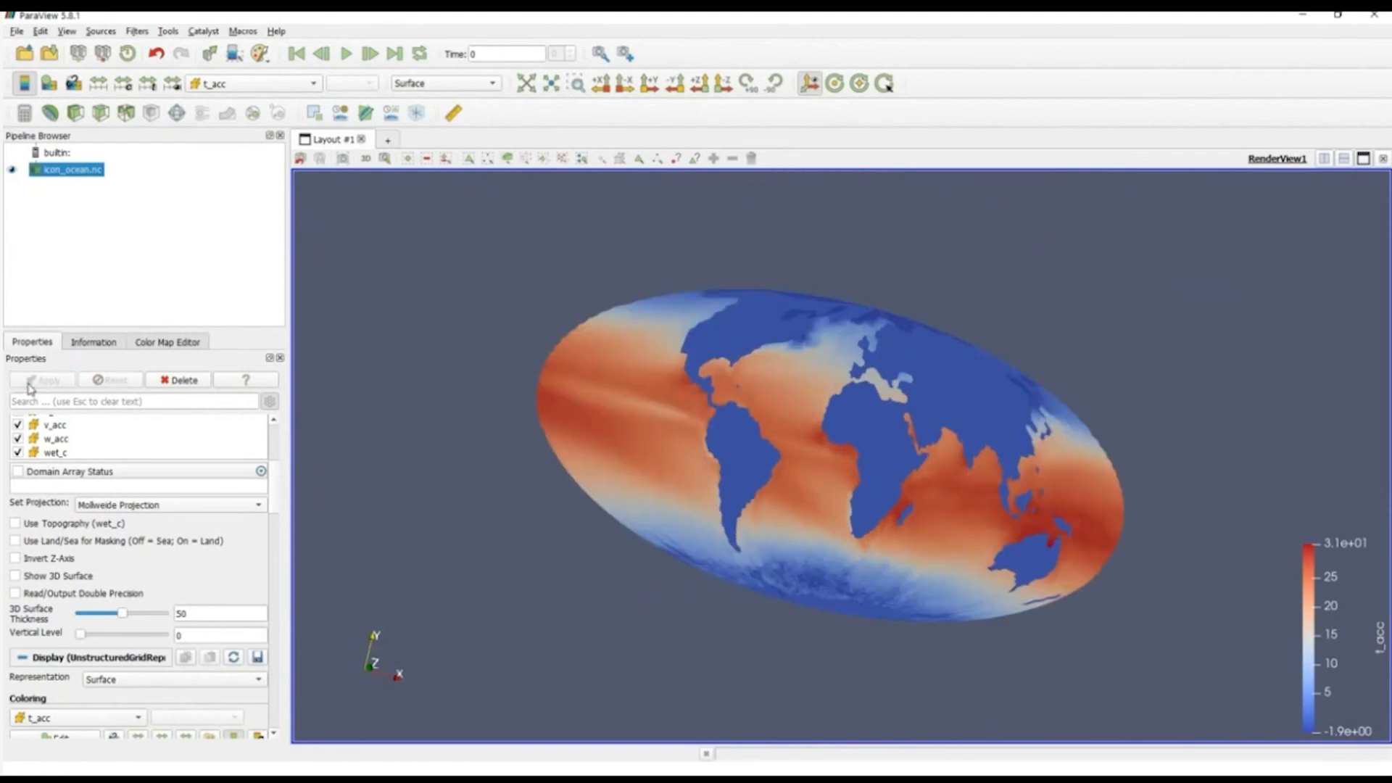
# Step: Apply the Lon/Lat Projection to the ocean dataset and bring the Atlantic and Africa closer into view
pyautogui.click(131, 506)
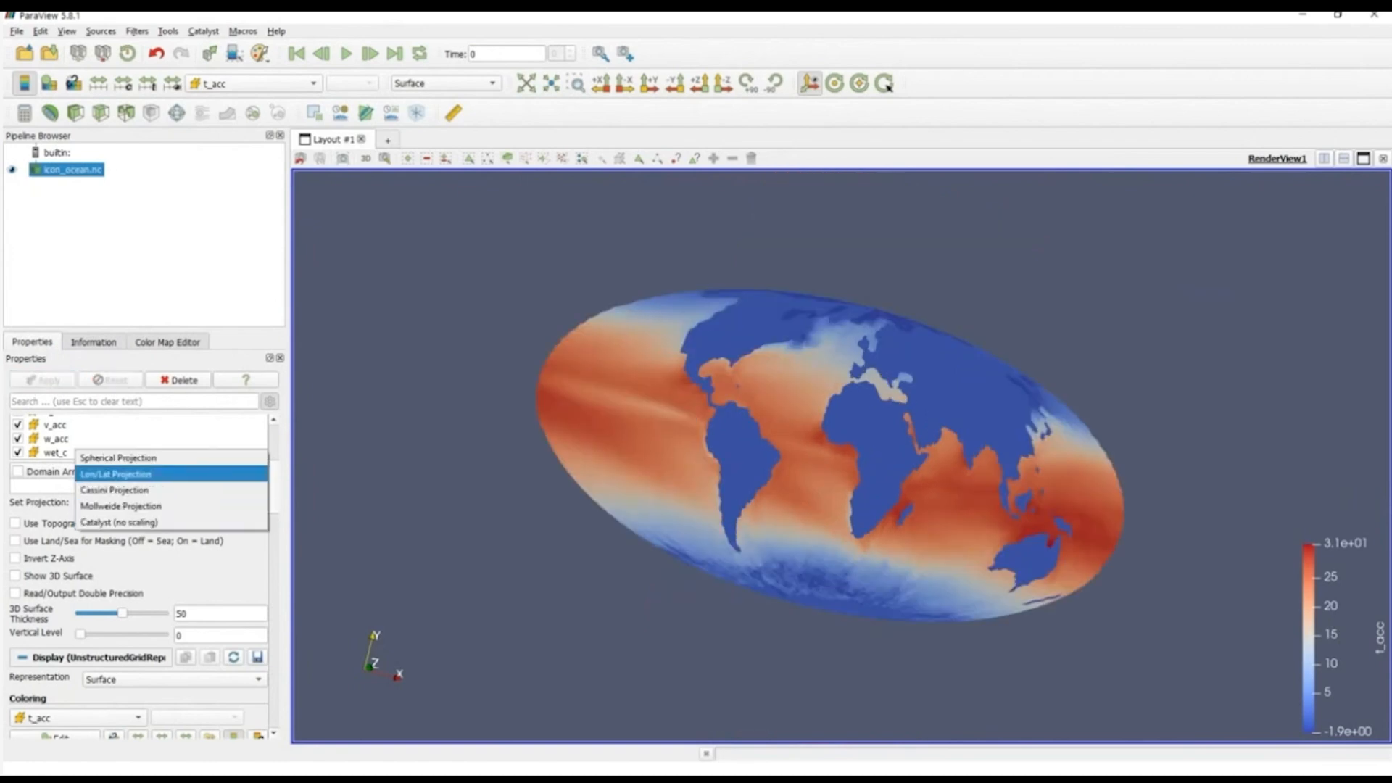
pyautogui.click(116, 474)
pyautogui.click(45, 388)
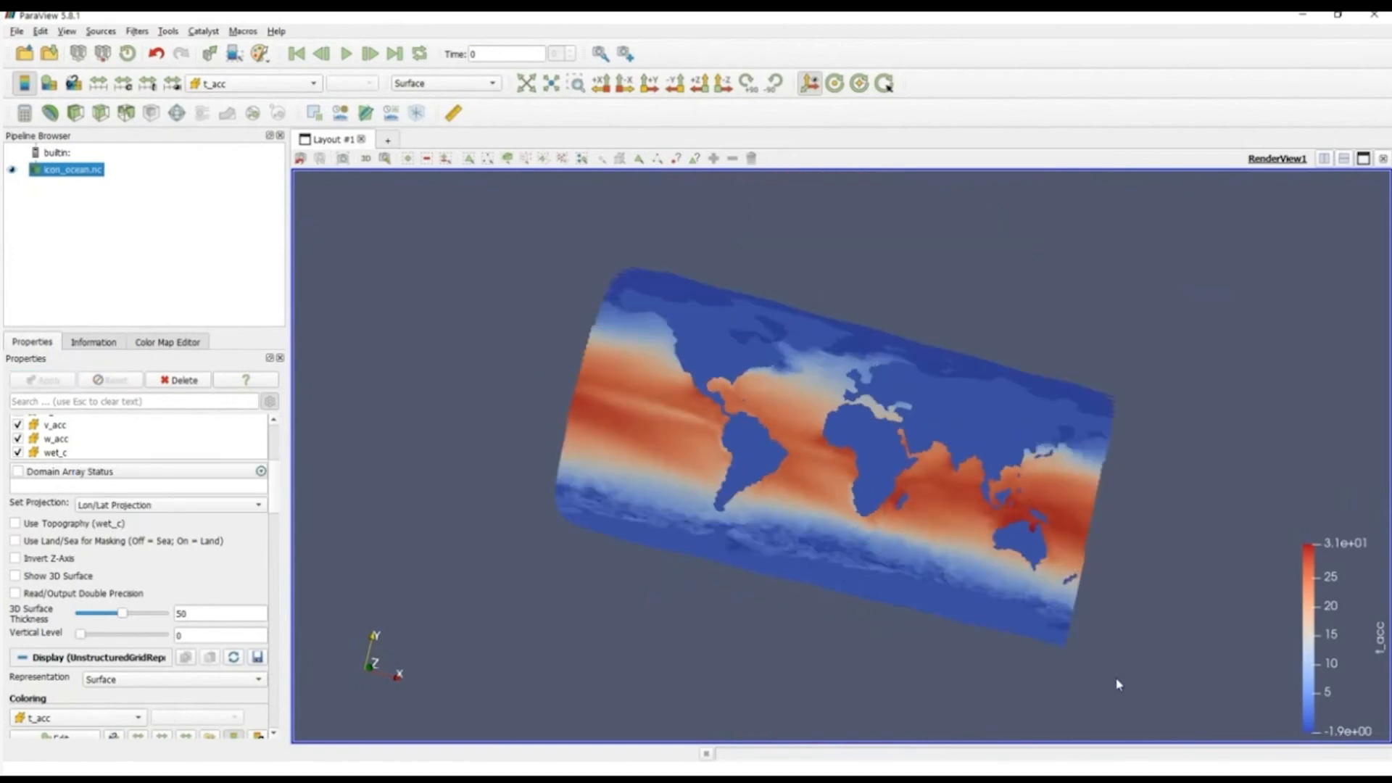
pyautogui.moveTo(1119, 683)
pyautogui.mouseDown()
pyautogui.moveTo(1128, 631)
pyautogui.moveTo(1203, 625)
pyautogui.moveTo(1150, 690)
pyautogui.moveTo(1110, 693)
pyautogui.mouseUp()
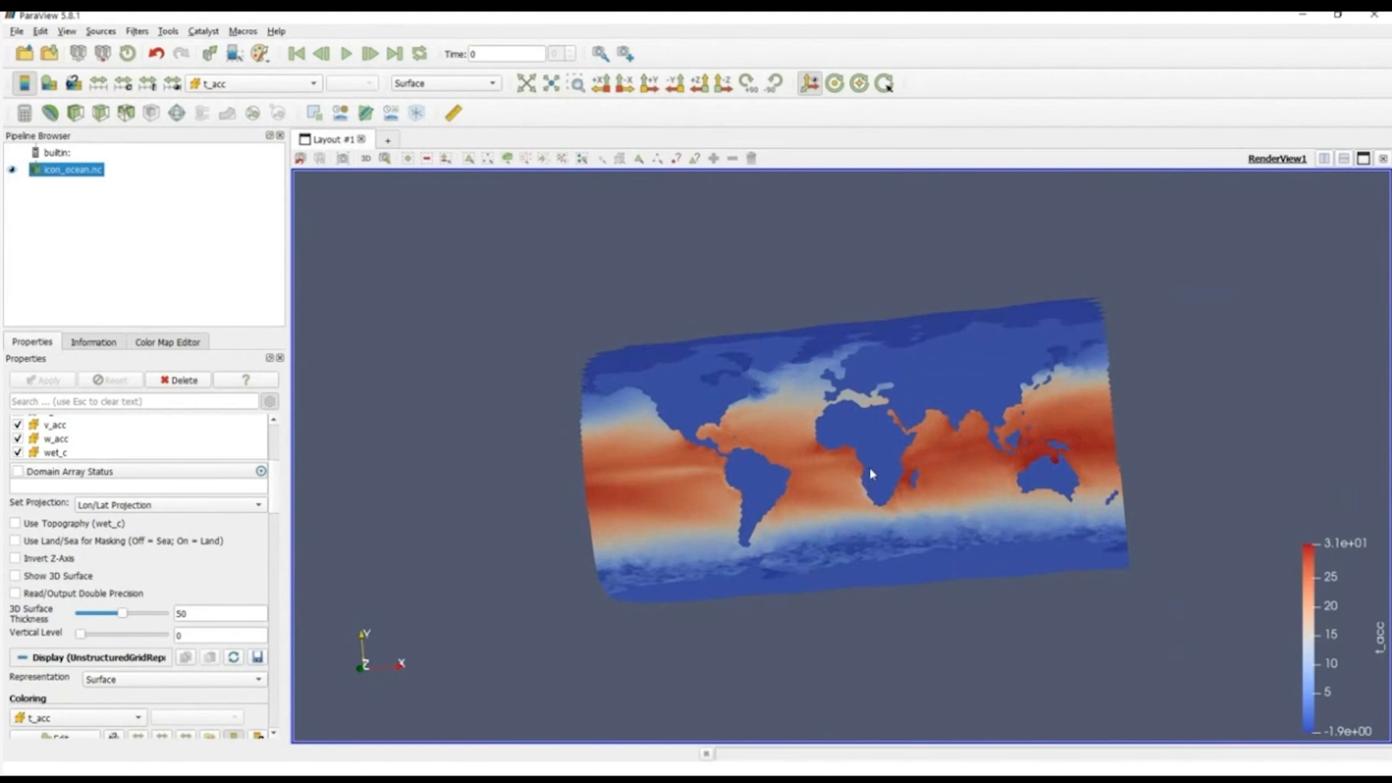
pyautogui.moveTo(833, 351); pyautogui.dragTo(847, 448, button='right')
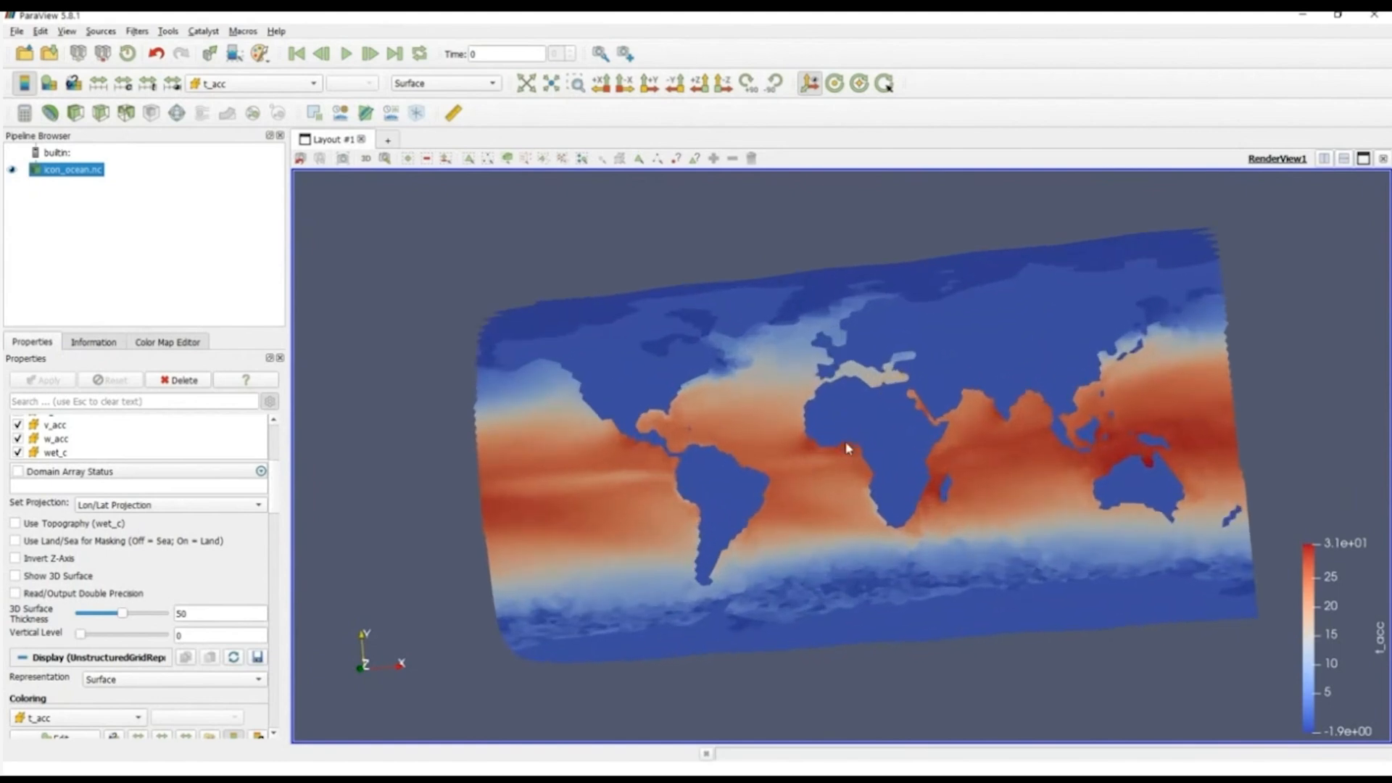
pyautogui.moveTo(642, 398); pyautogui.dragTo(647, 485, button='right')
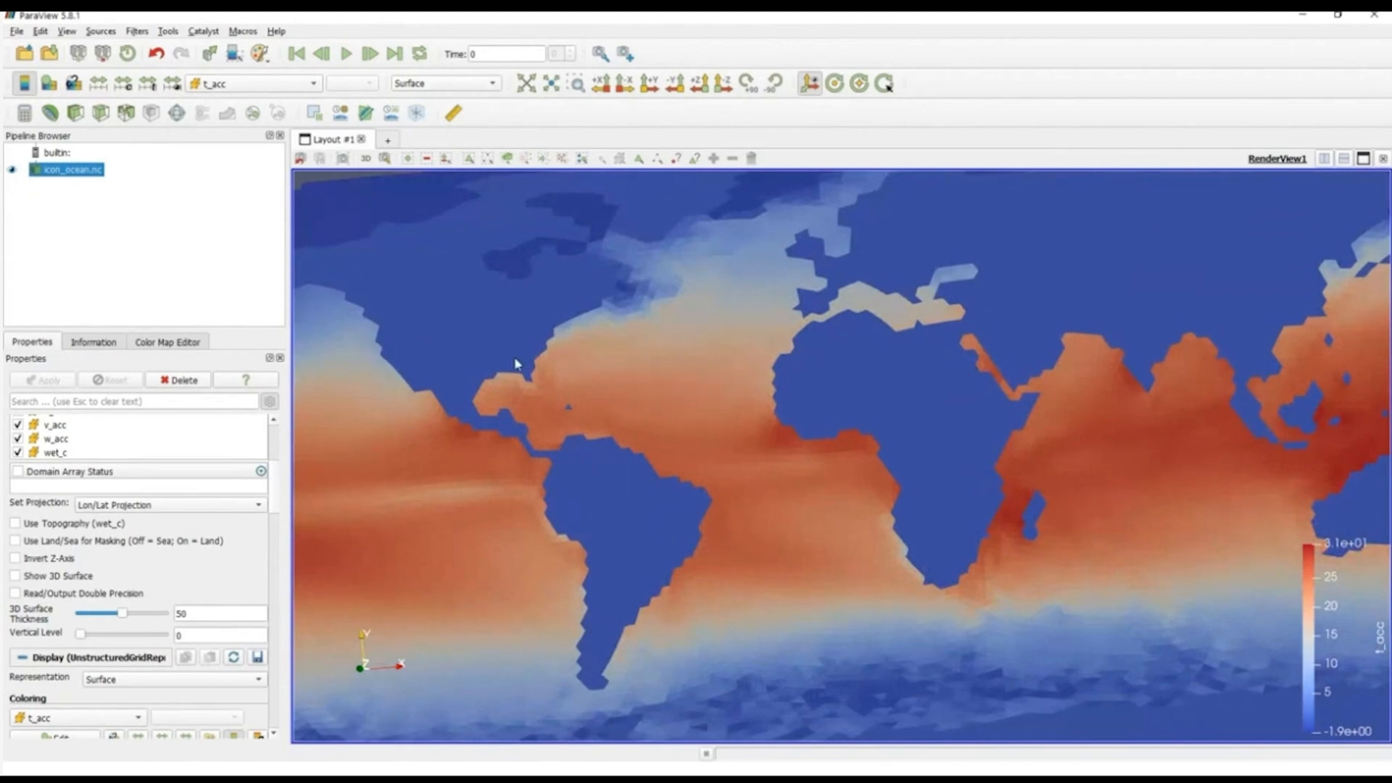
# Step: Display the ocean dataset as Surface With Edges and inspect the triangular grid cells off West Africa
pyautogui.click(457, 83)
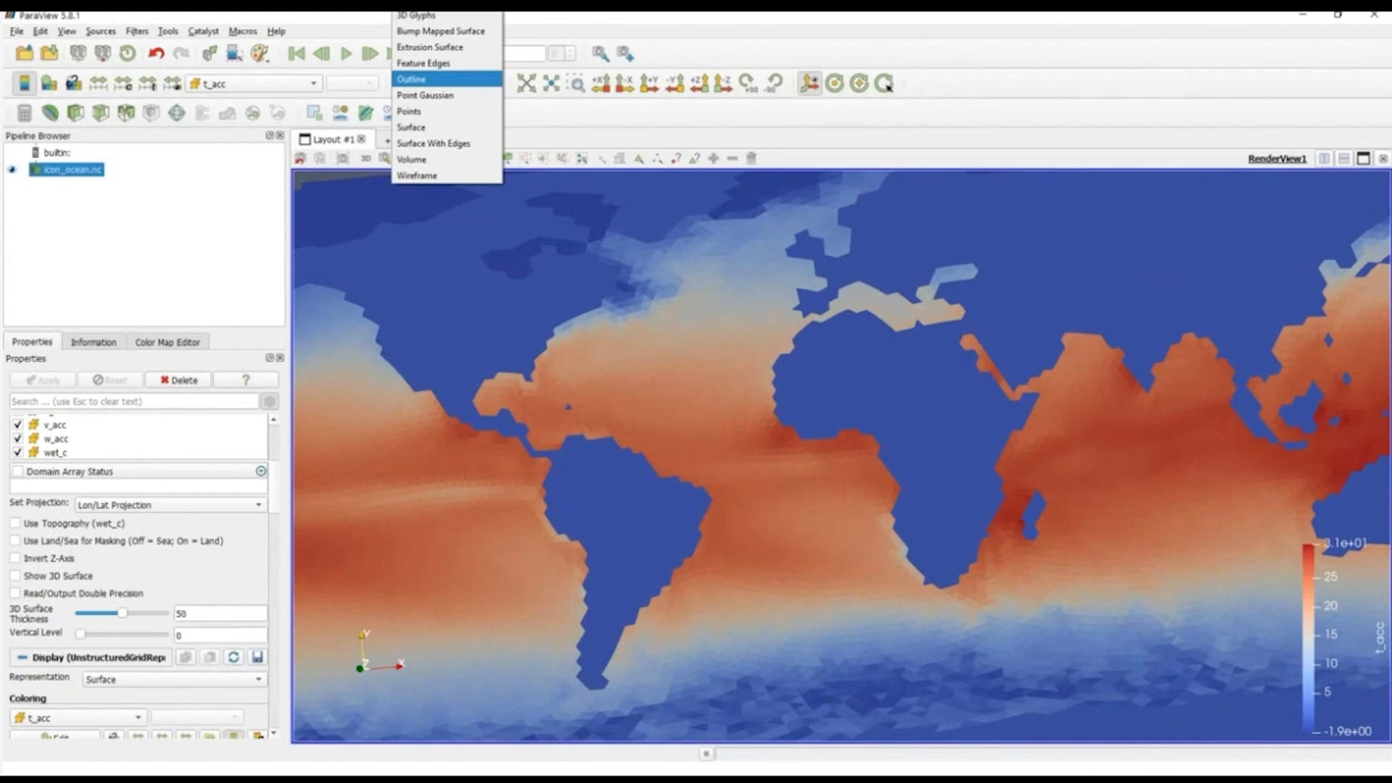
pyautogui.click(451, 143)
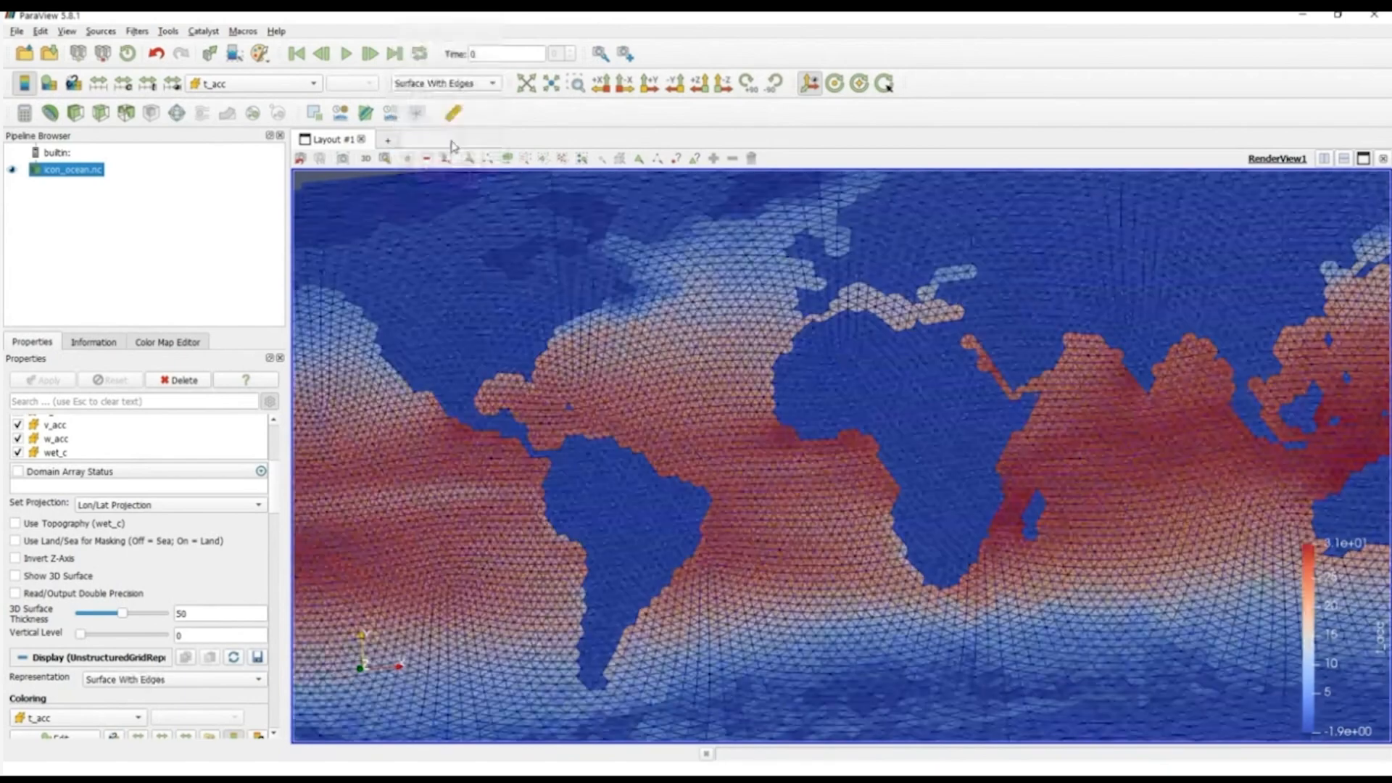
pyautogui.moveTo(924, 647); pyautogui.dragTo(932, 611)
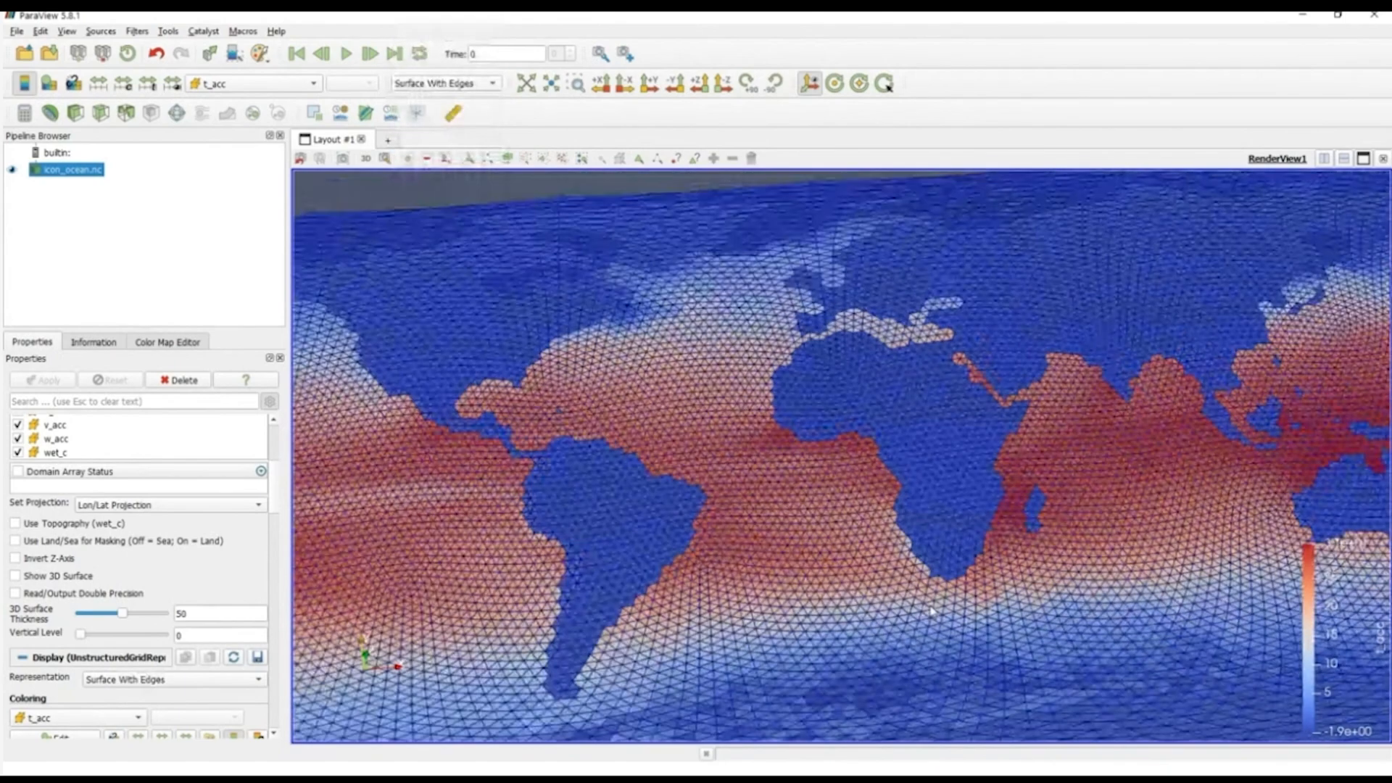
pyautogui.scroll(5, 931, 611)
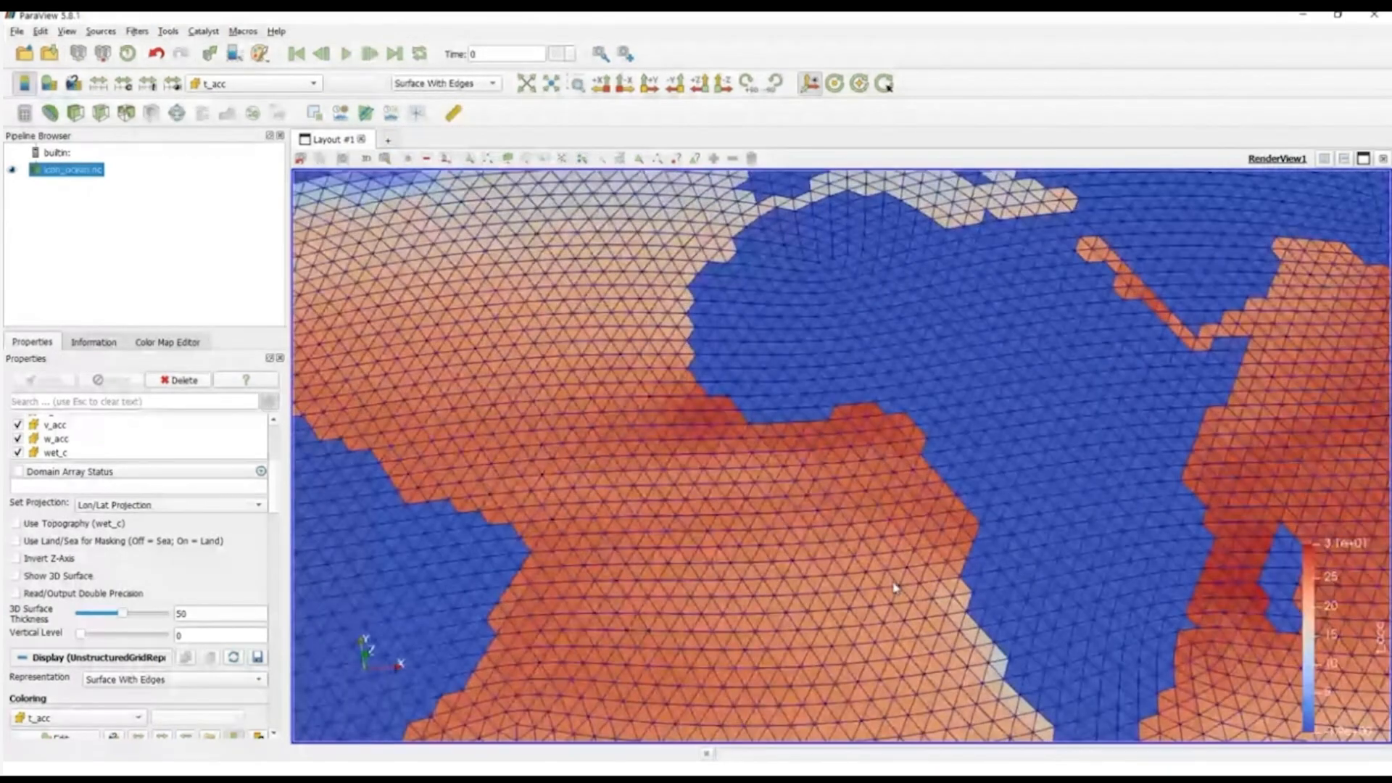
pyautogui.scroll(1, 850, 486)
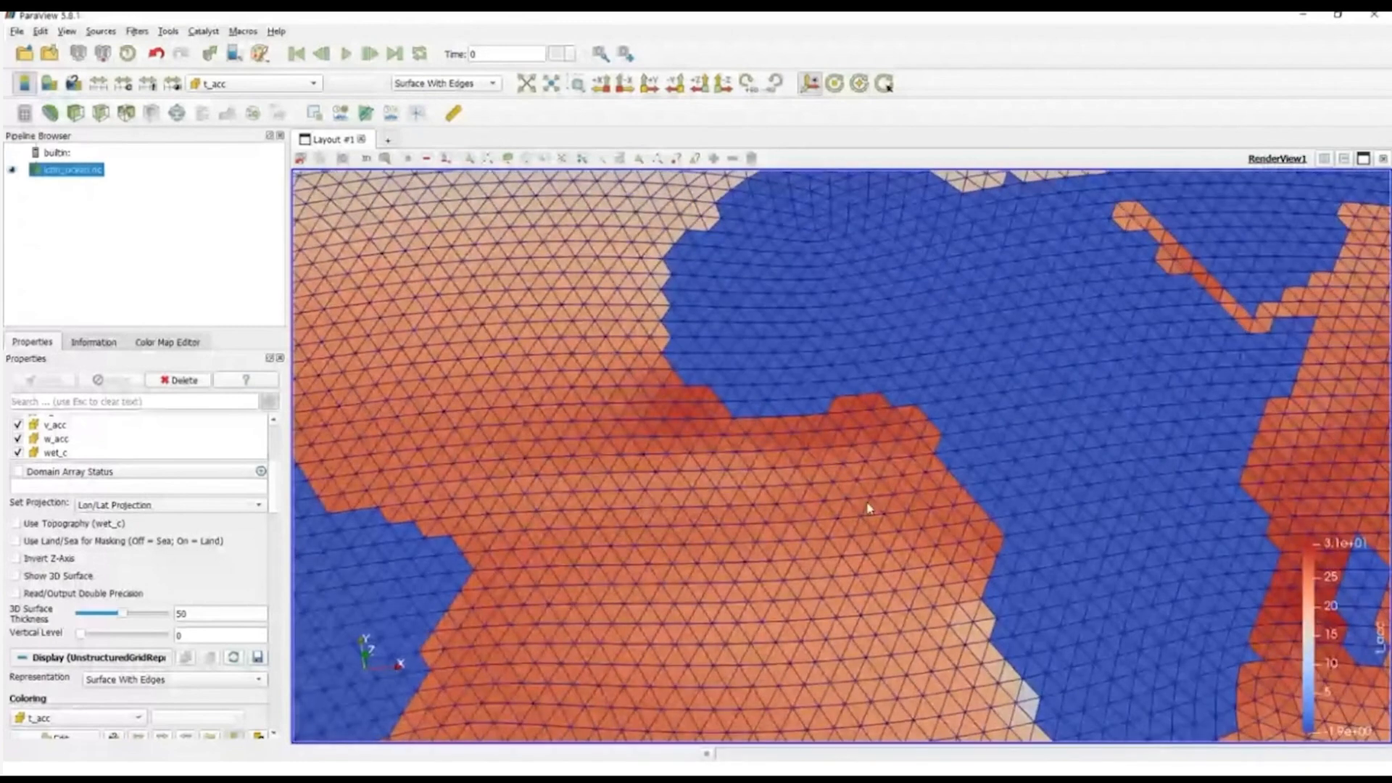
# Step: Display the ocean grid as a Wireframe and view it over the Atlantic and Africa
pyautogui.click(444, 83)
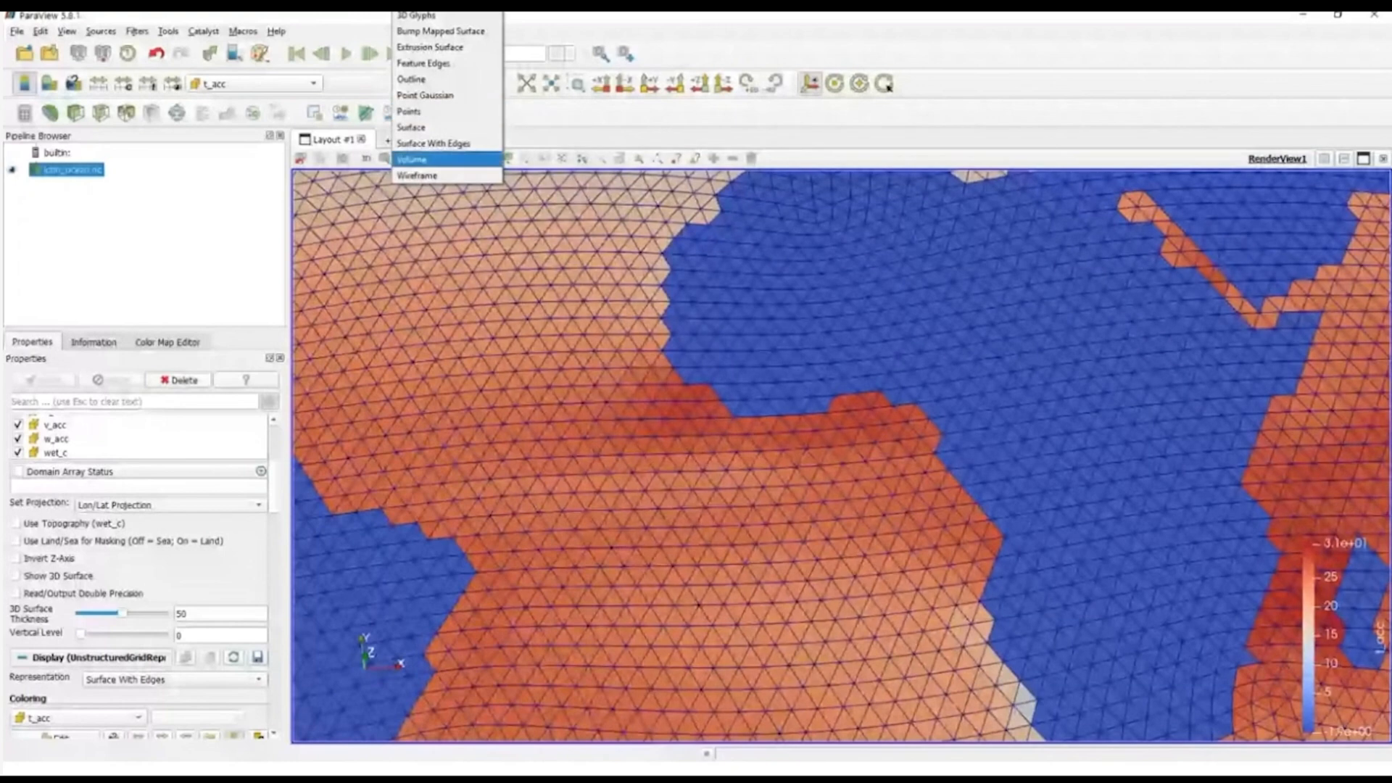
pyautogui.click(417, 176)
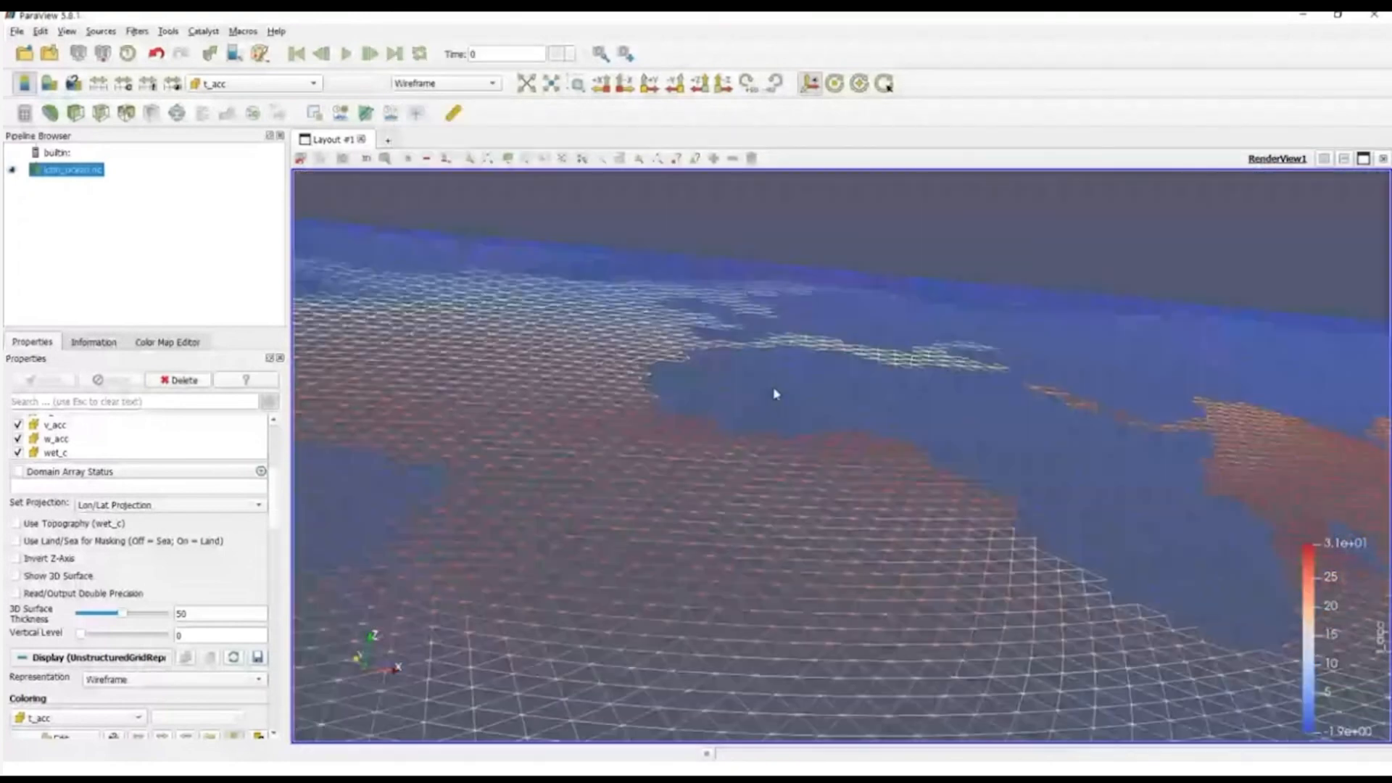
pyautogui.scroll(-3, 776, 394)
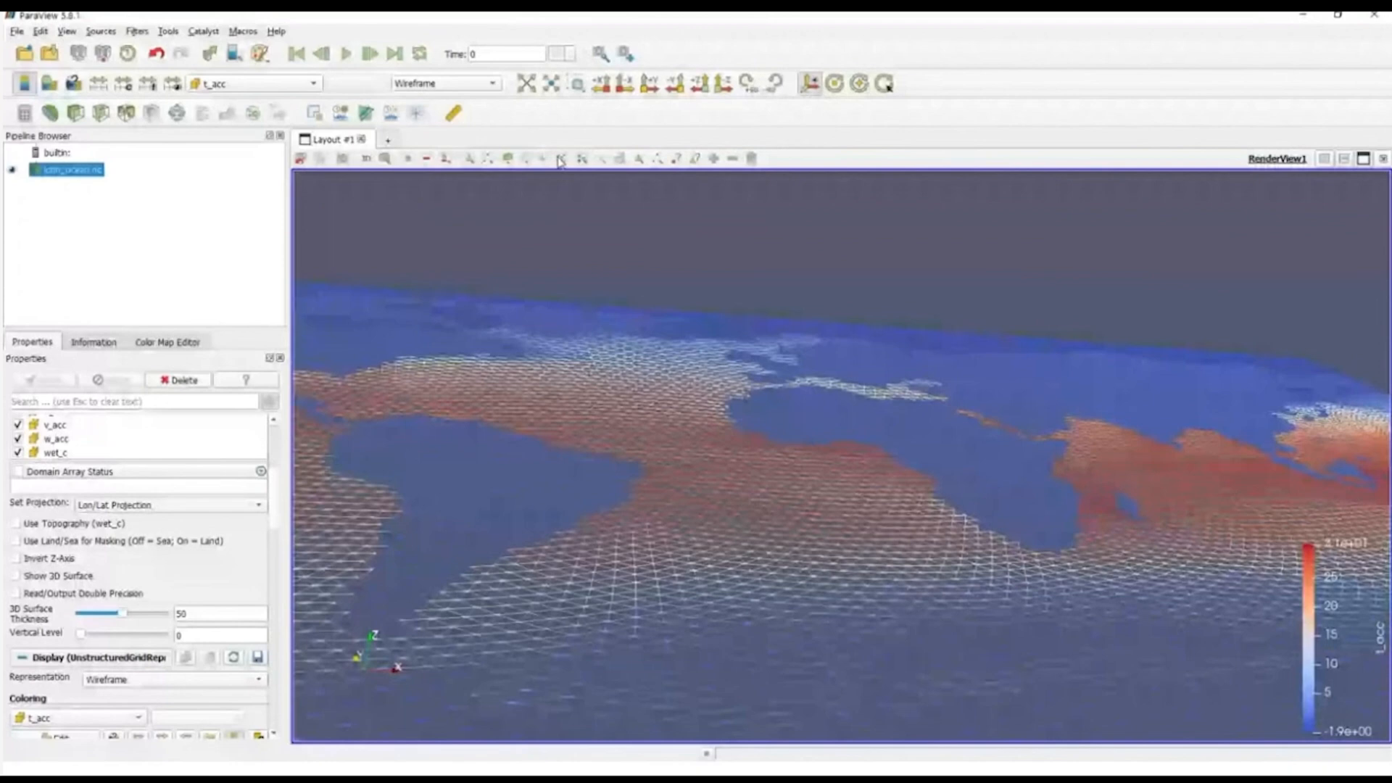
# Step: Return the ocean dataset to the Surface representation and frame the Atlantic and Africa
pyautogui.click(444, 83)
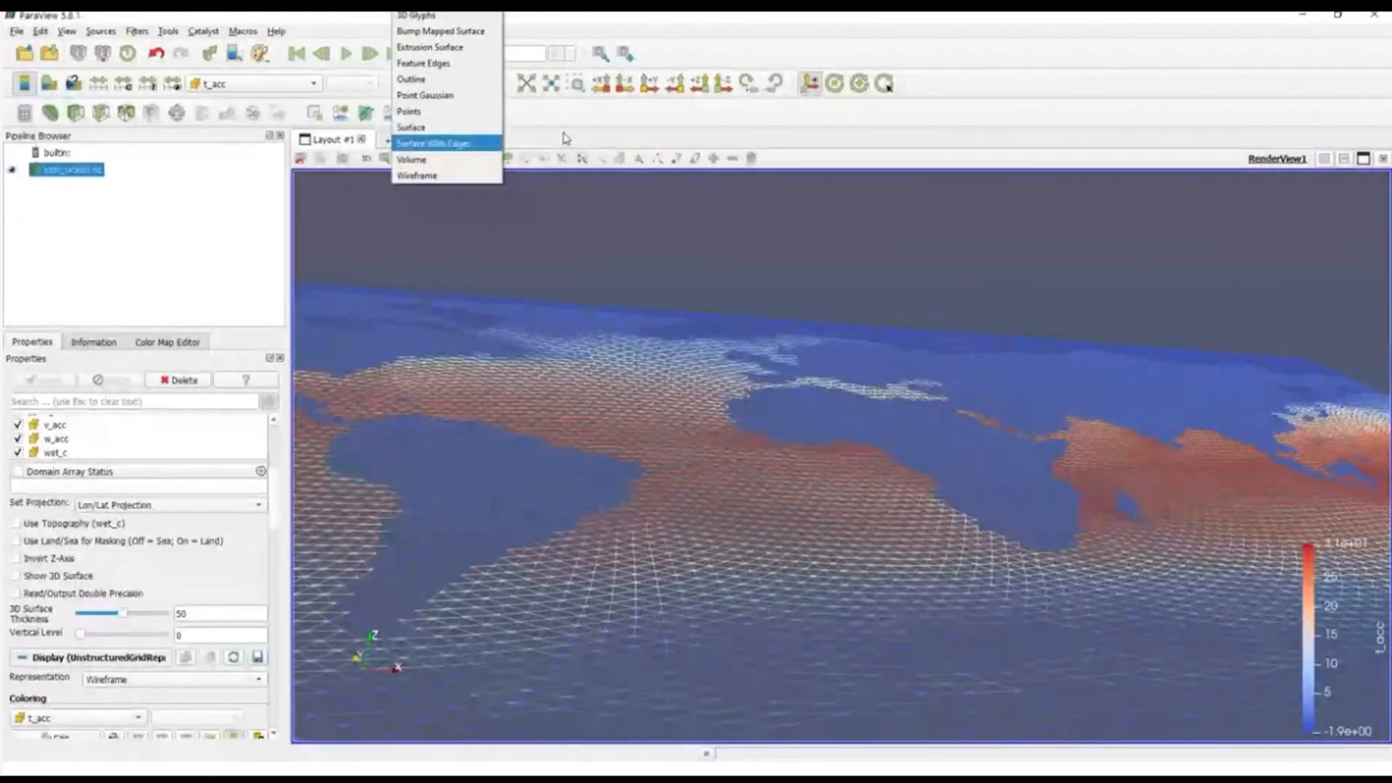
pyautogui.click(410, 127)
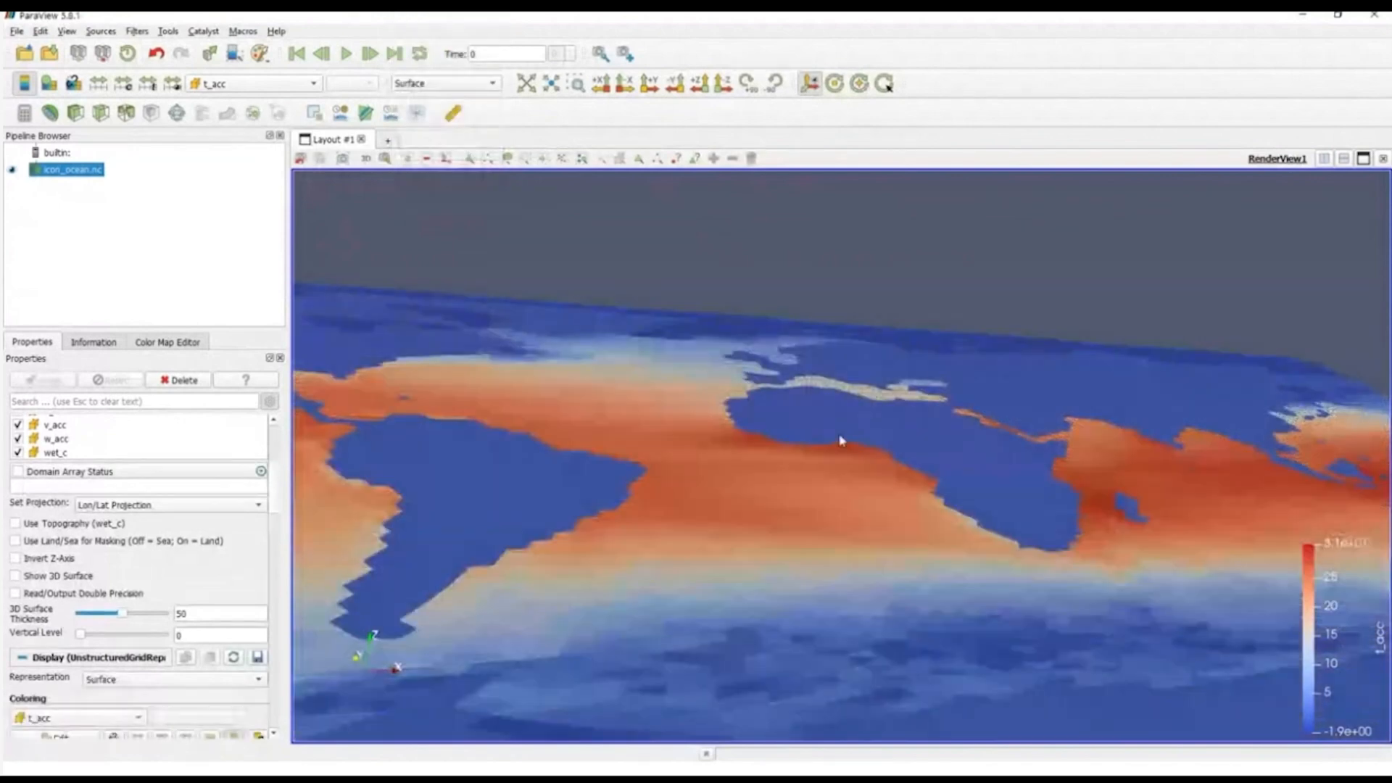
pyautogui.scroll(5, 839, 441)
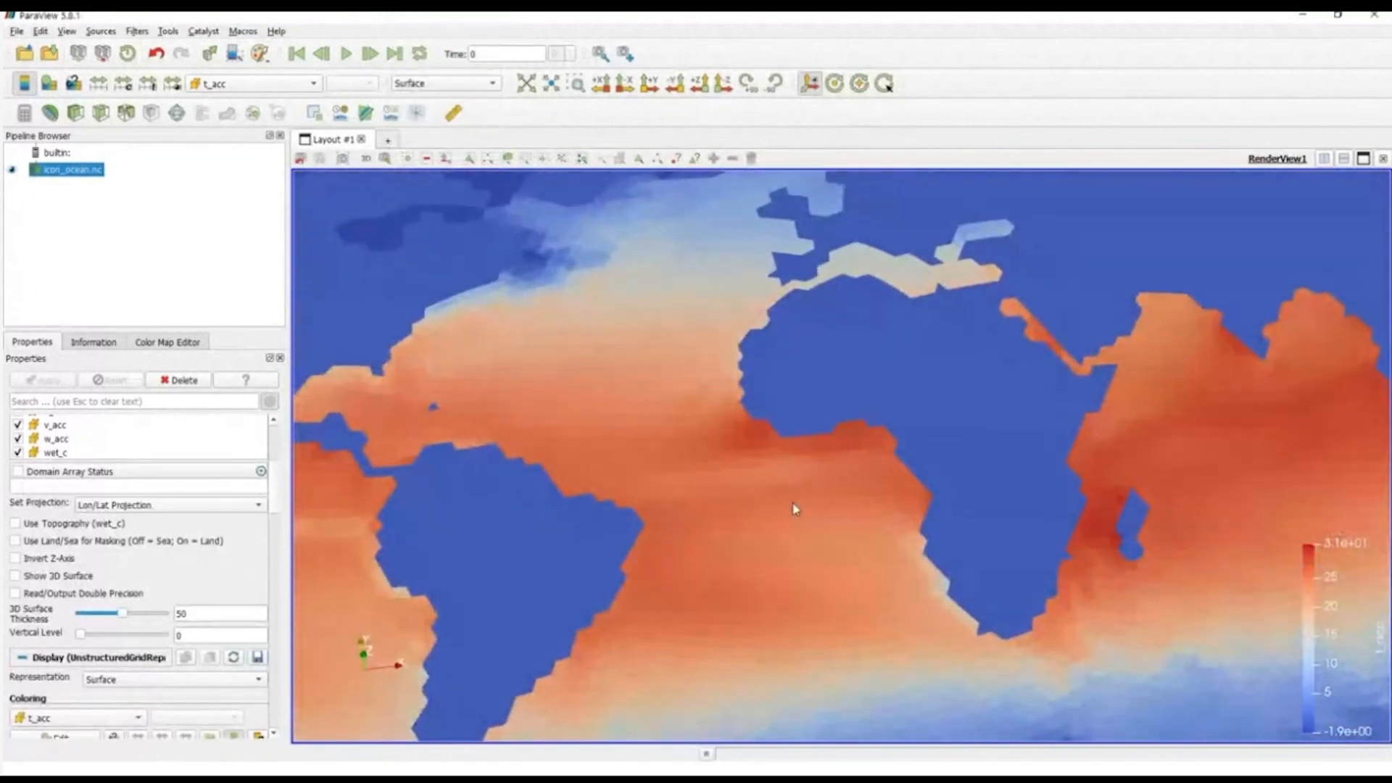
# Step: Split the layout side by side, create a second Render View and show icon_ocean.nc in it
pyautogui.click(1323, 158)
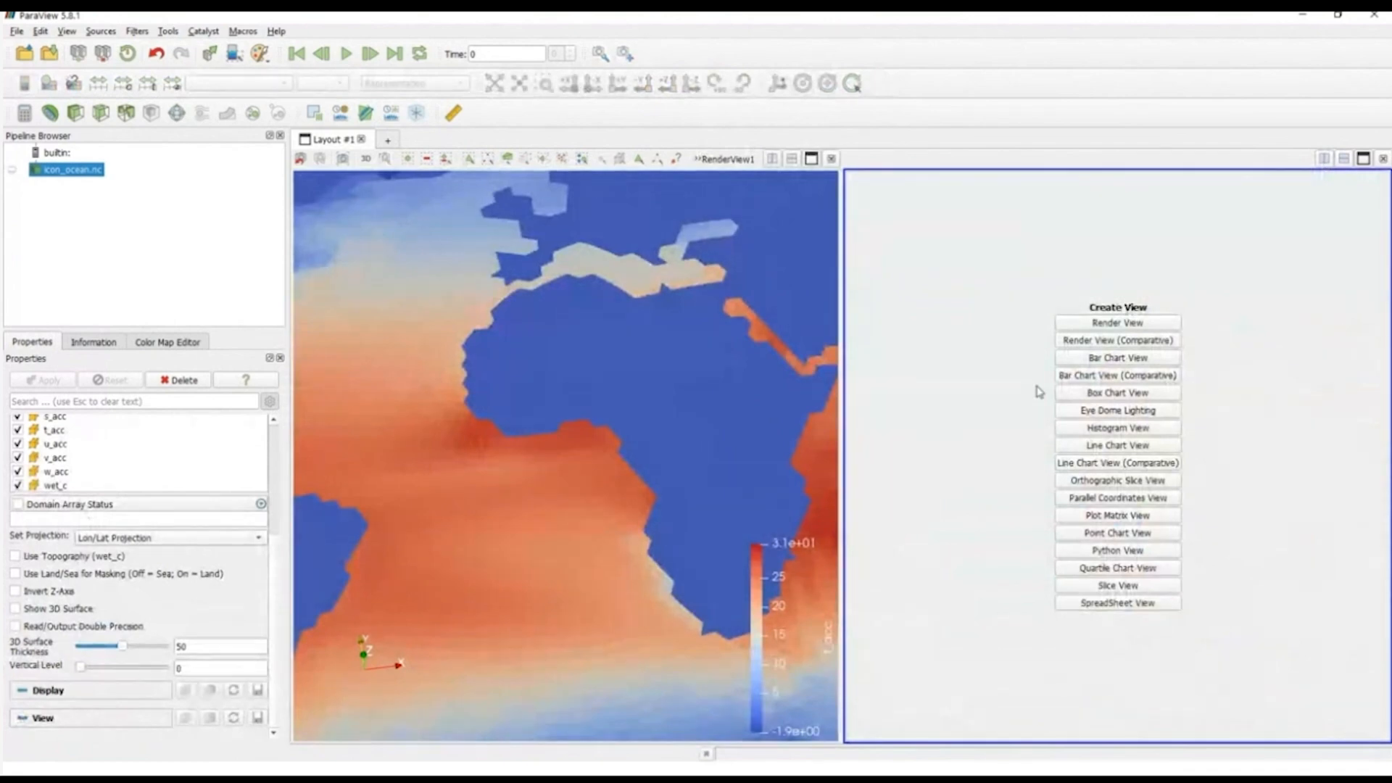
pyautogui.click(1087, 328)
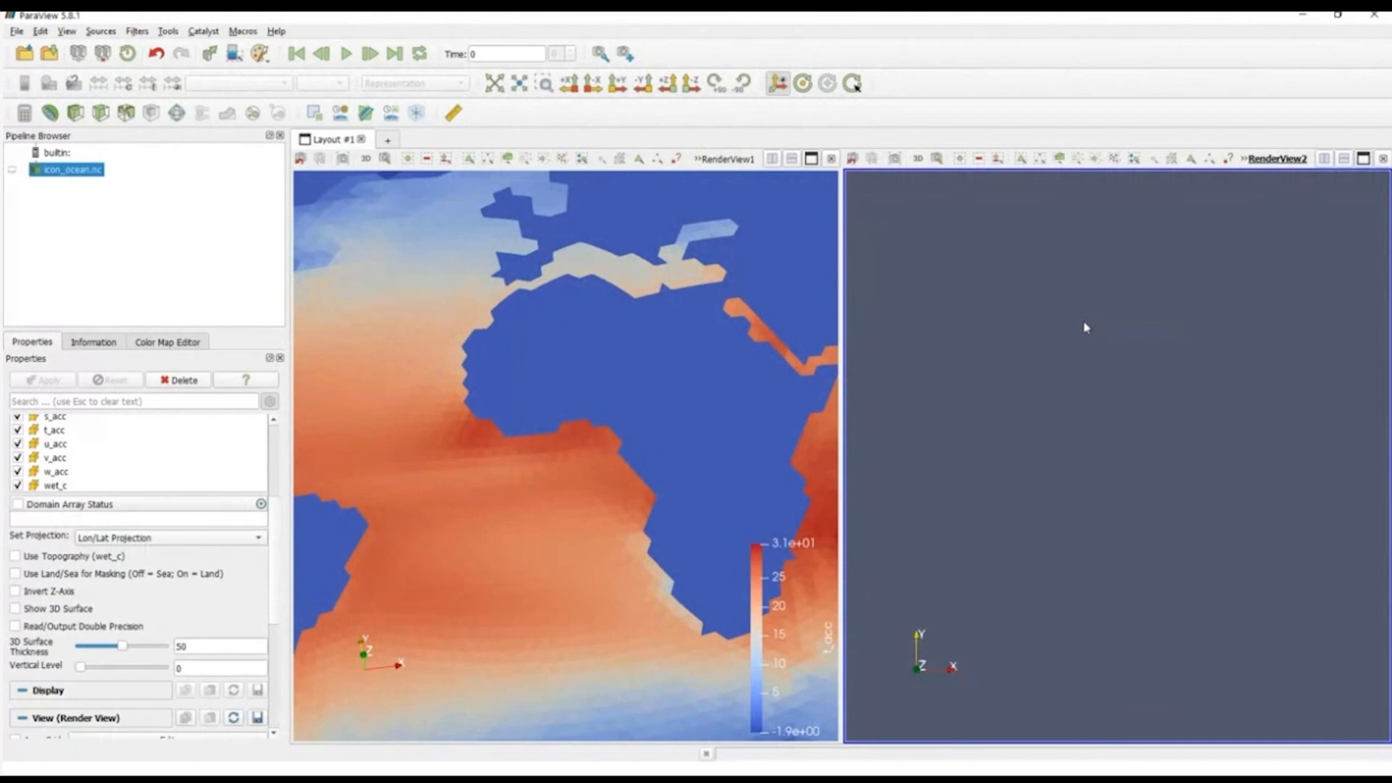
pyautogui.click(13, 171)
pyautogui.click(13, 173)
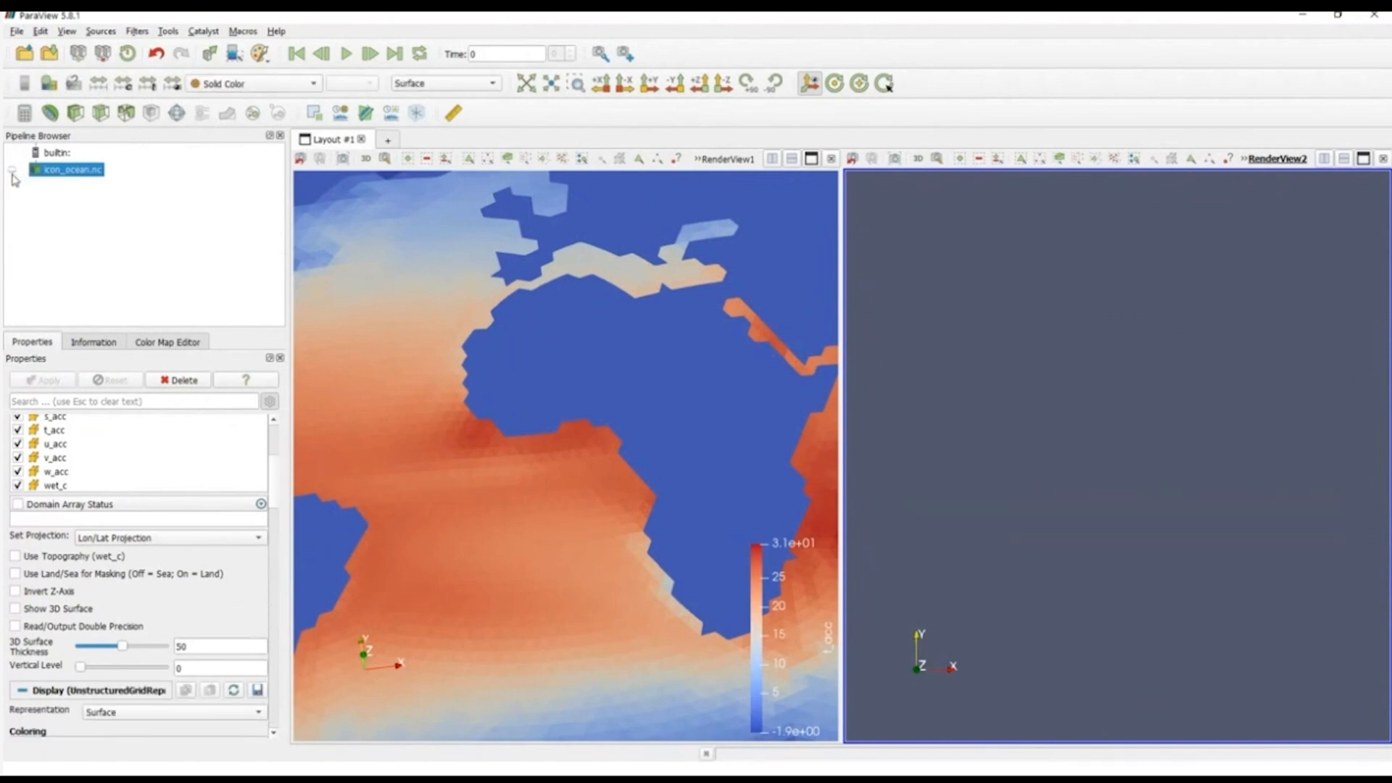
pyautogui.click(10, 170)
pyautogui.click(11, 171)
pyautogui.click(11, 172)
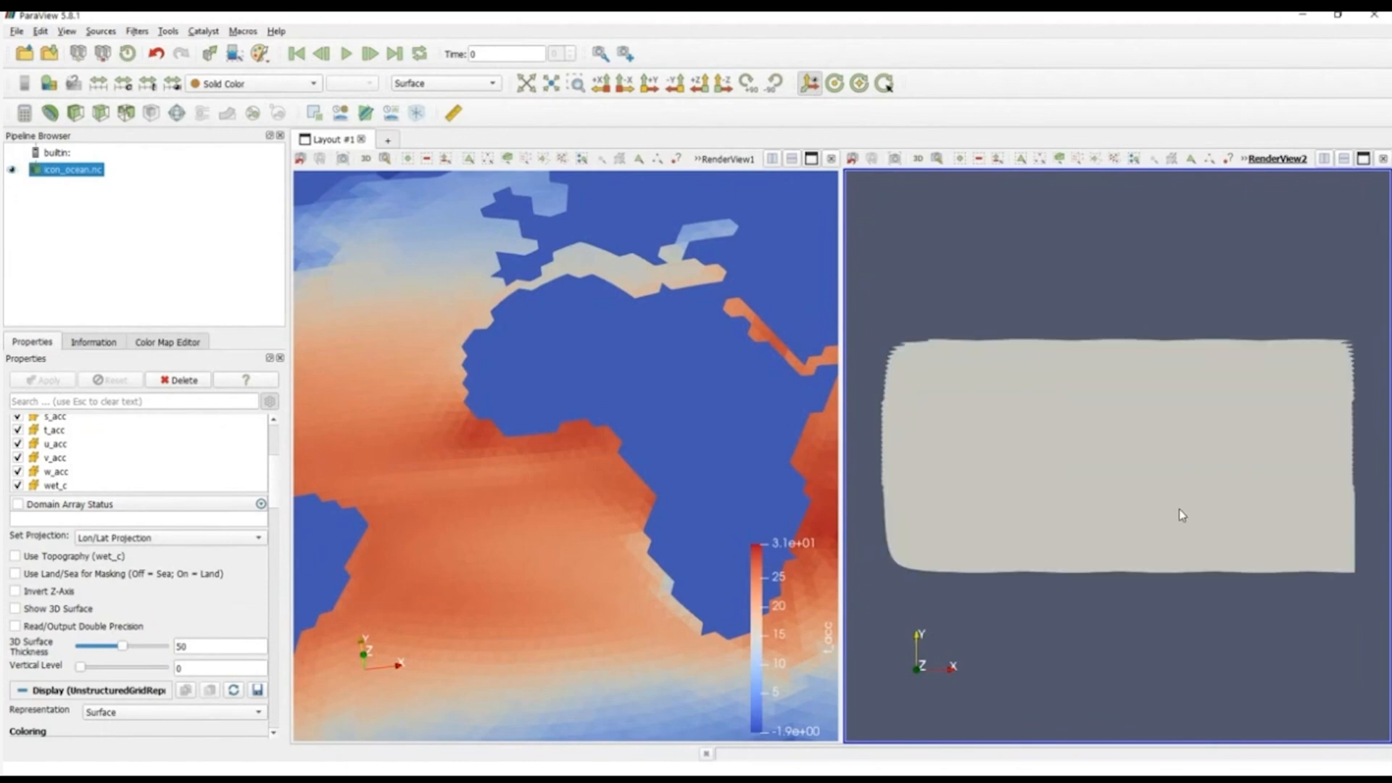
pyautogui.moveTo(1179, 508); pyautogui.dragTo(1187, 476)
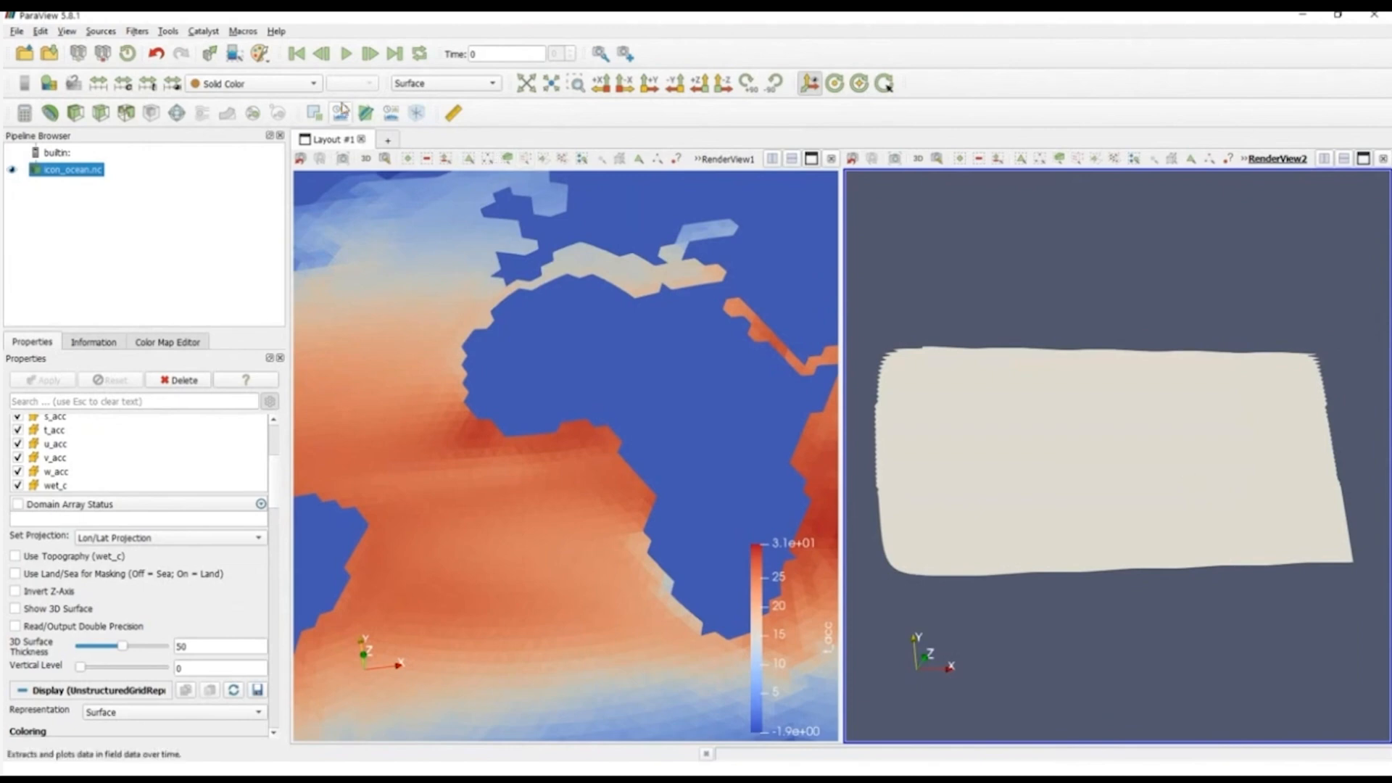
# Step: Color the ocean surface in the second render view by s_acc and enlarge the map around the Atlantic
pyautogui.click(257, 84)
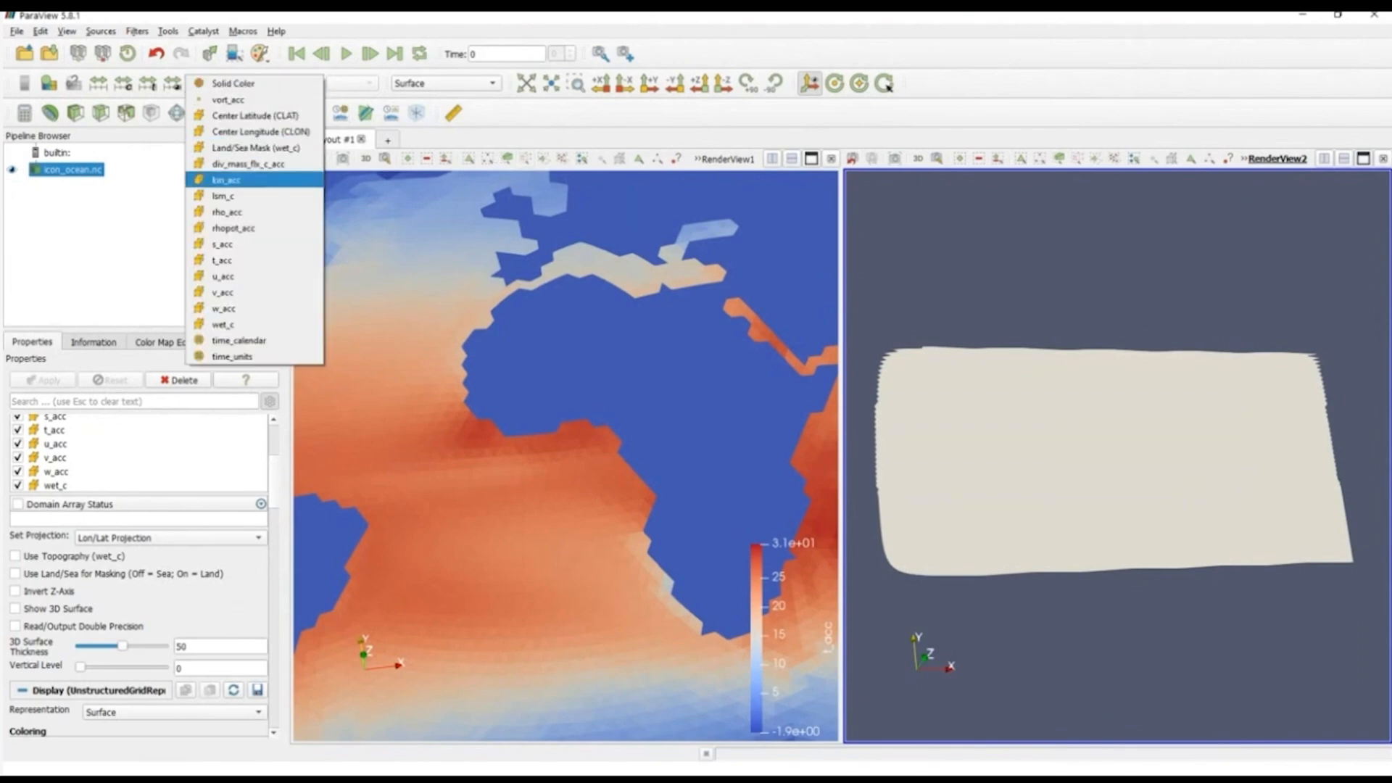
pyautogui.click(261, 245)
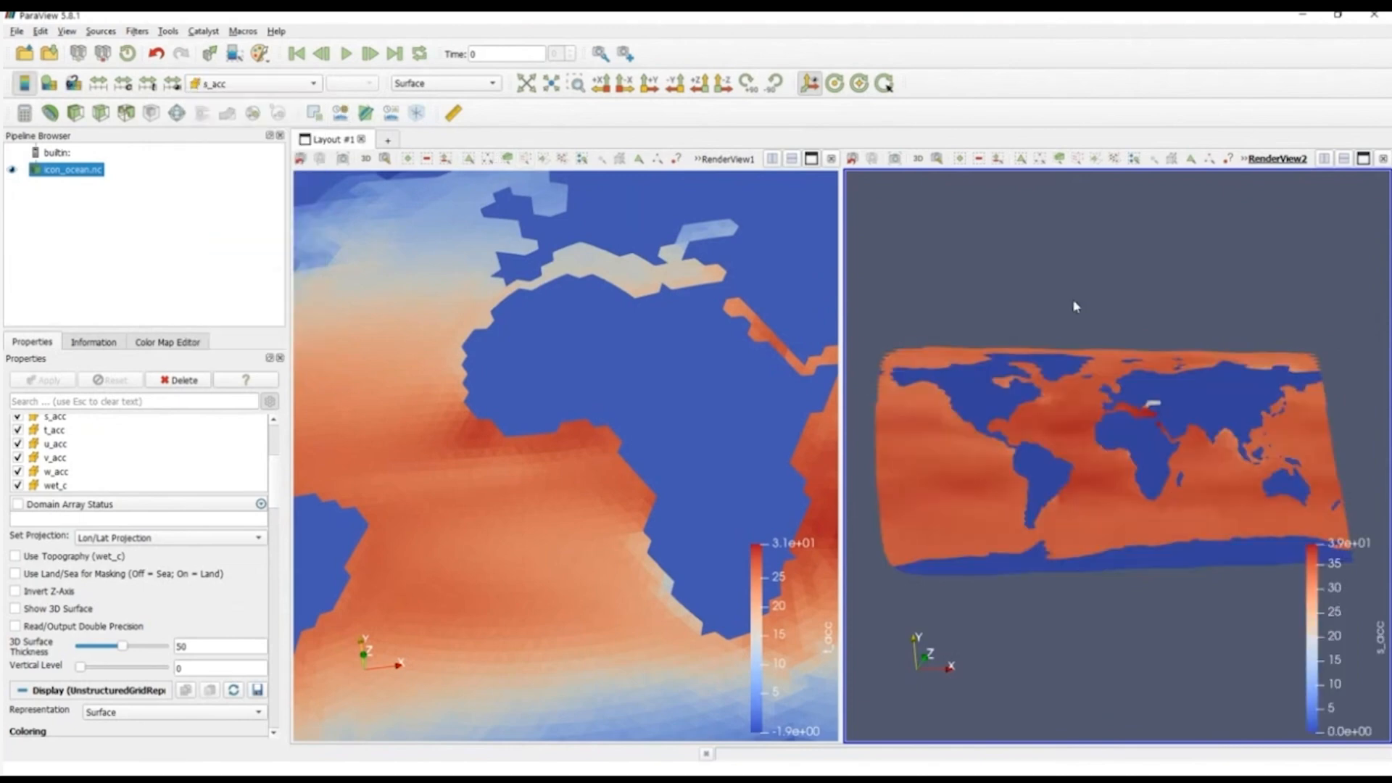
pyautogui.moveTo(1093, 392); pyautogui.dragTo(1112, 449, button='right')
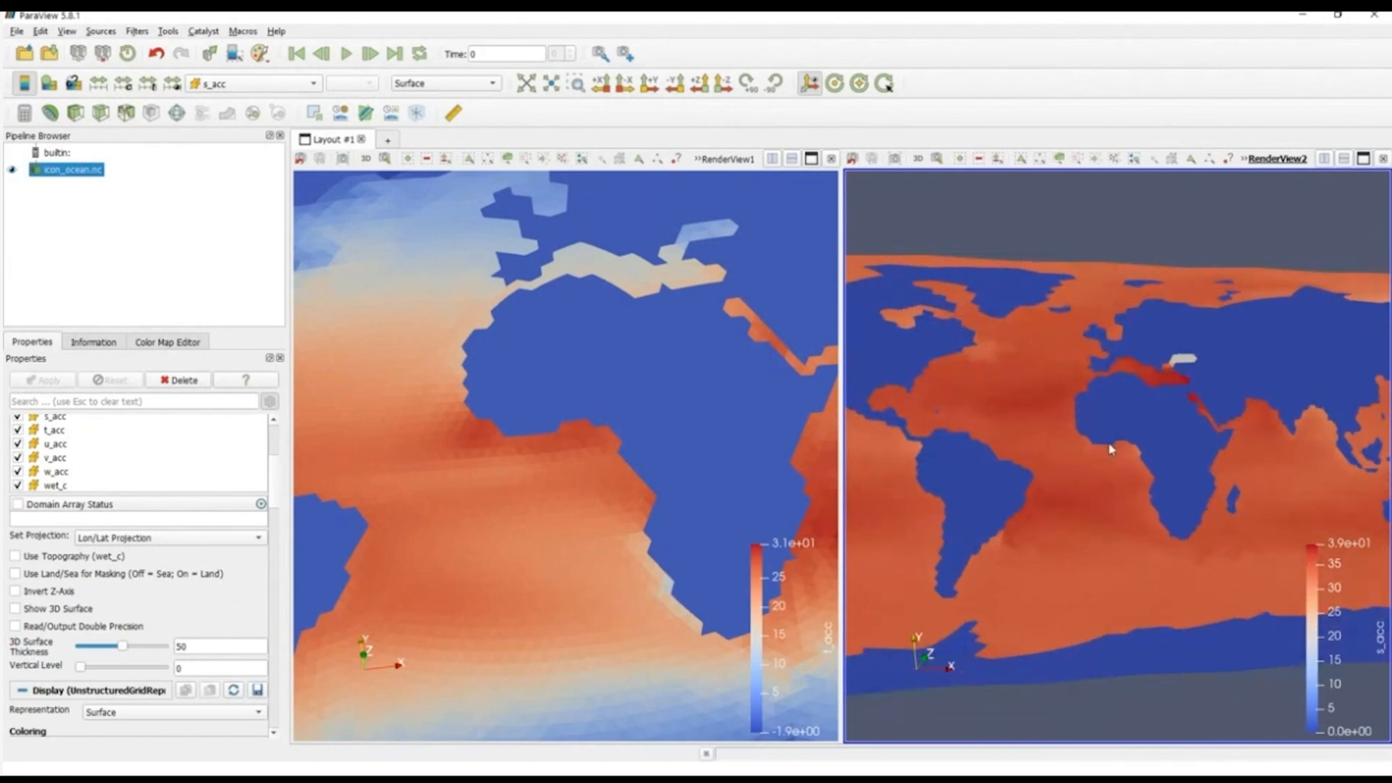
pyautogui.moveTo(1111, 449); pyautogui.dragTo(1156, 451)
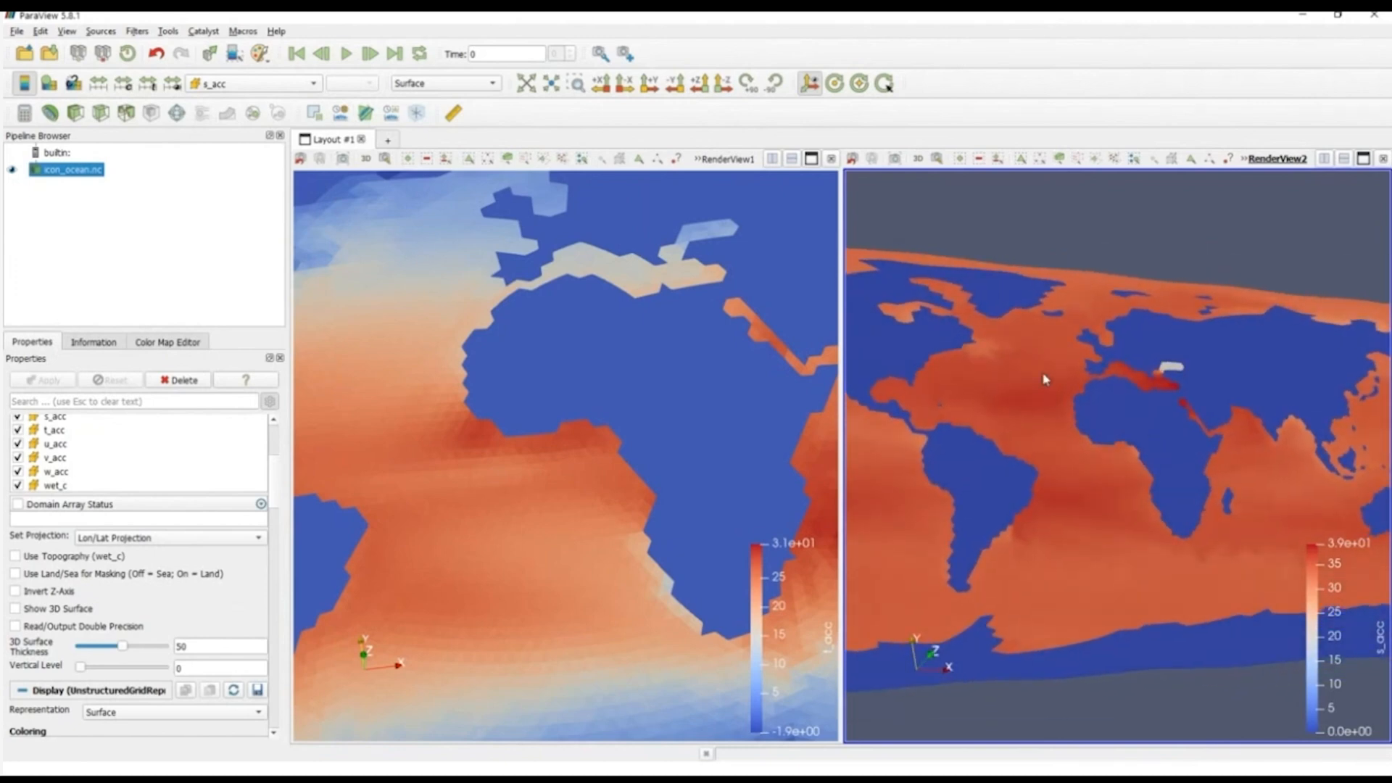
# Step: Link the camera of the second render view with that of the first view
pyautogui.rightClick(948, 356)
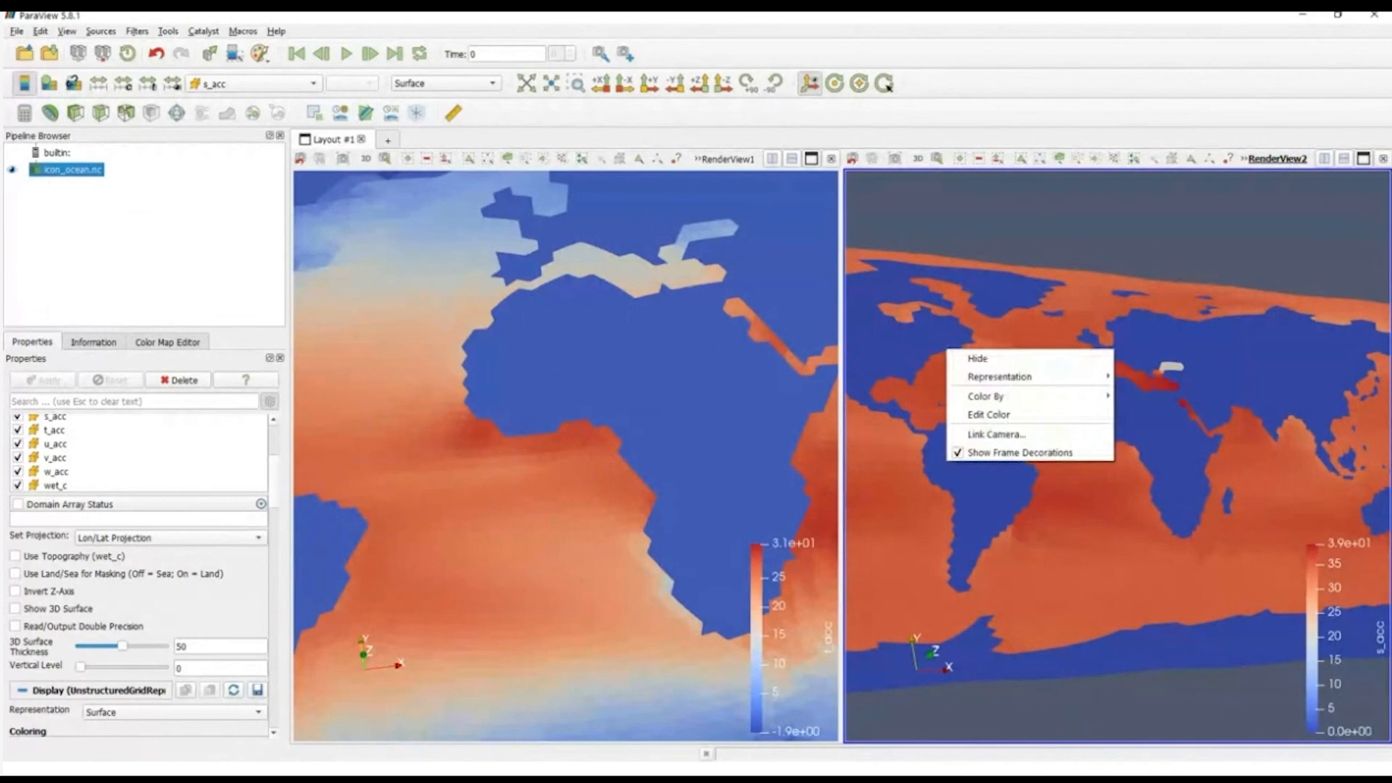
pyautogui.click(907, 231)
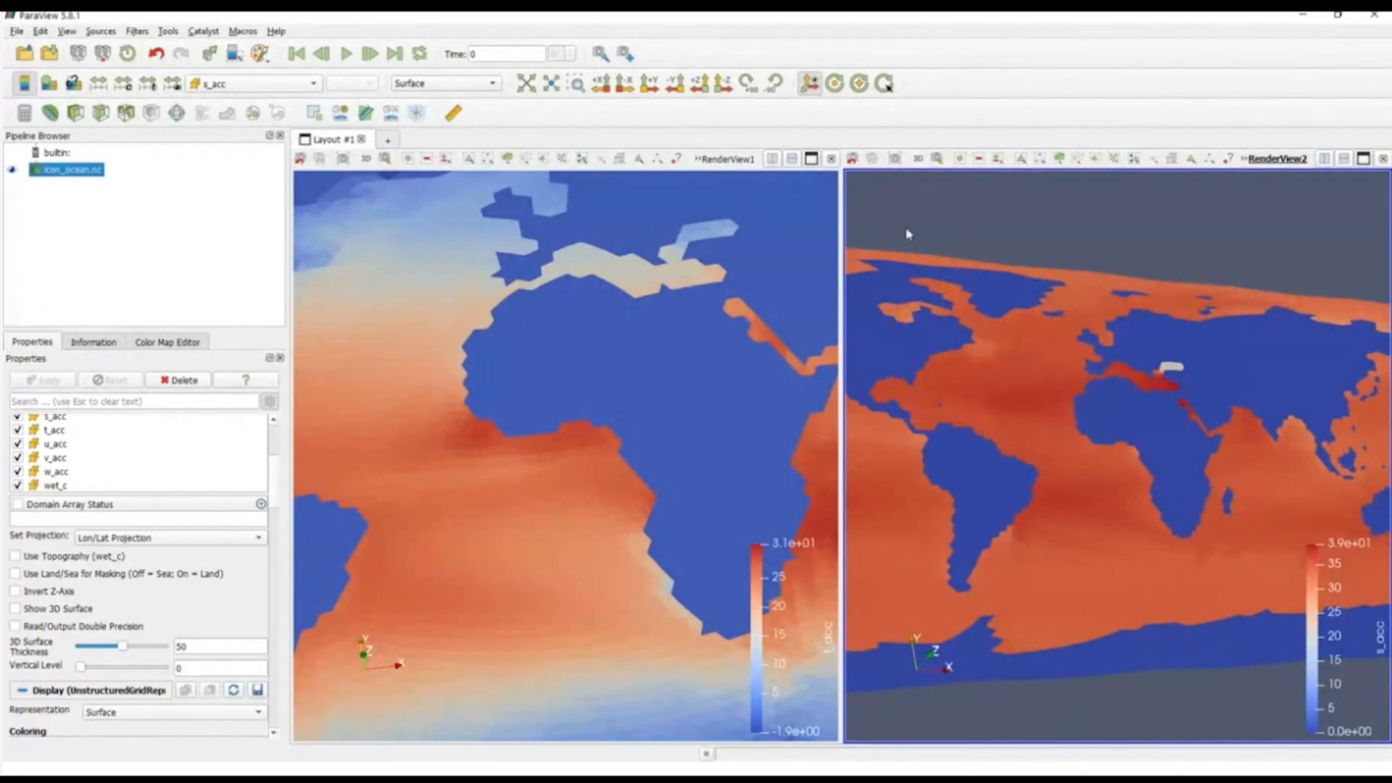
pyautogui.rightClick(970, 234)
pyautogui.click(1018, 238)
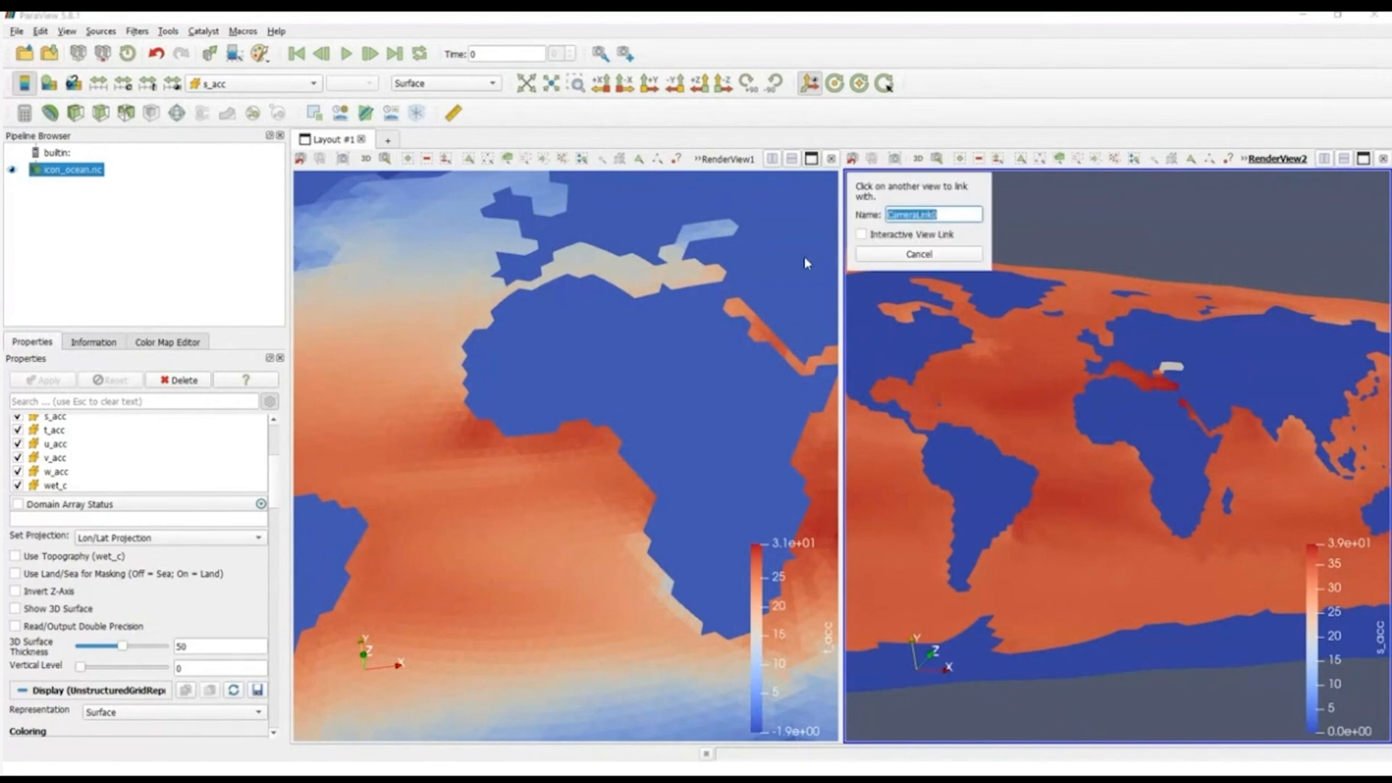
pyautogui.click(772, 275)
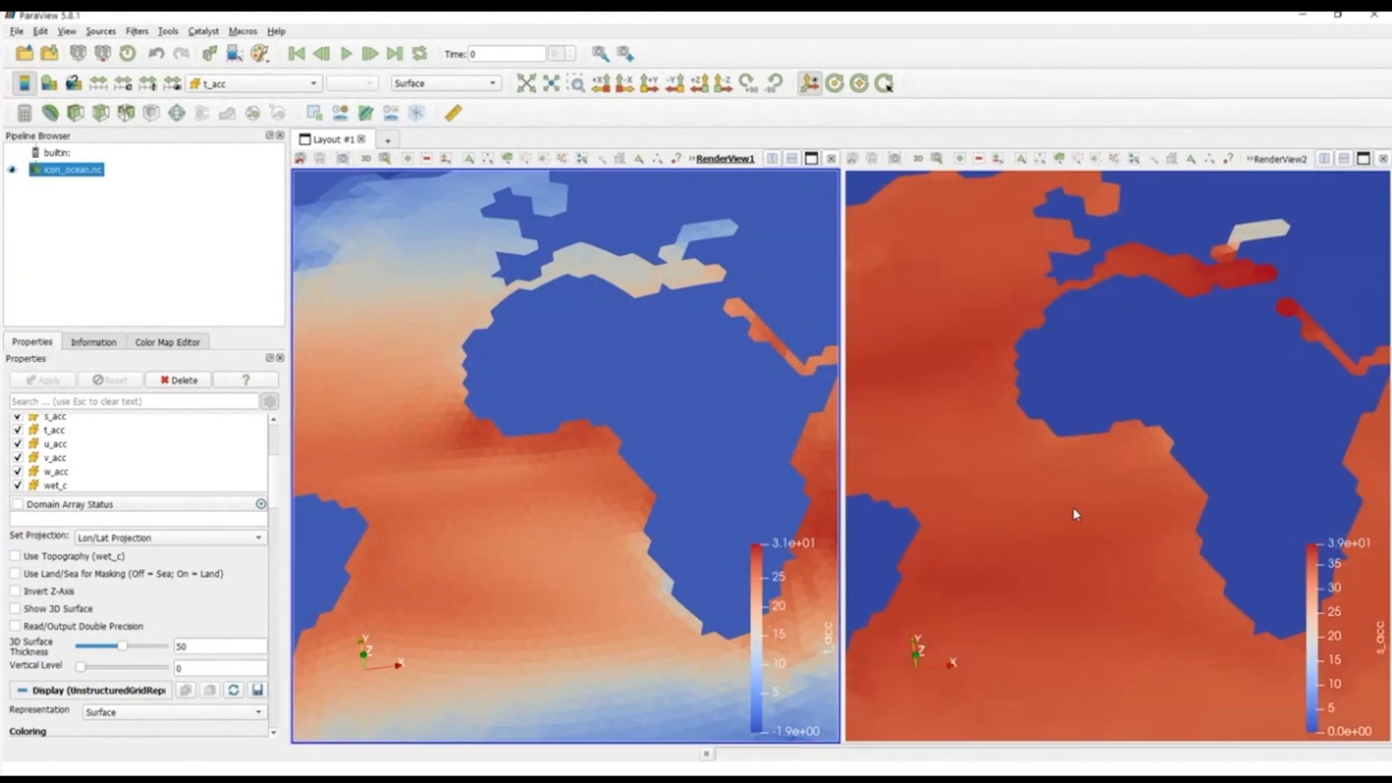
# Step: Compare t_acc and s_acc in the linked views, from the wider Atlantic and Africa in to the Mediterranean and Black Sea
pyautogui.moveTo(1085, 534); pyautogui.dragTo(1074, 343, button='right')
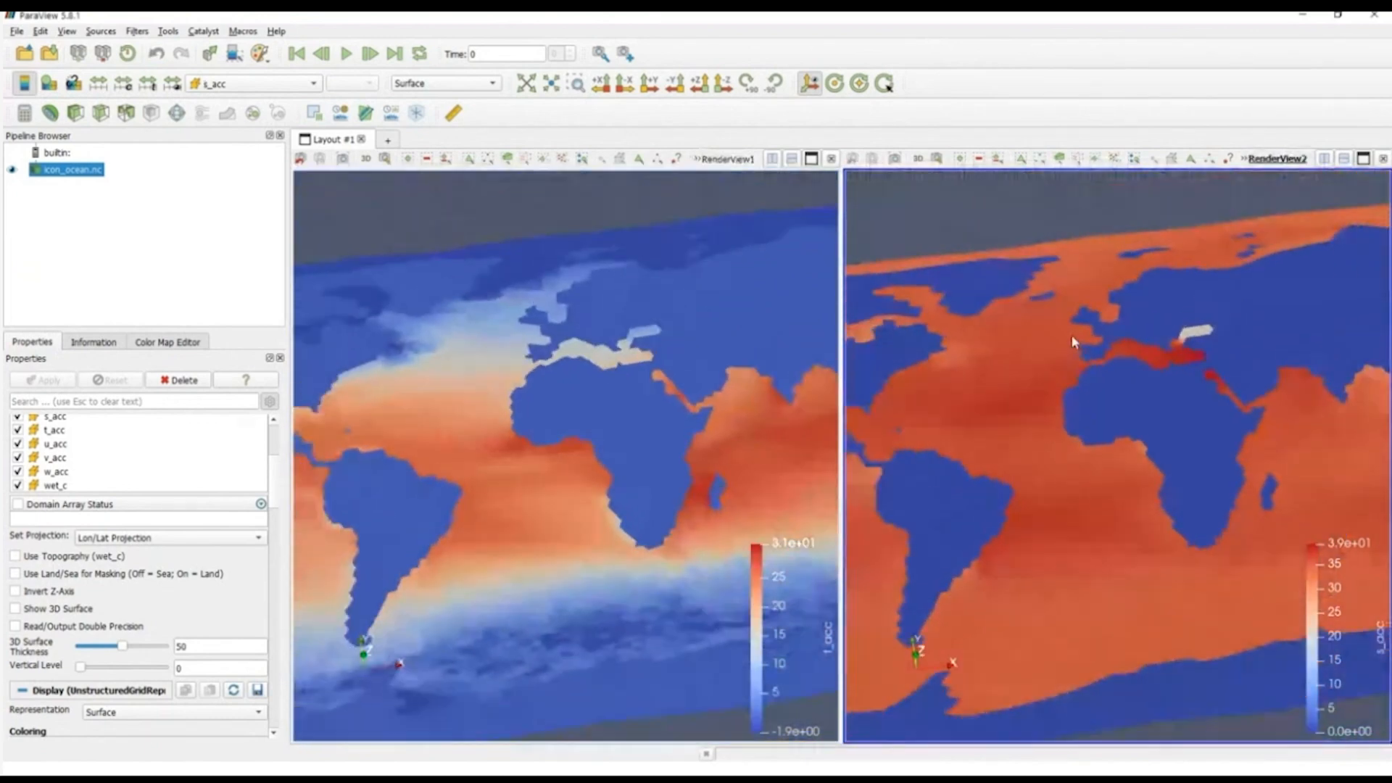
pyautogui.moveTo(1141, 519); pyautogui.dragTo(1118, 418)
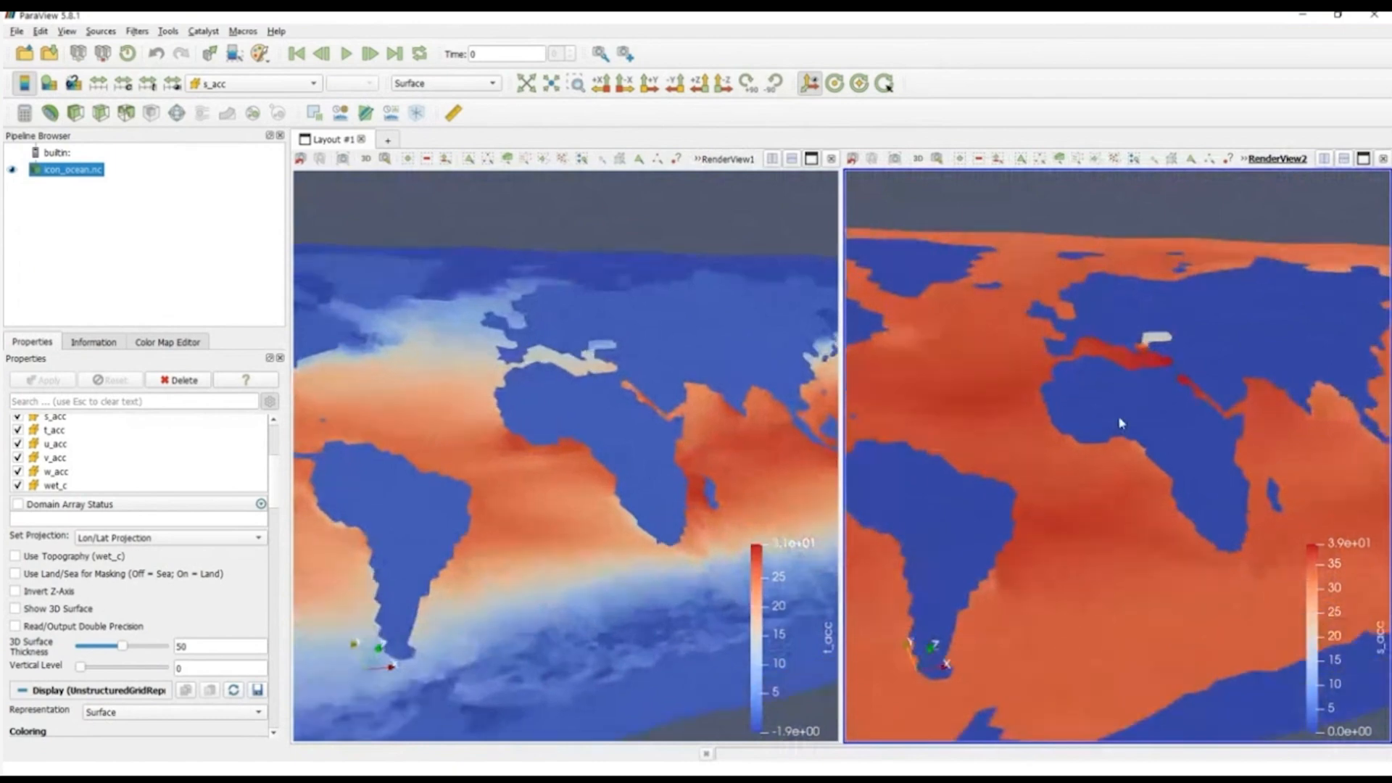
pyautogui.moveTo(1119, 418); pyautogui.dragTo(1122, 478, button='right')
pyautogui.moveTo(1108, 376); pyautogui.dragTo(1016, 538, button='middle')
pyautogui.moveTo(1016, 538); pyautogui.dragTo(1076, 499)
pyautogui.moveTo(1077, 499); pyautogui.dragTo(1076, 549, button='right')
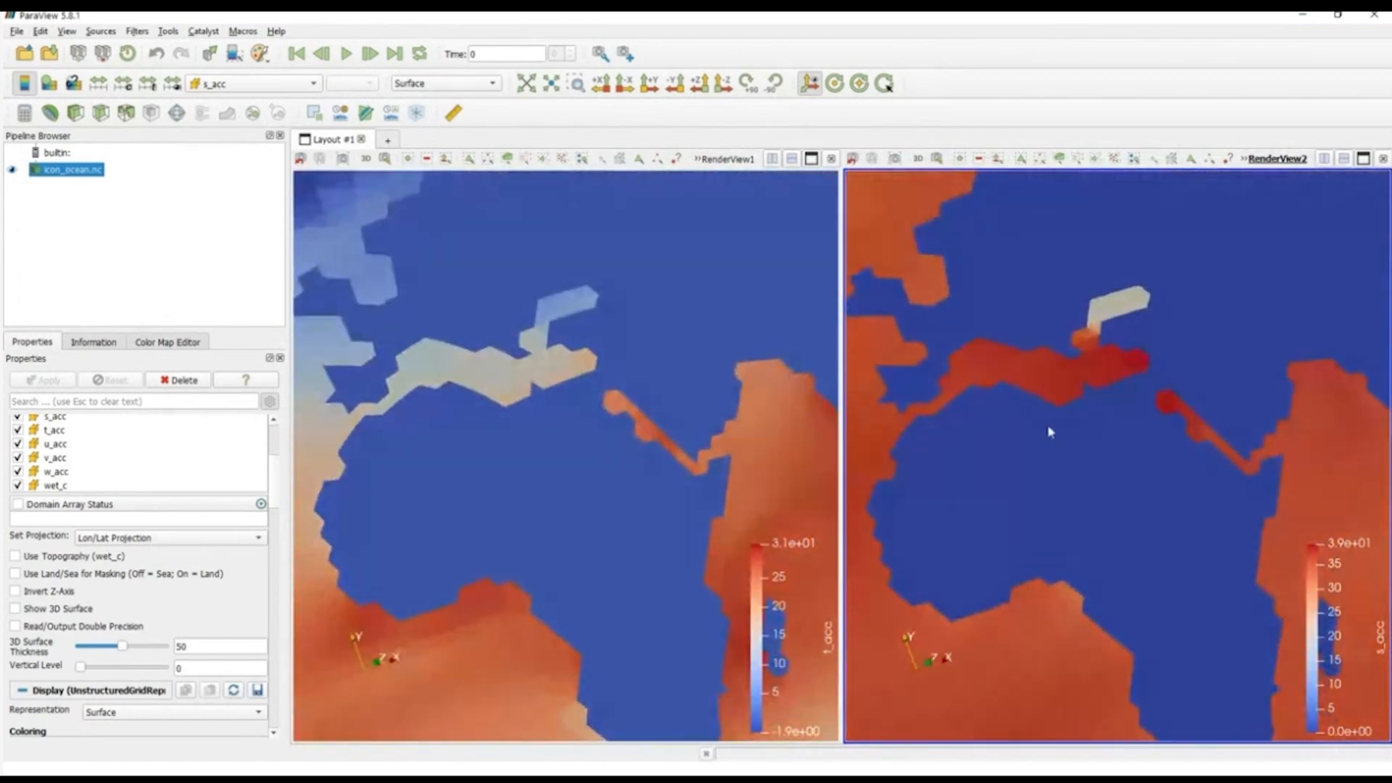
pyautogui.moveTo(1048, 428); pyautogui.dragTo(1059, 480, button='right')
pyautogui.moveTo(1050, 398); pyautogui.dragTo(1146, 435, button='middle')
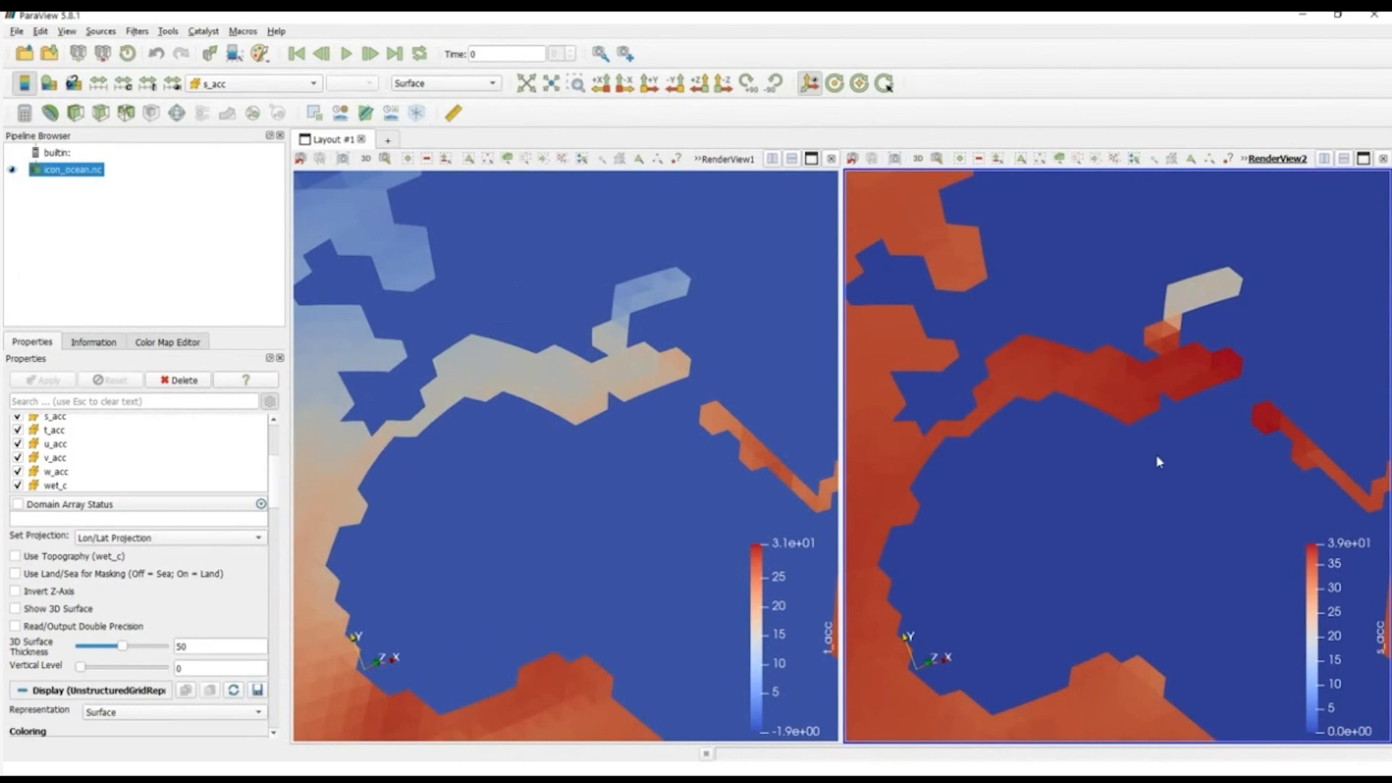
pyautogui.moveTo(1156, 458); pyautogui.dragTo(1166, 443)
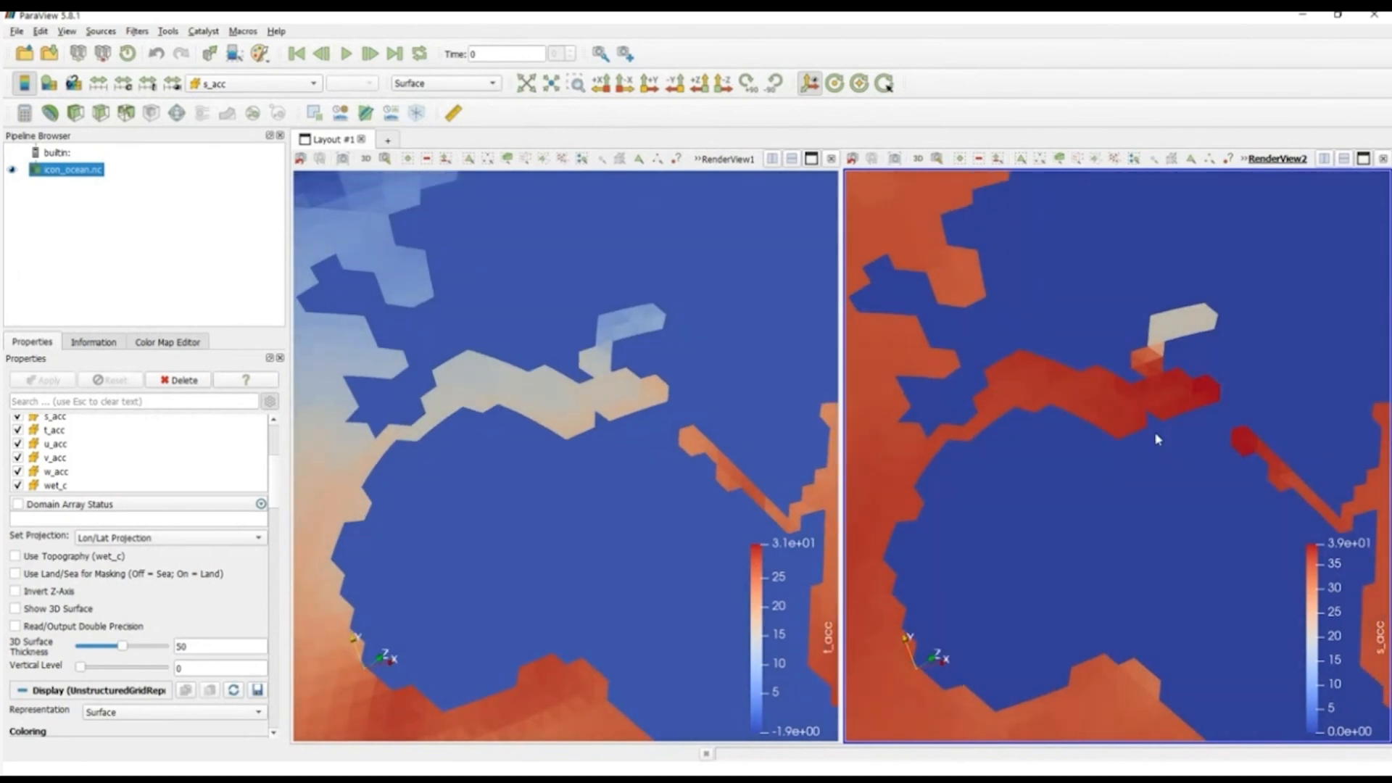
pyautogui.moveTo(1079, 452); pyautogui.dragTo(1066, 440)
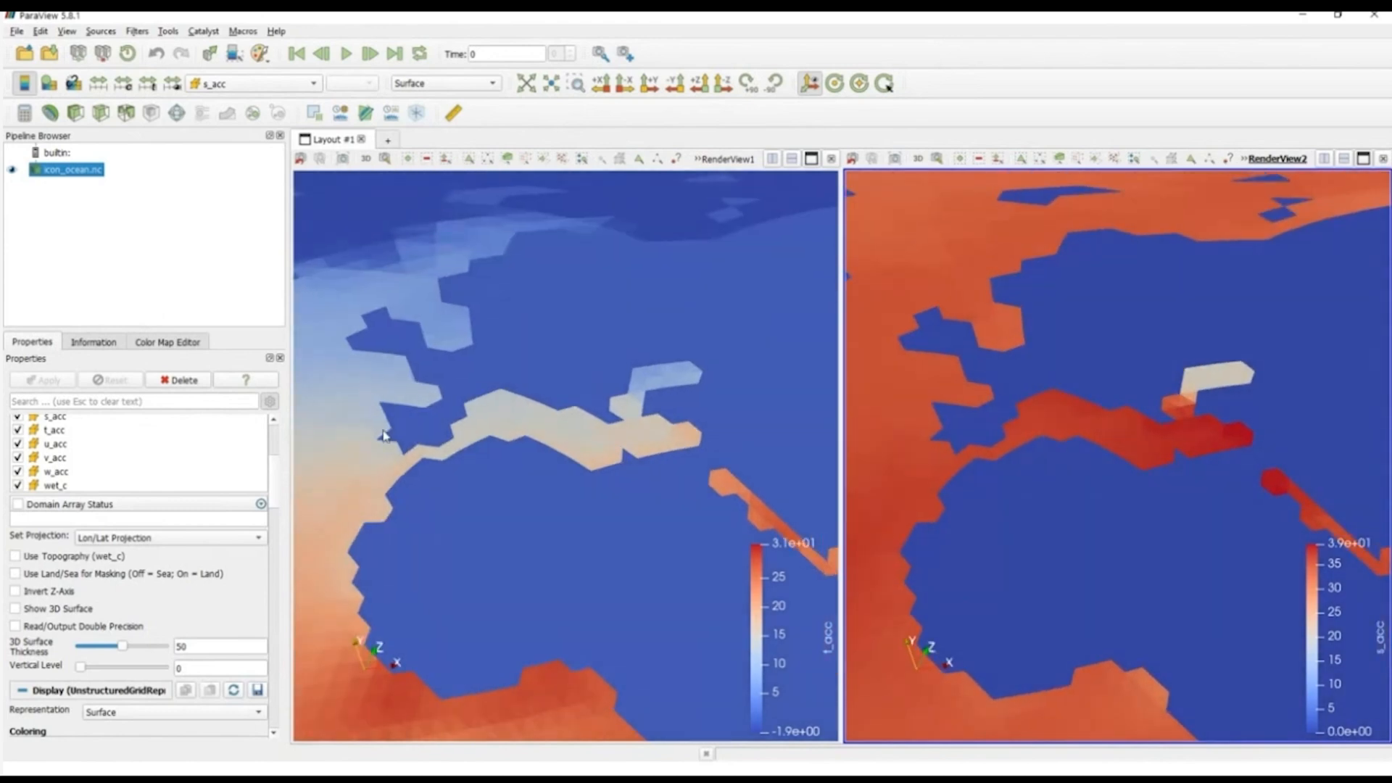
# Step: Apply the Linear Blue (8_31f) preset from the full preset list to the s_acc color map
pyautogui.scroll(-5, 276, 497)
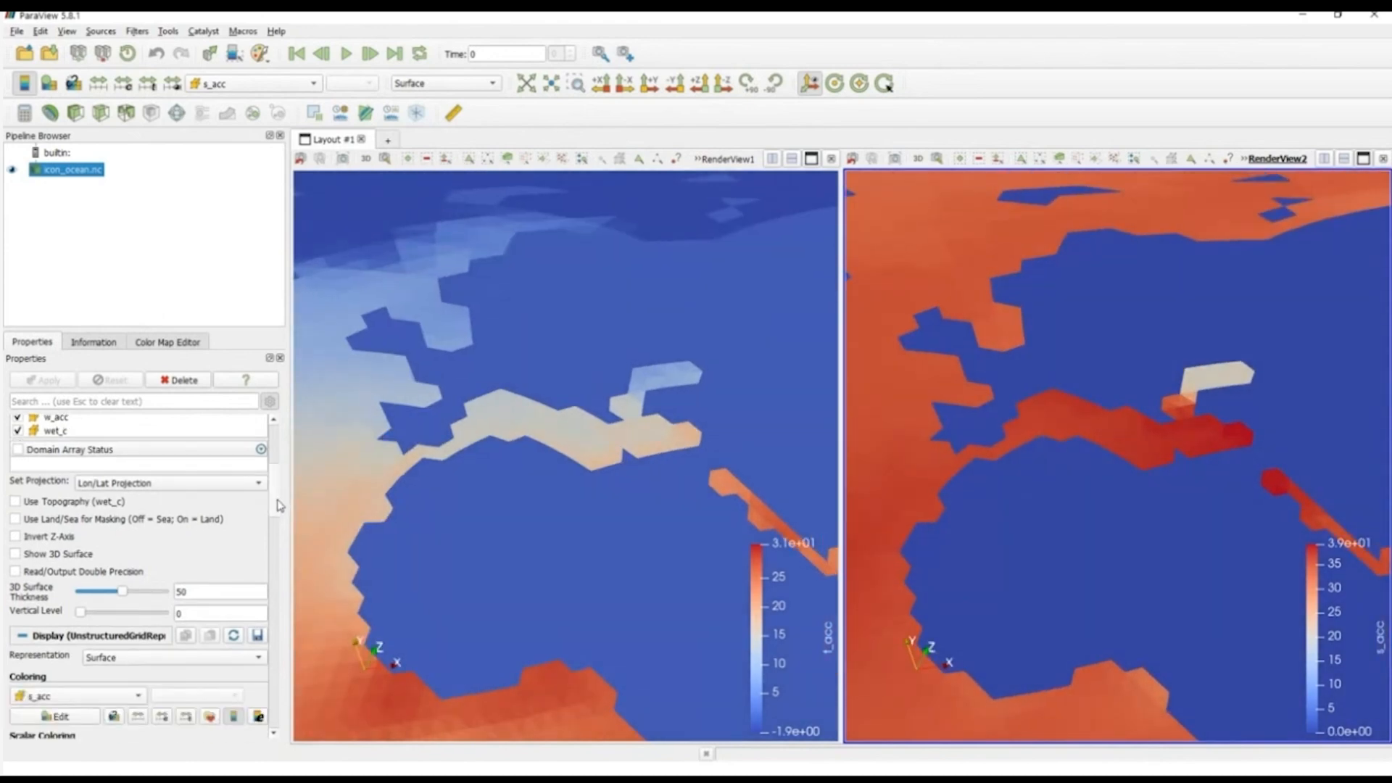
pyautogui.click(33, 601)
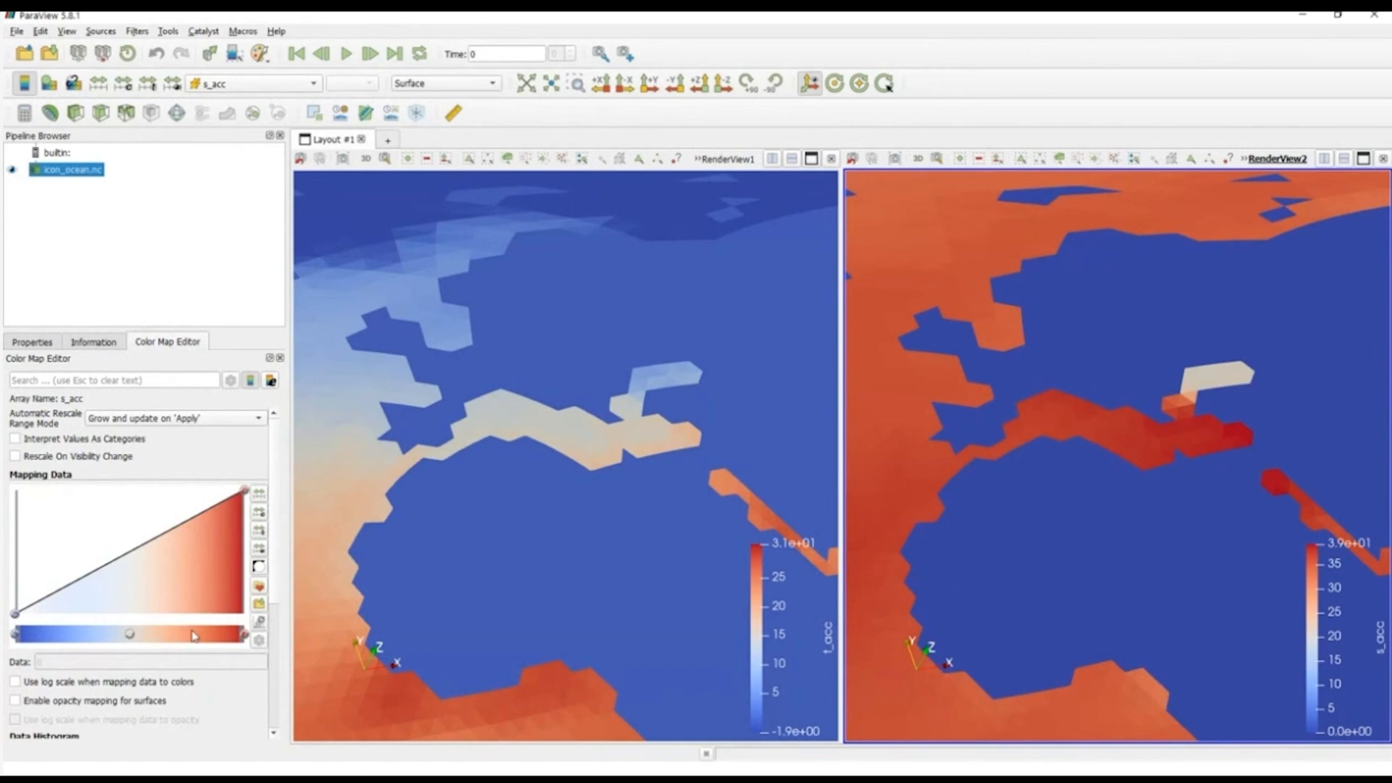
pyautogui.click(259, 586)
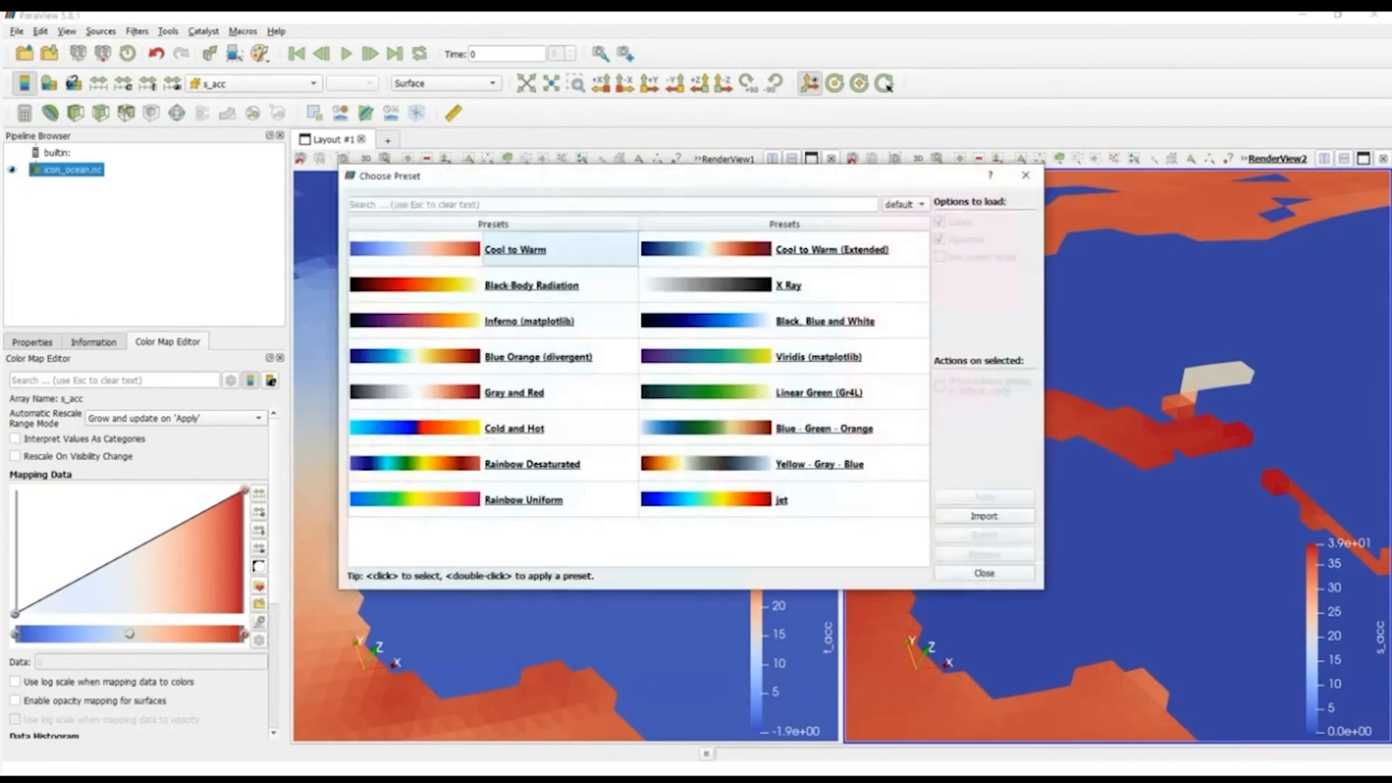
pyautogui.click(904, 204)
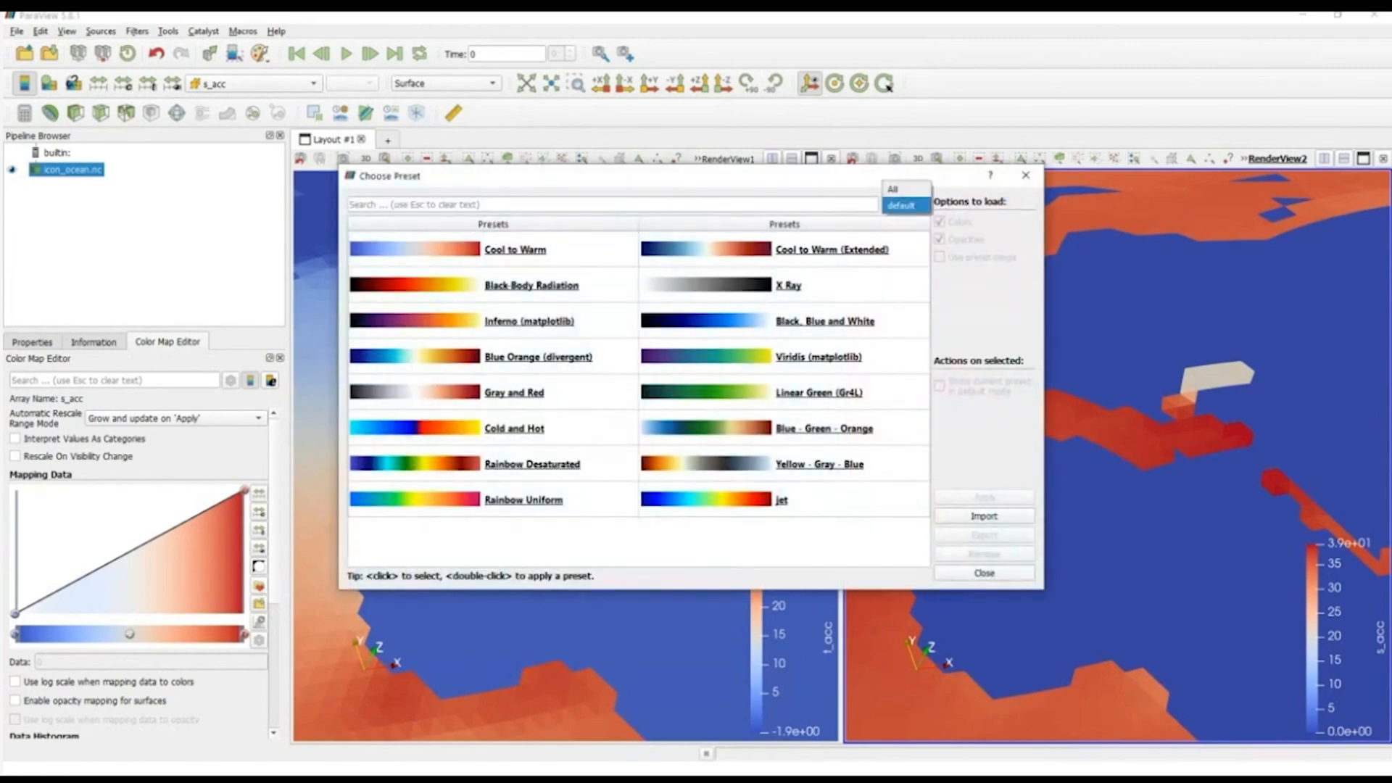
pyautogui.click(904, 205)
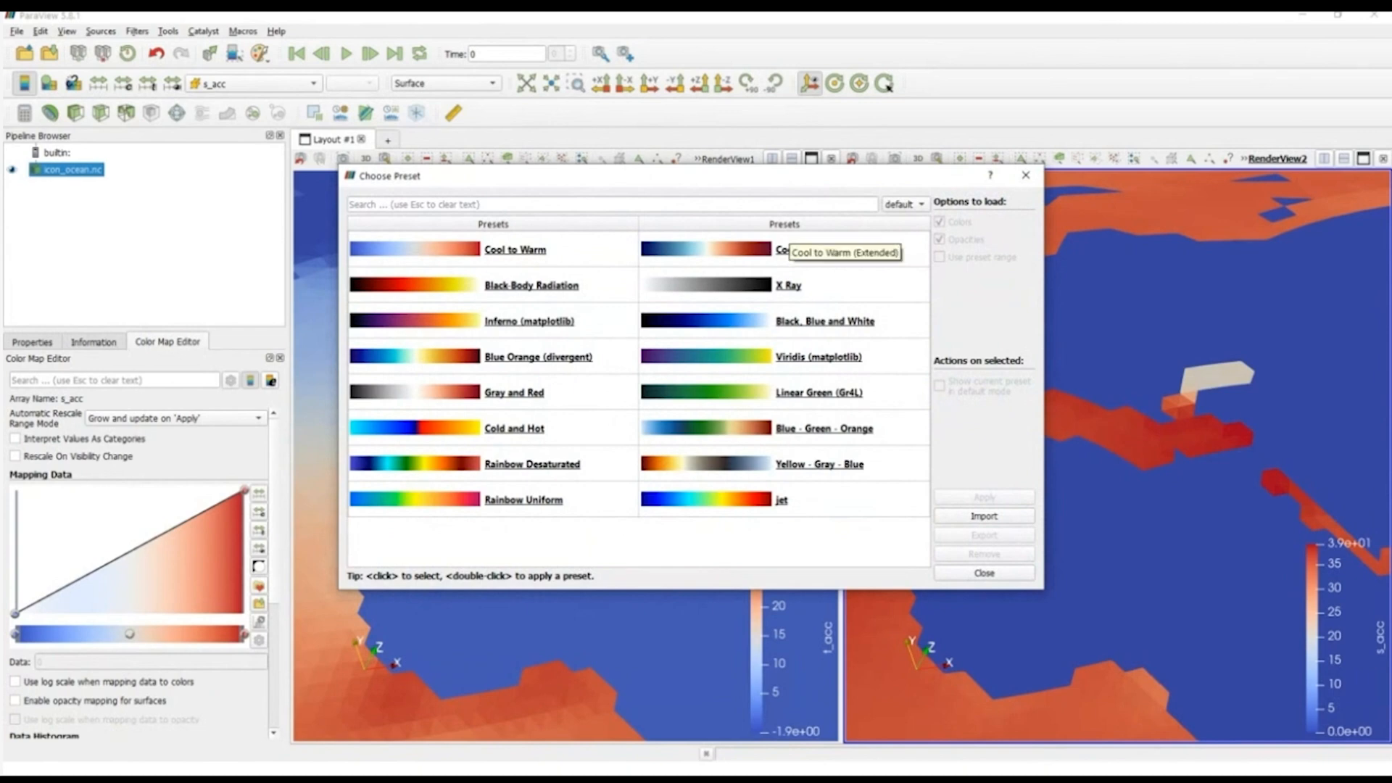
pyautogui.click(904, 204)
pyautogui.click(899, 187)
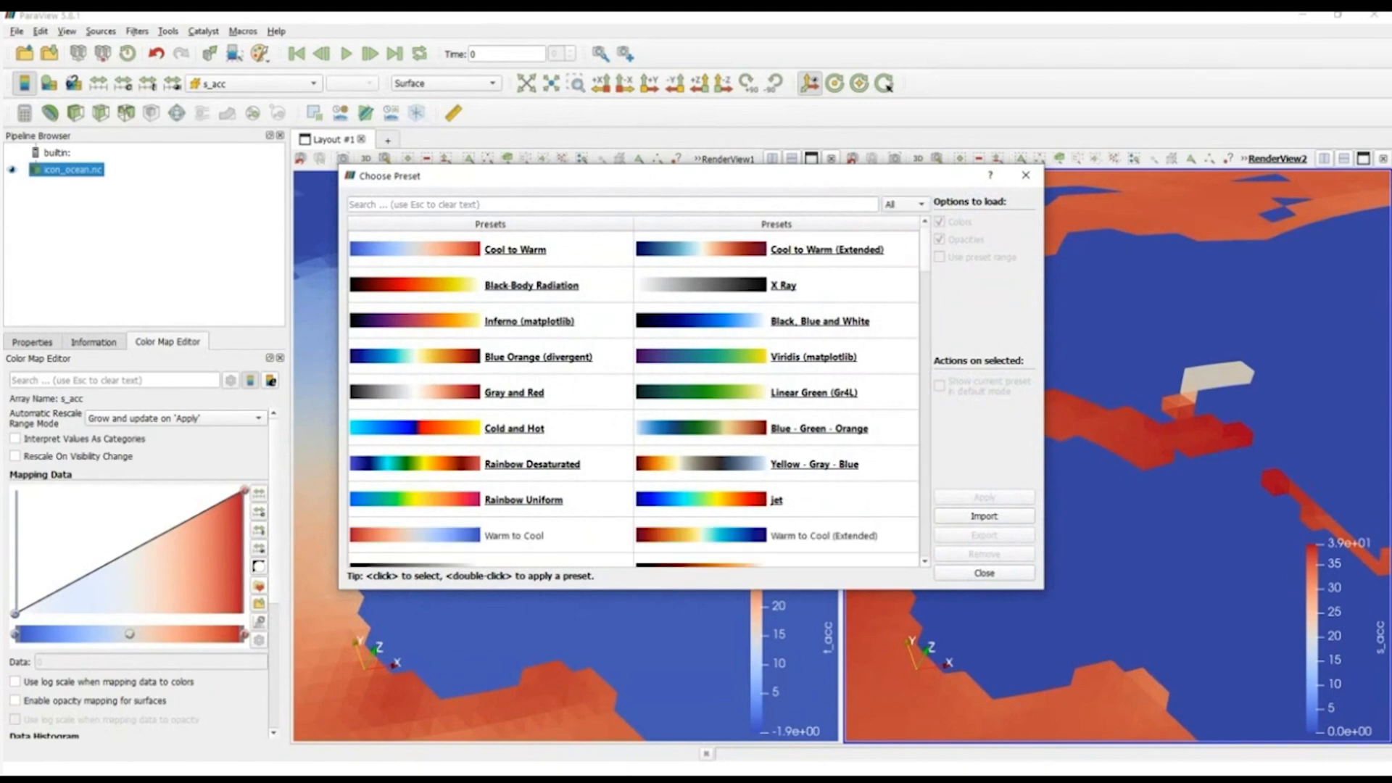
pyautogui.scroll(-5, 632, 399)
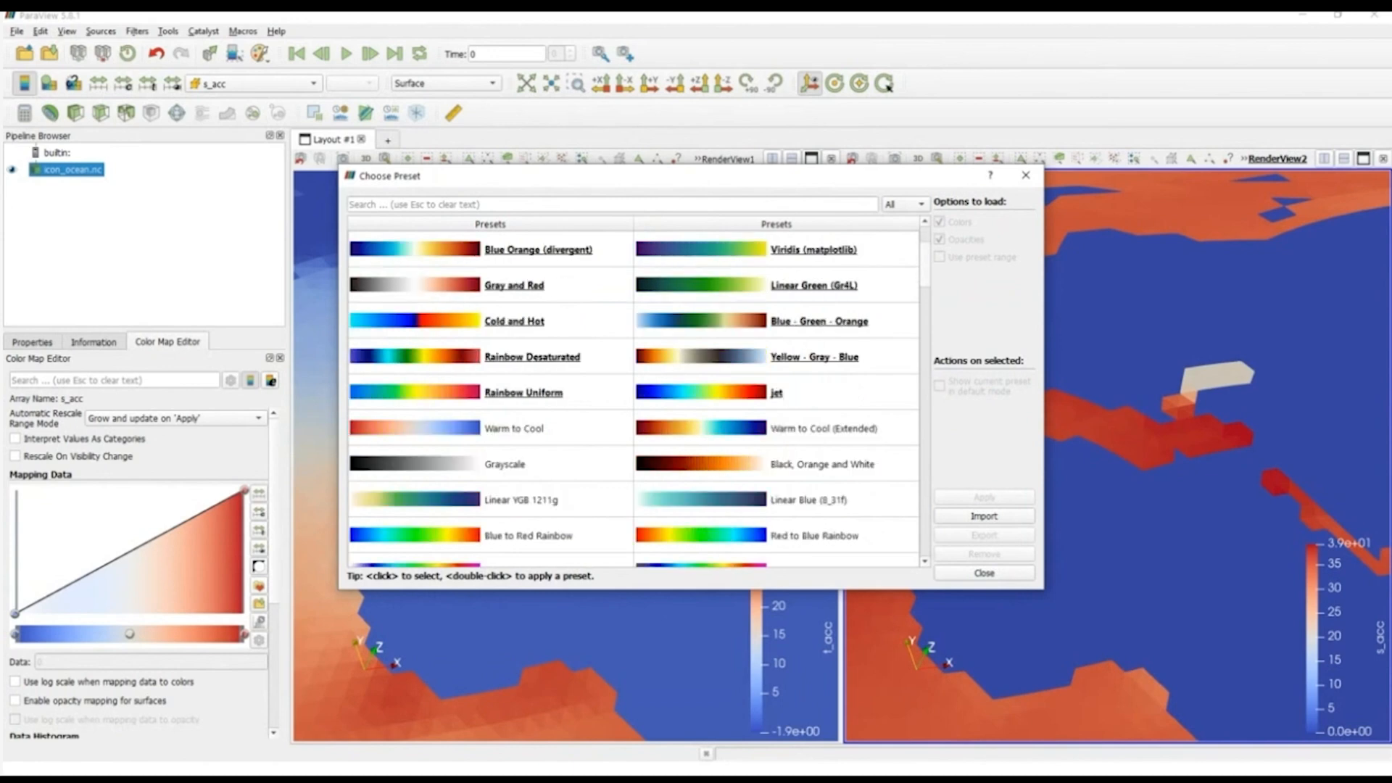
pyautogui.click(807, 429)
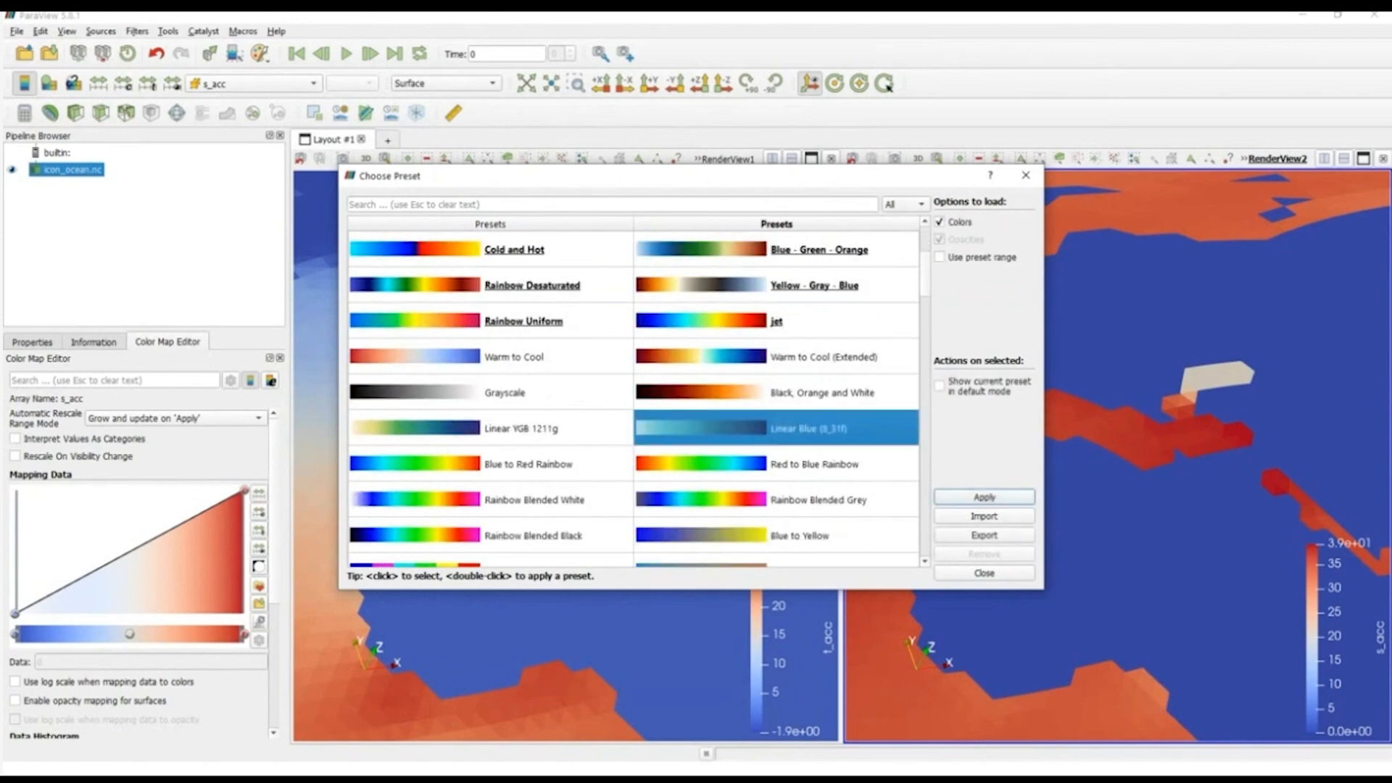
pyautogui.click(984, 497)
pyautogui.click(984, 573)
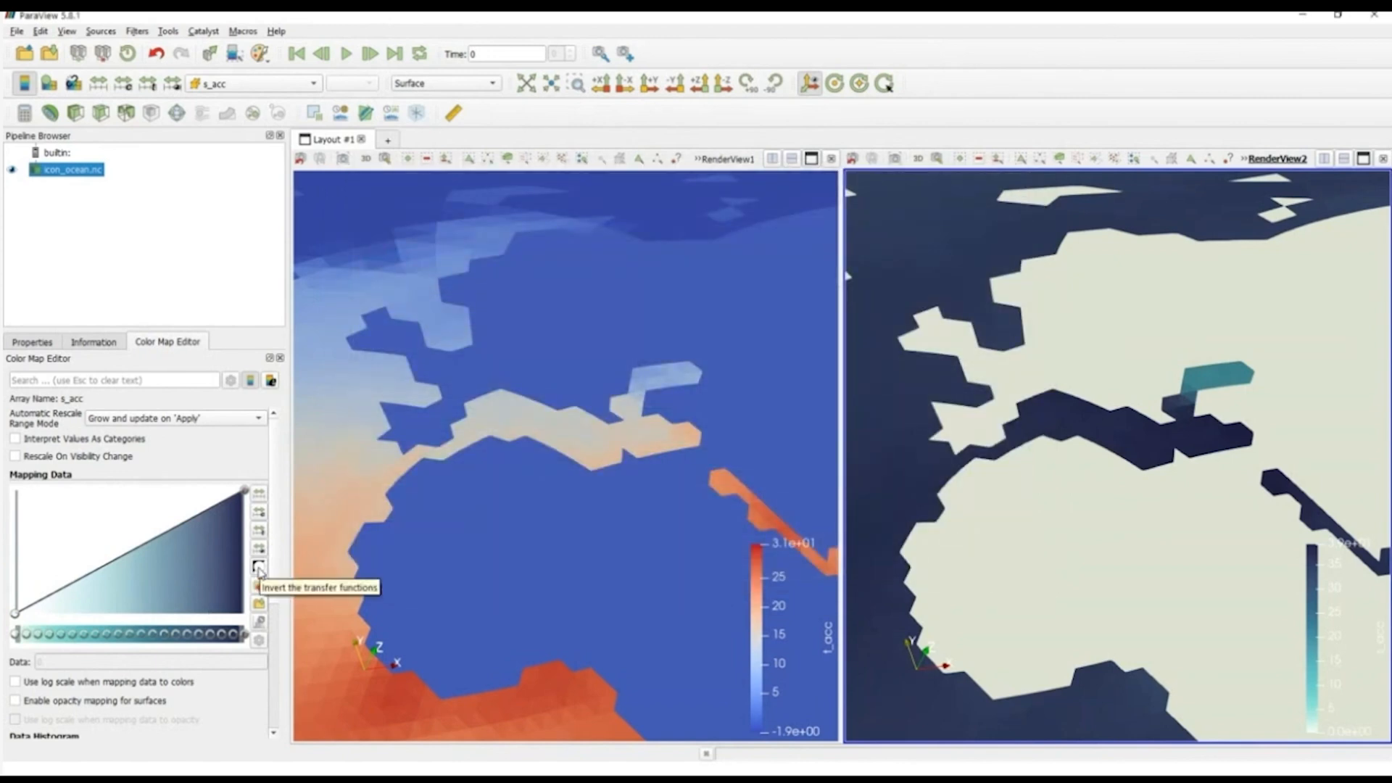
# Step: Invert the s_acc transfer functions and rescale the color map to a minimum of 32 with automatic rescaling disabled
pyautogui.click(259, 567)
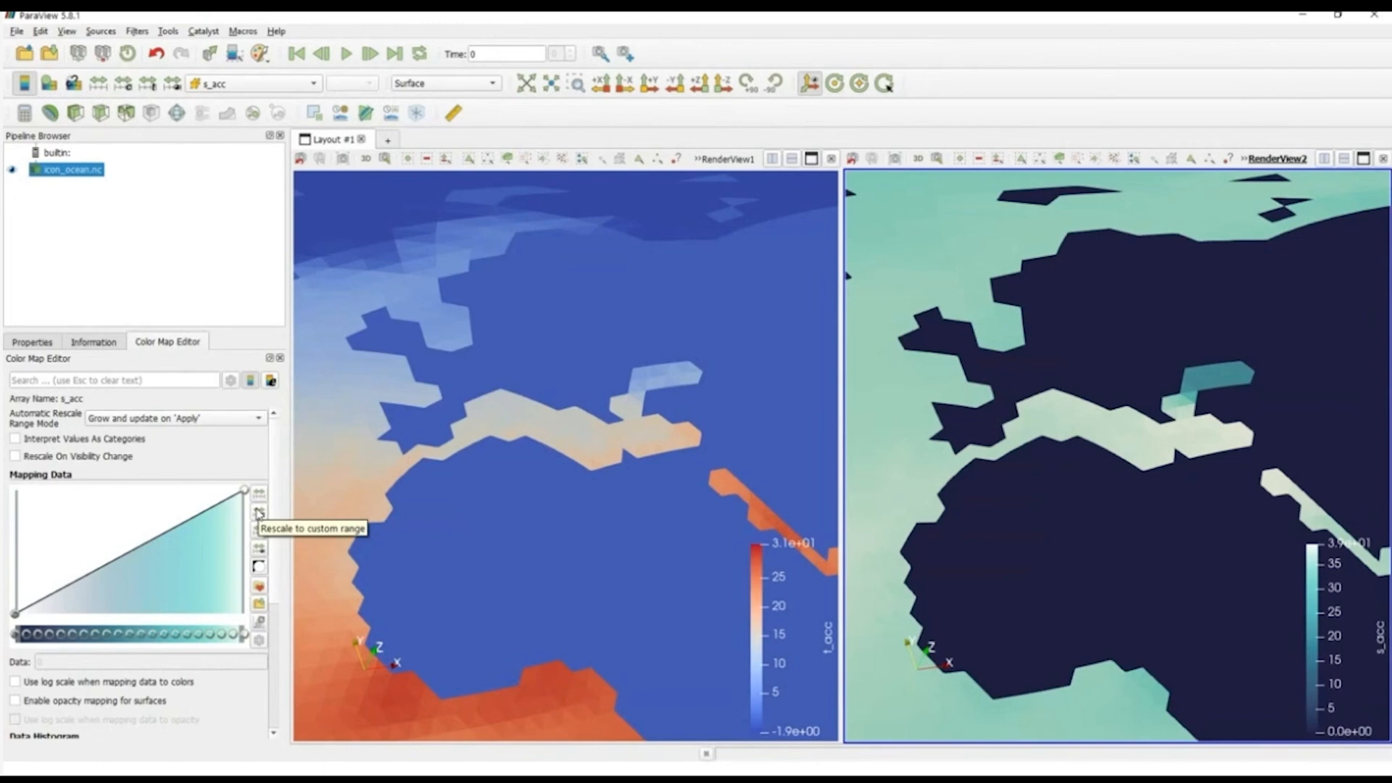
pyautogui.click(259, 513)
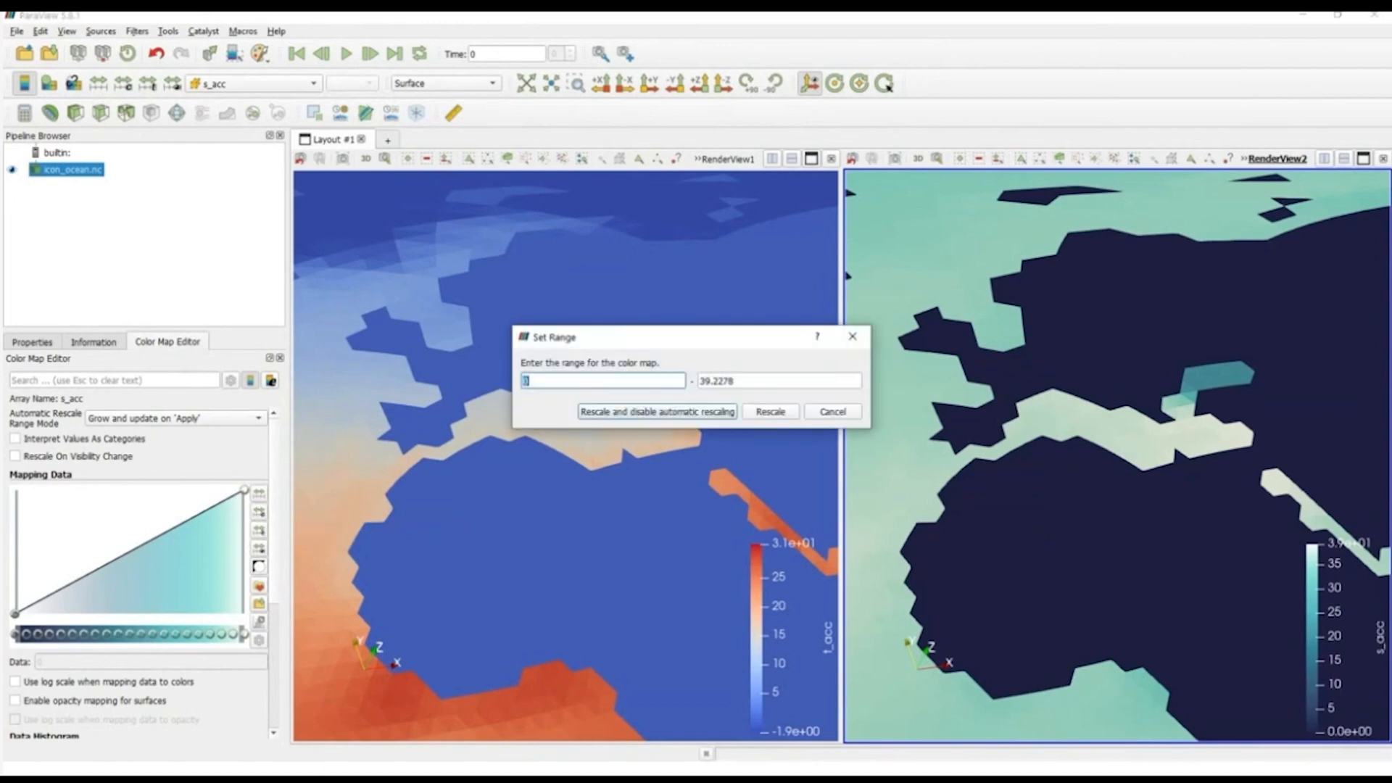
pyautogui.write('32')
pyautogui.press('Return')
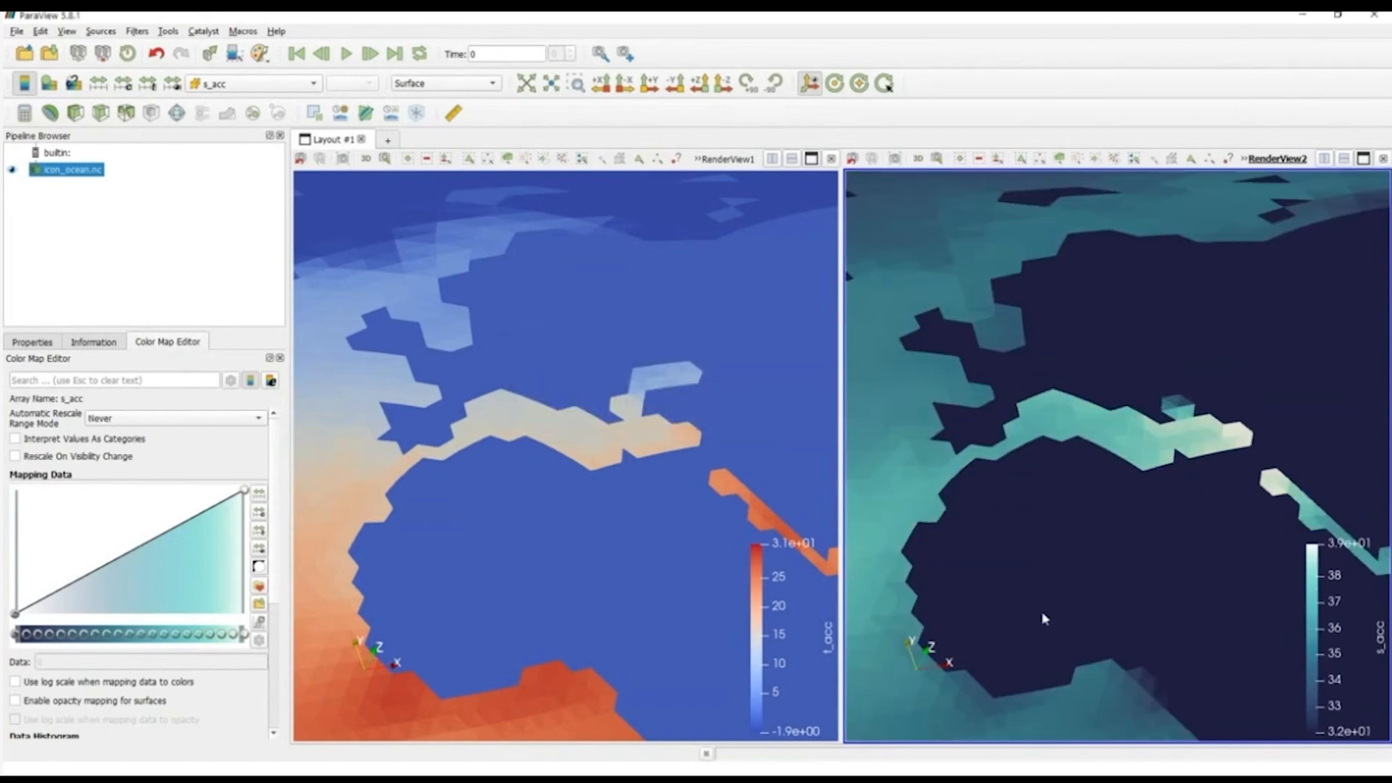
# Step: Inspect the recolored s_acc map next to t_acc across the Atlantic, Africa and the Indian Ocean in the linked views
pyautogui.moveTo(1042, 617); pyautogui.dragTo(1044, 482)
pyautogui.moveTo(1087, 598); pyautogui.dragTo(1067, 493, button='right')
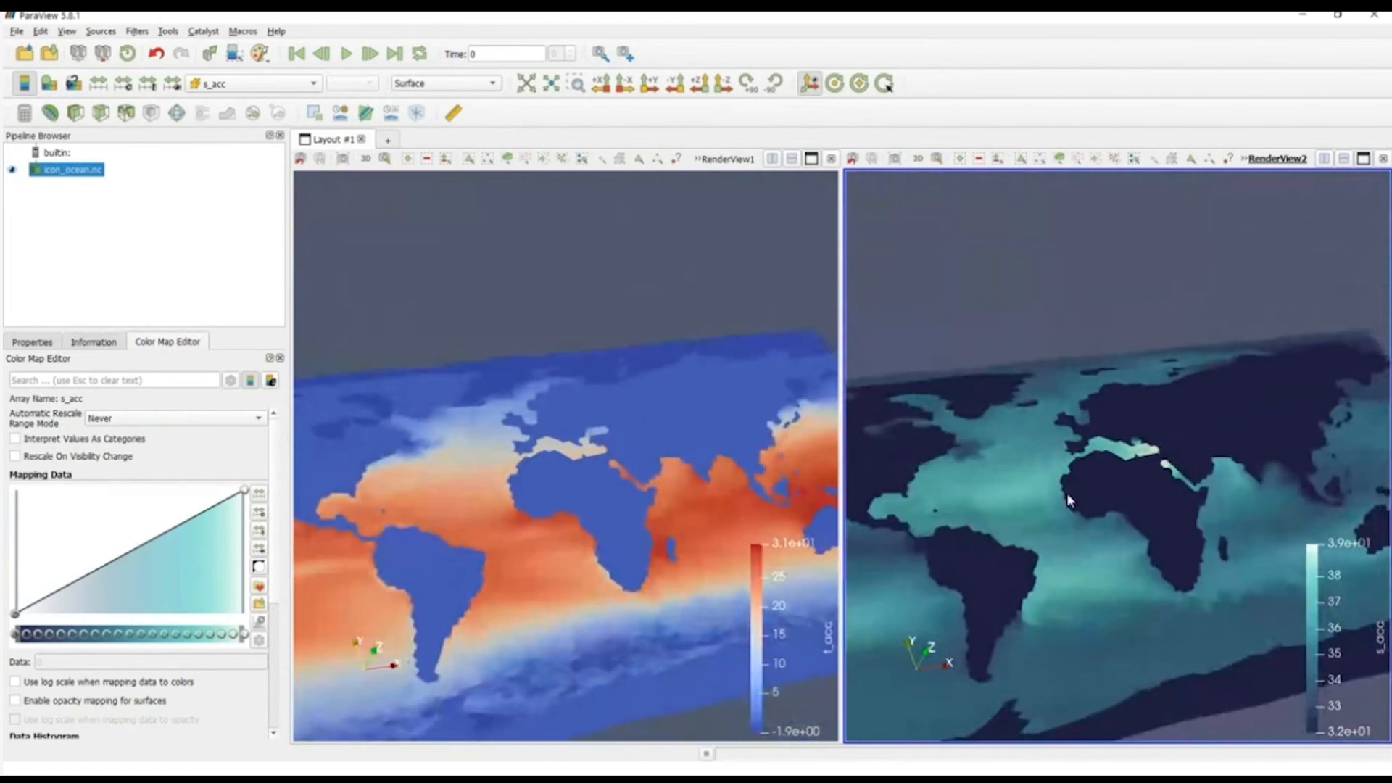
pyautogui.moveTo(1091, 617); pyautogui.dragTo(1076, 545, button='right')
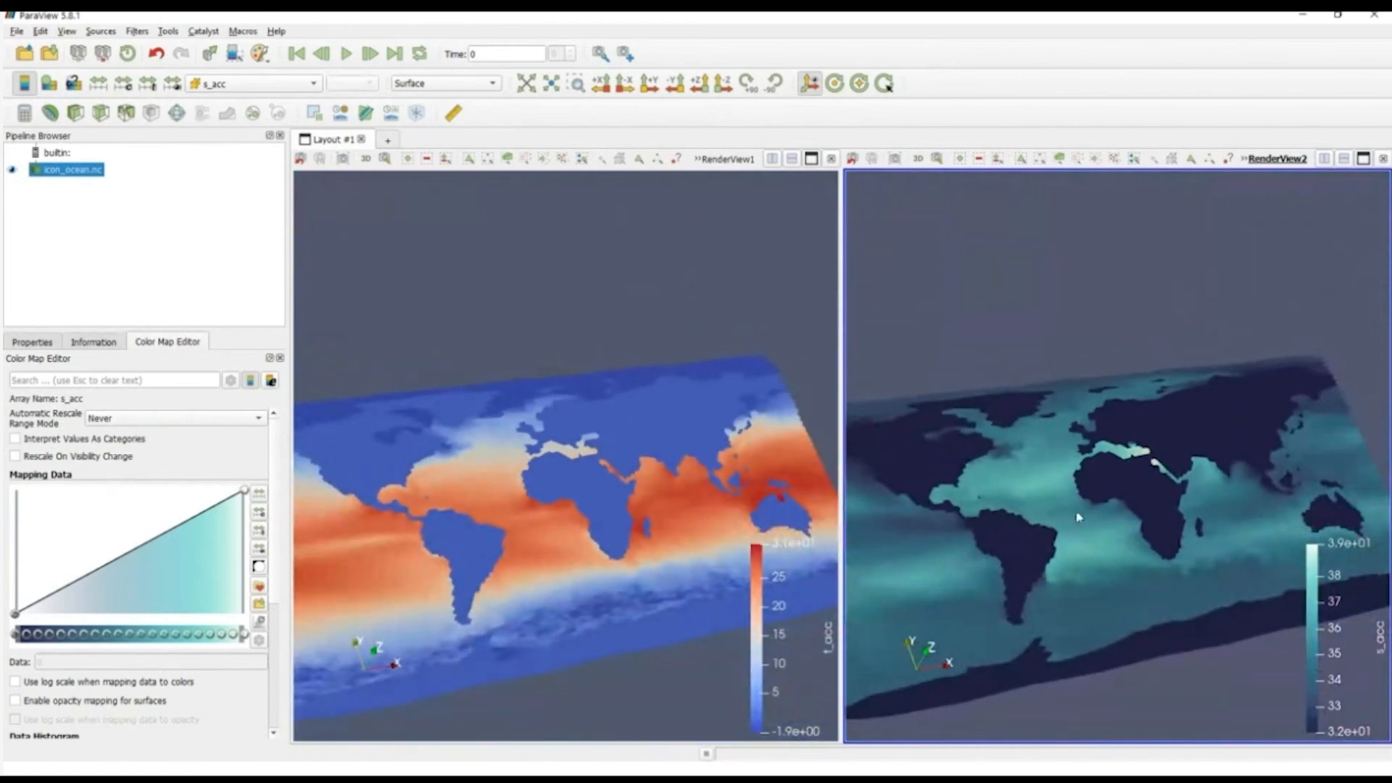
pyautogui.rightClick(1073, 540)
pyautogui.click(1015, 440)
pyautogui.moveTo(995, 349); pyautogui.dragTo(1021, 437, button='right')
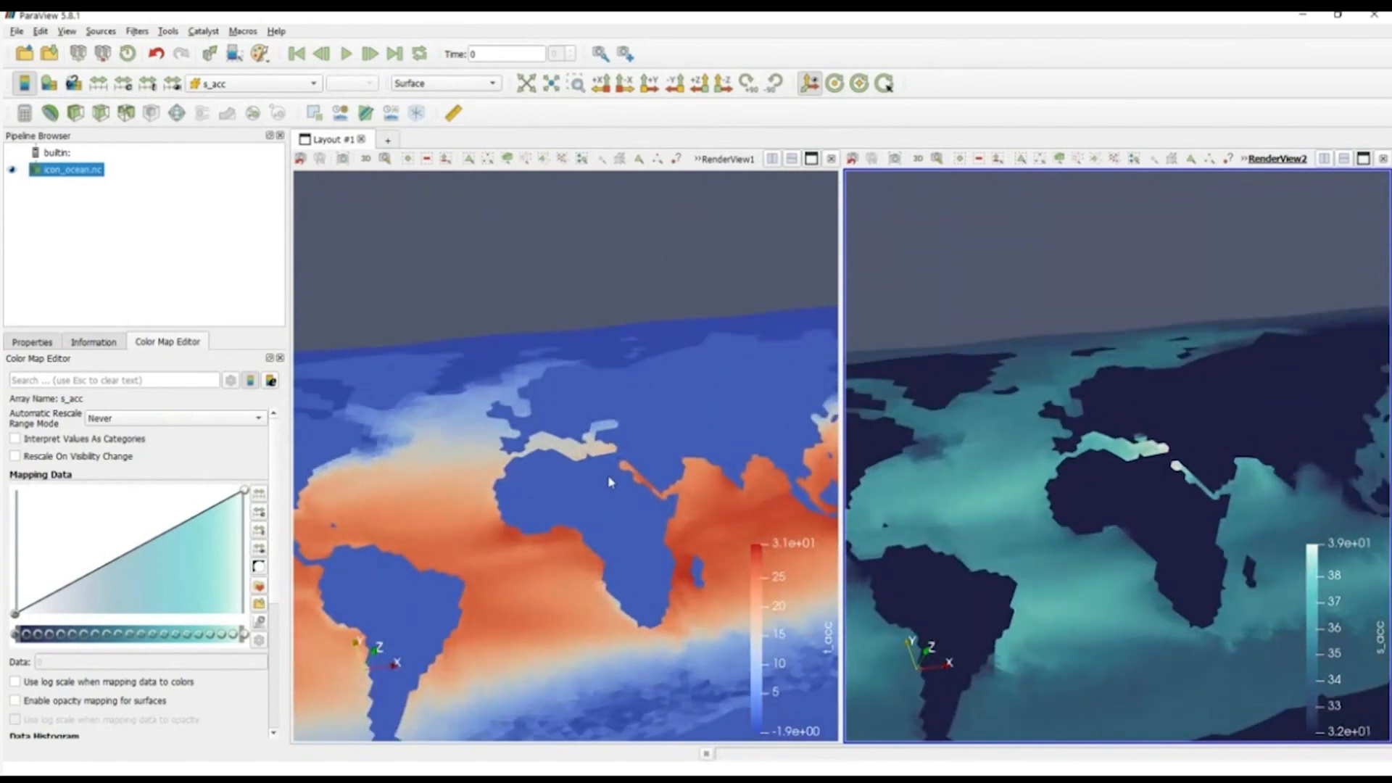
pyautogui.moveTo(609, 495); pyautogui.dragTo(582, 487)
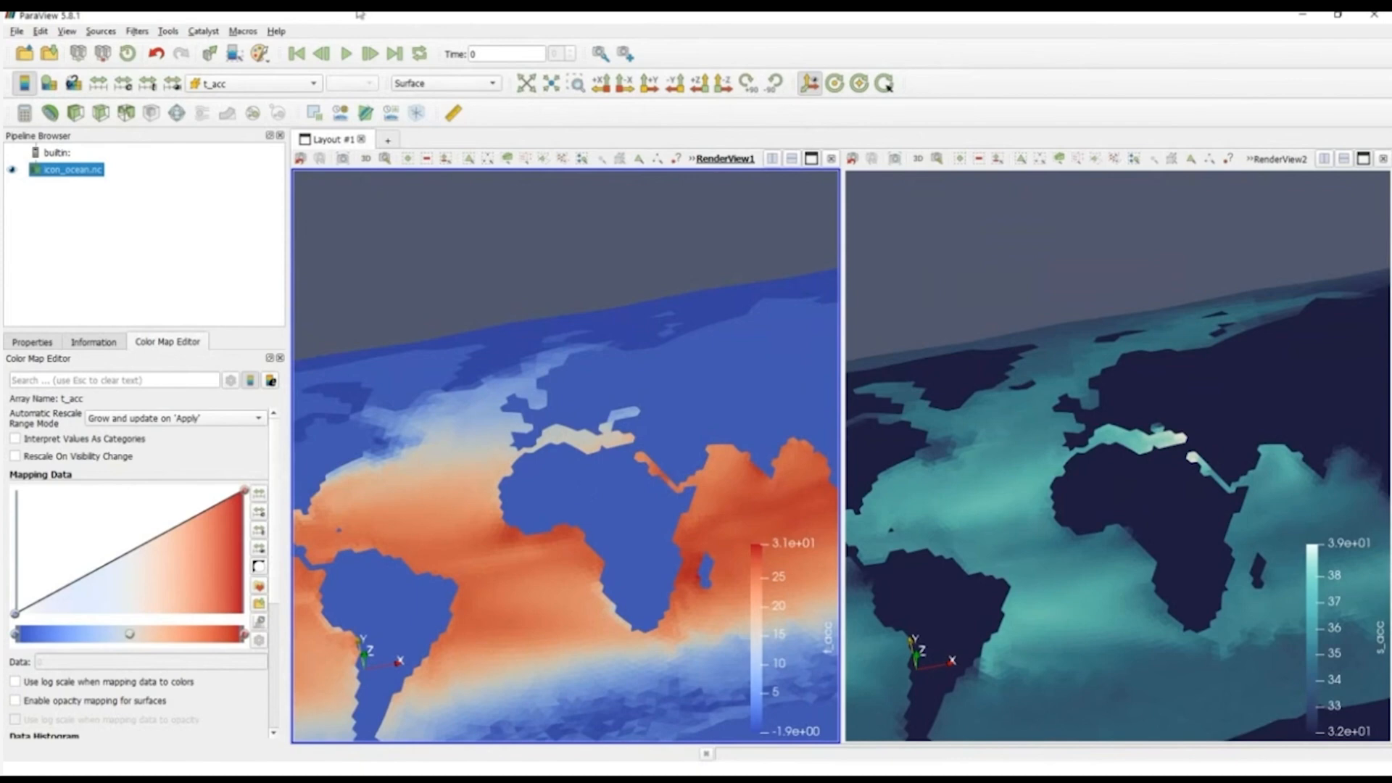
# Step: Add a Calculator filter to icon_ocean.nc and check the data arrays available in the ocean dataset
pyautogui.click(24, 113)
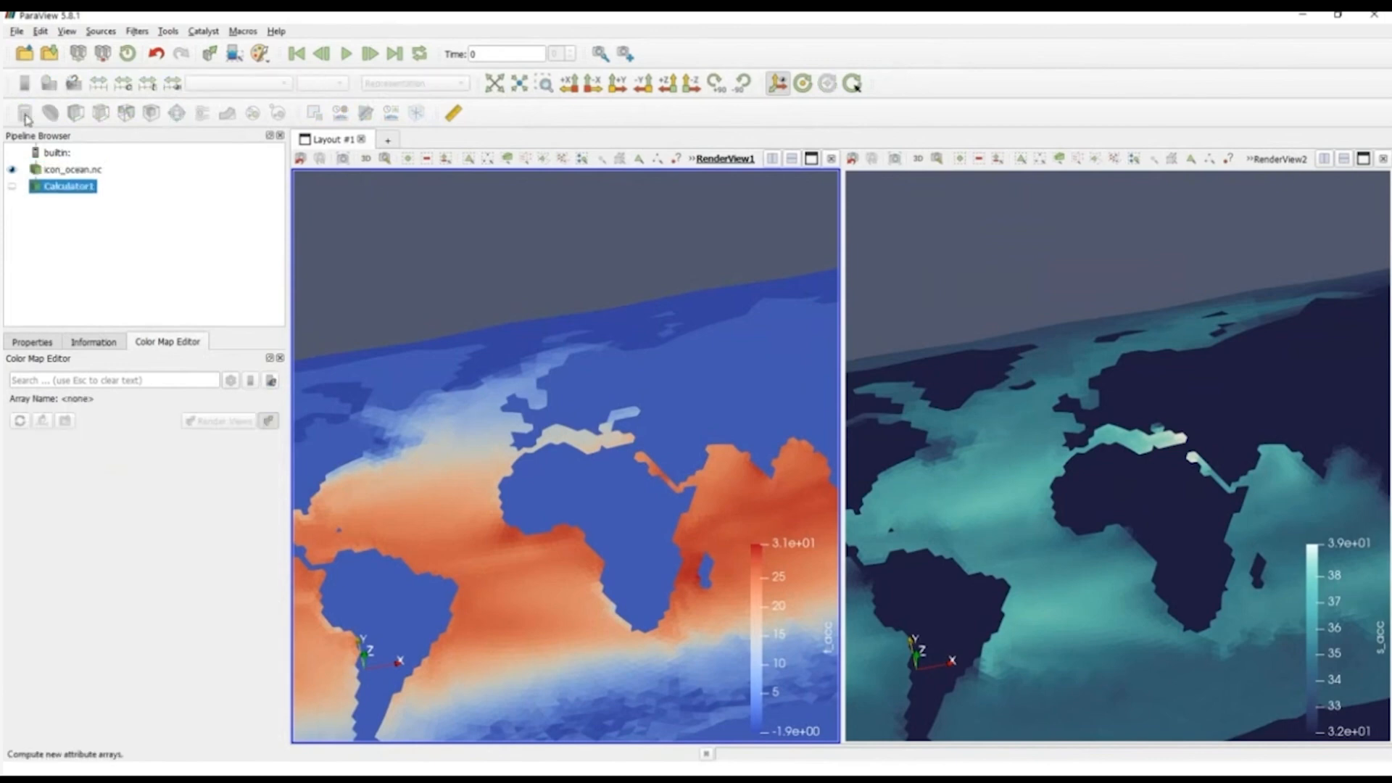
pyautogui.click(75, 170)
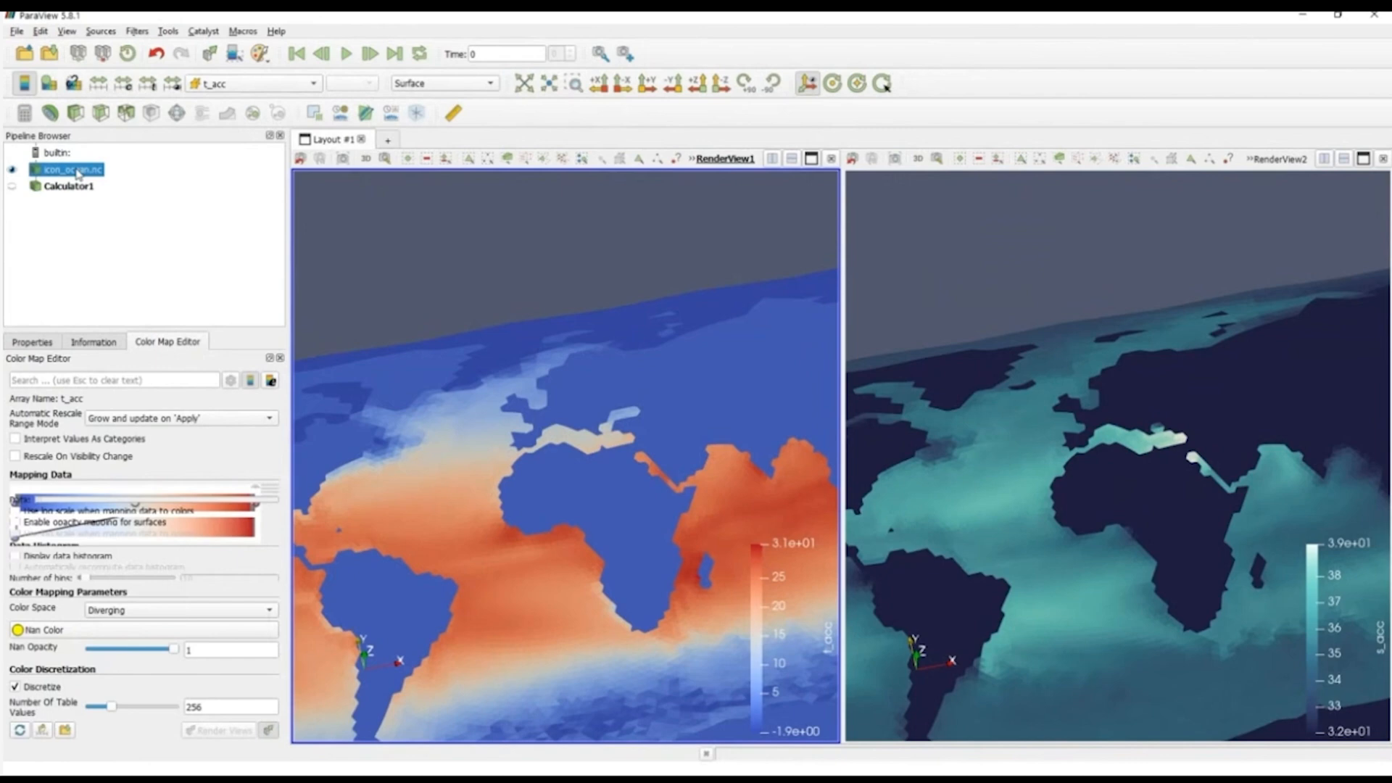
pyautogui.click(95, 342)
pyautogui.moveTo(281, 500); pyautogui.dragTo(281, 536)
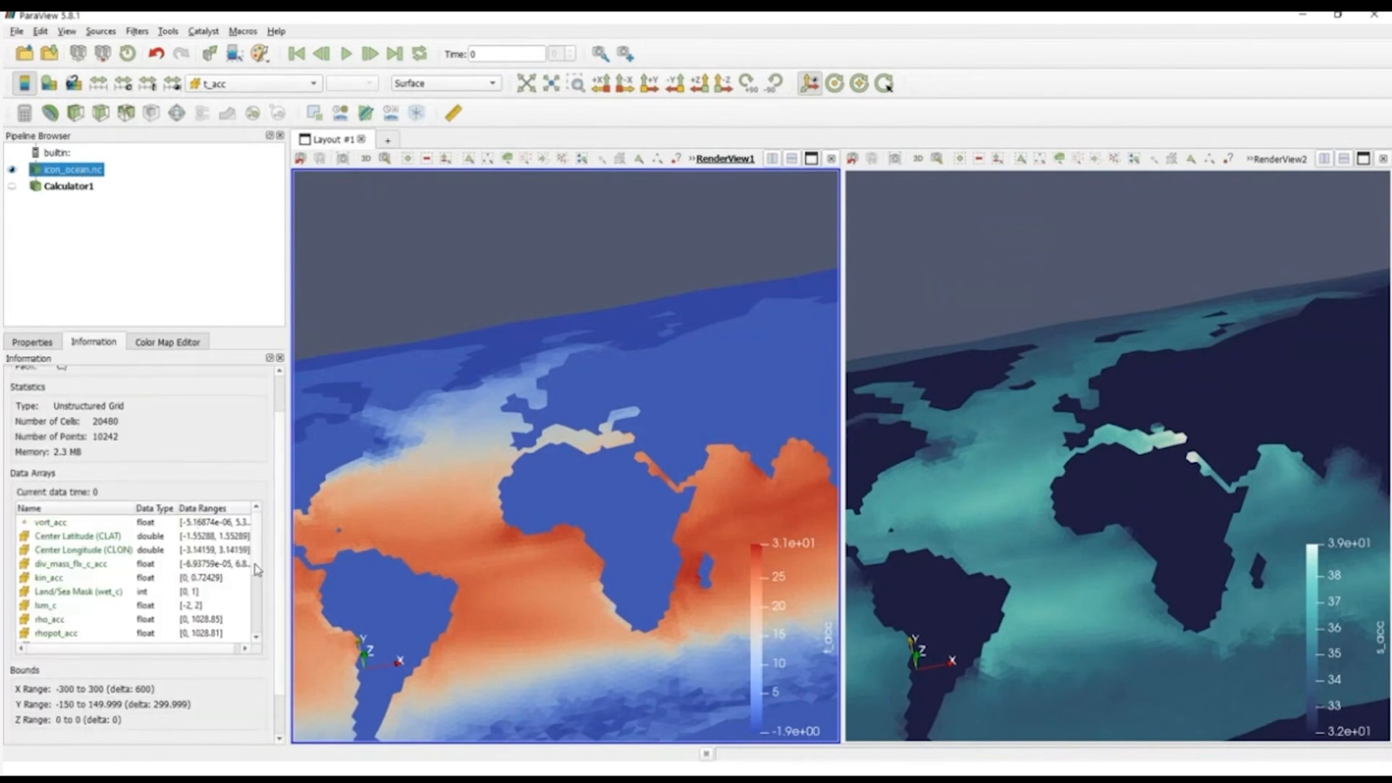
pyautogui.scroll(-2, 259, 599)
pyautogui.scroll(-2, 259, 598)
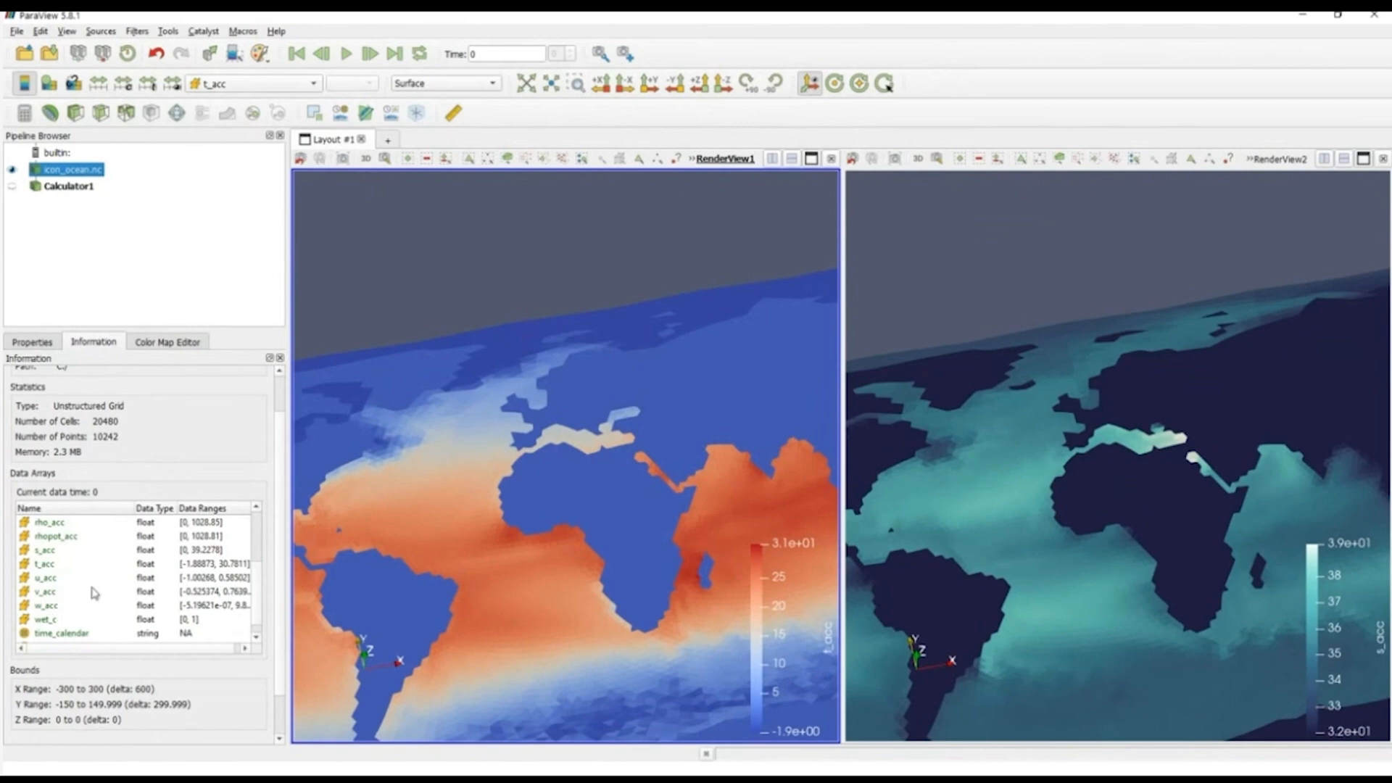
# Step: Set the Calculator's attribute type to Cell Data and name its result array Velocity
pyautogui.click(65, 187)
pyautogui.click(48, 342)
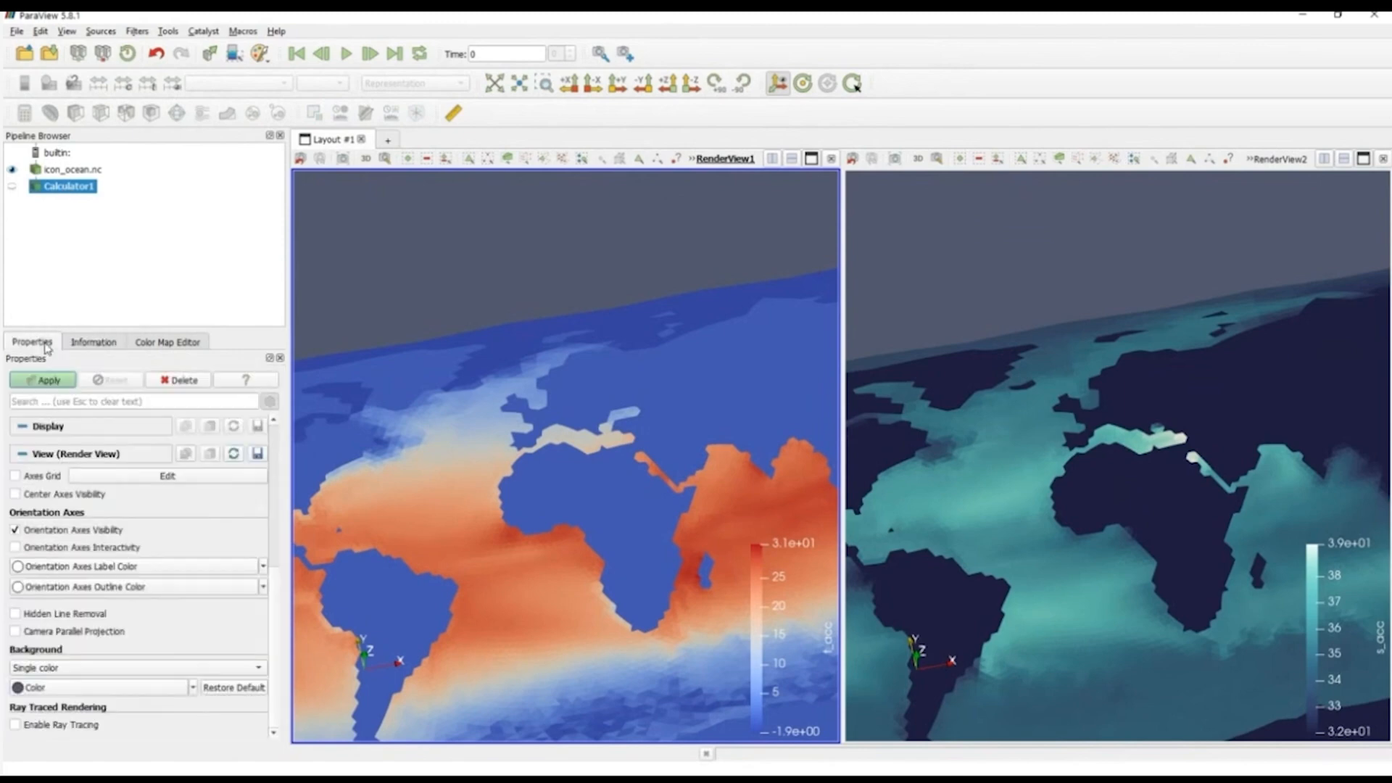
pyautogui.moveTo(279, 582); pyautogui.dragTo(275, 425)
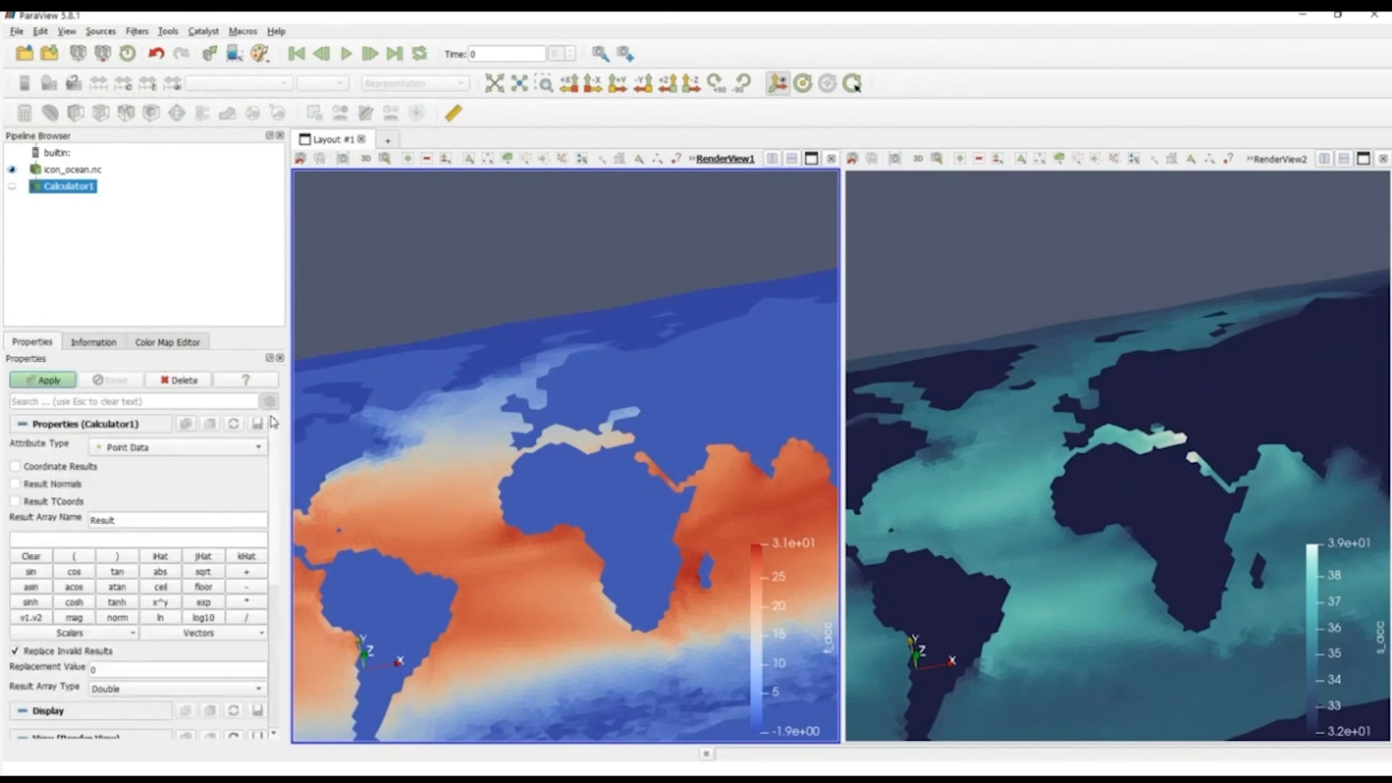
pyautogui.click(142, 450)
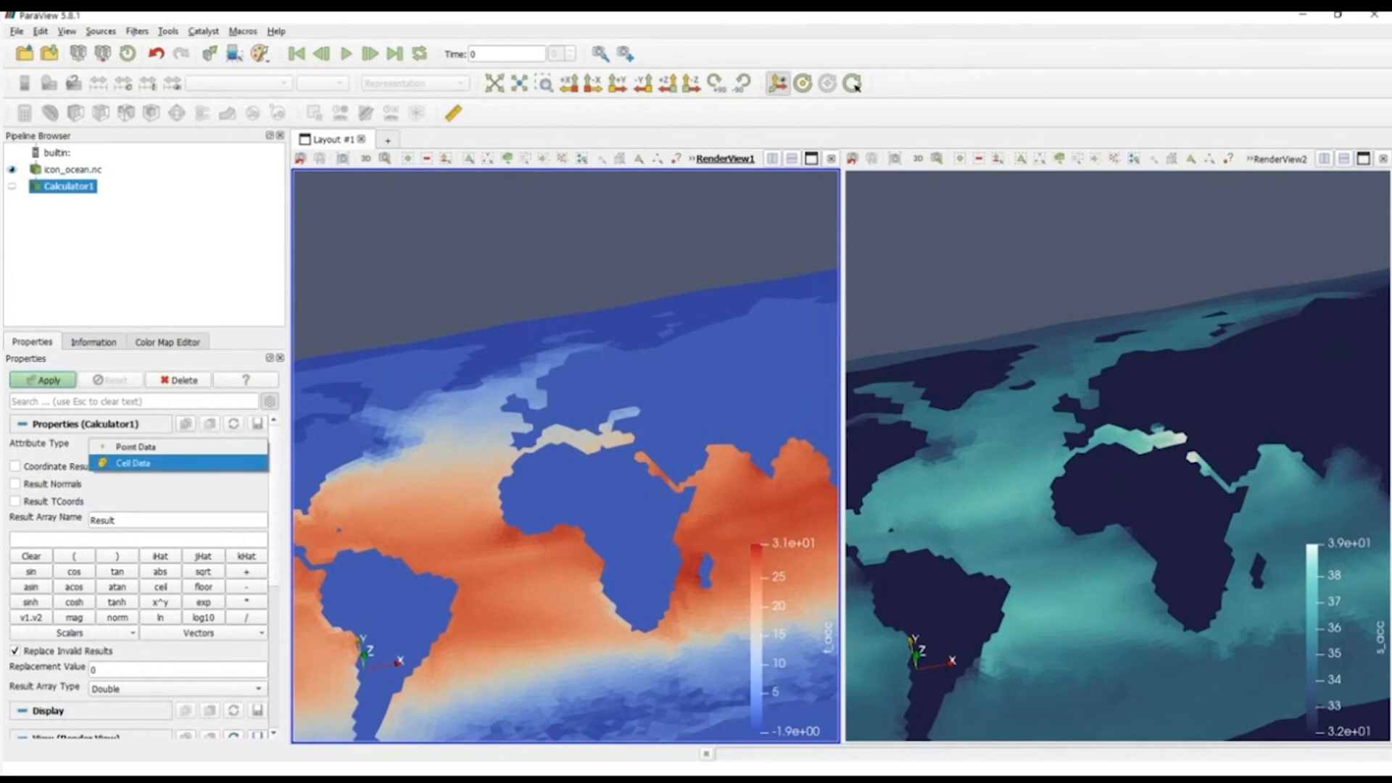
pyautogui.click(134, 462)
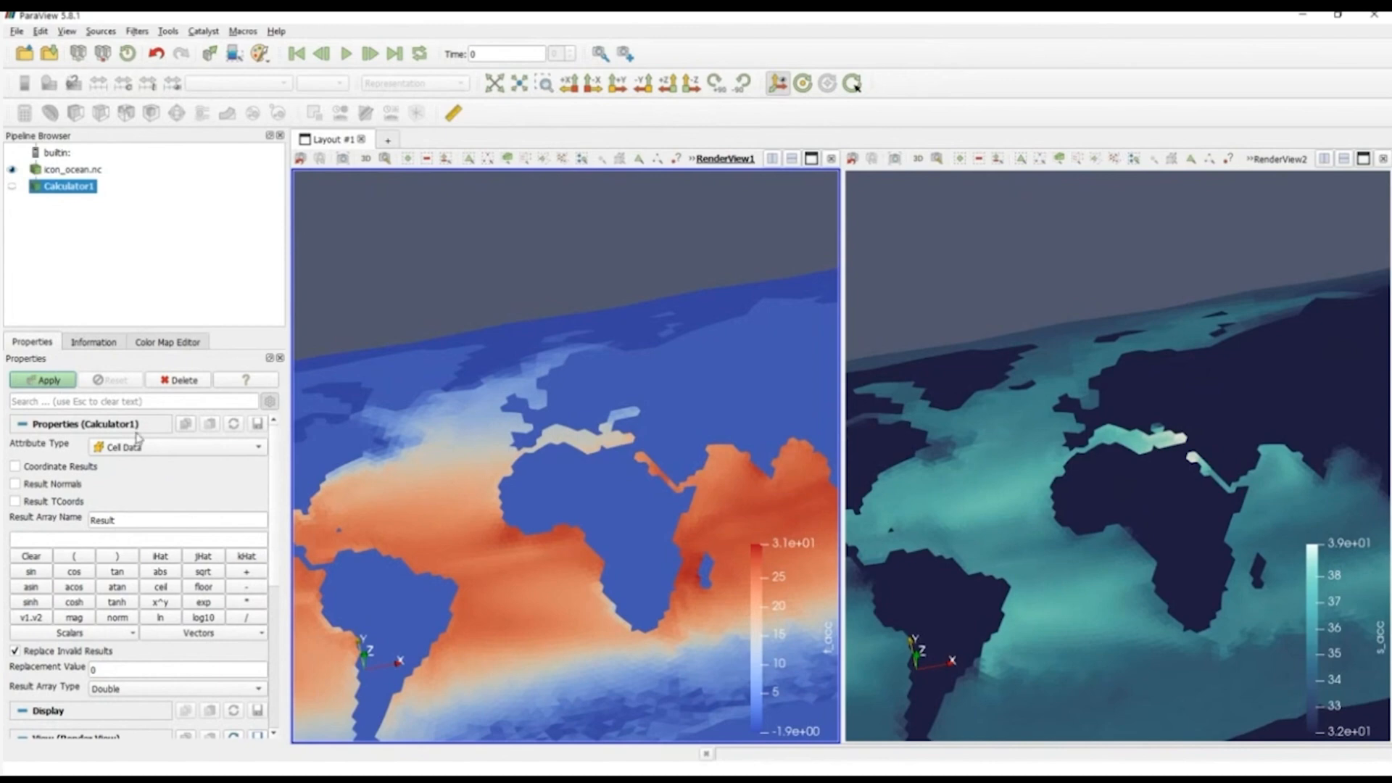
pyautogui.click(102, 449)
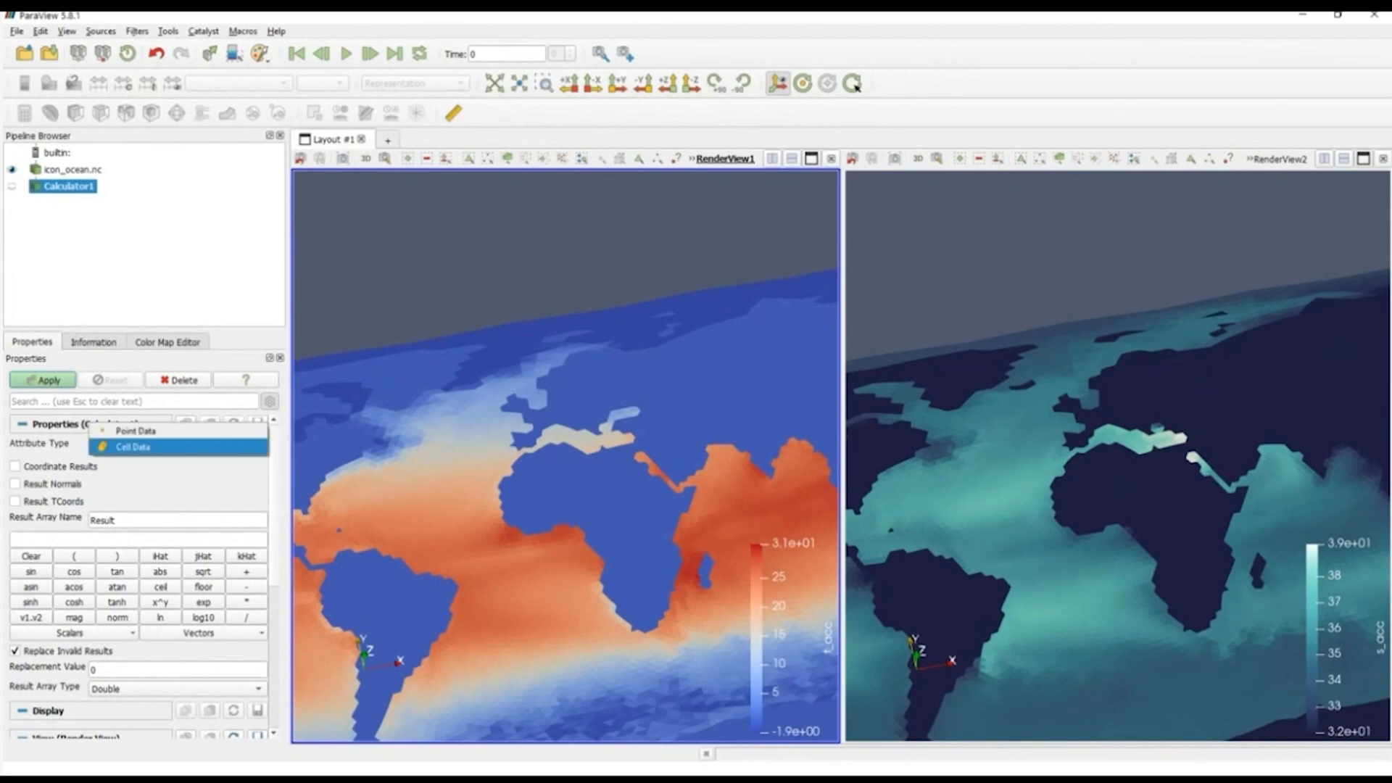
pyautogui.click(116, 447)
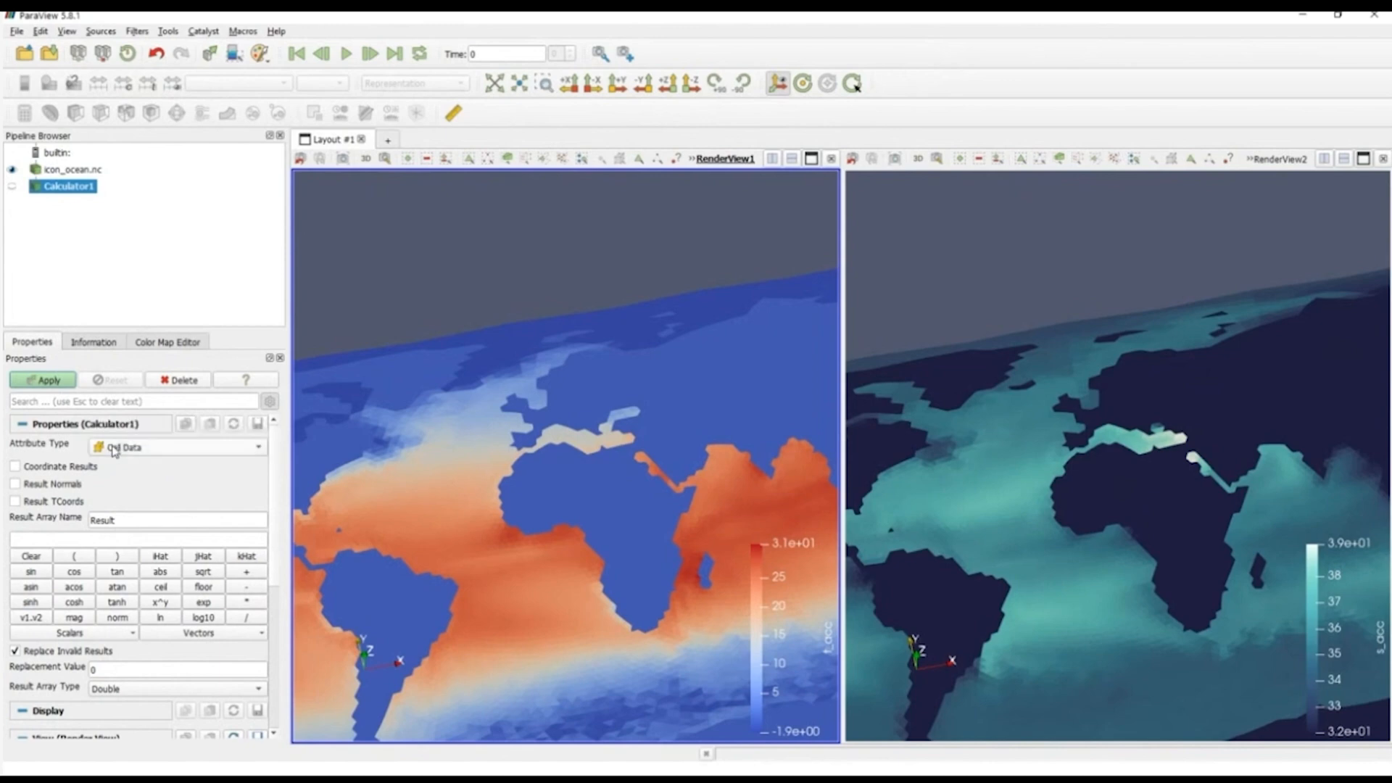
pyautogui.doubleClick(130, 516)
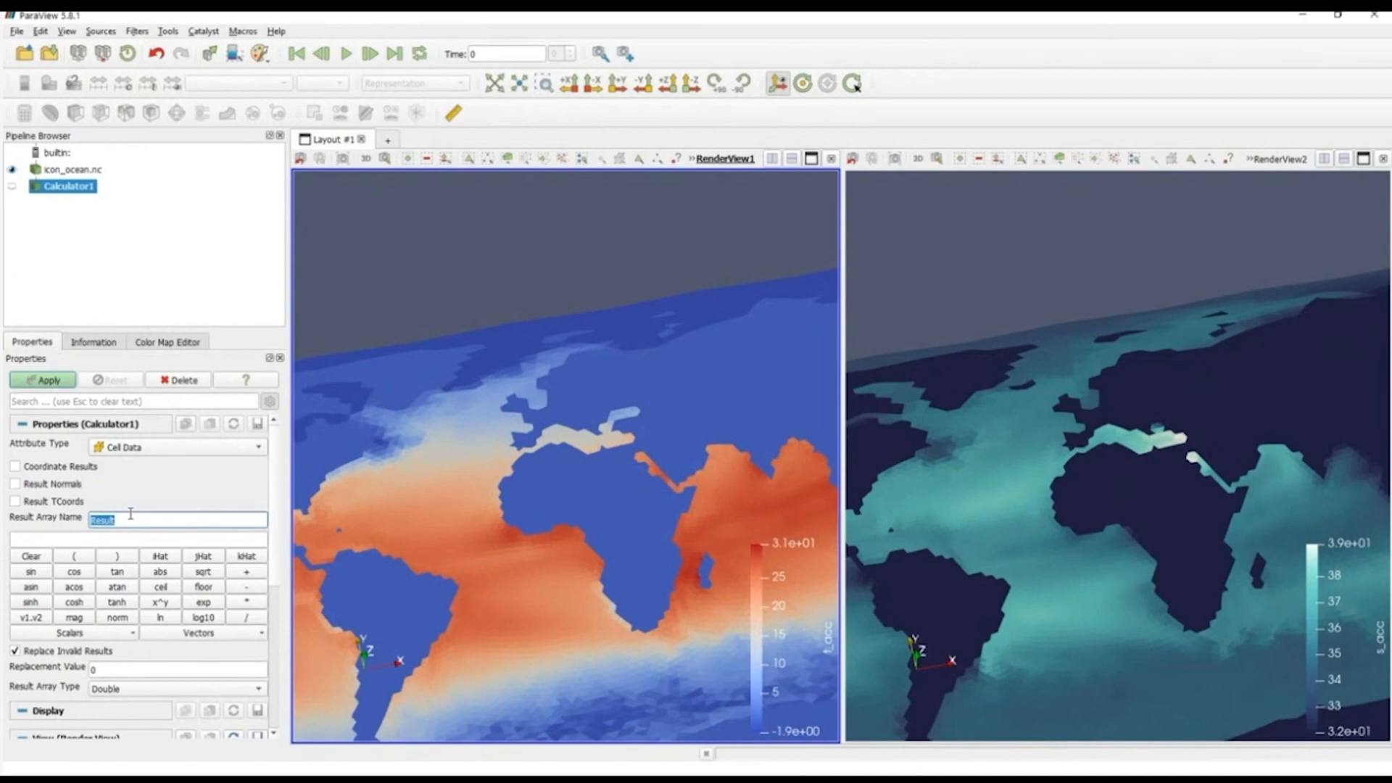
pyautogui.write('Velocity')
# Step: Define the Calculator expression as u_acc*iHat+v_acc*jHat+w_acc*kHat and apply the filter
pyautogui.click(129, 540)
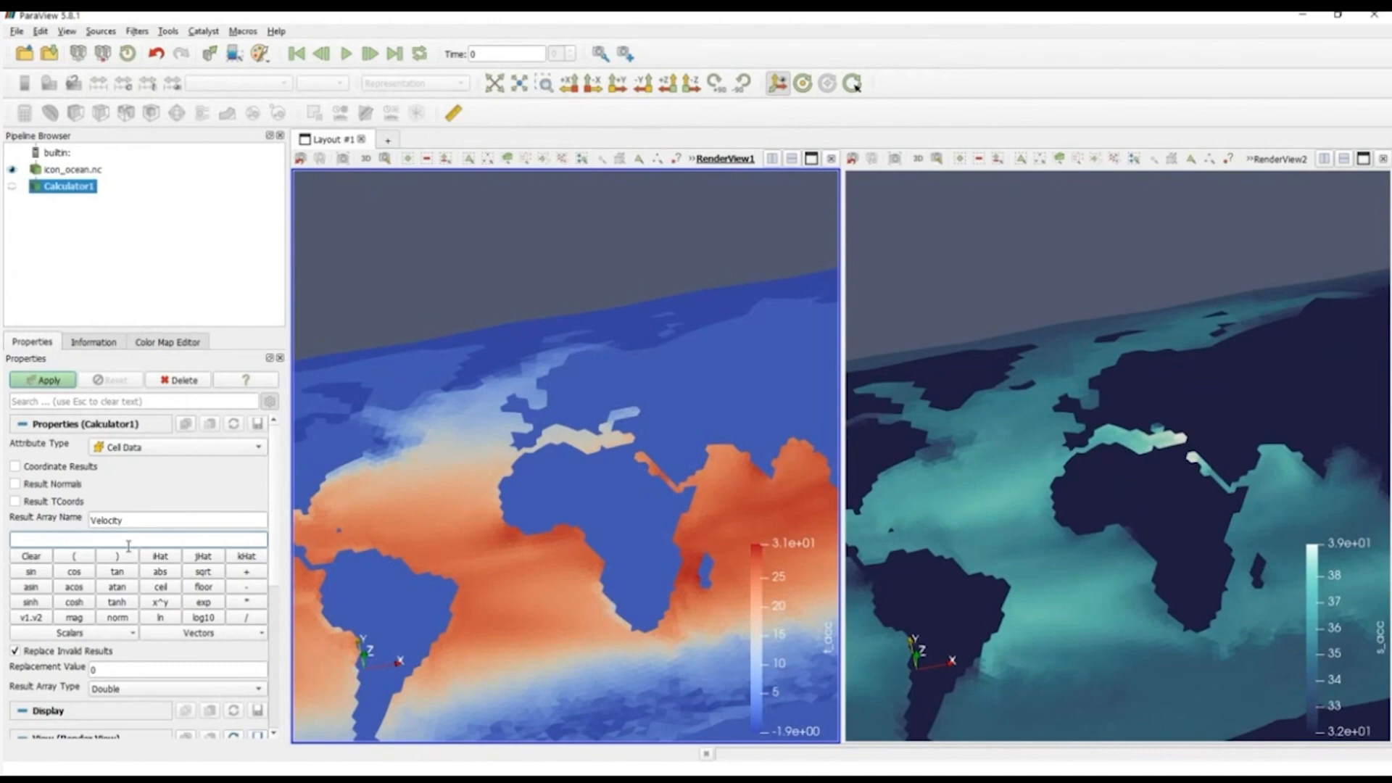
pyautogui.write('u_acc')
pyautogui.write('*iHat')
pyautogui.write('+v_acc*jHat+w_acc*kHat')
pyautogui.click(48, 380)
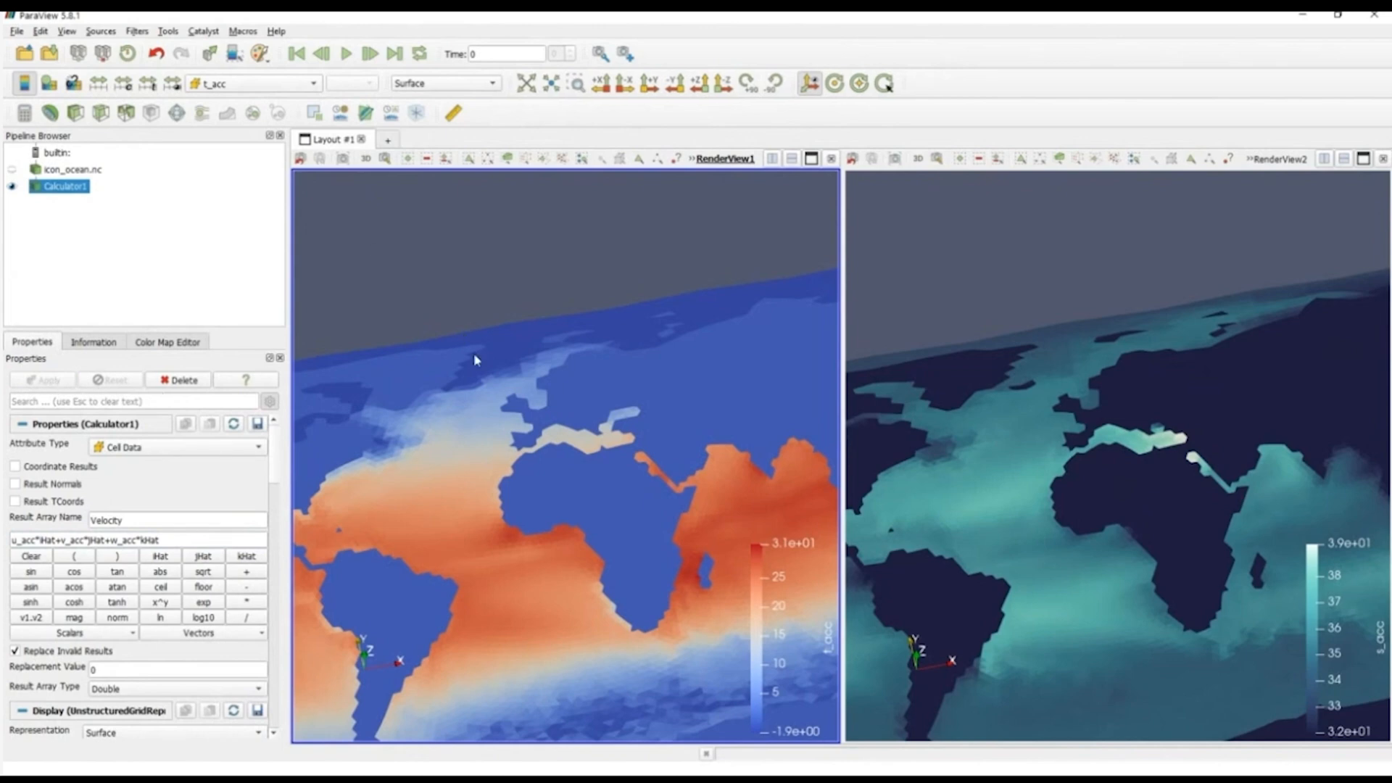
# Step: Color the Calculator1 result in RenderView1 by Velocity and view its magnitude across the Atlantic and Indian Ocean
pyautogui.click(254, 84)
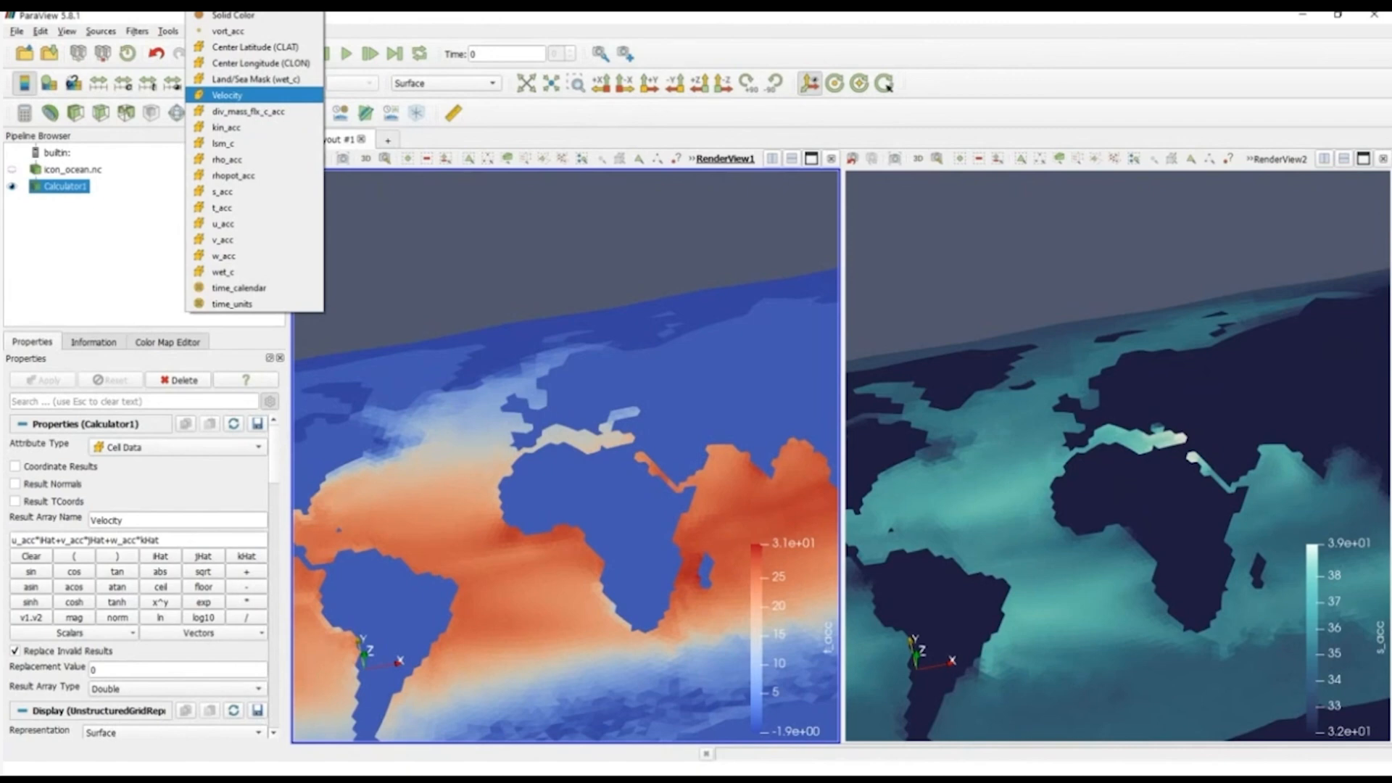
pyautogui.click(227, 95)
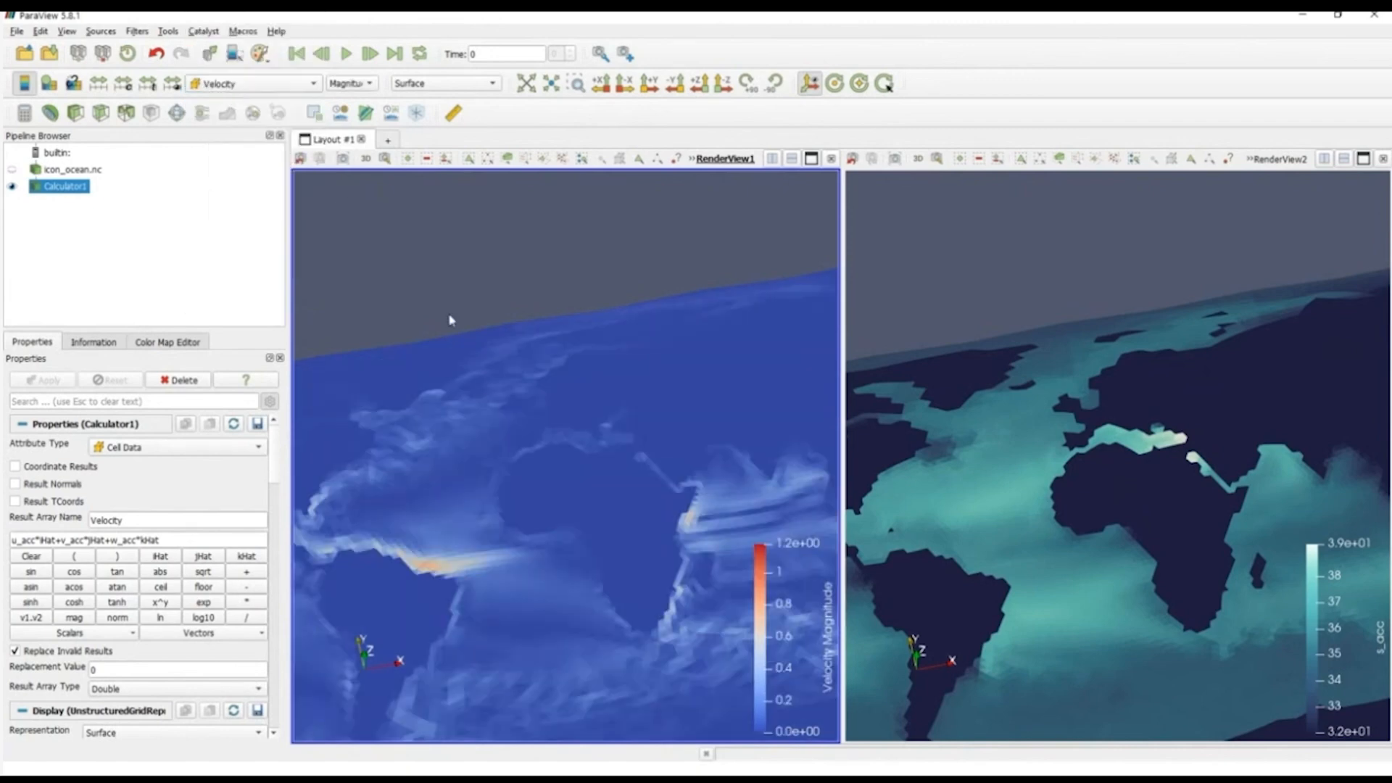
pyautogui.moveTo(538, 537); pyautogui.dragTo(516, 515)
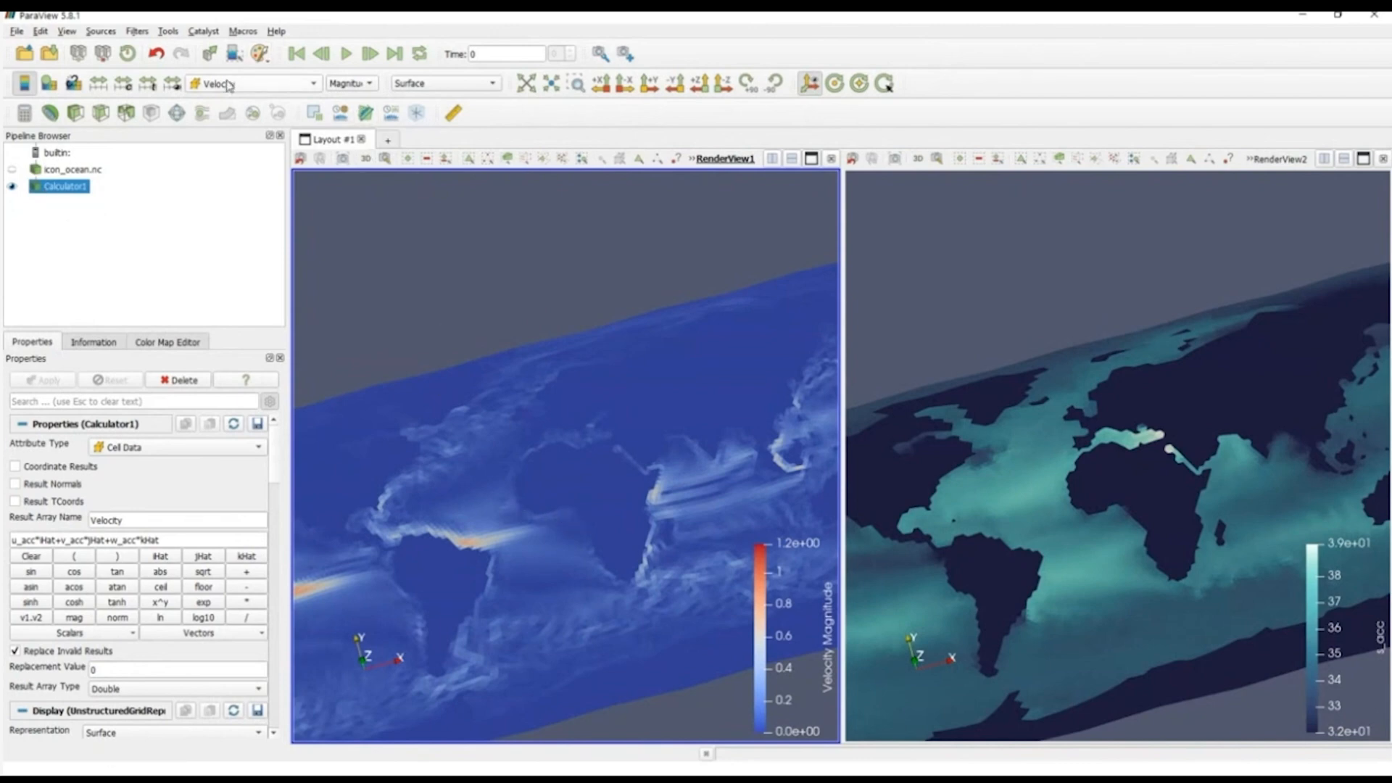
# Step: View the X, Y and Z components of Velocity in turn, then return the coloring to Magnitude
pyautogui.click(348, 86)
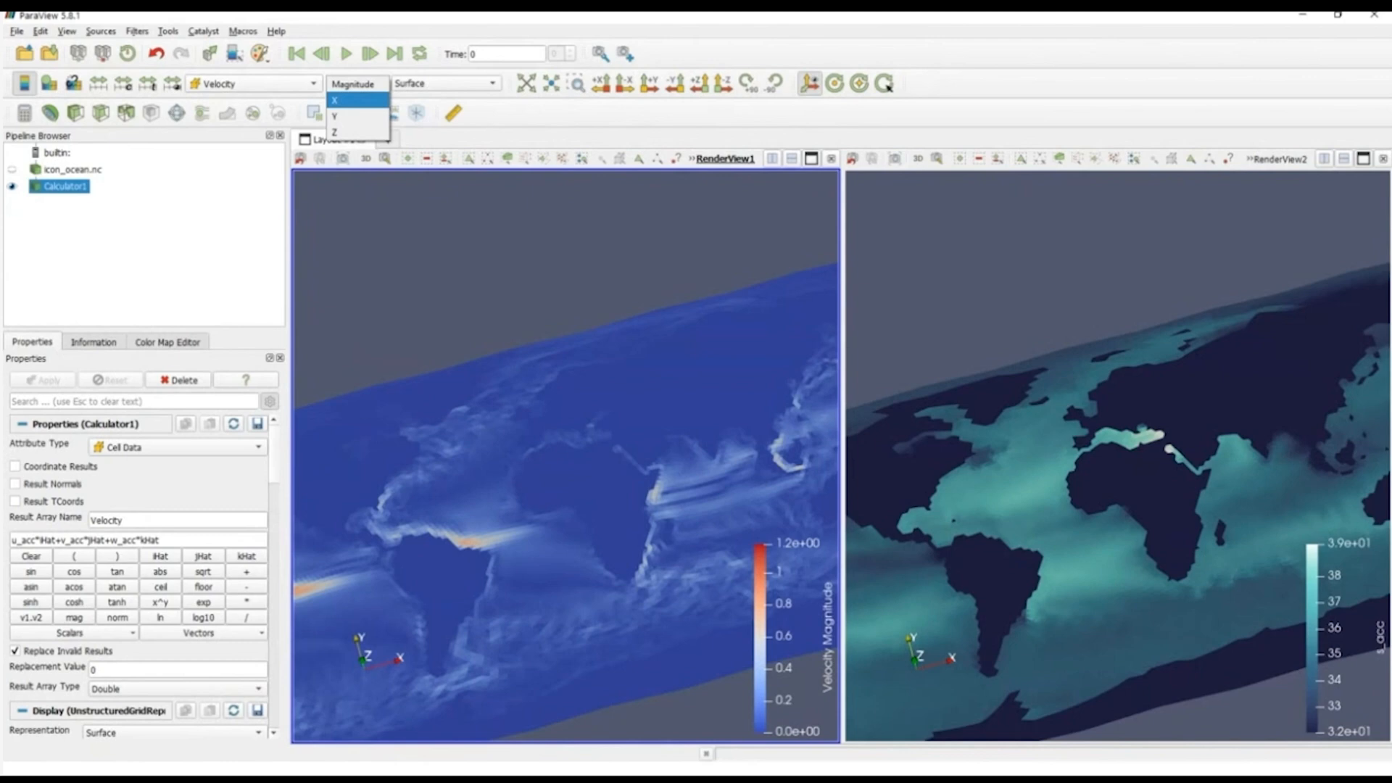
pyautogui.click(348, 100)
pyautogui.click(350, 84)
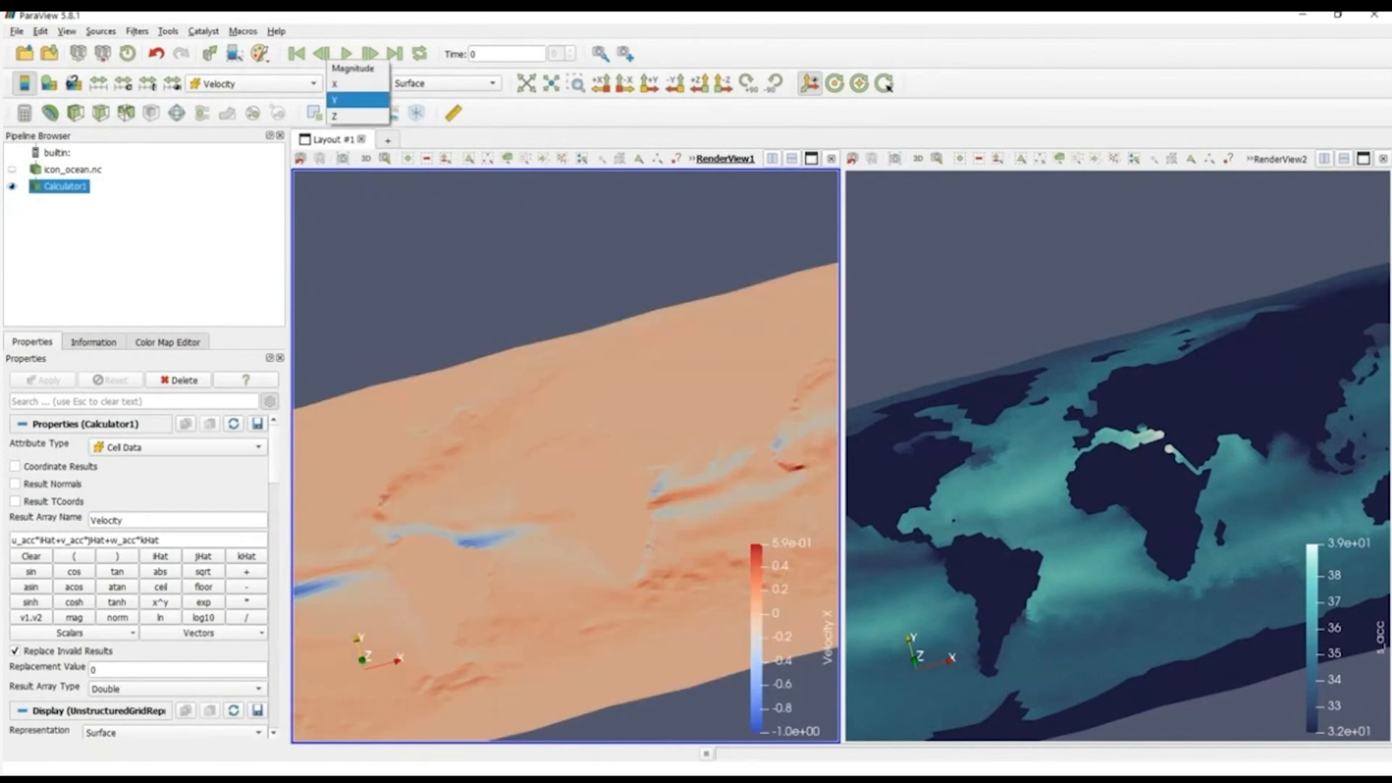
pyautogui.click(348, 100)
pyautogui.click(350, 84)
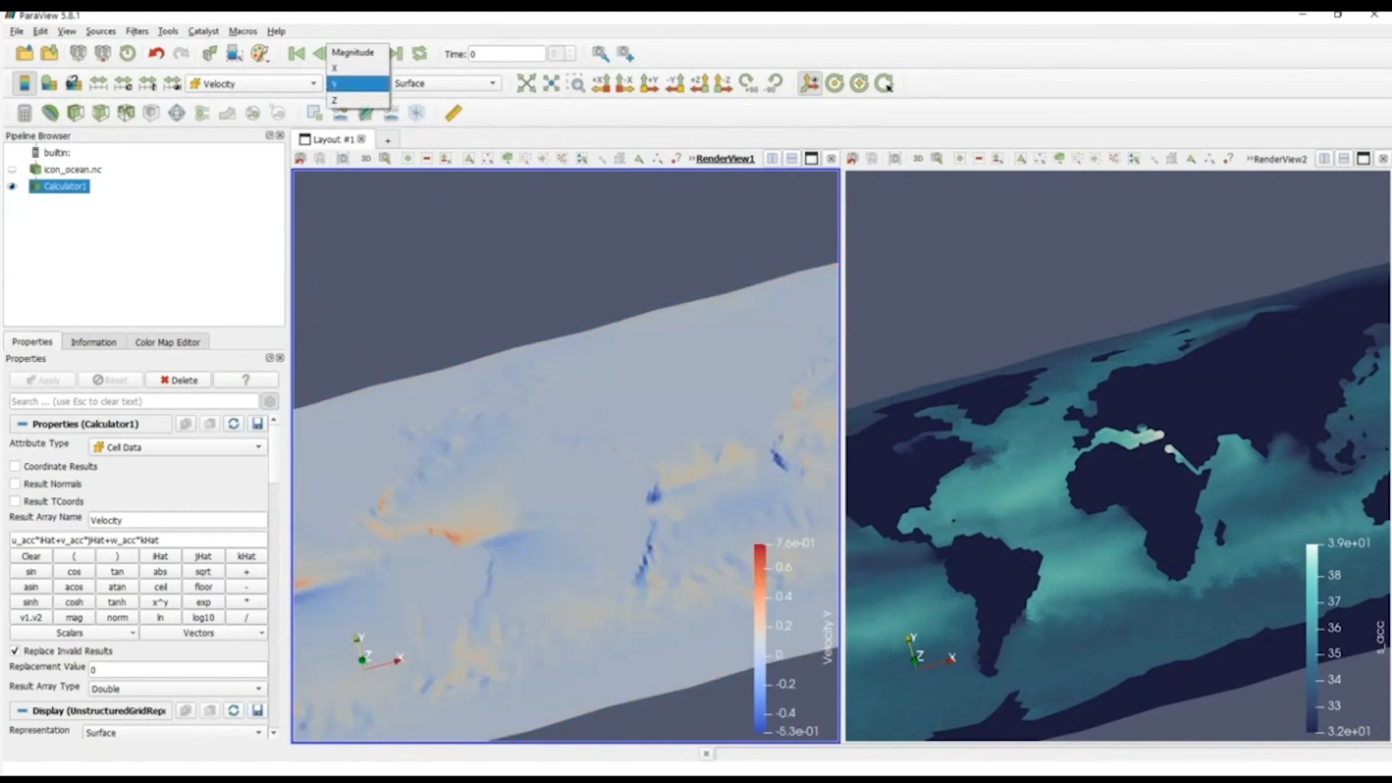
pyautogui.click(351, 115)
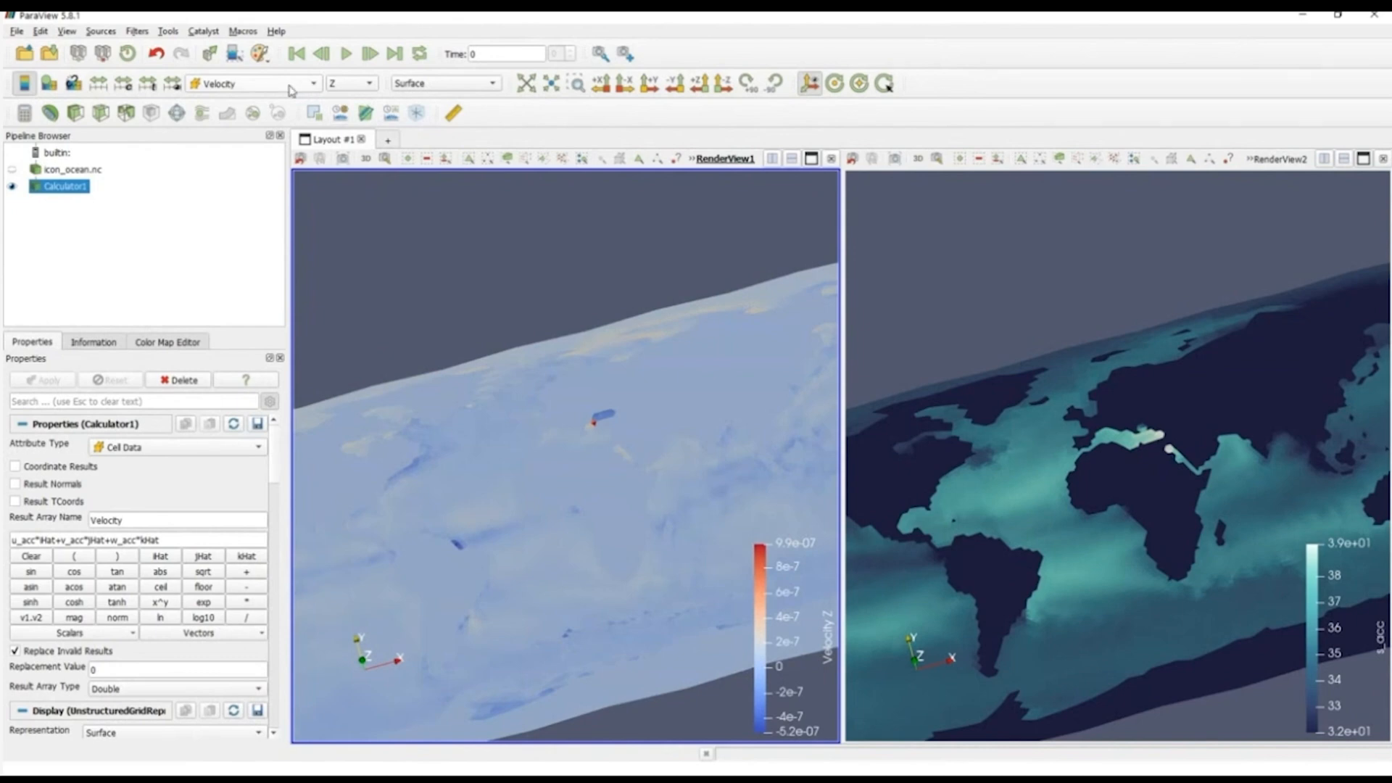
pyautogui.click(350, 84)
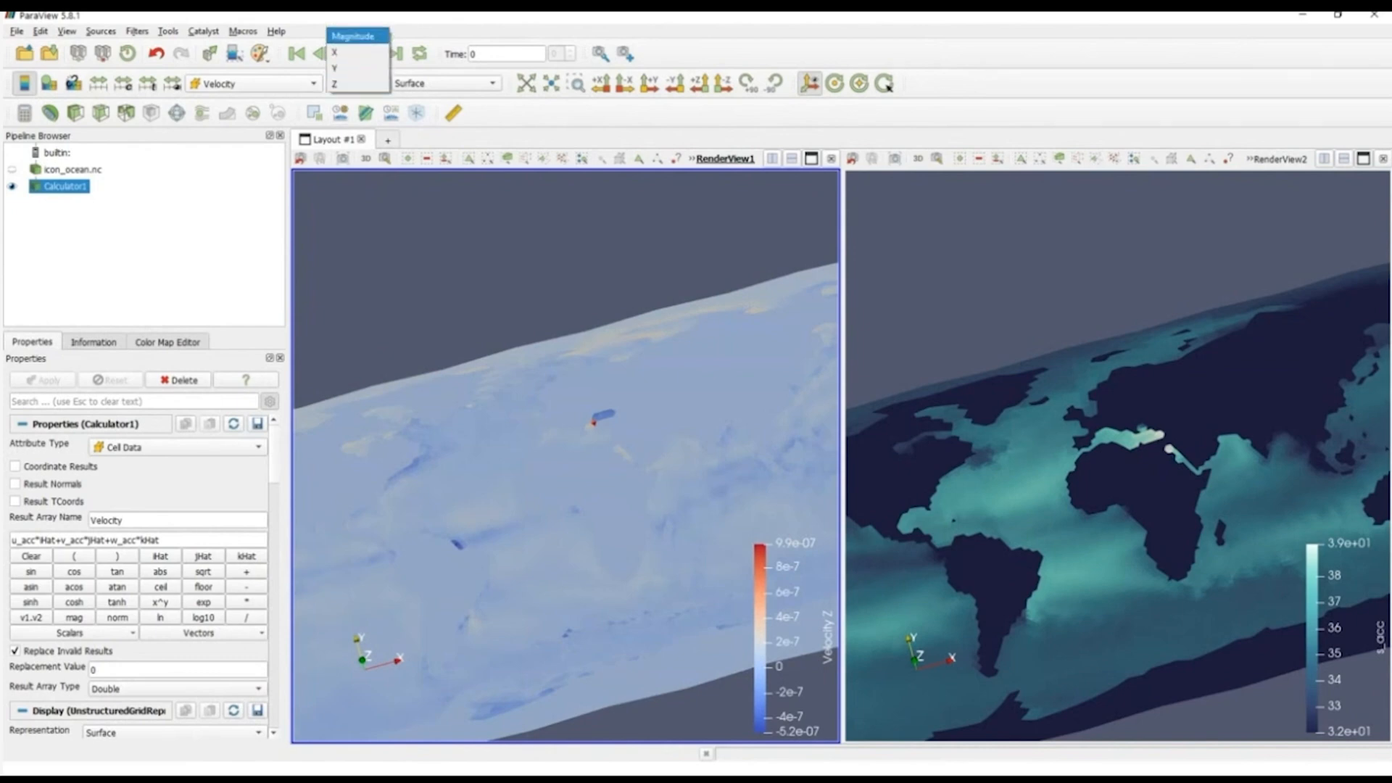
pyautogui.click(353, 35)
pyautogui.moveTo(545, 536); pyautogui.dragTo(547, 474)
pyautogui.scroll(2, 558, 501)
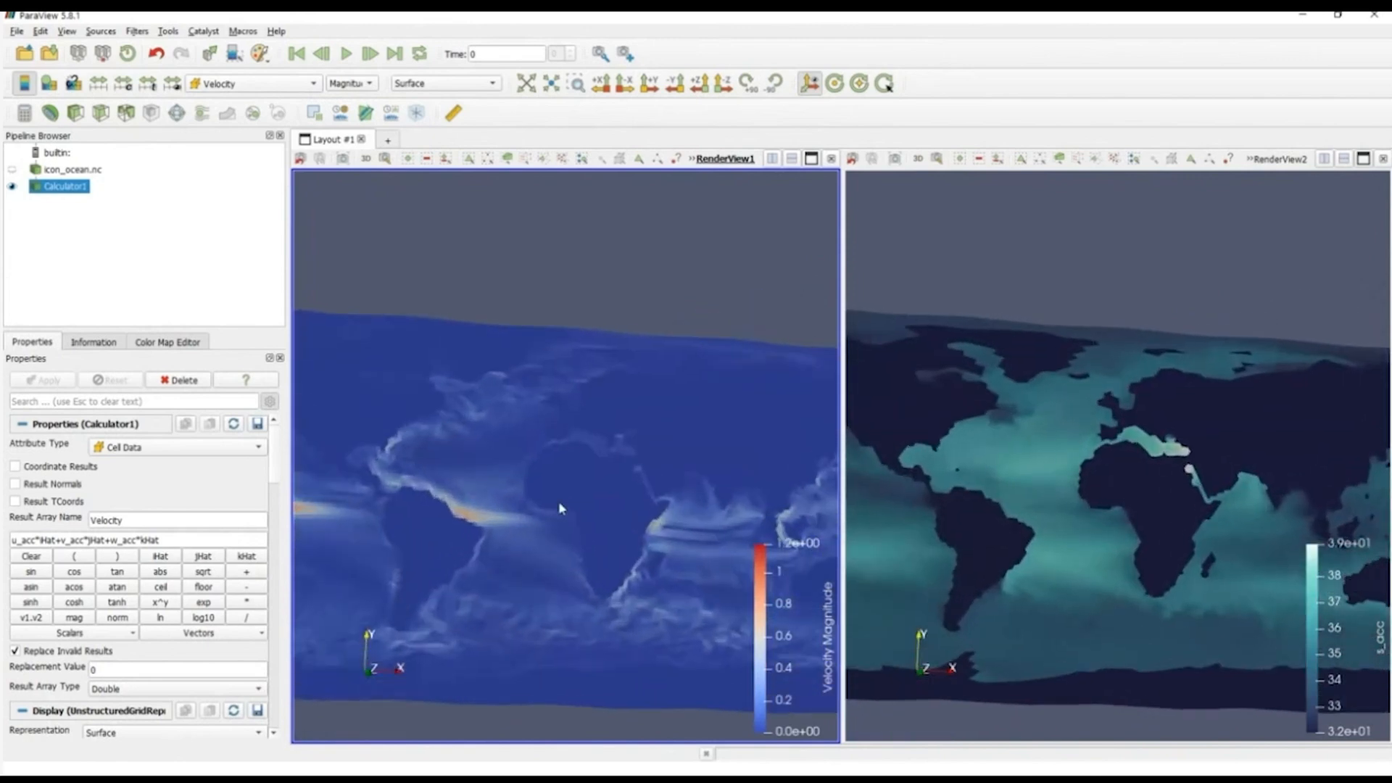
# Step: Add a second Calculator filter on Calculator1, set to Cell Data with the result array name mag
pyautogui.click(83, 243)
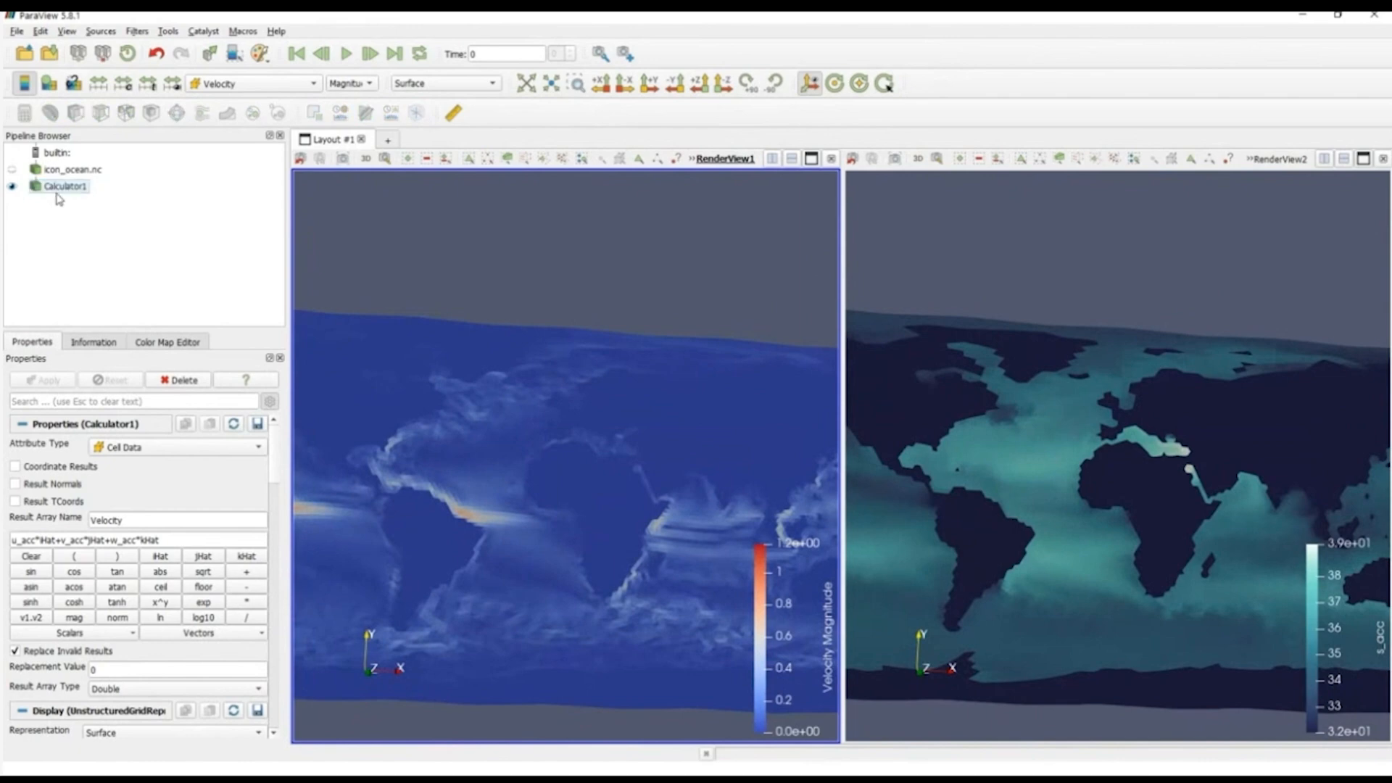
pyautogui.click(55, 186)
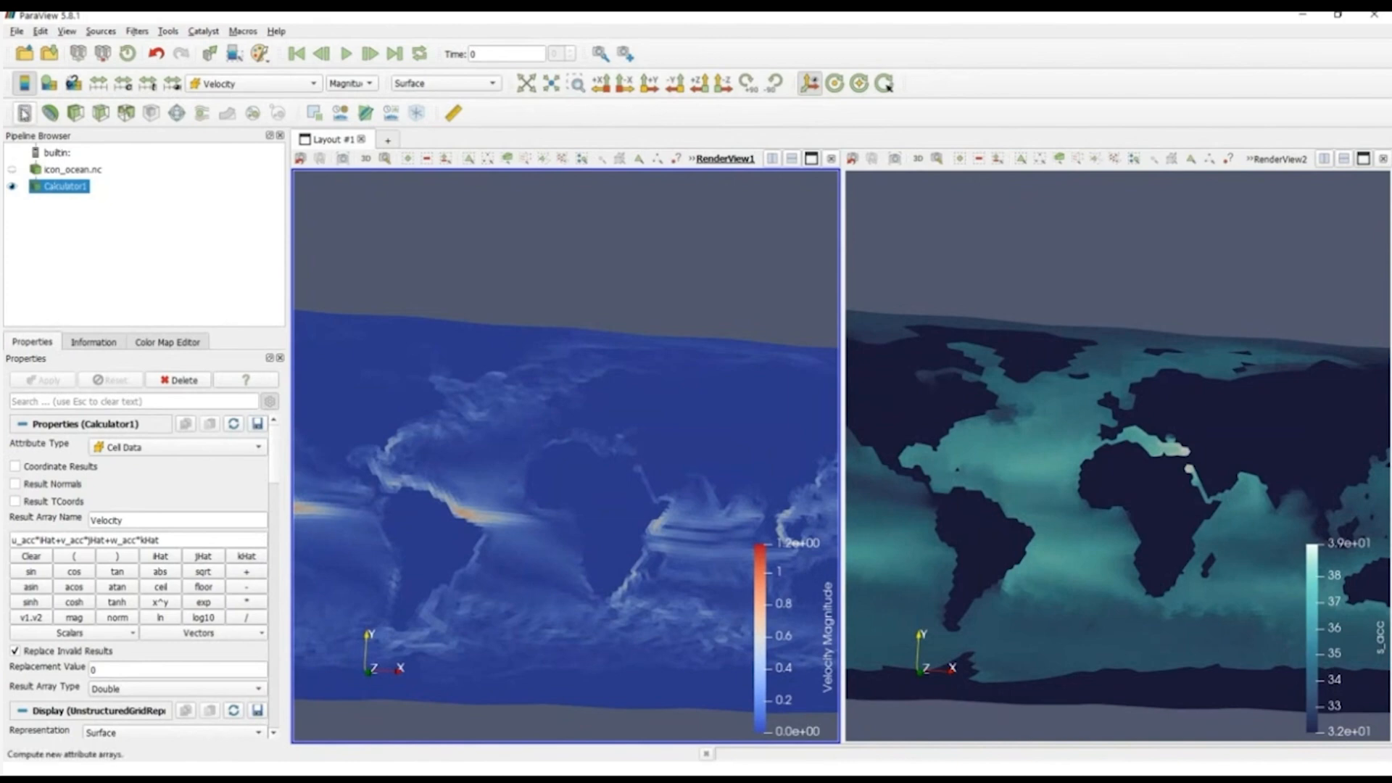
pyautogui.click(24, 112)
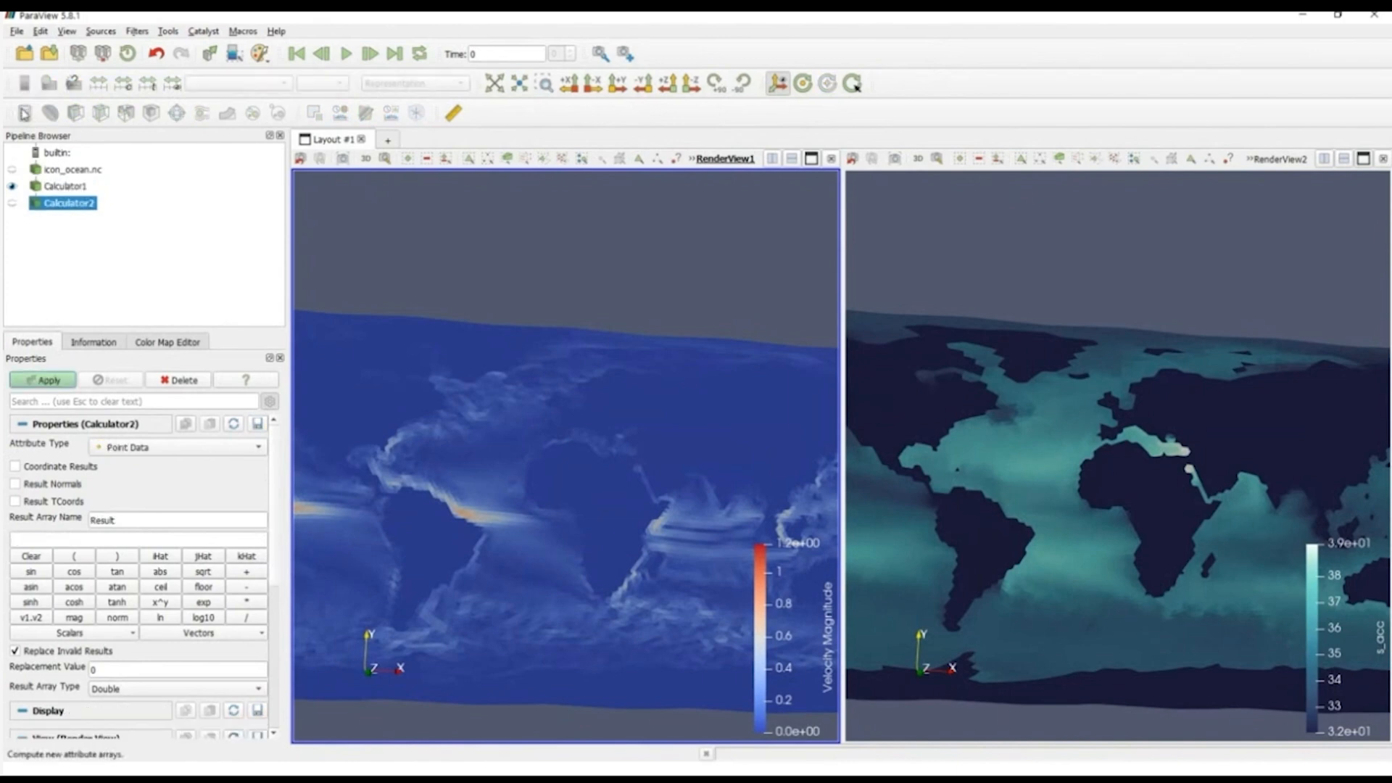
pyautogui.click(131, 448)
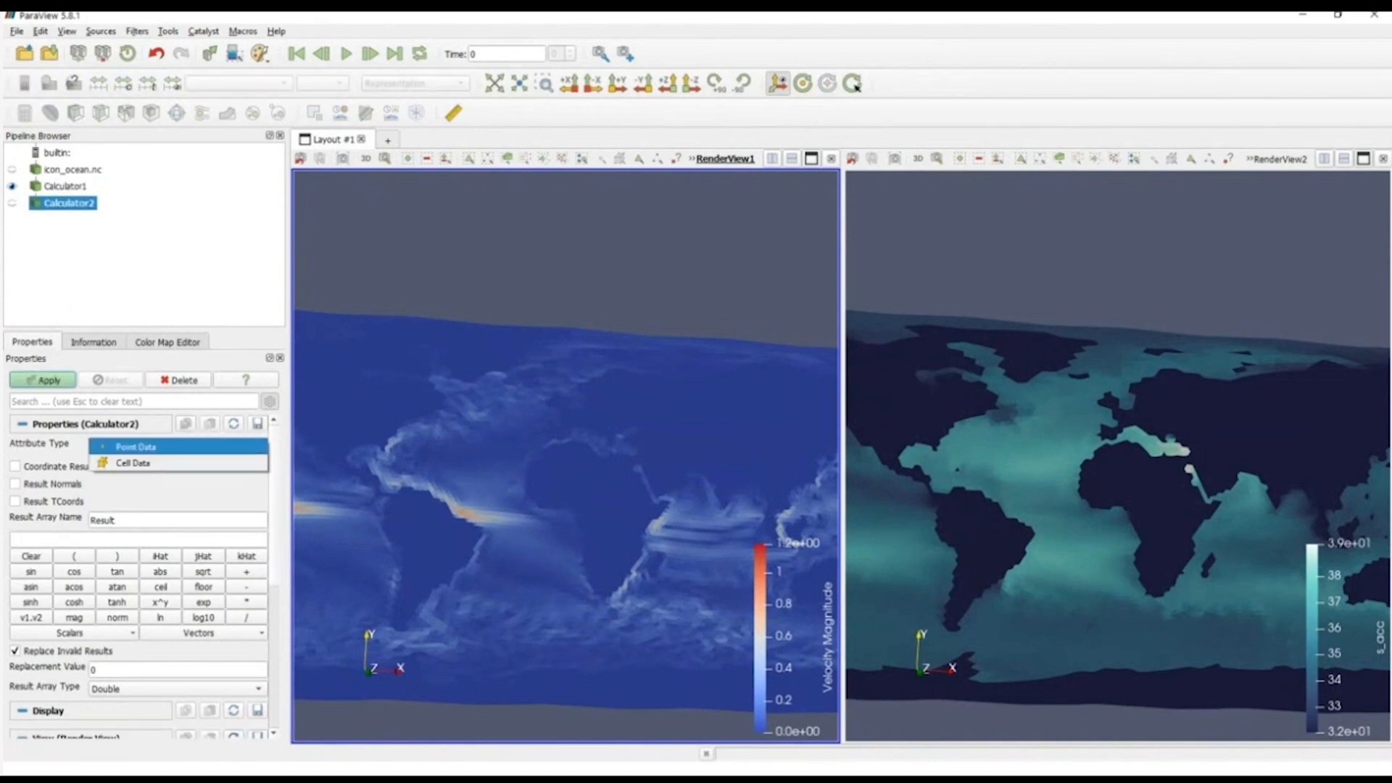
pyautogui.click(132, 463)
pyautogui.doubleClick(128, 520)
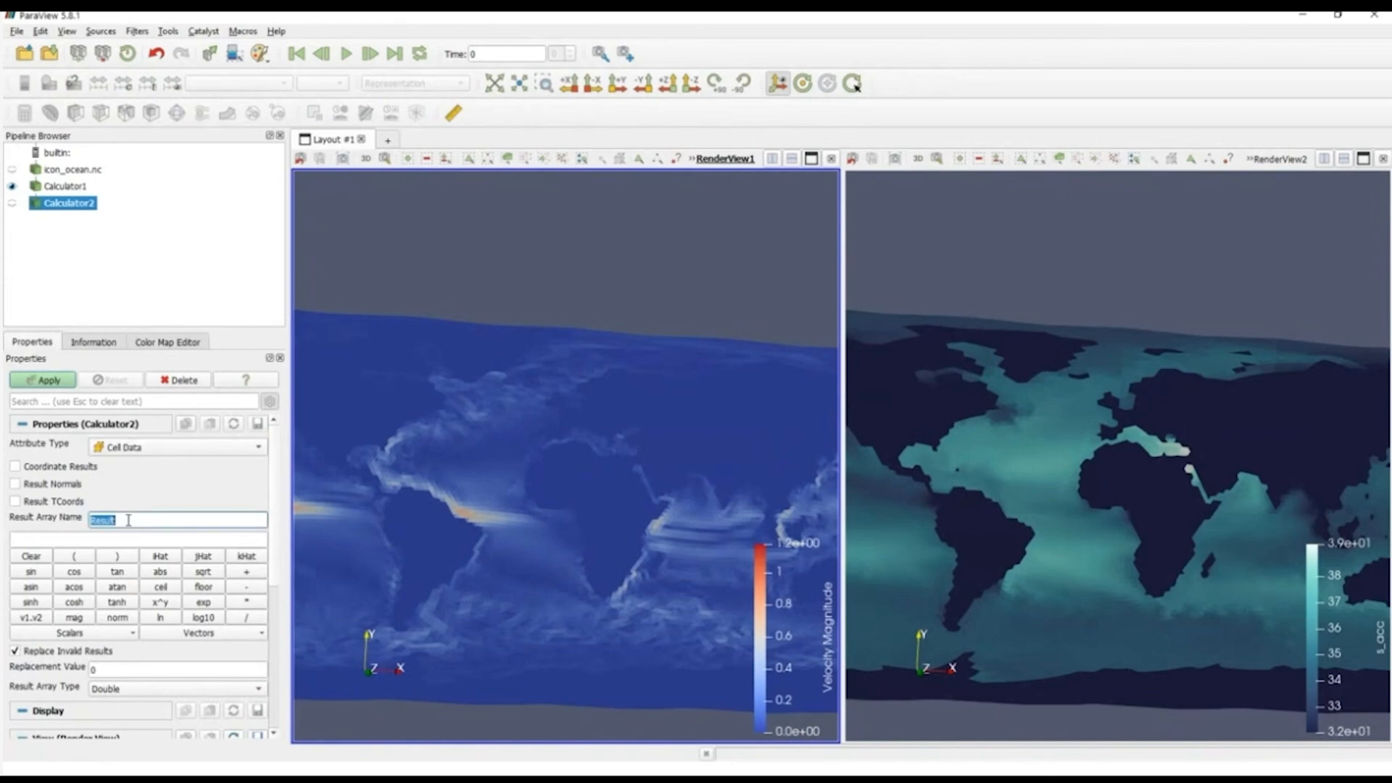
pyautogui.write('mag')
# Step: Define the second Calculator's expression as mag(Velocity) and apply the filter
pyautogui.click(118, 538)
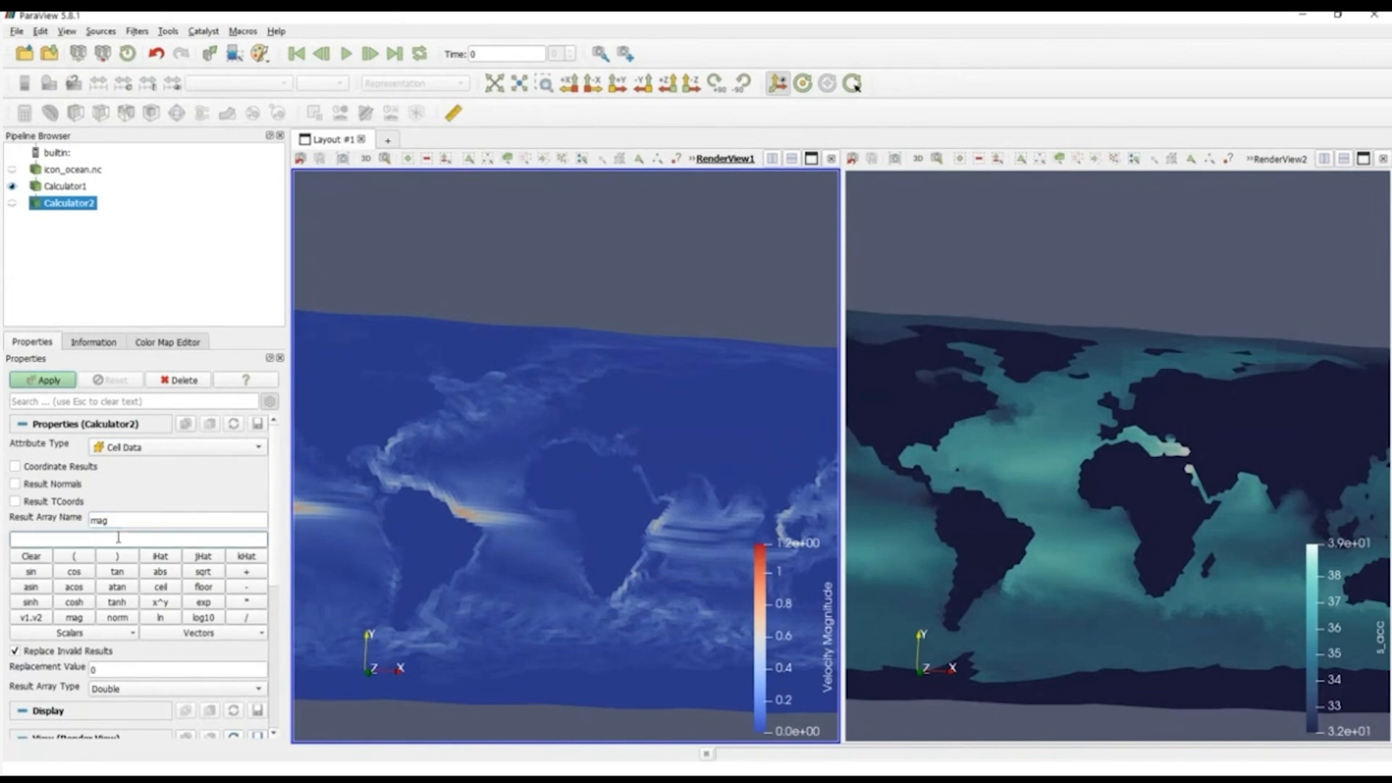
pyautogui.write('mag()')
pyautogui.click(56, 188)
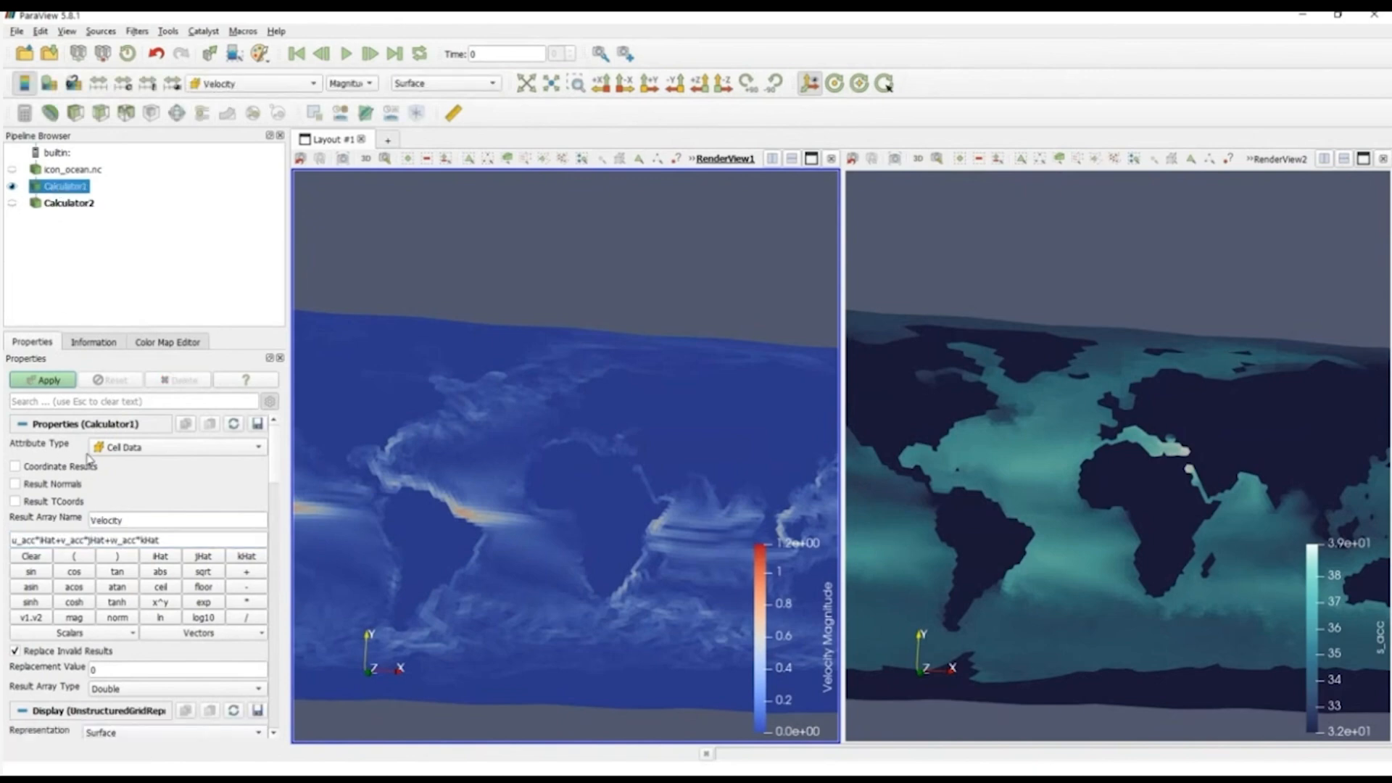
pyautogui.click(58, 204)
pyautogui.tripleClick(80, 539)
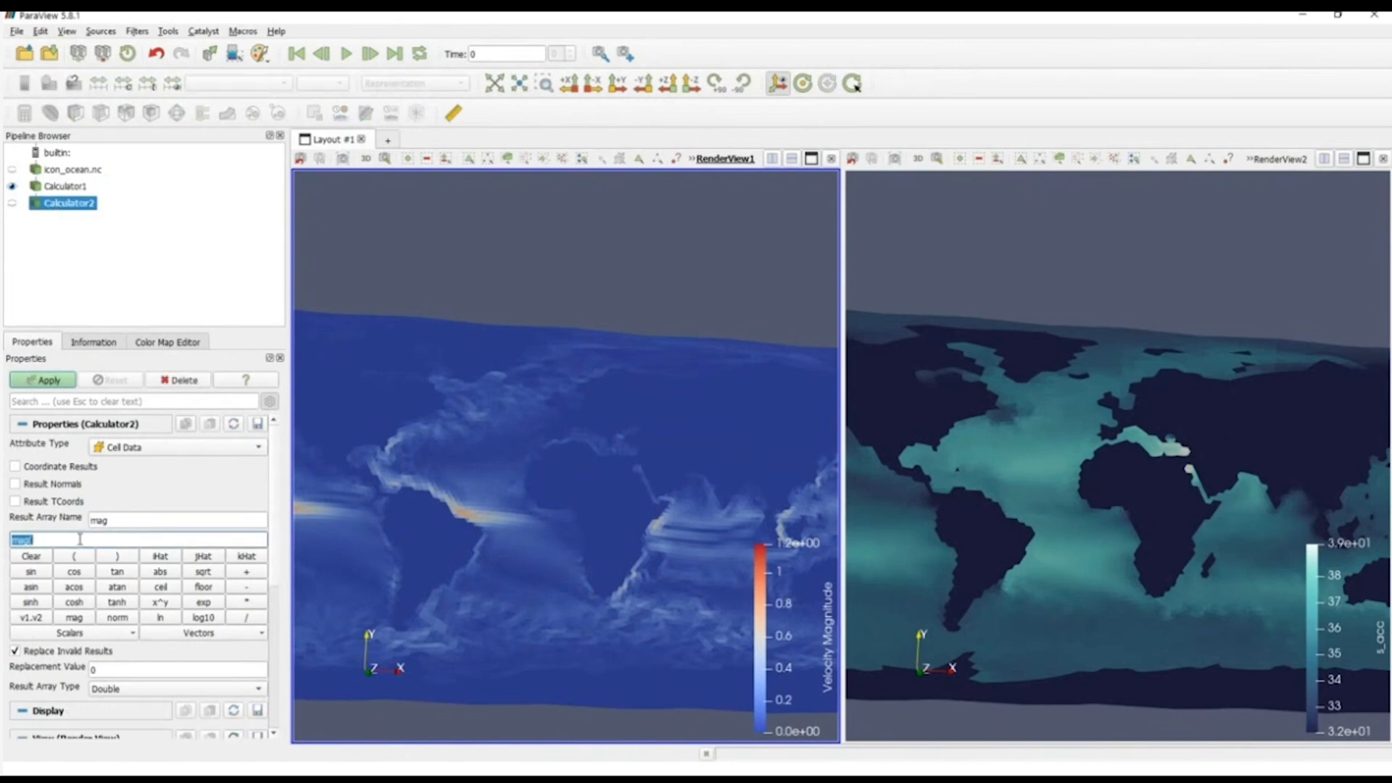
pyautogui.click(79, 539)
pyautogui.write('Velo')
pyautogui.write('city)')
pyautogui.click(40, 382)
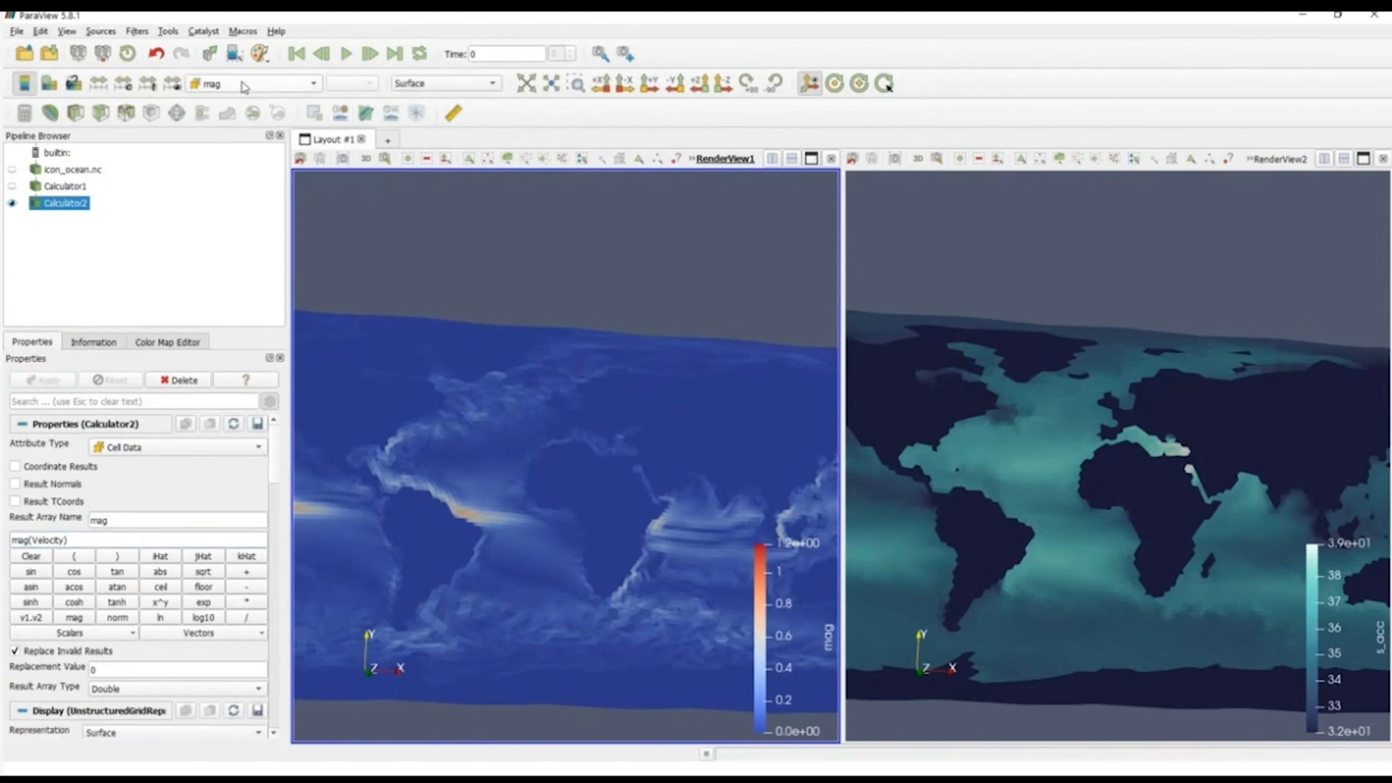
# Step: Examine the data arrays available in Calculator2, including mag and Velocity, with their types and ranges
pyautogui.click(282, 88)
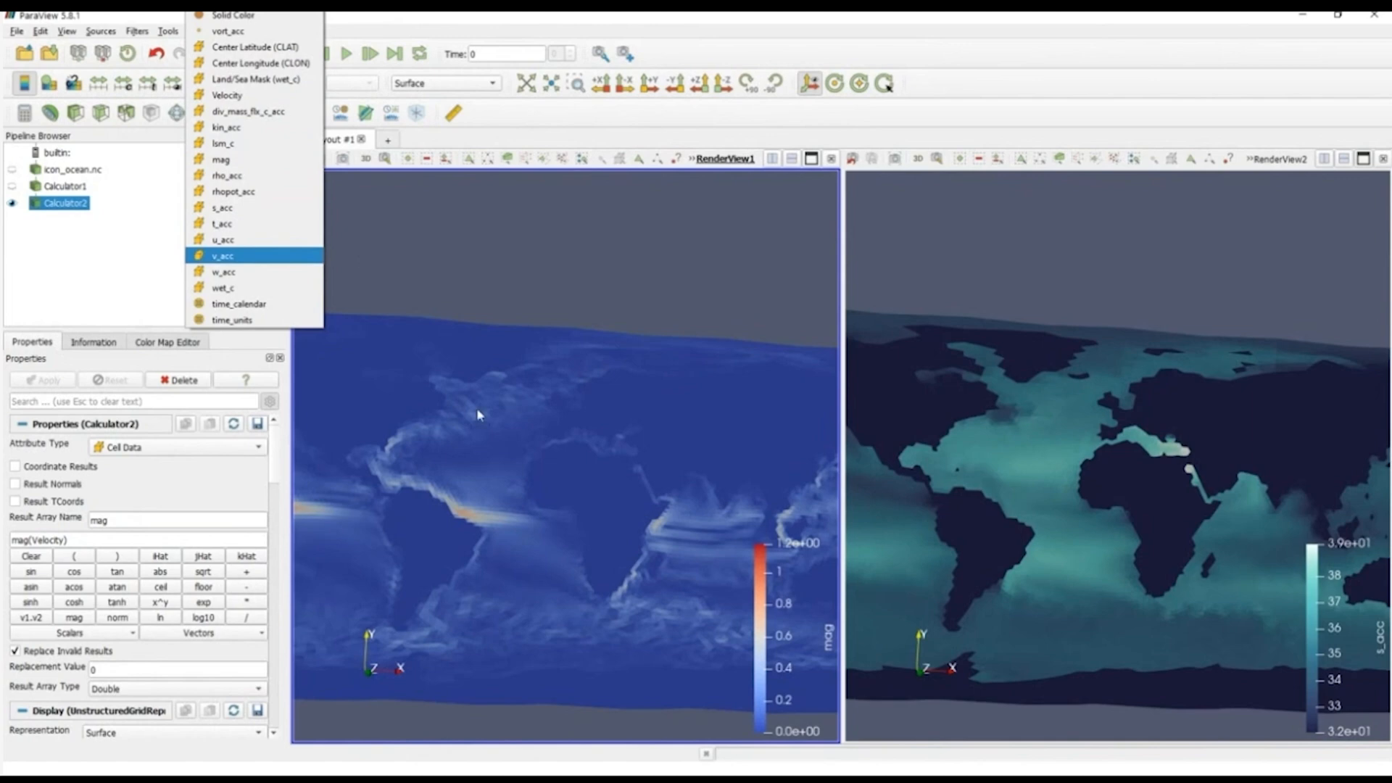
pyautogui.click(505, 420)
pyautogui.moveTo(516, 423); pyautogui.dragTo(546, 441)
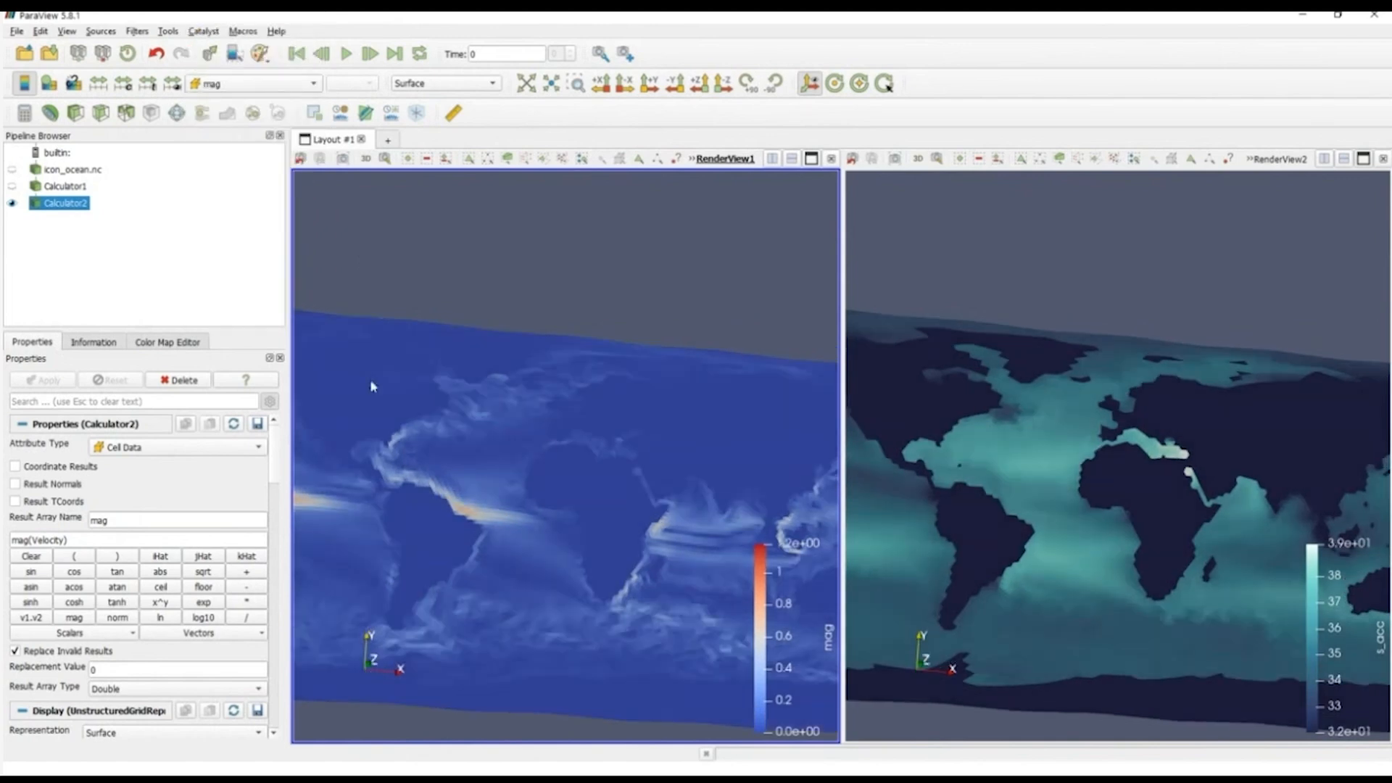
pyautogui.click(92, 343)
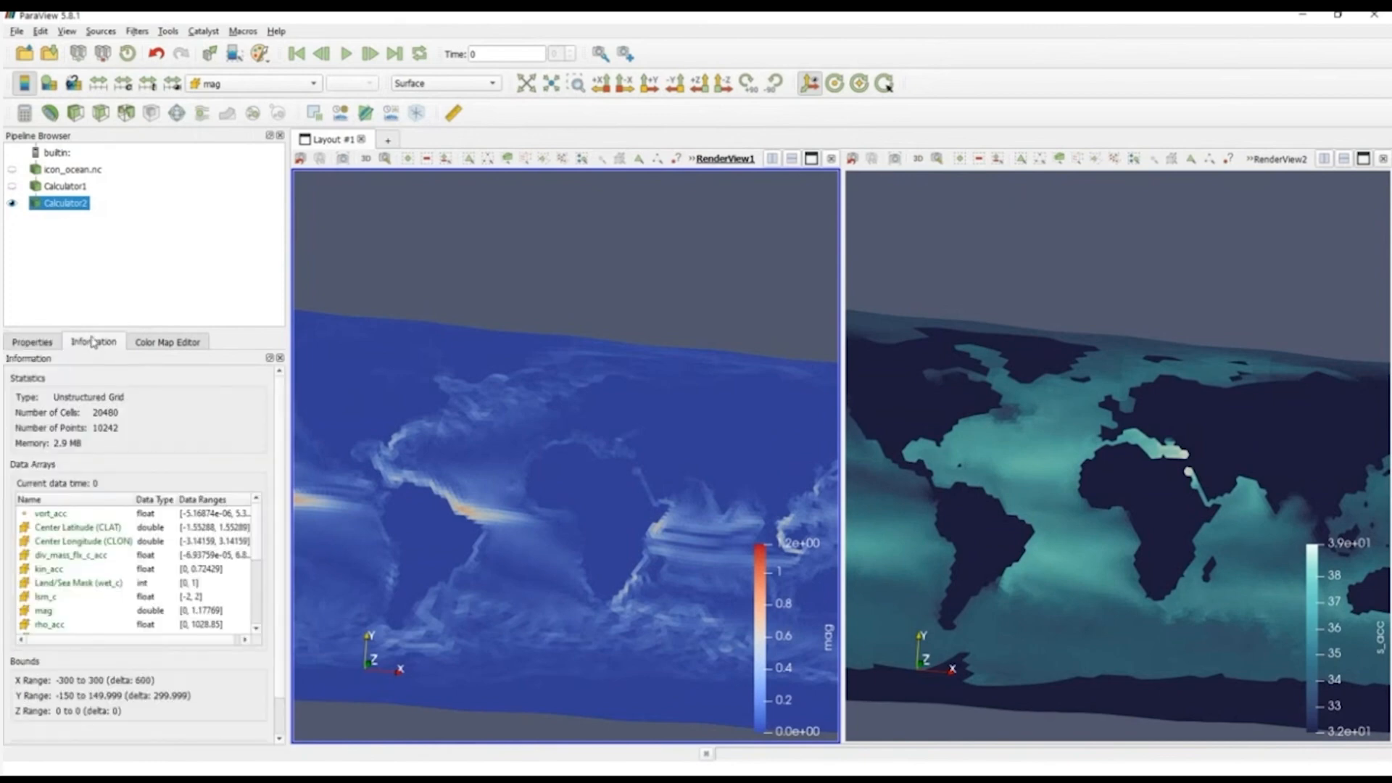
pyautogui.moveTo(92, 330); pyautogui.dragTo(105, 245)
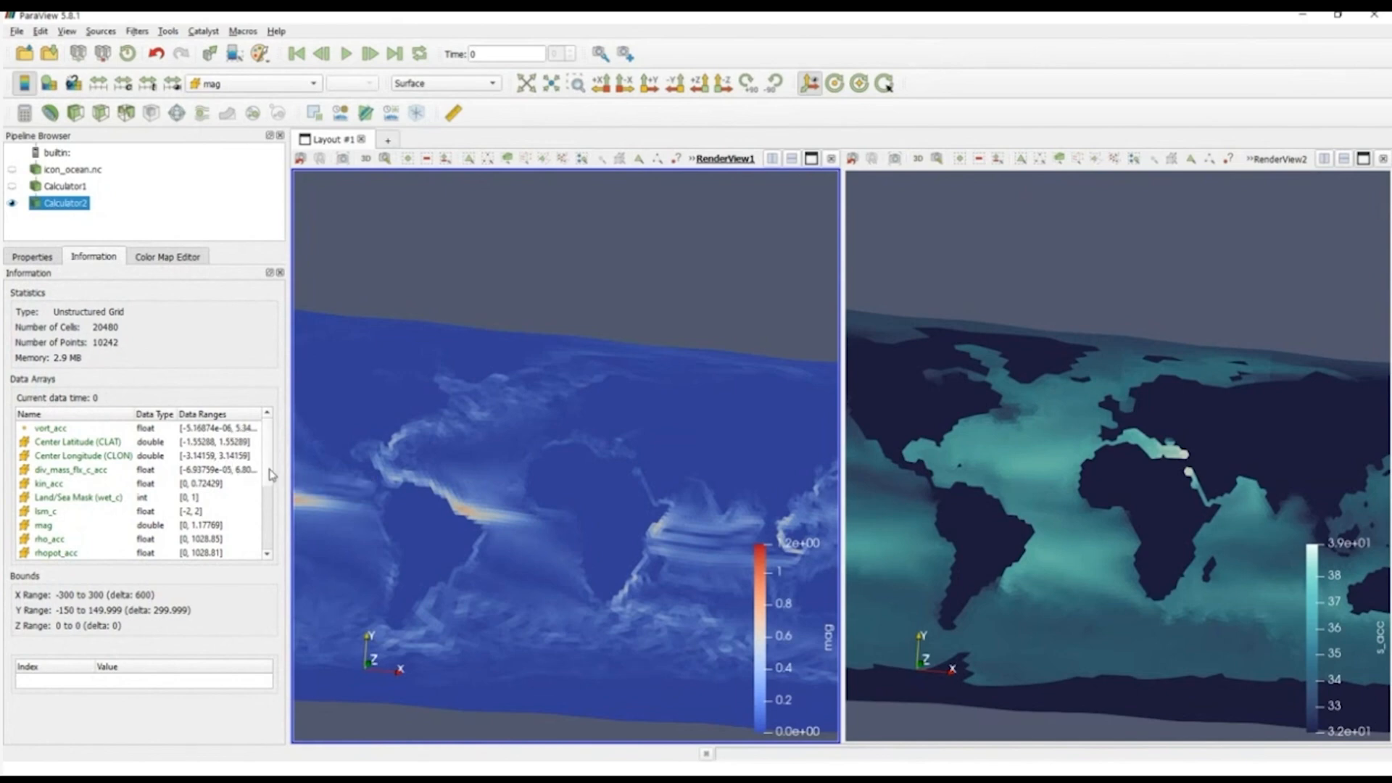
pyautogui.scroll(-1, 271, 501)
pyautogui.scroll(-2, 271, 502)
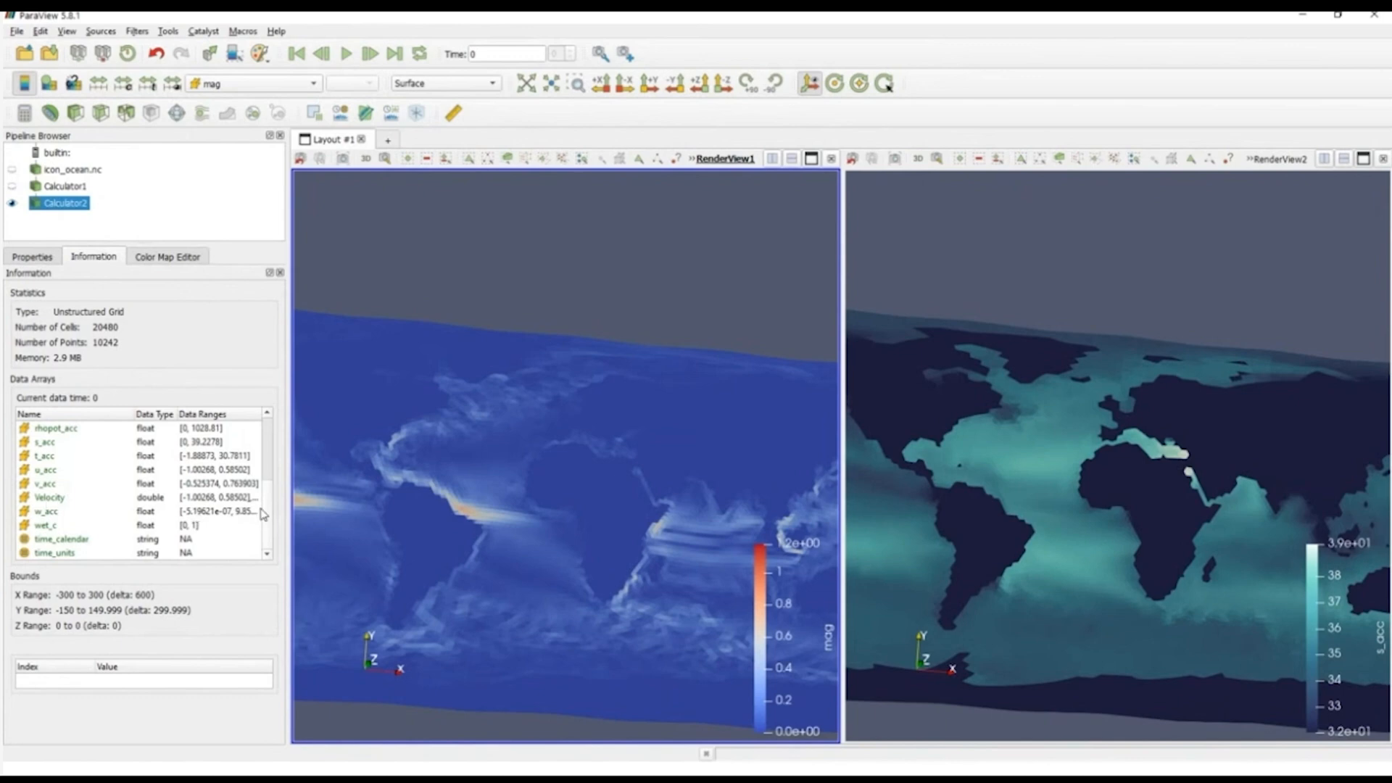
pyautogui.scroll(3, 268, 514)
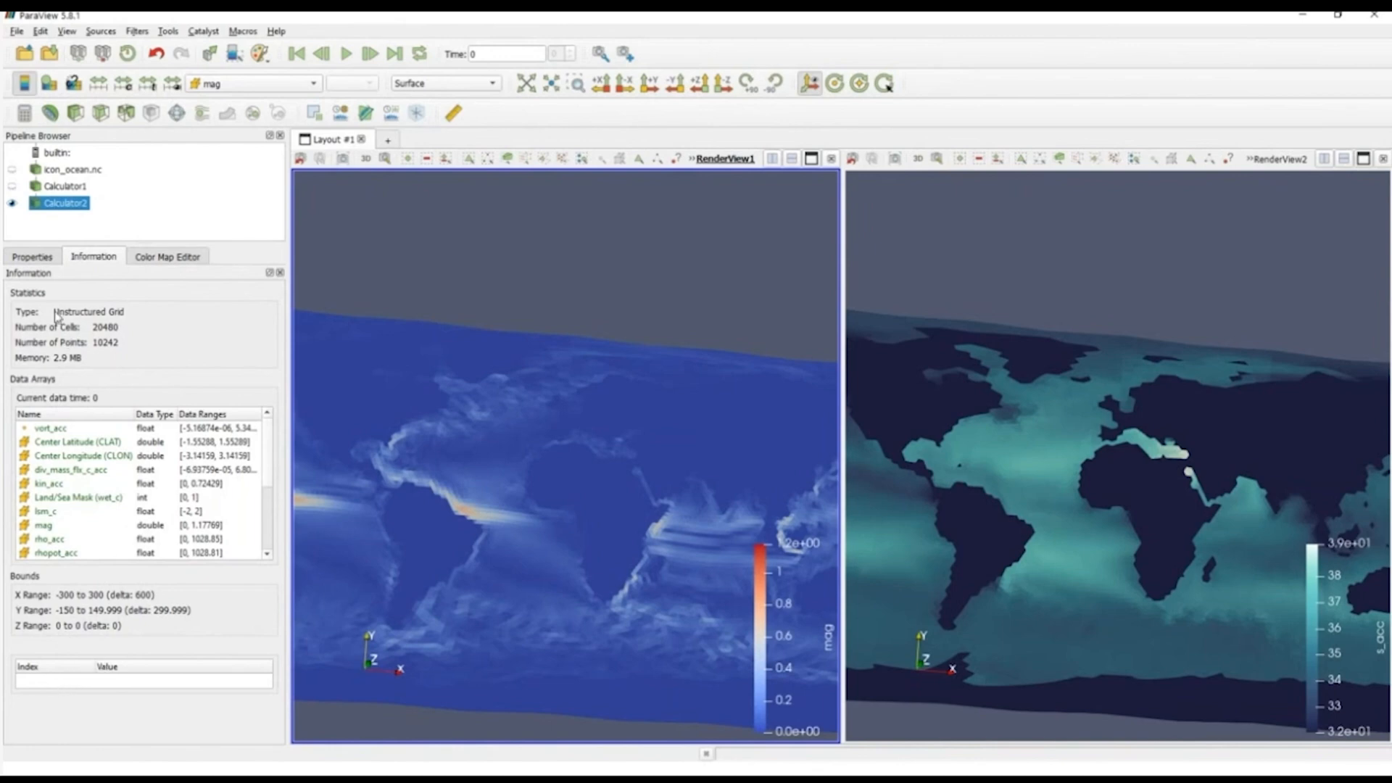
pyautogui.click(31, 259)
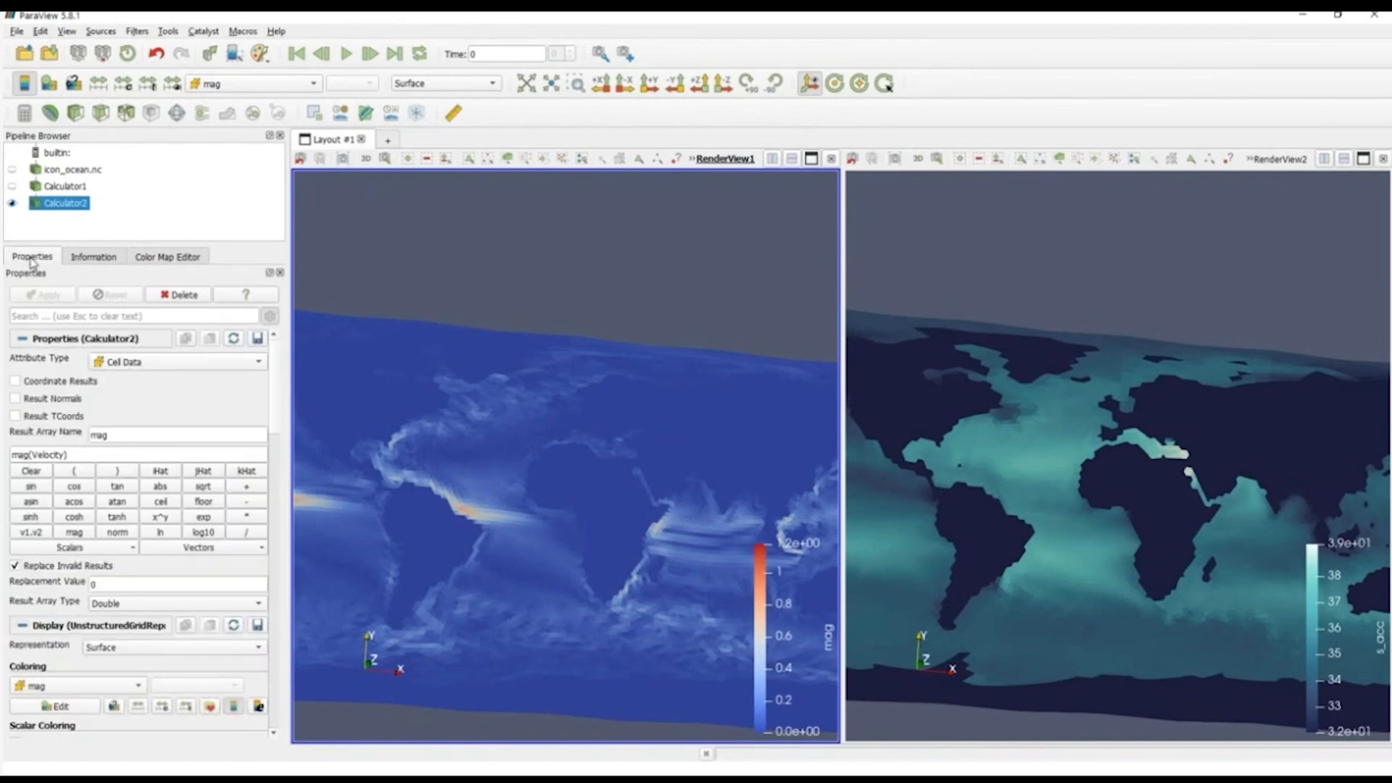
# Step: Add a Gradient Of Unstructured DataSet filter to Calculator2 and set its scalar array to Velocity
pyautogui.moveTo(620, 522)
pyautogui.mouseDown()
pyautogui.moveTo(625, 497)
pyautogui.moveTo(622, 523)
pyautogui.mouseUp()
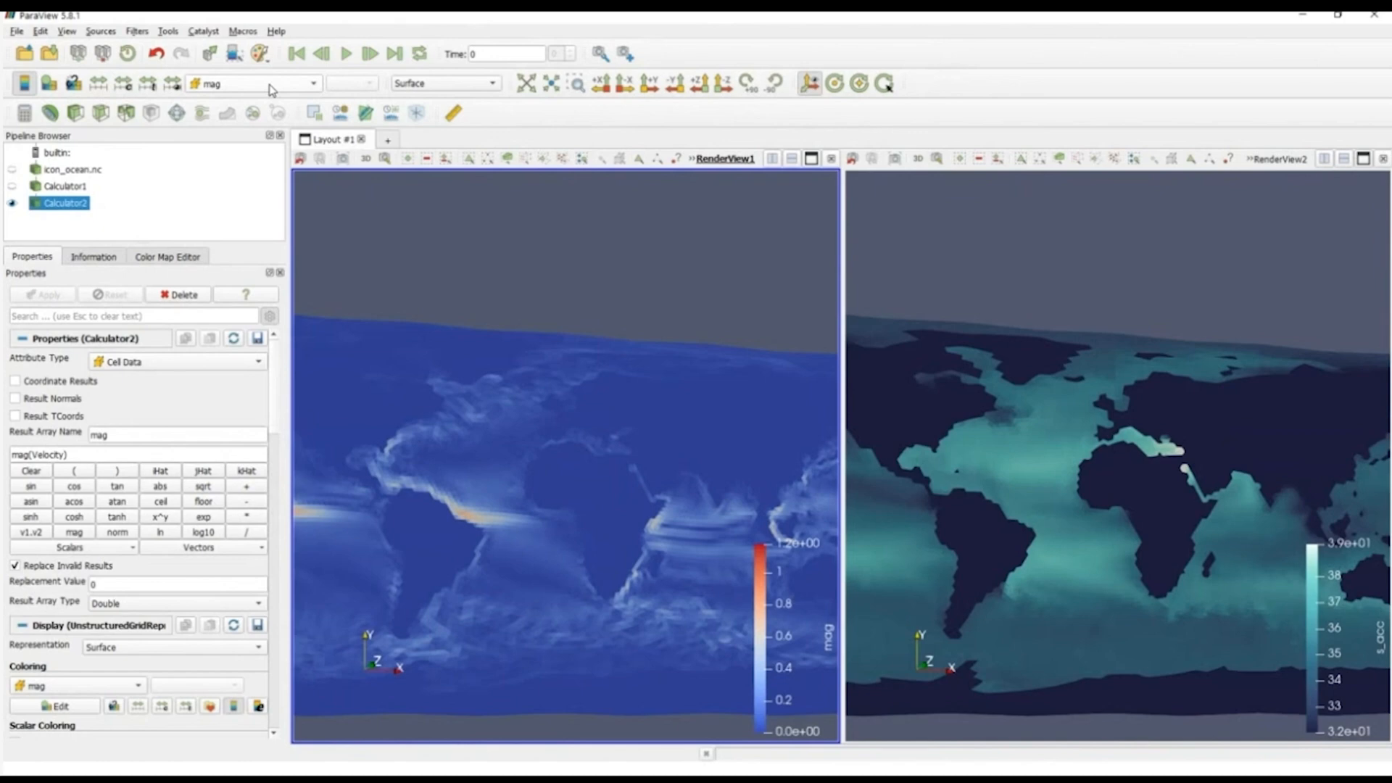
pyautogui.click(138, 32)
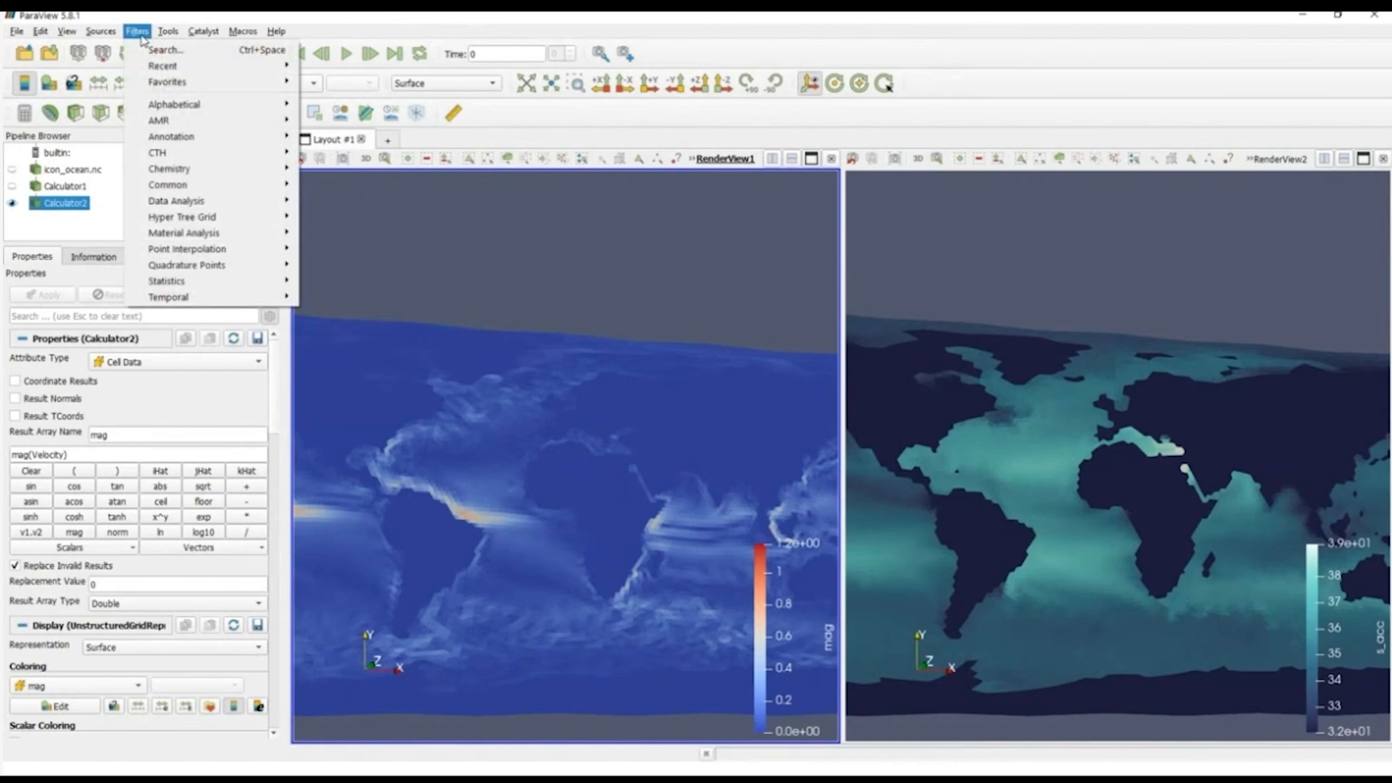
pyautogui.moveTo(174, 105)
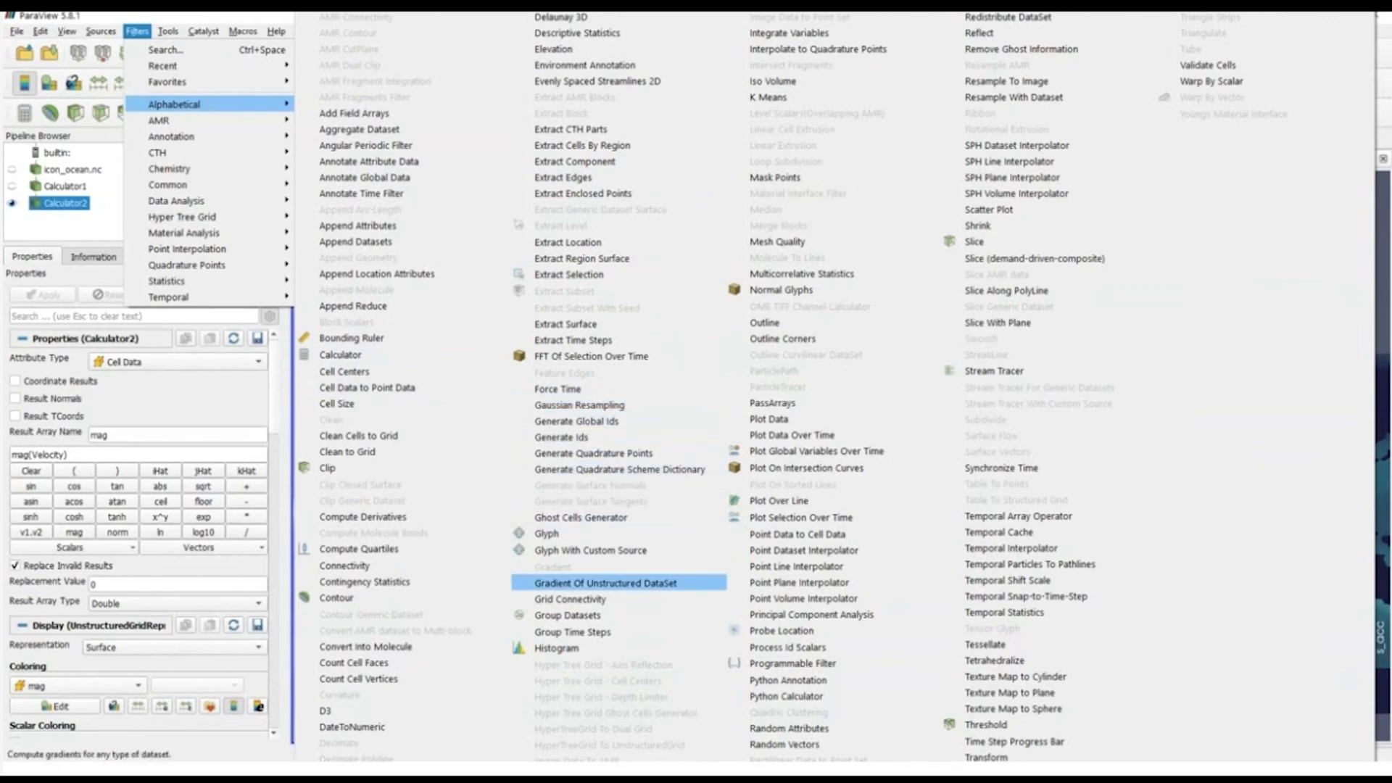
pyautogui.click(629, 584)
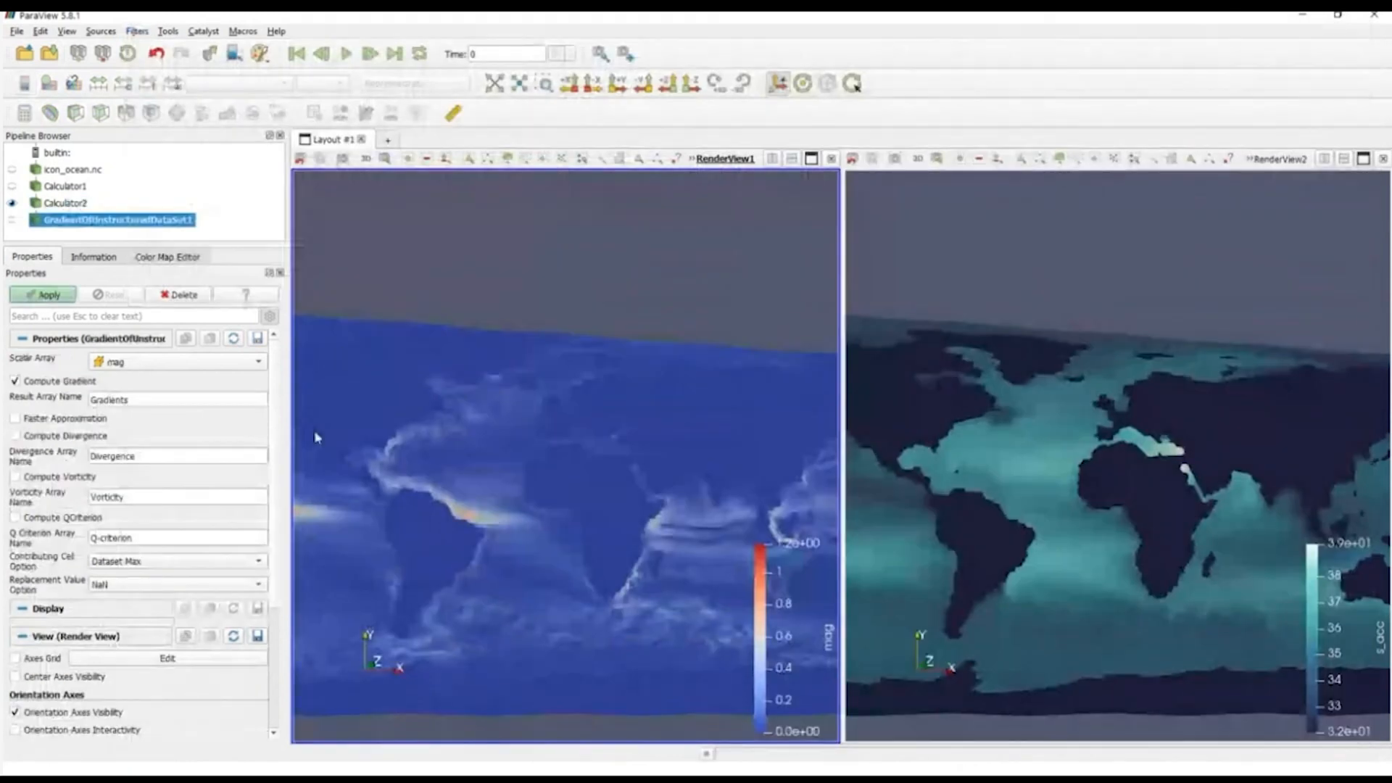
pyautogui.click(148, 372)
pyautogui.click(120, 358)
pyautogui.click(120, 361)
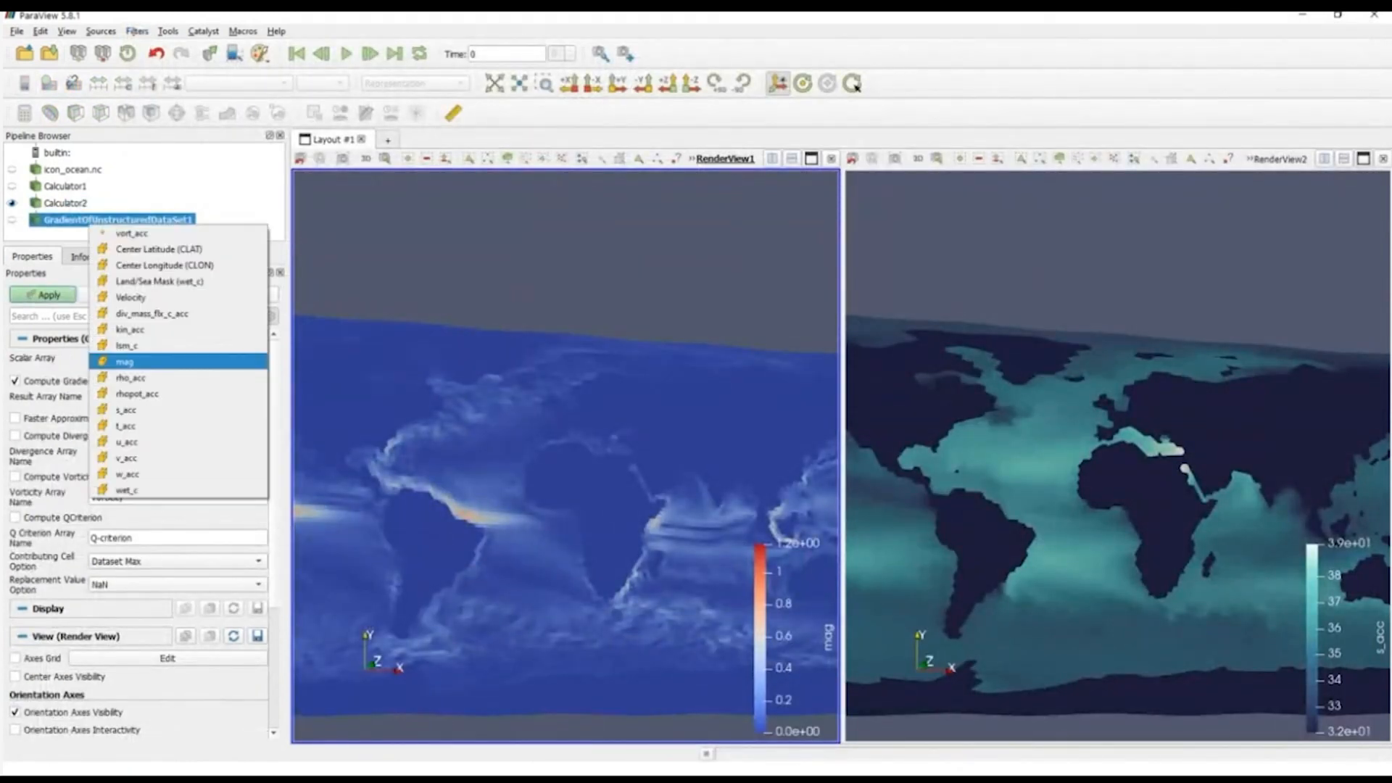
pyautogui.click(80, 362)
pyautogui.click(202, 364)
pyautogui.click(131, 298)
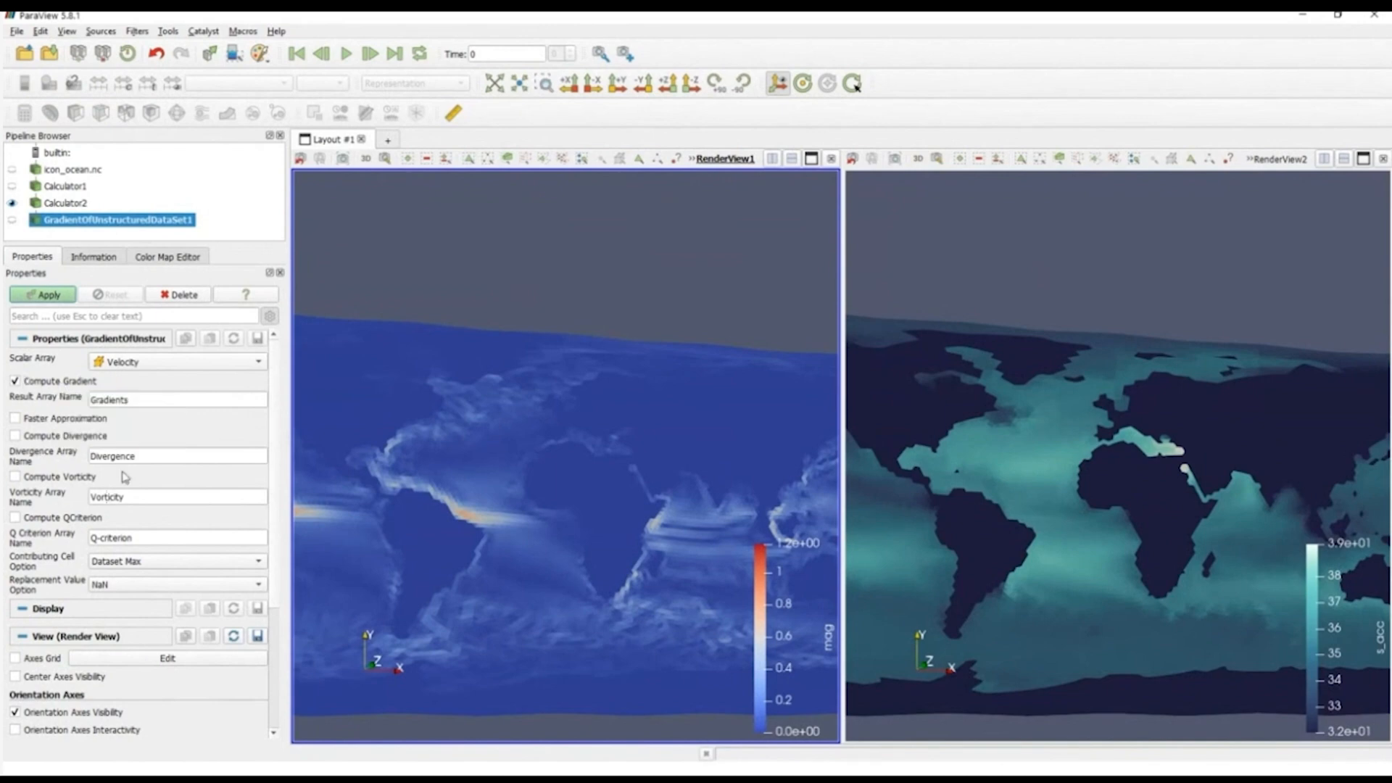
# Step: Enable computing divergence, vorticity and Q-criterion alongside the gradient, and apply the filter
pyautogui.click(34, 437)
pyautogui.click(50, 519)
pyautogui.click(53, 299)
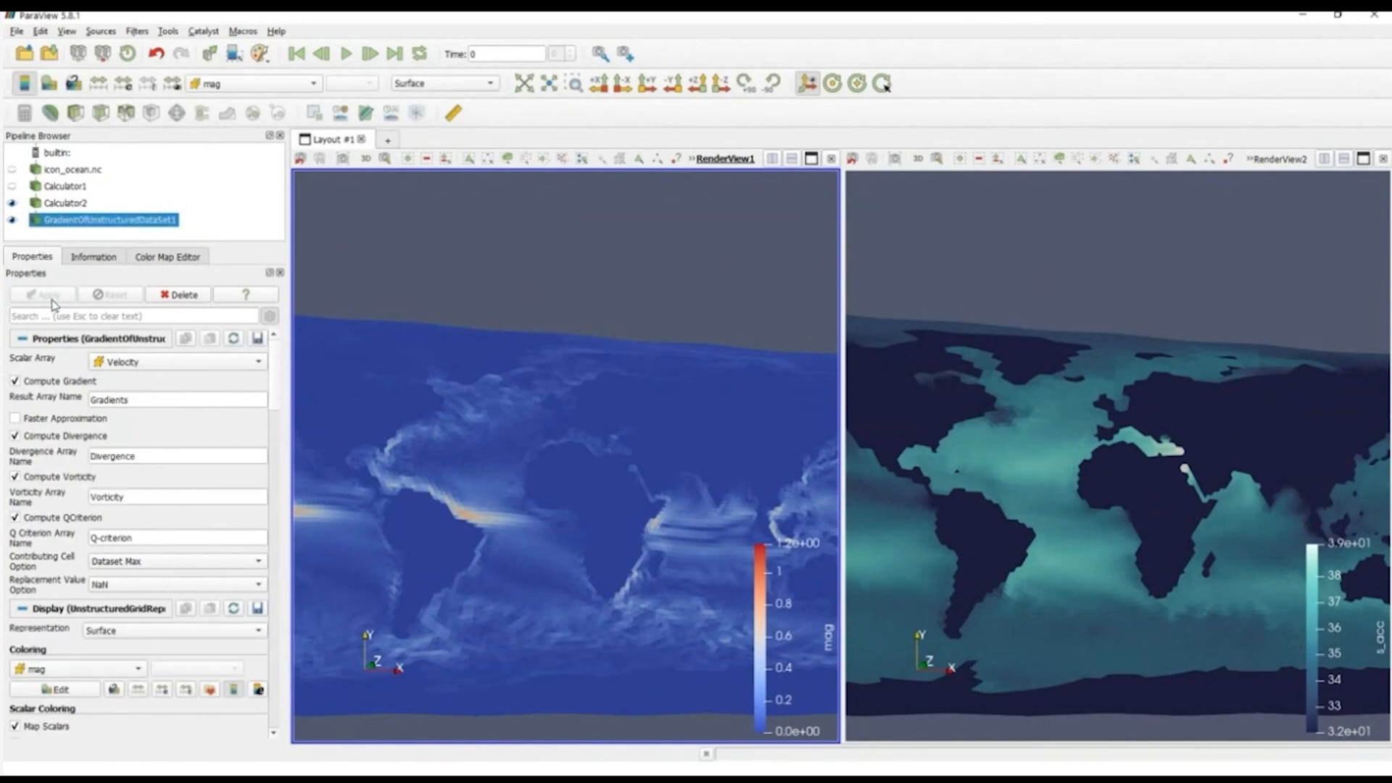
# Step: Color the gradient filter's output by Gradients magnitude, and switch its coloring to Divergence
pyautogui.click(250, 84)
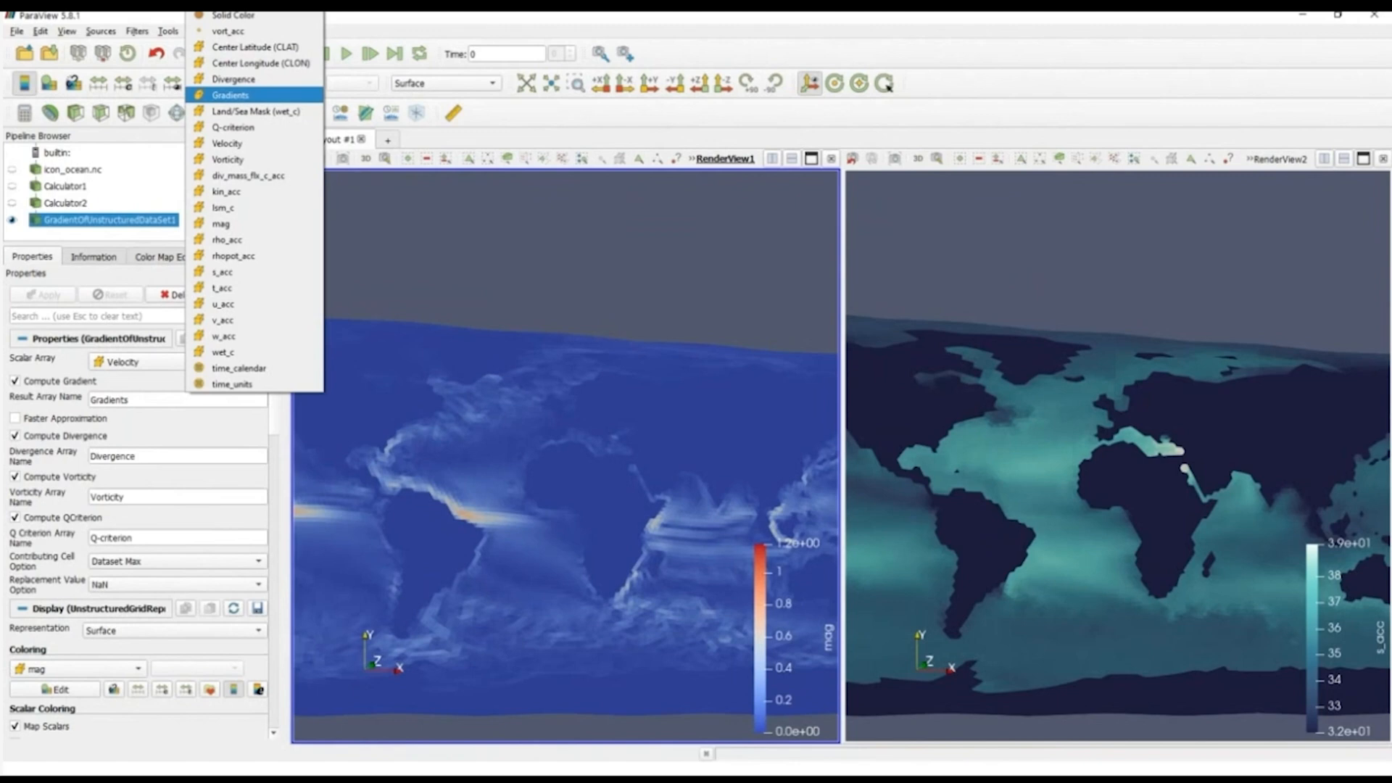
pyautogui.click(230, 95)
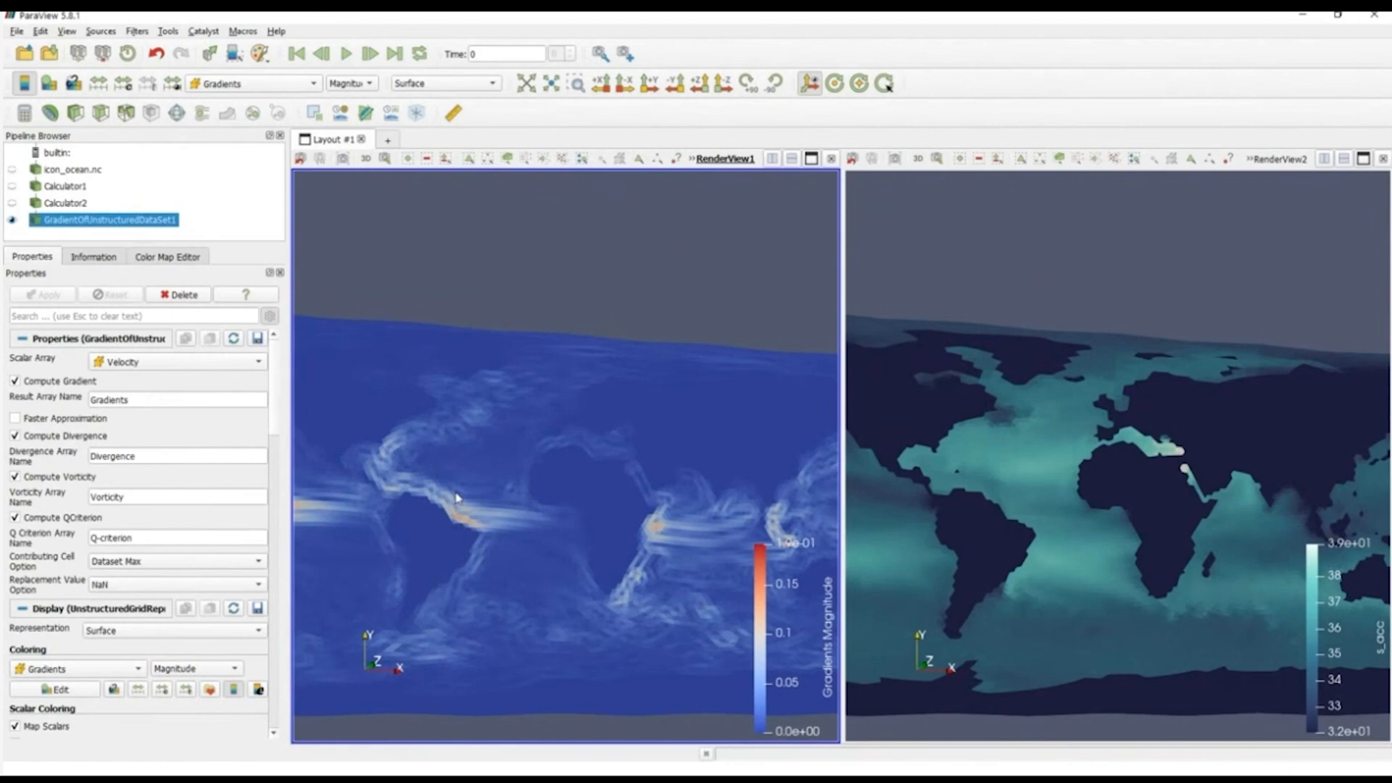
pyautogui.click(243, 82)
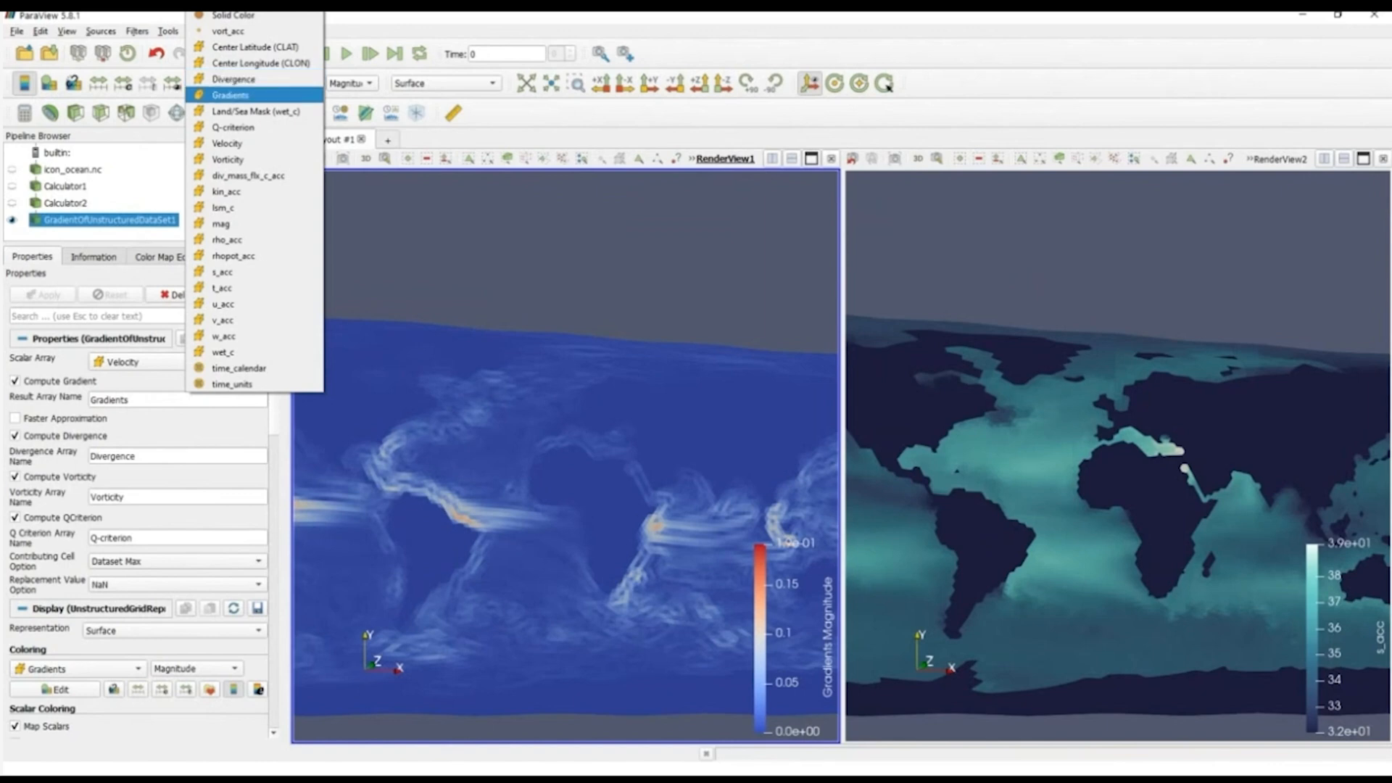
pyautogui.click(250, 79)
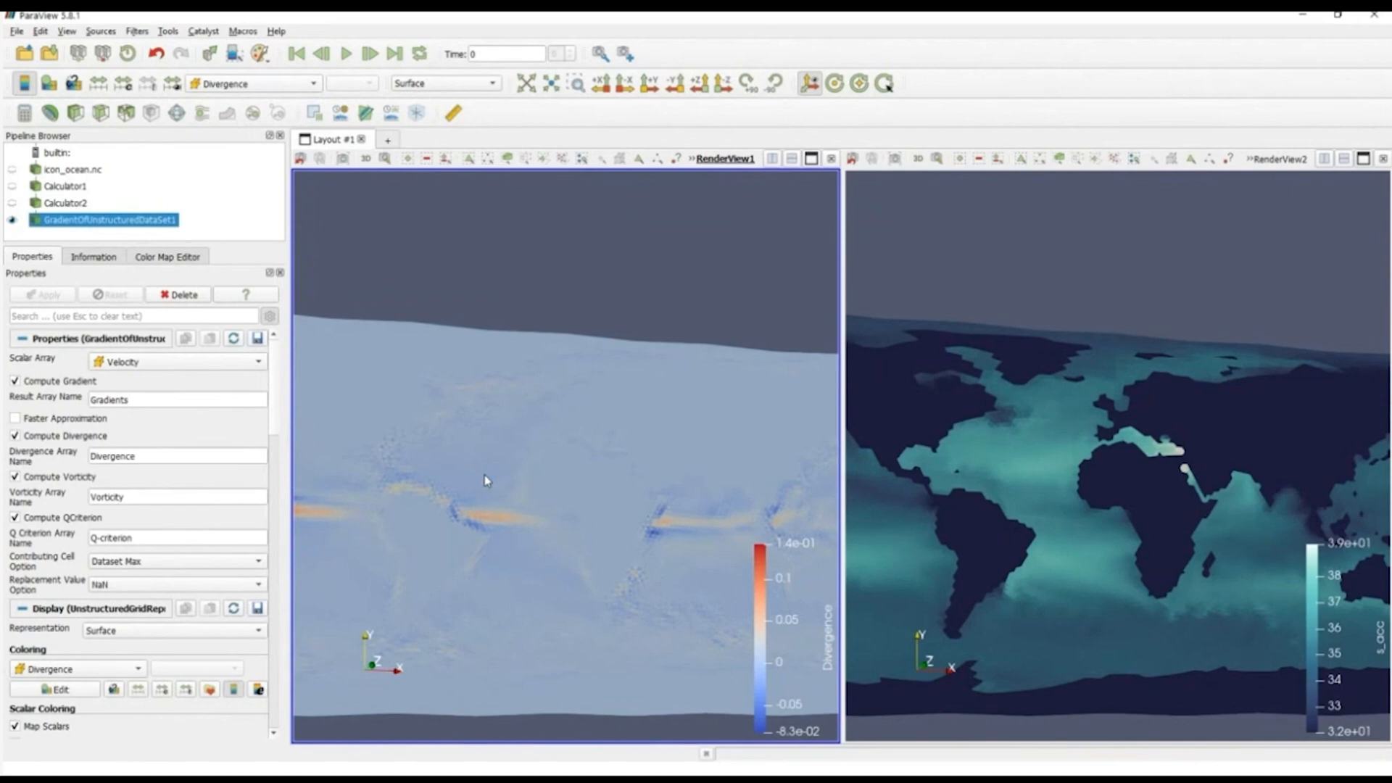
# Step: Color the gradient filter's output by Vorticity magnitude, and switch to Q-criterion to inspect it from different angles
pyautogui.click(257, 84)
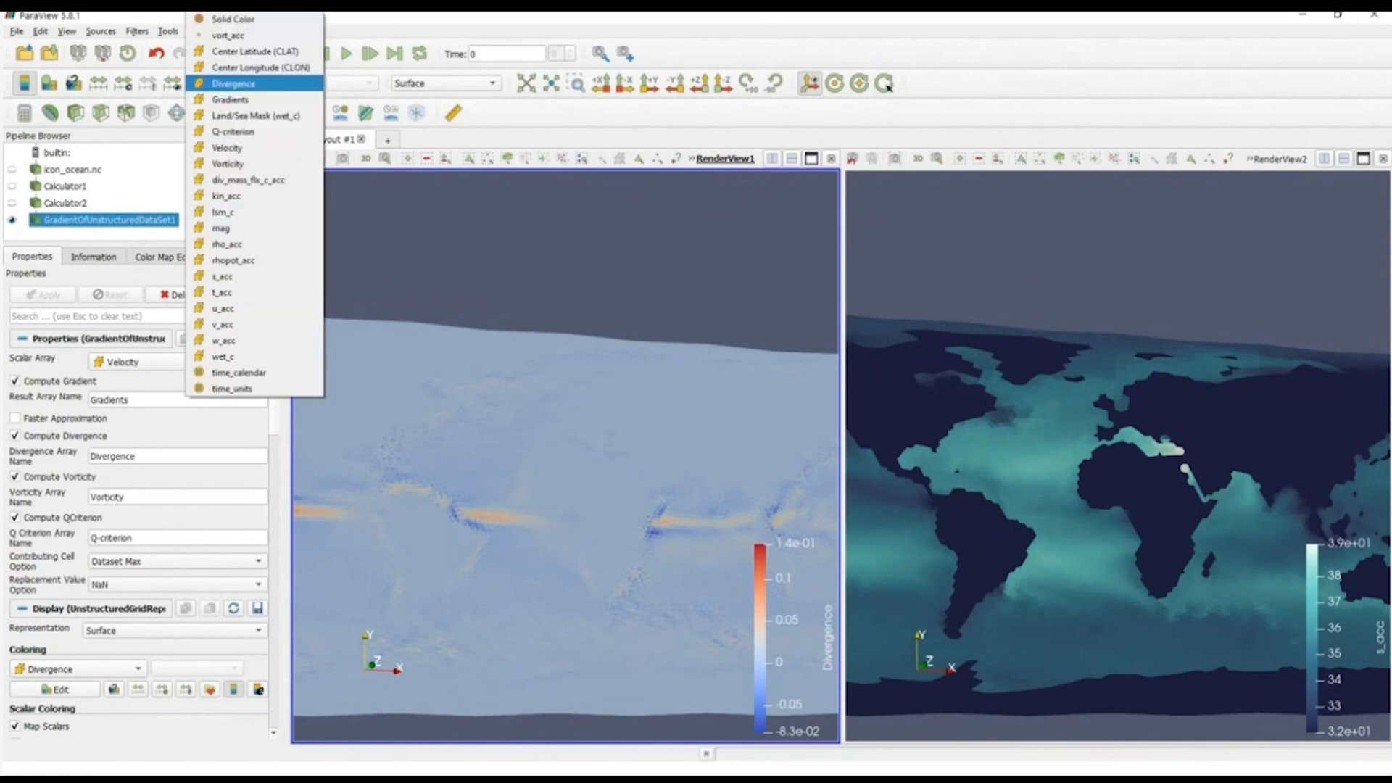
pyautogui.click(239, 164)
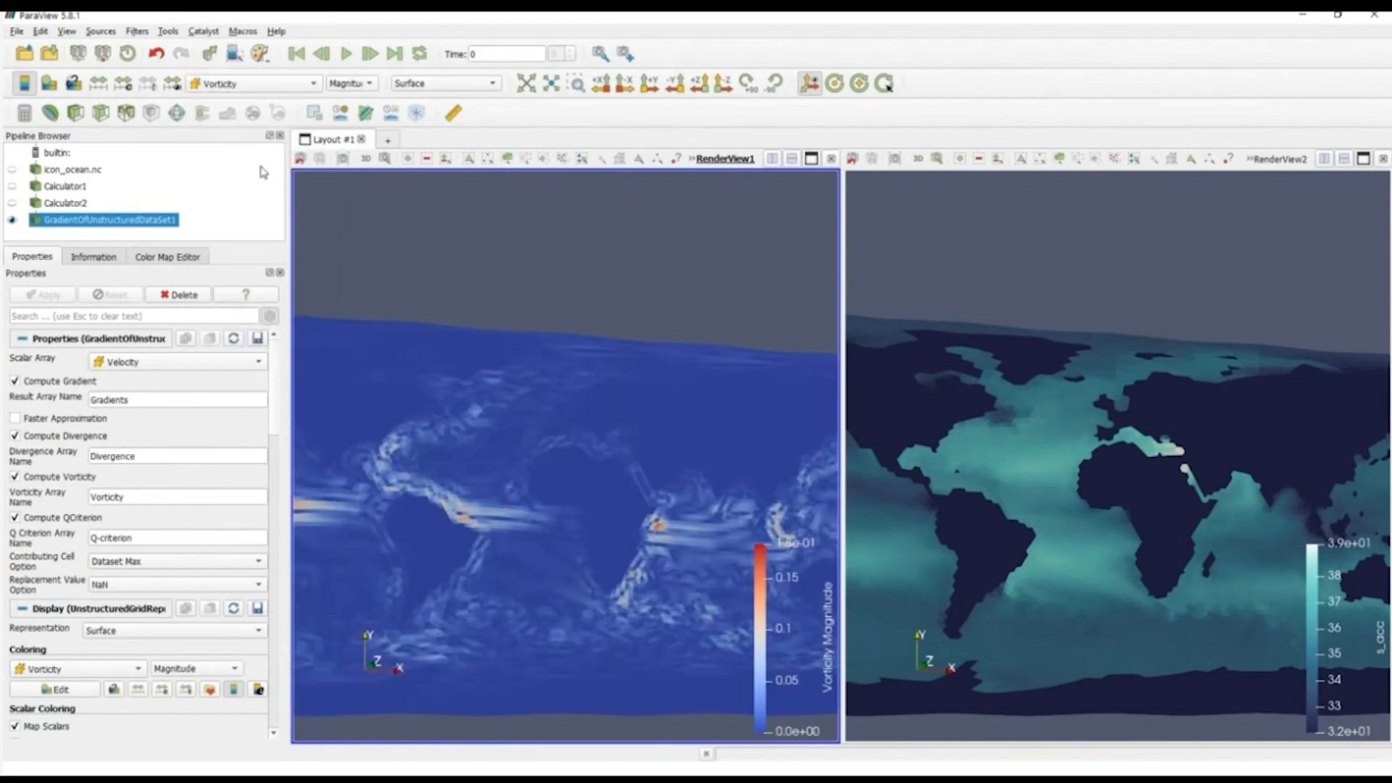
pyautogui.click(224, 86)
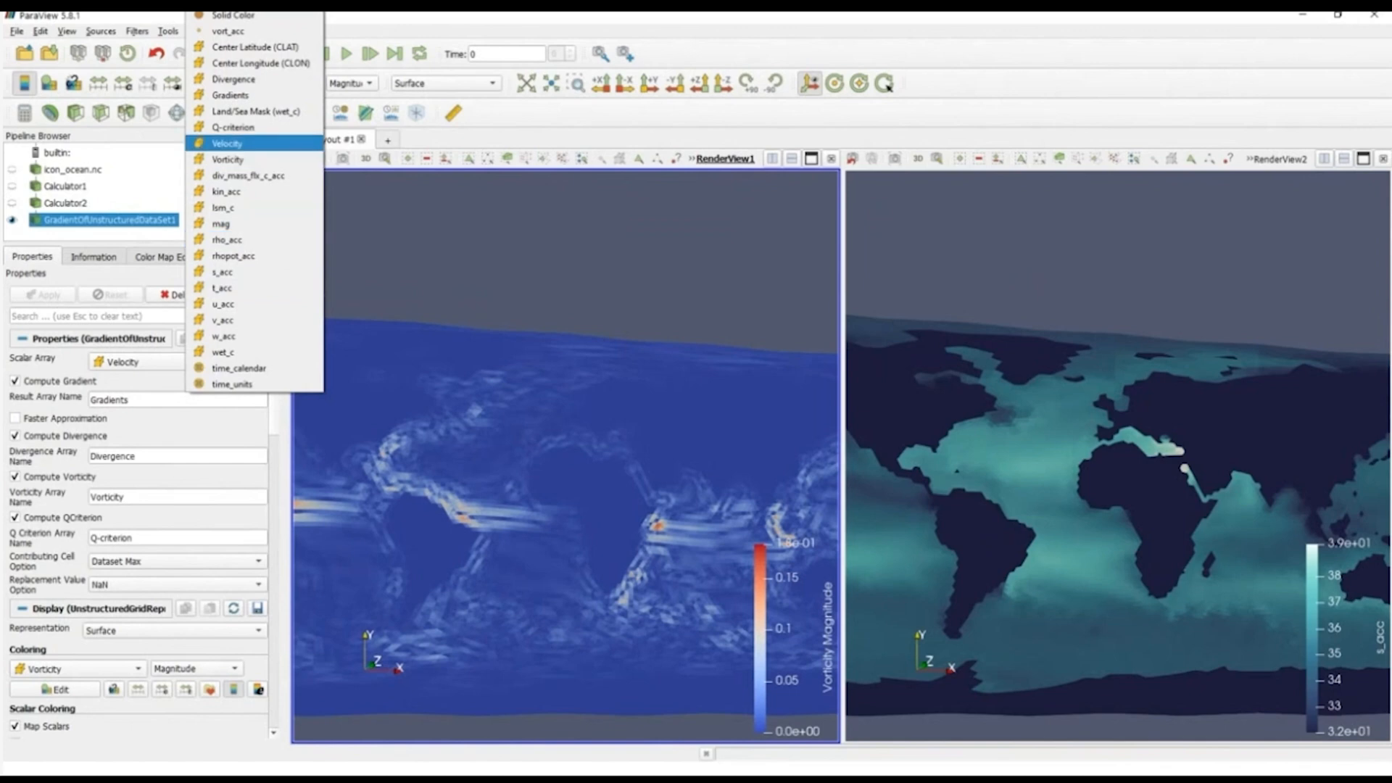
pyautogui.click(232, 127)
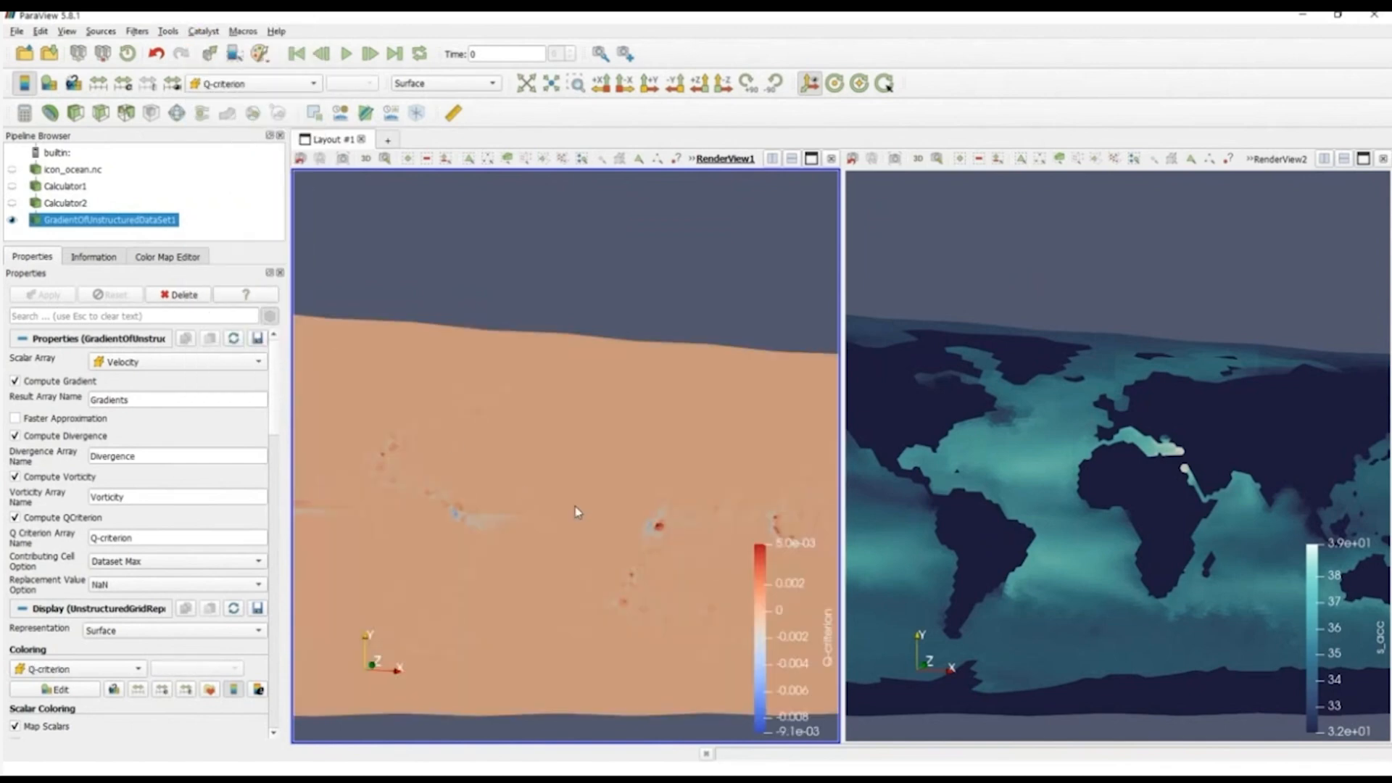
pyautogui.moveTo(577, 523); pyautogui.dragTo(600, 492)
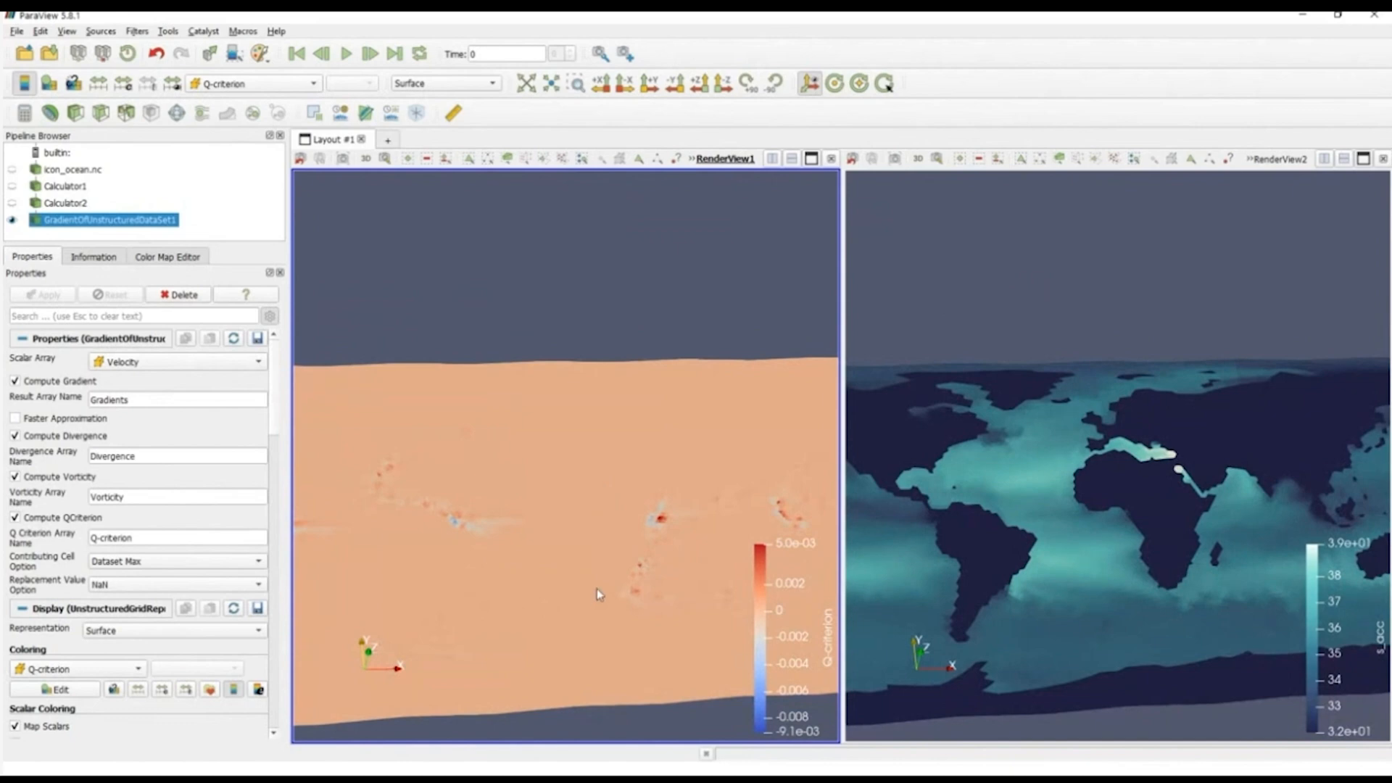
pyautogui.moveTo(599, 486); pyautogui.dragTo(629, 556)
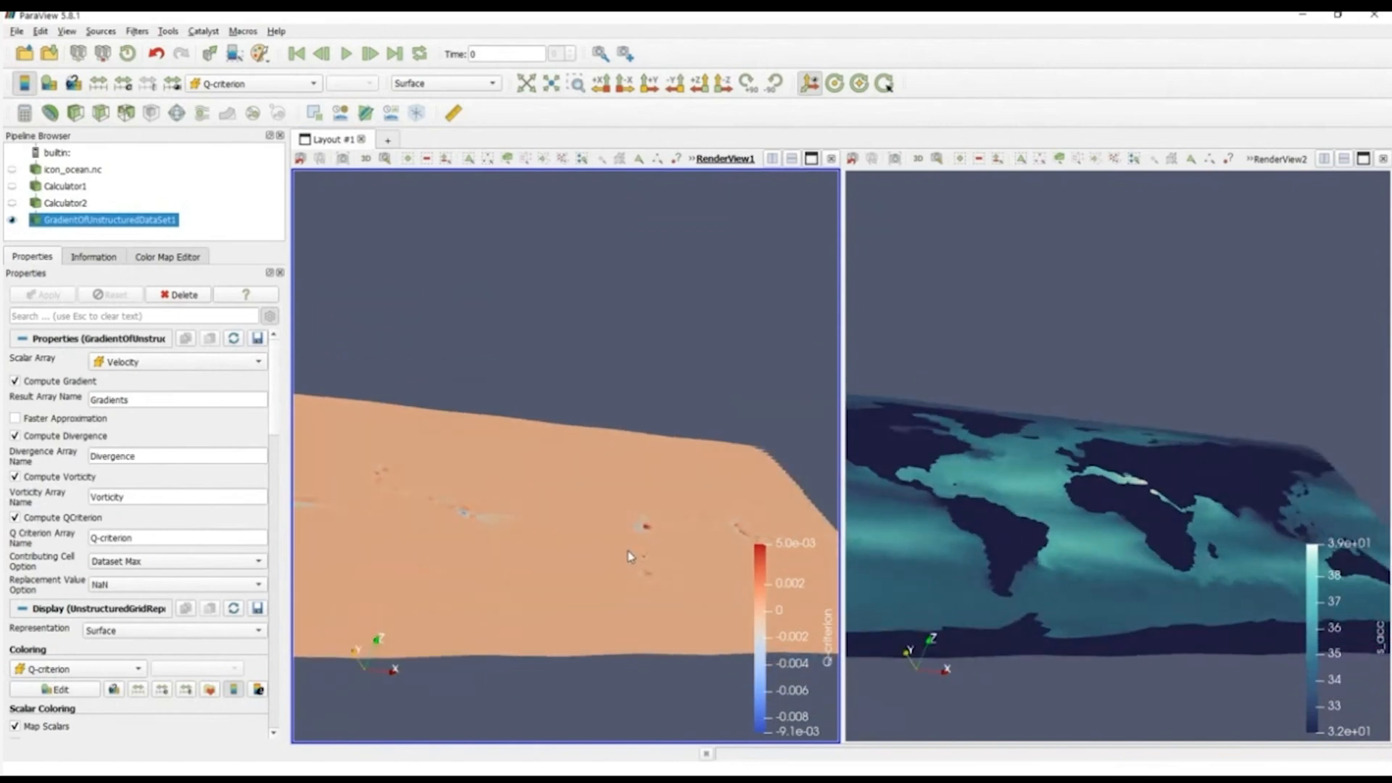
# Step: Delete the Gradient Of Unstructured DataSet filter from the pipeline
pyautogui.click(259, 231)
pyautogui.click(153, 219)
pyautogui.press('Delete')
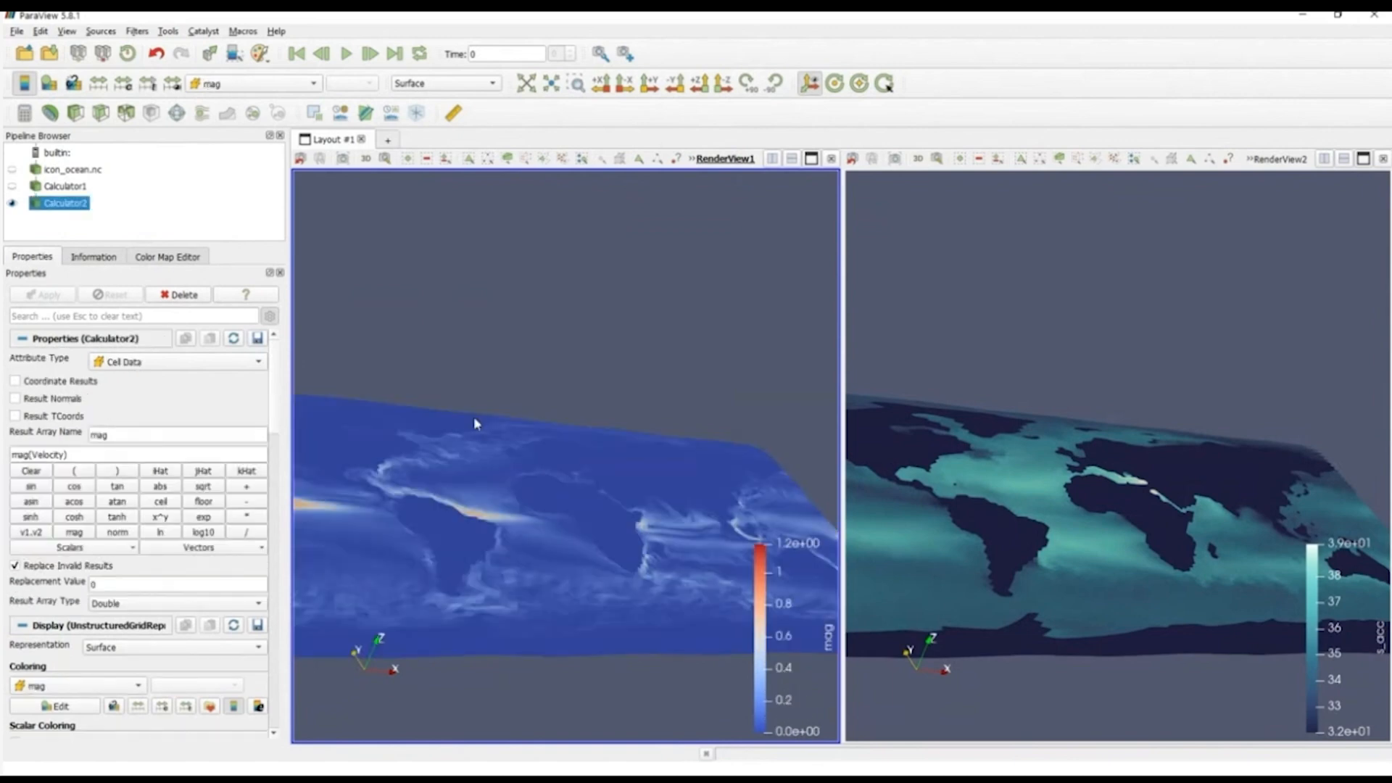
# Step: Add a Glyph filter to Calculator2 and set its glyph type to Cone
pyautogui.moveTo(480, 422); pyautogui.dragTo(465, 470)
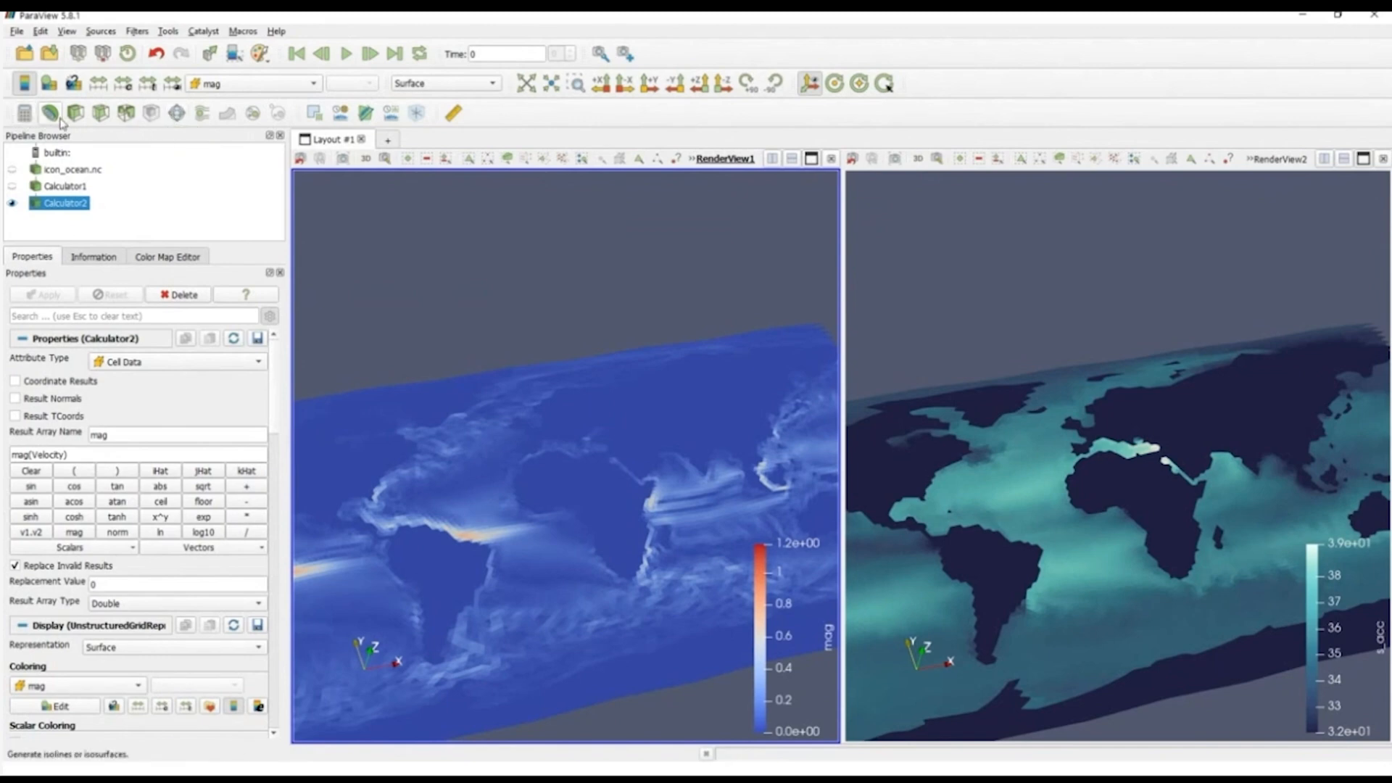
pyautogui.click(176, 113)
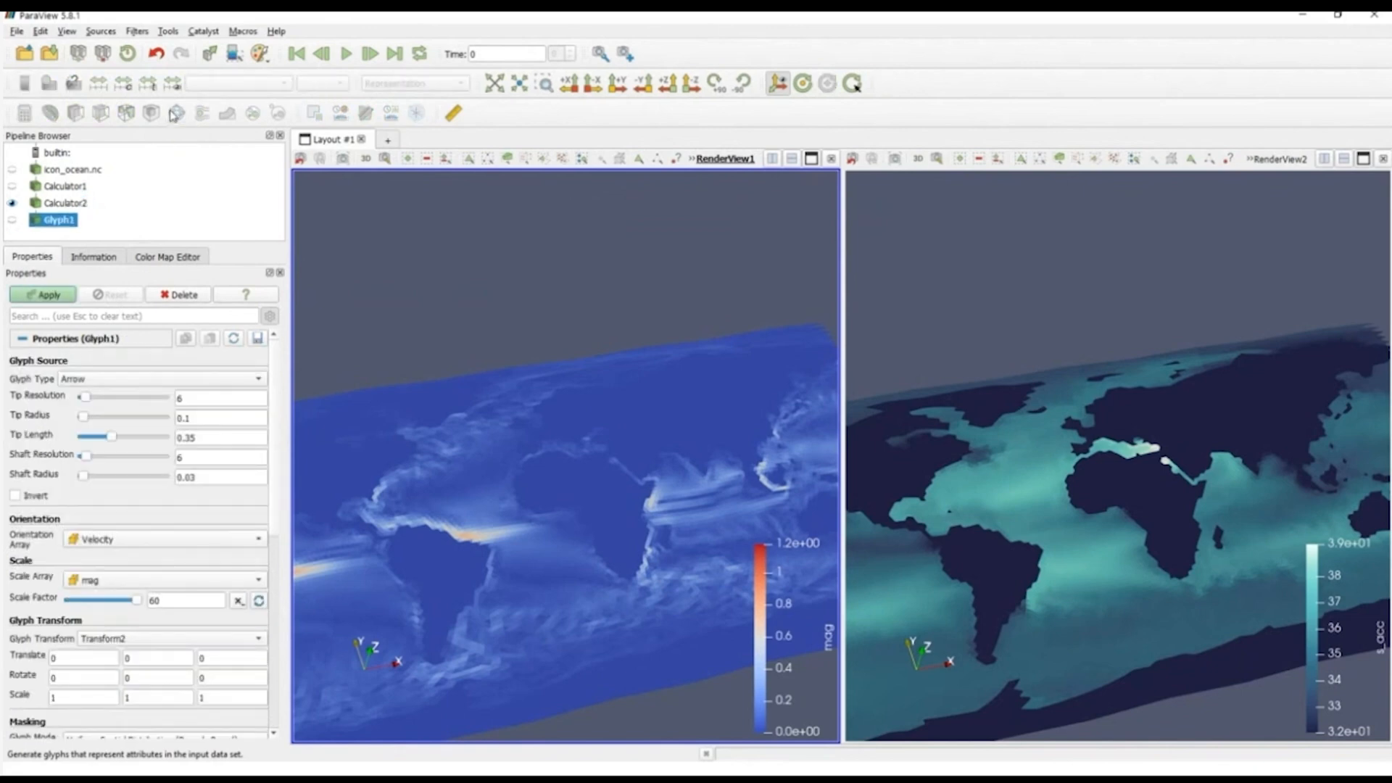
pyautogui.click(164, 379)
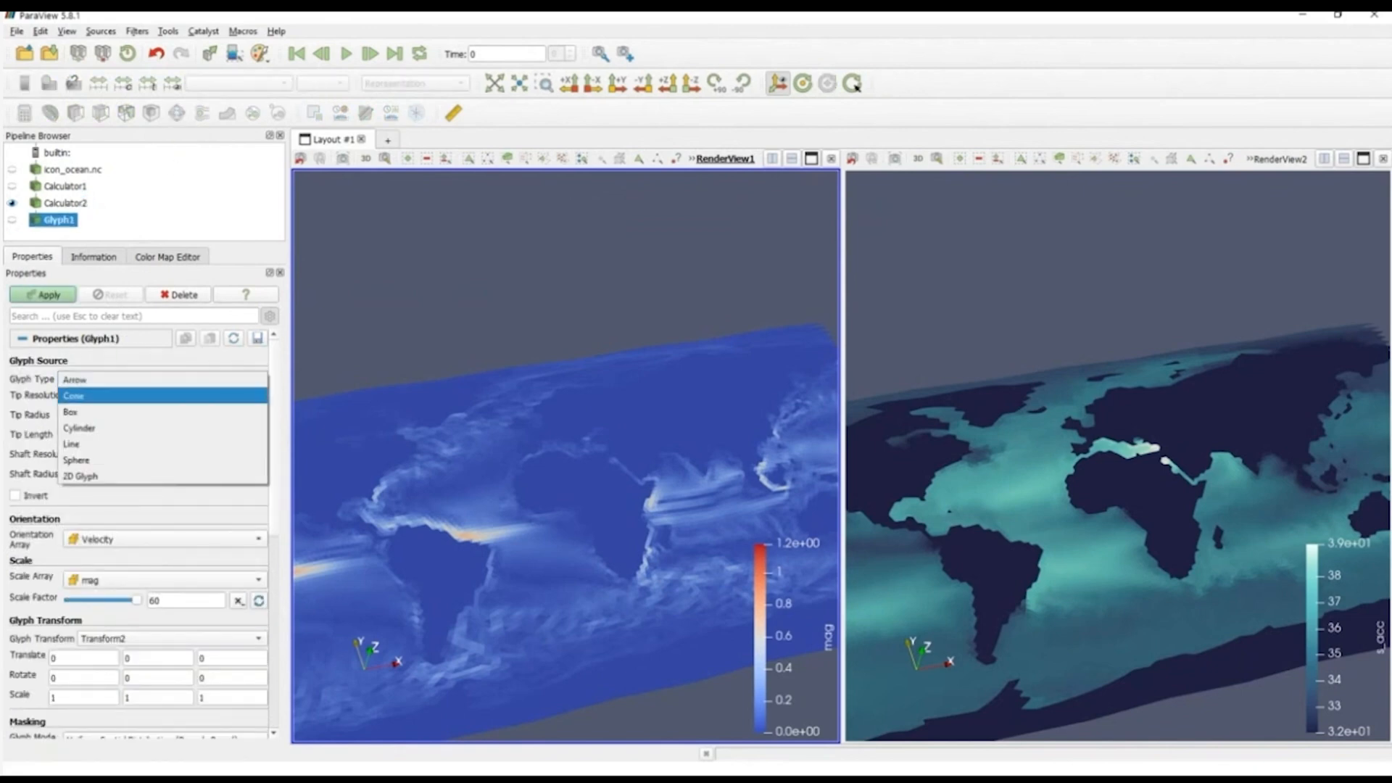
pyautogui.click(163, 396)
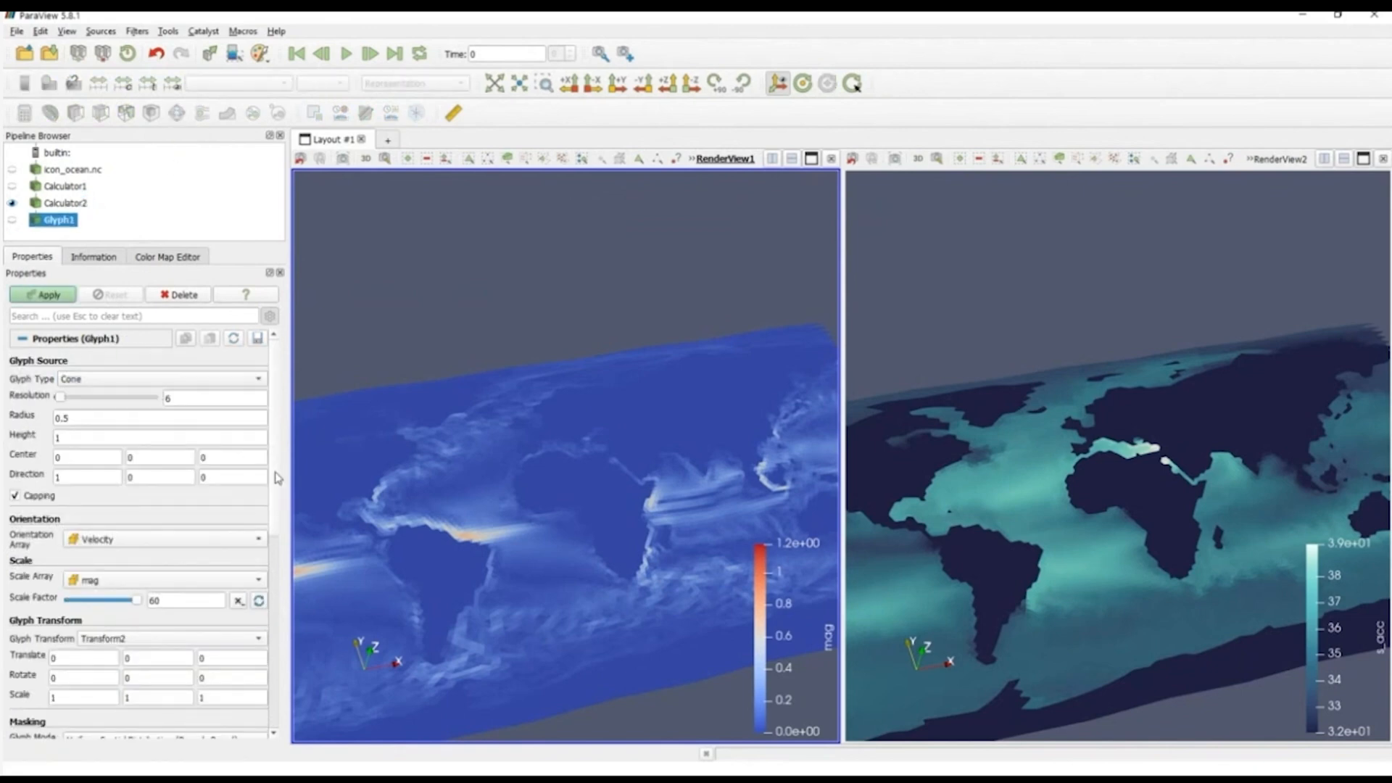
# Step: Reduce the glyph scale factor to 8.4, keep mag as the scale array, and apply the Glyph filter
pyautogui.scroll(-1, 277, 478)
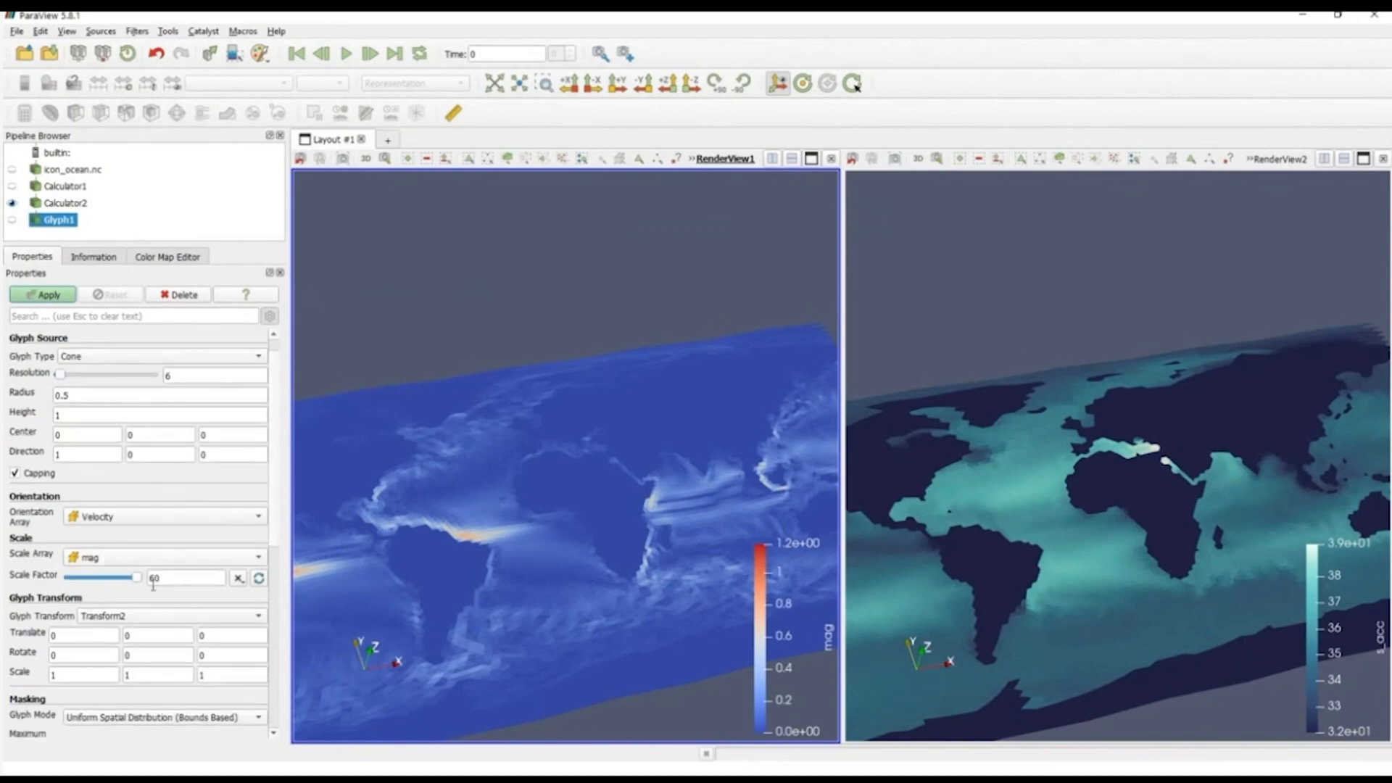
pyautogui.moveTo(137, 585); pyautogui.dragTo(76, 596)
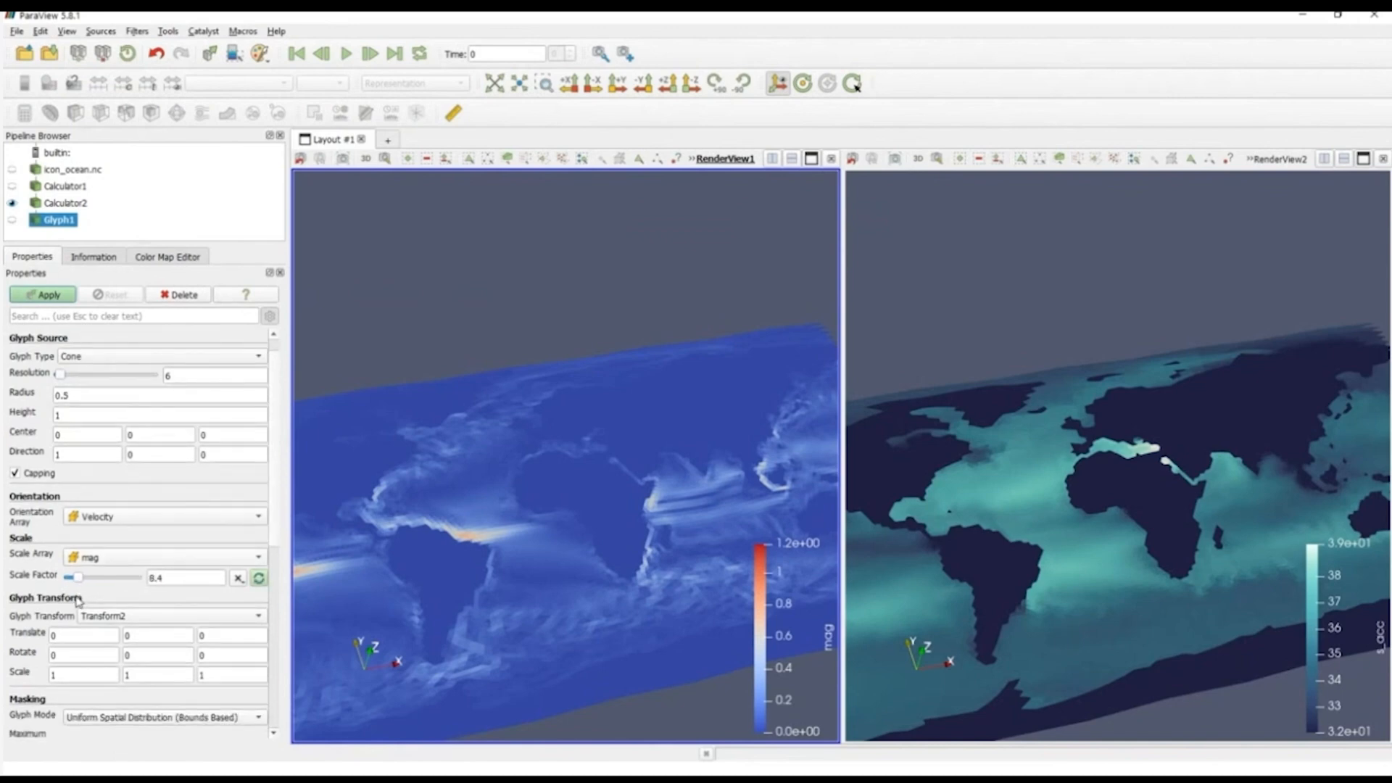
pyautogui.click(90, 561)
pyautogui.click(109, 558)
pyautogui.click(48, 298)
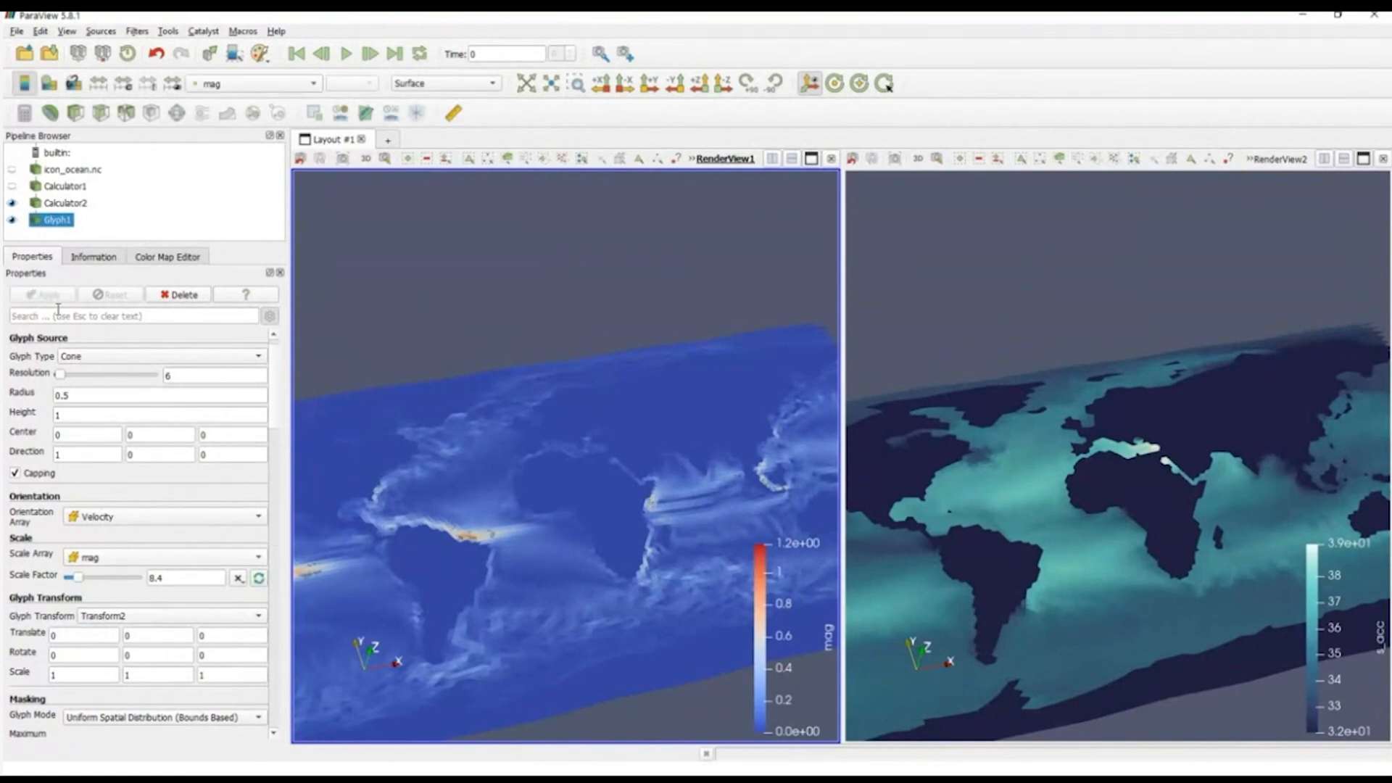
# Step: Increase the glyph scale factor to 18.6, apply it, and hide Calculator2 to inspect the cones alone
pyautogui.moveTo(77, 578); pyautogui.dragTo(89, 578)
pyautogui.click(45, 296)
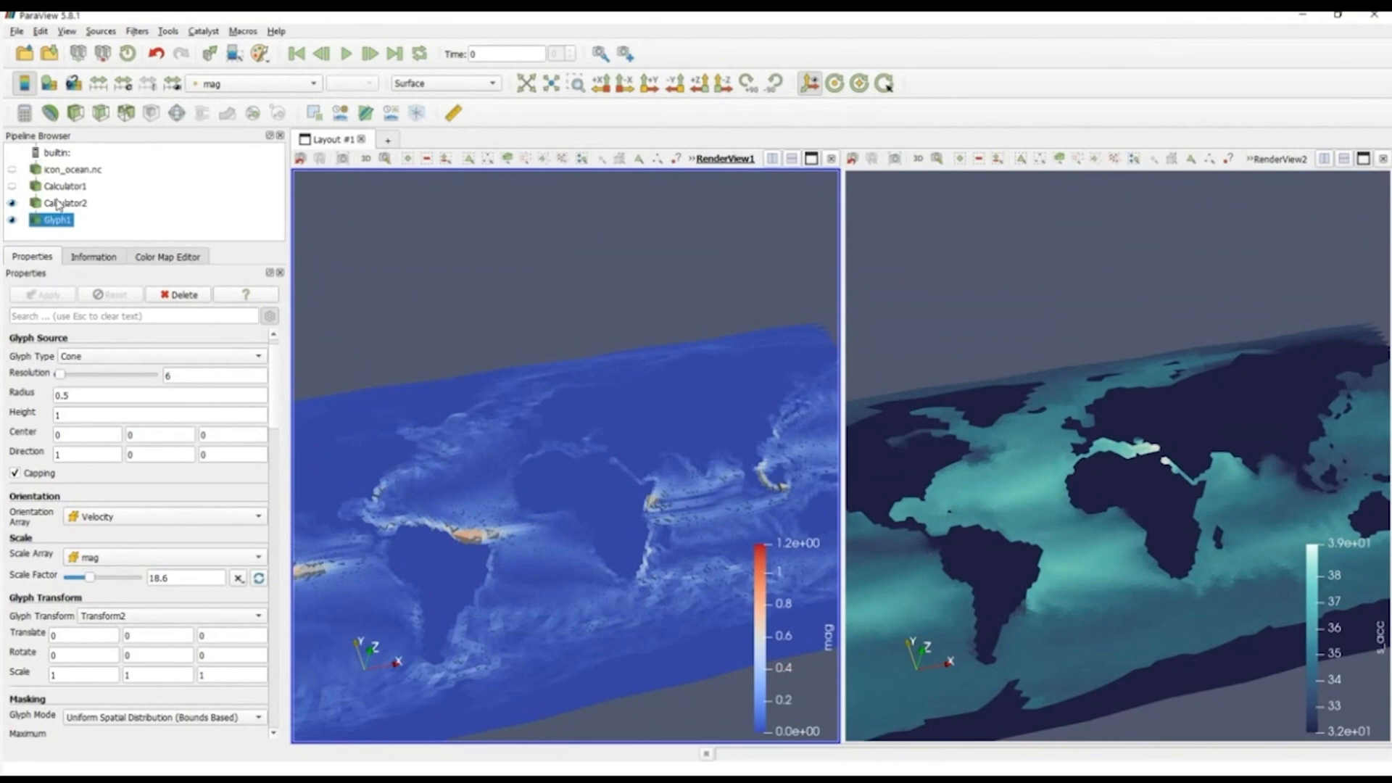
pyautogui.click(12, 203)
pyautogui.moveTo(564, 436); pyautogui.dragTo(541, 582)
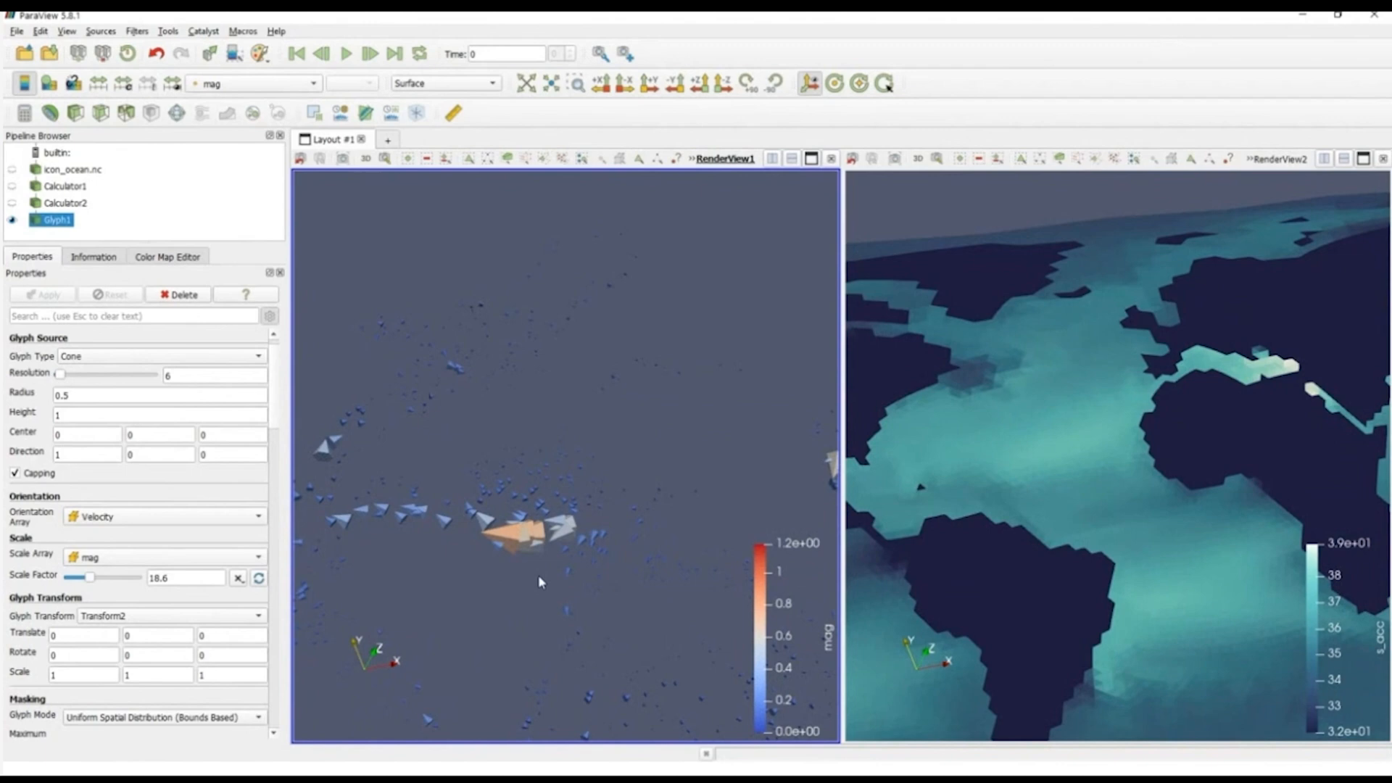
# Step: Show Calculator2 again beneath the glyphs and color it by s_acc
pyautogui.click(12, 203)
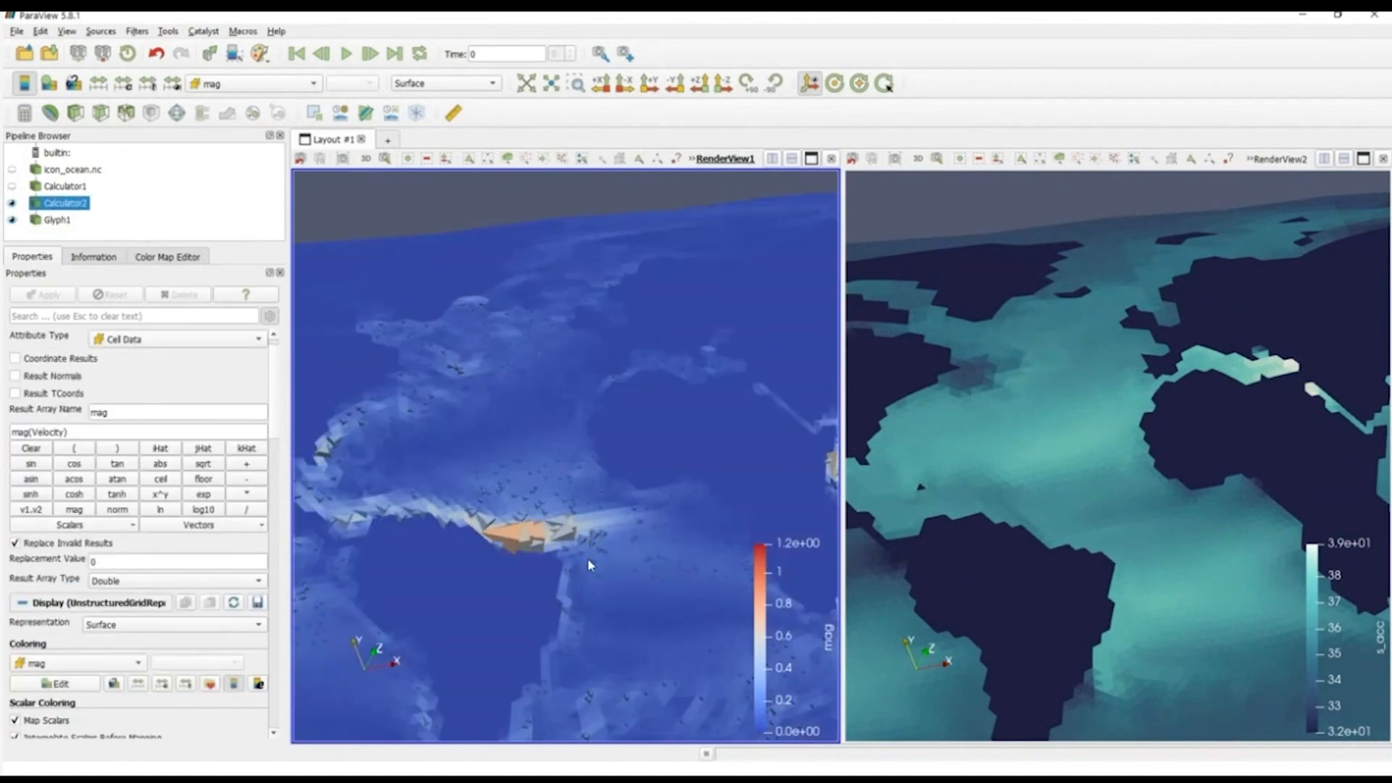
pyautogui.moveTo(588, 562)
pyautogui.mouseDown()
pyautogui.moveTo(590, 577)
pyautogui.moveTo(574, 571)
pyautogui.mouseUp()
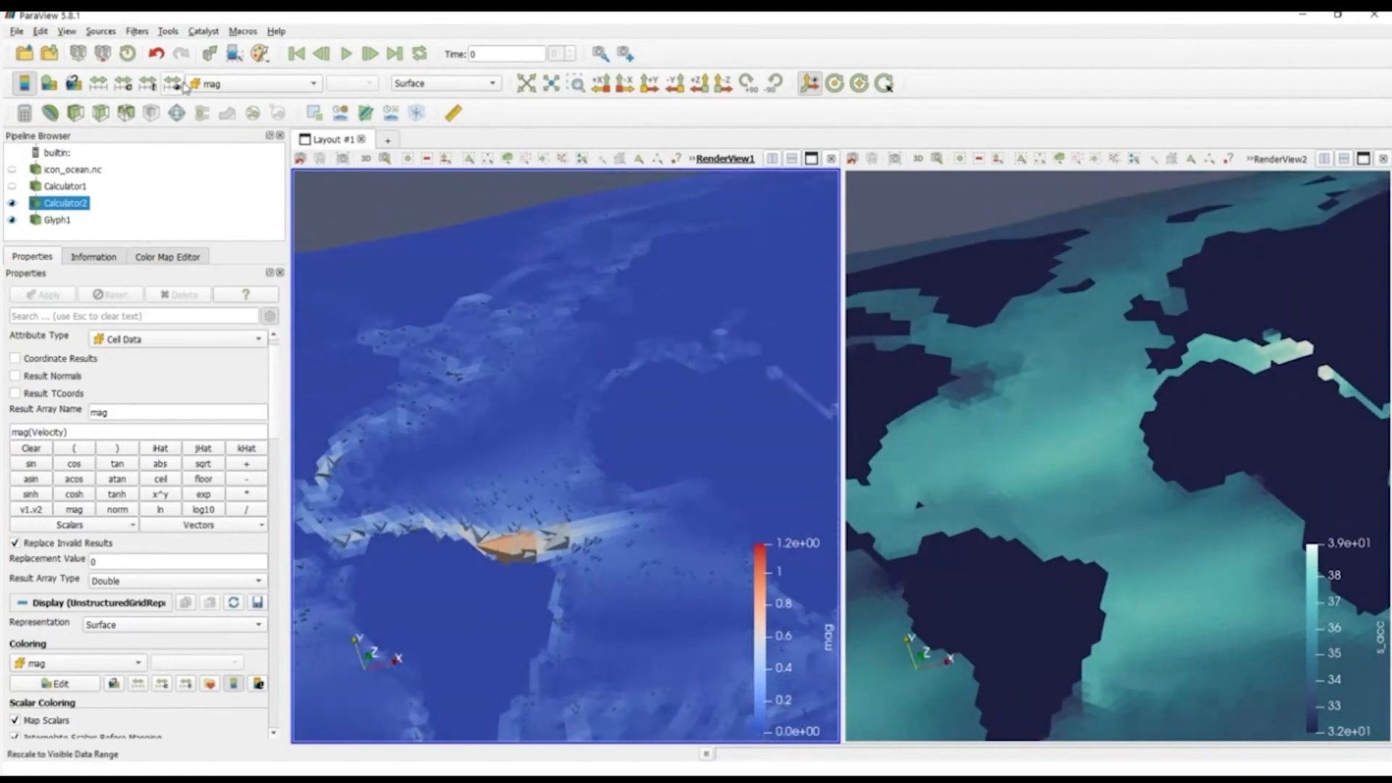
pyautogui.click(258, 84)
pyautogui.press('Down')
pyautogui.press('Down')
pyautogui.press('Down')
pyautogui.press('Down')
pyautogui.press('Down')
pyautogui.press('Down')
pyautogui.press('Down')
pyautogui.press('Down')
pyautogui.press('Down')
pyautogui.press('Down')
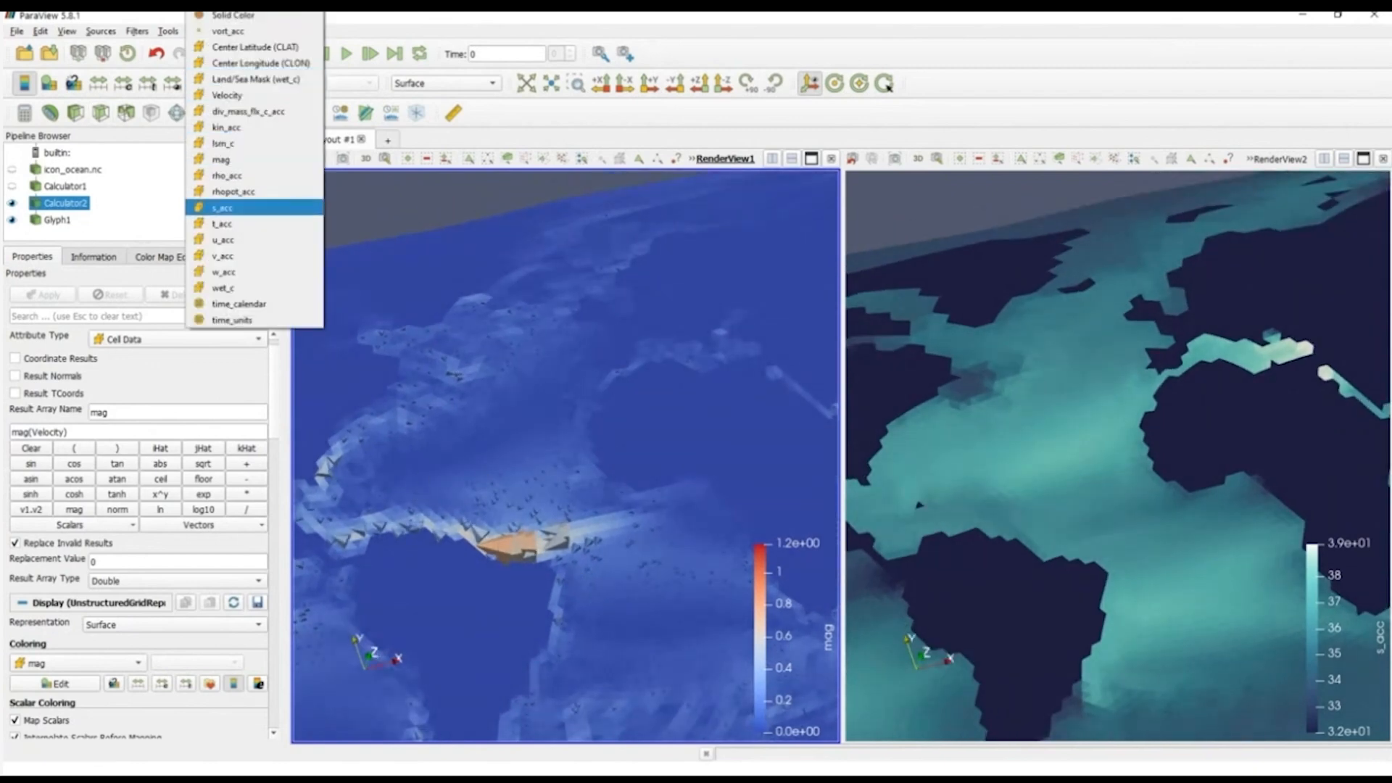
pyautogui.press('Up')
pyautogui.press('Up')
pyautogui.click(247, 211)
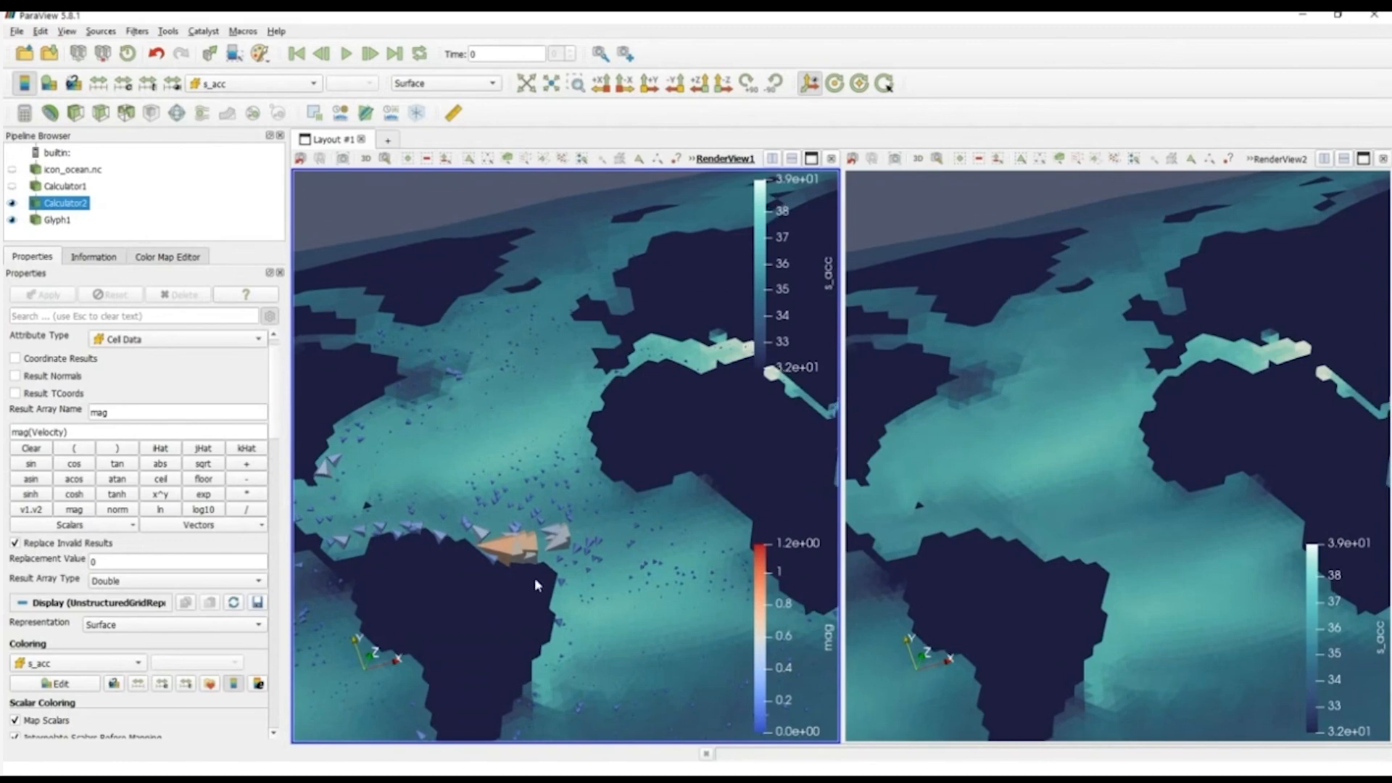
pyautogui.moveTo(534, 578); pyautogui.dragTo(516, 492)
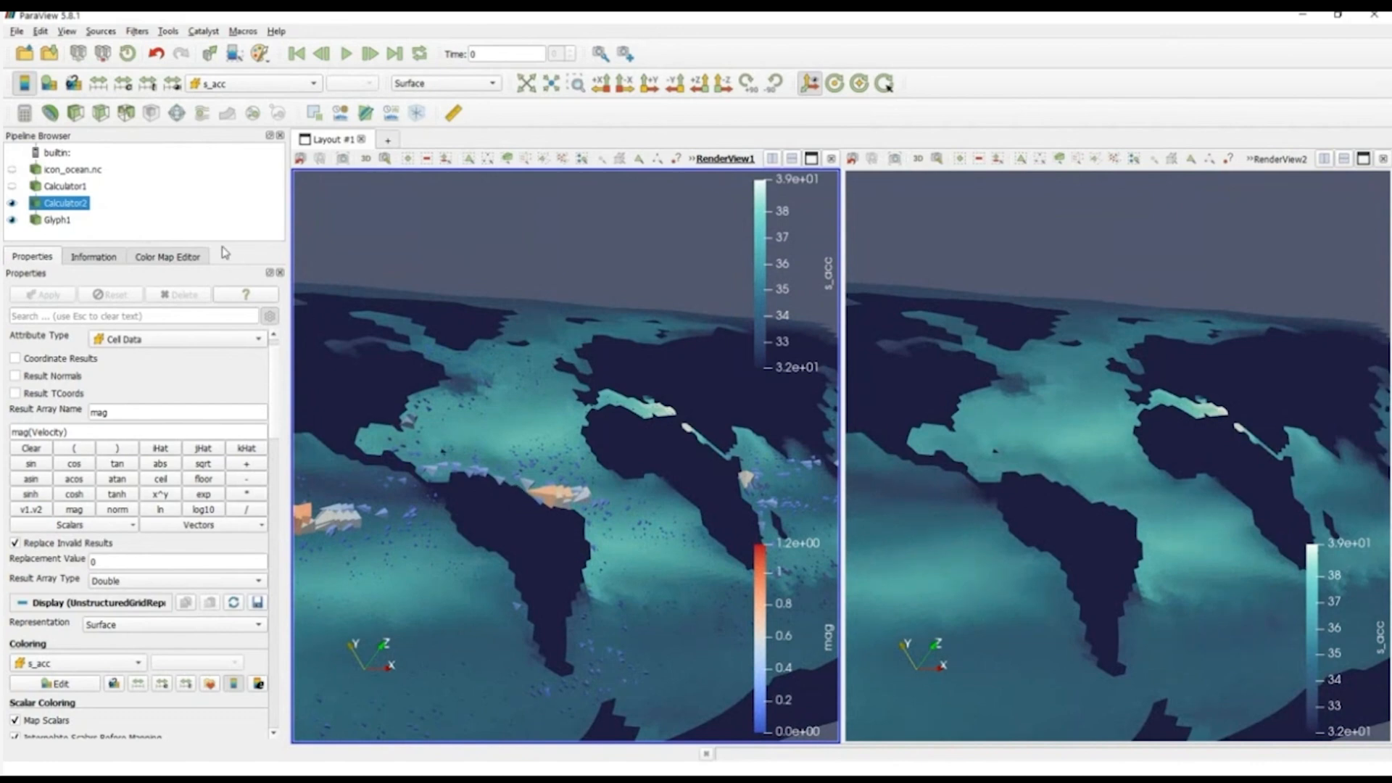
pyautogui.moveTo(222, 246); pyautogui.dragTo(223, 308)
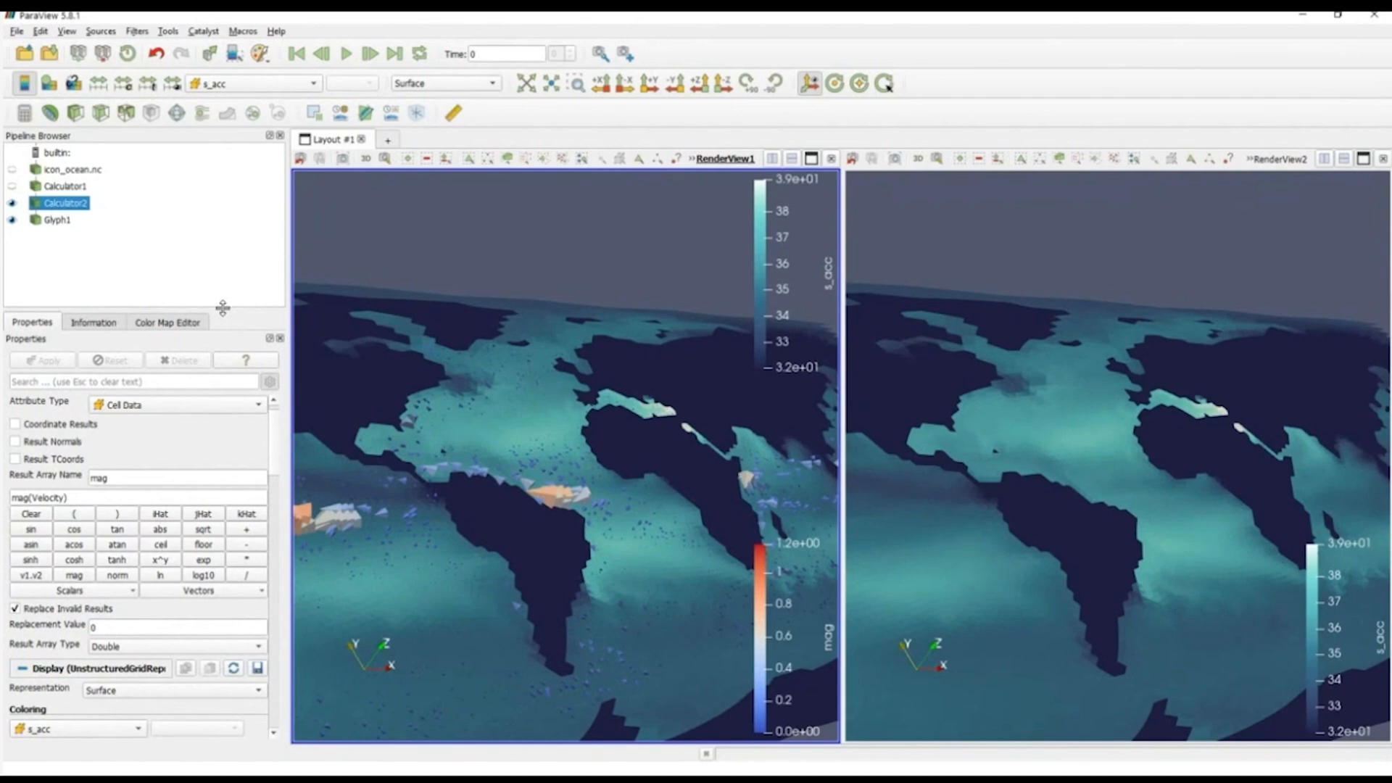
# Step: Try to save the session state as temp in the ParaView program folder
pyautogui.click(16, 32)
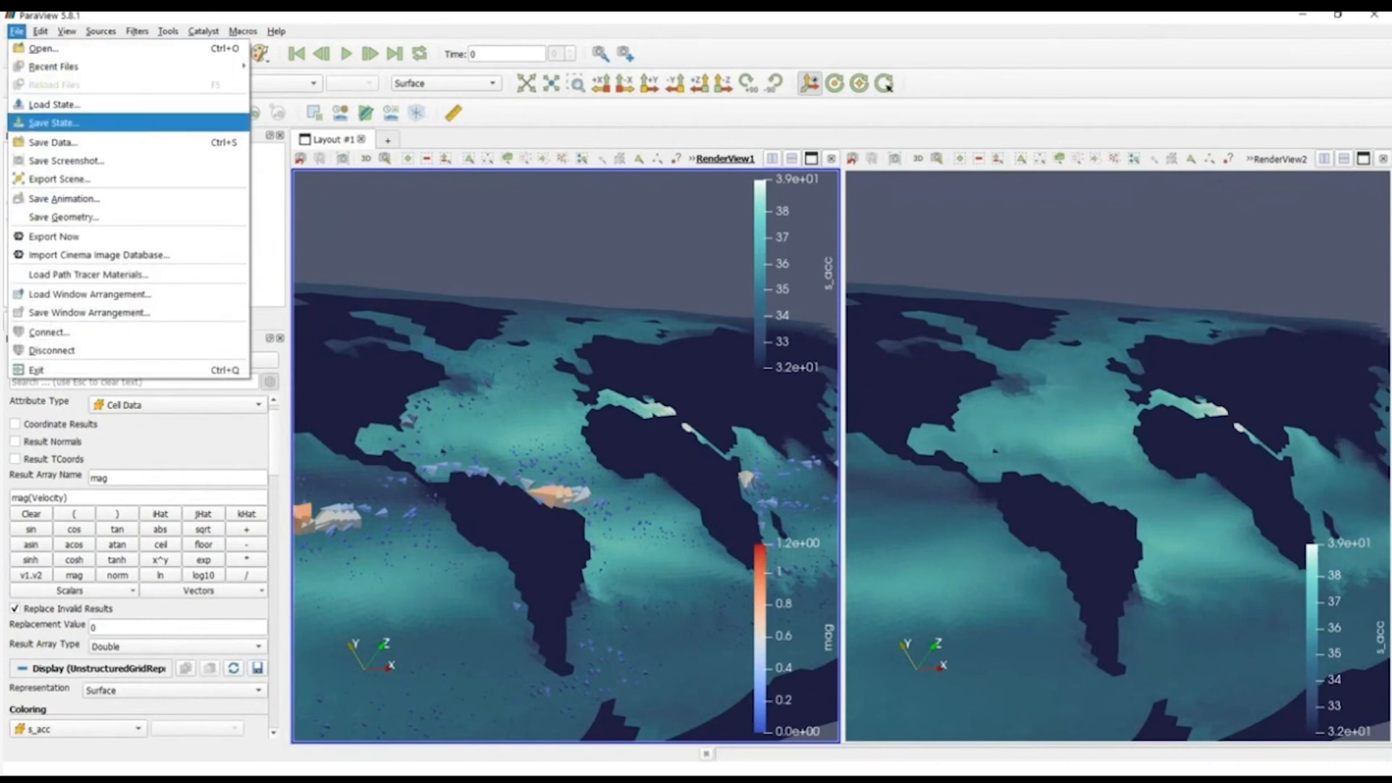
pyautogui.click(55, 122)
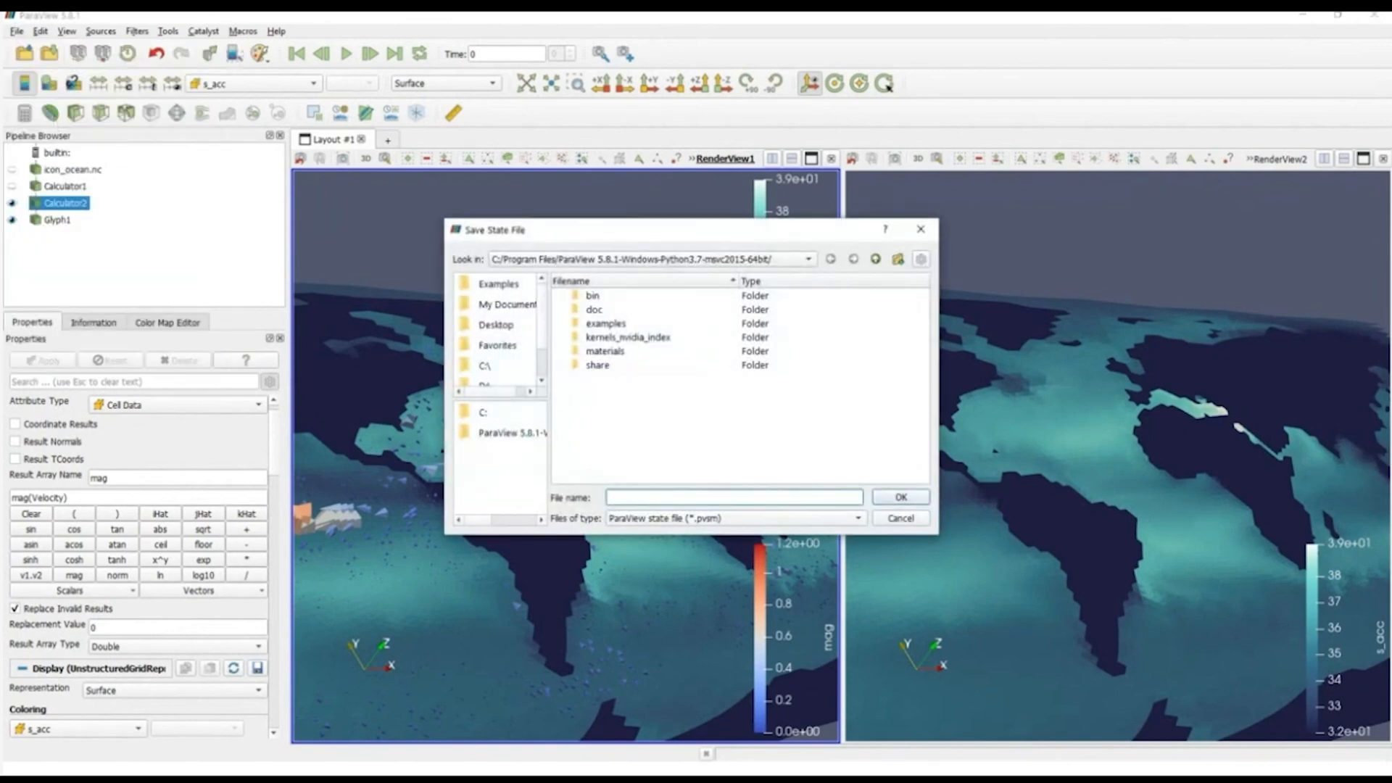
pyautogui.write('temp')
pyautogui.click(899, 498)
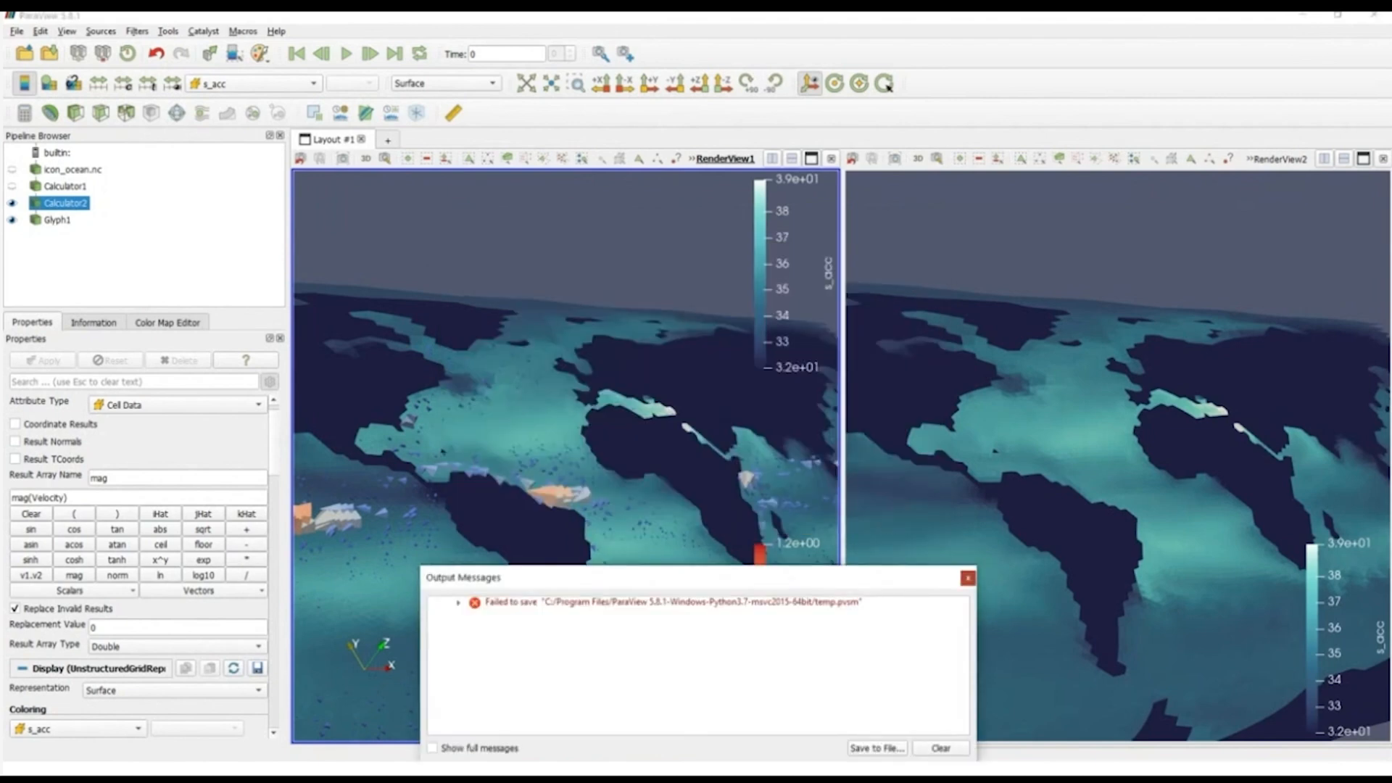
pyautogui.click(967, 578)
# Step: Save the session as a ParaView state file named temp in the Documents folder
pyautogui.click(16, 31)
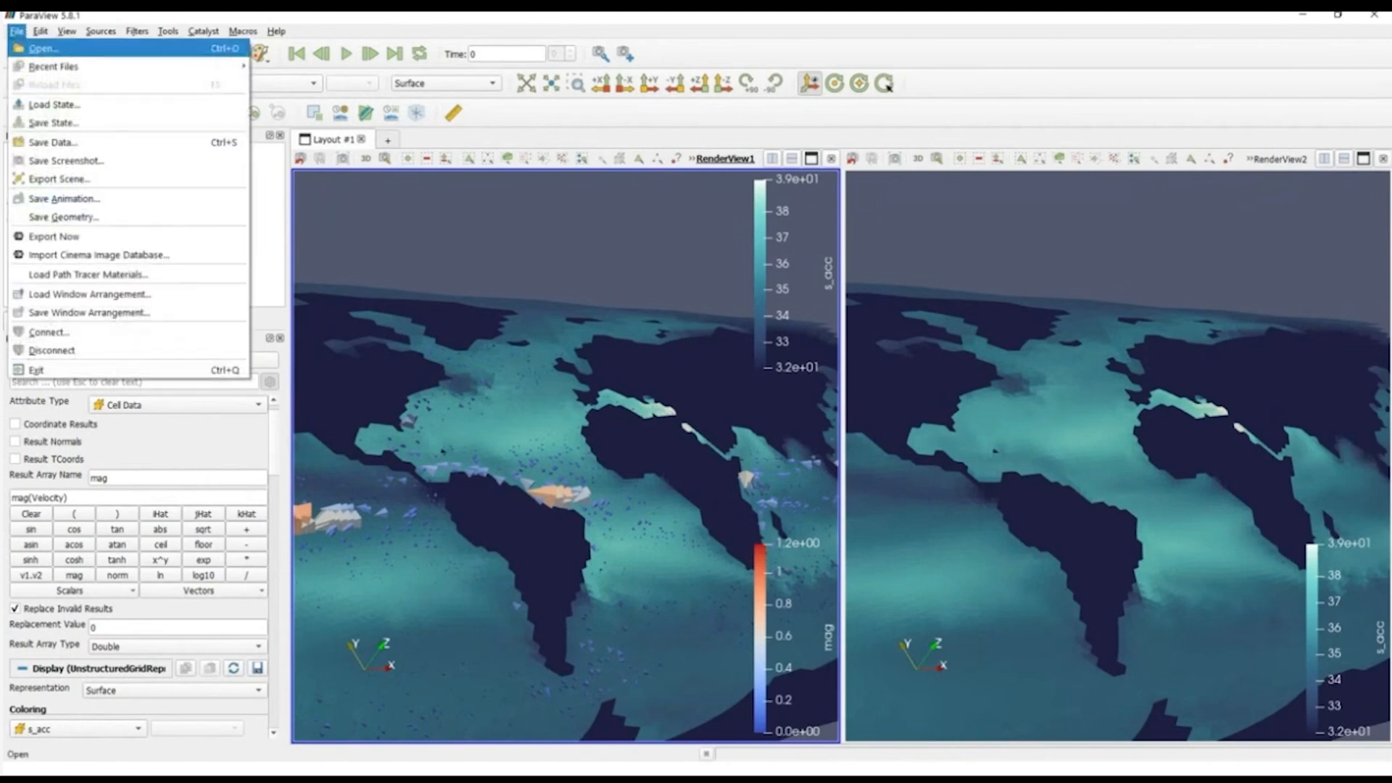
pyautogui.click(52, 122)
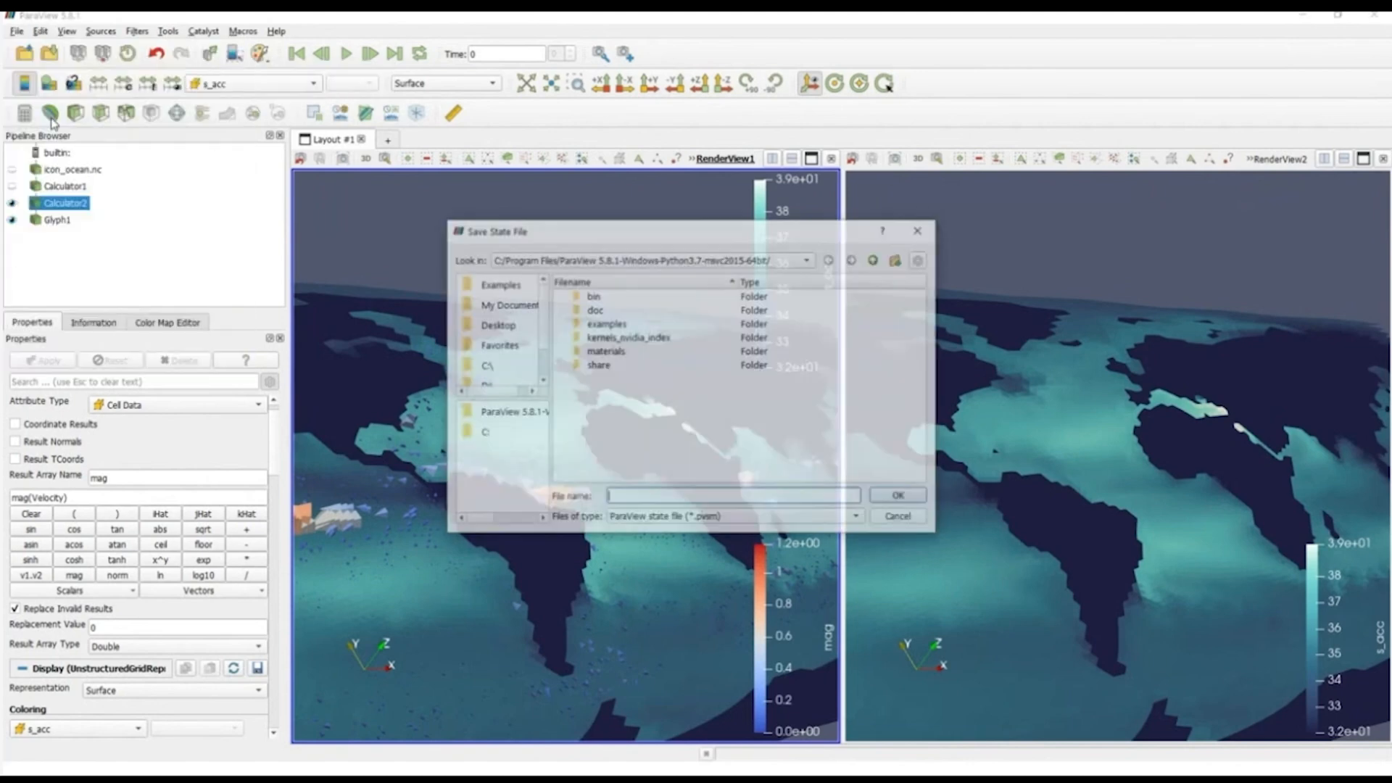
pyautogui.write('temp')
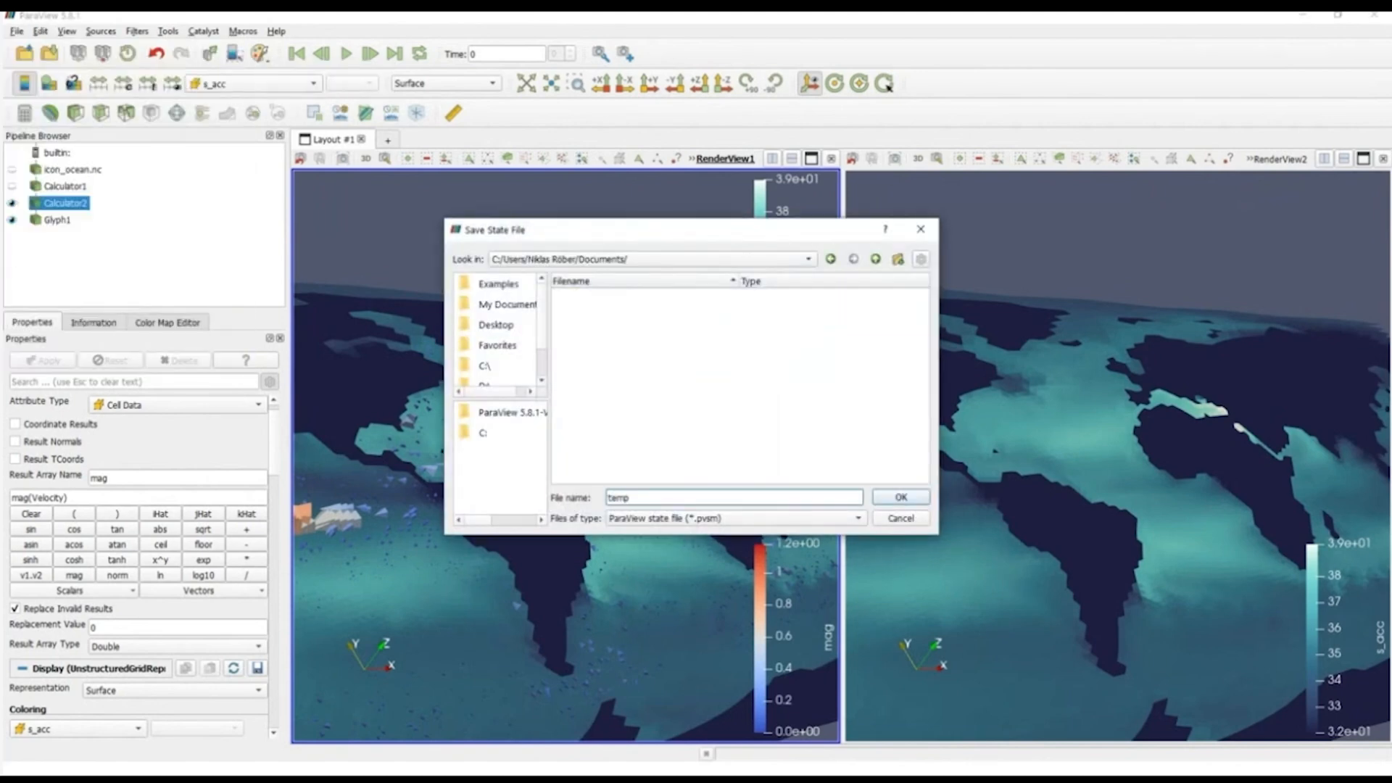
pyautogui.click(893, 501)
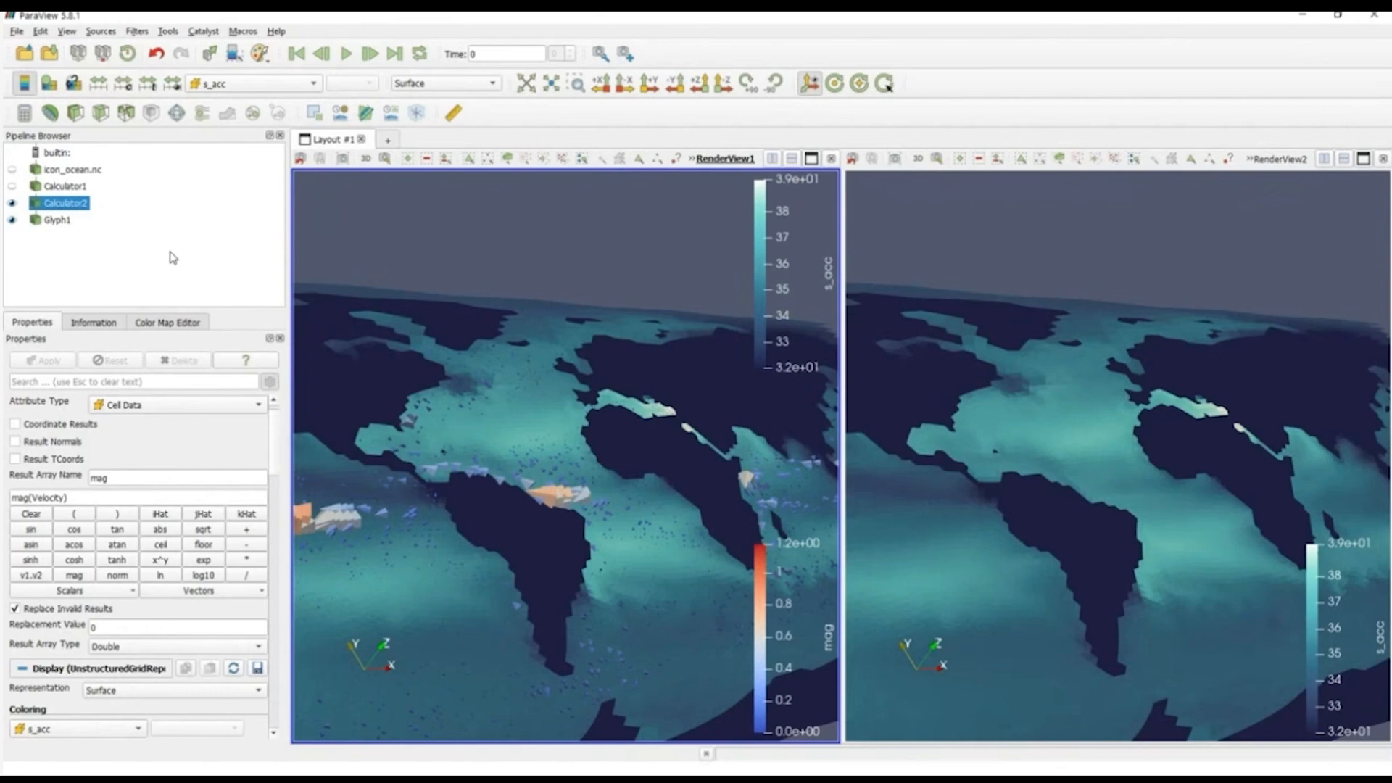
# Step: Reset the session, discarding the current ocean visualization and its pipeline
pyautogui.click(41, 31)
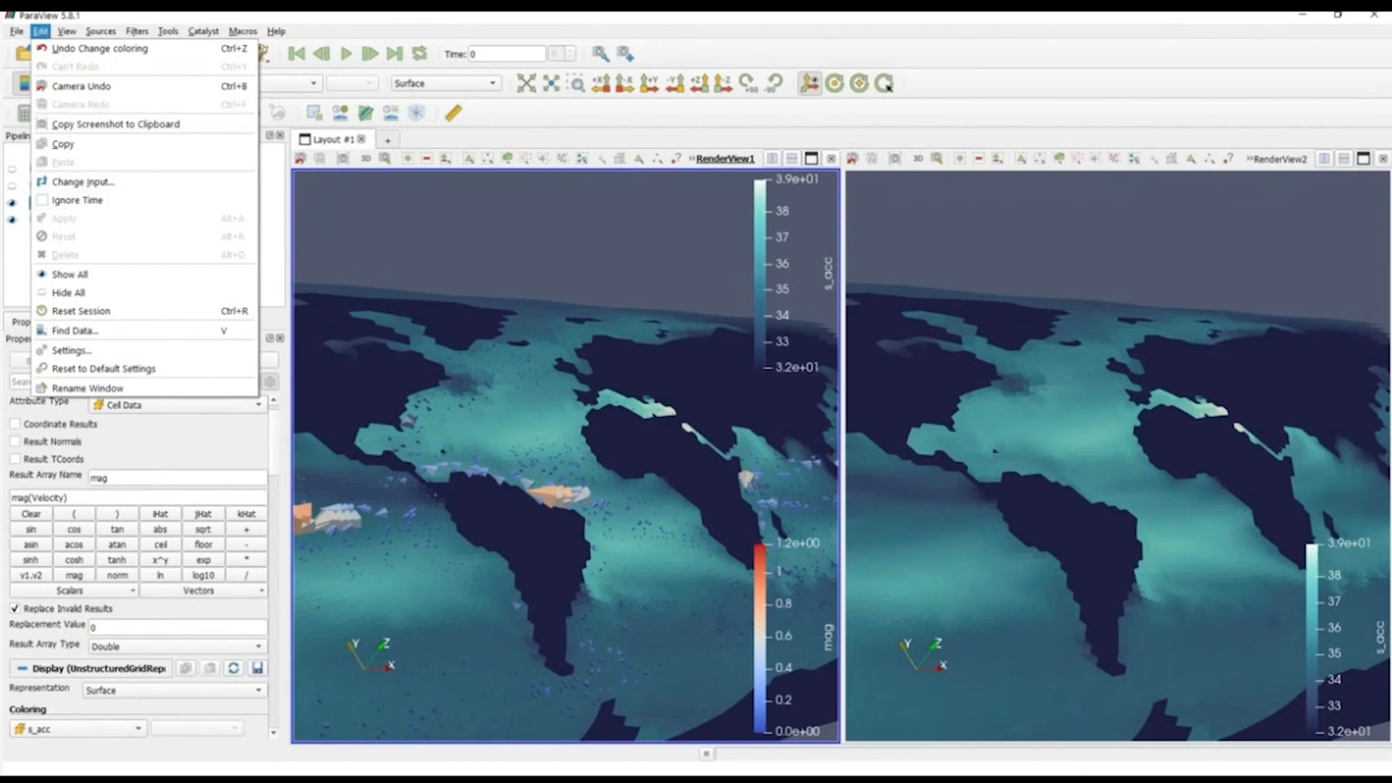
pyautogui.click(73, 311)
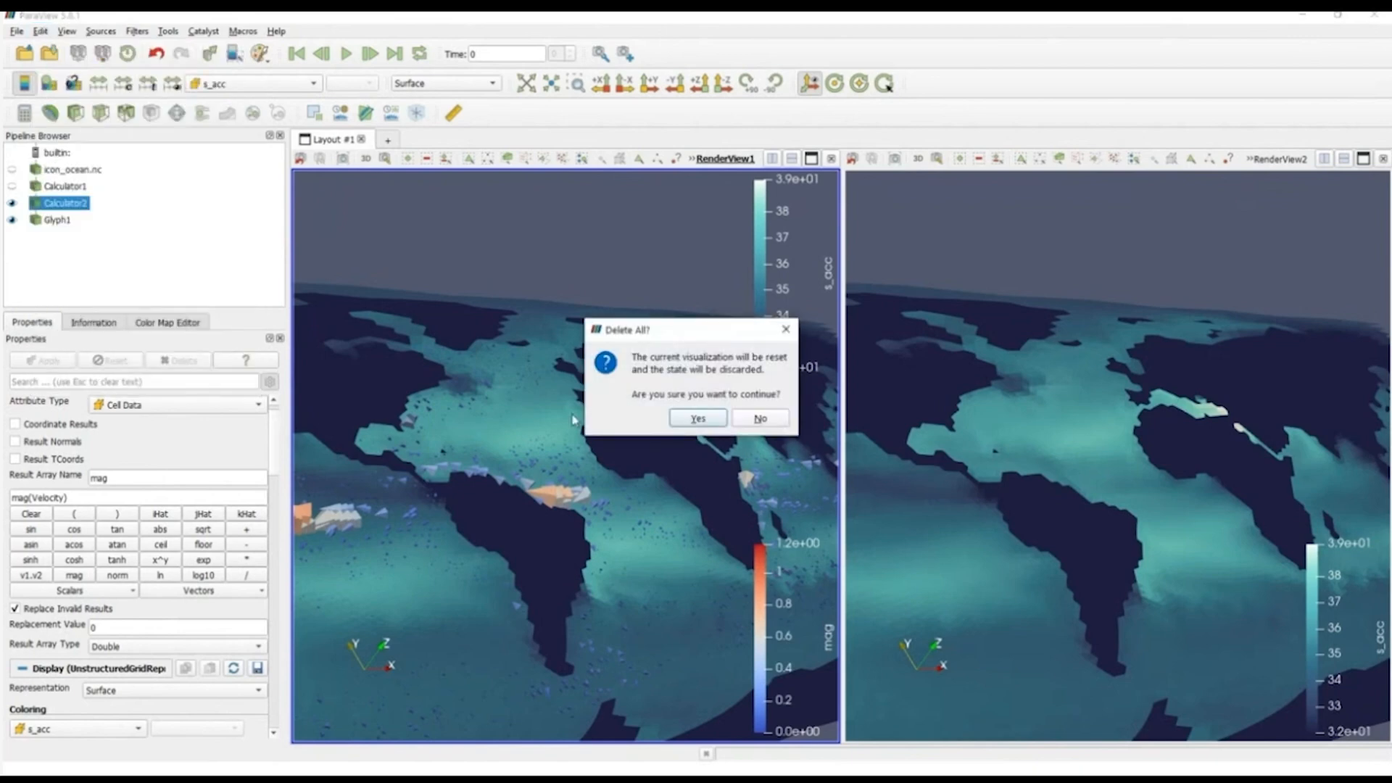
pyautogui.click(687, 421)
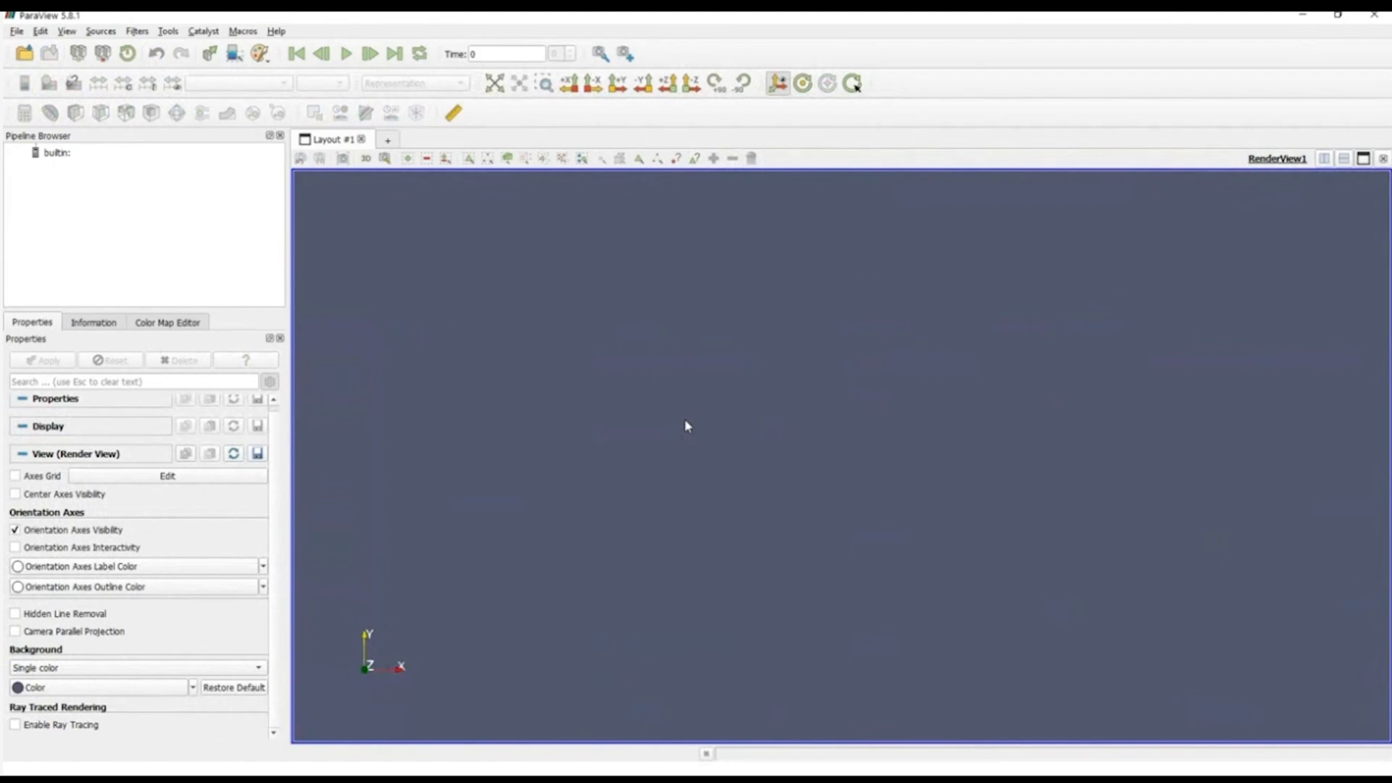
pyautogui.click(17, 31)
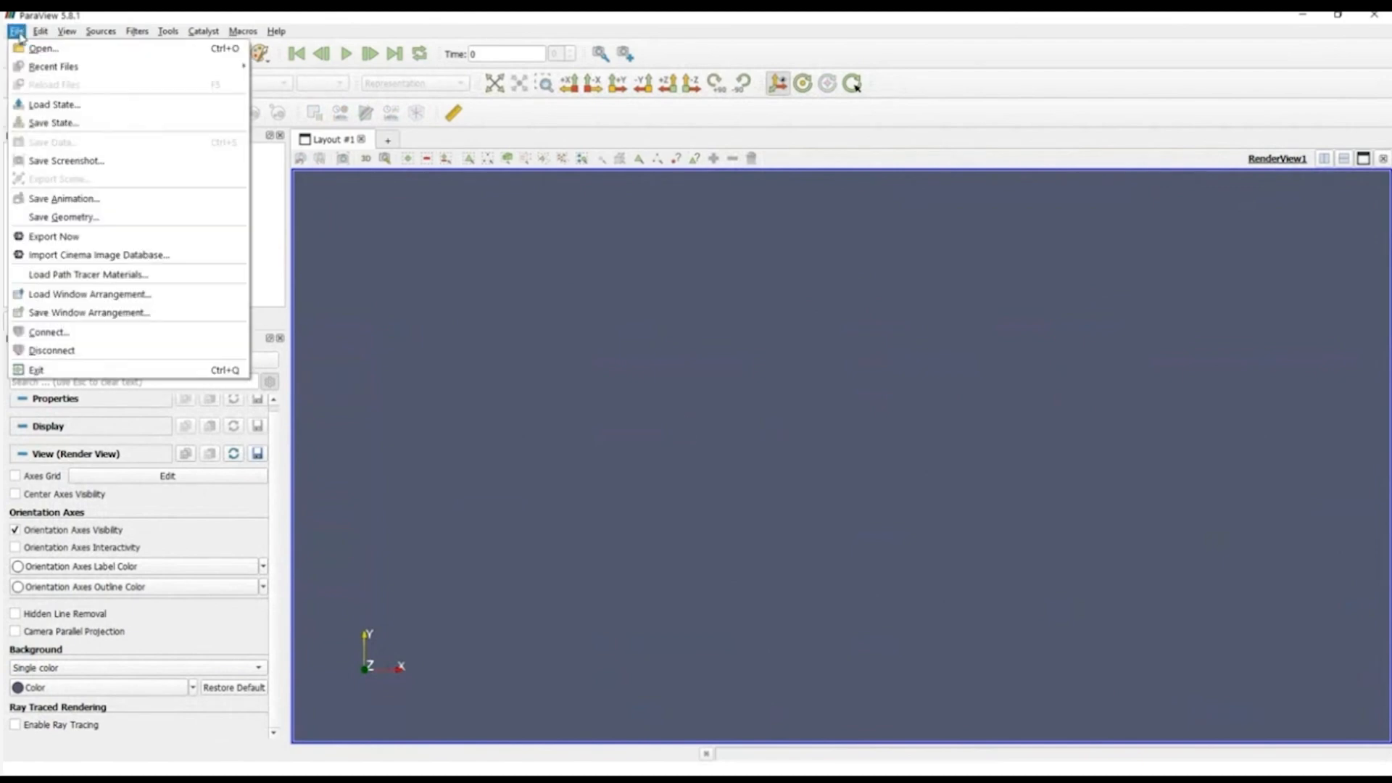
pyautogui.click(54, 105)
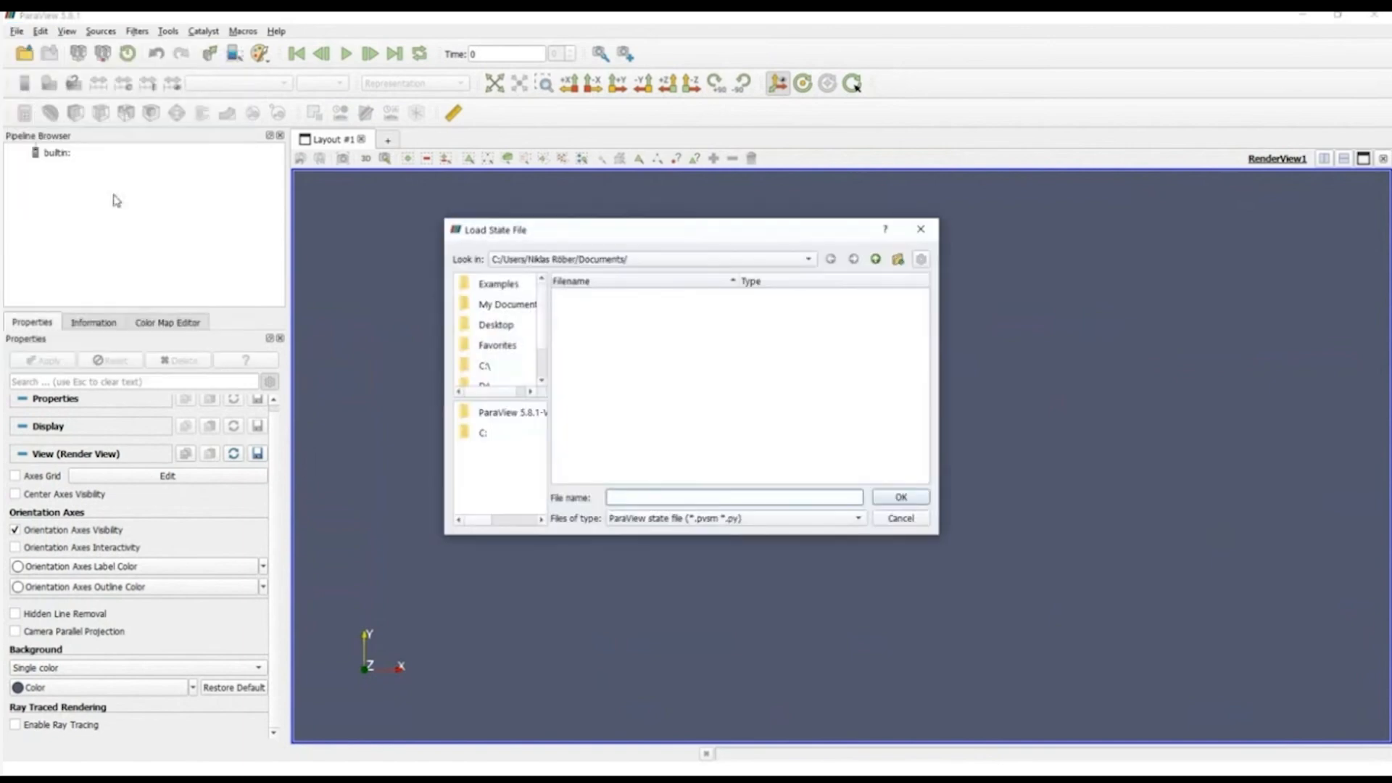
pyautogui.click(899, 519)
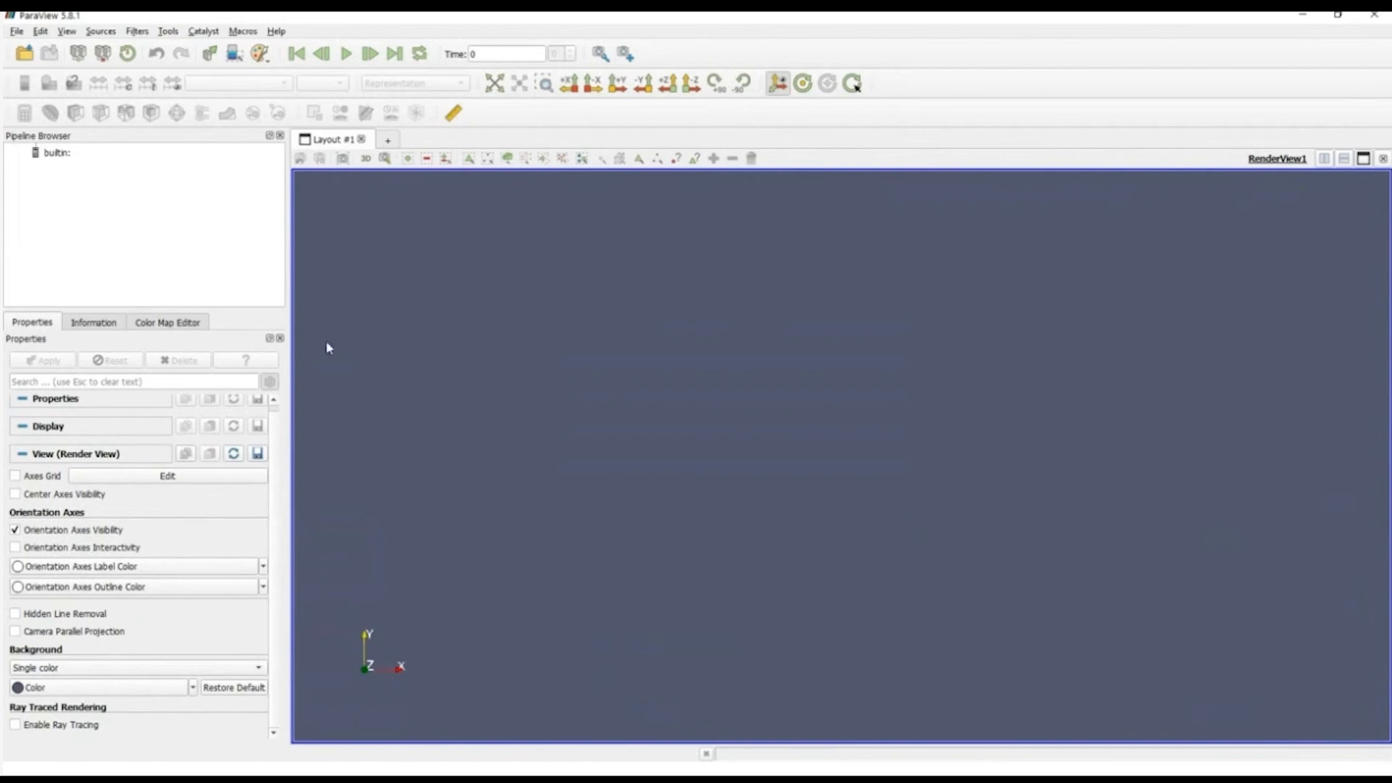
# Step: Open icon_atmo.nc from the C:/ folder with the CDIReader
pyautogui.click(17, 33)
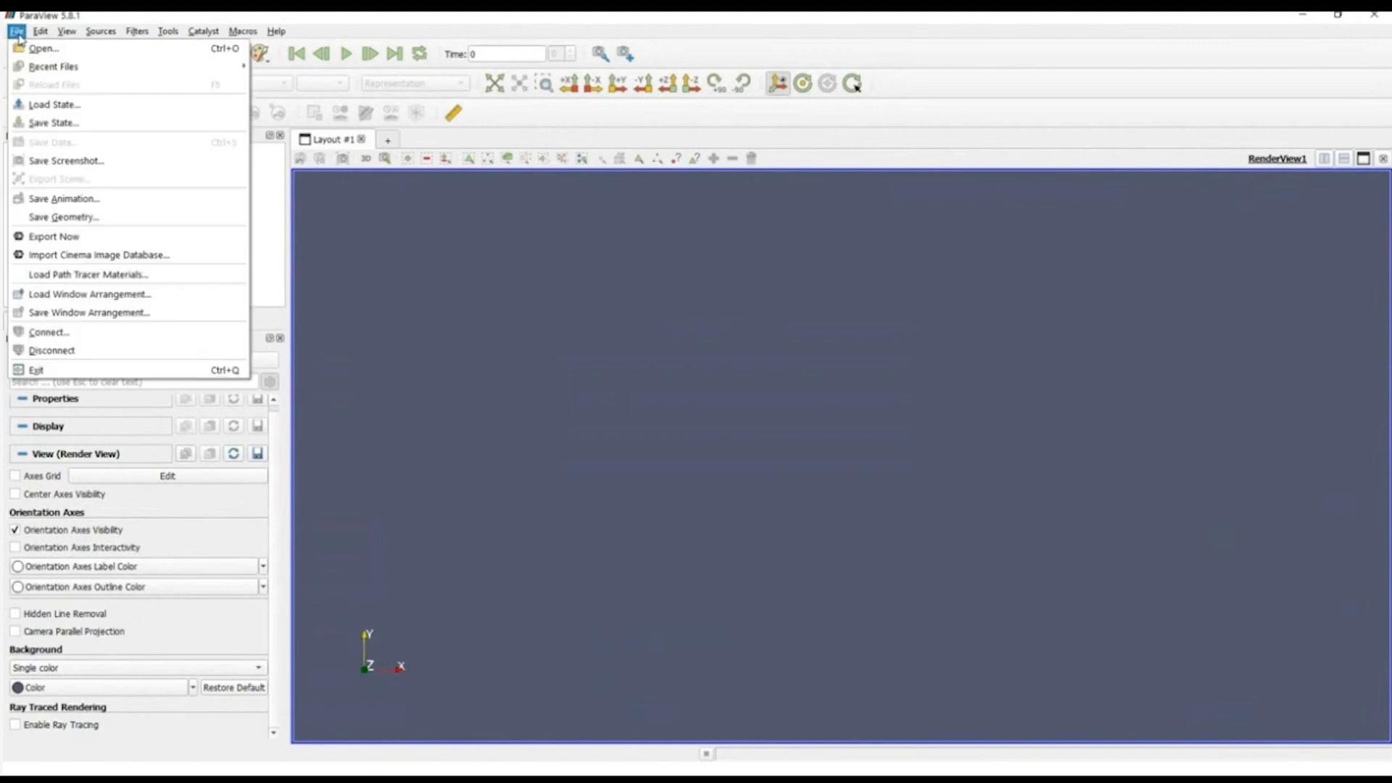
pyautogui.click(43, 49)
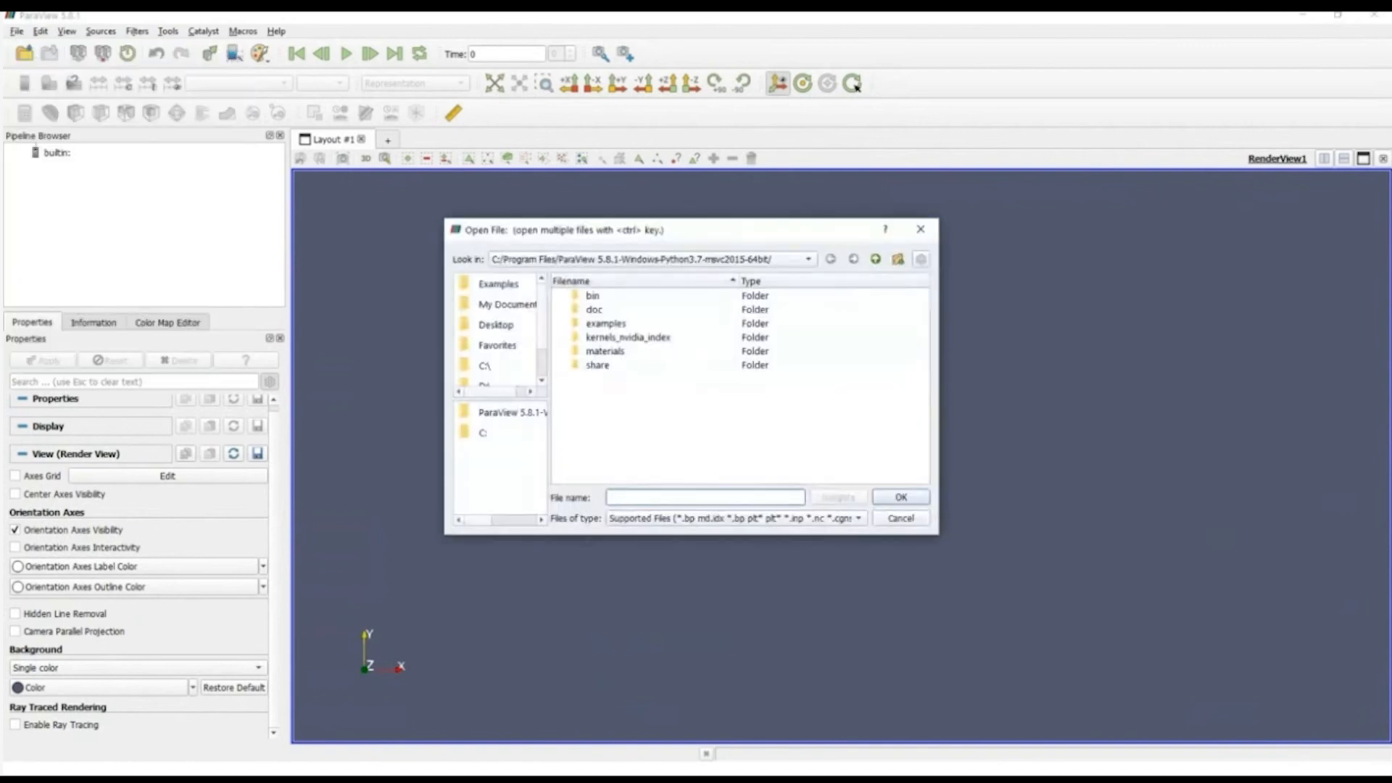
pyautogui.click(485, 366)
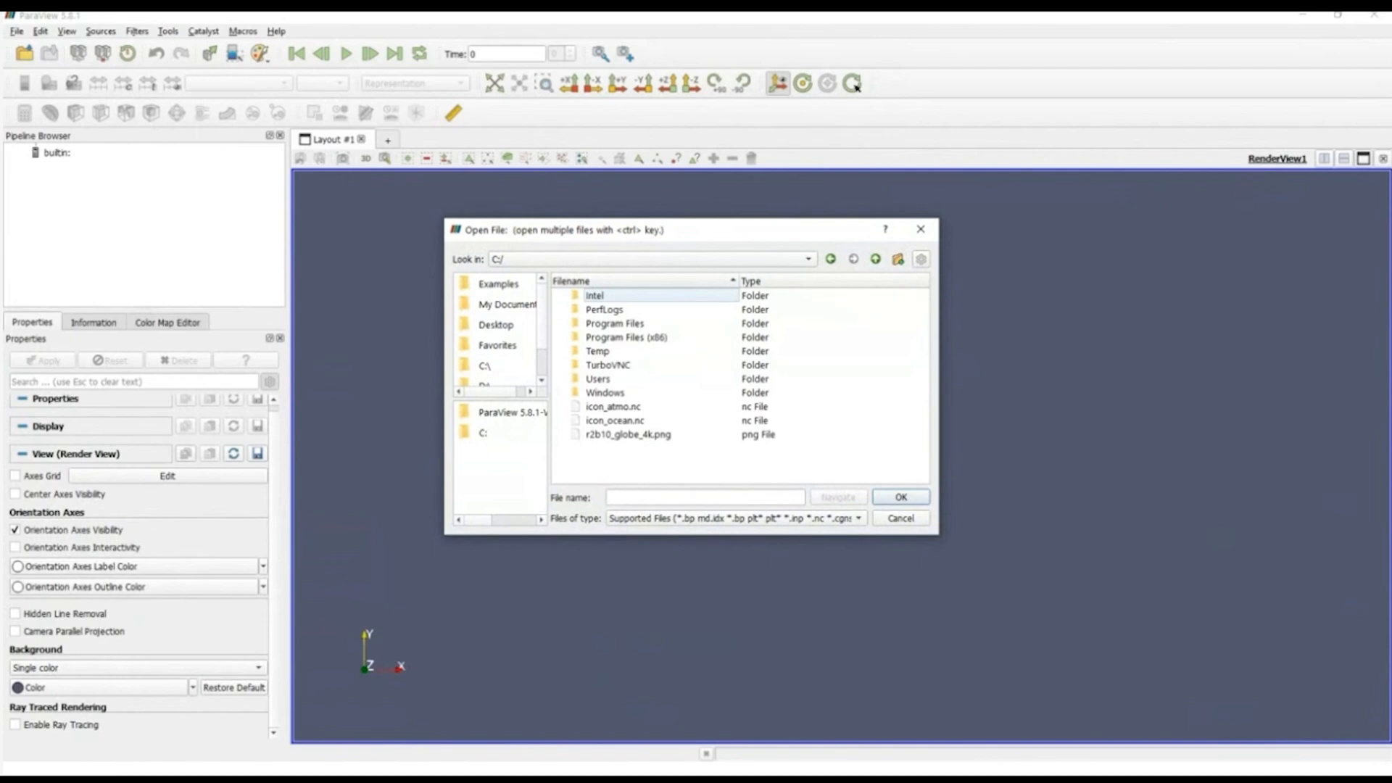
pyautogui.click(613, 406)
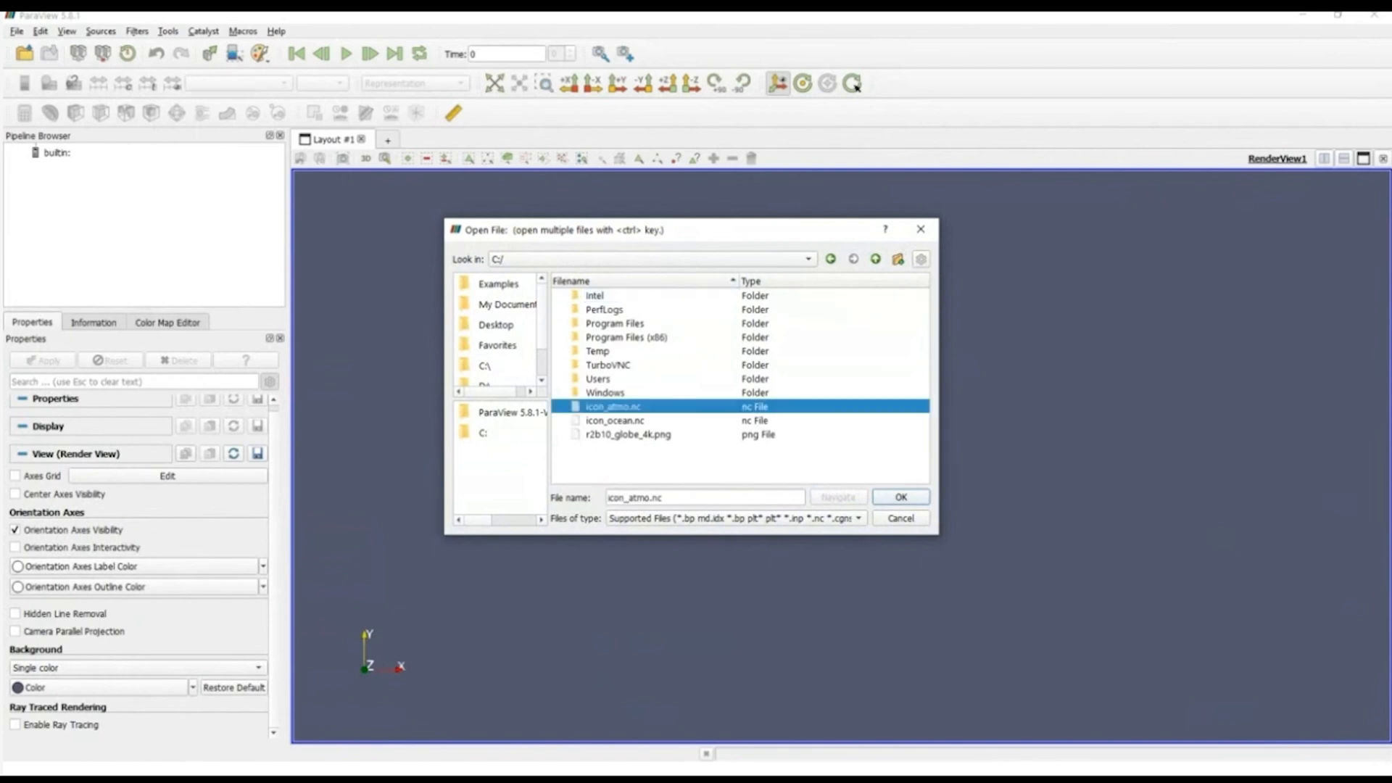
pyautogui.click(901, 497)
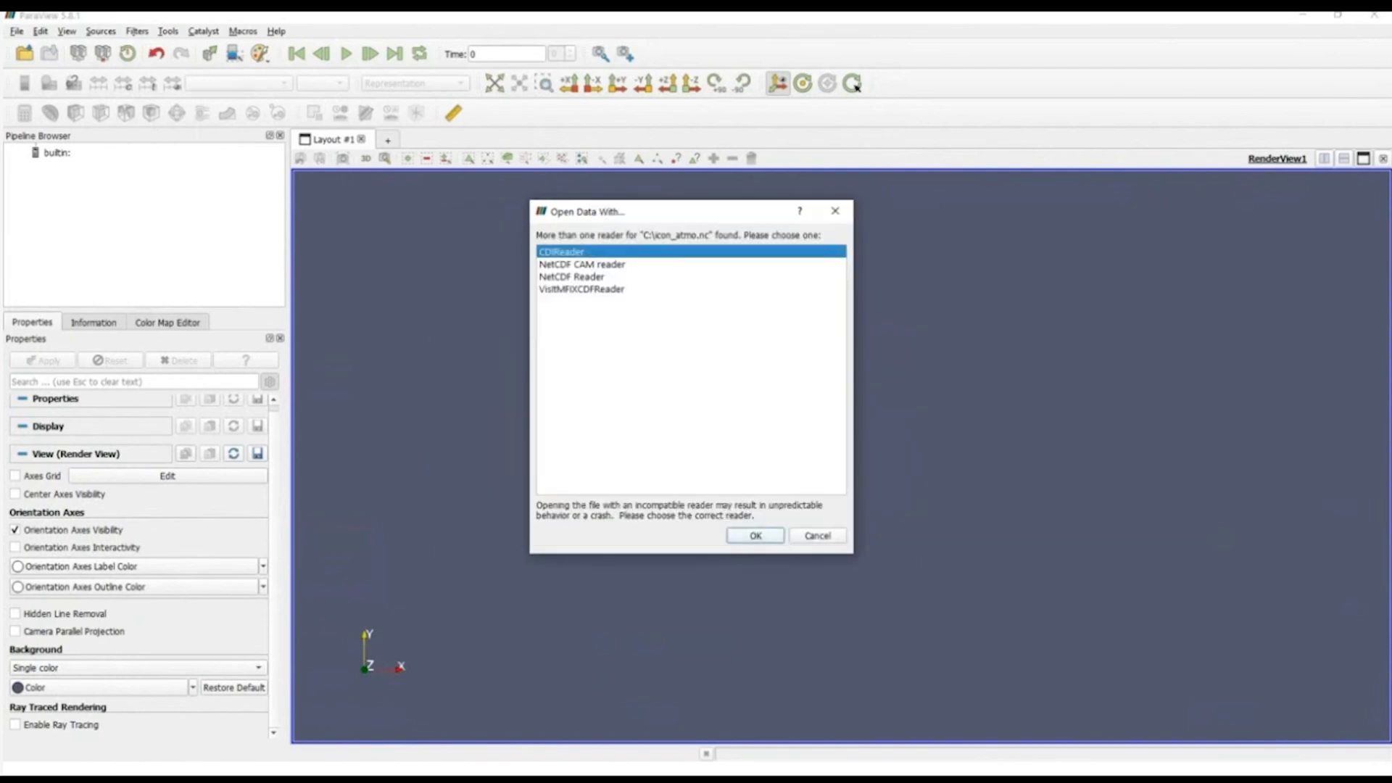
pyautogui.click(758, 537)
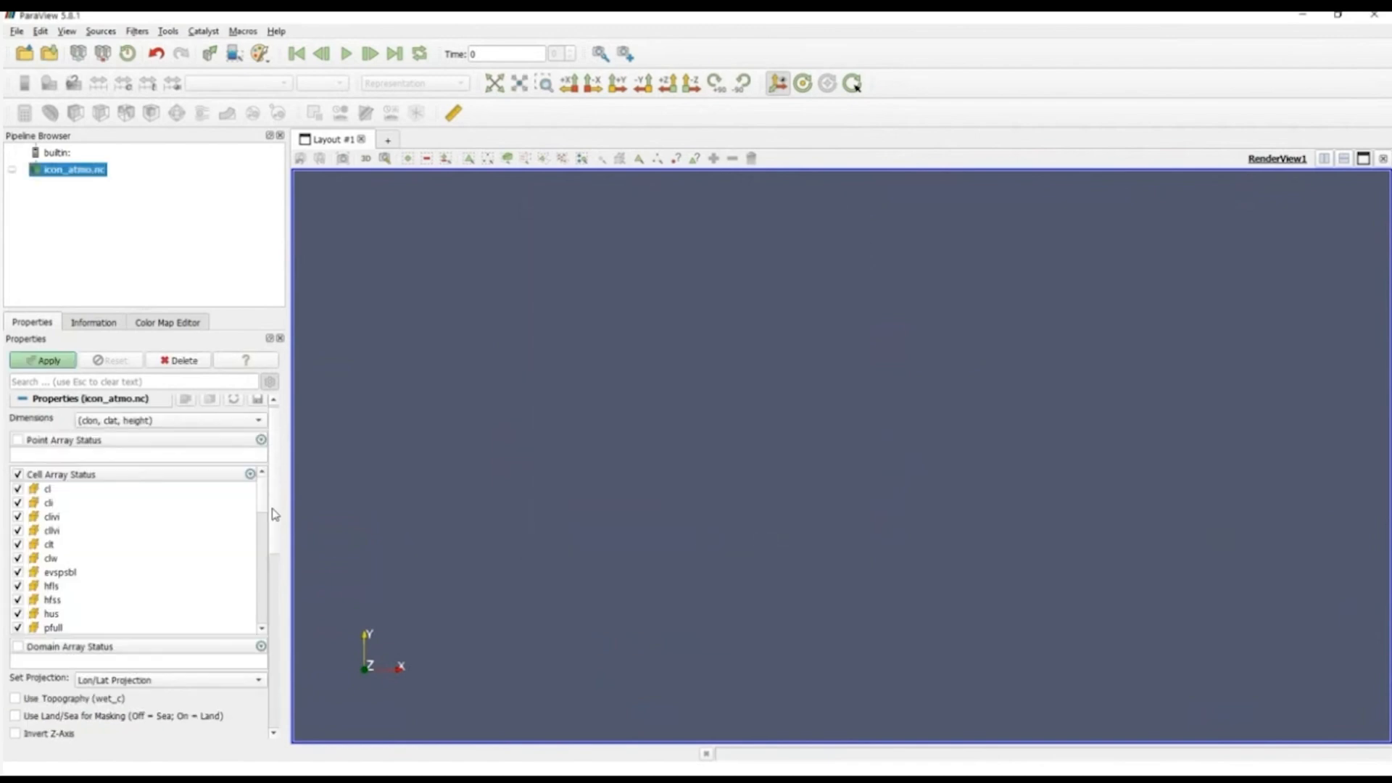
# Step: Enable Show 3D Surface for icon_atmo.nc, keeping the Lon/Lat projection, and apply the reader settings
pyautogui.scroll(-3, 282, 536)
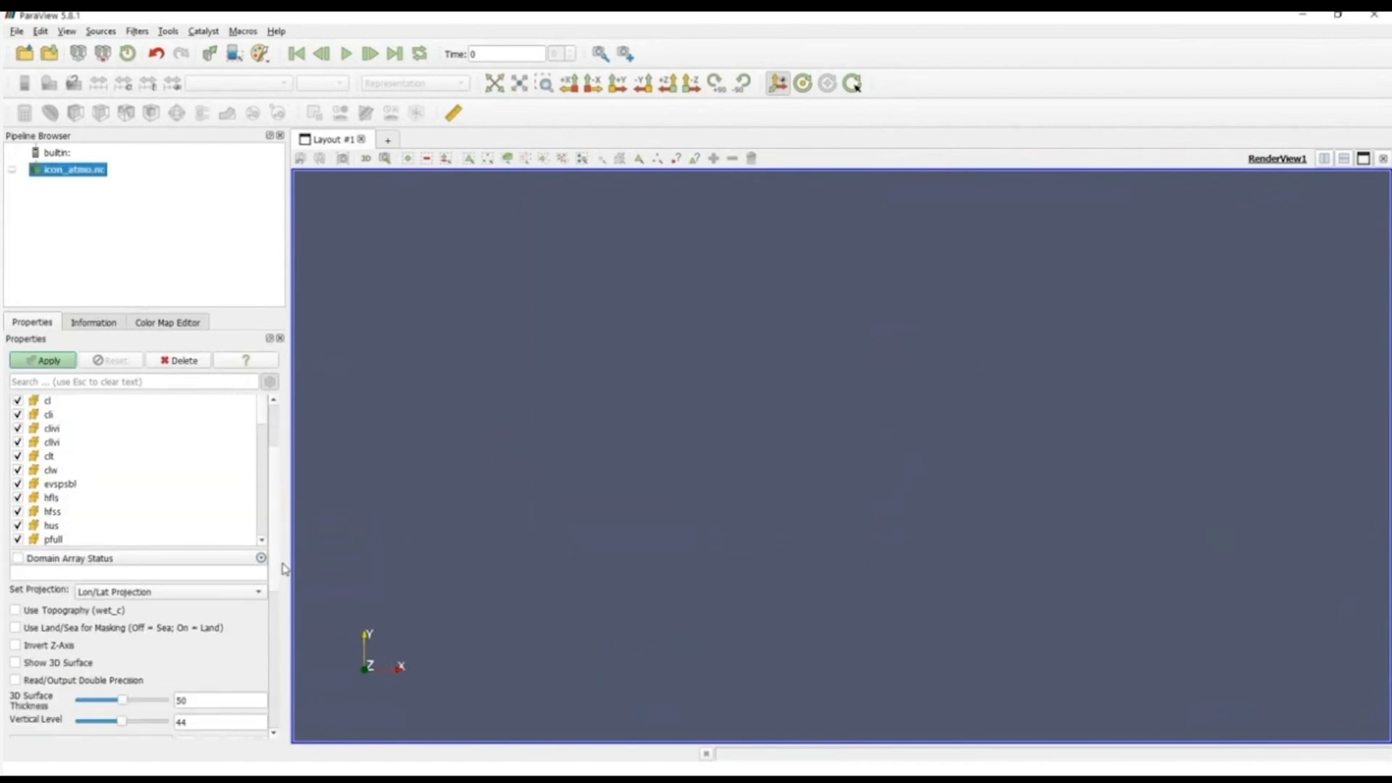
pyautogui.scroll(-1, 284, 586)
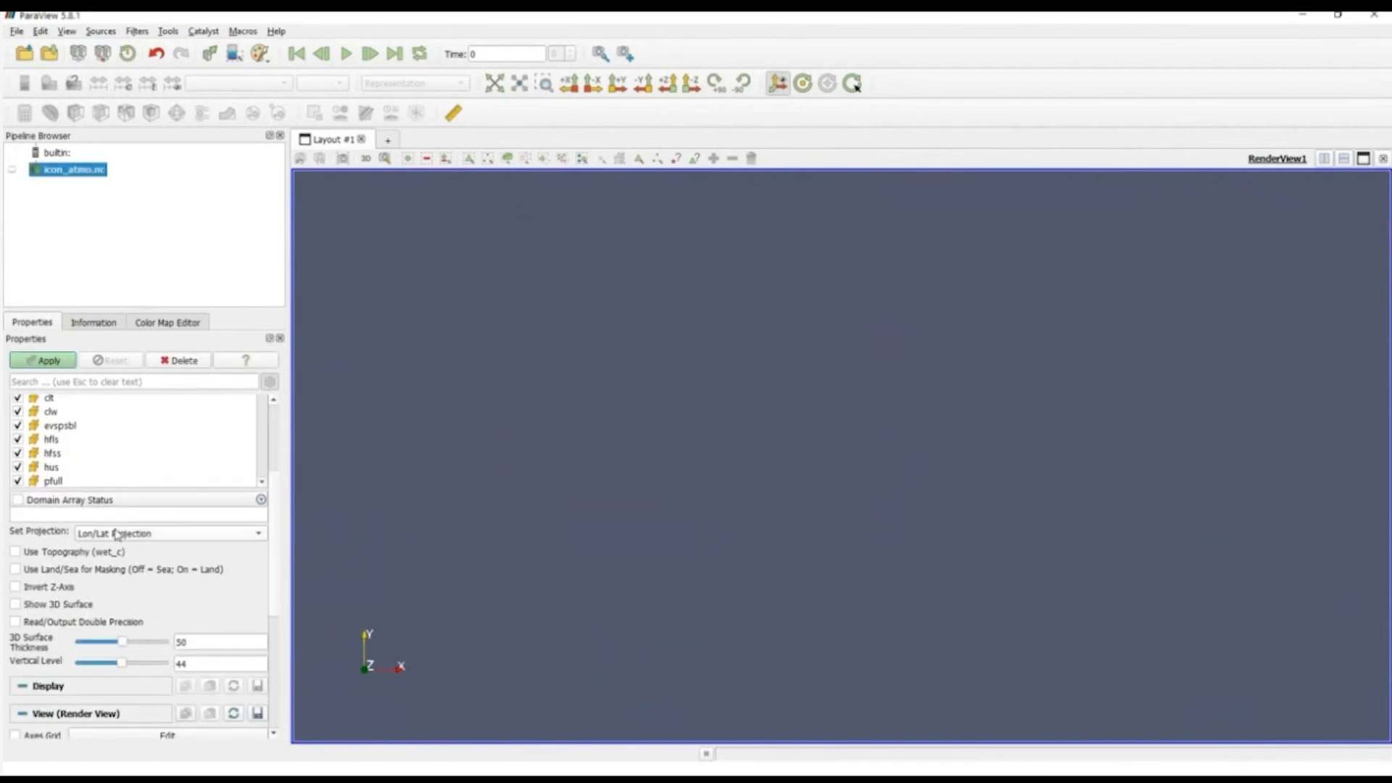
pyautogui.click(60, 607)
pyautogui.click(63, 363)
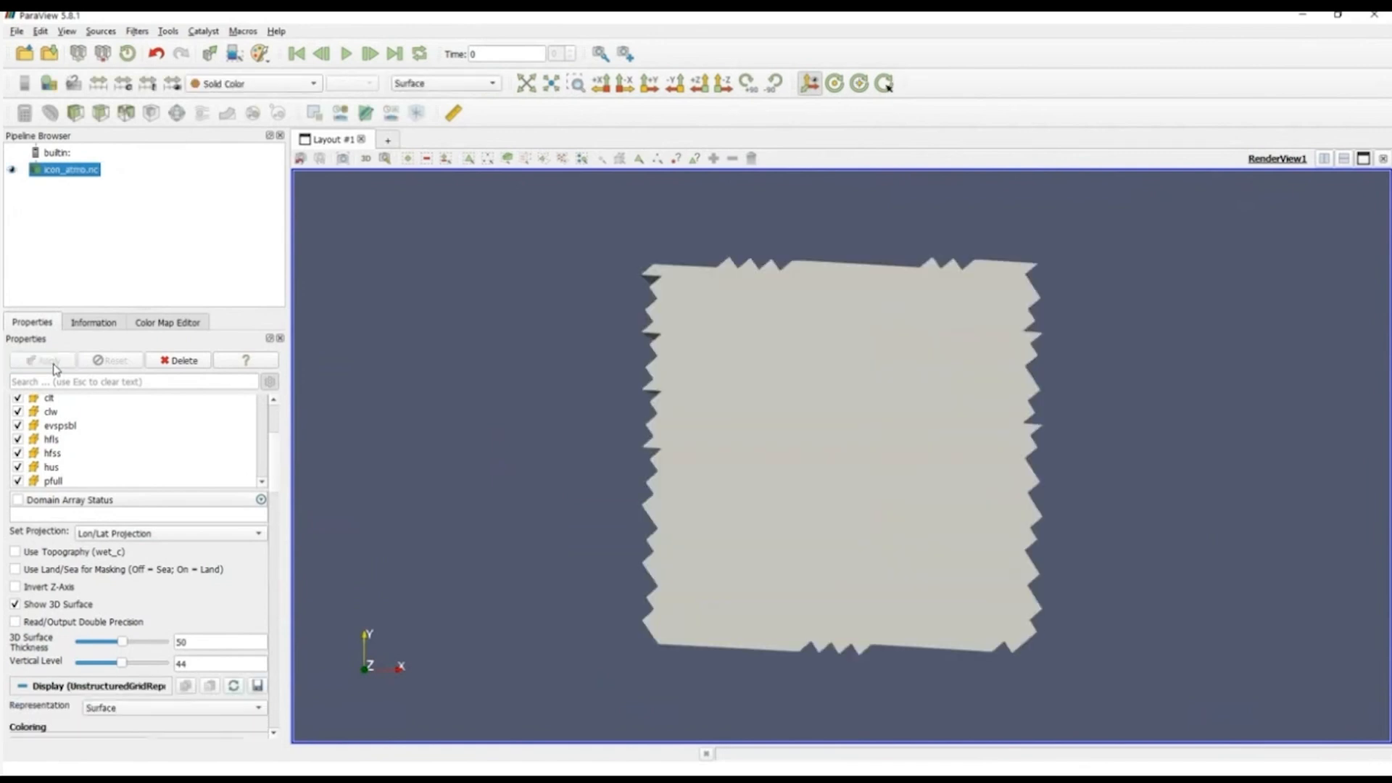
# Step: Display the atmosphere block as Surface With Edges to reveal its triangular grid cells
pyautogui.moveTo(820, 584); pyautogui.dragTo(890, 544)
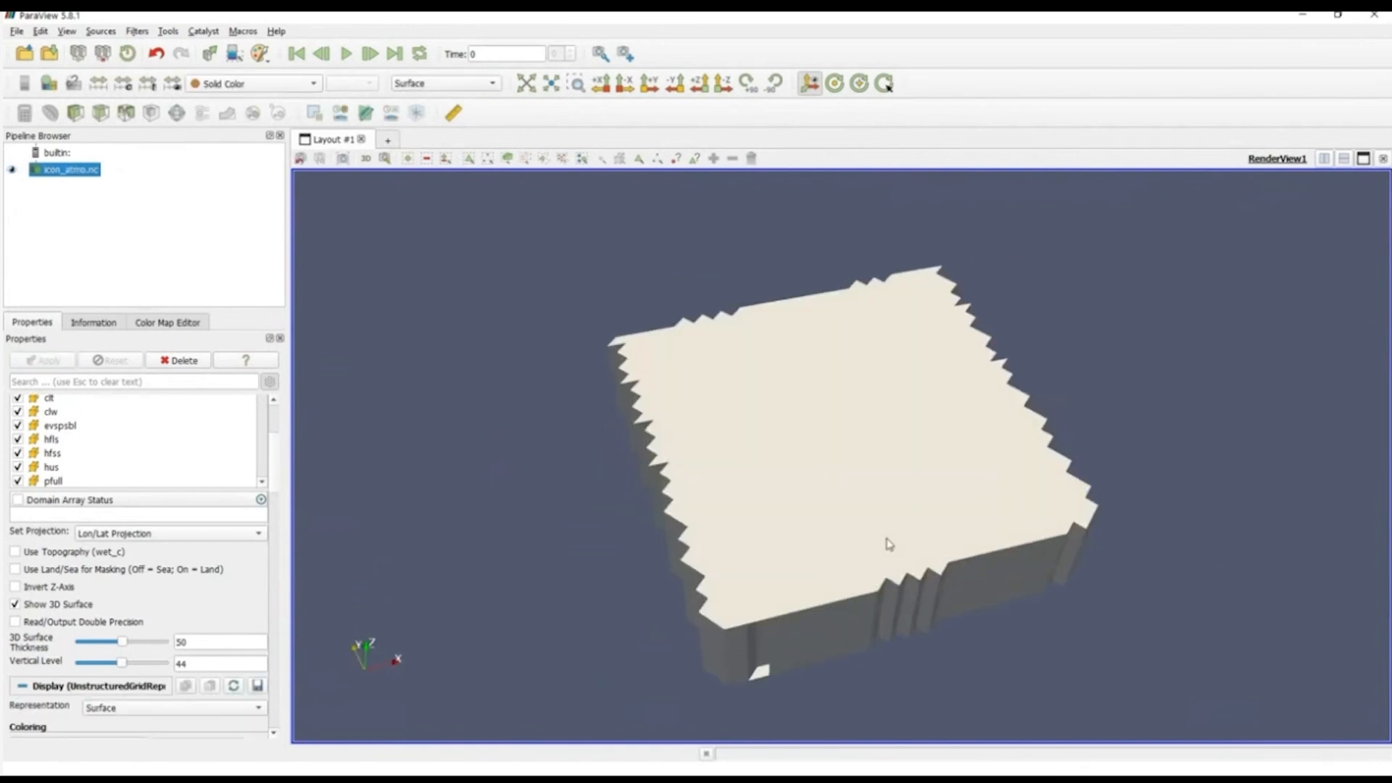
pyautogui.moveTo(699, 341); pyautogui.dragTo(744, 399)
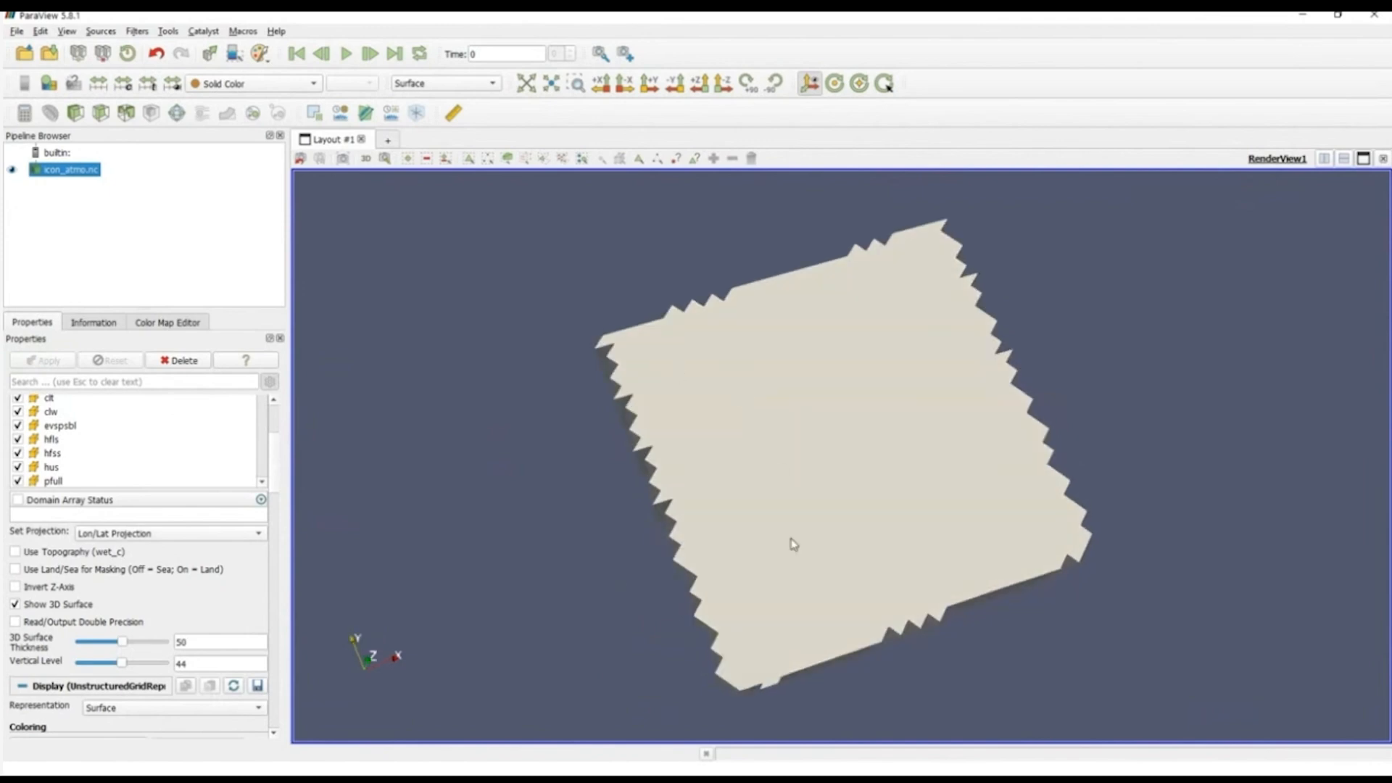
pyautogui.moveTo(793, 609); pyautogui.dragTo(794, 602)
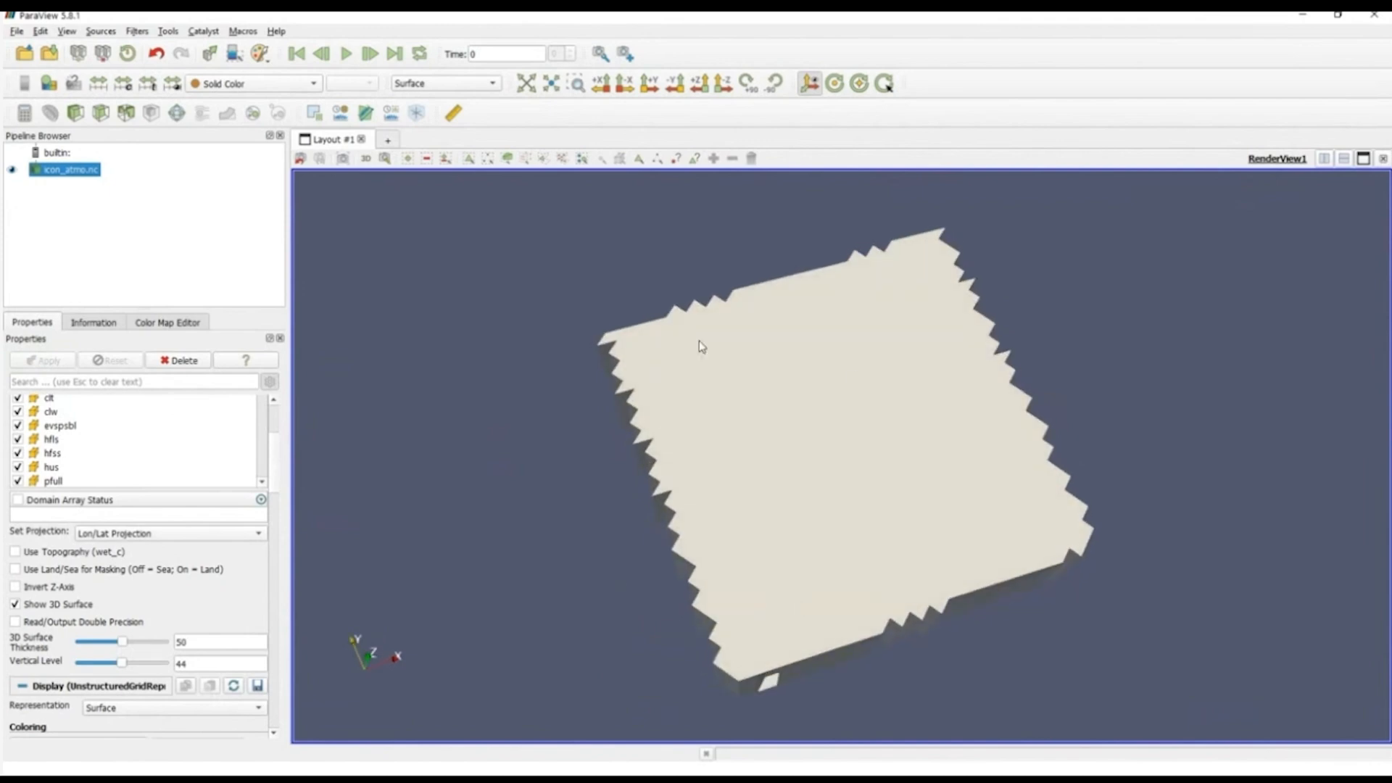
pyautogui.click(408, 83)
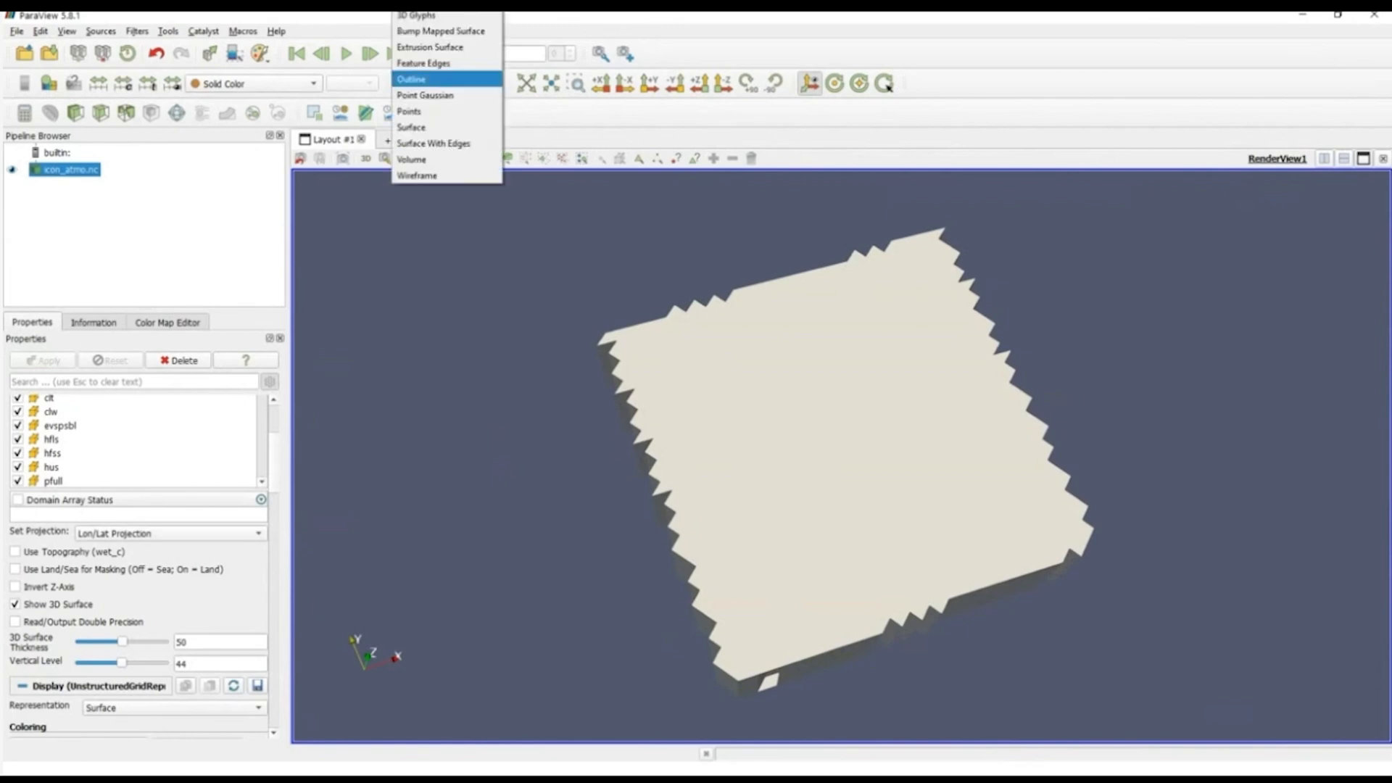
pyautogui.click(433, 143)
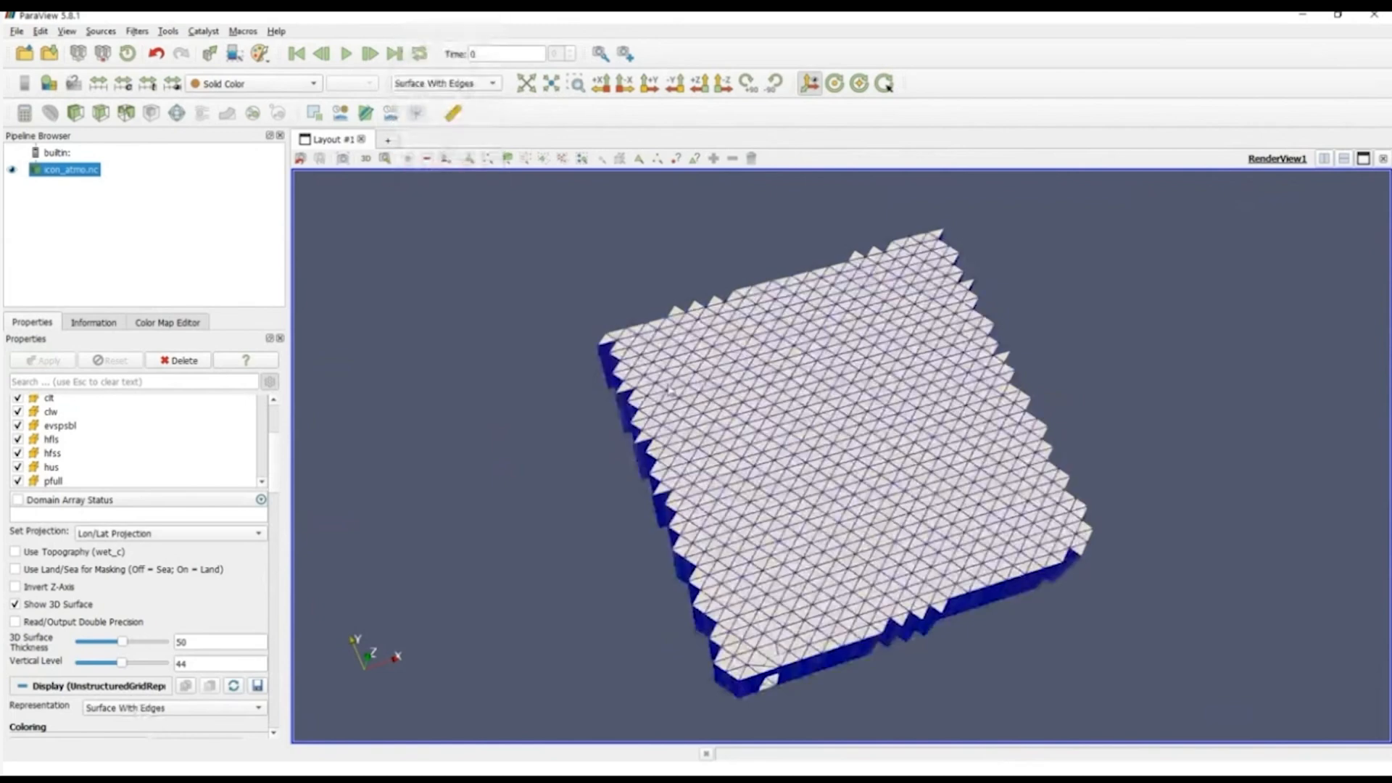
pyautogui.scroll(3, 824, 493)
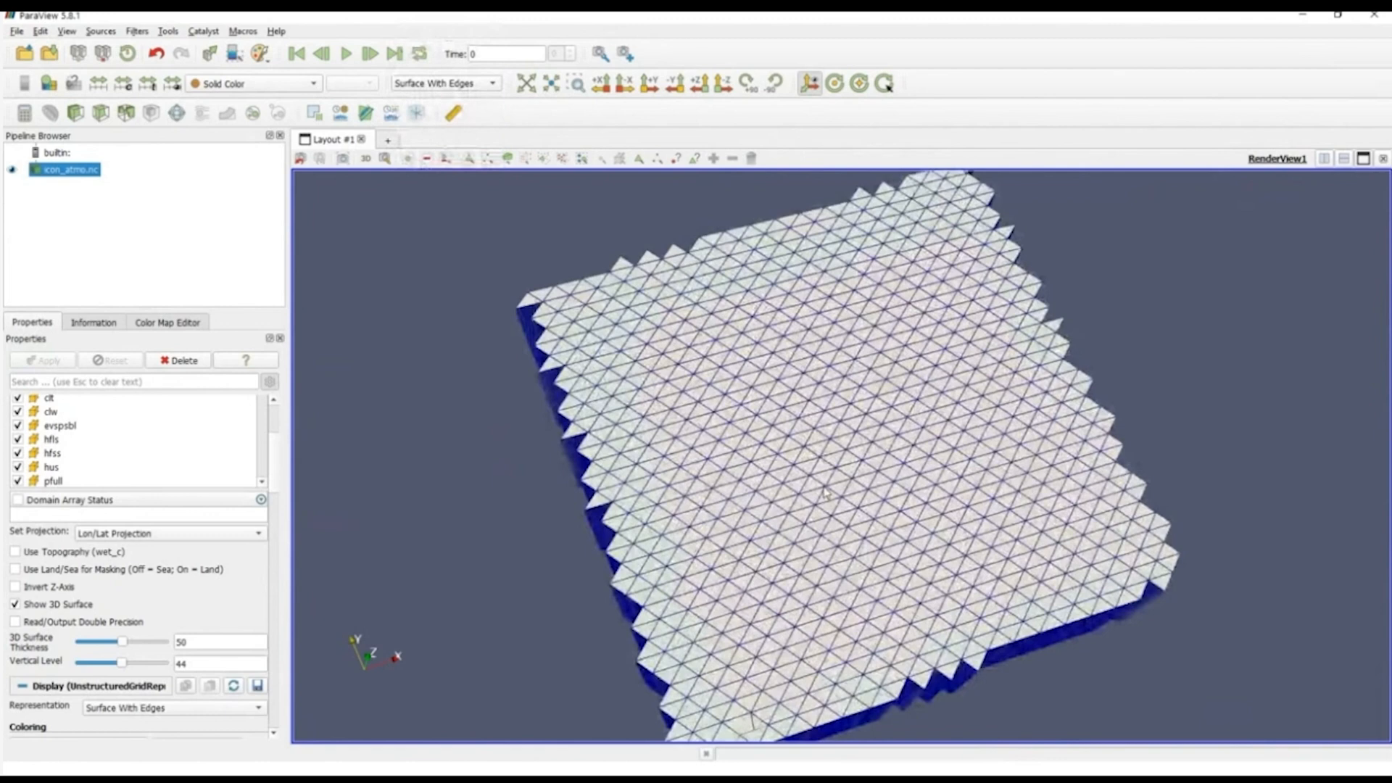
# Step: Color the atmosphere grid by sfcwind and inspect the block's top and sides
pyautogui.moveTo(824, 493); pyautogui.dragTo(830, 503)
pyautogui.click(250, 84)
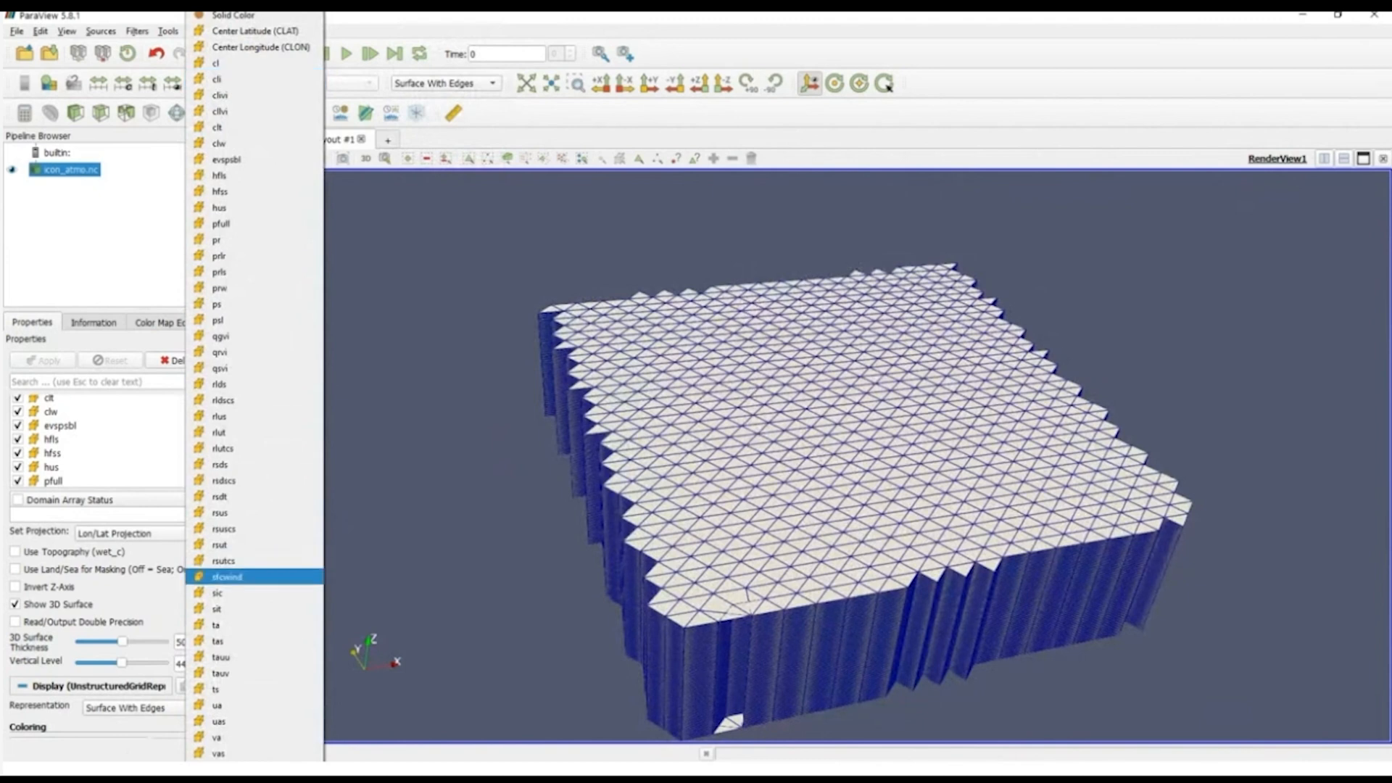
pyautogui.click(227, 576)
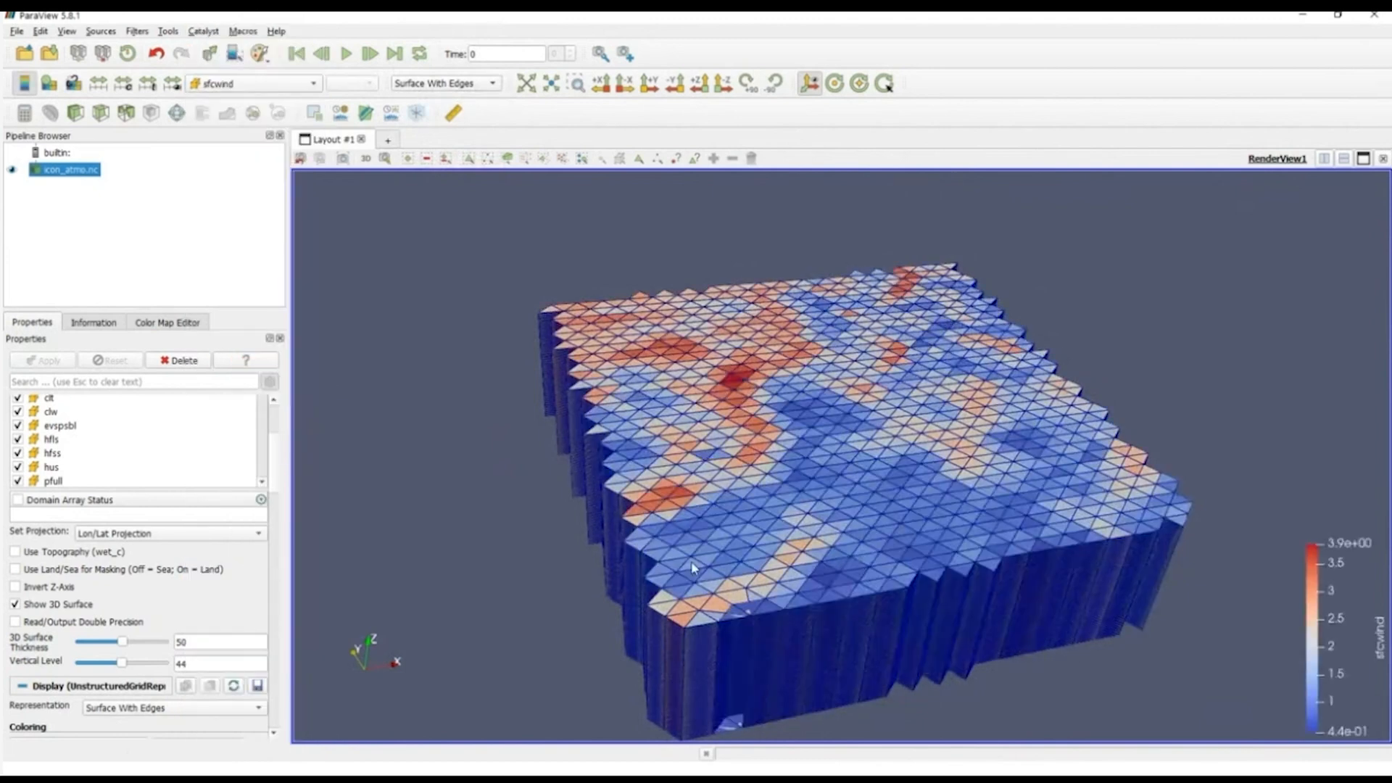
pyautogui.moveTo(690, 562); pyautogui.dragTo(815, 586)
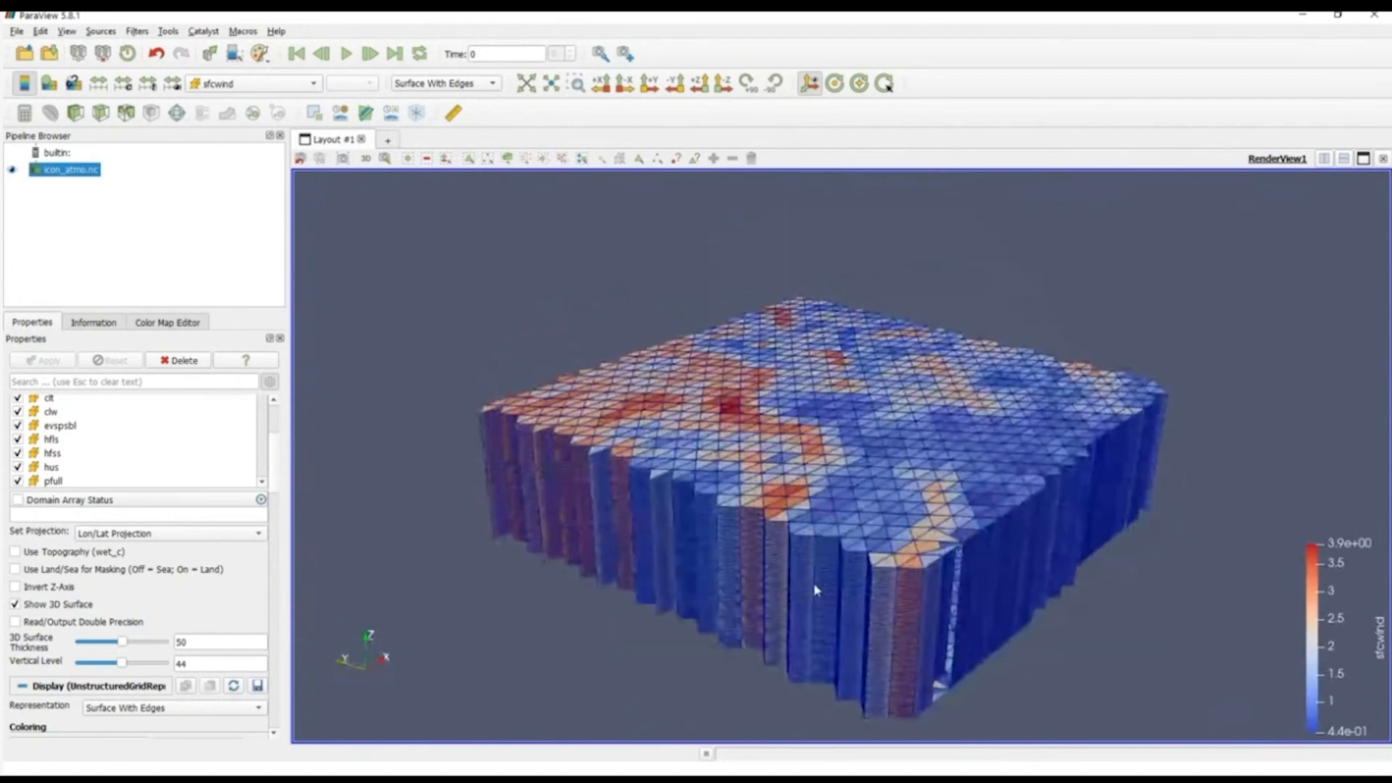
# Step: Try coloring the atmosphere grid by cl, and color it by clw instead
pyautogui.click(230, 84)
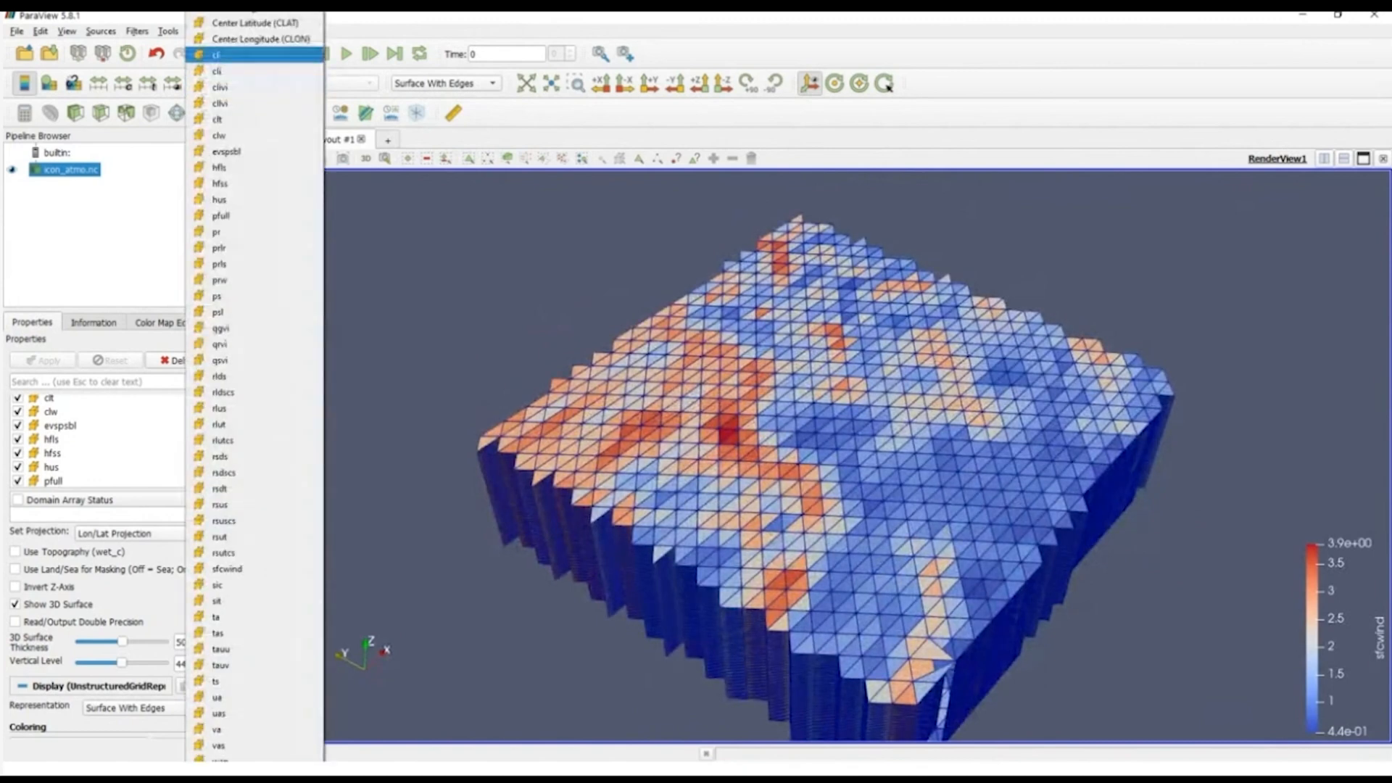
pyautogui.click(225, 71)
pyautogui.click(232, 87)
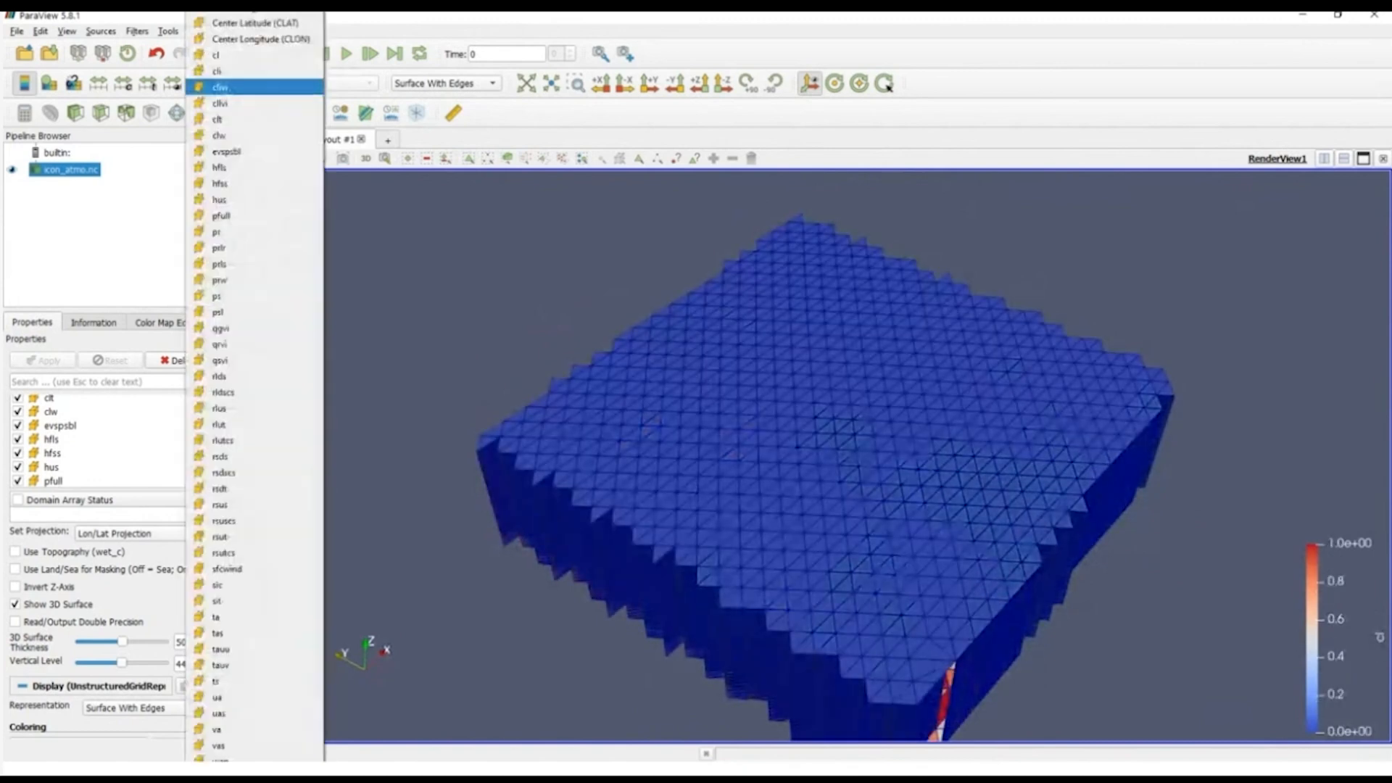
pyautogui.click(217, 135)
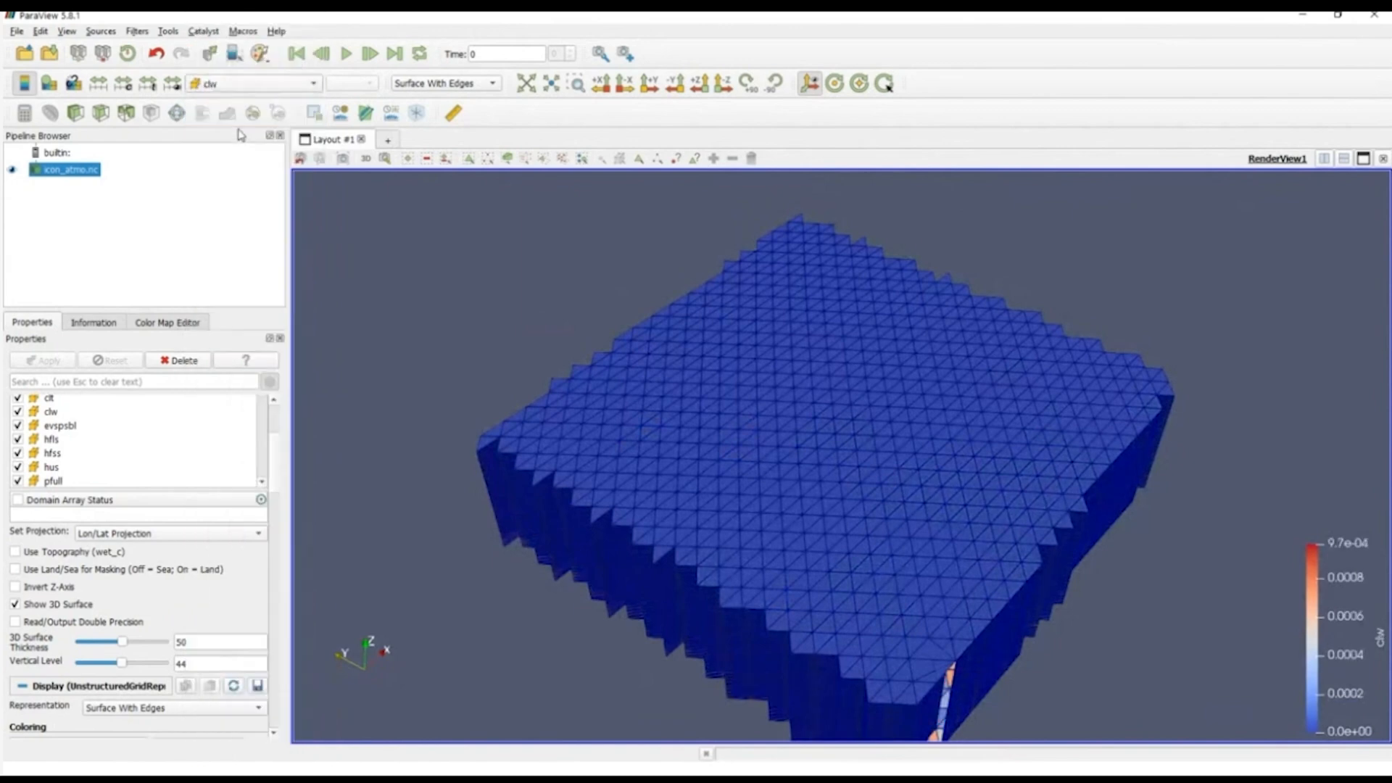
# Step: Examine the clw-colored block from the side and review the data information for icon_atmo.nc
pyautogui.moveTo(807, 584); pyautogui.dragTo(697, 560)
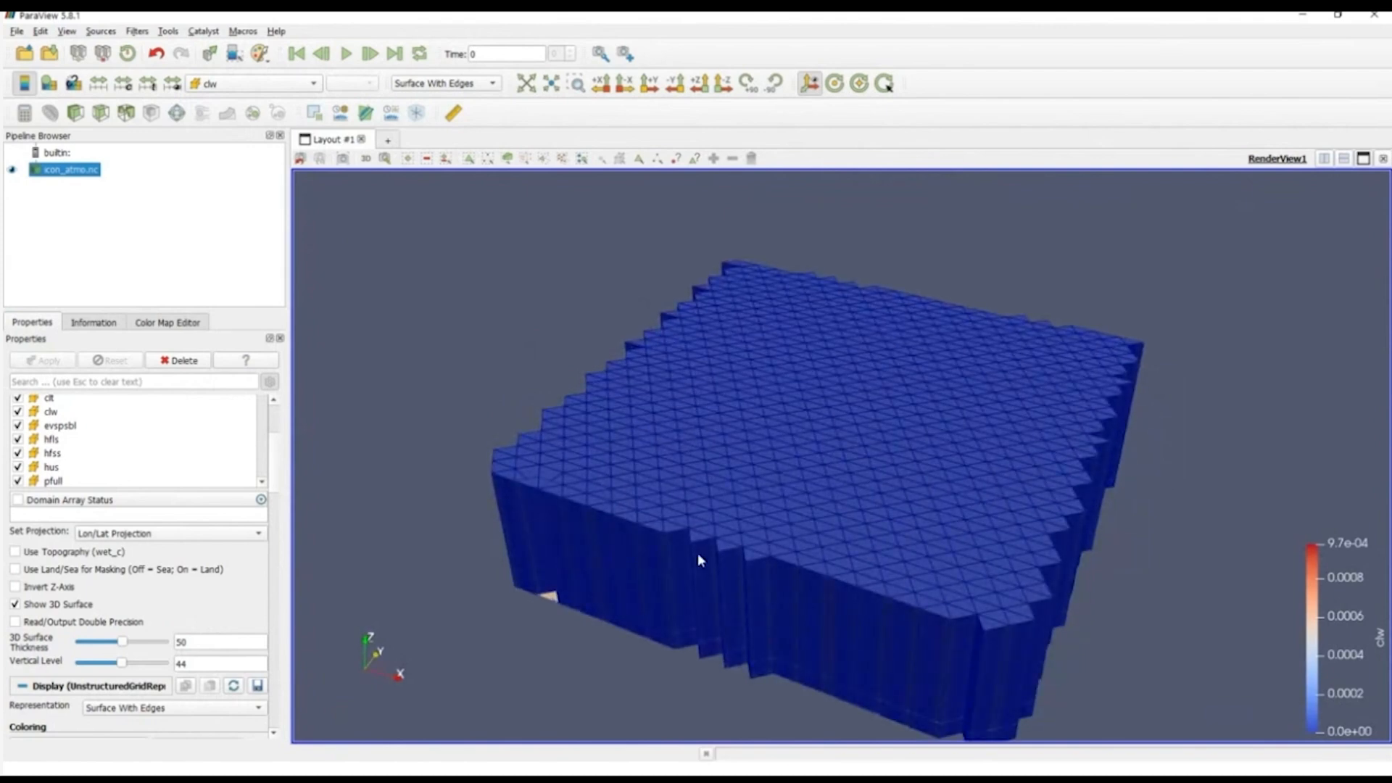
pyautogui.moveTo(697, 559); pyautogui.dragTo(725, 543)
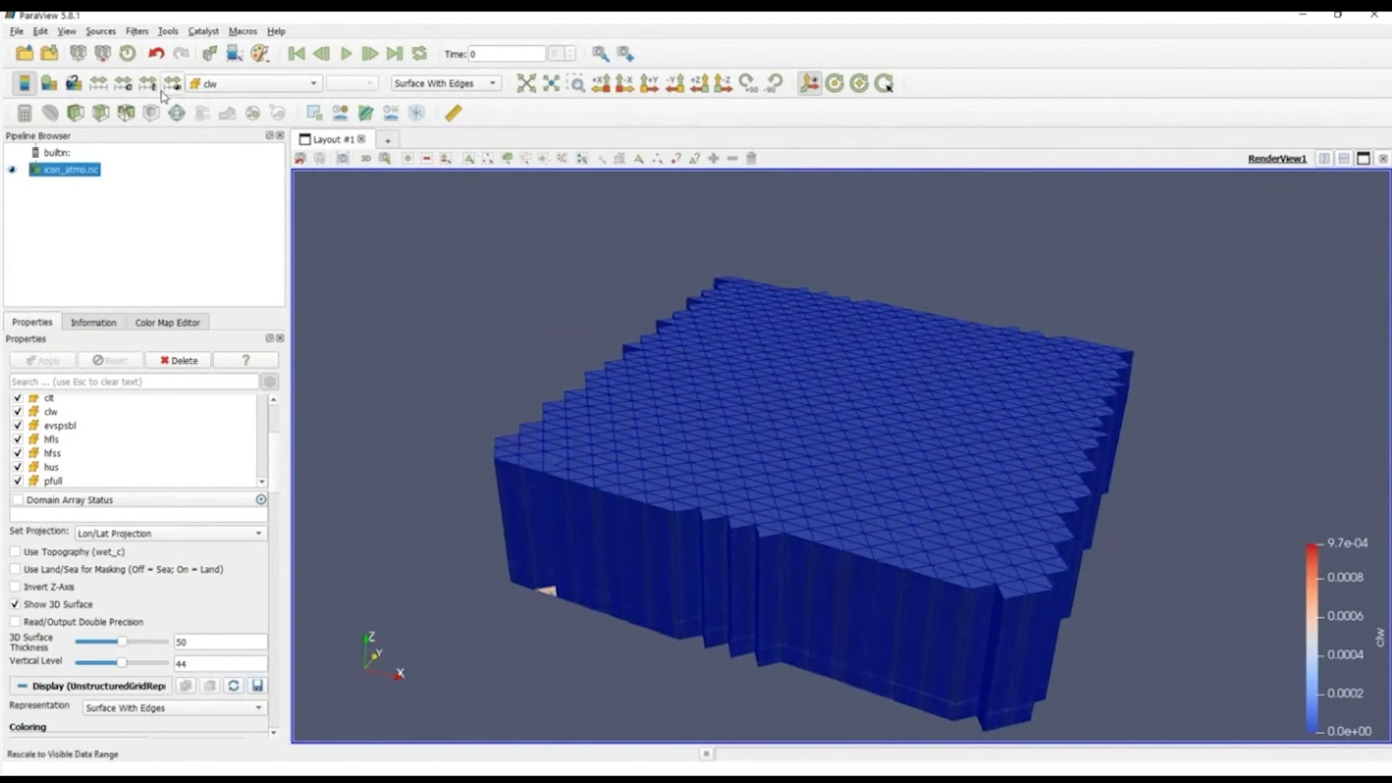
pyautogui.click(104, 328)
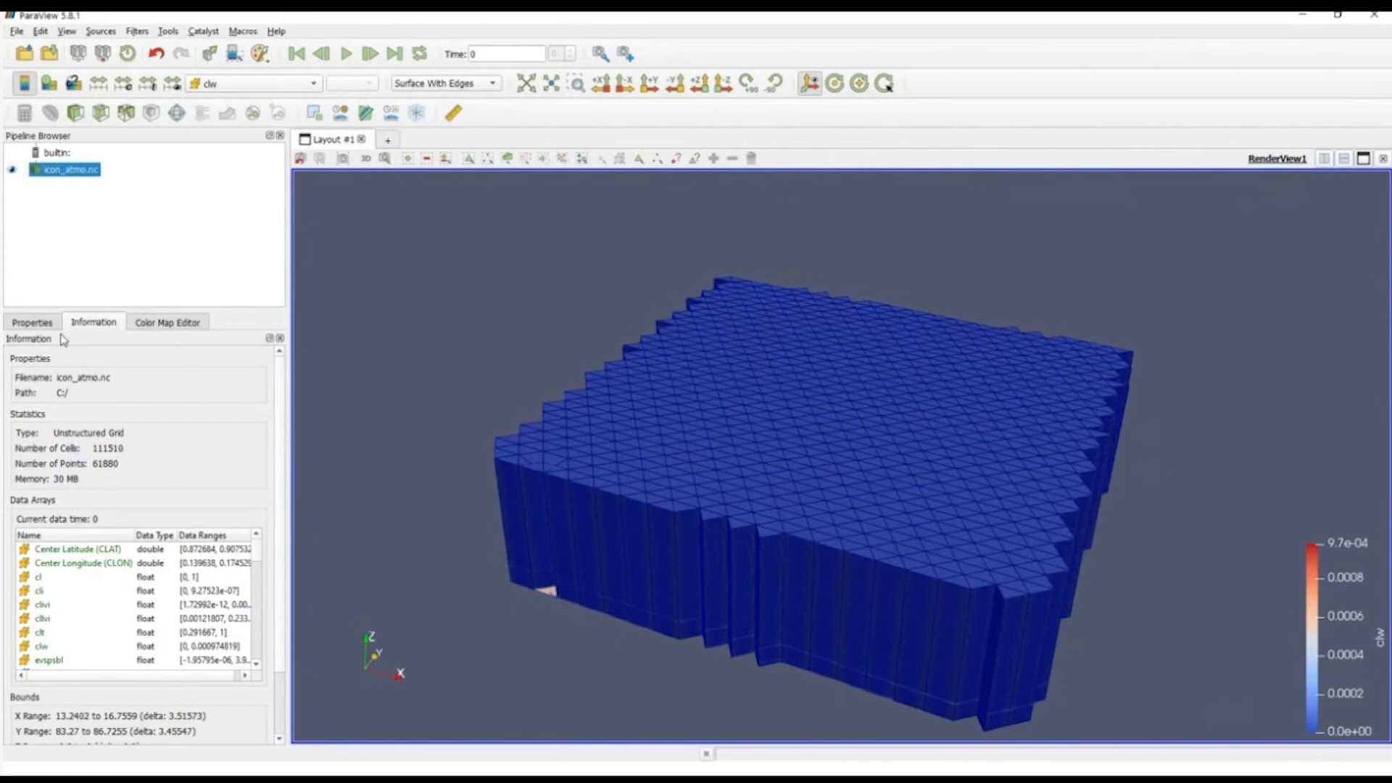
# Step: Add a Calculator filter to icon_atmo.nc and name its result array cloud
pyautogui.click(33, 322)
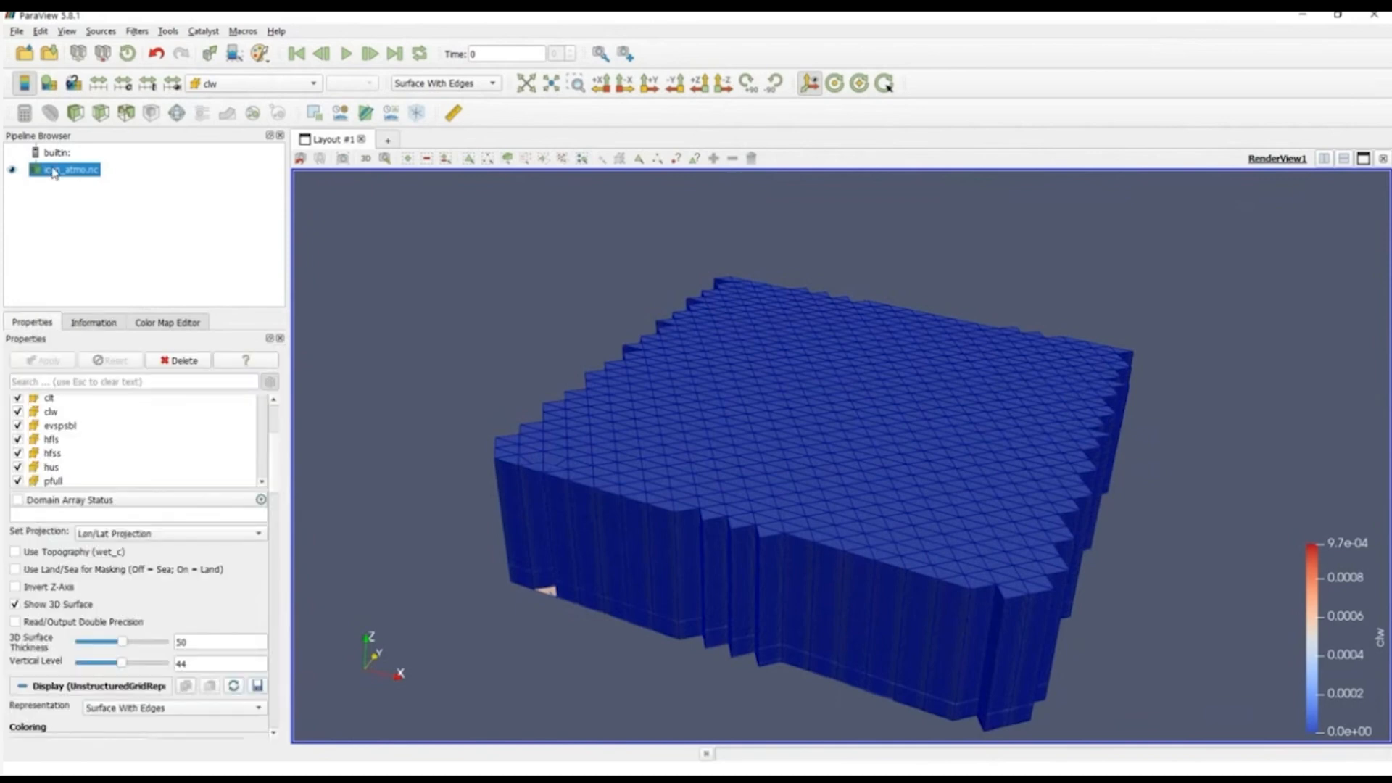
pyautogui.doubleClick(53, 168)
pyautogui.click(34, 171)
pyautogui.click(24, 113)
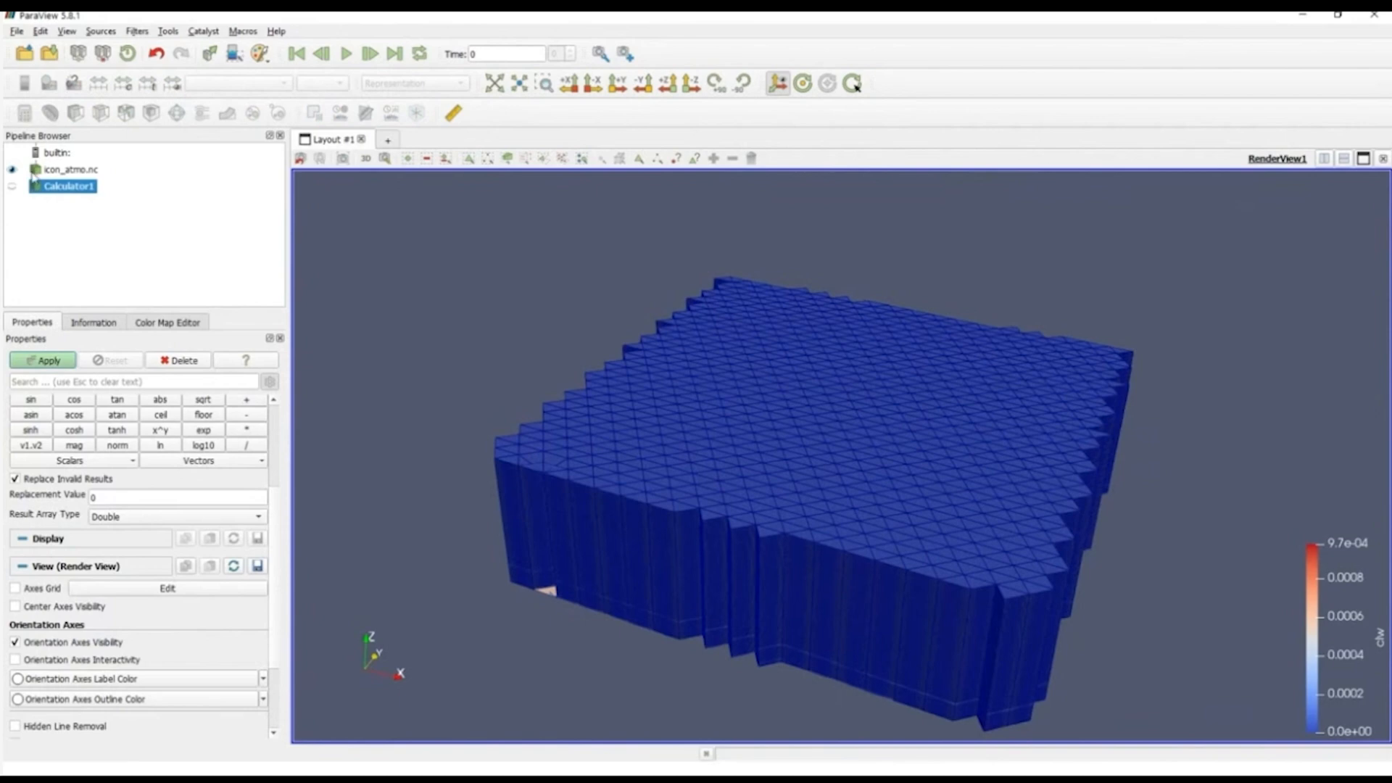
pyautogui.click(273, 440)
pyautogui.doubleClick(141, 501)
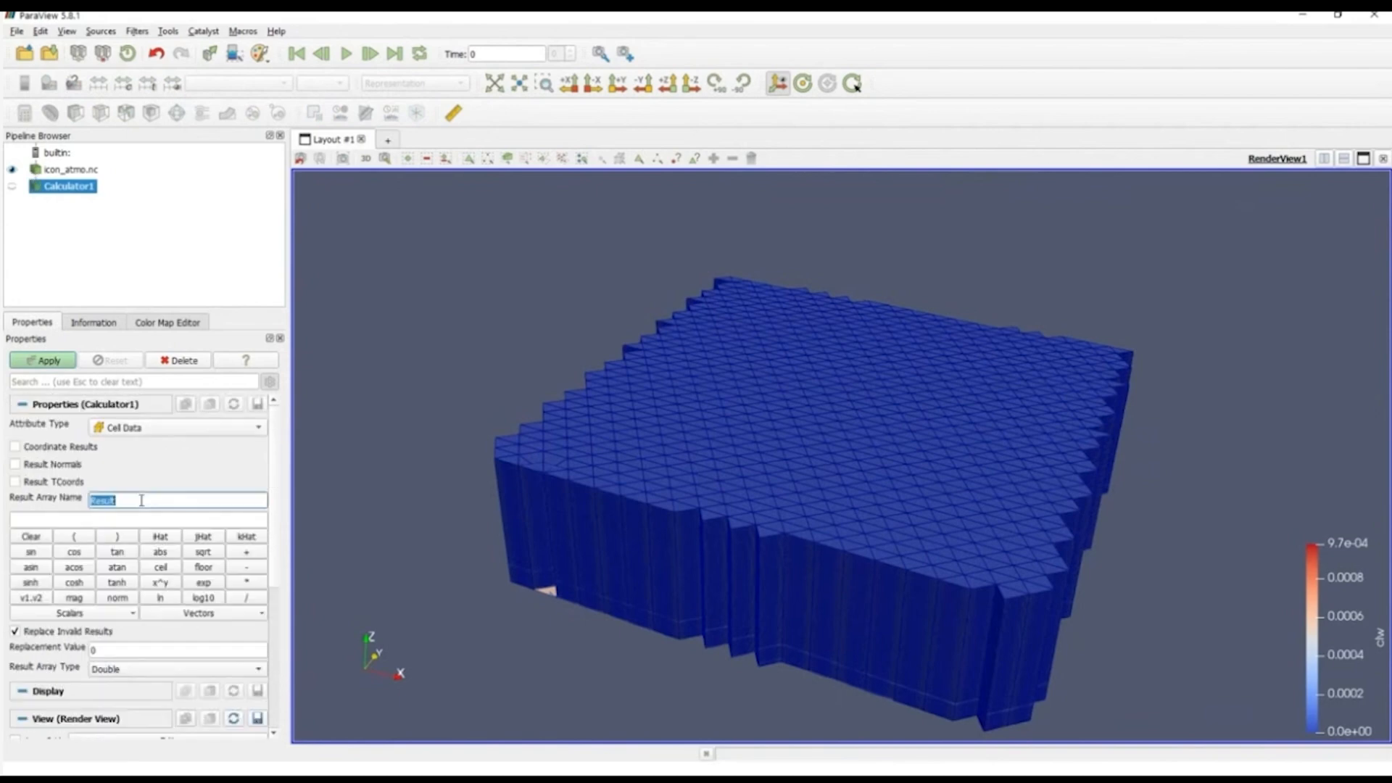
pyautogui.write('cloud')
# Step: Compute the cloud array as clw+2.5*cli and inspect the resulting block from below and from the sides
pyautogui.click(137, 519)
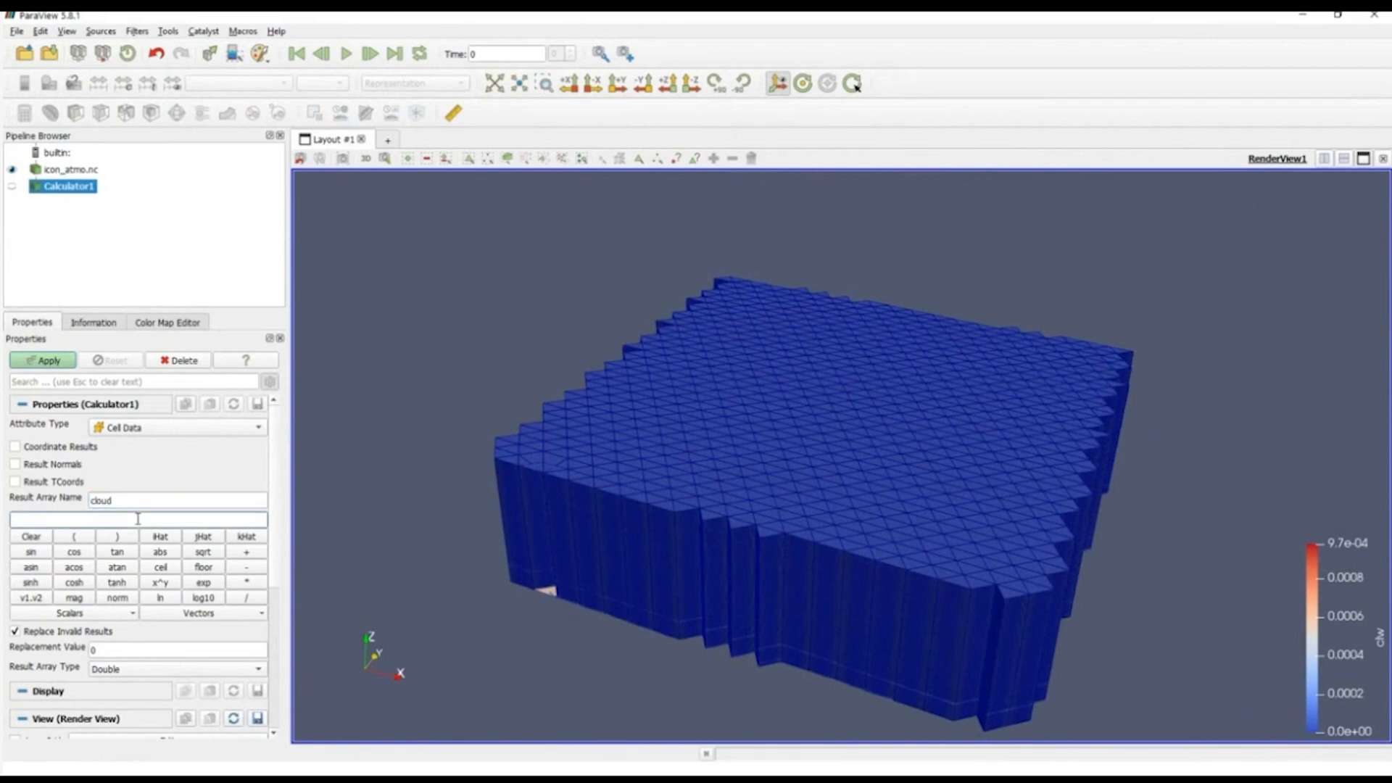
pyautogui.write('clw+2.5*cl')
pyautogui.click(58, 363)
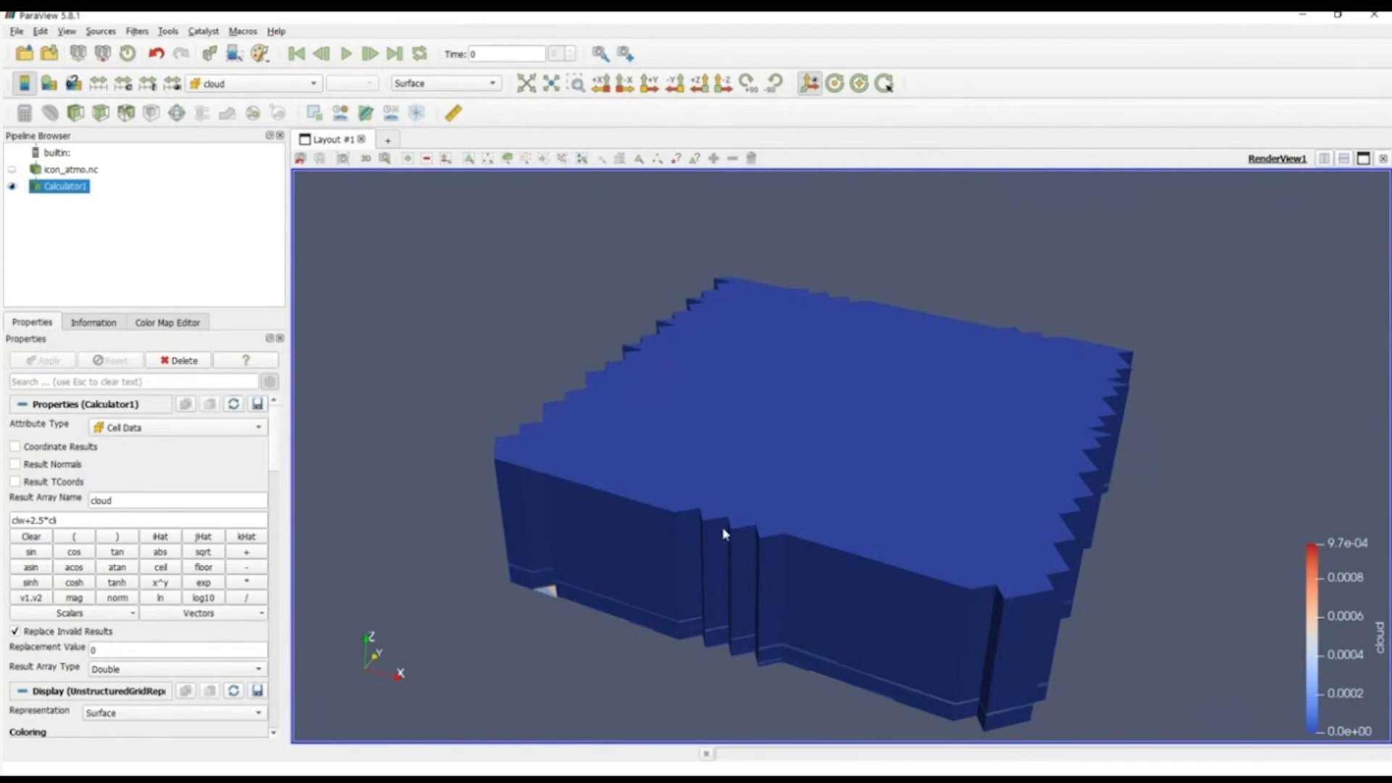
pyautogui.moveTo(723, 531); pyautogui.dragTo(723, 453)
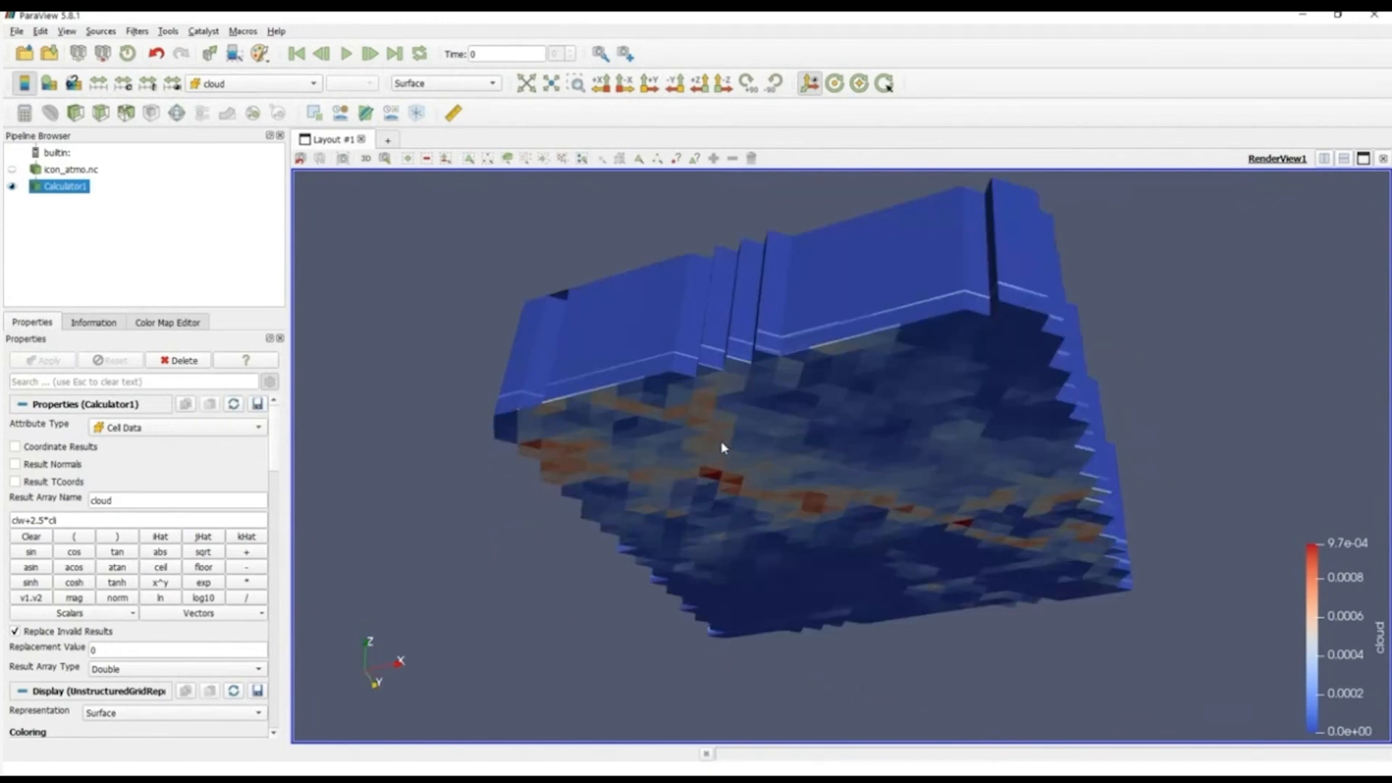
pyautogui.moveTo(557, 263); pyautogui.dragTo(662, 381)
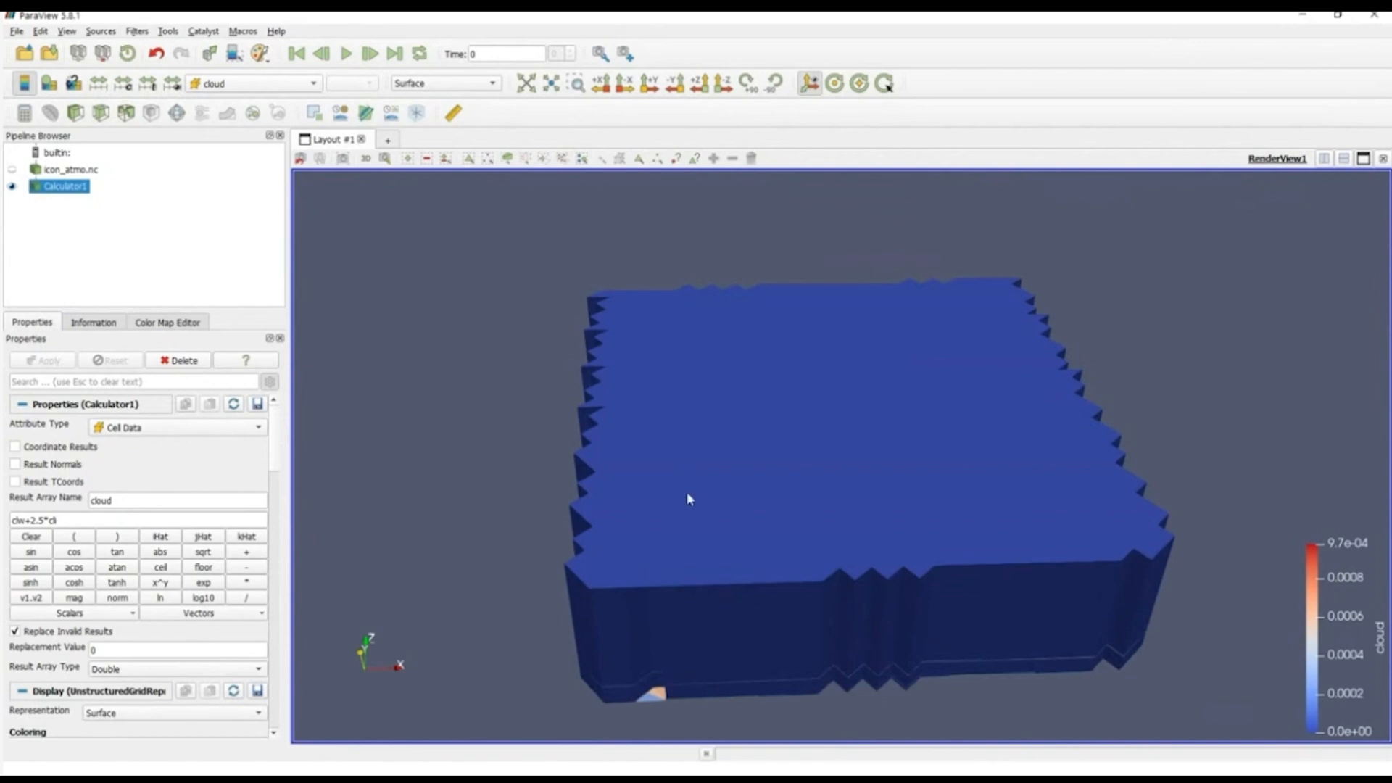
pyautogui.moveTo(689, 499); pyautogui.dragTo(471, 490)
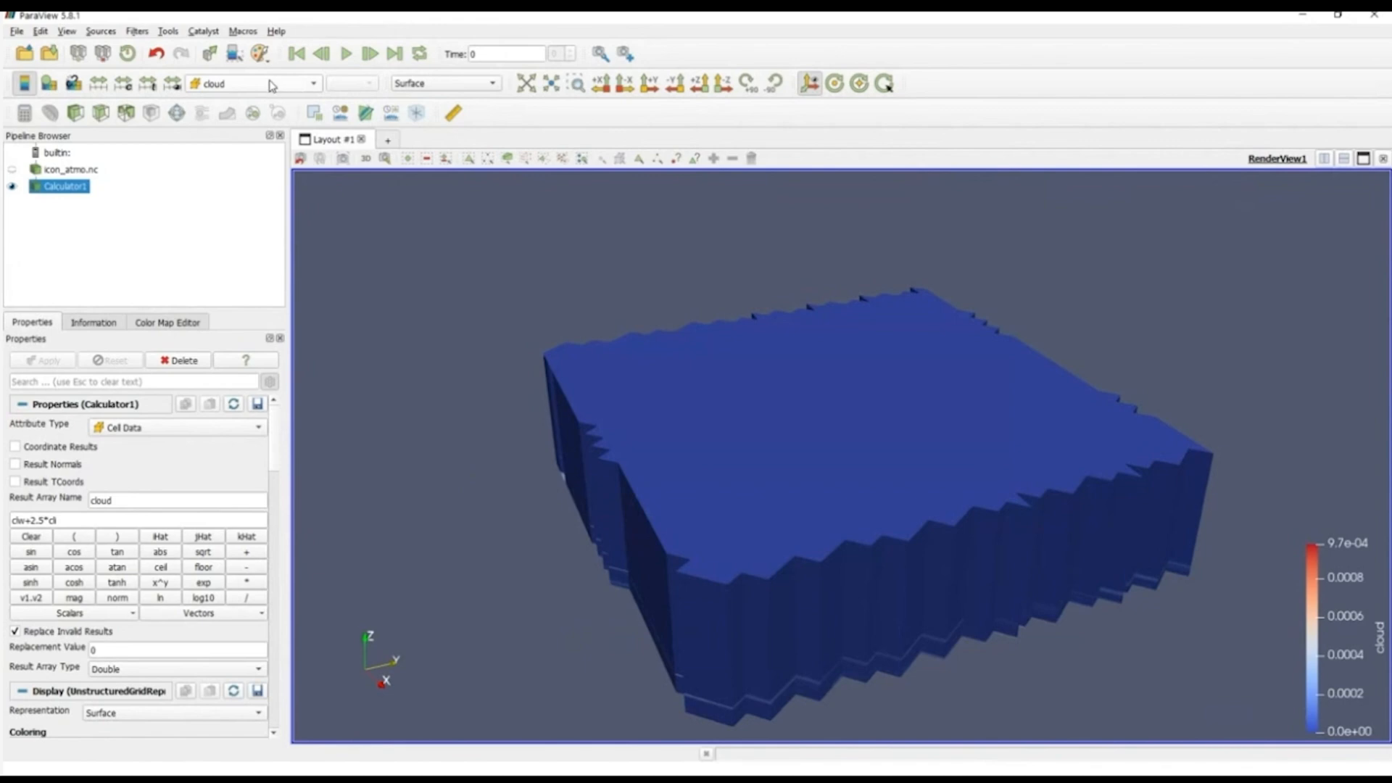
# Step: Resample the Calculator output with Resample To Image, using sampling dimensions of 100 x 100 x 100
pyautogui.click(140, 34)
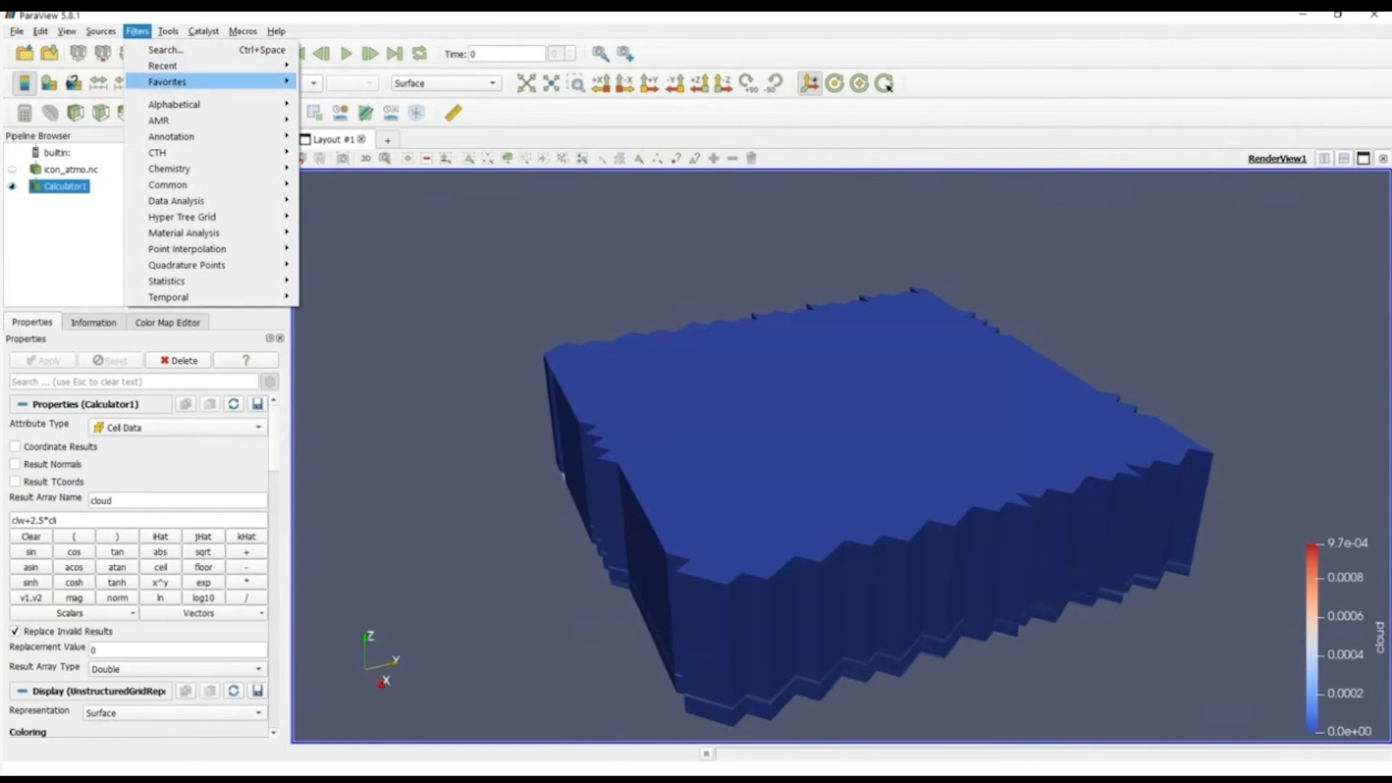
pyautogui.moveTo(167, 104)
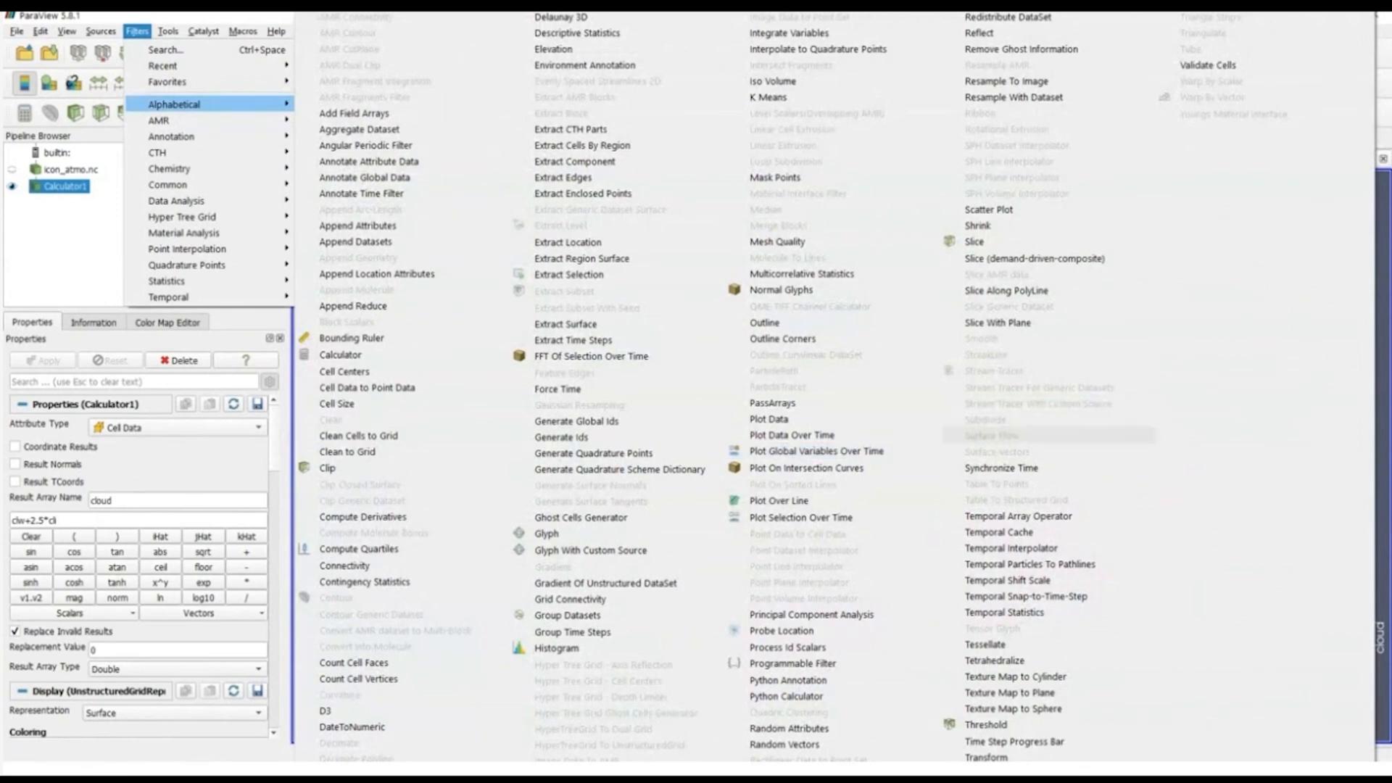
pyautogui.click(1078, 82)
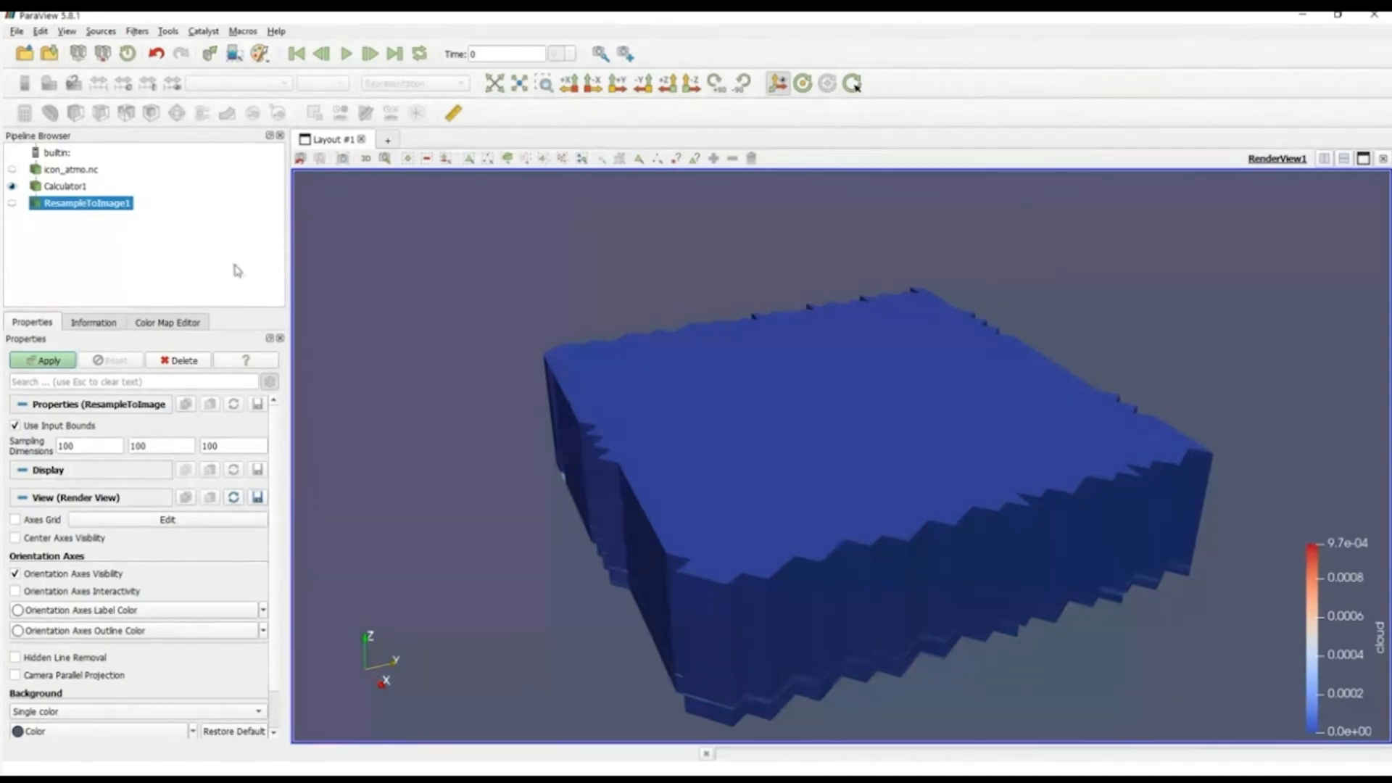
pyautogui.doubleClick(101, 440)
pyautogui.write('50')
pyautogui.doubleClick(91, 446)
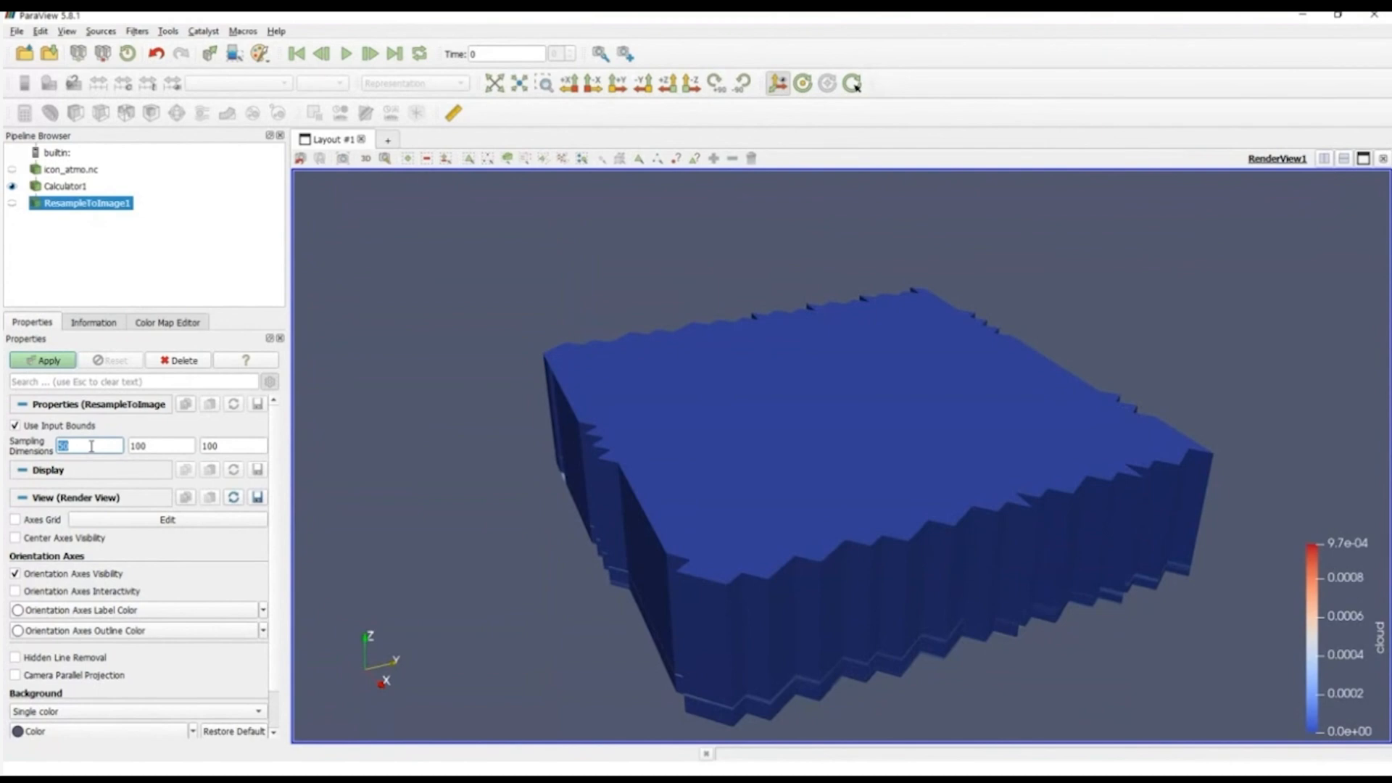
pyautogui.write('100')
pyautogui.click(41, 362)
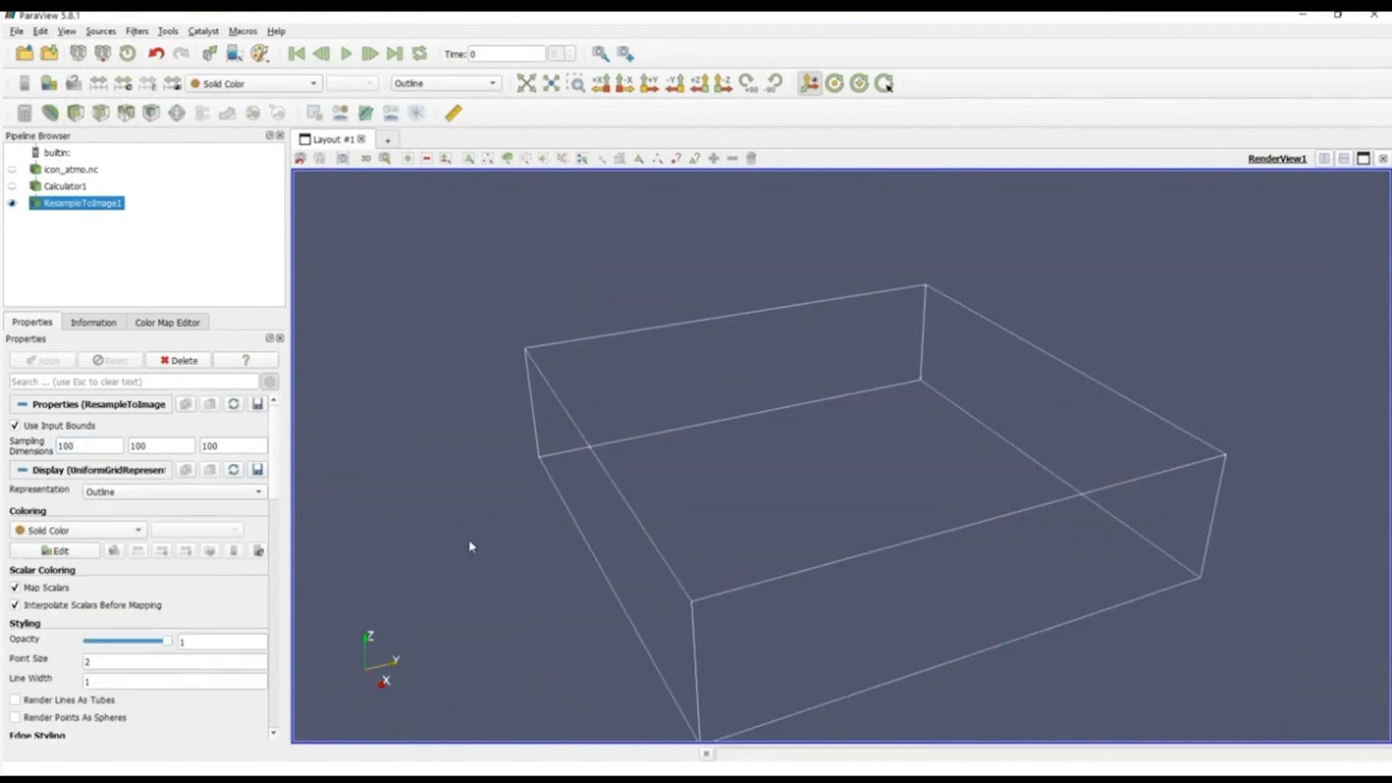
# Step: Color the resampled image by cloud and switch its representation to Volume
pyautogui.moveTo(633, 611); pyautogui.dragTo(593, 595)
pyautogui.click(254, 83)
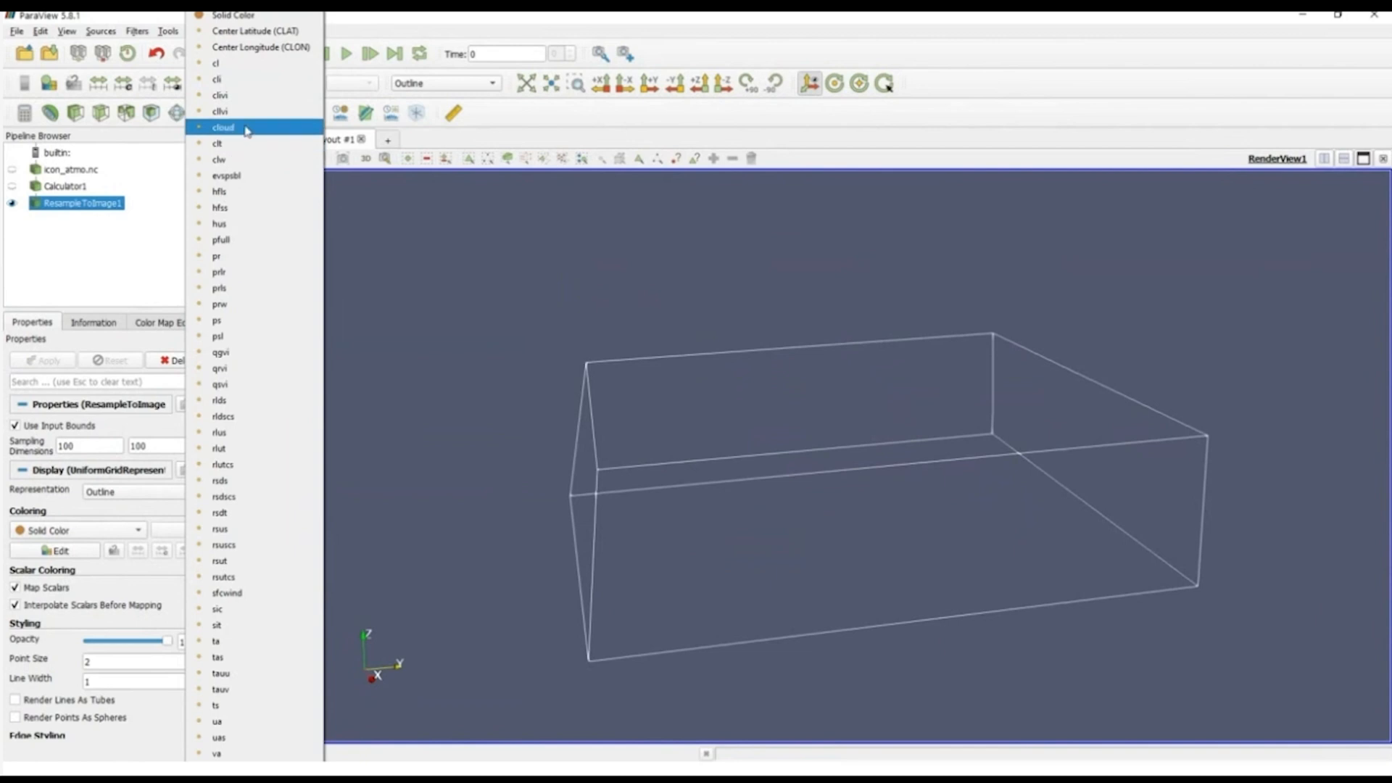
pyautogui.click(223, 127)
pyautogui.click(444, 83)
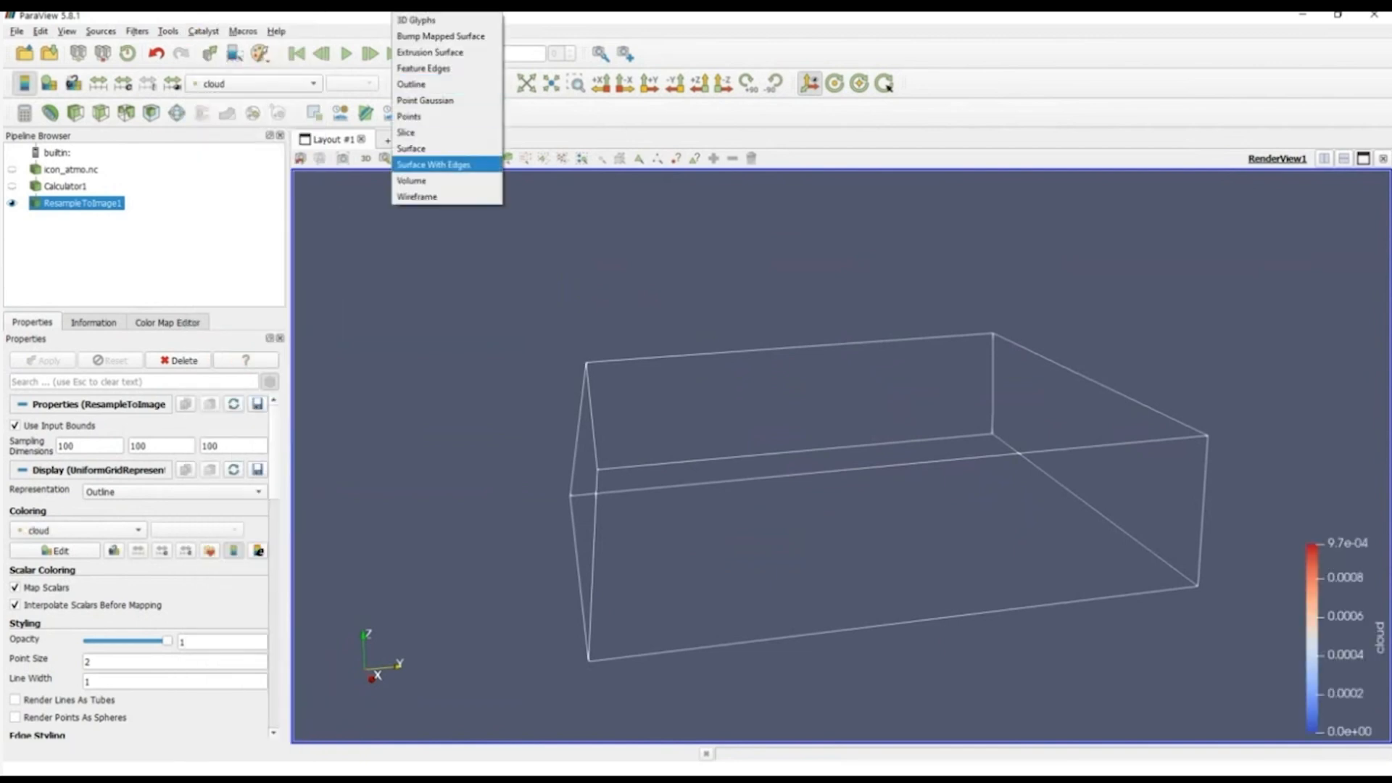
pyautogui.click(436, 179)
# Step: Examine the vertical structure of the cloud volume rendering from above, obliquely and edge-on
pyautogui.moveTo(677, 440); pyautogui.dragTo(786, 618)
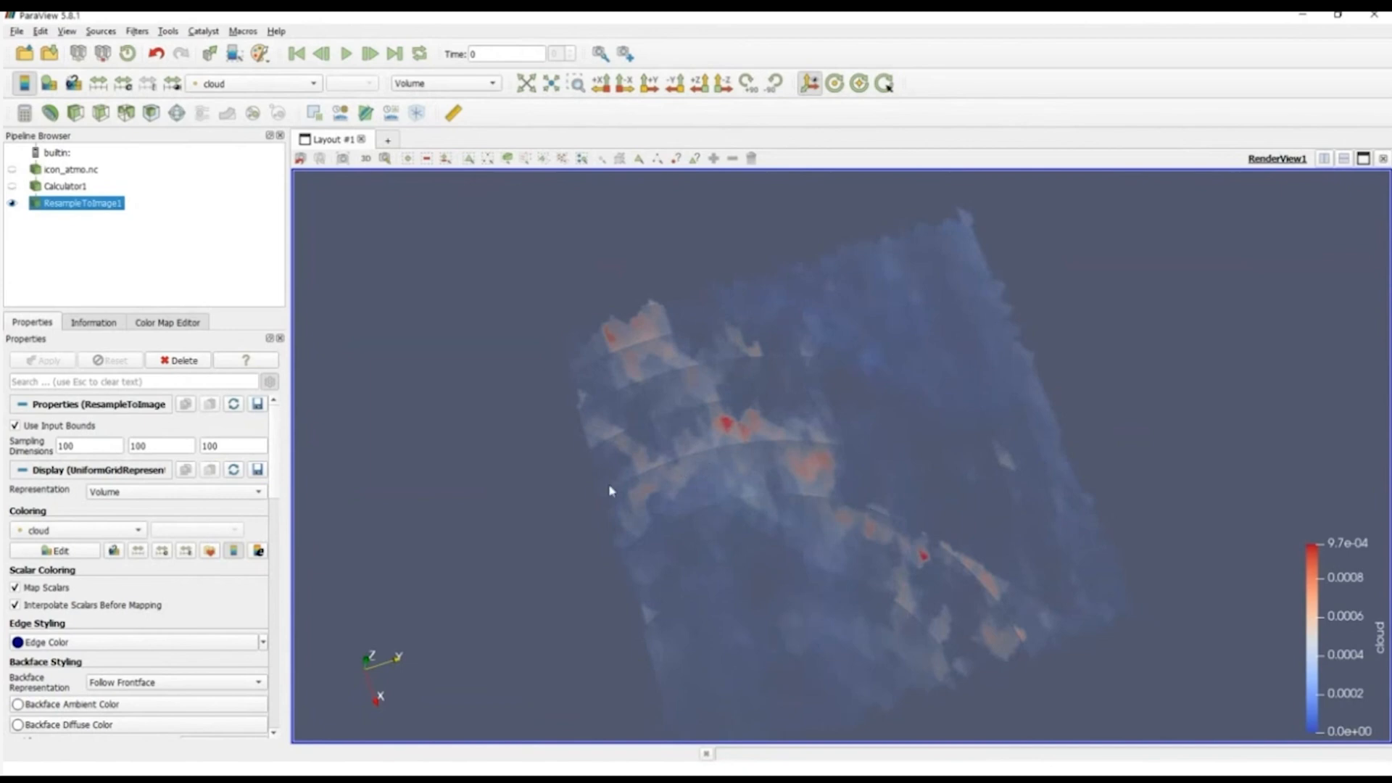
pyautogui.moveTo(749, 559); pyautogui.dragTo(752, 512)
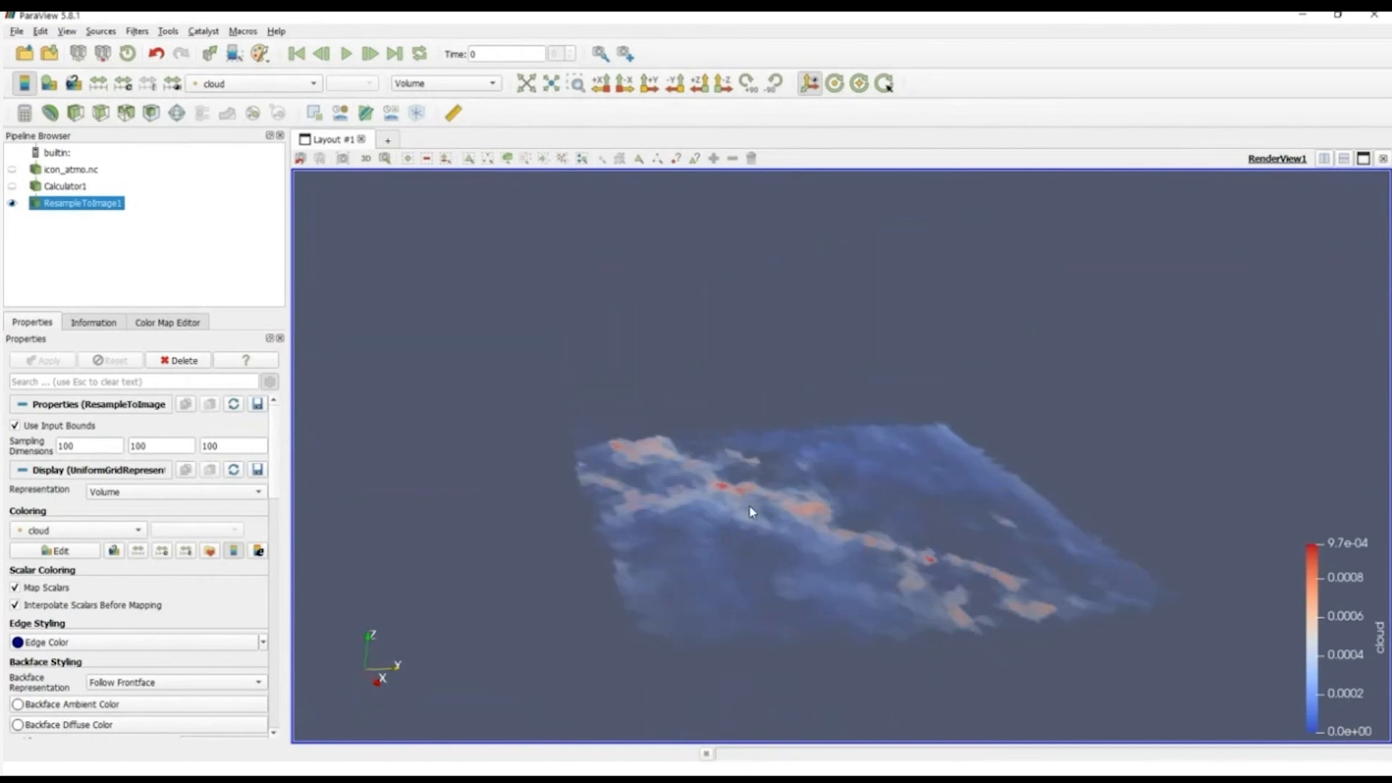
pyautogui.moveTo(763, 588); pyautogui.dragTo(581, 554)
pyautogui.moveTo(743, 568); pyautogui.dragTo(691, 556)
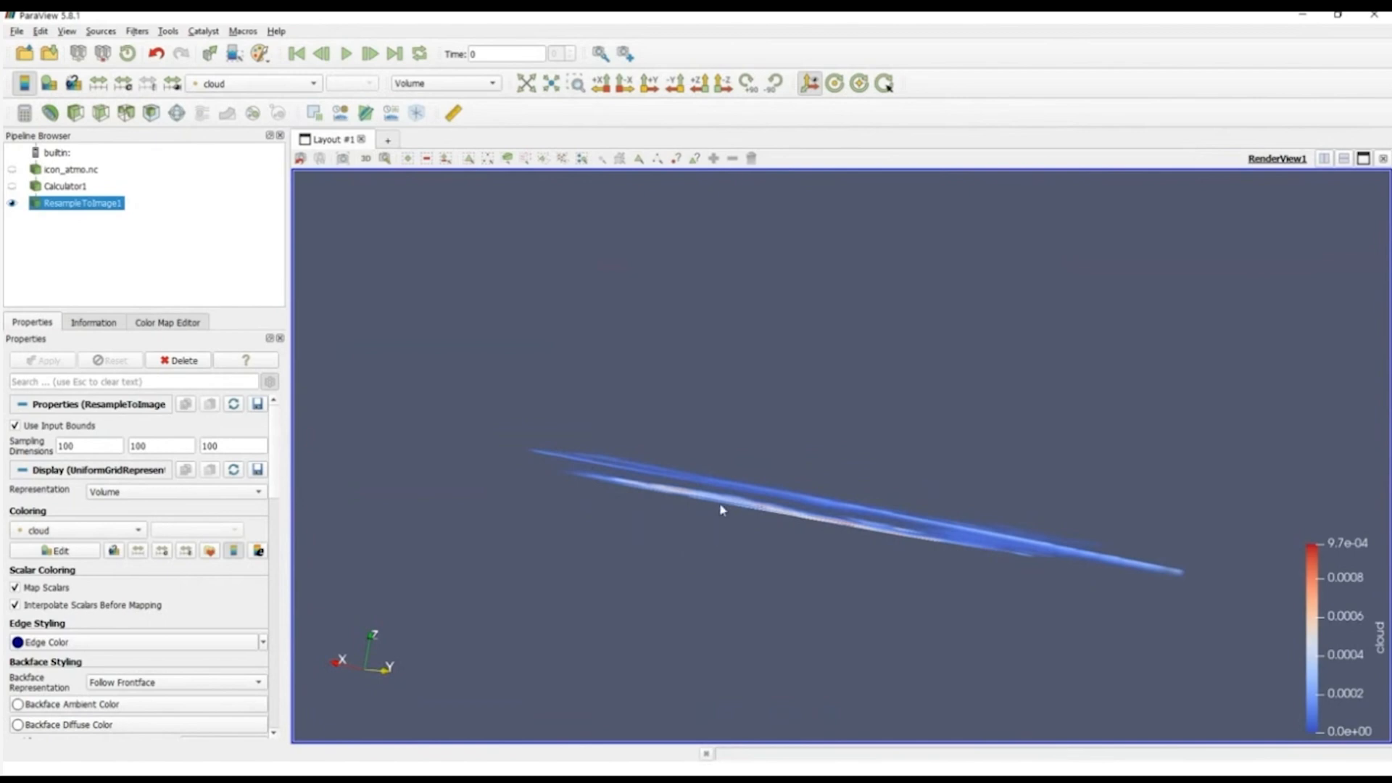
pyautogui.moveTo(722, 510); pyautogui.dragTo(714, 511)
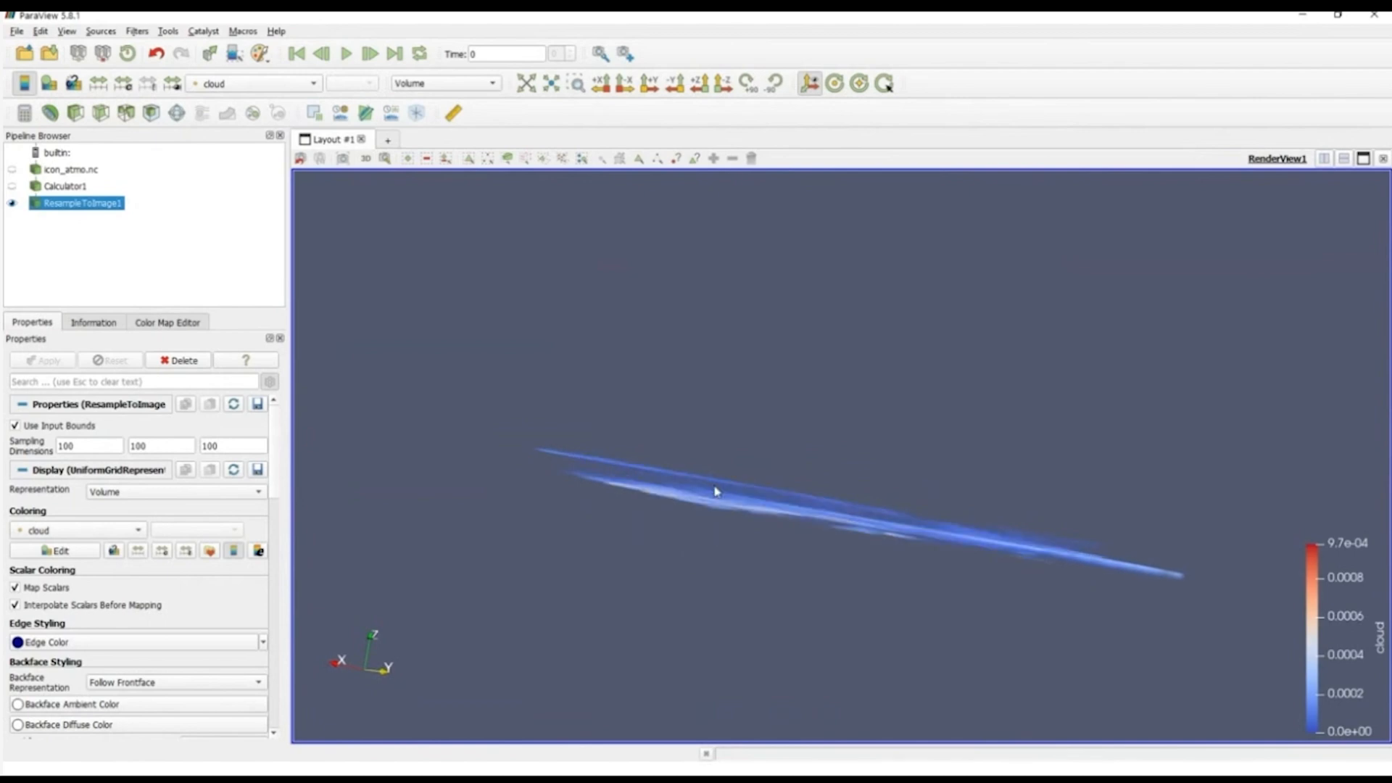
pyautogui.moveTo(721, 485); pyautogui.dragTo(734, 541, button='right')
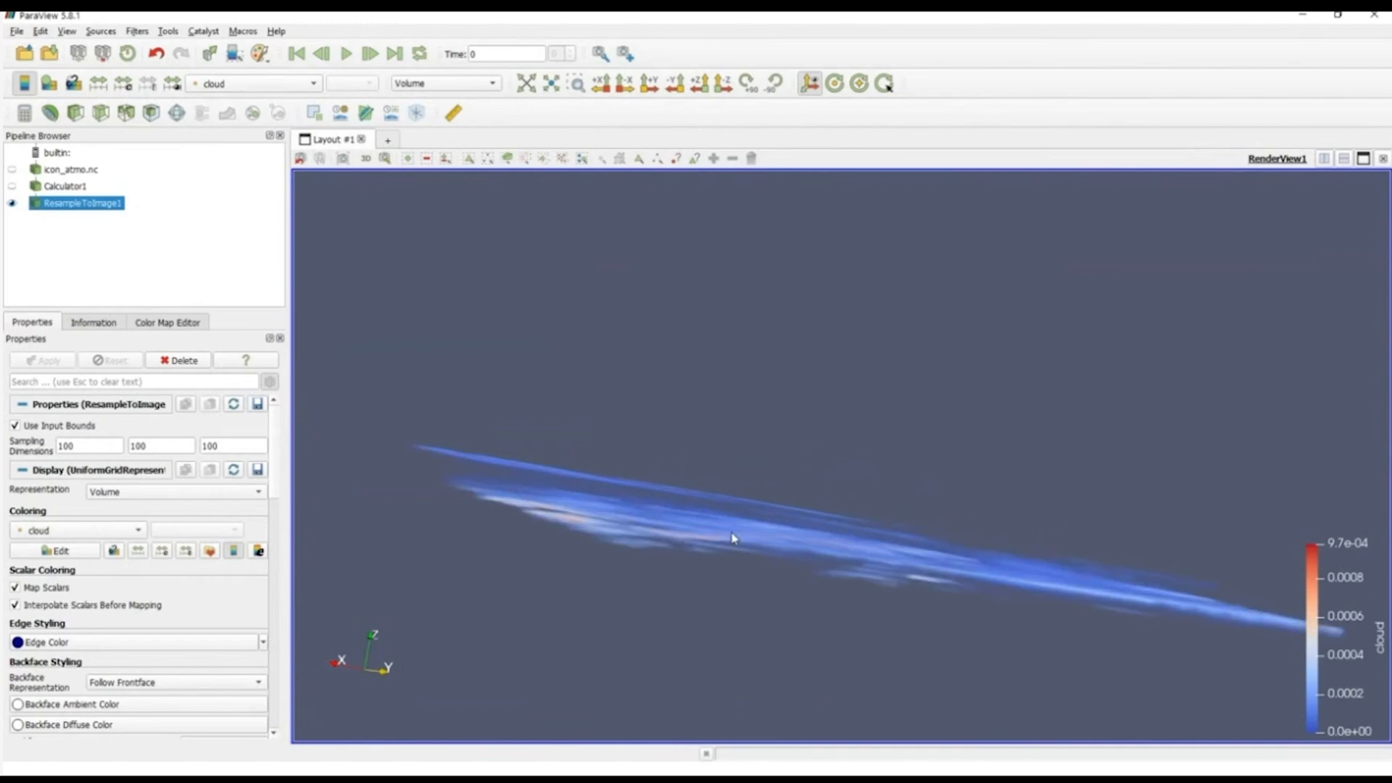
pyautogui.moveTo(733, 538)
pyautogui.mouseDown()
pyautogui.moveTo(740, 588)
pyautogui.moveTo(767, 595)
pyautogui.moveTo(755, 631)
pyautogui.moveTo(749, 534)
pyautogui.moveTo(750, 574)
pyautogui.moveTo(719, 585)
pyautogui.moveTo(749, 587)
pyautogui.moveTo(730, 517)
pyautogui.mouseUp()
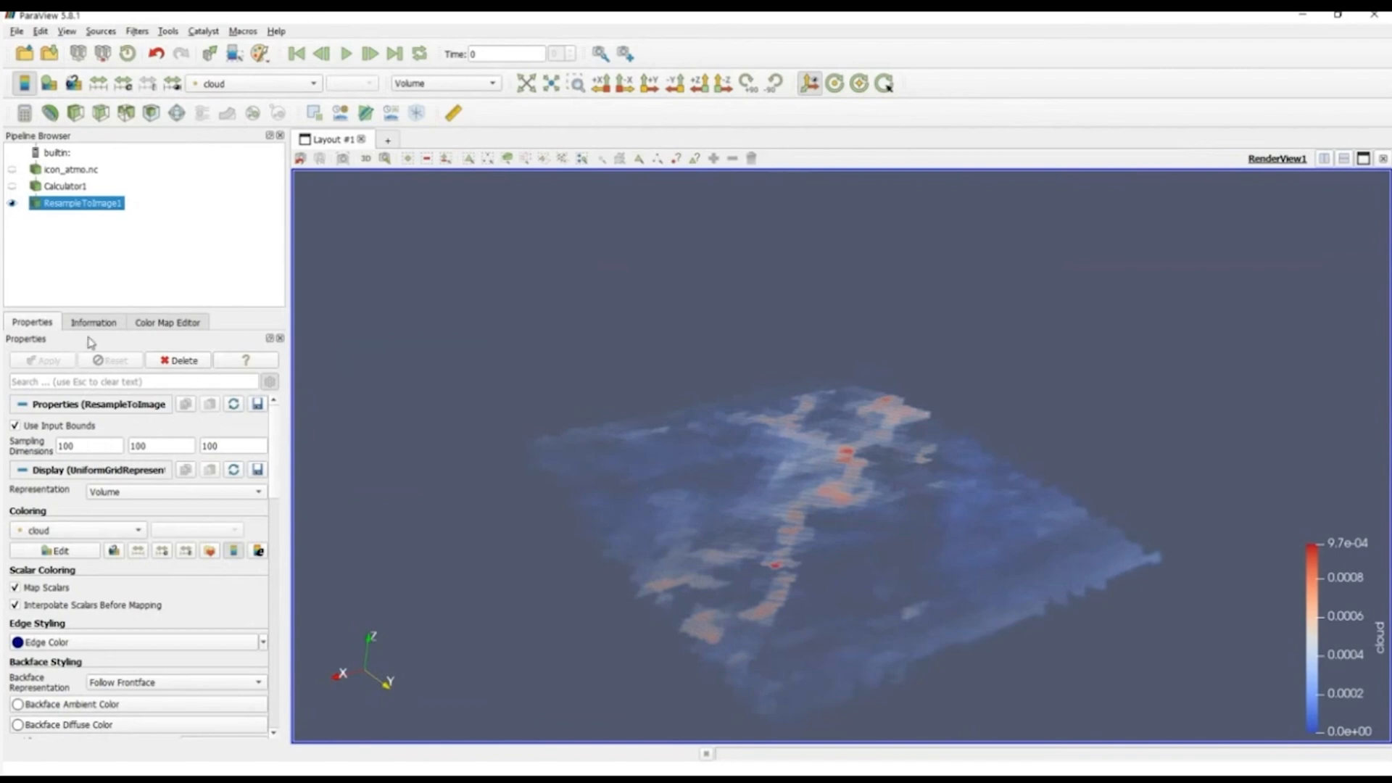
# Step: Apply the X Ray color preset to the cloud volume's color map
pyautogui.click(58, 552)
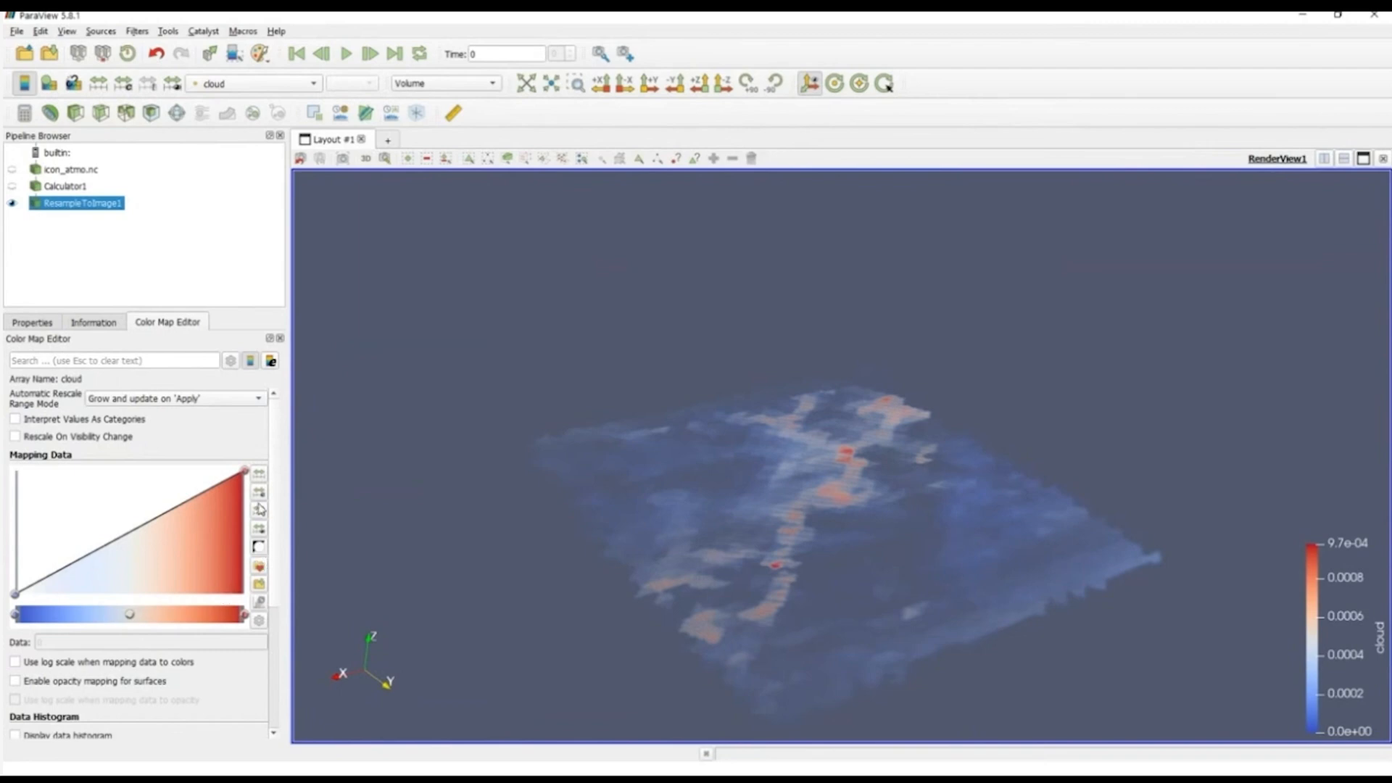
pyautogui.click(258, 567)
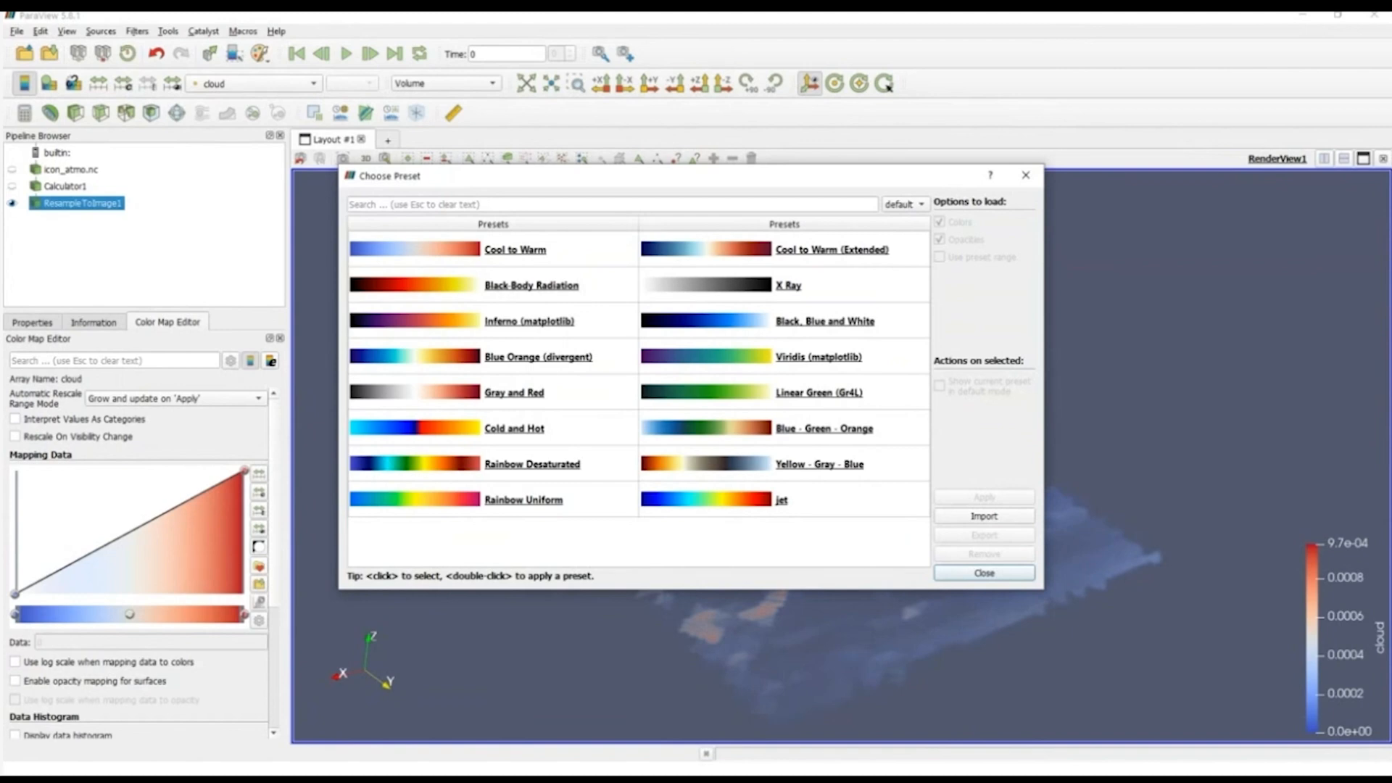
pyautogui.click(787, 285)
pyautogui.click(984, 497)
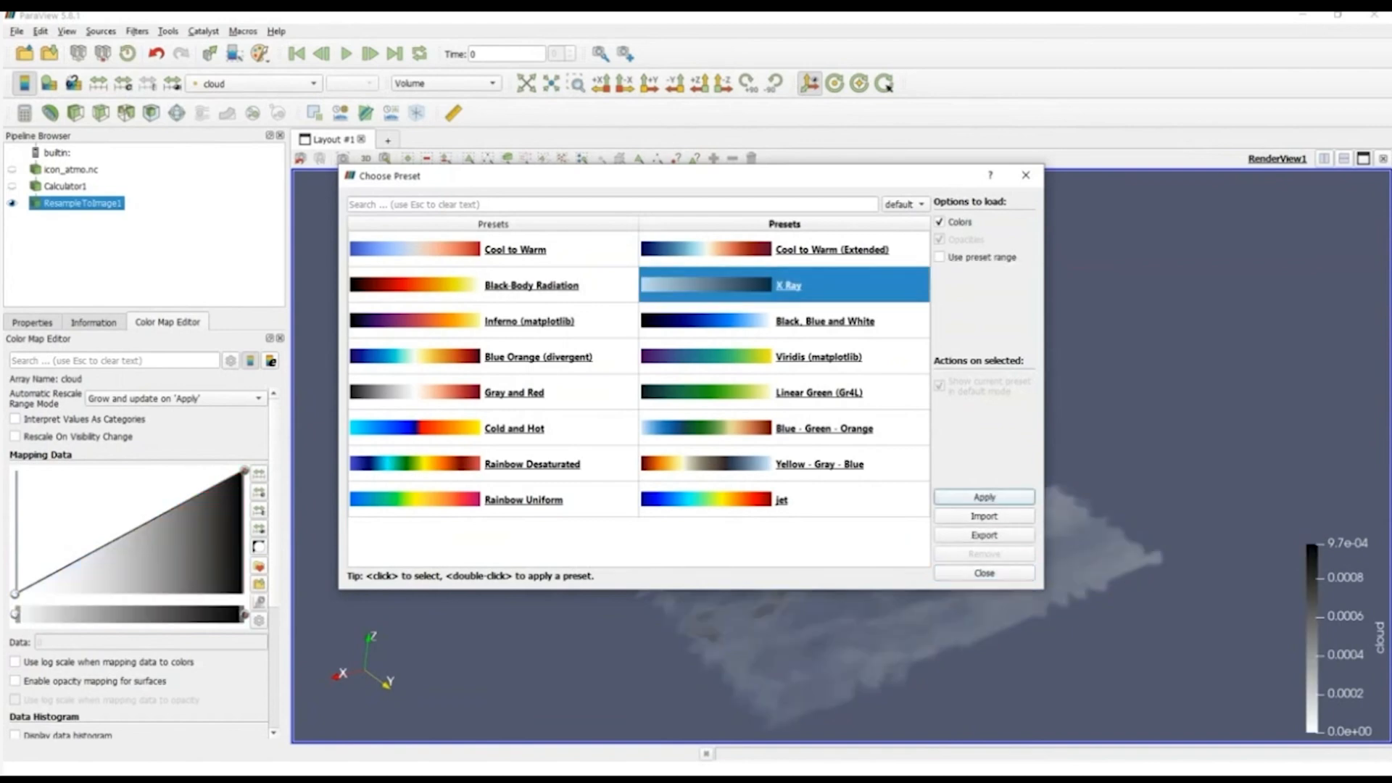
pyautogui.click(984, 573)
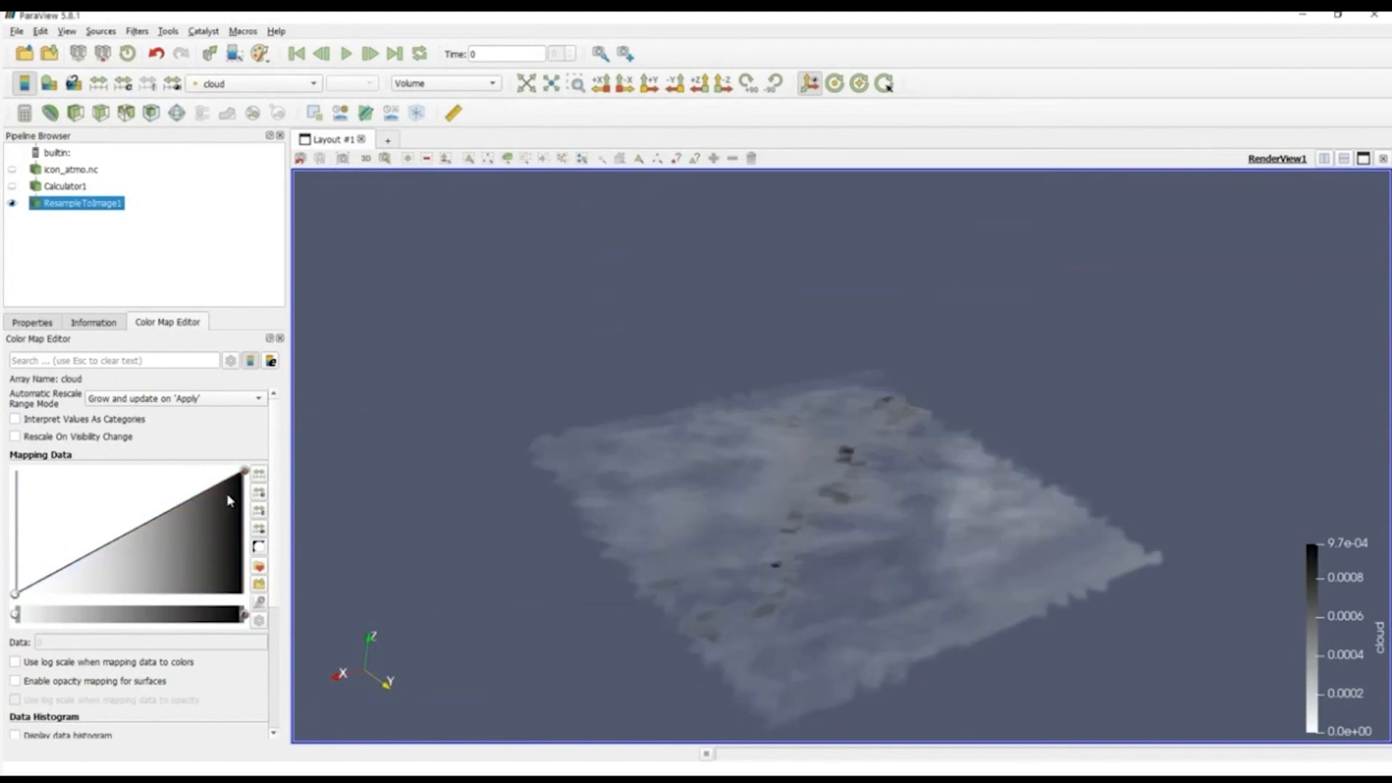
# Step: Set the color at the upper end of the cloud color map to a very light gray
pyautogui.doubleClick(244, 616)
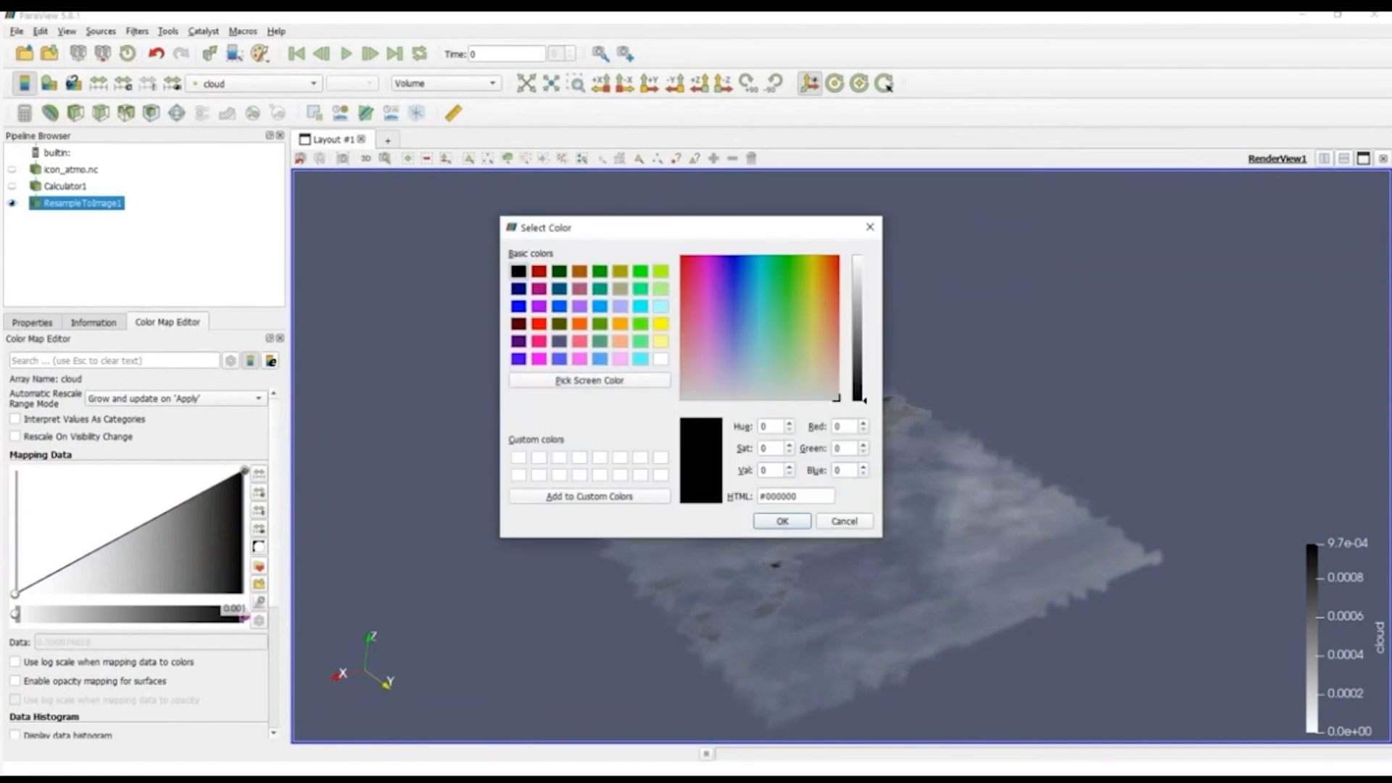
pyautogui.click(858, 278)
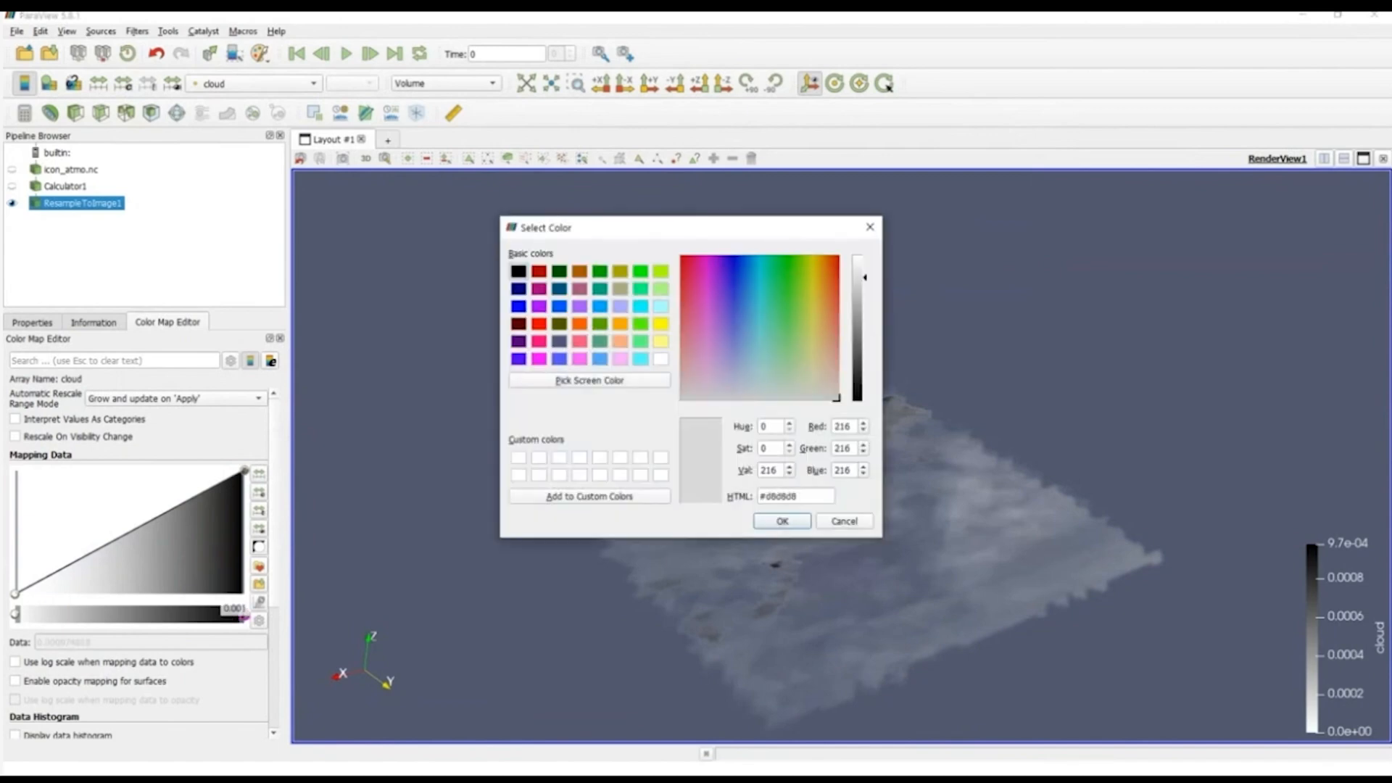
pyautogui.moveTo(858, 278); pyautogui.dragTo(857, 275)
pyautogui.click(781, 520)
pyautogui.moveTo(848, 643)
pyautogui.mouseDown()
pyautogui.moveTo(845, 608)
pyautogui.moveTo(842, 638)
pyautogui.moveTo(873, 635)
pyautogui.mouseUp()
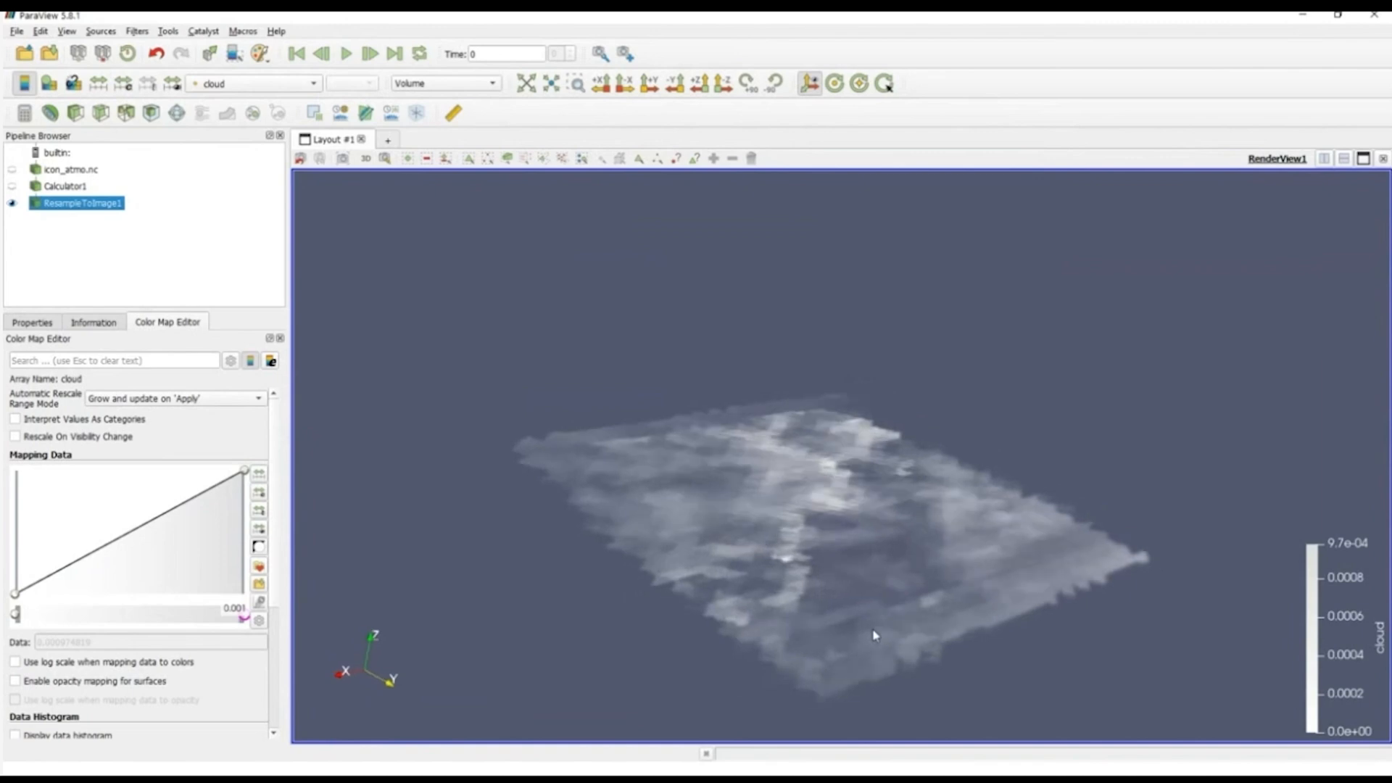
# Step: Enable ray tracing for the render view and inspect the ray-traced cloud volume
pyautogui.click(32, 322)
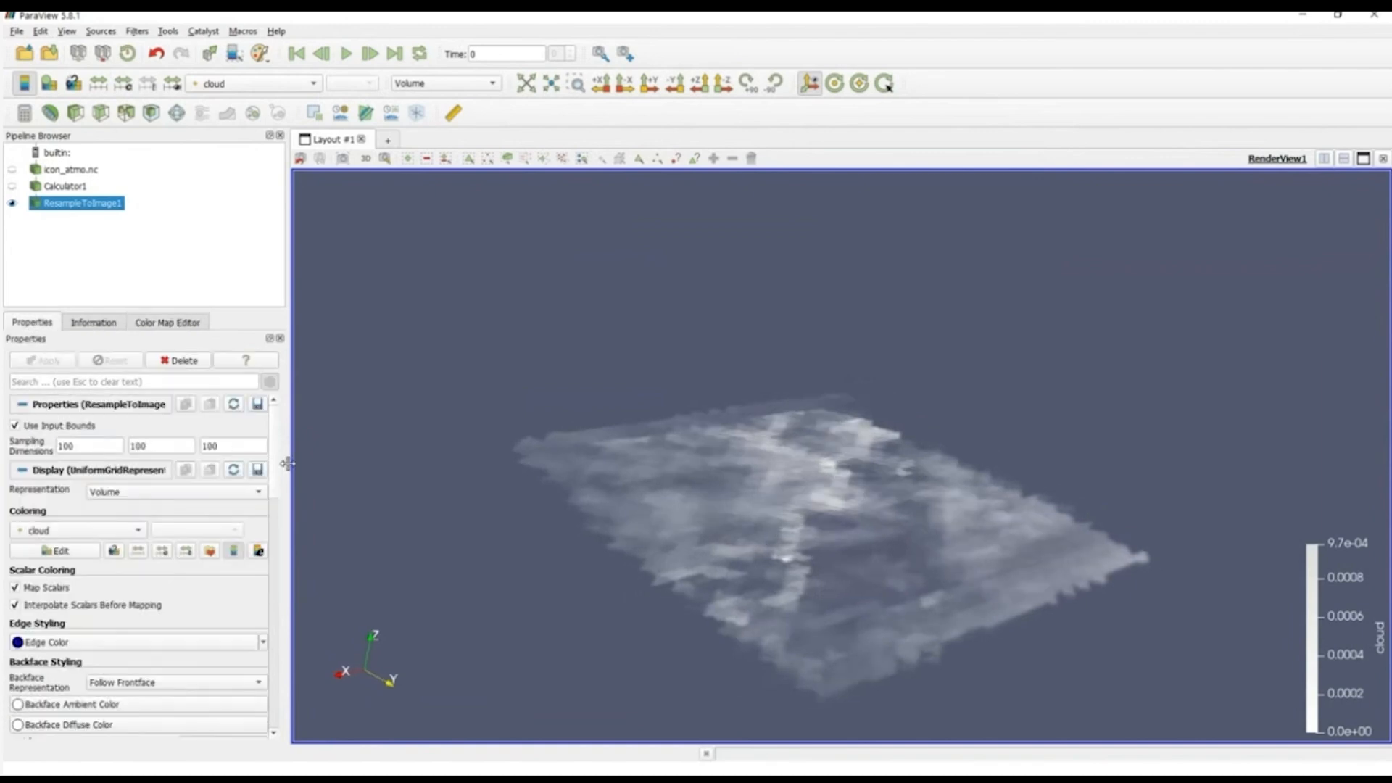
pyautogui.moveTo(287, 464); pyautogui.dragTo(355, 466)
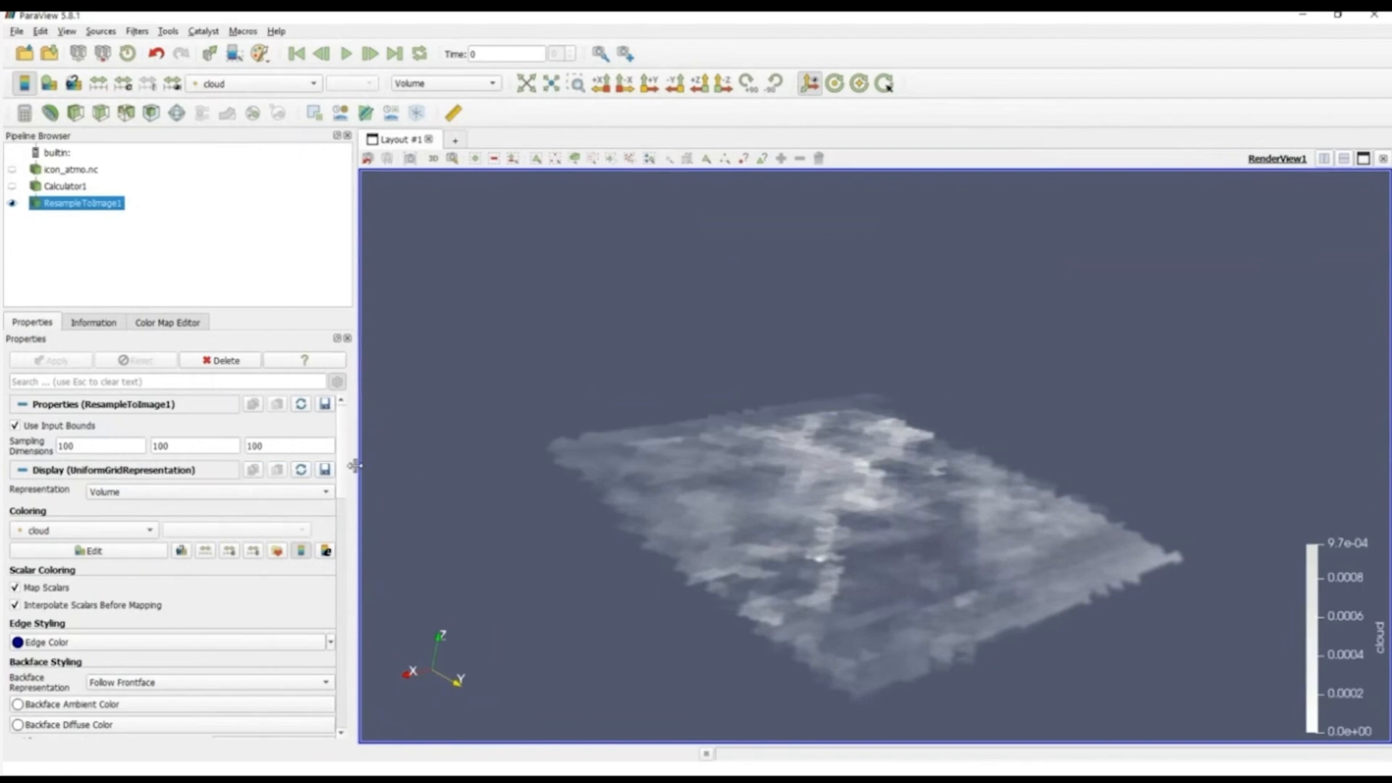
pyautogui.scroll(-7, 343, 530)
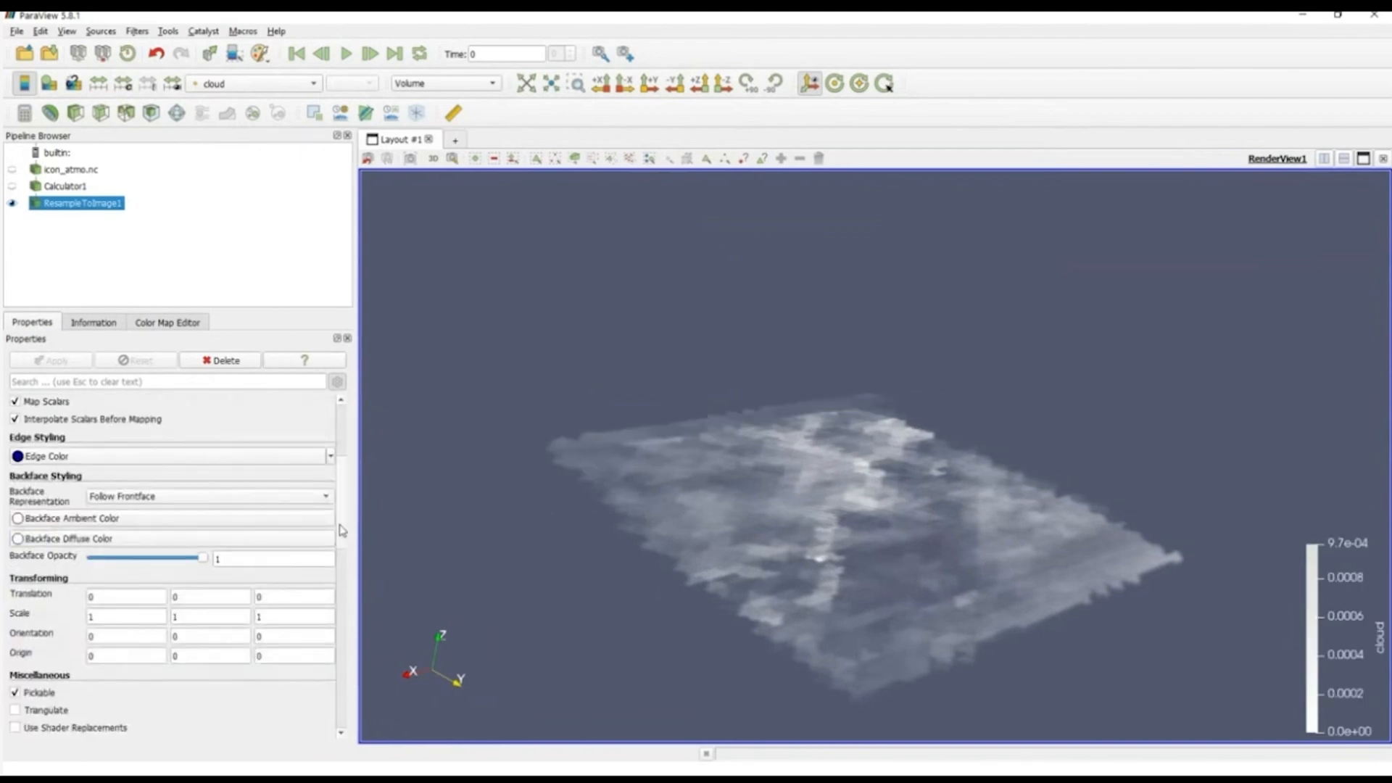
pyautogui.moveTo(343, 530); pyautogui.dragTo(336, 729)
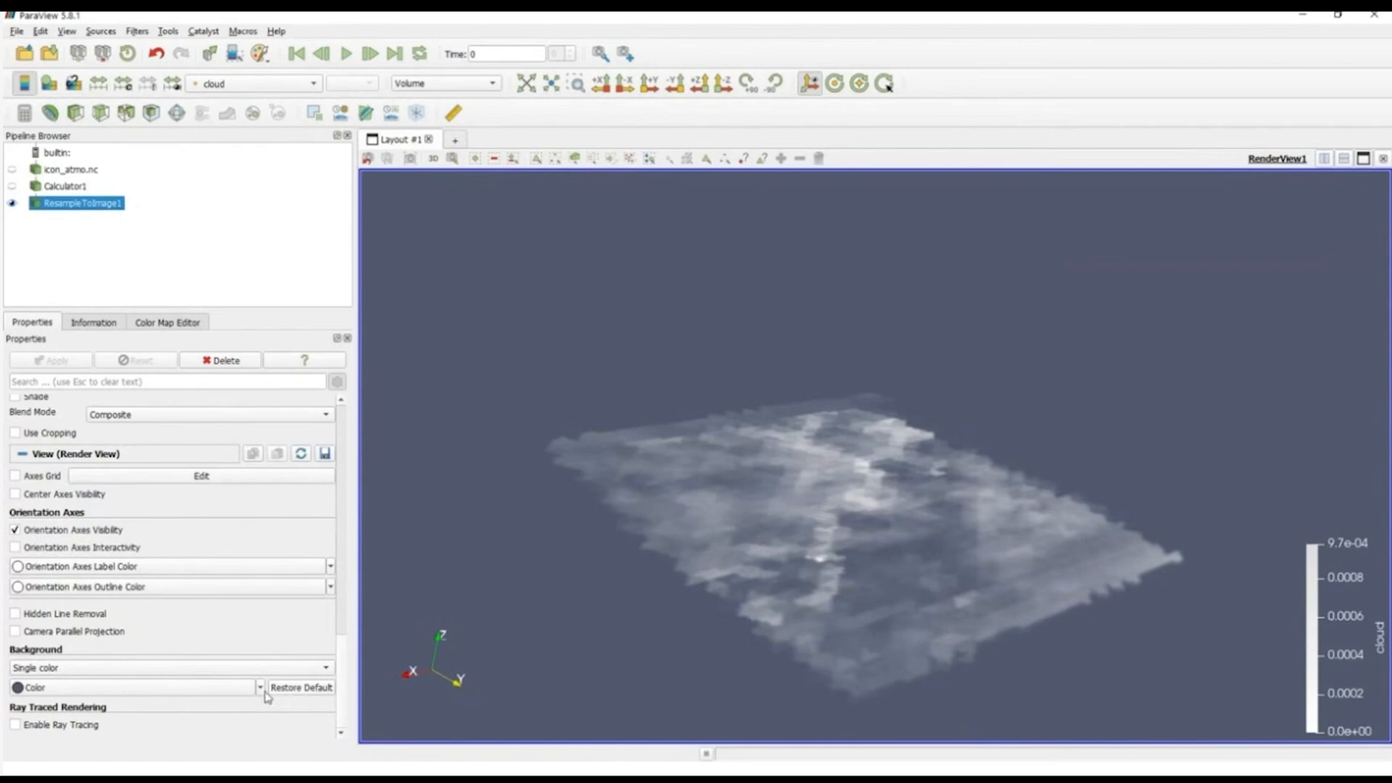
pyautogui.click(15, 725)
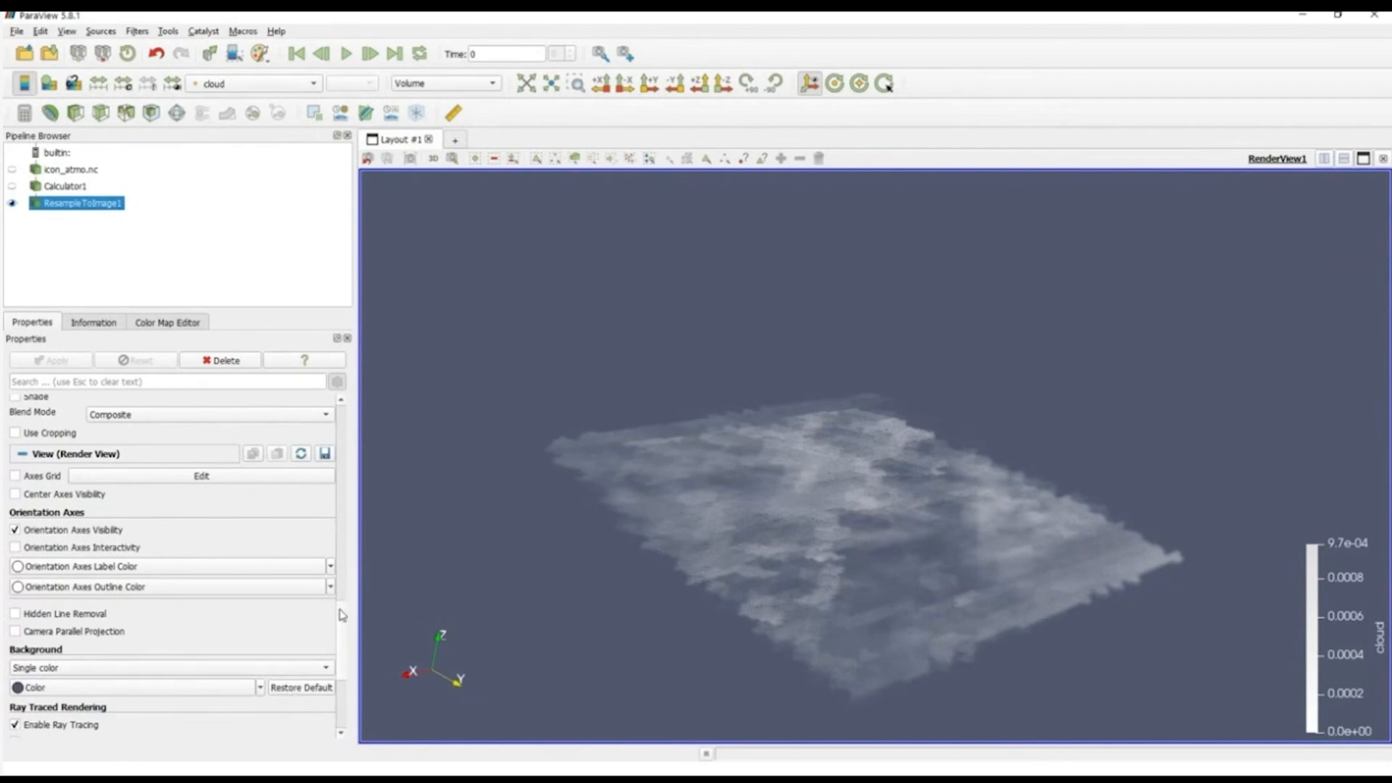
pyautogui.moveTo(345, 588); pyautogui.dragTo(344, 671)
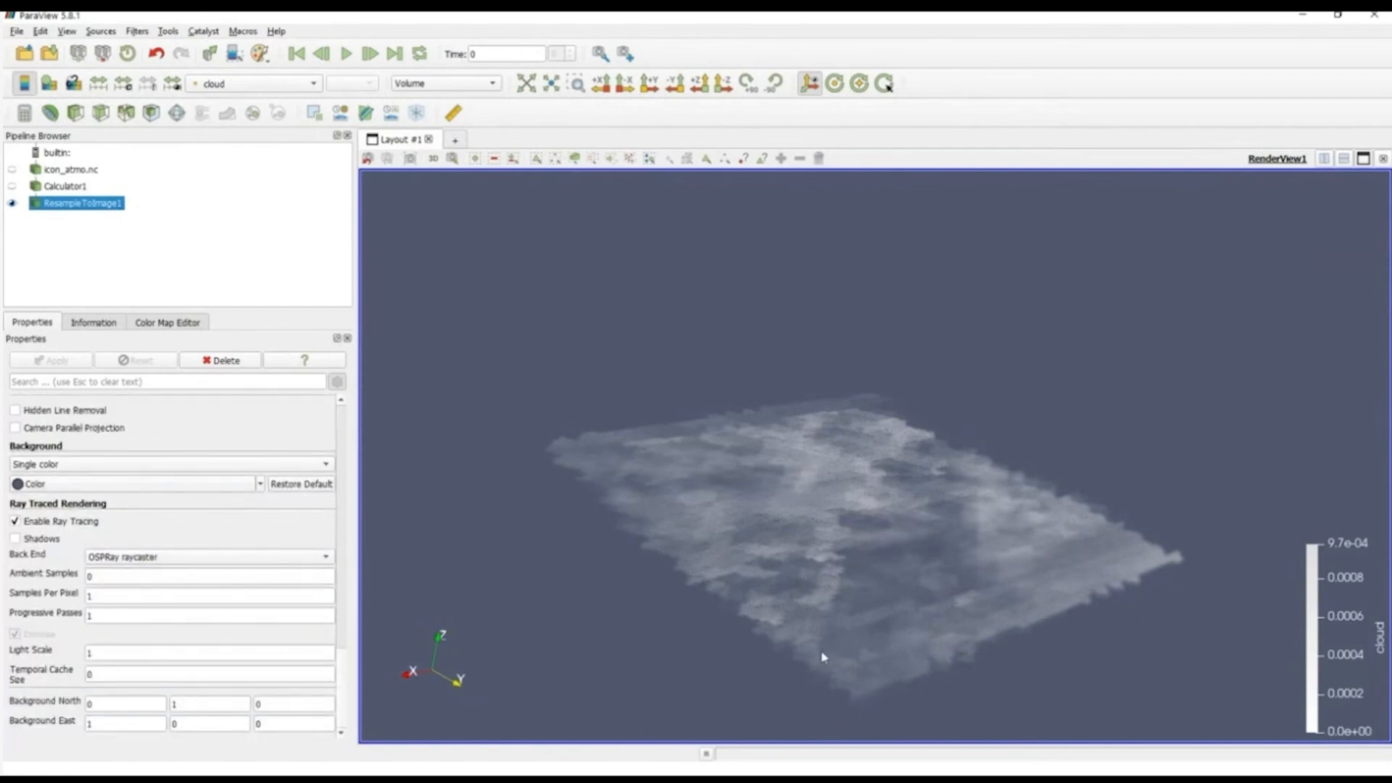
pyautogui.moveTo(823, 655); pyautogui.dragTo(792, 665)
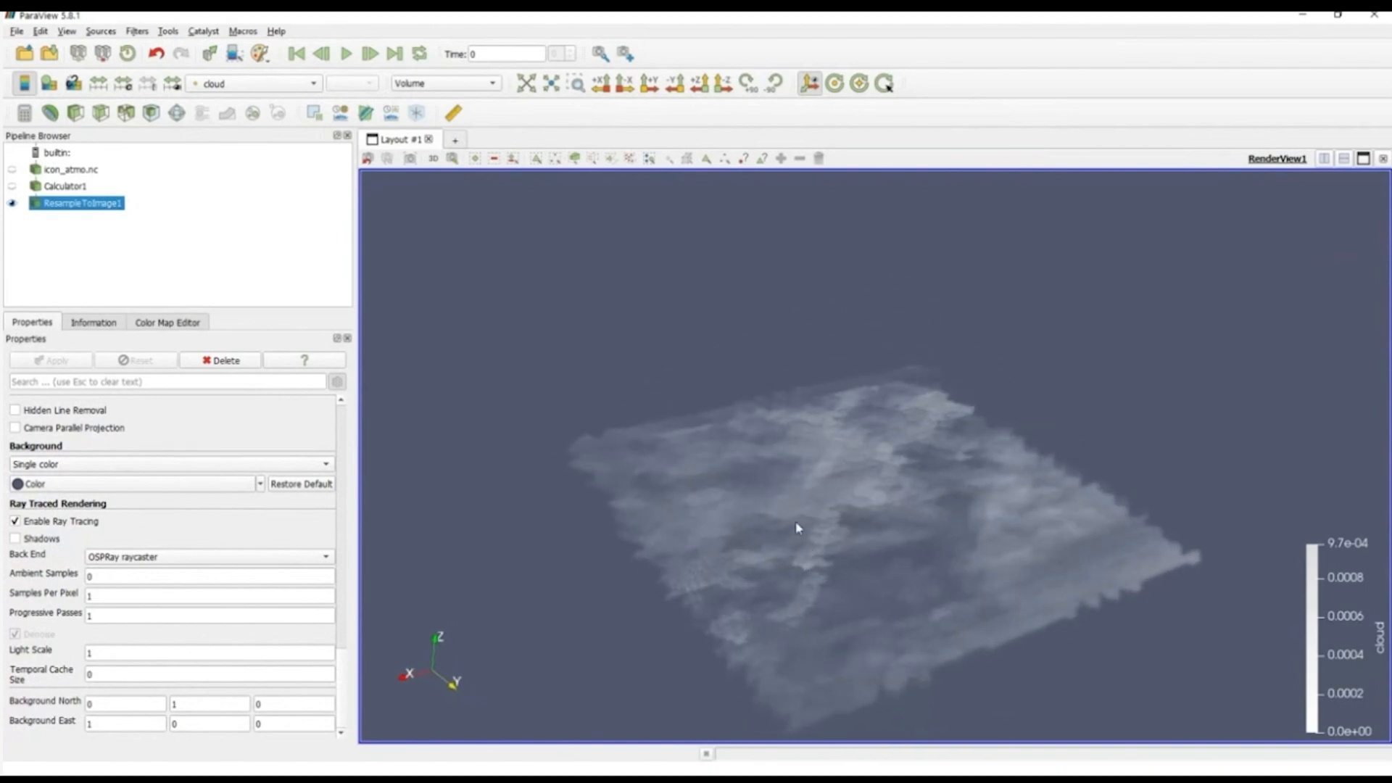
# Step: Set the ray tracing samples per pixel to 5 and inspect the denoised cloud volume from a lower oblique angle
pyautogui.moveTo(798, 531); pyautogui.dragTo(792, 499, button='right')
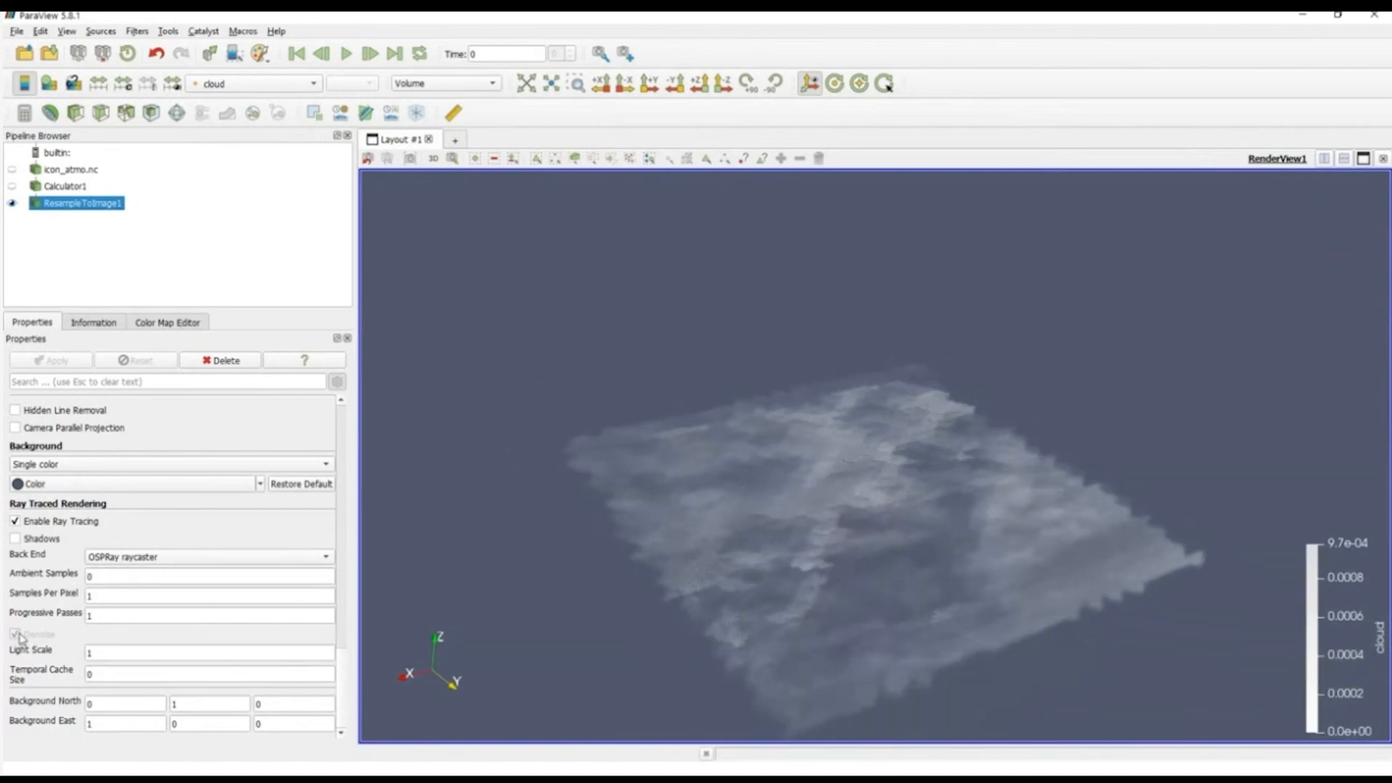
pyautogui.doubleClick(114, 595)
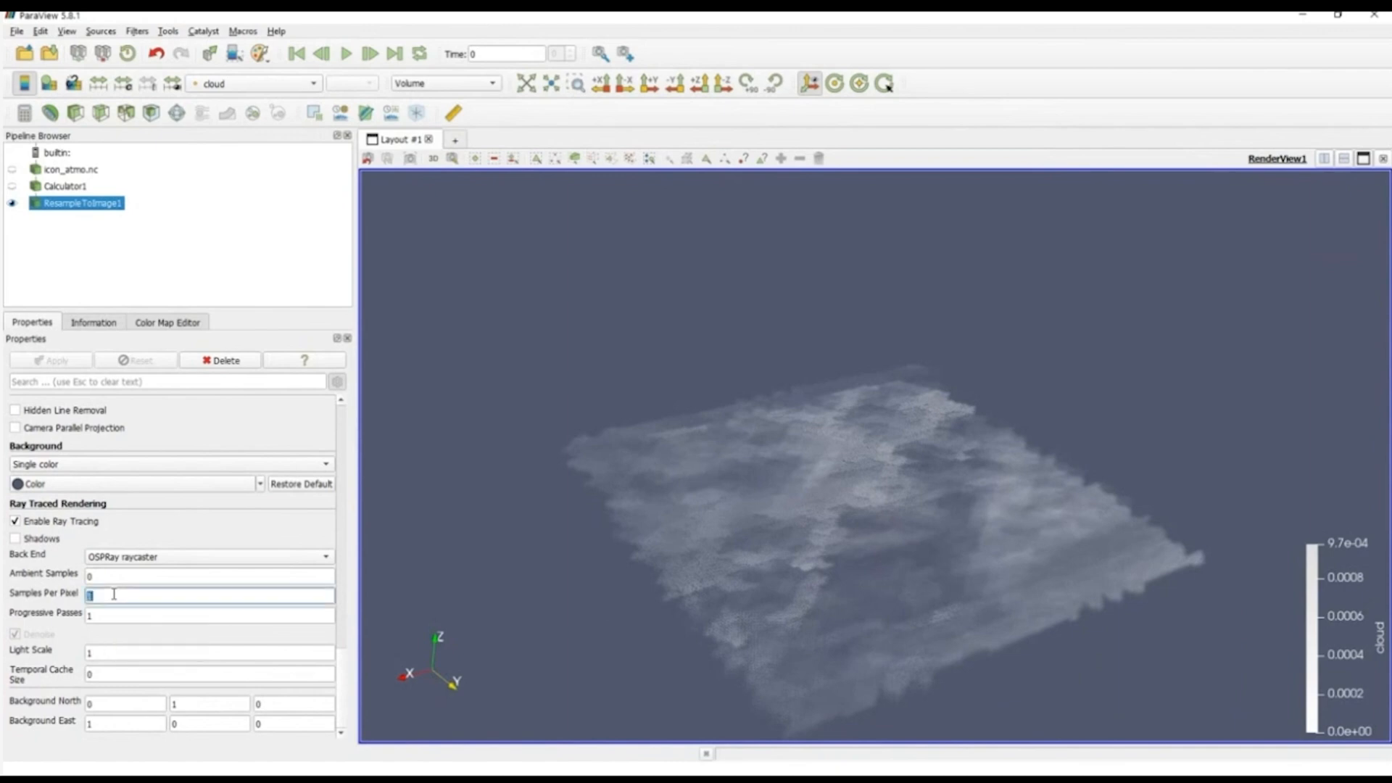
pyautogui.write('5')
pyautogui.doubleClick(118, 616)
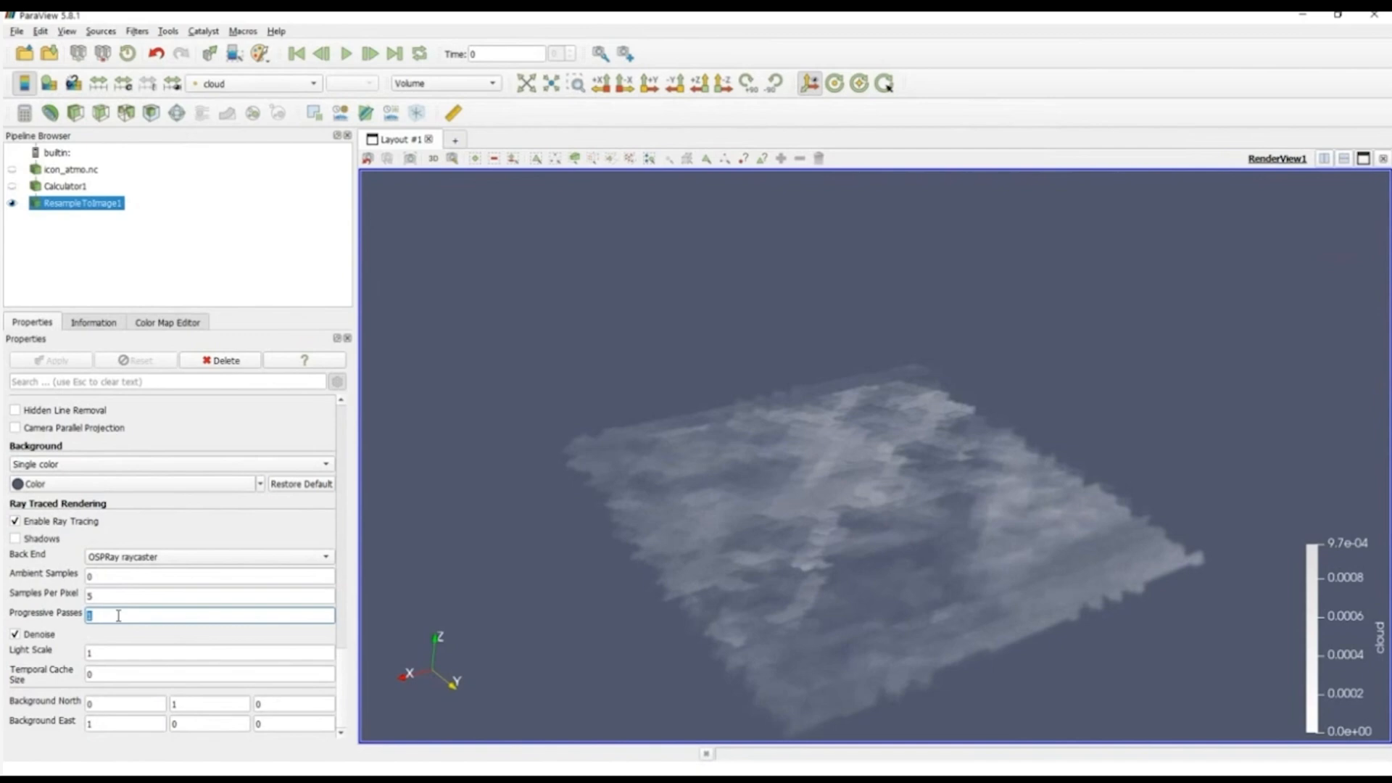
pyautogui.click(828, 579)
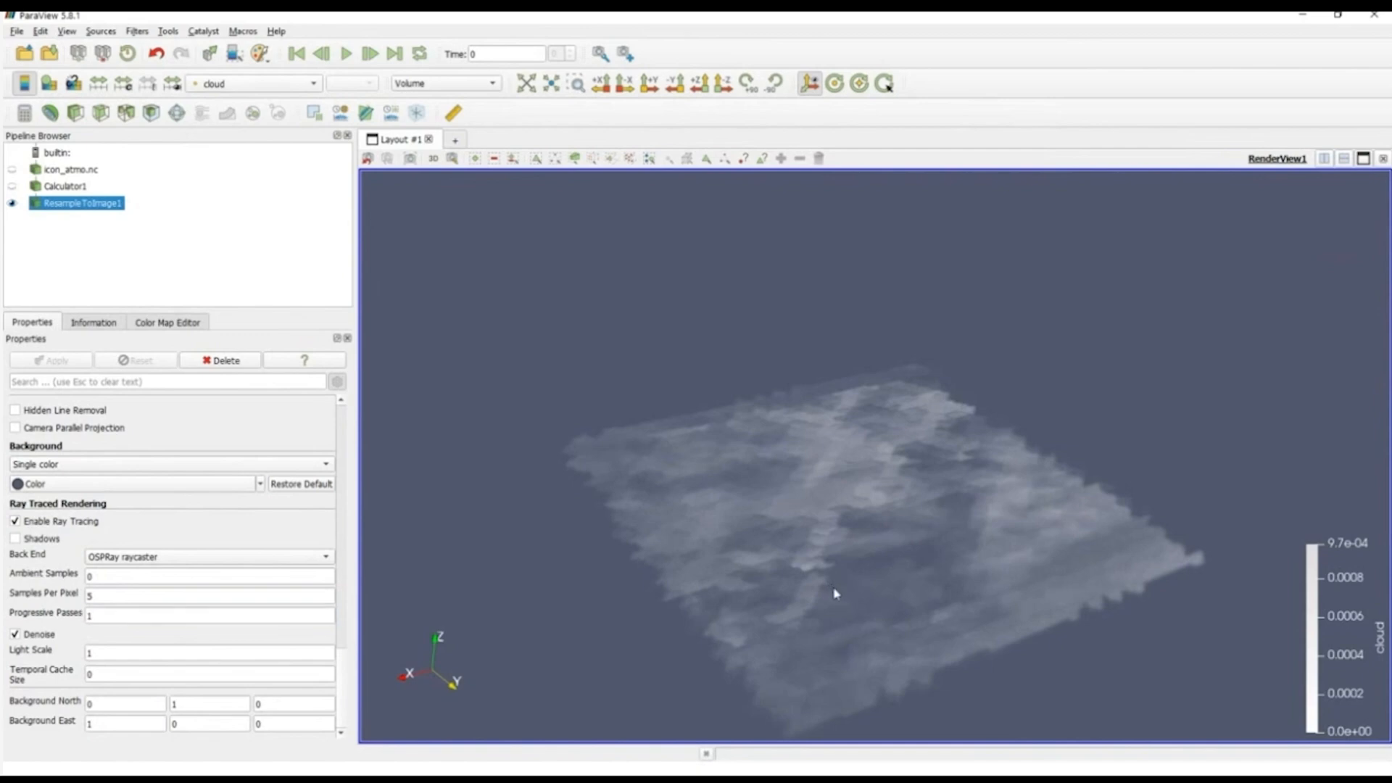
pyautogui.moveTo(821, 635); pyautogui.dragTo(847, 611)
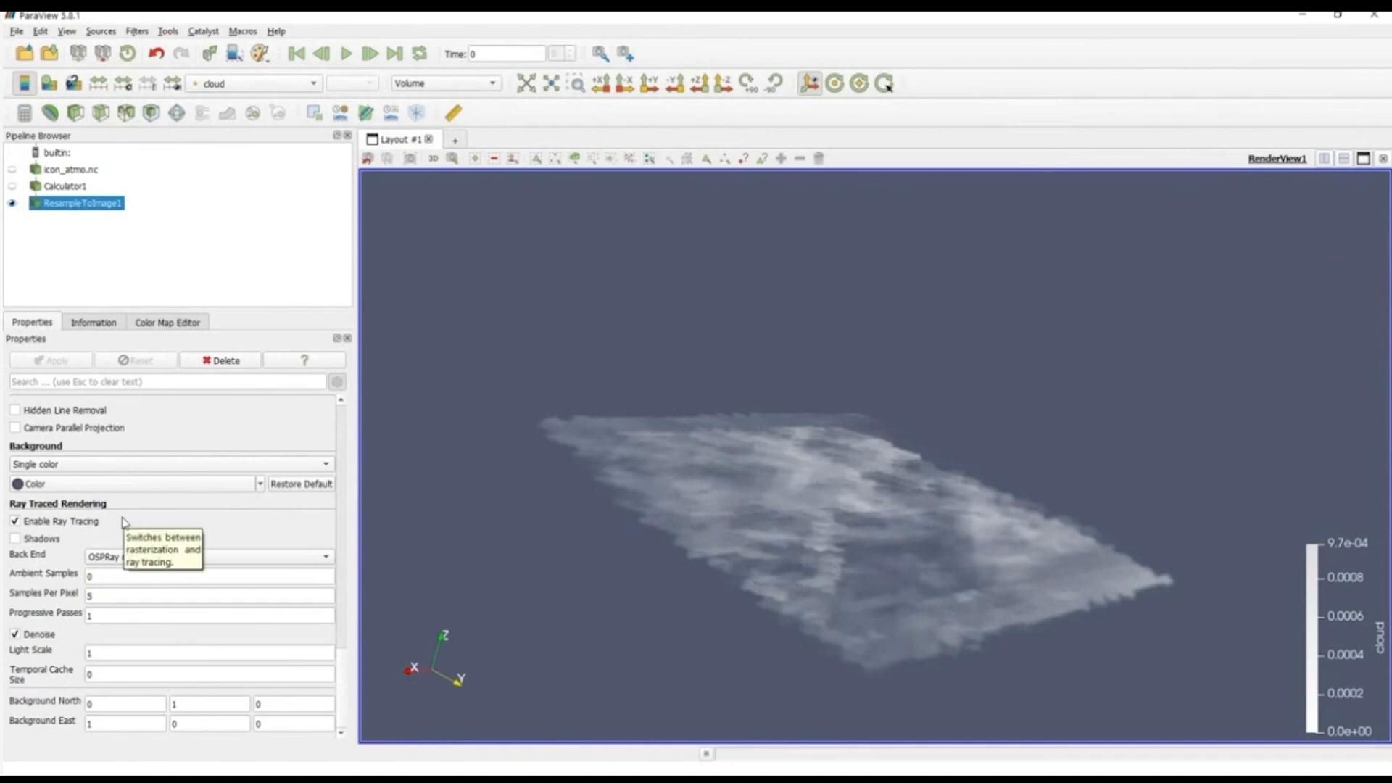
# Step: Hide the resampled cloud volume, disable ray tracing and show the Calculator1 surface from an oblique angle
pyautogui.click(11, 204)
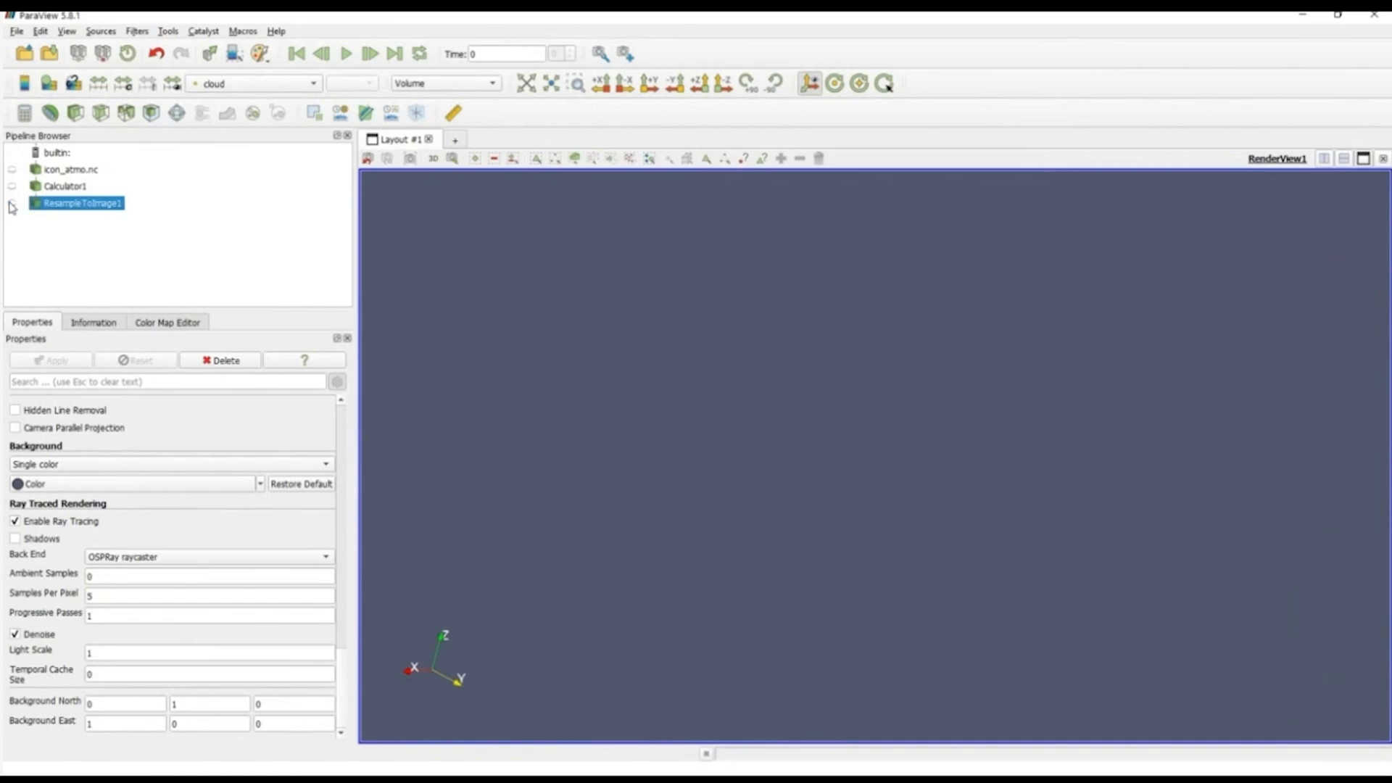
pyautogui.click(16, 522)
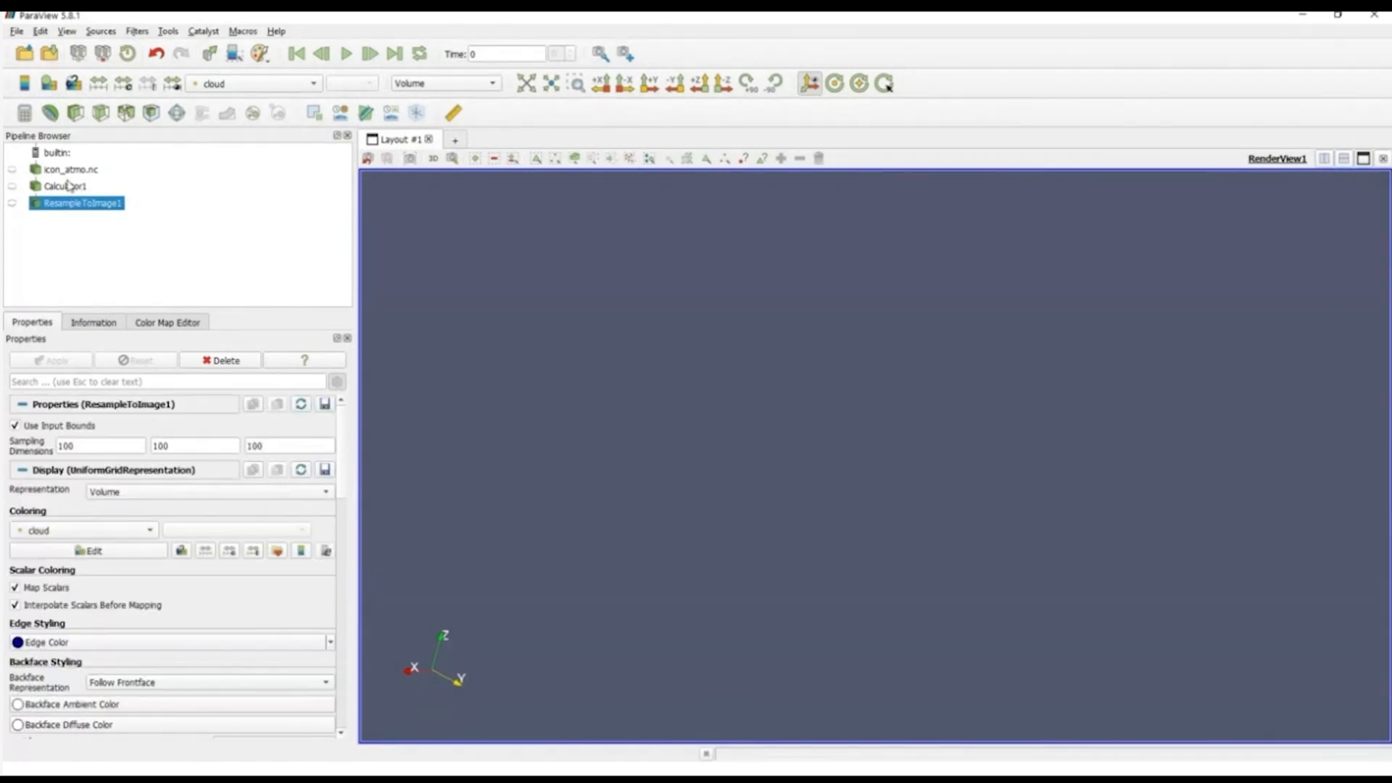
pyautogui.click(24, 189)
pyautogui.click(12, 187)
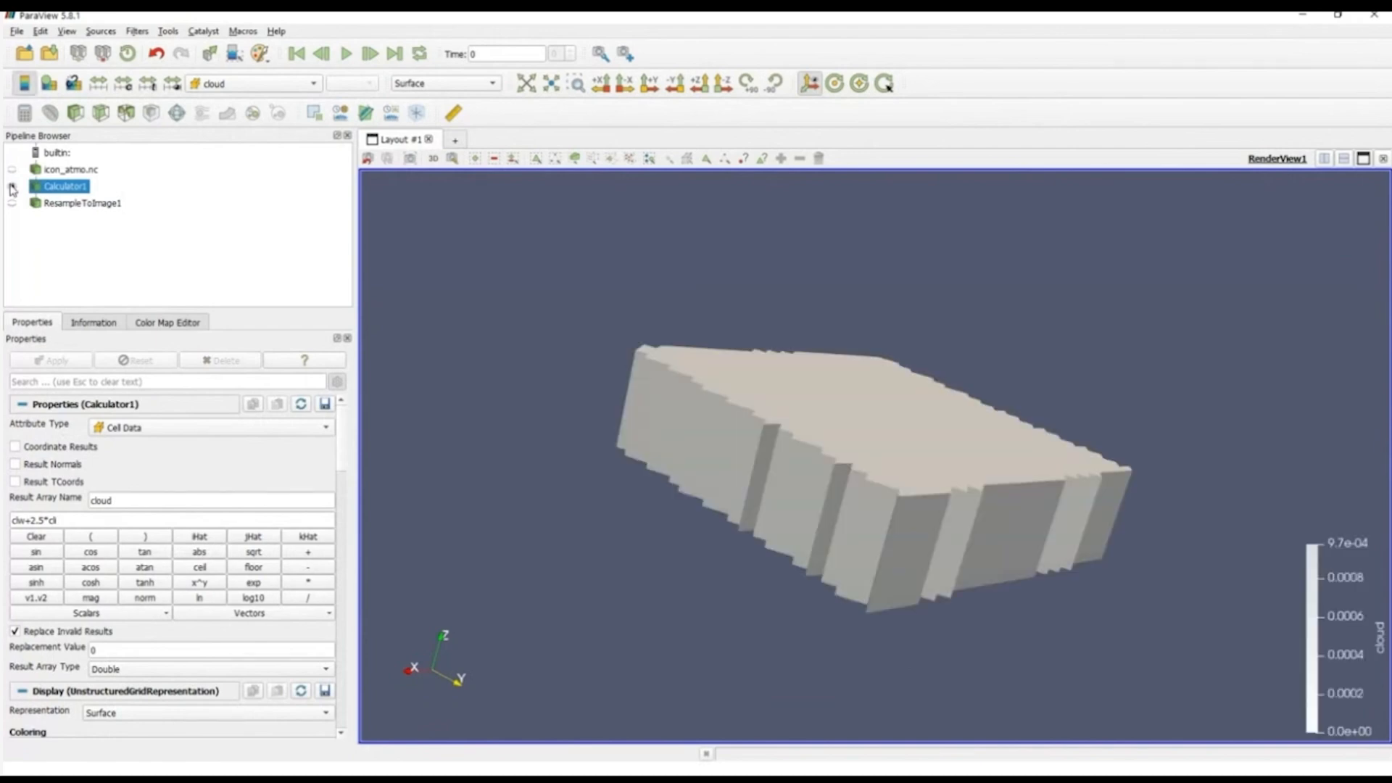
pyautogui.moveTo(726, 414); pyautogui.dragTo(711, 389)
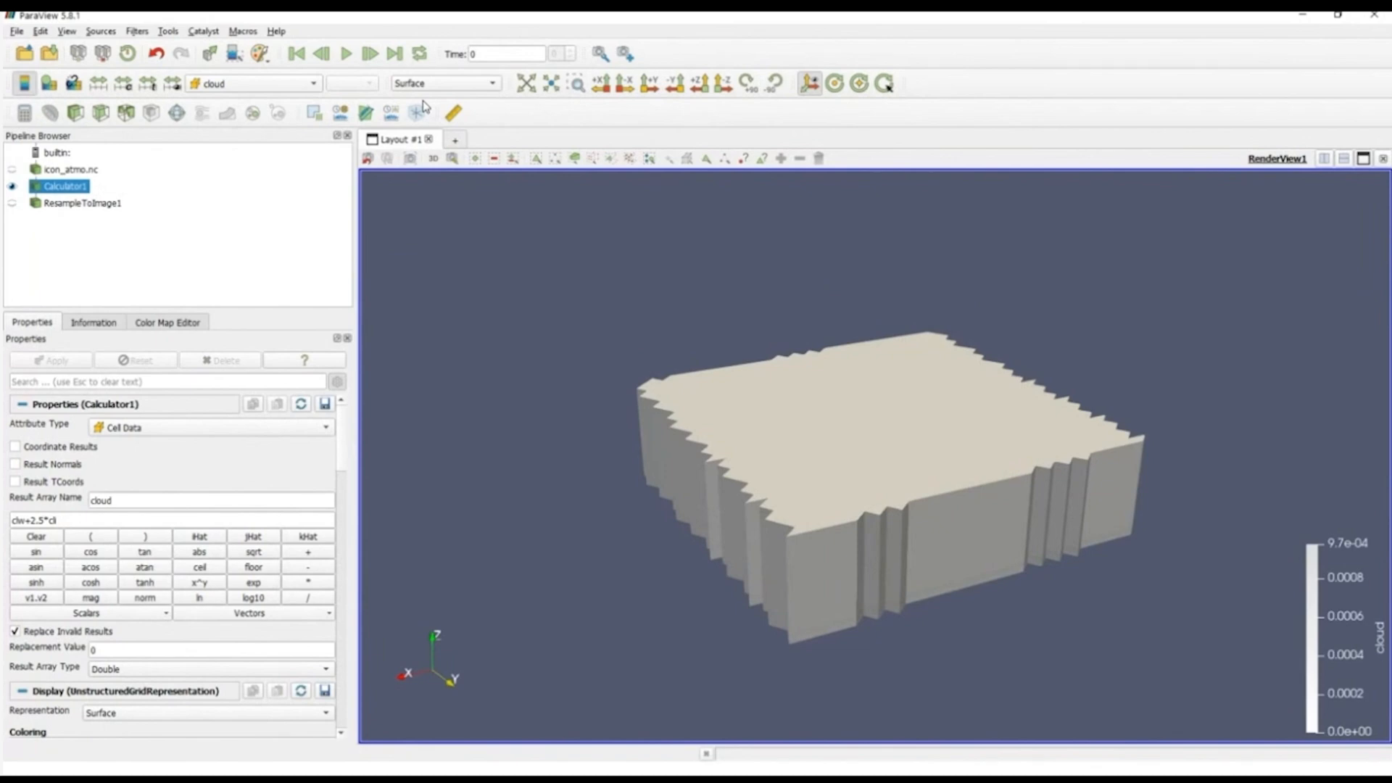
# Step: Create a wide Slice View beside the render view and show Calculator1 in it from an oblique angle
pyautogui.click(1325, 159)
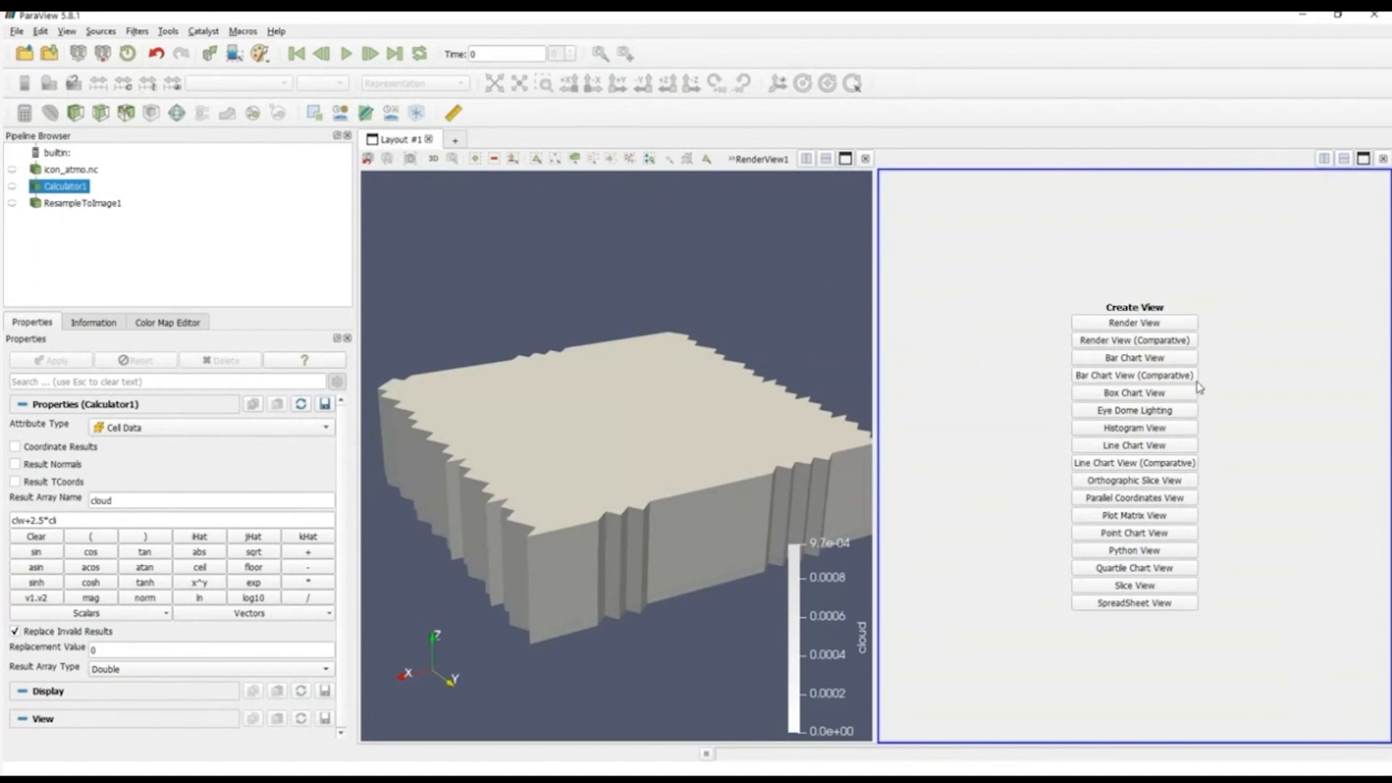
pyautogui.click(1160, 589)
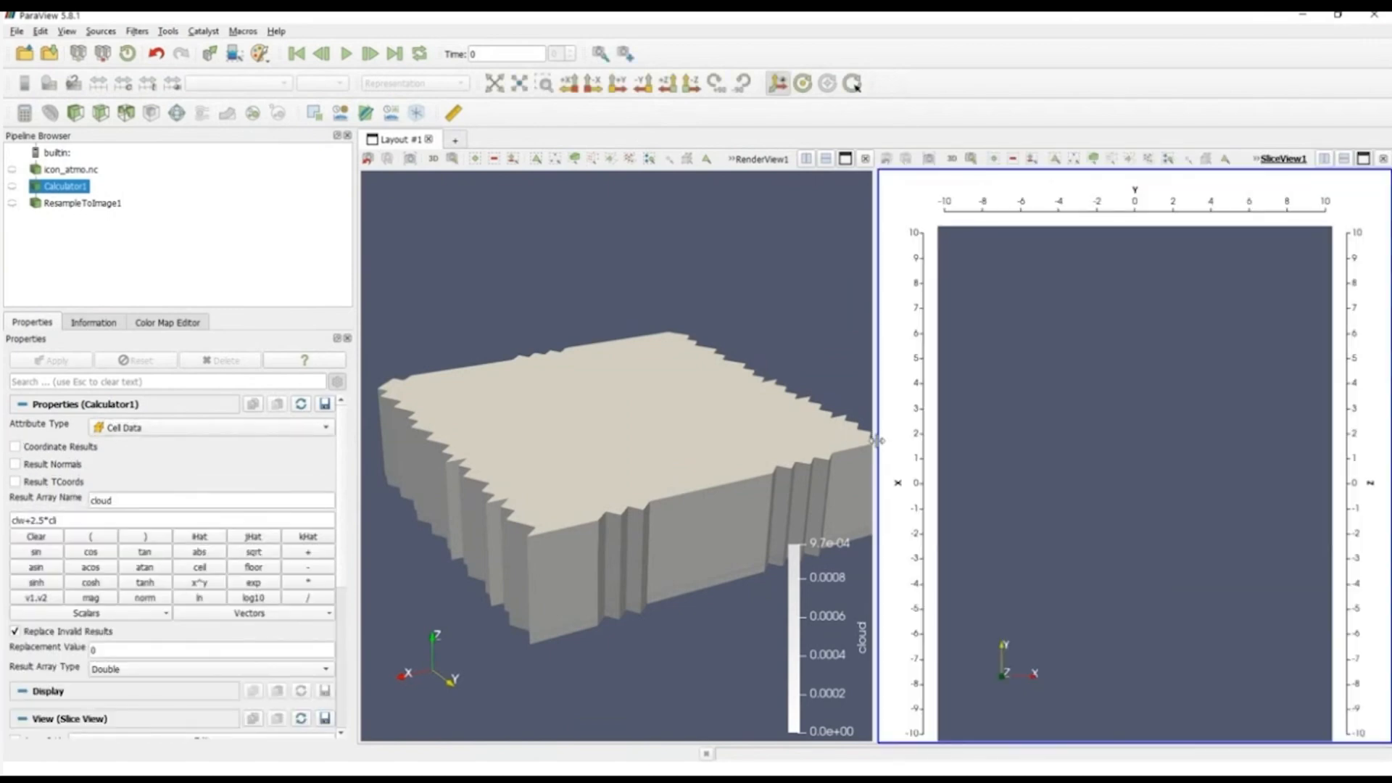
pyautogui.moveTo(876, 440); pyautogui.dragTo(647, 422)
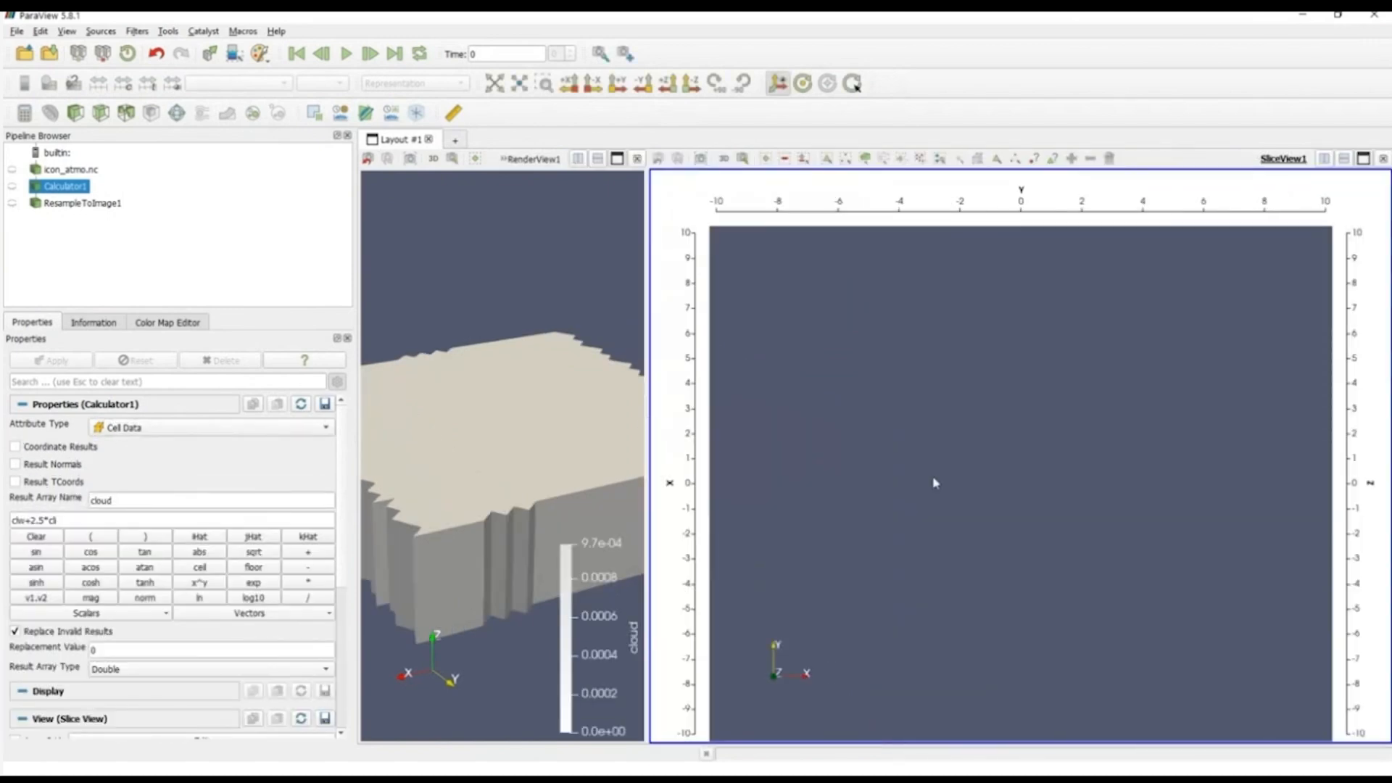
pyautogui.click(11, 187)
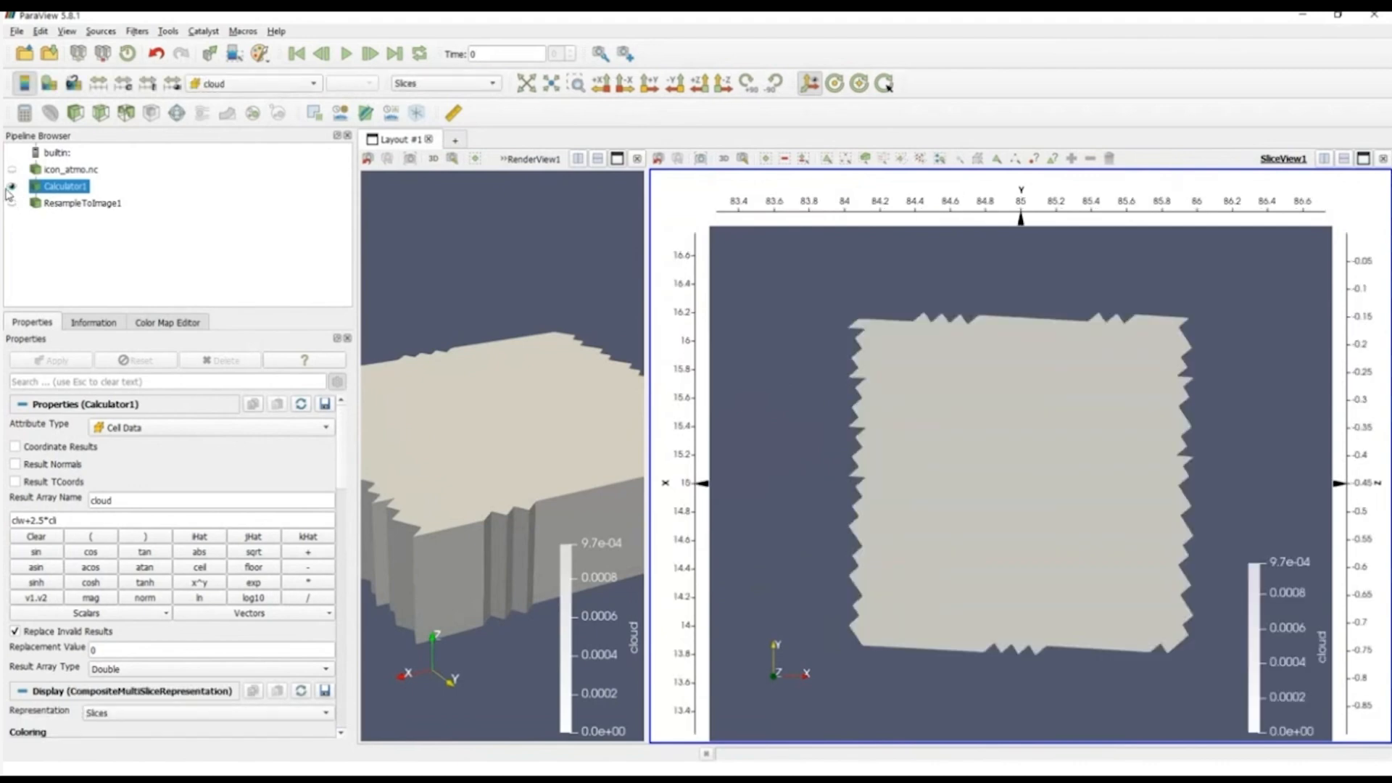
pyautogui.moveTo(1044, 496); pyautogui.dragTo(1115, 471)
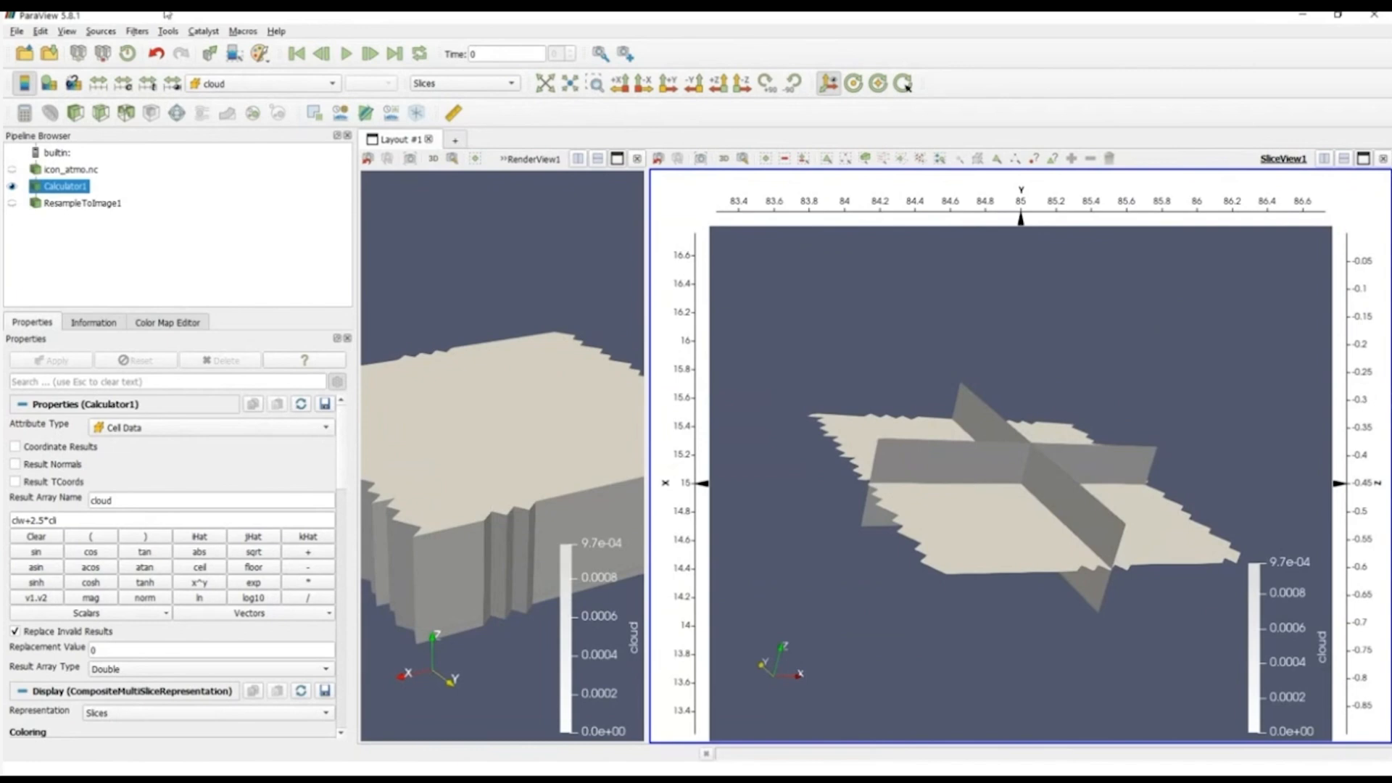
# Step: Color the orthogonal slices of Calculator1 by clw and inspect them from below
pyautogui.click(268, 83)
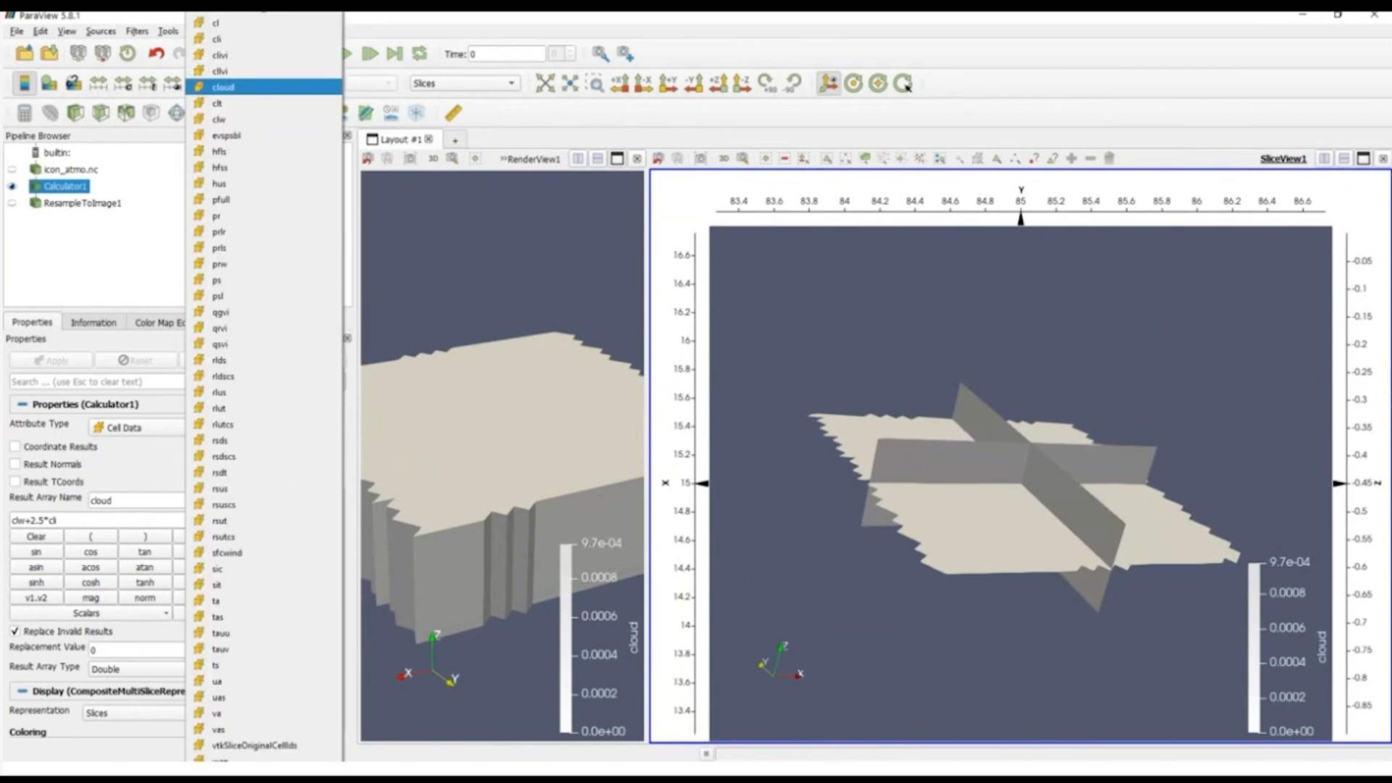
pyautogui.press('Down')
pyautogui.press('Down')
pyautogui.press('Return')
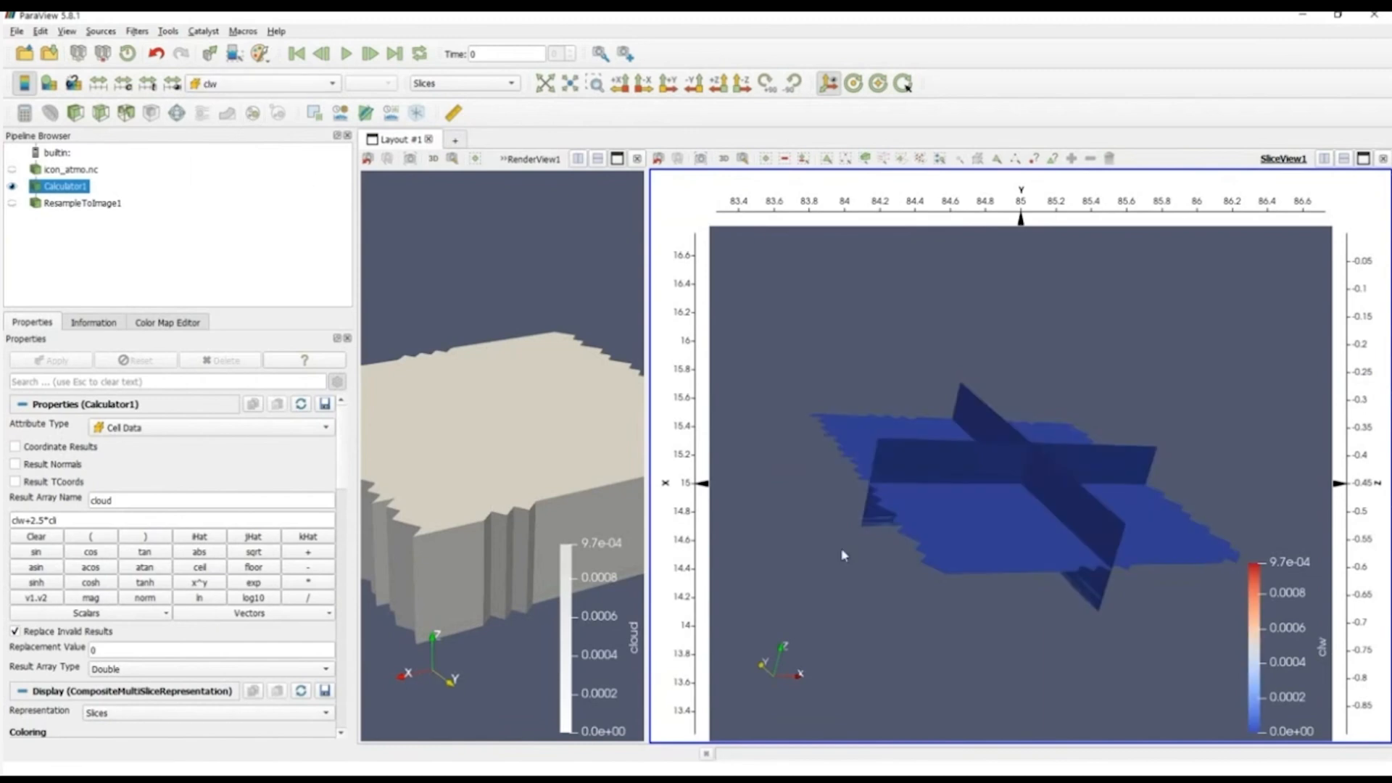
pyautogui.moveTo(842, 555); pyautogui.dragTo(972, 557)
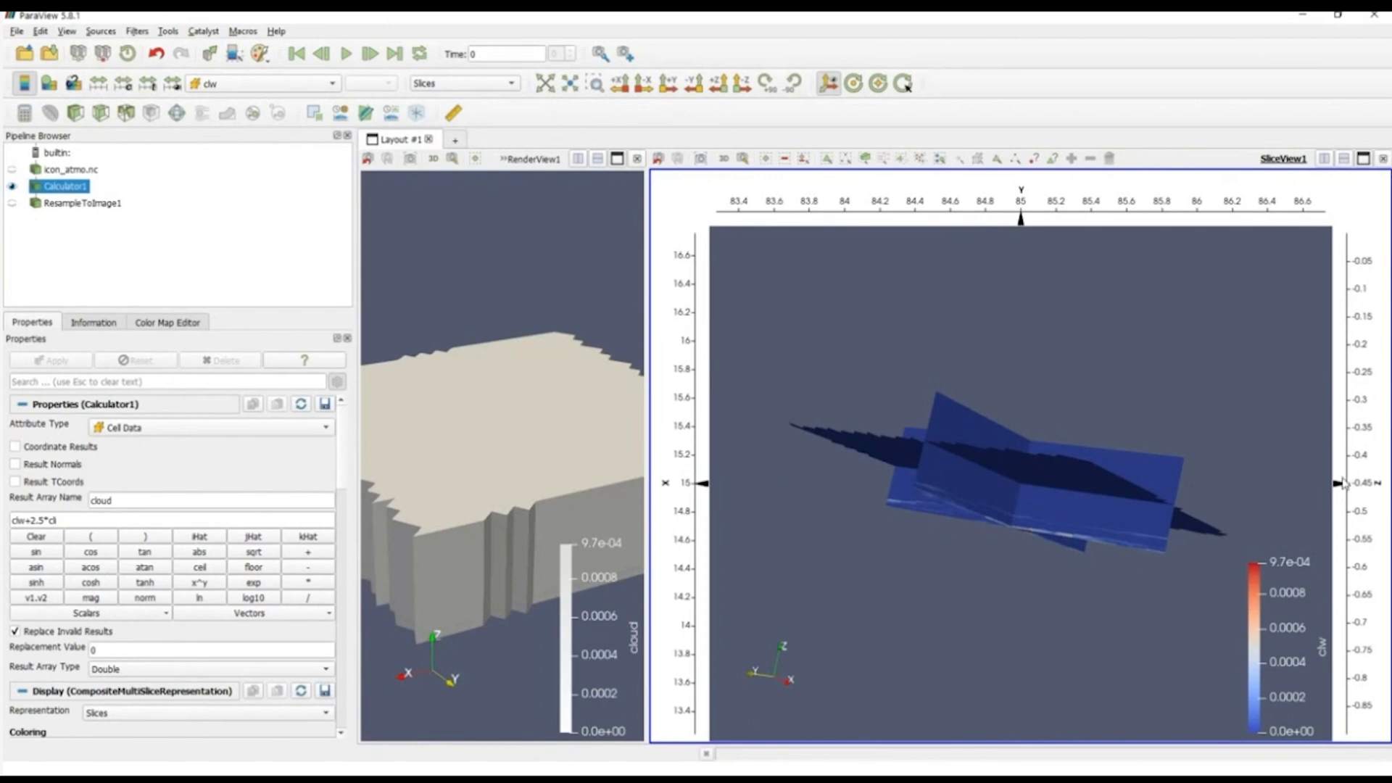
# Step: Move the Z slice near the bottom of the data, the X slice to about 15.2 and the Y slice to about 85.5
pyautogui.moveTo(1343, 483); pyautogui.dragTo(1351, 741)
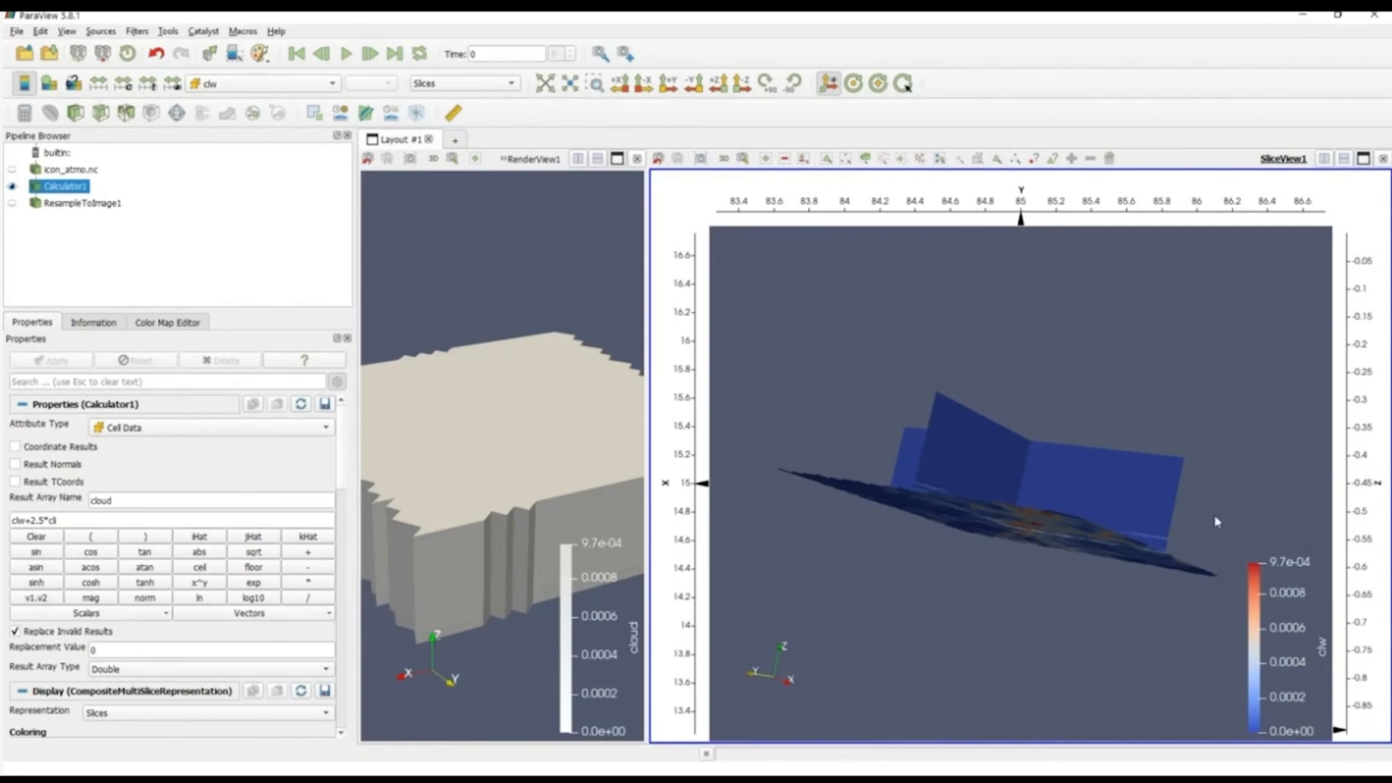
pyautogui.moveTo(1217, 522); pyautogui.dragTo(1189, 506)
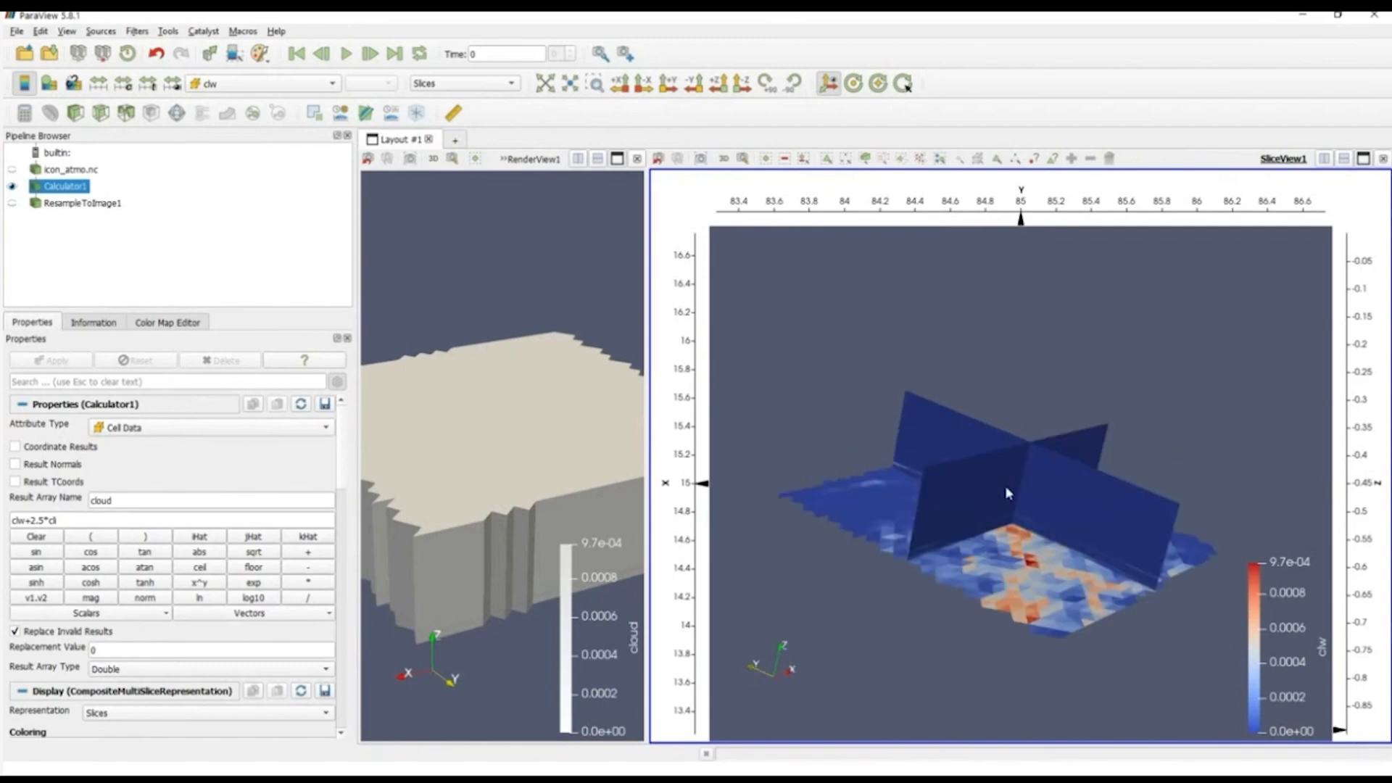
pyautogui.moveTo(707, 487)
pyautogui.mouseDown()
pyautogui.moveTo(706, 632)
pyautogui.moveTo(703, 612)
pyautogui.mouseUp()
pyautogui.moveTo(701, 560); pyautogui.dragTo(702, 454)
pyautogui.moveTo(1023, 217); pyautogui.dragTo(1116, 237)
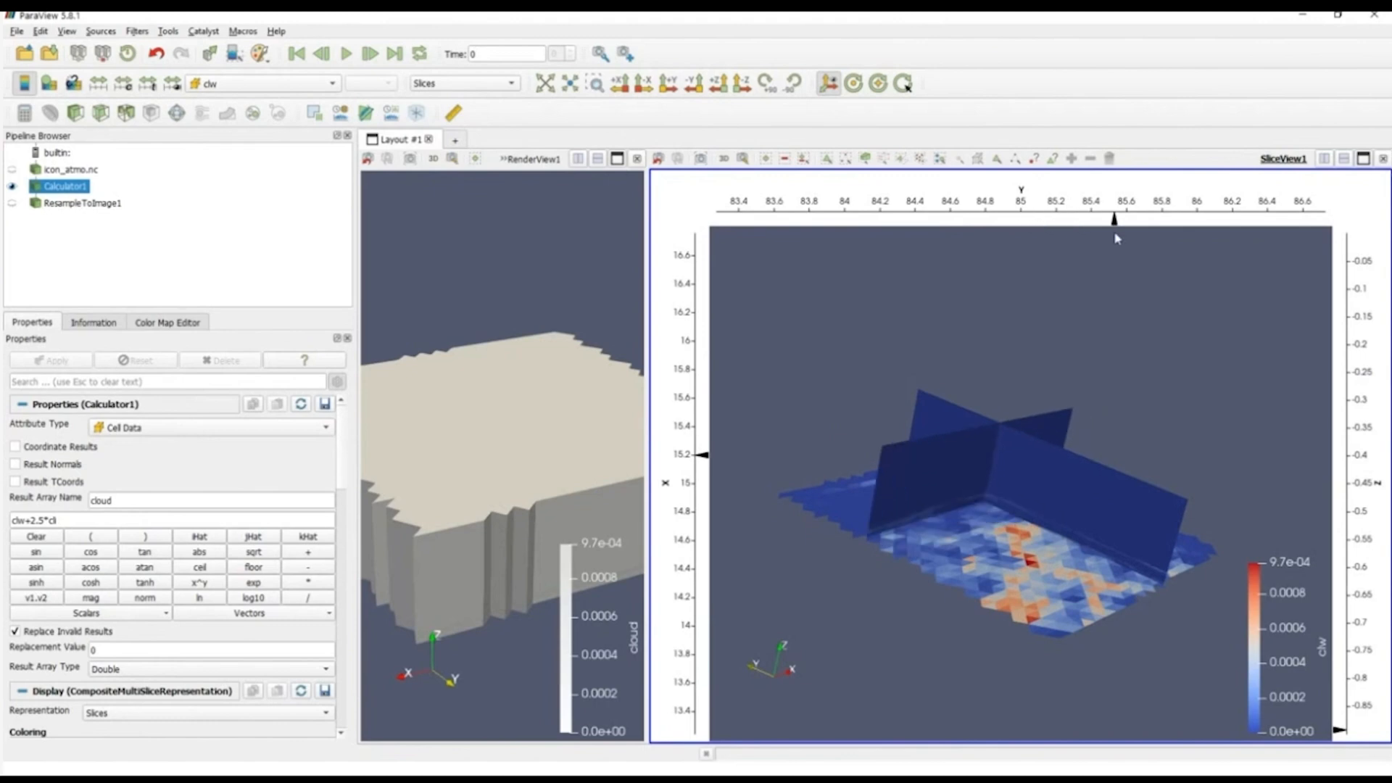
# Step: Replace the Slice View with a SpreadSheet View of Calculator1 and widen it
pyautogui.click(1382, 158)
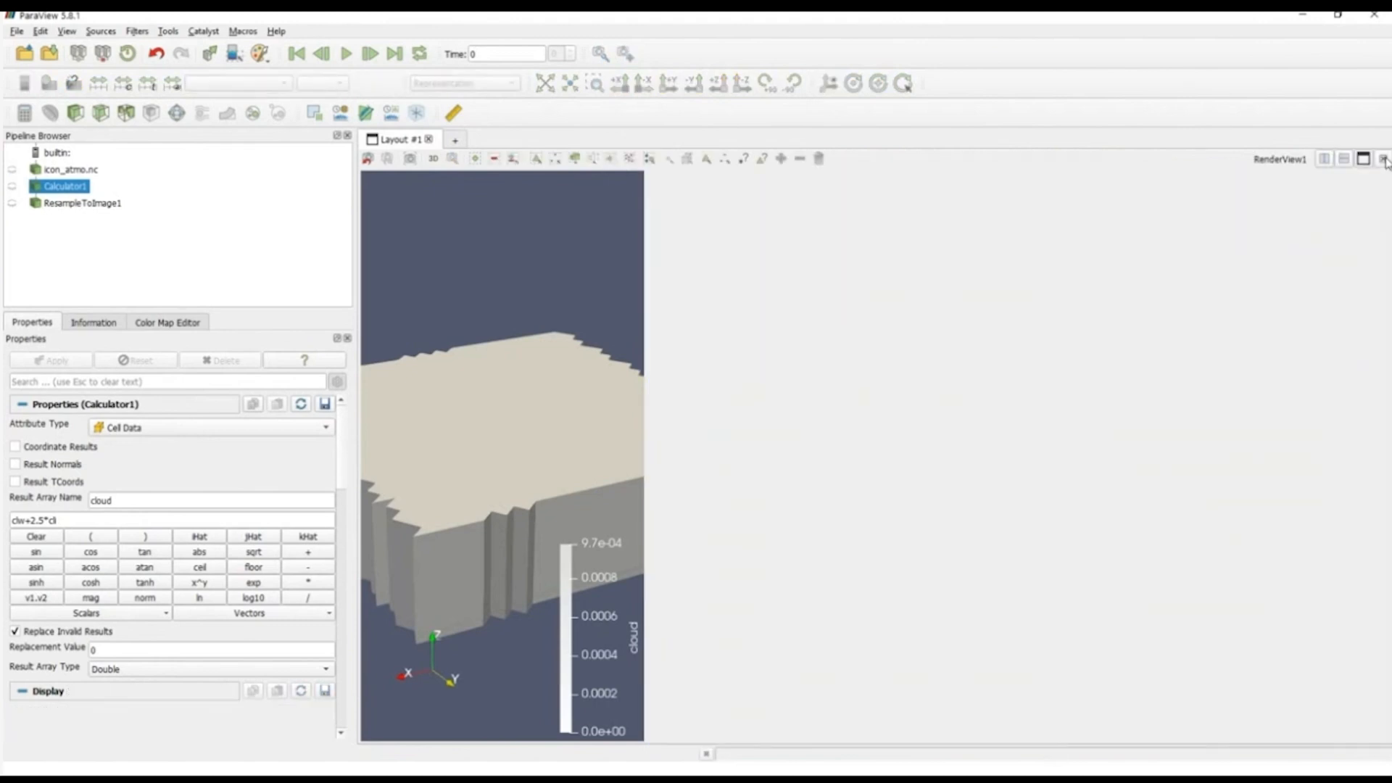
pyautogui.click(1382, 158)
pyautogui.click(1330, 159)
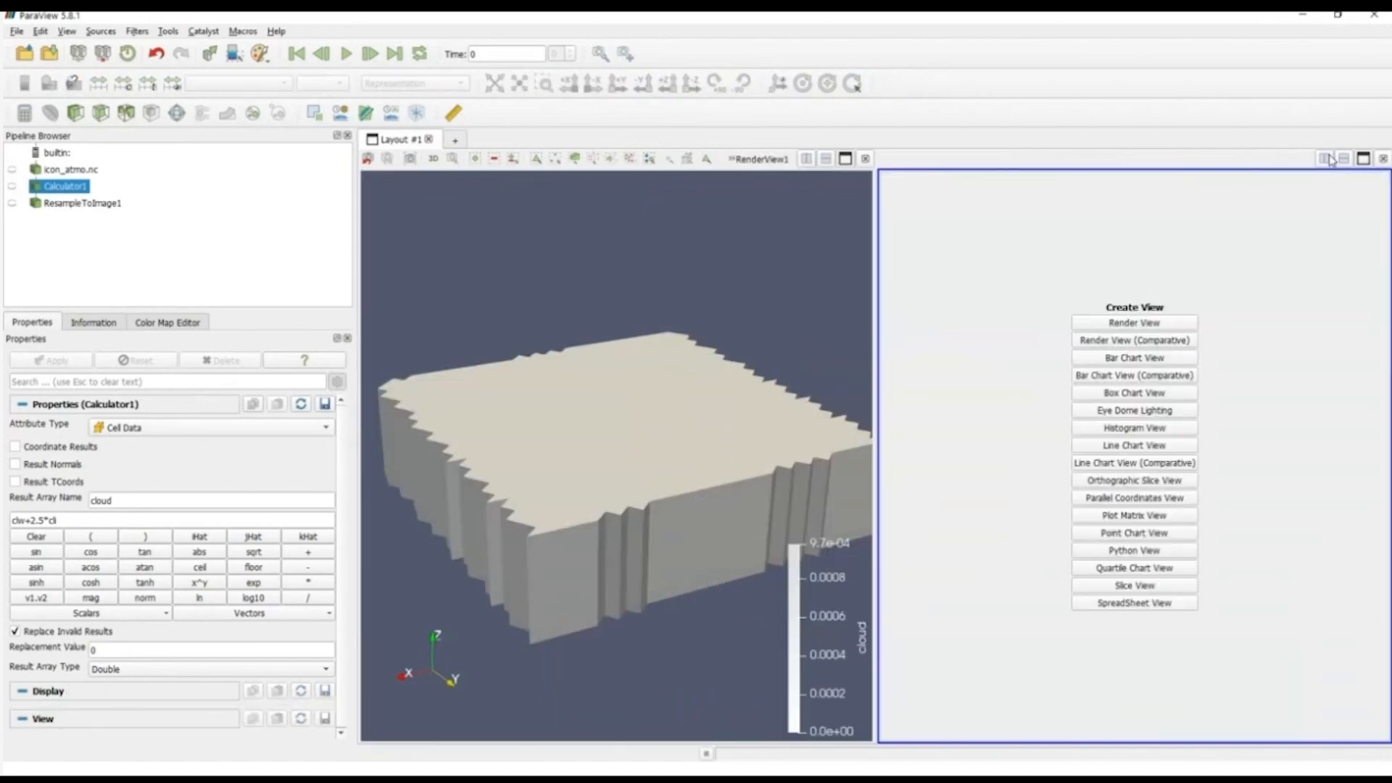
pyautogui.click(1131, 604)
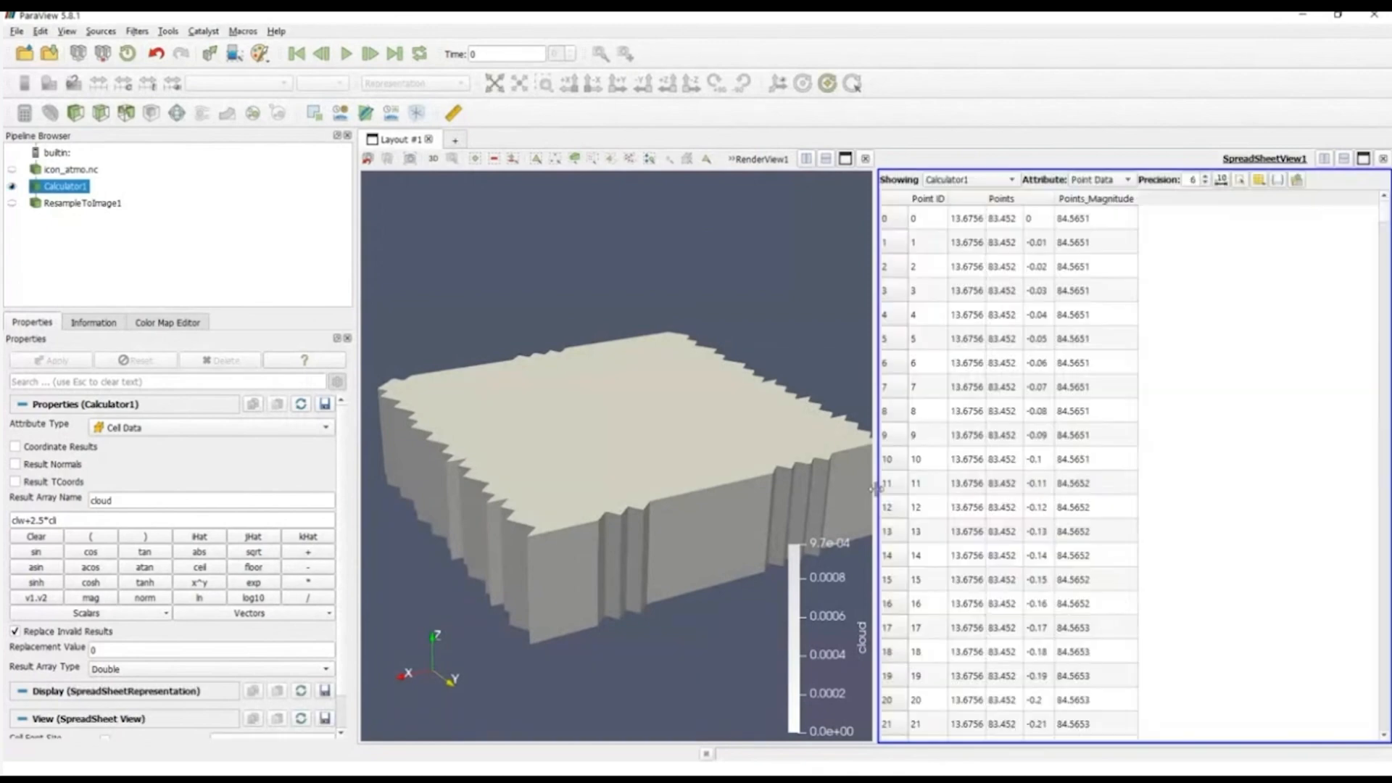
pyautogui.moveTo(875, 488); pyautogui.dragTo(702, 471)
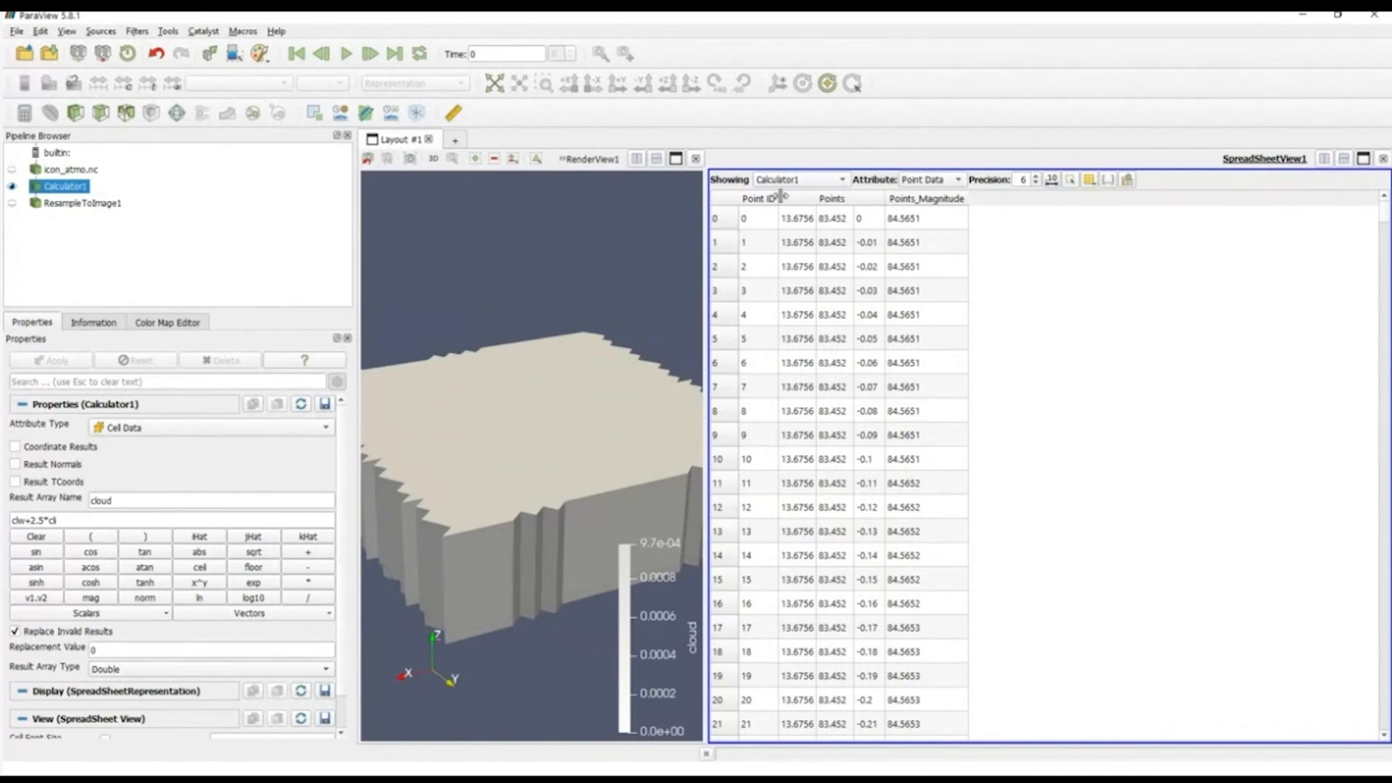
# Step: Show the Cell Data attributes in the spreadsheet, look through its variable columns and widen the neighboring render view
pyautogui.click(915, 180)
pyautogui.click(922, 197)
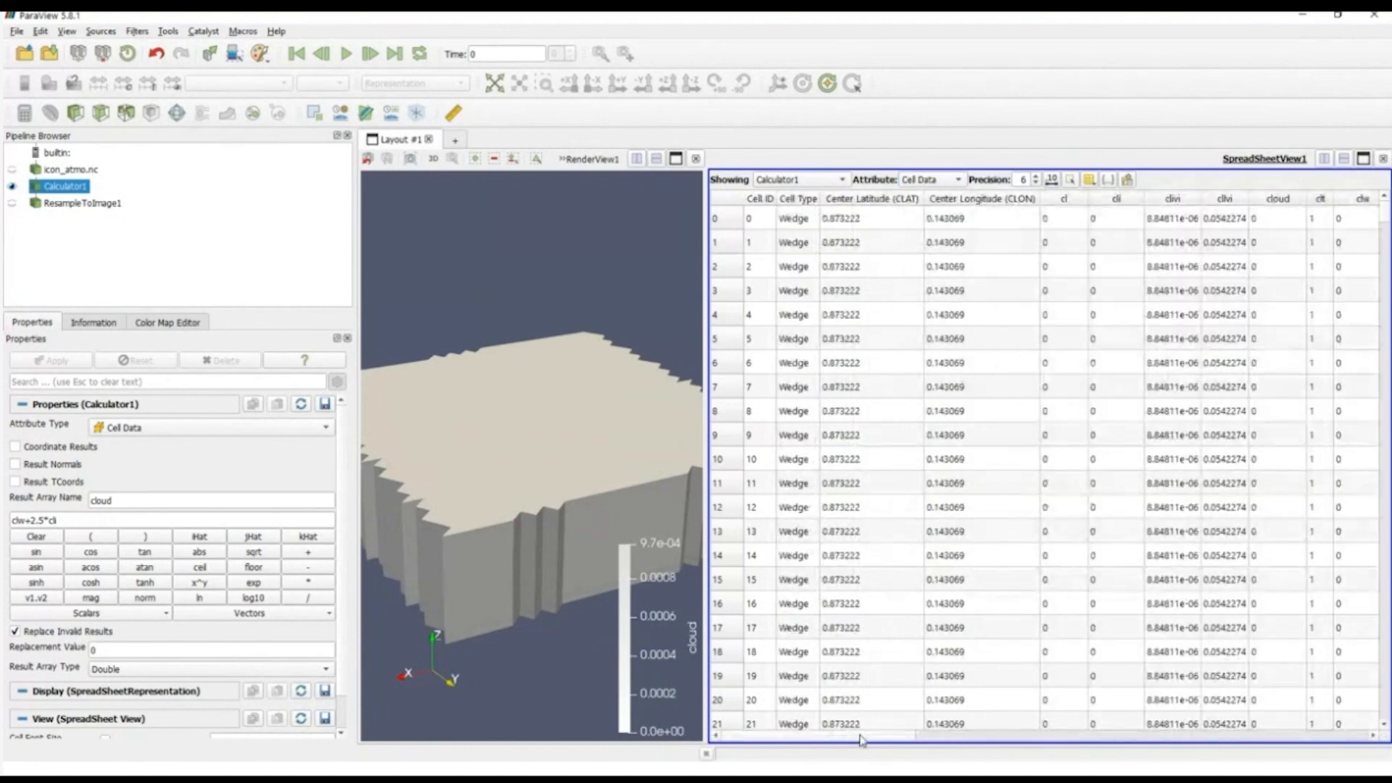
pyautogui.moveTo(863, 736)
pyautogui.mouseDown()
pyautogui.moveTo(1048, 735)
pyautogui.moveTo(1160, 721)
pyautogui.moveTo(1189, 702)
pyautogui.moveTo(872, 738)
pyautogui.mouseUp()
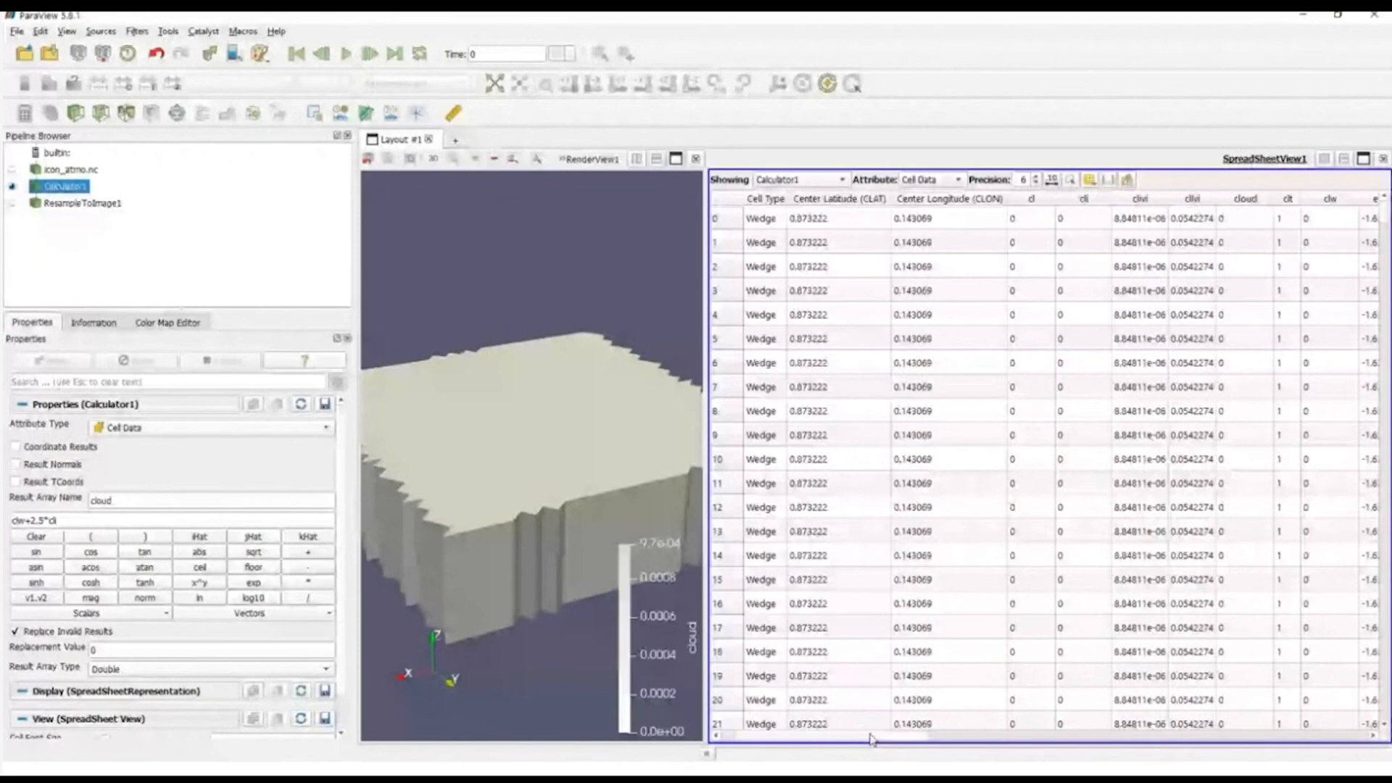
pyautogui.moveTo(872, 739); pyautogui.dragTo(855, 737)
pyautogui.moveTo(705, 533); pyautogui.dragTo(919, 531)
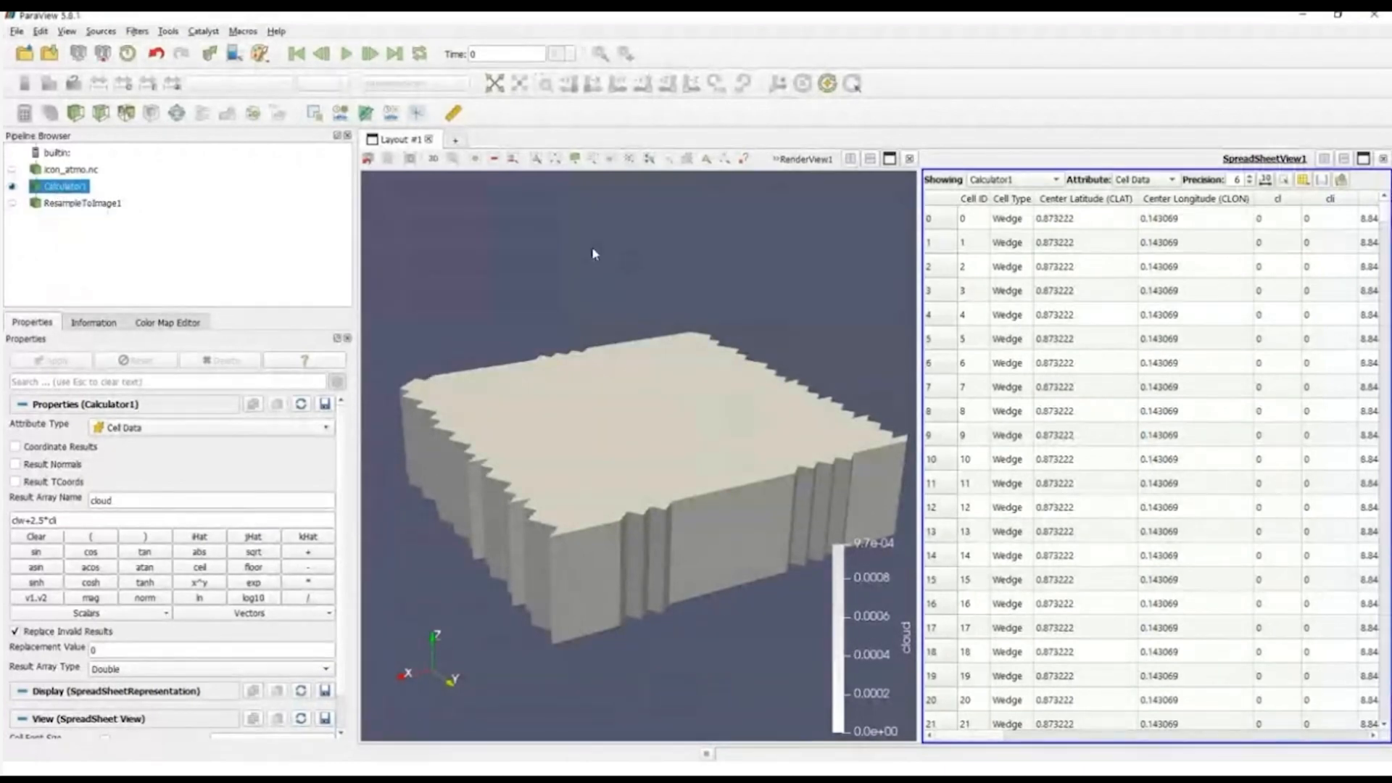
# Step: Slice Calculator1 in the render view with a plane normal to Z through its center
pyautogui.click(581, 303)
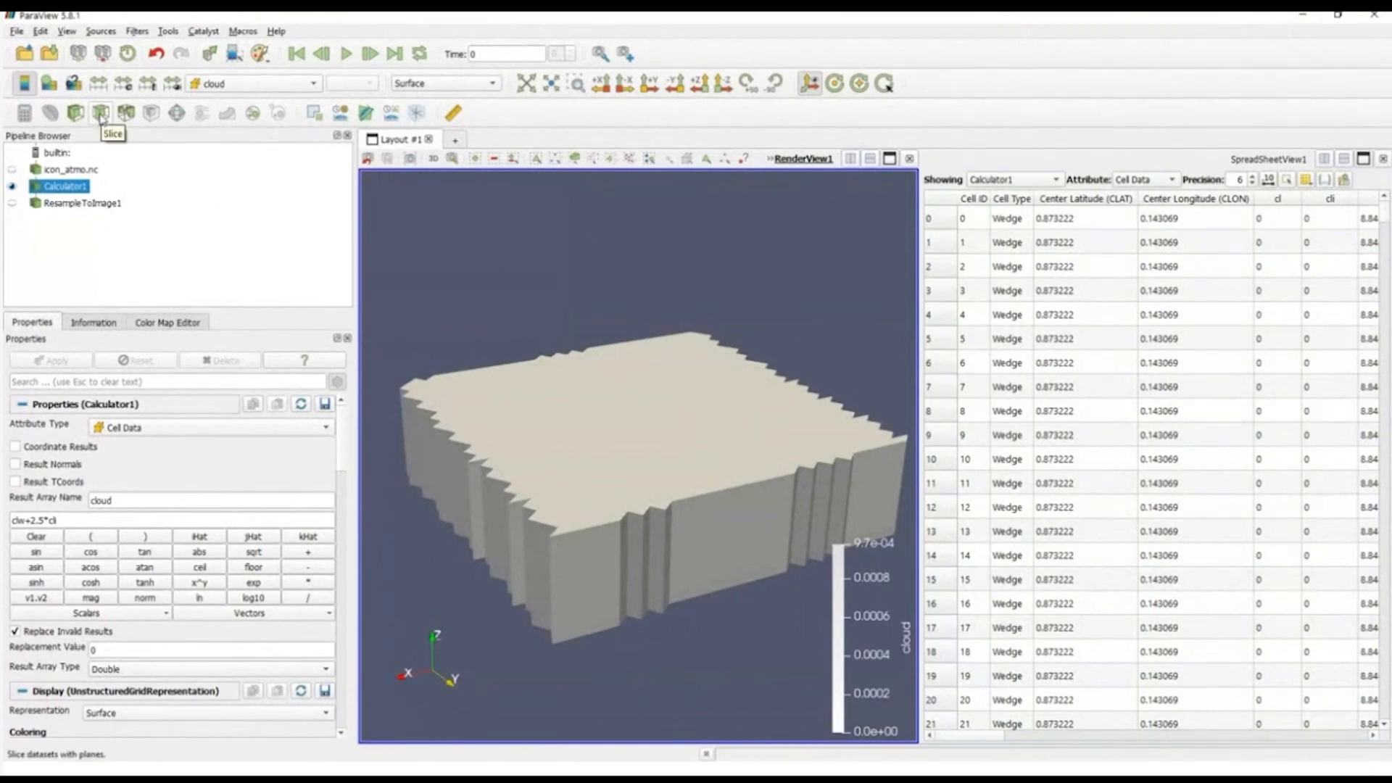
pyautogui.click(102, 117)
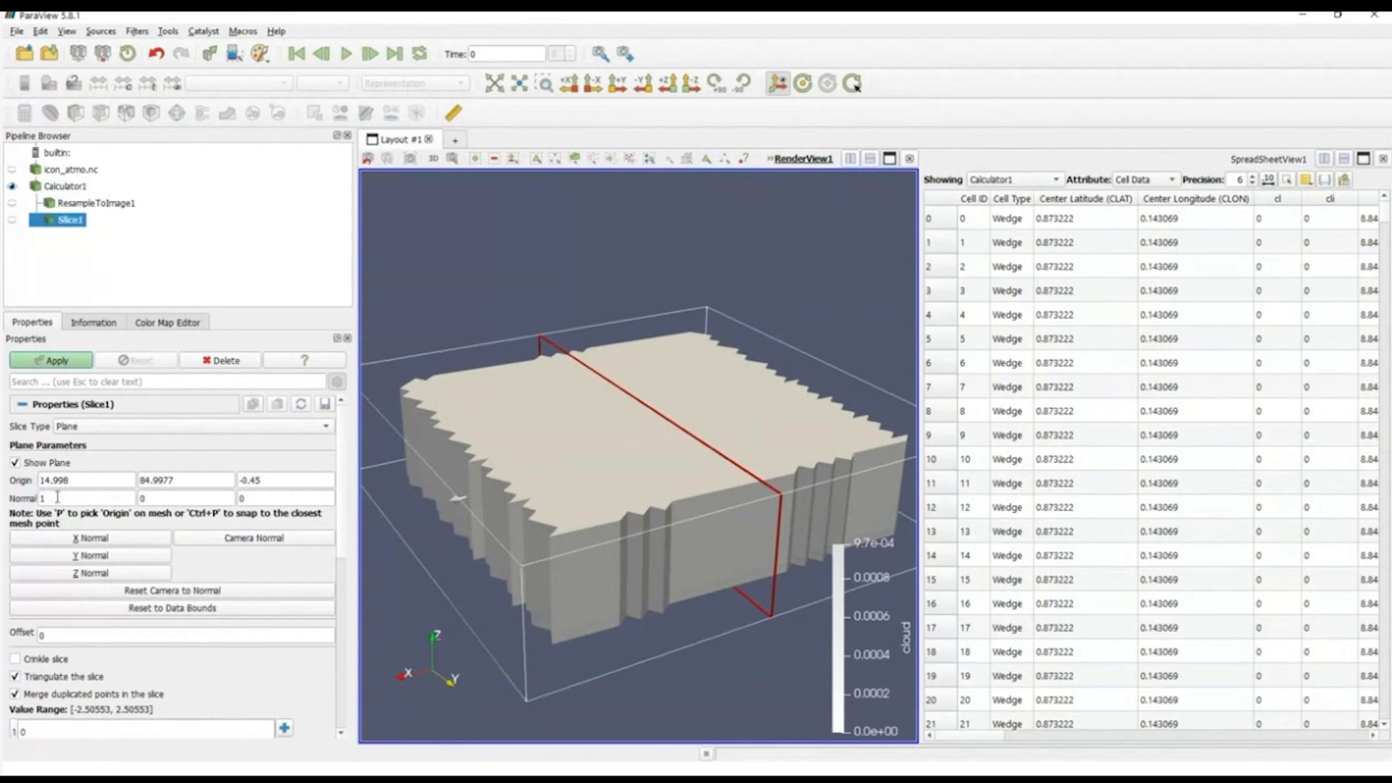
pyautogui.click(81, 576)
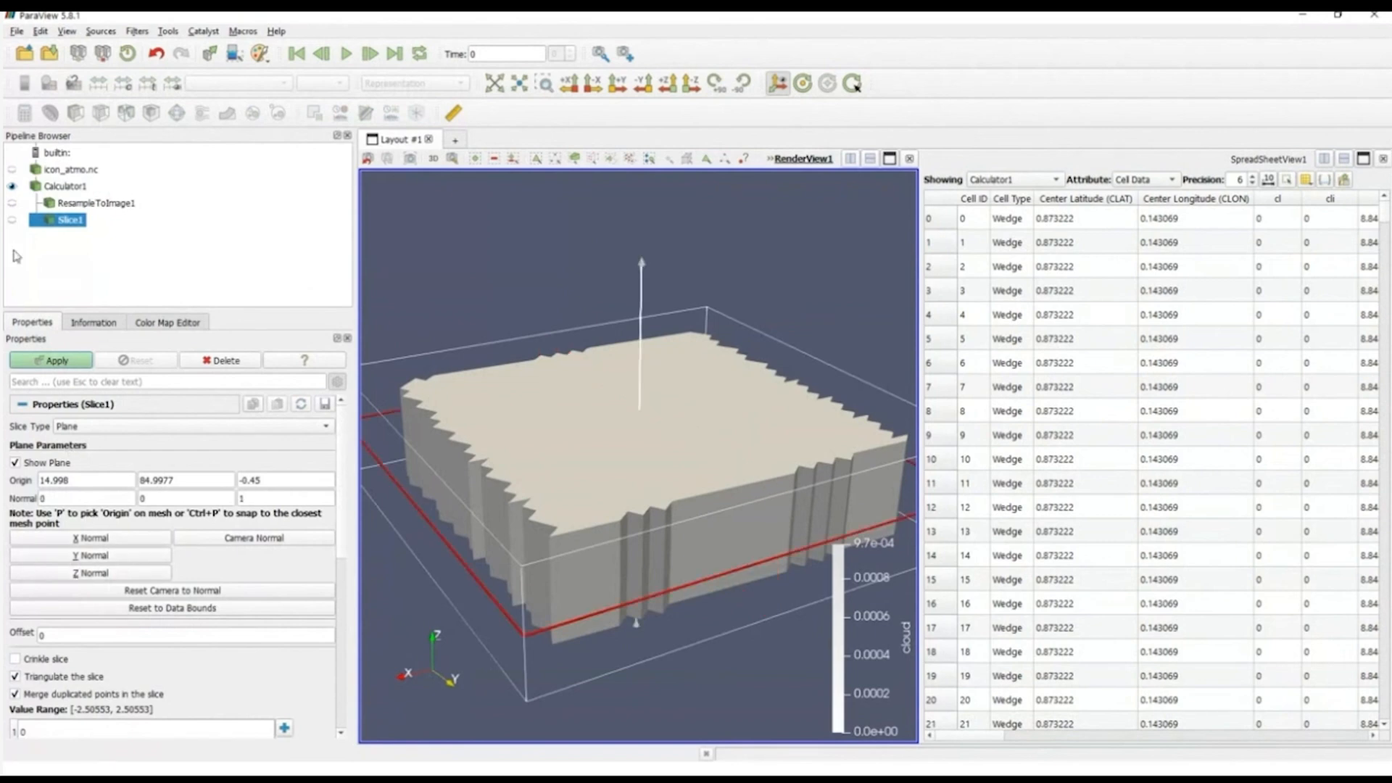
pyautogui.click(61, 361)
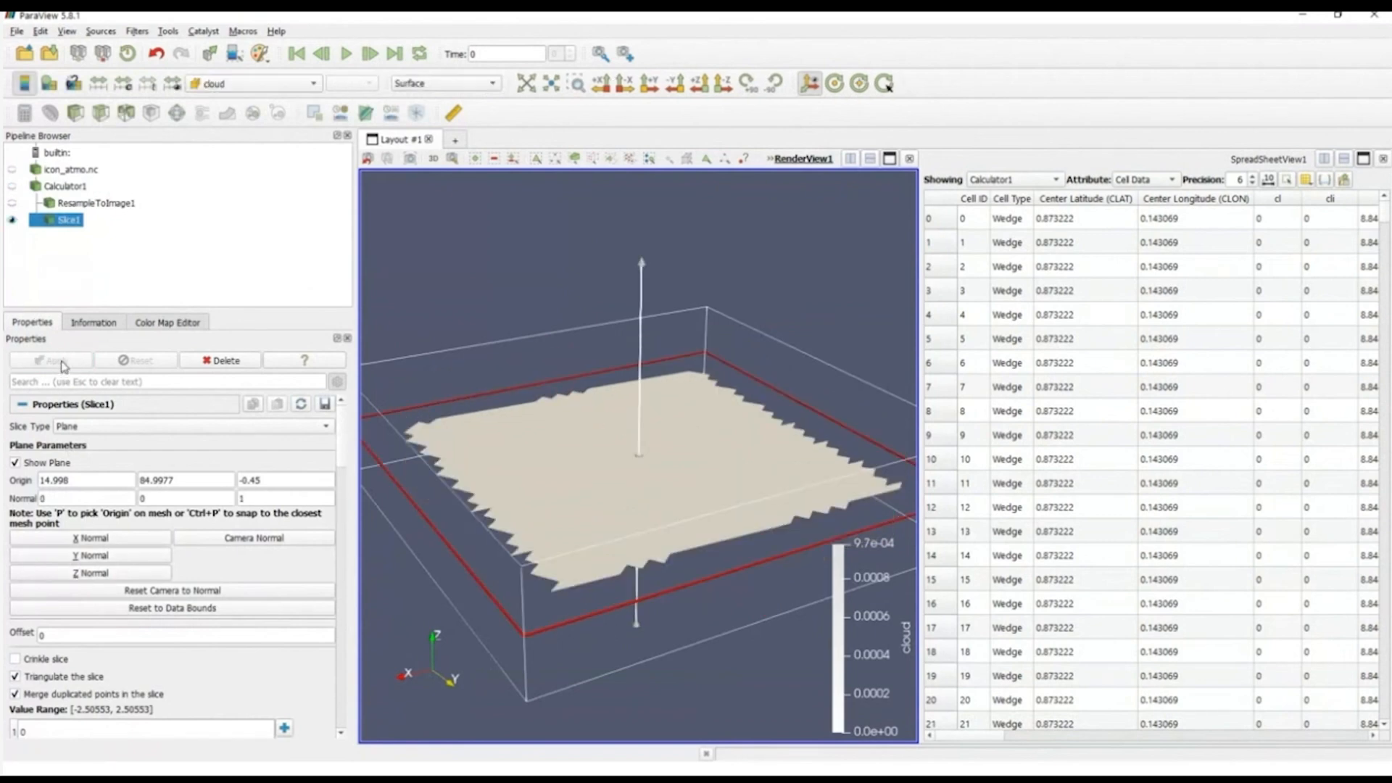
# Step: Color the slice by cloud, hide the slice plane widget and view the slice from a steeper angle
pyautogui.click(239, 83)
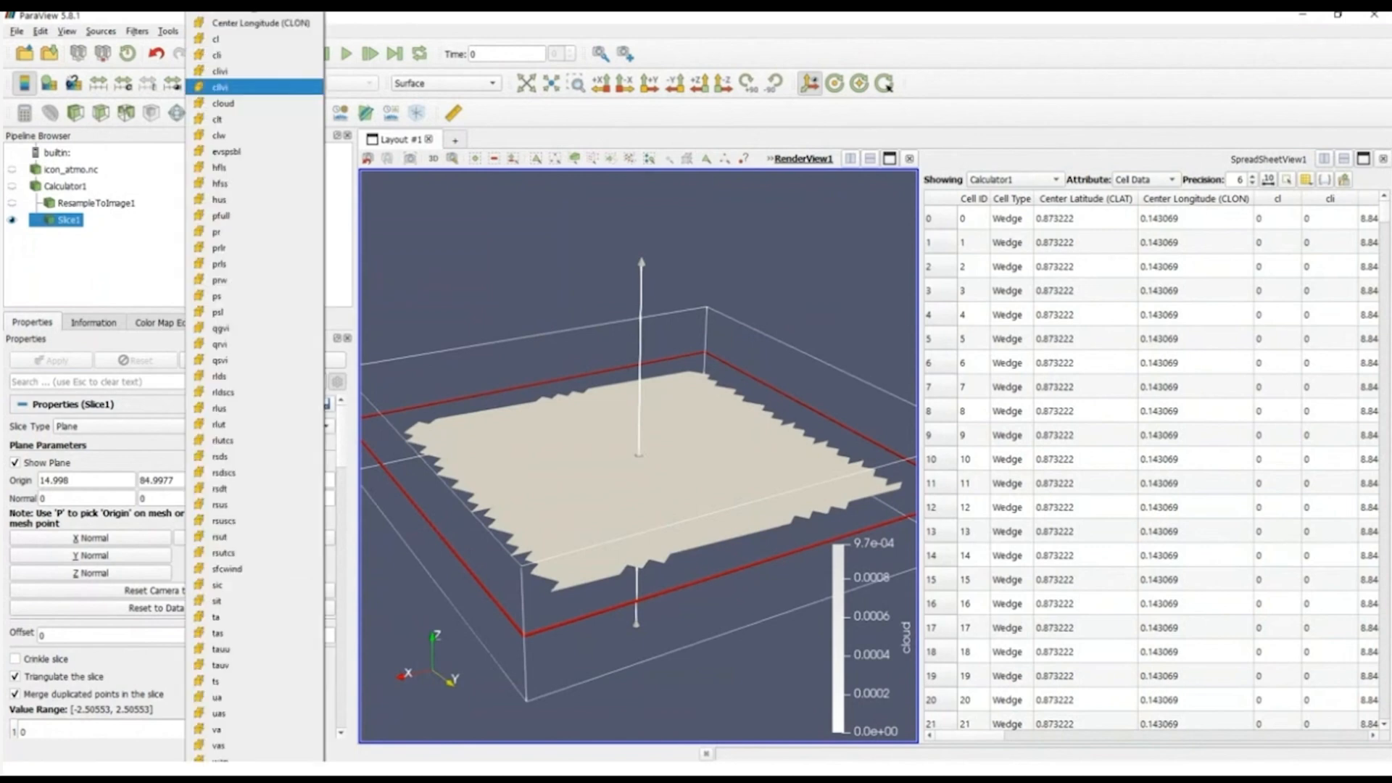
pyautogui.click(224, 103)
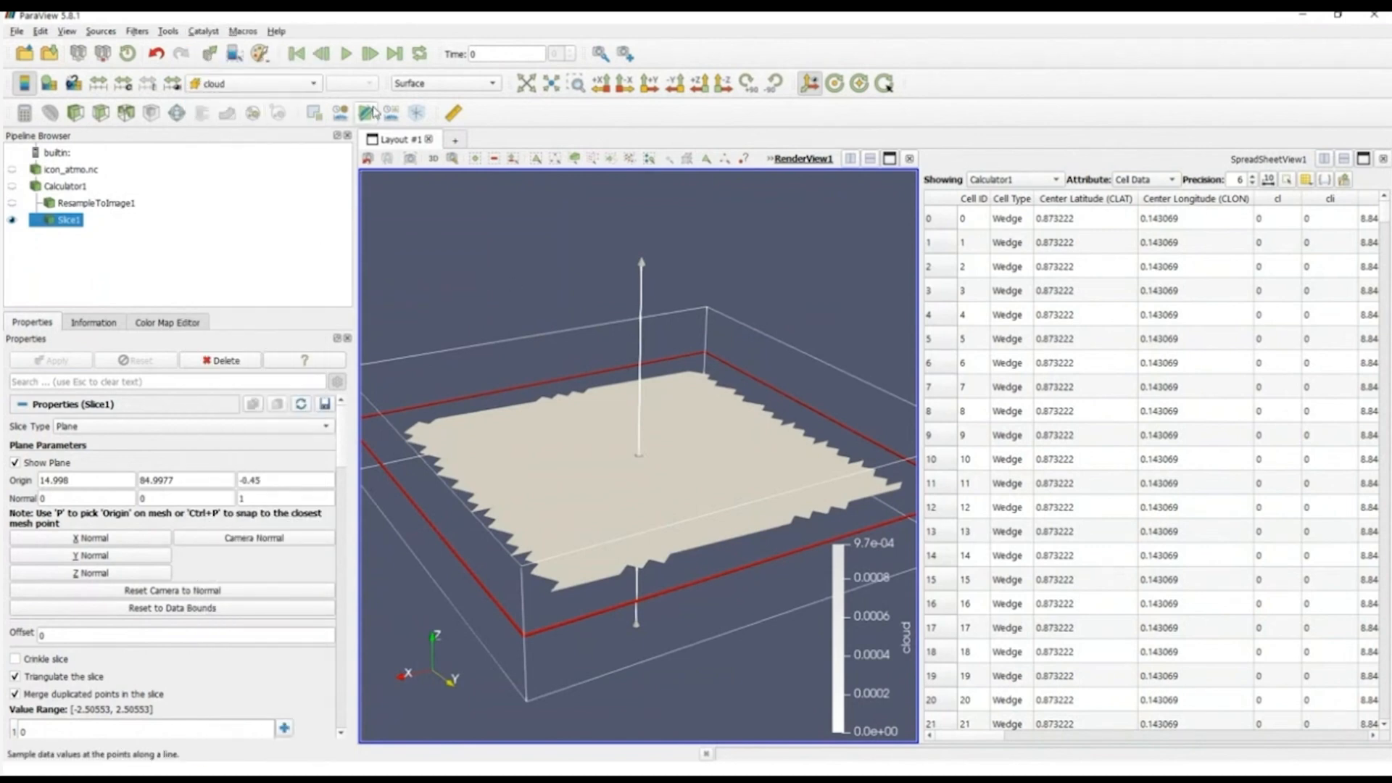
pyautogui.moveTo(485, 224); pyautogui.dragTo(485, 230)
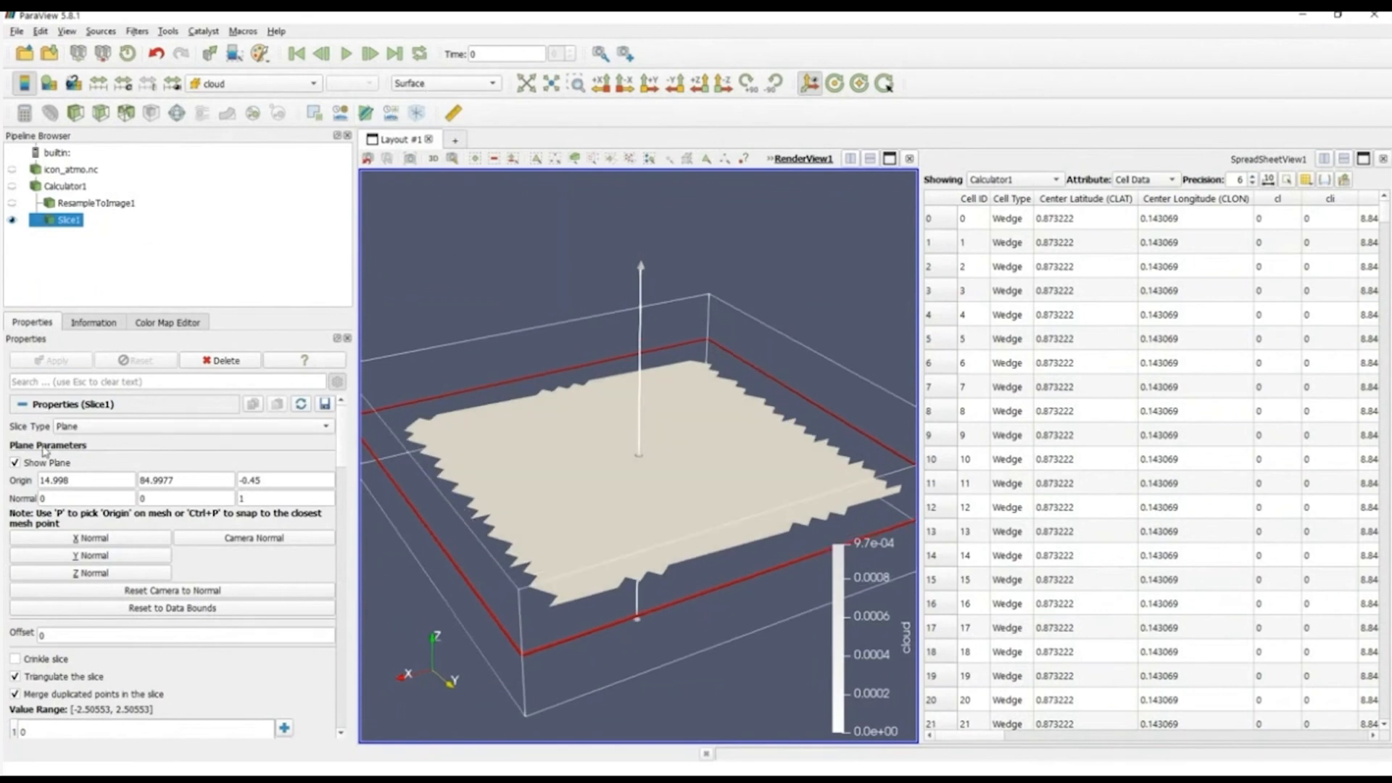
pyautogui.click(15, 463)
pyautogui.moveTo(448, 213); pyautogui.dragTo(457, 252)
# Step: Color the slice by the clw variable
pyautogui.click(247, 86)
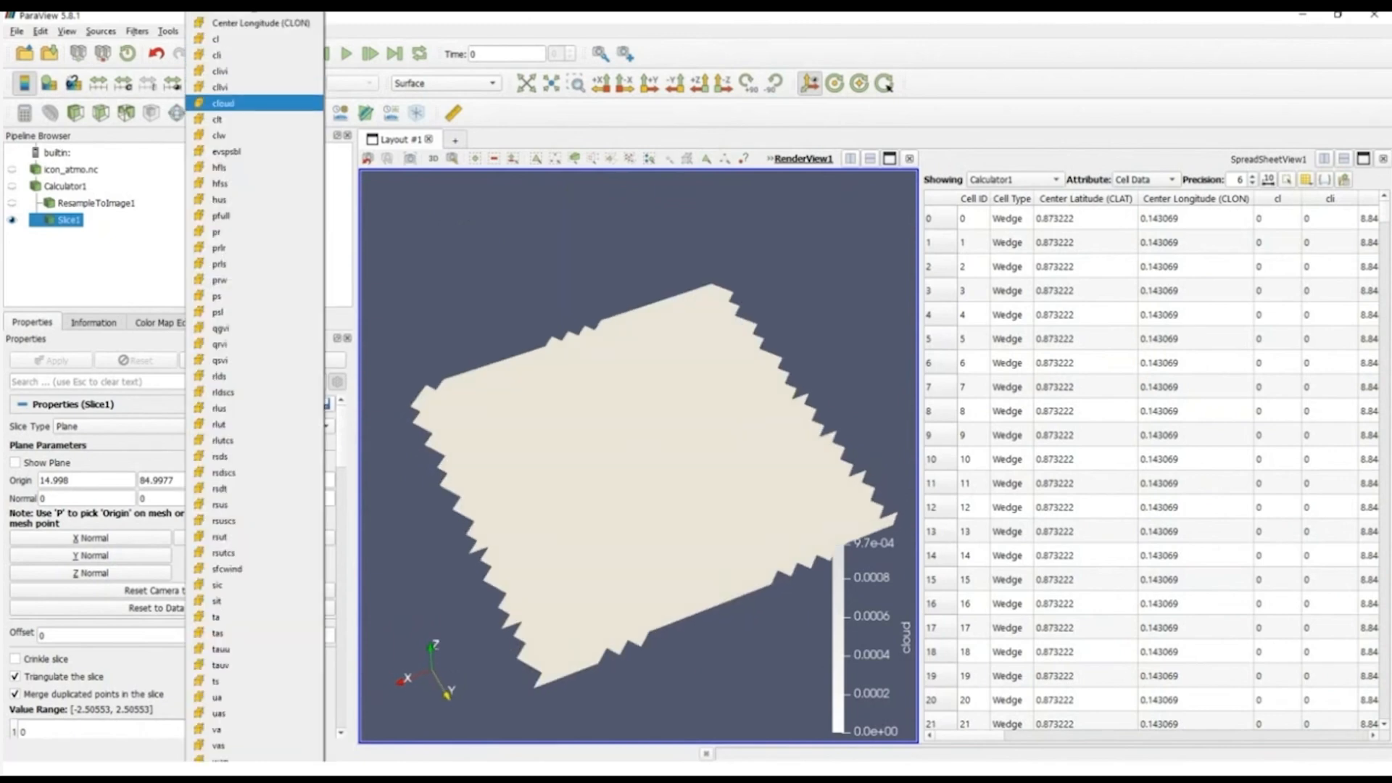
pyautogui.click(251, 136)
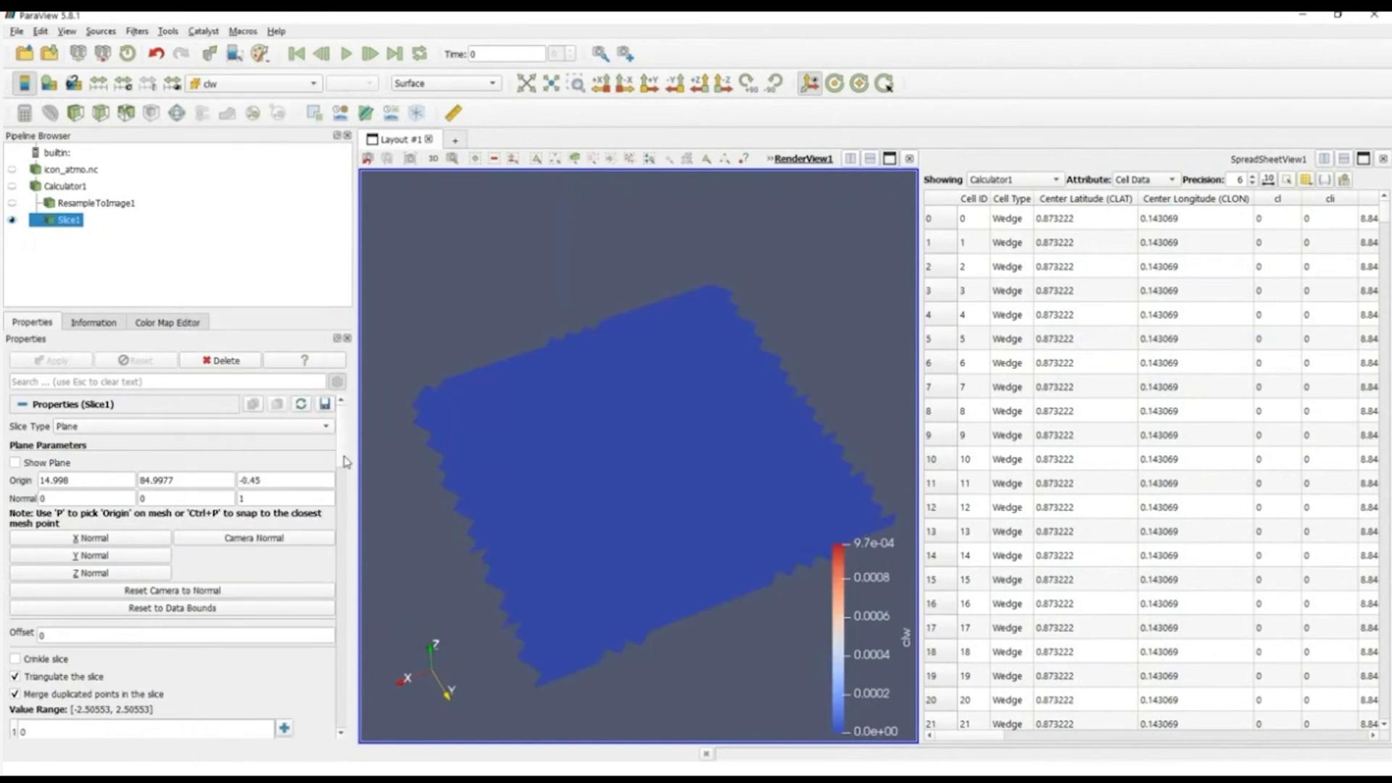
pyautogui.scroll(-3, 351, 477)
pyautogui.scroll(-3, 351, 477)
pyautogui.scroll(6, 351, 492)
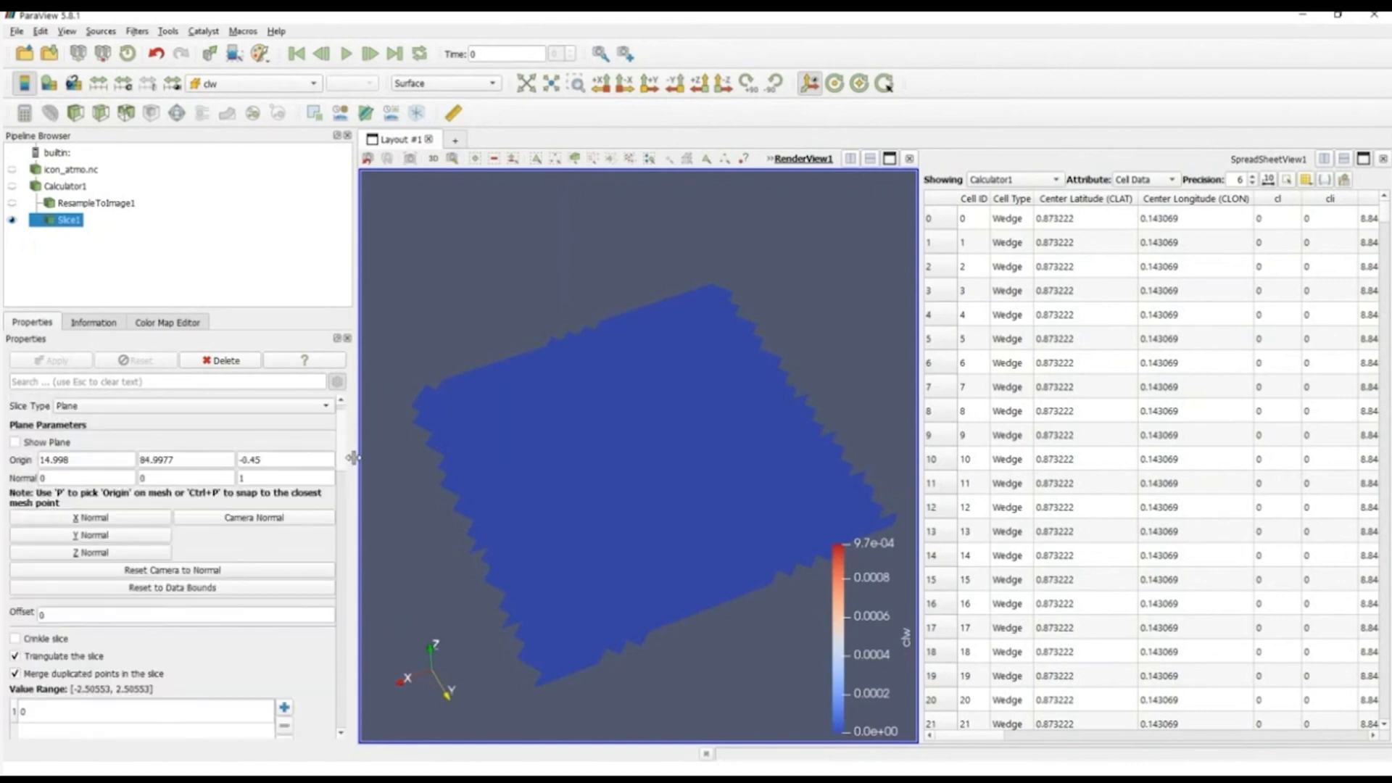
# Step: Lower the slice plane to a Z origin of about -0.846, apply it and hide the plane widget
pyautogui.moveTo(649, 667); pyautogui.dragTo(699, 625)
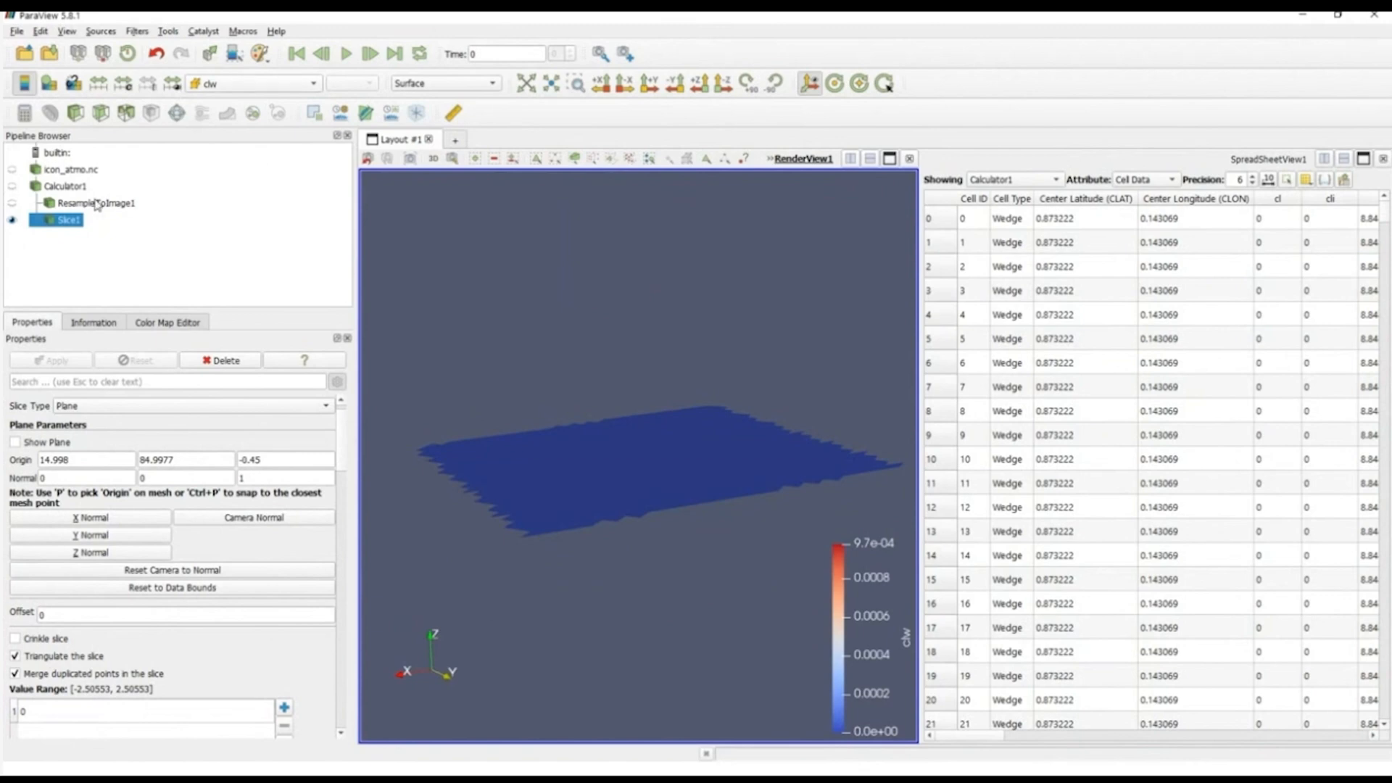
pyautogui.click(51, 445)
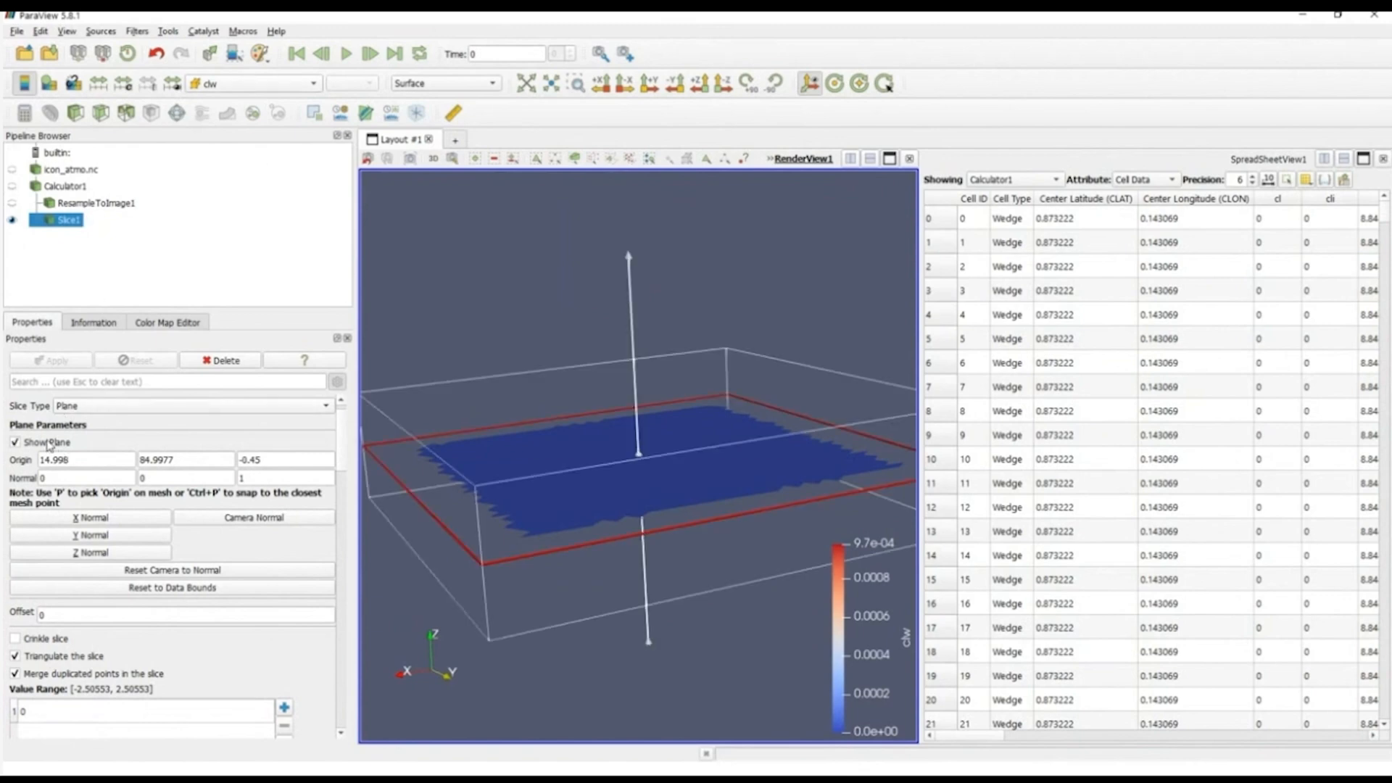
pyautogui.click(568, 537)
pyautogui.moveTo(569, 537); pyautogui.dragTo(574, 574)
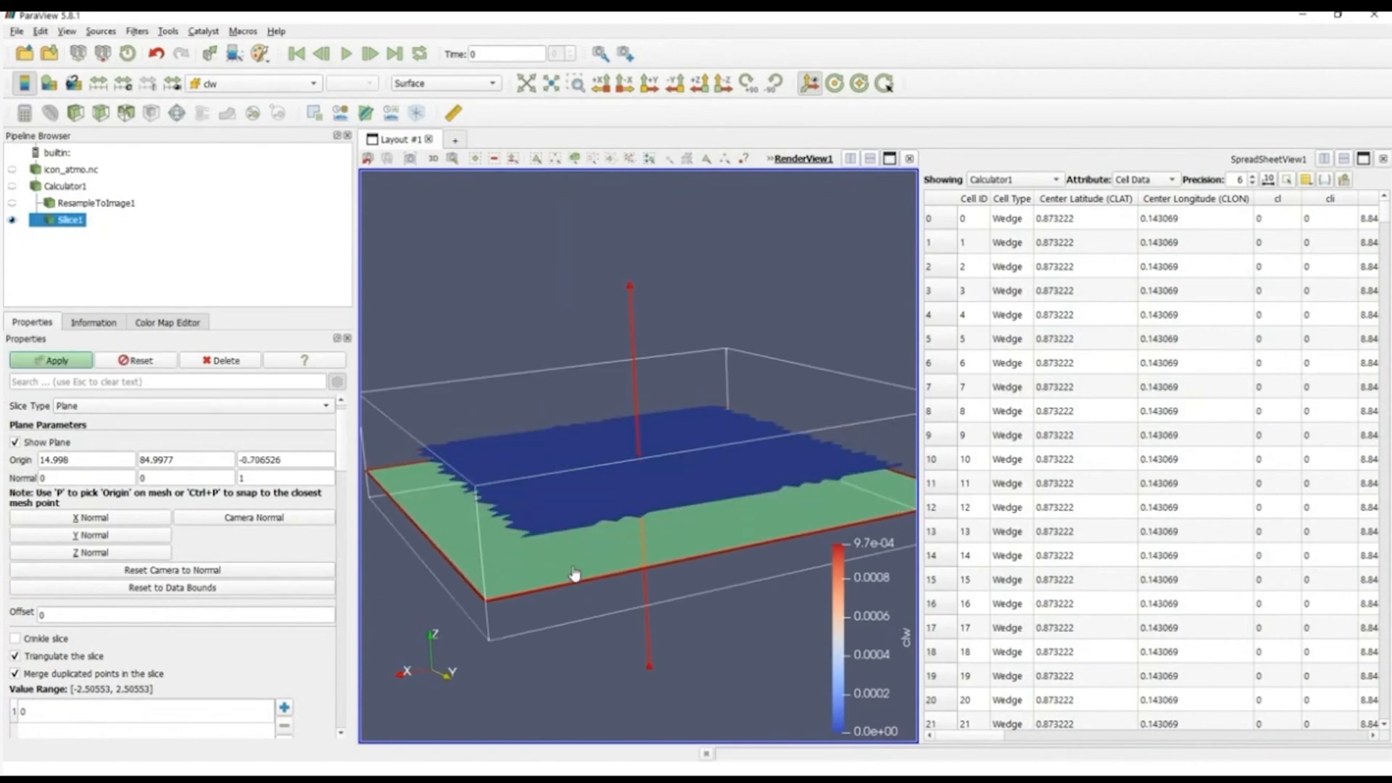
pyautogui.click(58, 361)
pyautogui.moveTo(523, 594)
pyautogui.mouseDown()
pyautogui.moveTo(535, 624)
pyautogui.moveTo(522, 581)
pyautogui.moveTo(503, 578)
pyautogui.mouseUp()
pyautogui.click(79, 362)
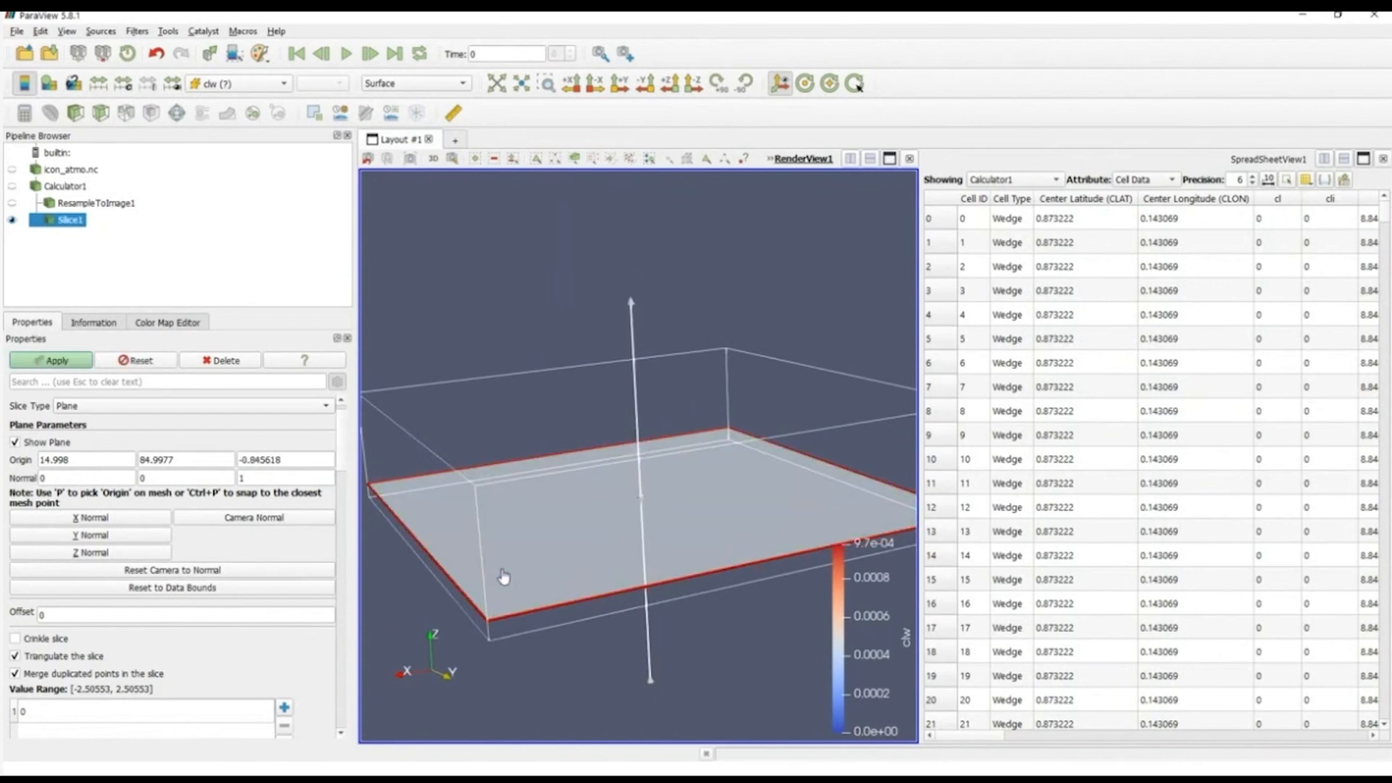
pyautogui.click(66, 366)
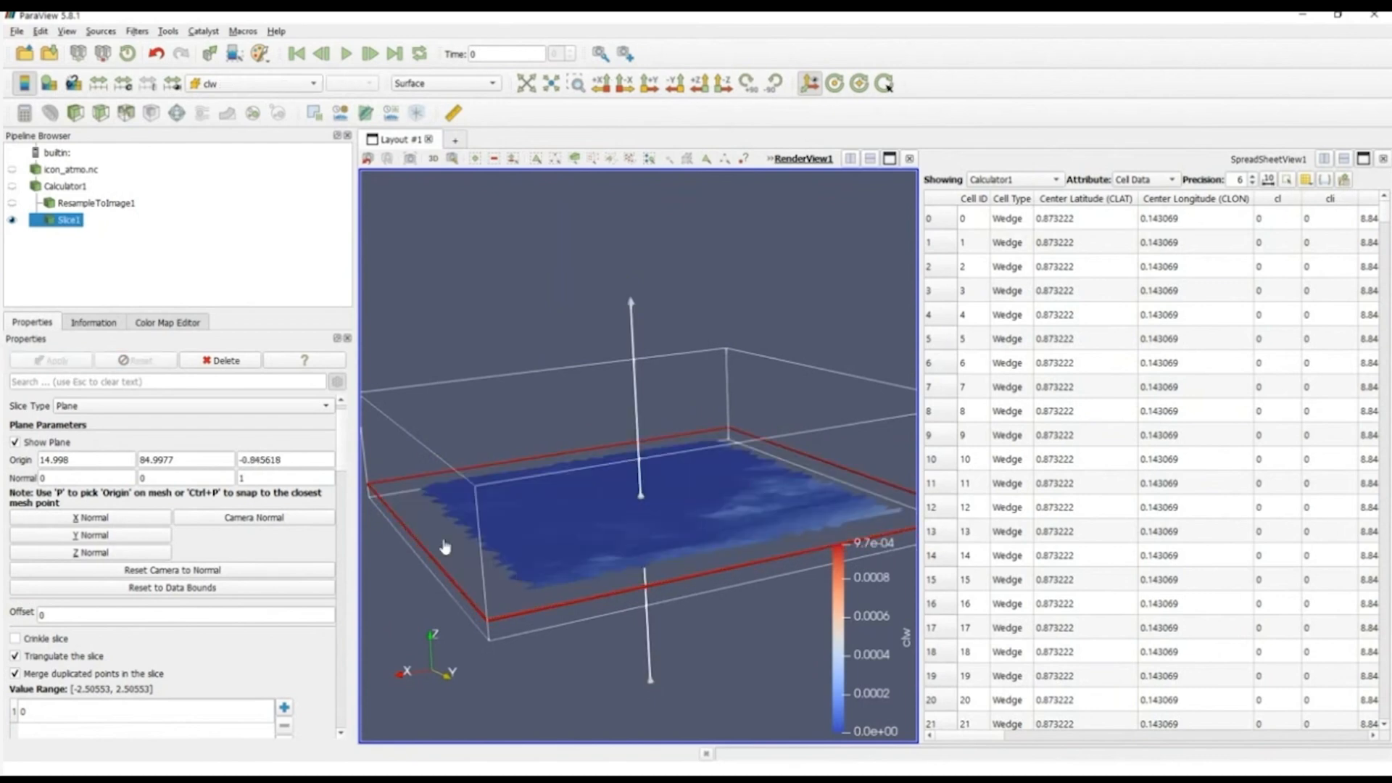
pyautogui.click(44, 442)
pyautogui.moveTo(488, 270); pyautogui.dragTo(510, 304)
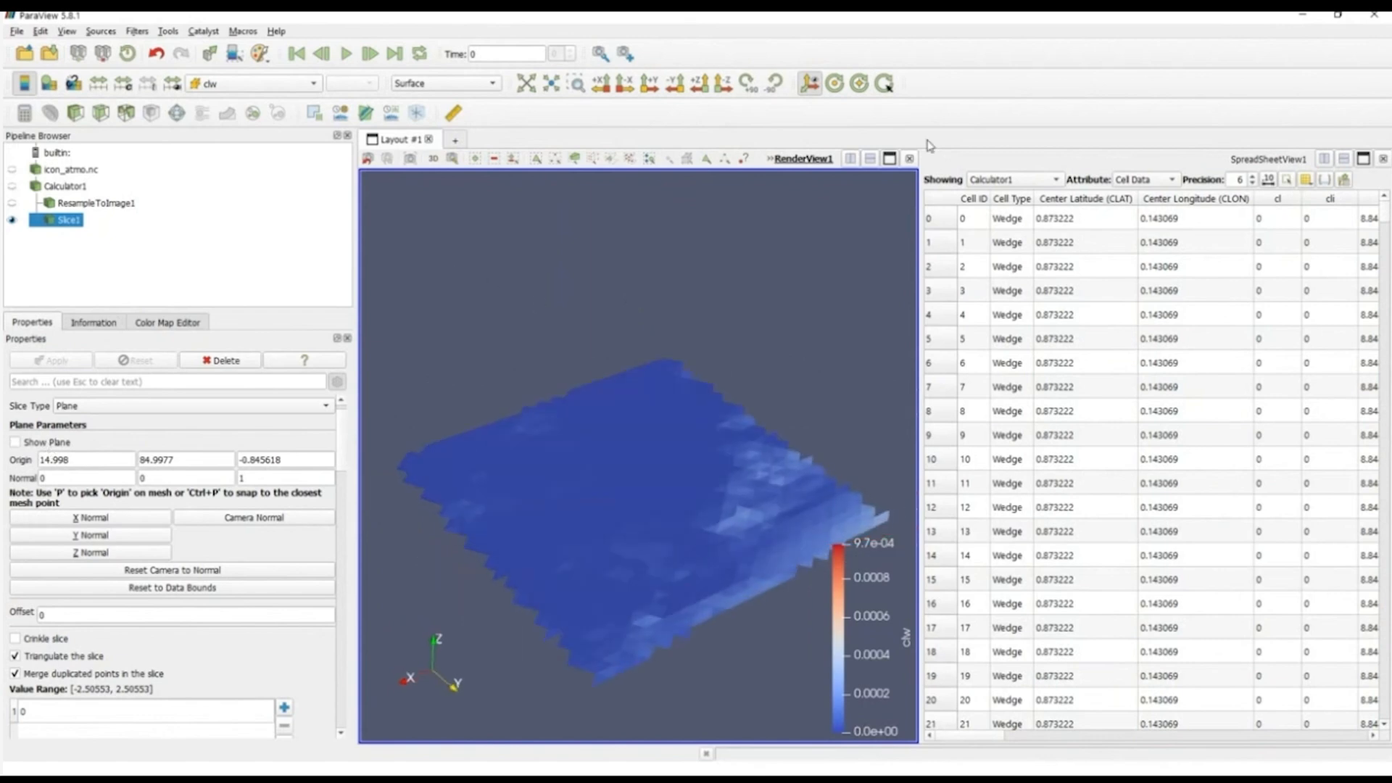
# Step: List Slice1 in the spreadsheet and sort its rows by clw
pyautogui.click(1007, 181)
pyautogui.click(1006, 180)
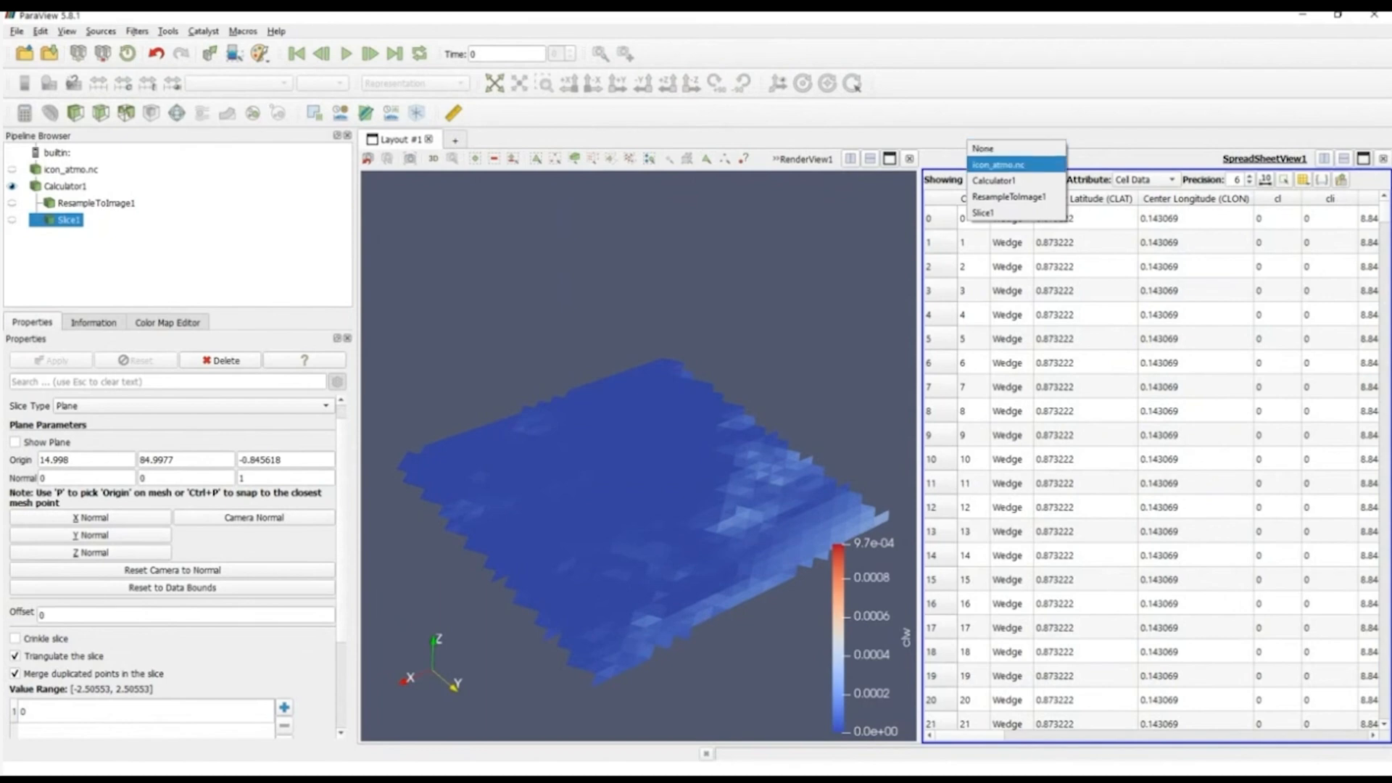
pyautogui.click(1000, 213)
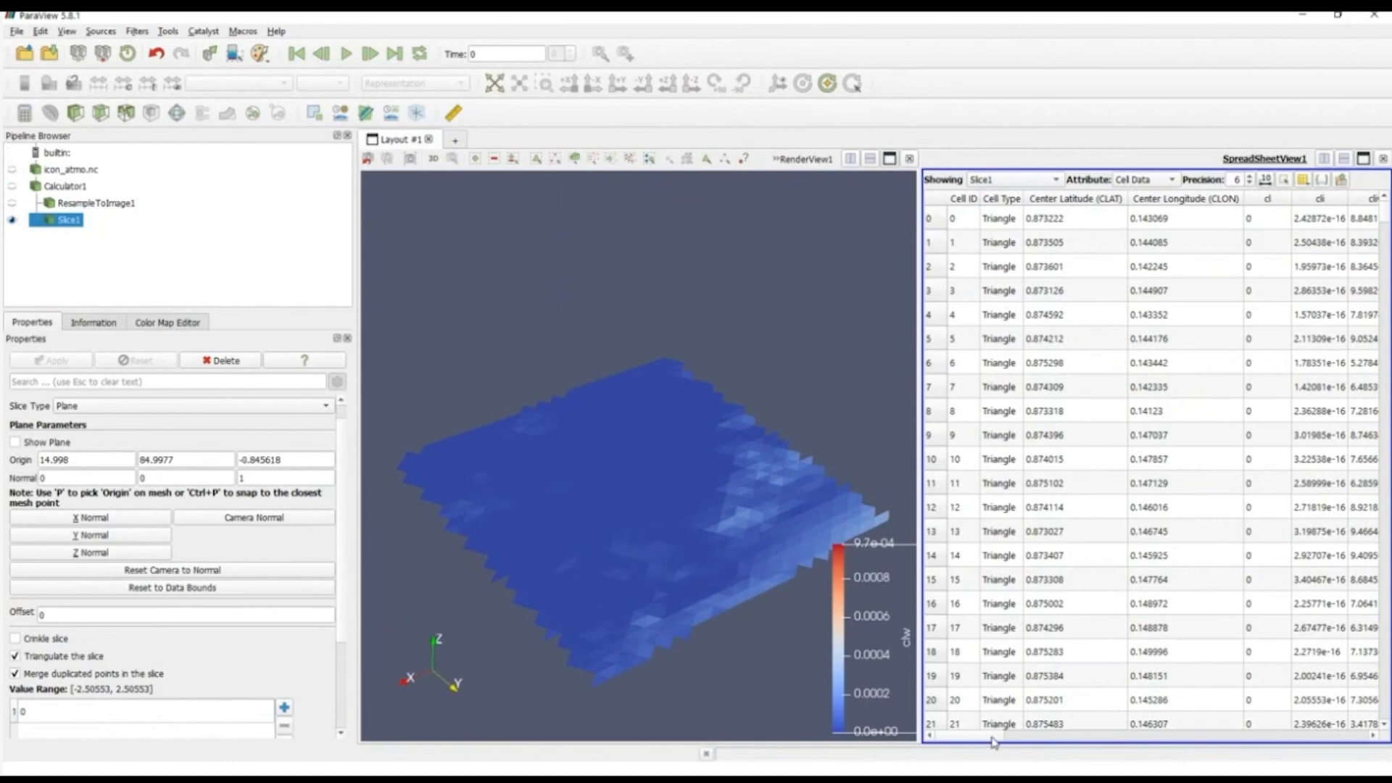
pyautogui.moveTo(993, 741); pyautogui.dragTo(1028, 739)
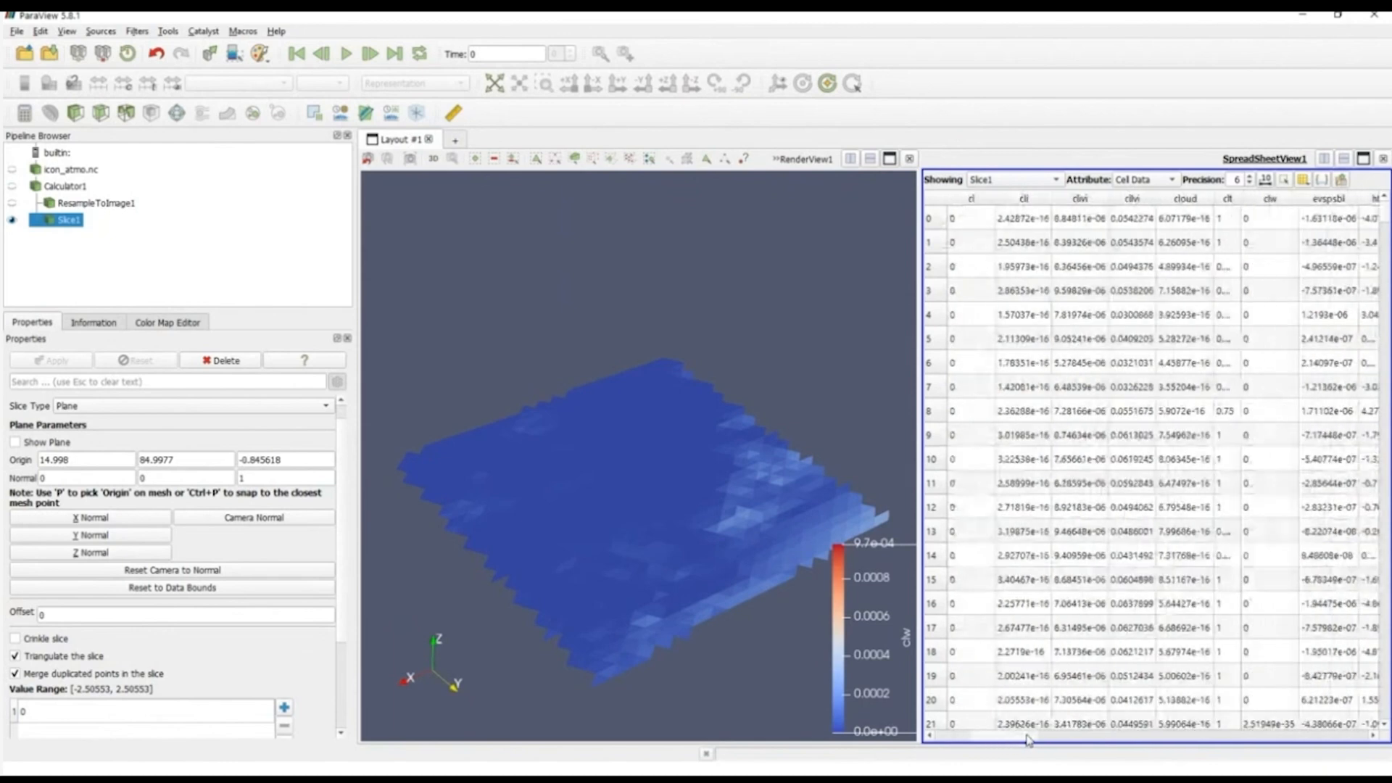
pyautogui.click(1268, 202)
pyautogui.moveTo(1019, 734); pyautogui.dragTo(1027, 735)
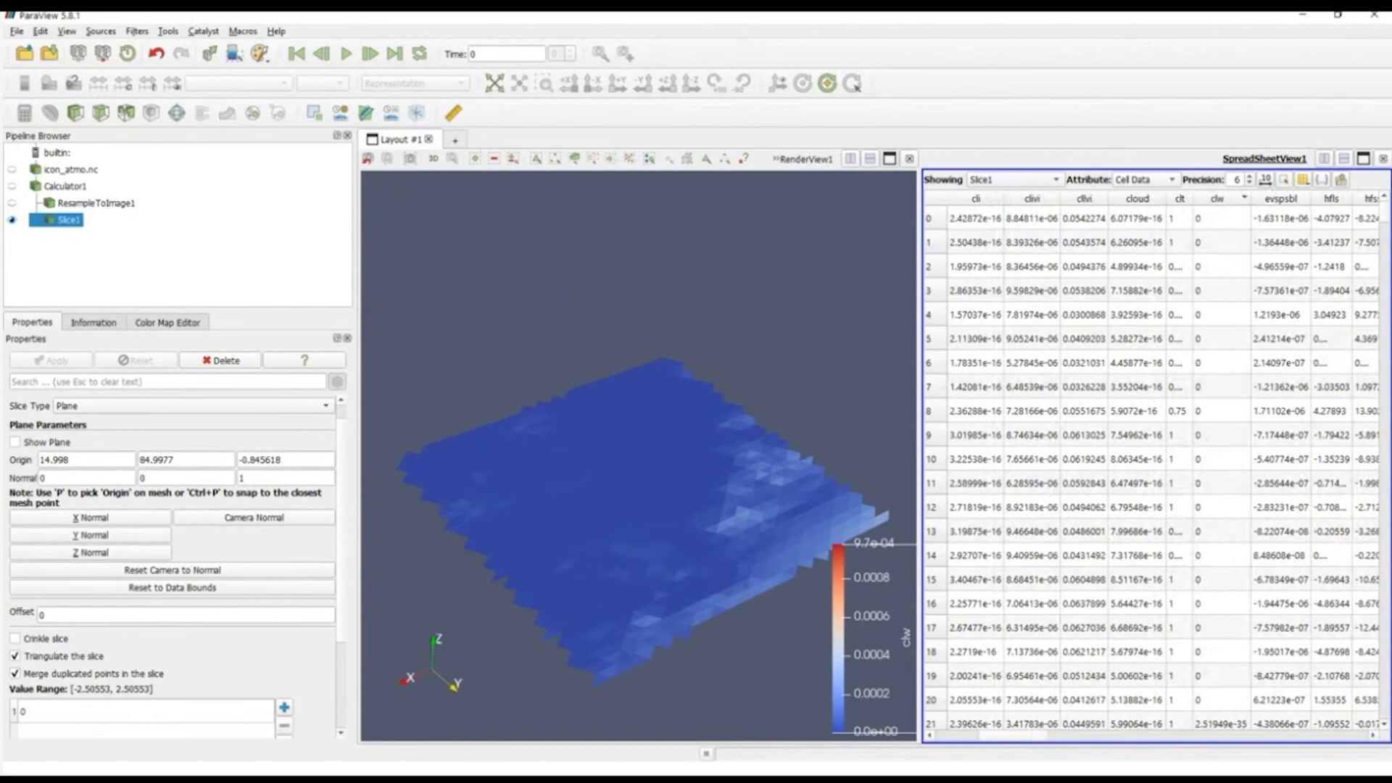
# Step: Examine the clw values further down the spreadsheet and select rows 78 and 79 to locate their cells on the slice
pyautogui.scroll(-2, 1386, 221)
pyautogui.scroll(-20, 1279, 288)
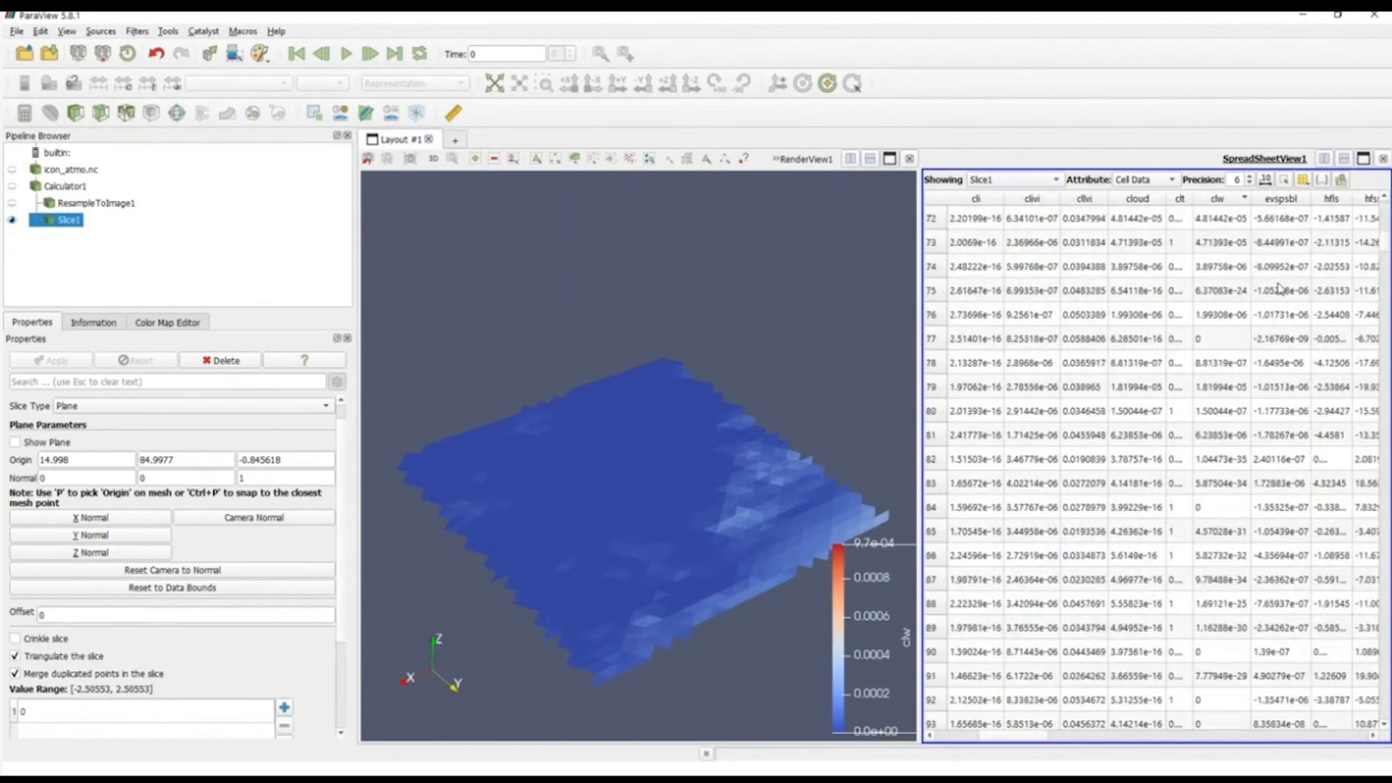
pyautogui.click(1221, 362)
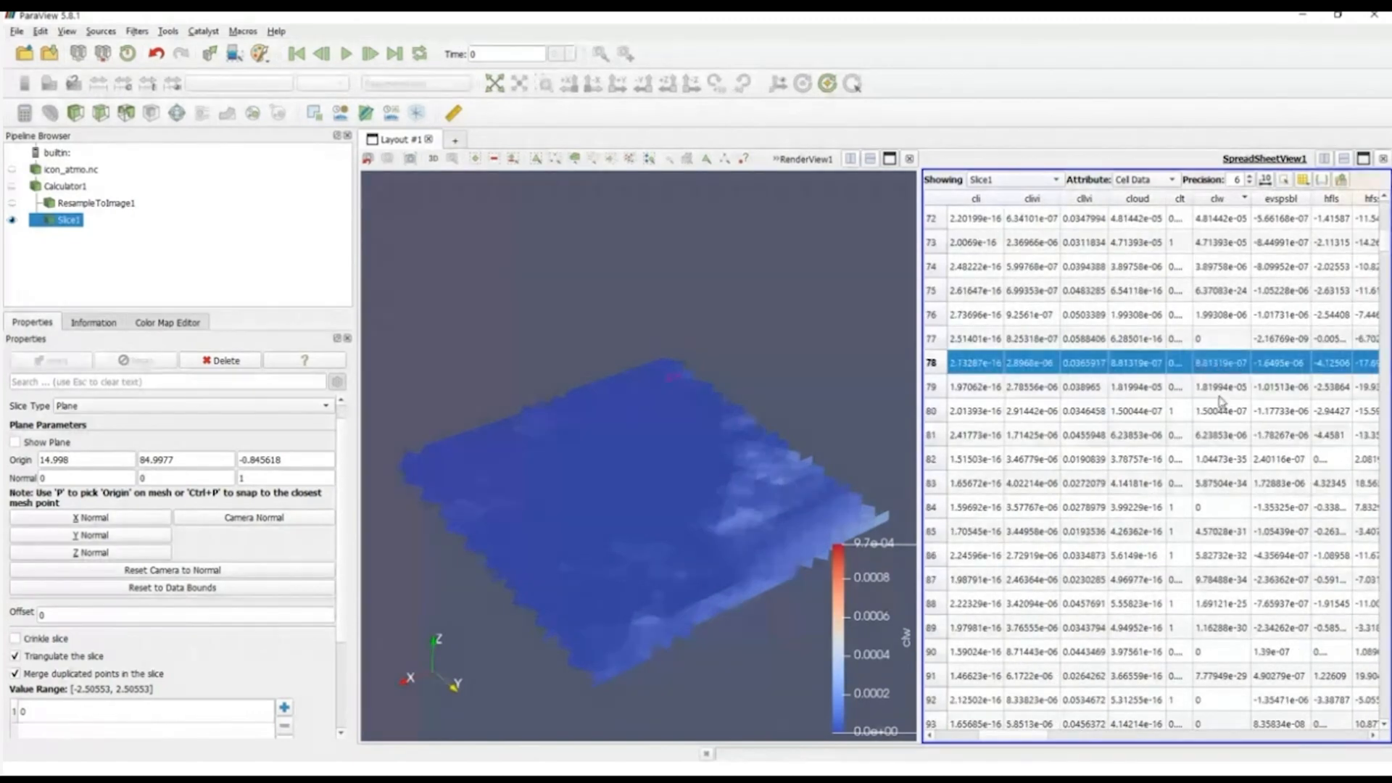
pyautogui.click(1220, 396)
pyautogui.moveTo(1387, 243); pyautogui.dragTo(1384, 109)
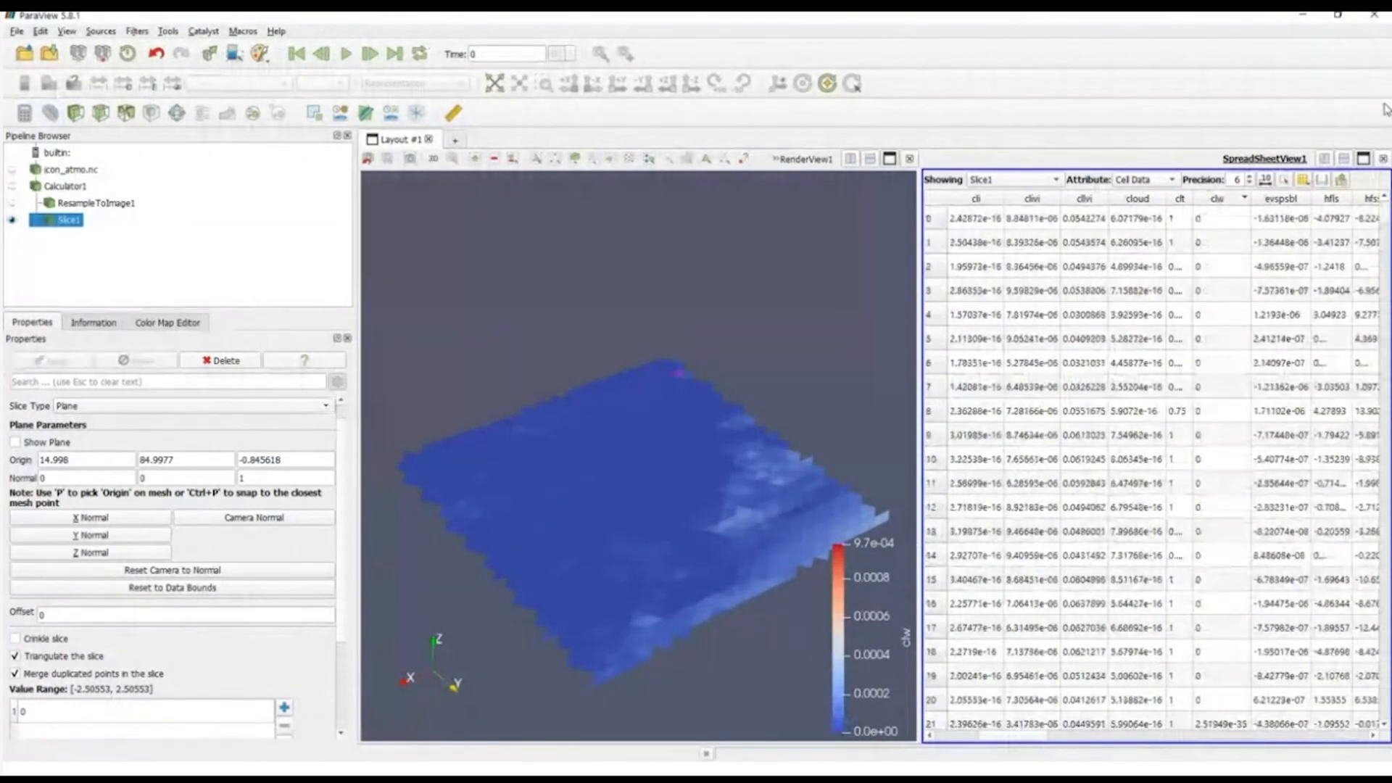
# Step: Sort the spreadsheet by hfls and select rows 0 to 20 to highlight their cells on the slice
pyautogui.moveTo(1004, 735); pyautogui.dragTo(1044, 745)
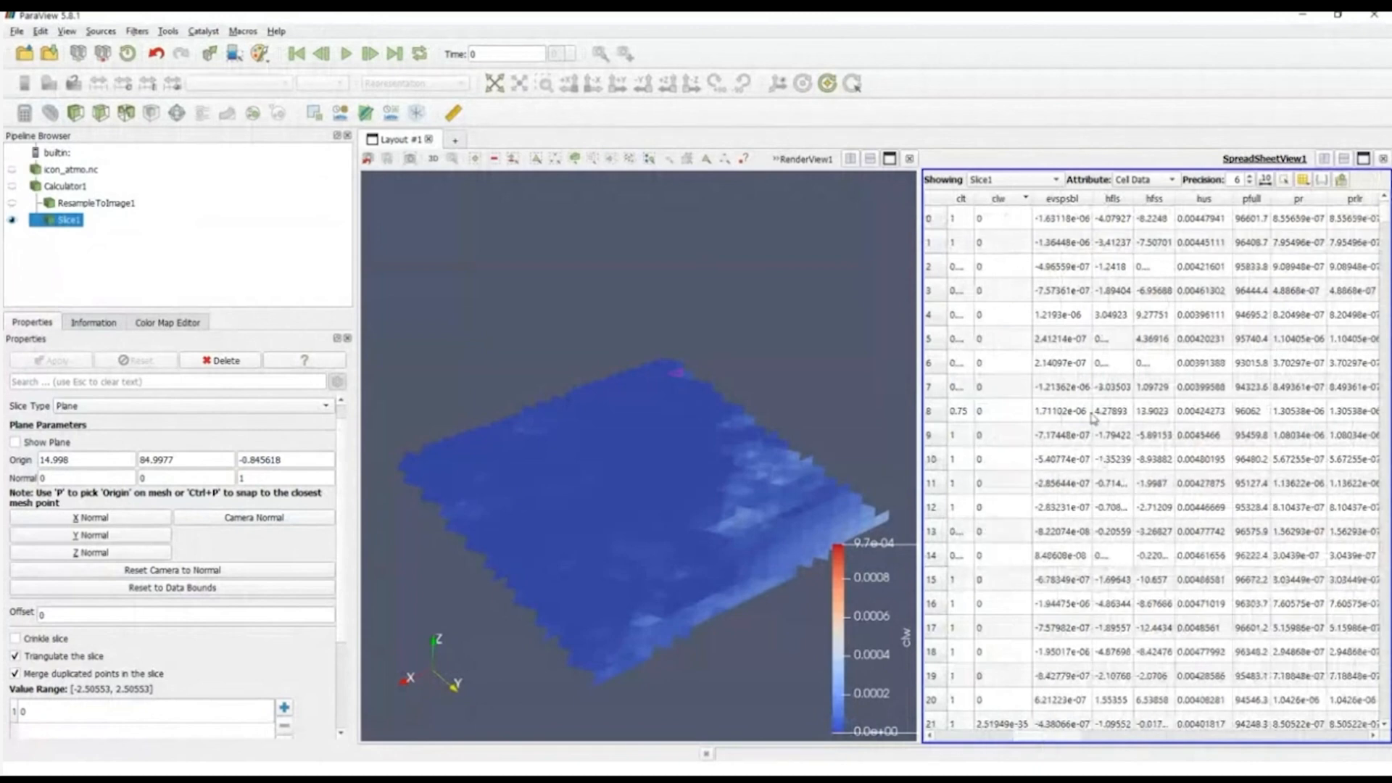
pyautogui.click(1066, 198)
pyautogui.click(1120, 200)
pyautogui.click(1121, 220)
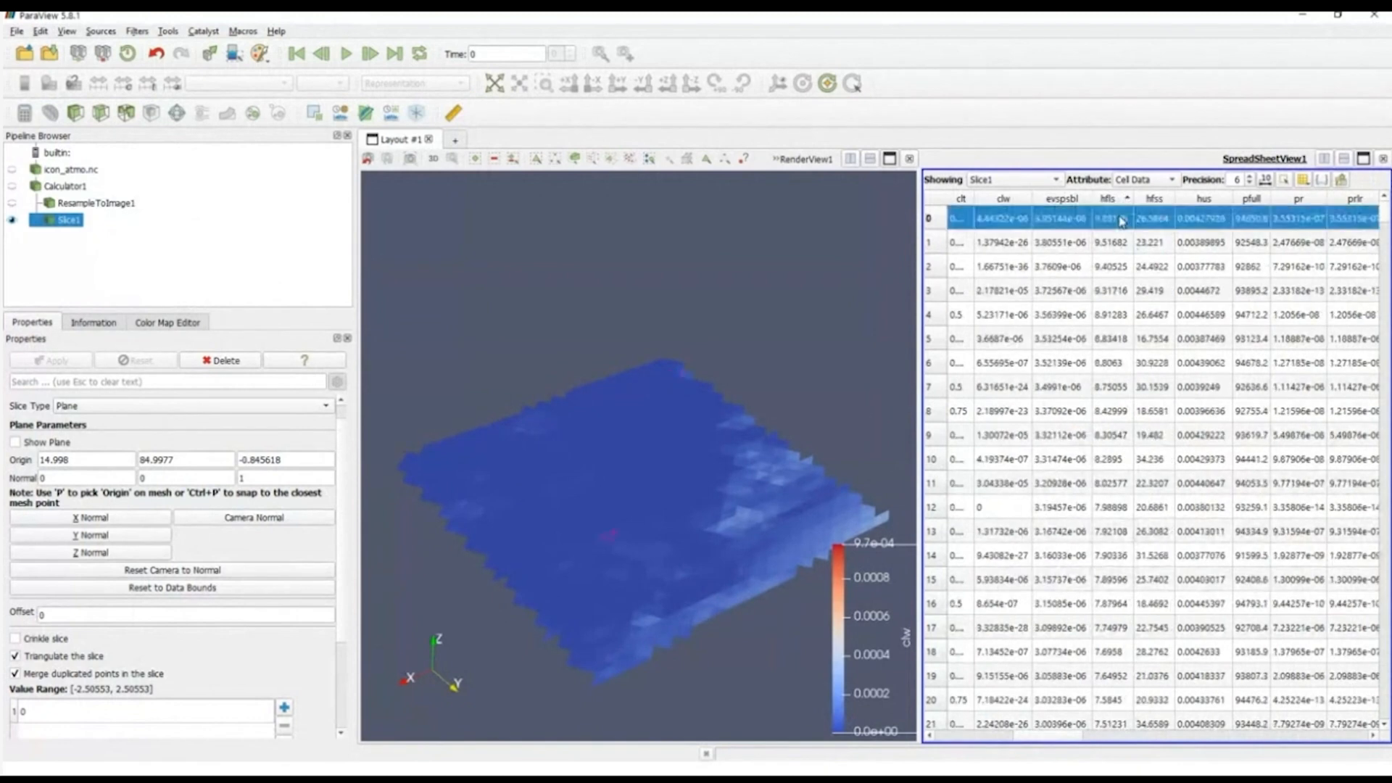
pyautogui.keyDown('shift'); pyautogui.click(1120, 527); pyautogui.keyUp('shift')
pyautogui.keyDown('shift'); pyautogui.click(1122, 651); pyautogui.keyUp('shift')
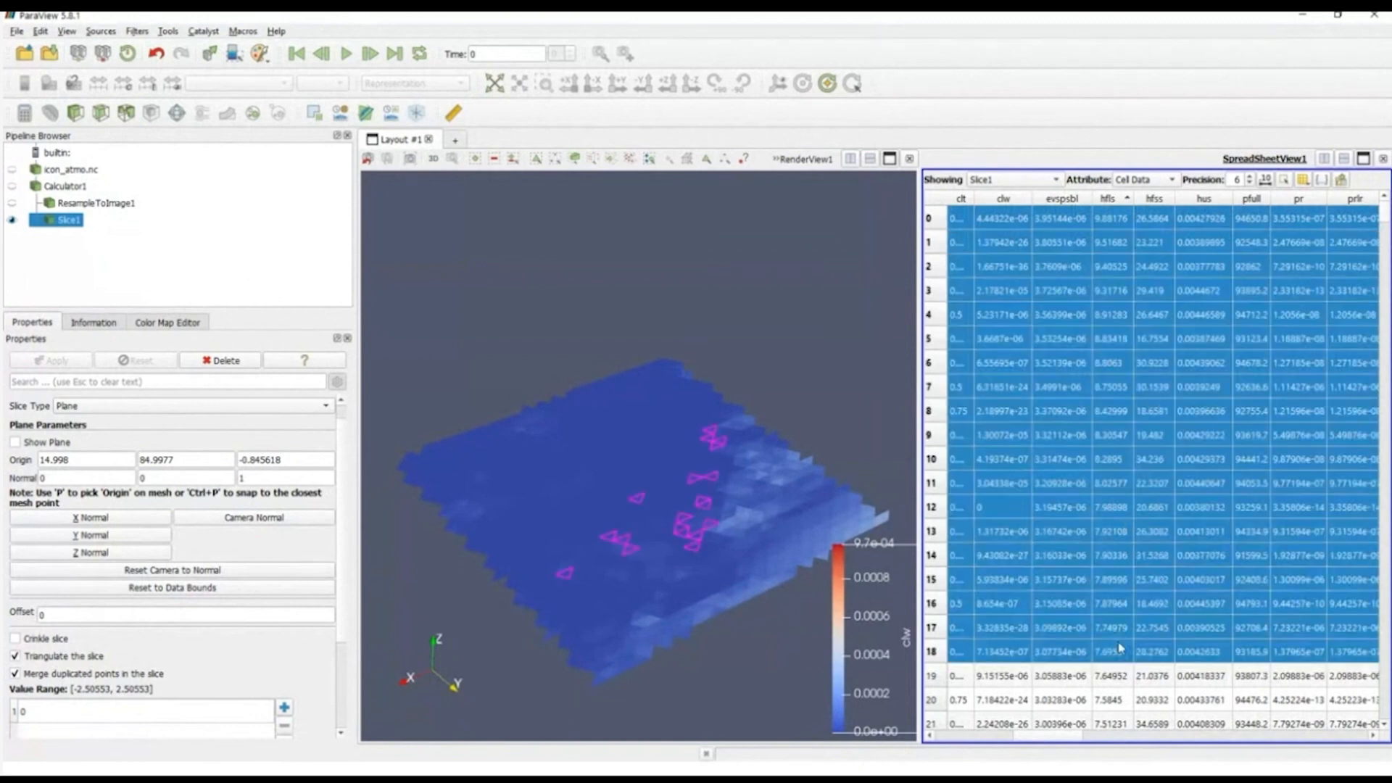
pyautogui.keyDown('shift'); pyautogui.click(1130, 698); pyautogui.keyUp('shift')
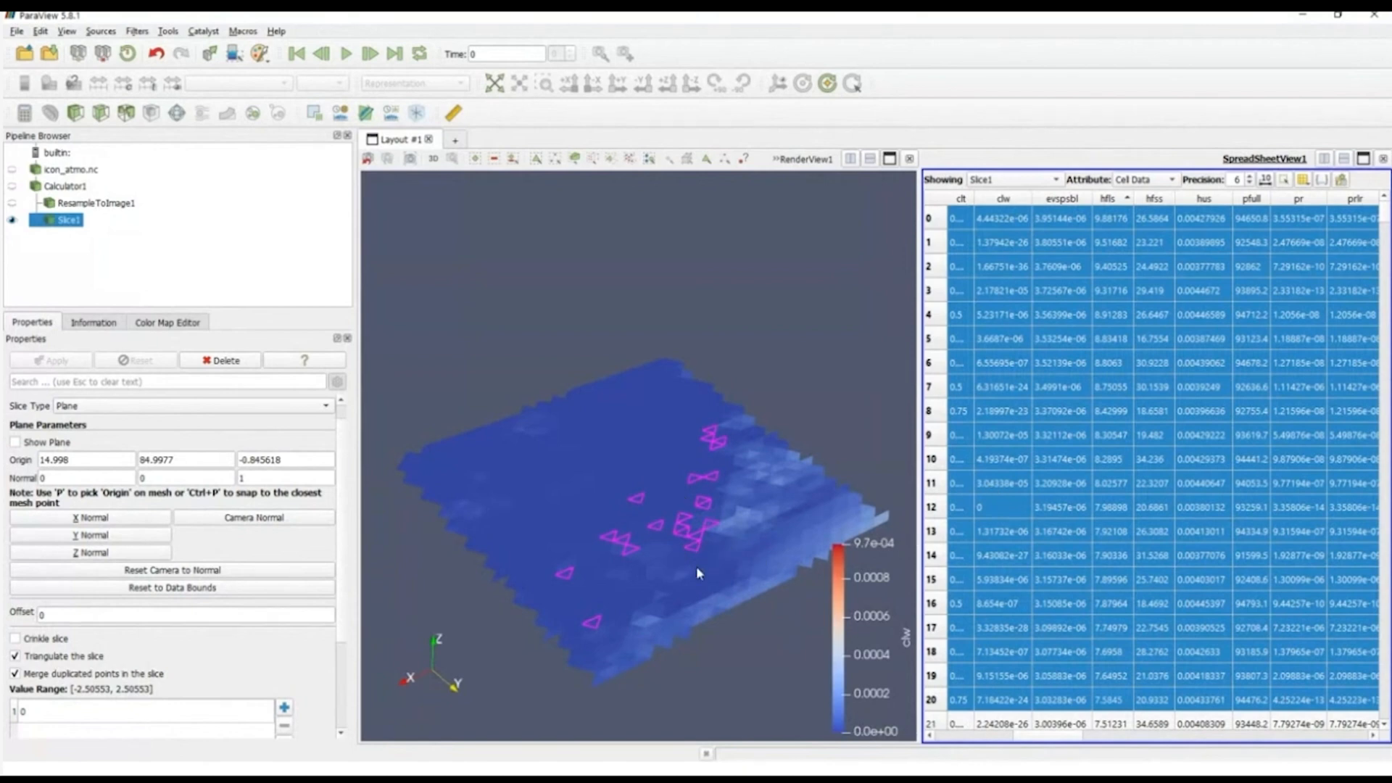
pyautogui.moveTo(696, 555)
pyautogui.mouseDown()
pyautogui.moveTo(703, 538)
pyautogui.moveTo(716, 561)
pyautogui.moveTo(701, 566)
pyautogui.mouseUp()
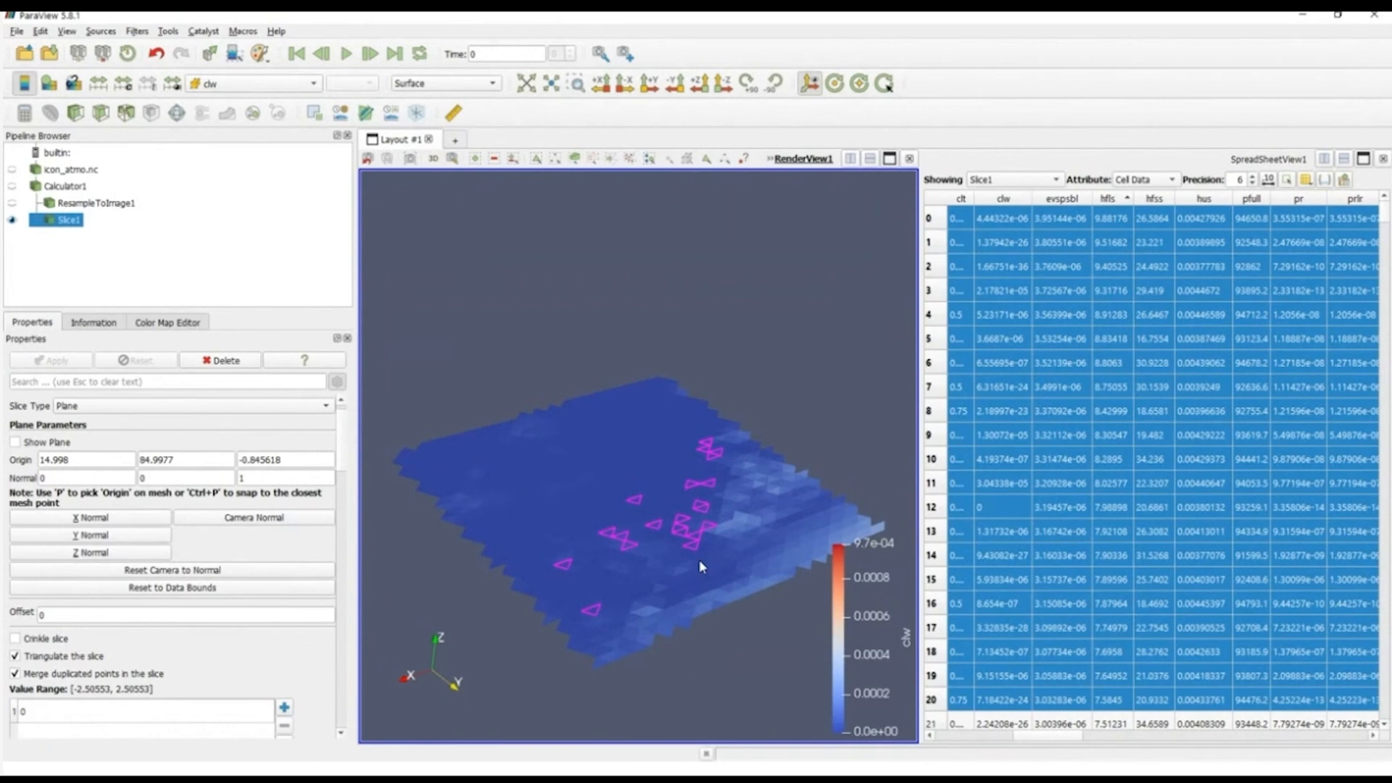
# Step: Close the spreadsheet view, hide Slice1 and show Calculator1 in the render view
pyautogui.click(1383, 158)
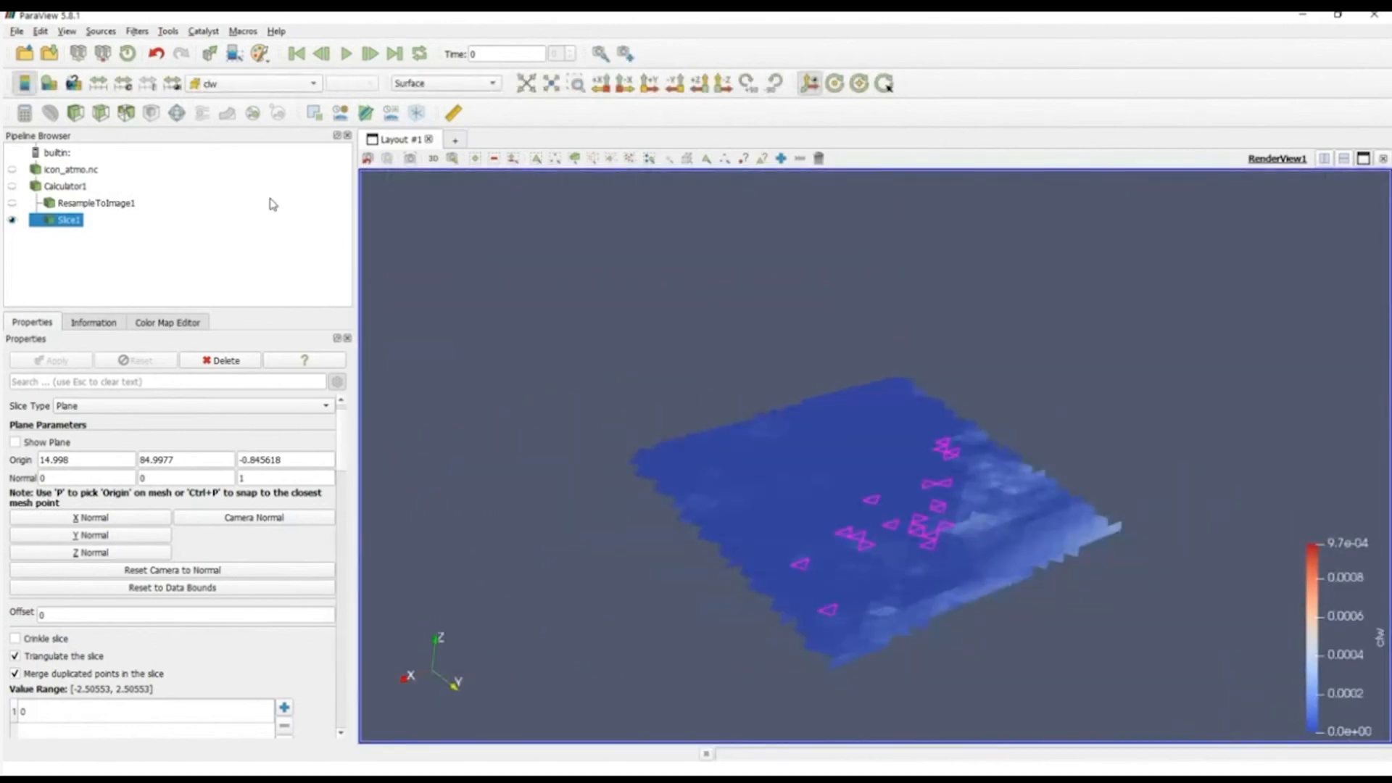
pyautogui.click(12, 219)
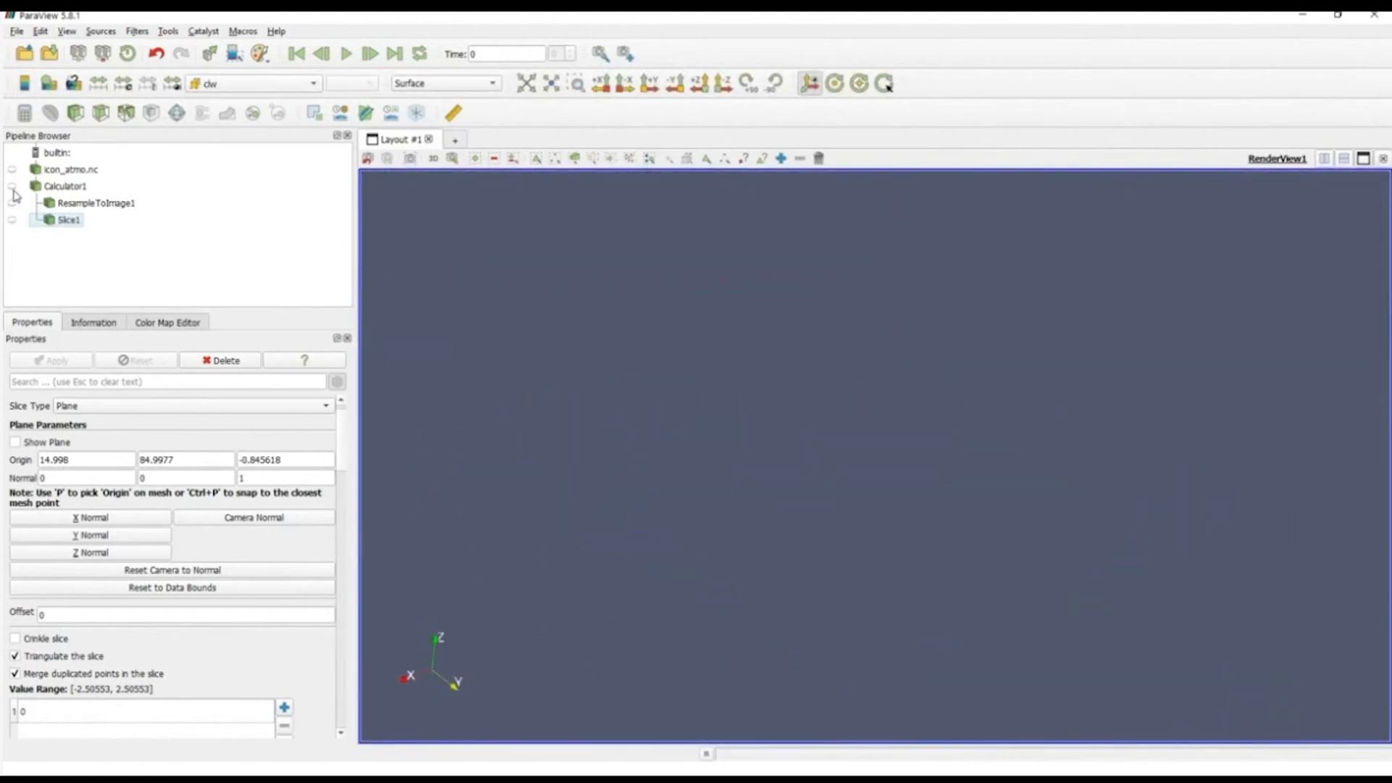
pyautogui.click(12, 185)
pyautogui.moveTo(650, 444); pyautogui.dragTo(744, 479)
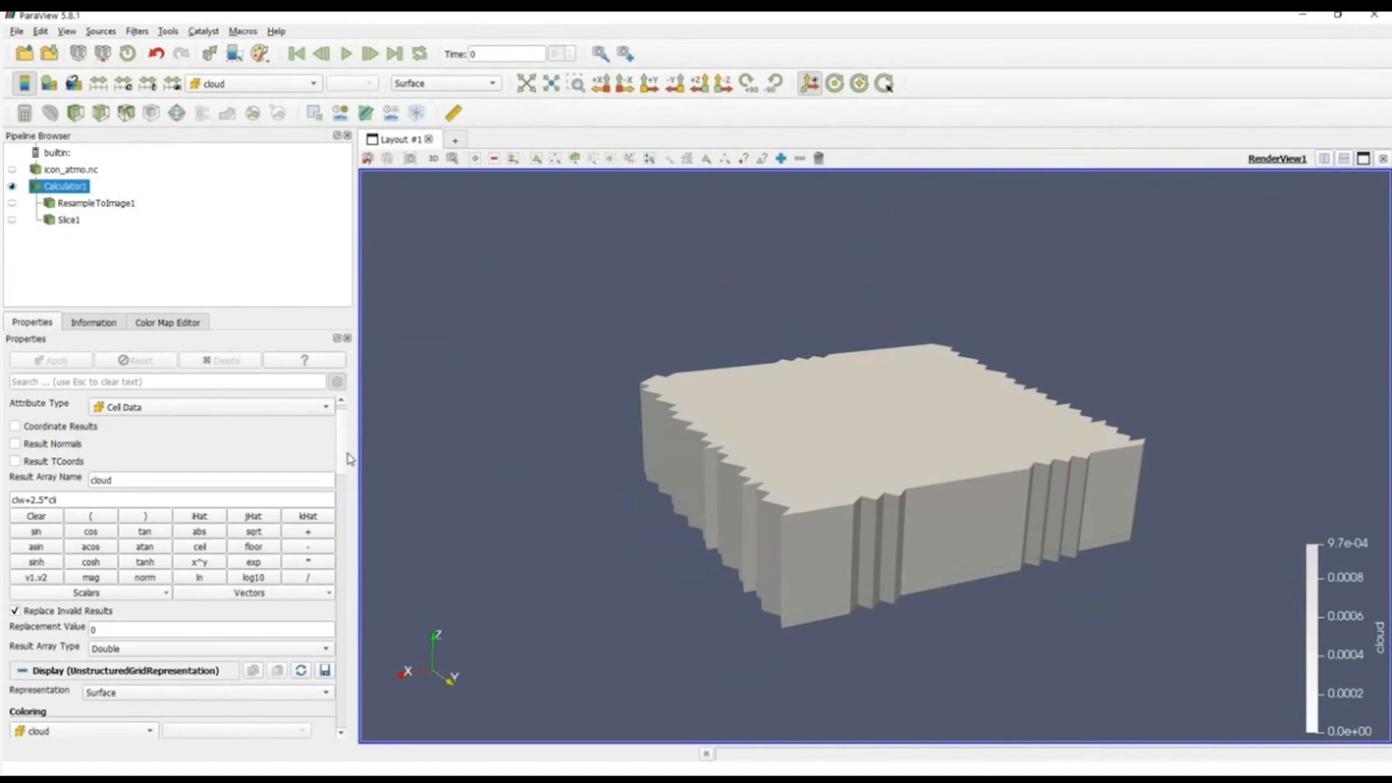
# Step: Hide the orientation axes and darken the render view's single-color background to #2a2e3a
pyautogui.moveTo(348, 465); pyautogui.dragTo(345, 743)
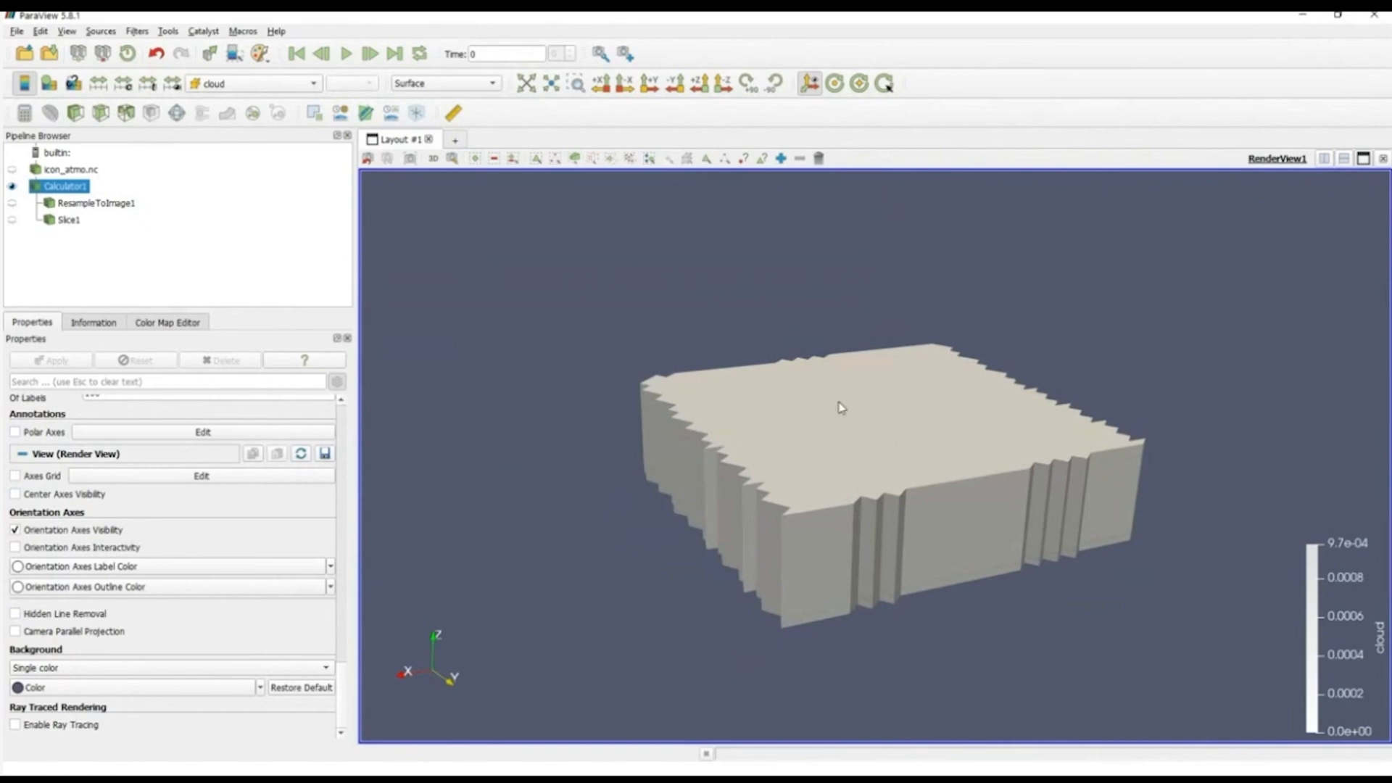
pyautogui.moveTo(715, 609); pyautogui.dragTo(822, 603)
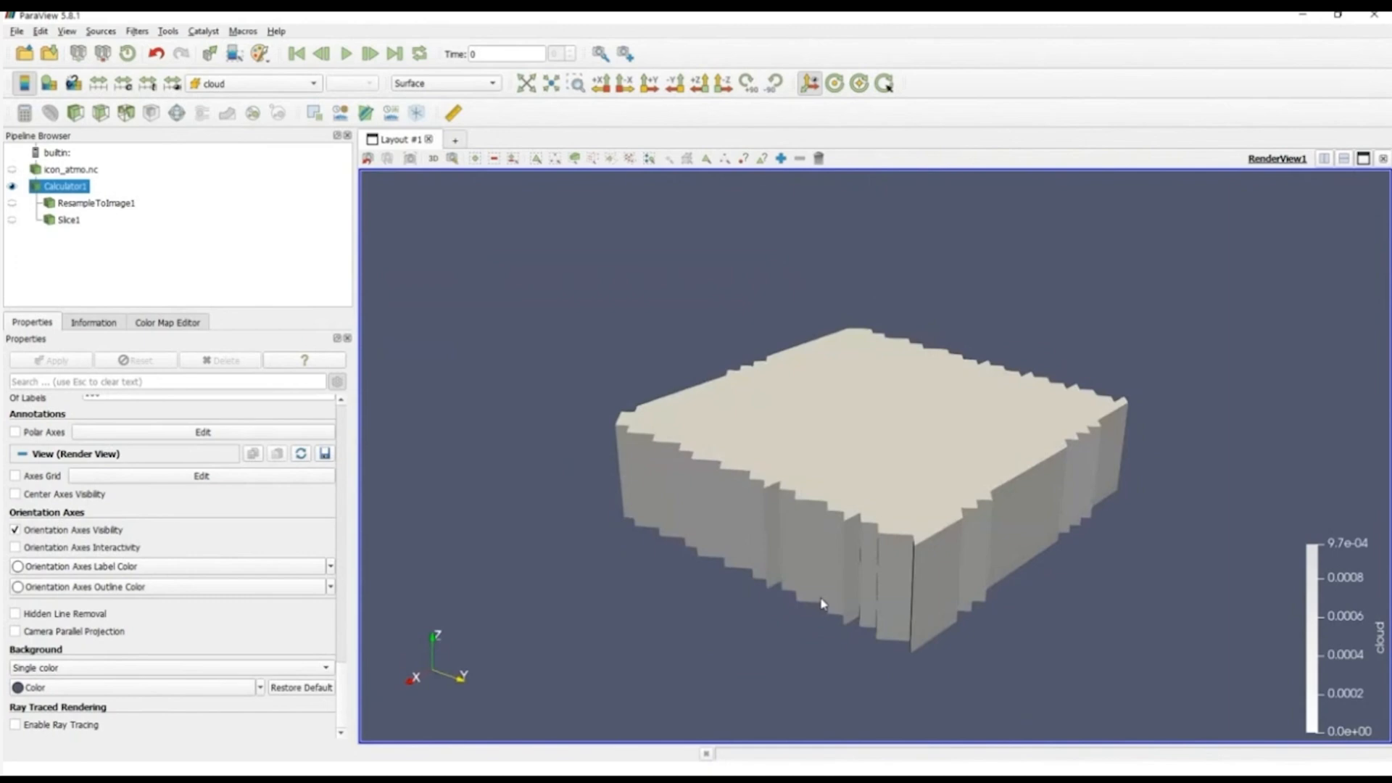
pyautogui.click(809, 87)
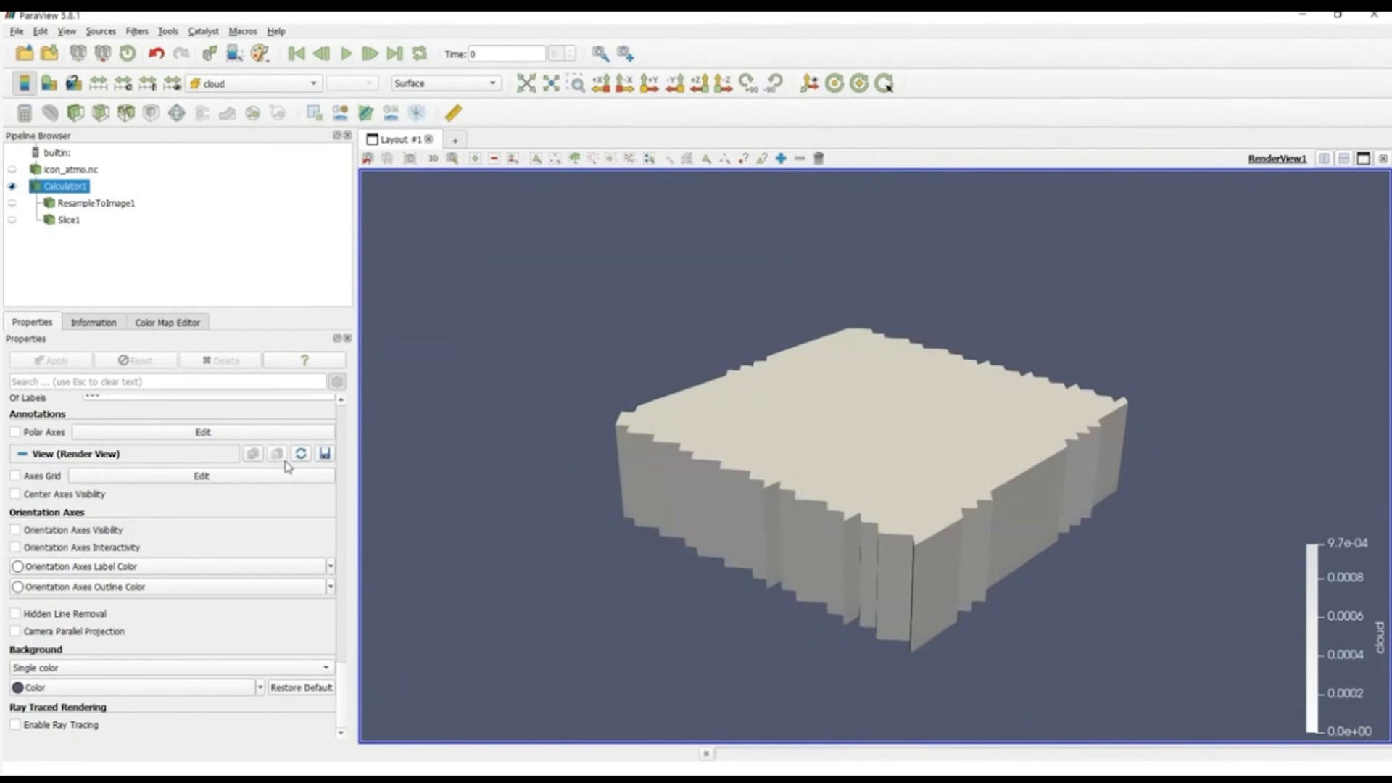
pyautogui.click(137, 686)
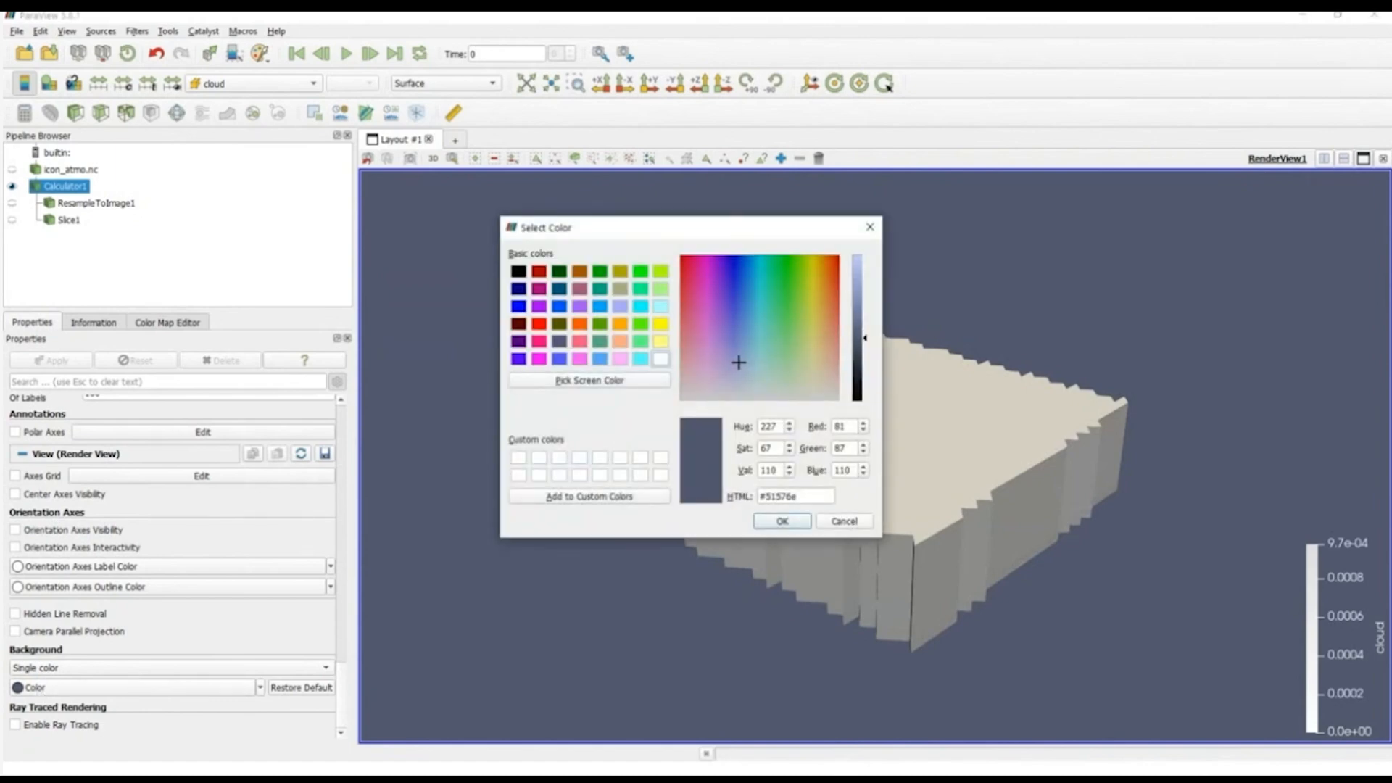
pyautogui.moveTo(862, 338); pyautogui.dragTo(862, 367)
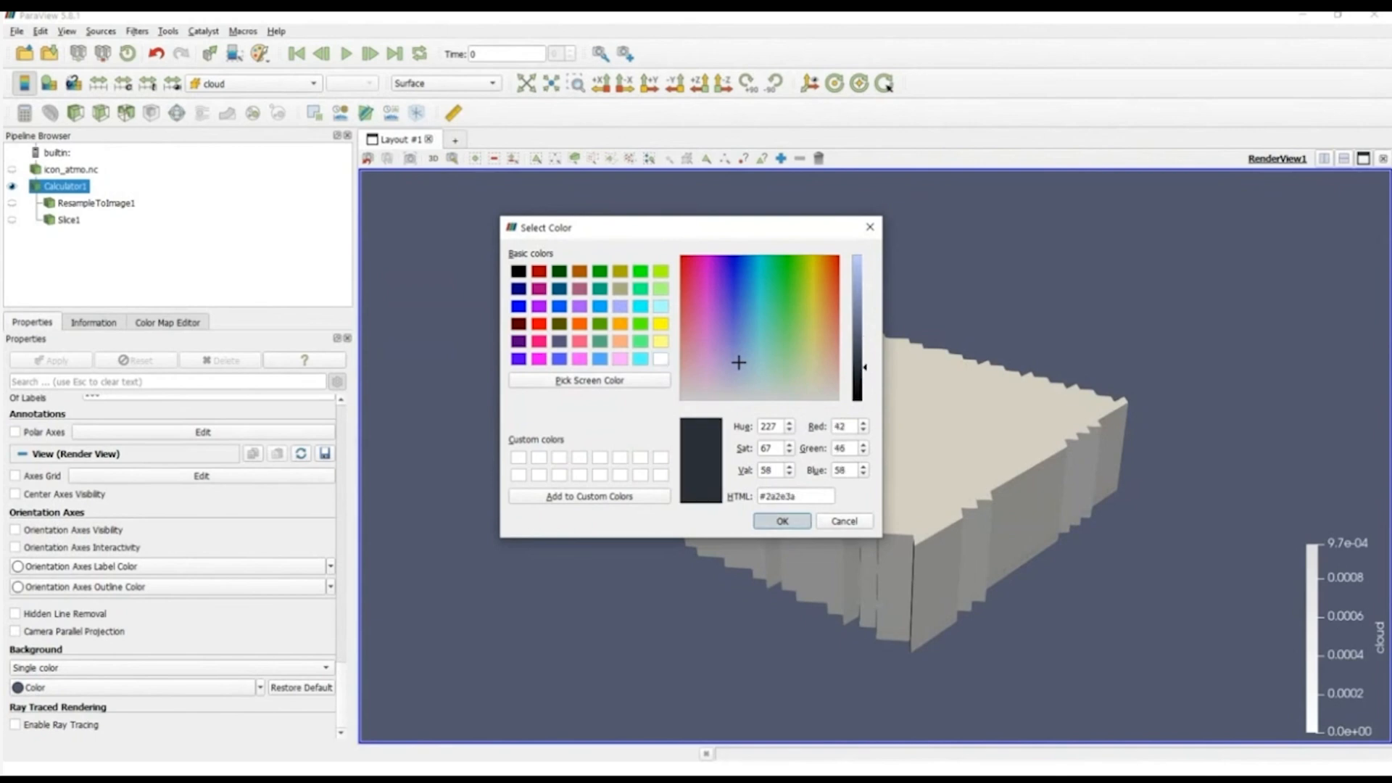
pyautogui.click(782, 520)
pyautogui.moveTo(922, 552)
pyautogui.mouseDown()
pyautogui.moveTo(922, 493)
pyautogui.moveTo(923, 566)
pyautogui.mouseUp()
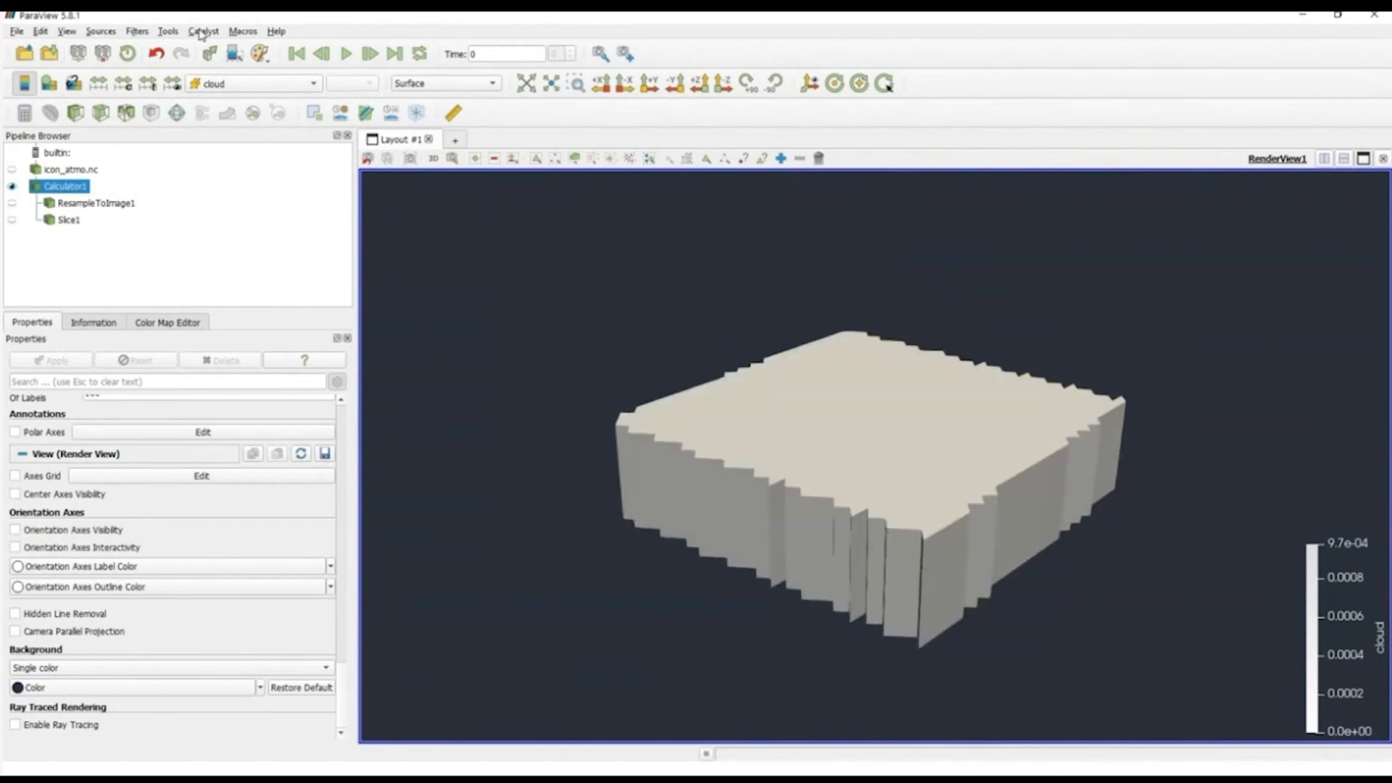
# Step: Add a Text source to the pipeline for annotating the render view
pyautogui.click(138, 32)
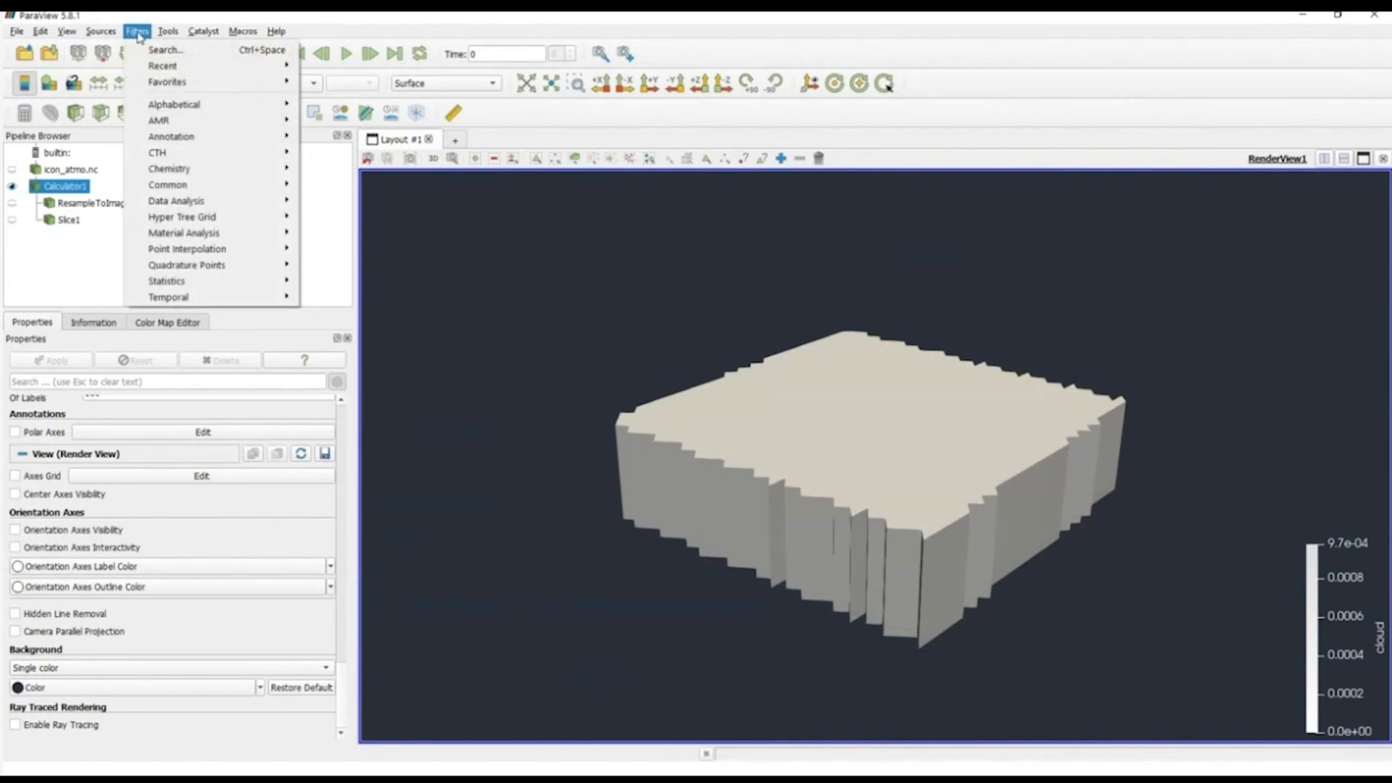
pyautogui.moveTo(102, 34)
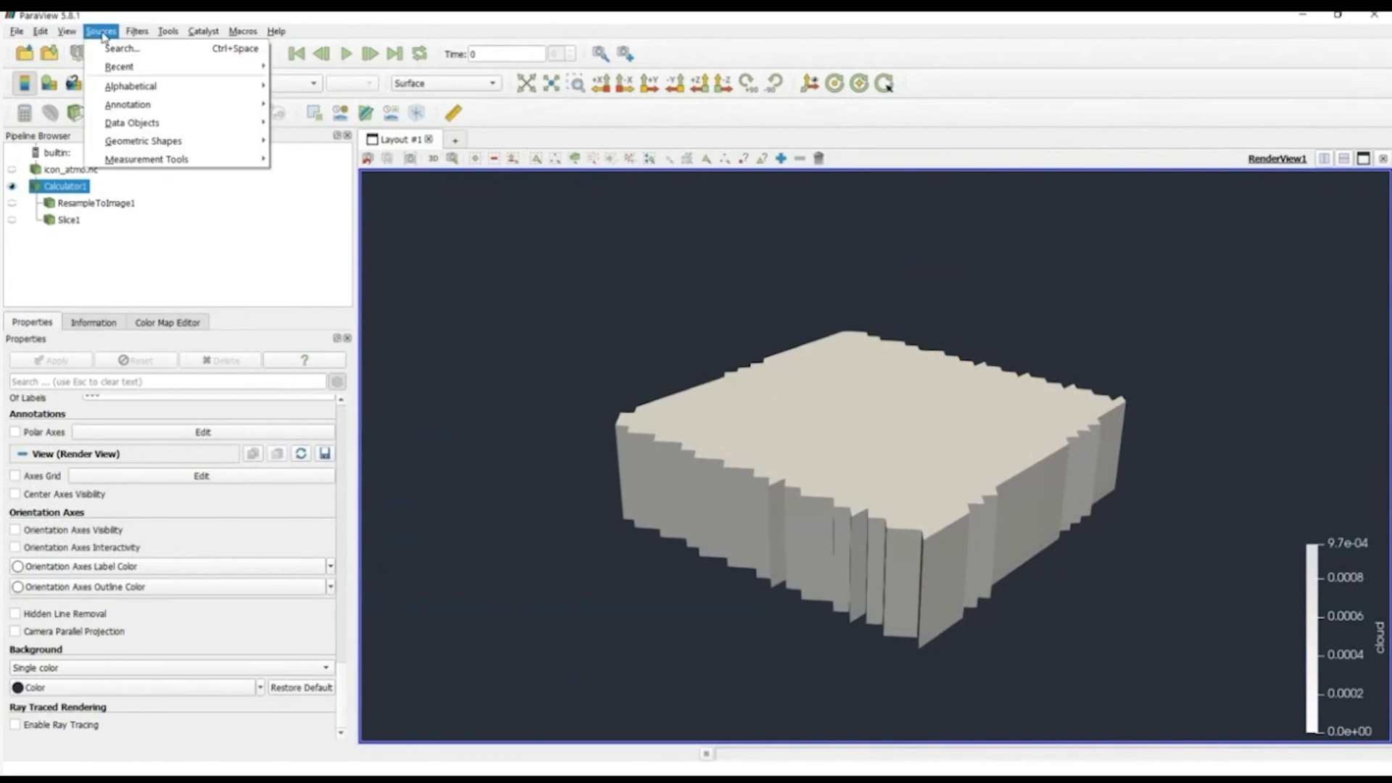
pyautogui.moveTo(181, 86)
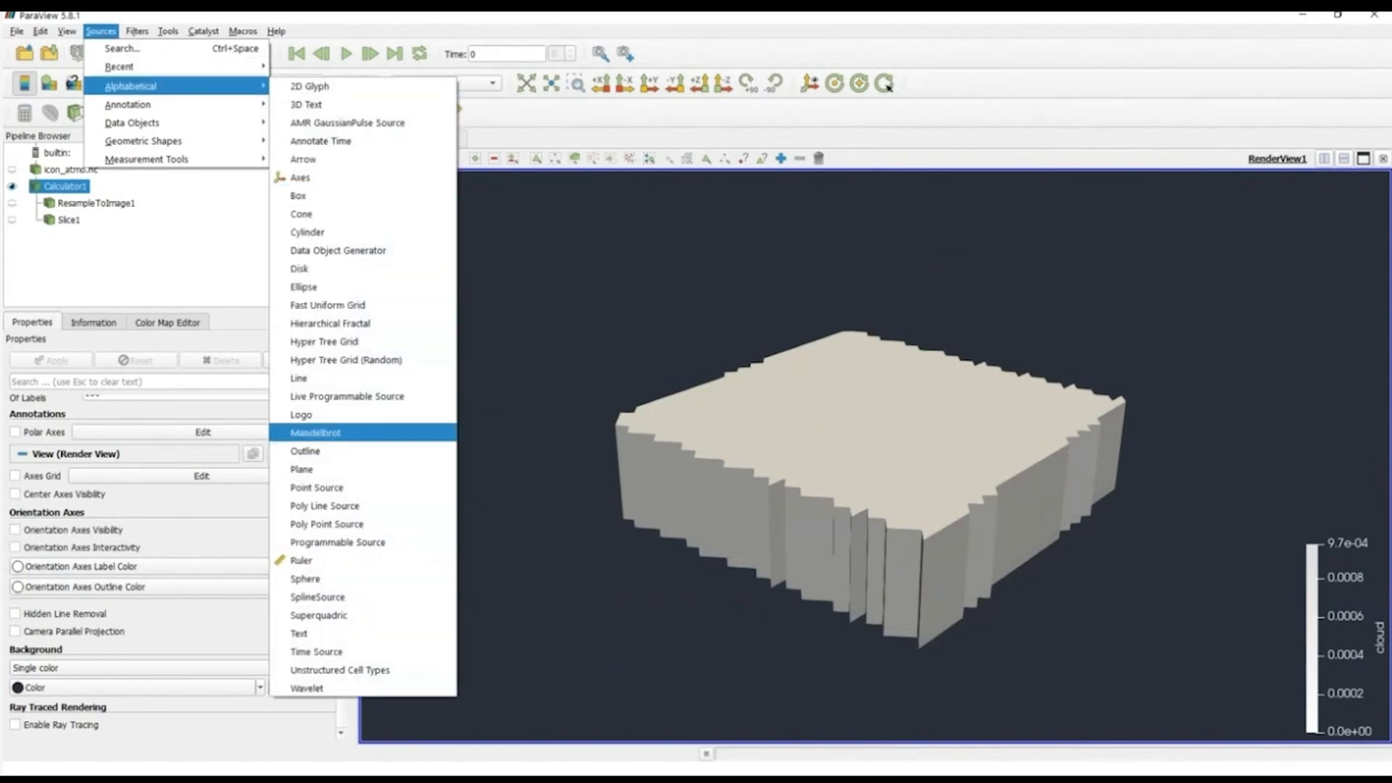
pyautogui.click(327, 635)
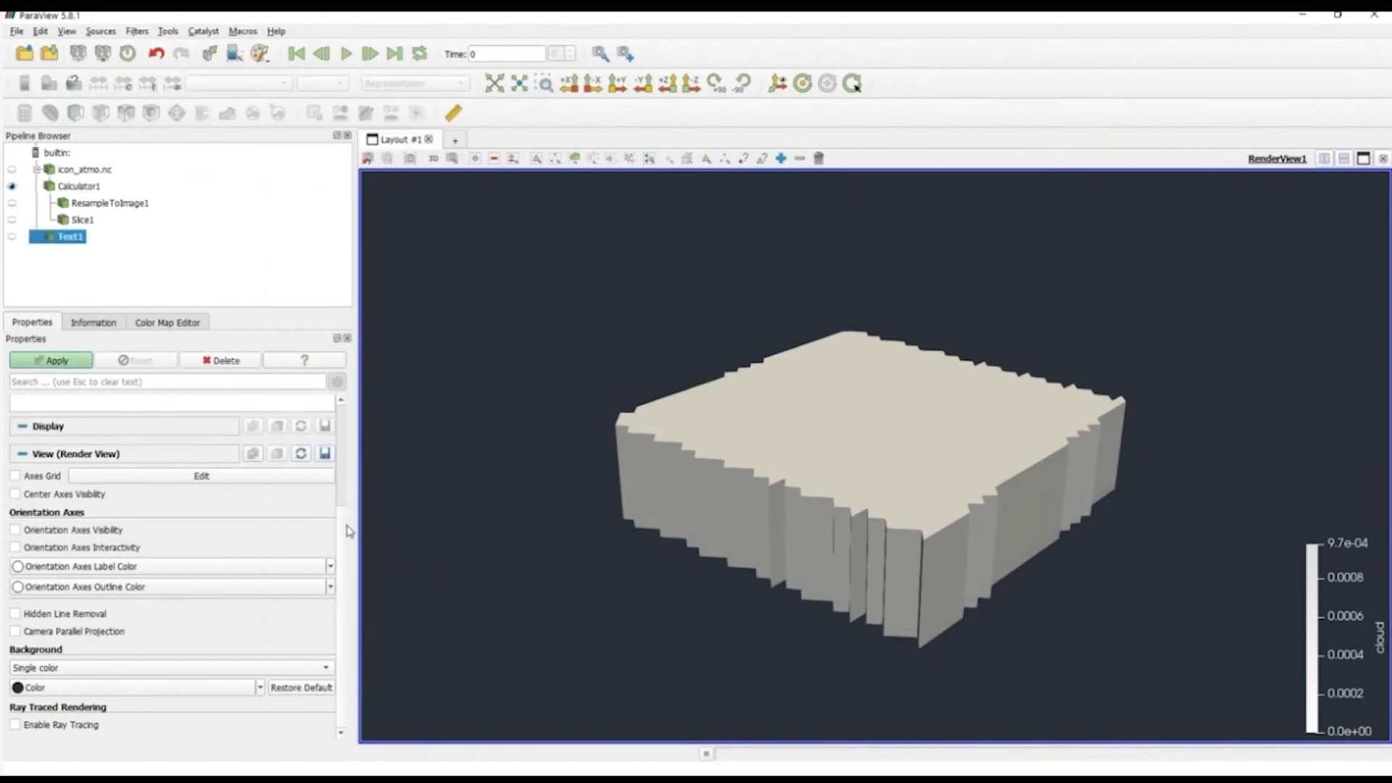
# Step: Set the Text1 annotation to "HD(CP)2 Cloud Data" and apply it to the render view
pyautogui.click(341, 420)
pyautogui.click(131, 454)
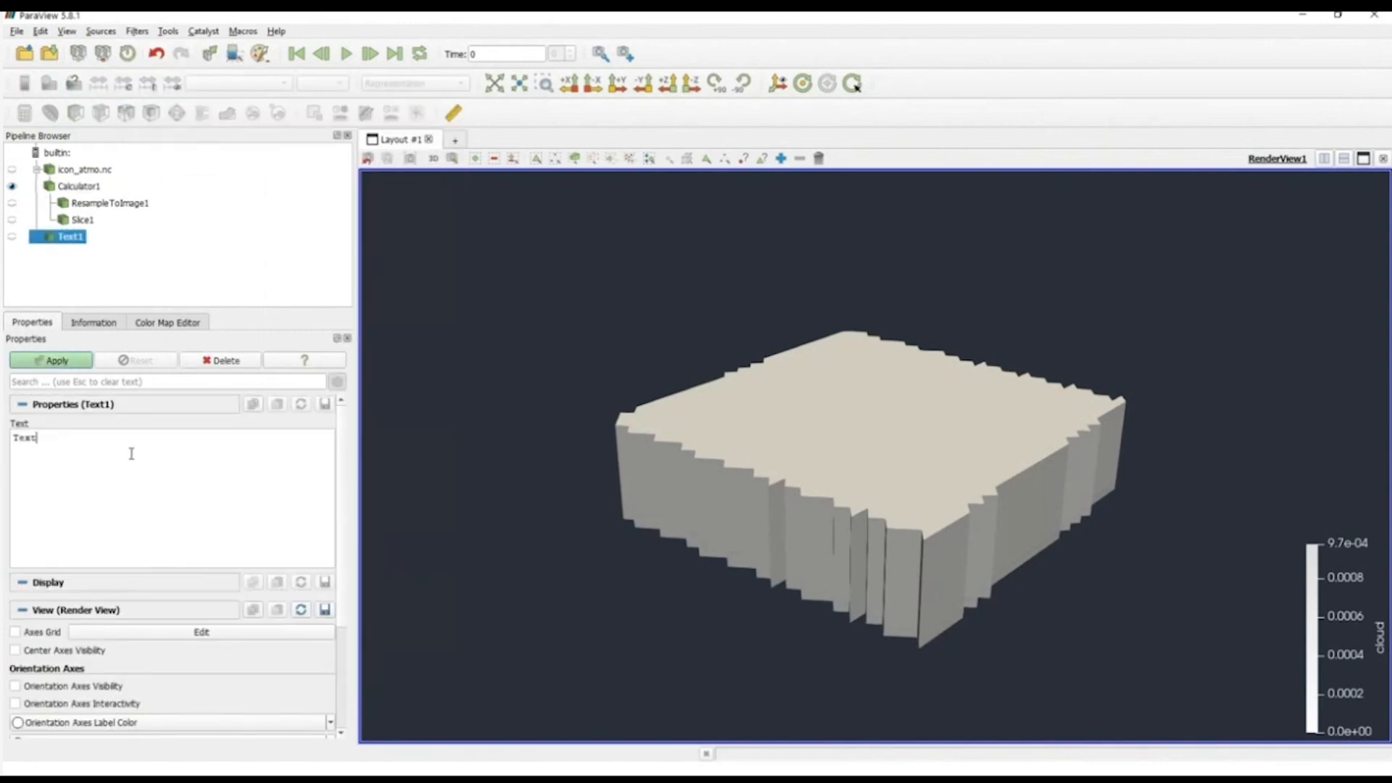
pyautogui.doubleClick(120, 435)
pyautogui.write('HD()')
pyautogui.press('Left')
pyautogui.write('CP)2 Cloud Data')
pyautogui.click(65, 361)
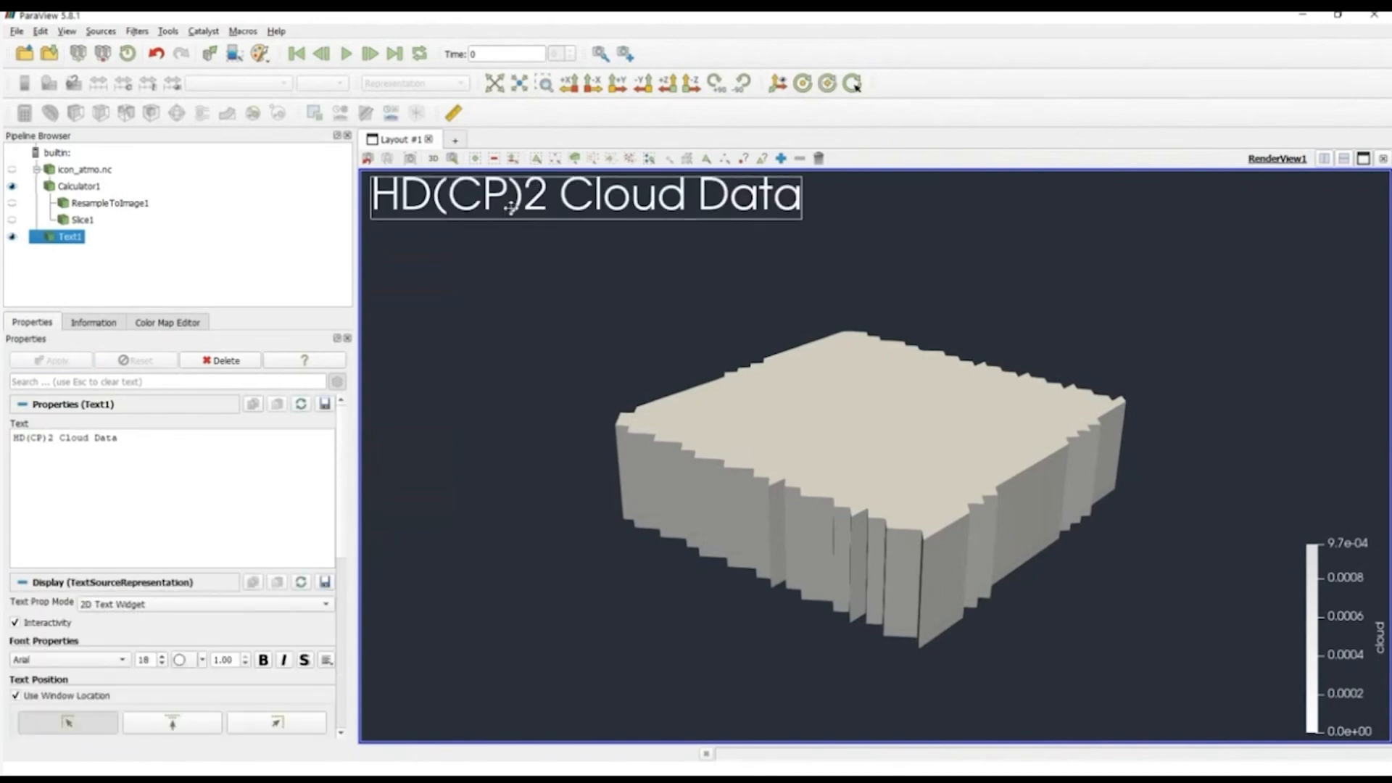
# Step: Try different window locations for the title, settle on the upper center, and turn off Use Window Location
pyautogui.scroll(-3, 335, 550)
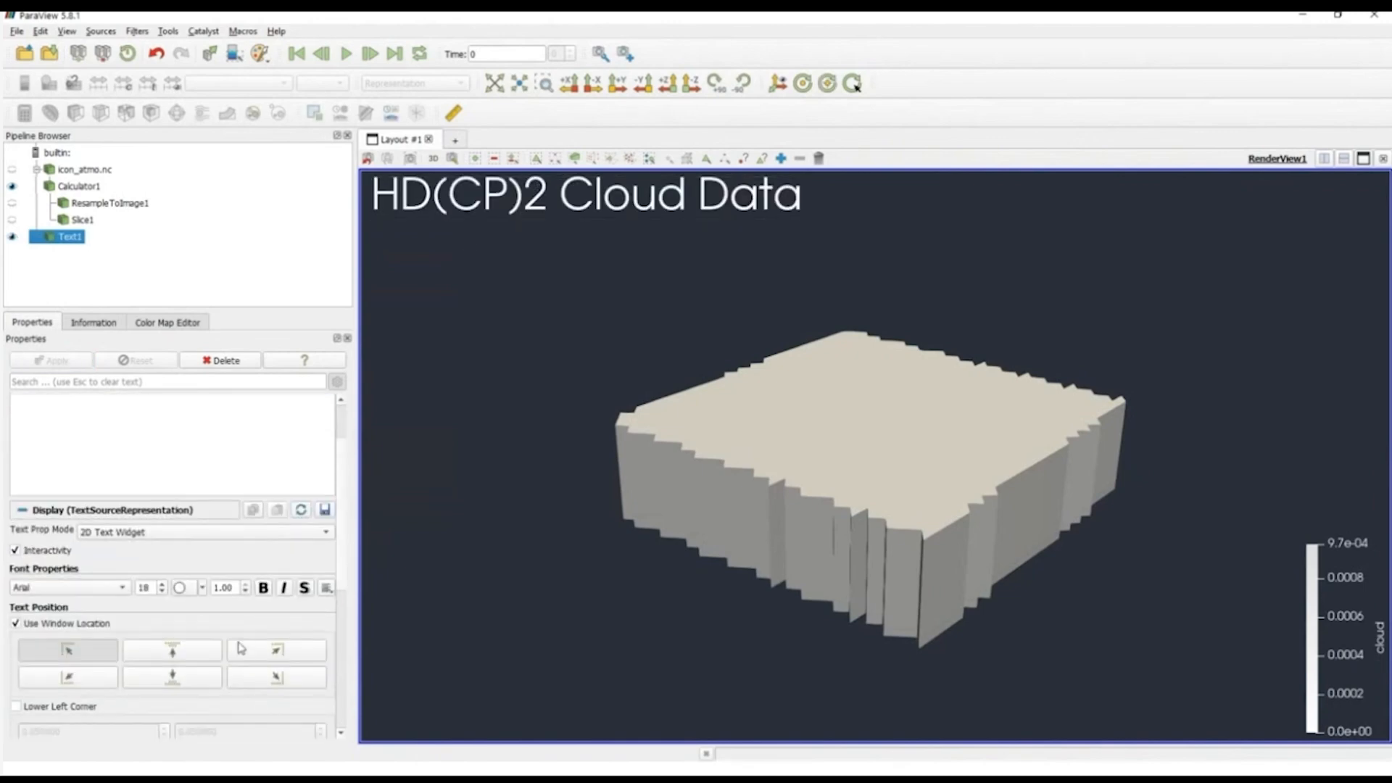
pyautogui.click(198, 657)
pyautogui.click(250, 655)
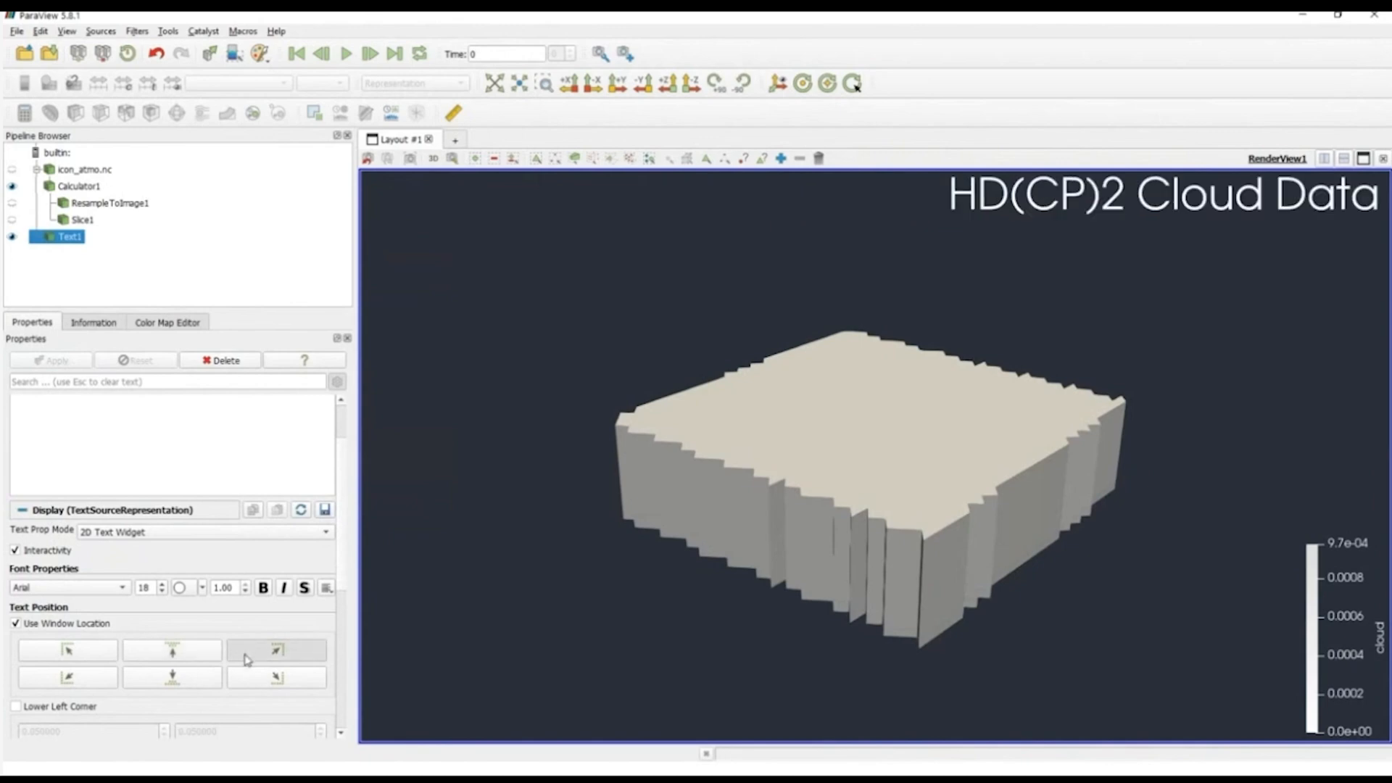
pyautogui.click(168, 680)
pyautogui.click(170, 654)
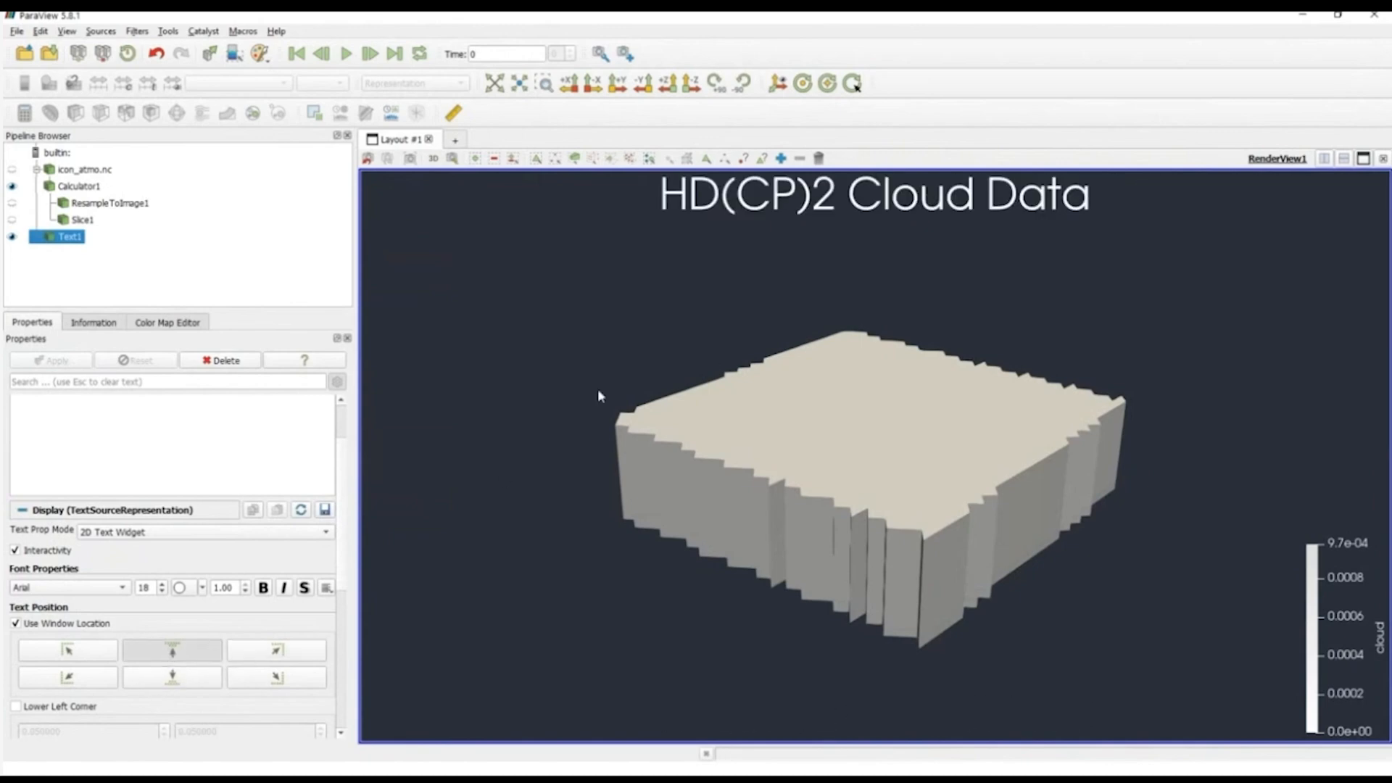
pyautogui.click(69, 623)
pyautogui.scroll(-5, 347, 573)
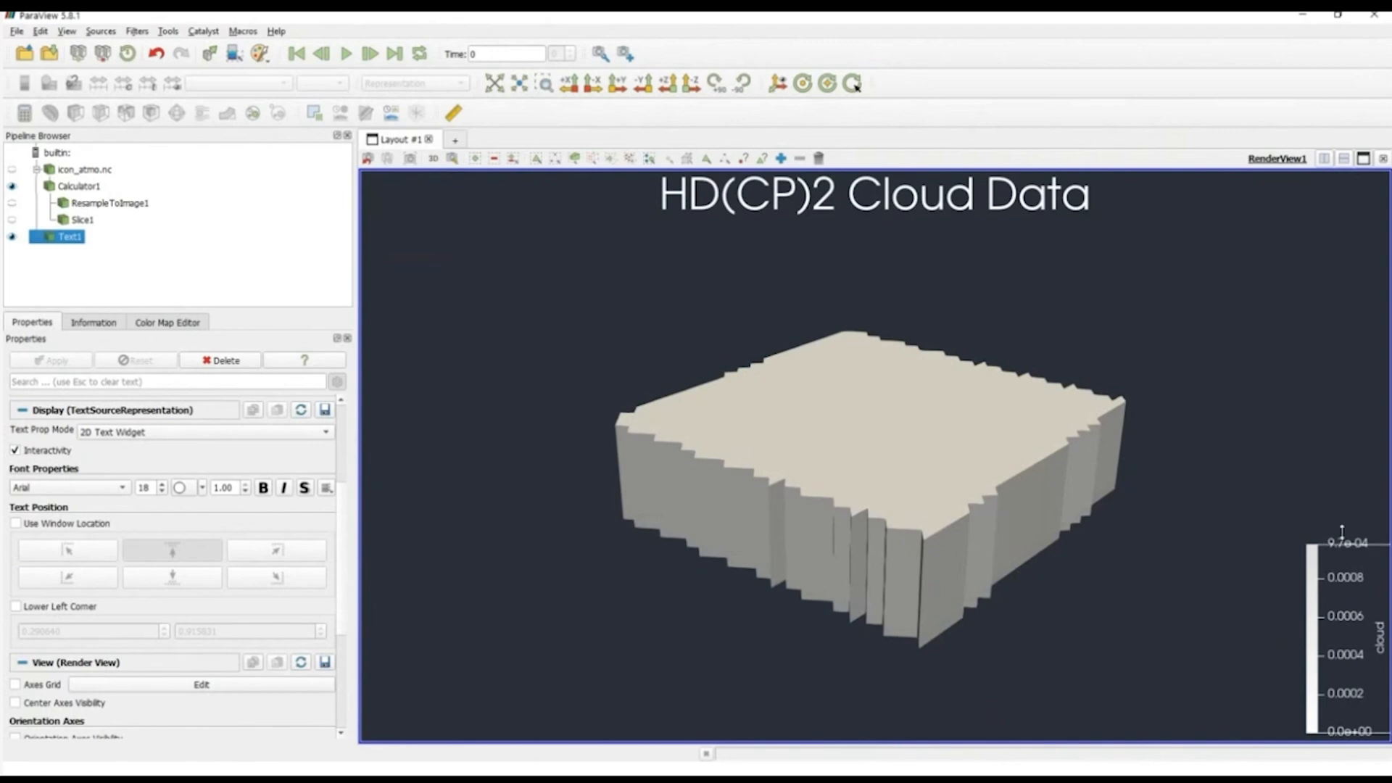
# Step: Stretch the cloud color legend to nearly the full view height and shift it slightly inward
pyautogui.moveTo(1342, 545); pyautogui.dragTo(1324, 186)
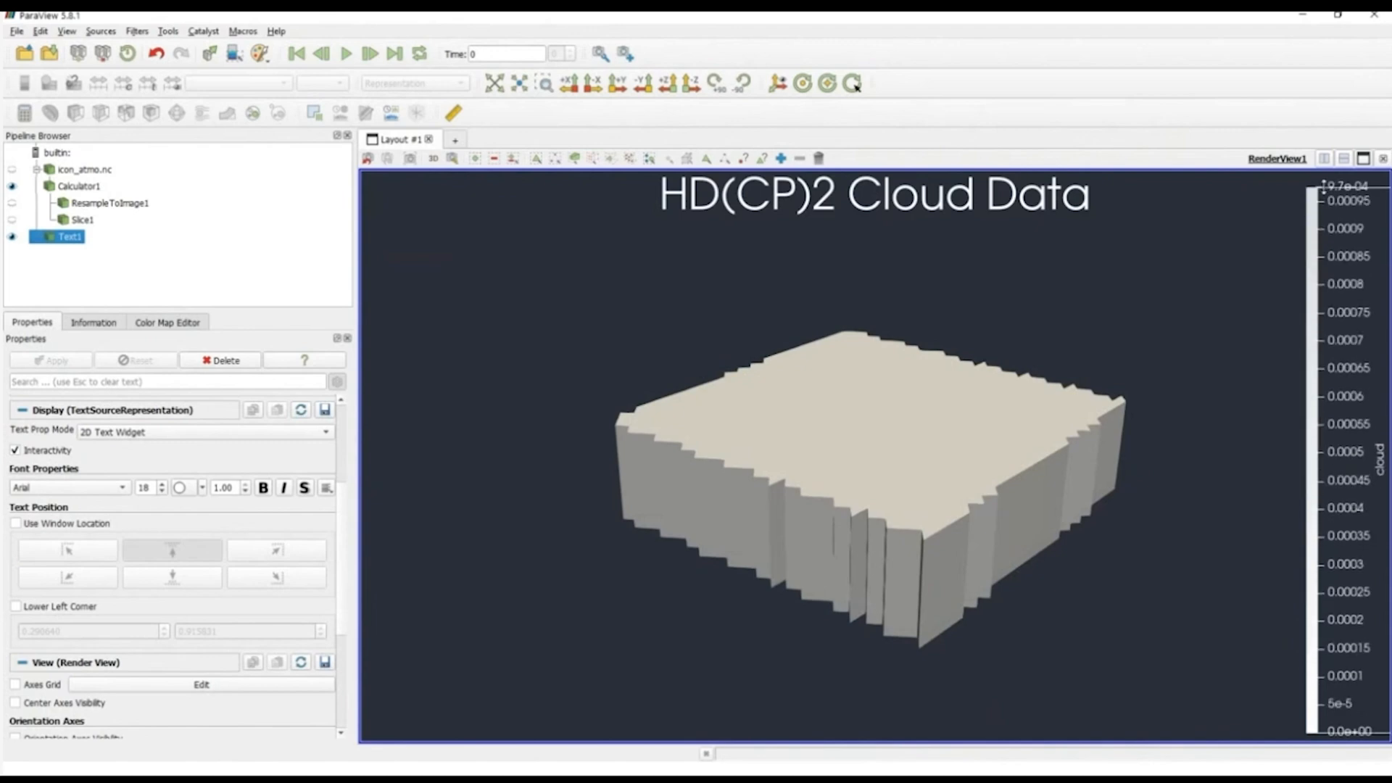
pyautogui.moveTo(1346, 446); pyautogui.dragTo(1327, 448)
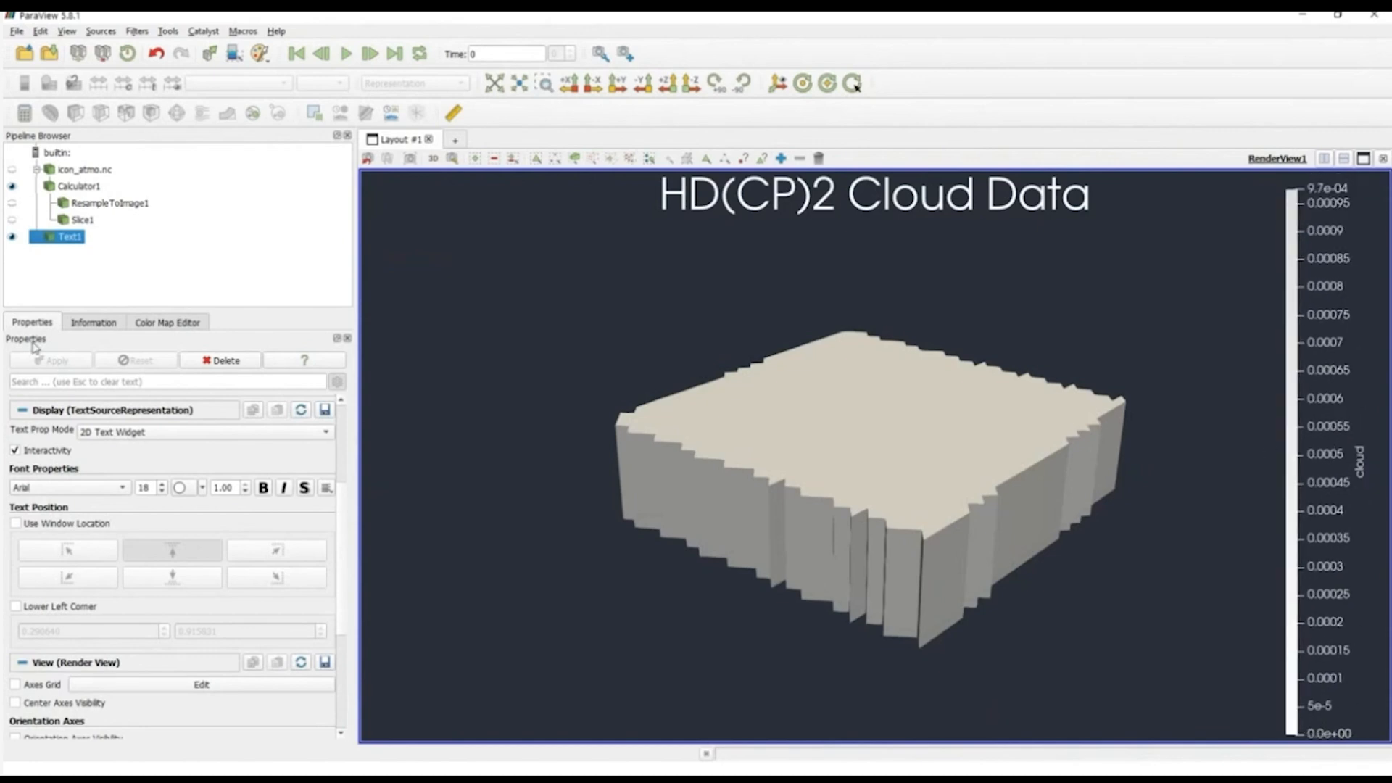
# Step: Change the title of Calculator1's color legend to "Cloud (CLW+CLI)" and apply it
pyautogui.click(66, 188)
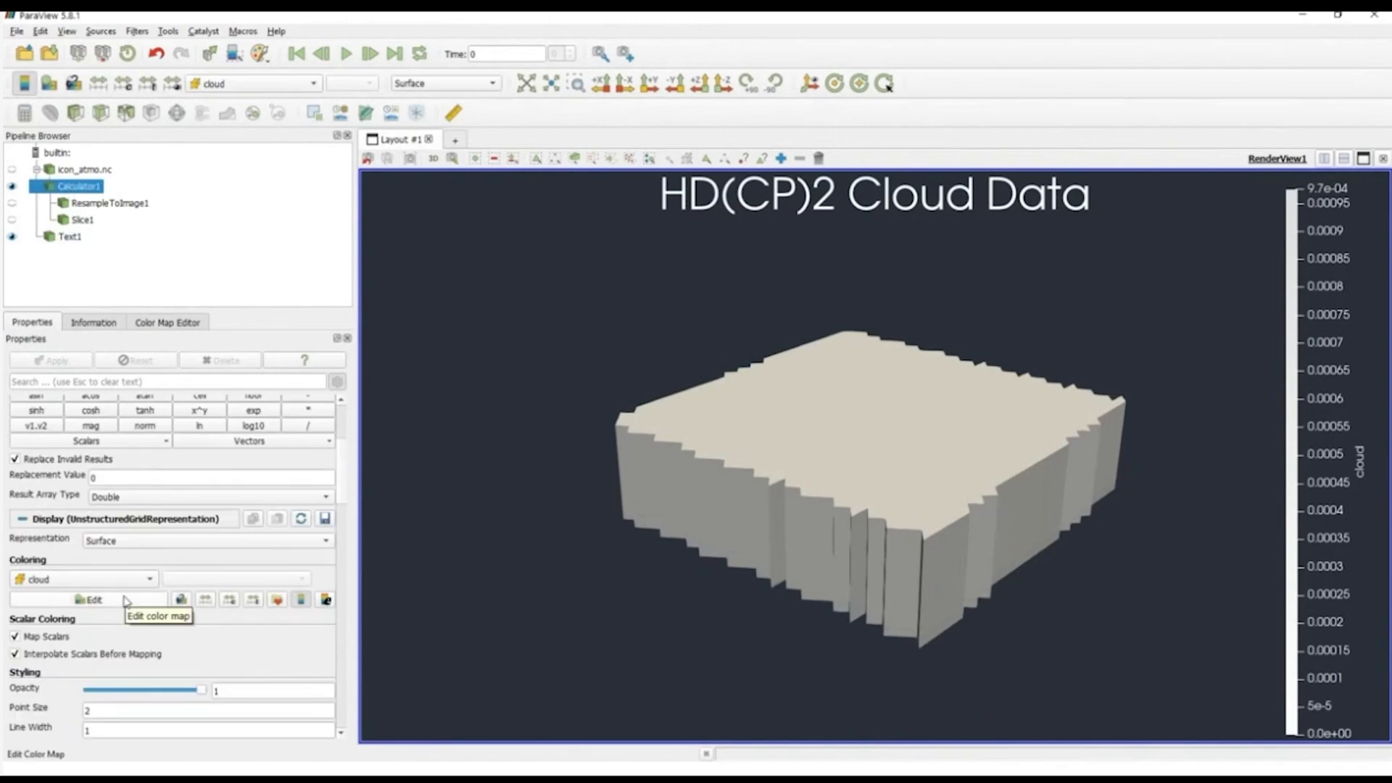
pyautogui.click(163, 327)
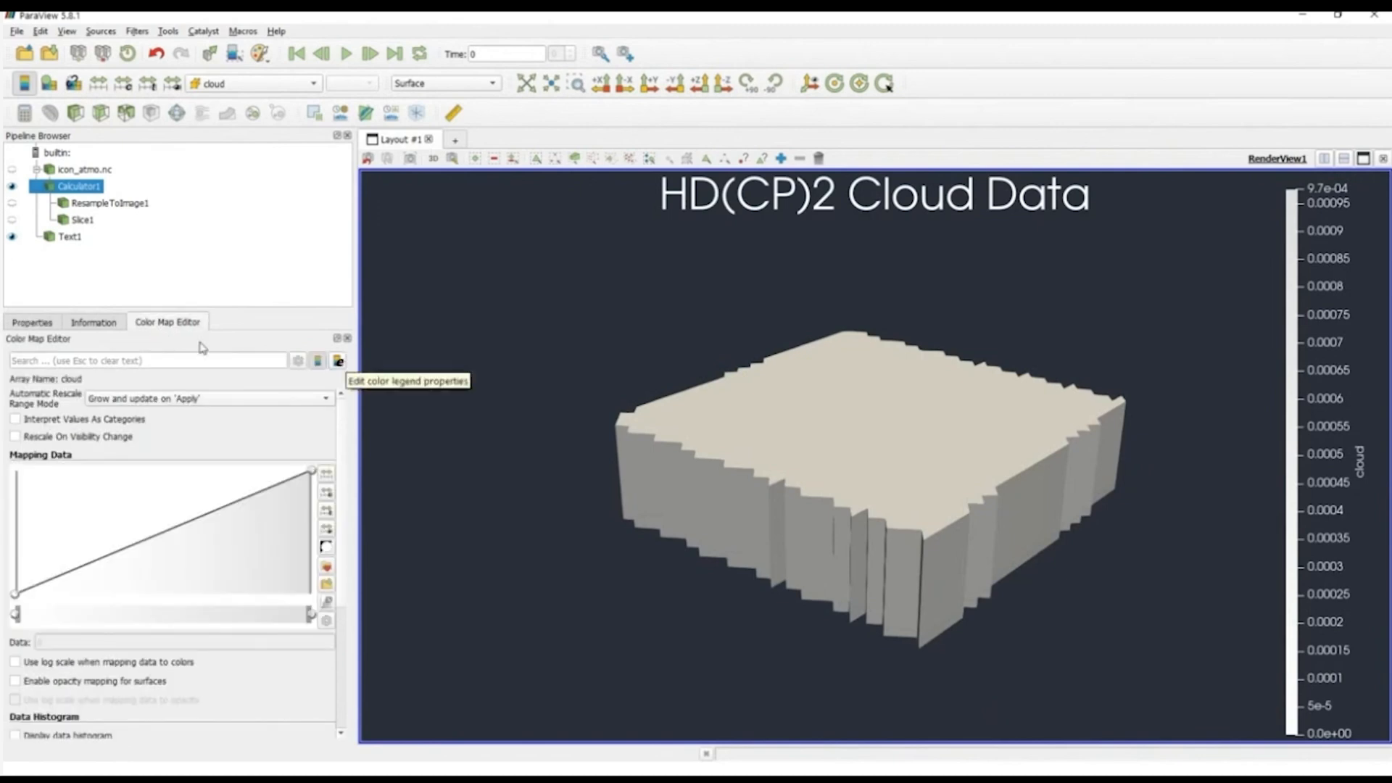
pyautogui.click(53, 324)
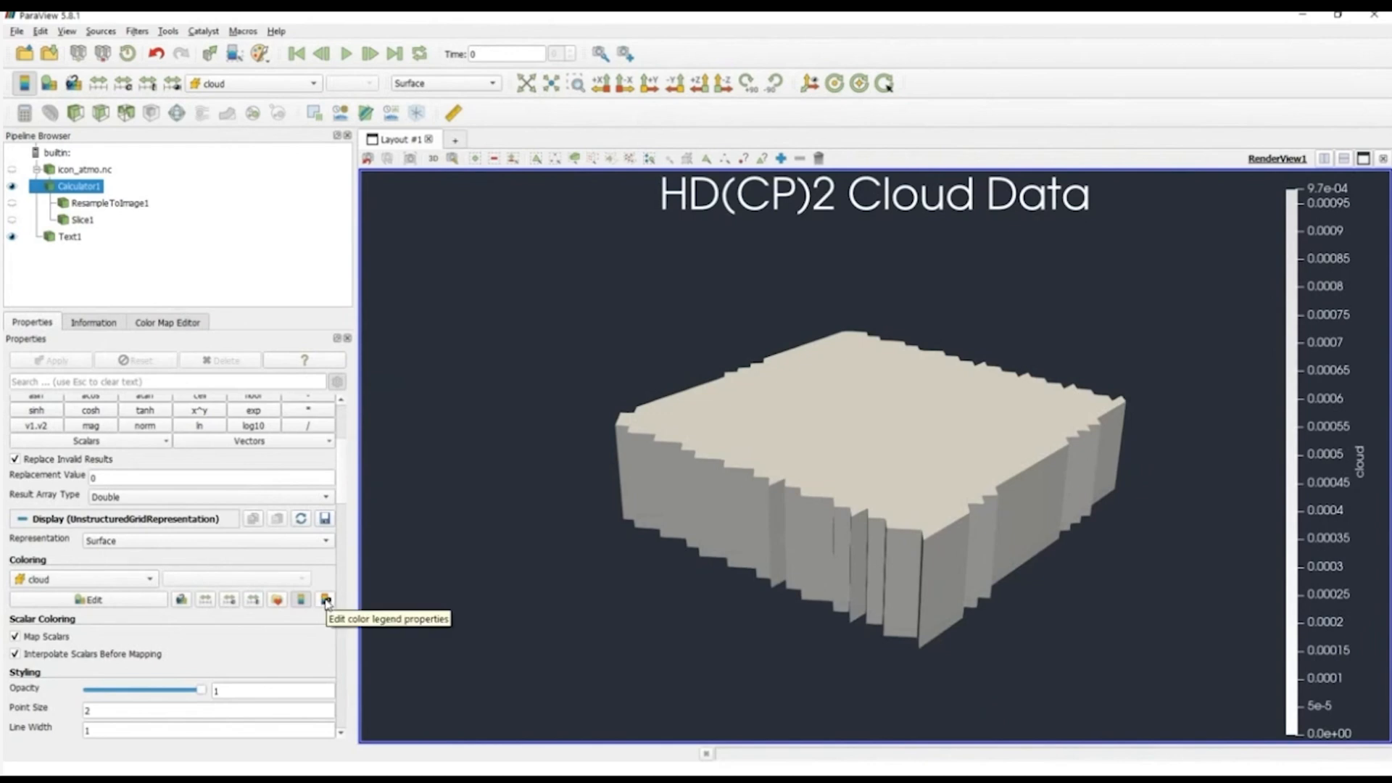
pyautogui.click(326, 601)
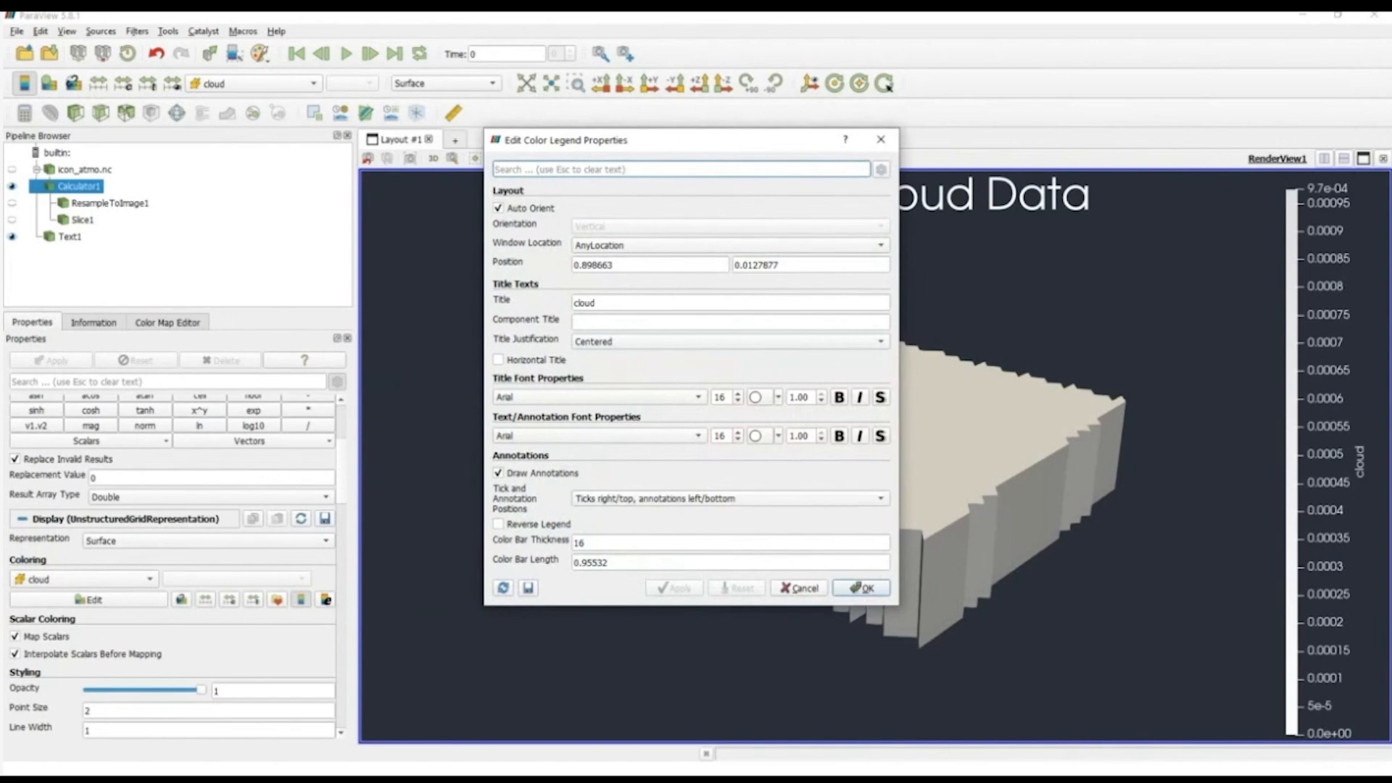
pyautogui.click(602, 303)
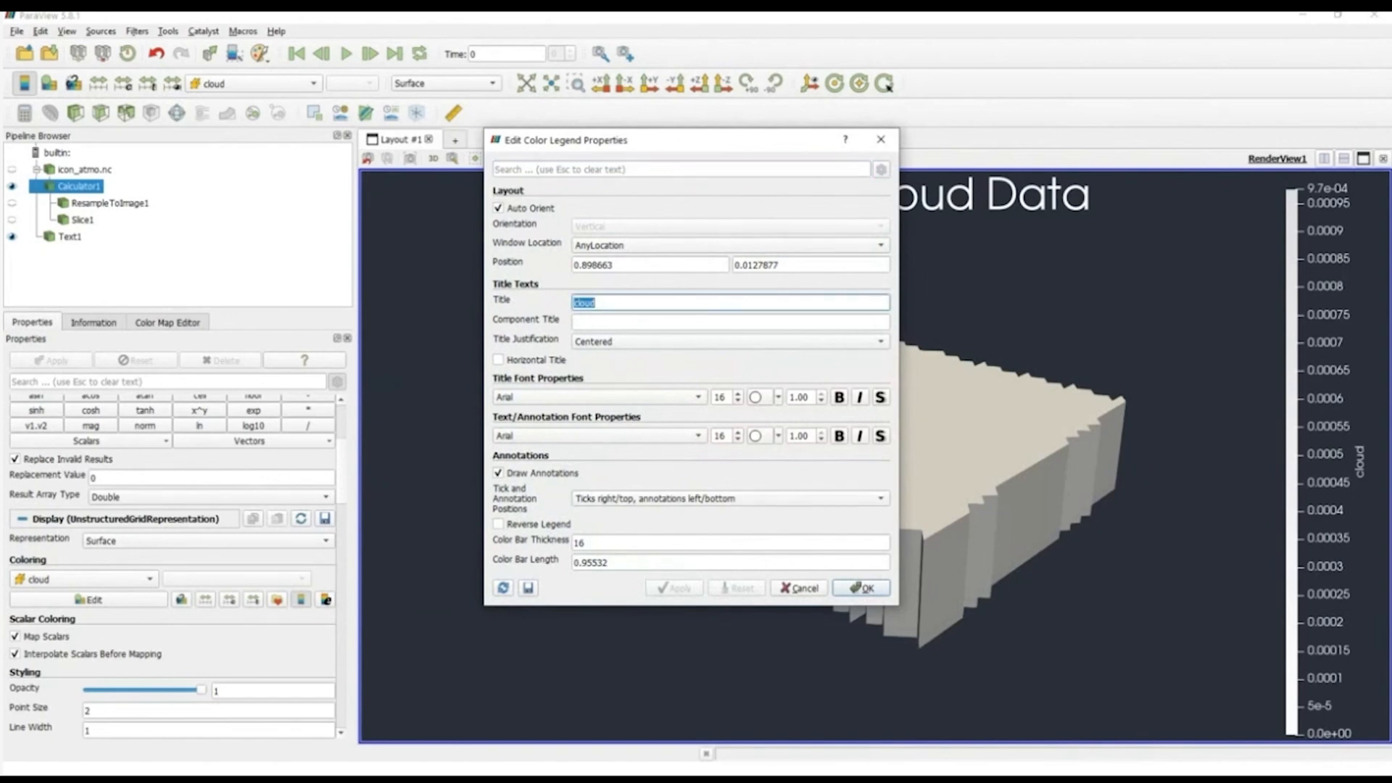
pyautogui.write('Cloud ')
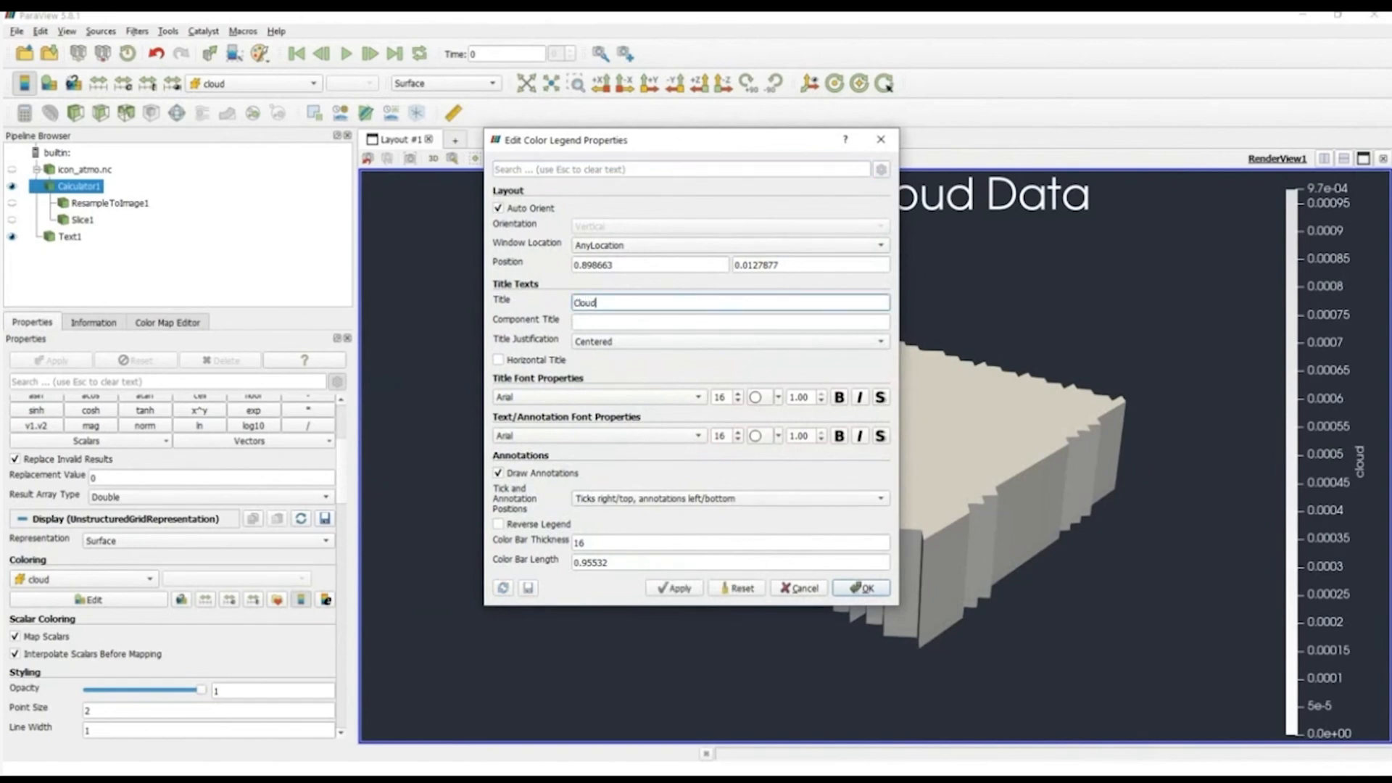
pyautogui.write('()')
pyautogui.press('Left')
pyautogui.write('CLW+CL')
pyautogui.click(674, 588)
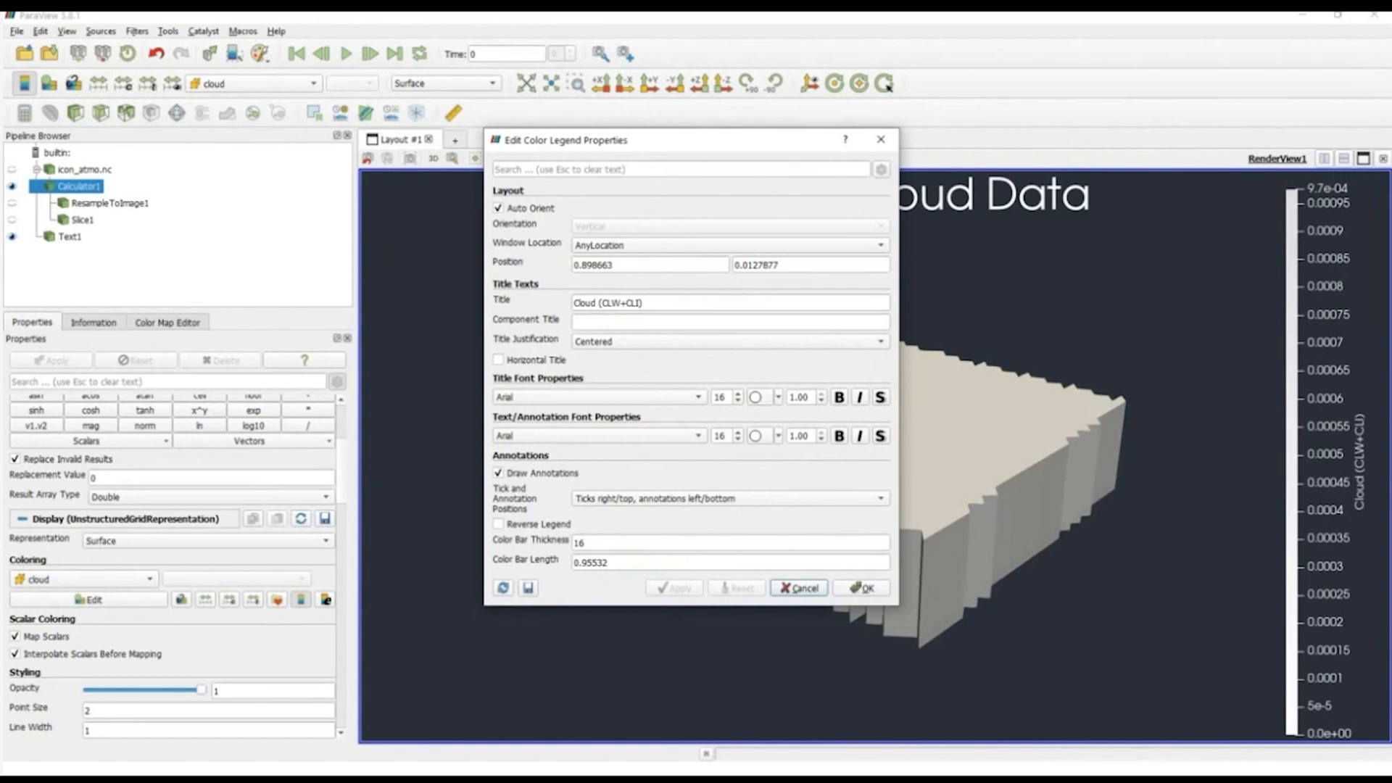
# Step: Show the advanced legend properties, turn off Automatic Label Format, and accept the legend changes
pyautogui.click(881, 170)
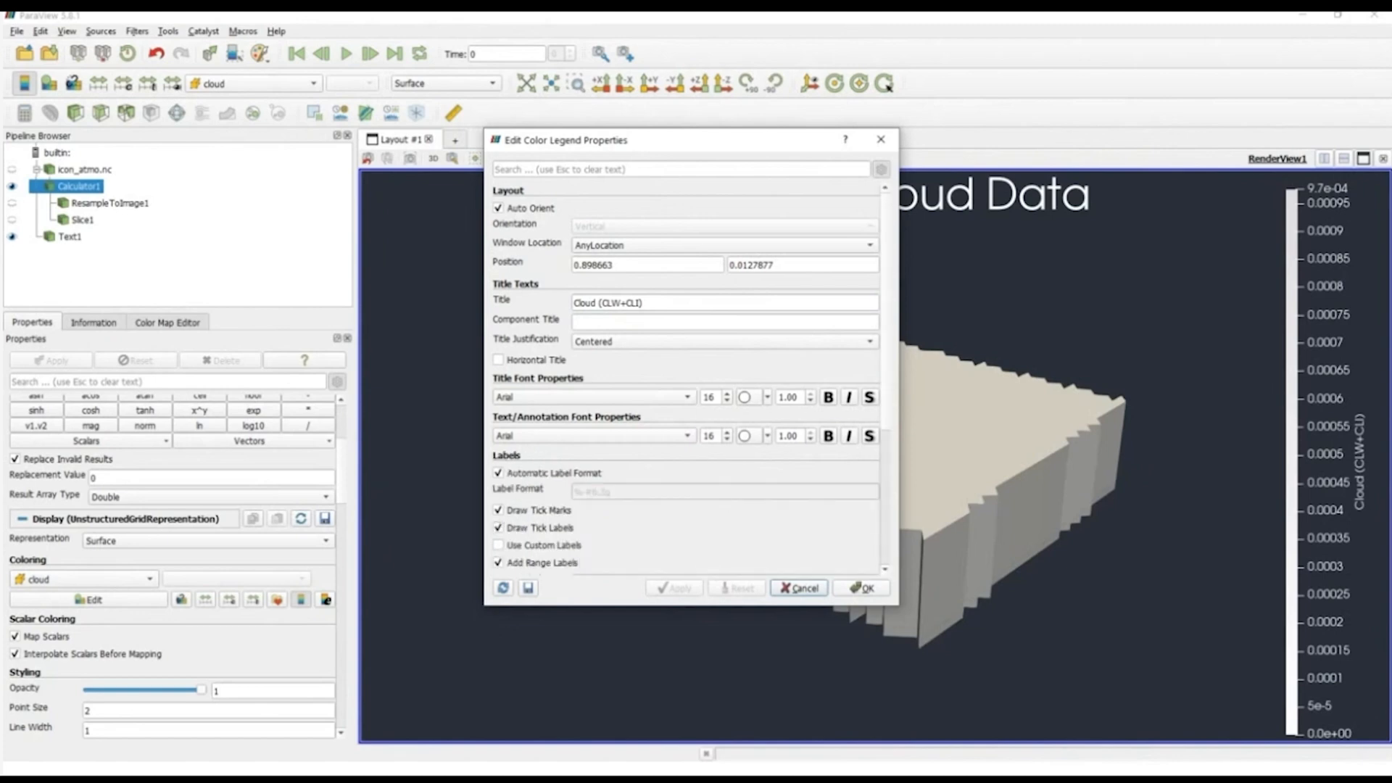
pyautogui.scroll(-5, 685, 377)
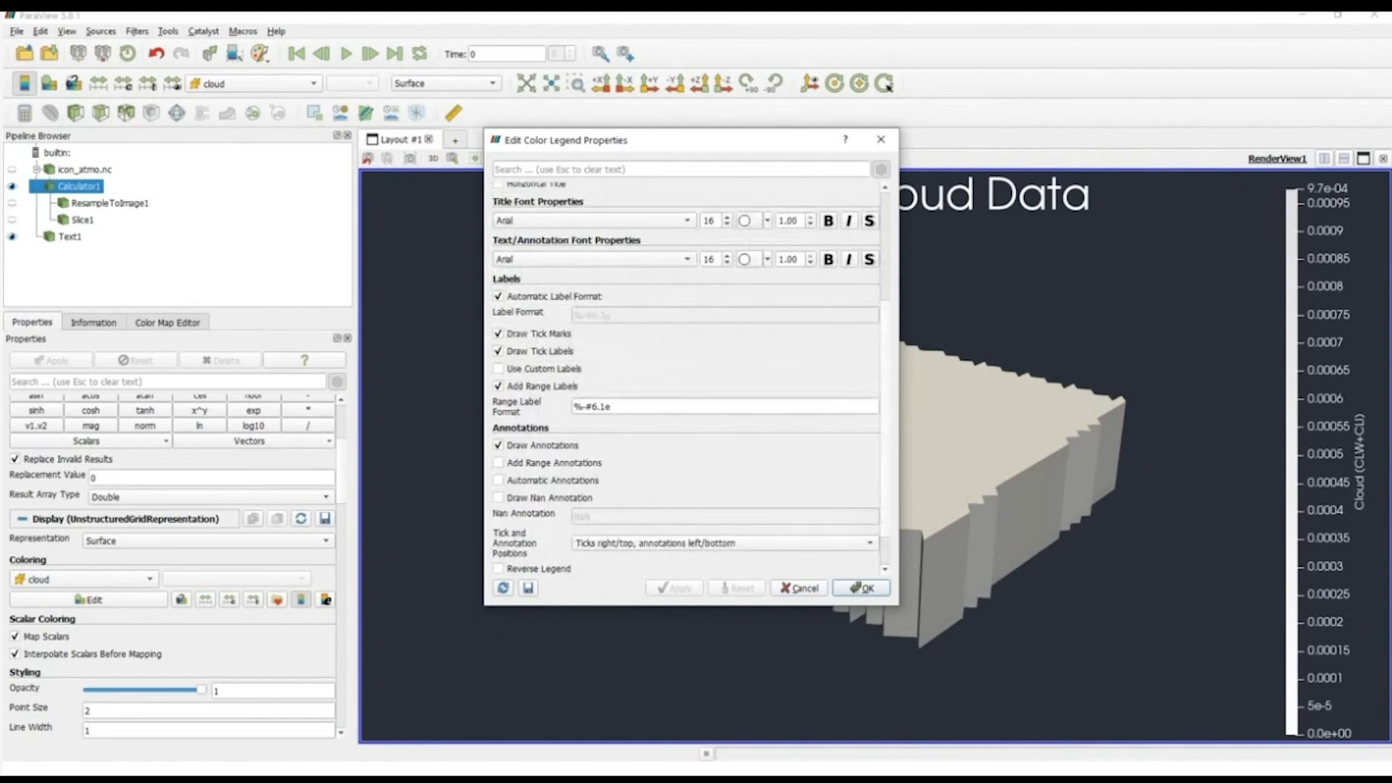
pyautogui.click(613, 407)
pyautogui.click(613, 407)
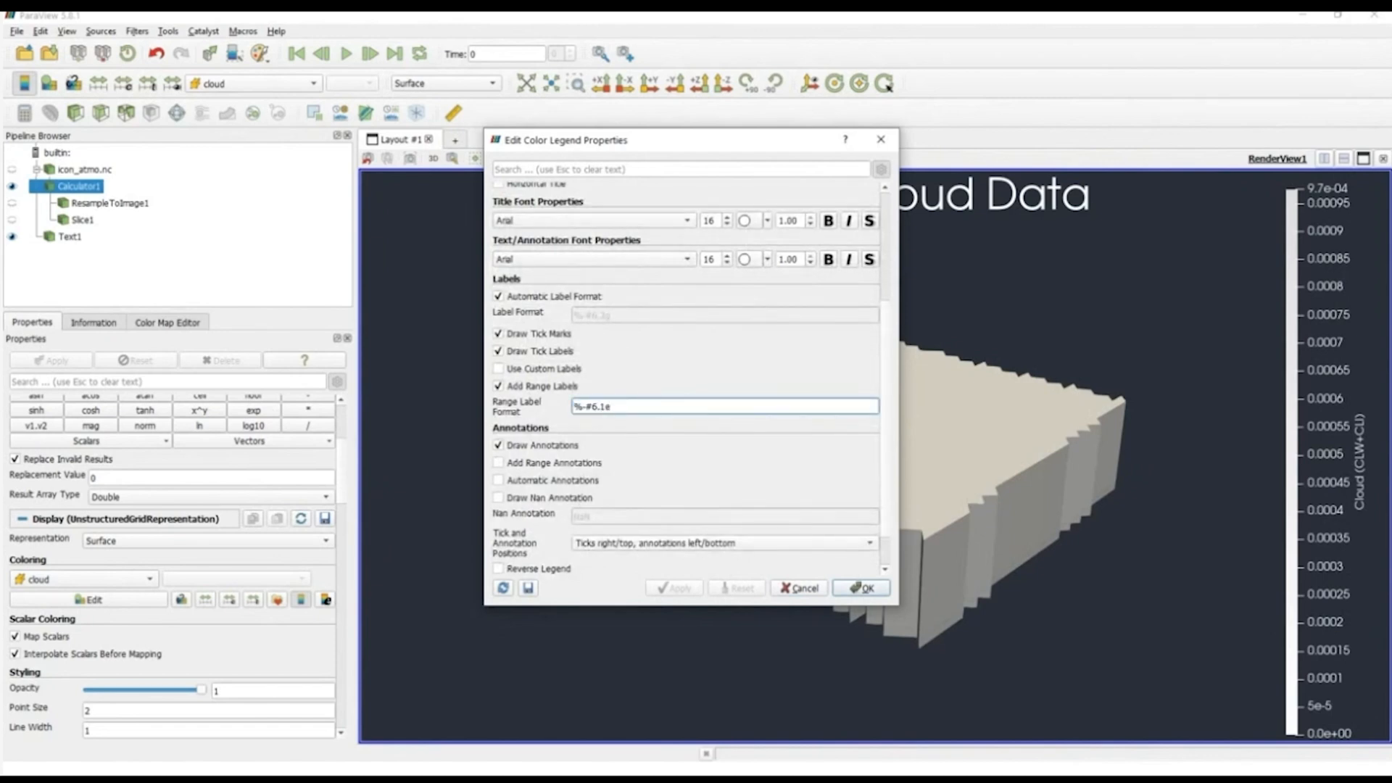
pyautogui.click(498, 297)
pyautogui.click(612, 316)
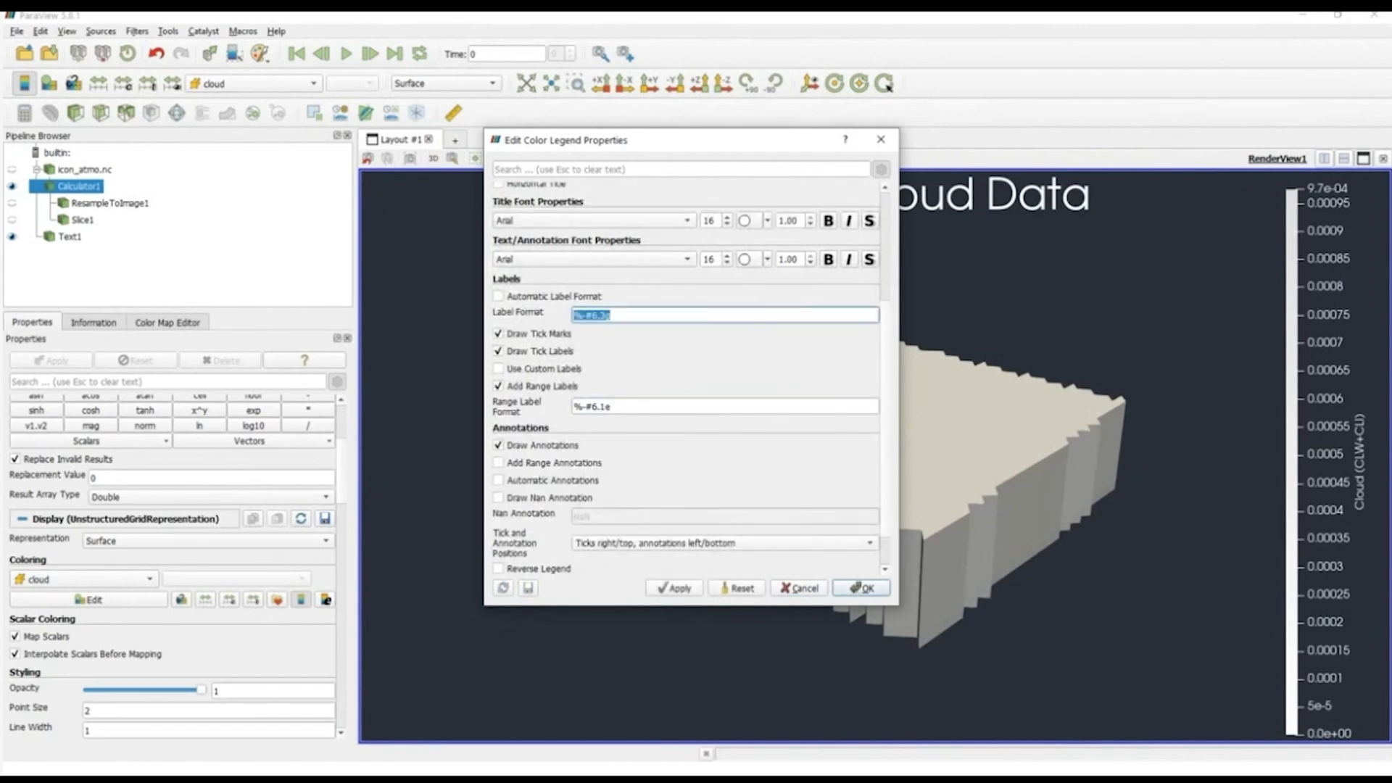
pyautogui.click(613, 315)
pyautogui.click(674, 588)
pyautogui.click(862, 588)
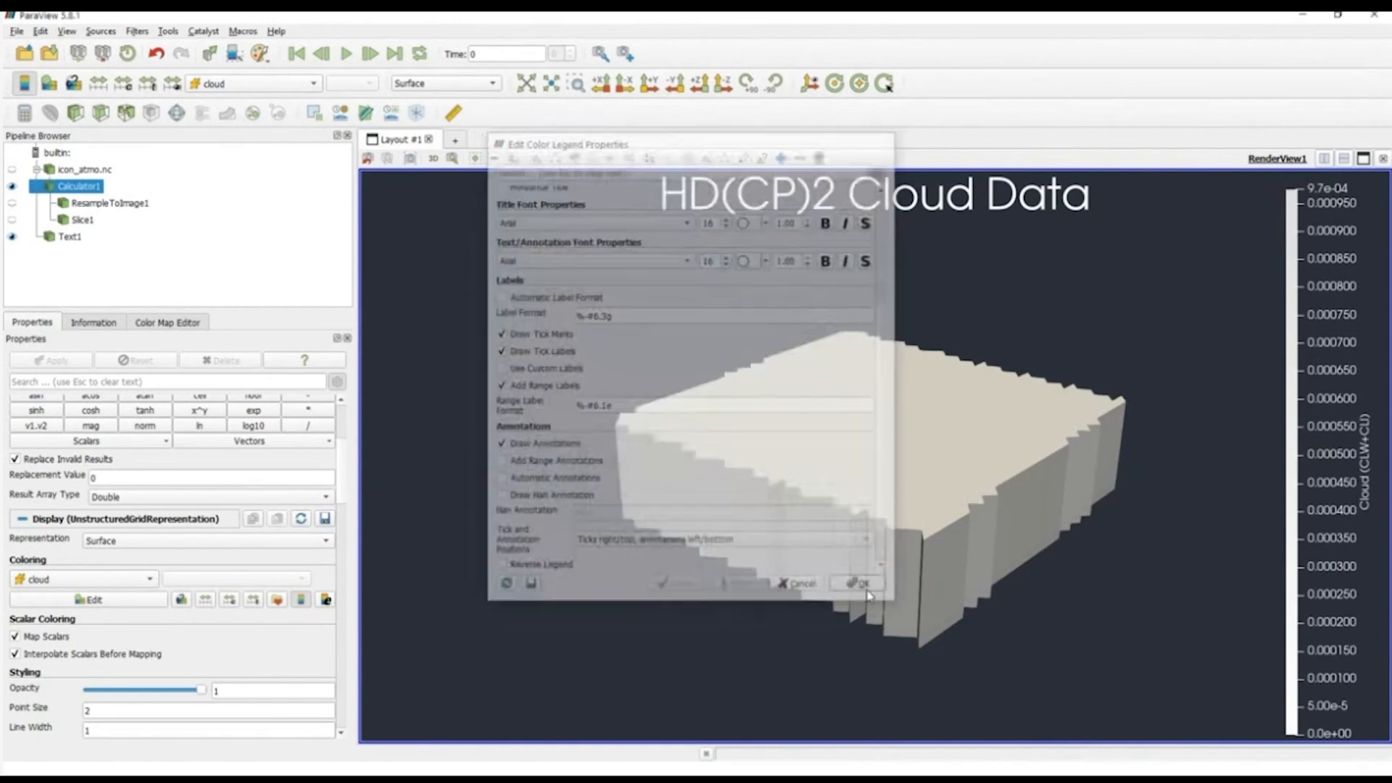
# Step: Hide Calculator1 and Text1, viewing Slice1 briefly before hiding it as well
pyautogui.click(12, 186)
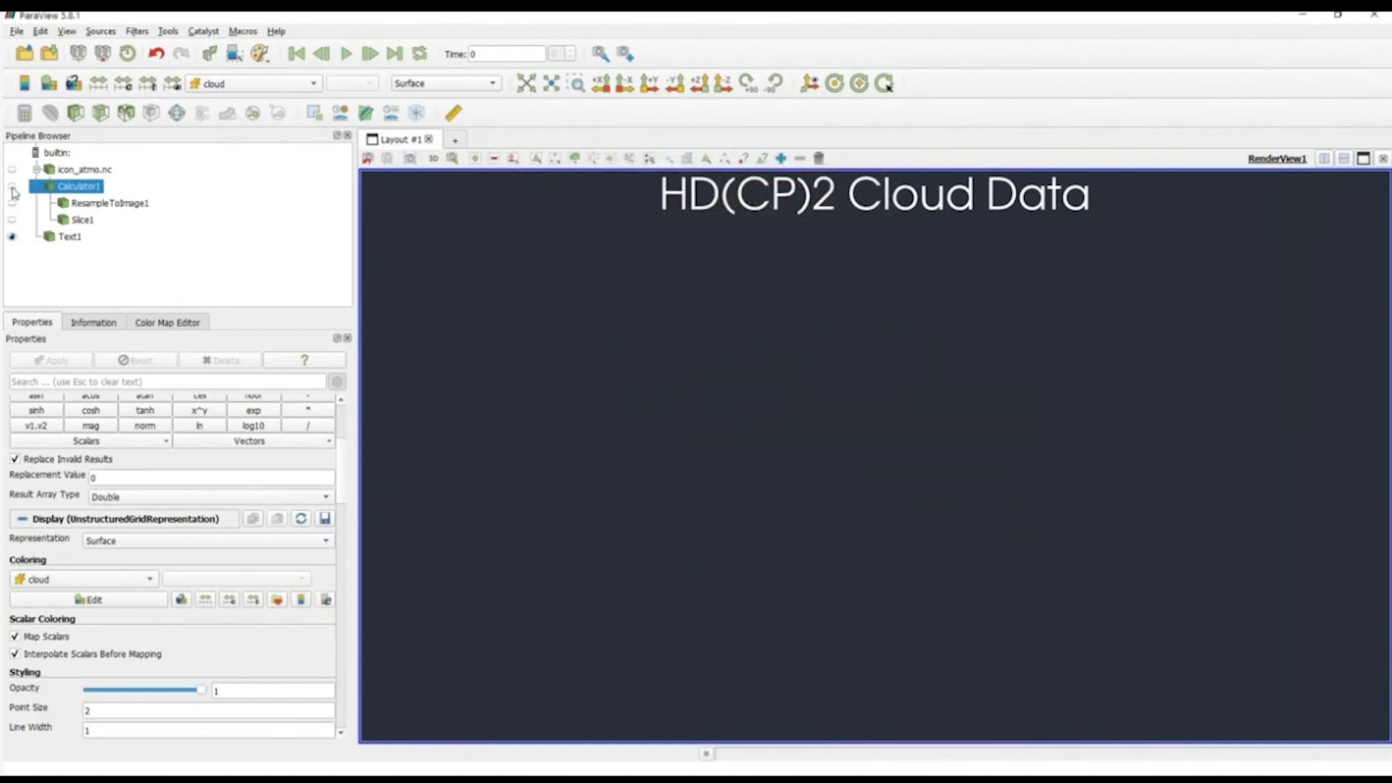
pyautogui.click(72, 221)
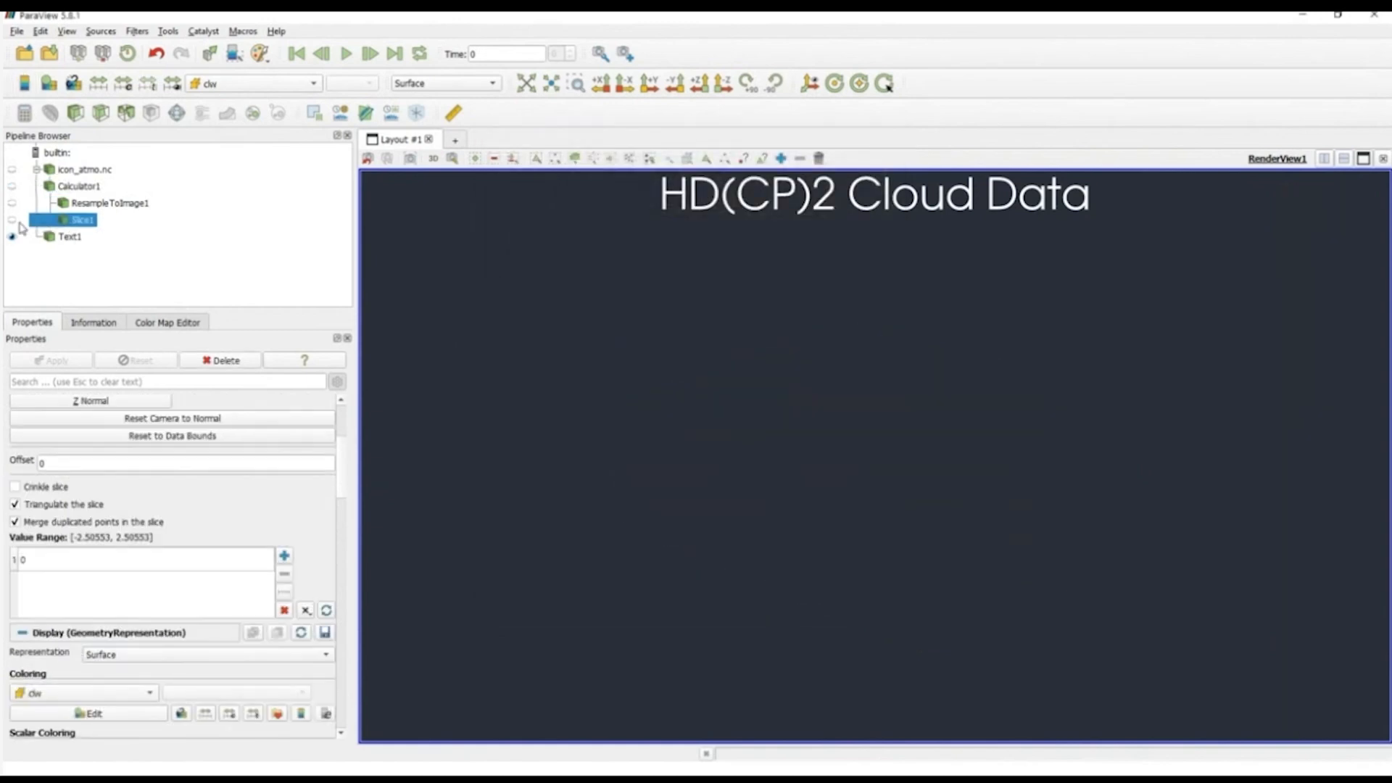
pyautogui.click(12, 220)
pyautogui.click(12, 236)
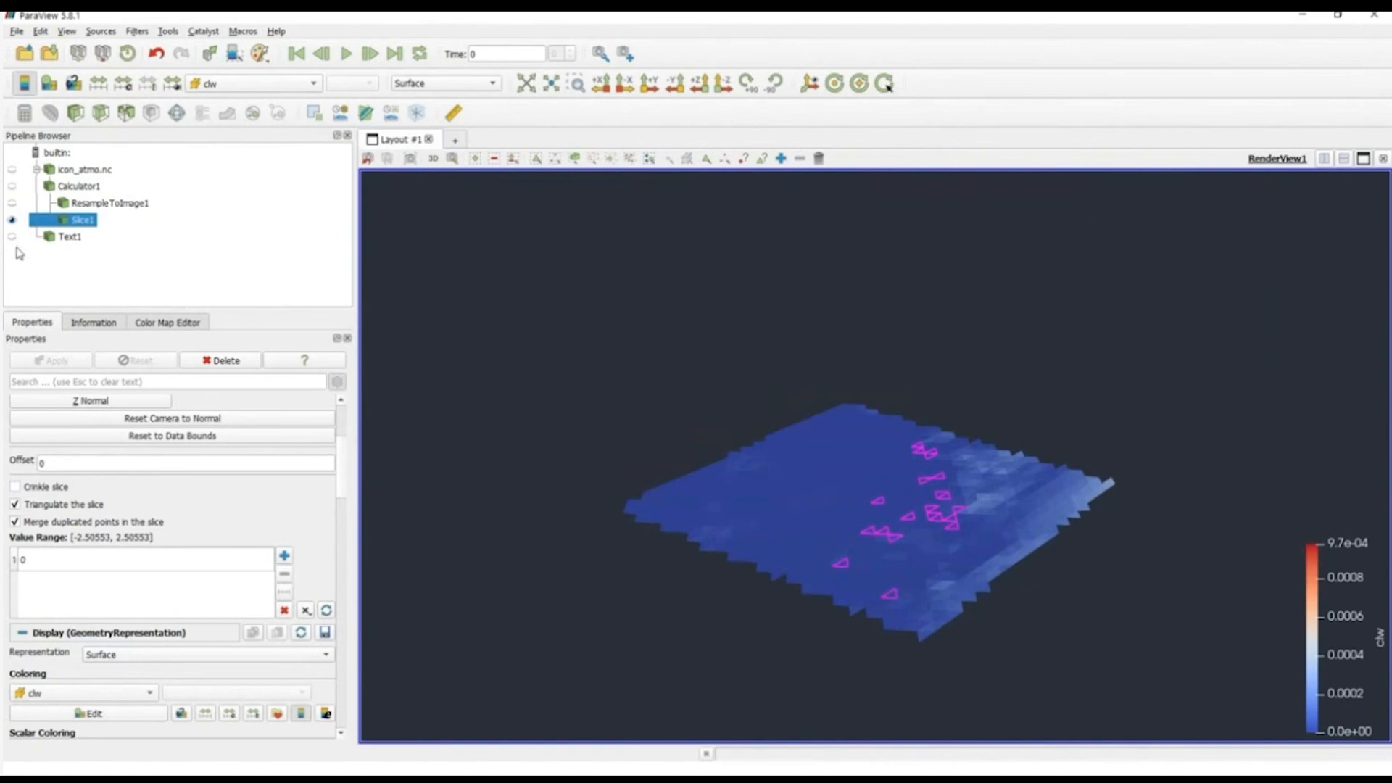
pyautogui.click(12, 220)
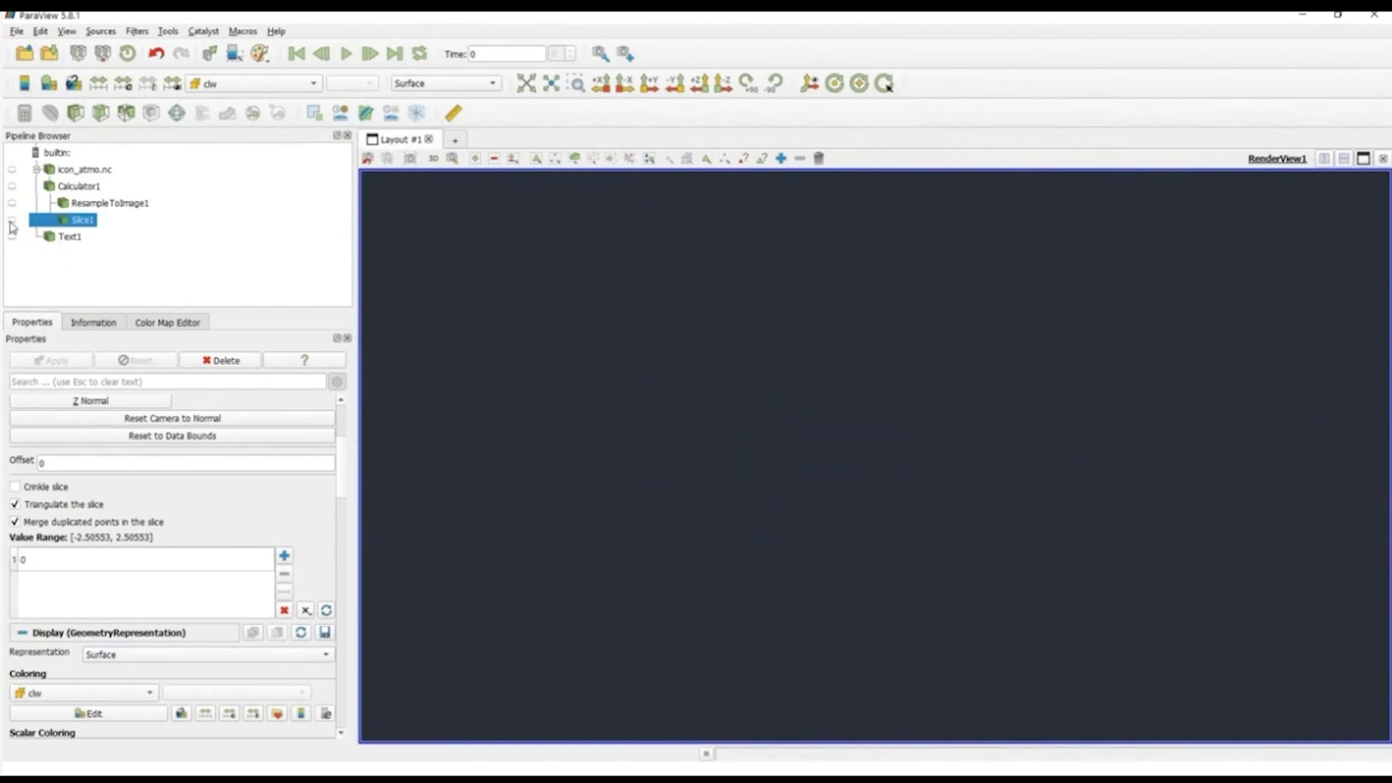
pyautogui.click(88, 205)
# Step: Add a Threshold filter to Calculator1 using the cloud scalars
pyautogui.click(80, 186)
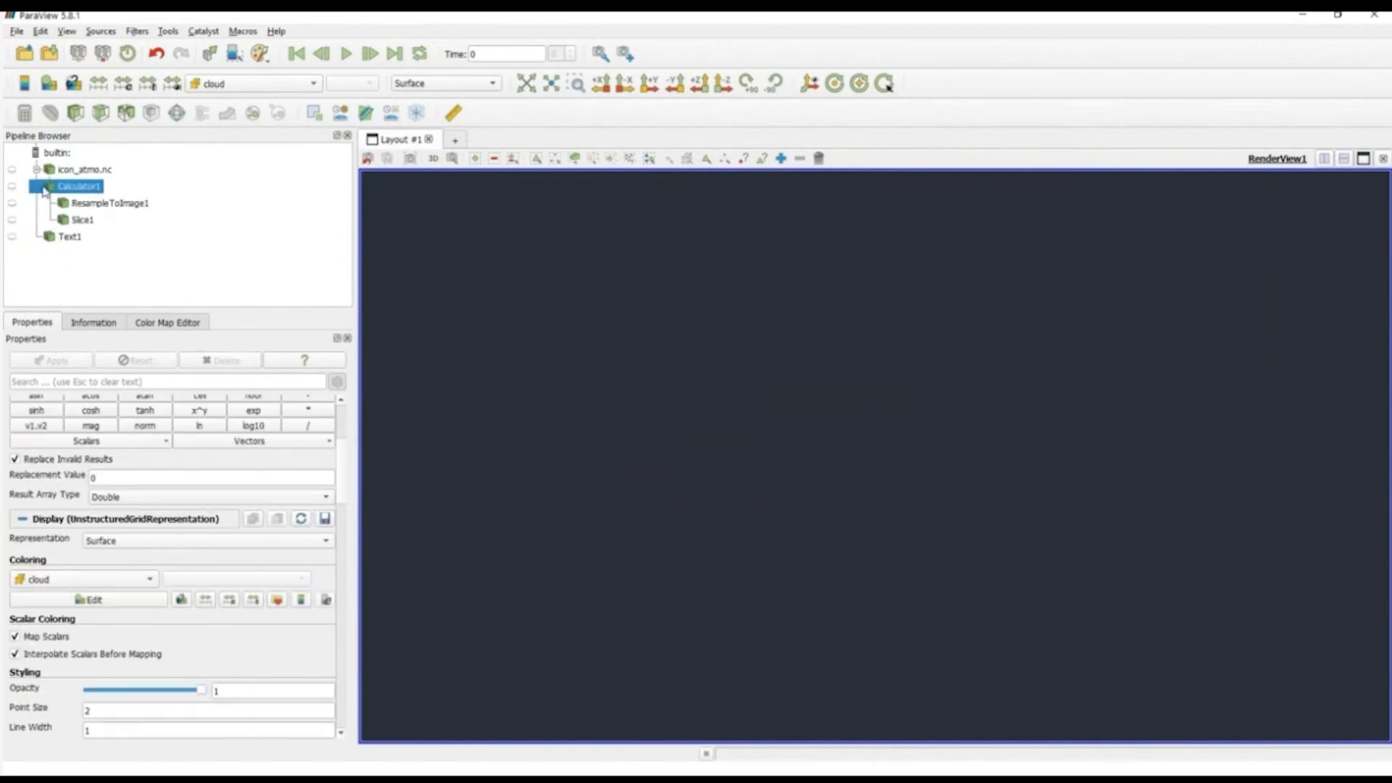
pyautogui.click(126, 114)
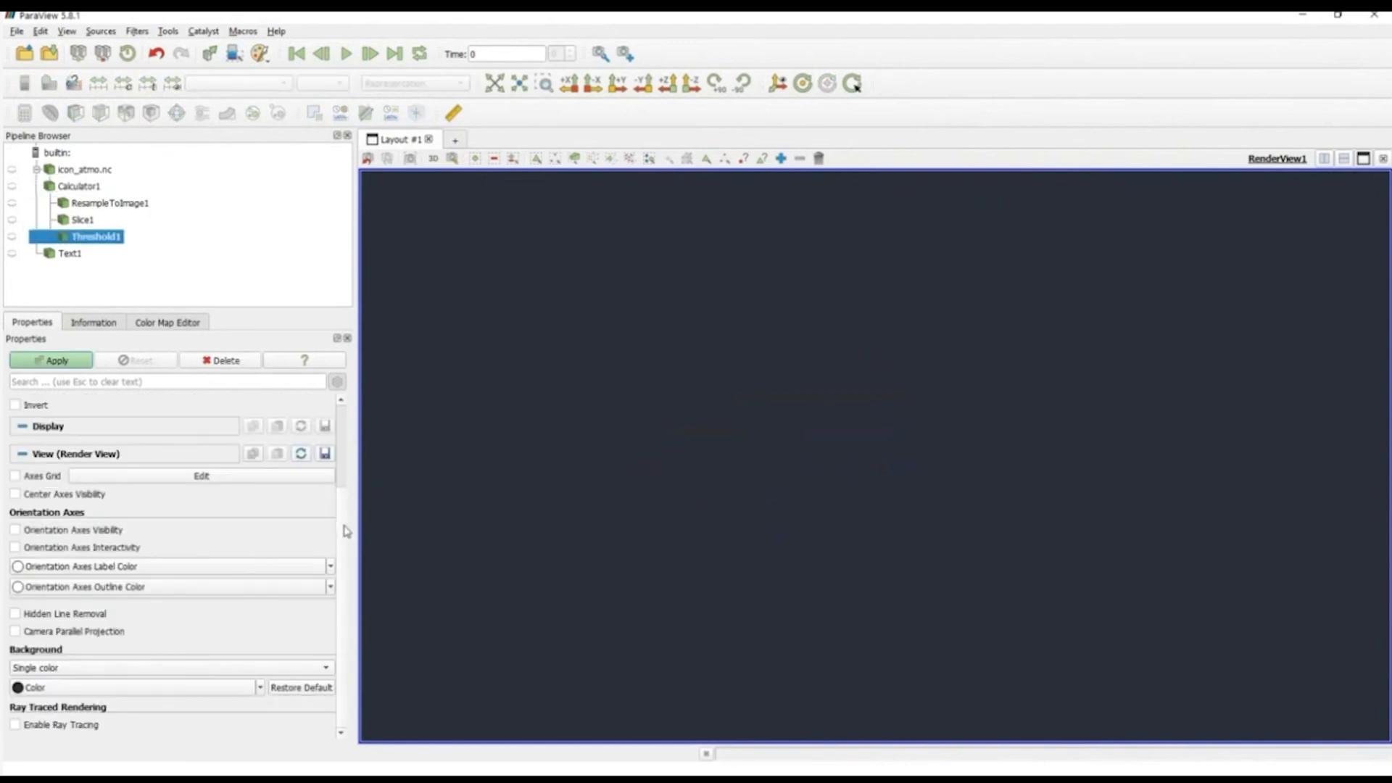
pyautogui.scroll(2, 349, 464)
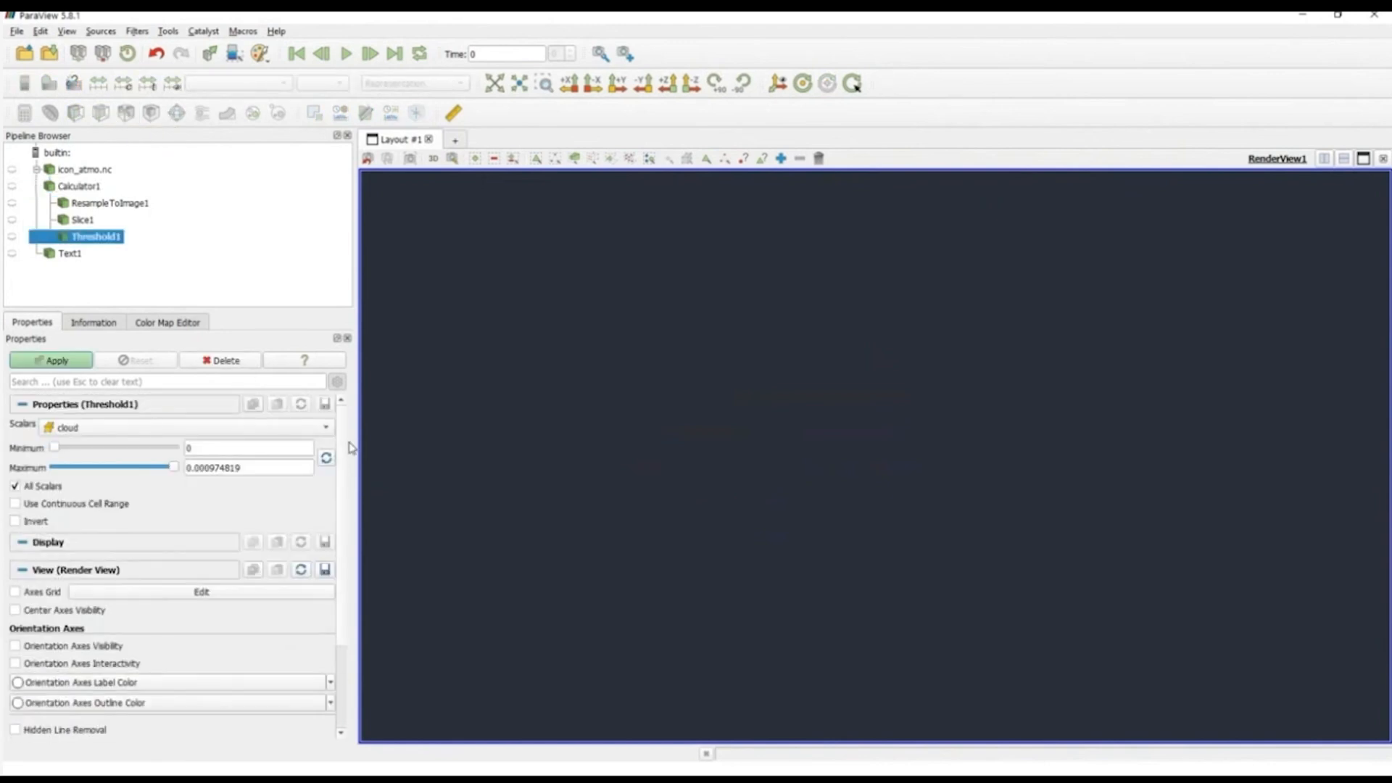
pyautogui.click(177, 469)
pyautogui.moveTo(54, 449); pyautogui.dragTo(45, 449)
# Step: Set the threshold minimum to 1e-08, apply the filter, and view the extracted cloud cells from the side
pyautogui.click(225, 449)
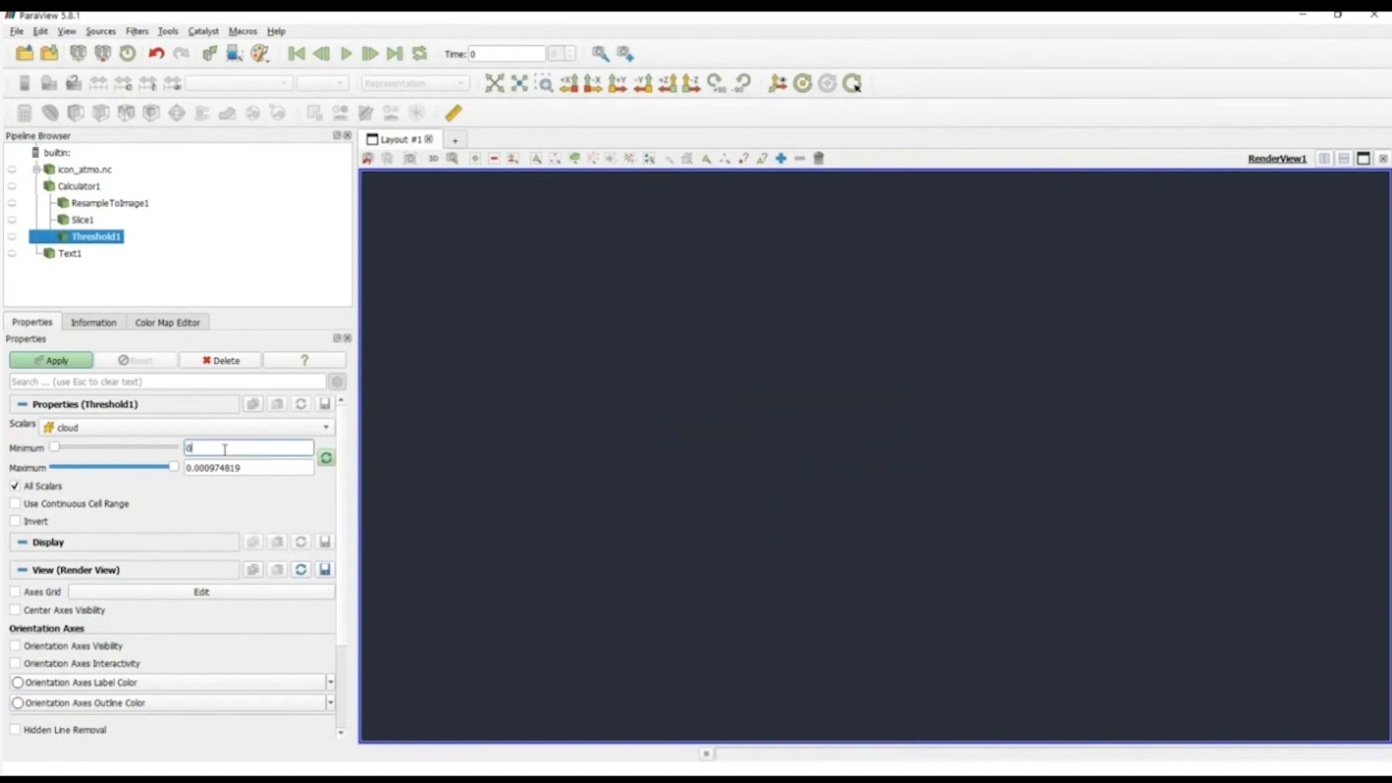
pyautogui.write('0.00000000')
pyautogui.write('1')
pyautogui.press('Left')
pyautogui.press('Left')
pyautogui.press('Left')
pyautogui.press('Left')
pyautogui.press('Left')
pyautogui.press('Left')
pyautogui.press('Left')
pyautogui.press('Left')
pyautogui.press('Left')
pyautogui.press('Left')
pyautogui.press('Right')
pyautogui.press('BackSpace')
pyautogui.press('Tab')
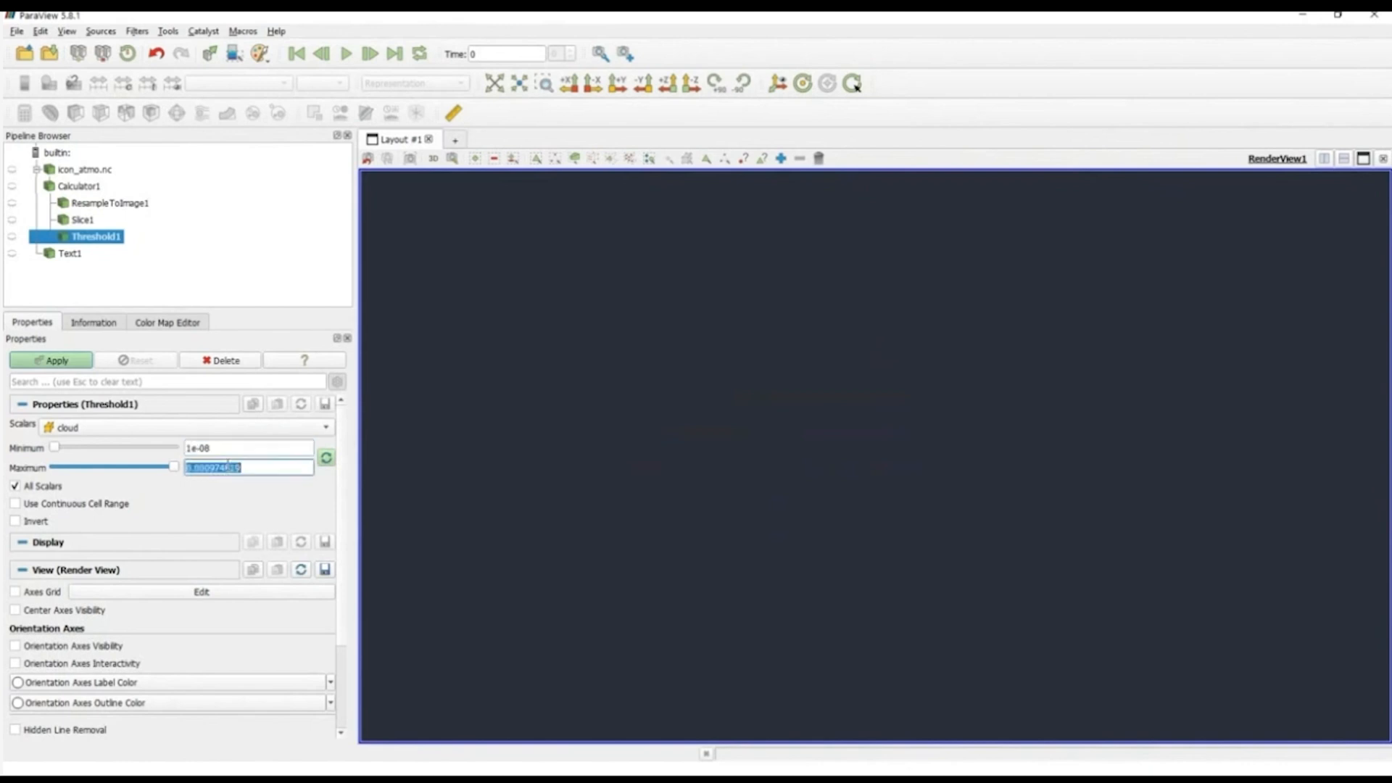
pyautogui.click(70, 362)
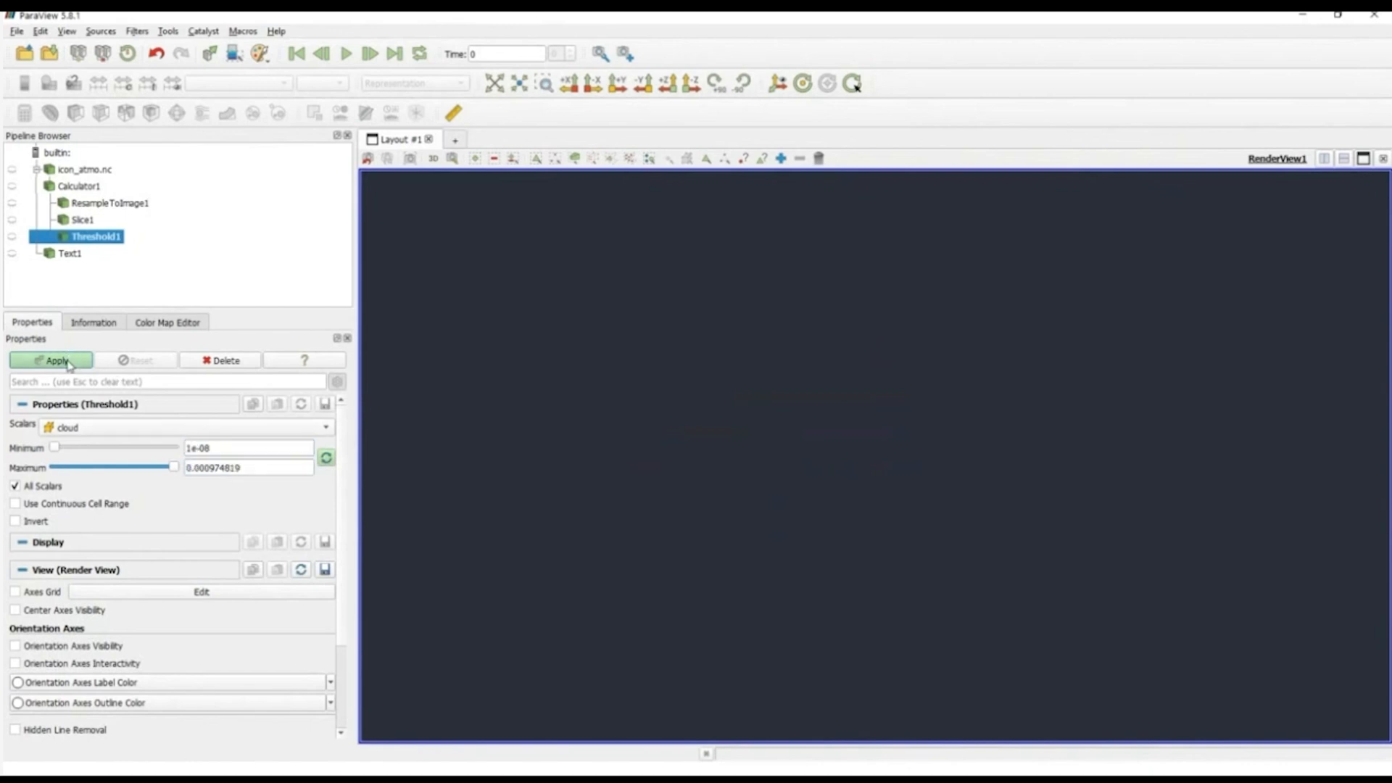
pyautogui.moveTo(761, 540); pyautogui.dragTo(953, 562)
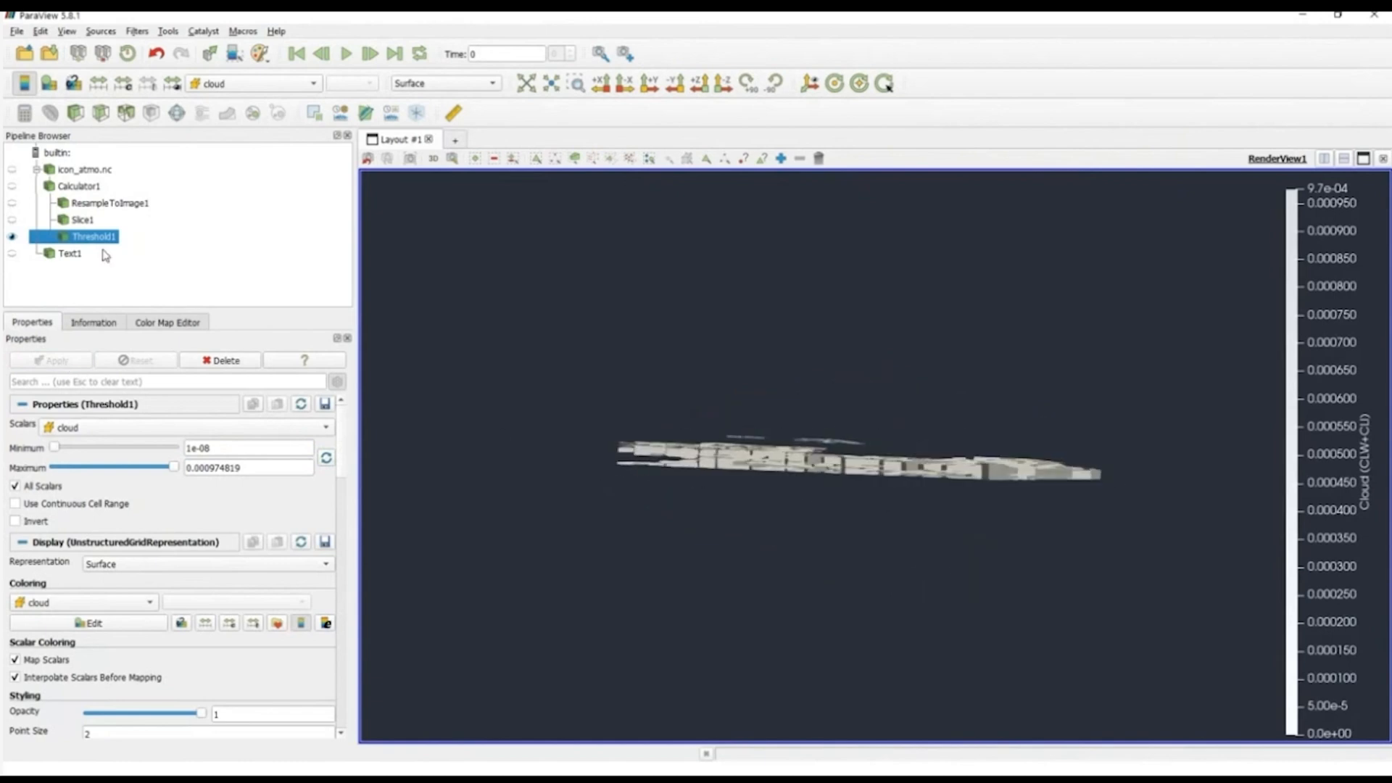
# Step: Show Calculator1 in Outline representation around the threshold cells and view the cloud layer within the domain box from several angles
pyautogui.click(16, 188)
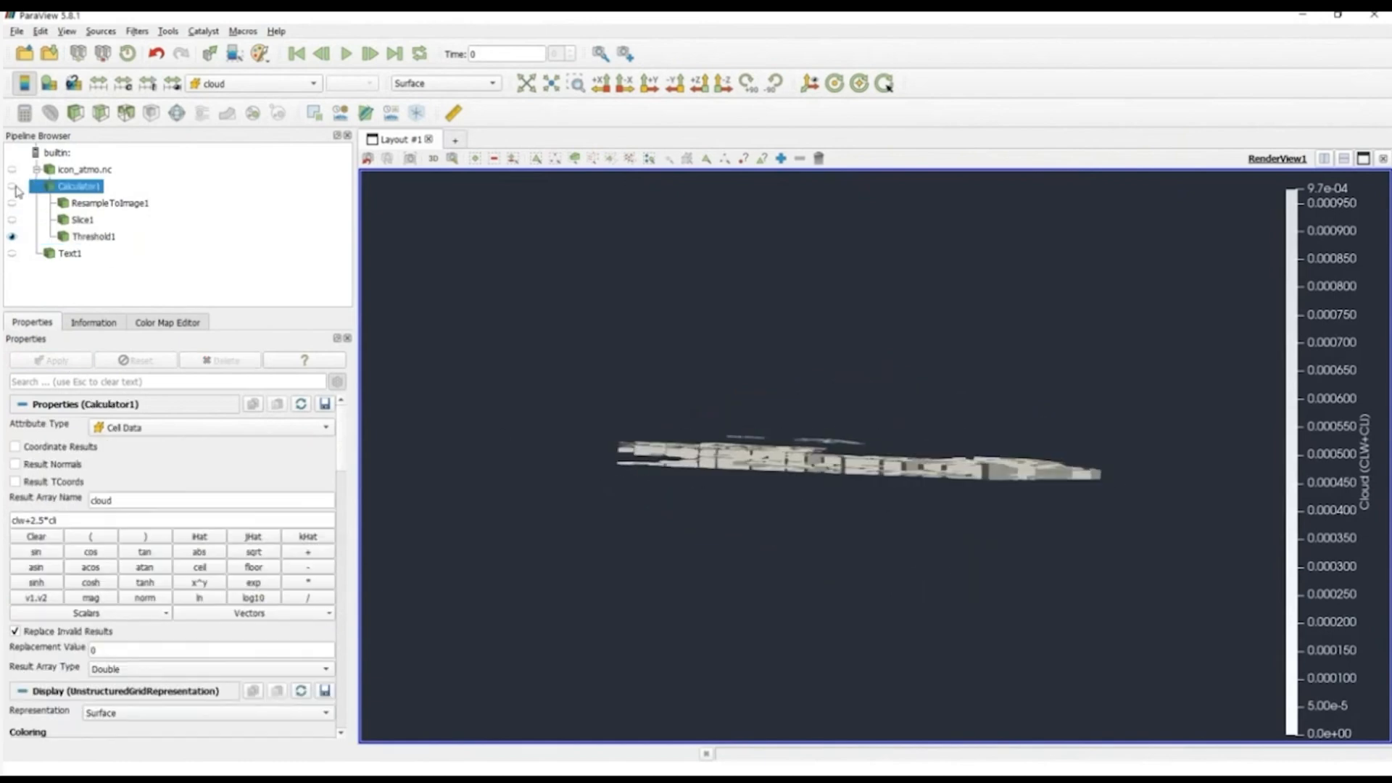
pyautogui.click(11, 187)
pyautogui.click(443, 83)
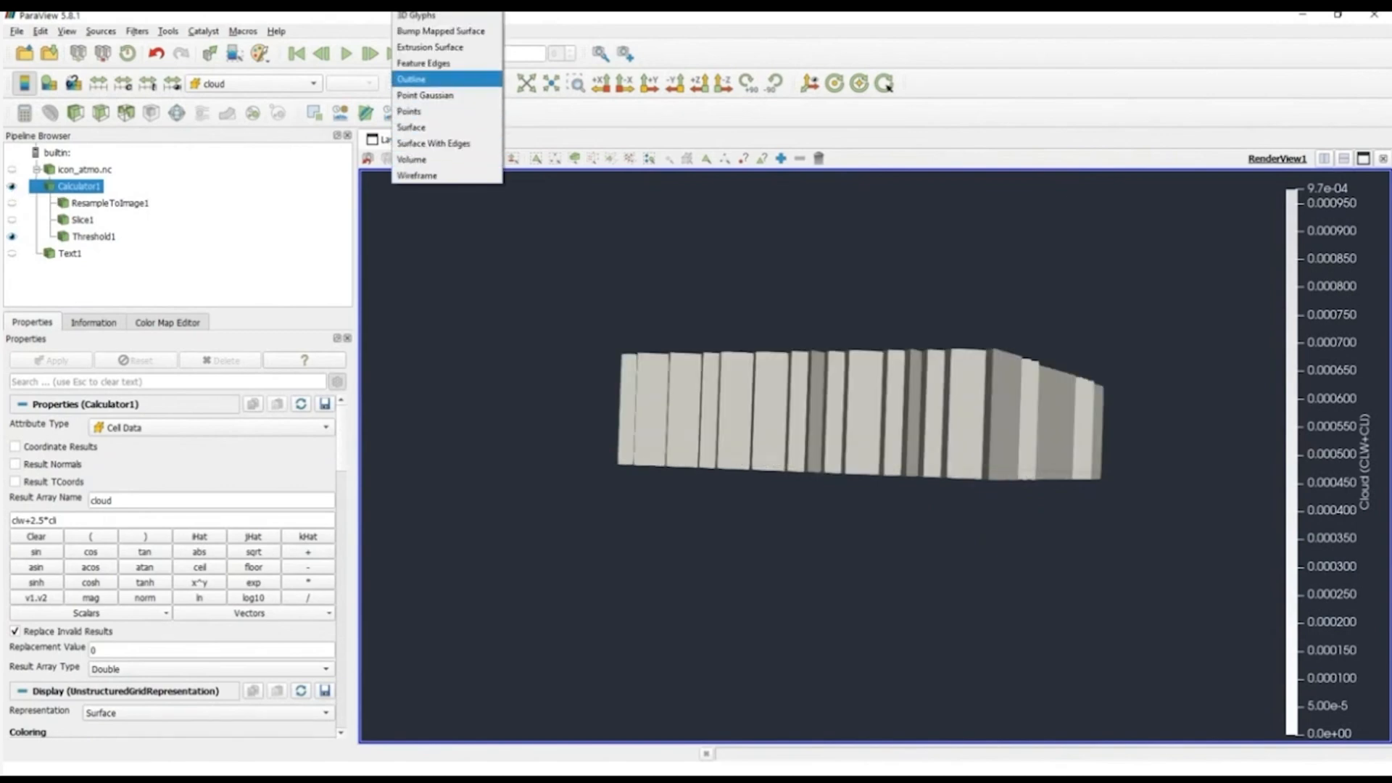
pyautogui.click(420, 79)
pyautogui.moveTo(519, 292)
pyautogui.mouseDown()
pyautogui.moveTo(531, 345)
pyautogui.moveTo(562, 329)
pyautogui.moveTo(537, 290)
pyautogui.mouseUp()
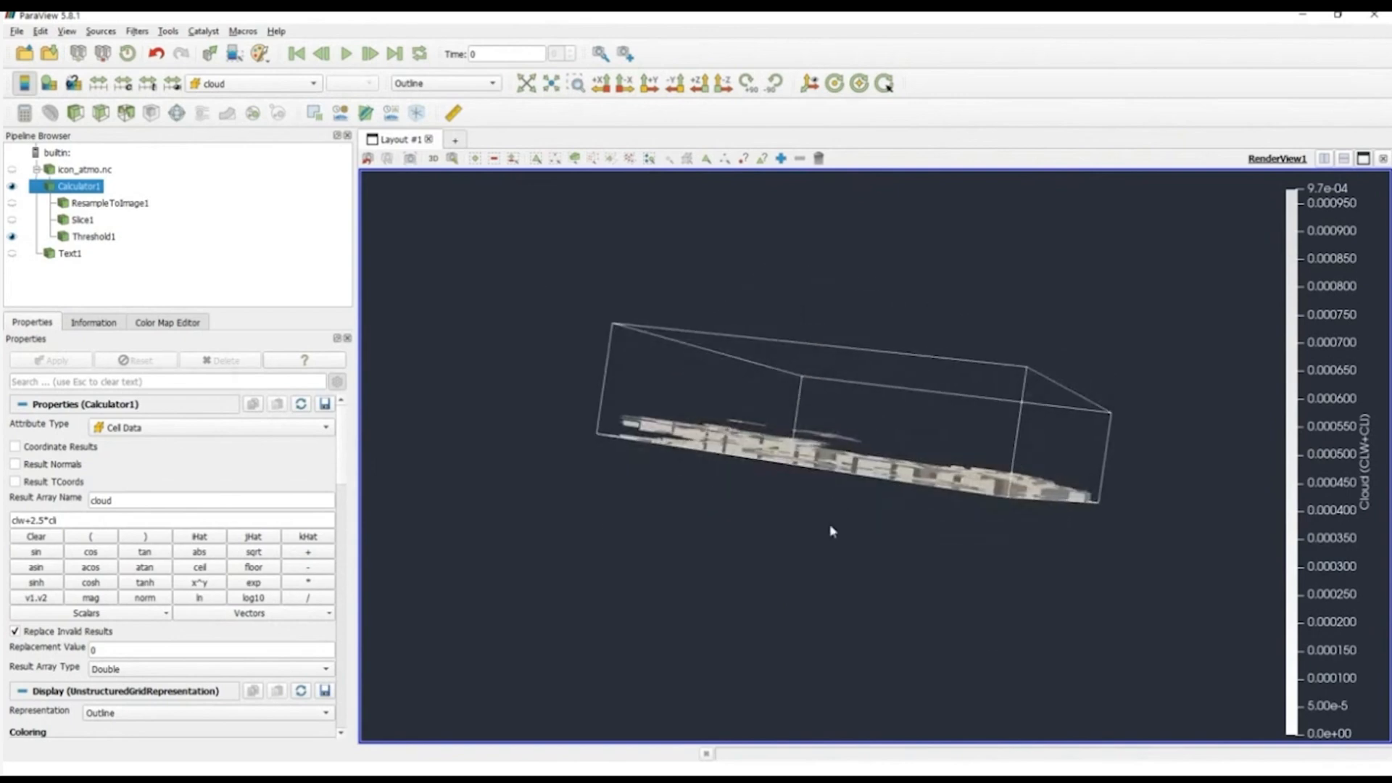
pyautogui.moveTo(830, 529); pyautogui.dragTo(755, 507)
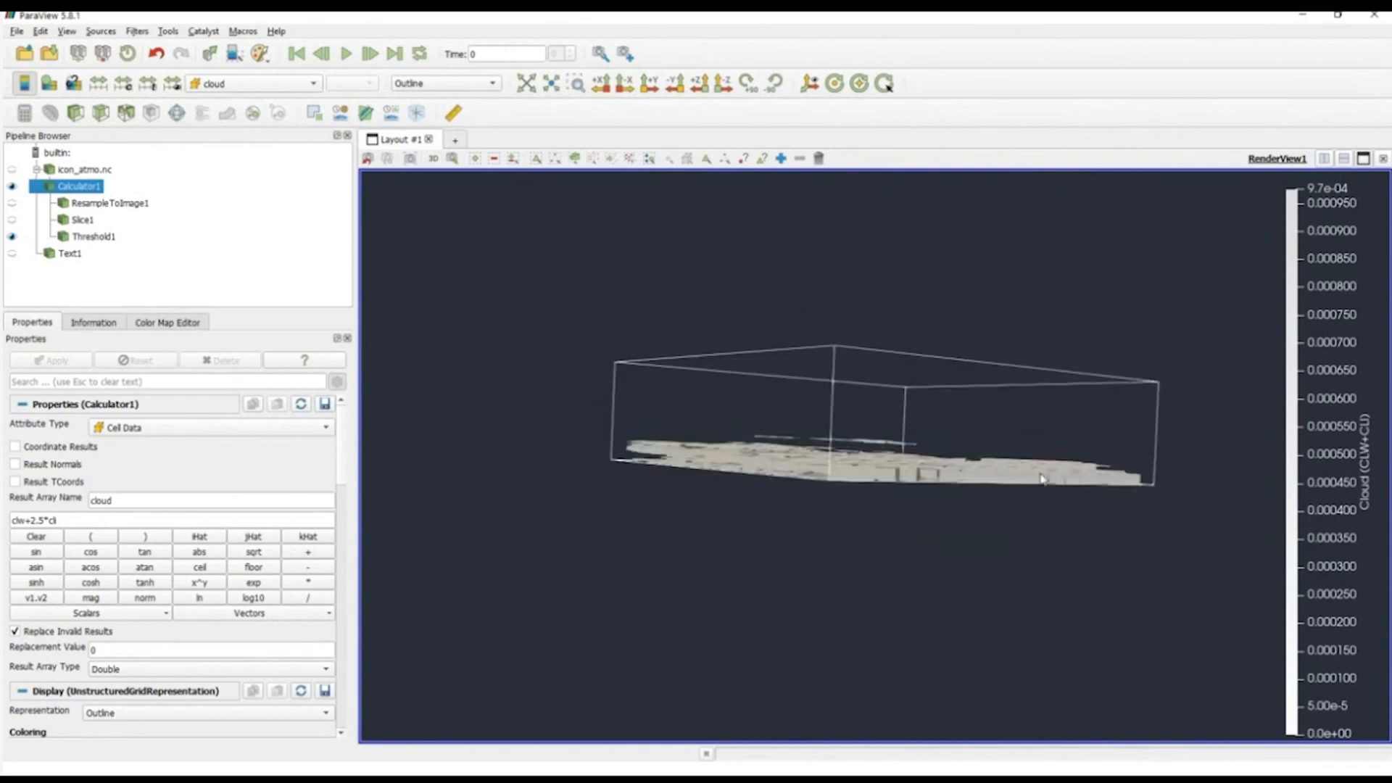
pyautogui.moveTo(954, 522); pyautogui.dragTo(892, 530)
pyautogui.moveTo(476, 507); pyautogui.dragTo(583, 554)
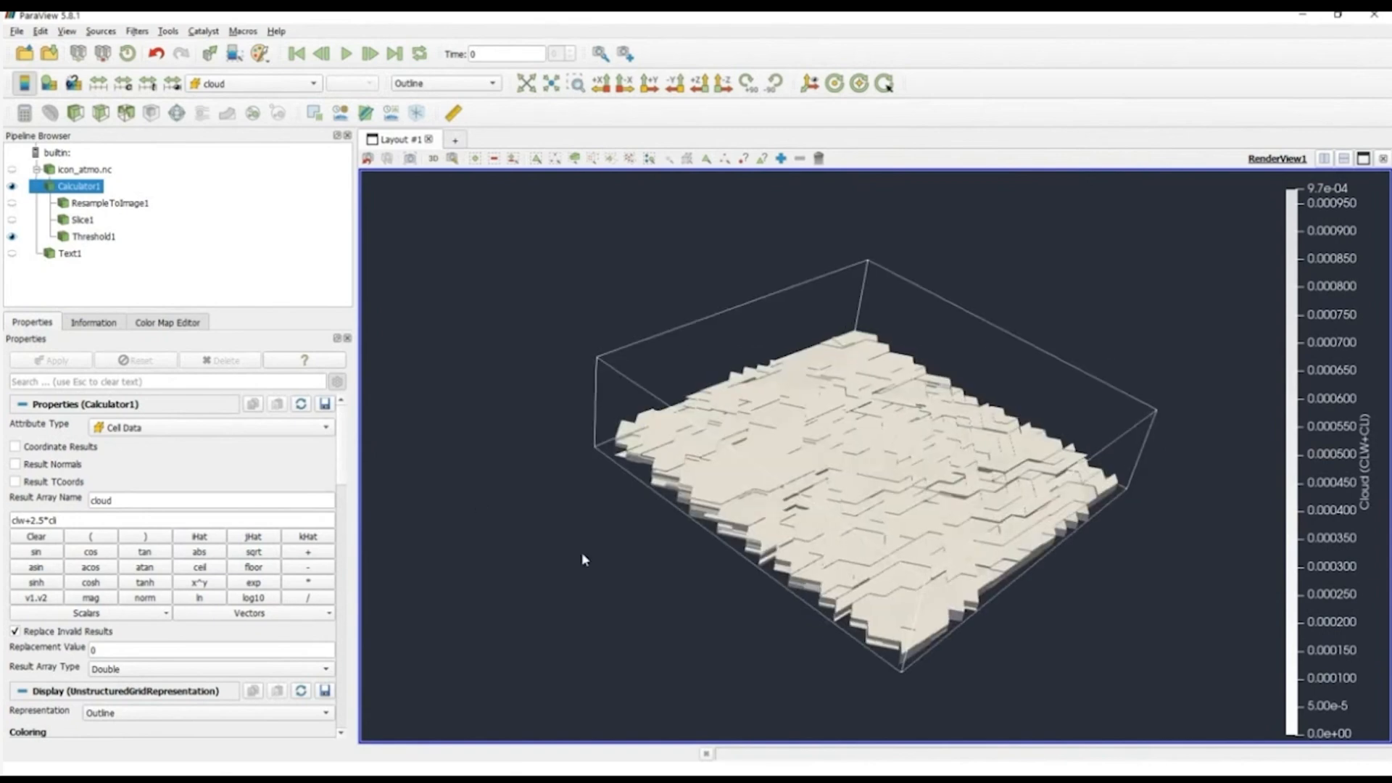
pyautogui.moveTo(637, 580); pyautogui.dragTo(641, 577)
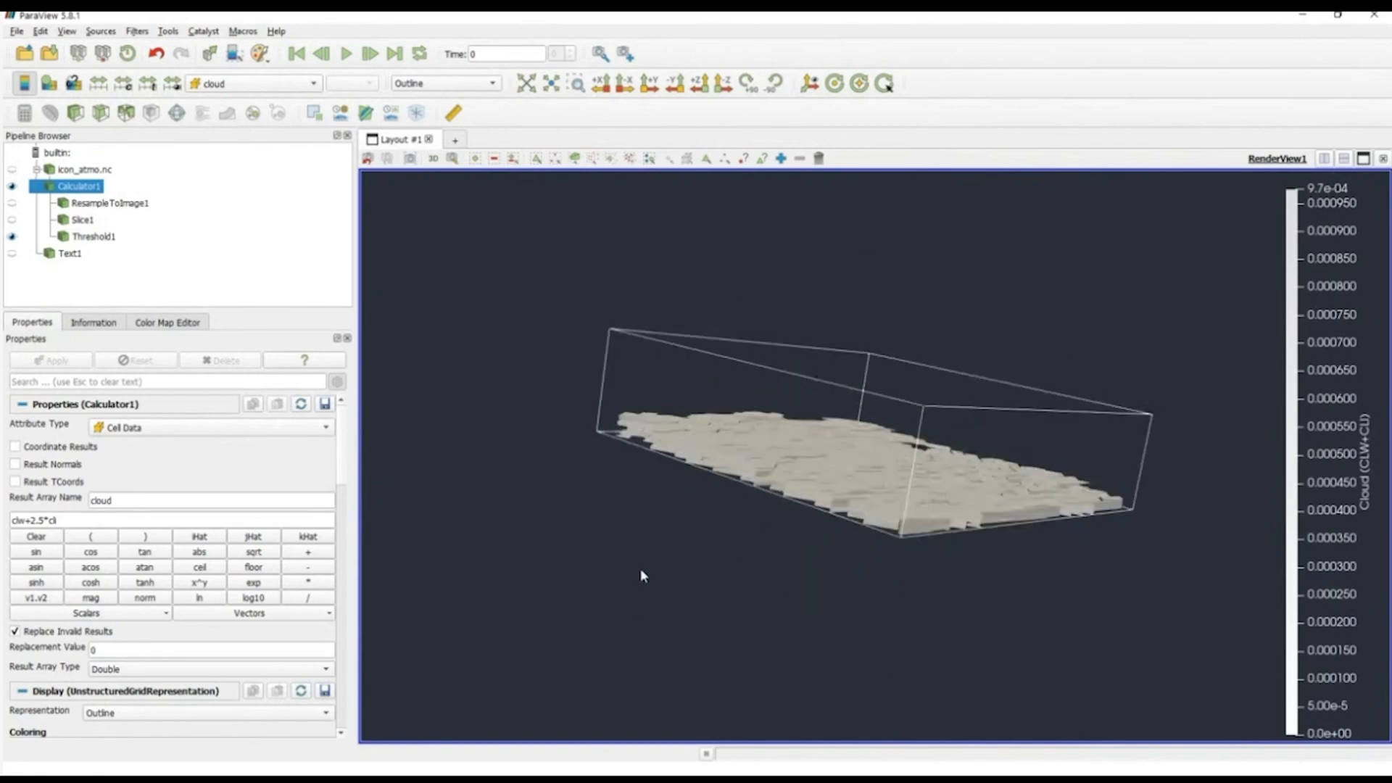
# Step: Hide Threshold1 and apply a Cell Data to Point Data filter to Calculator1
pyautogui.click(97, 240)
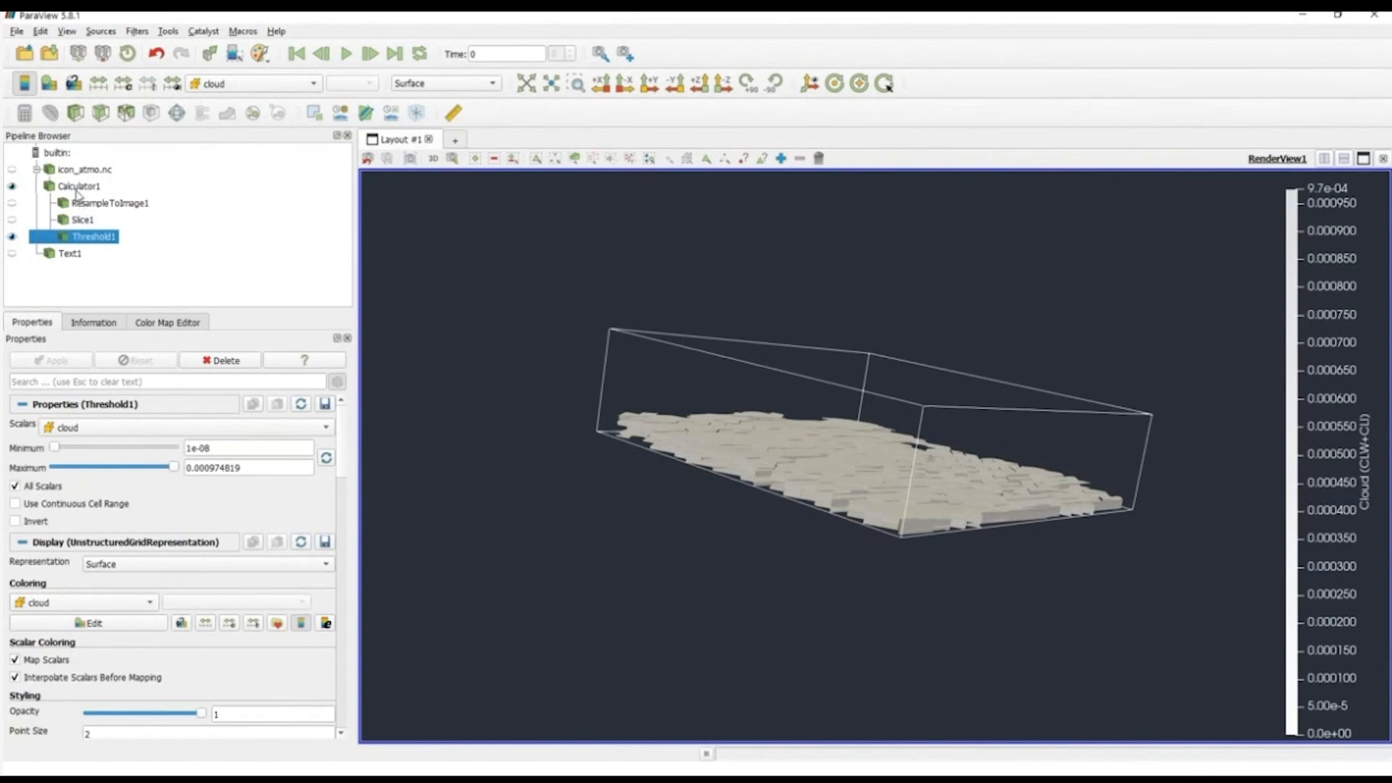
pyautogui.click(79, 187)
pyautogui.click(11, 237)
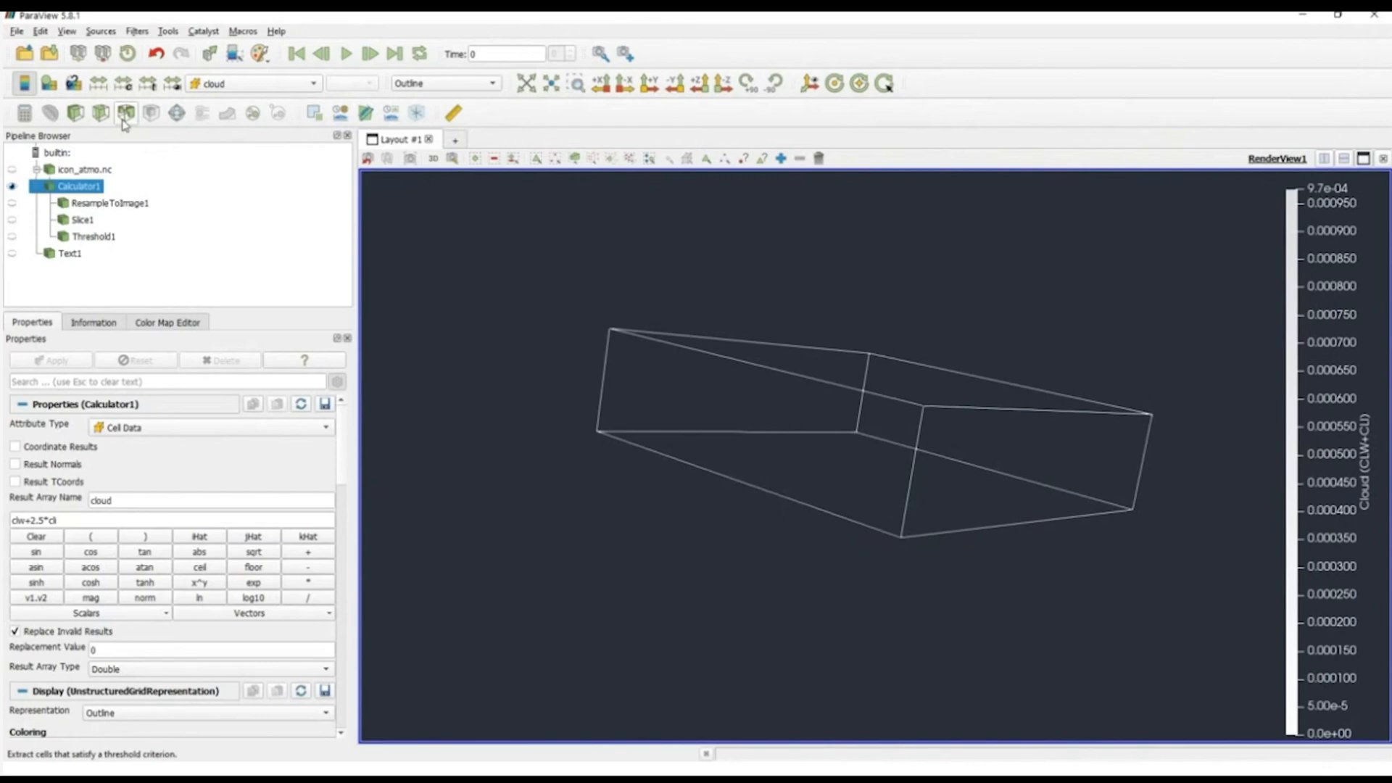
pyautogui.click(138, 32)
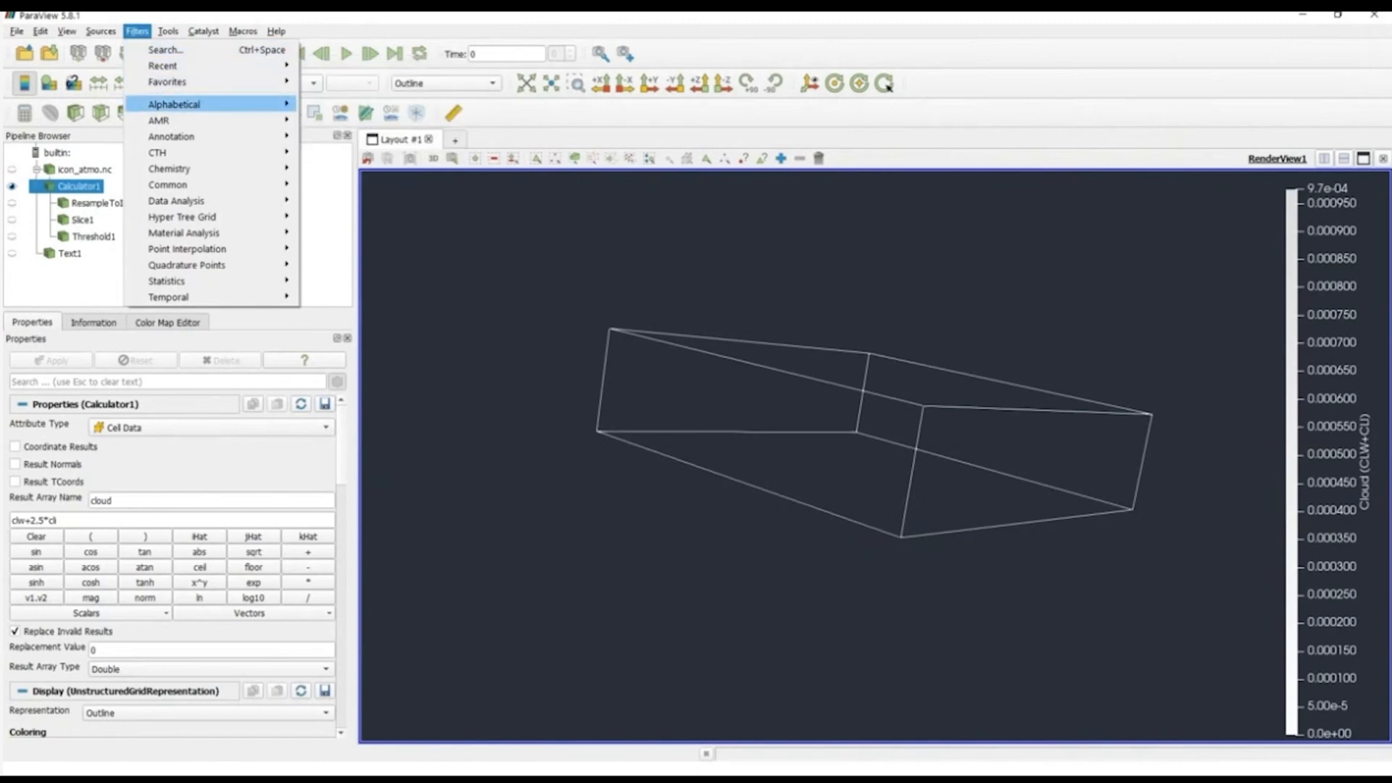
pyautogui.moveTo(181, 104)
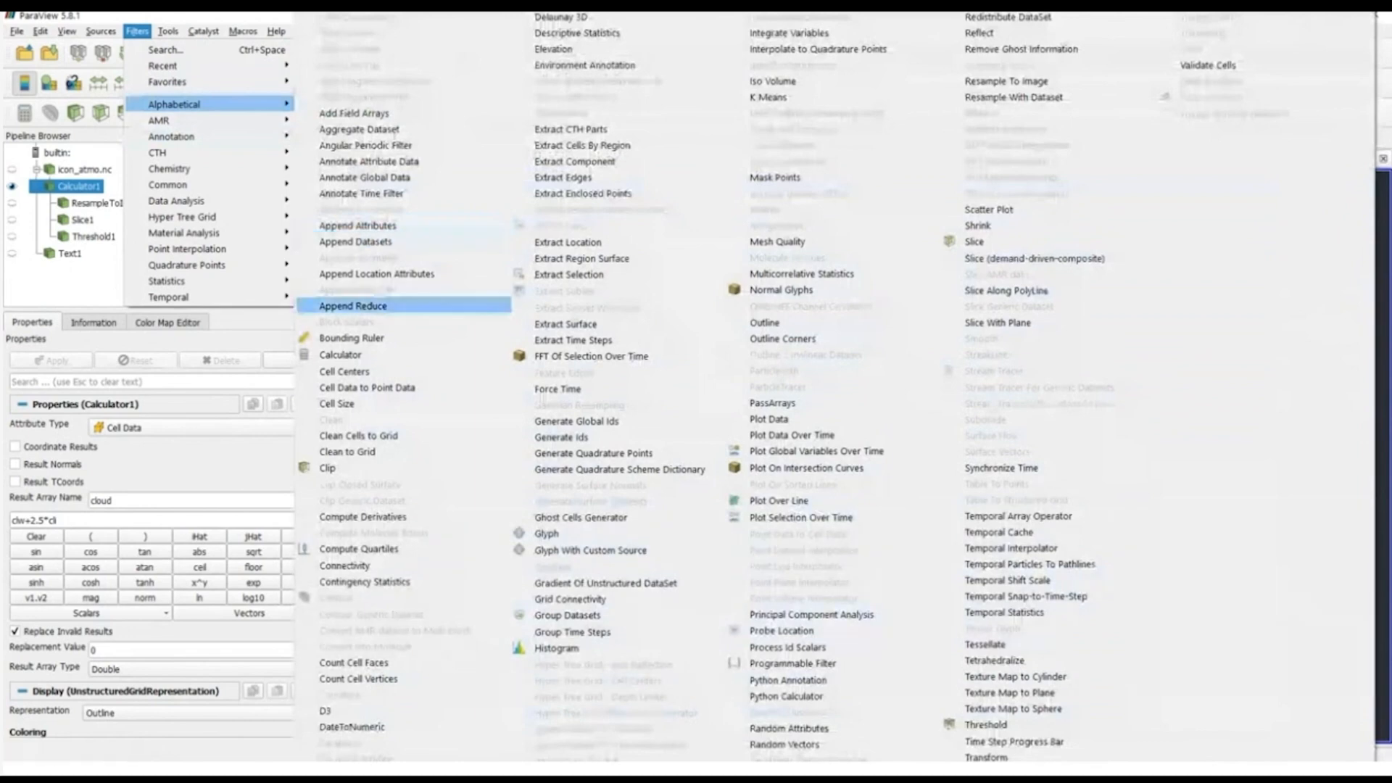
pyautogui.click(438, 388)
pyautogui.click(73, 360)
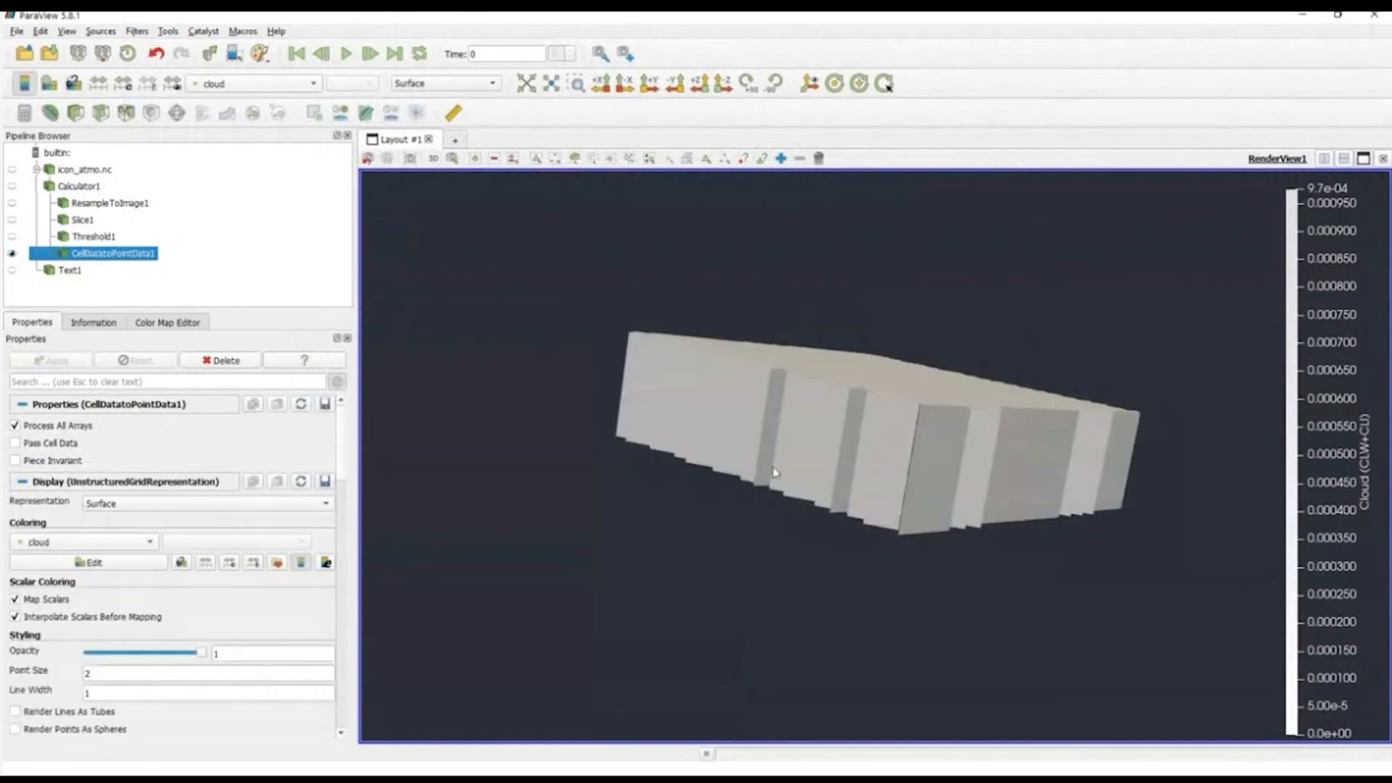
# Step: Color the converted point data by rlus and inspect the interpolated surface from several angles
pyautogui.moveTo(823, 472); pyautogui.dragTo(805, 493)
pyautogui.scroll(5, 826, 377)
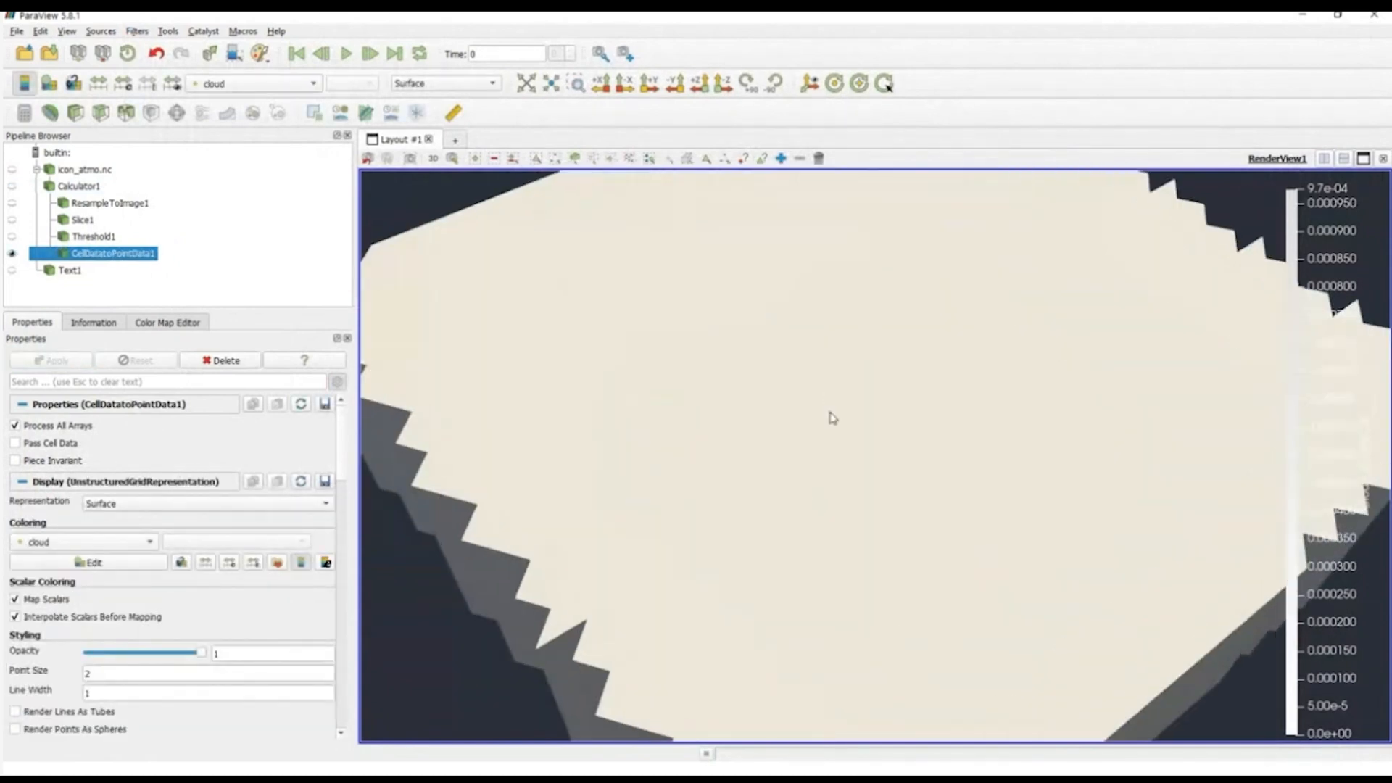
pyautogui.click(280, 85)
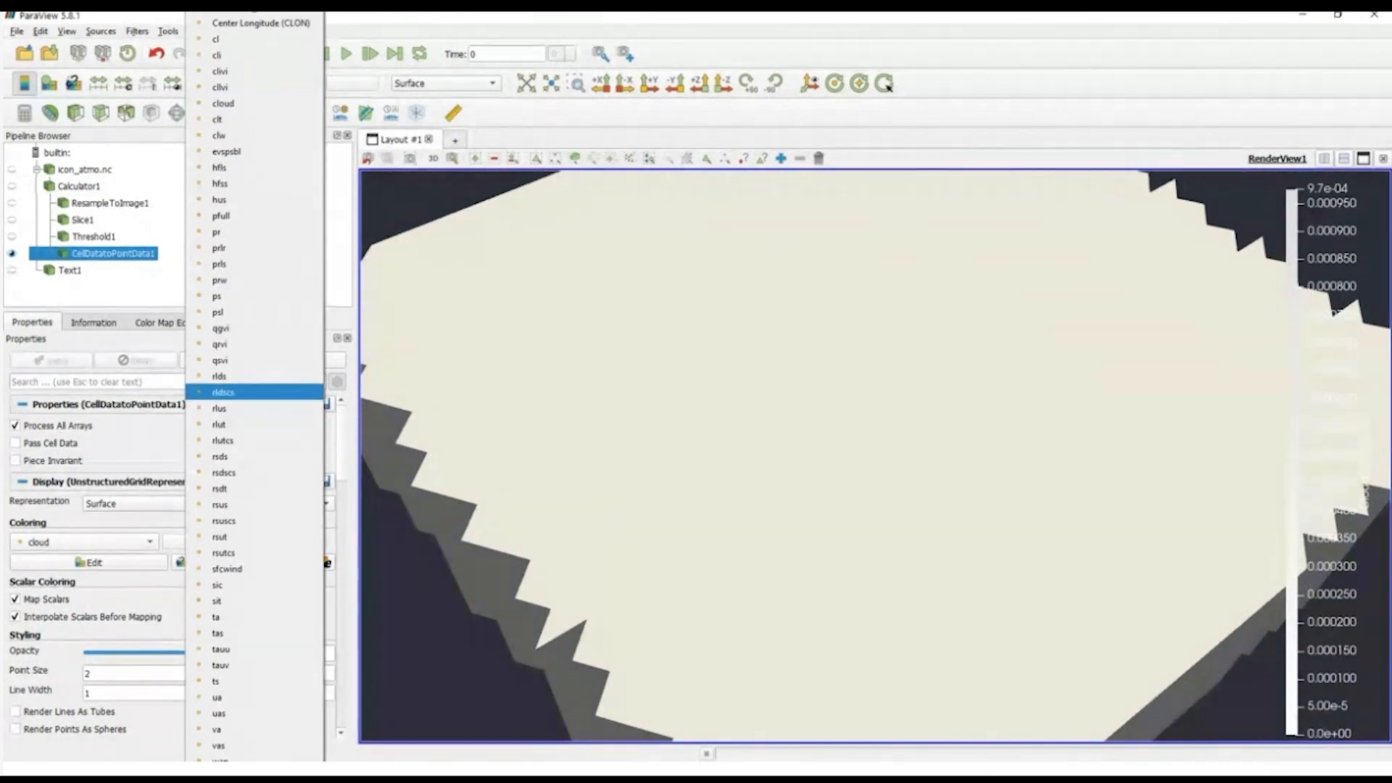
pyautogui.click(240, 397)
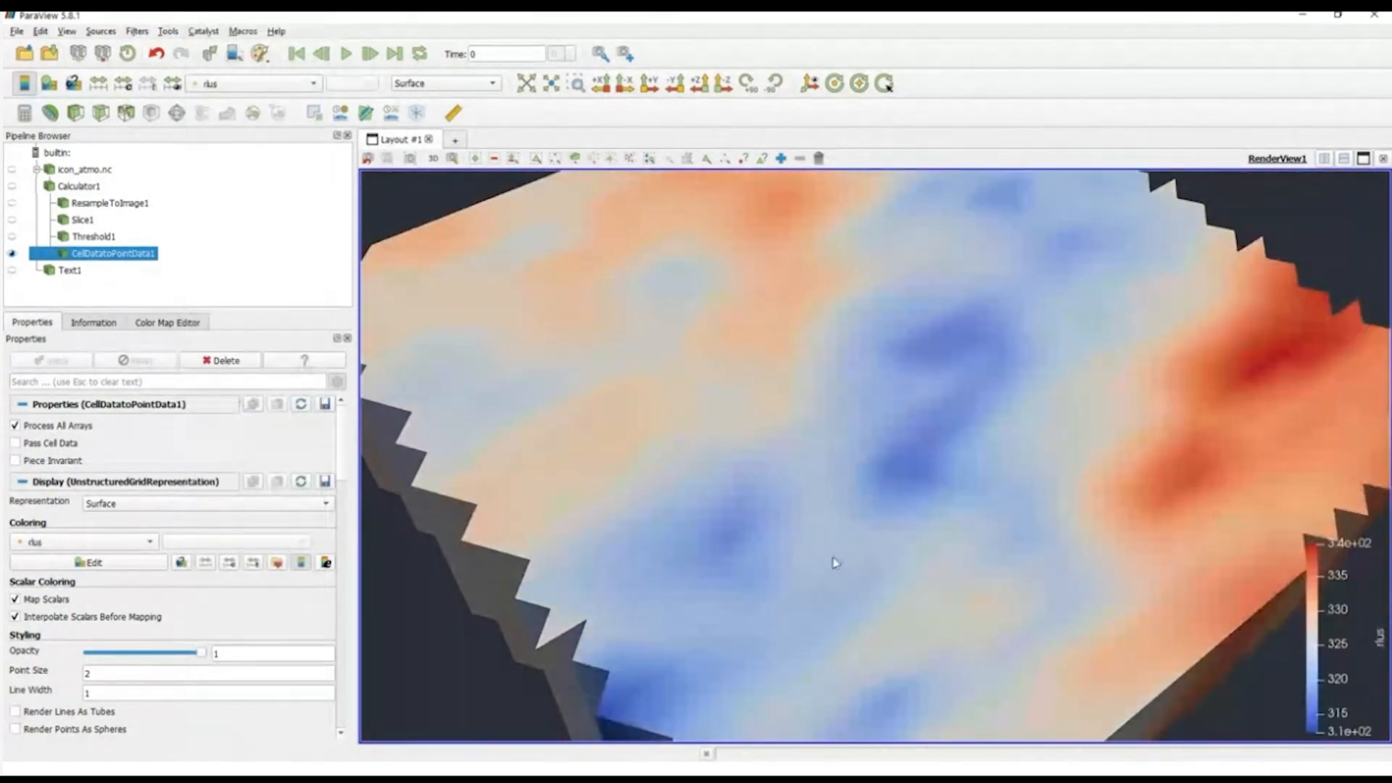
pyautogui.moveTo(835, 562); pyautogui.dragTo(754, 544)
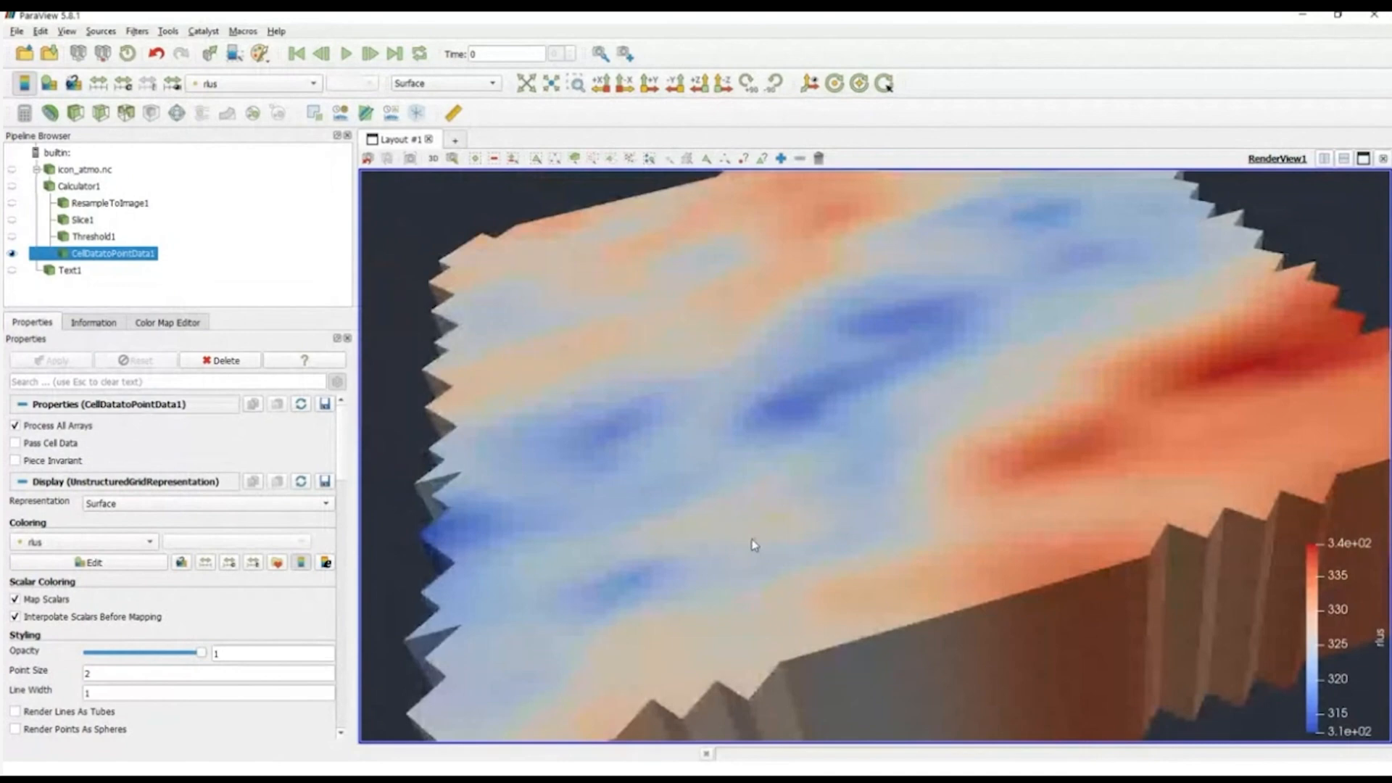
pyautogui.moveTo(1069, 462); pyautogui.dragTo(1058, 490)
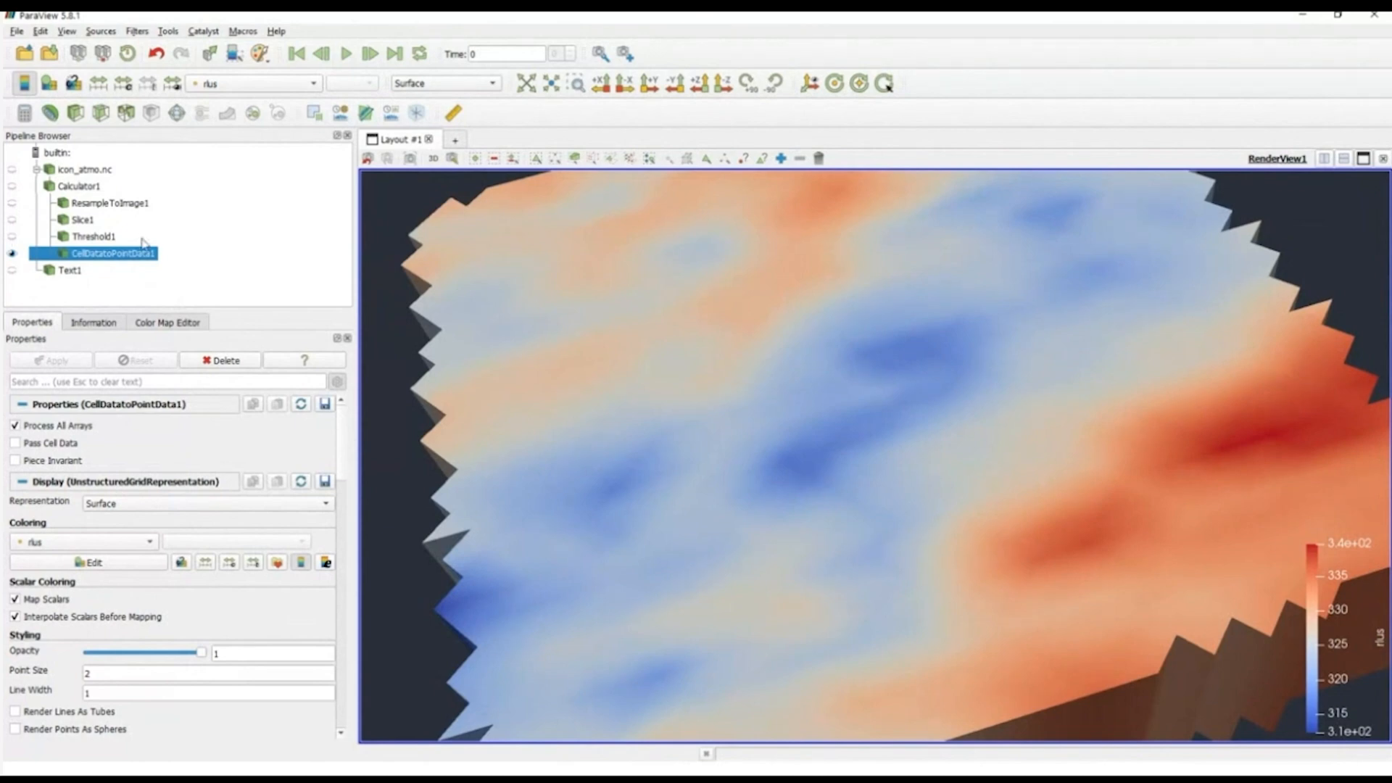
pyautogui.moveTo(773, 609); pyautogui.dragTo(771, 520)
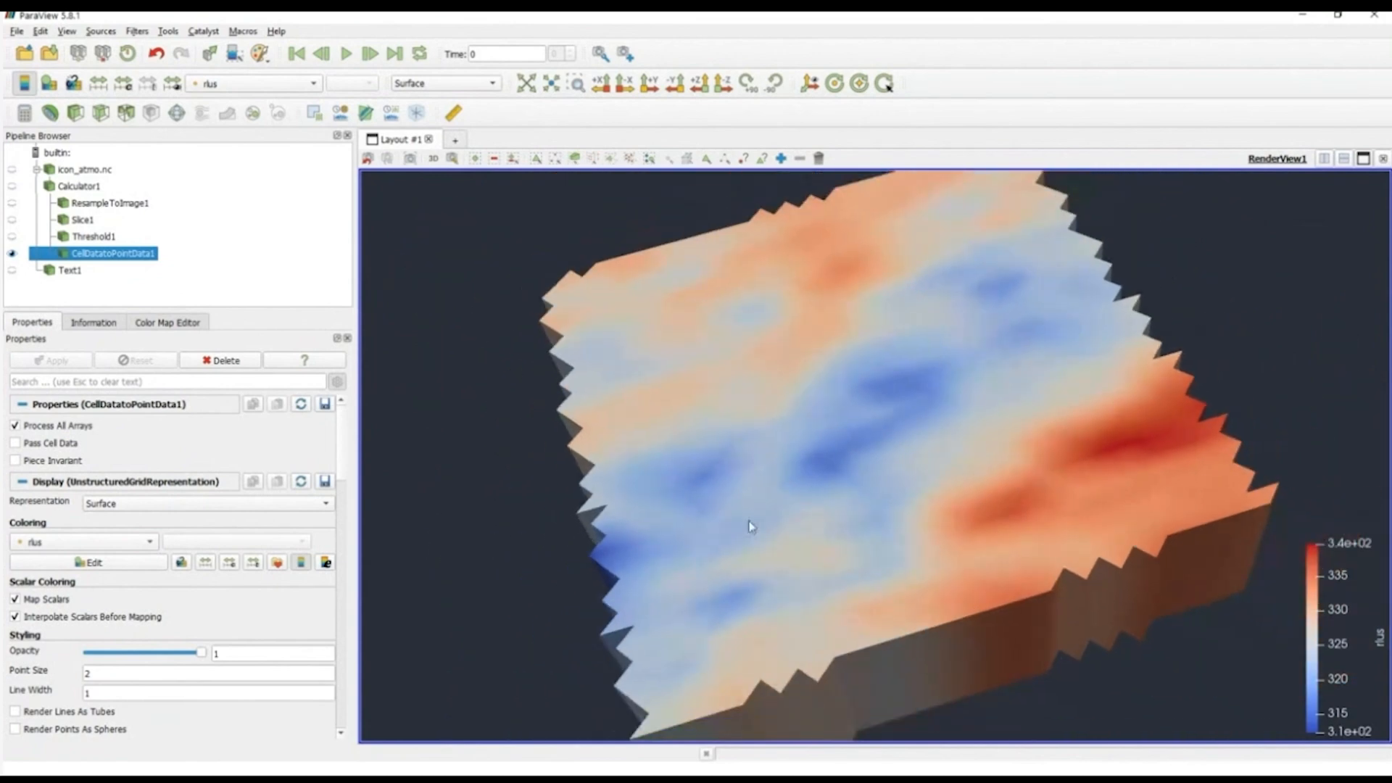
# Step: Add a Contour filter to CellDatatoPointData1, contouring by cloud
pyautogui.click(50, 112)
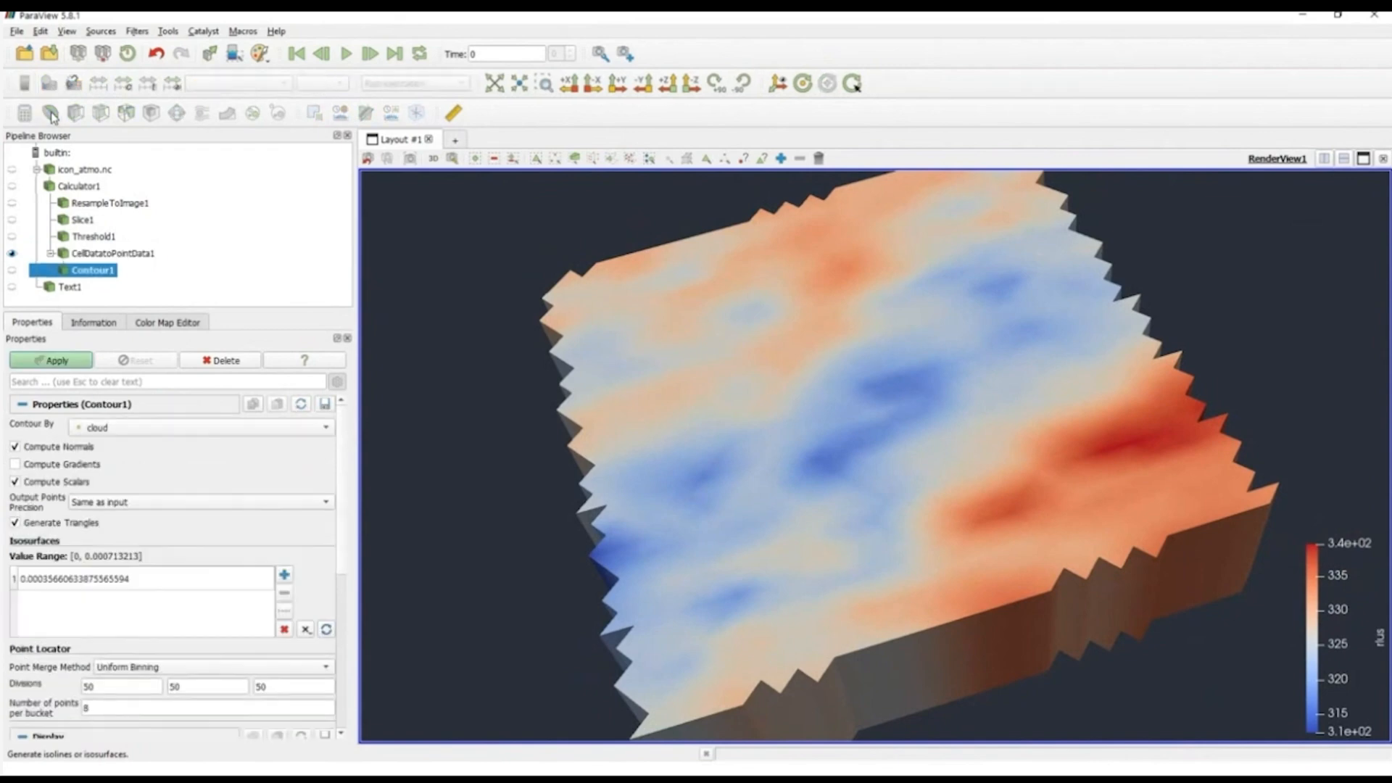
pyautogui.scroll(-1, 345, 547)
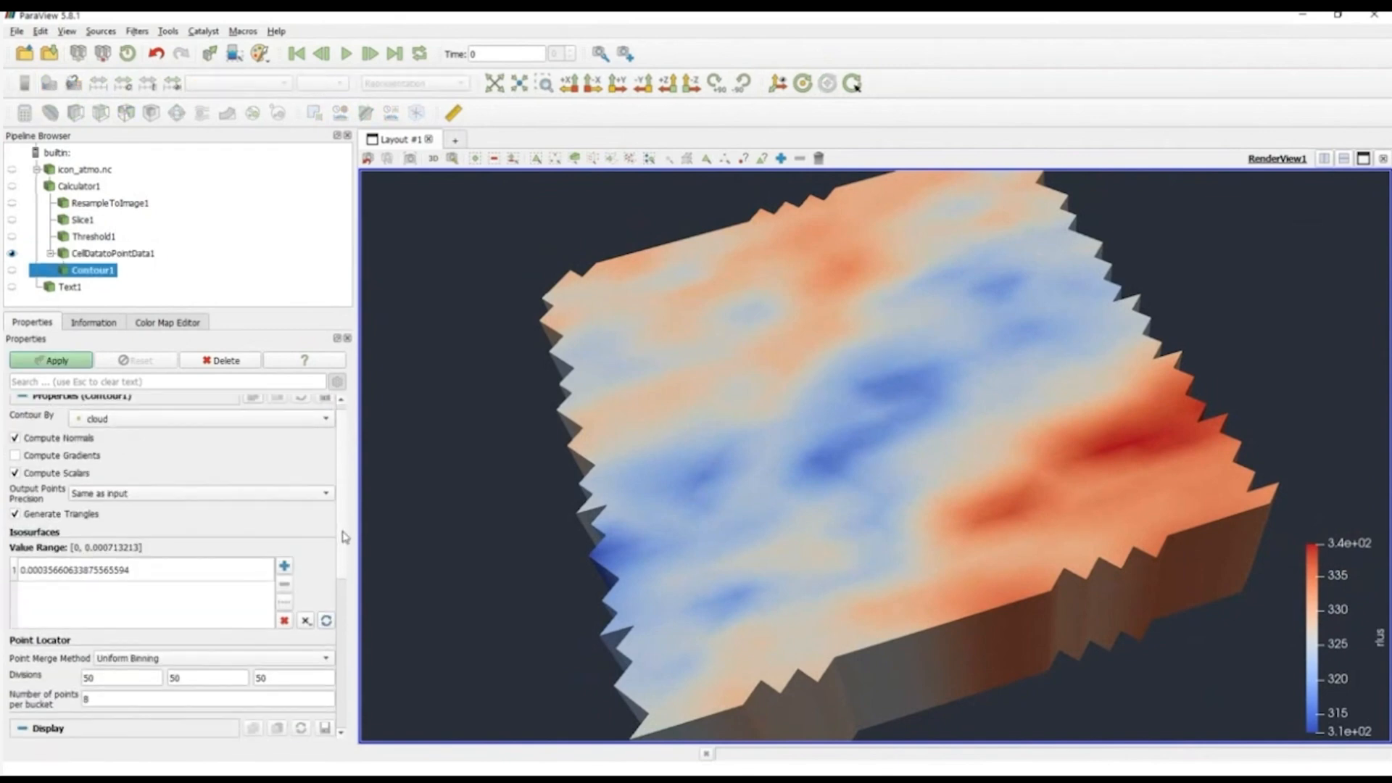
pyautogui.scroll(1, 345, 544)
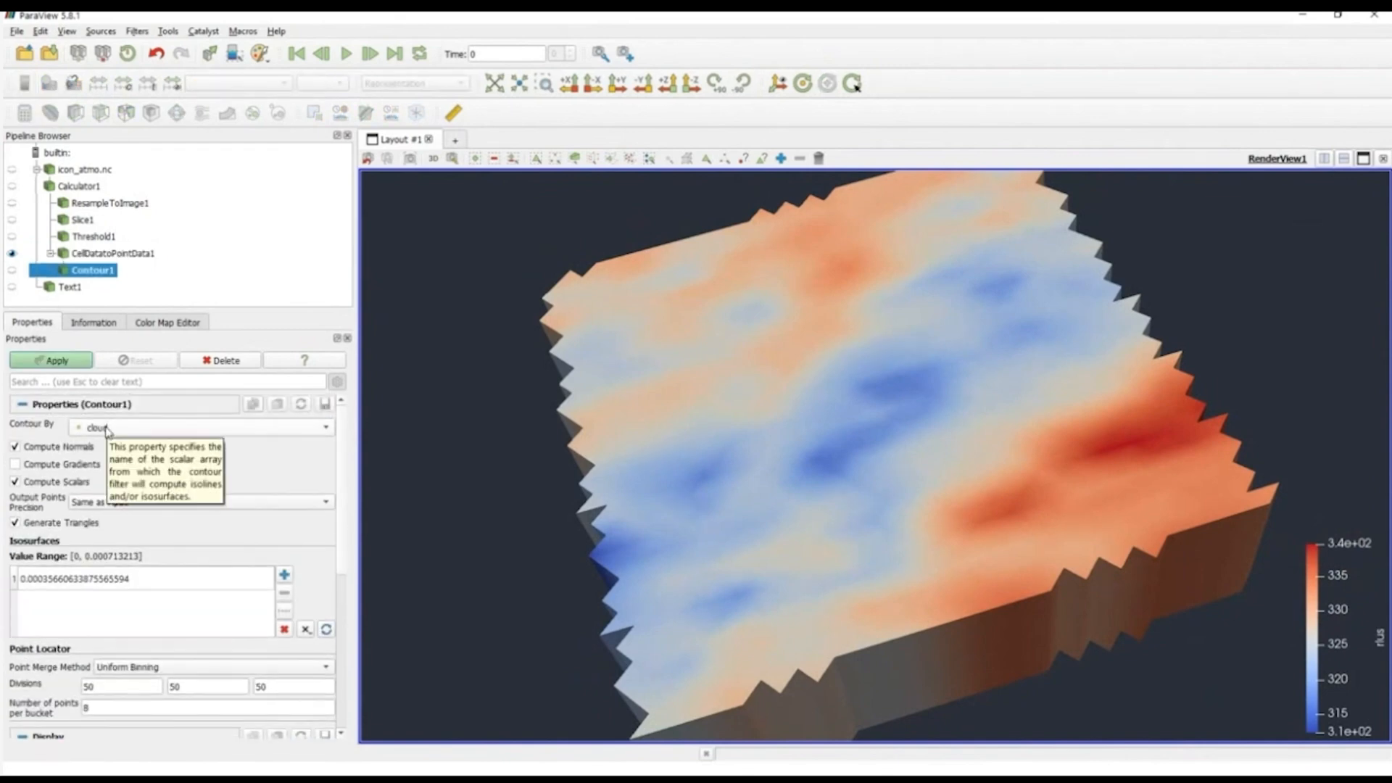
# Step: Set the contour's isosurface value to 0.00025, apply it, and view the resulting cloud surface at an angle
pyautogui.click(158, 590)
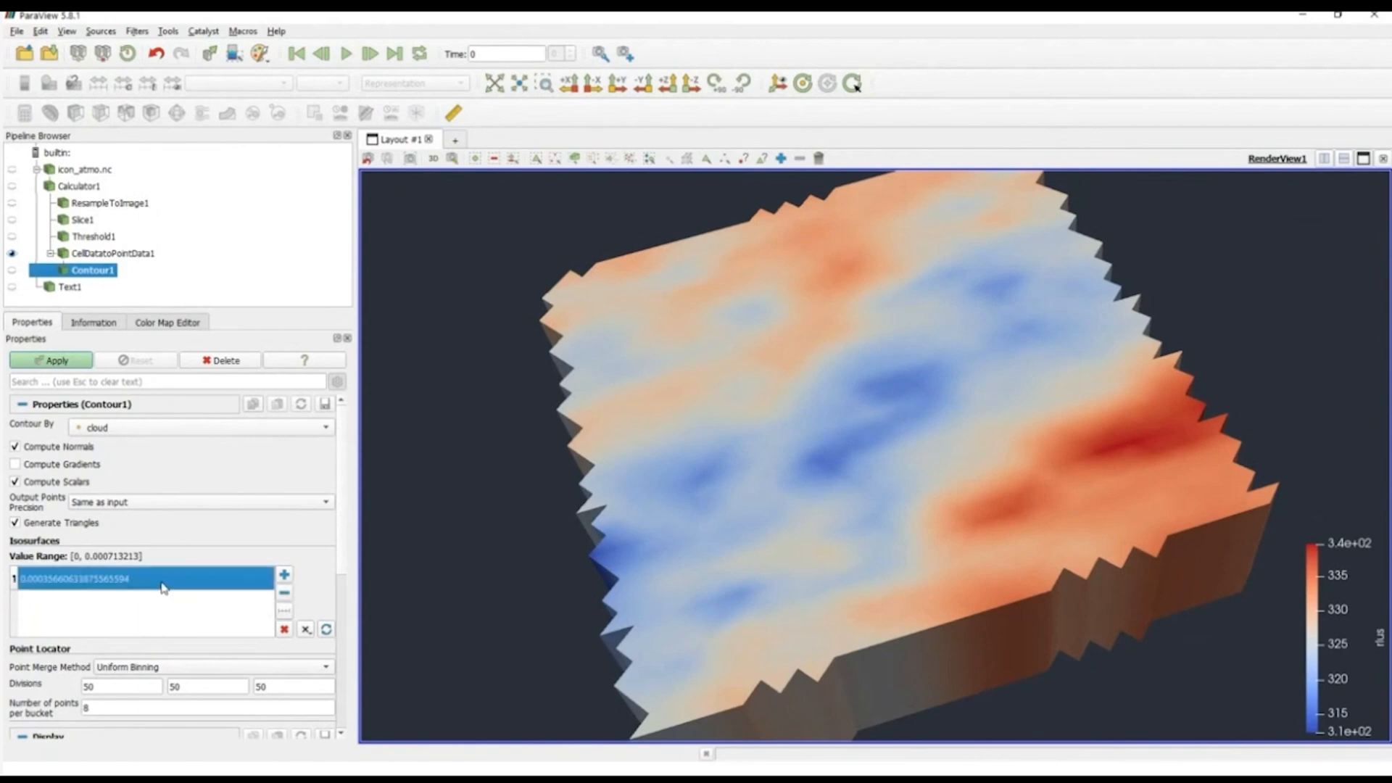
pyautogui.doubleClick(161, 581)
pyautogui.click(165, 578)
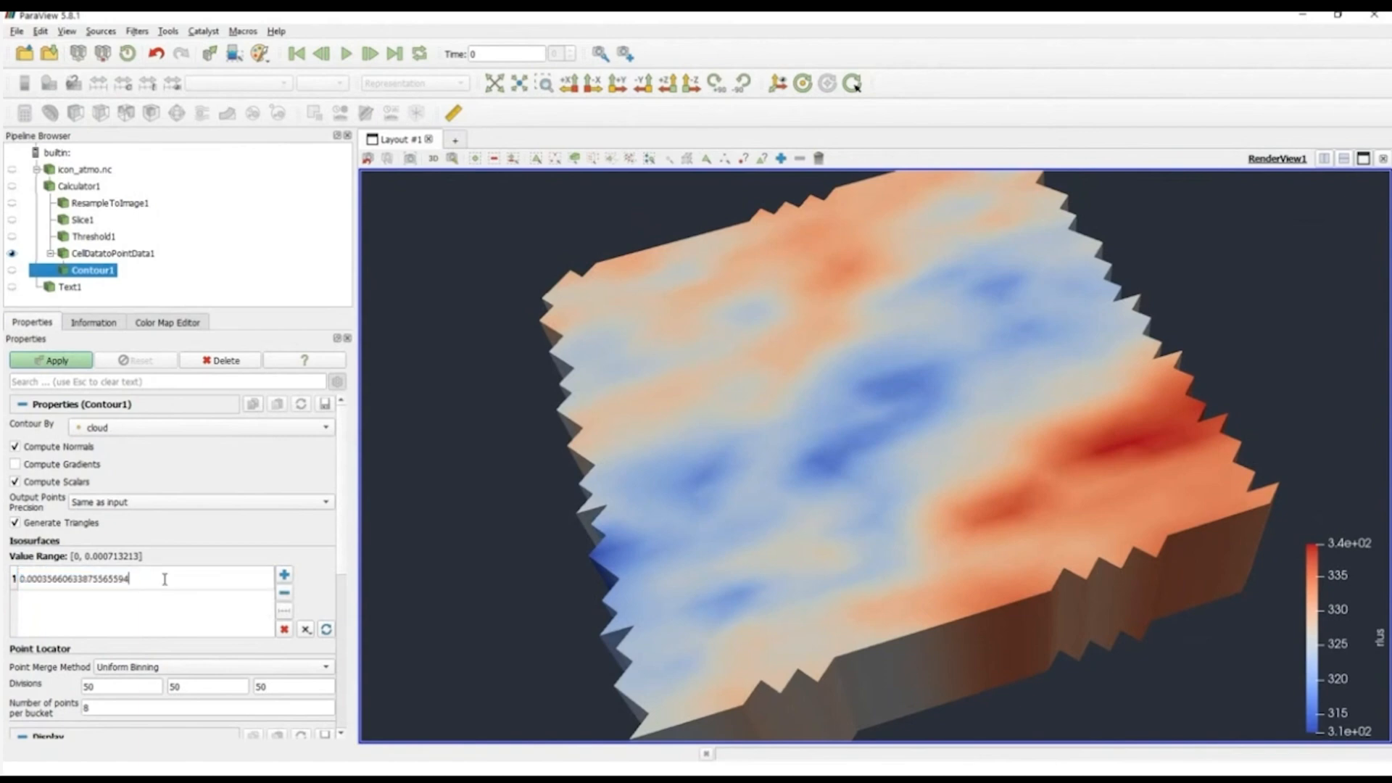
pyautogui.press('BackSpace')
pyautogui.press('BackSpace')
pyautogui.press('BackSpace')
pyautogui.press('BackSpace')
pyautogui.press('BackSpace')
pyautogui.press('BackSpace')
pyautogui.press('BackSpace')
pyautogui.press('BackSpace')
pyautogui.press('BackSpace')
pyautogui.press('BackSpace')
pyautogui.press('BackSpace')
pyautogui.press('BackSpace')
pyautogui.press('BackSpace')
pyautogui.press('BackSpace')
pyautogui.press('BackSpace')
pyautogui.press('BackSpace')
pyautogui.press('BackSpace')
pyautogui.write('25')
pyautogui.press('Return')
pyautogui.click(74, 360)
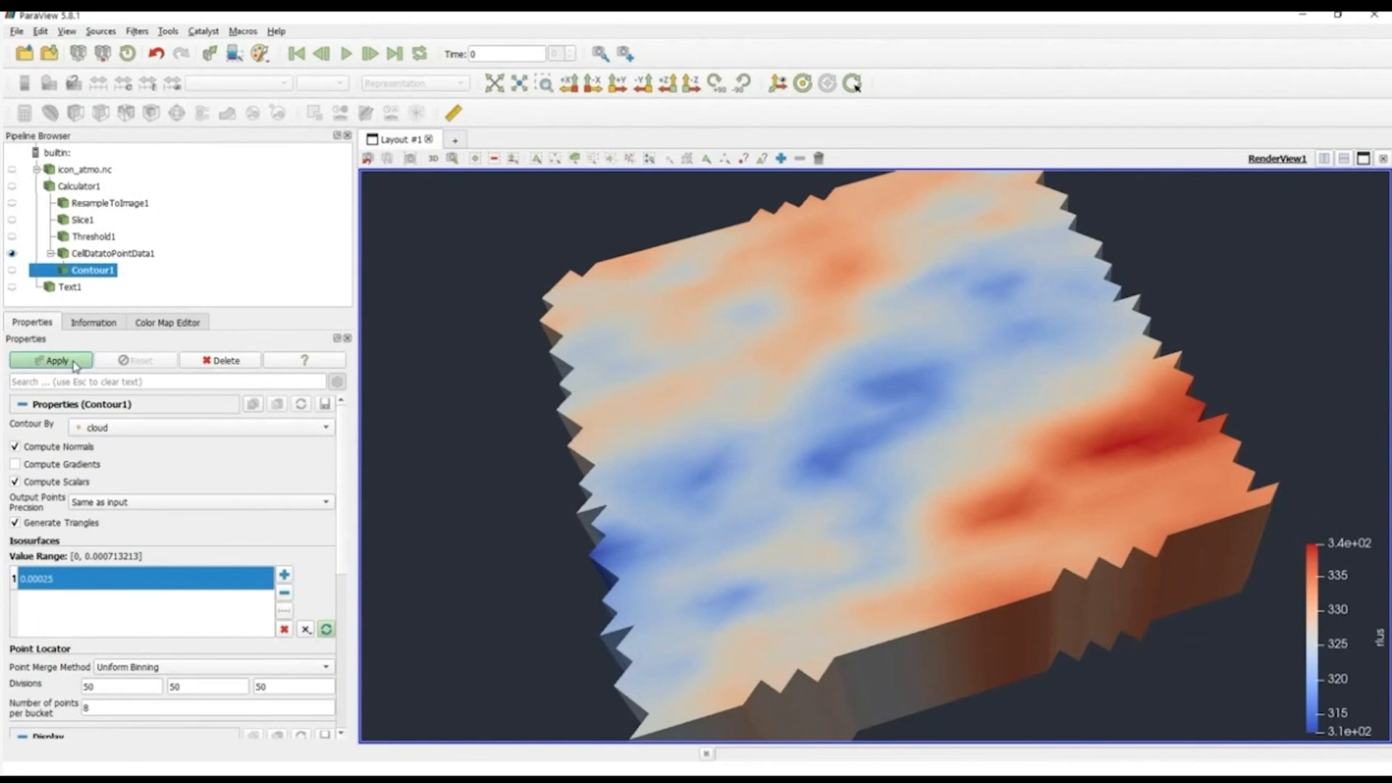
pyautogui.moveTo(883, 562); pyautogui.dragTo(957, 510)
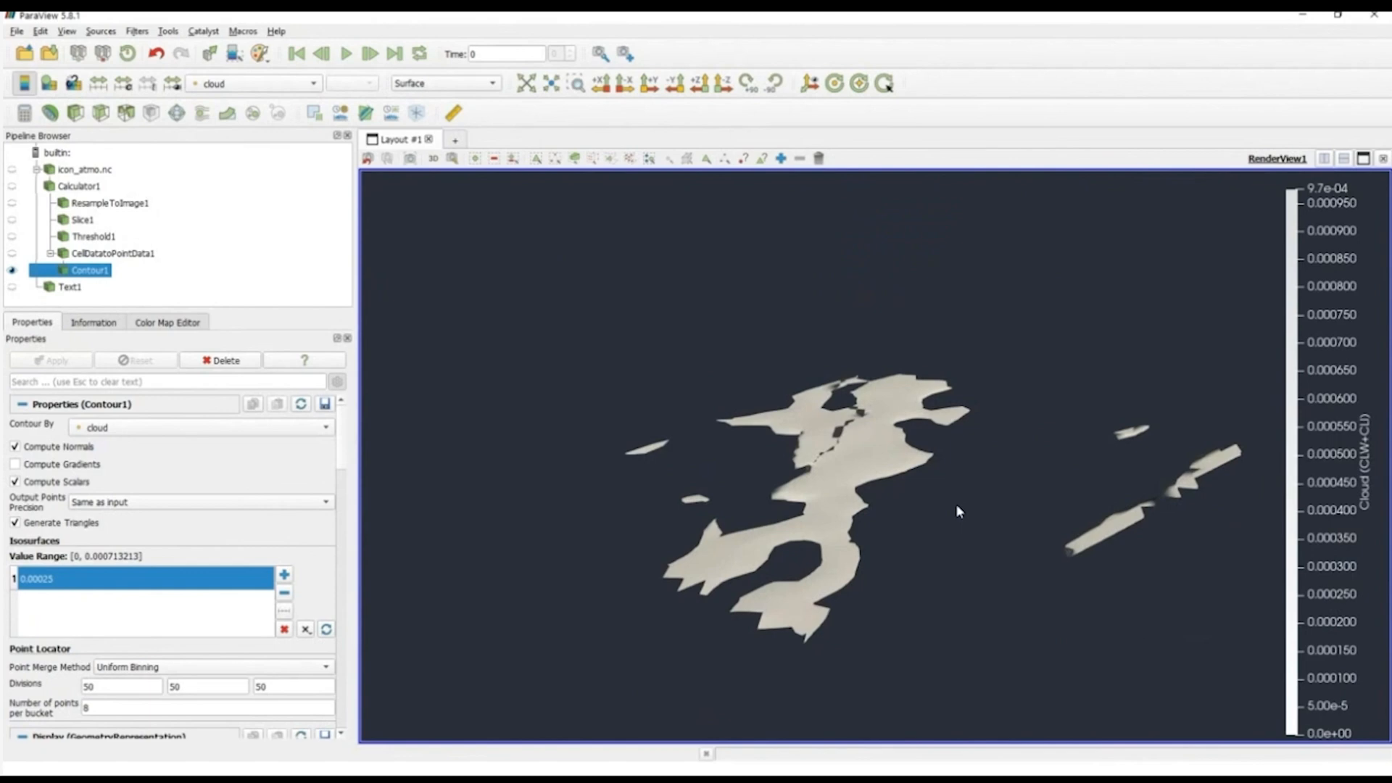
# Step: Replace the isosurface value with a linear series of 10 samples from 0 to 0.000713213 and apply the contour
pyautogui.click(285, 631)
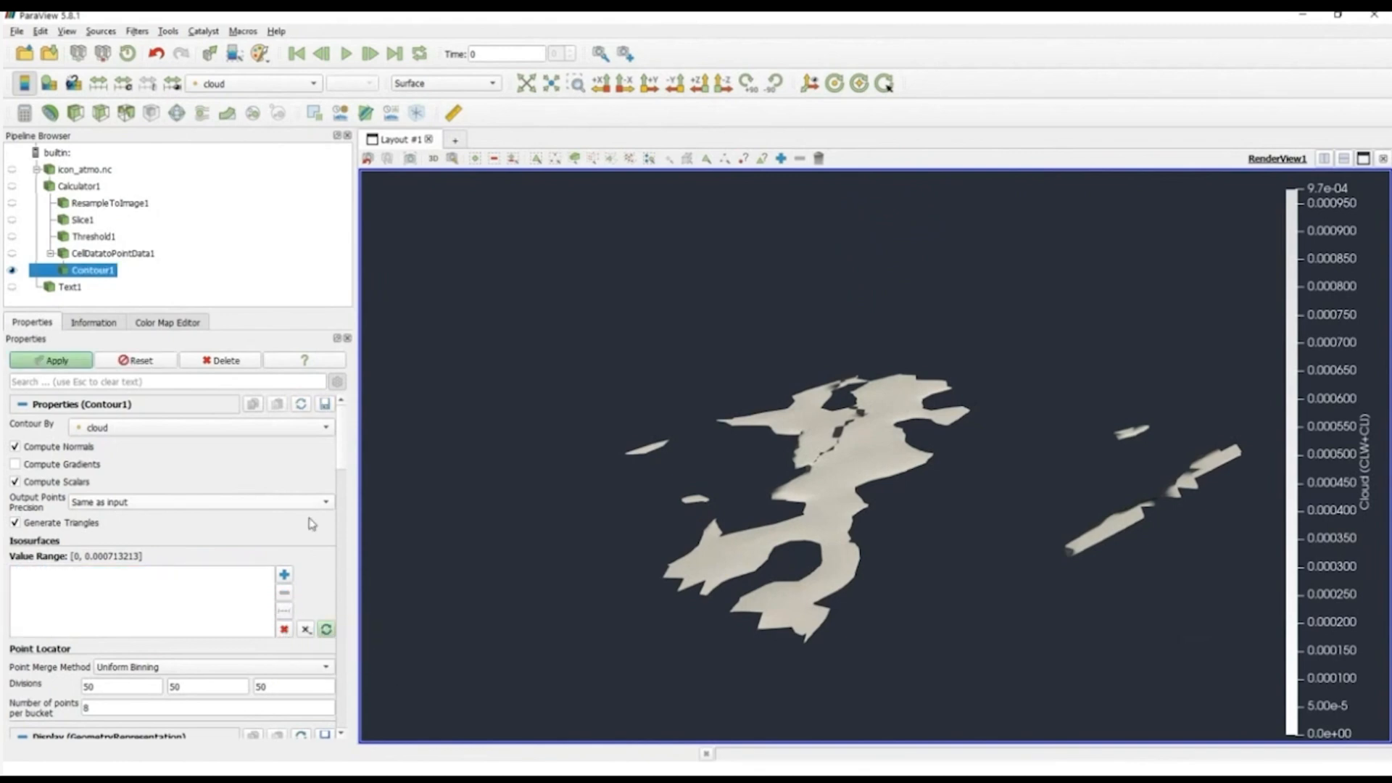
pyautogui.click(285, 615)
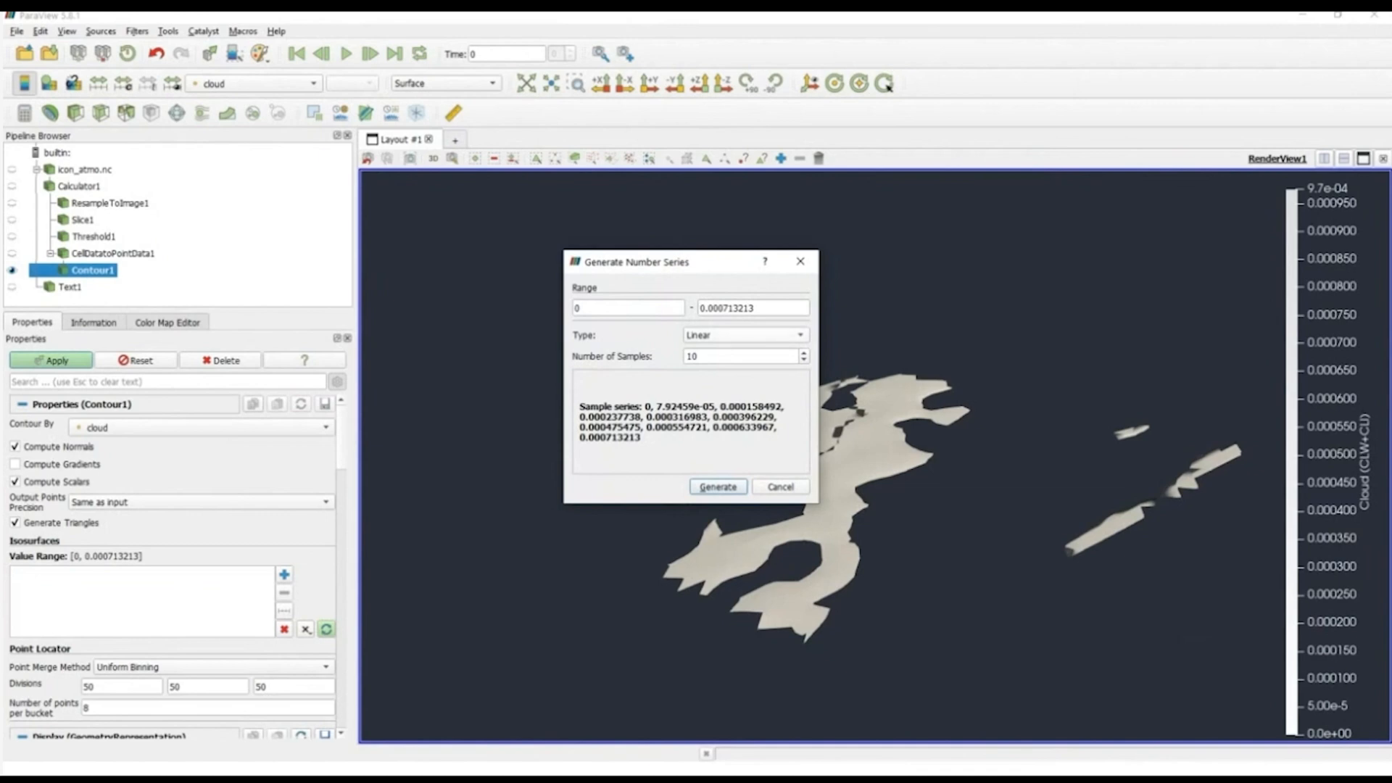
pyautogui.click(746, 335)
pyautogui.click(745, 335)
pyautogui.click(718, 487)
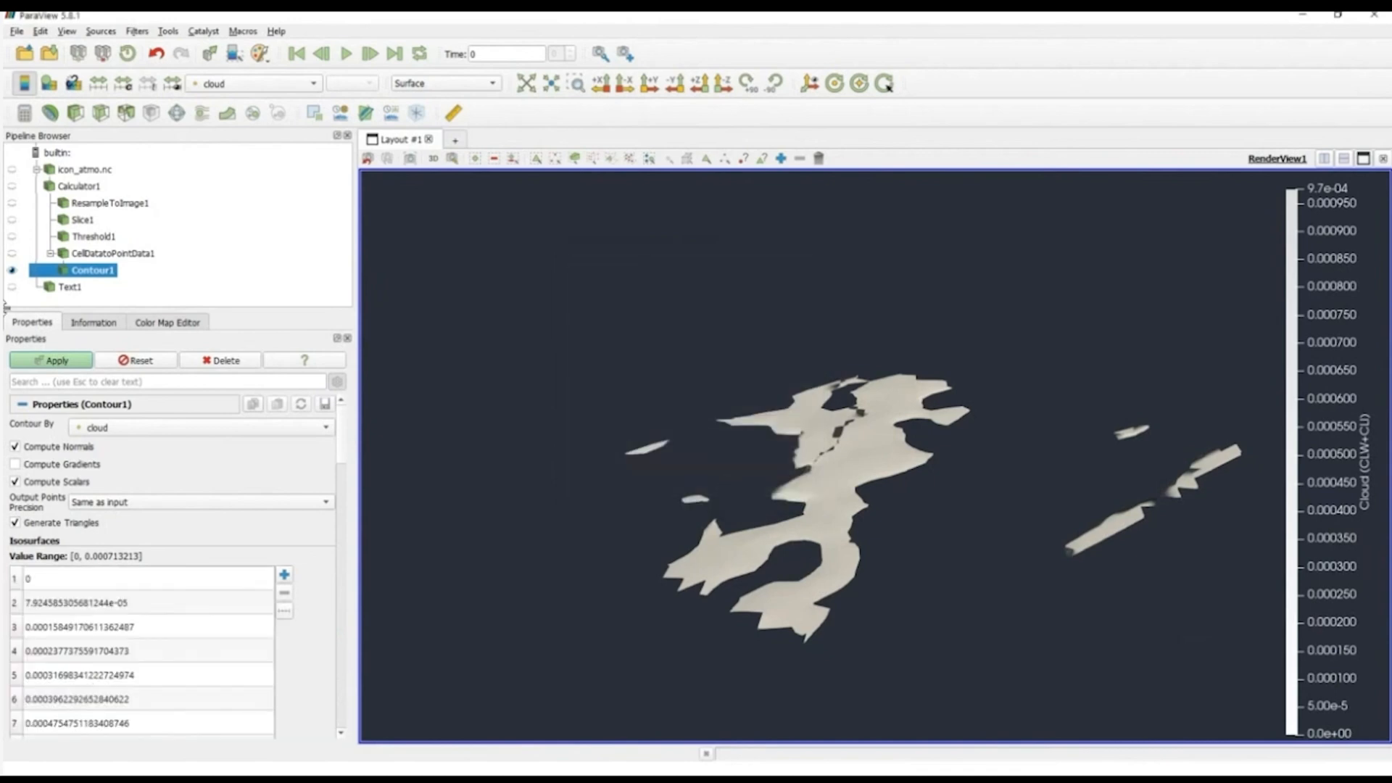
pyautogui.click(56, 359)
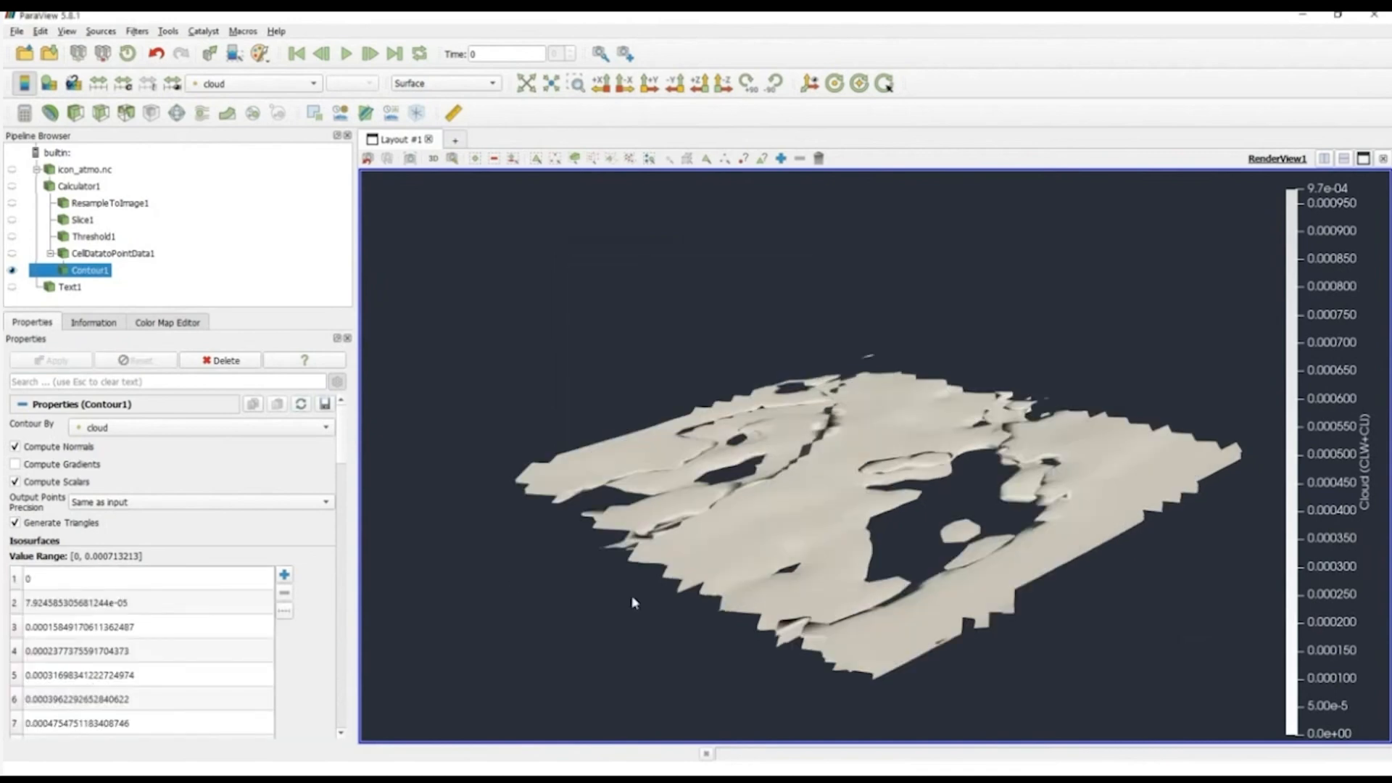
pyautogui.moveTo(638, 600); pyautogui.dragTo(647, 574)
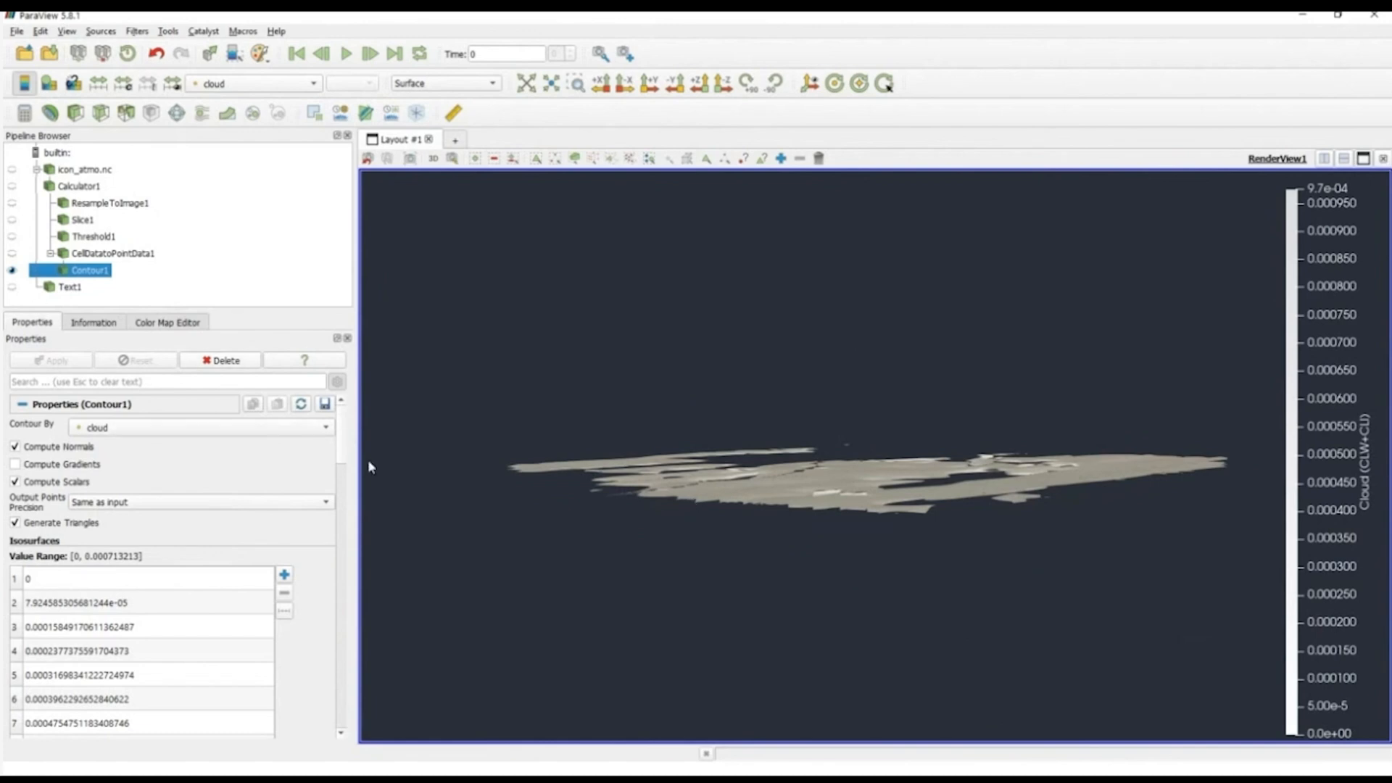
# Step: Apply the Cool to Warm (Extended) preset to the cloud color map and inspect the contour surfaces up close
pyautogui.moveTo(343, 449); pyautogui.dragTo(346, 539)
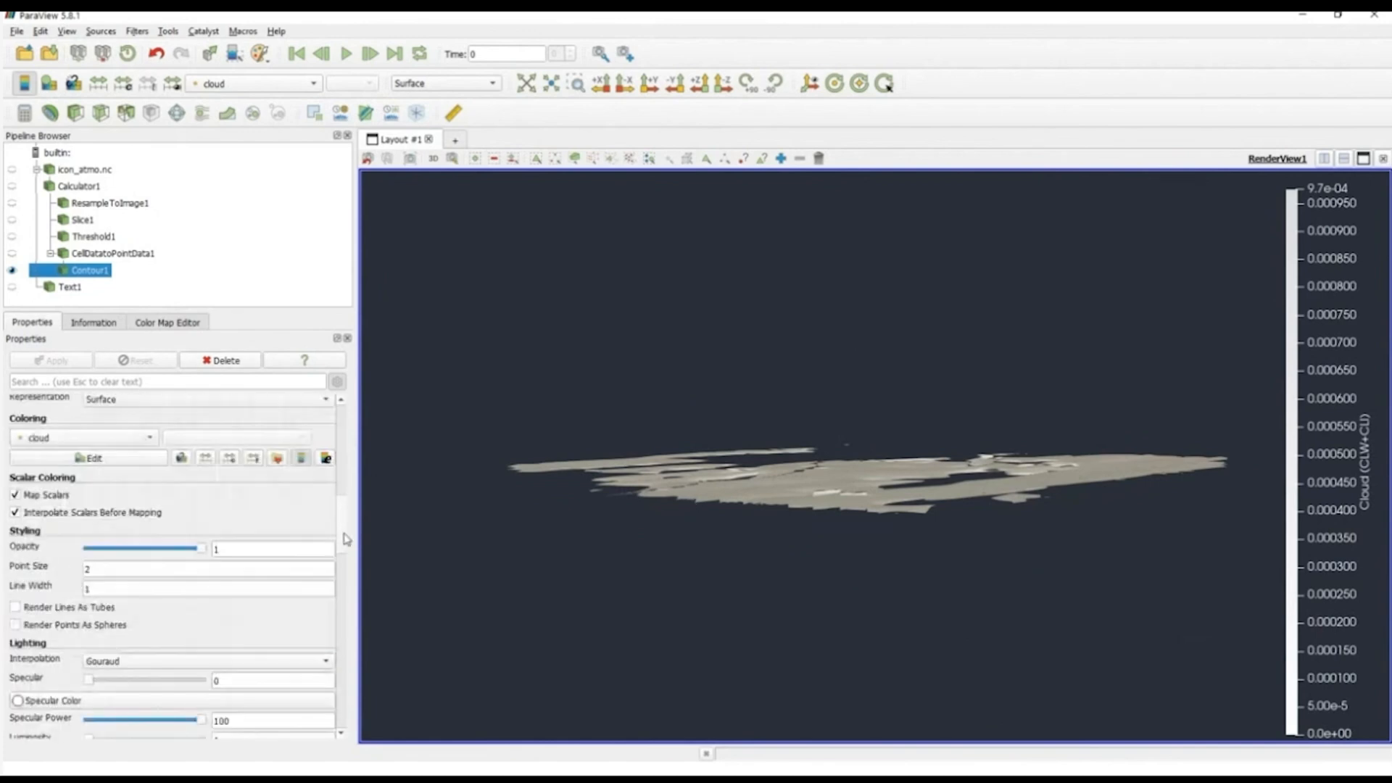
pyautogui.click(93, 457)
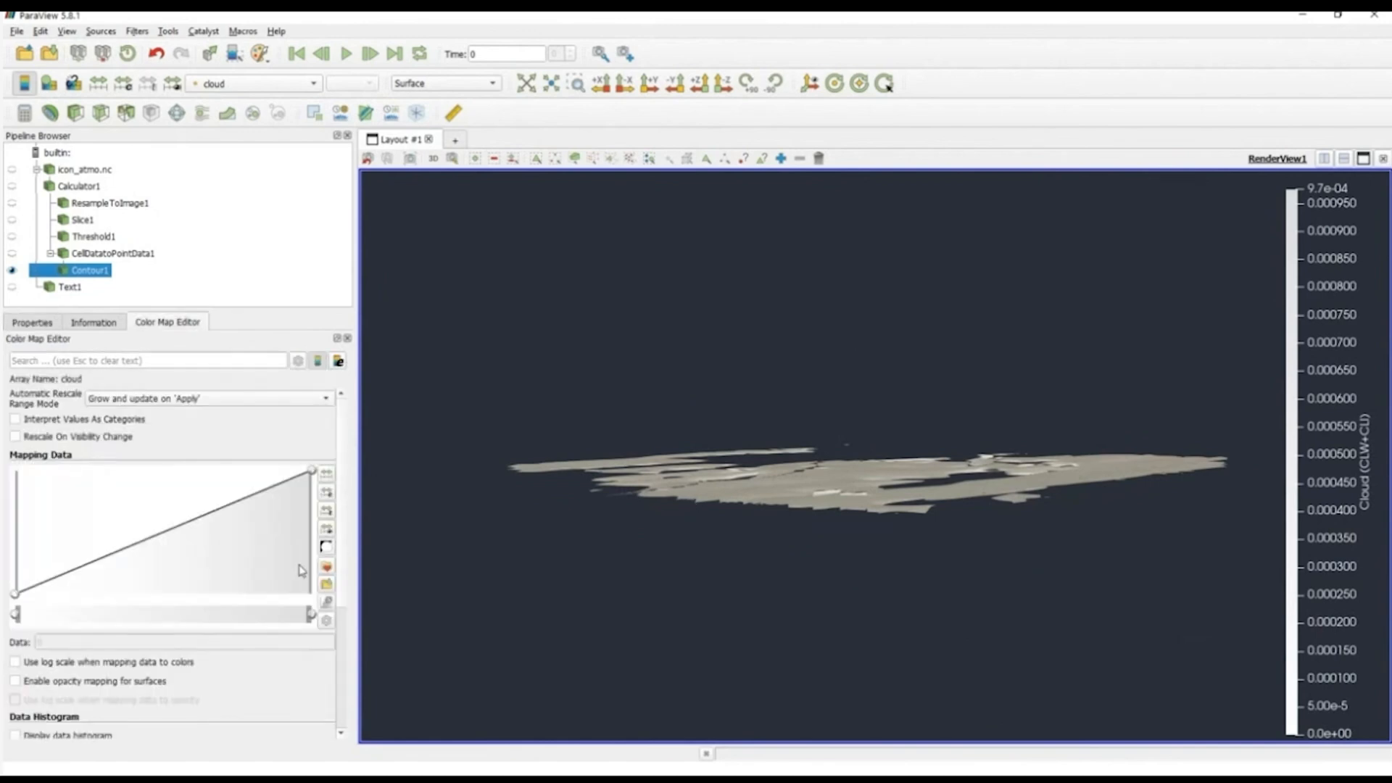
pyautogui.click(326, 567)
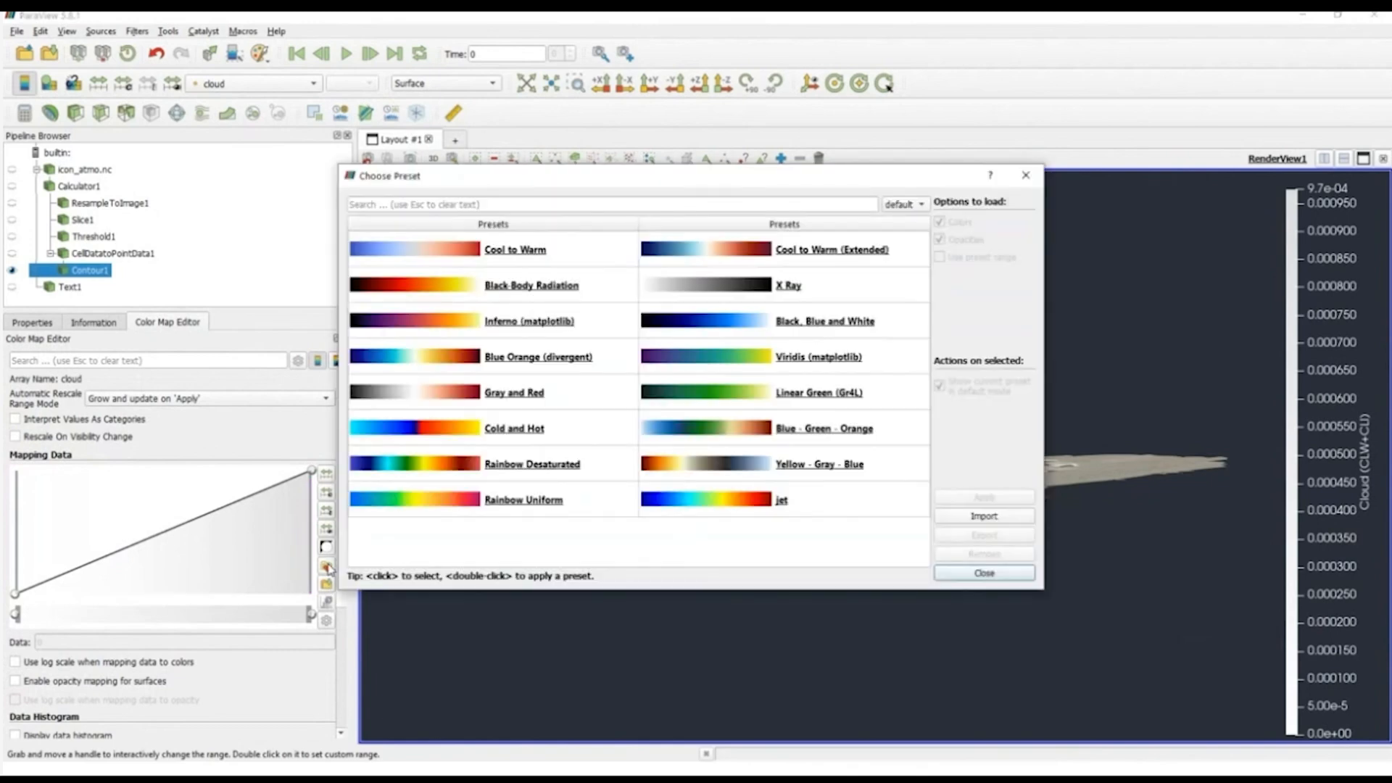
pyautogui.click(785, 249)
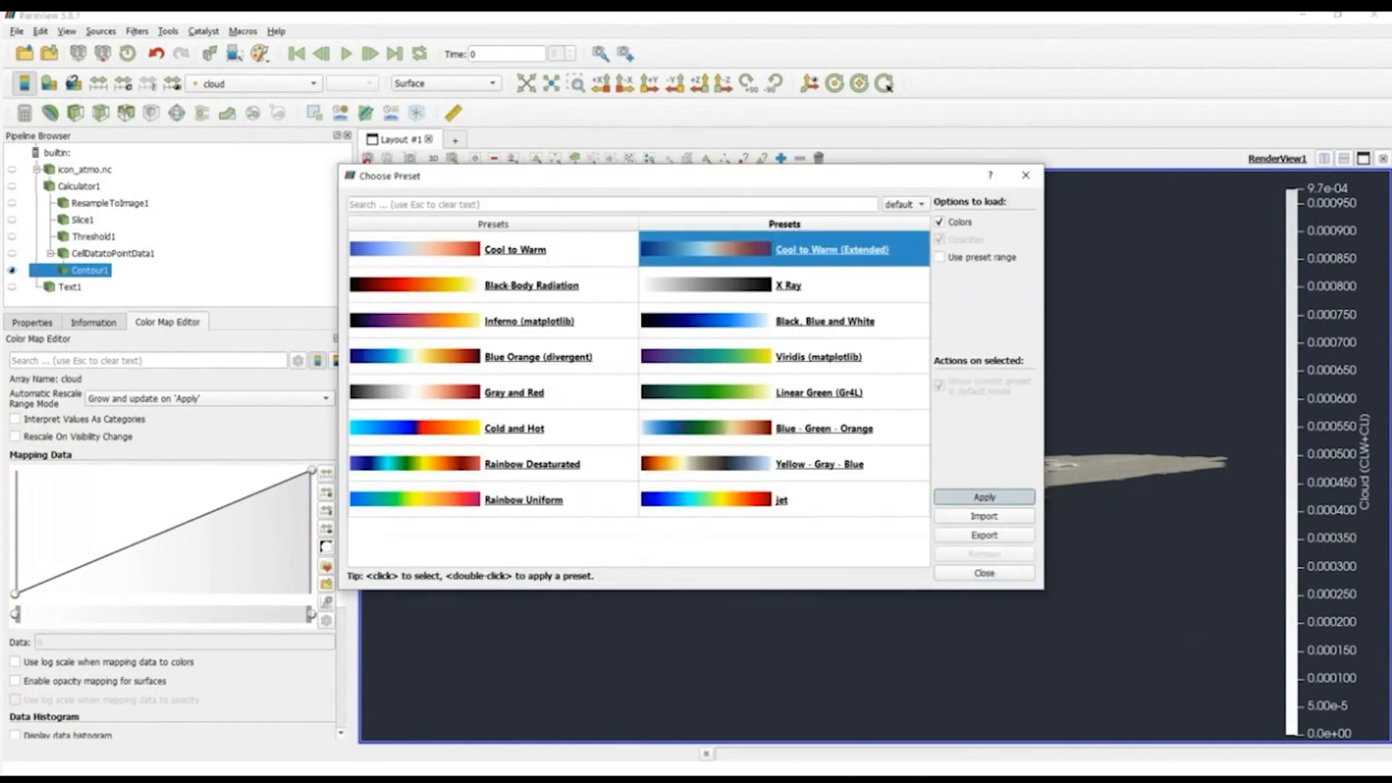
pyautogui.click(983, 498)
pyautogui.click(983, 573)
pyautogui.moveTo(907, 522); pyautogui.dragTo(873, 540)
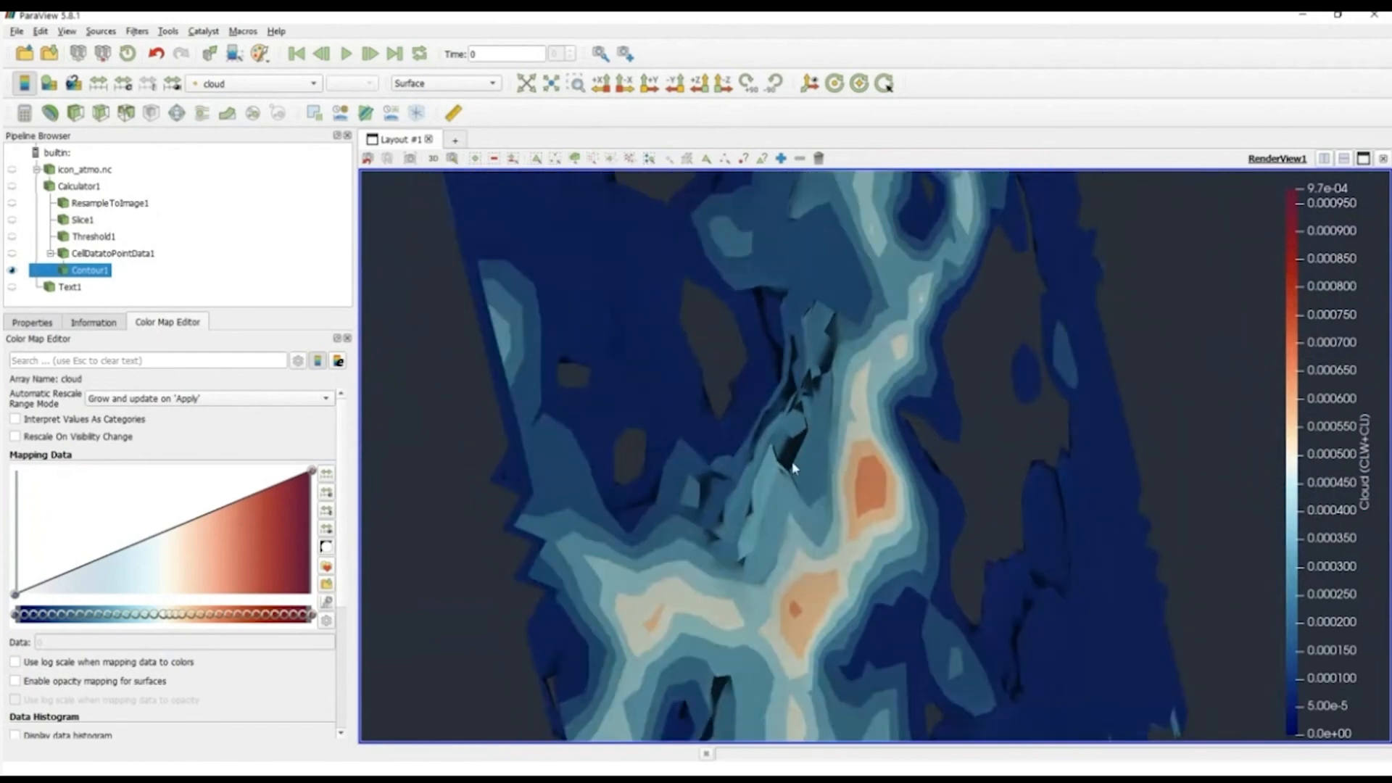
pyautogui.moveTo(833, 494); pyautogui.dragTo(589, 455)
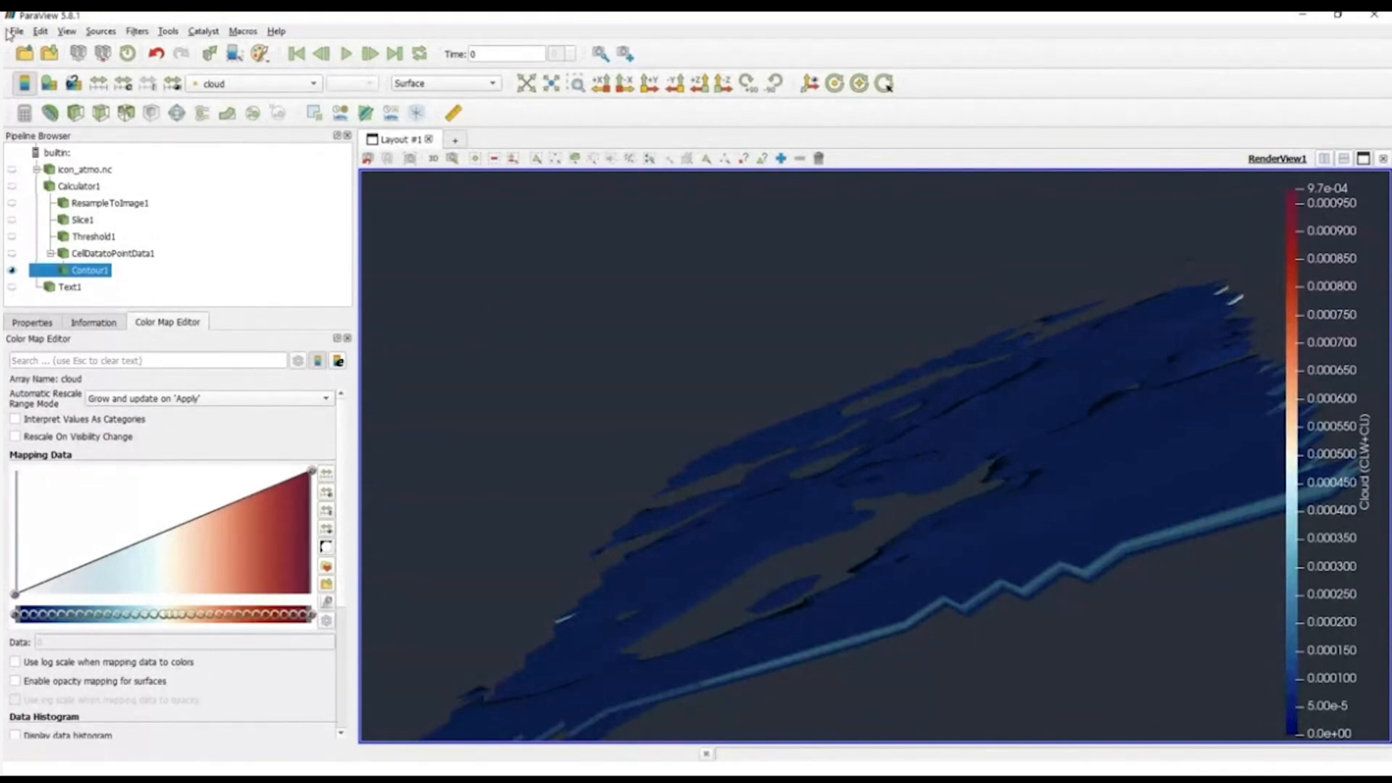
# Step: Split the layout side by side, create a second Render View, and show the ResampleToImage1 outline there at an angle
pyautogui.click(1326, 159)
pyautogui.click(1155, 321)
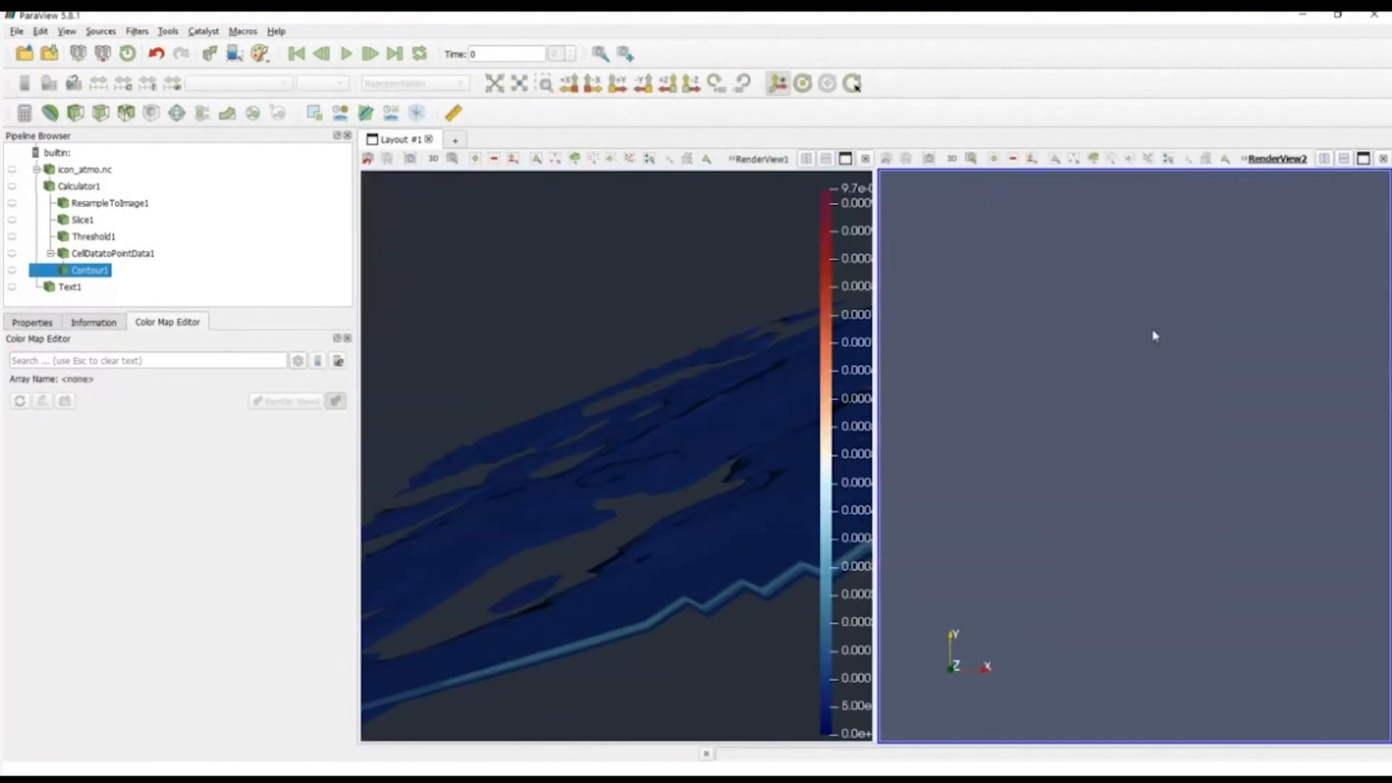
pyautogui.click(11, 204)
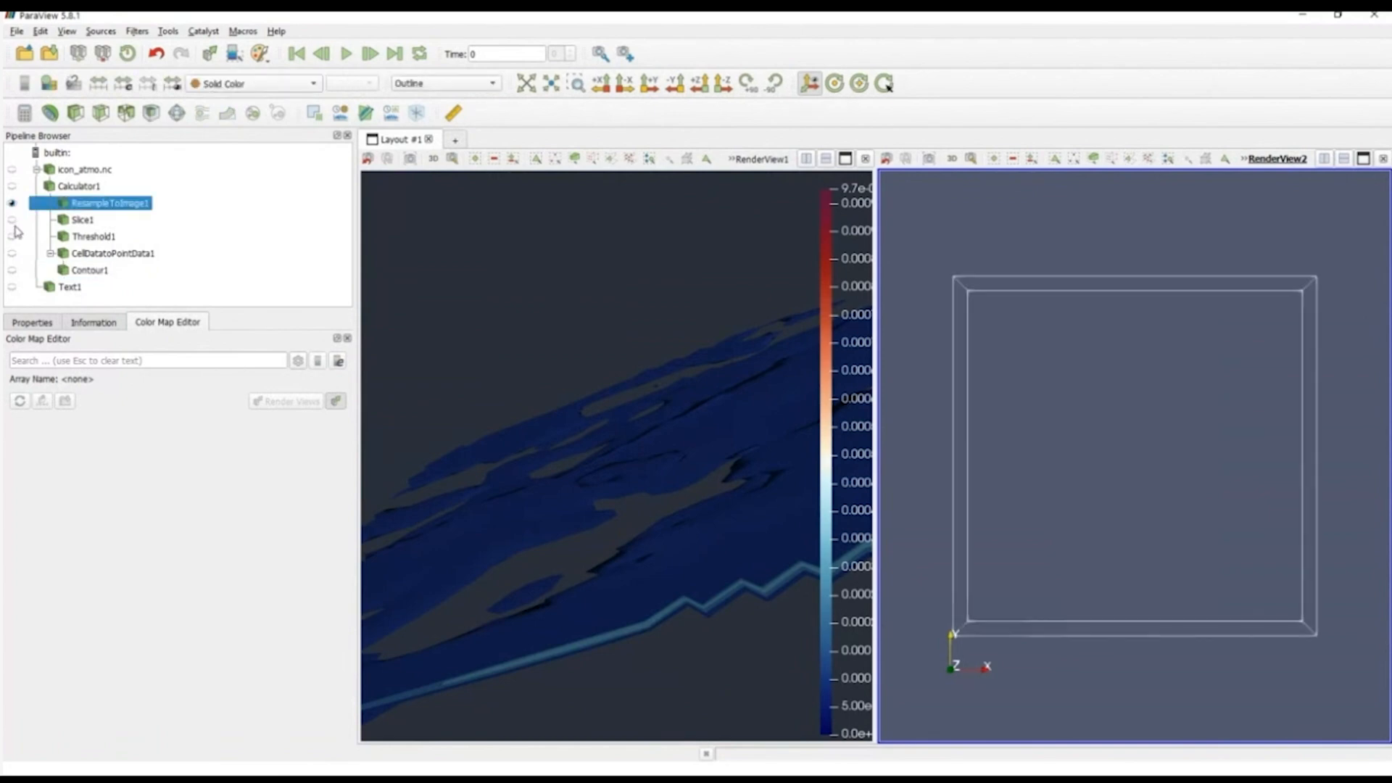
pyautogui.moveTo(932, 572); pyautogui.dragTo(1075, 467)
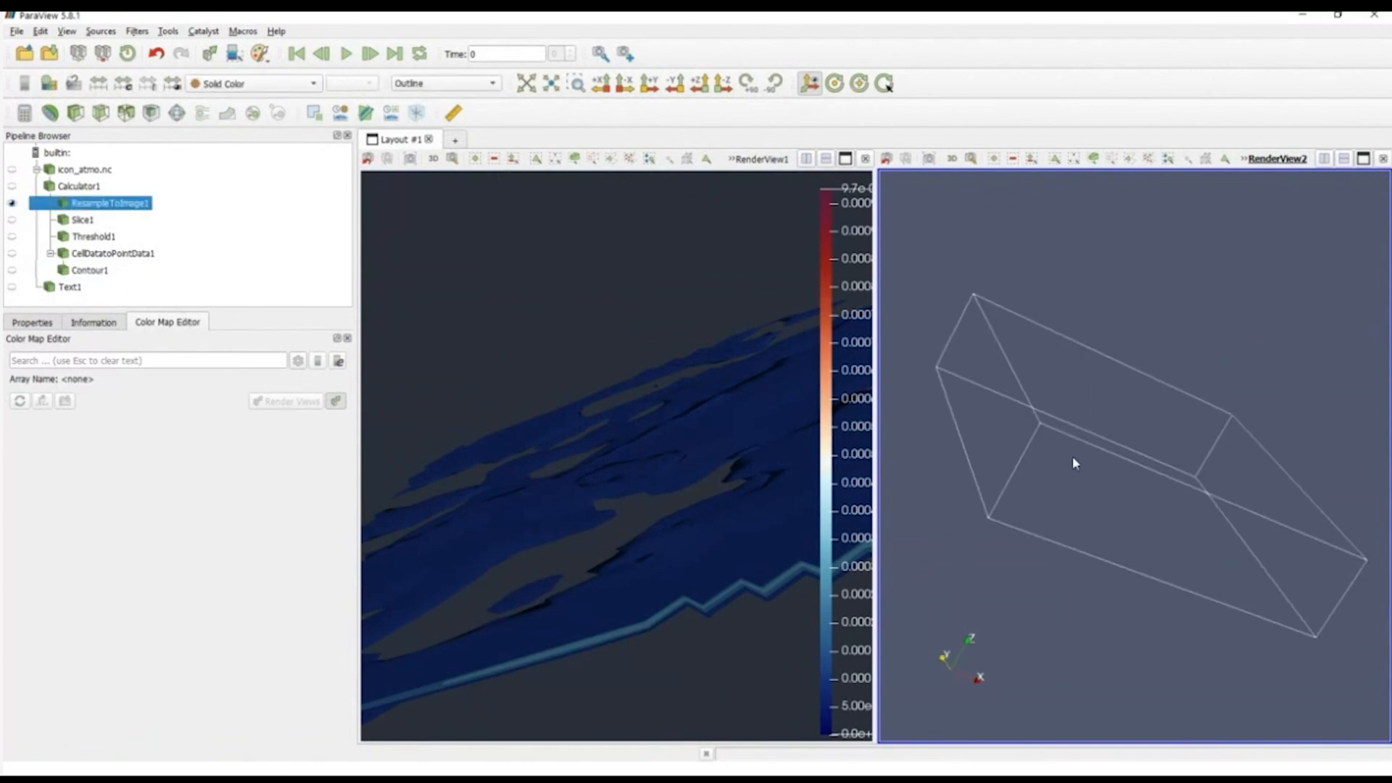
# Step: Save a PNG screenshot named test from the contour view, with Save All Views enabled
pyautogui.click(404, 233)
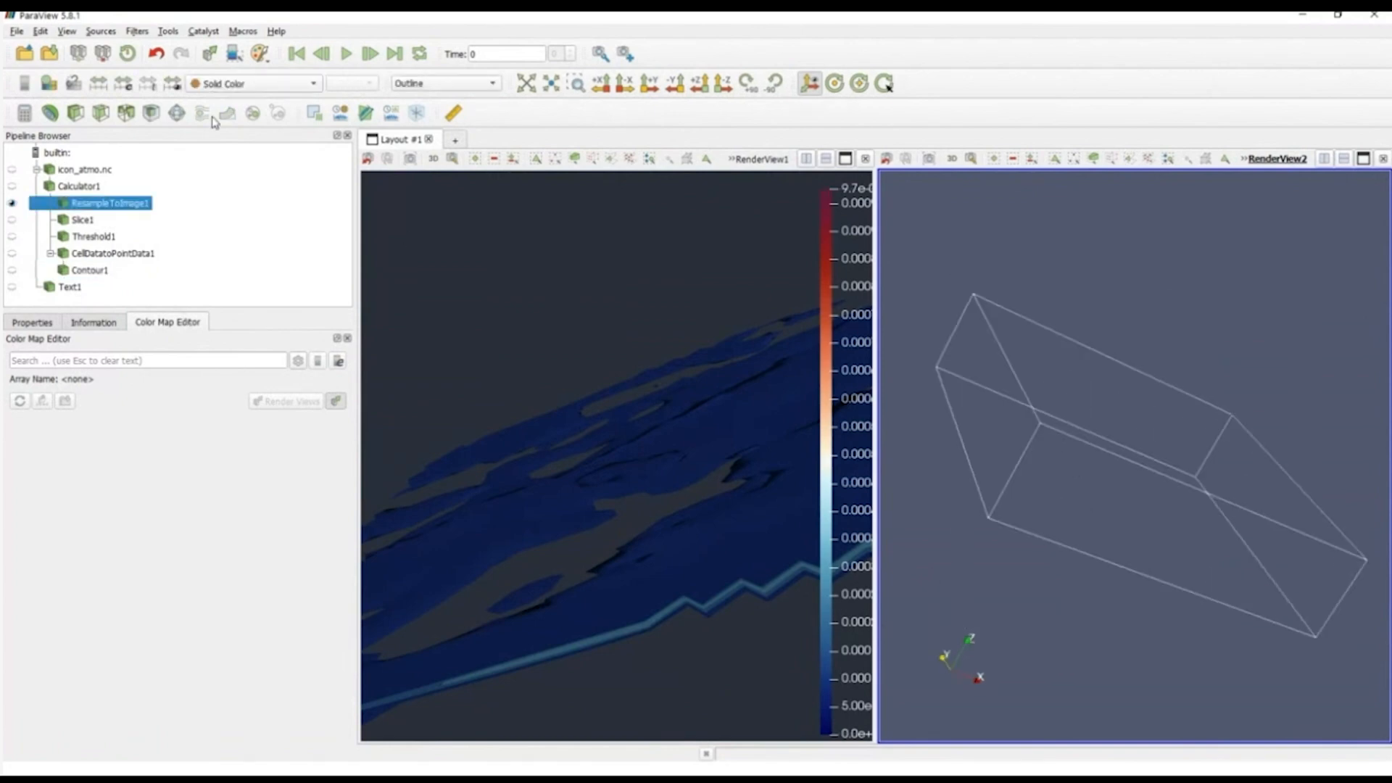
pyautogui.click(16, 32)
pyautogui.click(52, 165)
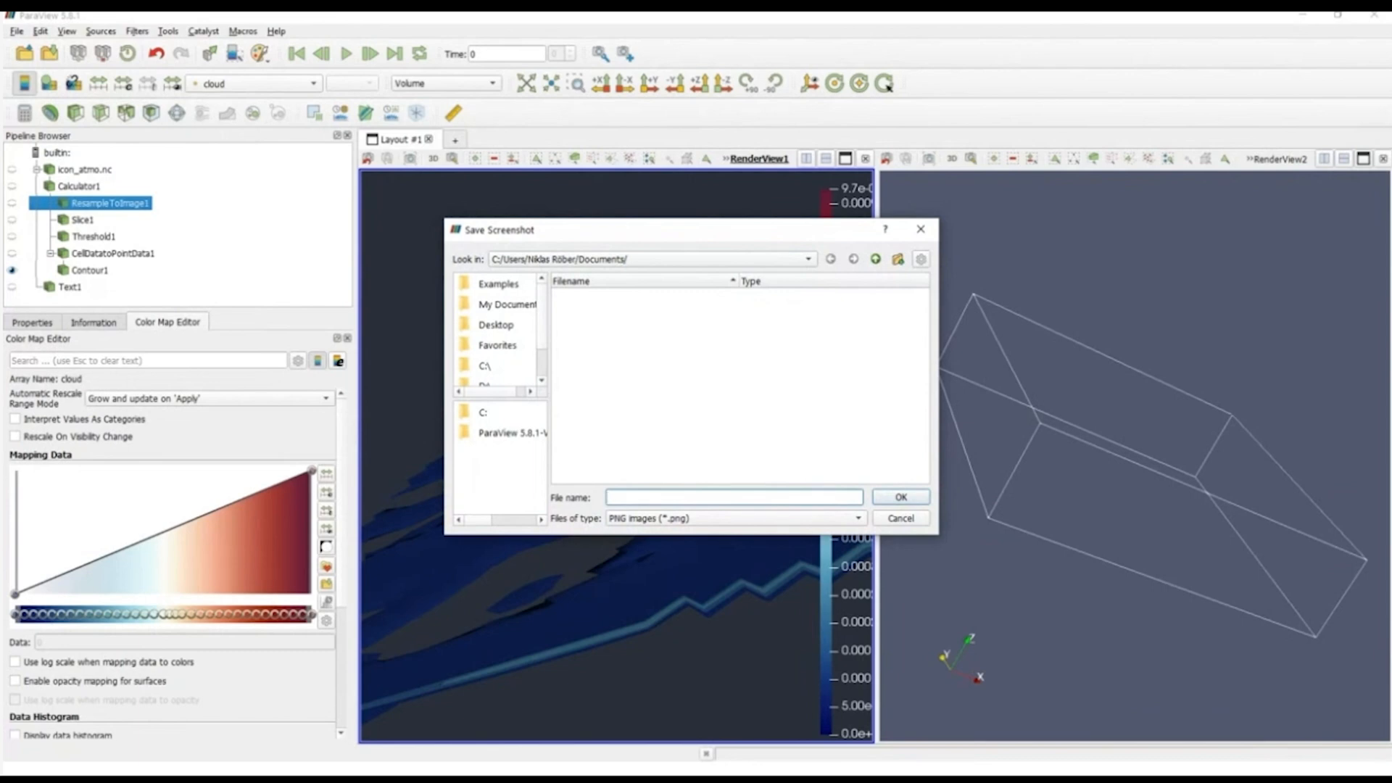
pyautogui.write('test')
pyautogui.press('Return')
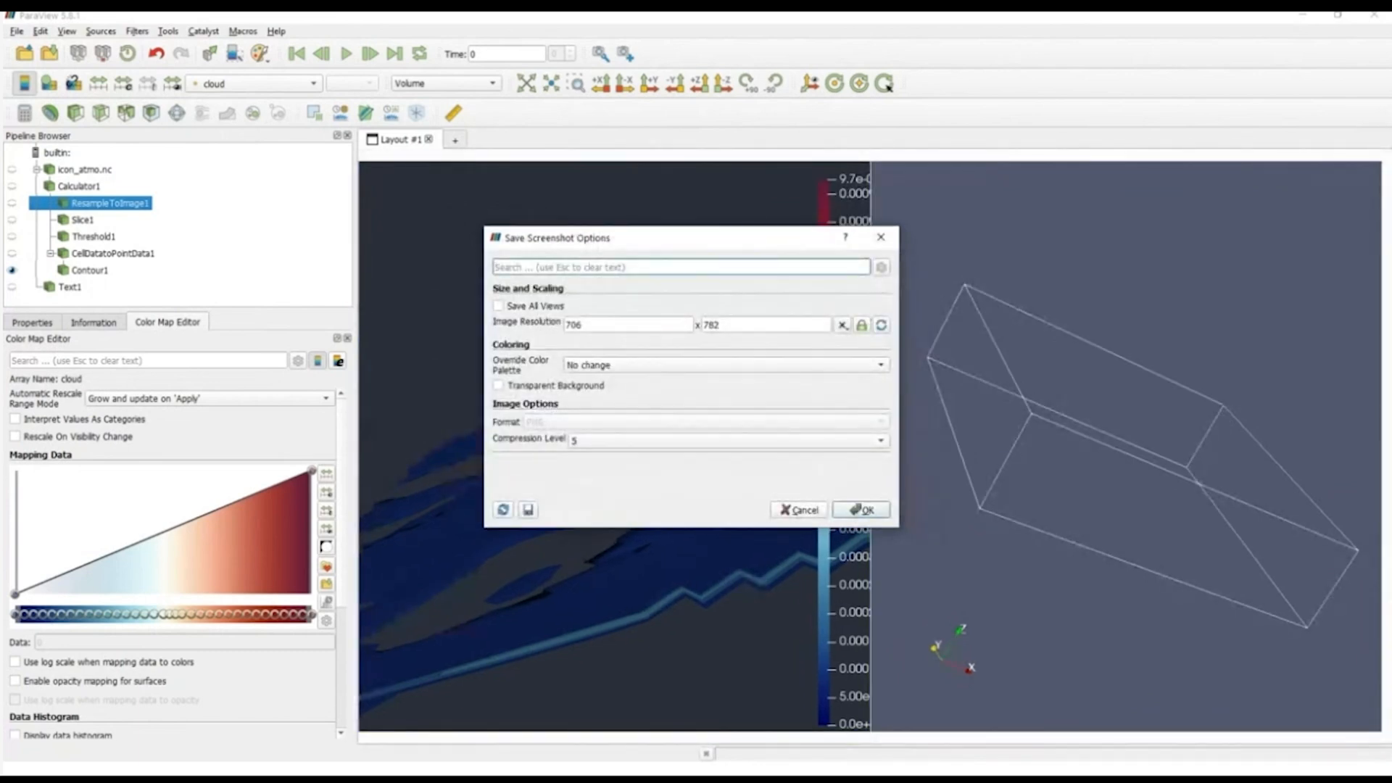
pyautogui.click(534, 306)
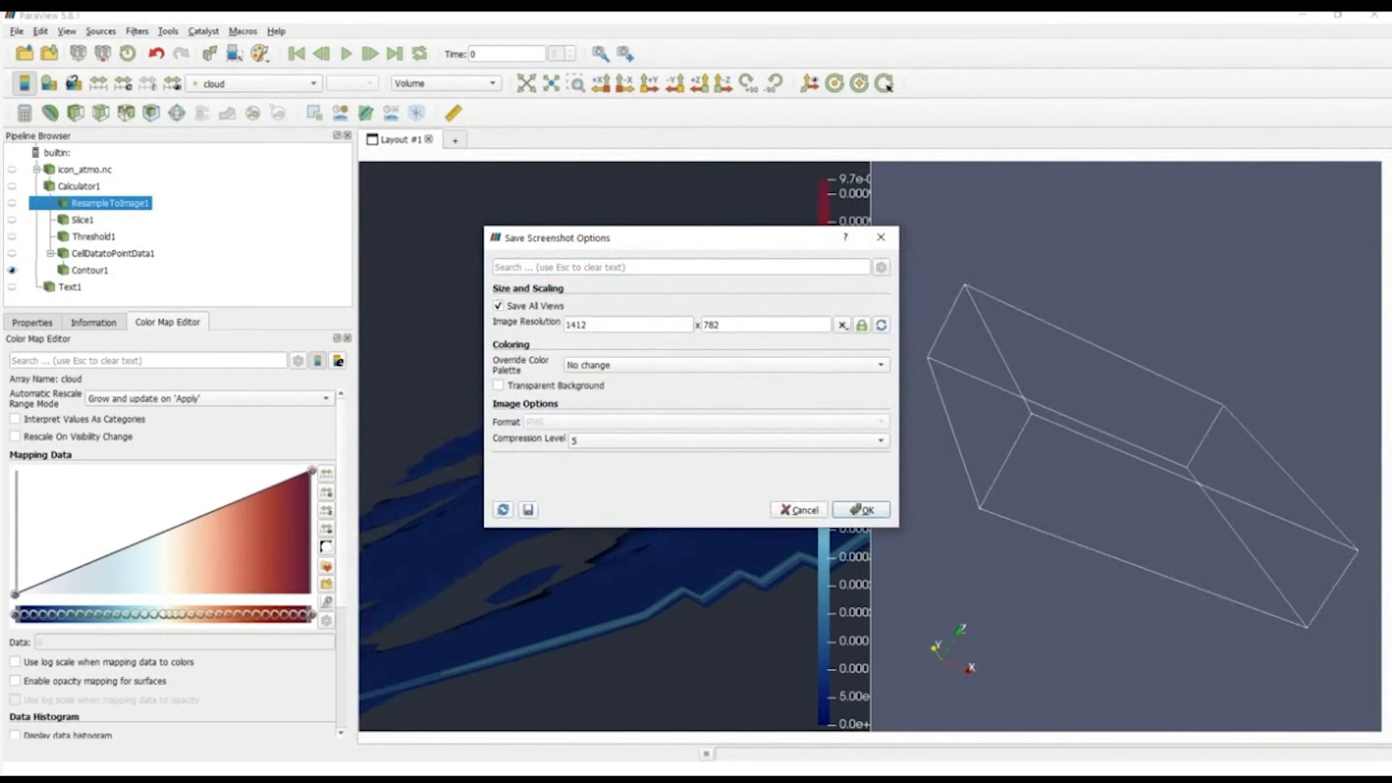
pyautogui.click(499, 306)
pyautogui.click(499, 306)
pyautogui.click(499, 306)
pyautogui.click(499, 305)
pyautogui.click(861, 510)
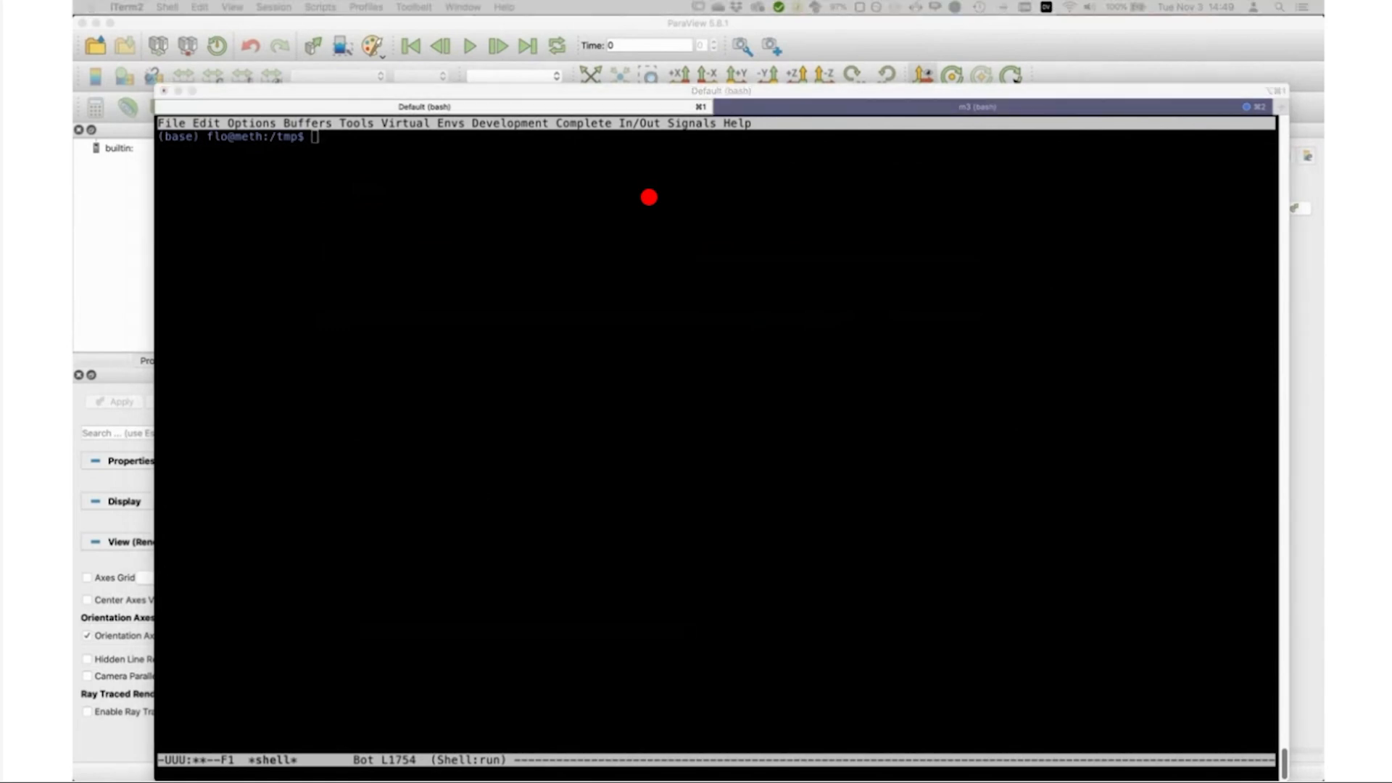
# Step: Clone the ESiWACE/hpda-vis-training GitHub repository over SSH into /tmp using the terminal
pyautogui.click(950, 487)
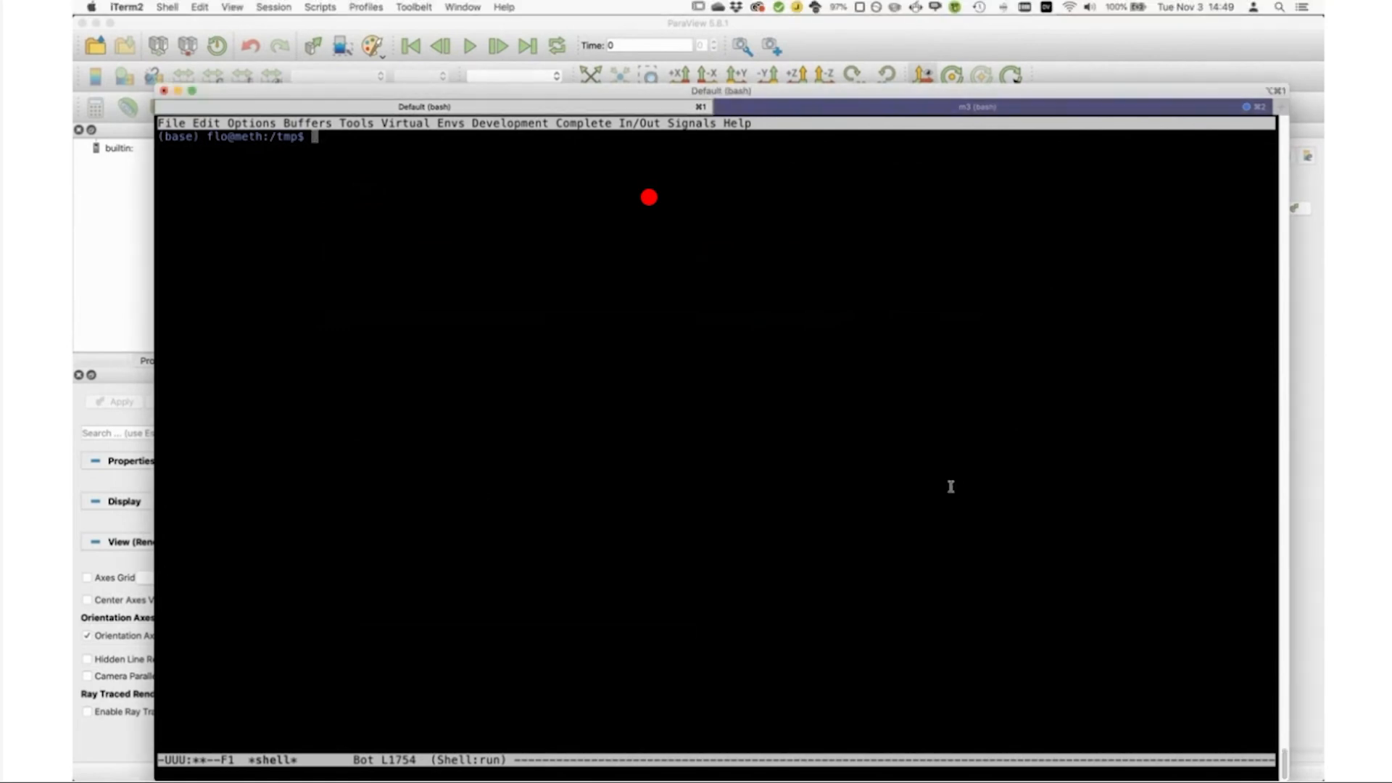
pyautogui.press('super+v')
pyautogui.press('Return')
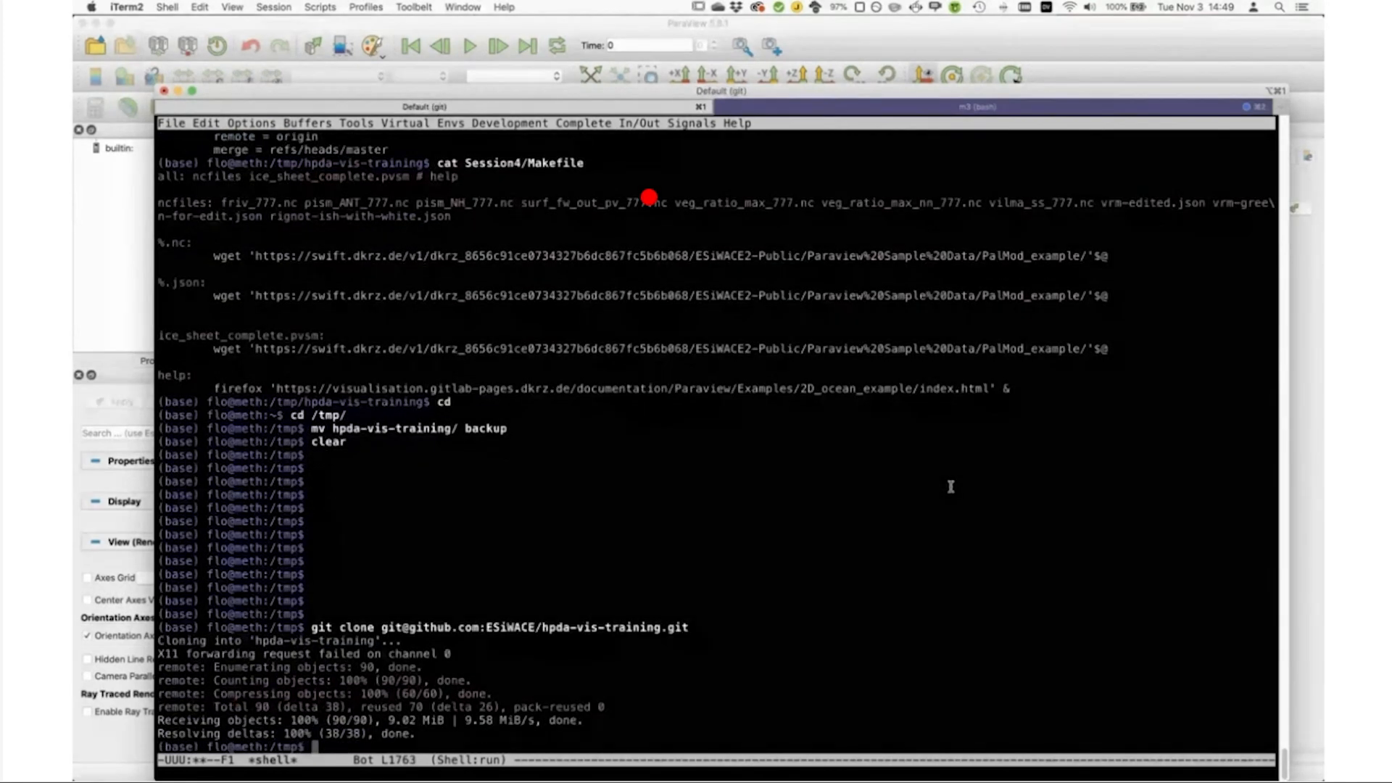
# Step: Change into hpda-vis-training/Session4 and run make to download the sample data files
pyautogui.write('cd hpda-vis-training/Session')
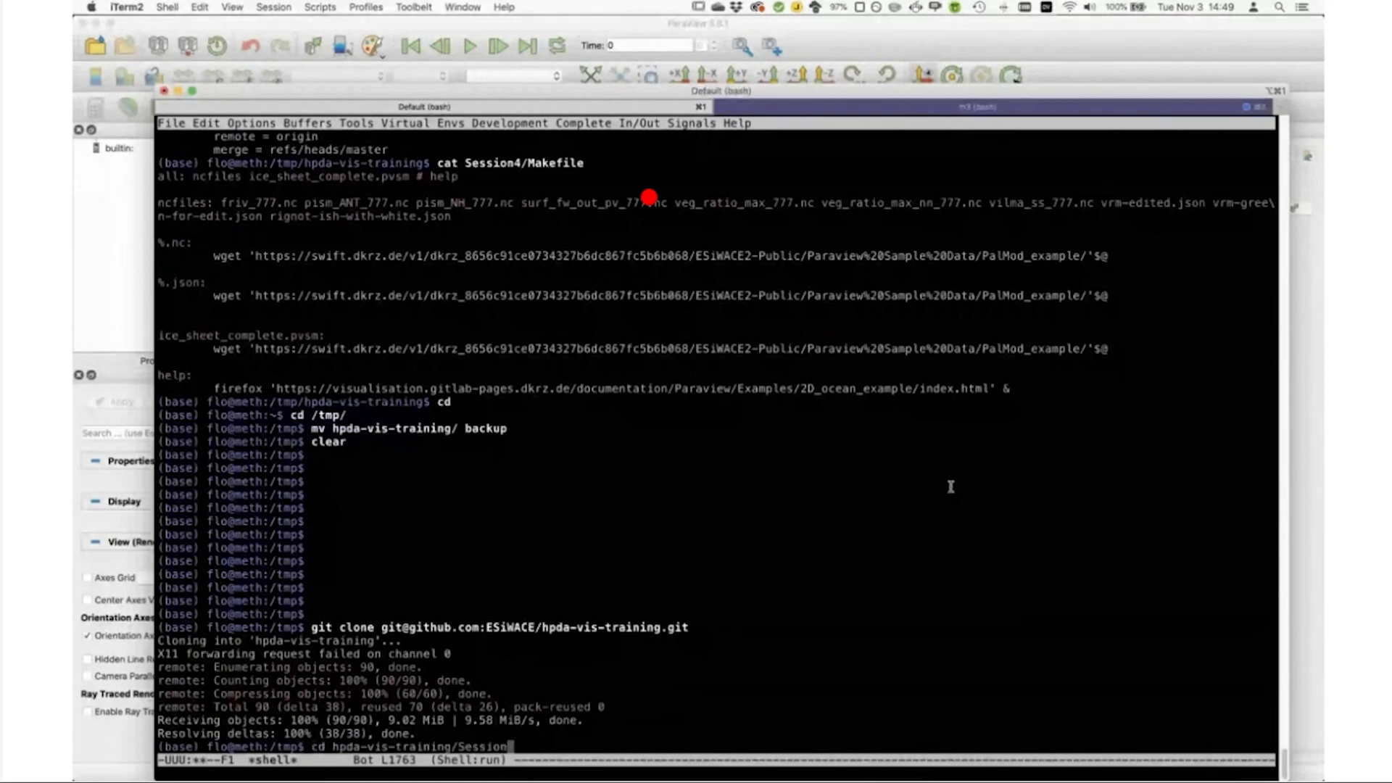
pyautogui.press('Return')
pyautogui.hotkey('alt', 'p')
pyautogui.write('4')
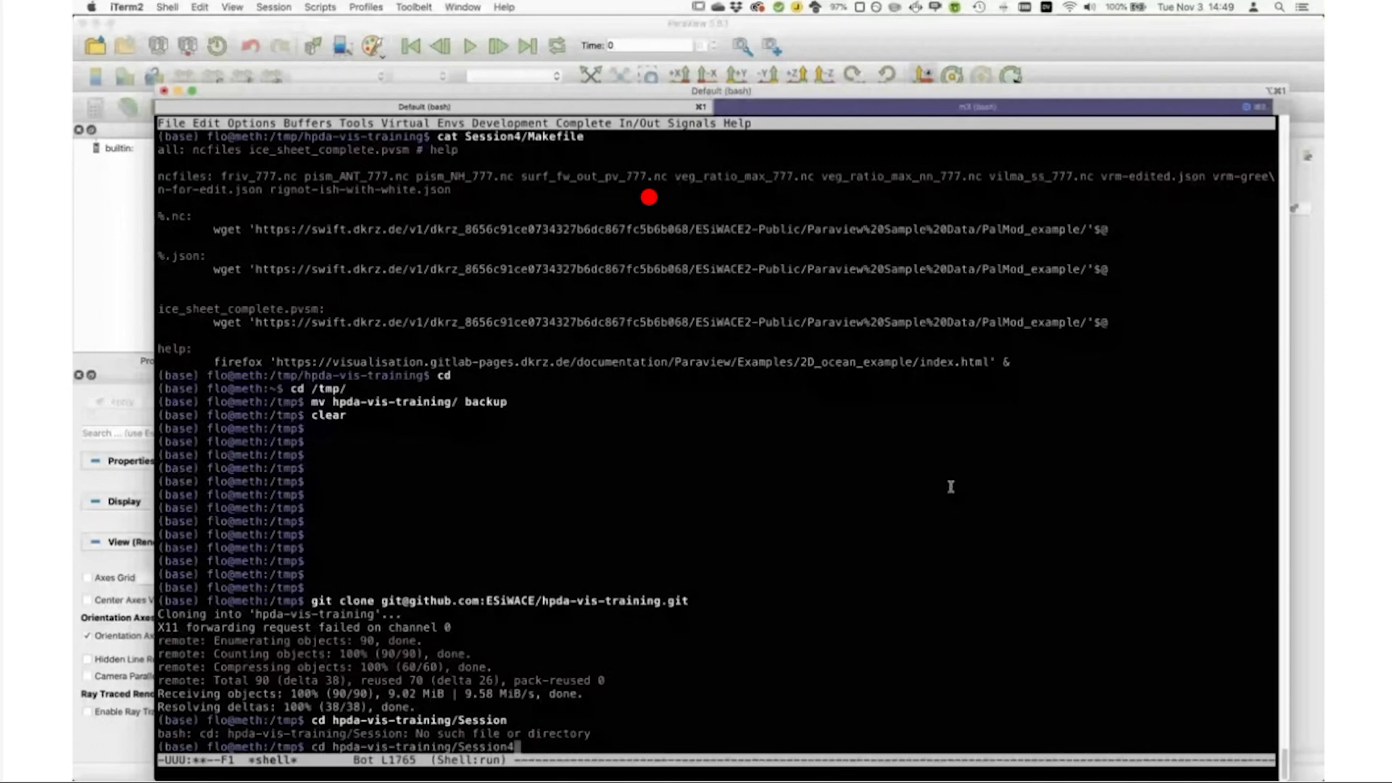
pyautogui.press('Tab')
pyautogui.press('Return')
pyautogui.write('make')
pyautogui.press('Return')
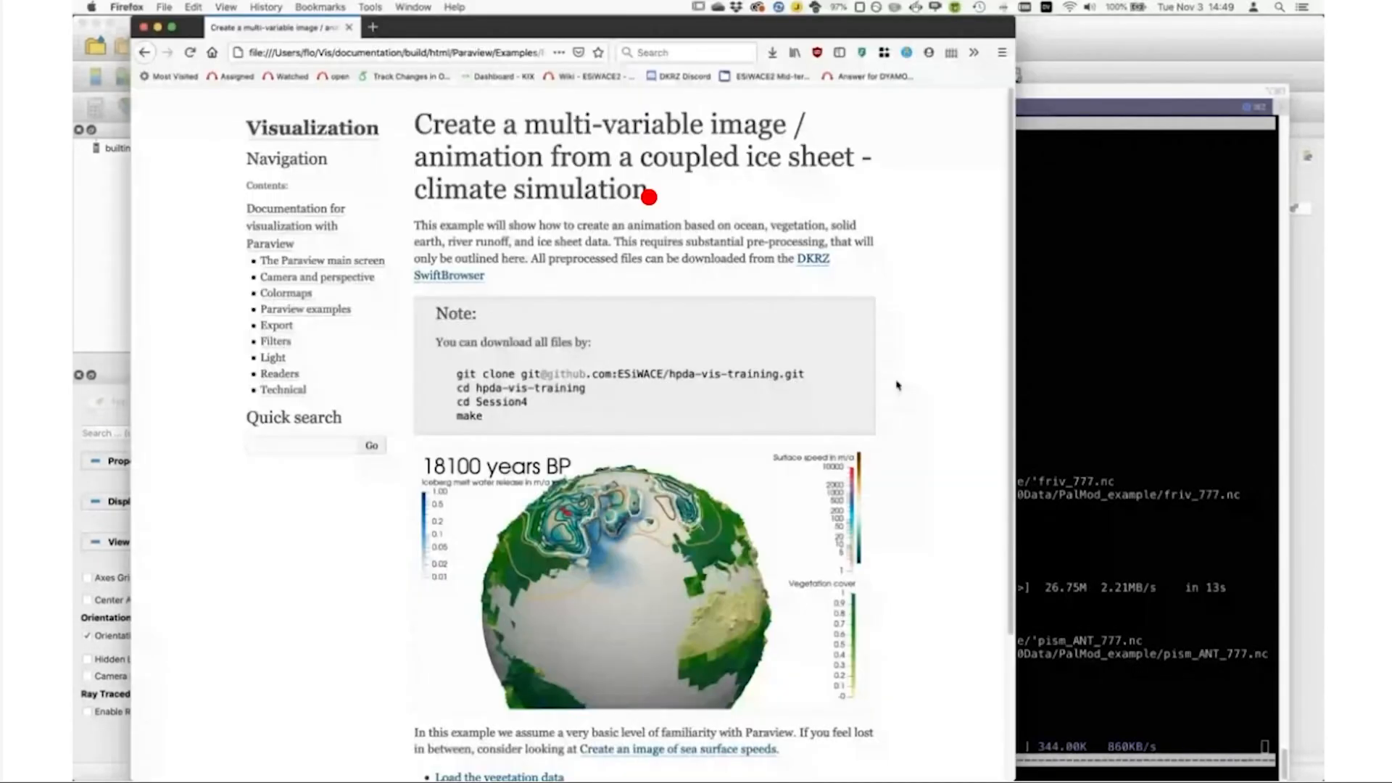
# Step: Examine the tutorial page and the example ice-sheet, iceberg and vegetation animation, closing the video at the end
pyautogui.scroll(-3, 902, 382)
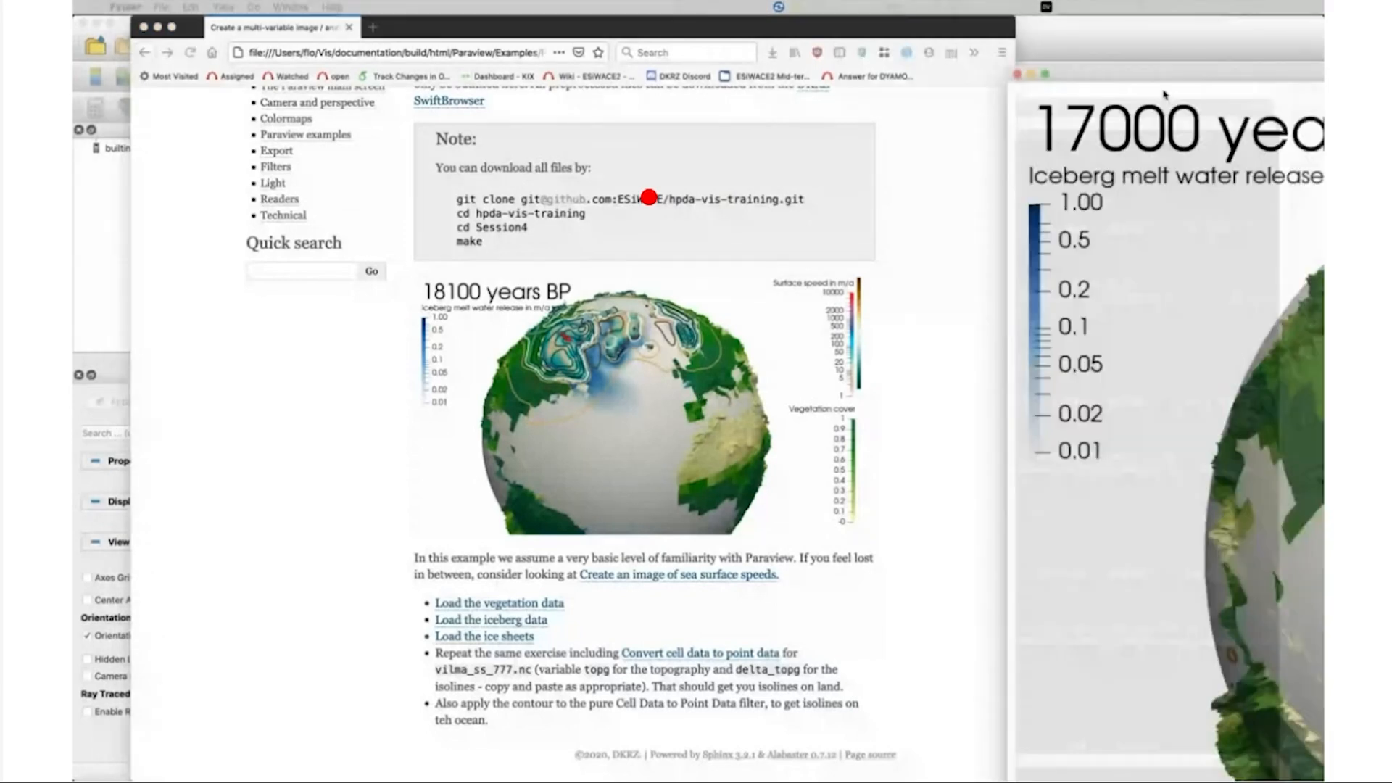
pyautogui.moveTo(1165, 95); pyautogui.dragTo(209, 44)
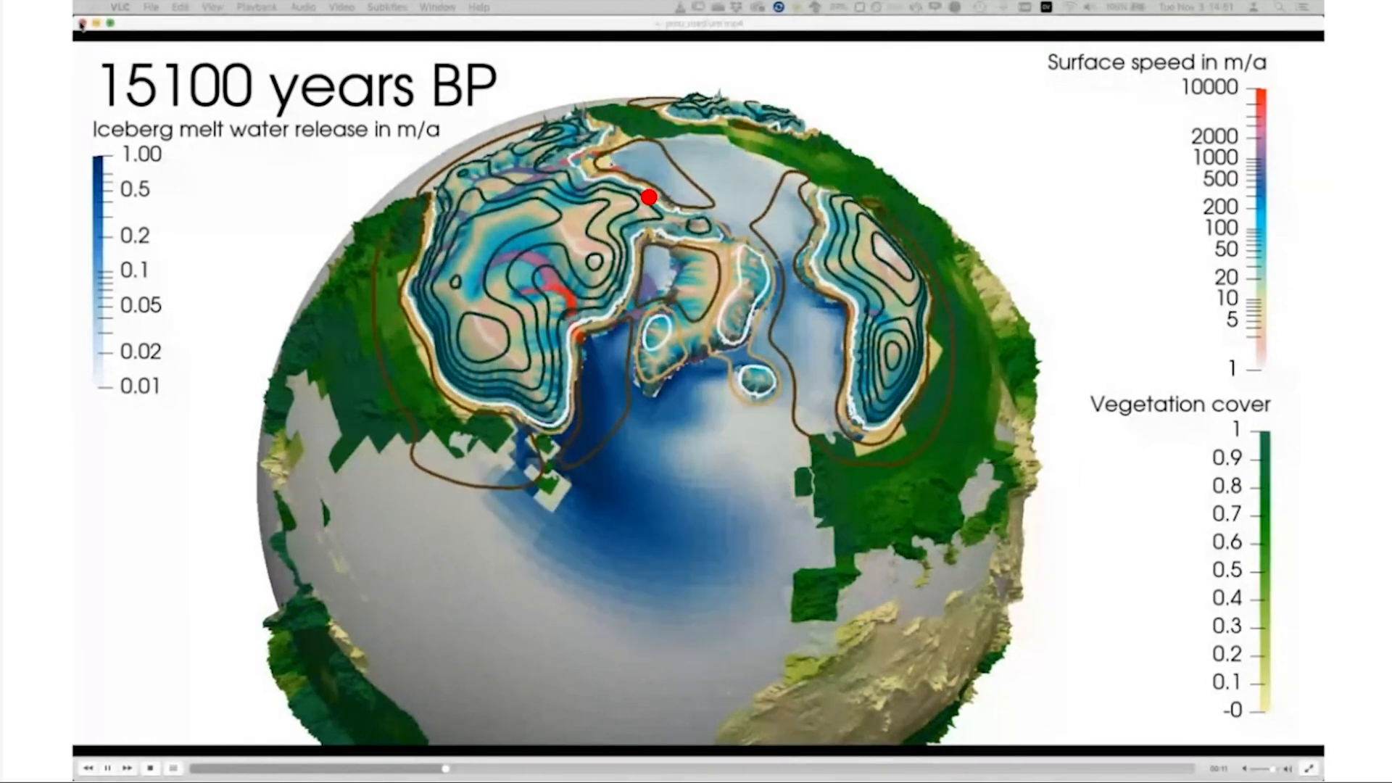
pyautogui.click(82, 24)
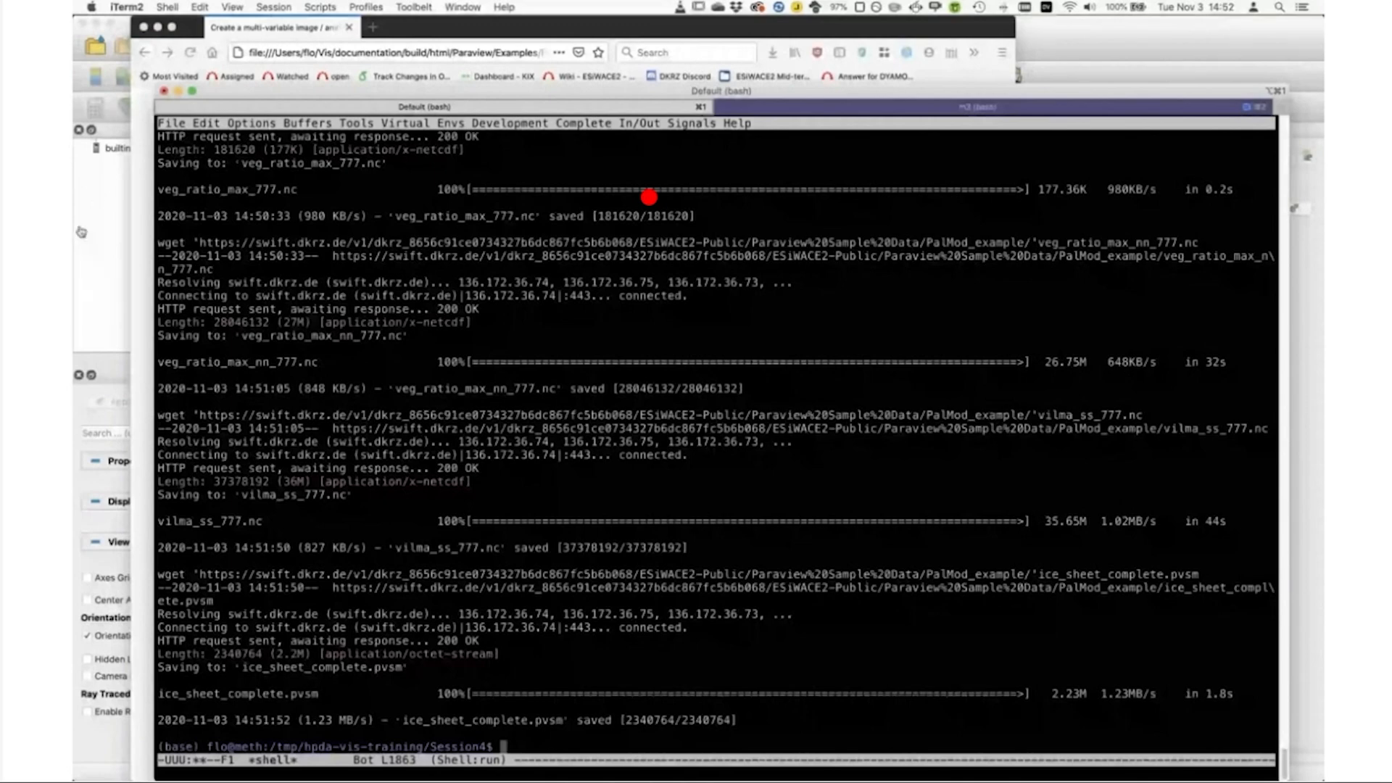
# Step: Bring up the tutorial page briefly, hide the browser, and run make help in the Session4 terminal
pyautogui.click(142, 224)
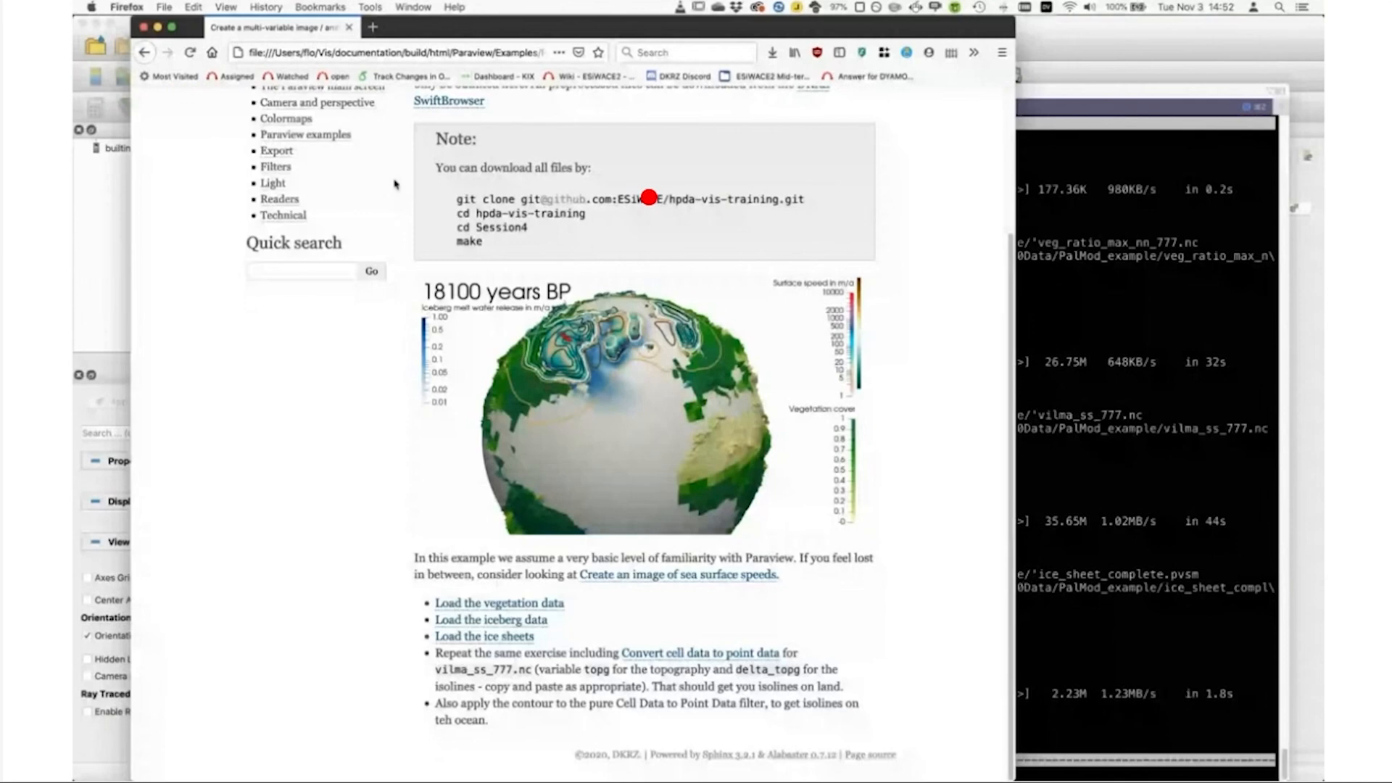
pyautogui.moveTo(507, 26); pyautogui.dragTo(837, 84)
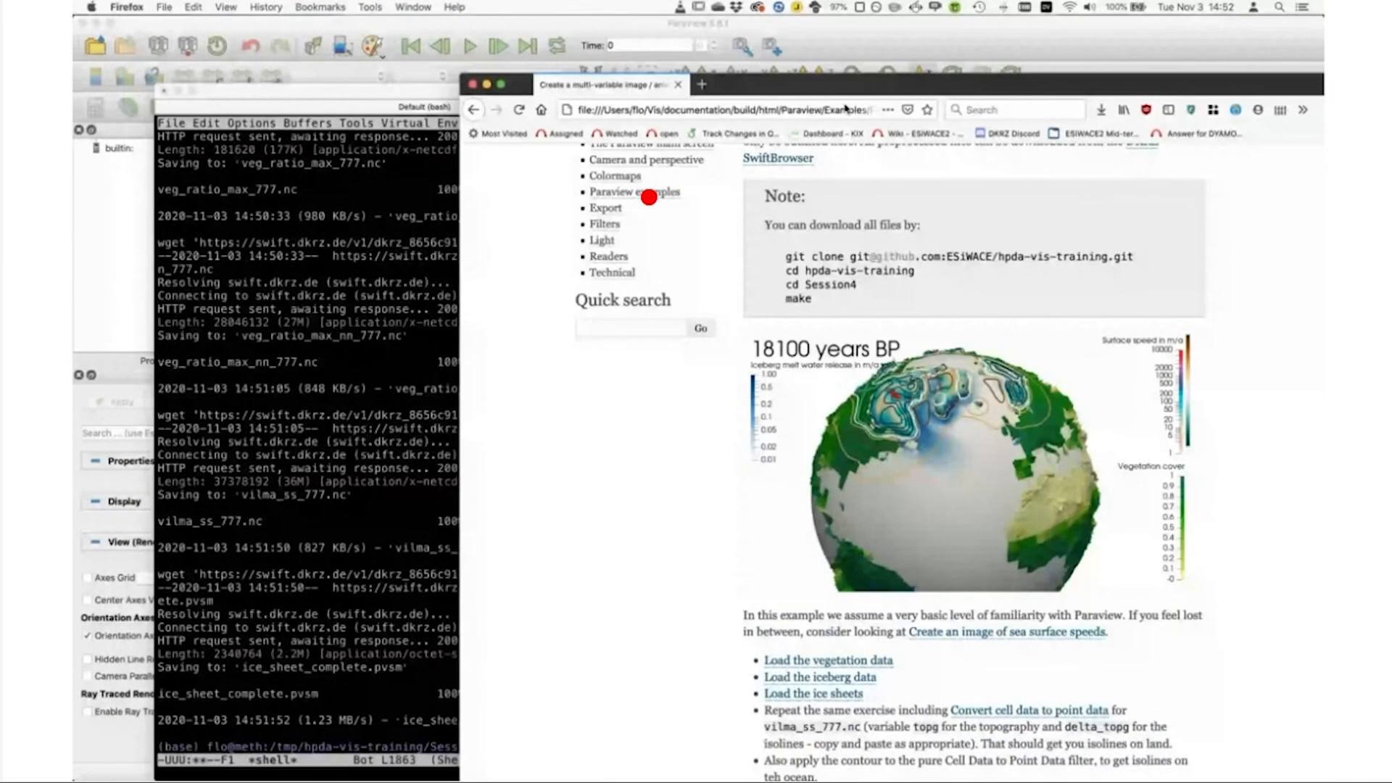
pyautogui.press('super+h')
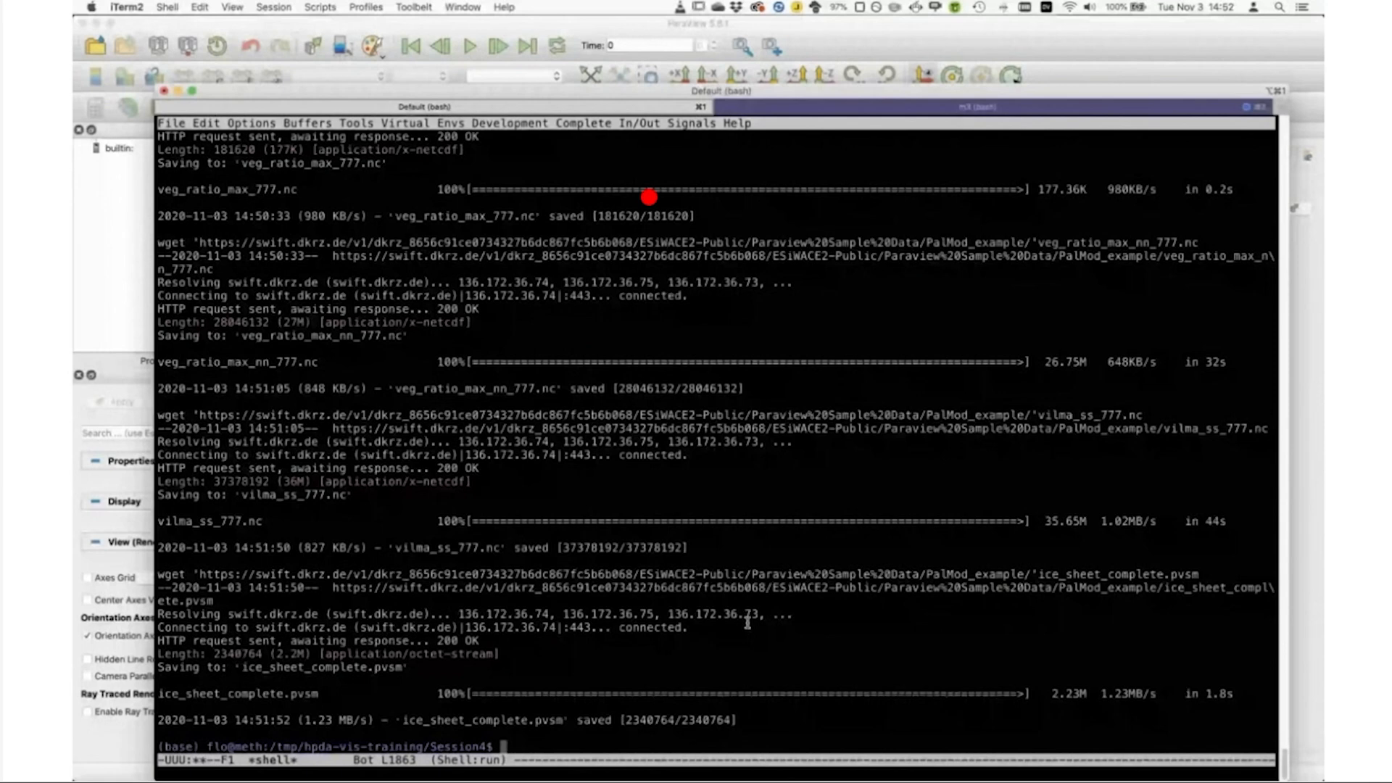
pyautogui.write('make help')
pyautogui.press('Return')
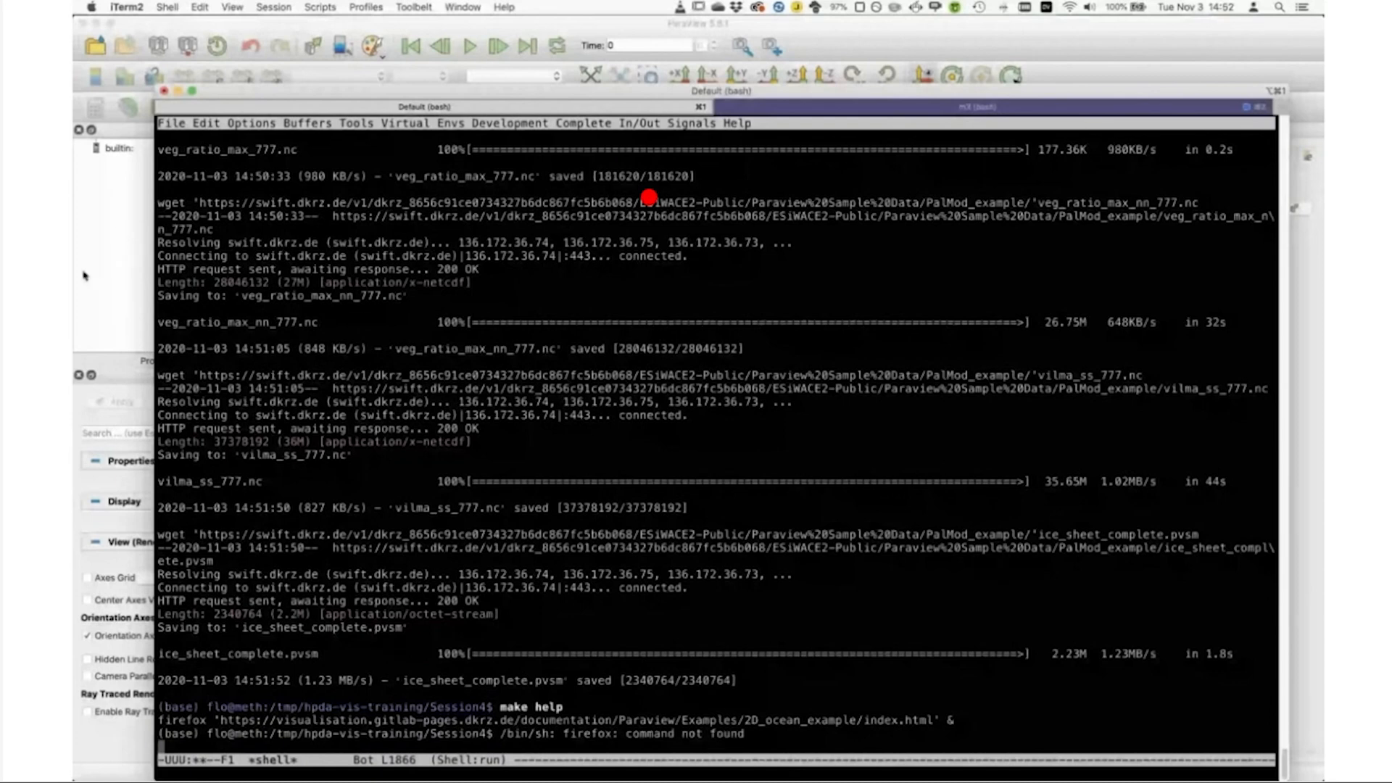
# Step: Switch to ParaView and open veg_ratio_max_nn_777.nc from /tmp/hpda-vis-training/Session4
pyautogui.click(106, 263)
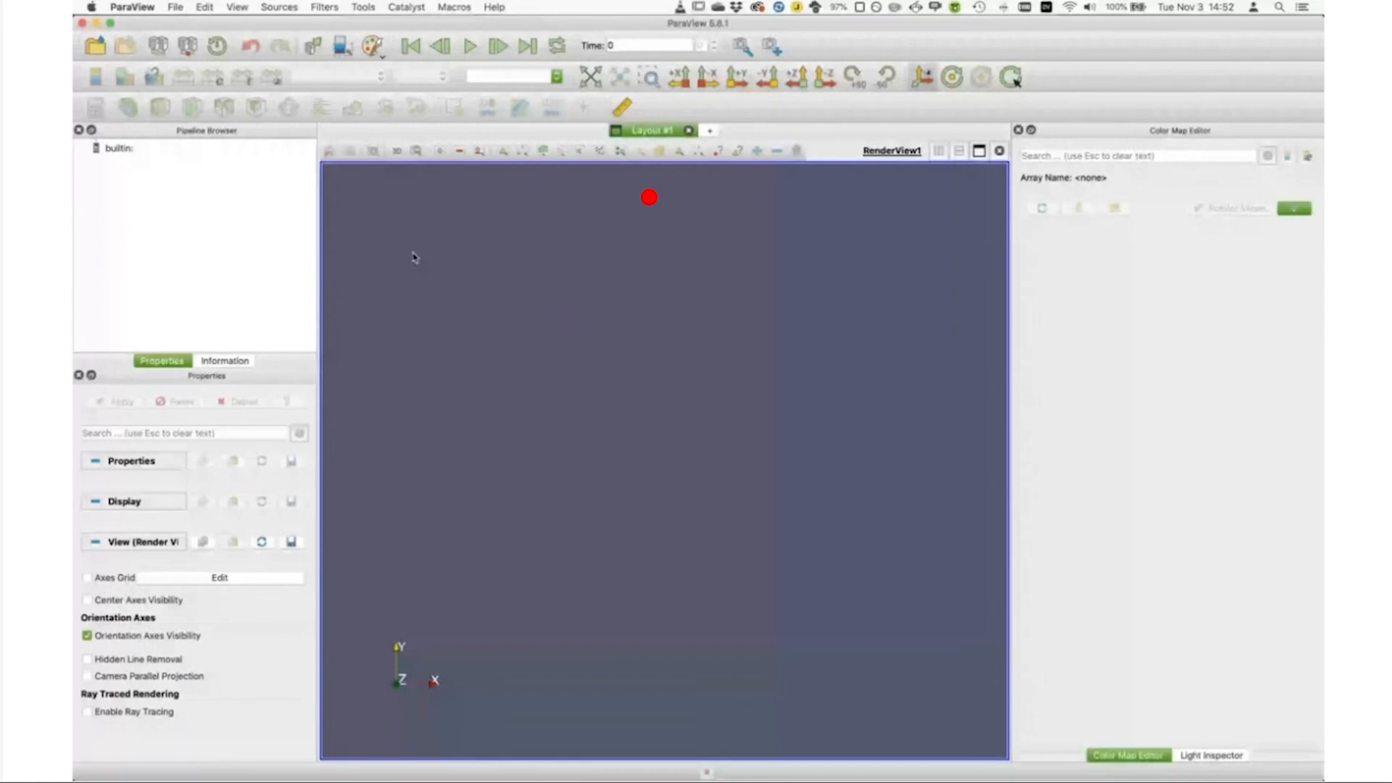
pyautogui.click(97, 47)
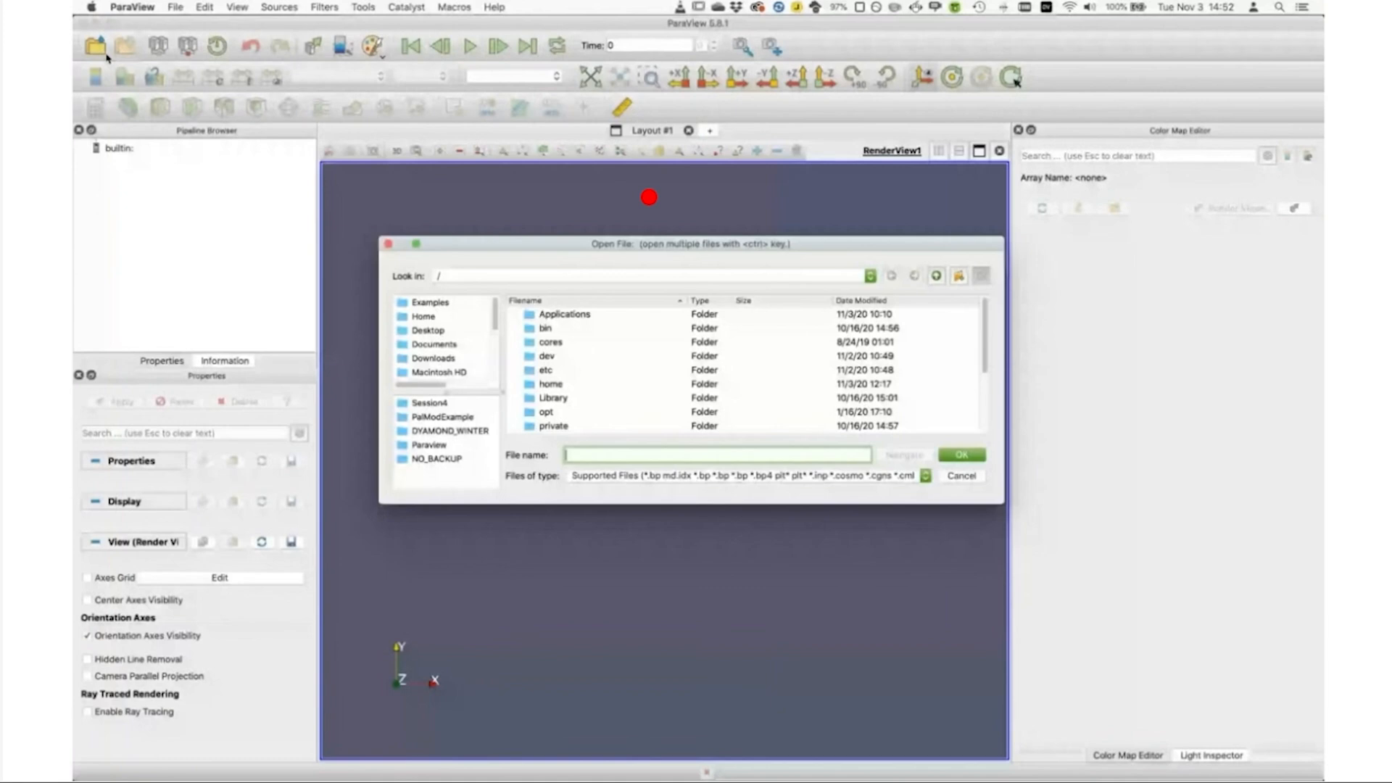
pyautogui.click(557, 337)
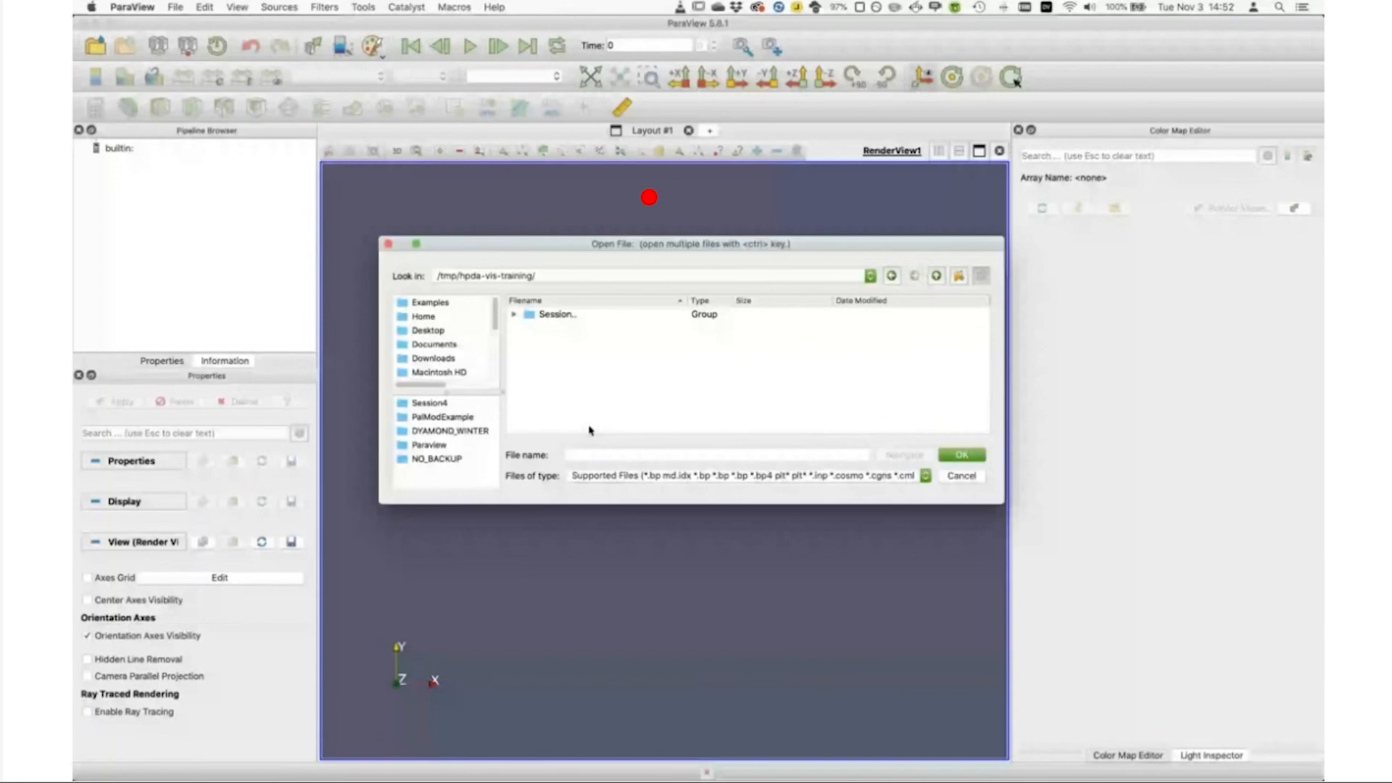
pyautogui.click(516, 314)
pyautogui.click(515, 314)
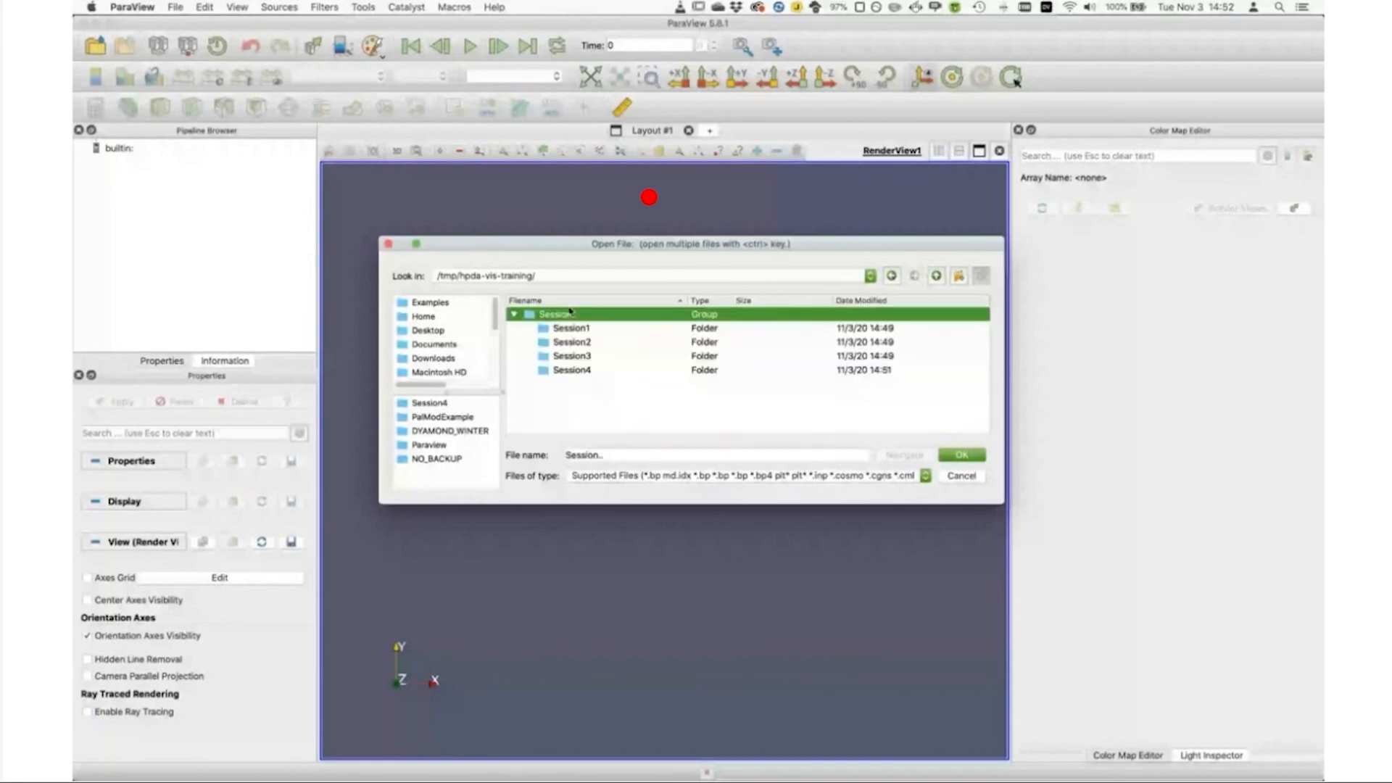
pyautogui.click(573, 371)
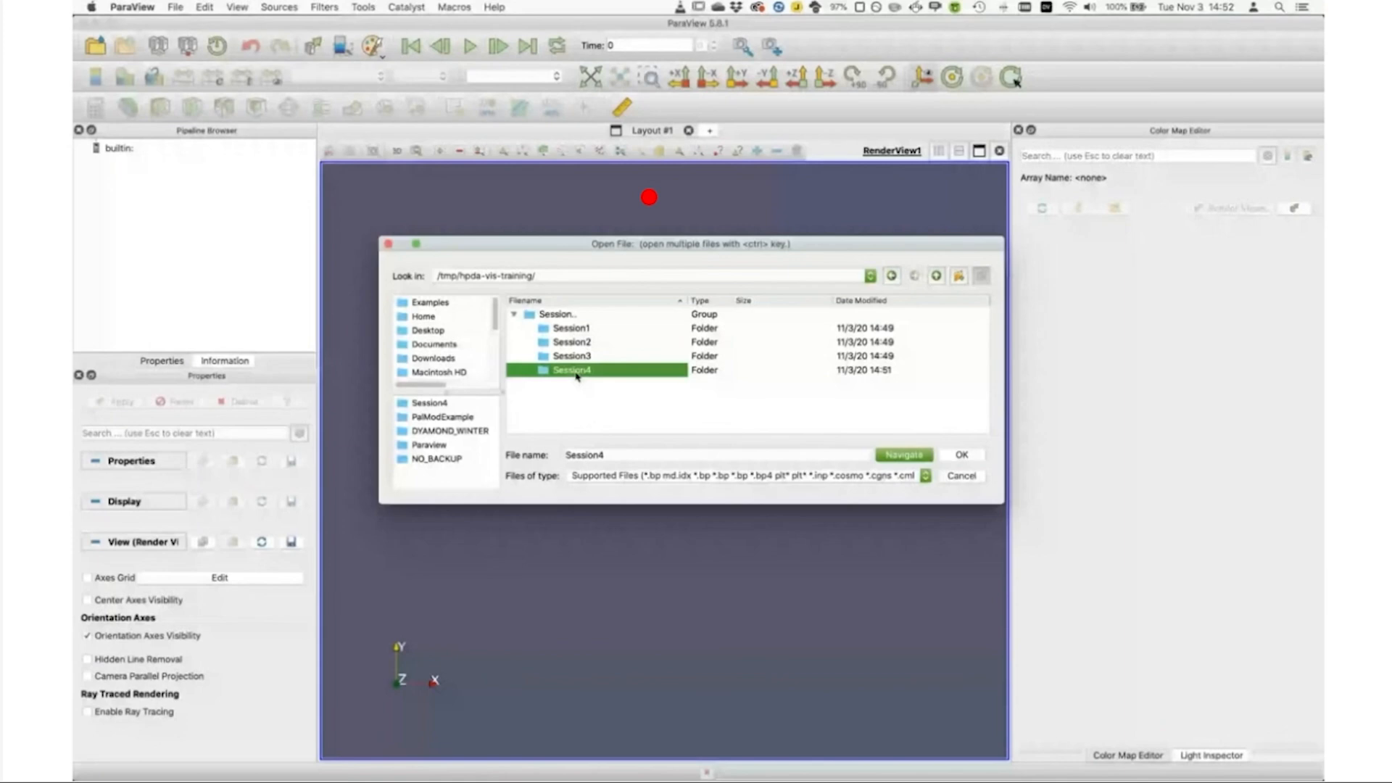
pyautogui.doubleClick(577, 375)
pyautogui.click(600, 385)
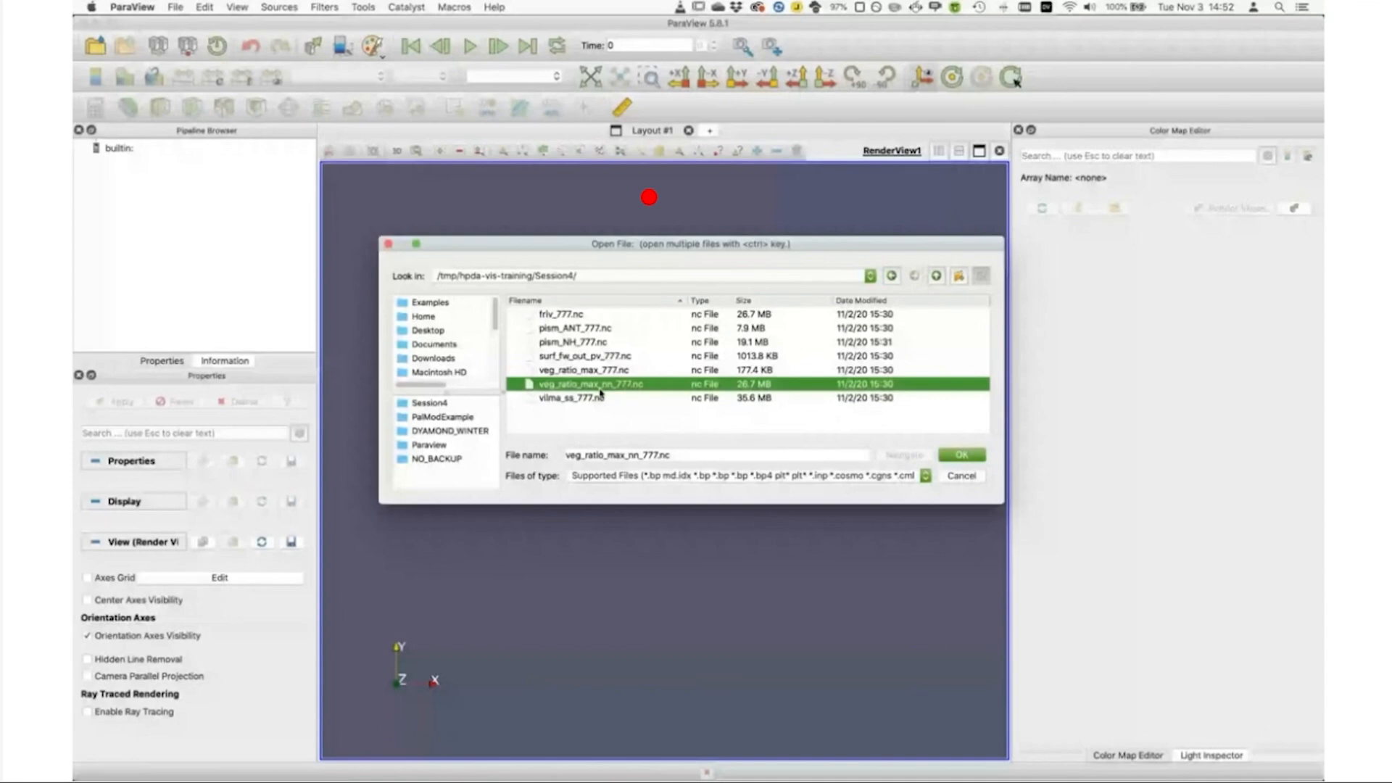
pyautogui.click(973, 457)
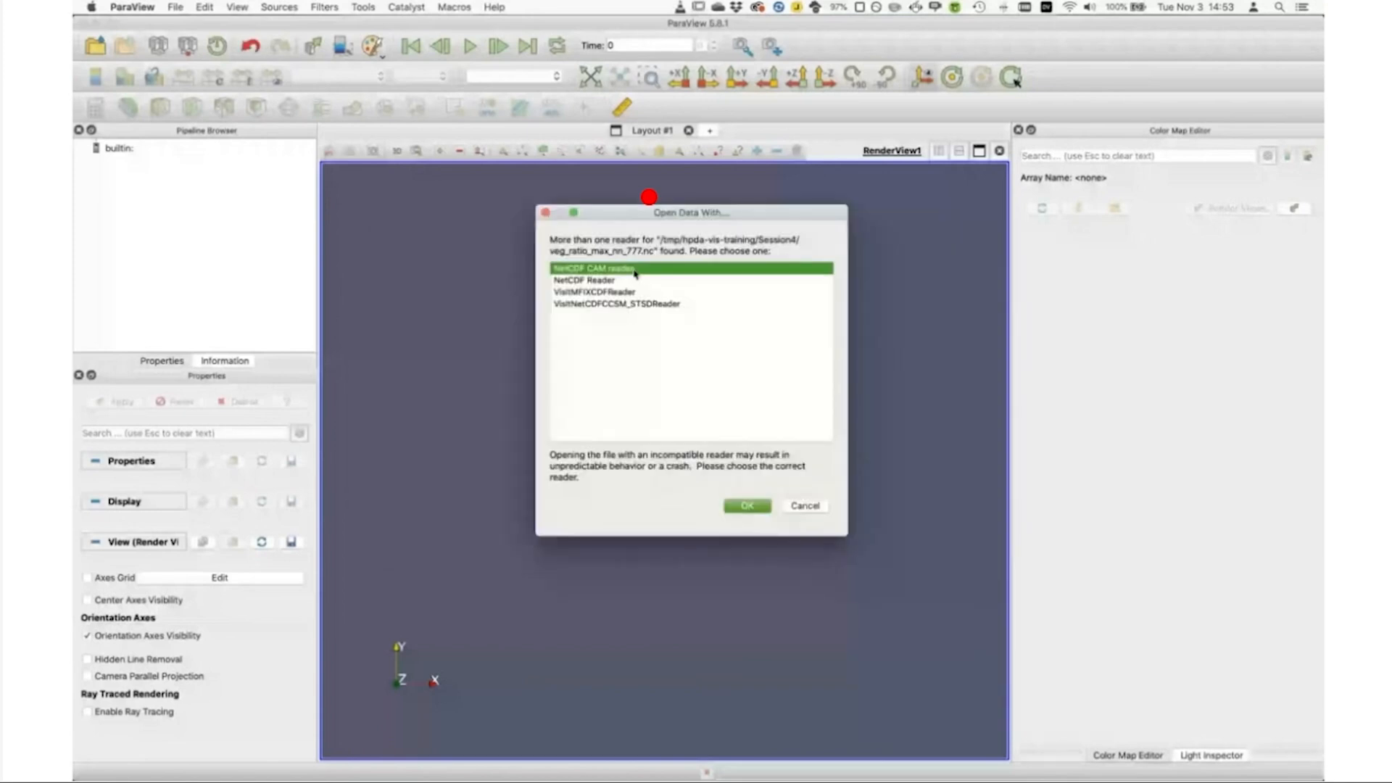
# Step: Choose NetCDF Reader as the reader for the vegetation file
pyautogui.click(599, 281)
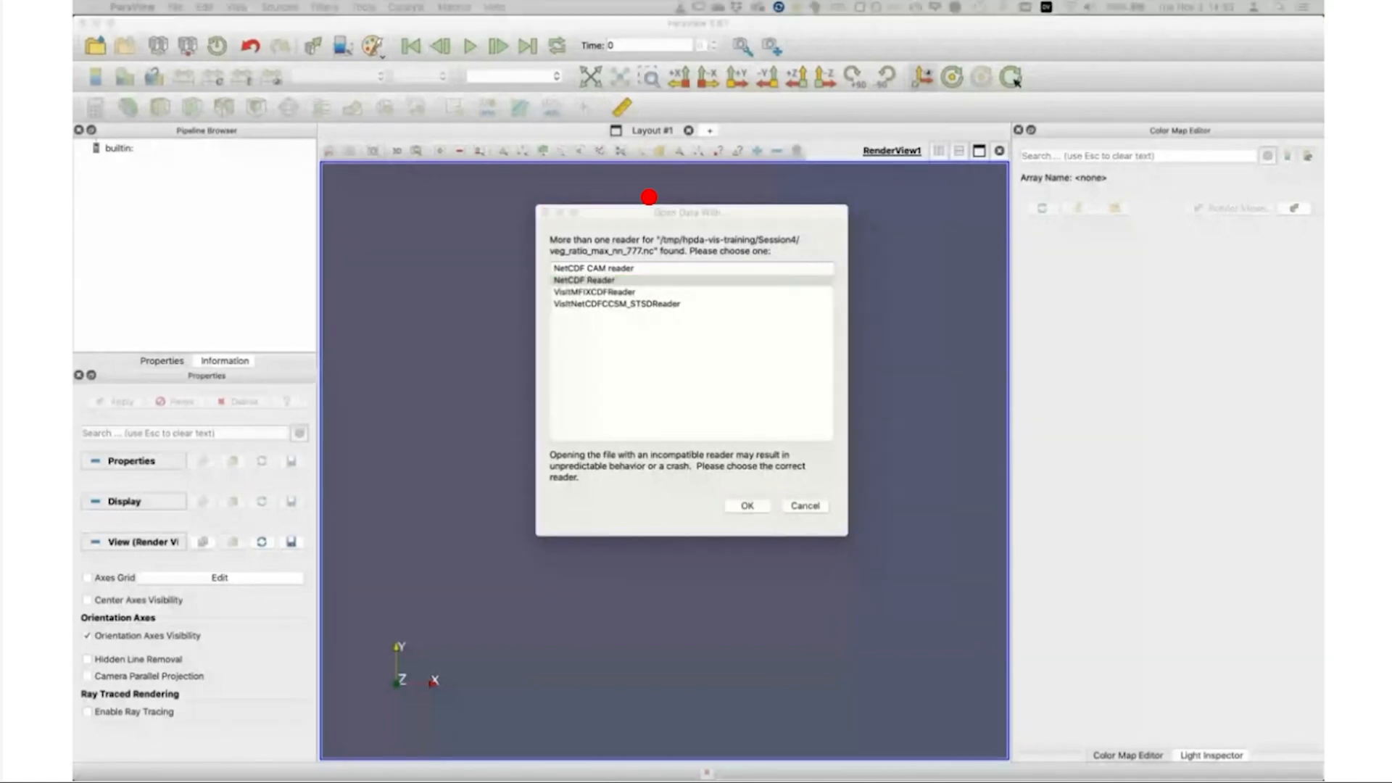
pyautogui.click(1136, 389)
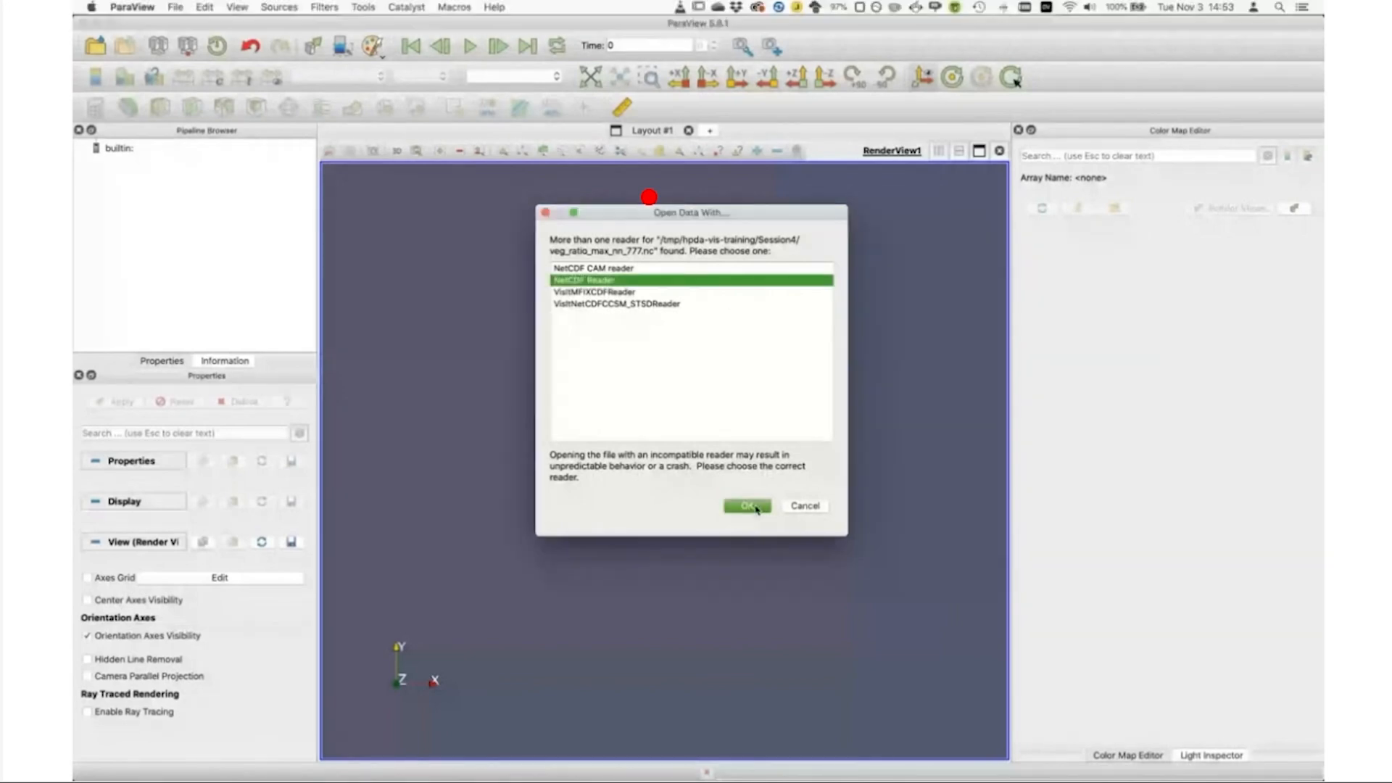
pyautogui.click(747, 506)
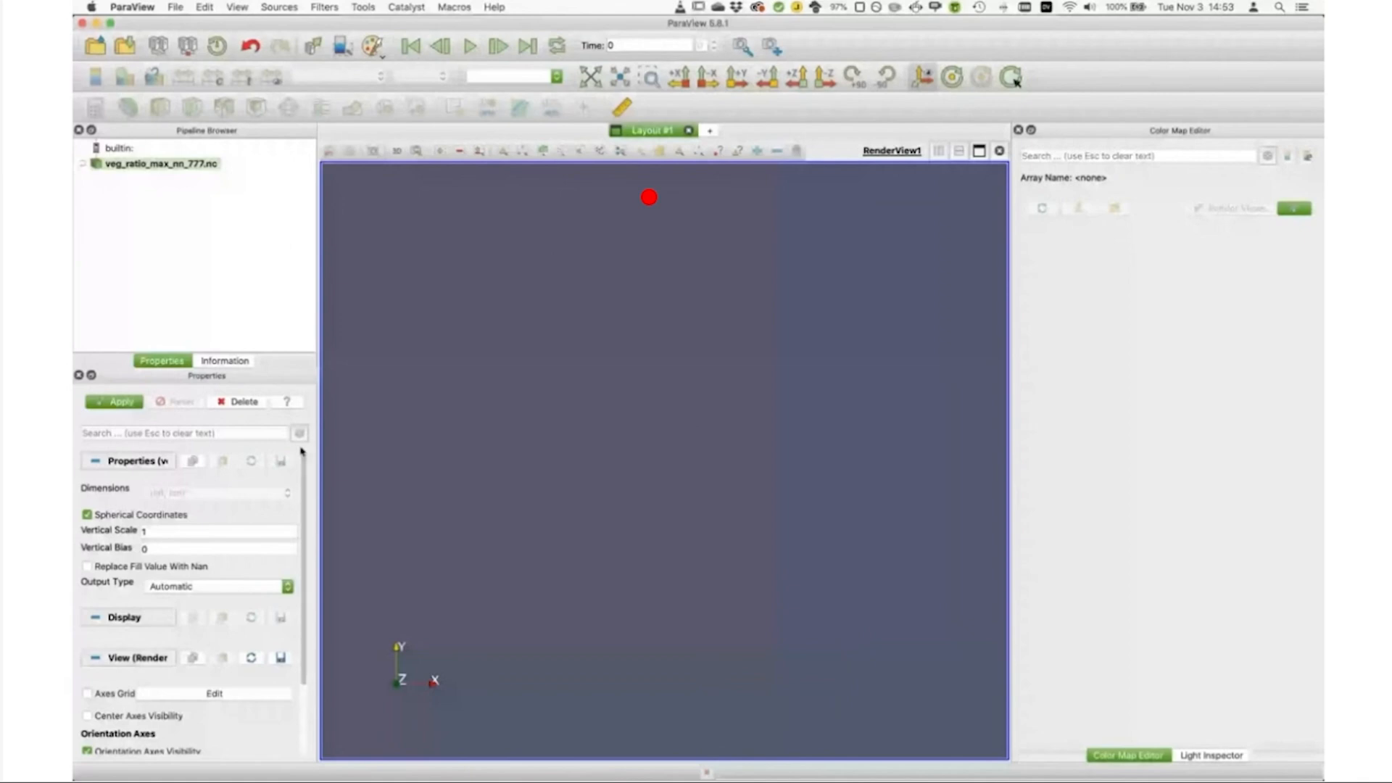
# Step: Enable replacing fill values with NaN for the vegetation data, apply it, and color the globe by veg_ratio_max
pyautogui.moveTo(165, 565)
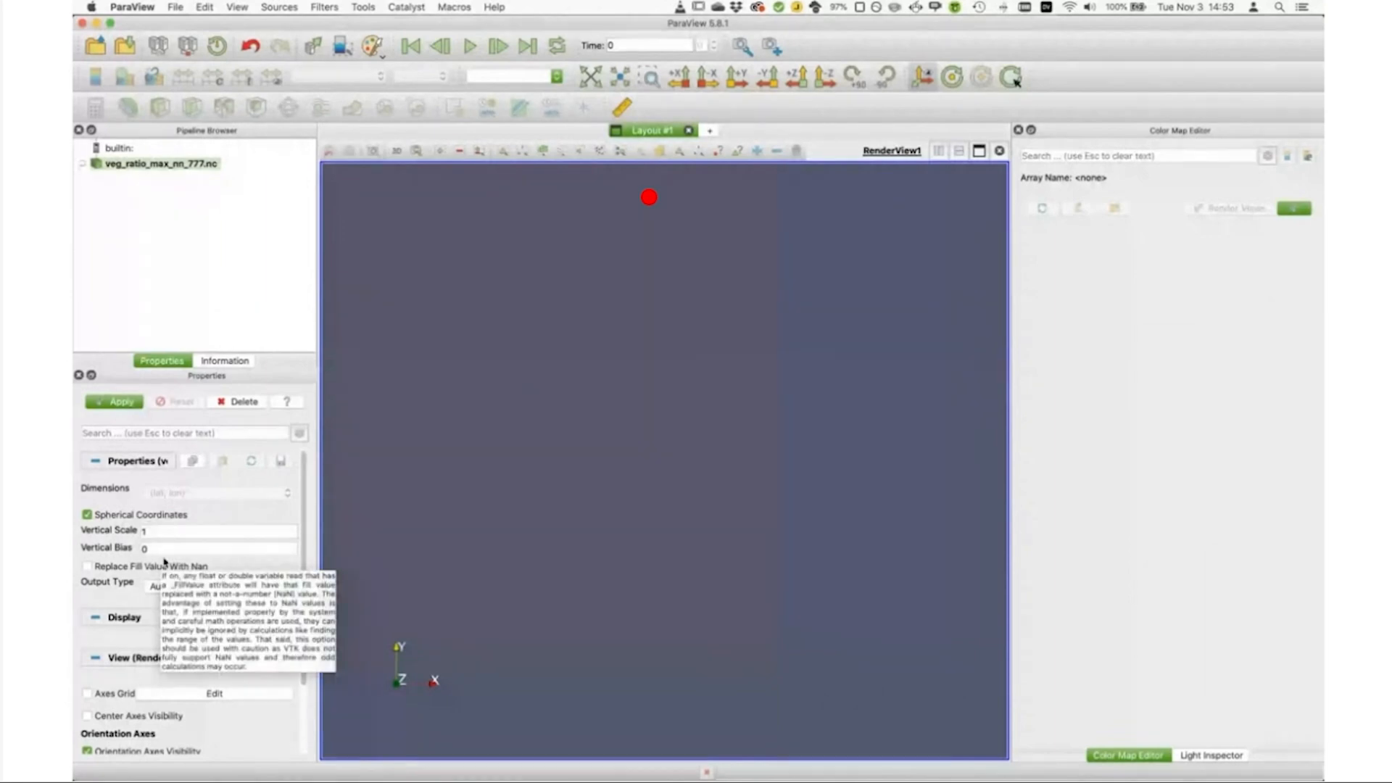
pyautogui.click(88, 567)
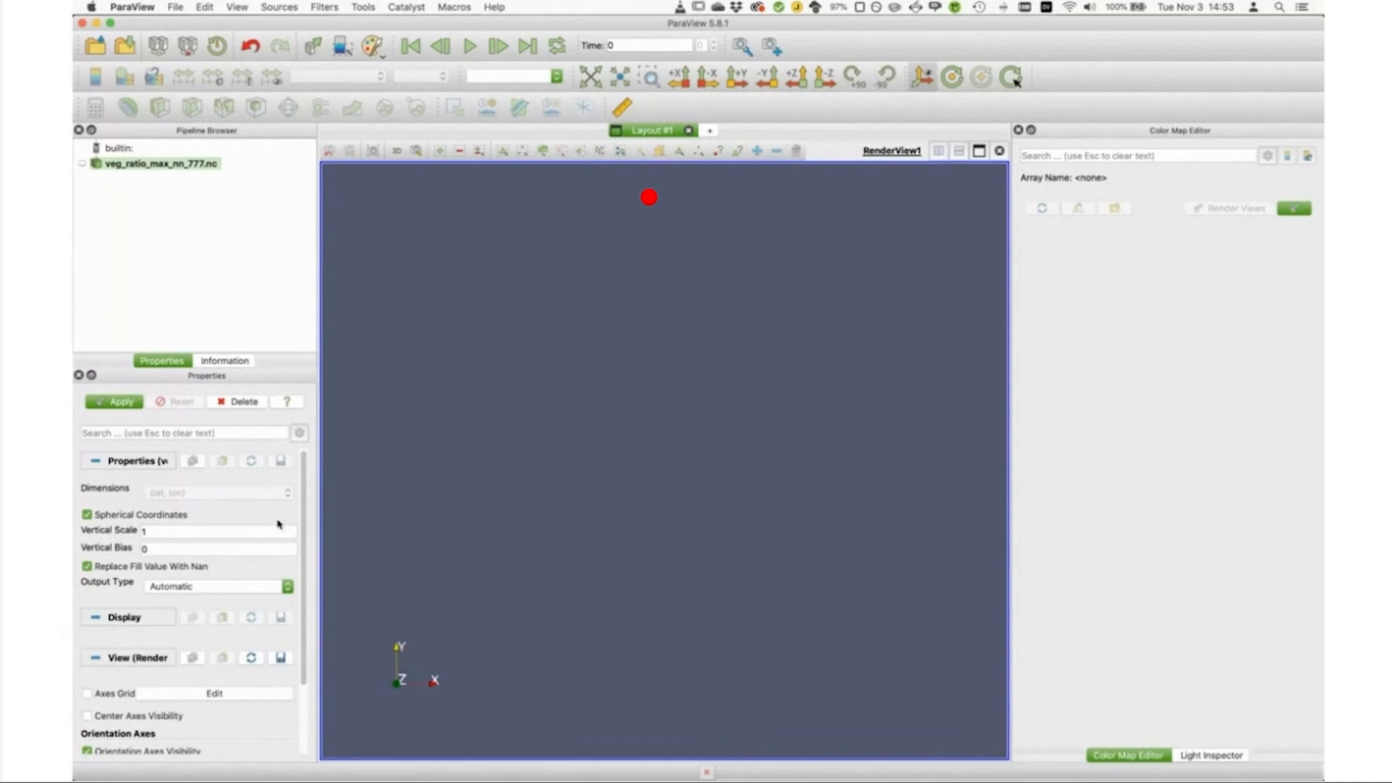
pyautogui.click(119, 402)
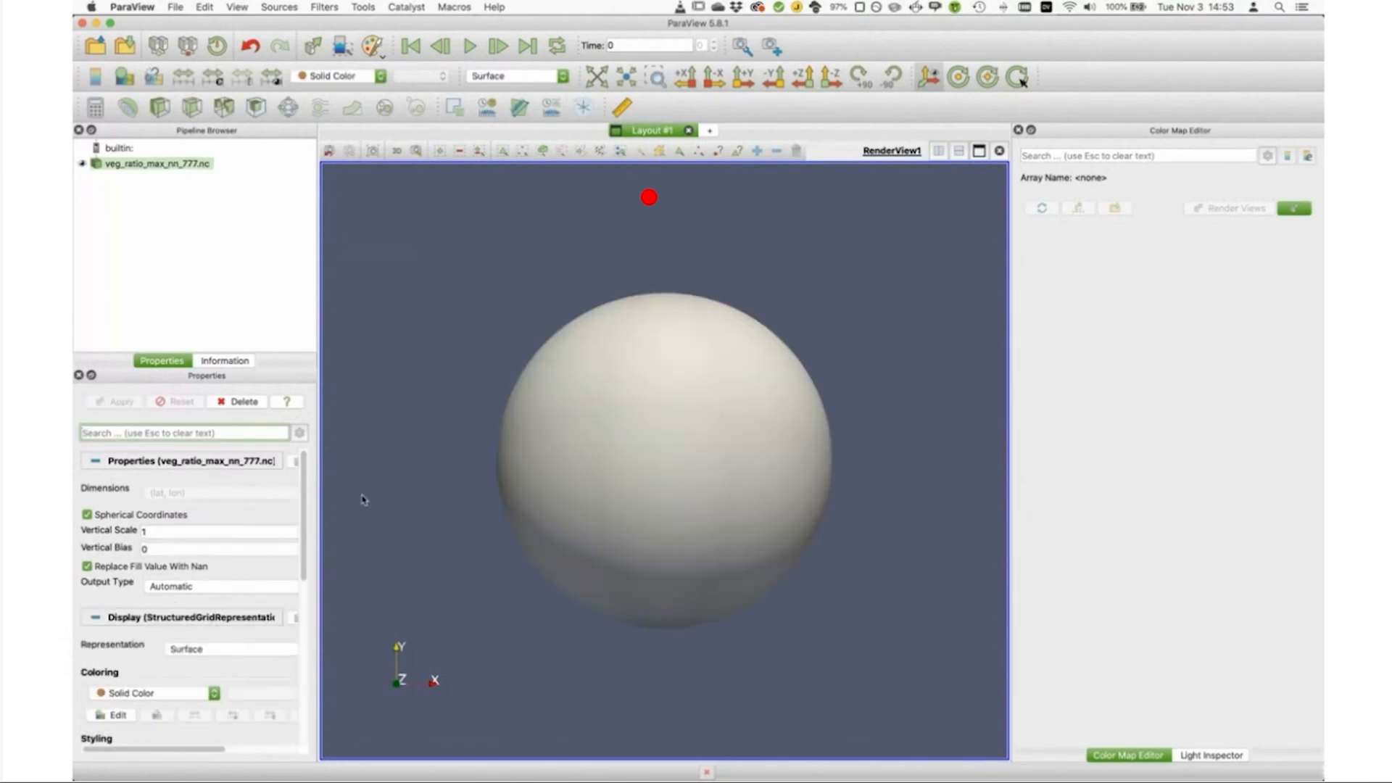
pyautogui.click(367, 80)
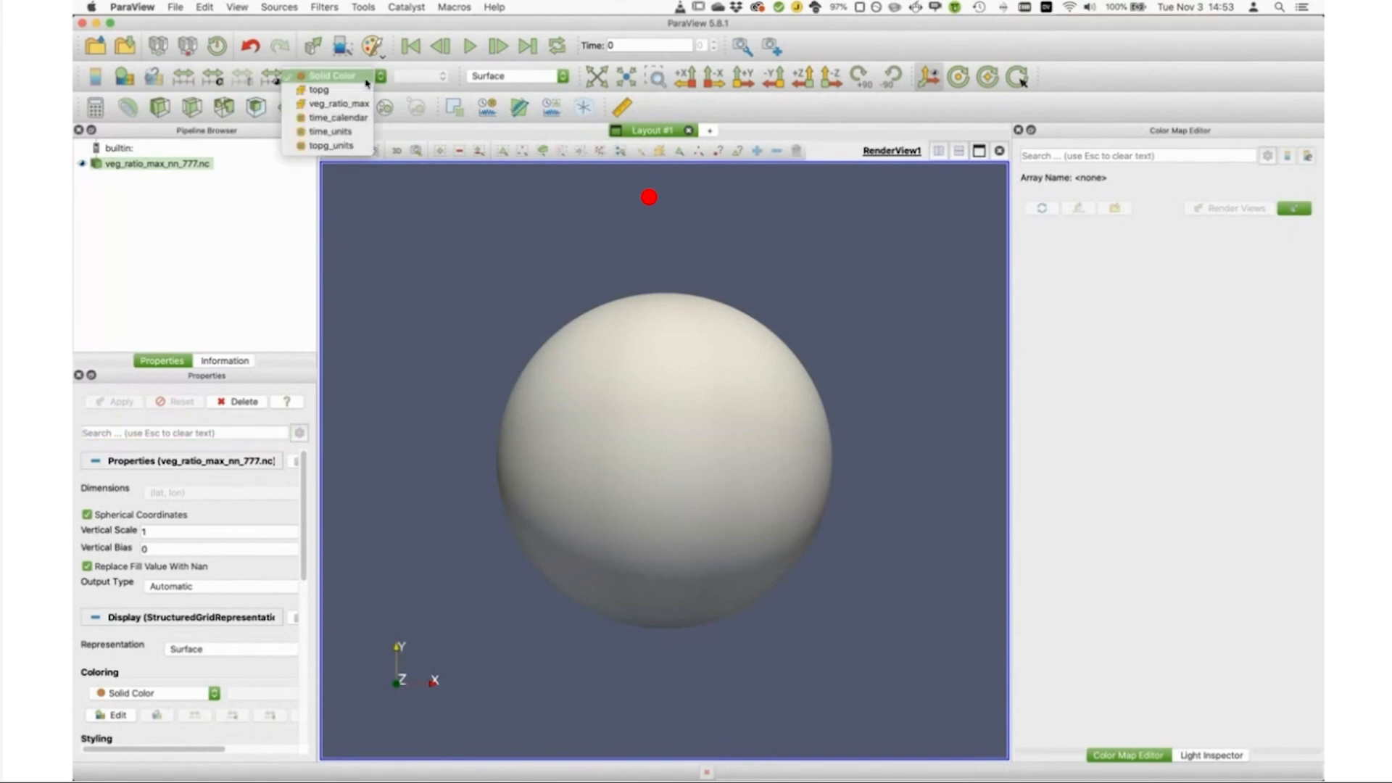
pyautogui.click(332, 107)
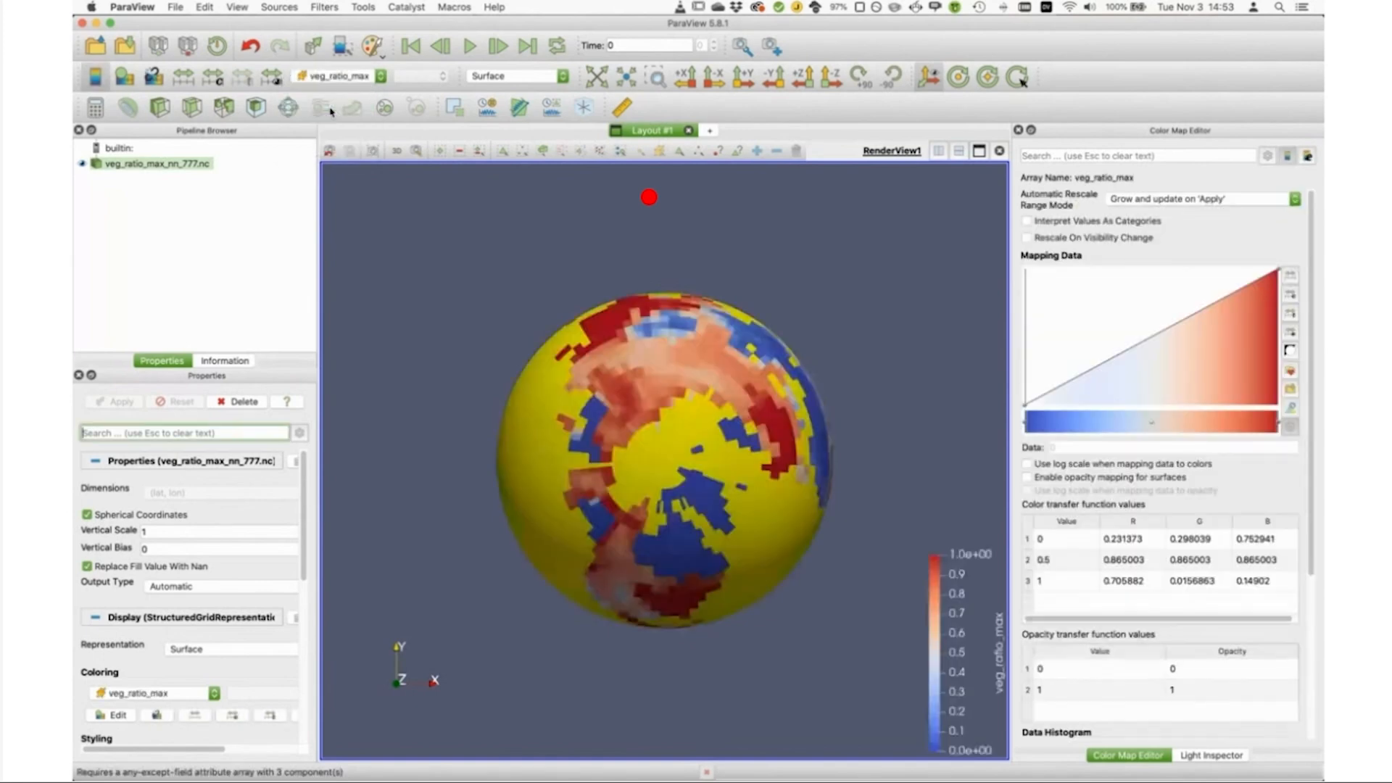
# Step: Apply the Linear Green (Gr4L) color preset to veg_ratio_max and invert its transfer function
pyautogui.moveTo(673, 584); pyautogui.dragTo(670, 483)
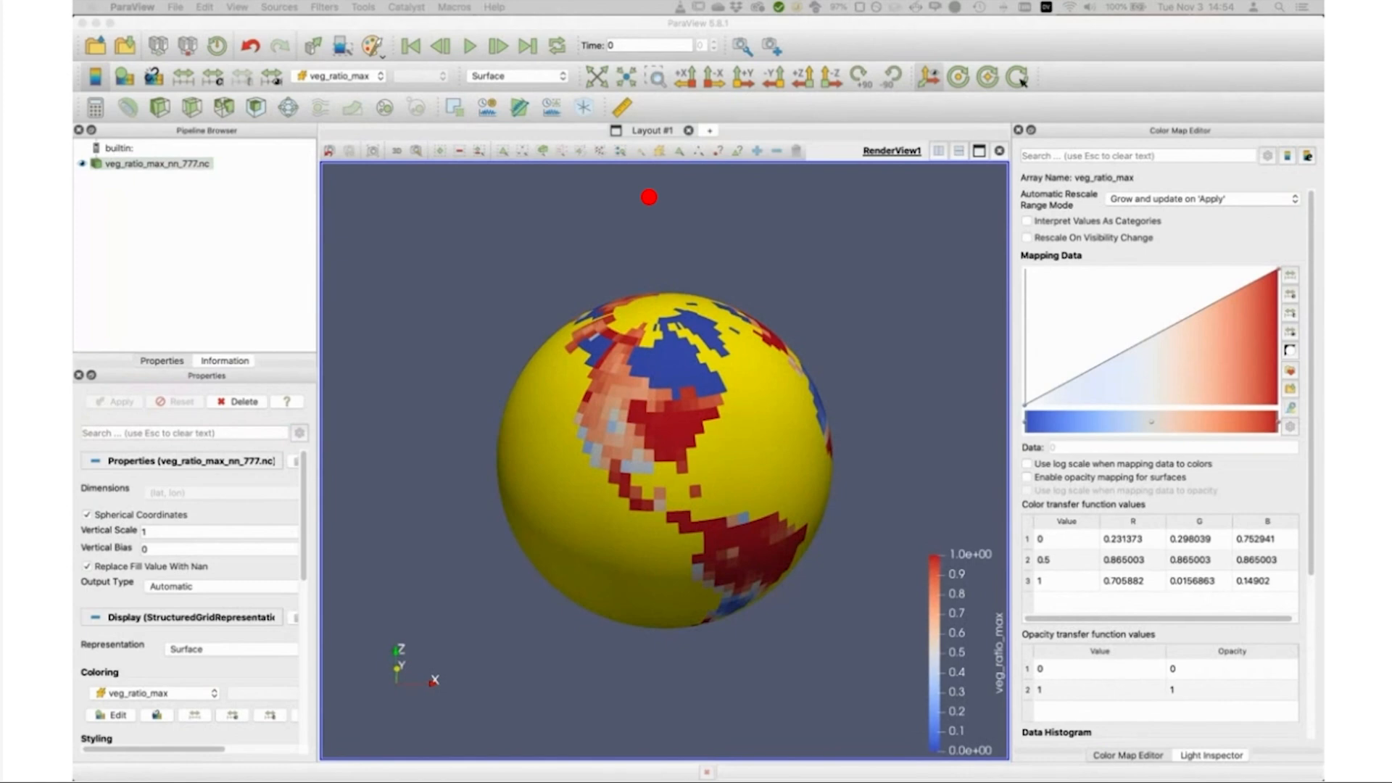
pyautogui.click(911, 350)
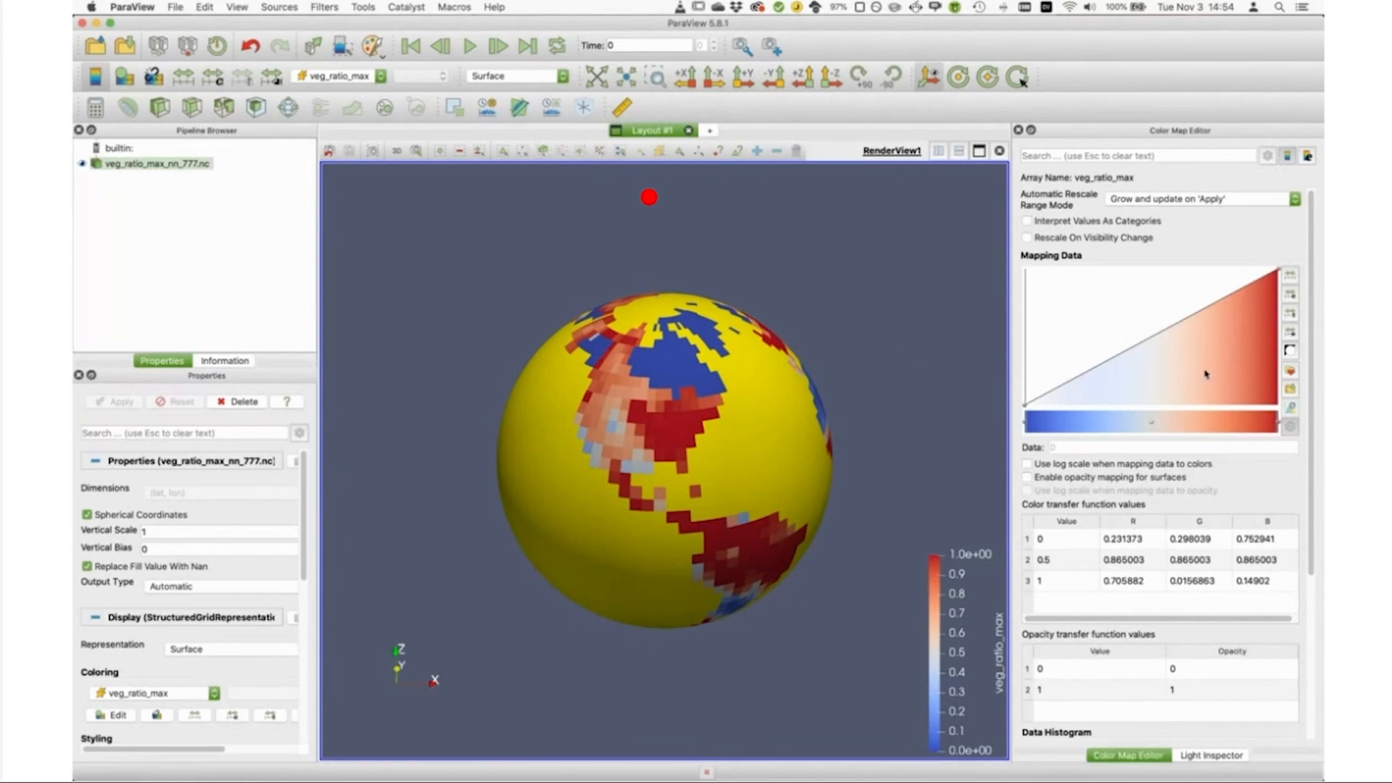
pyautogui.click(1293, 374)
pyautogui.click(690, 378)
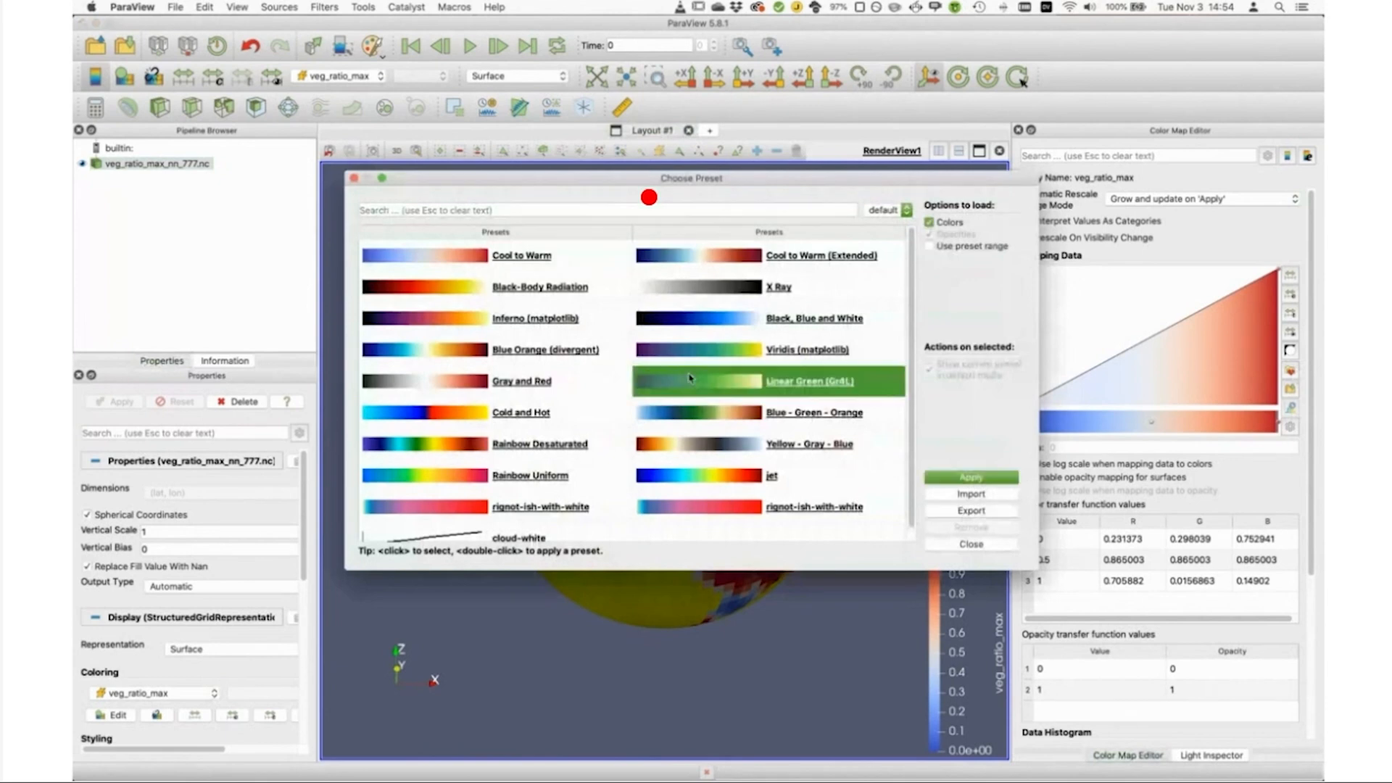
pyautogui.click(980, 477)
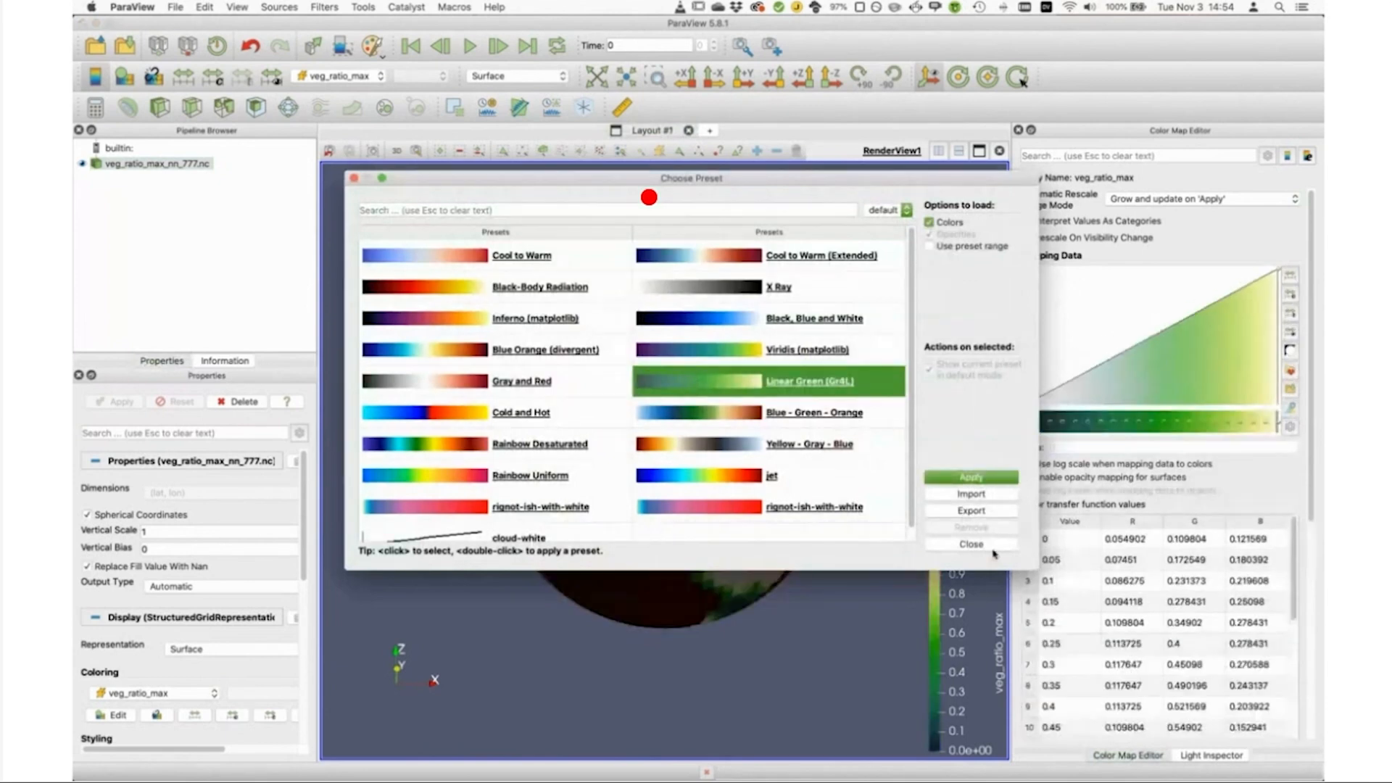
pyautogui.click(993, 551)
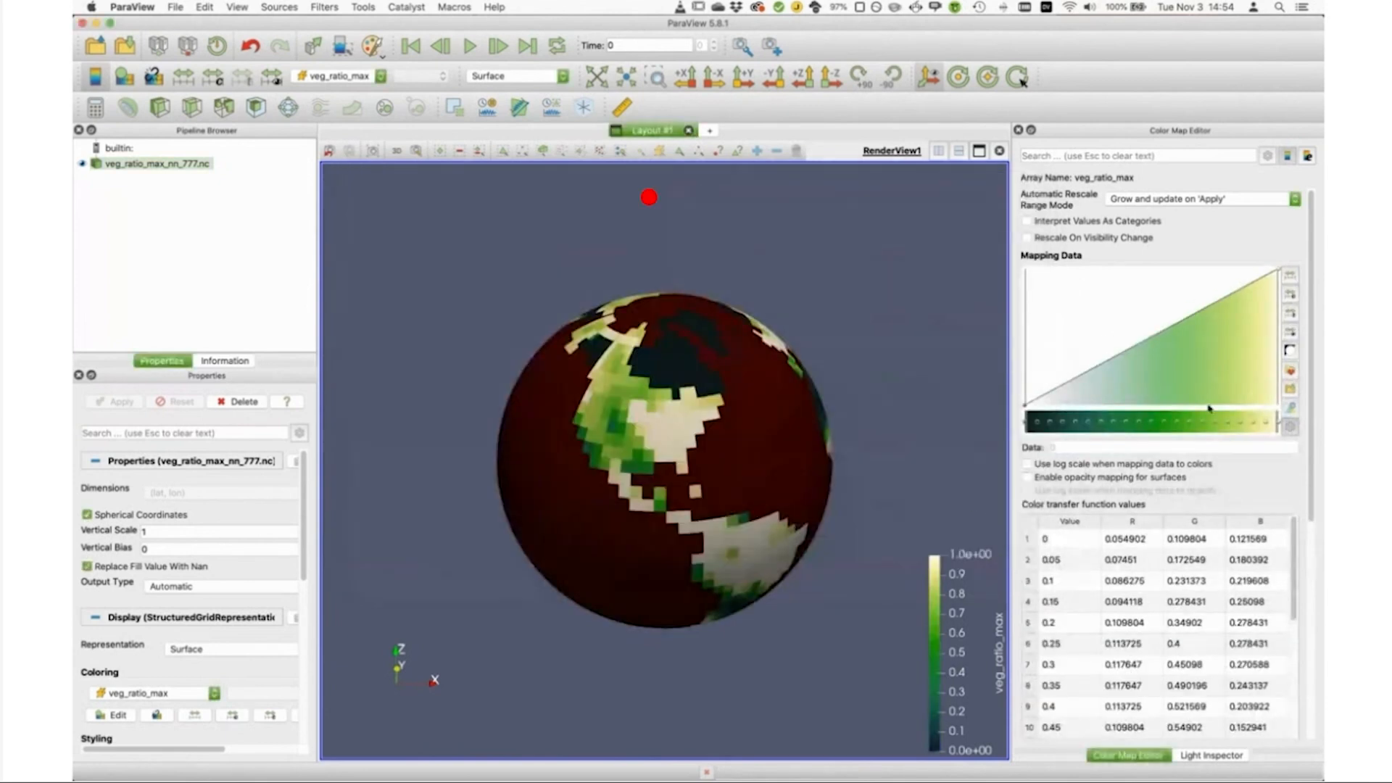
pyautogui.click(1291, 352)
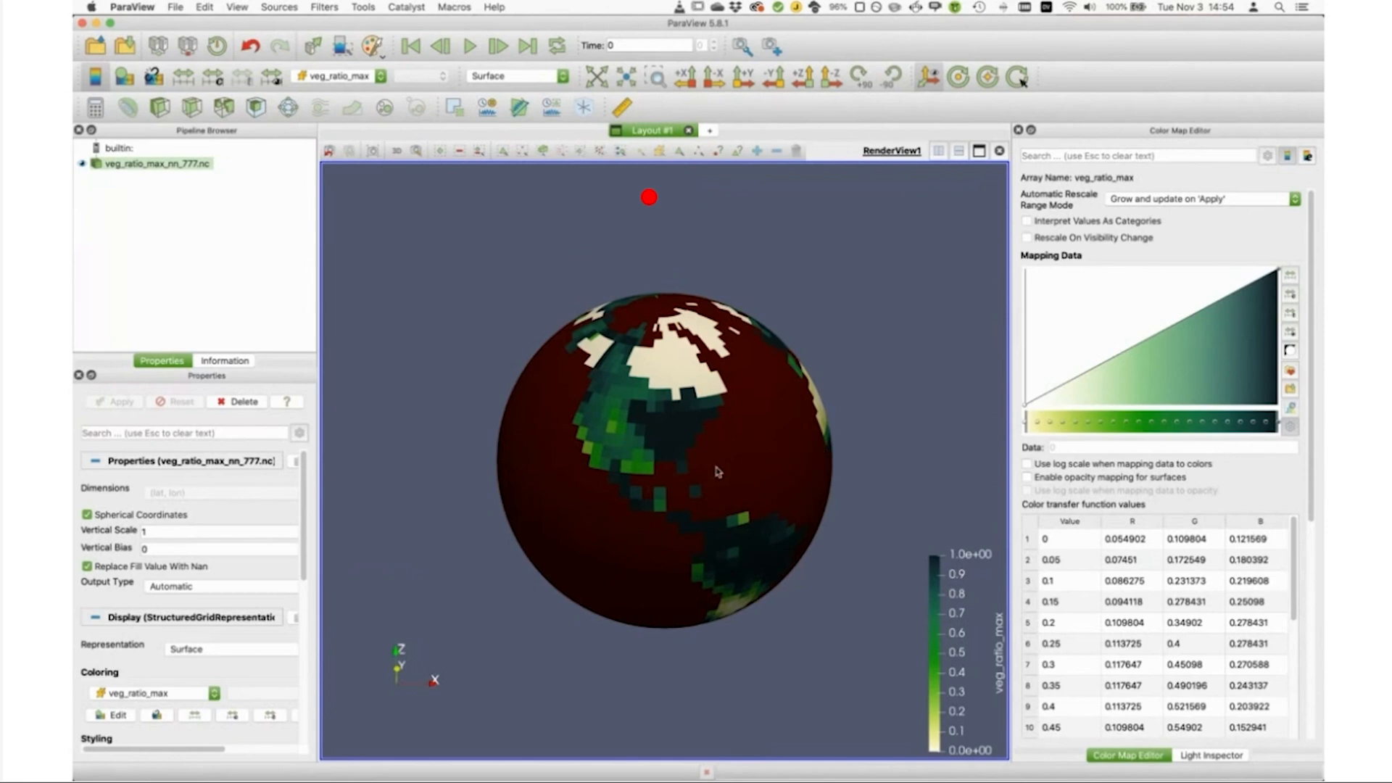
# Step: Add a Cell Data to Point Data filter to veg_ratio_max_nn_777.nc
pyautogui.scroll(3, 715, 462)
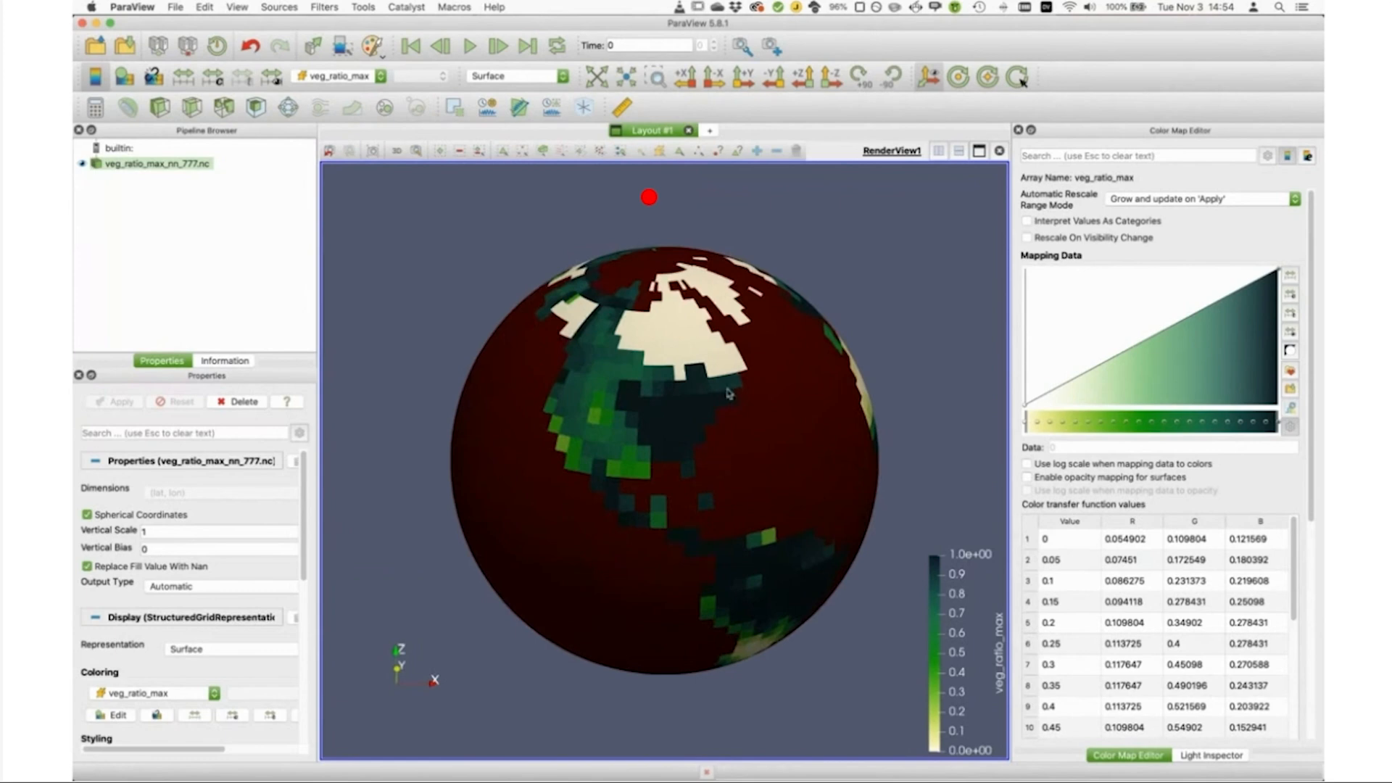
pyautogui.scroll(3, 725, 464)
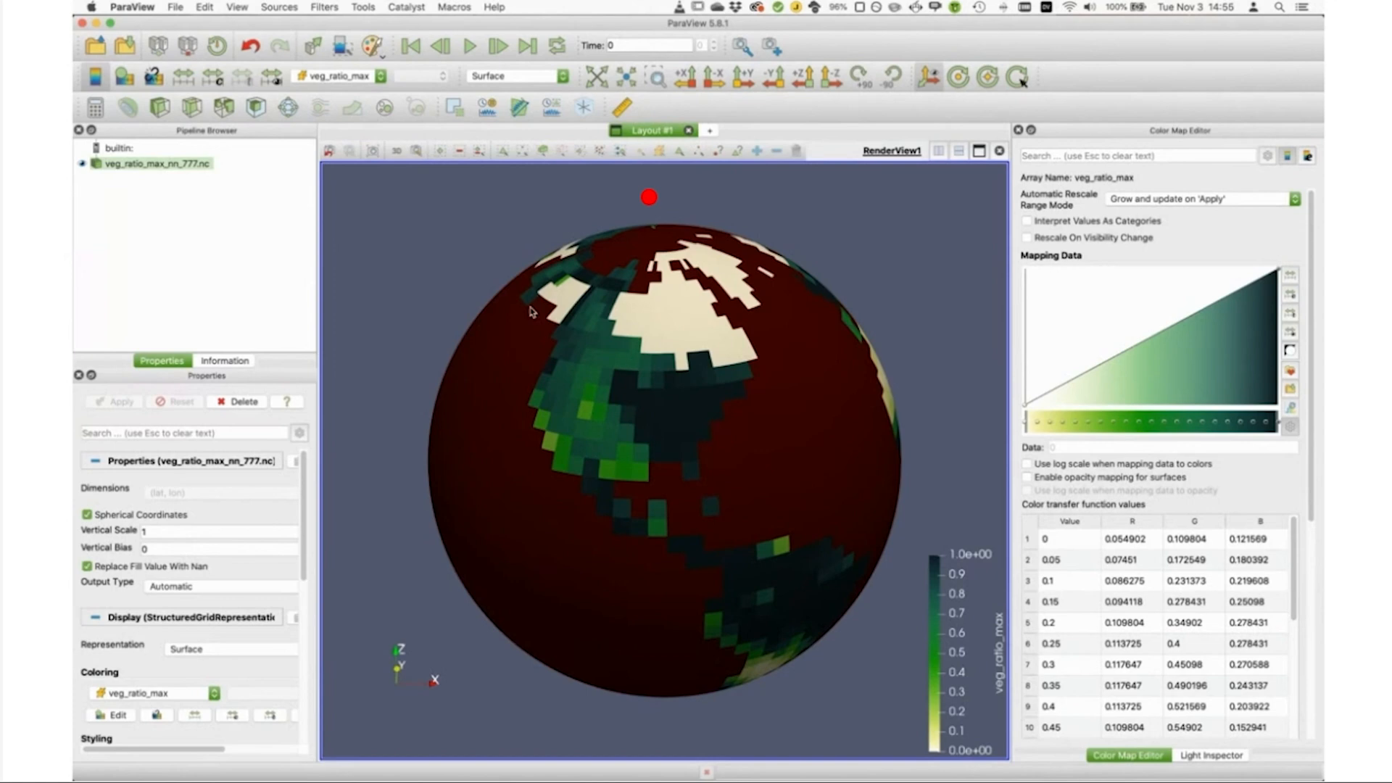
pyautogui.doubleClick(118, 165)
pyautogui.click(123, 207)
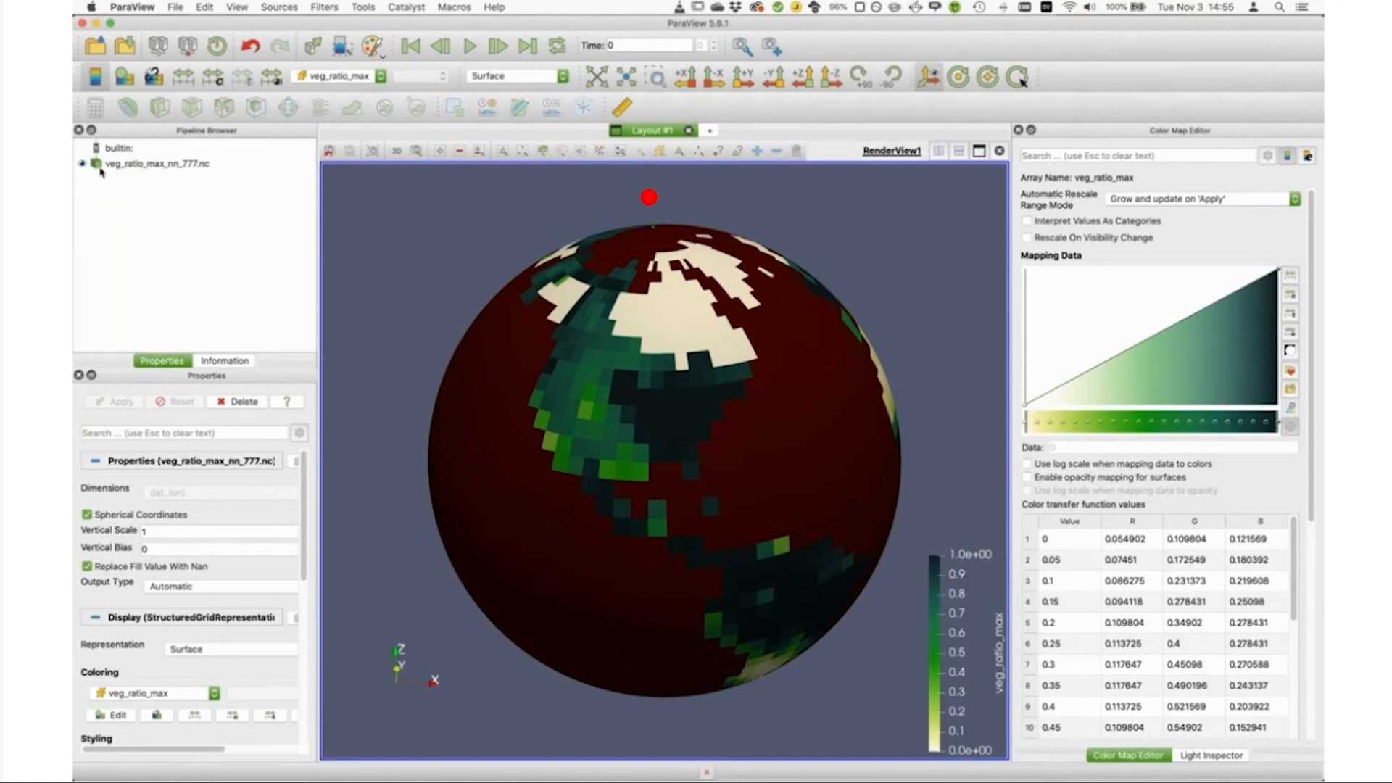
pyautogui.click(109, 165)
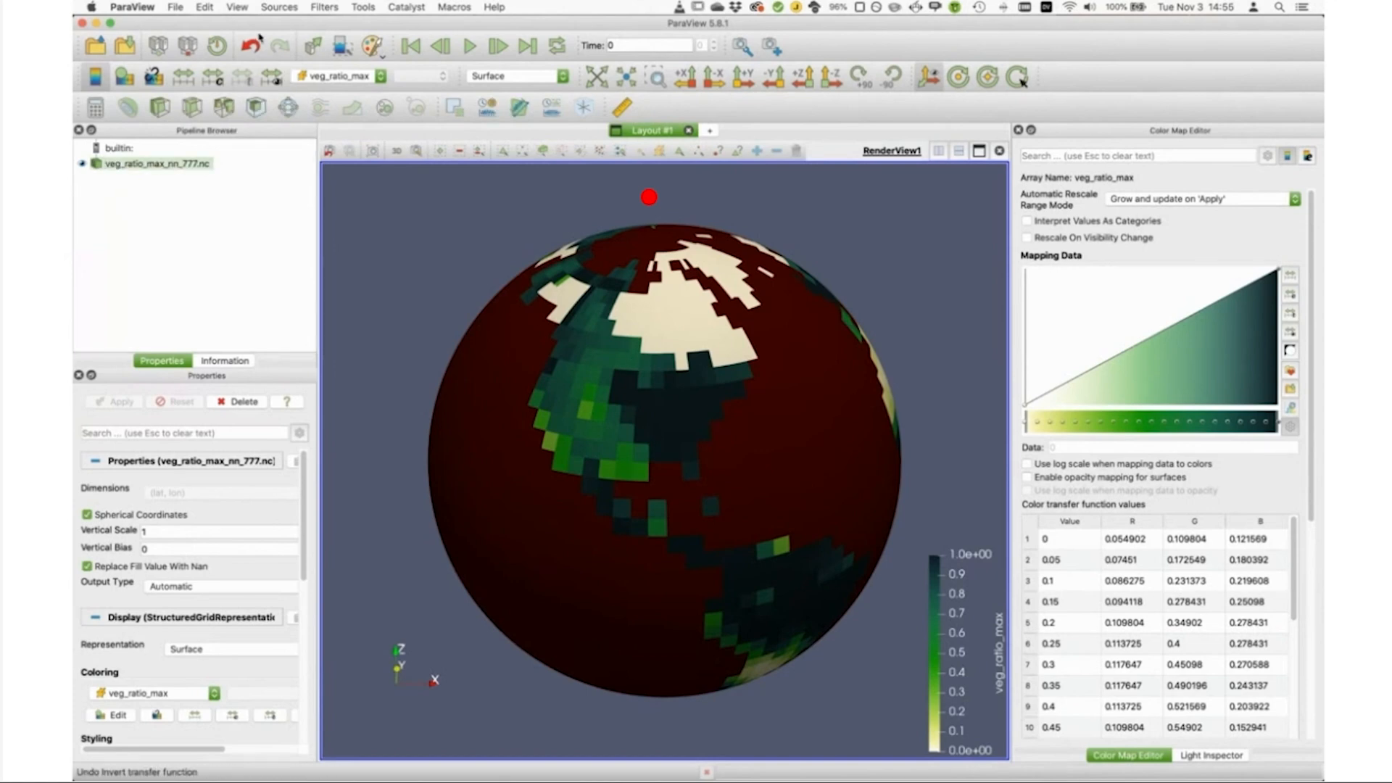
pyautogui.click(332, 8)
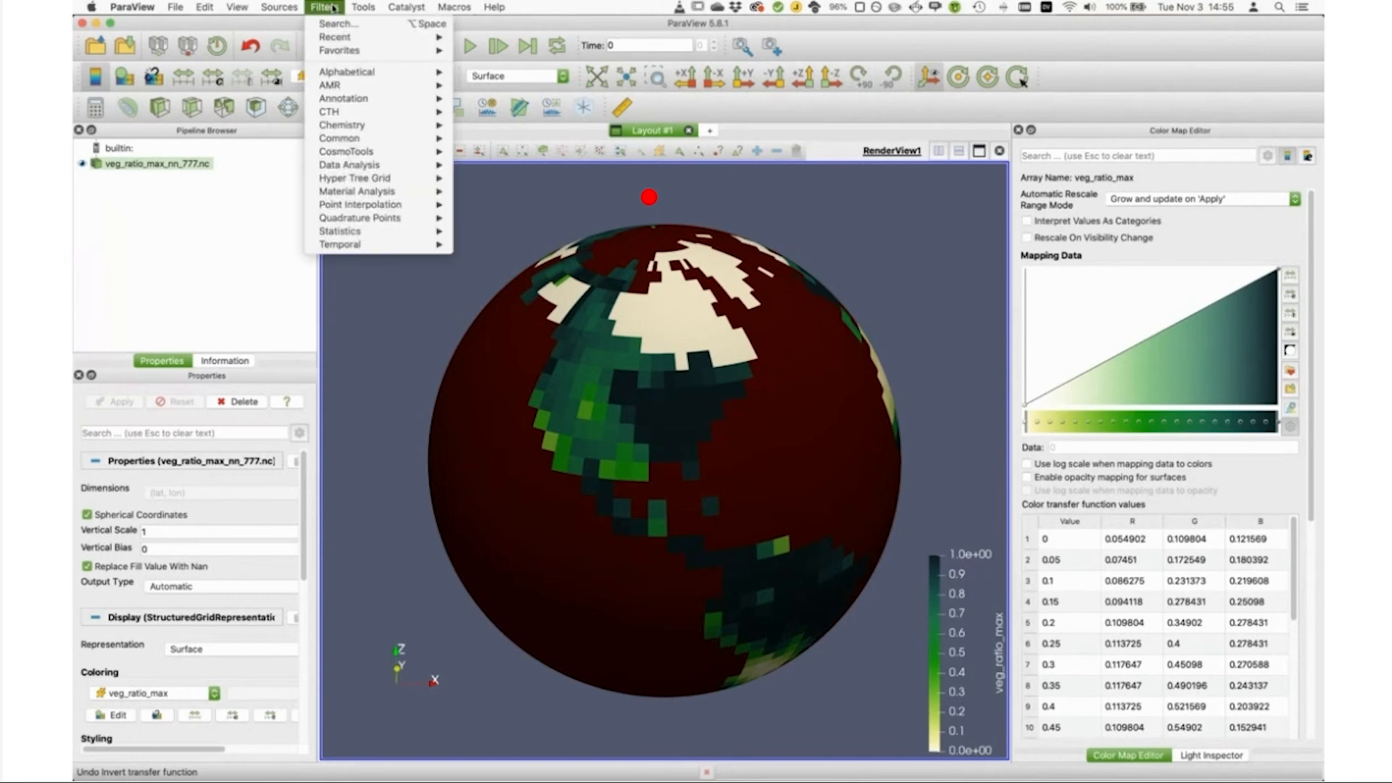
pyautogui.click(334, 24)
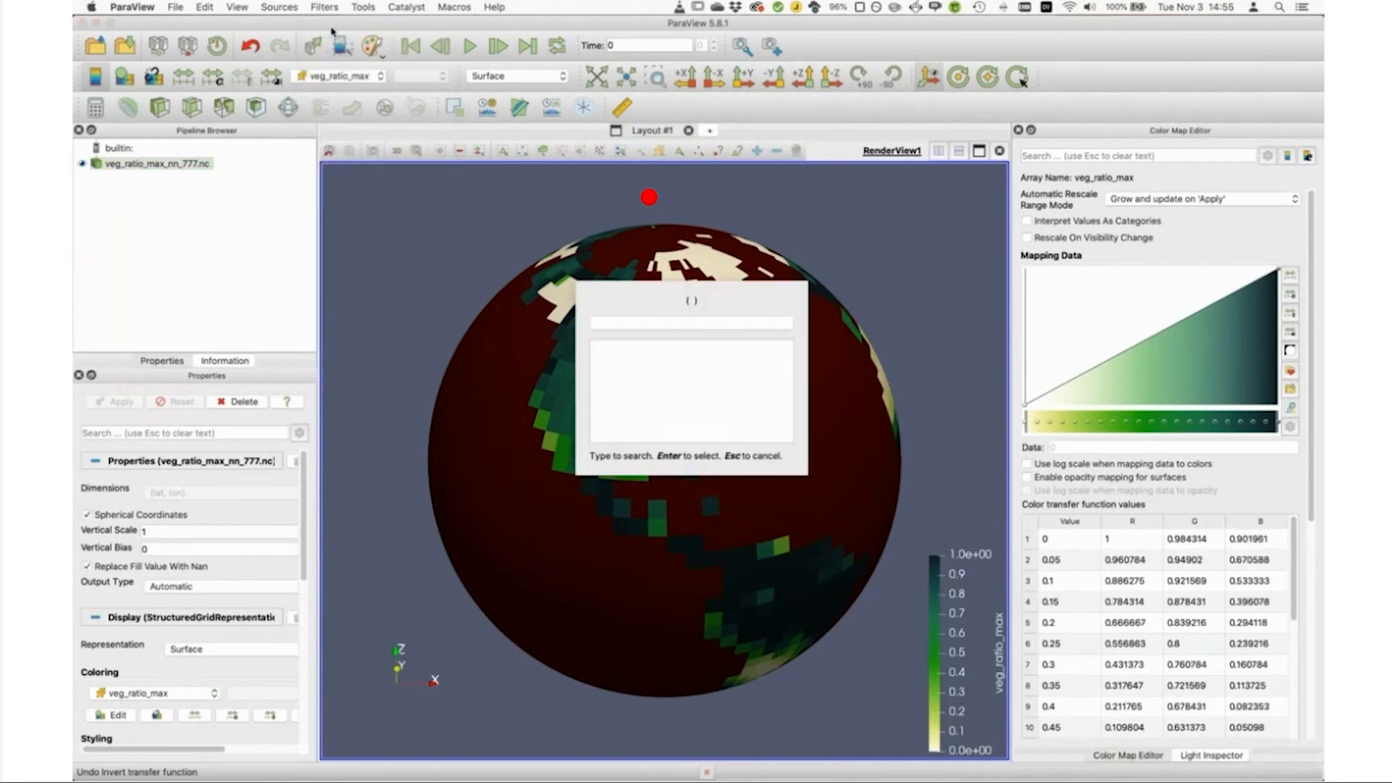
pyautogui.write('cell')
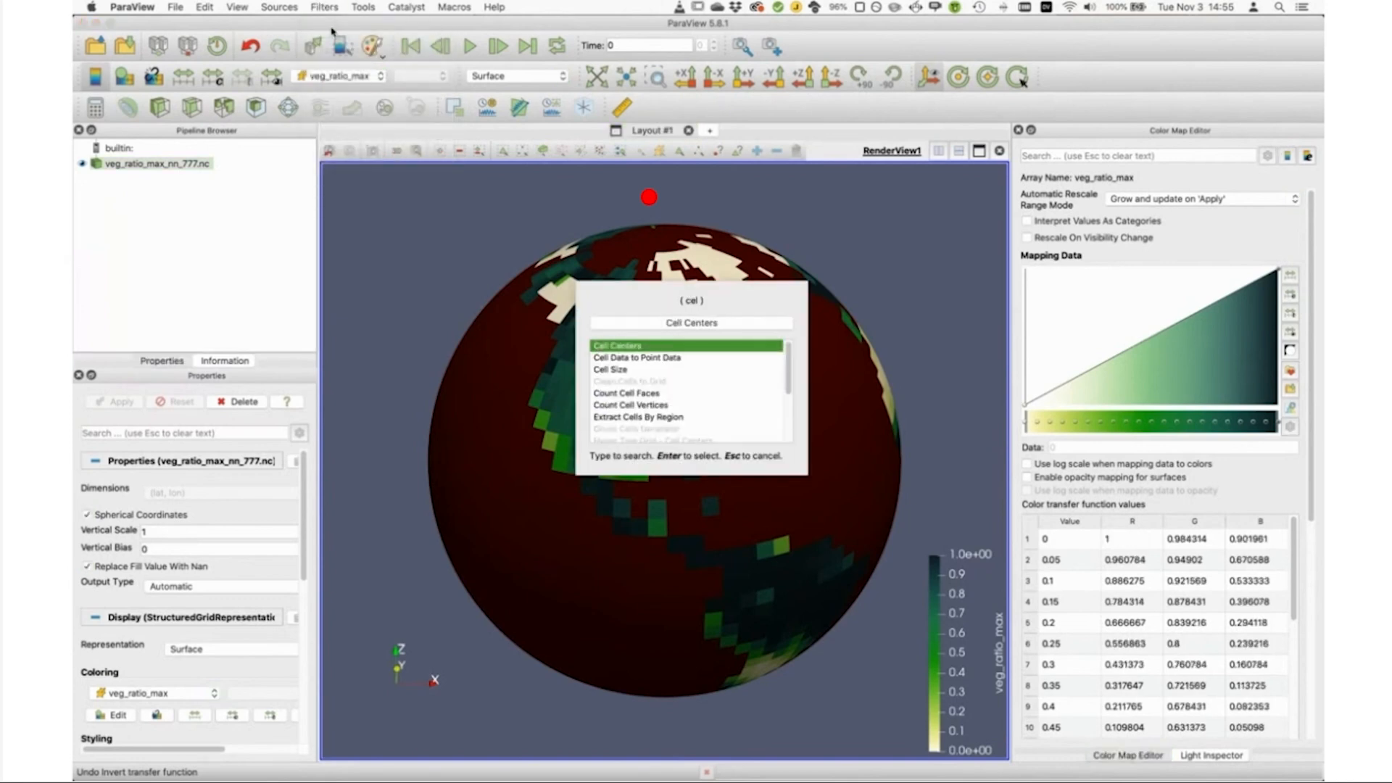
pyautogui.press('Down')
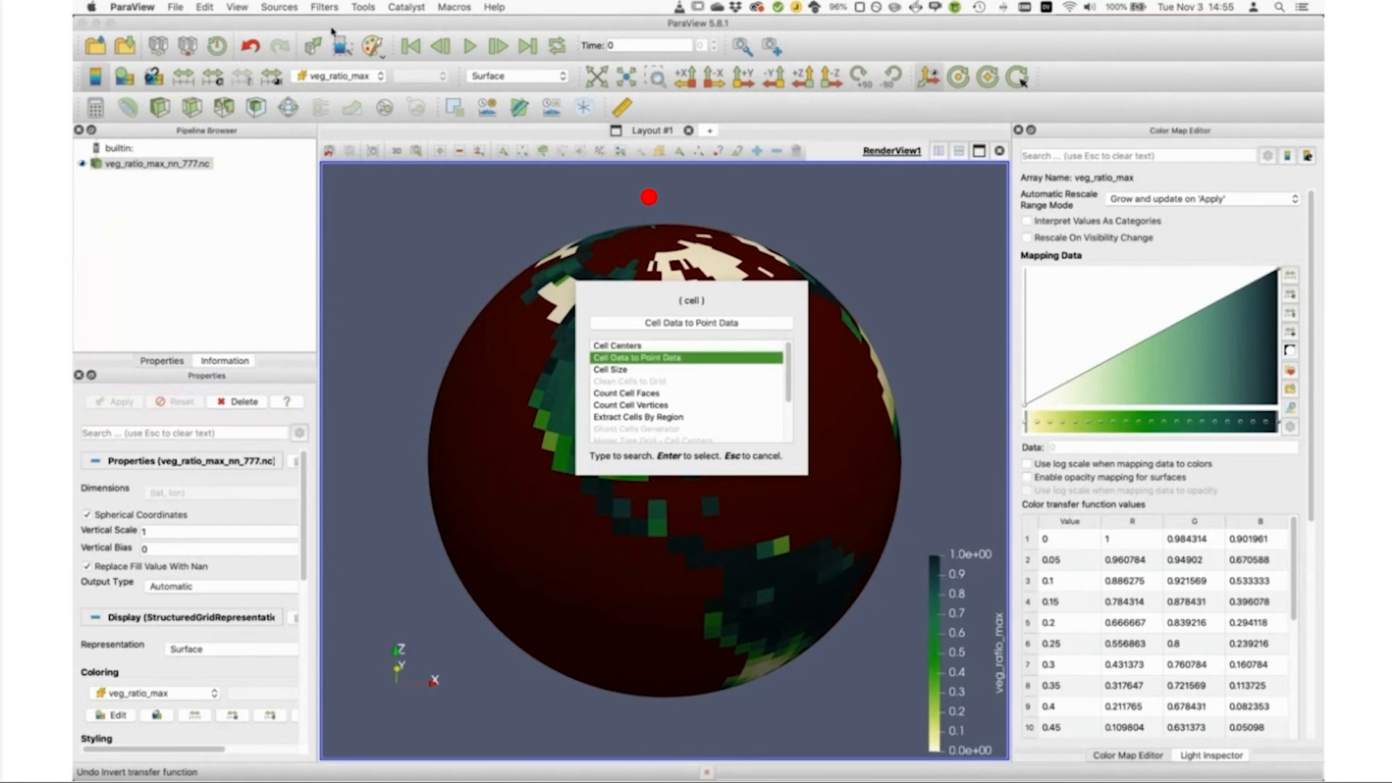
pyautogui.click(604, 358)
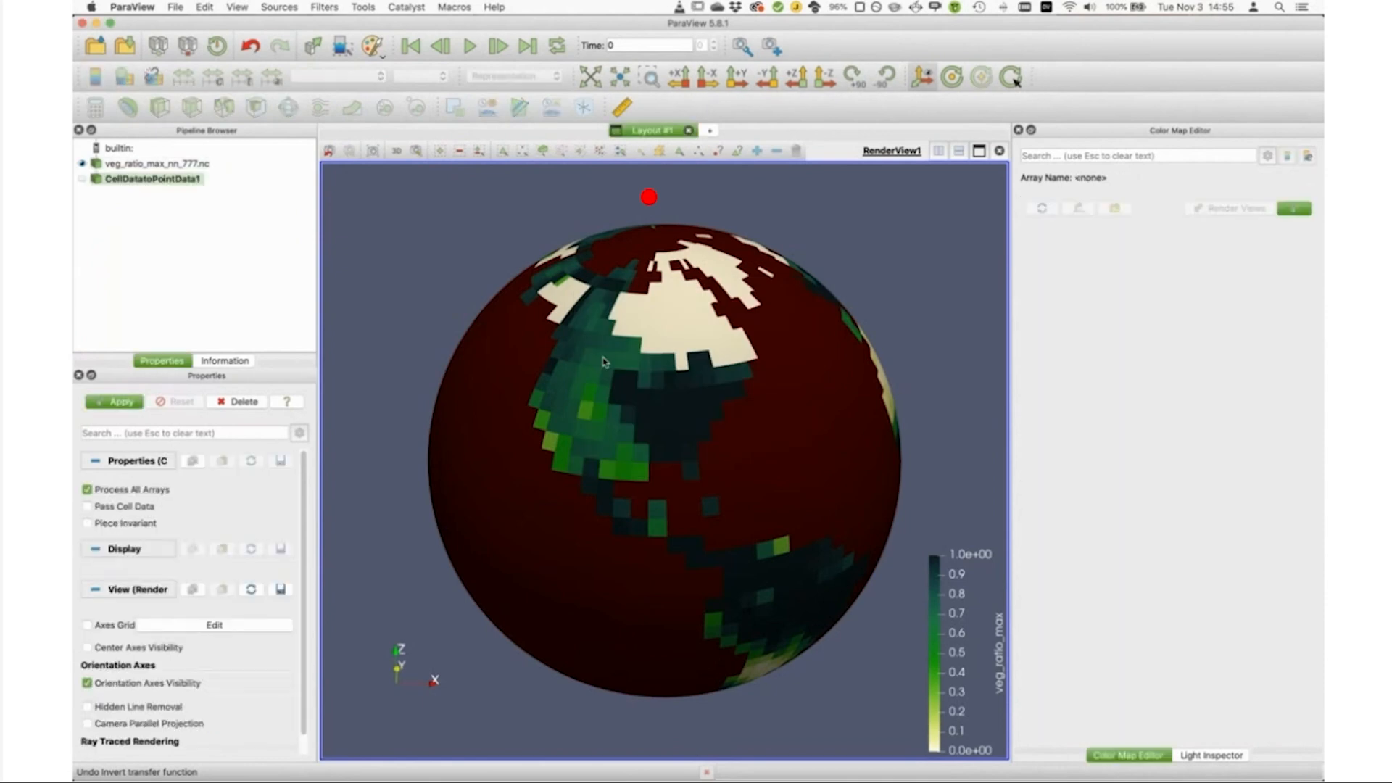
# Step: Restrict the cell-to-point conversion to the topg array, enable passing cell data, apply it, and check the available coloring arrays
pyautogui.click(88, 491)
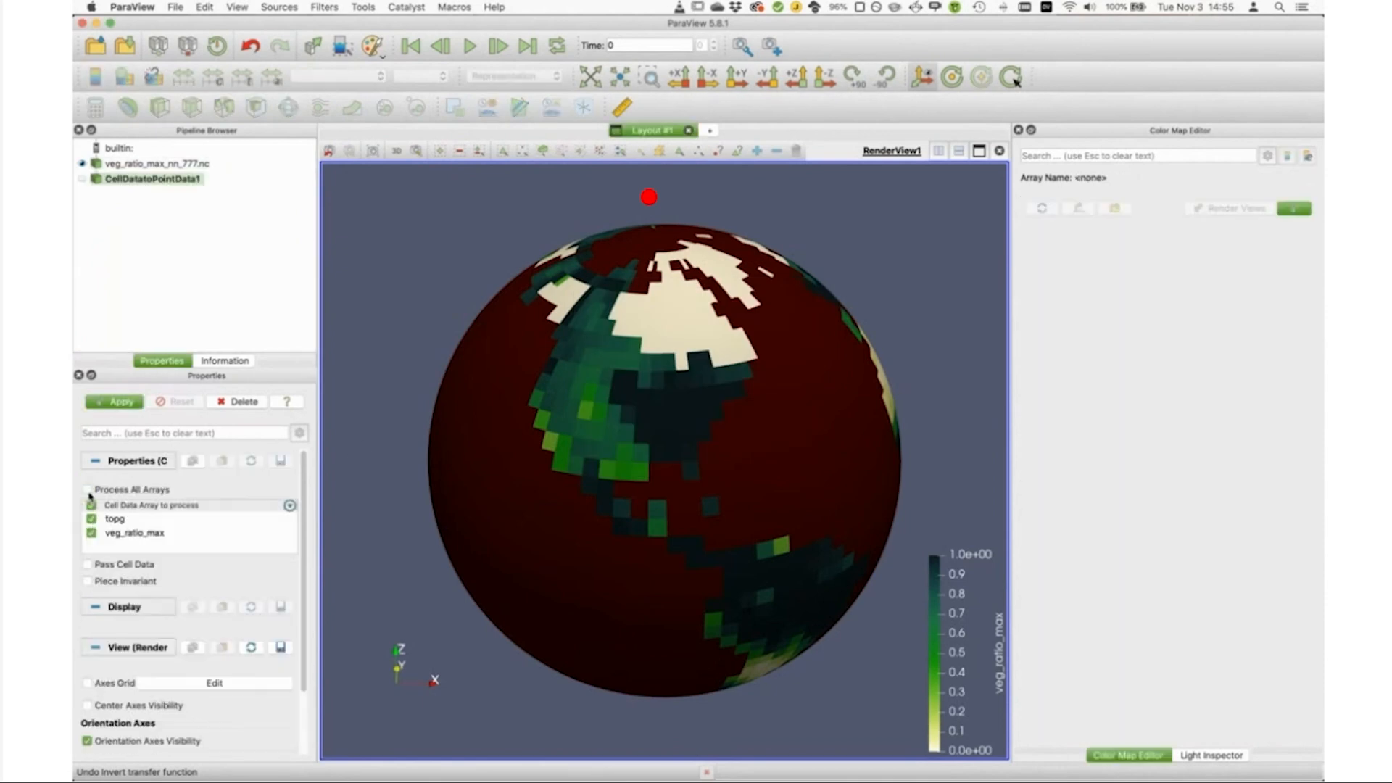
pyautogui.click(92, 532)
pyautogui.click(89, 565)
pyautogui.click(106, 407)
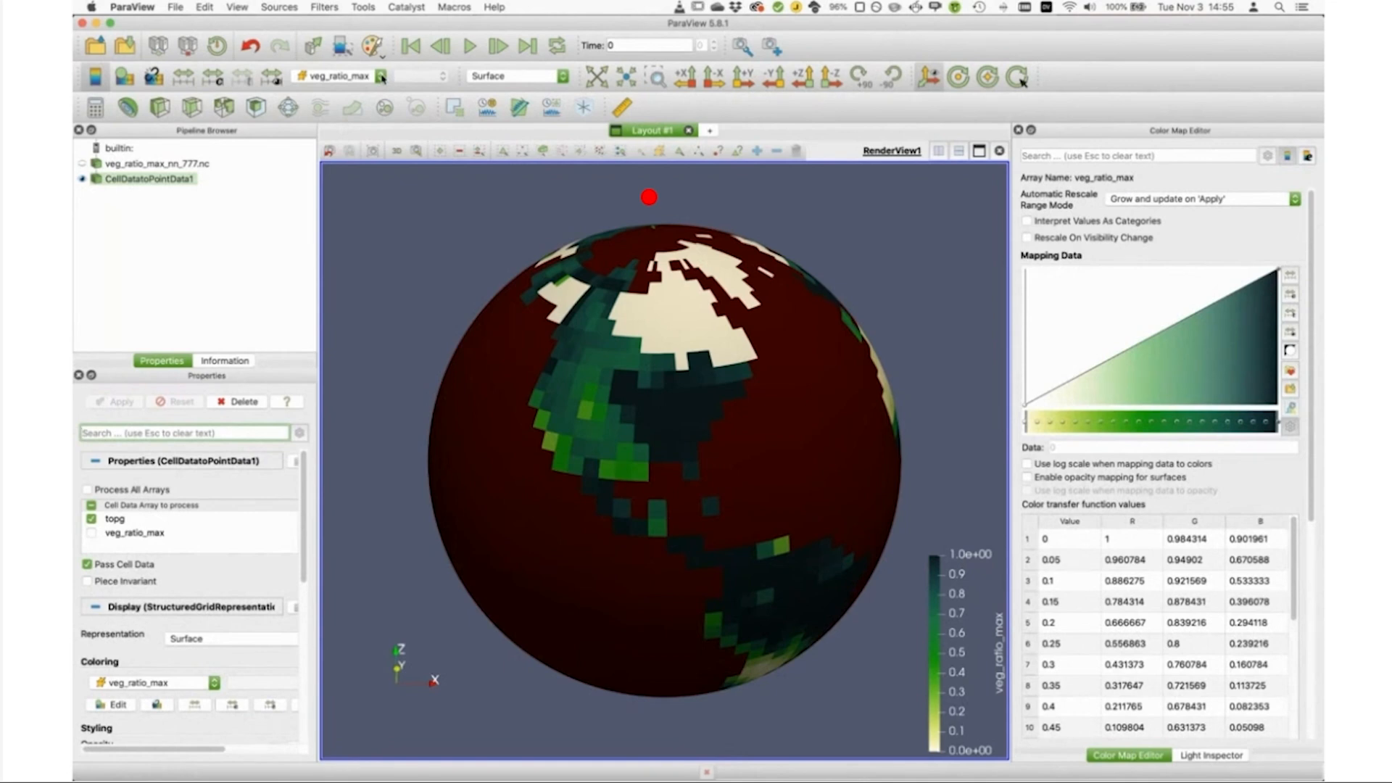
pyautogui.click(381, 76)
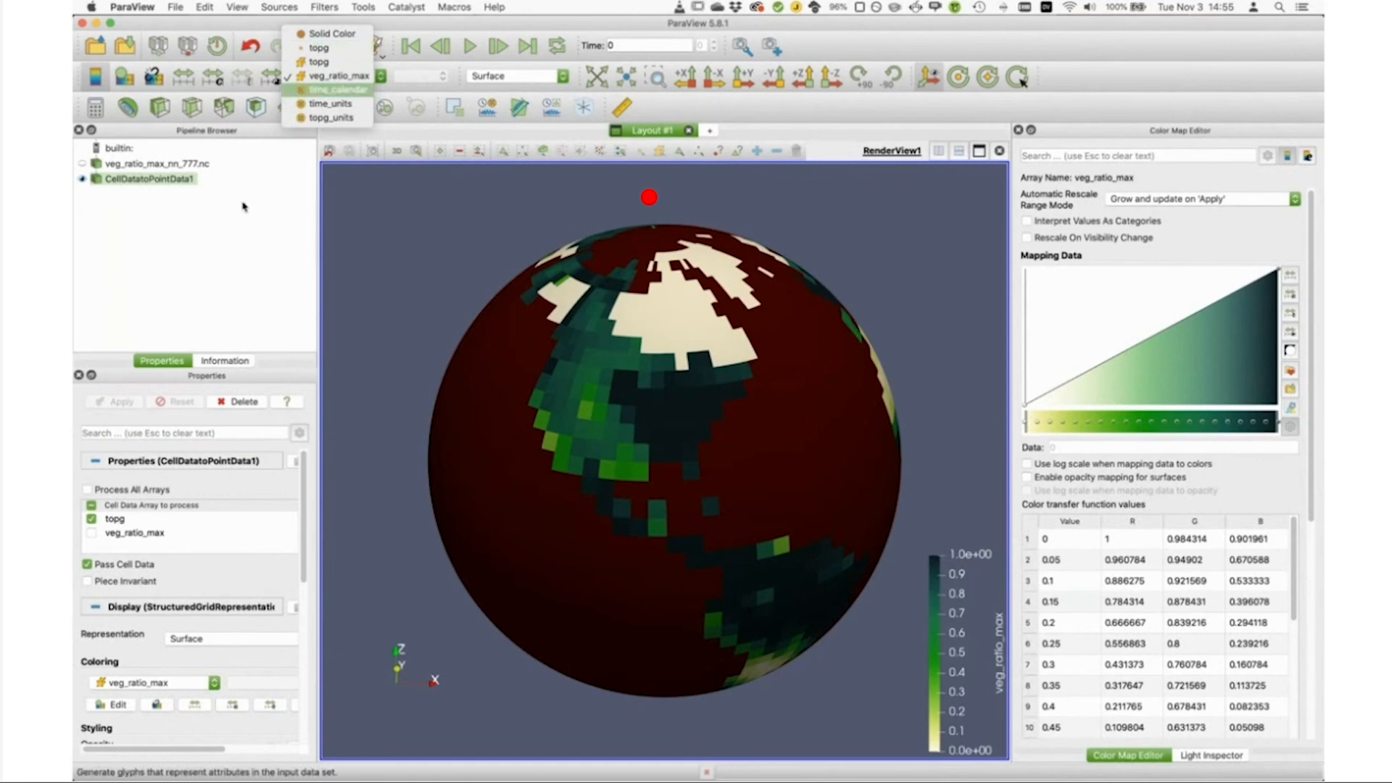
pyautogui.click(226, 228)
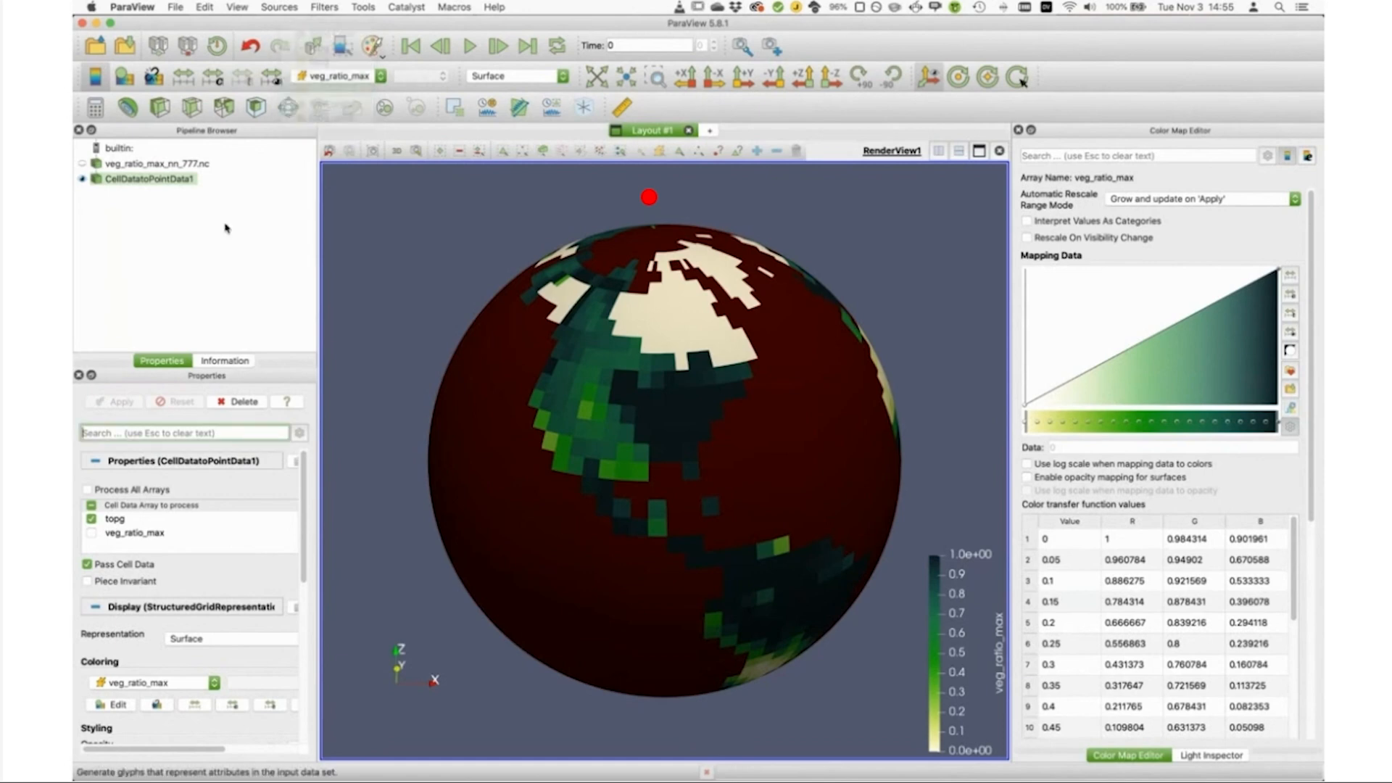
# Step: Add a Calculator to the converted data, paste in the formula ((1+topg*100/6731000)*(coordsX*iHat+coordsY*jHat+coordsZ*kHat), and widen the properties area
pyautogui.click(95, 109)
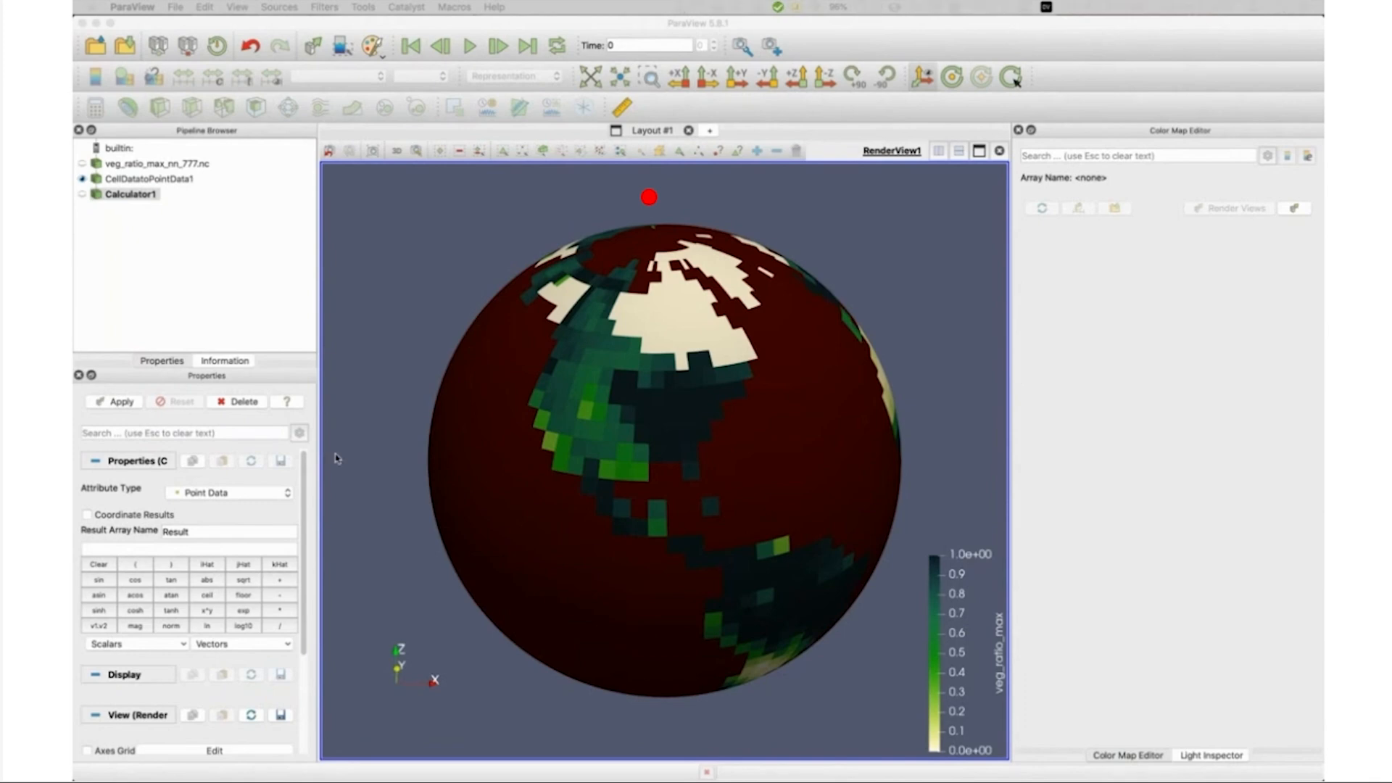
pyautogui.click(142, 548)
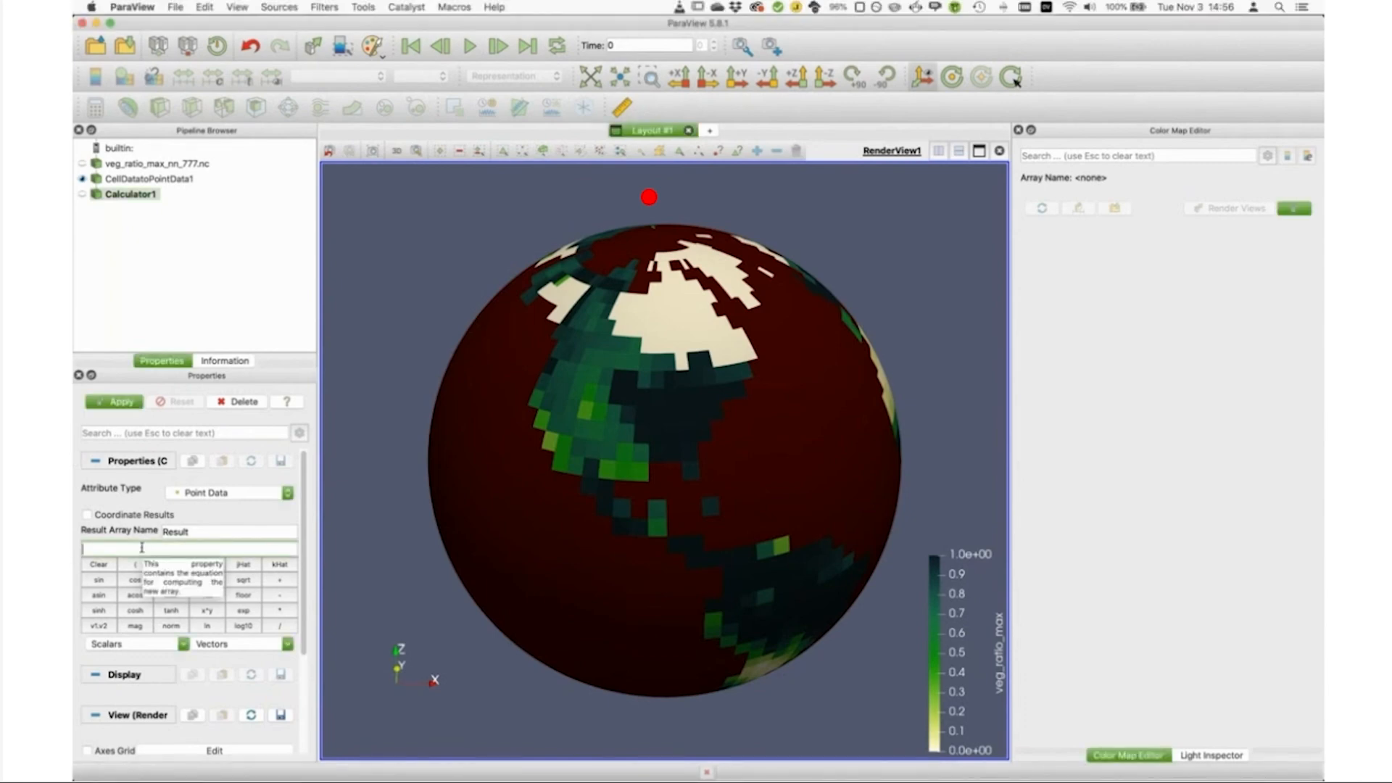
pyautogui.press('super+v')
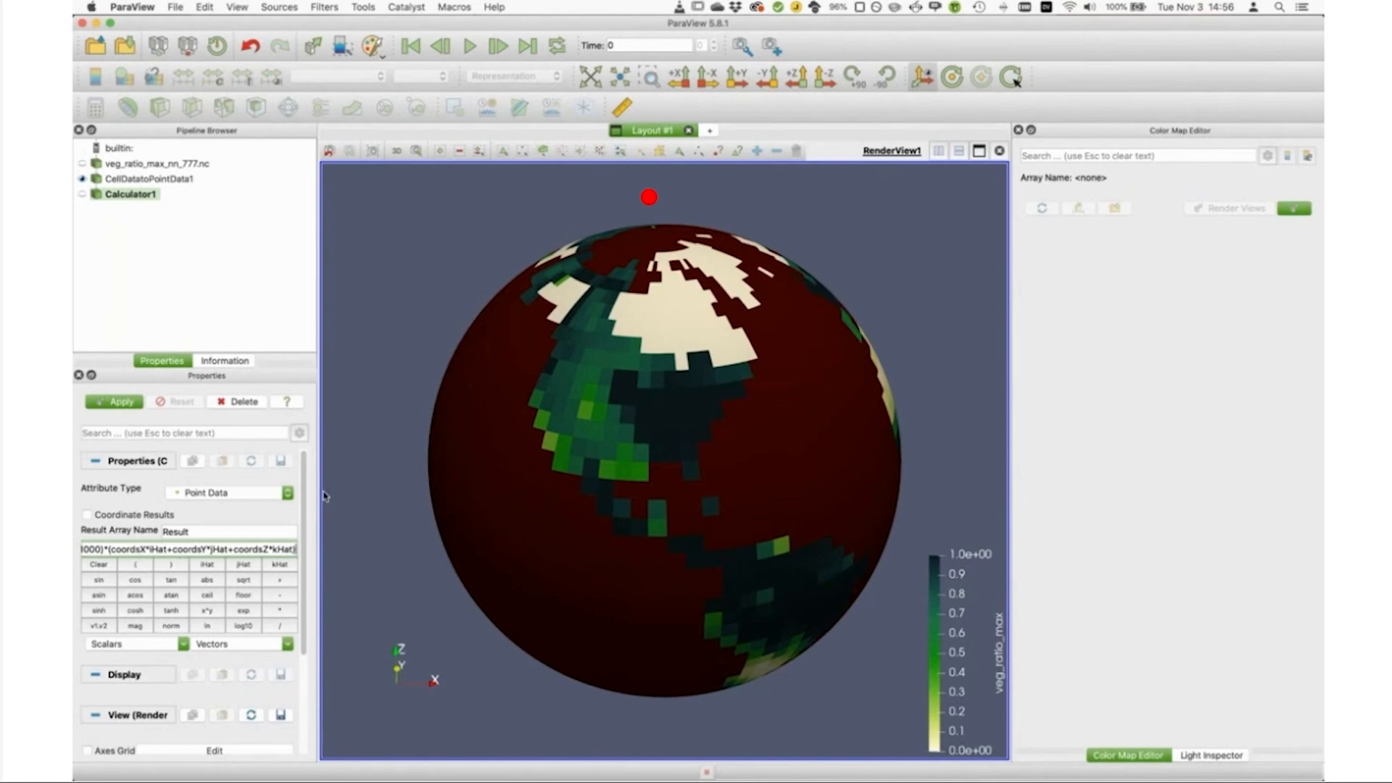
pyautogui.moveTo(322, 496); pyautogui.dragTo(483, 482)
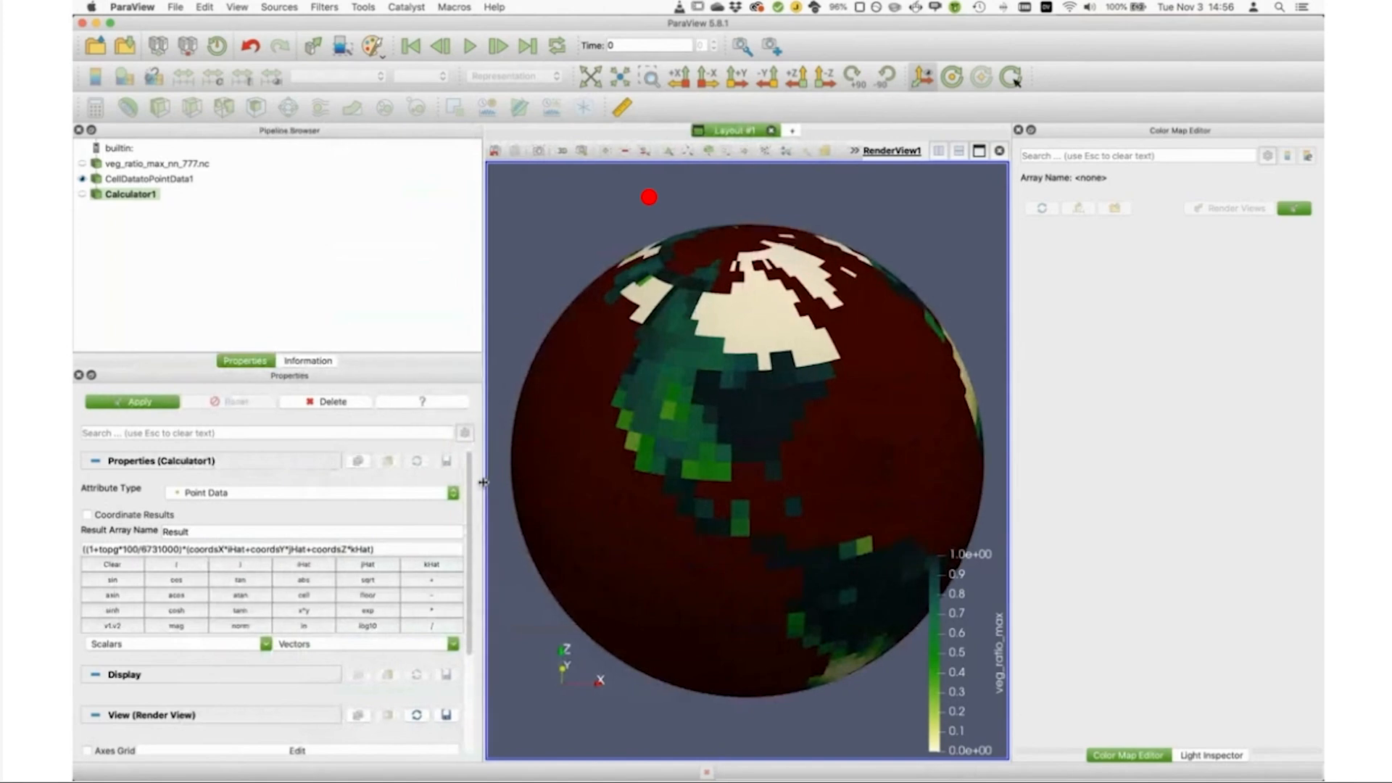
# Step: Remove the extra opening parenthesis so the formula reads (1+topg*100/6731000)*(coordsX*iHat+coordsY*jHat+coordsZ*kHat)
pyautogui.click(88, 549)
pyautogui.moveTo(88, 550); pyautogui.dragTo(182, 549)
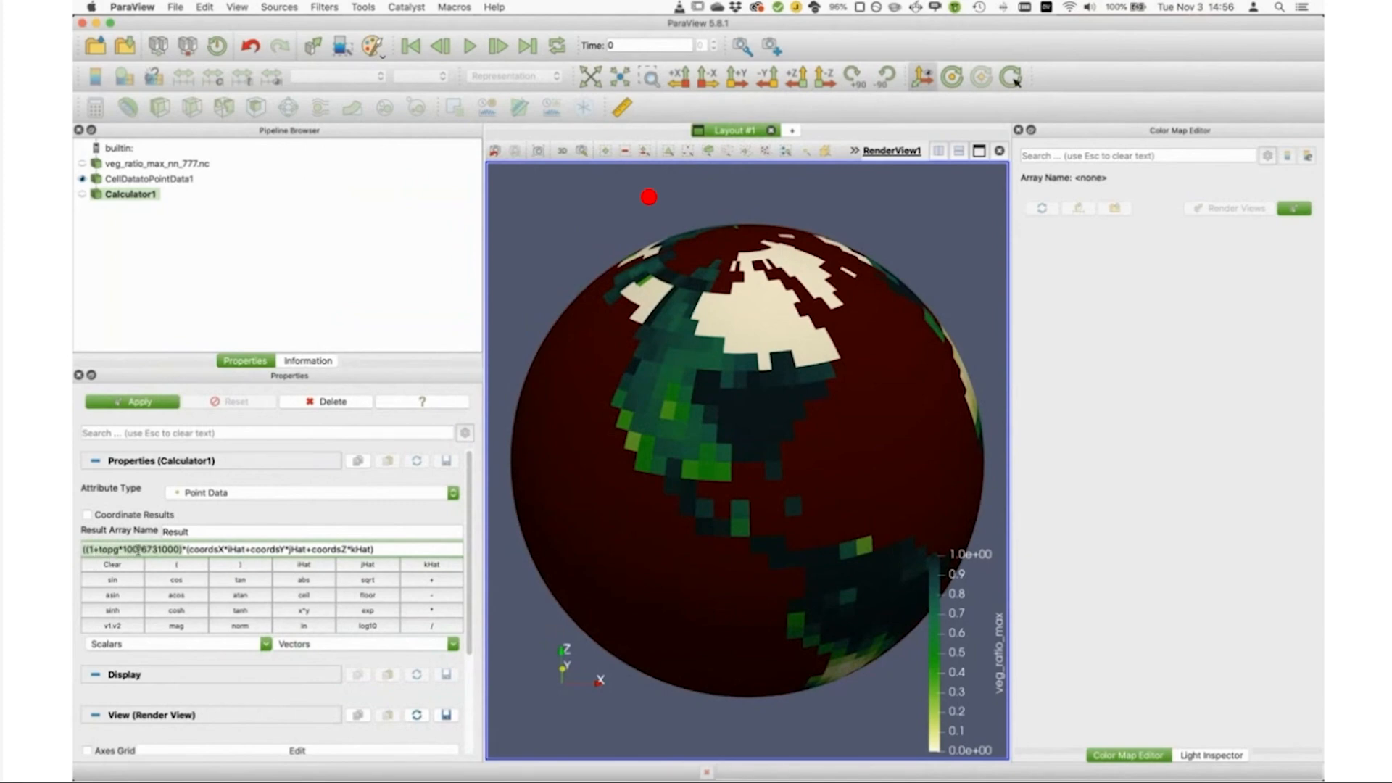
pyautogui.click(91, 551)
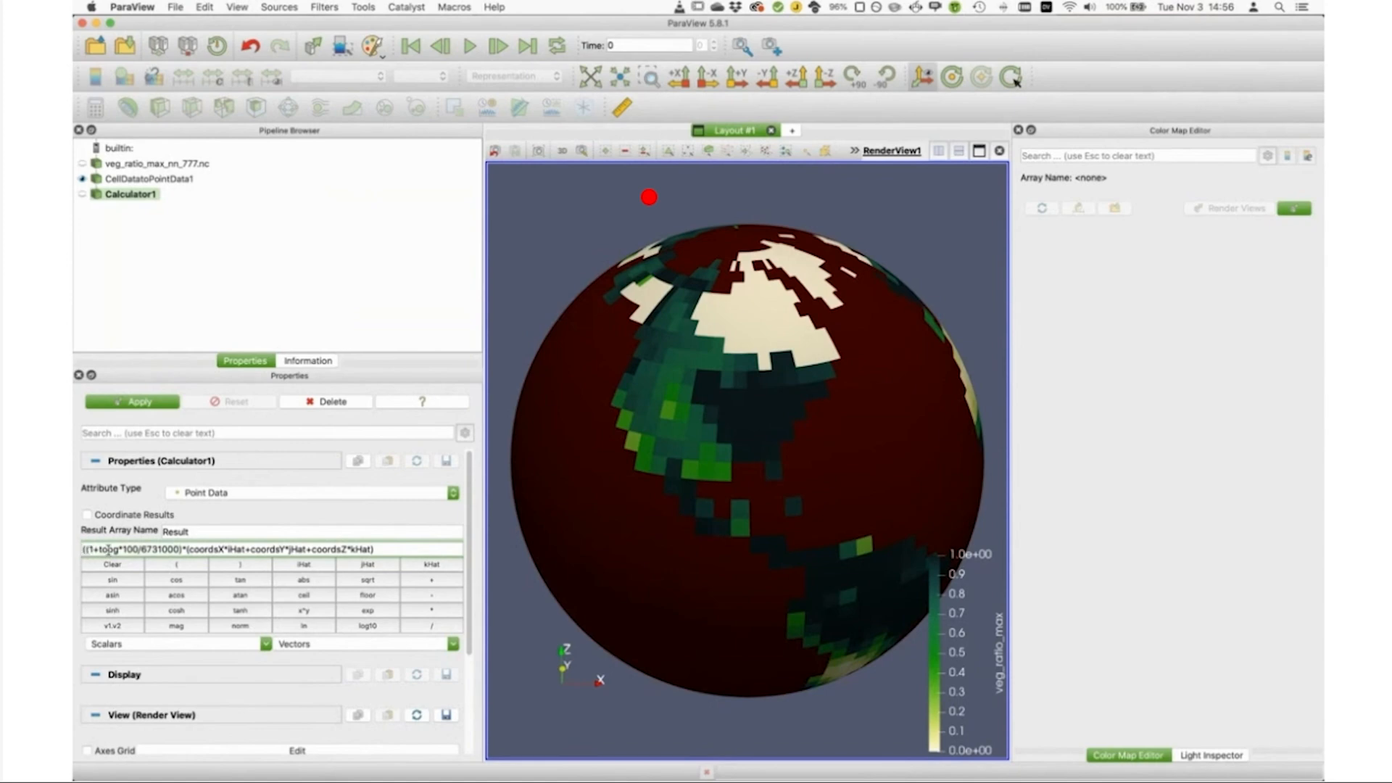
pyautogui.press('BackSpace')
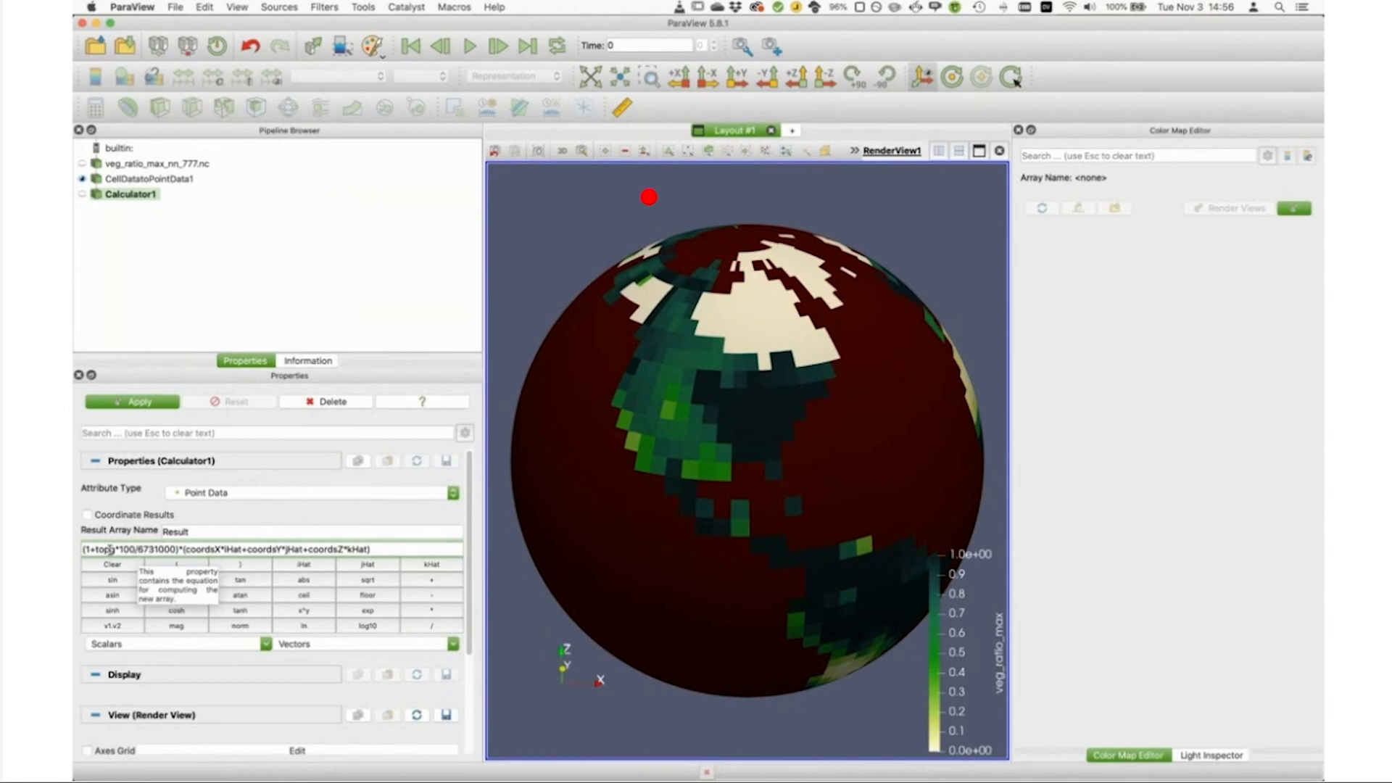
pyautogui.moveTo(181, 549)
pyautogui.mouseDown()
pyautogui.moveTo(374, 549)
pyautogui.moveTo(183, 549)
pyautogui.mouseUp()
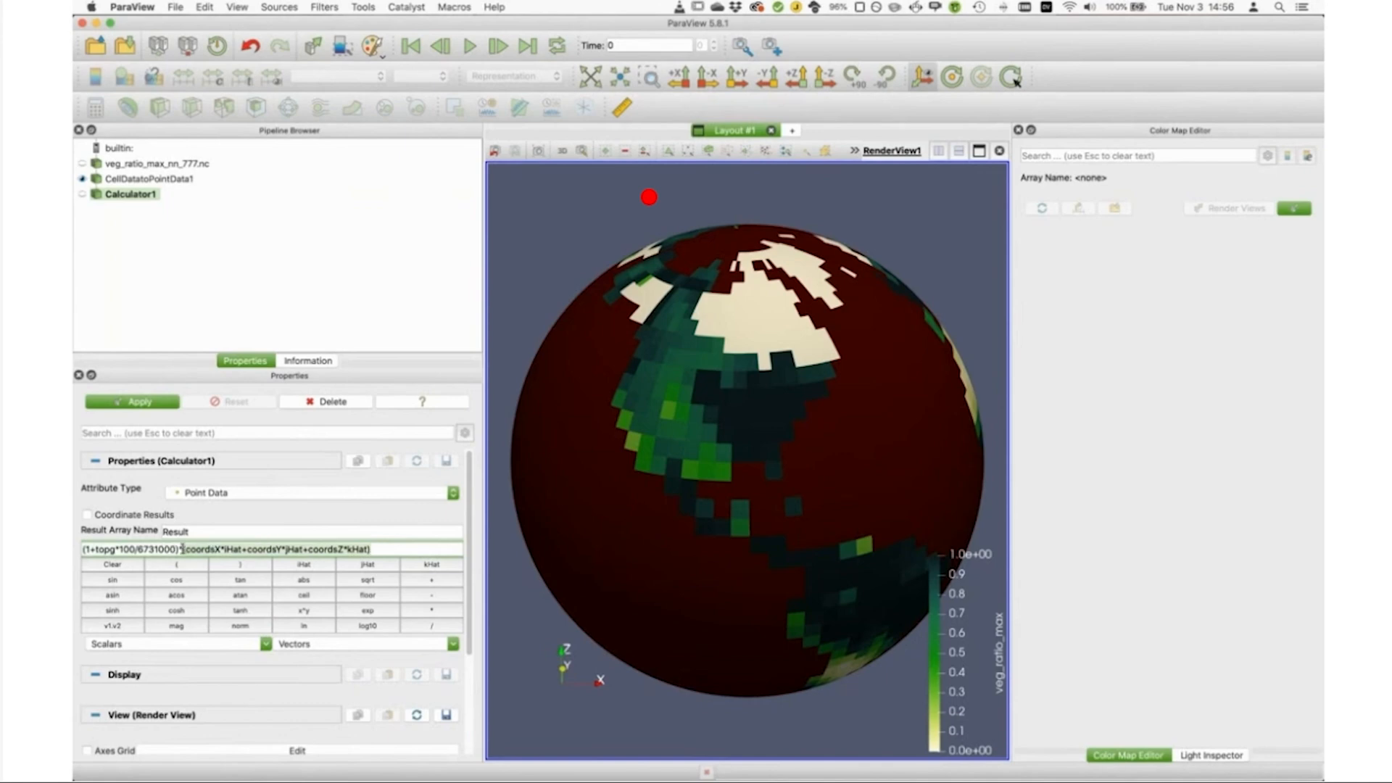
# Step: Enable coordinate results for the Calculator, name the result array coords, and apply the filter
pyautogui.click(88, 515)
pyautogui.click(211, 532)
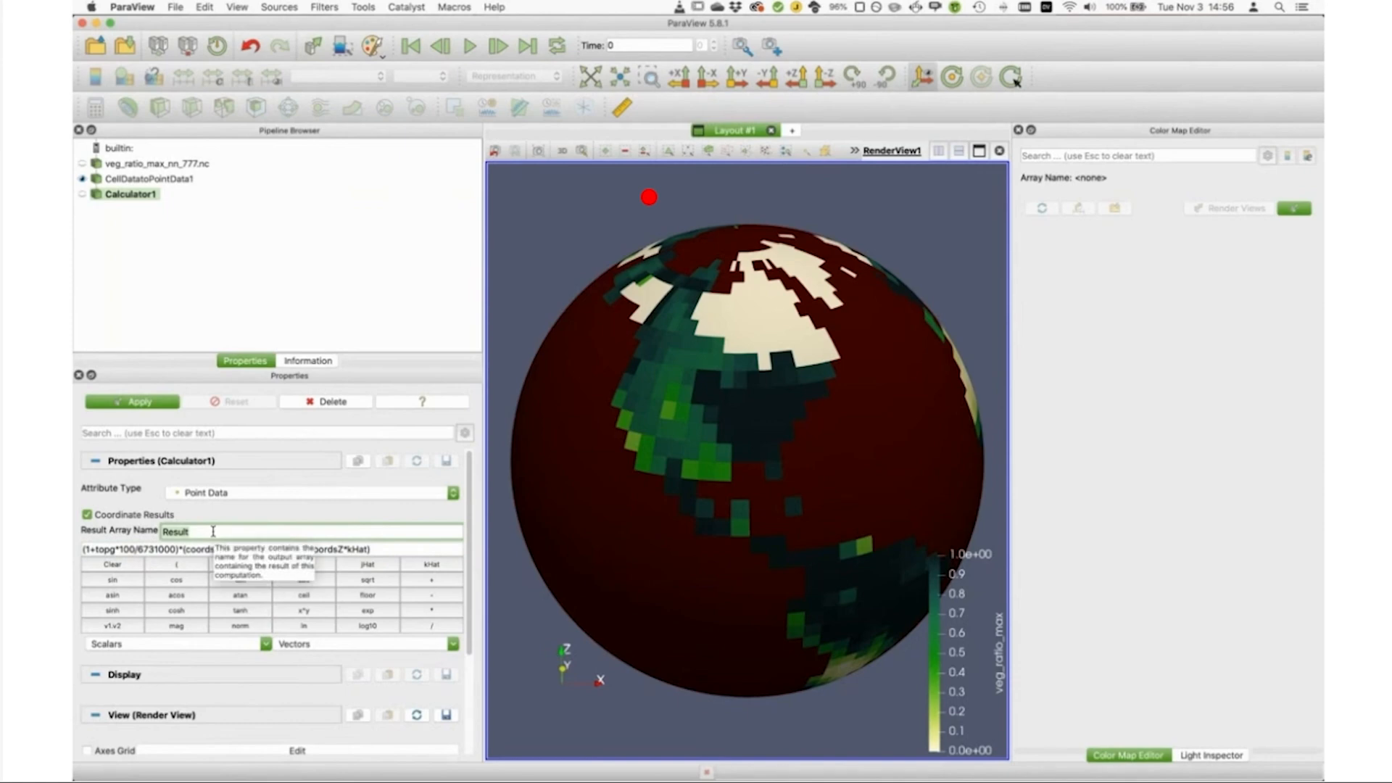
pyautogui.press('BackSpace')
pyautogui.press('BackSpace')
pyautogui.press('BackSpace')
pyautogui.press('BackSpace')
pyautogui.press('BackSpace')
pyautogui.press('BackSpace')
pyautogui.write('coo')
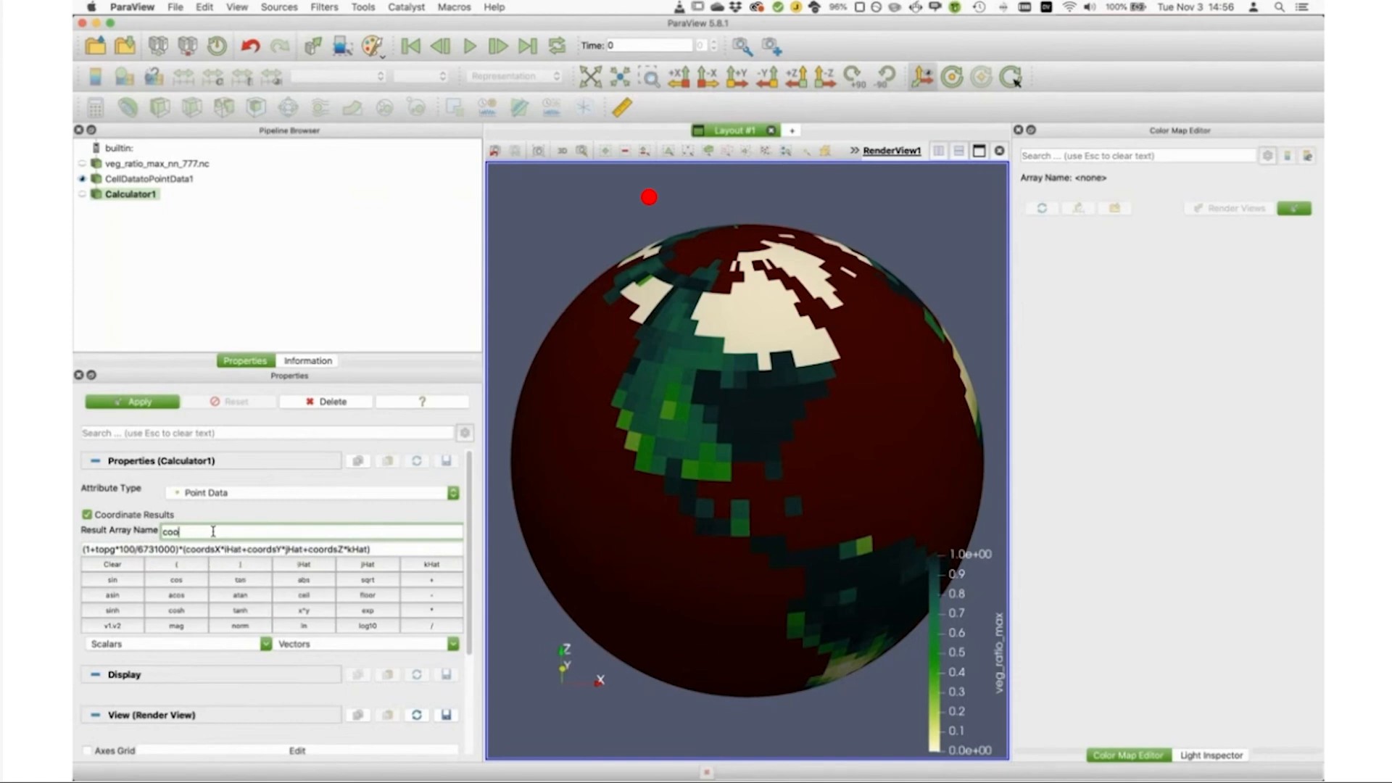
pyautogui.write('rds')
pyautogui.click(130, 402)
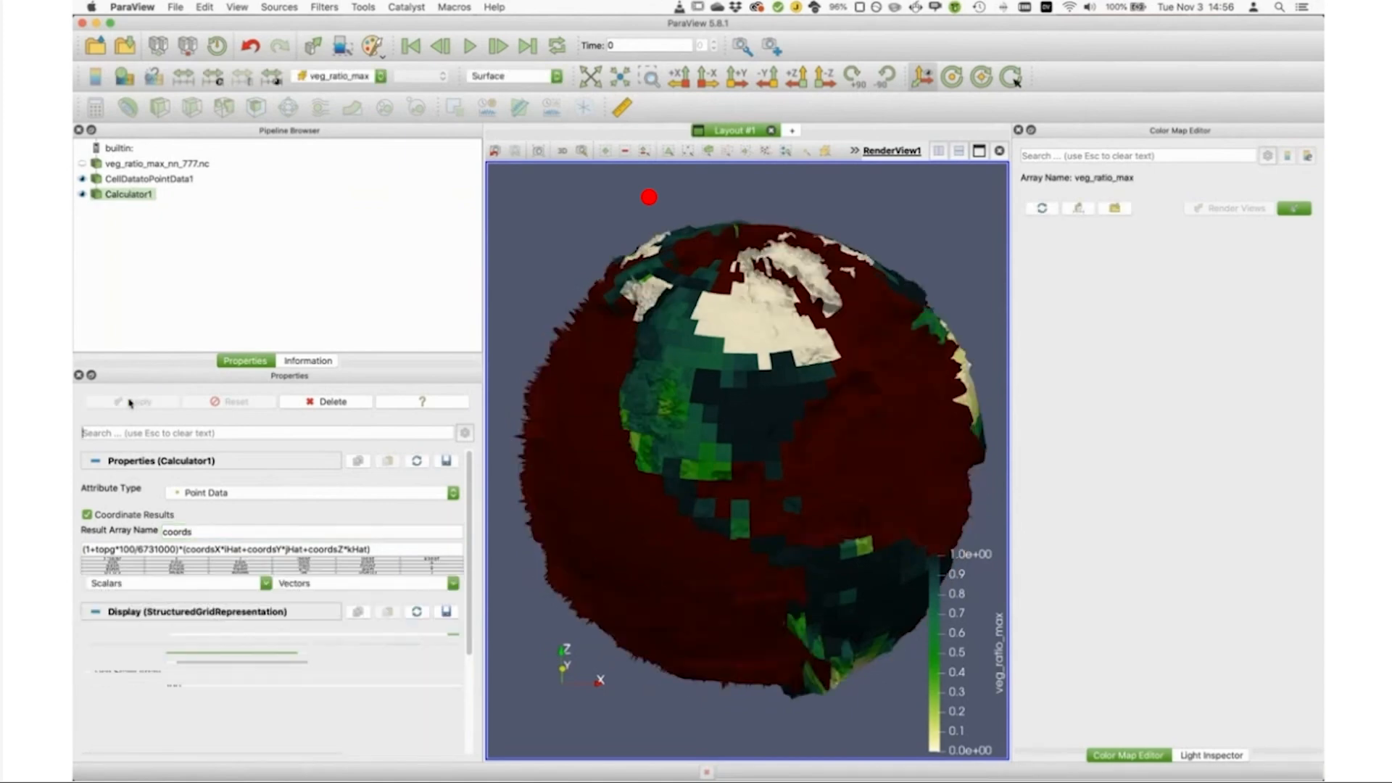
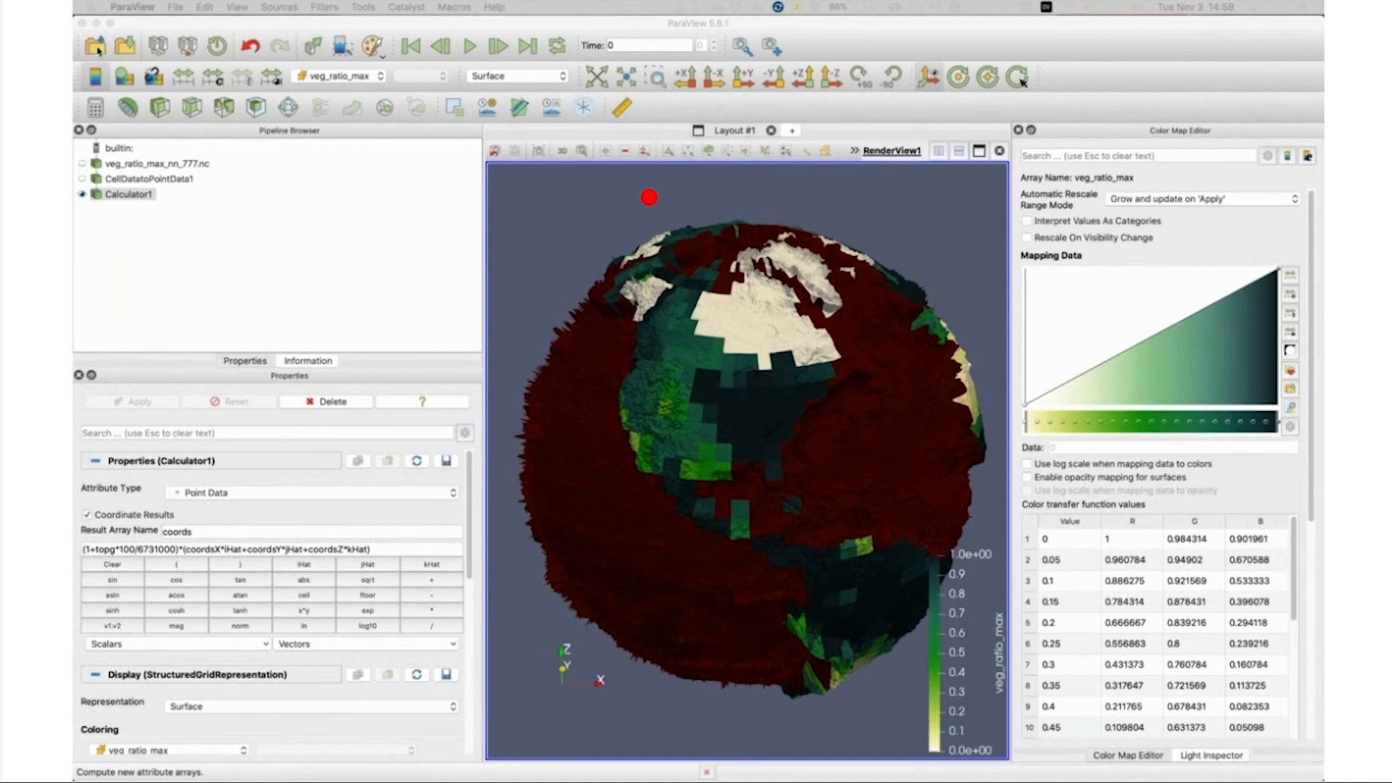
# Step: Load surf_fw_out_pv_777.nc with the NetCDF Reader, replacing fill values with NaN, and apply it
pyautogui.click(97, 47)
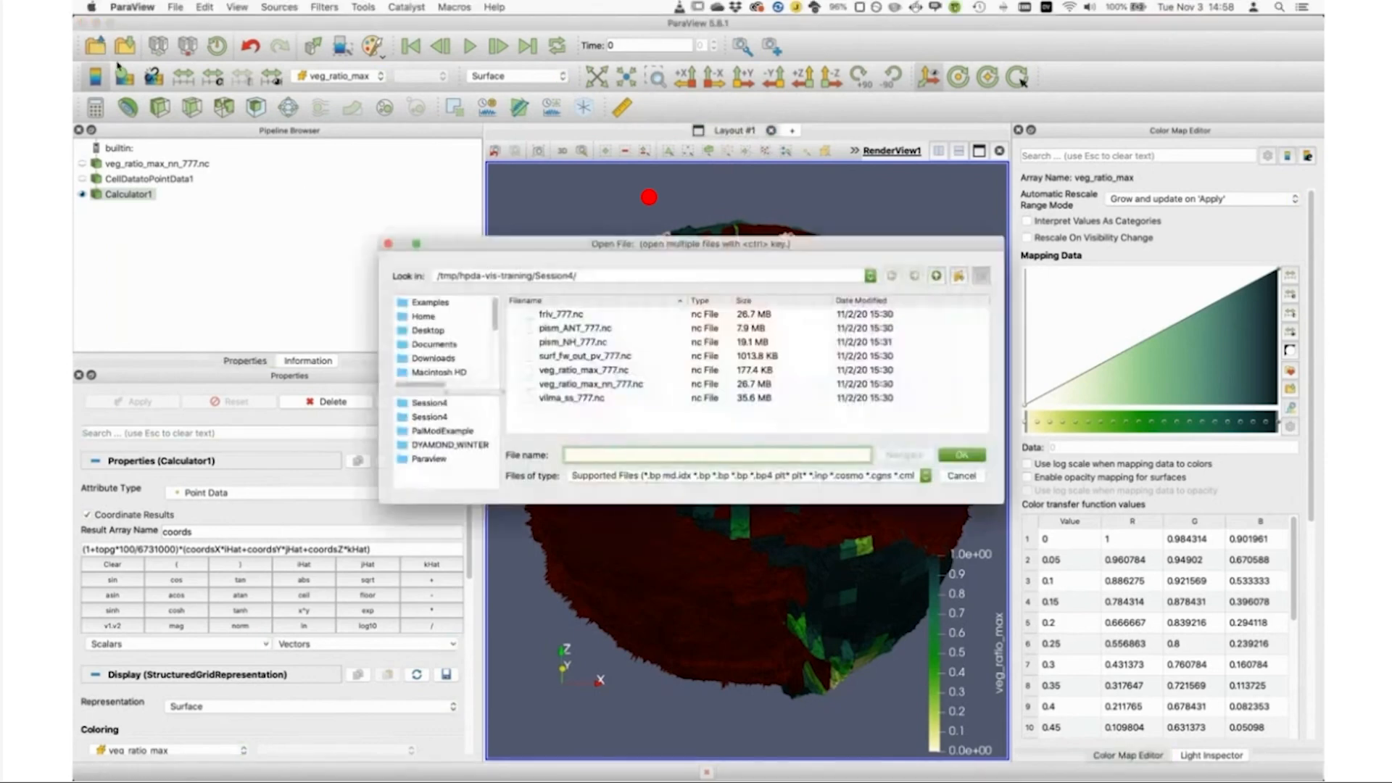
pyautogui.click(593, 356)
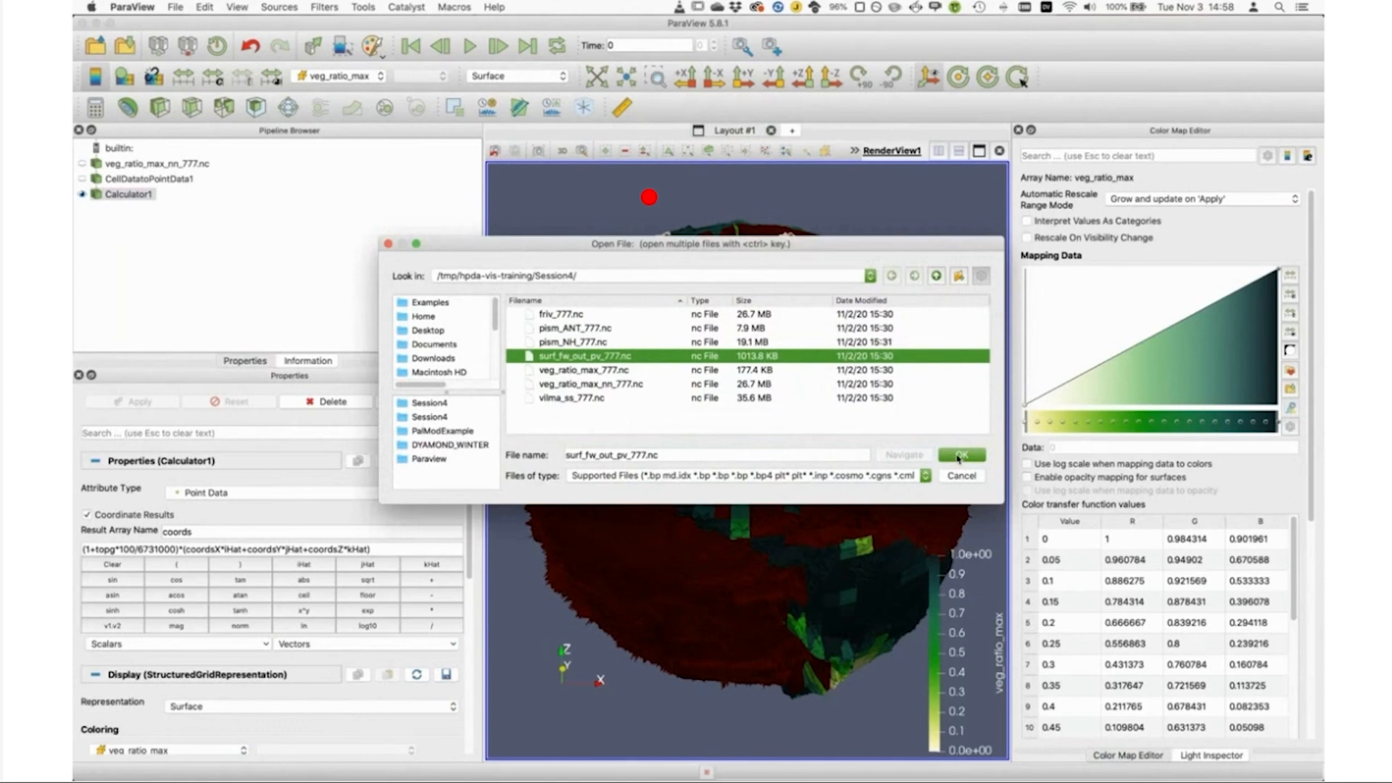
pyautogui.click(959, 457)
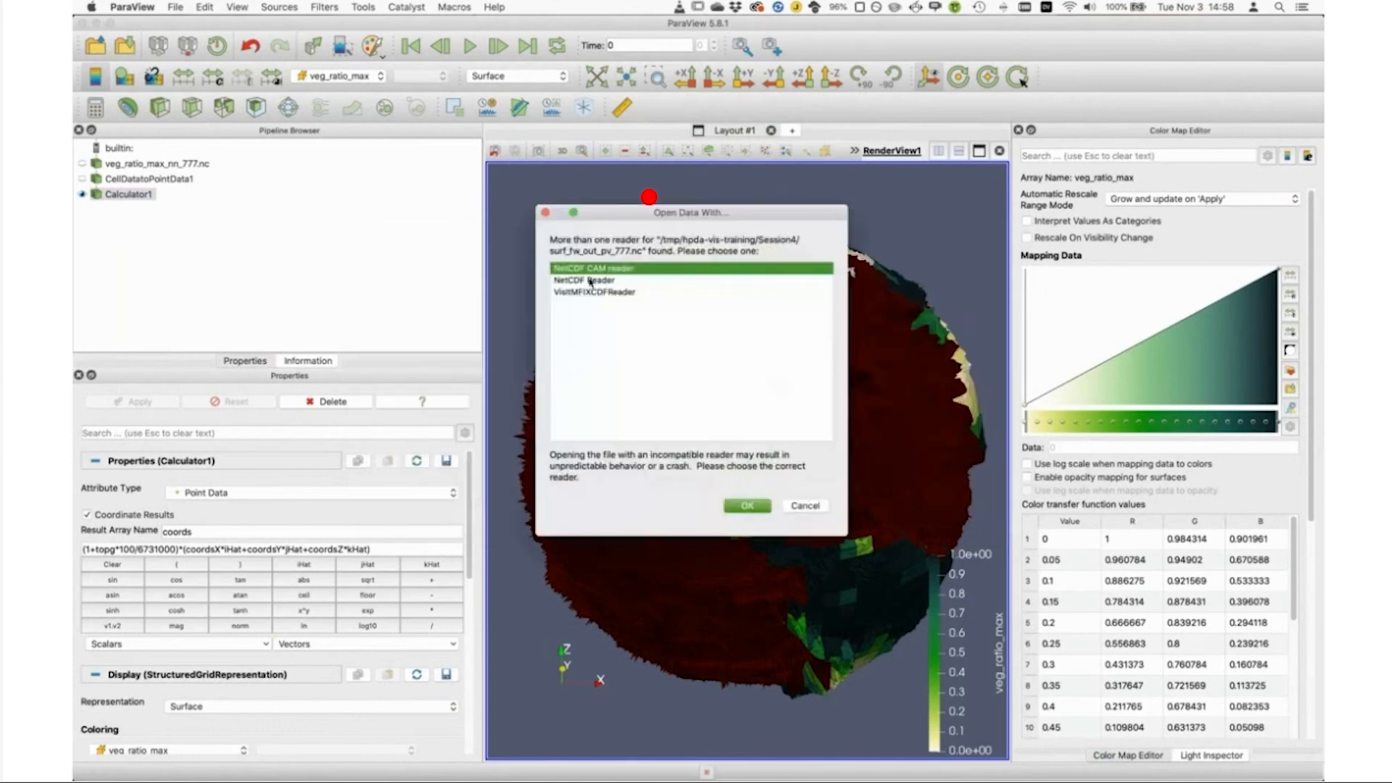
pyautogui.click(592, 281)
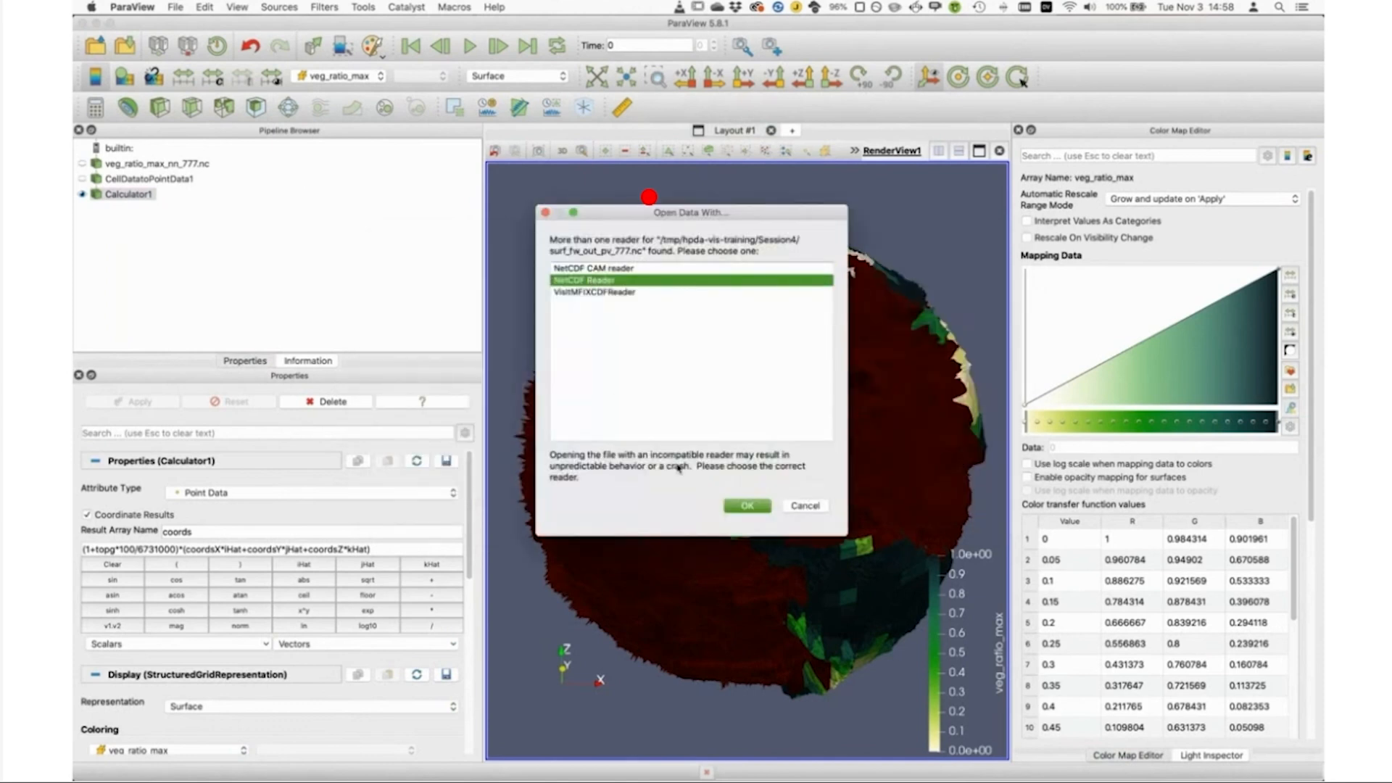
pyautogui.click(743, 506)
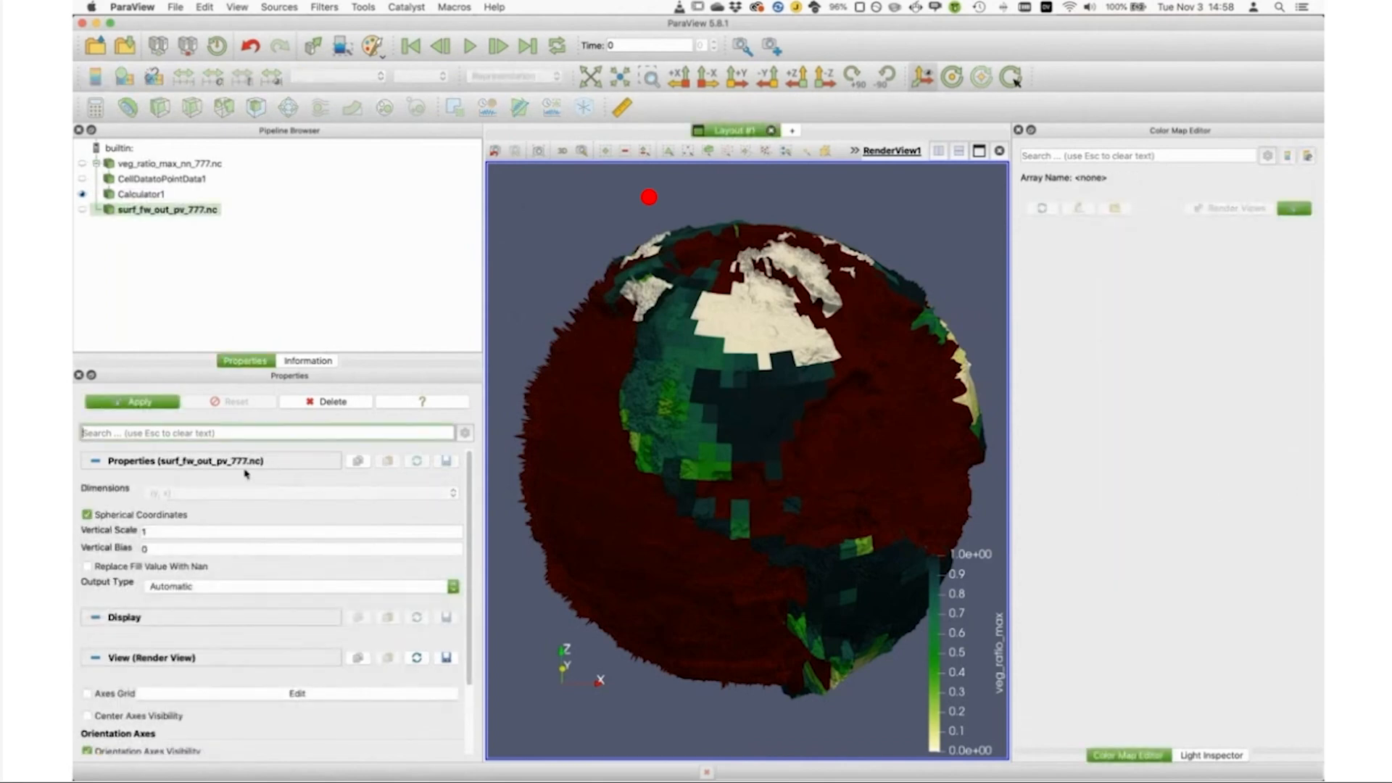
pyautogui.click(167, 568)
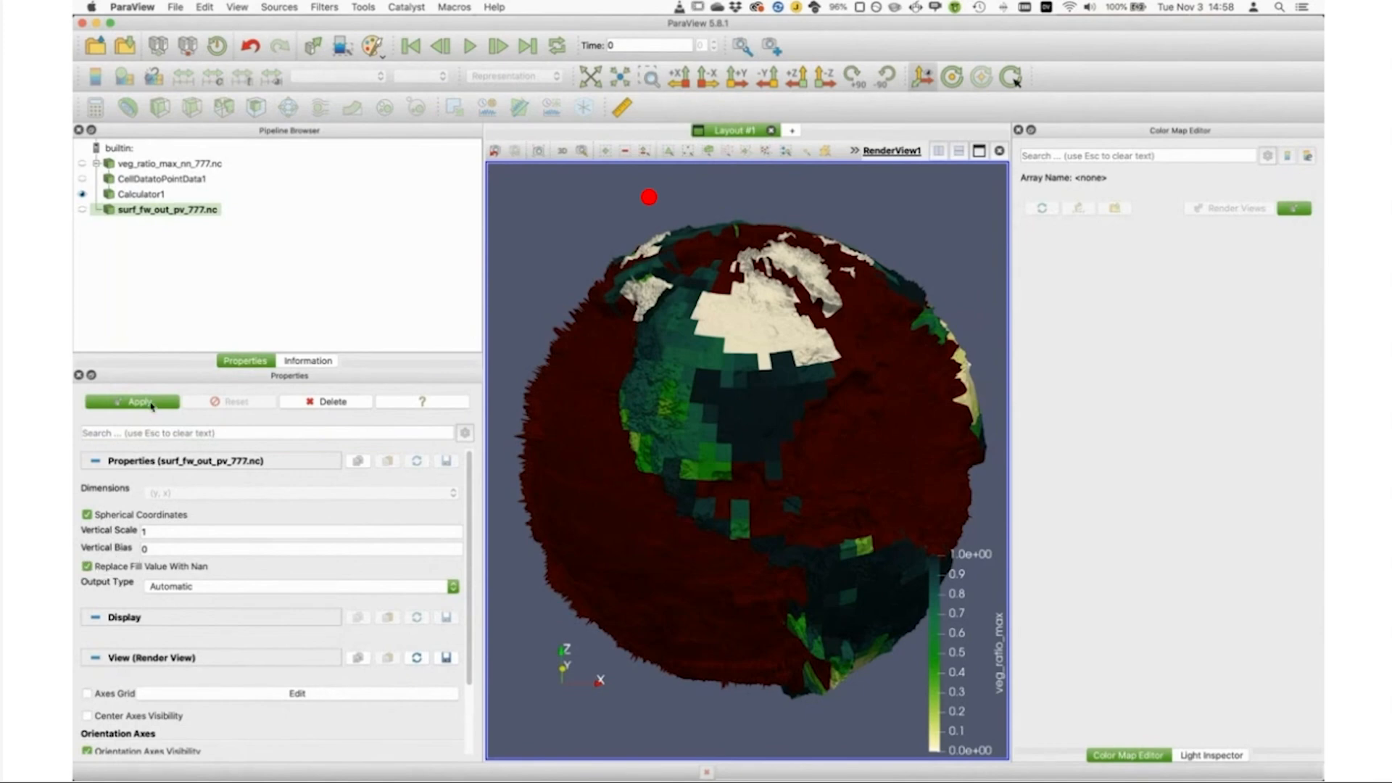
pyautogui.click(145, 402)
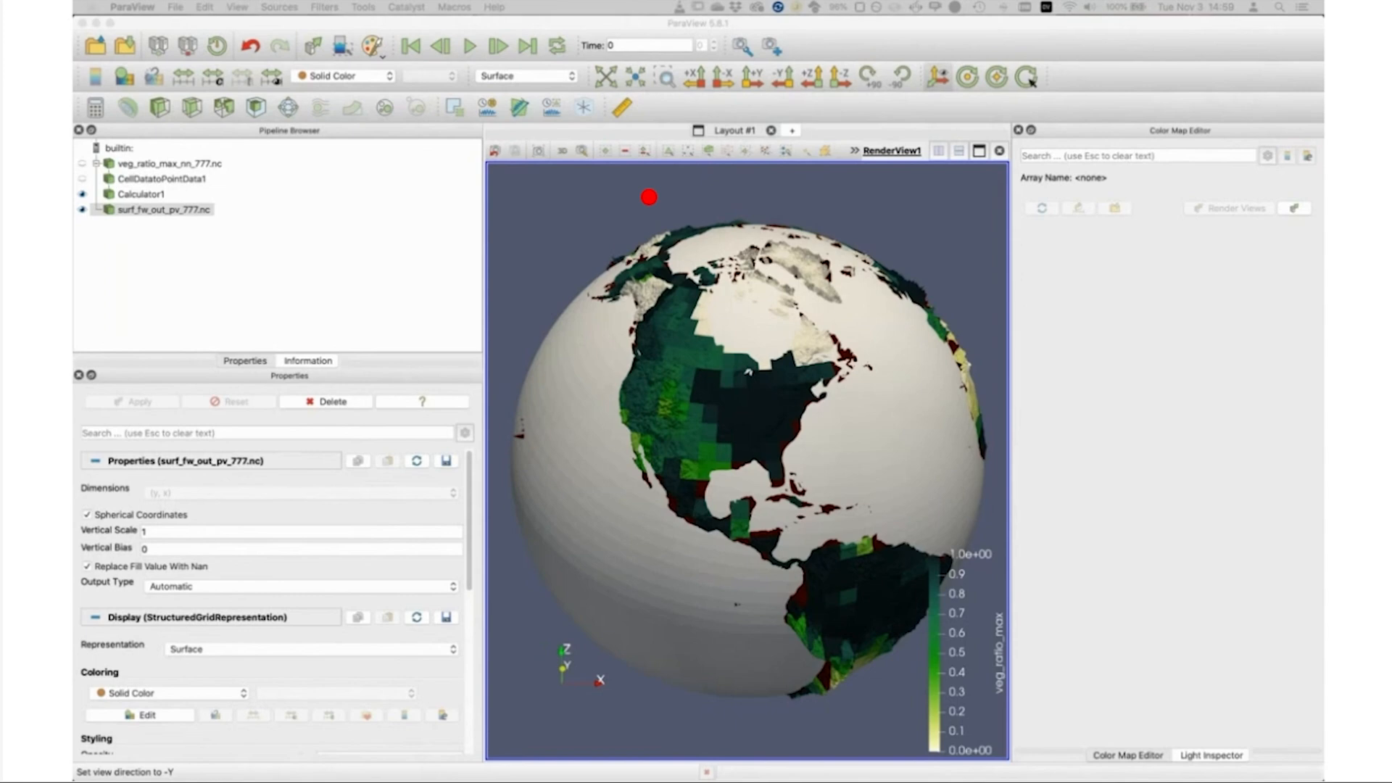
# Step: Color the surf_fw_out_pv_777.nc surface by surf_fw_out using the Blues preset, with the transfer function inverted
pyautogui.click(366, 78)
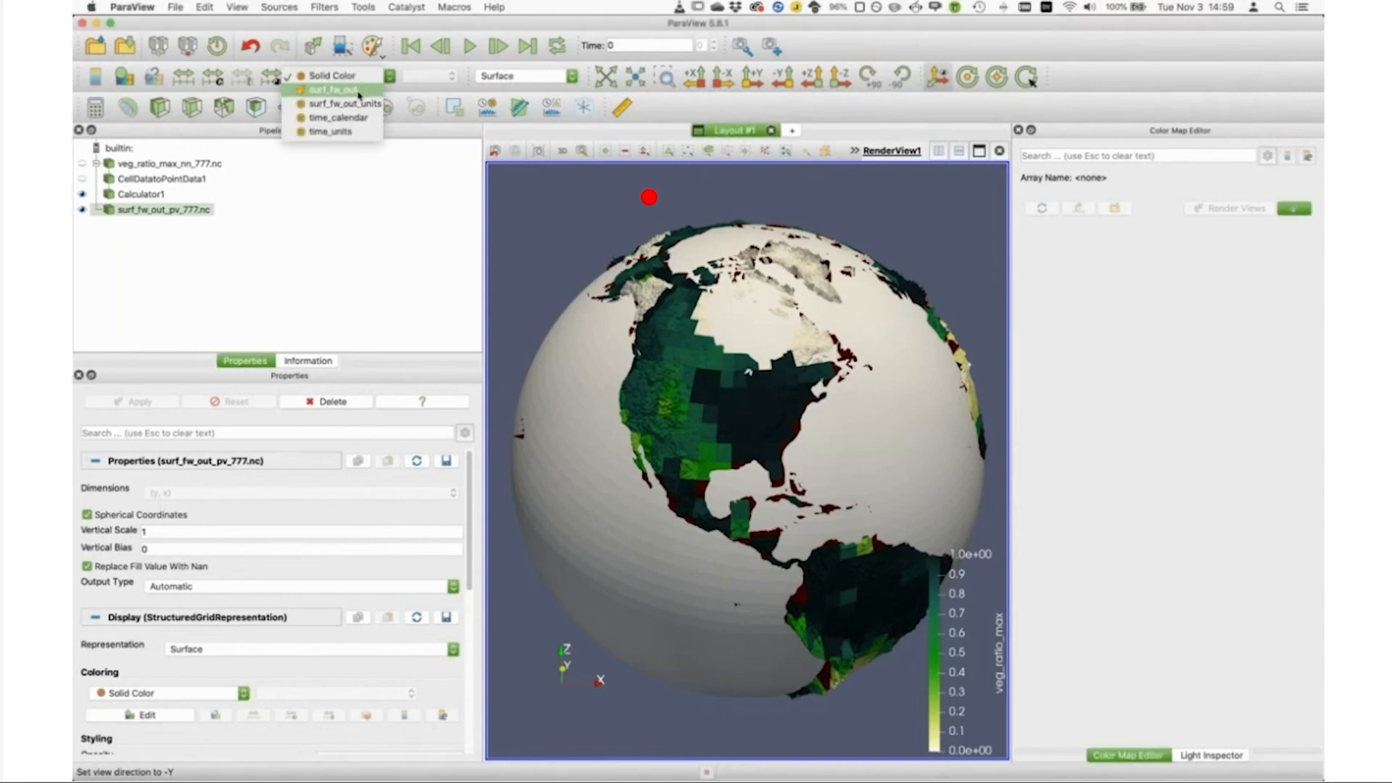
pyautogui.click(358, 92)
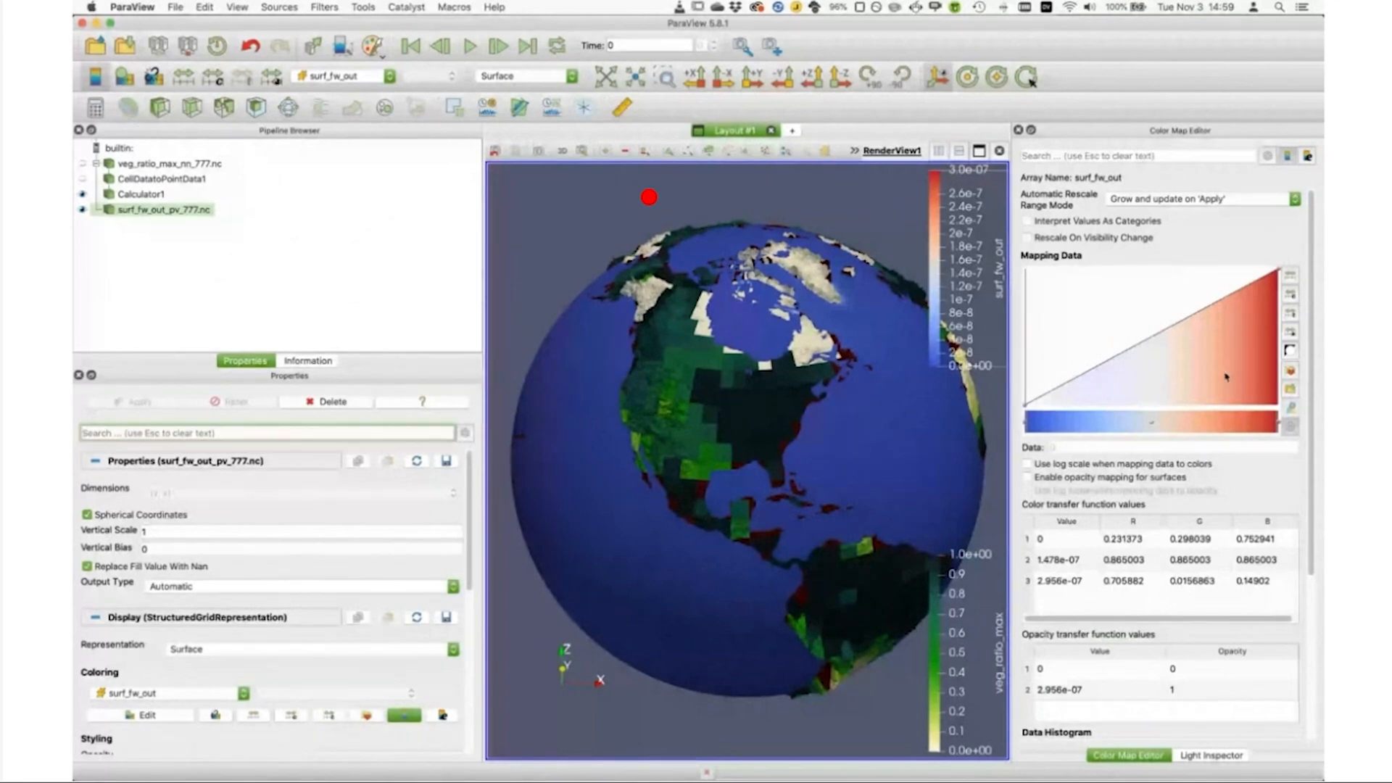
pyautogui.click(1291, 372)
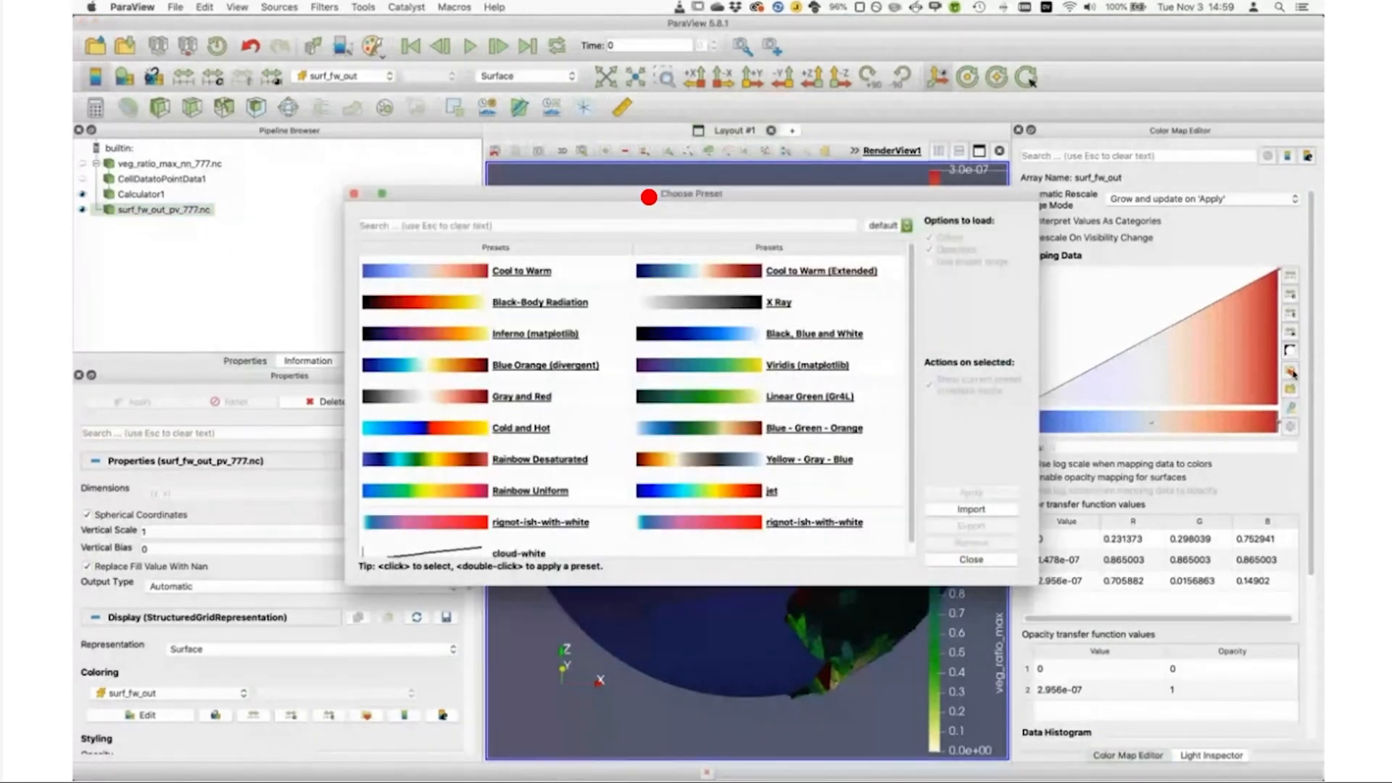
pyautogui.click(555, 221)
pyautogui.write('blu')
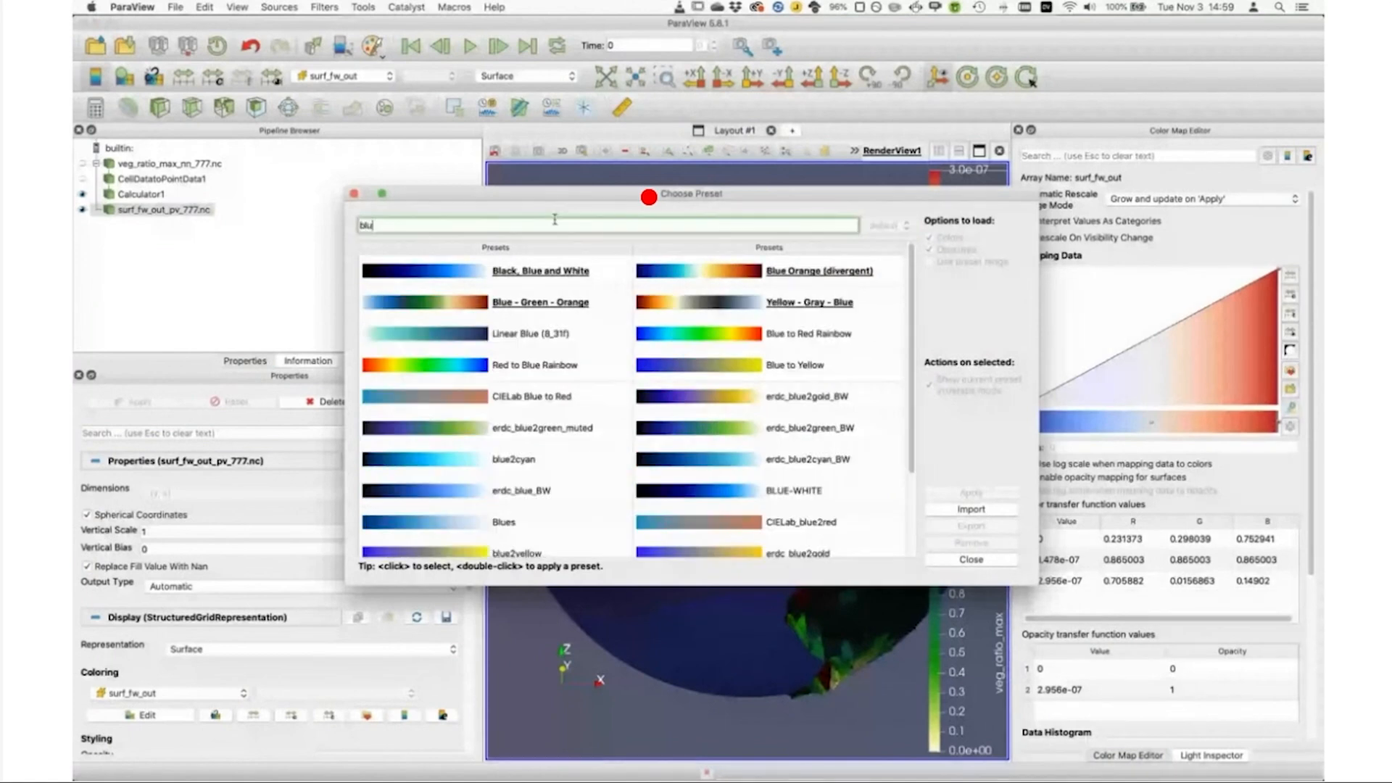
pyautogui.click(489, 526)
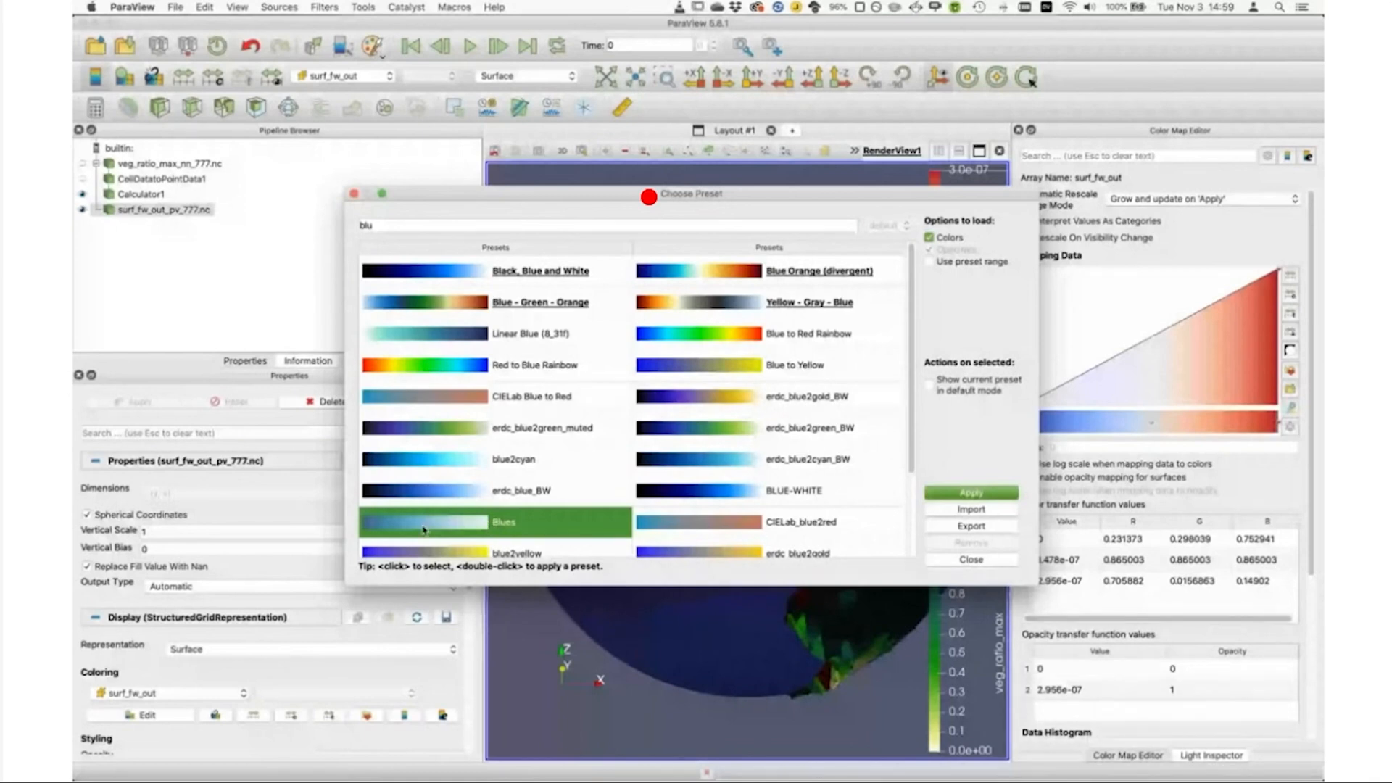
pyautogui.click(947, 491)
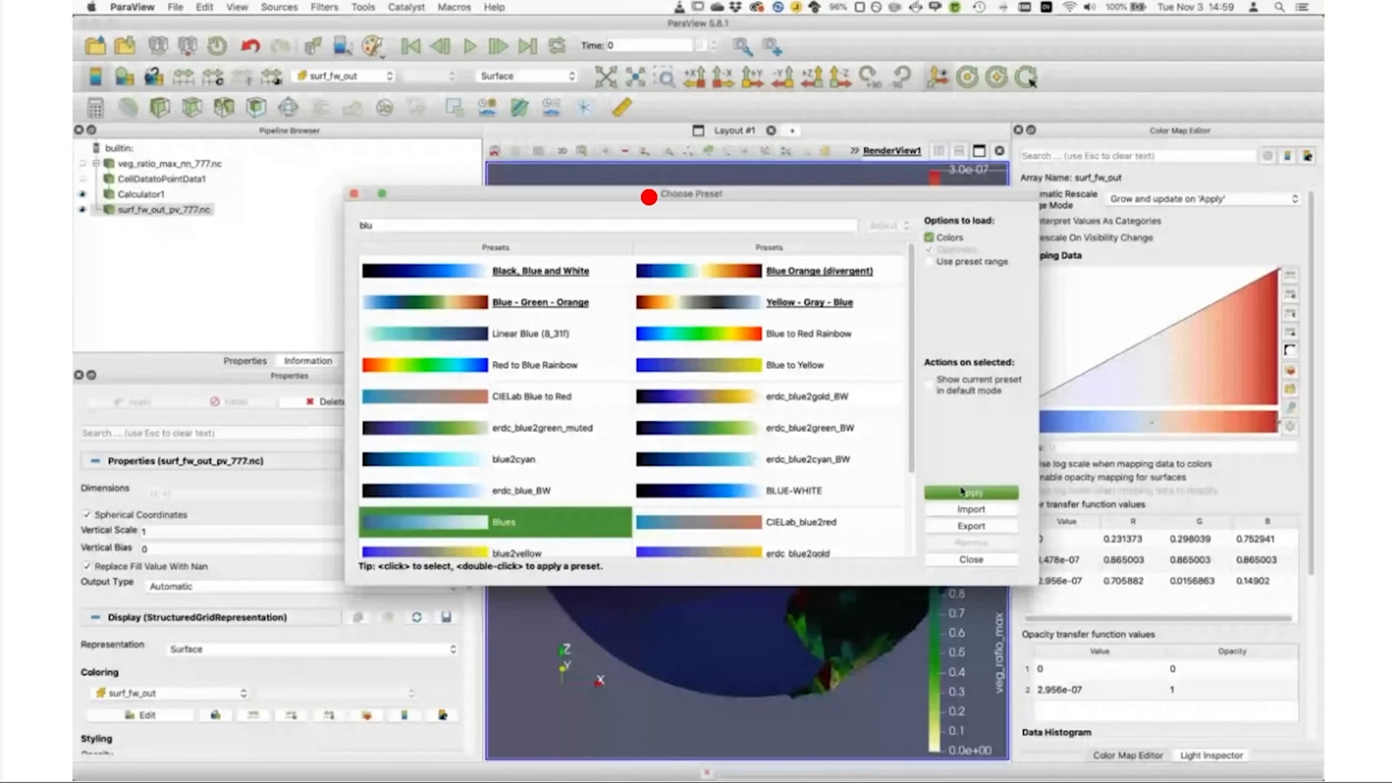
pyautogui.click(946, 558)
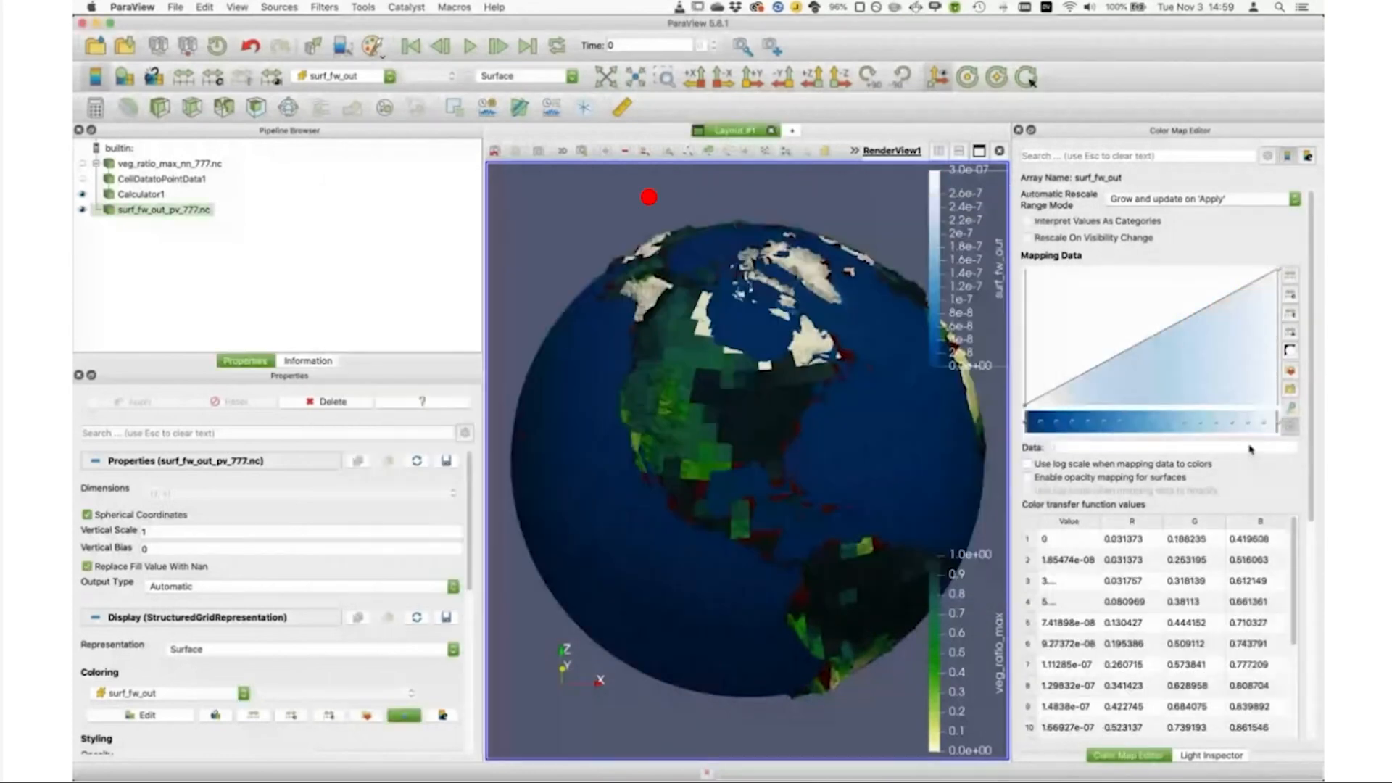
pyautogui.click(1290, 350)
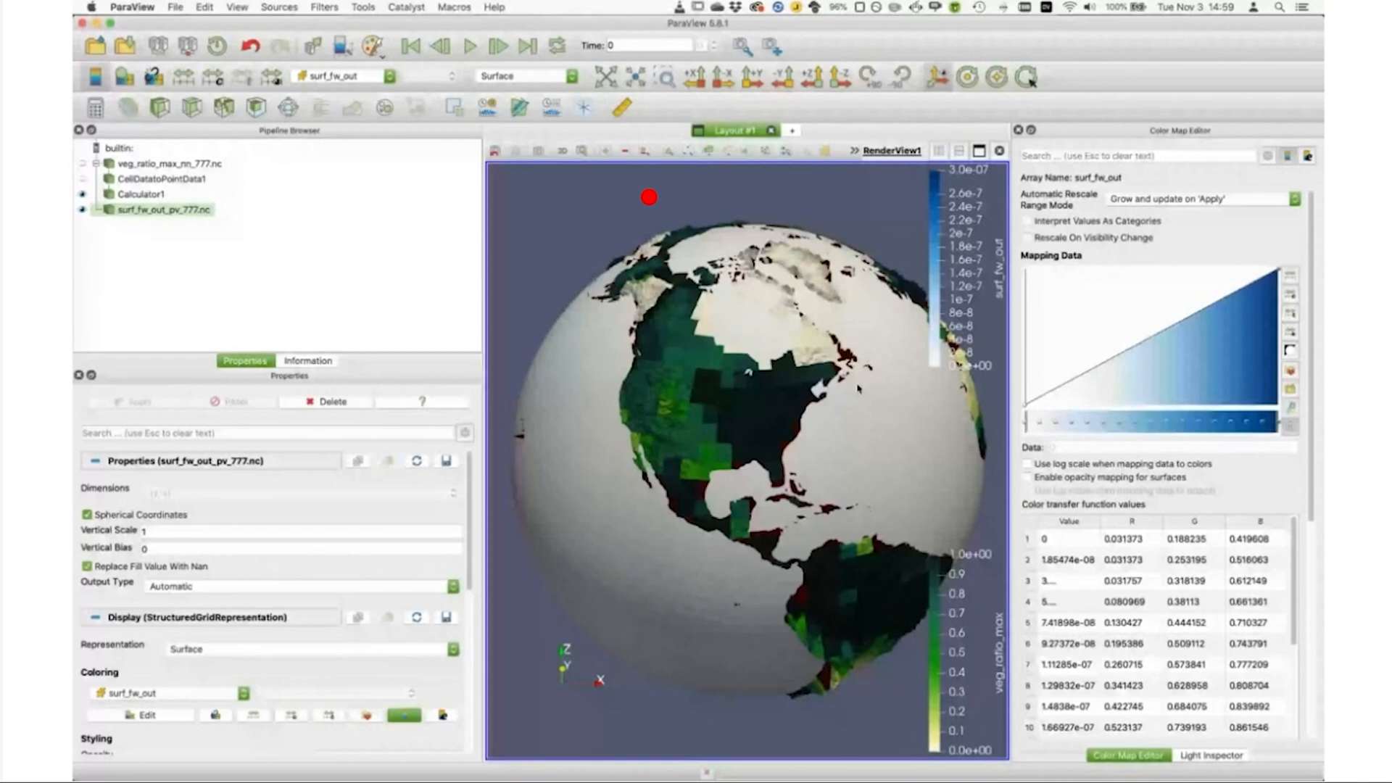
# Step: Use log scale for the surf_fw_out color map and rescale its range to 0.01–1 with automatic rescaling disabled
pyautogui.click(1028, 464)
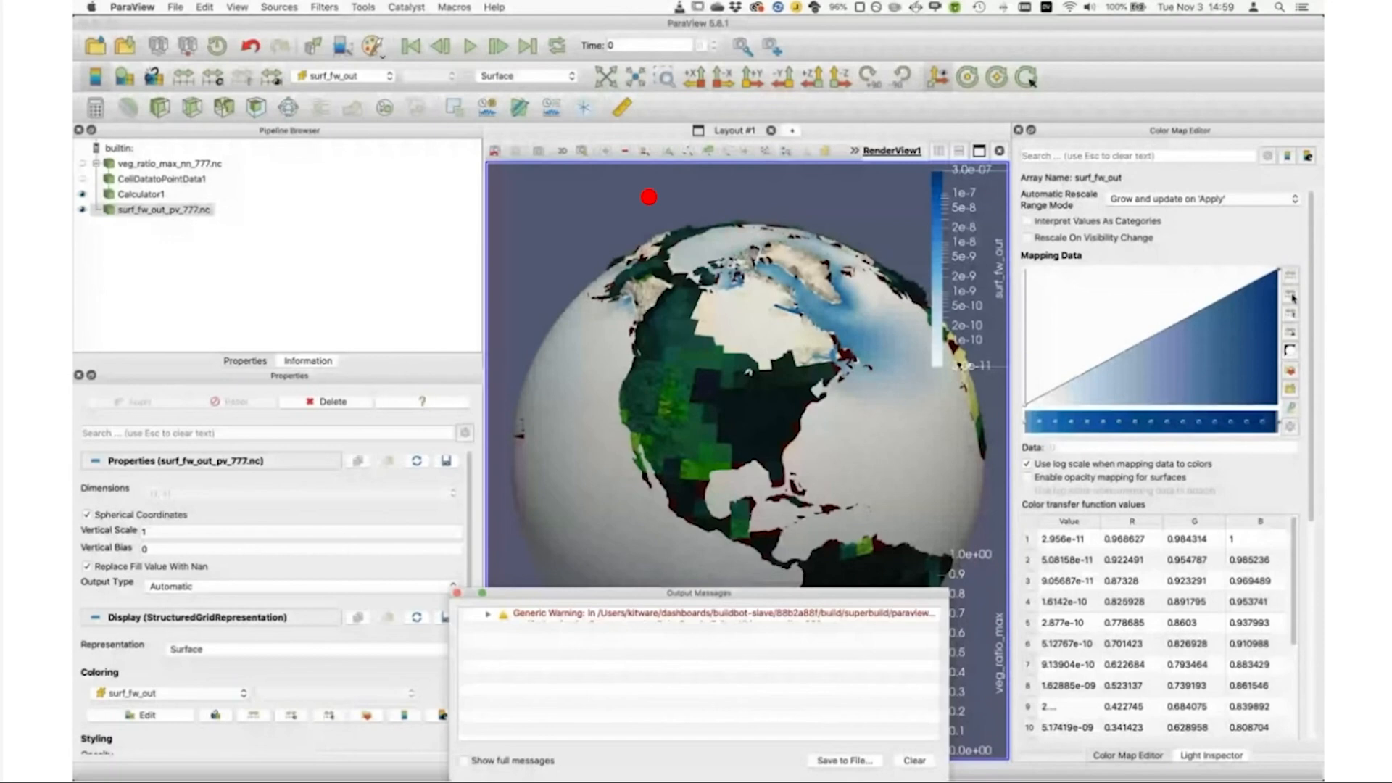
pyautogui.click(1291, 296)
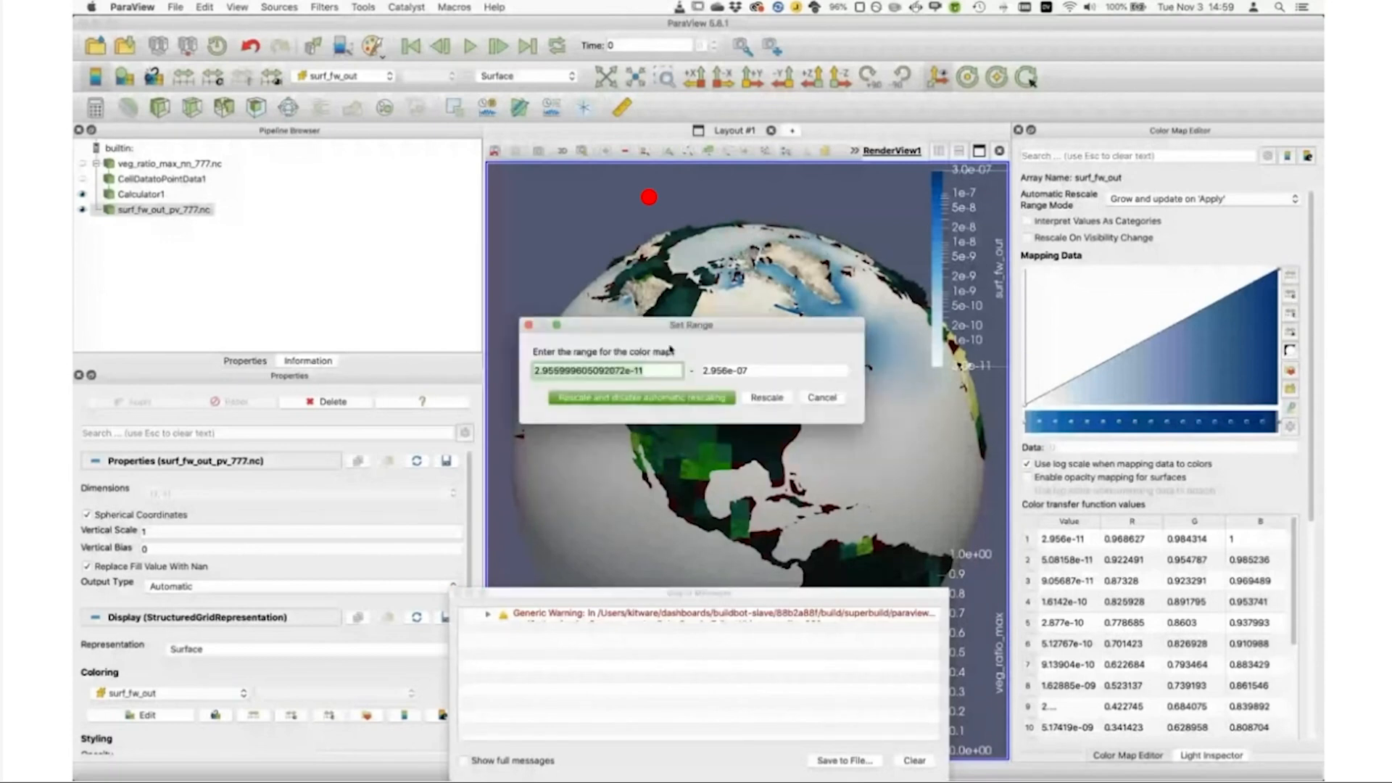
pyautogui.write('0.01')
pyautogui.press('Tab')
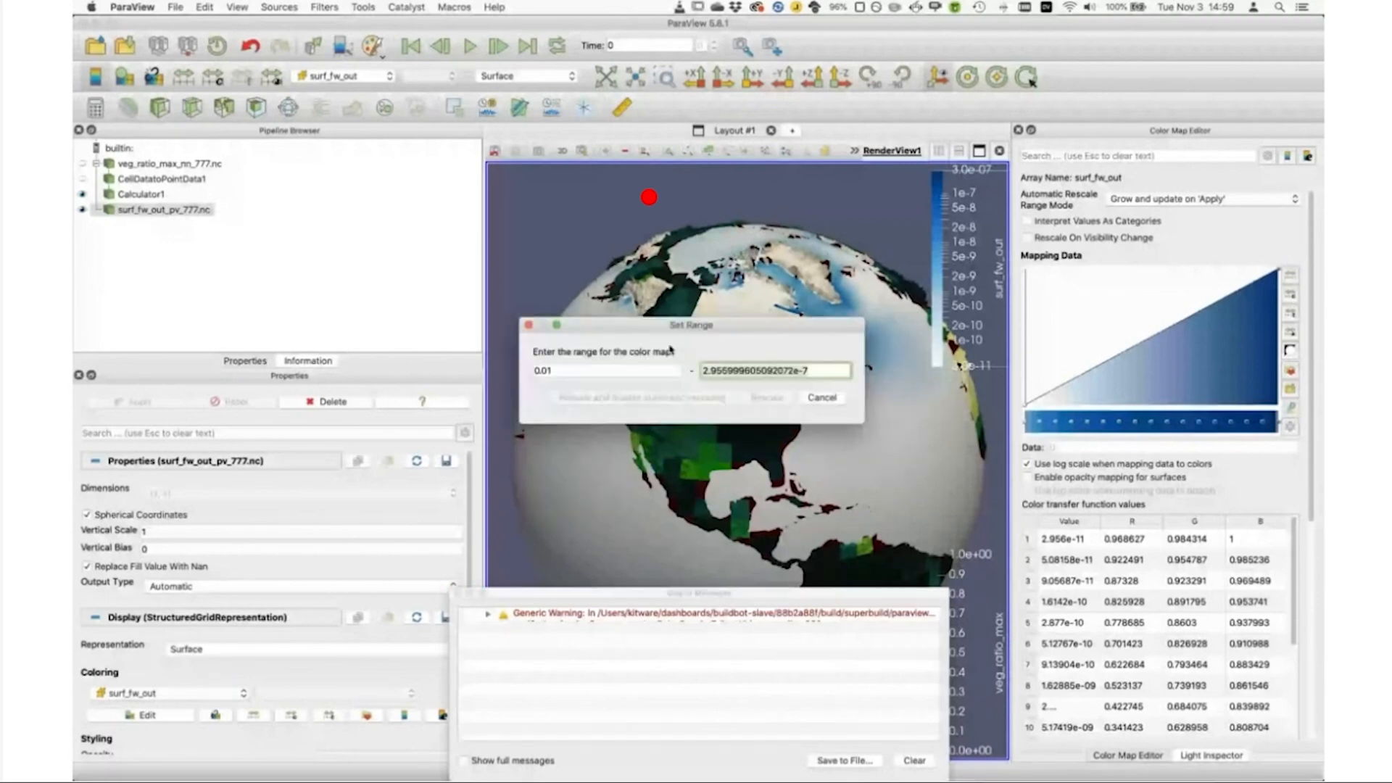
pyautogui.write('1')
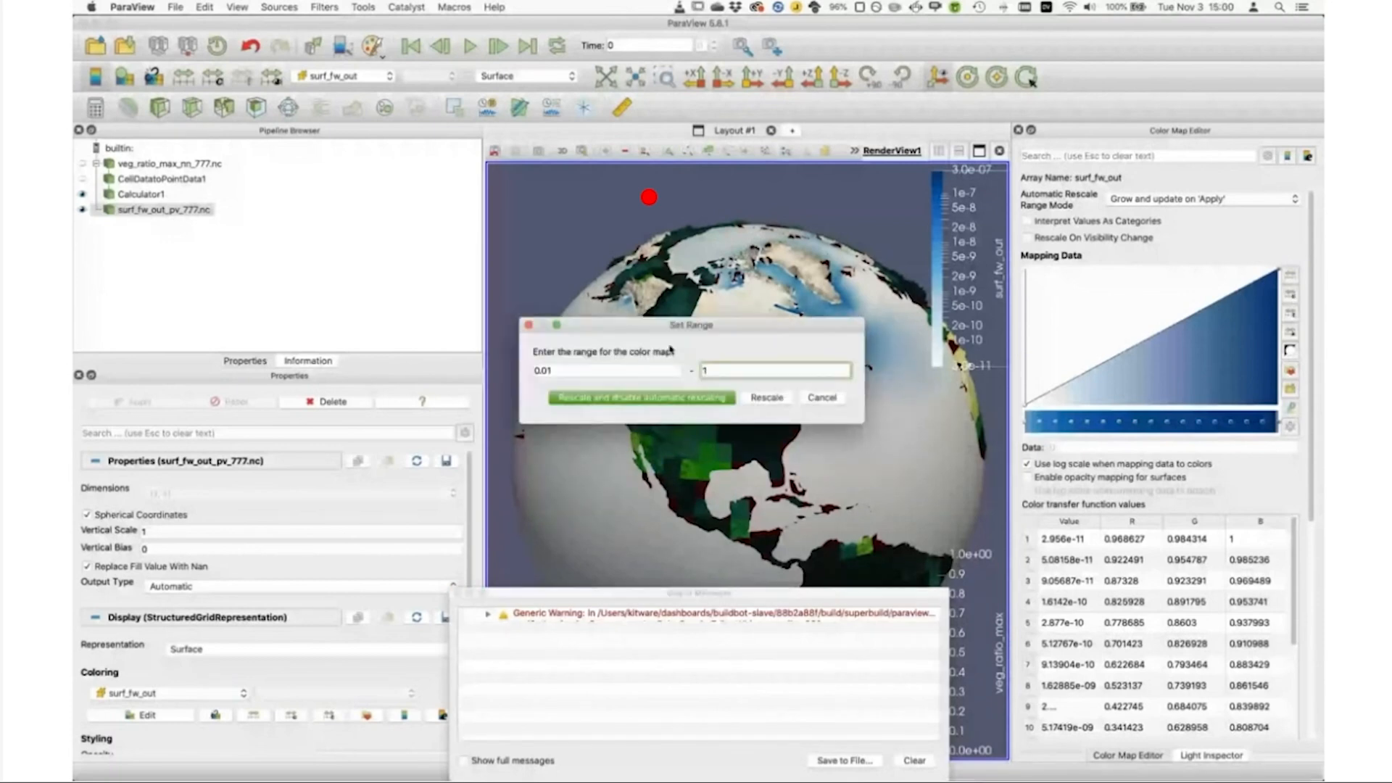
pyautogui.click(671, 398)
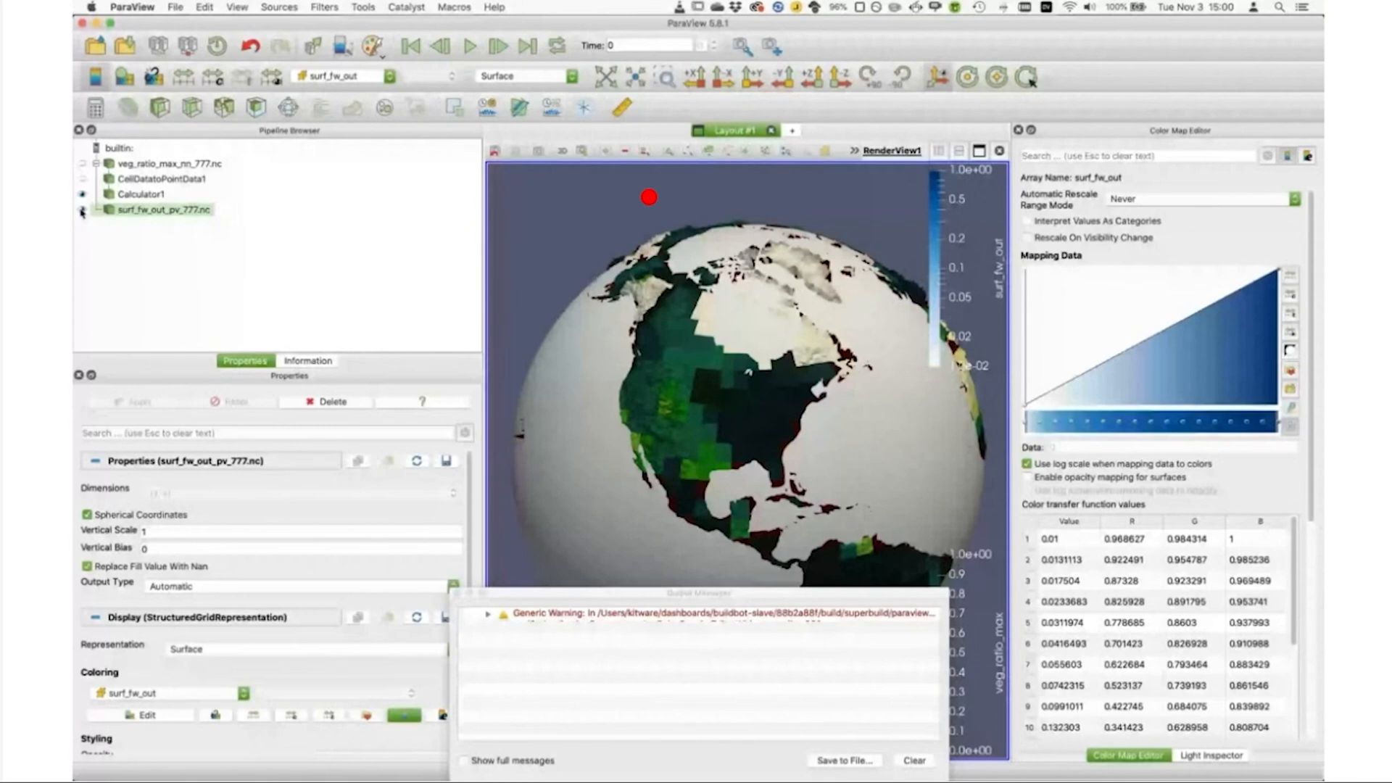
# Step: Add a Calculator to surf_fw_out_pv_777.nc, name its result array surf_fw_out, and enter the surf_fw_out scalar as the formula's start
pyautogui.click(95, 107)
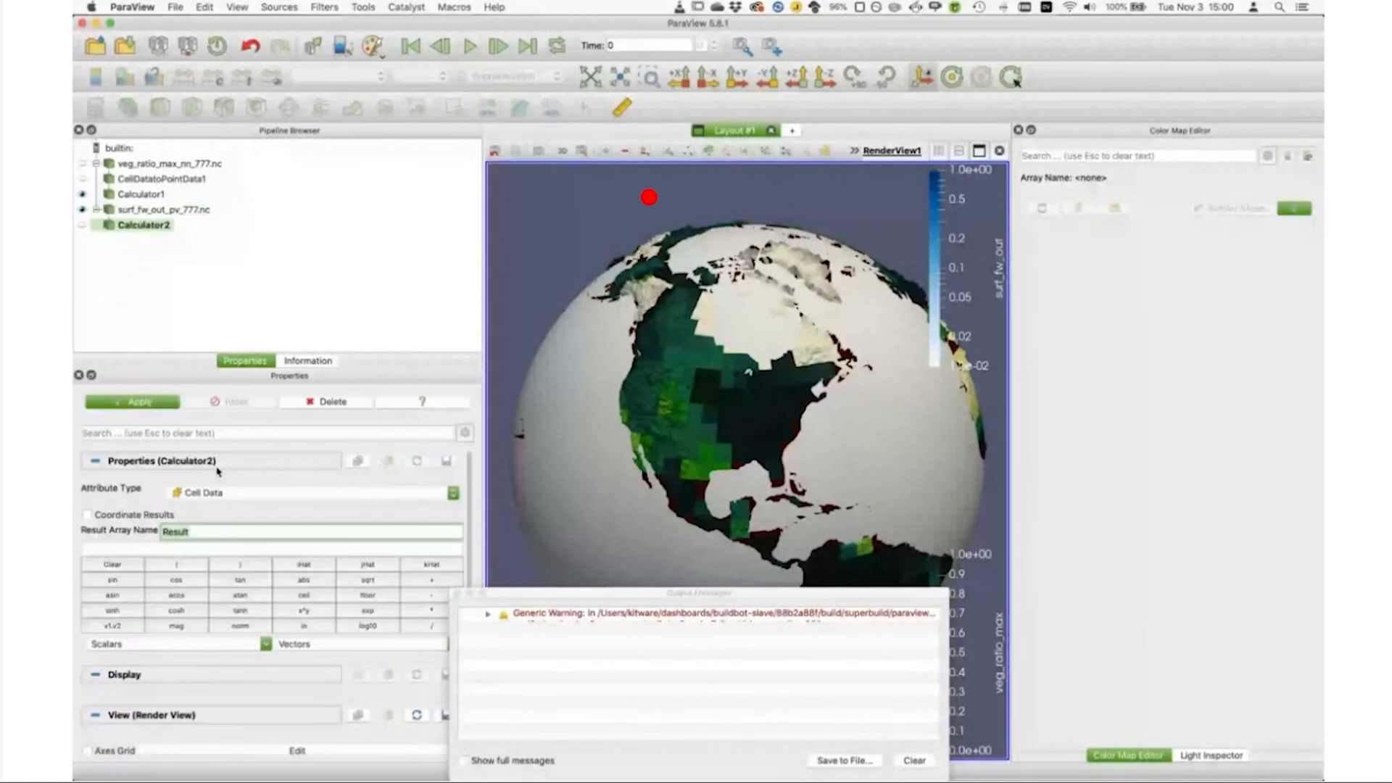
pyautogui.write('surf_fw_out')
pyautogui.press('Tab')
pyautogui.write('surf')
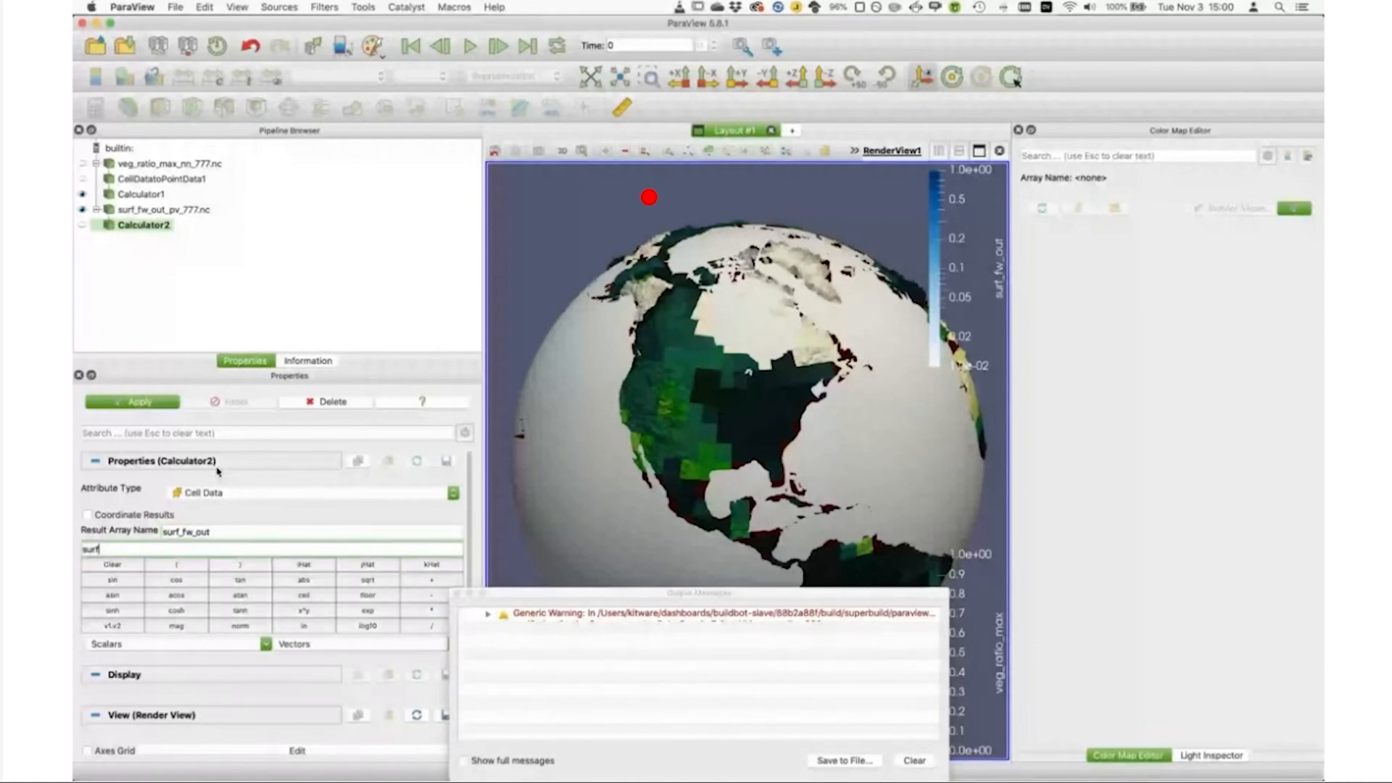
pyautogui.click(139, 645)
pyautogui.click(139, 668)
pyautogui.click(98, 551)
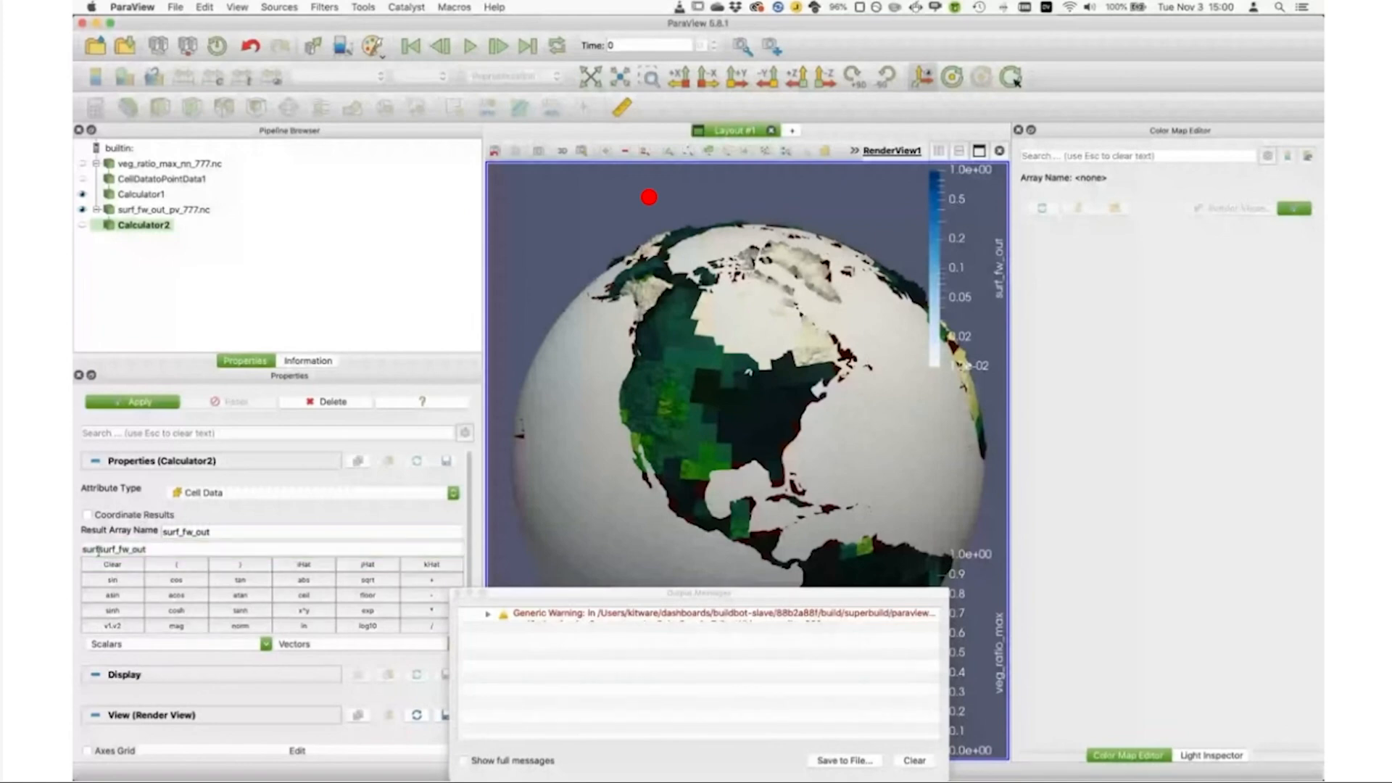
pyautogui.click(103, 549)
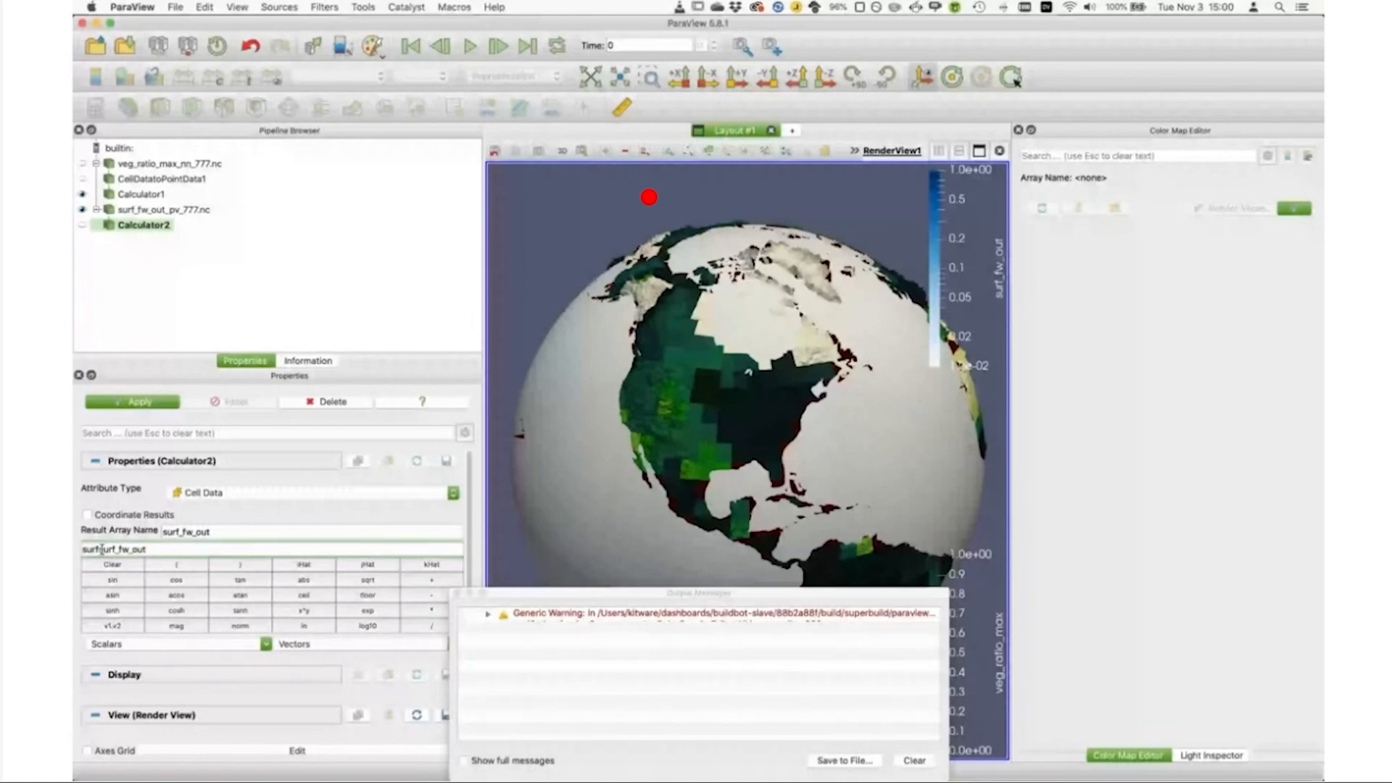
pyautogui.press('BackSpace')
pyautogui.press('BackSpace')
pyautogui.press('BackSpace')
pyautogui.press('BackSpace')
# Step: Complete the Calculator formula as surf_fw_out*86400*365 and apply the filter
pyautogui.click(178, 549)
pyautogui.write('*86400*365')
pyautogui.click(133, 401)
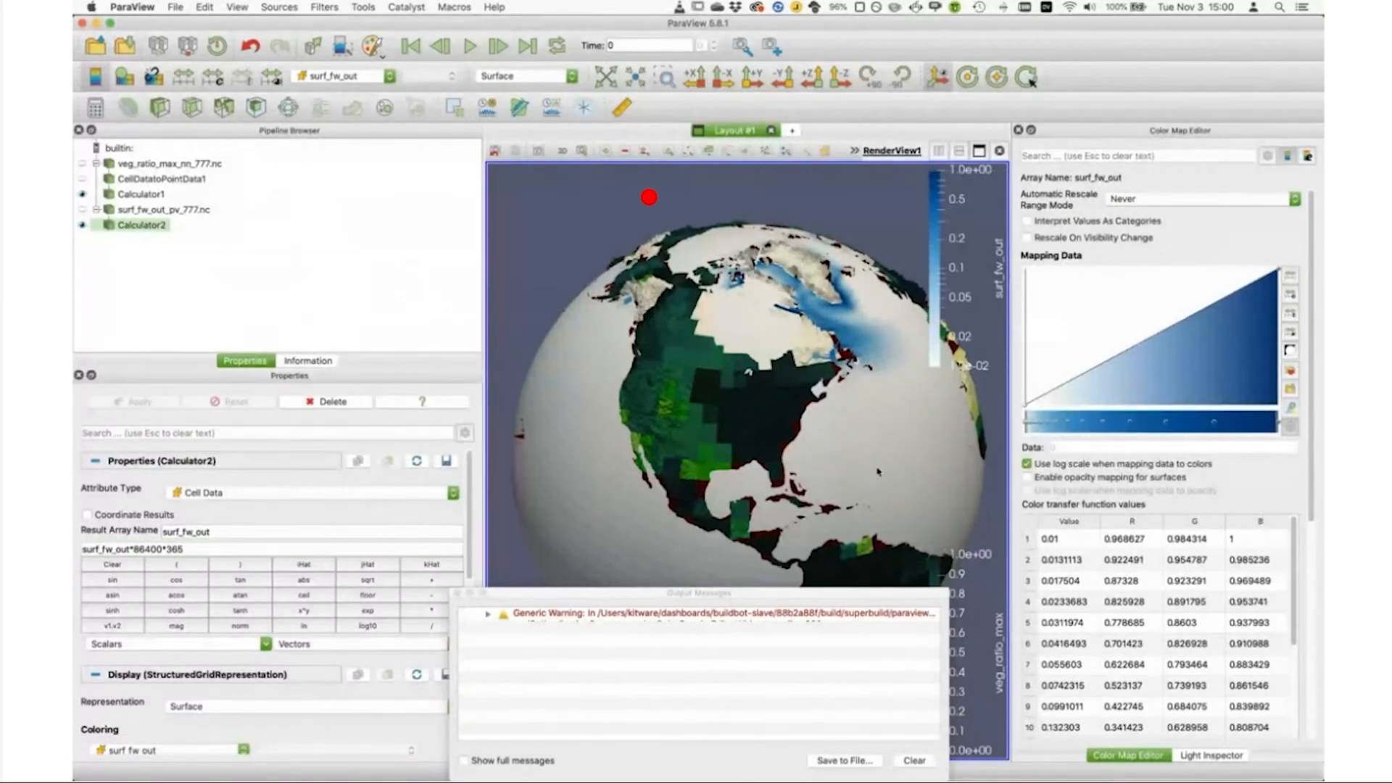
pyautogui.moveTo(872, 471); pyautogui.dragTo(846, 383)
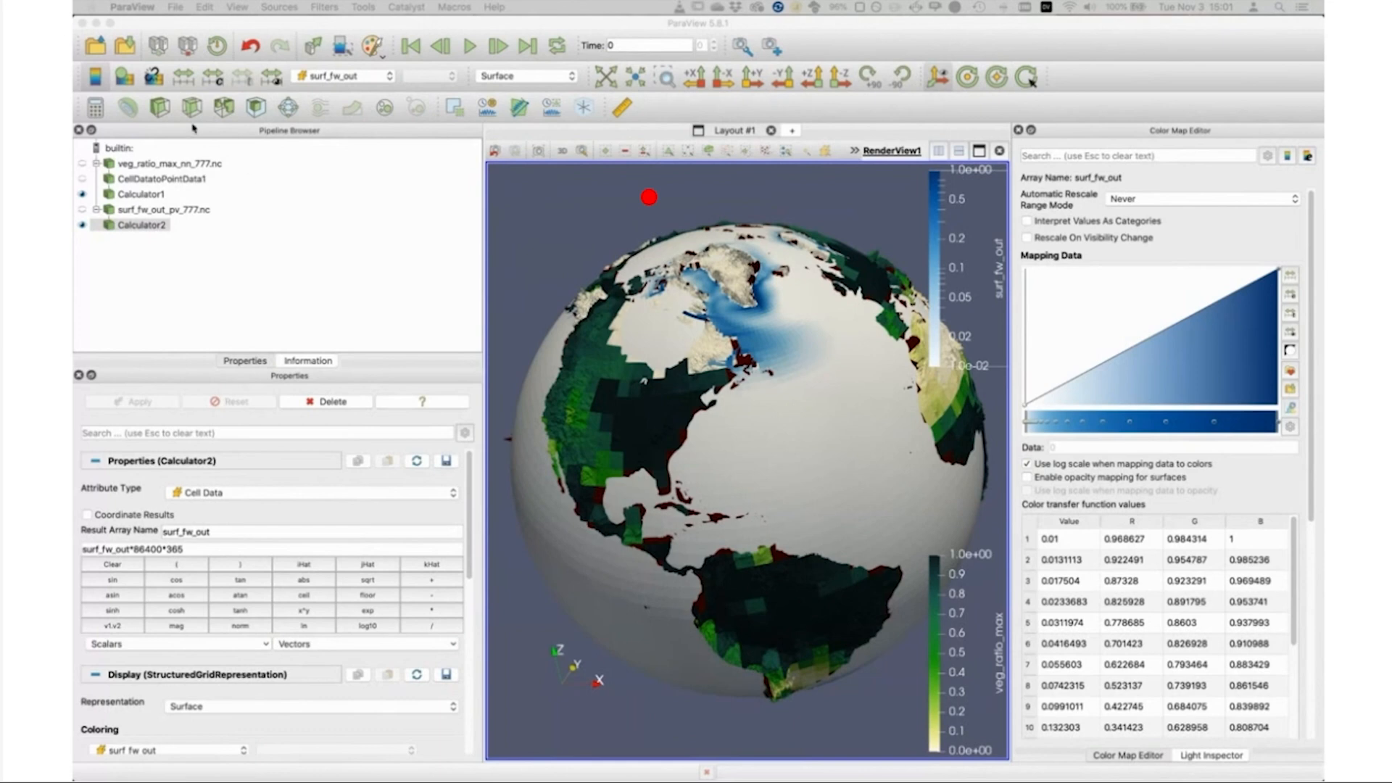
# Step: Load pism_NH_777.nc with the NetCDF Reader, replacing fill values with NaN, and apply it
pyautogui.click(100, 49)
pyautogui.click(100, 49)
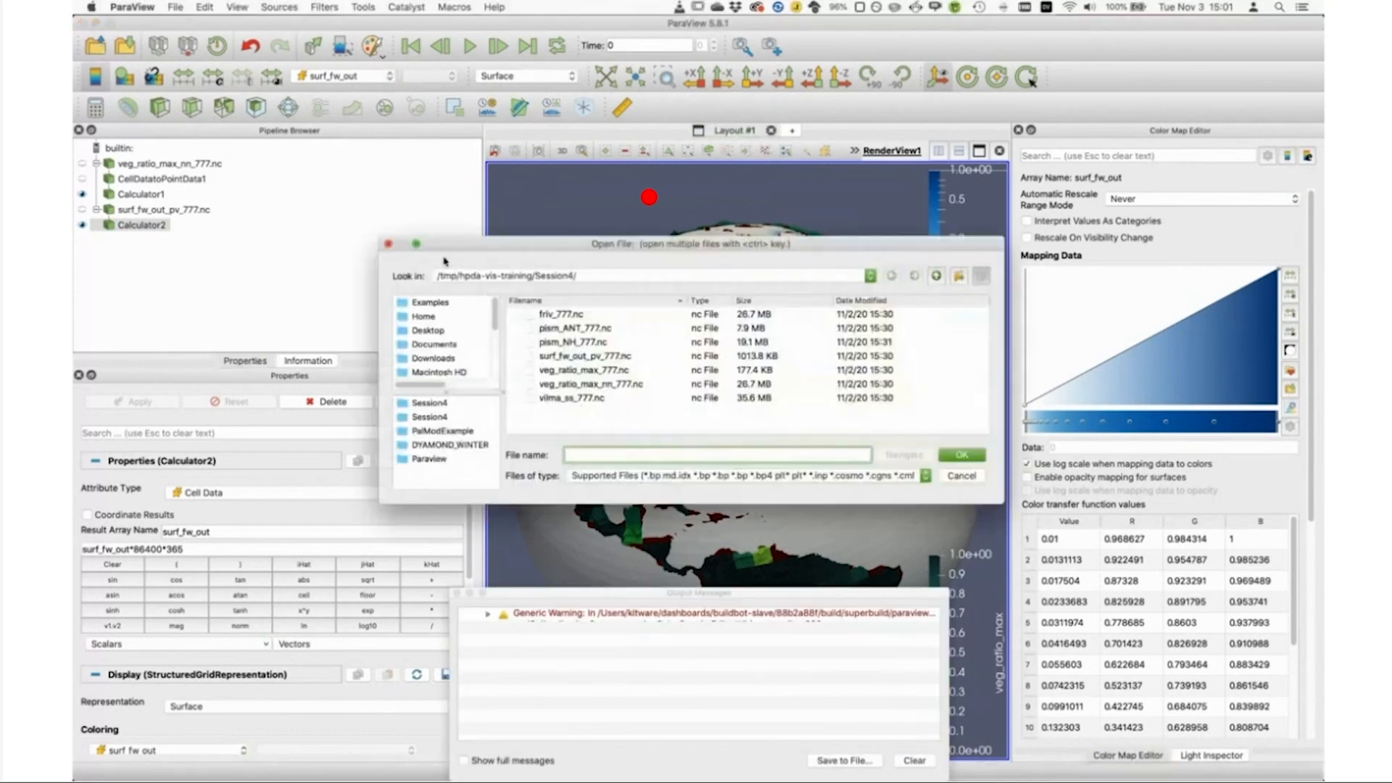
pyautogui.click(574, 338)
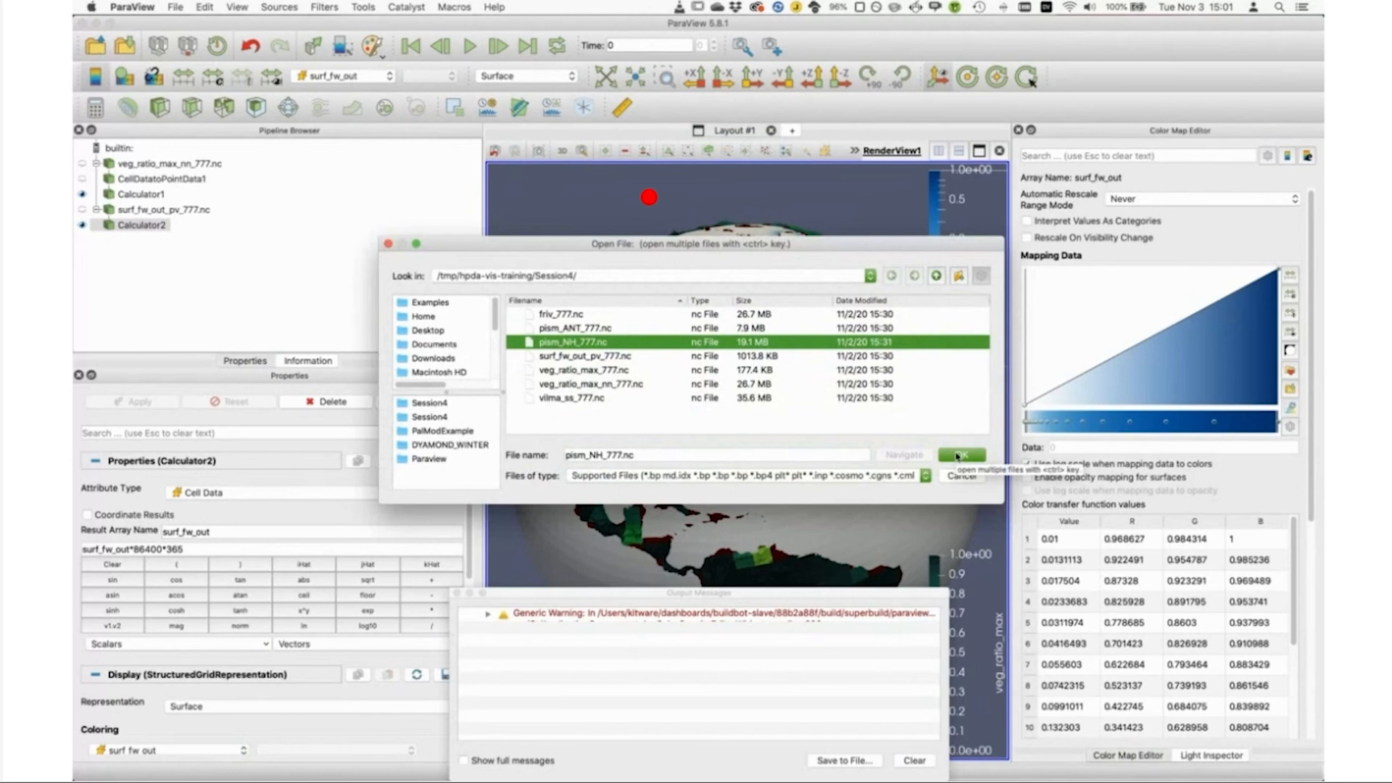
pyautogui.click(958, 455)
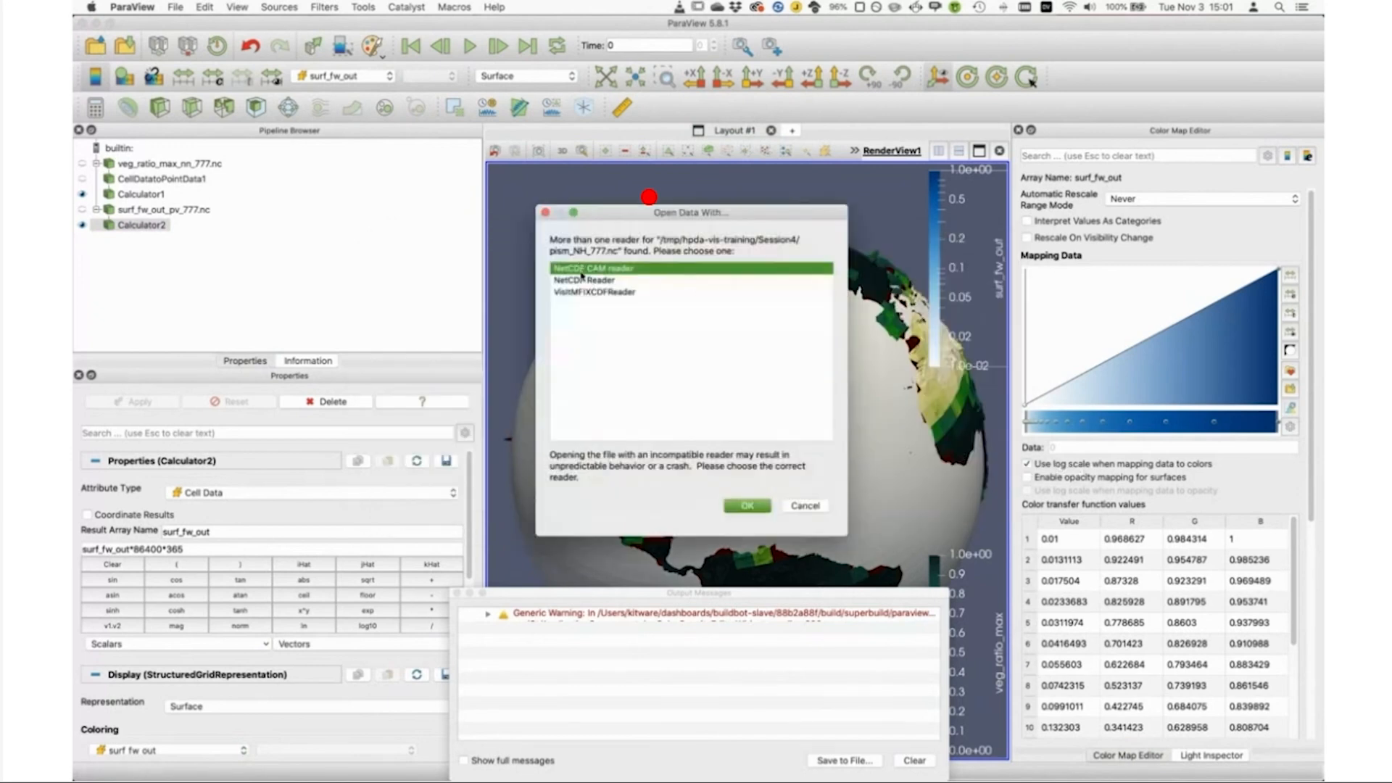
pyautogui.click(585, 280)
pyautogui.click(743, 509)
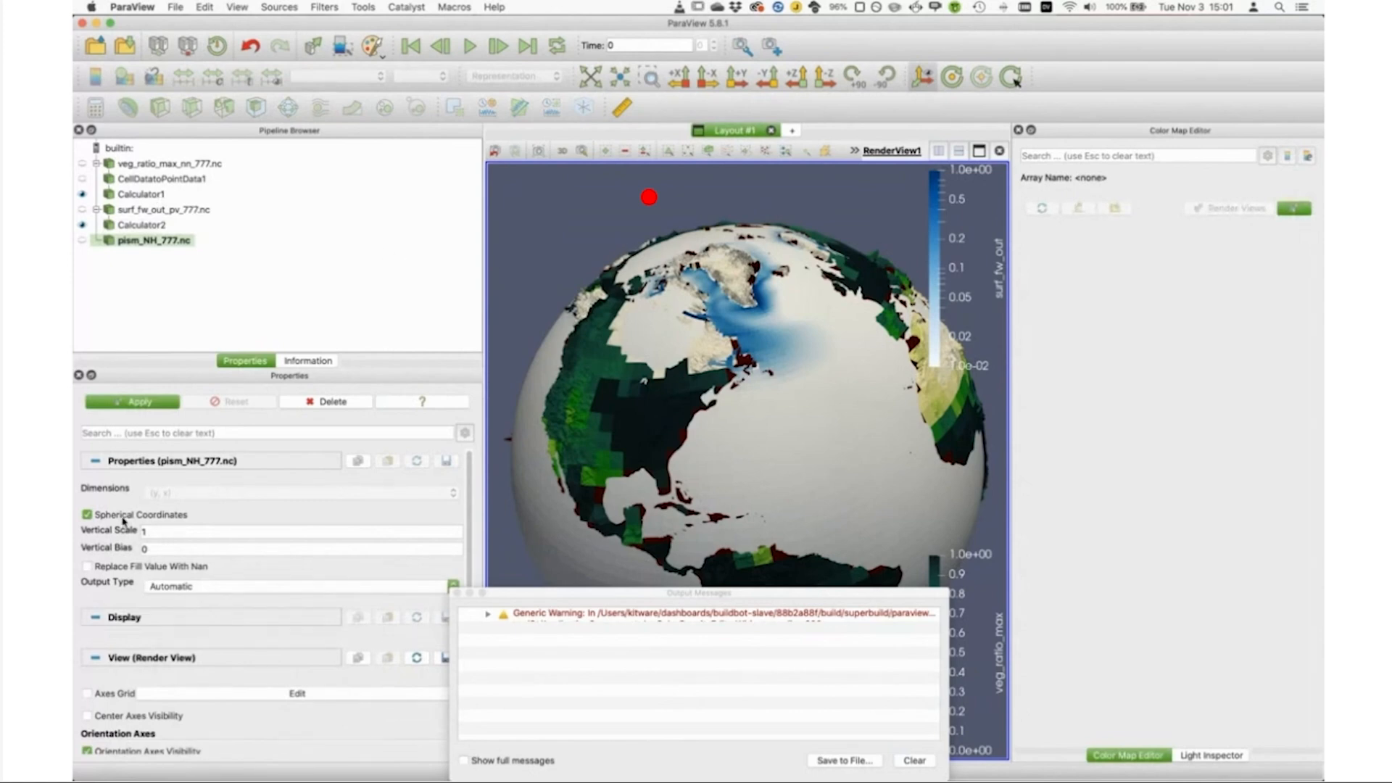
pyautogui.click(88, 566)
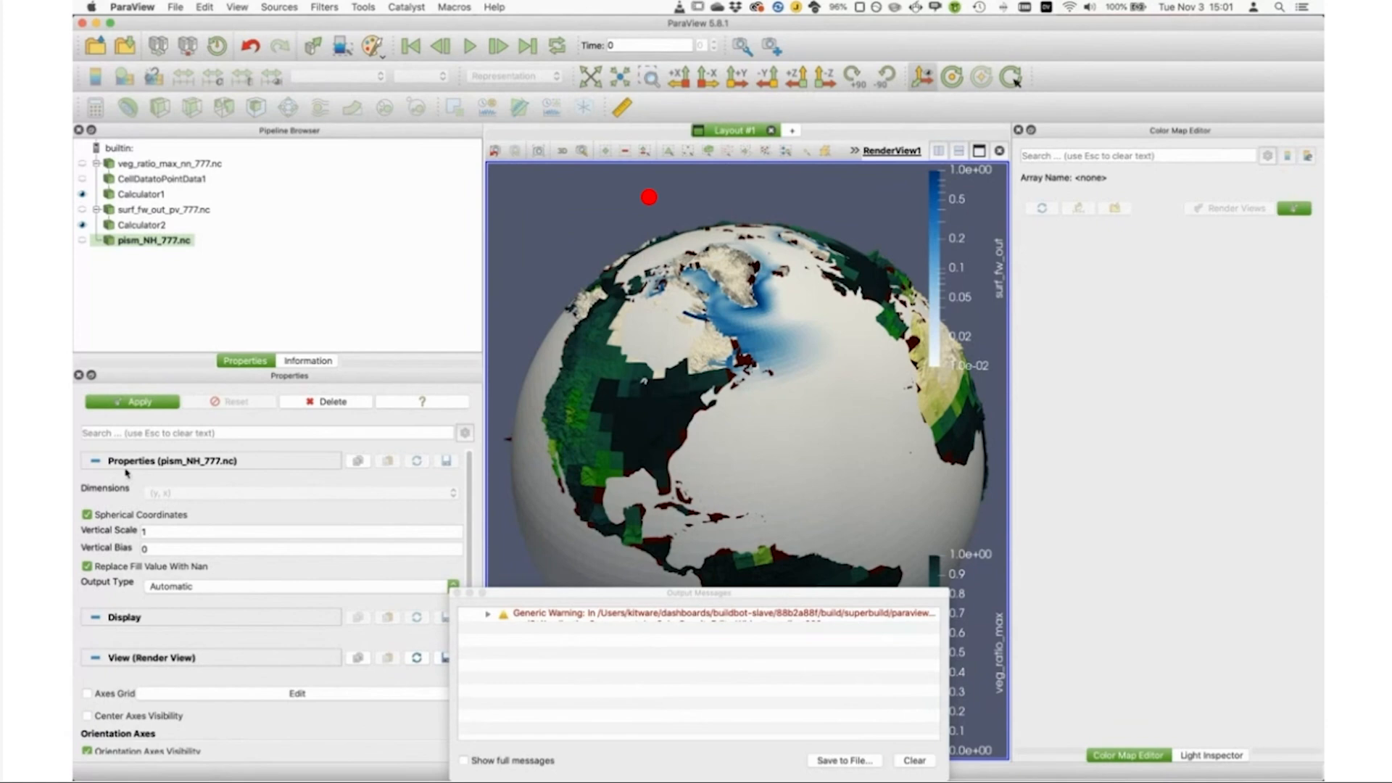
pyautogui.click(142, 402)
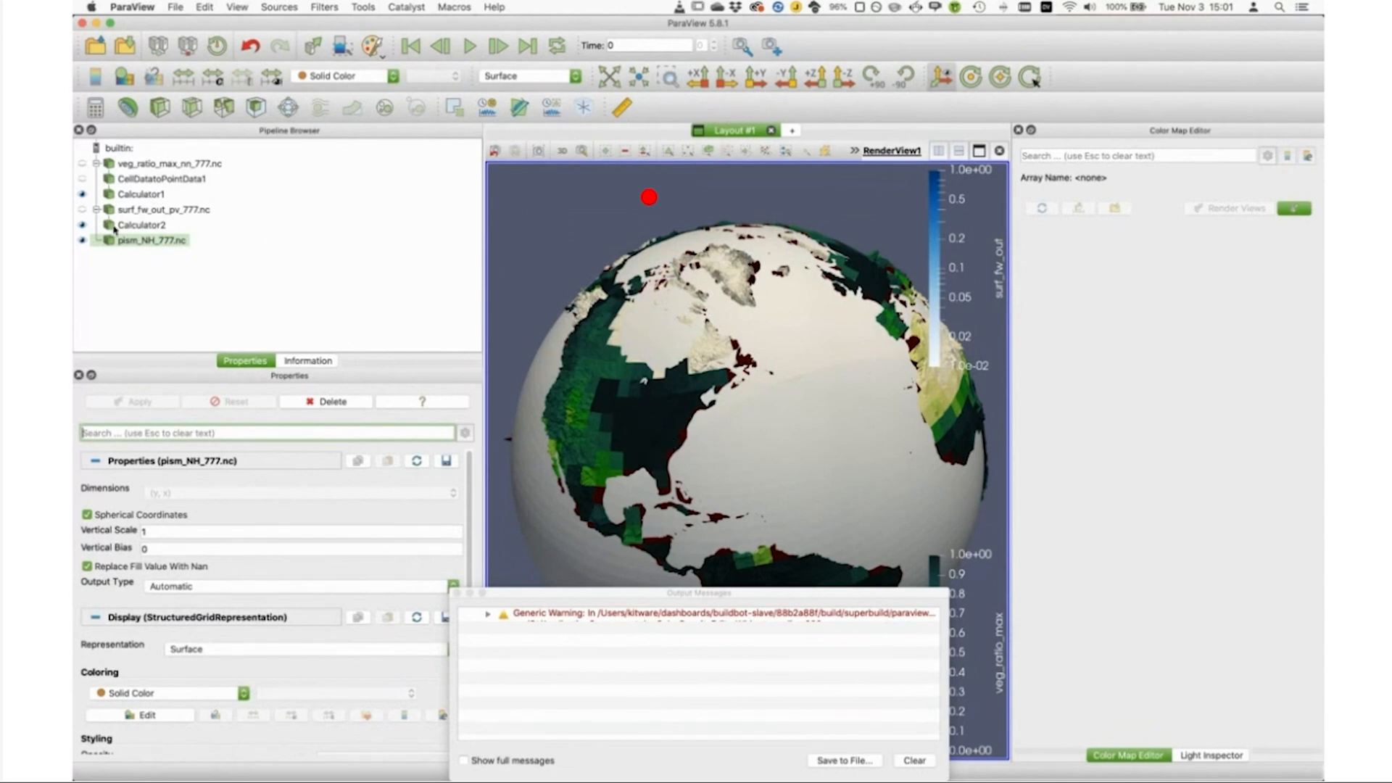
# Step: Add a Calculator to pism_NH_777.nc and copy the coordinate-displacement settings from Calculator1 into it
pyautogui.click(95, 107)
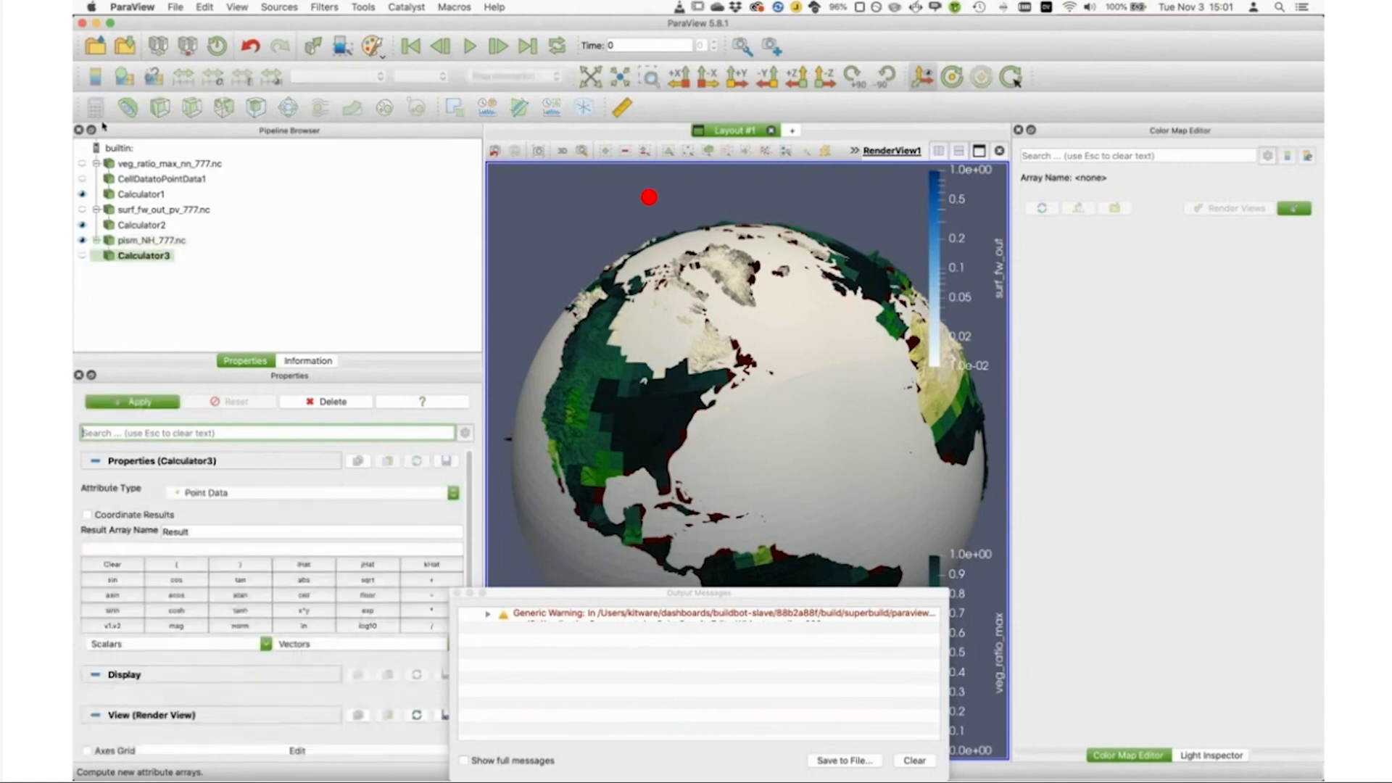
pyautogui.rightClick(130, 195)
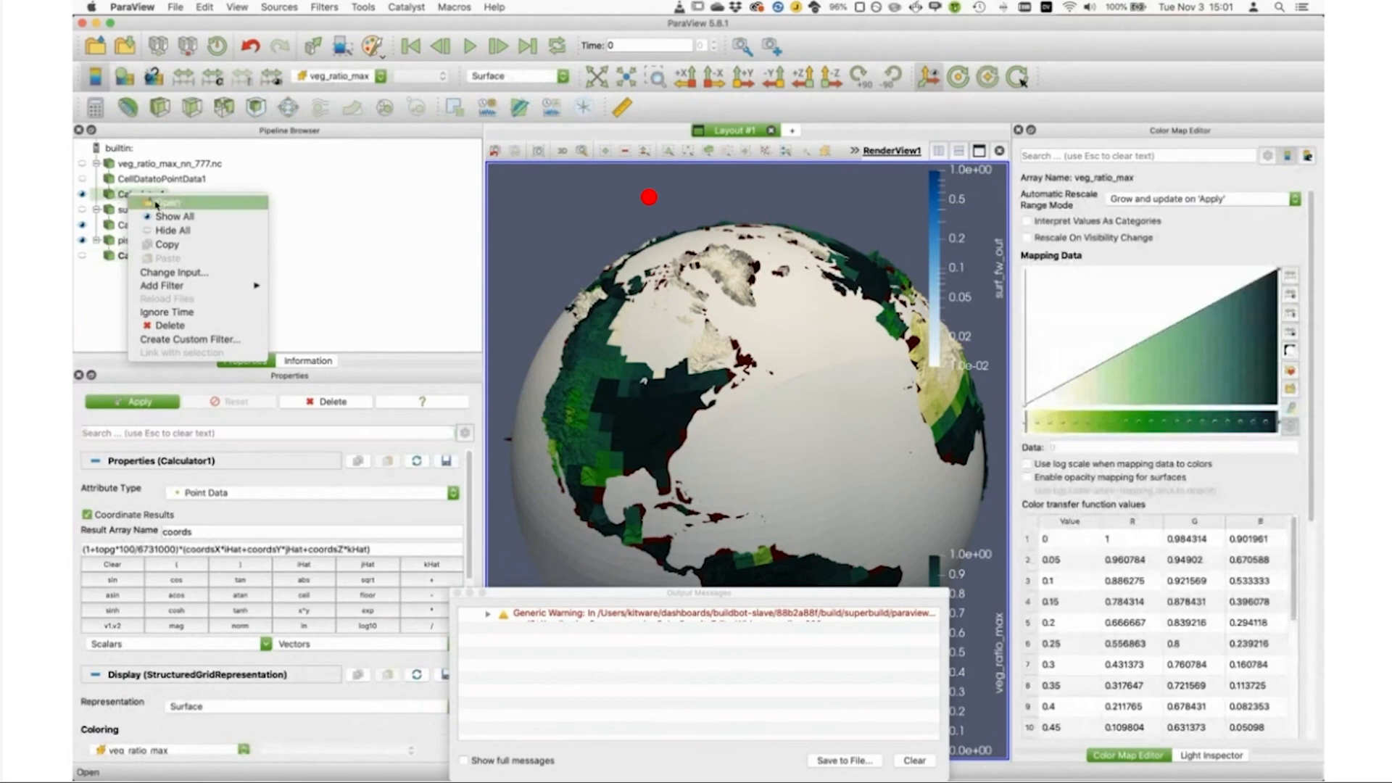
pyautogui.click(195, 245)
pyautogui.click(141, 256)
pyautogui.rightClick(141, 259)
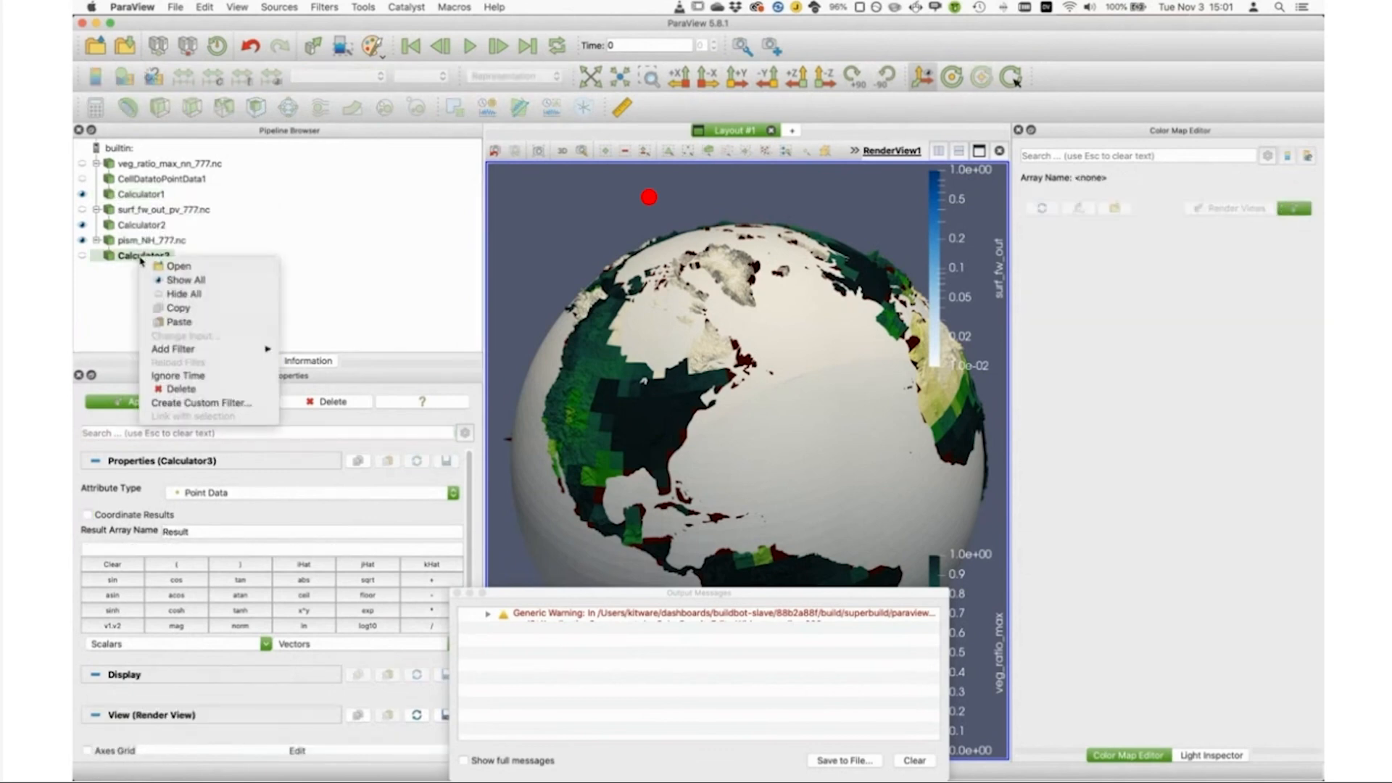
pyautogui.click(209, 328)
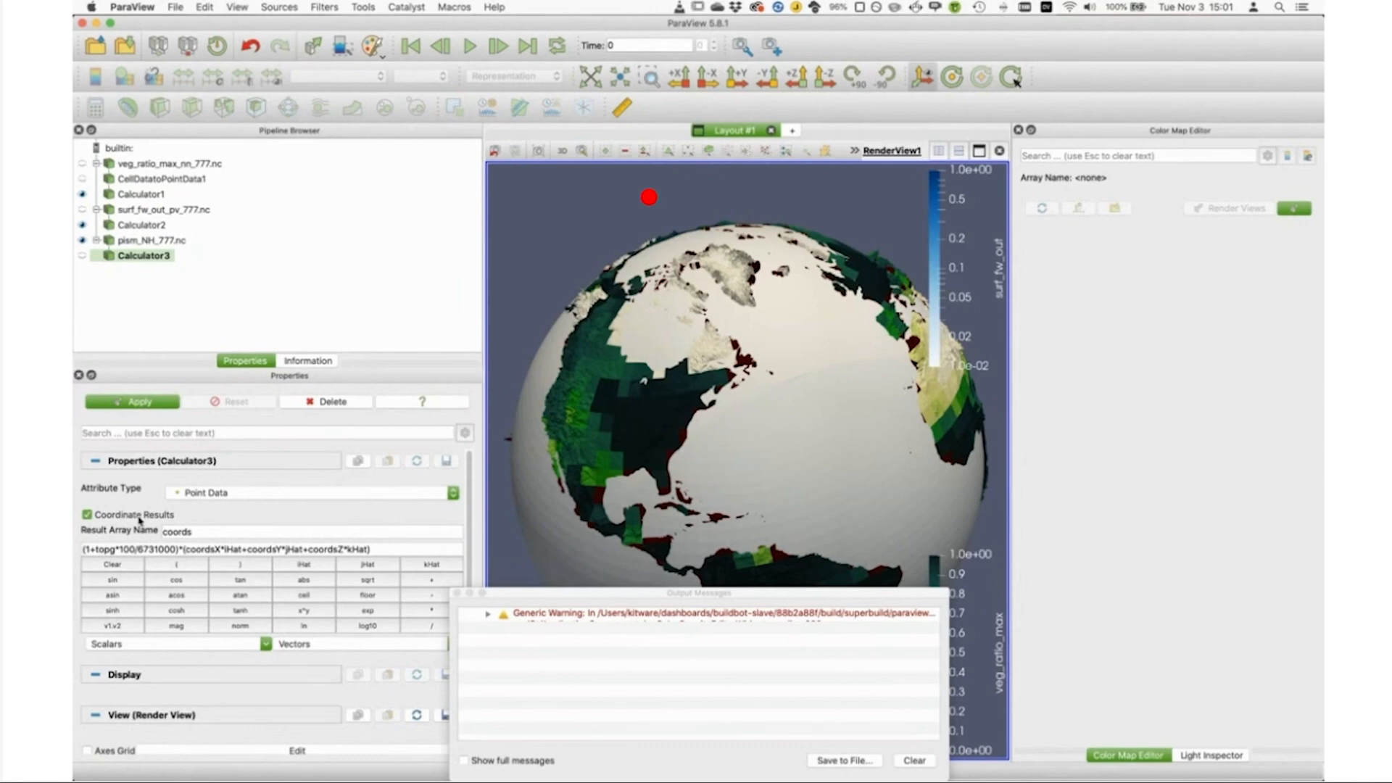
# Step: Replace topg with the ice_surf scalar in Calculator3's formula, giving (1+ice_surf*100/6731000)*(coordsX*iHat+coordsY*jHat+coordsZ*kHat), and apply the filter
pyautogui.click(114, 549)
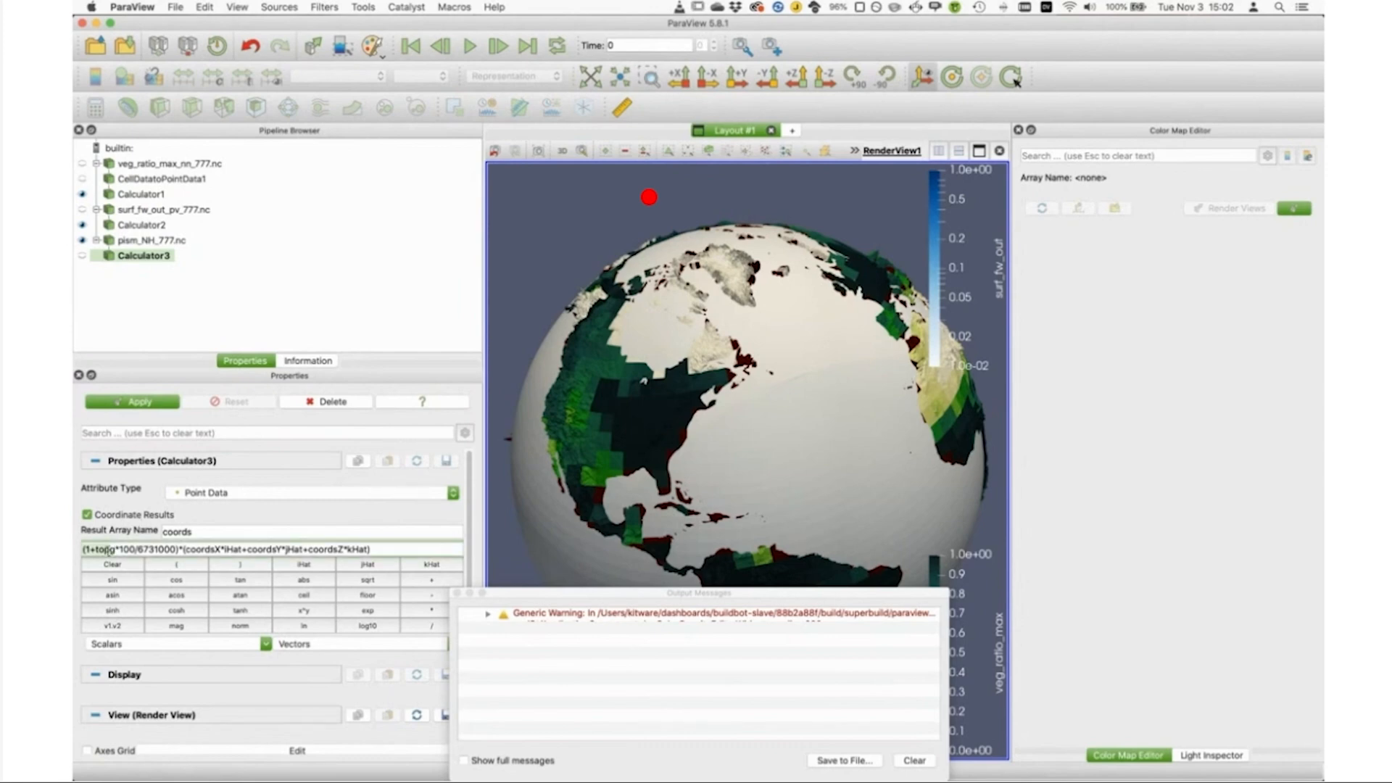
pyautogui.moveTo(114, 549); pyautogui.dragTo(95, 549)
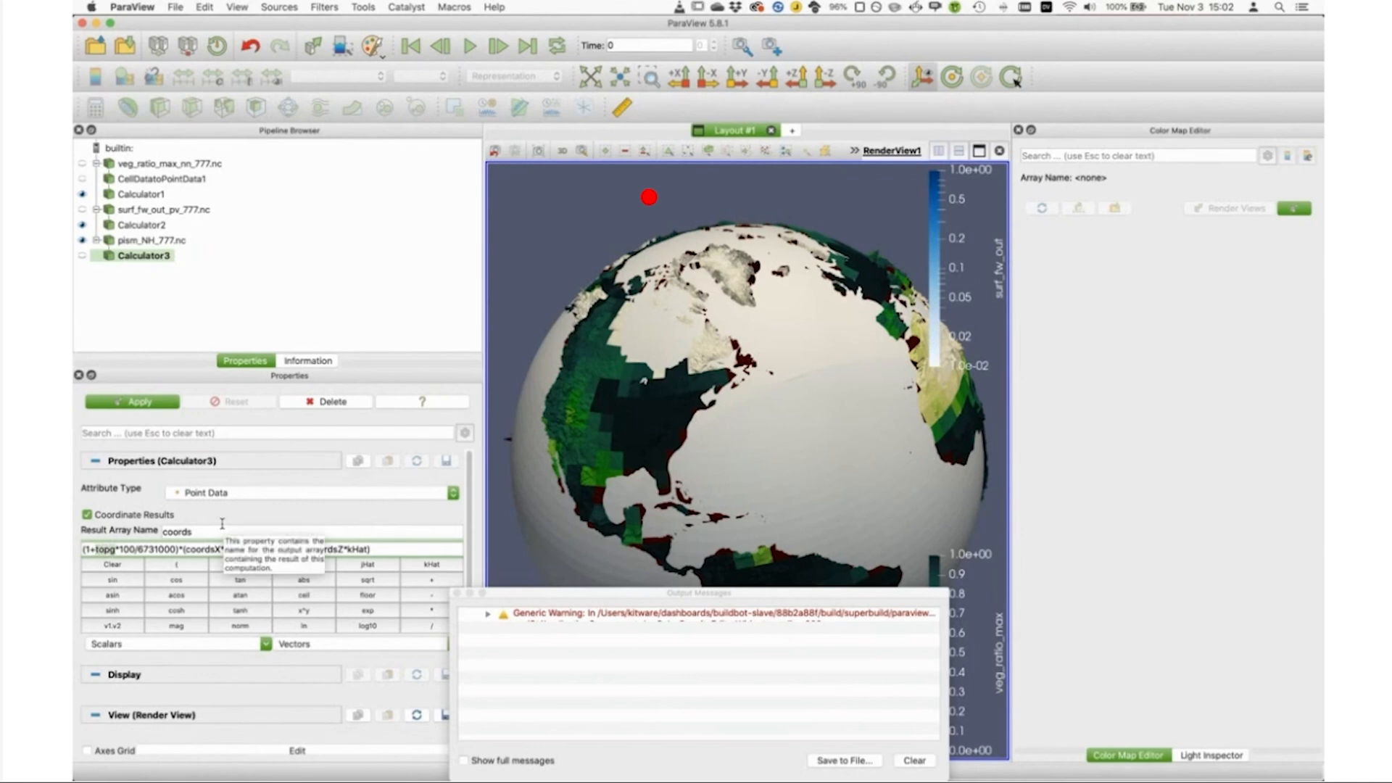
pyautogui.press('BackSpace')
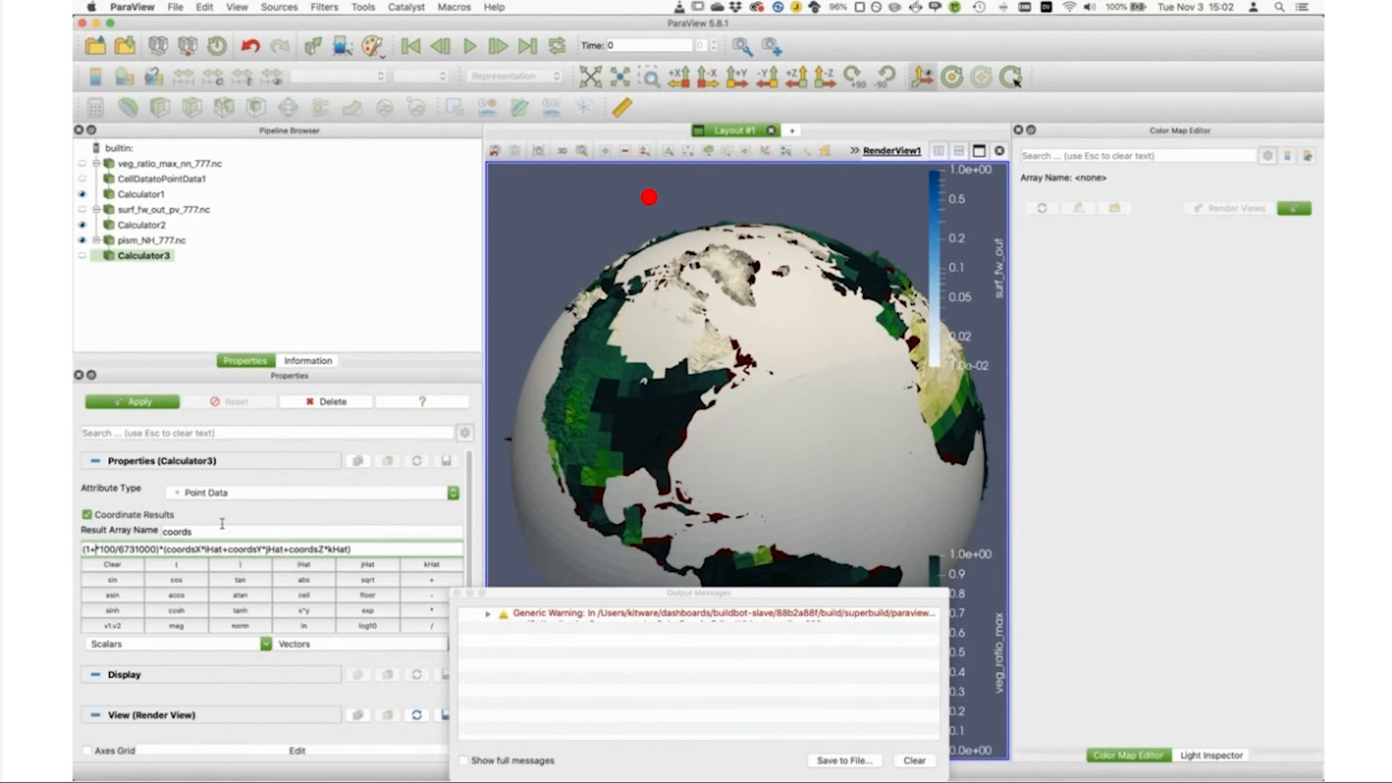
pyautogui.click(266, 644)
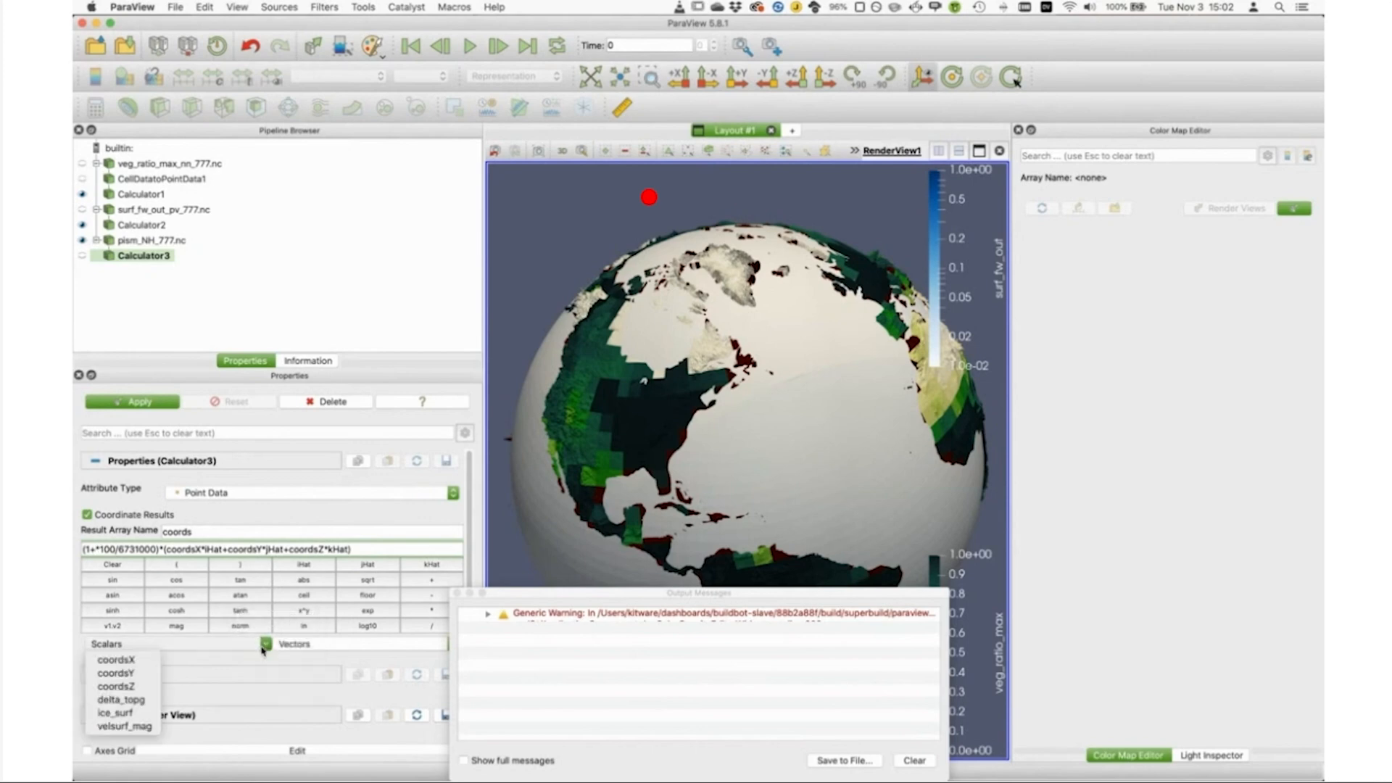
pyautogui.click(115, 712)
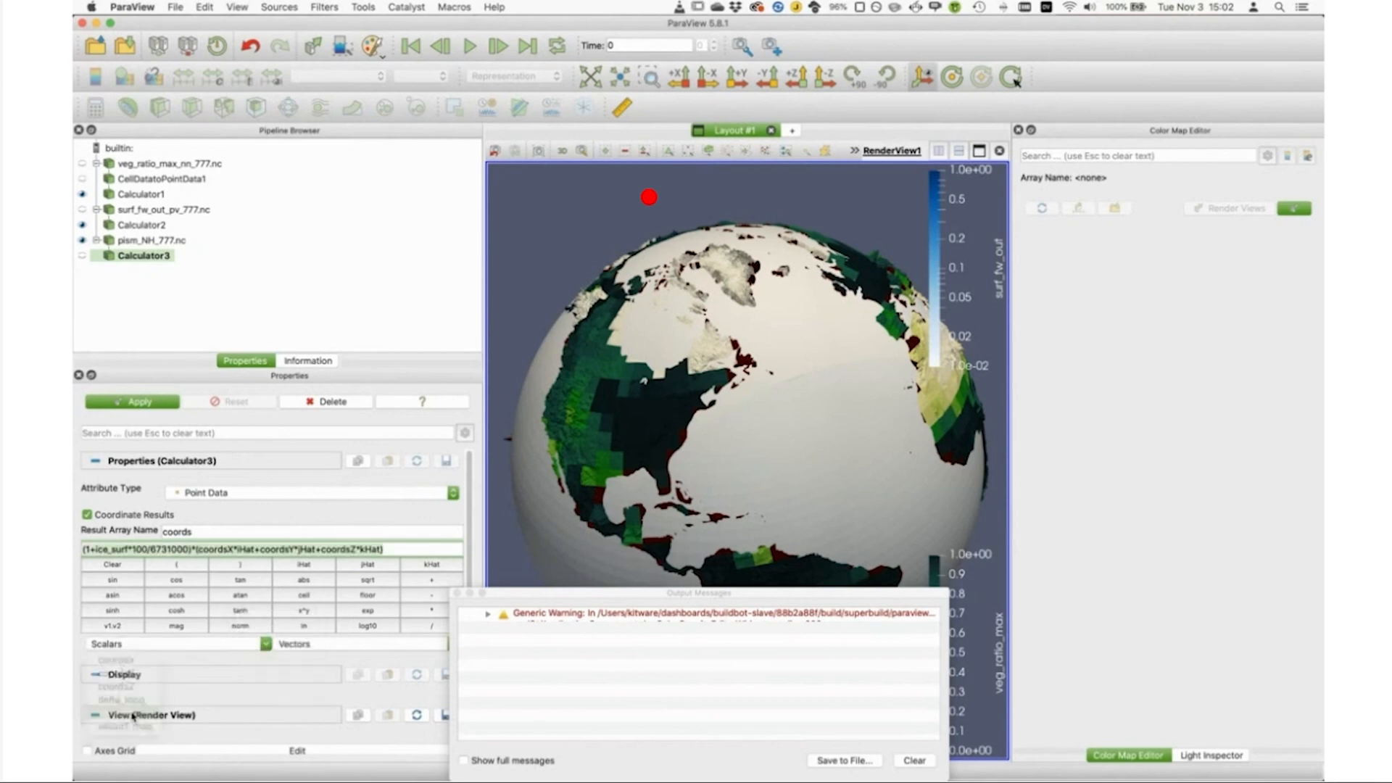
pyautogui.click(133, 544)
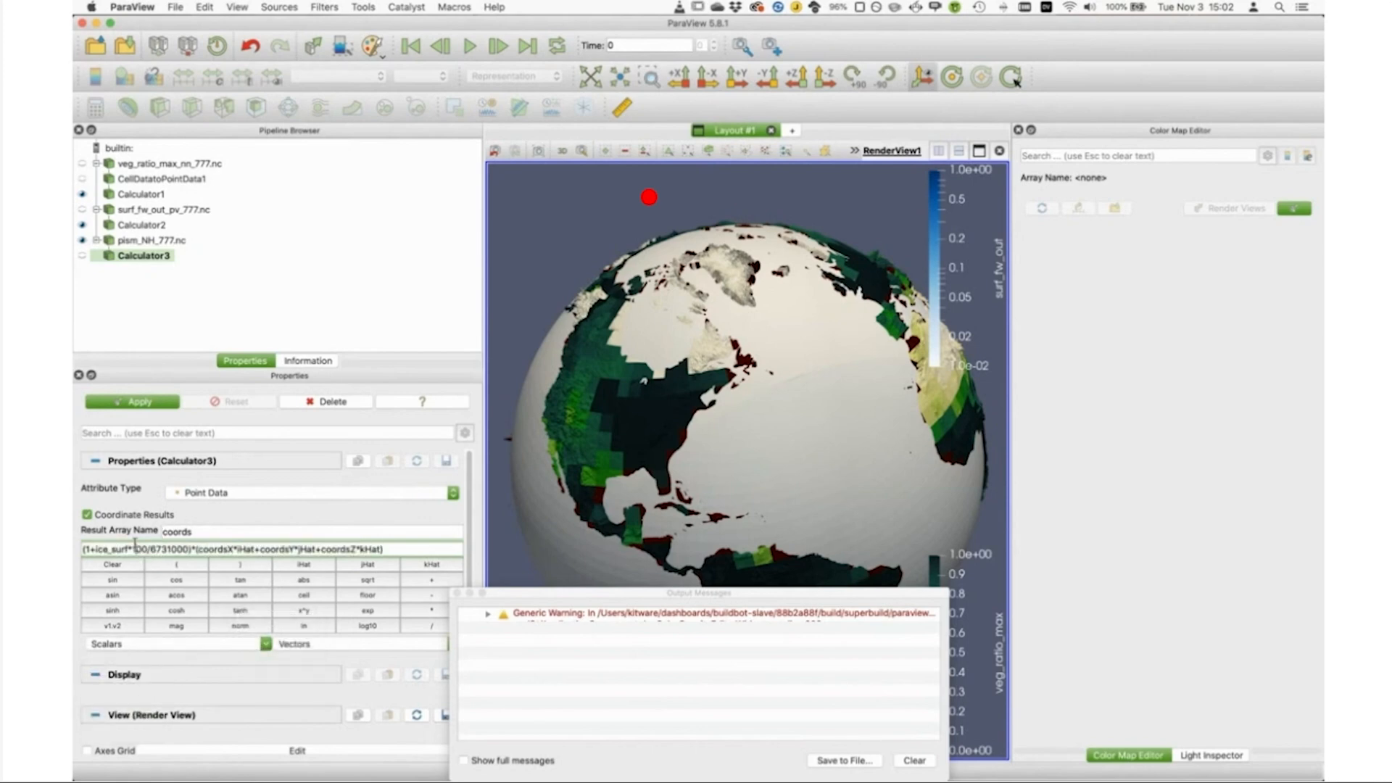
pyautogui.click(161, 403)
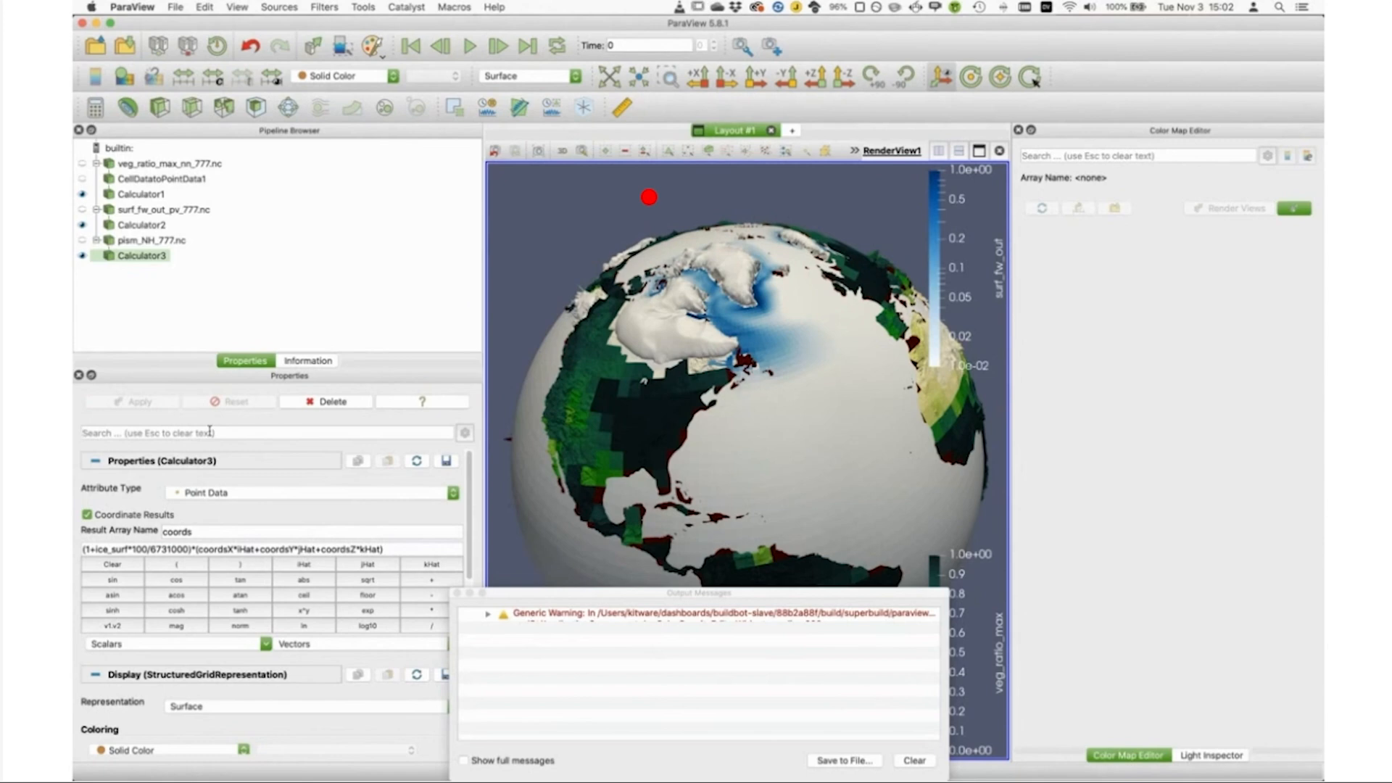
# Step: Color Calculator3 by velsurf_mag and apply the rignot-ish-with-white color preset with its preset range
pyautogui.click(361, 78)
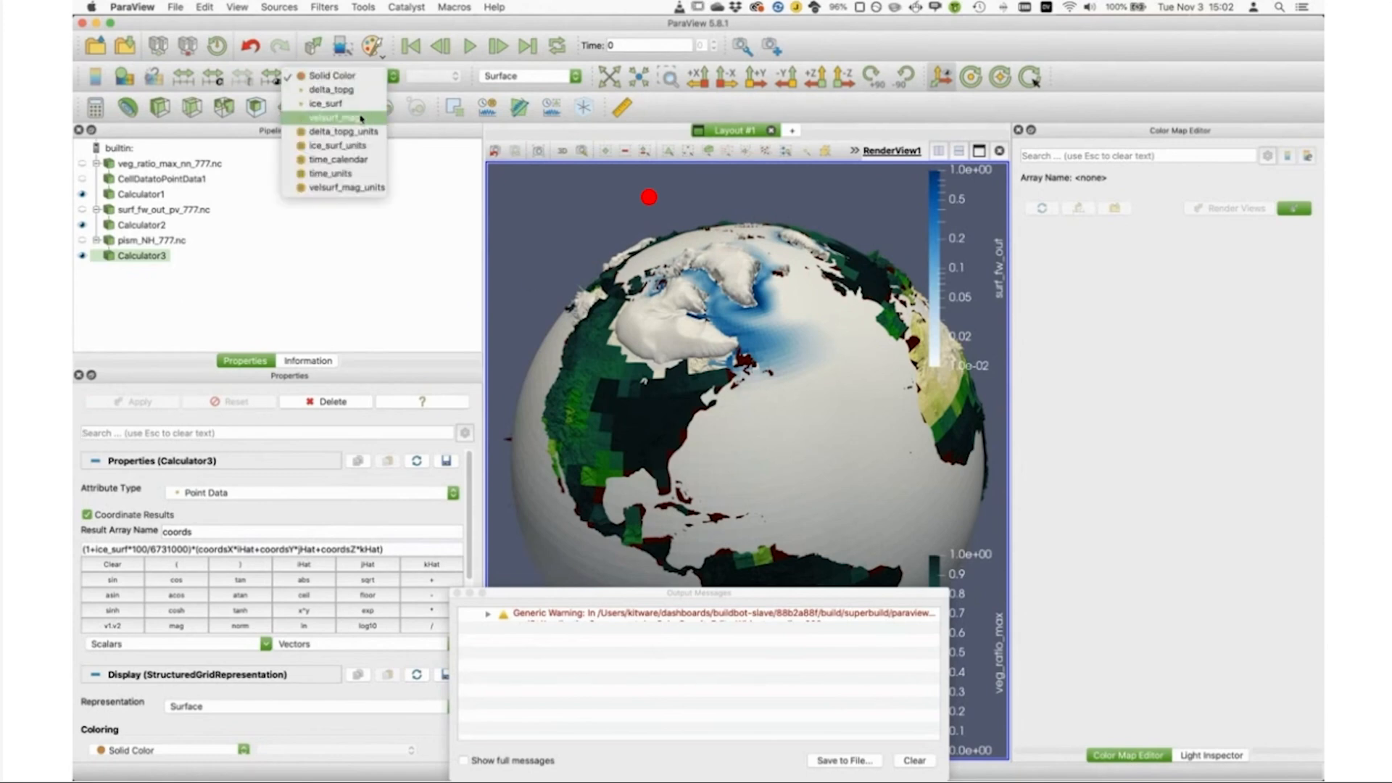
pyautogui.click(363, 118)
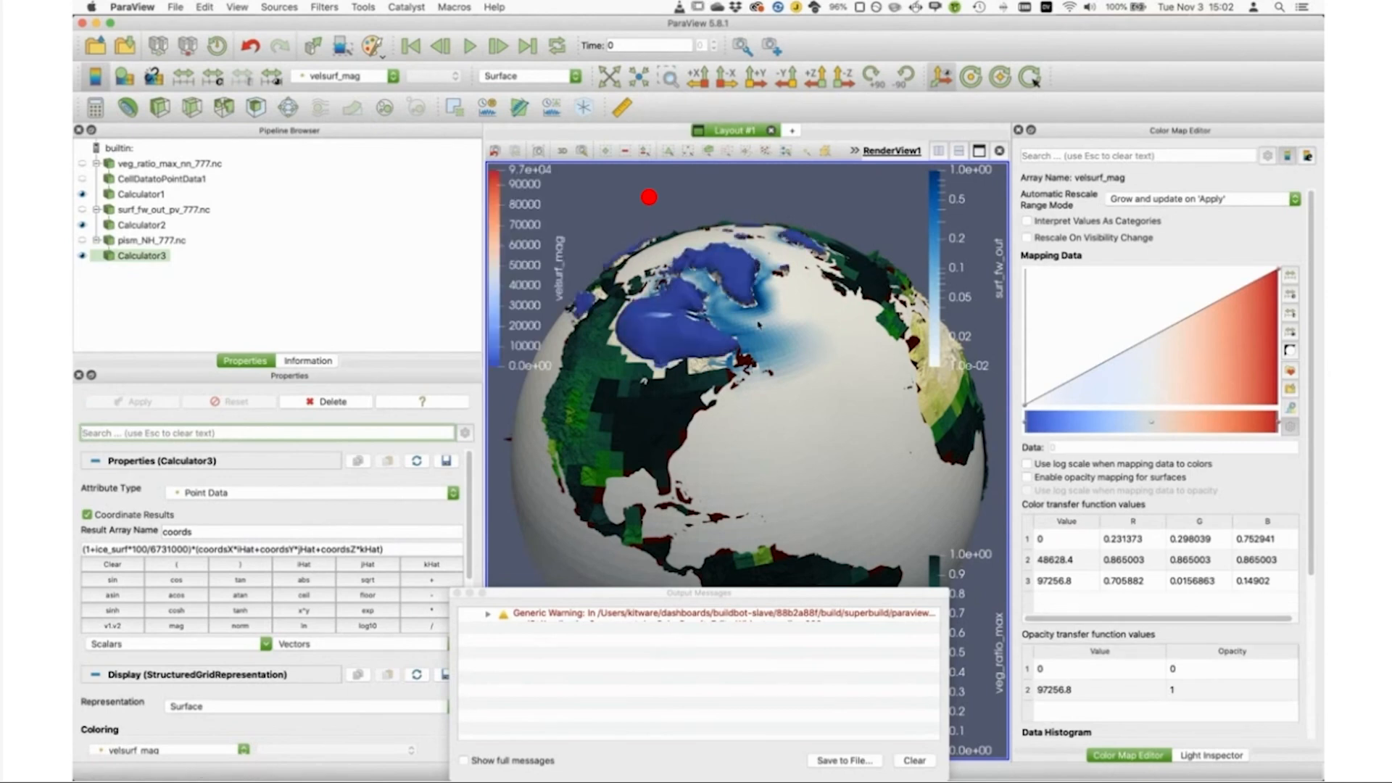
pyautogui.click(1291, 371)
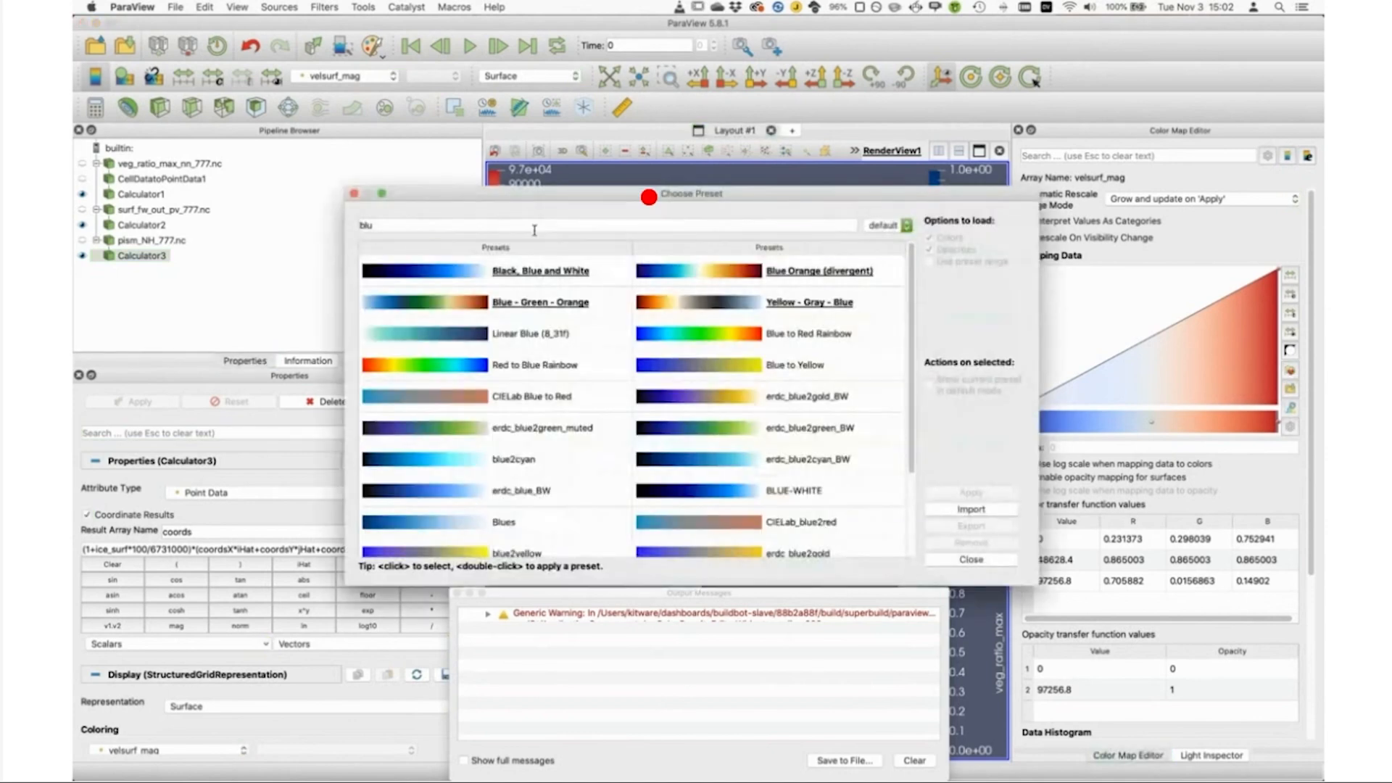
pyautogui.click(532, 227)
pyautogui.press('BackSpace')
pyautogui.press('BackSpace')
pyautogui.press('BackSpace')
pyautogui.write('rig')
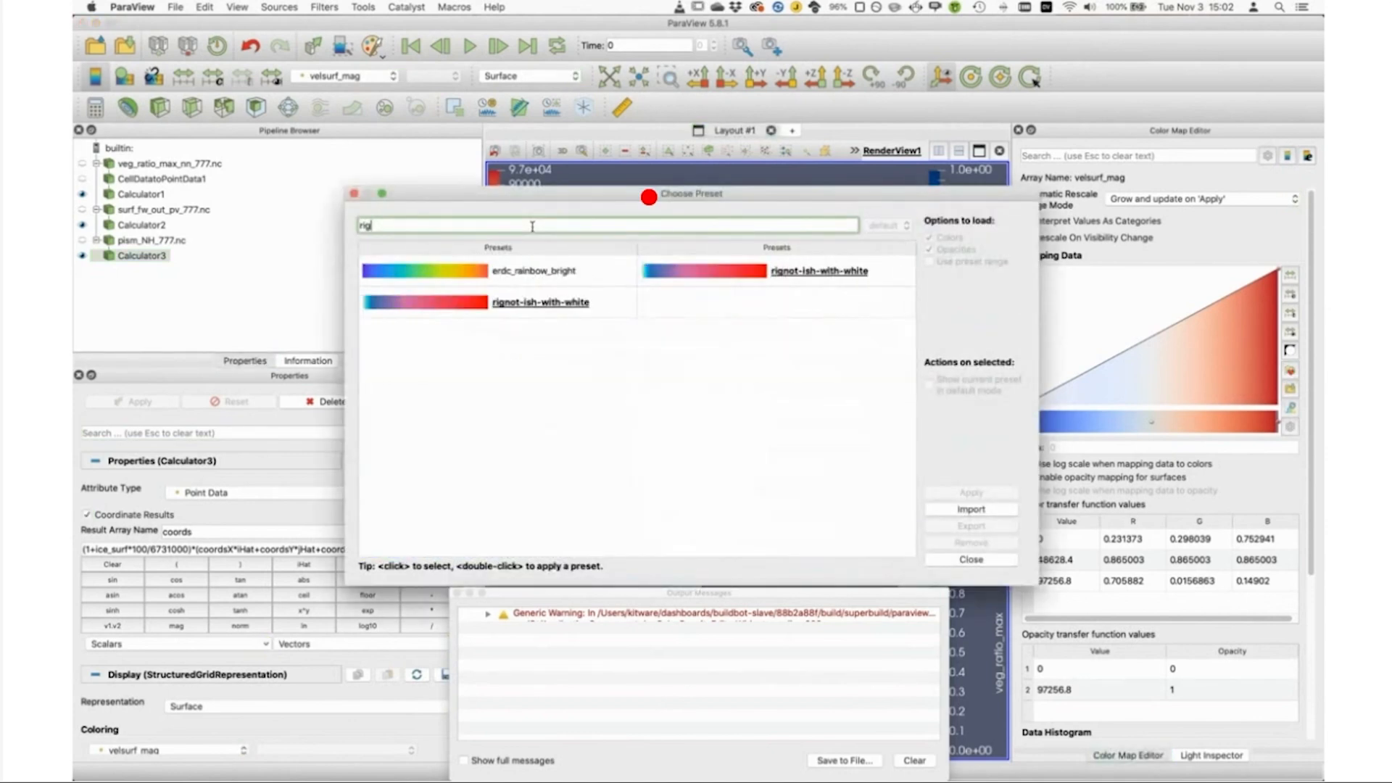
pyautogui.click(526, 304)
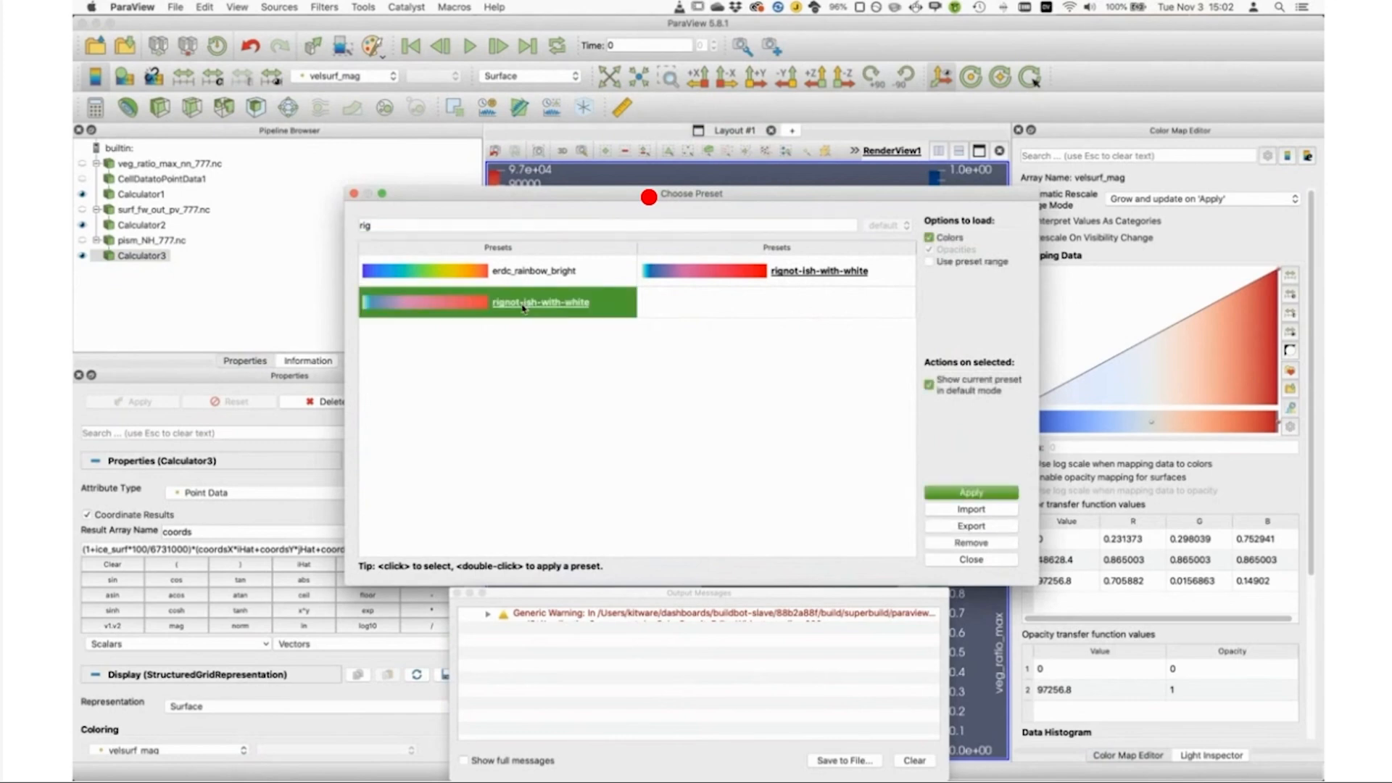
pyautogui.click(938, 262)
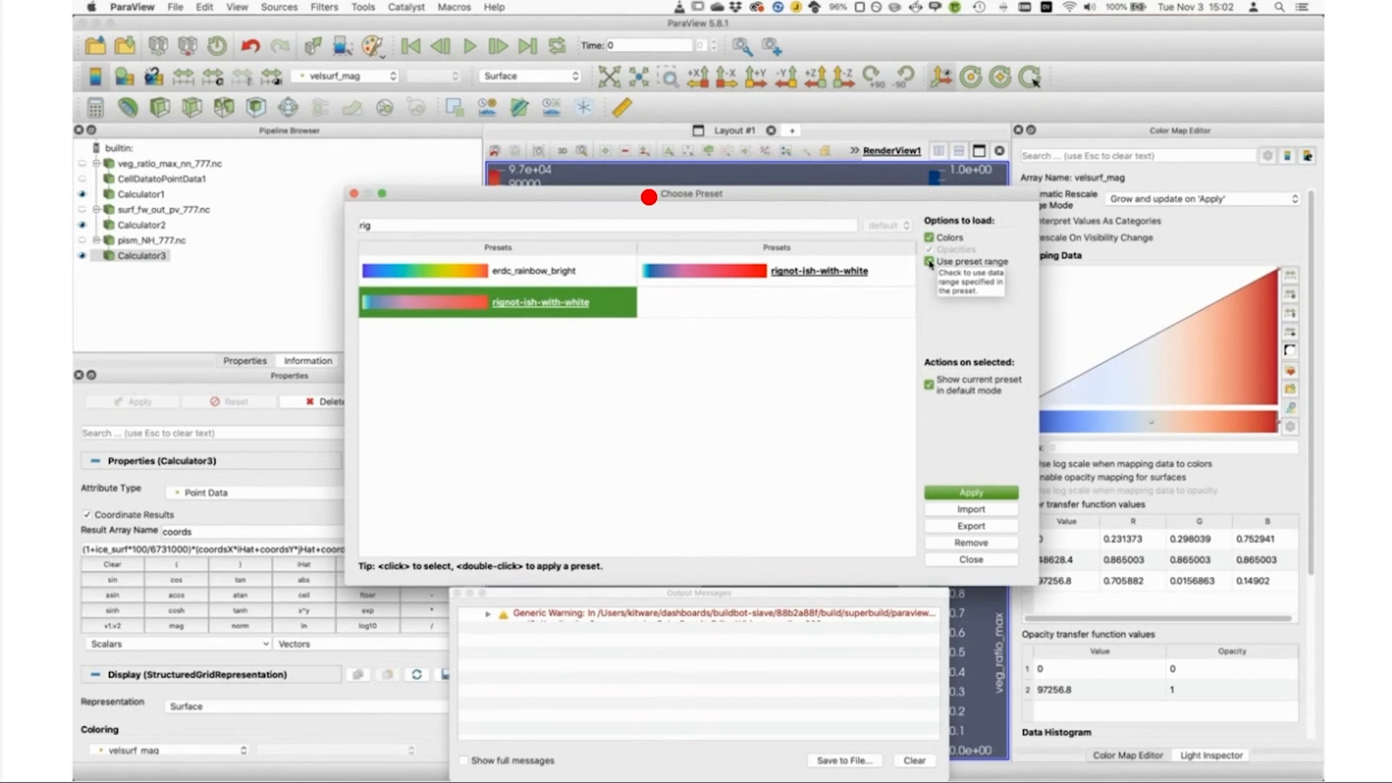
pyautogui.click(961, 493)
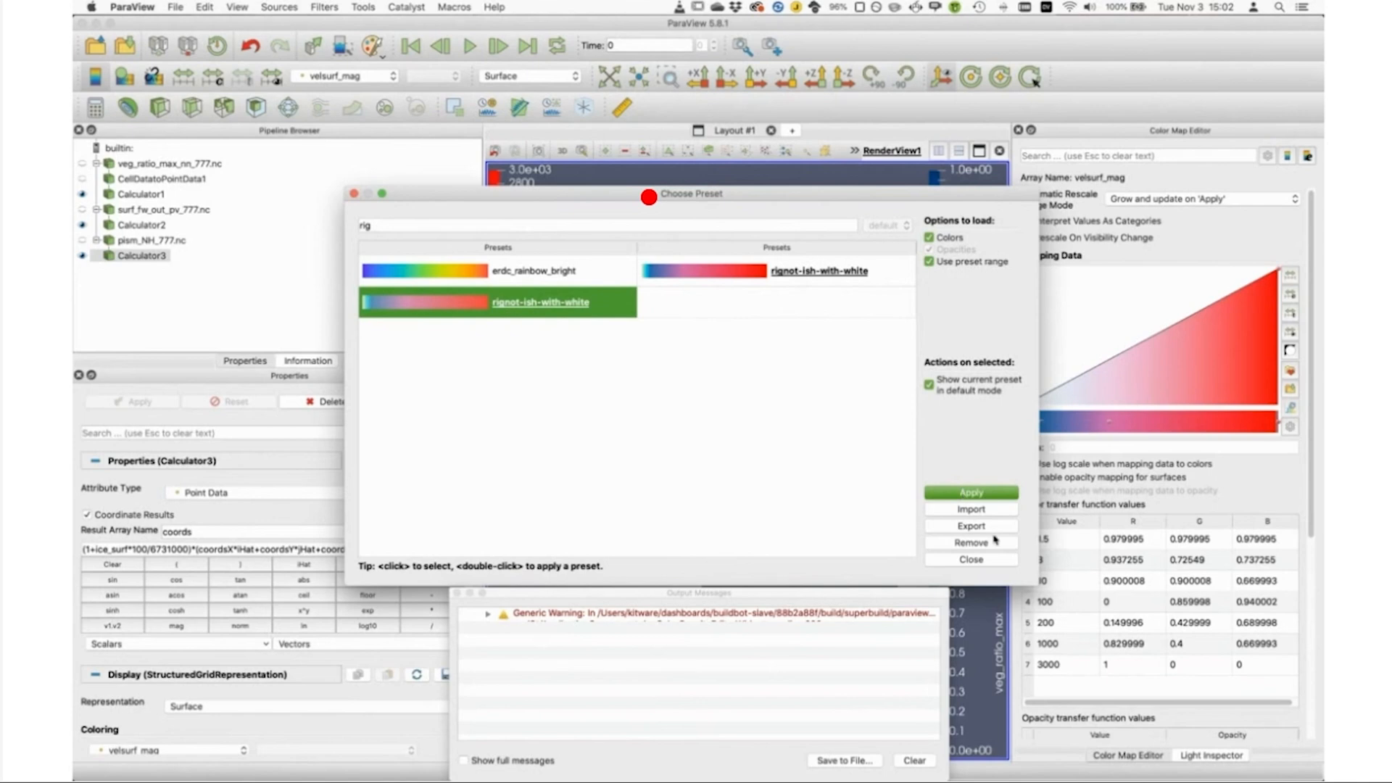
pyautogui.click(971, 560)
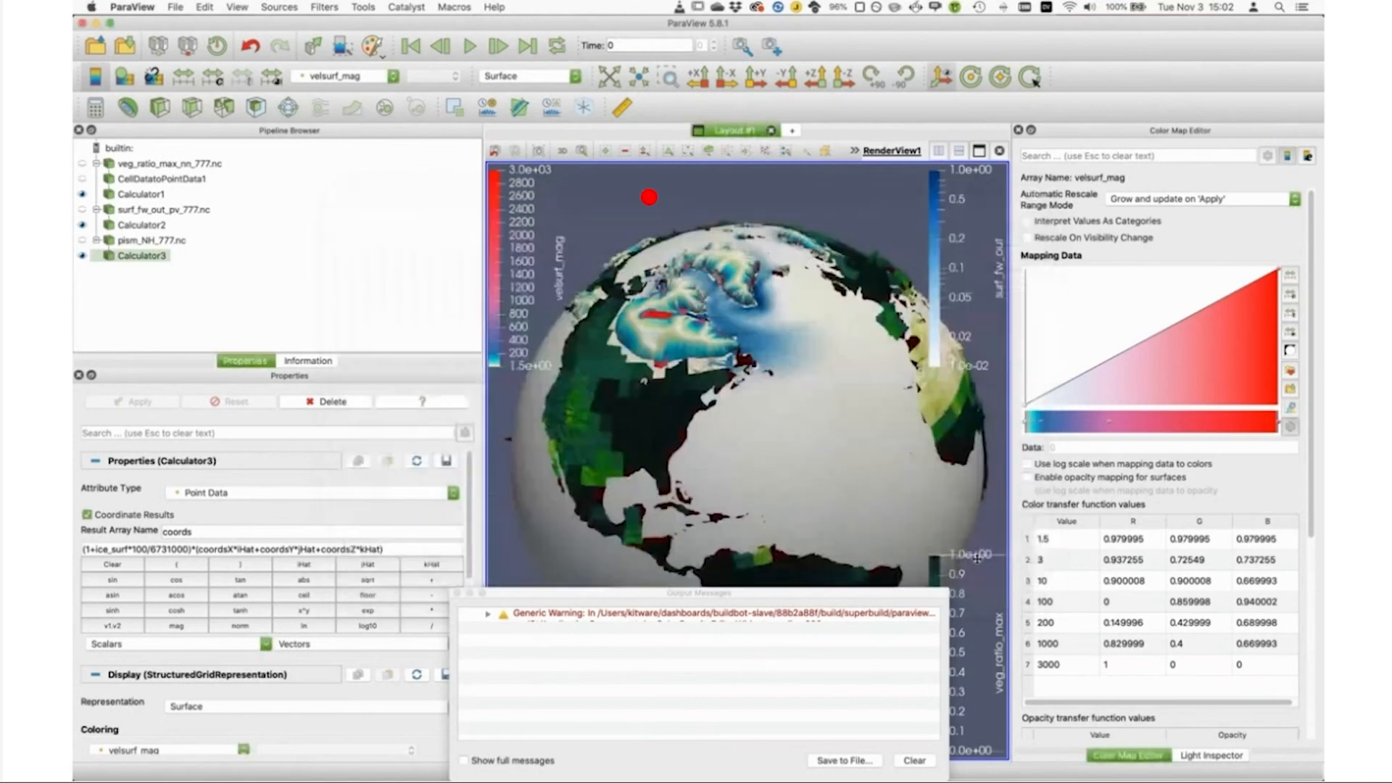
# Step: Enable log scale for the velsurf_mag color mapping and reapply the rignot-ish-with-white preset with its preset range
pyautogui.click(1027, 465)
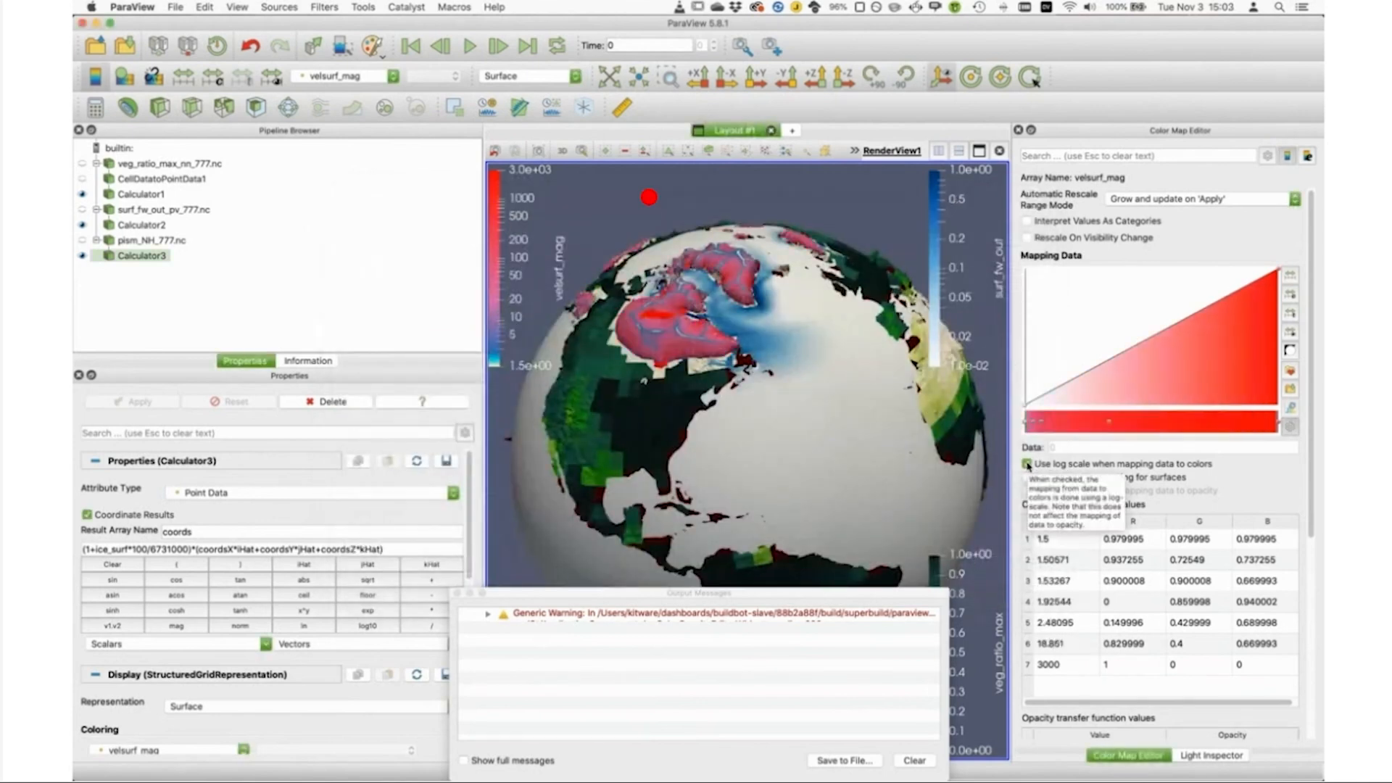
pyautogui.click(1291, 371)
pyautogui.click(368, 308)
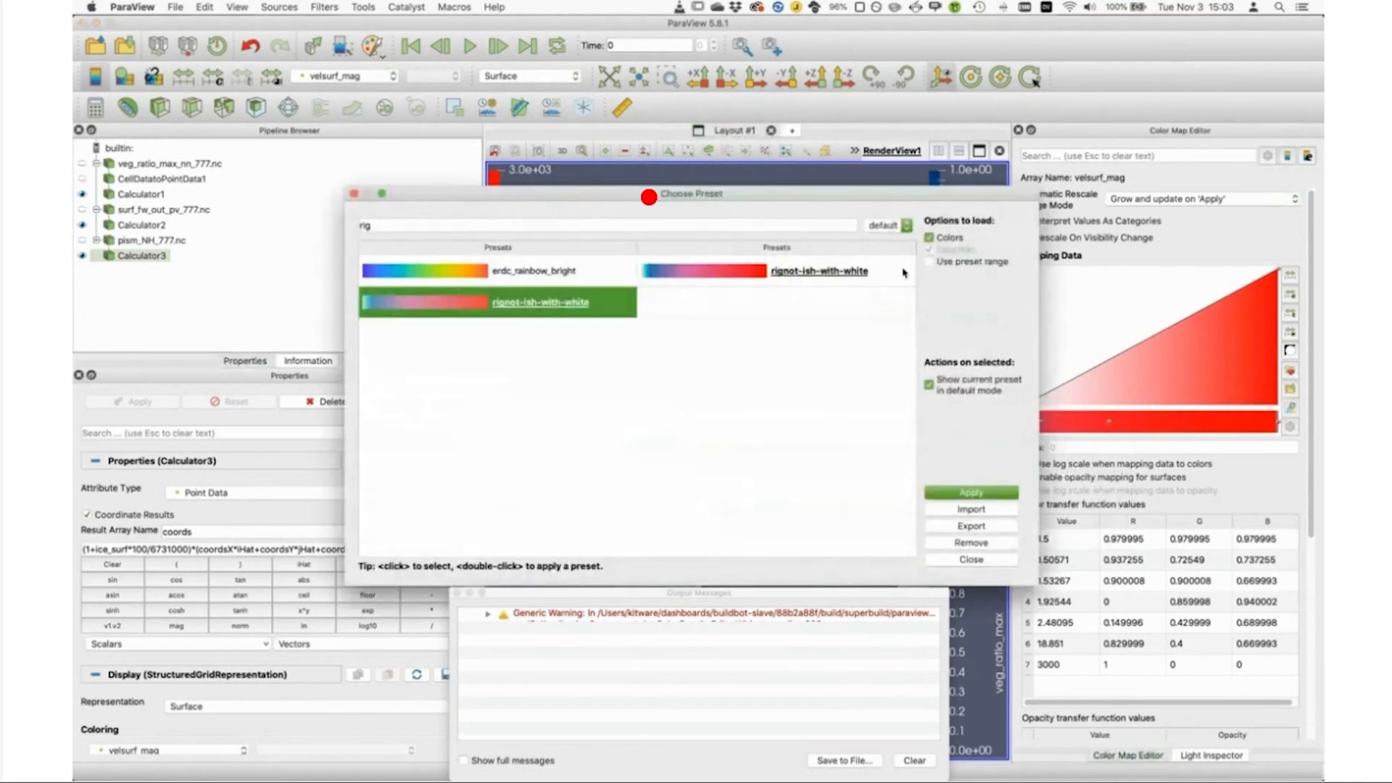
pyautogui.click(929, 261)
pyautogui.click(963, 493)
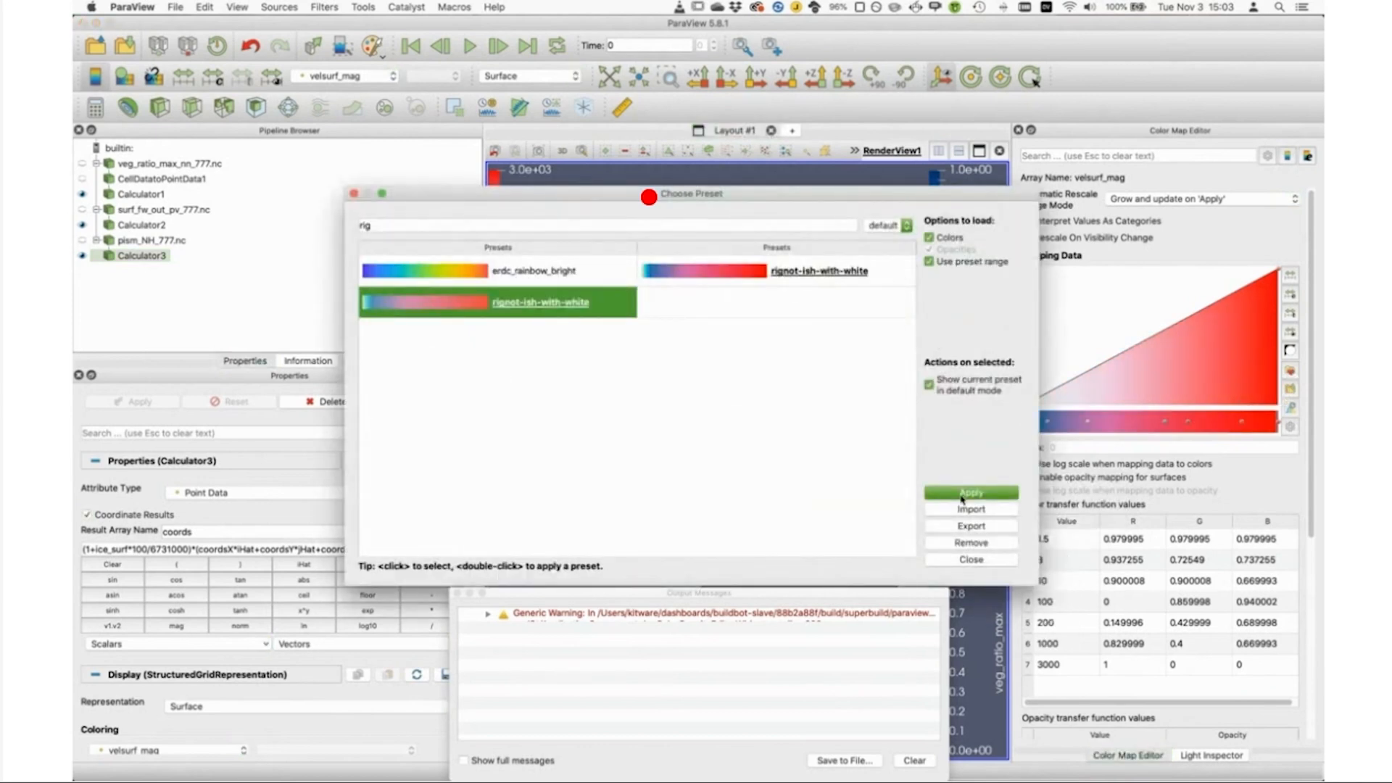
pyautogui.click(971, 559)
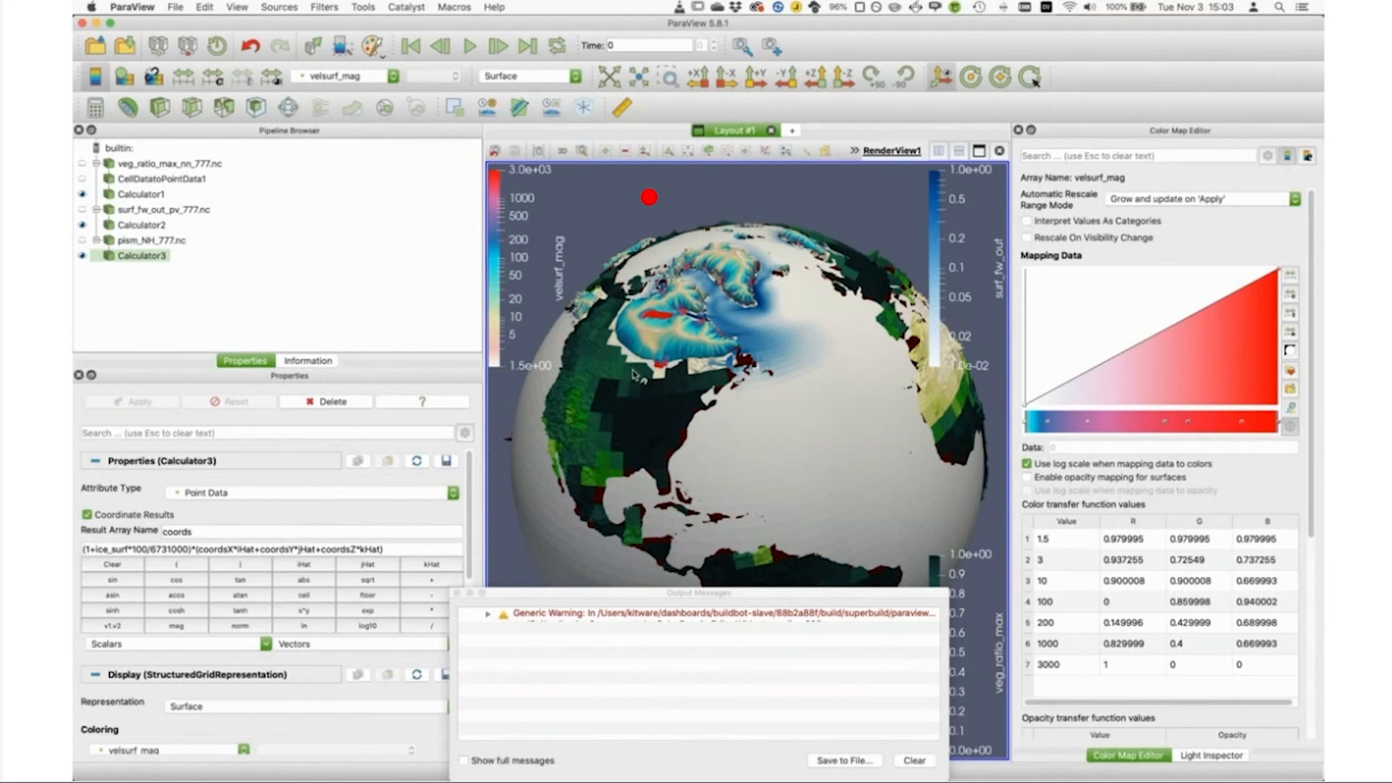
pyautogui.click(206, 285)
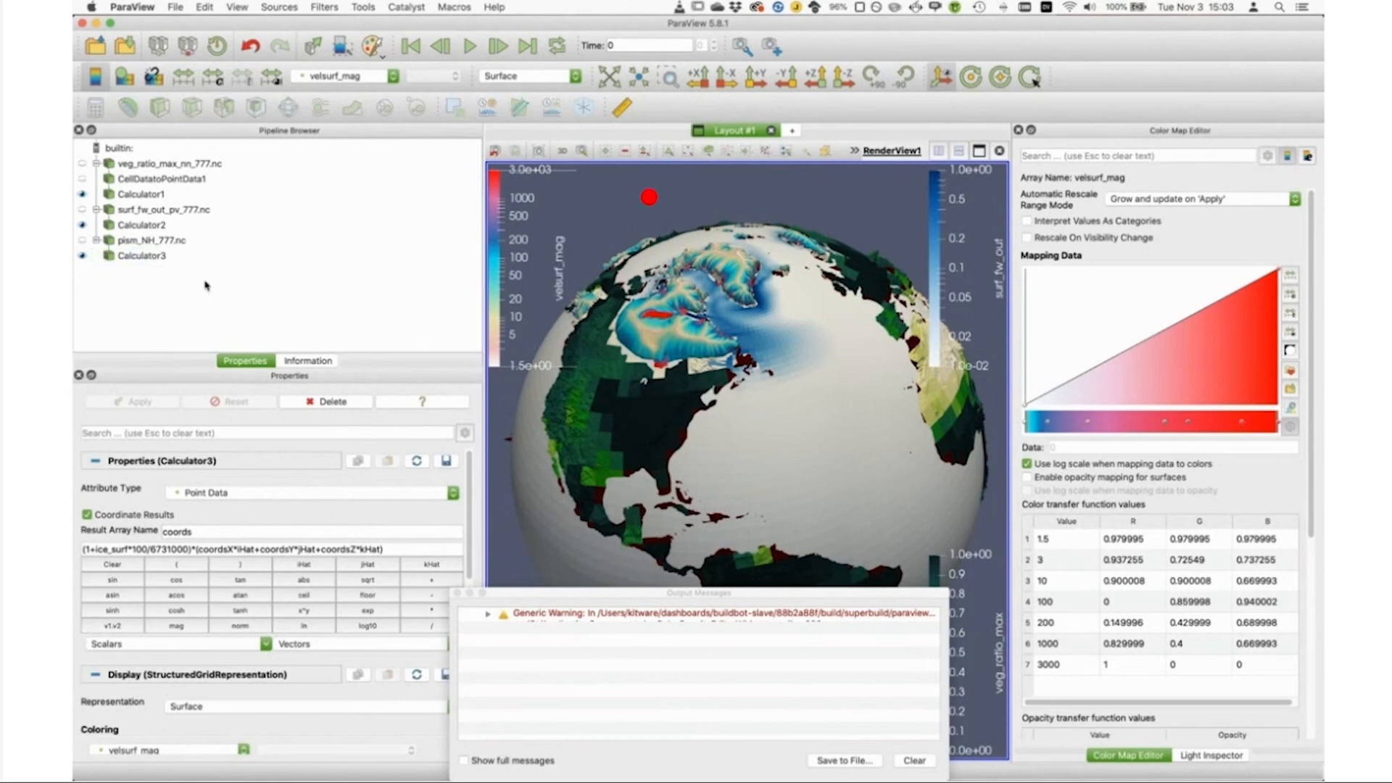
pyautogui.click(139, 257)
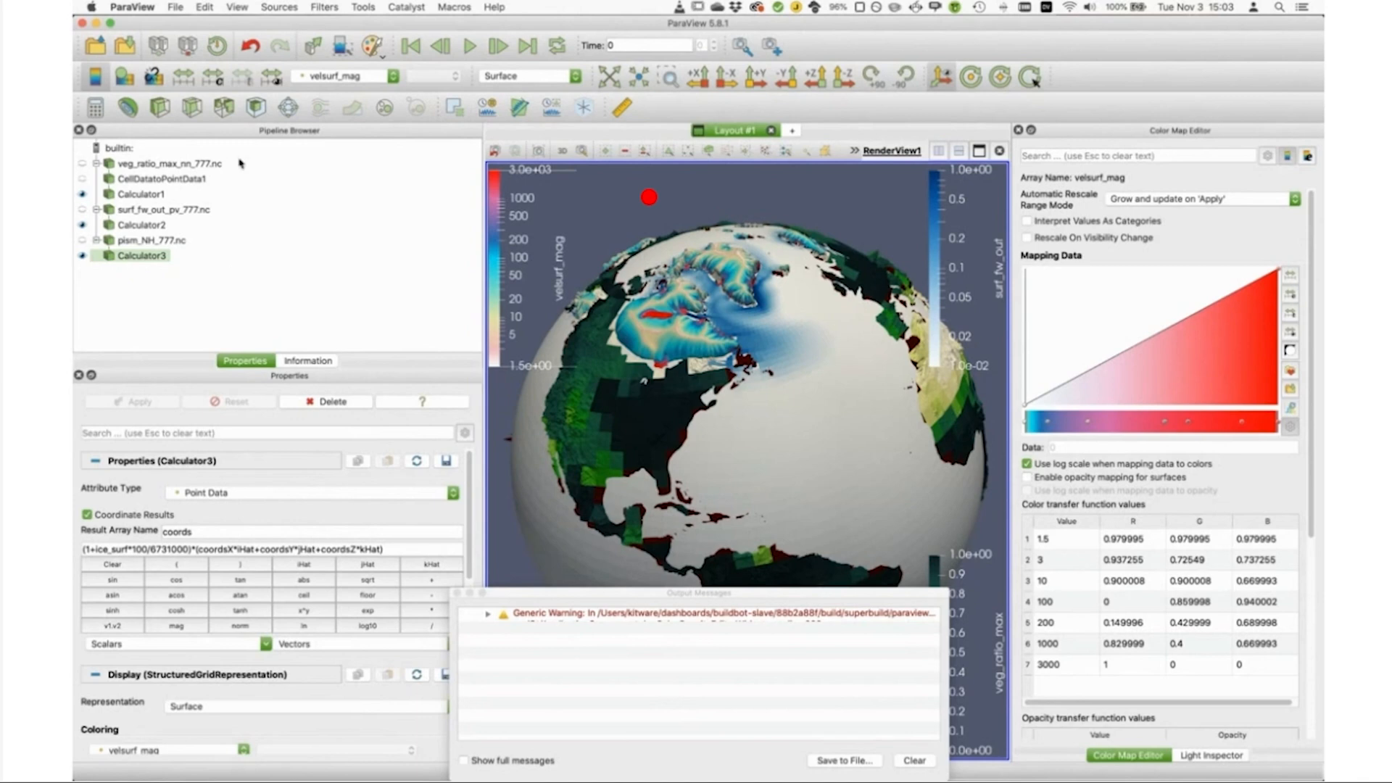
pyautogui.click(384, 77)
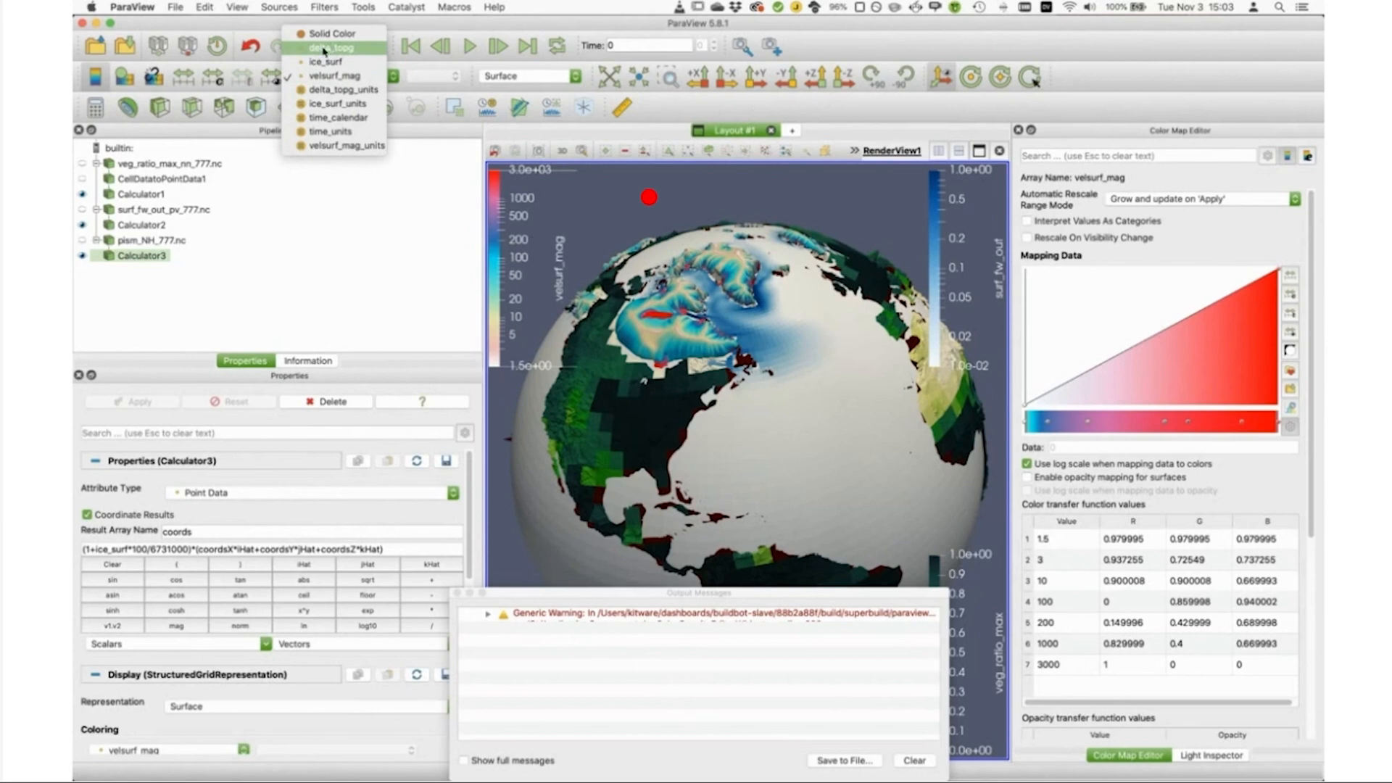
pyautogui.click(330, 50)
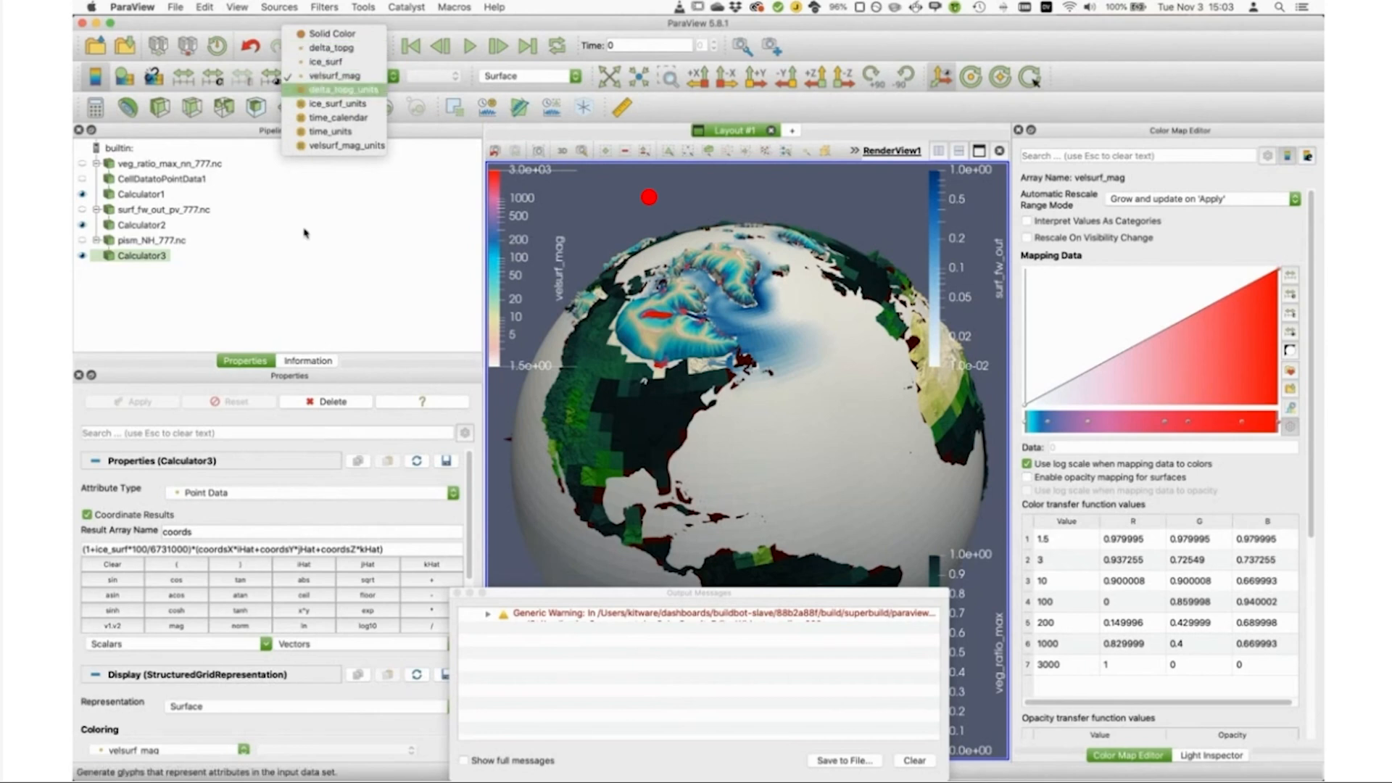
pyautogui.click(344, 79)
pyautogui.click(134, 261)
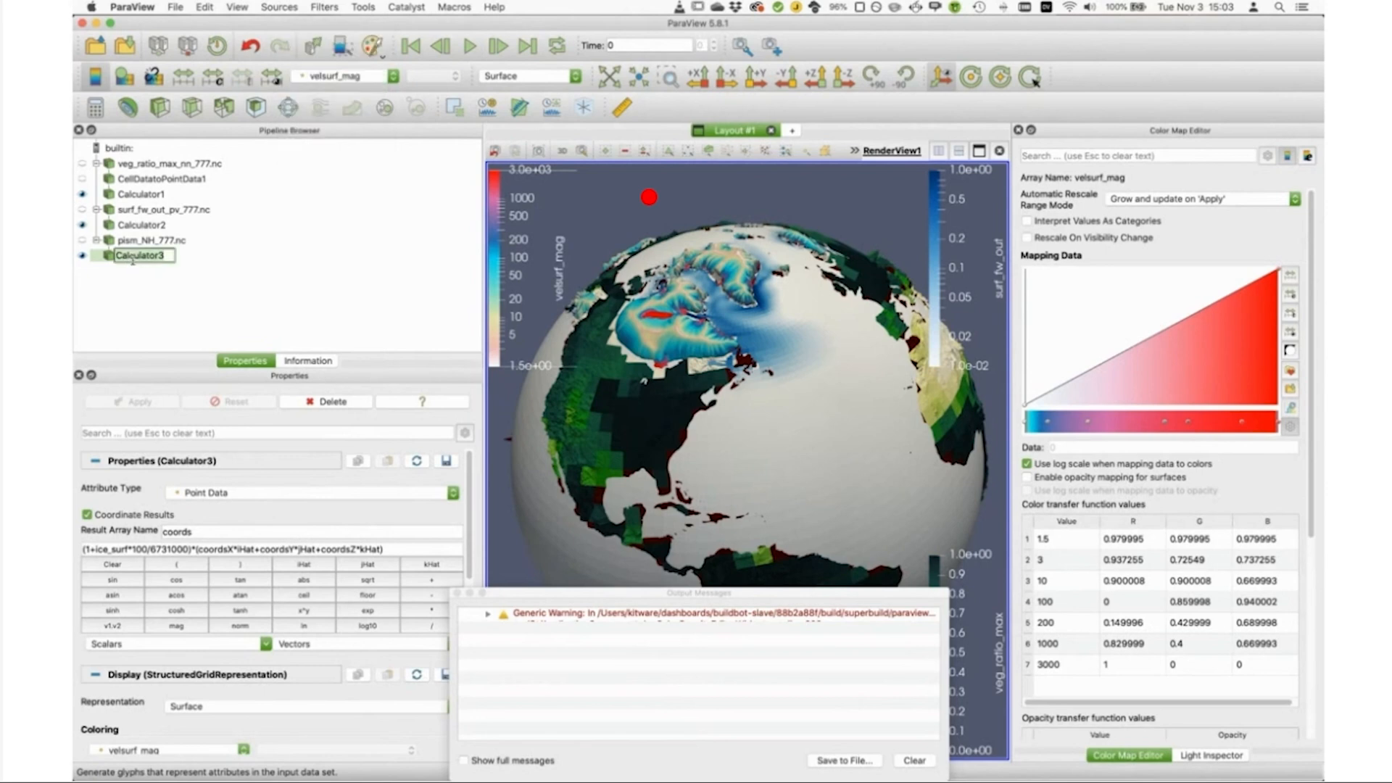
pyautogui.click(160, 285)
# Step: Add a Contour filter by delta_topg to Calculator3 and remove its default isosurface value
pyautogui.click(106, 257)
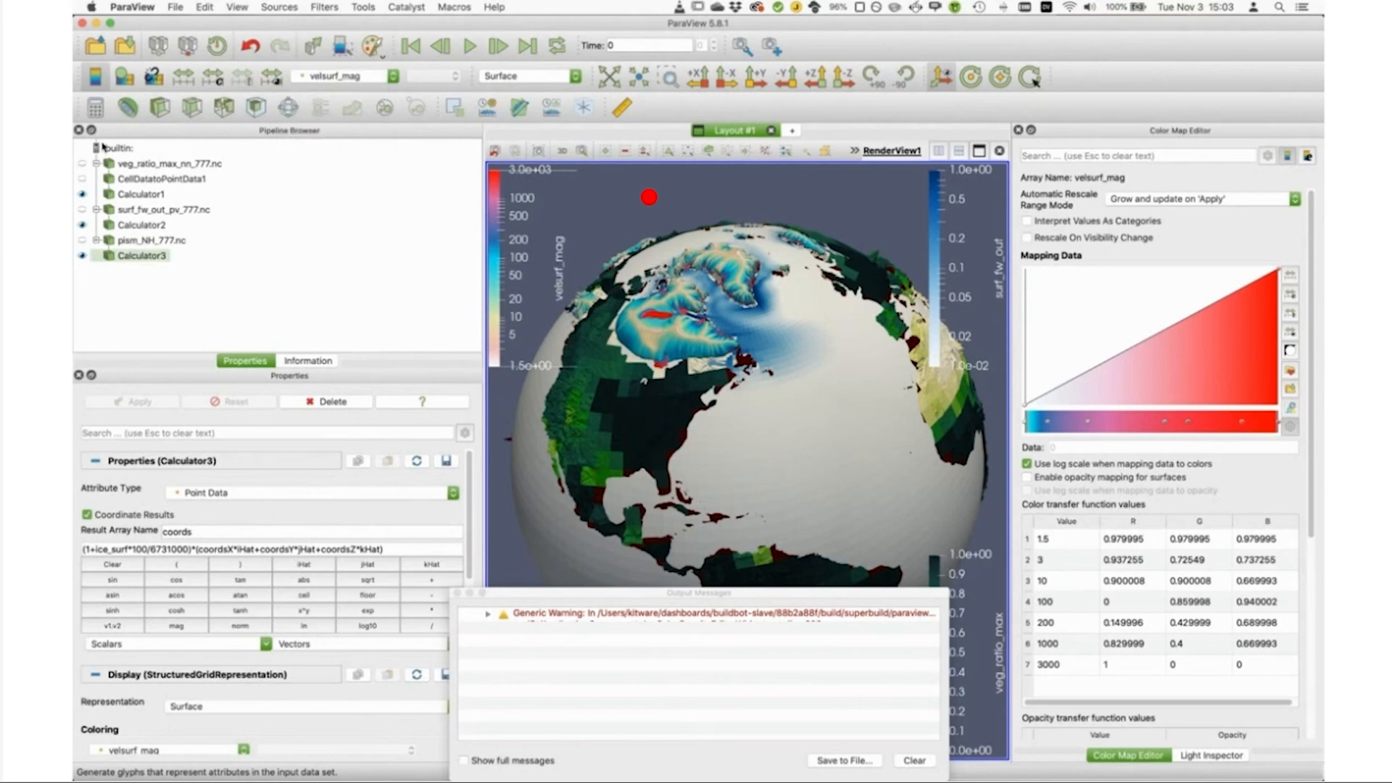
pyautogui.click(127, 108)
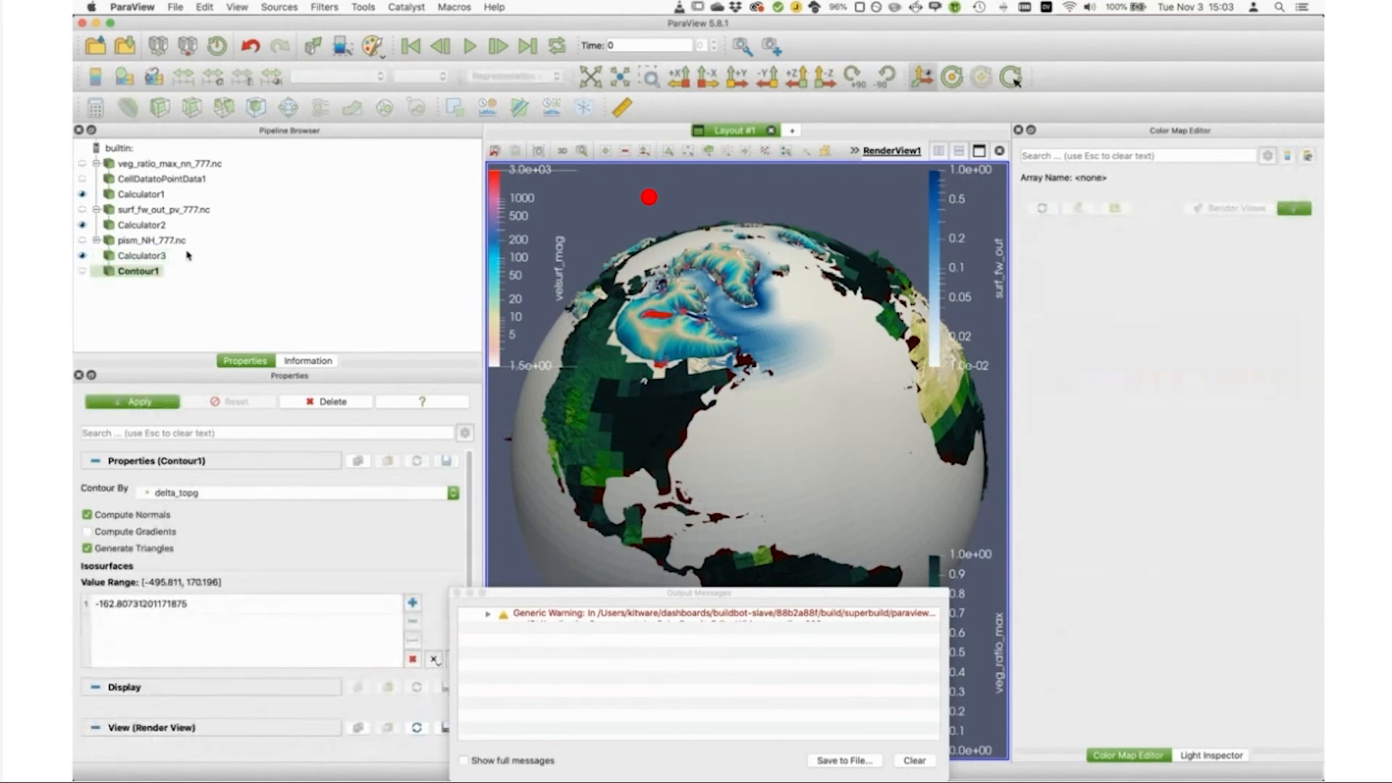
pyautogui.click(261, 604)
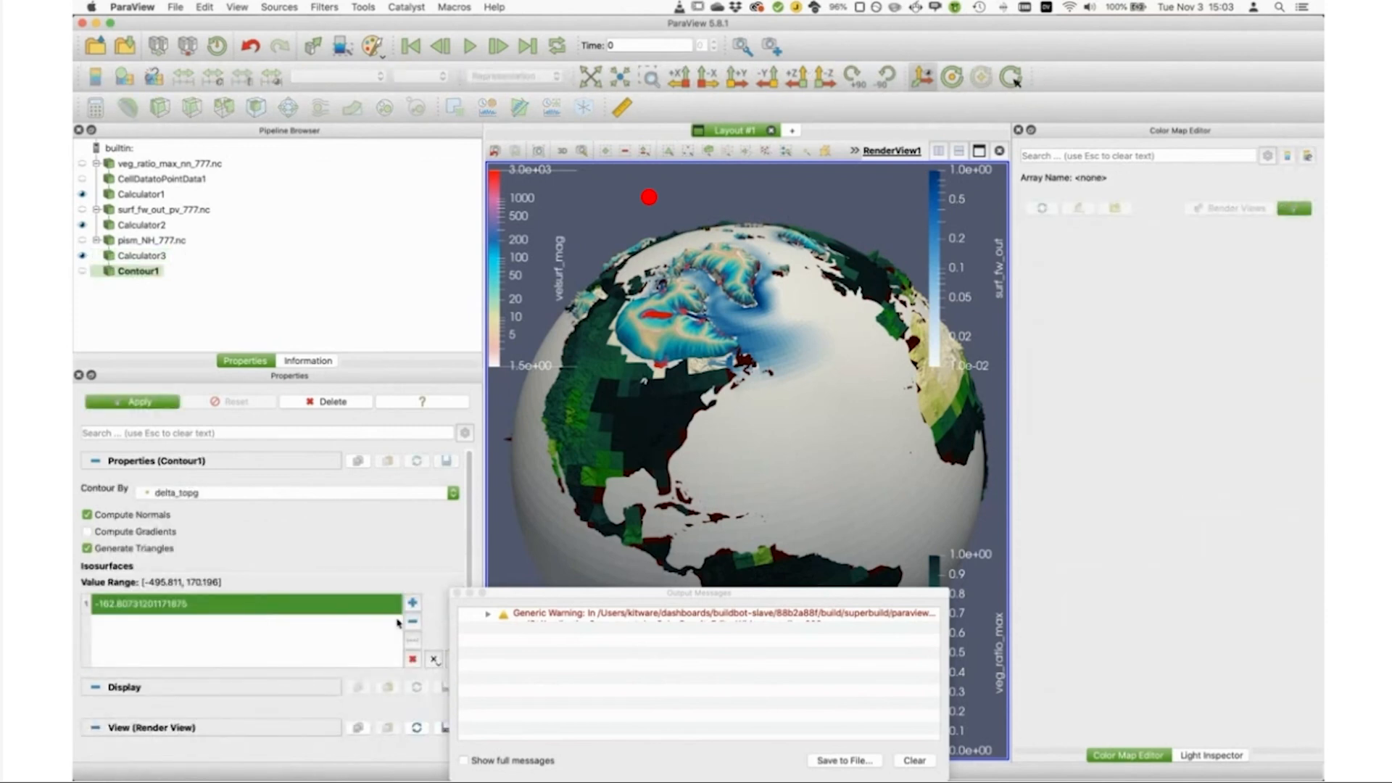
pyautogui.click(412, 622)
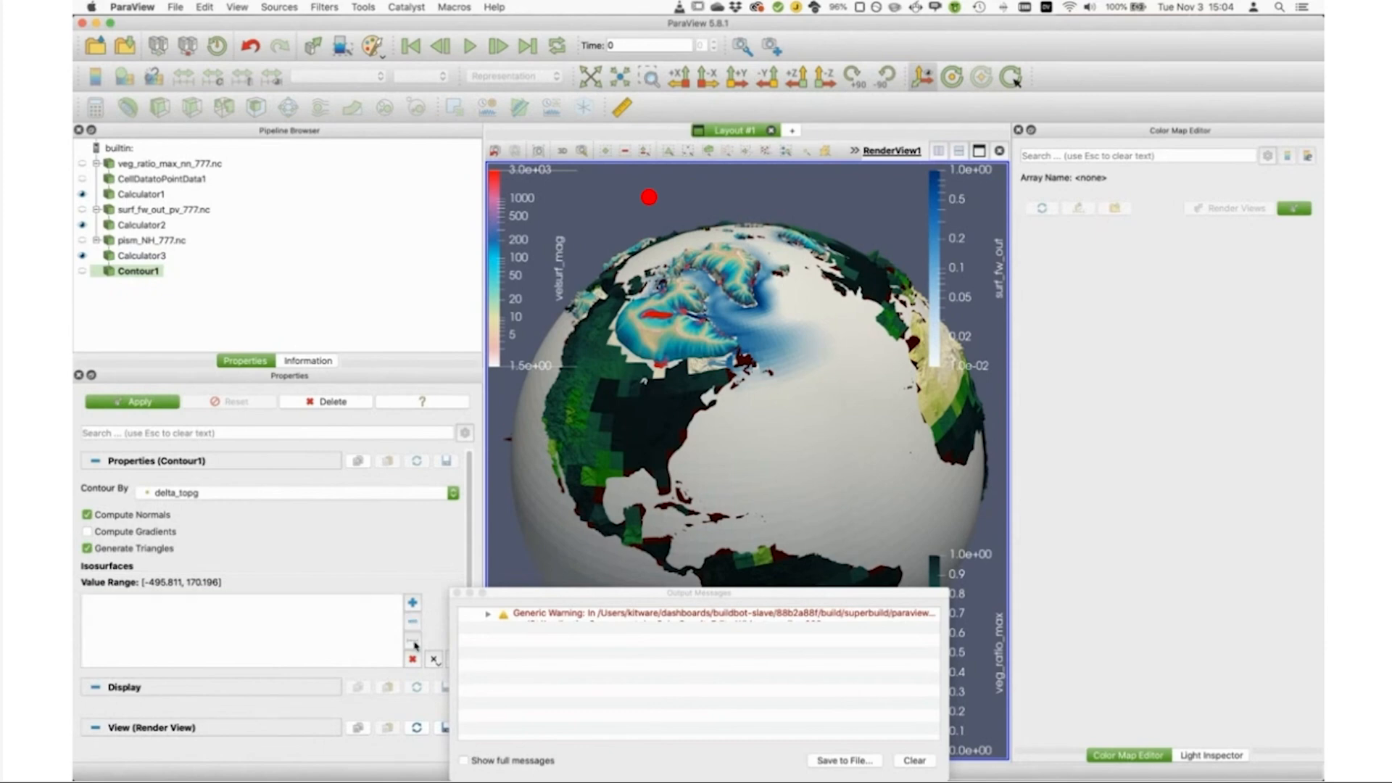
# Step: Generate a linear series of 21 isosurface values from -1000 to 1000 for the delta_topg contour
pyautogui.click(414, 641)
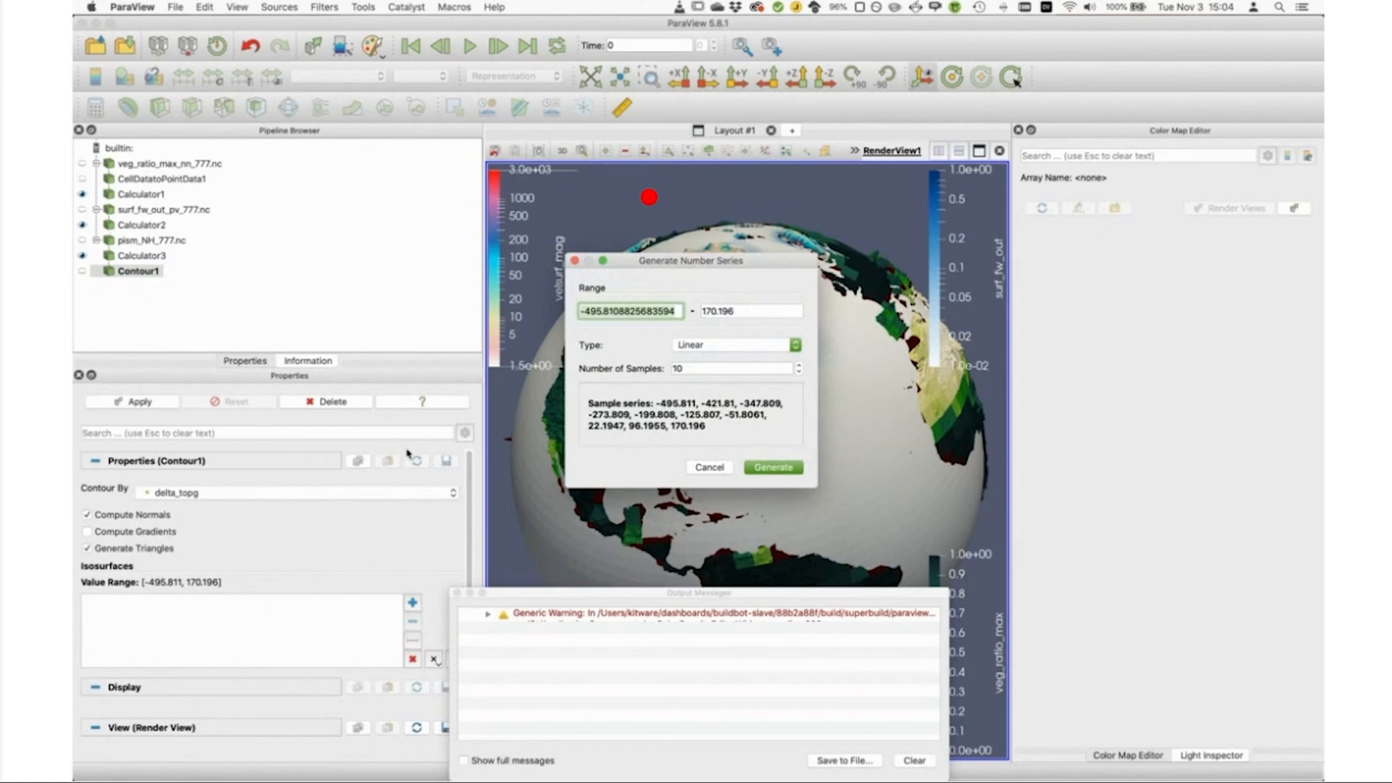
pyautogui.write('-1000')
pyautogui.press('Tab')
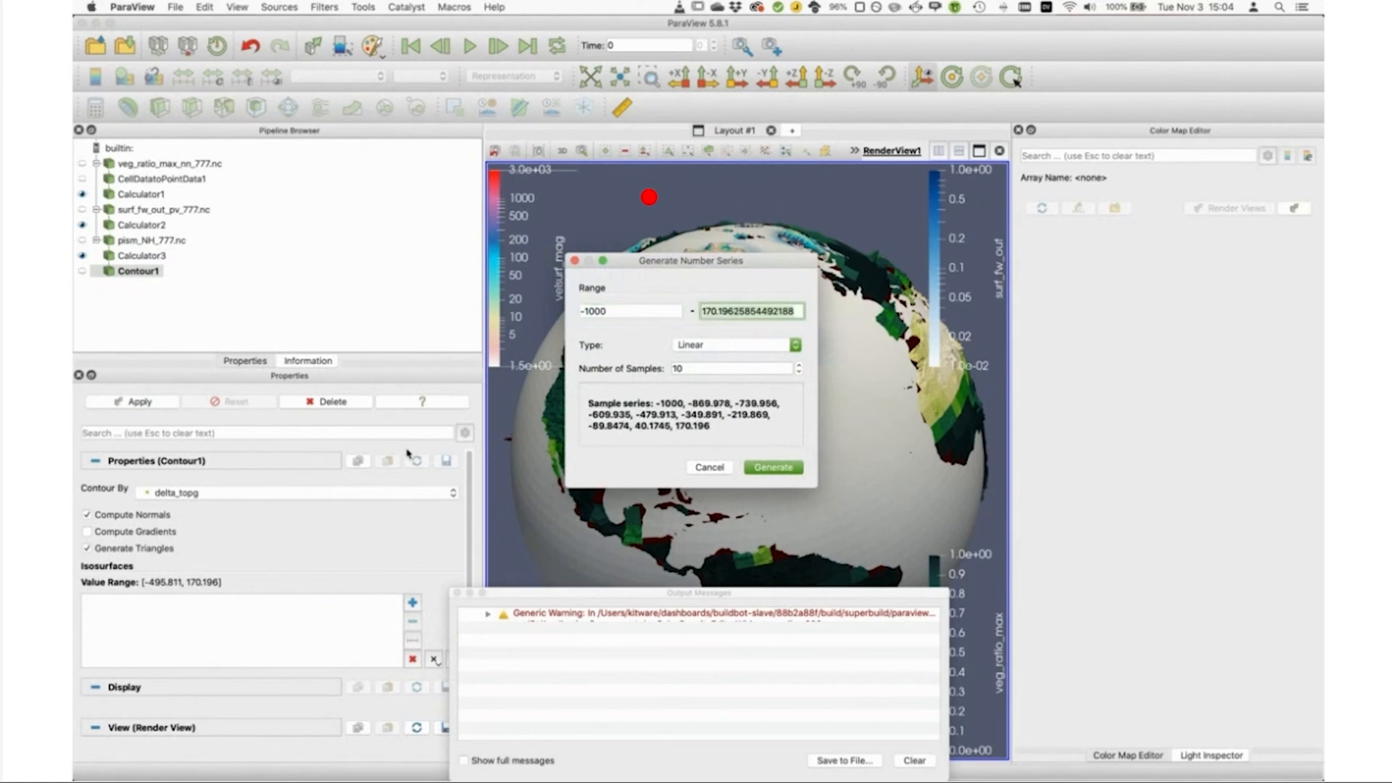
pyautogui.write('1000')
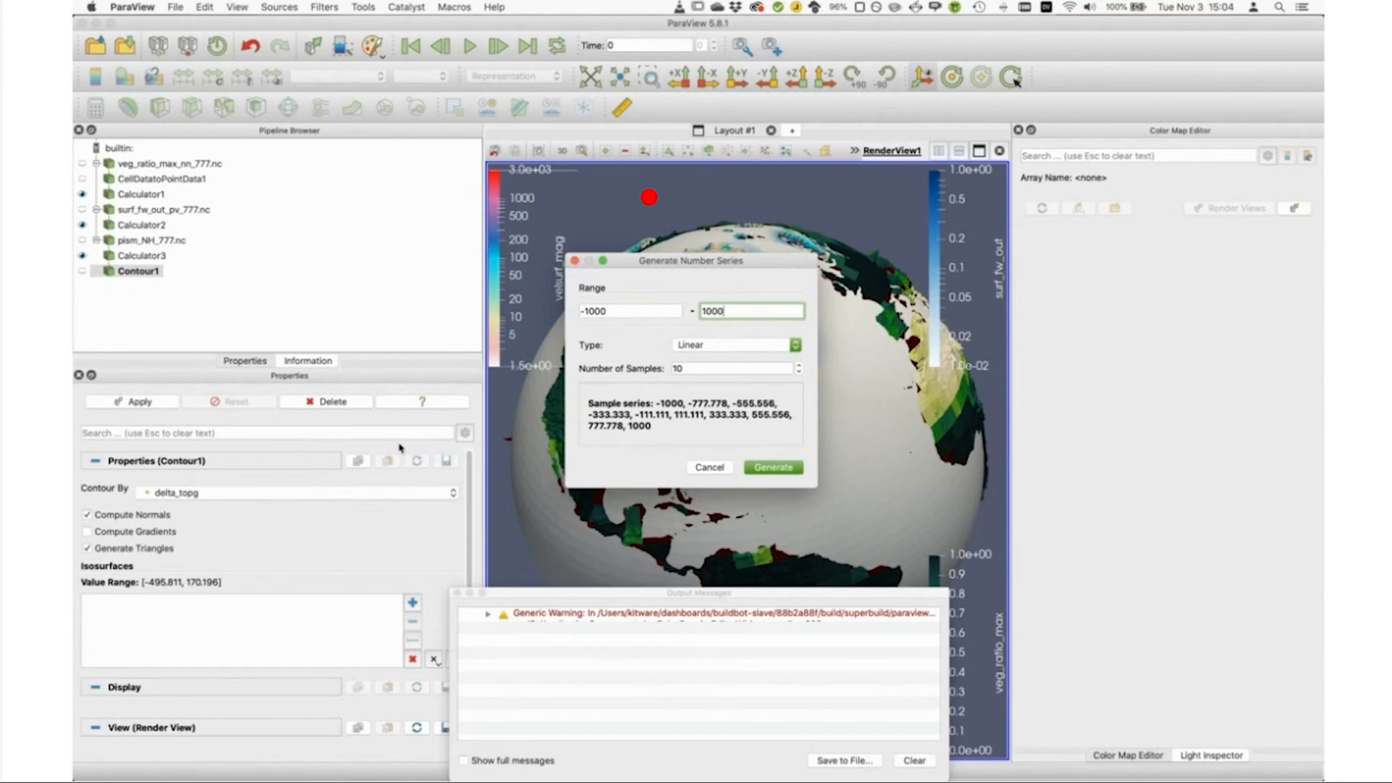
pyautogui.click(691, 368)
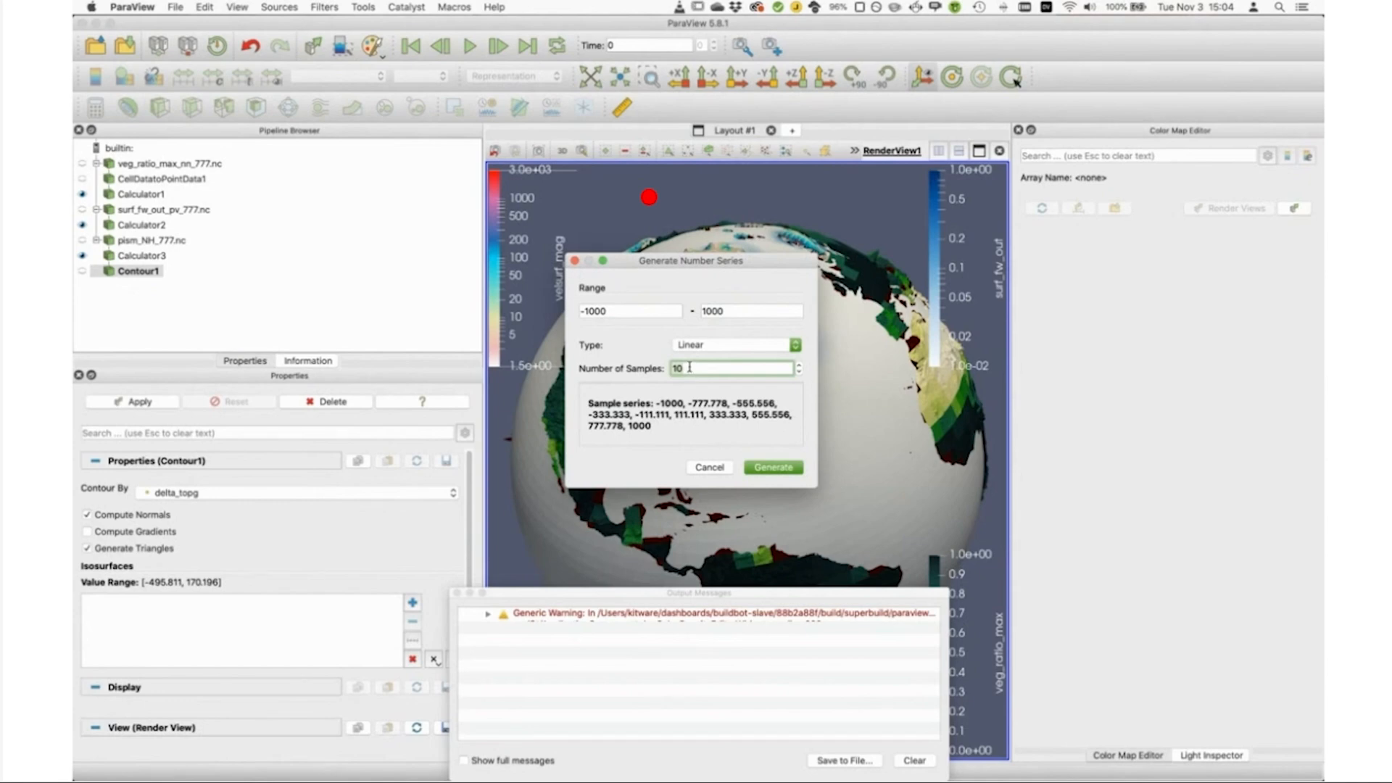
pyautogui.write('20')
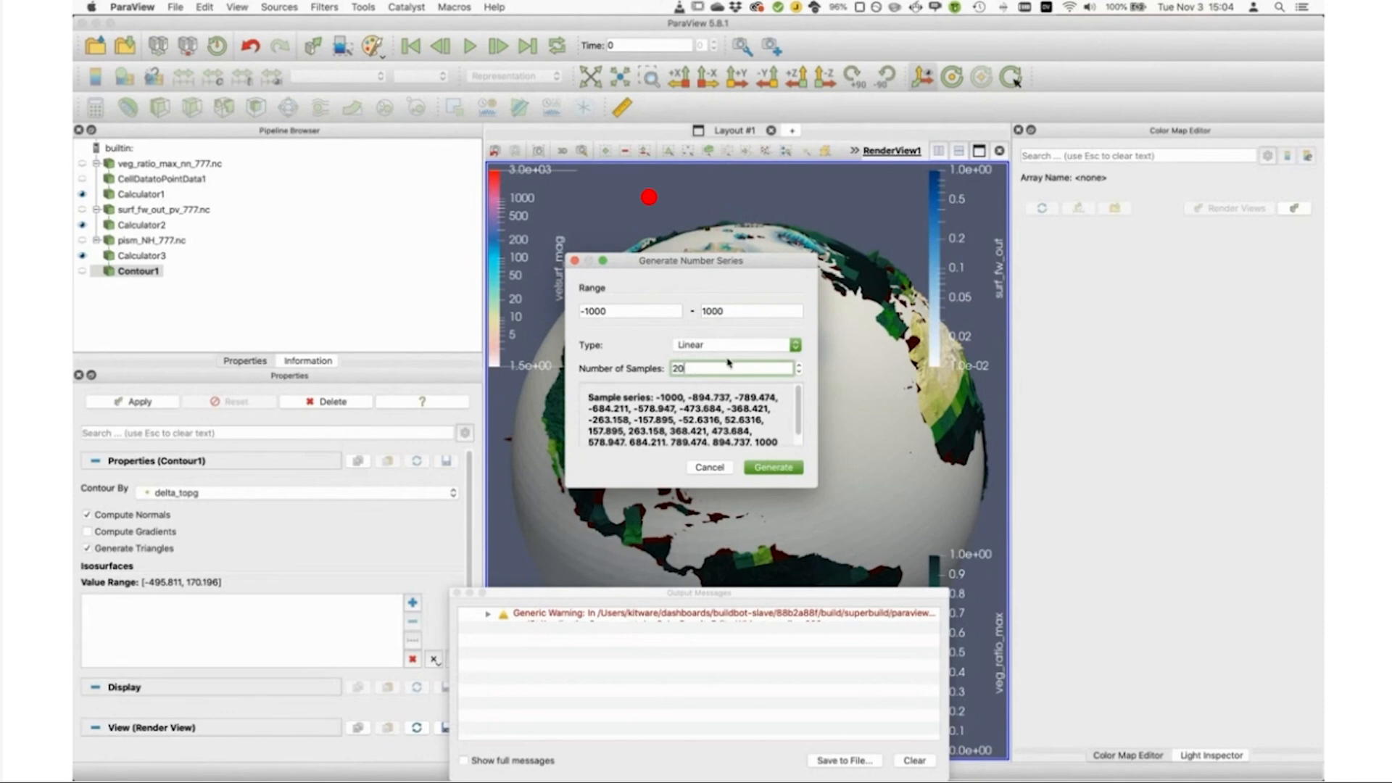
pyautogui.click(801, 366)
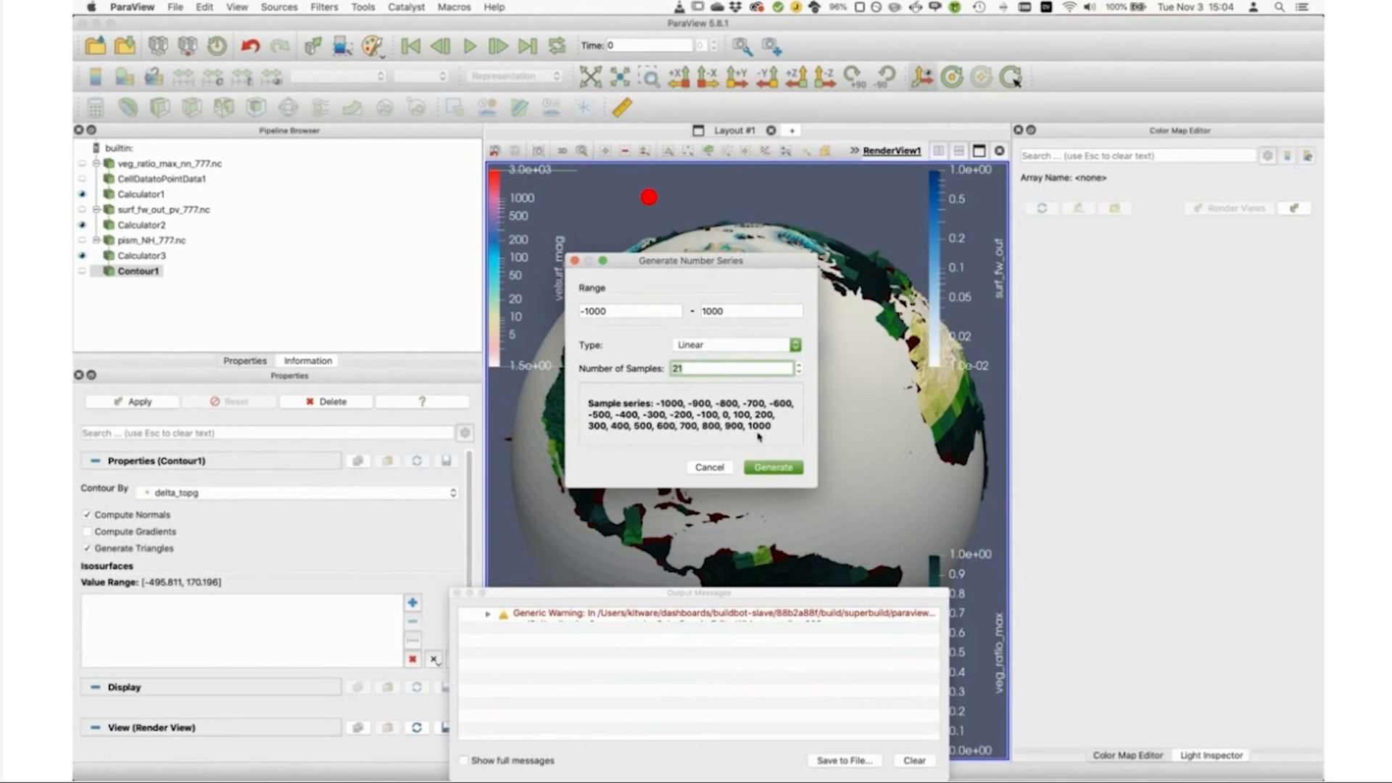
pyautogui.click(773, 468)
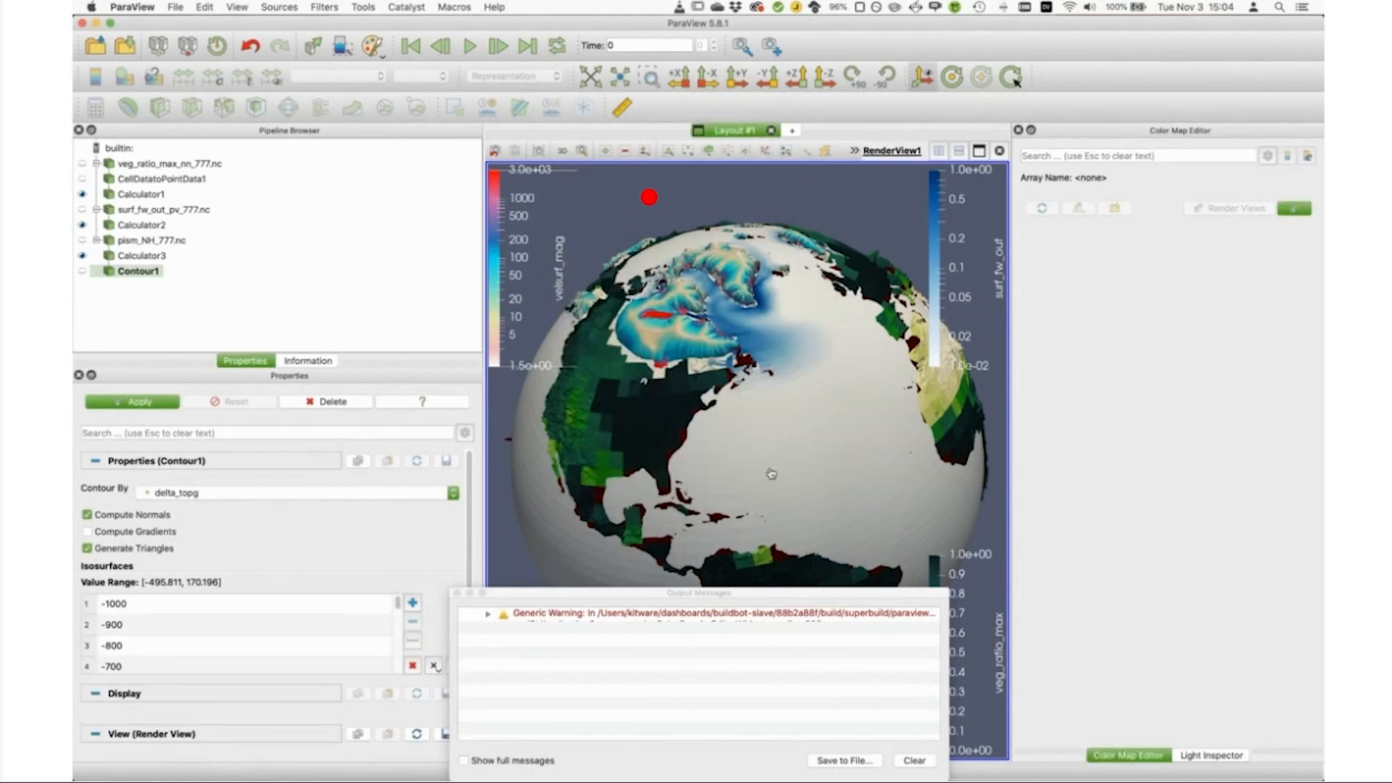
pyautogui.scroll(-3, 445, 566)
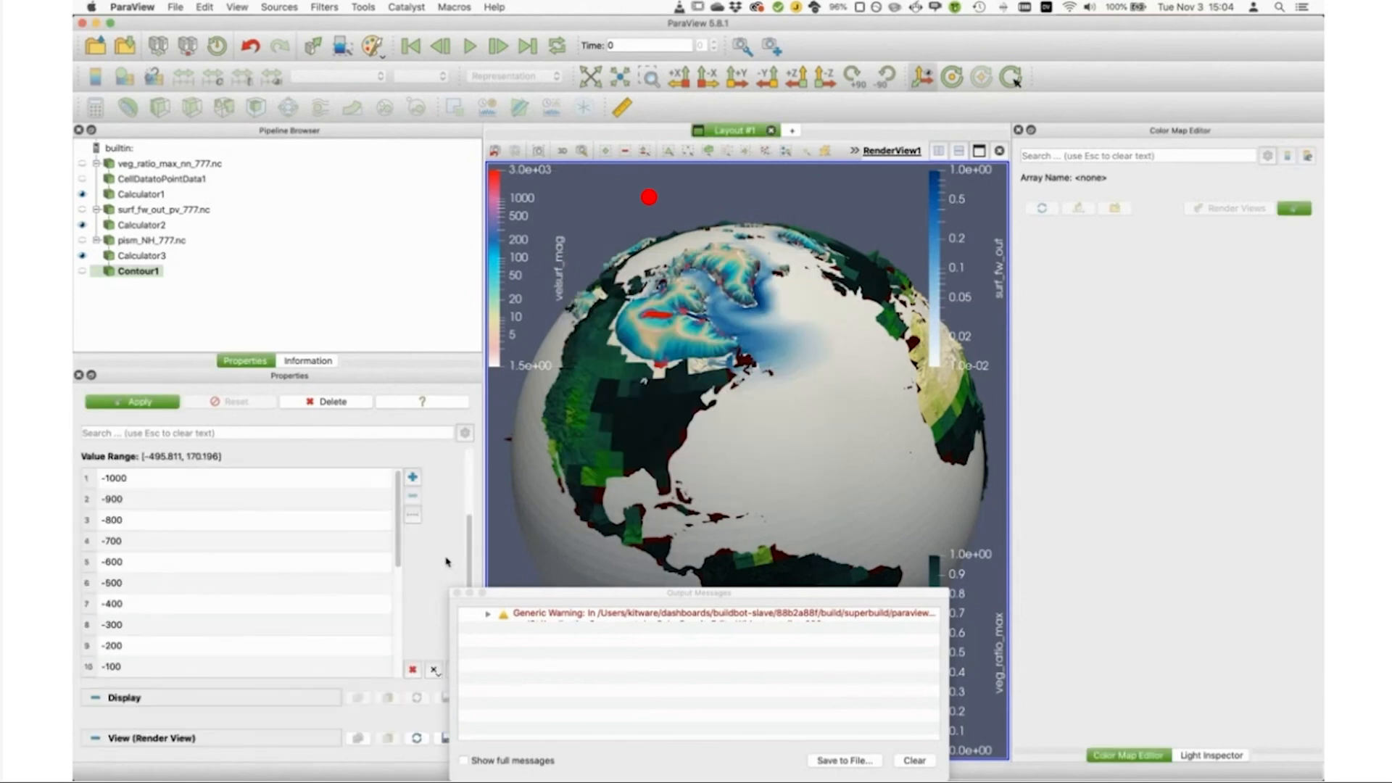
# Step: Insert additional isosurface values of -50 and 50 on either side of 0 and apply the delta_topg contour
pyautogui.moveTo(400, 538); pyautogui.dragTo(401, 593)
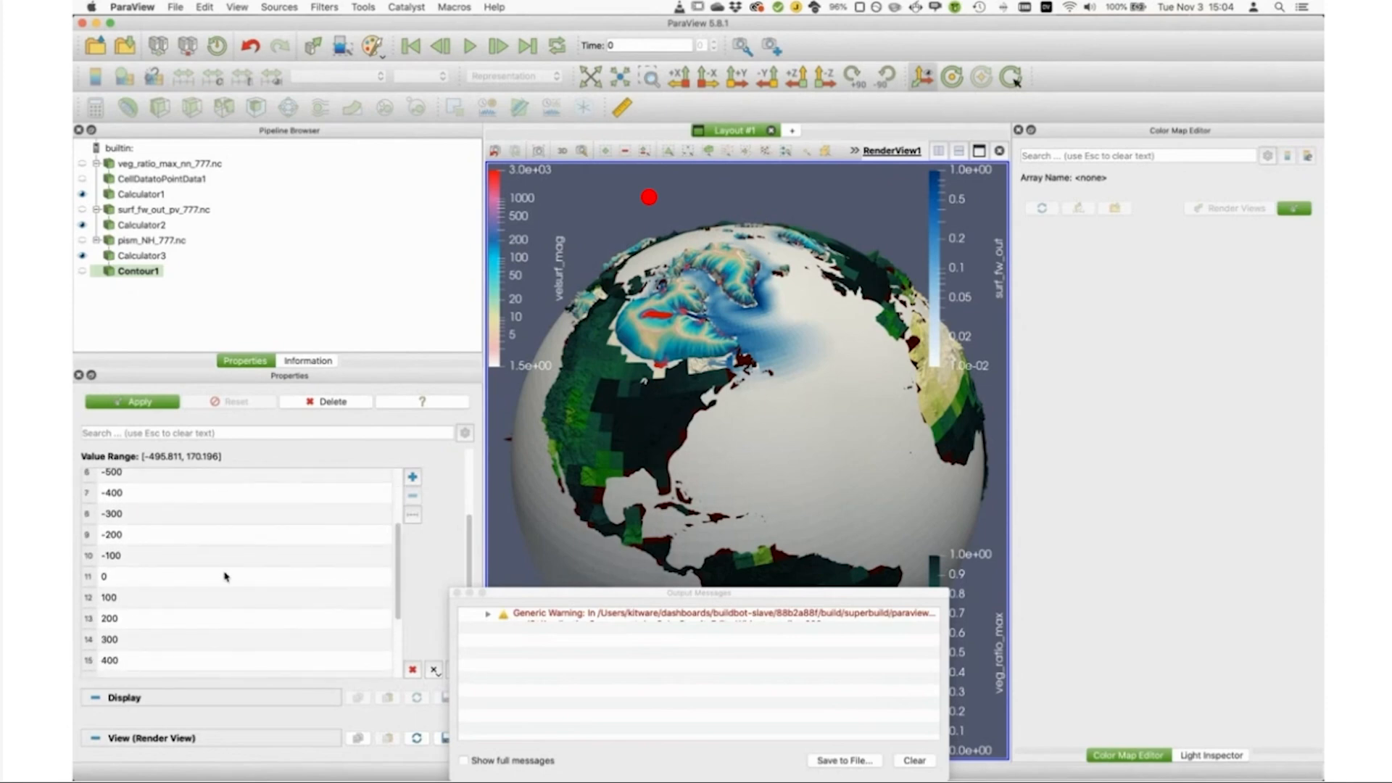
pyautogui.click(102, 557)
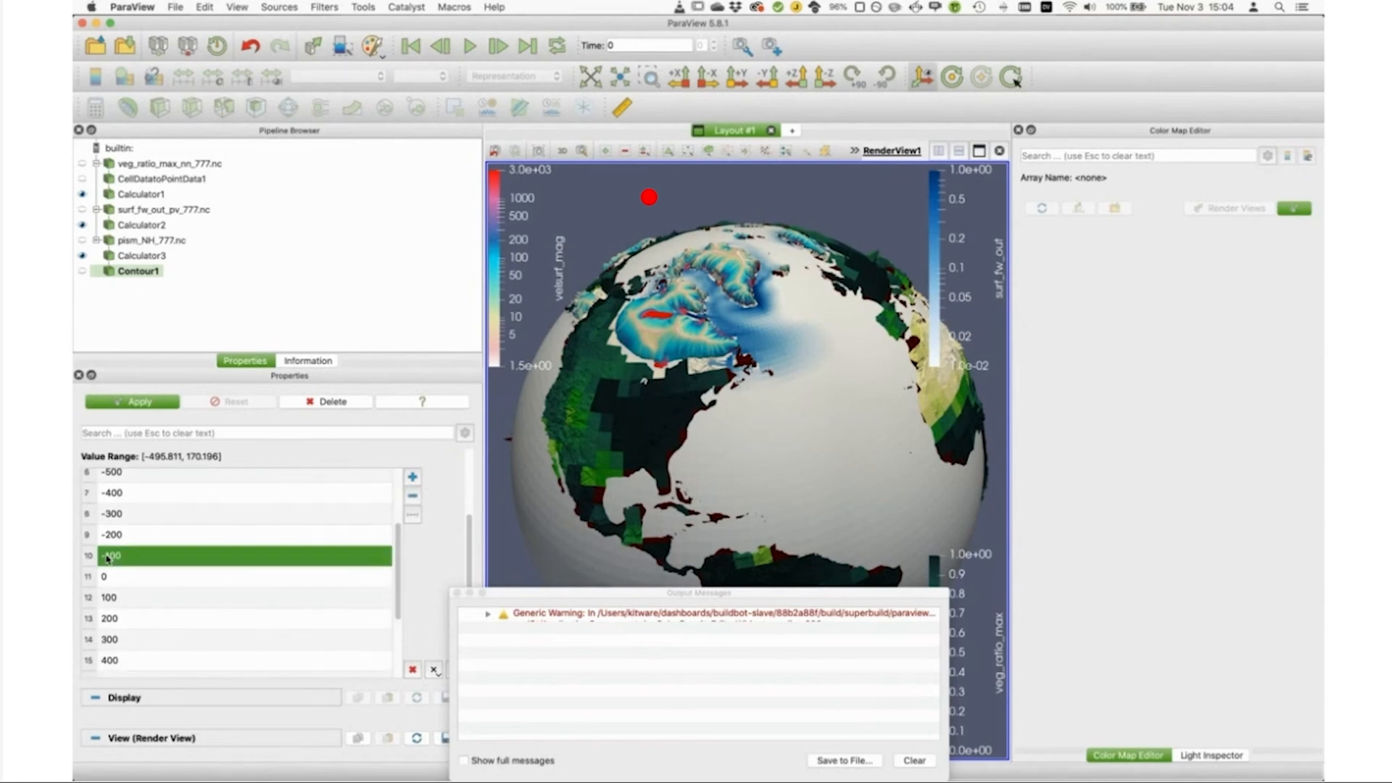
pyautogui.click(413, 477)
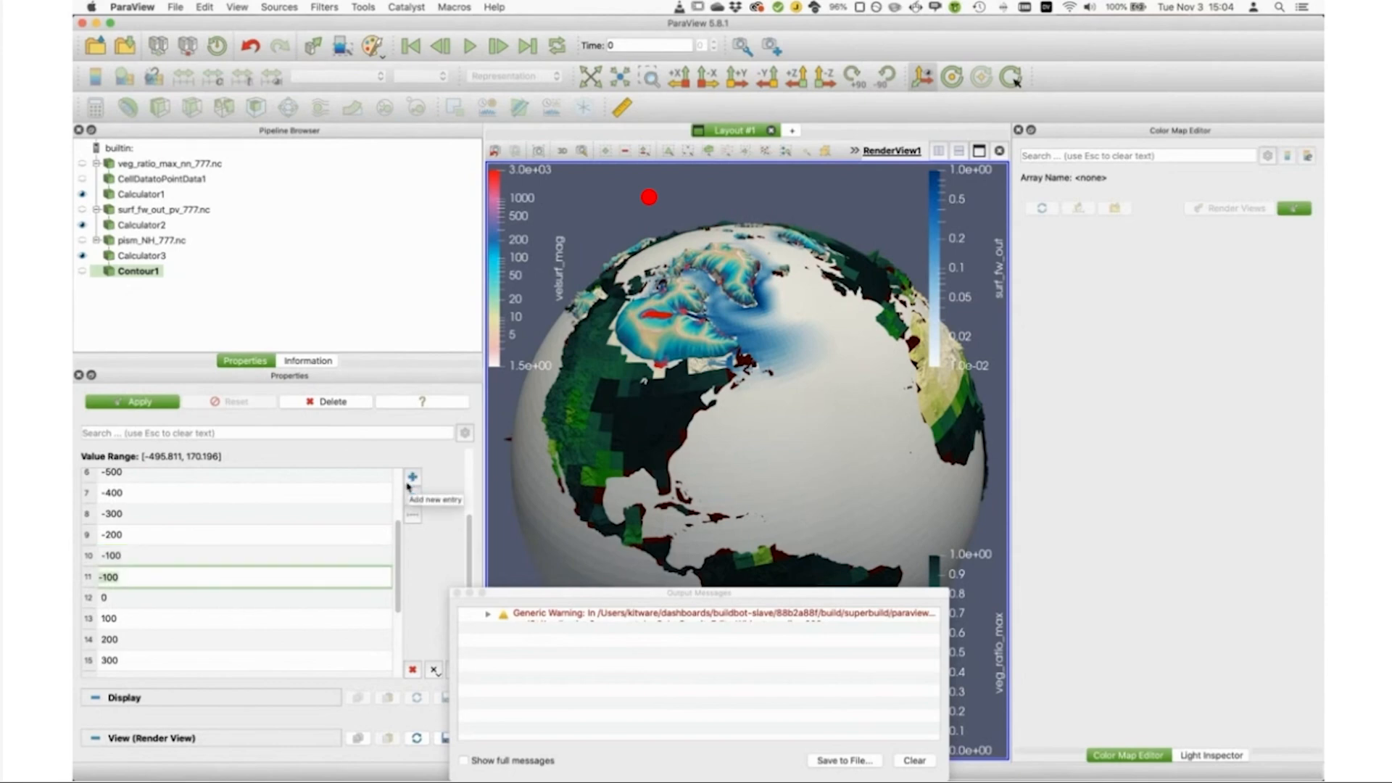
pyautogui.write('-50')
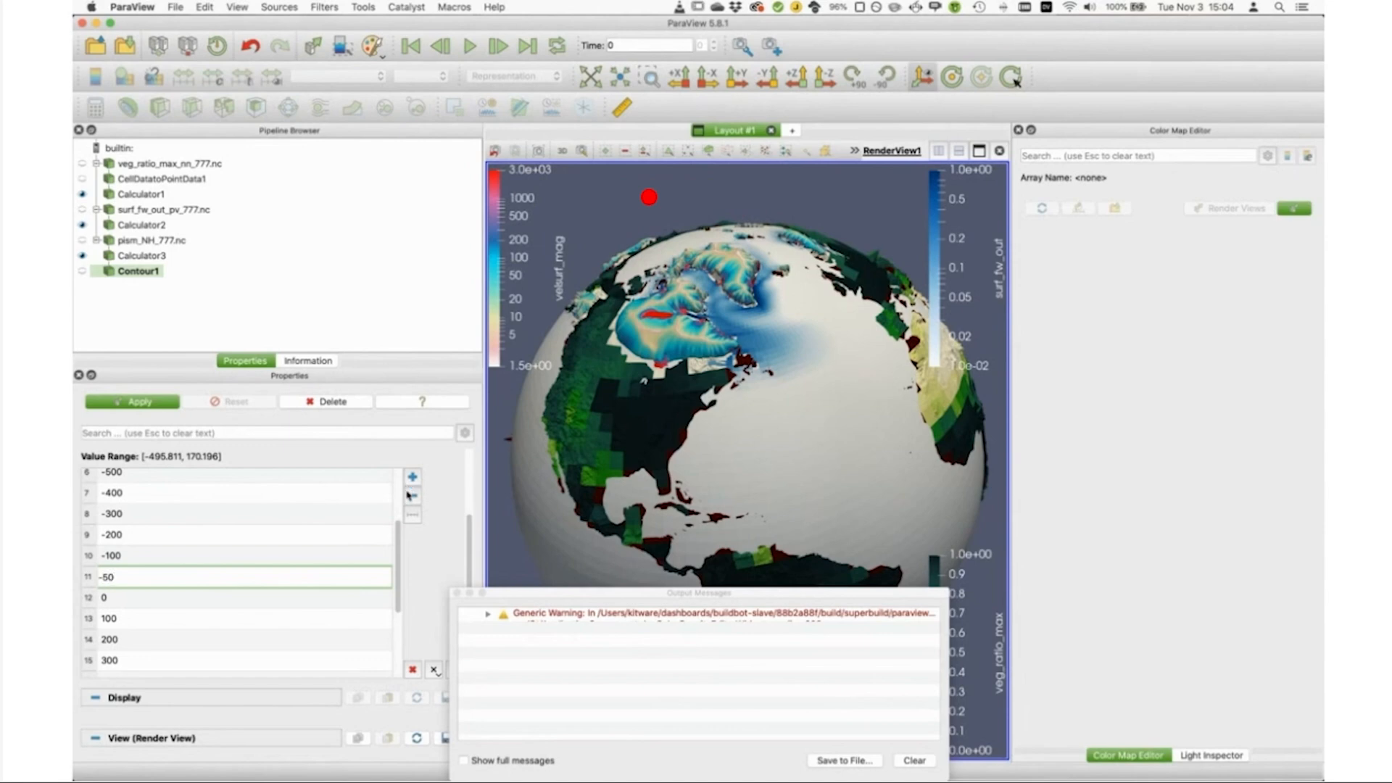
pyautogui.click(180, 603)
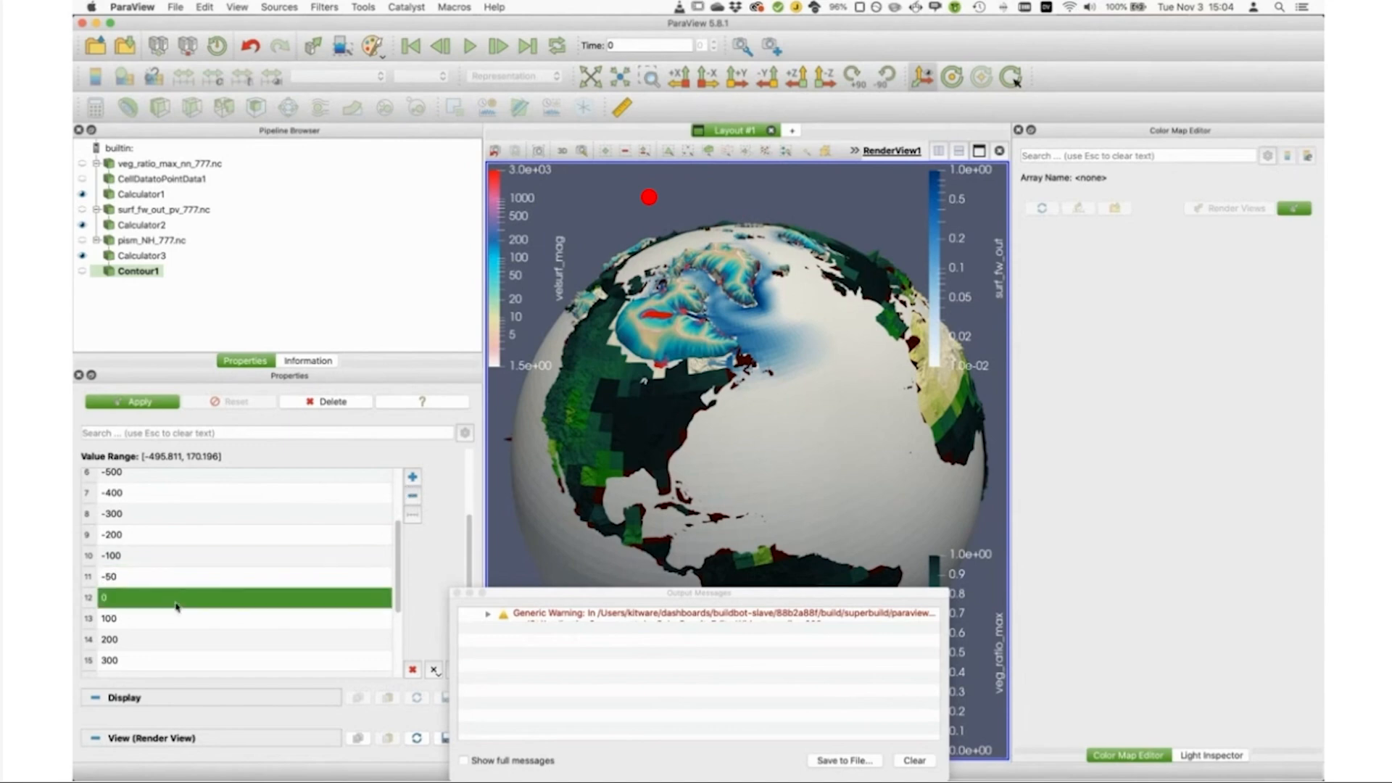
pyautogui.click(412, 476)
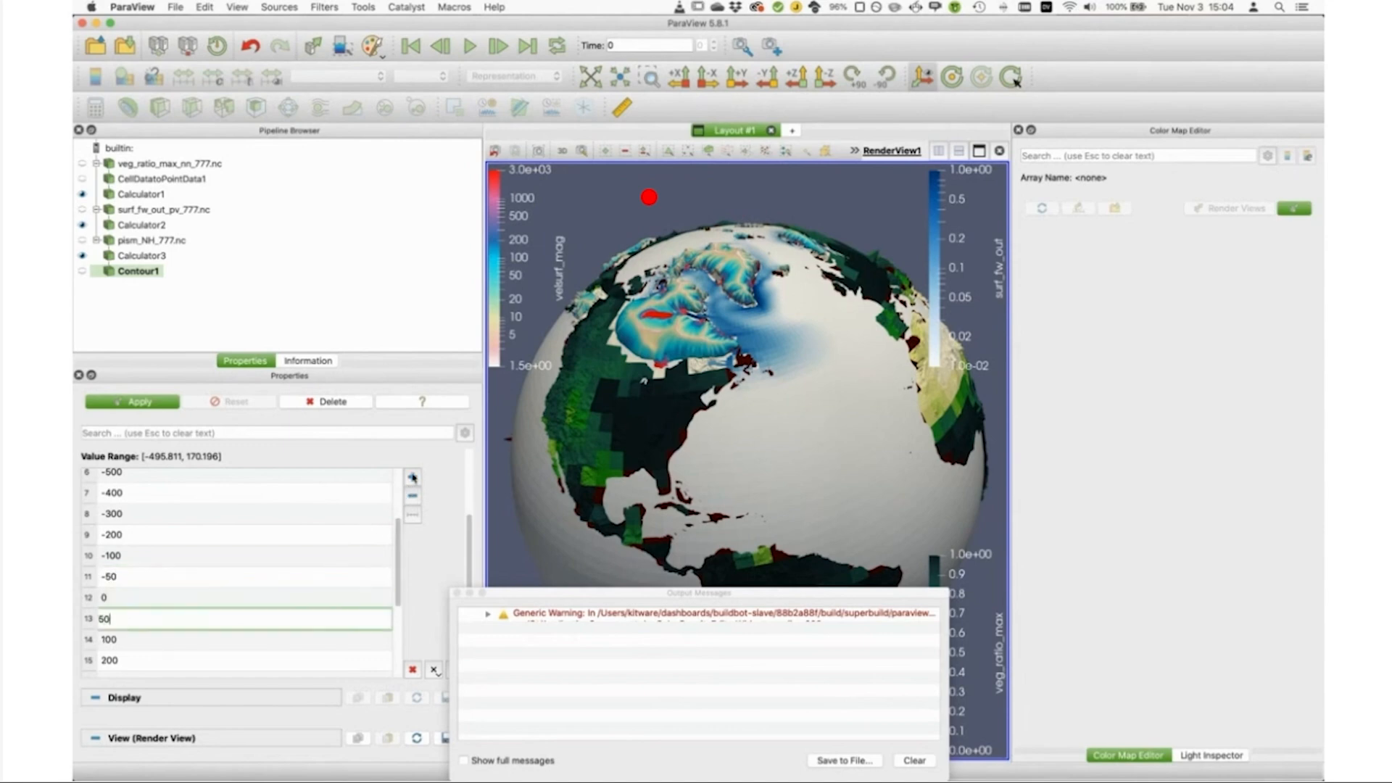
pyautogui.click(310, 584)
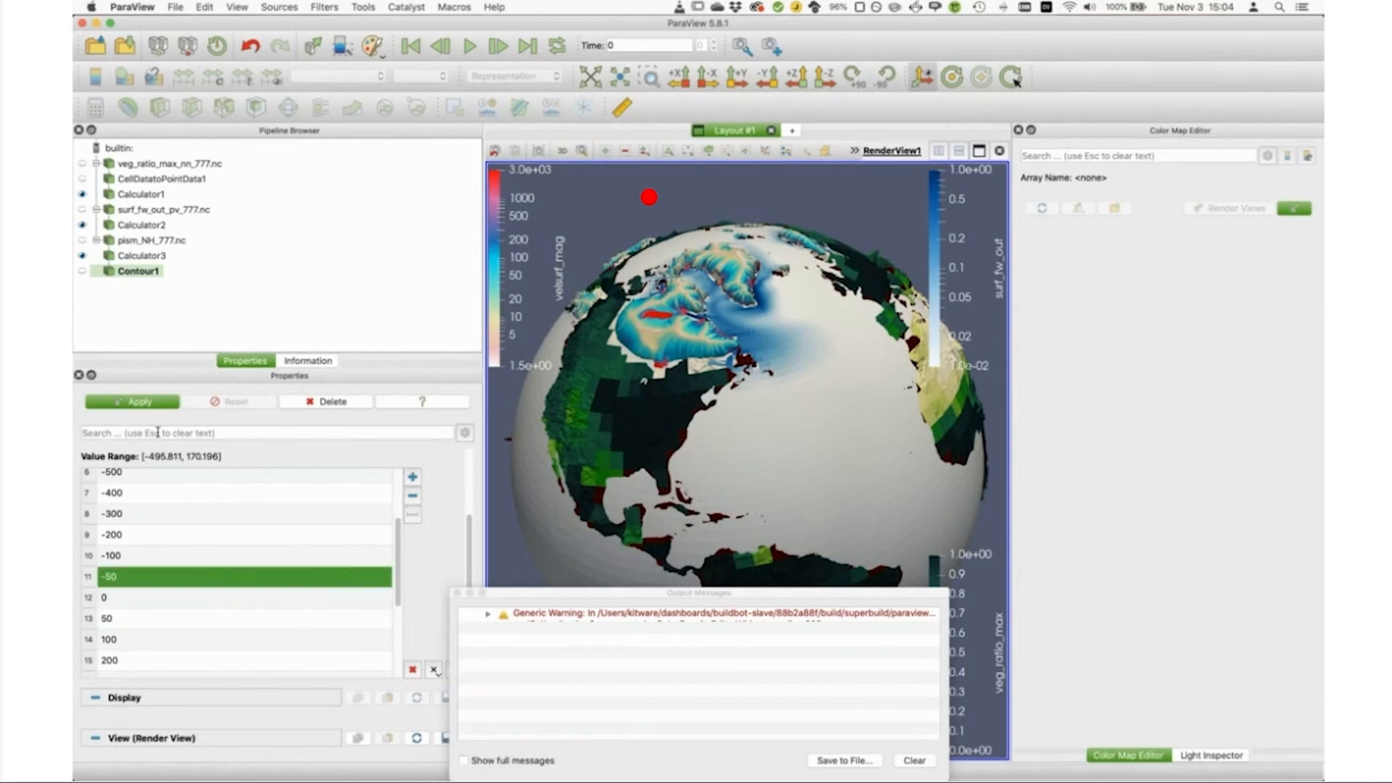
pyautogui.click(214, 432)
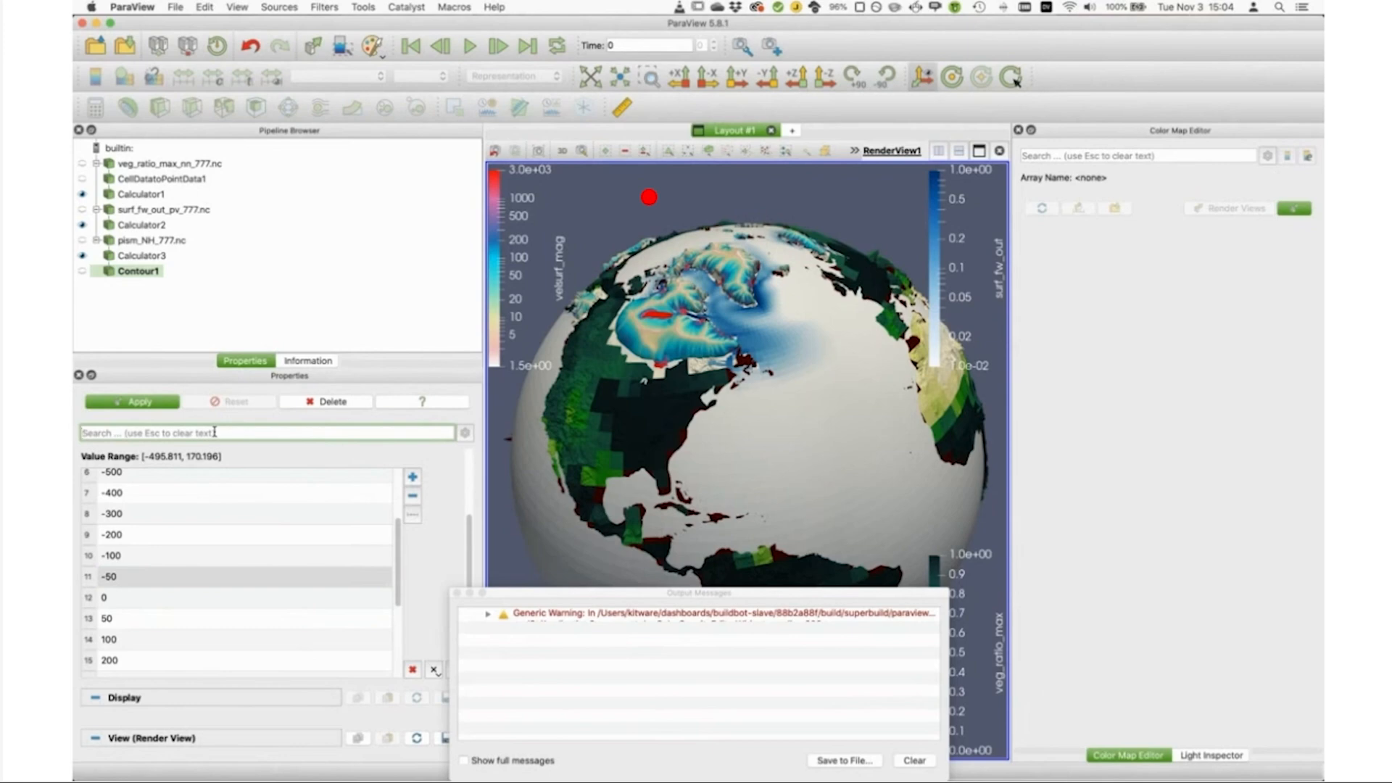
pyautogui.click(112, 407)
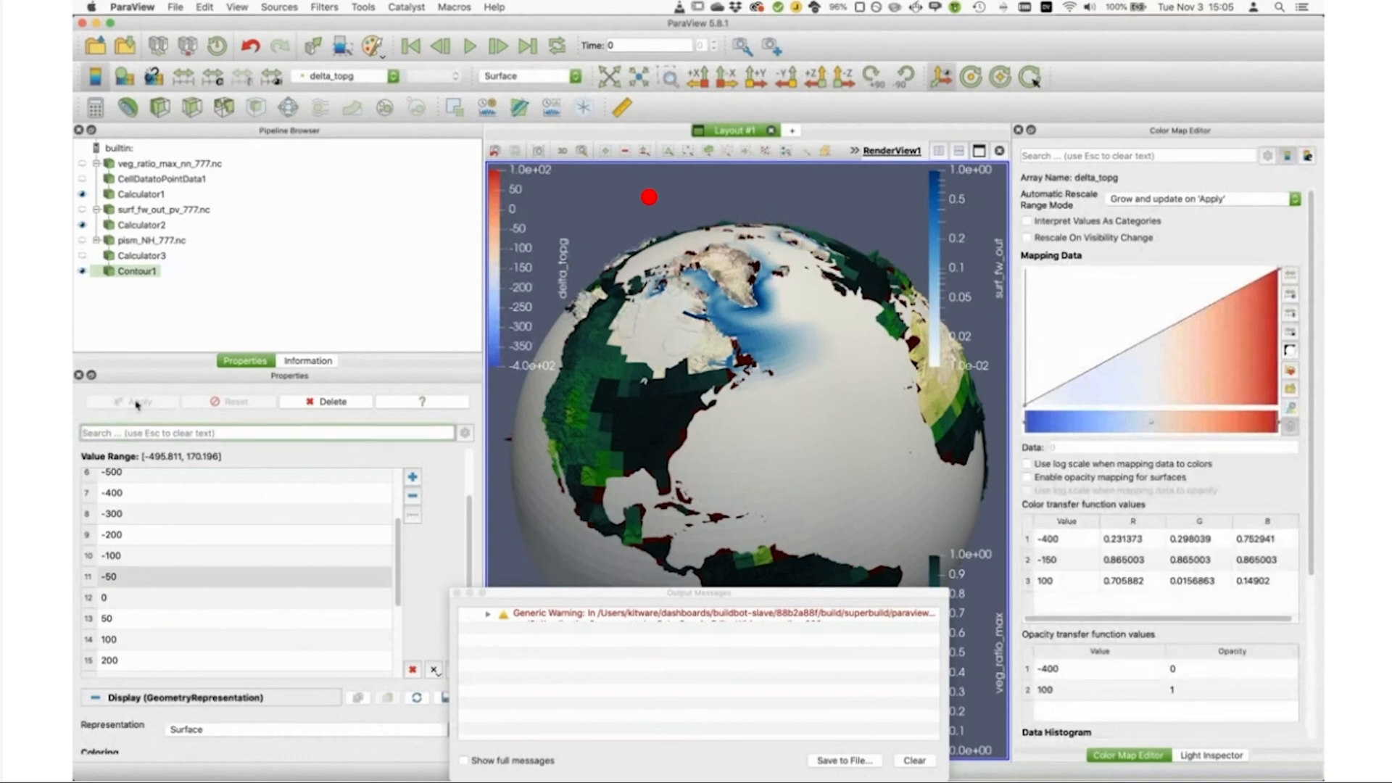
# Step: Show Calculator3 again and set the line width of Contour1 to 5
pyautogui.click(82, 257)
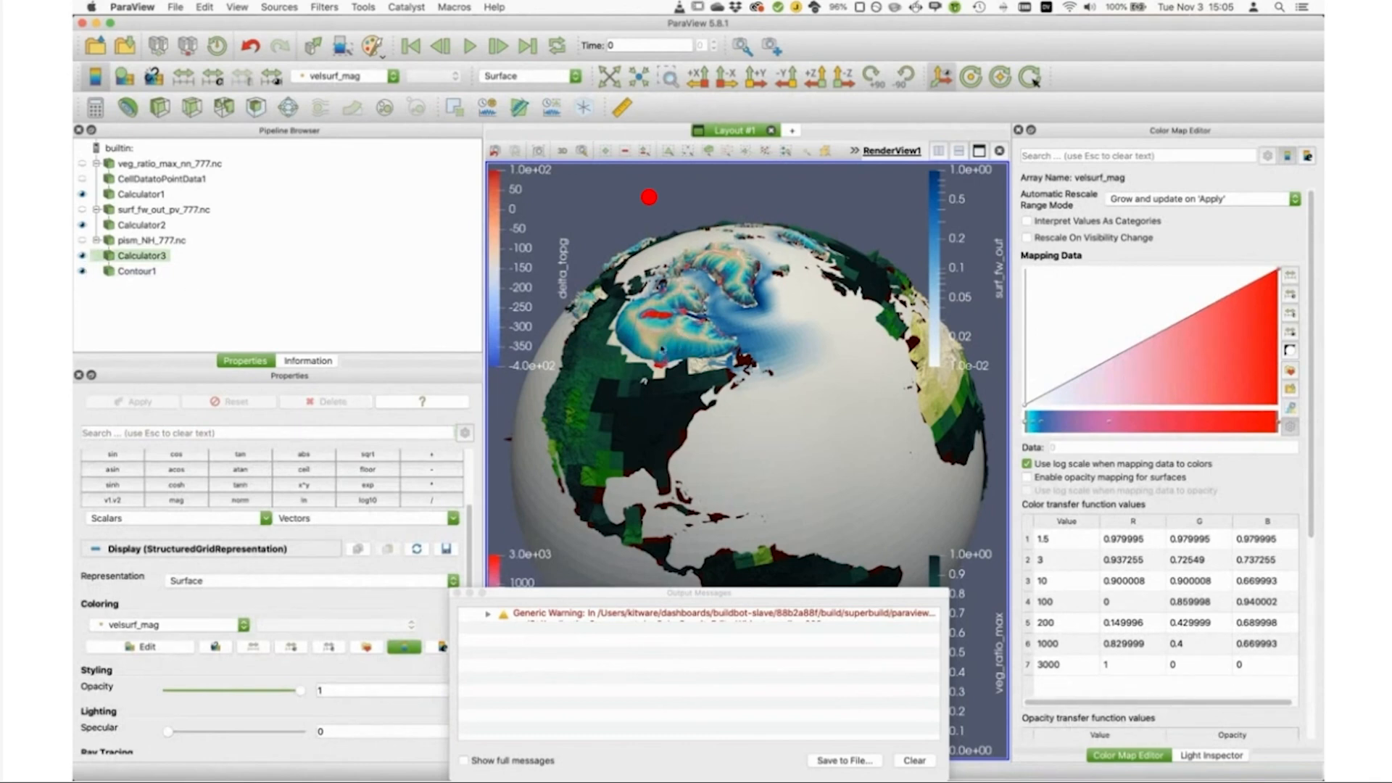
pyautogui.click(135, 273)
pyautogui.click(232, 434)
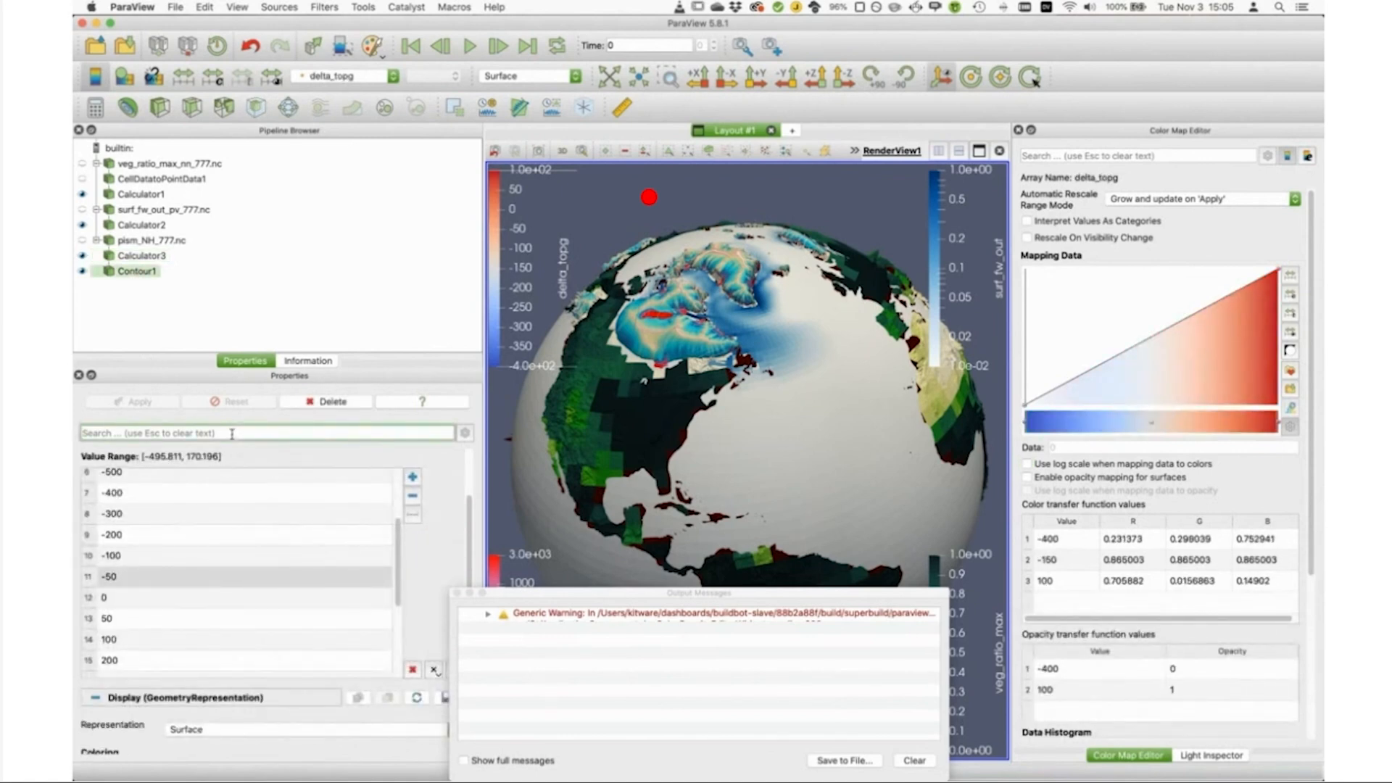
pyautogui.write('line')
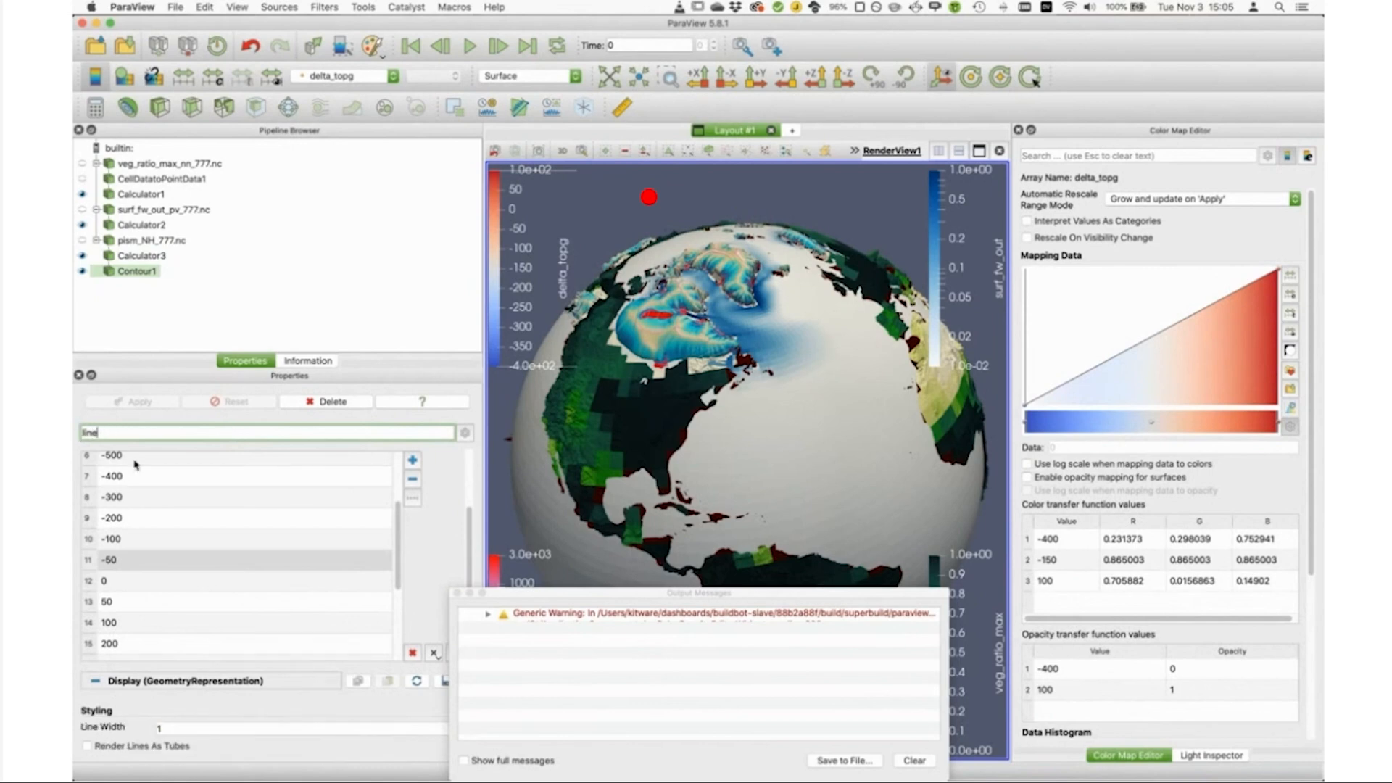
pyautogui.click(185, 727)
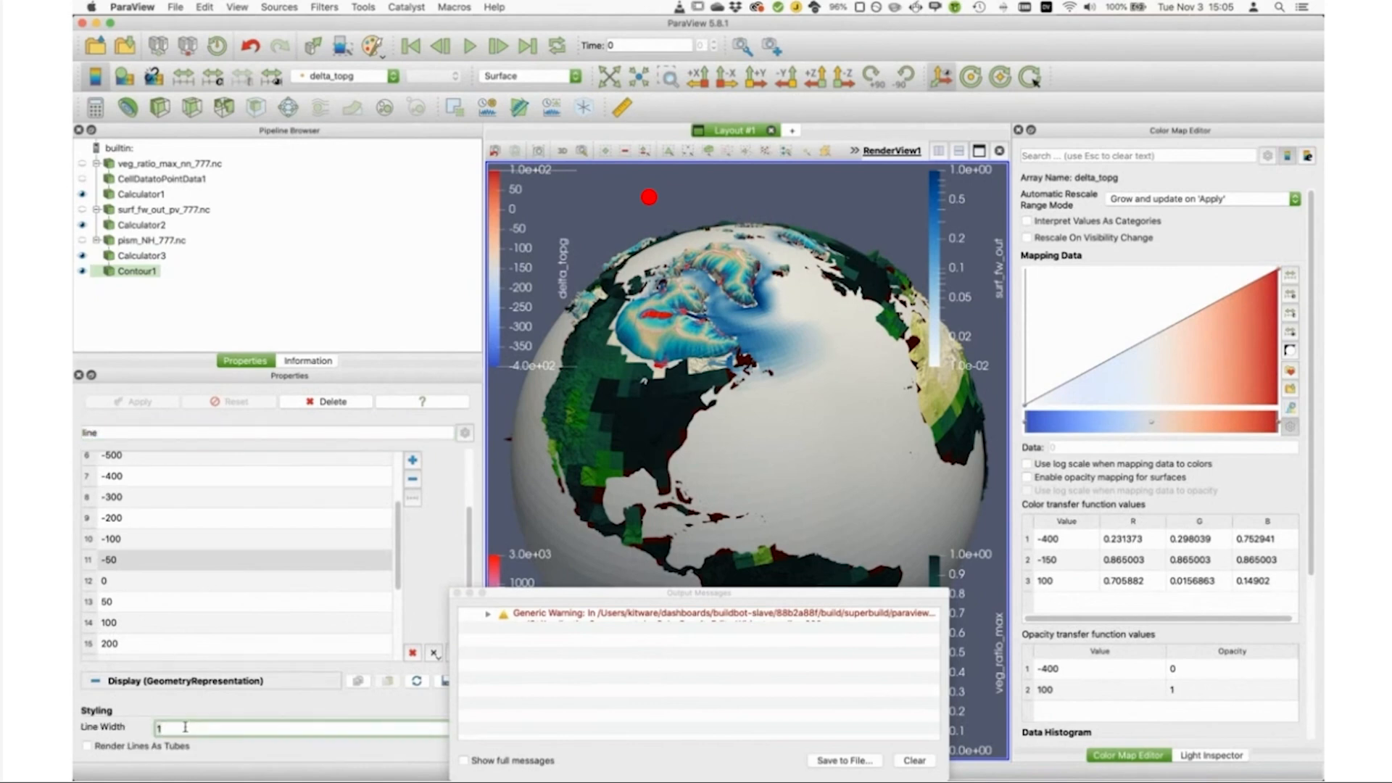
pyautogui.press('Return')
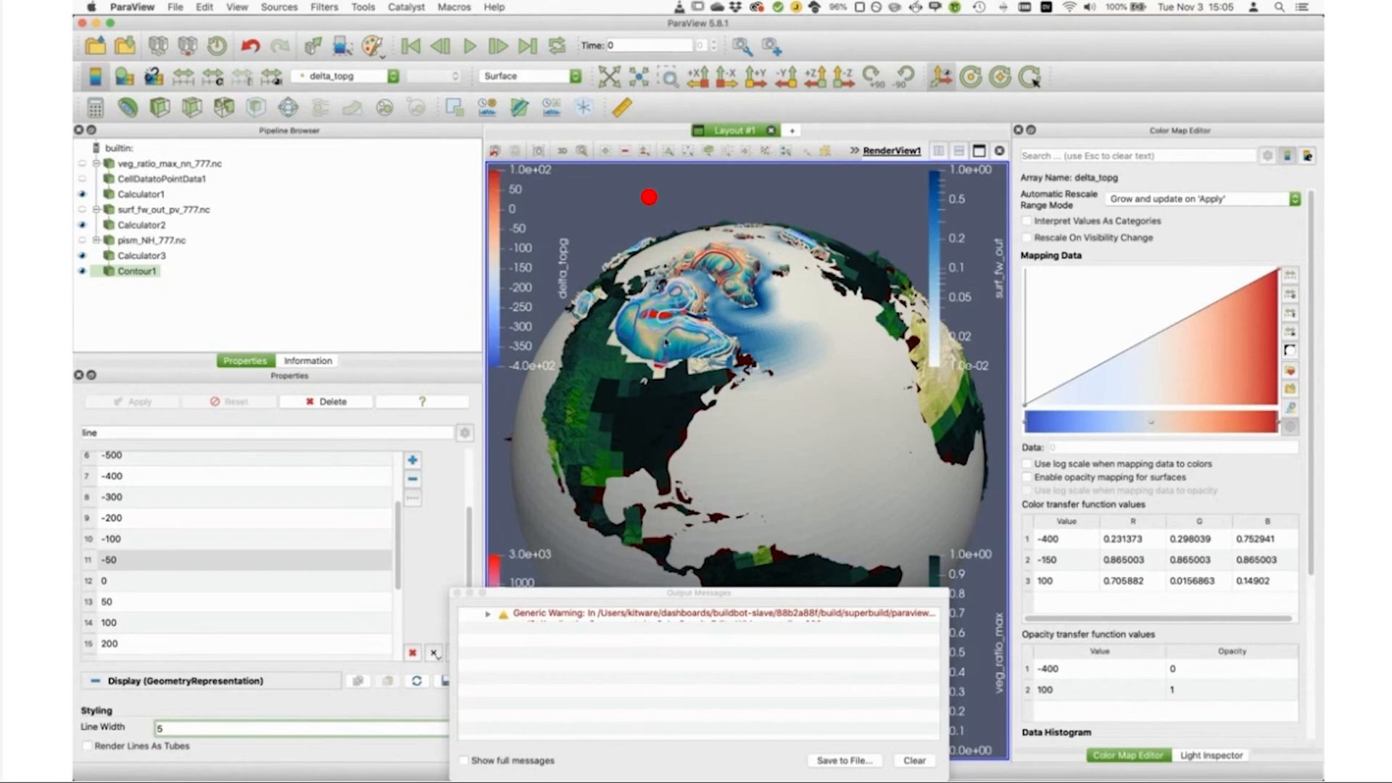
# Step: Apply the BrBG color preset to the delta_topg contours and invert its transfer function
pyautogui.click(1291, 372)
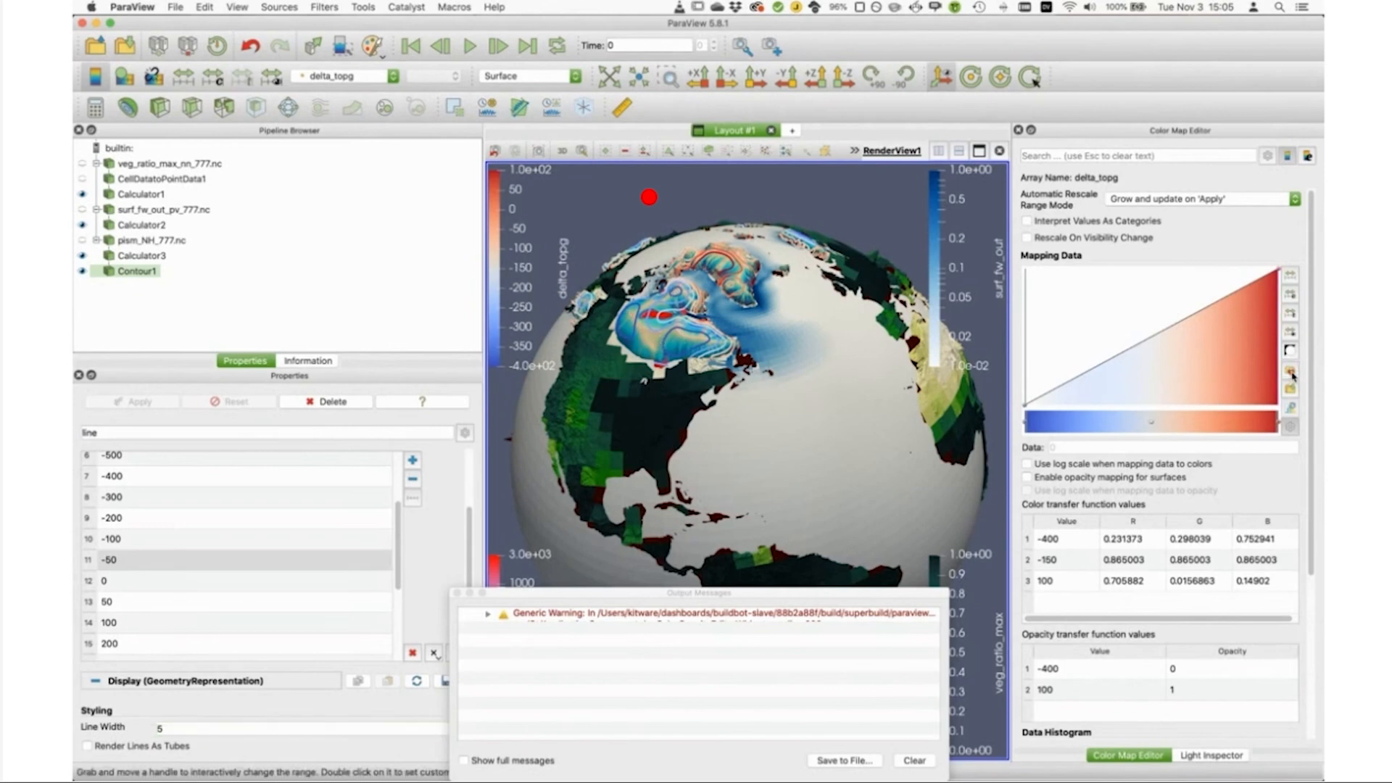
pyautogui.click(405, 221)
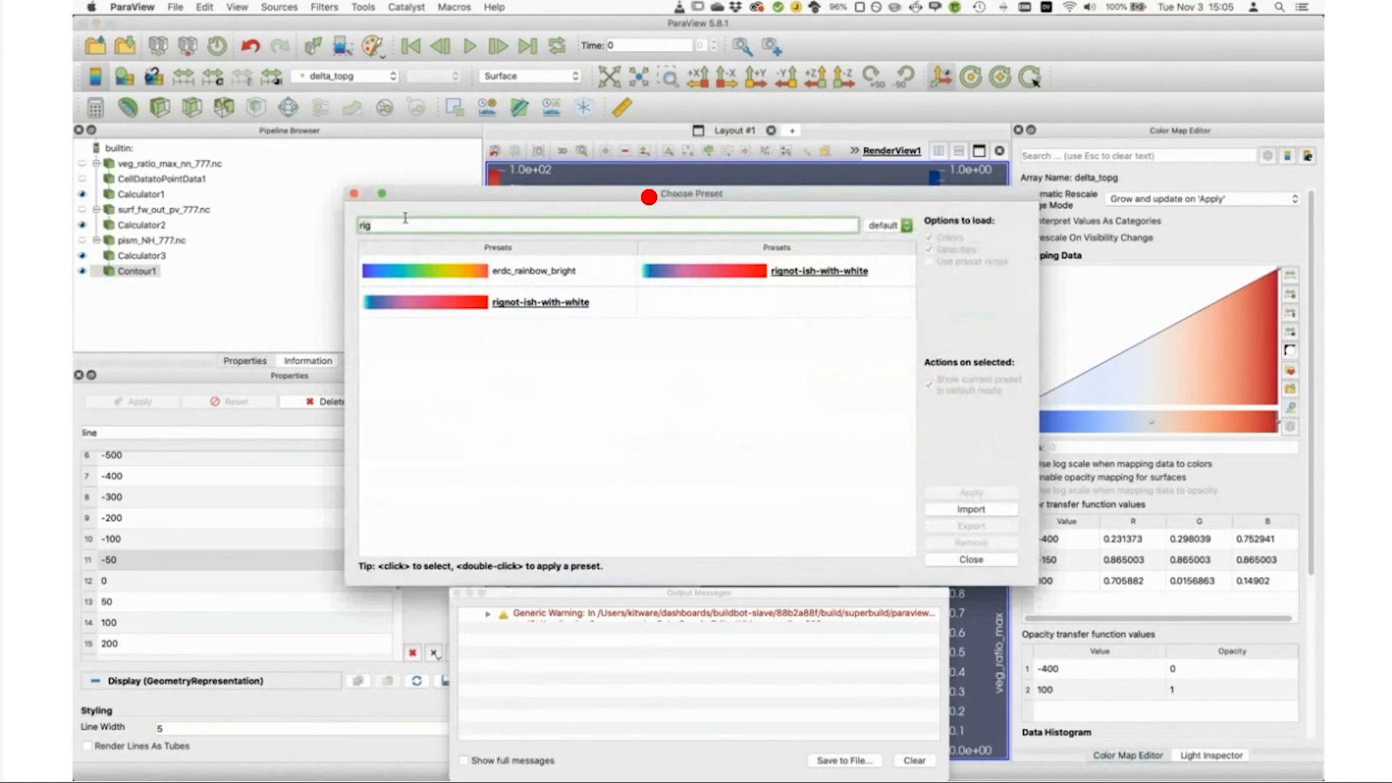
pyautogui.press('BackSpace')
pyautogui.press('BackSpace')
pyautogui.press('BackSpace')
pyautogui.write('br')
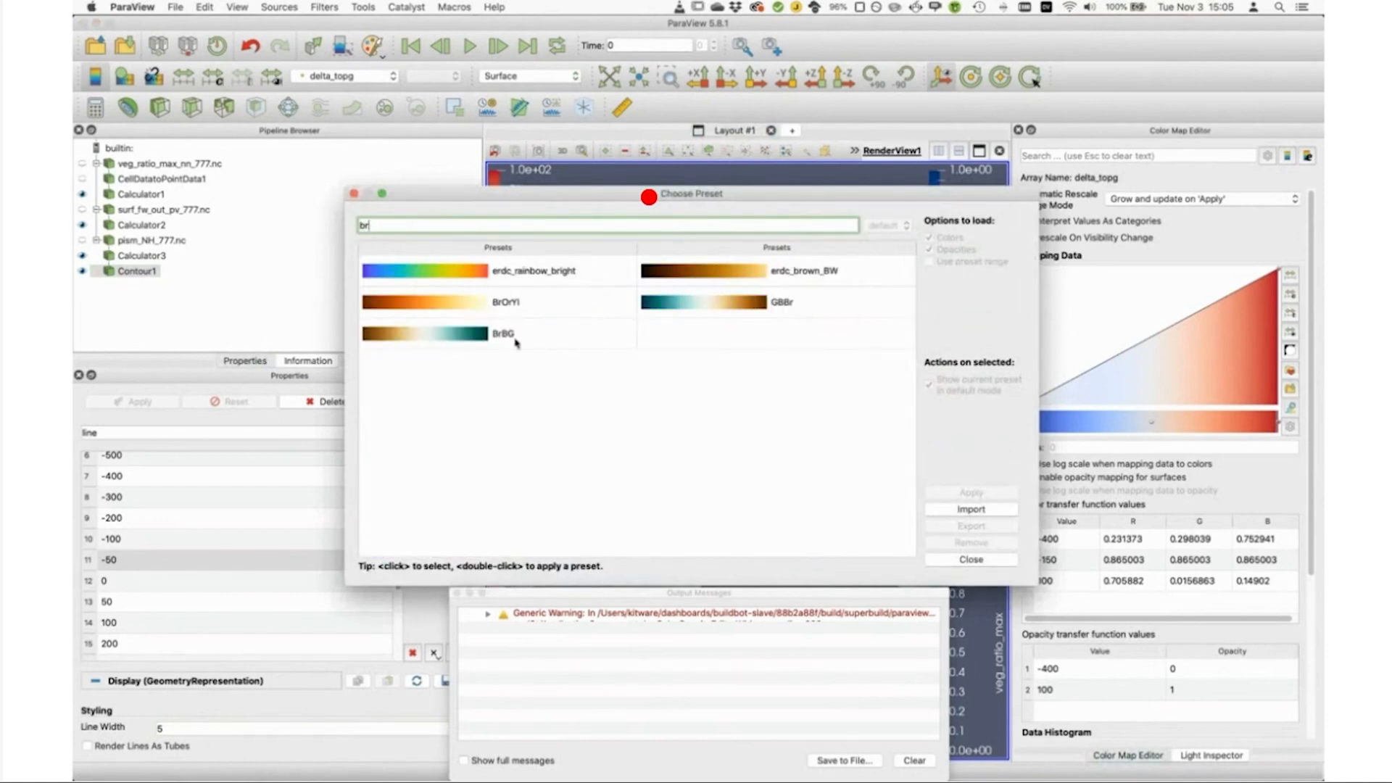
pyautogui.click(410, 335)
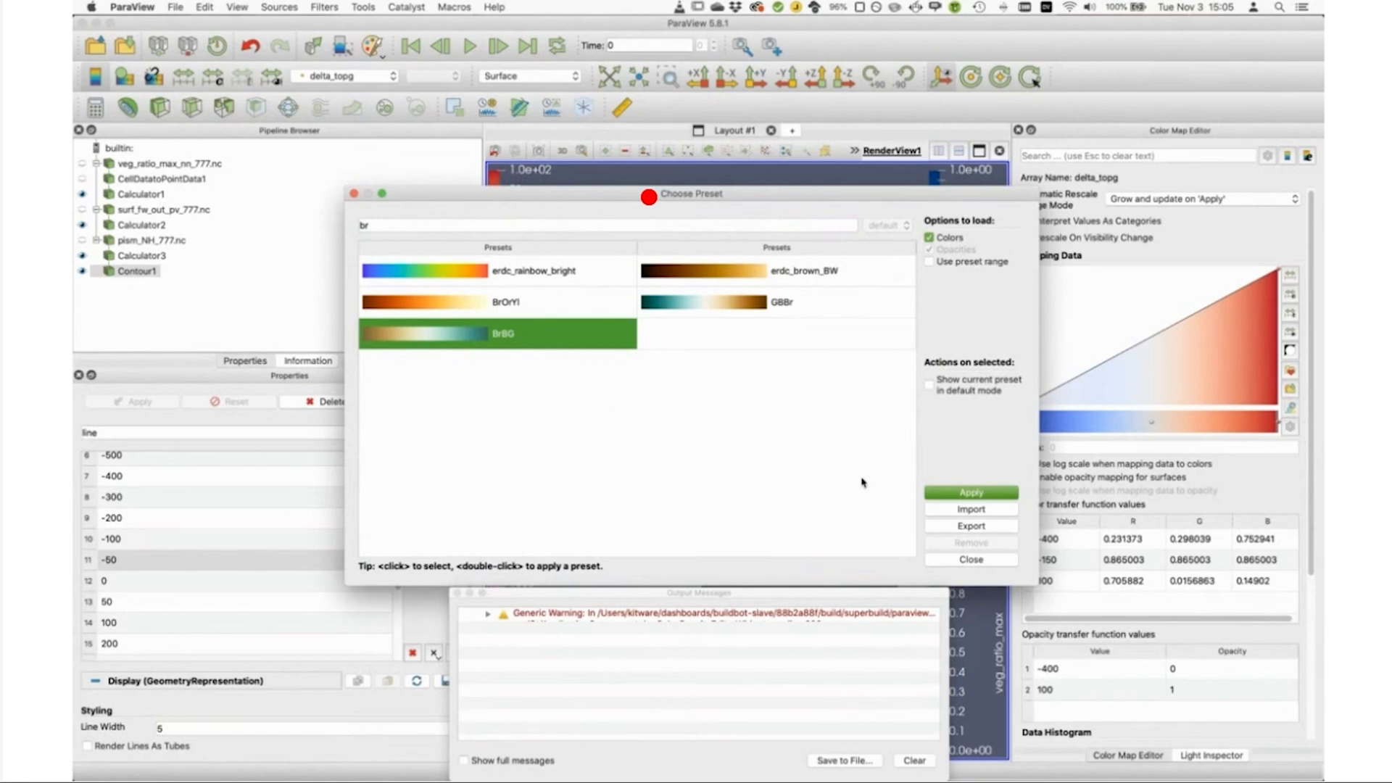
pyautogui.click(960, 496)
pyautogui.click(975, 560)
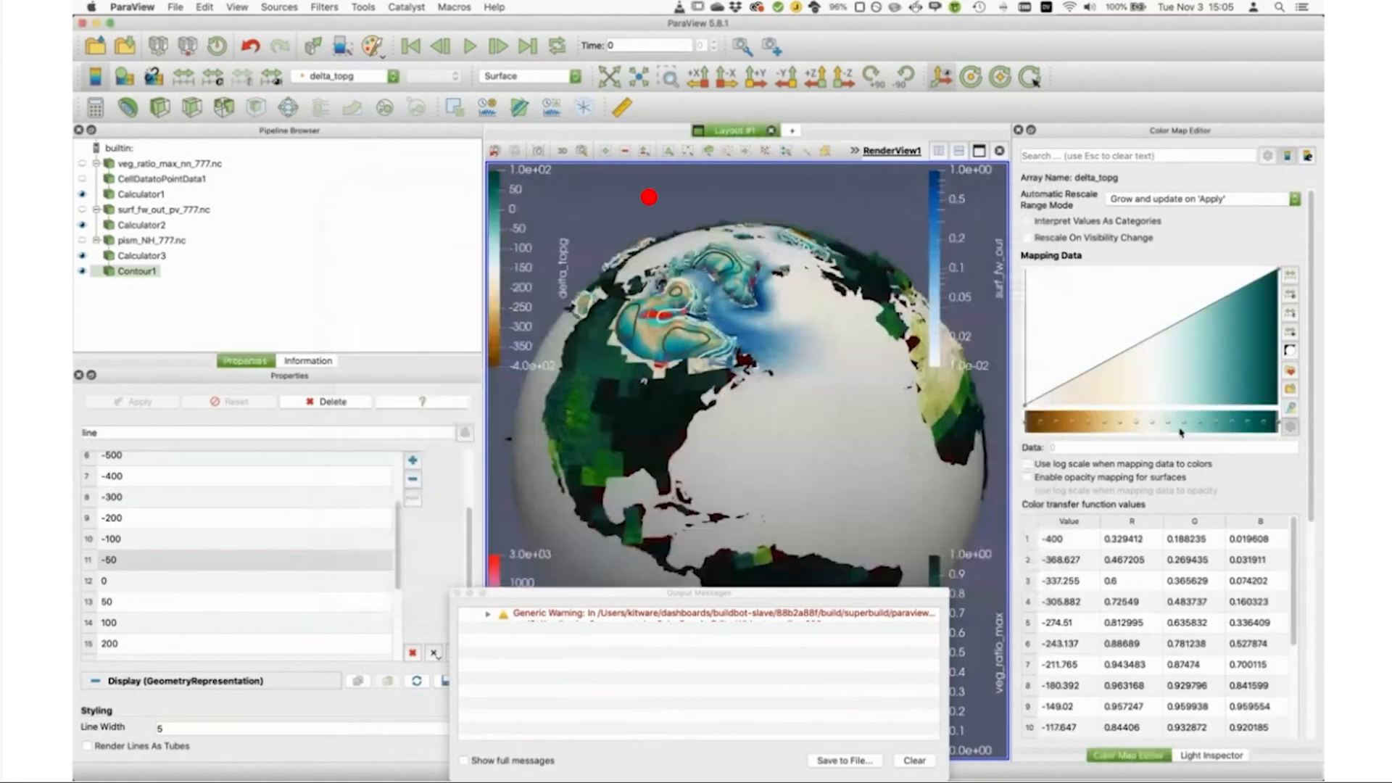
pyautogui.click(1291, 352)
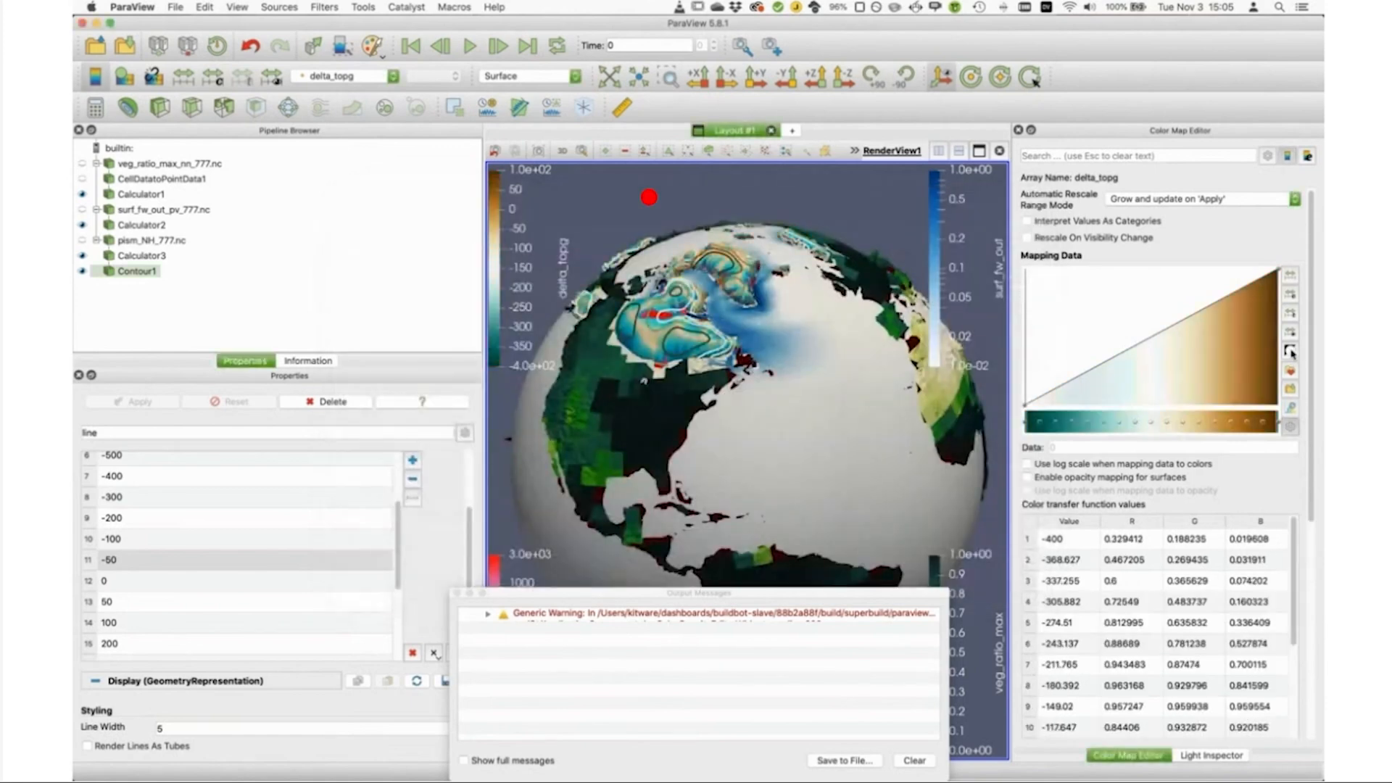
# Step: Rescale the delta_topg color map to a range of -100 to 100 and disable automatic rescaling
pyautogui.click(1293, 296)
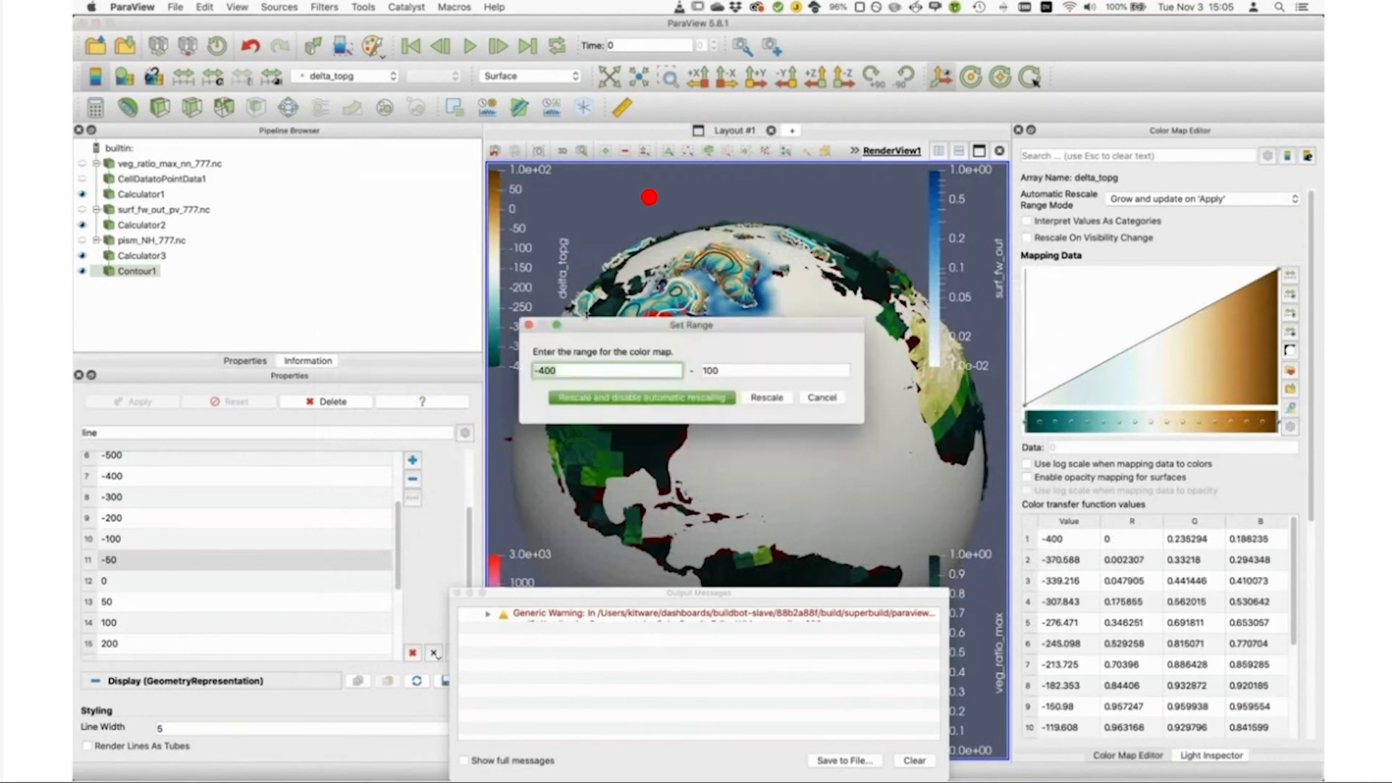
pyautogui.write('-50')
pyautogui.press('Tab')
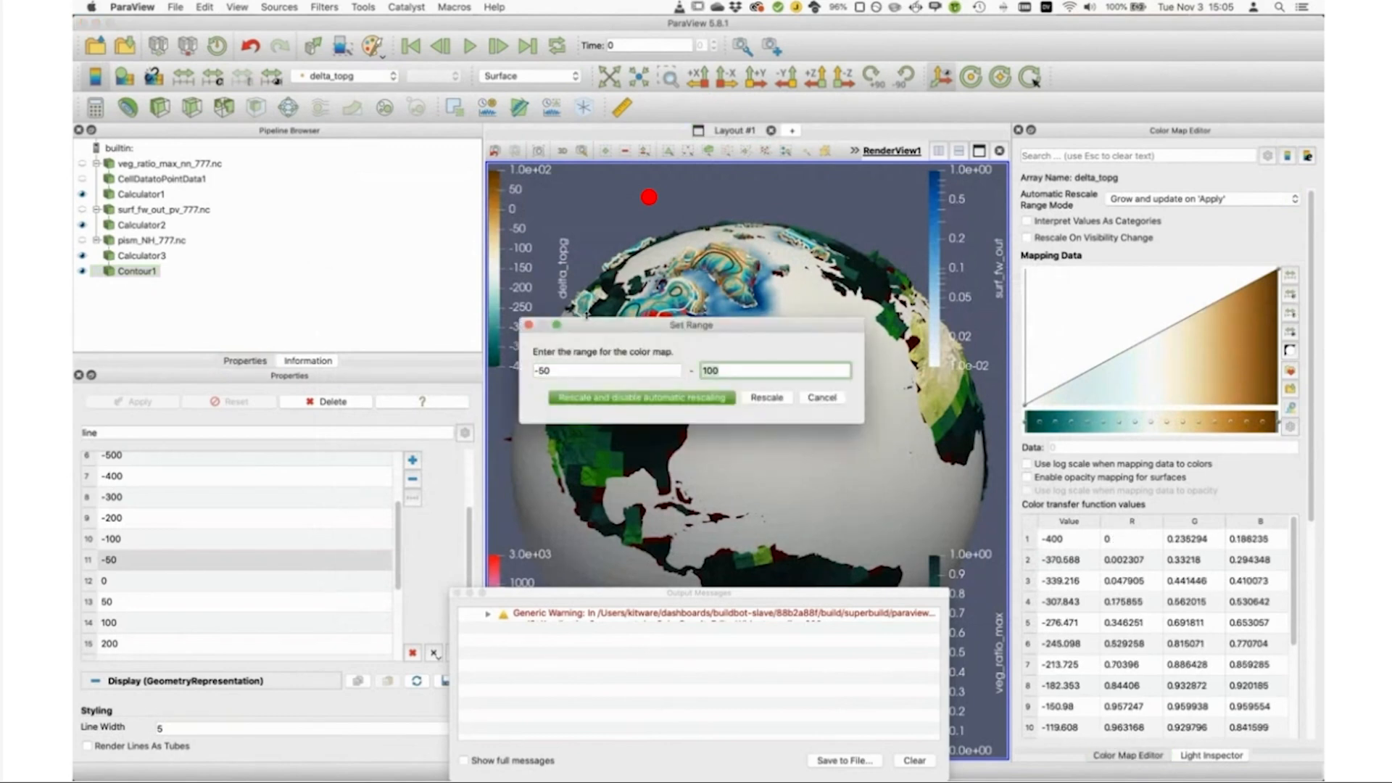
pyautogui.write('50')
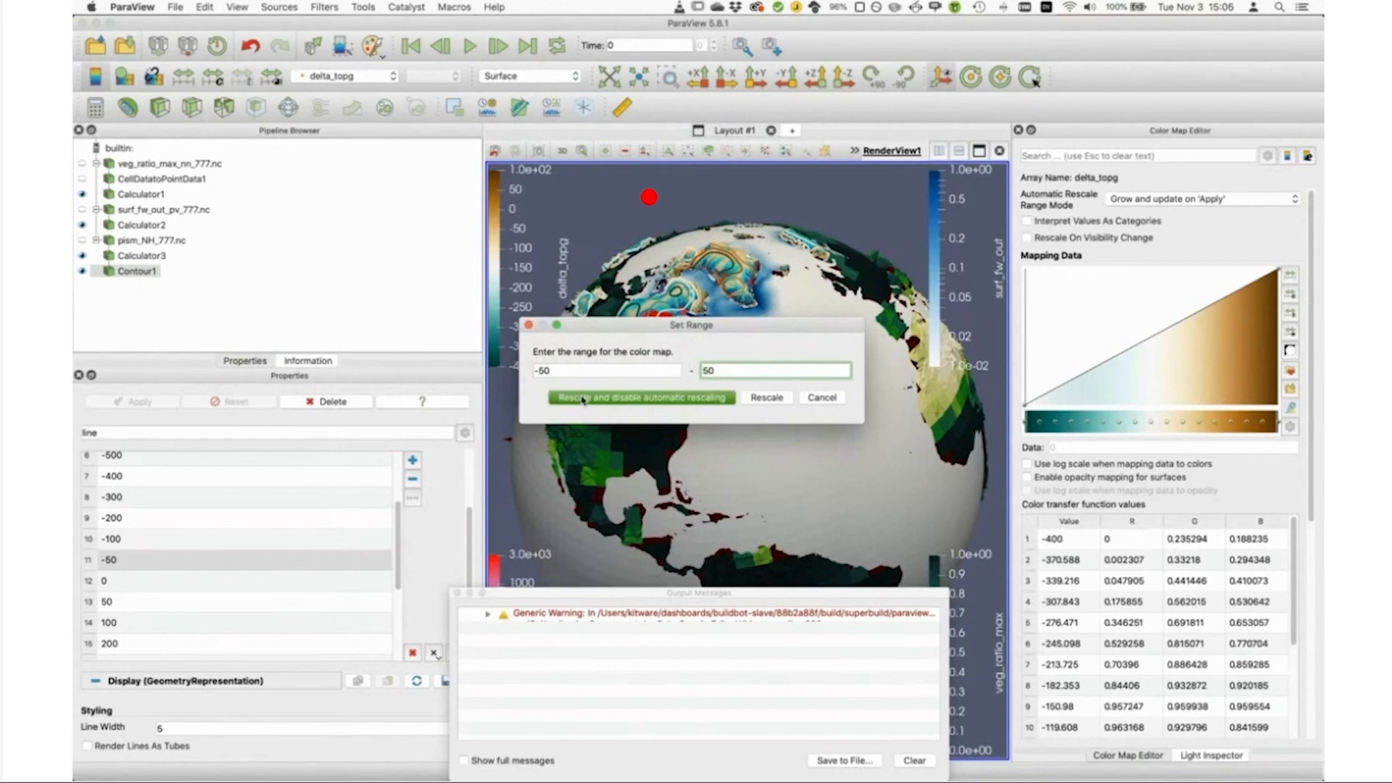
pyautogui.click(572, 368)
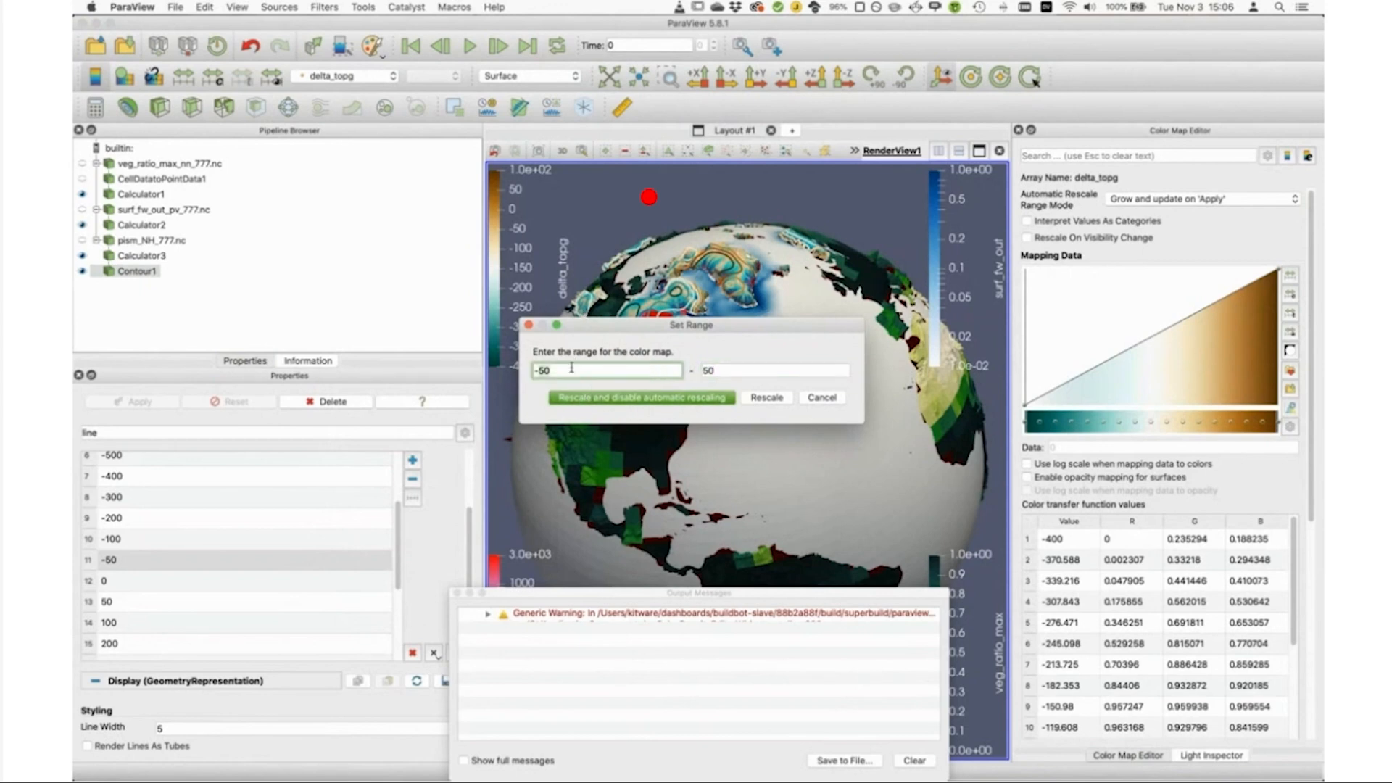
pyautogui.write('0')
pyautogui.press('Tab')
pyautogui.write('100')
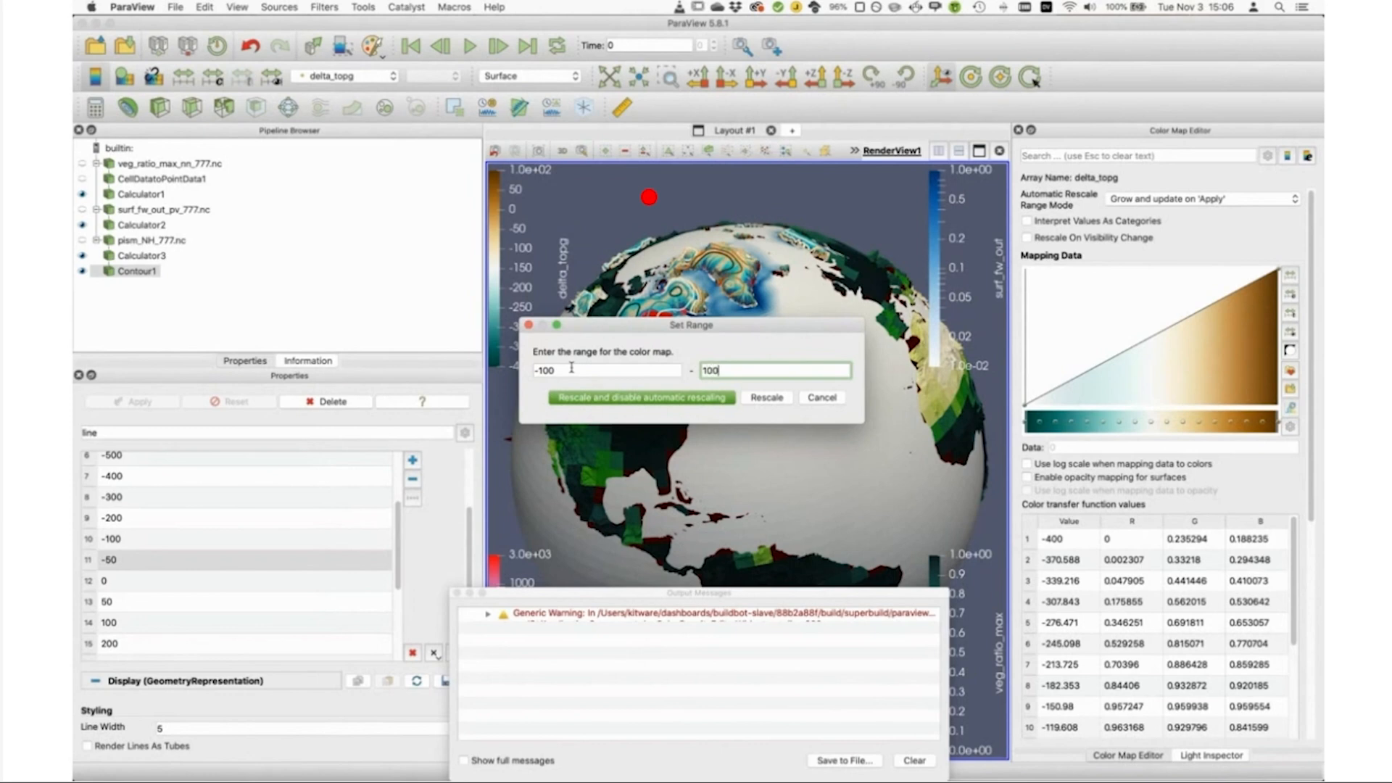
pyautogui.press('Return')
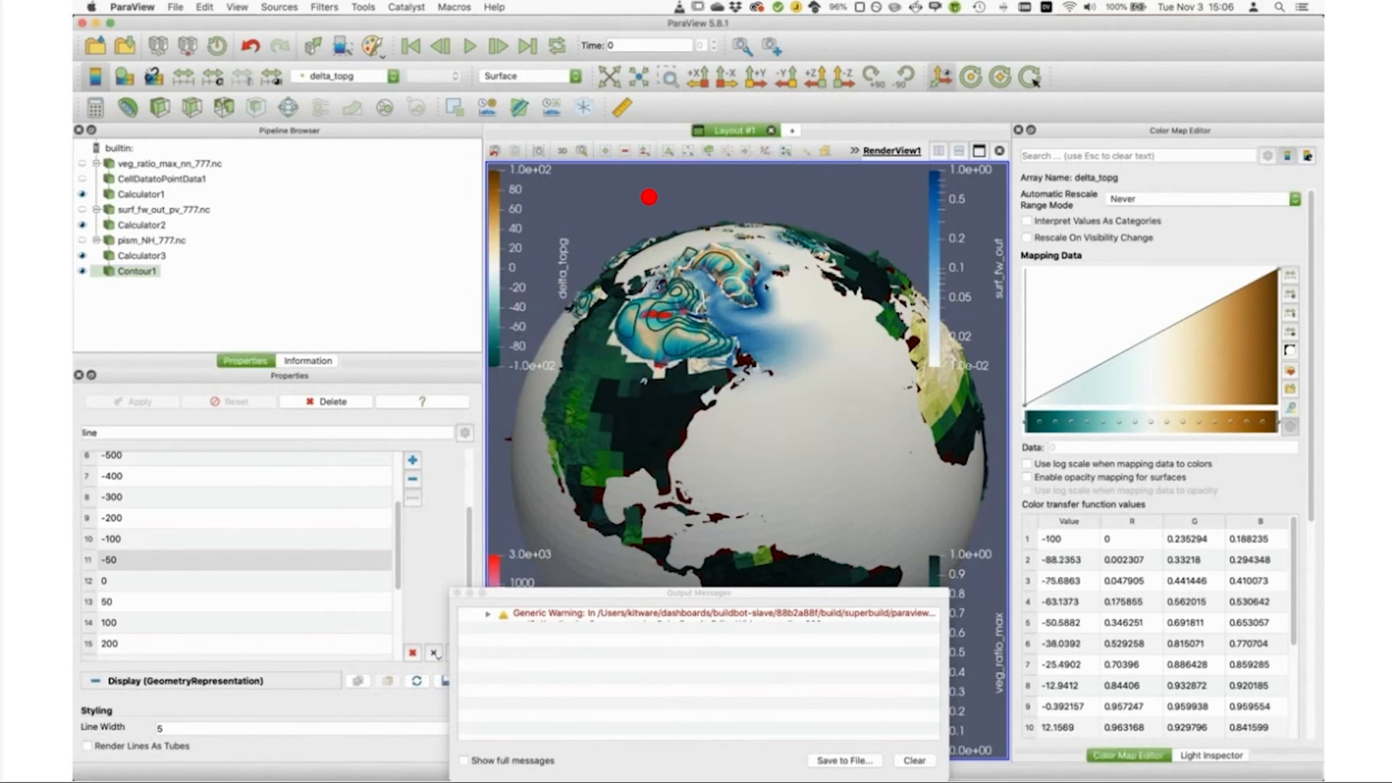
# Step: Examine the delta_topg contours over the Greenland and North American ice sheets up close
pyautogui.scroll(5, 708, 301)
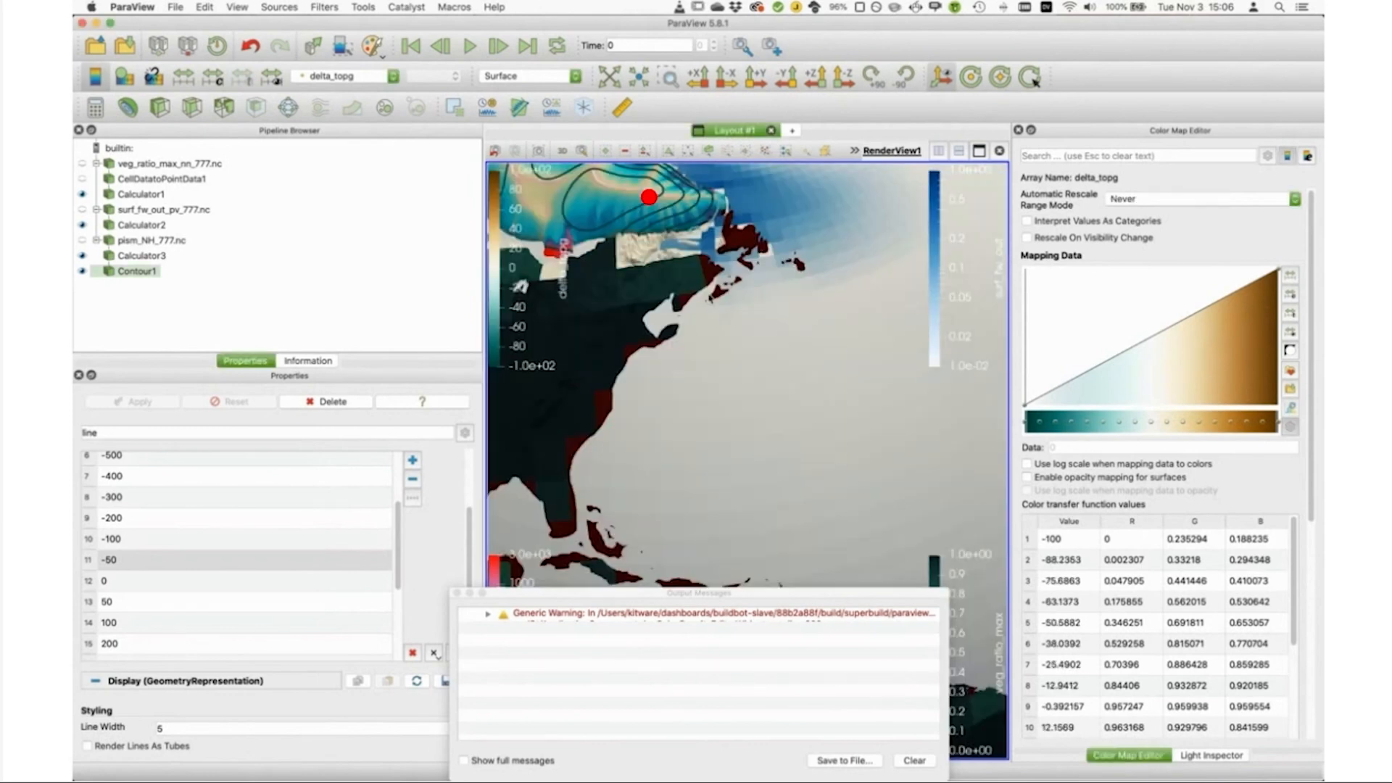
pyautogui.scroll(5, 710, 298)
pyautogui.scroll(-10, 624, 231)
pyautogui.moveTo(624, 231); pyautogui.dragTo(652, 312)
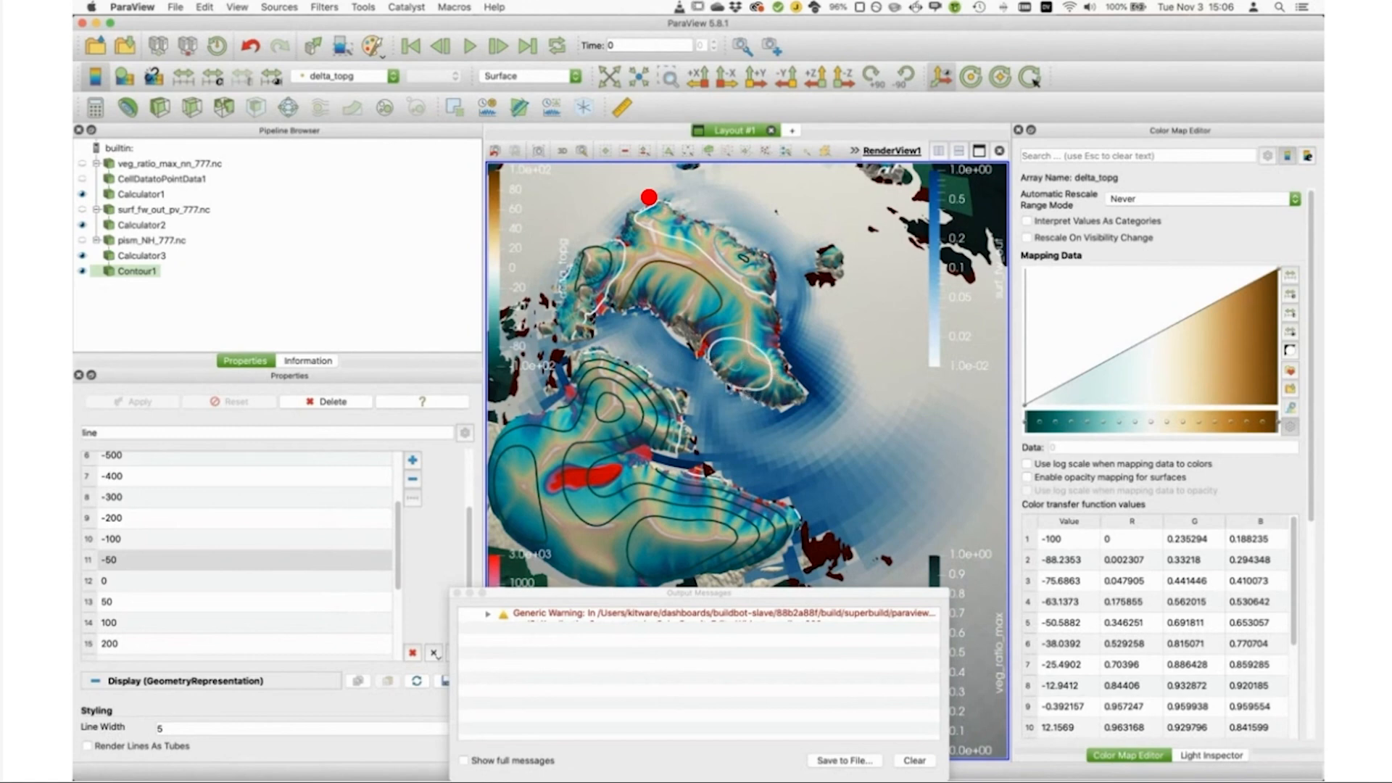
pyautogui.scroll(-5, 695, 487)
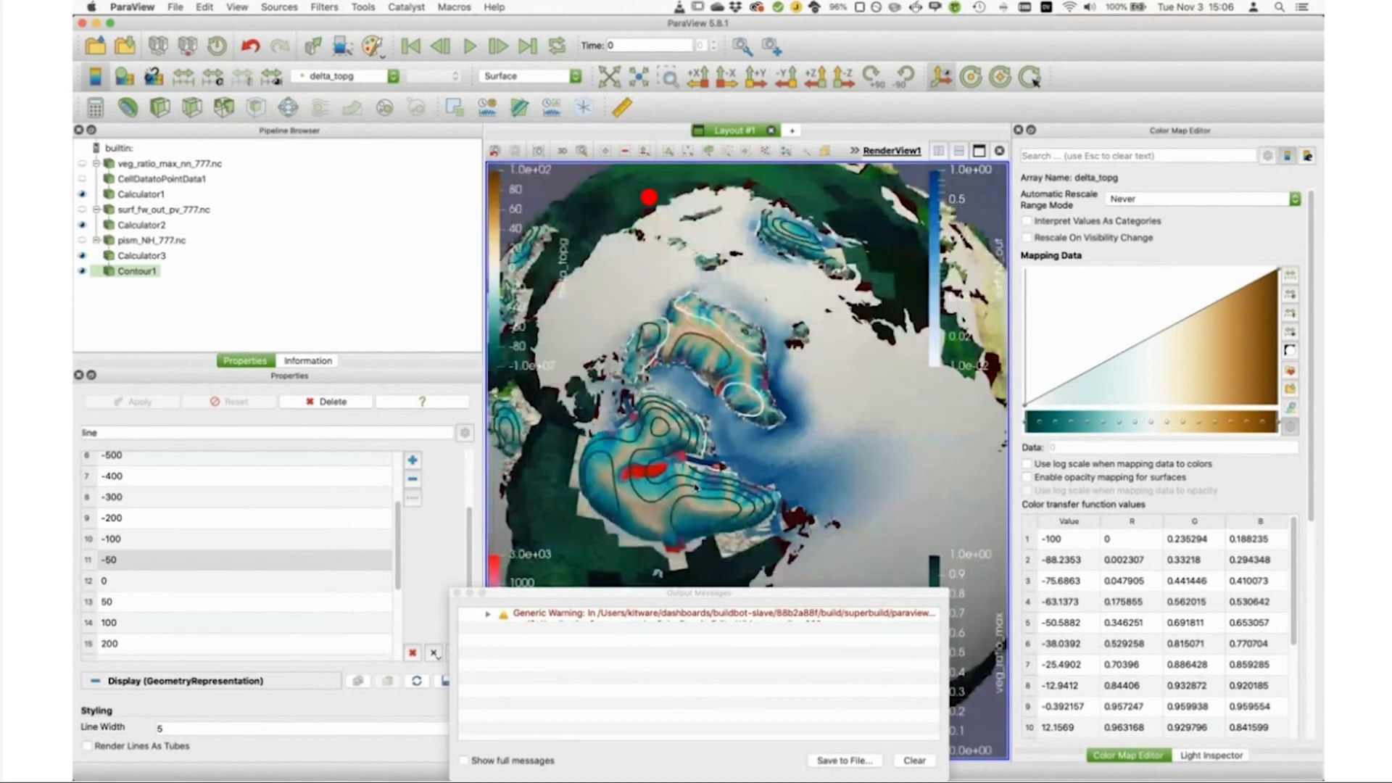
pyautogui.moveTo(657, 536); pyautogui.dragTo(656, 517)
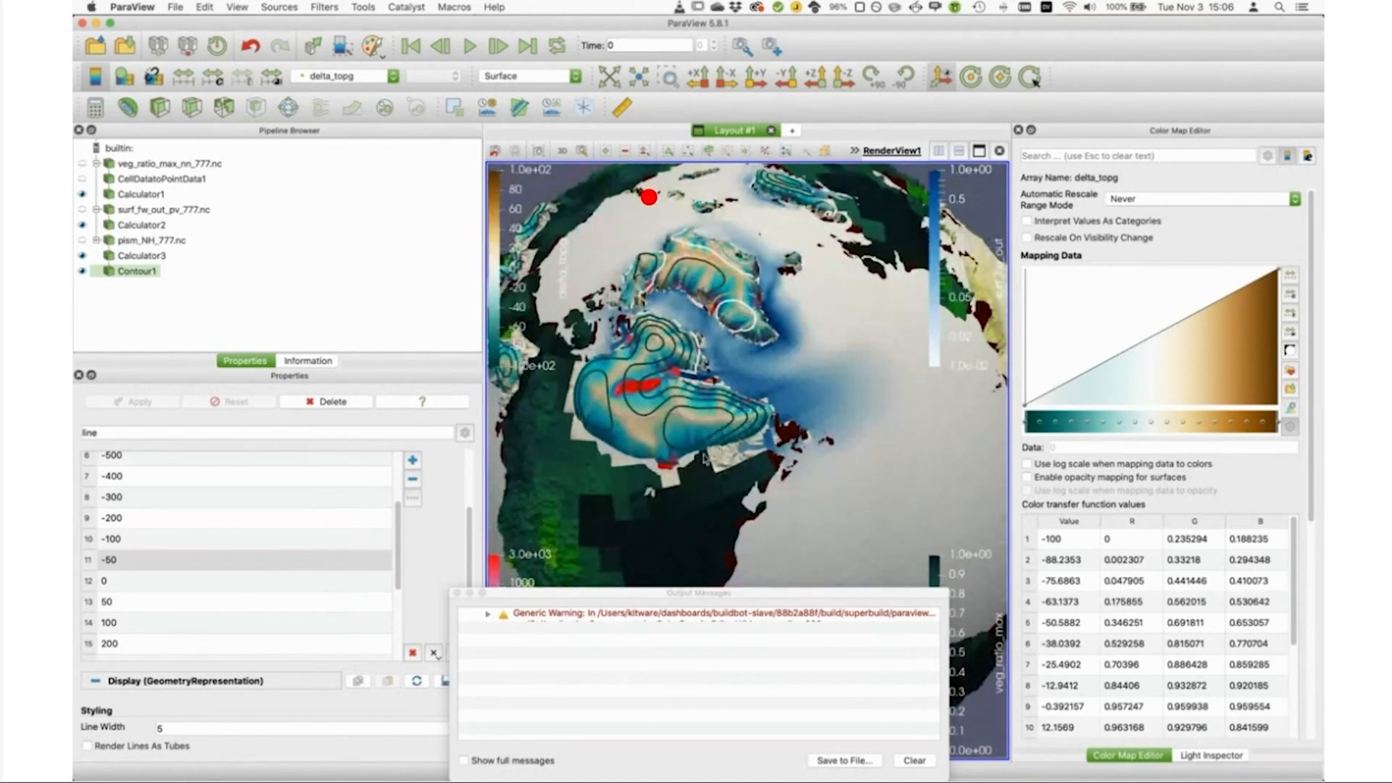
# Step: Open vilma_ss_777.nc with the NetCDF Reader and clear the property search filter
pyautogui.click(95, 45)
pyautogui.click(541, 401)
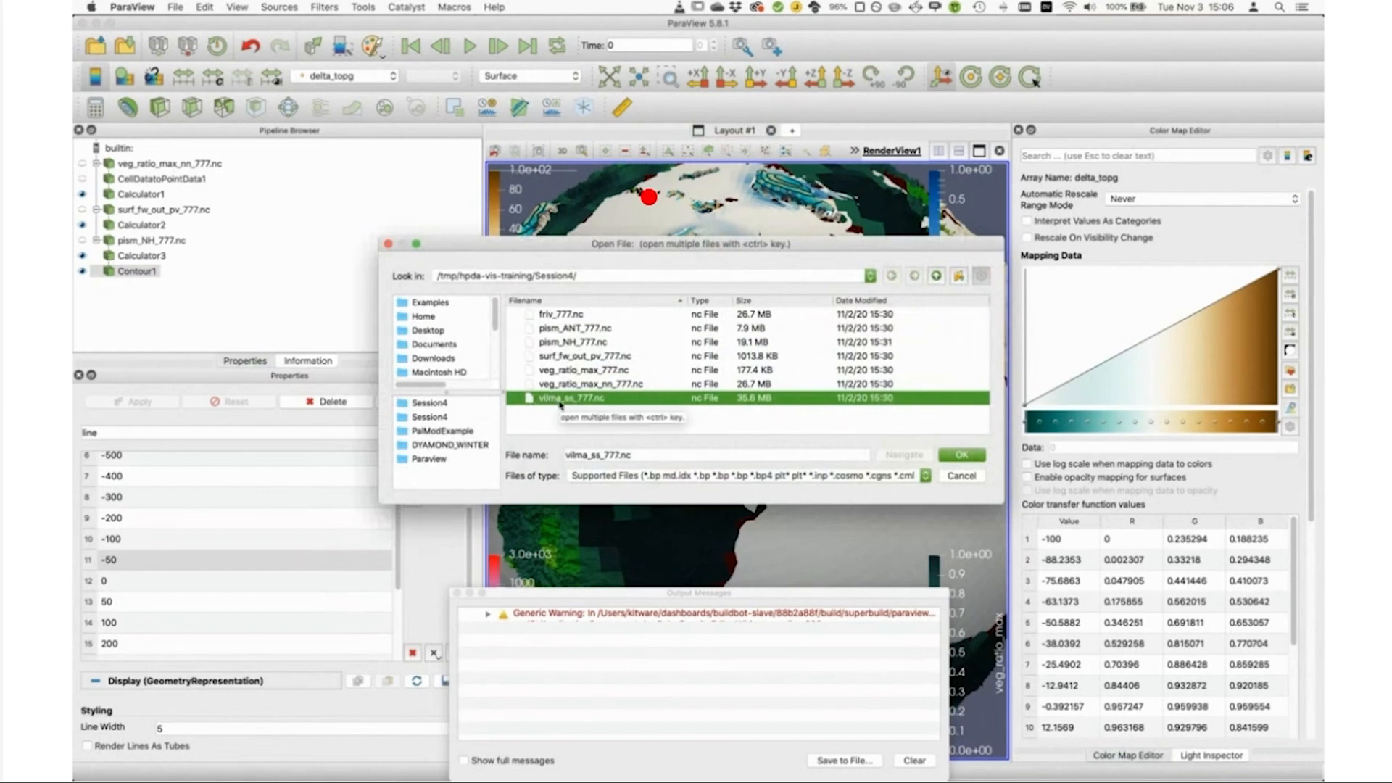
pyautogui.click(962, 455)
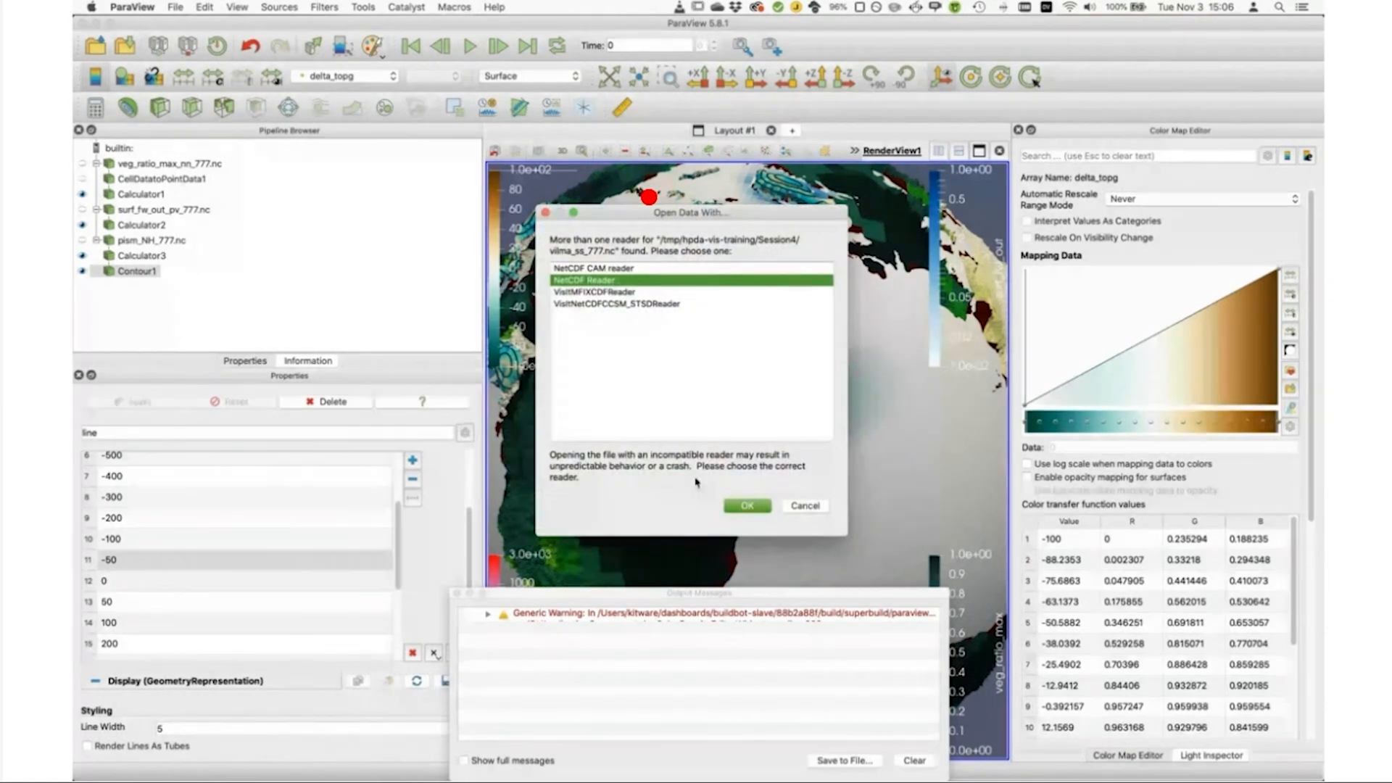
pyautogui.press('Return')
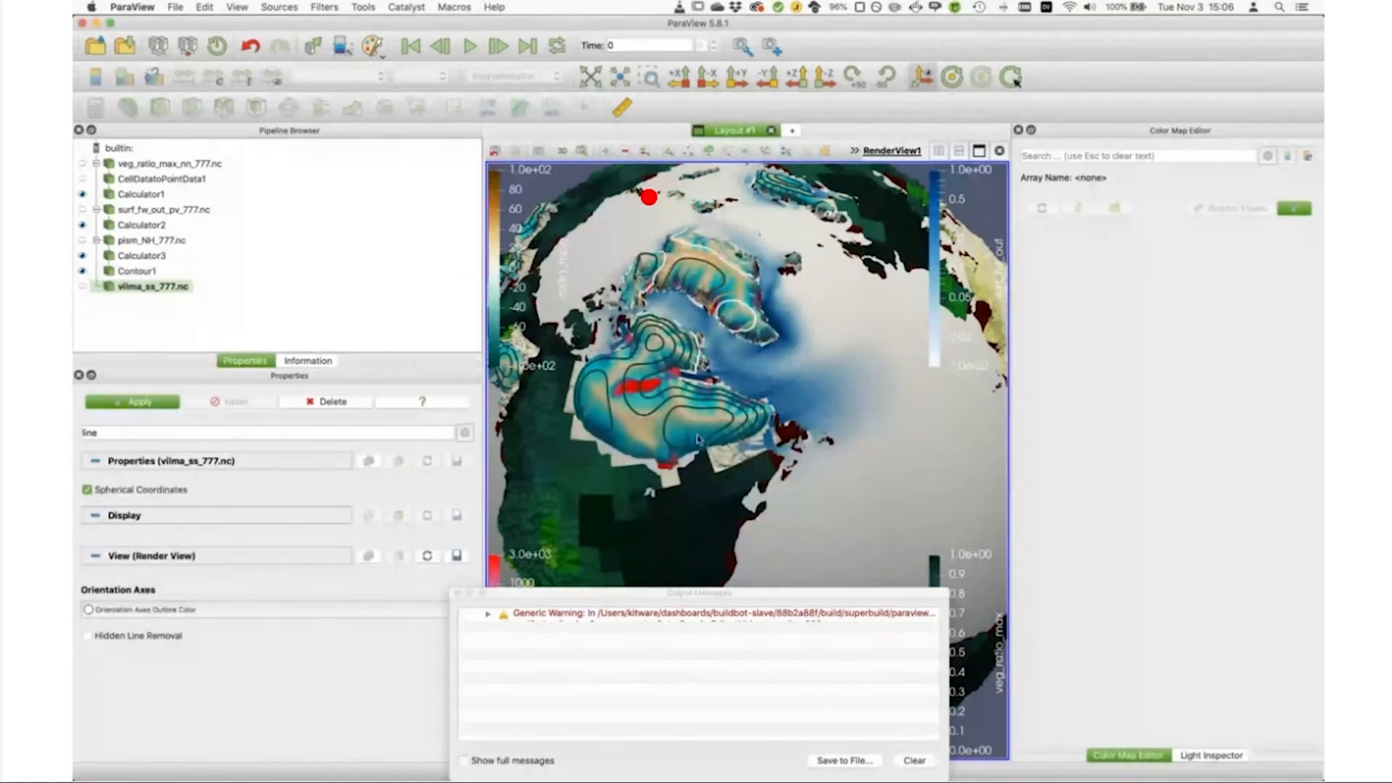
pyautogui.click(251, 432)
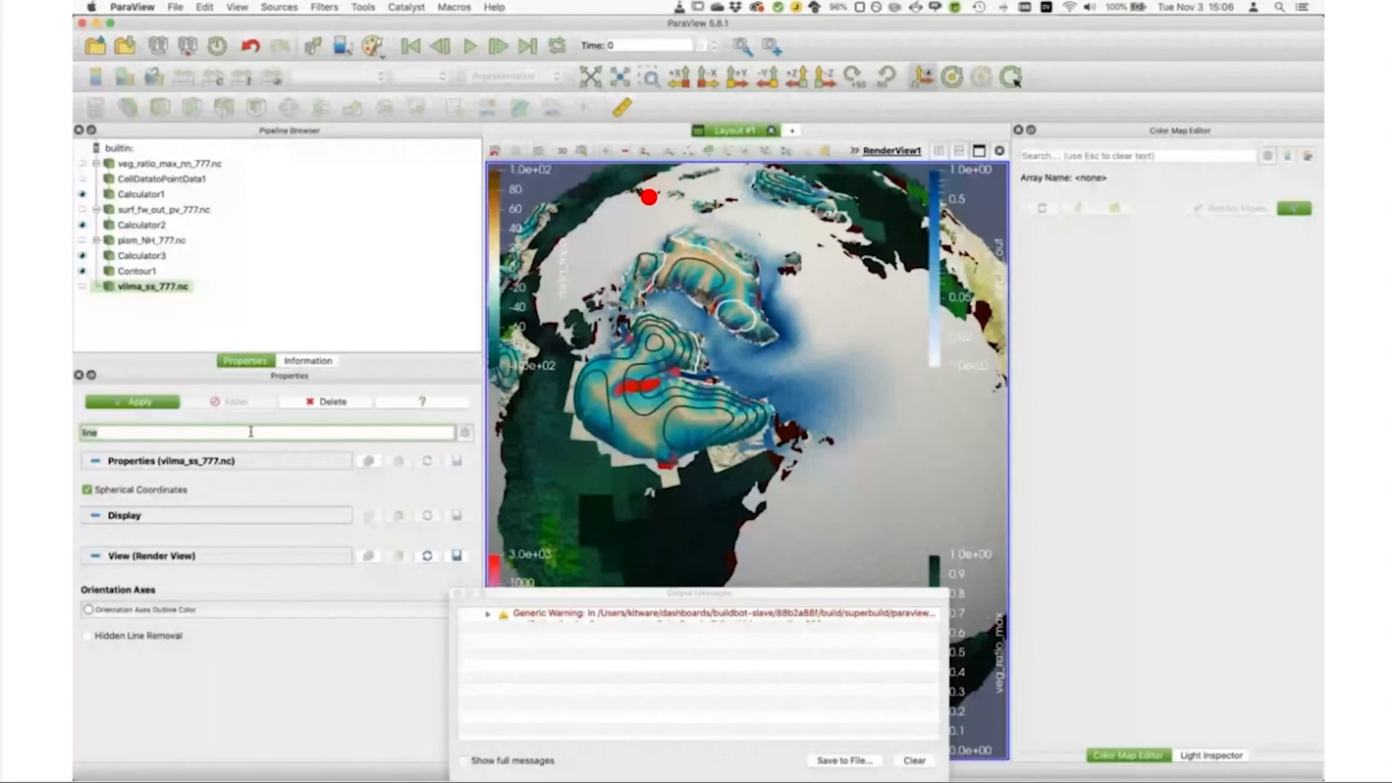
pyautogui.press('Escape')
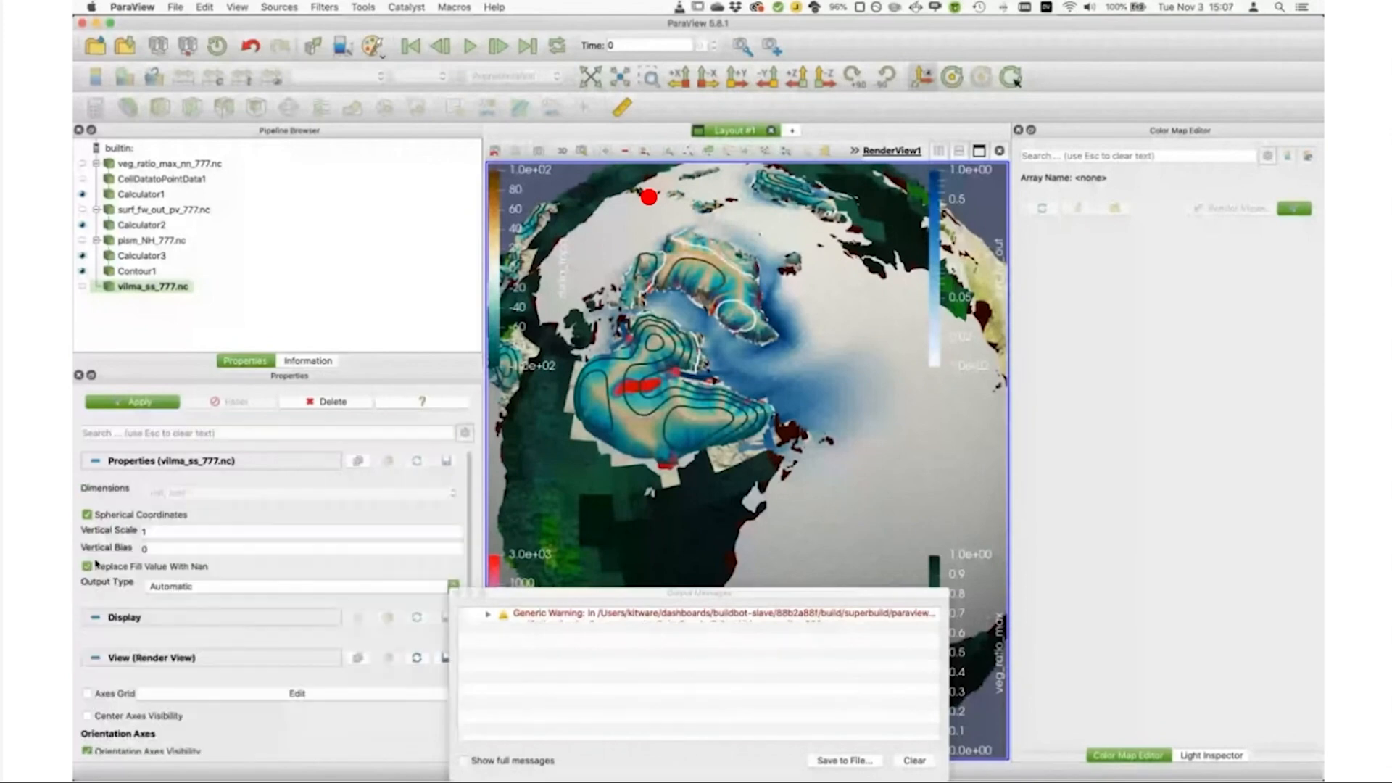
# Step: Load the vilma_ss_777.nc data into the view and check which arrays it offers for coloring
pyautogui.click(146, 405)
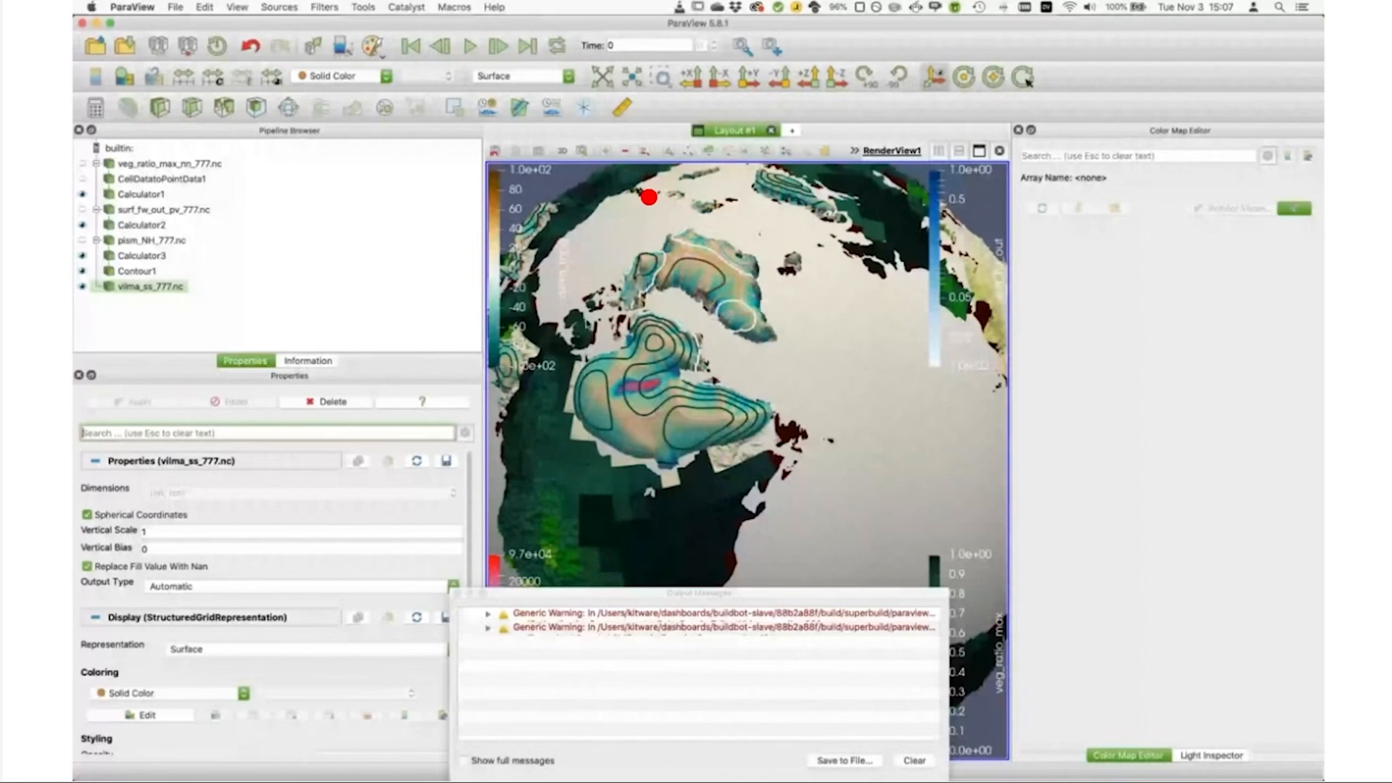
pyautogui.click(348, 77)
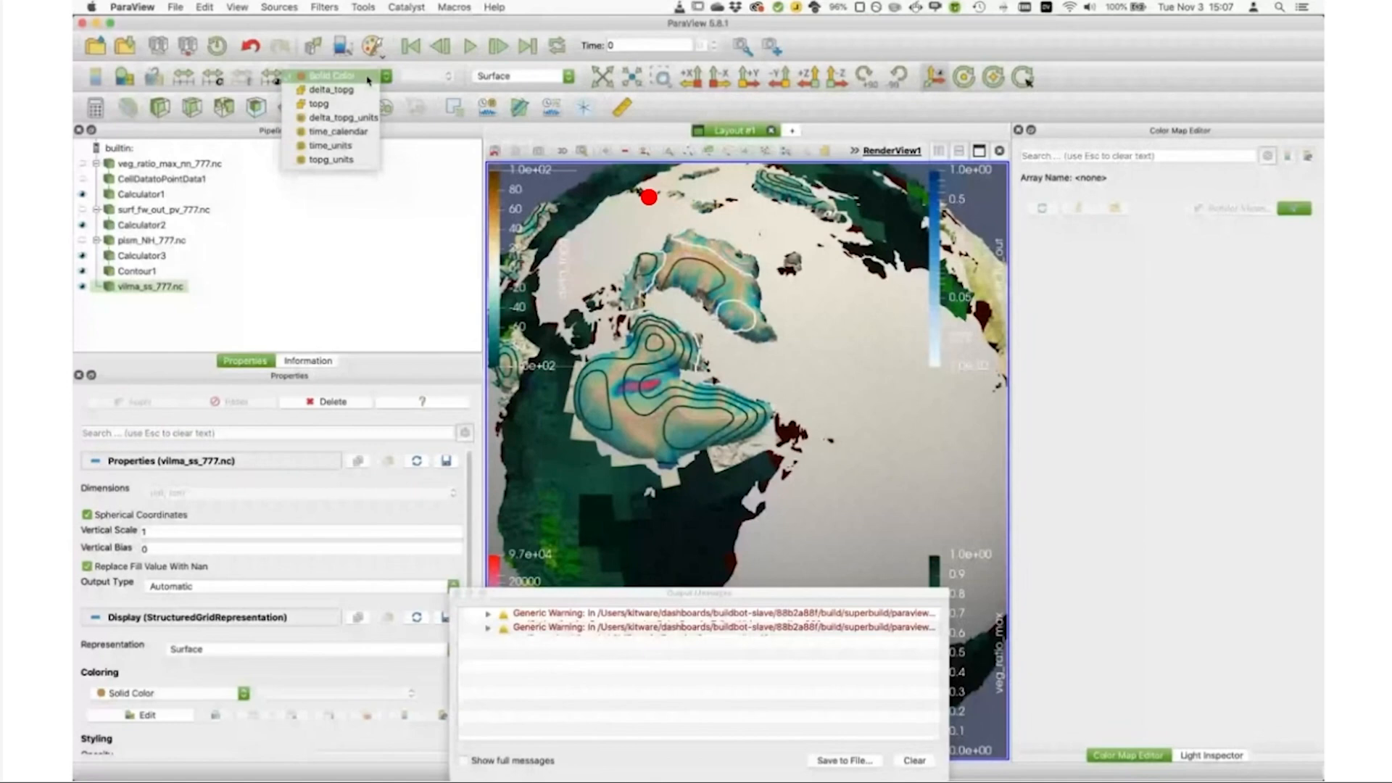
pyautogui.click(368, 77)
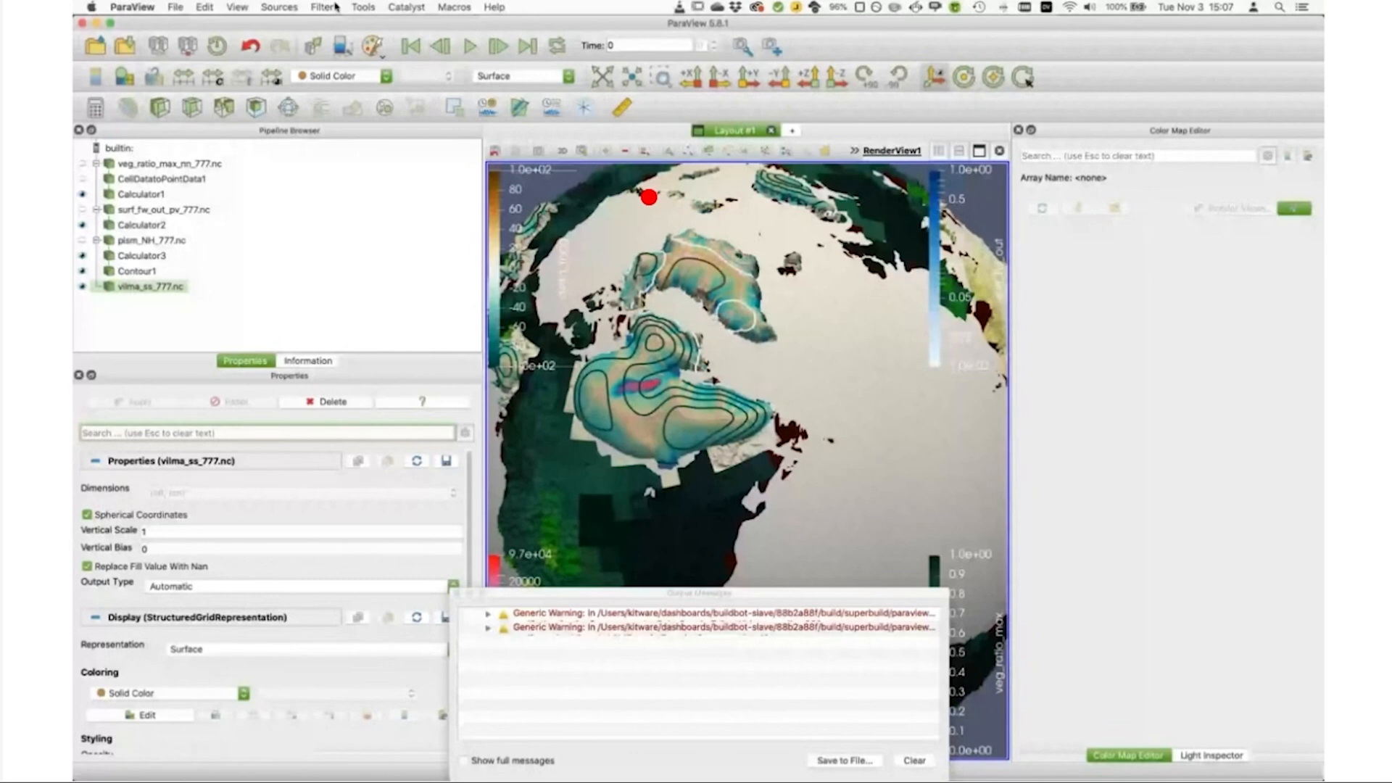
# Step: Apply a Cell Data to Point Data filter to vilma_ss_777.nc with Pass Cell Data enabled
pyautogui.hotkey('alt', 'space')
pyautogui.write('cell')
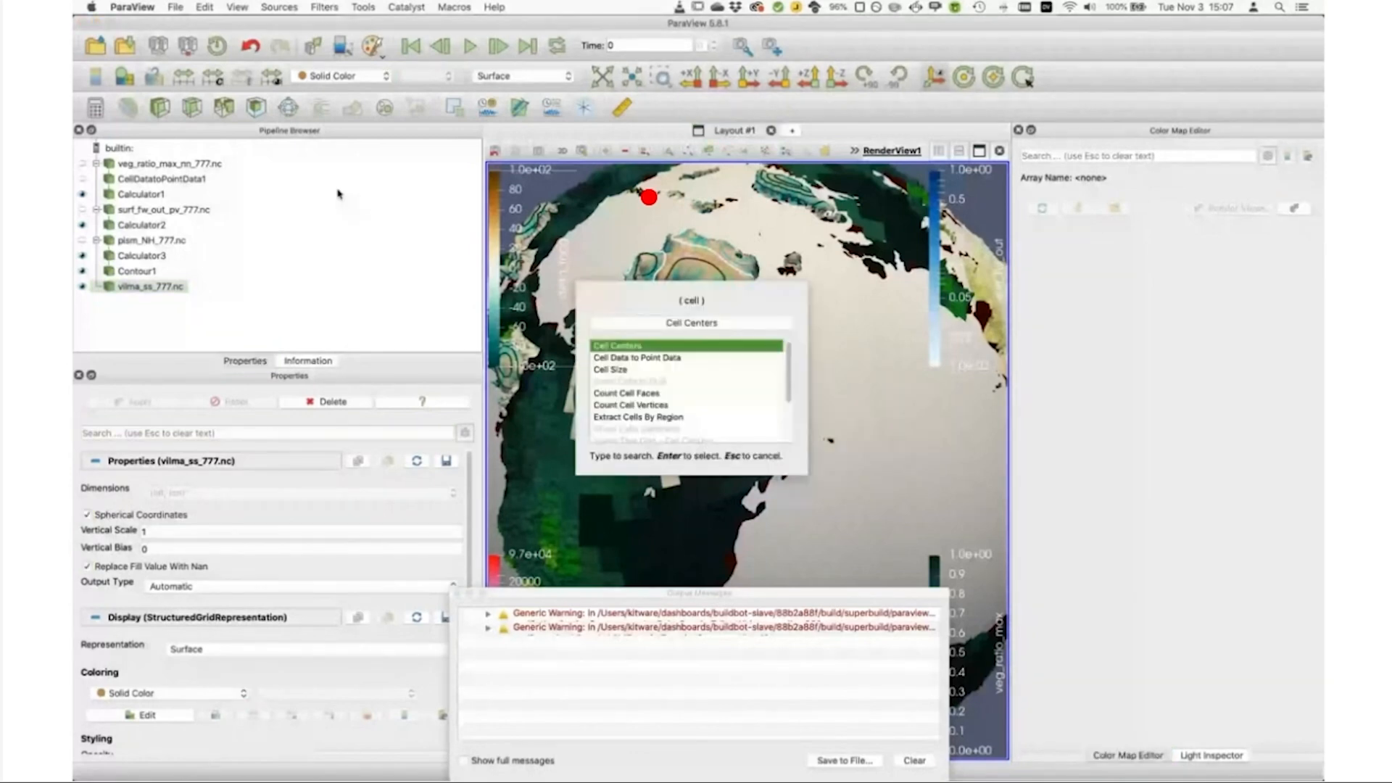
pyautogui.press('Escape')
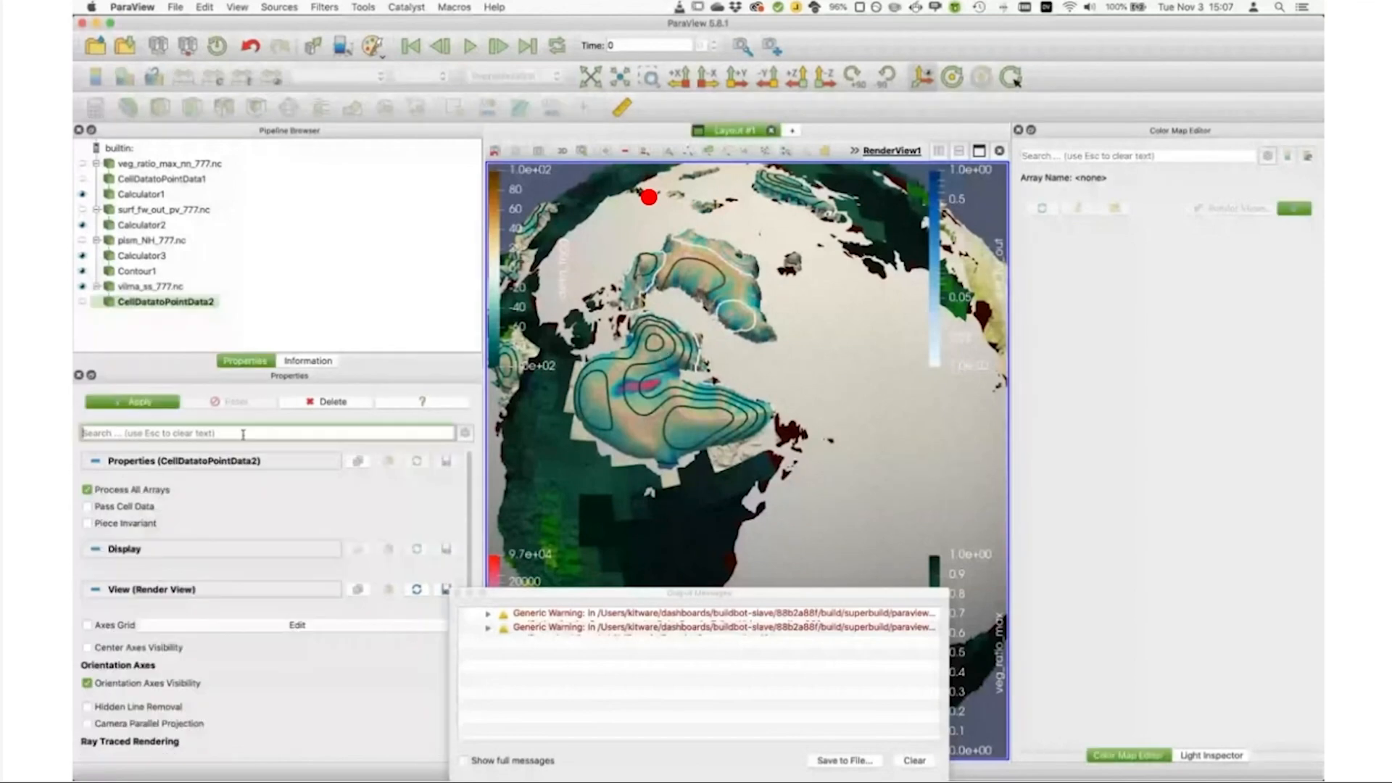
pyautogui.click(95, 507)
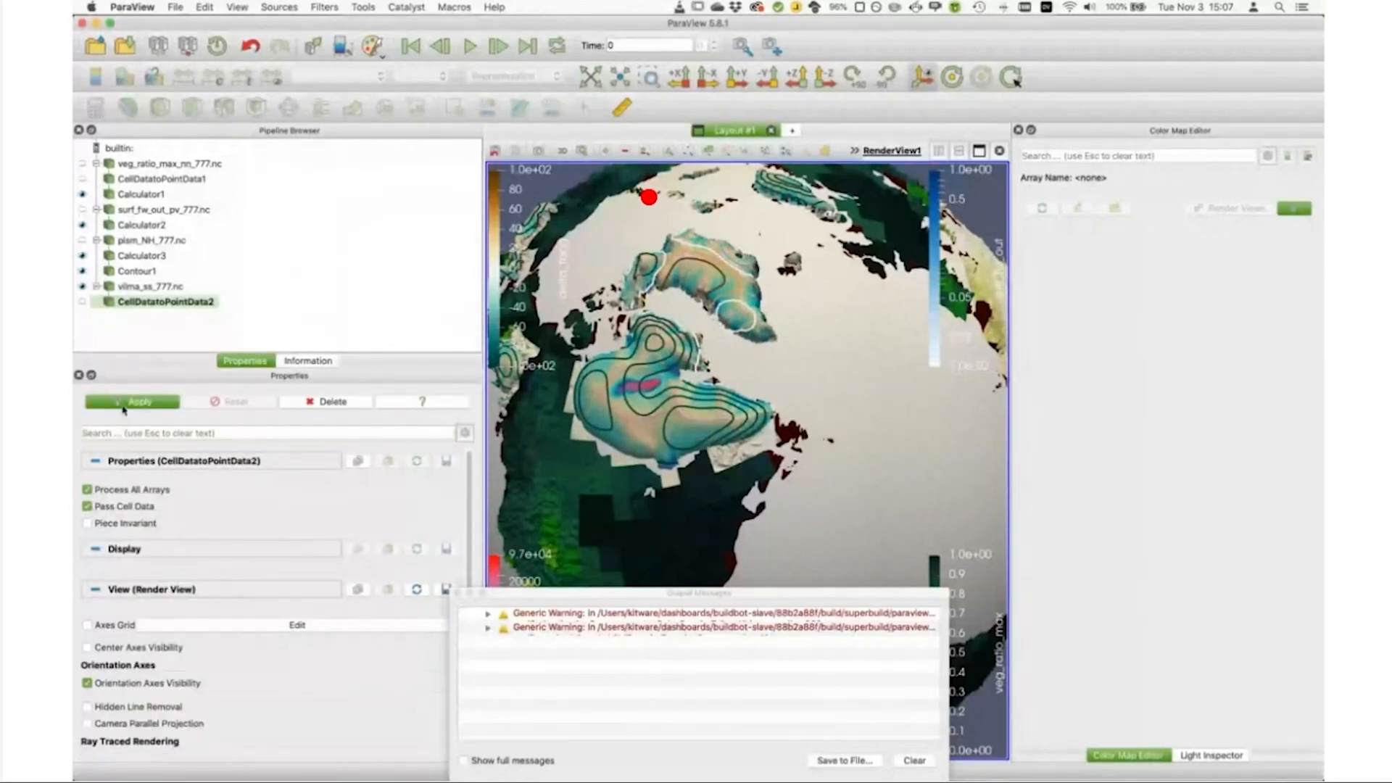
pyautogui.click(125, 404)
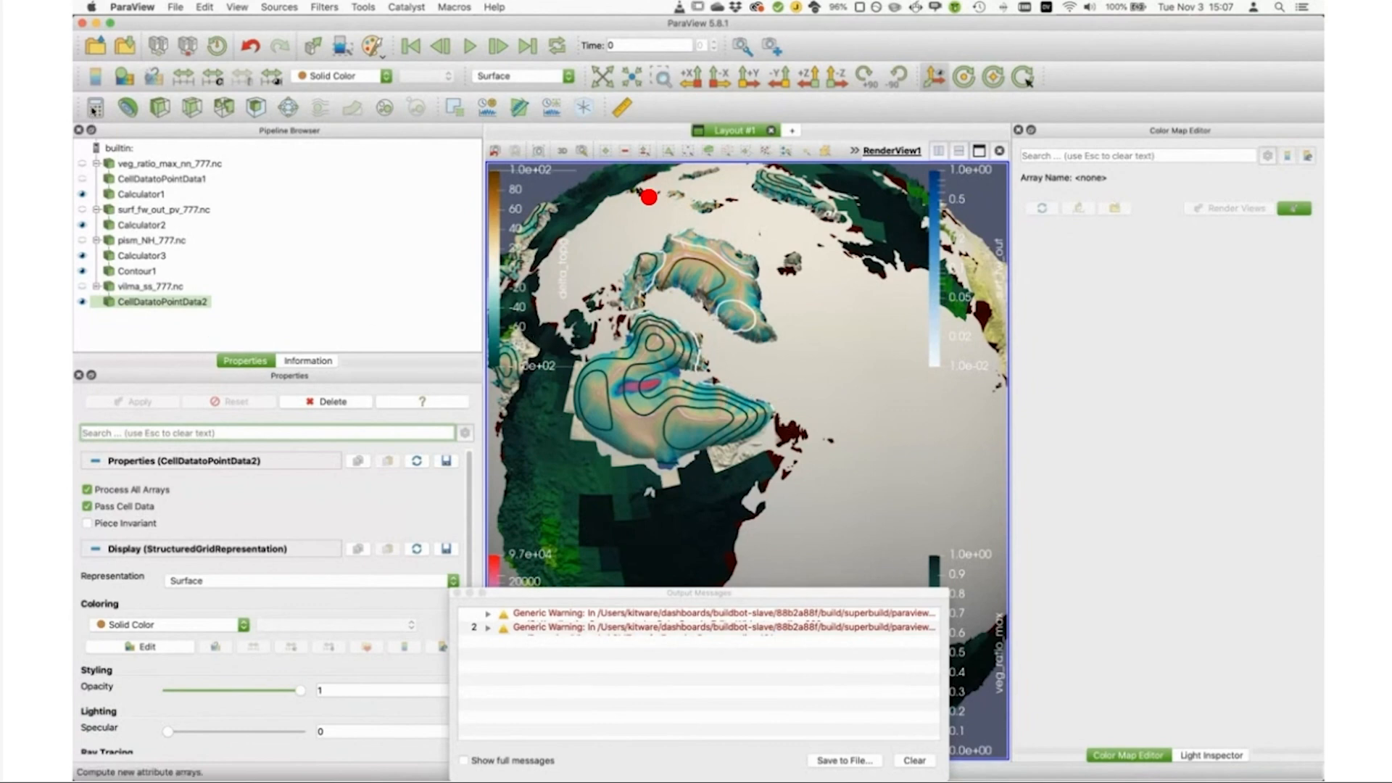
# Step: Add a Calculator to the converted vilma data and apply the coordinate displacement settings copied from Calculator1
pyautogui.click(94, 108)
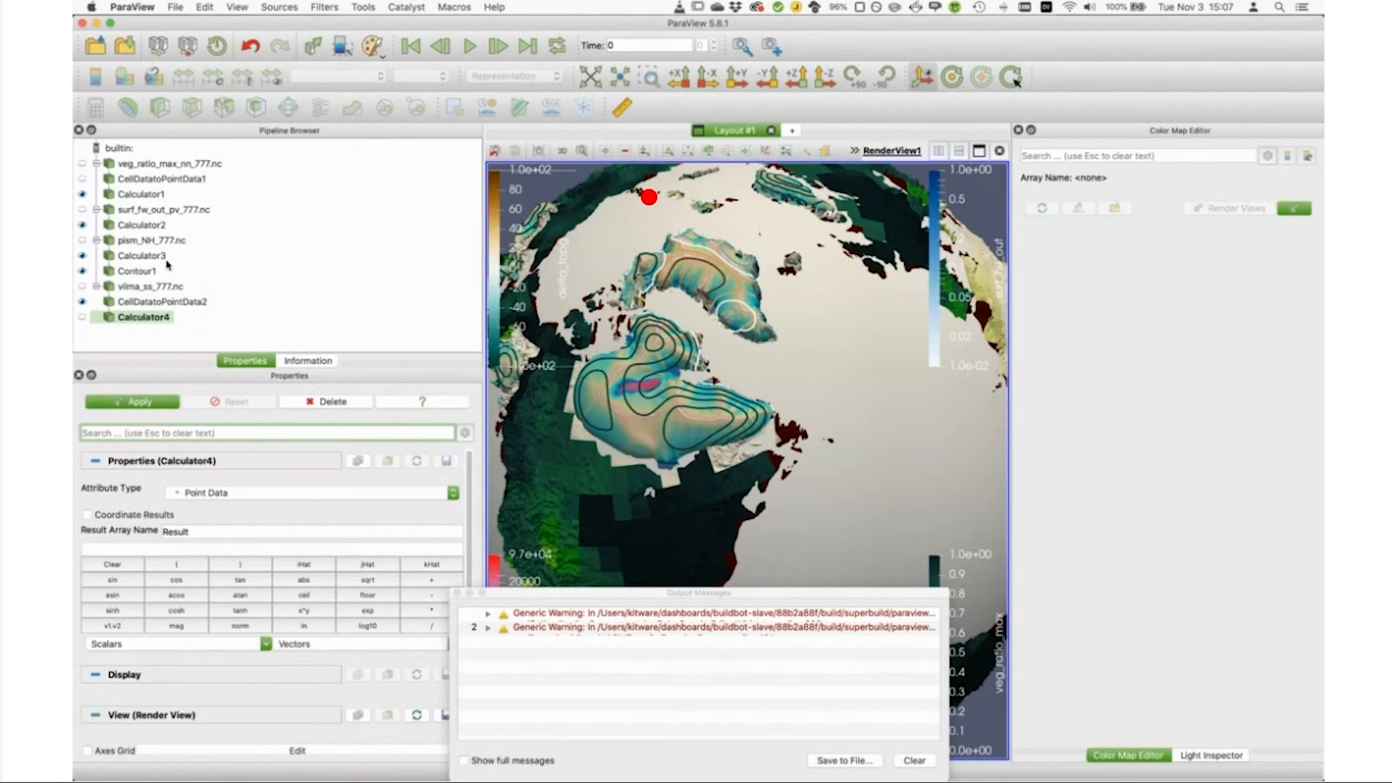
pyautogui.click(143, 201)
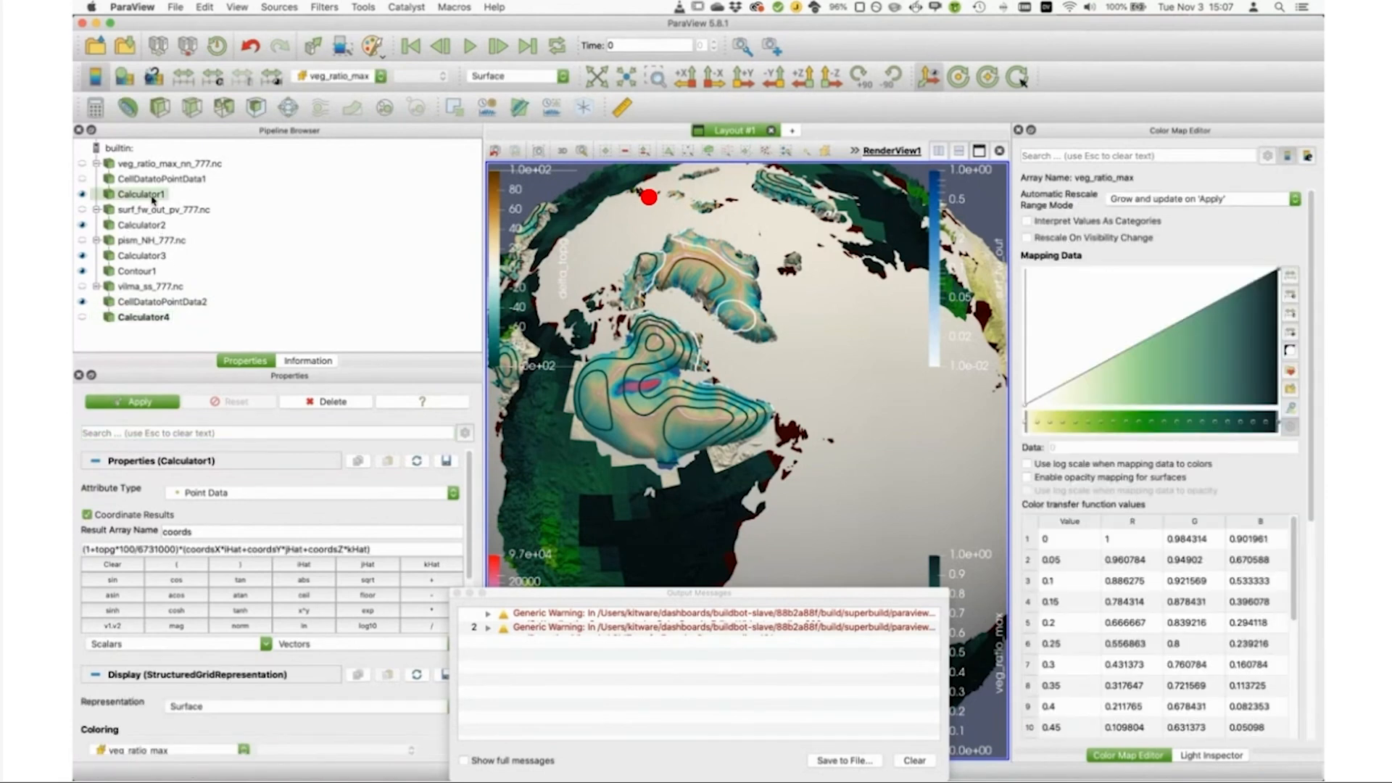
pyautogui.rightClick(147, 197)
pyautogui.moveTo(218, 288)
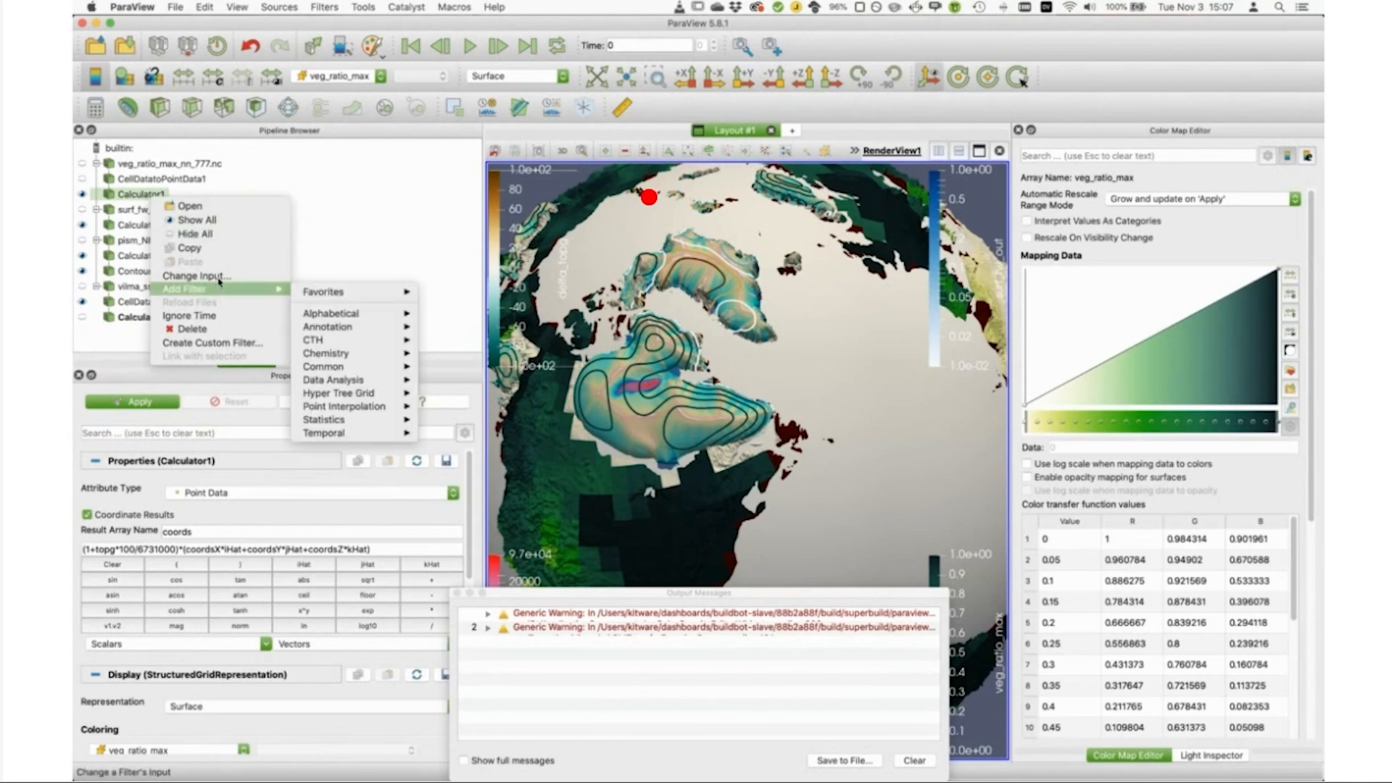
pyautogui.click(192, 250)
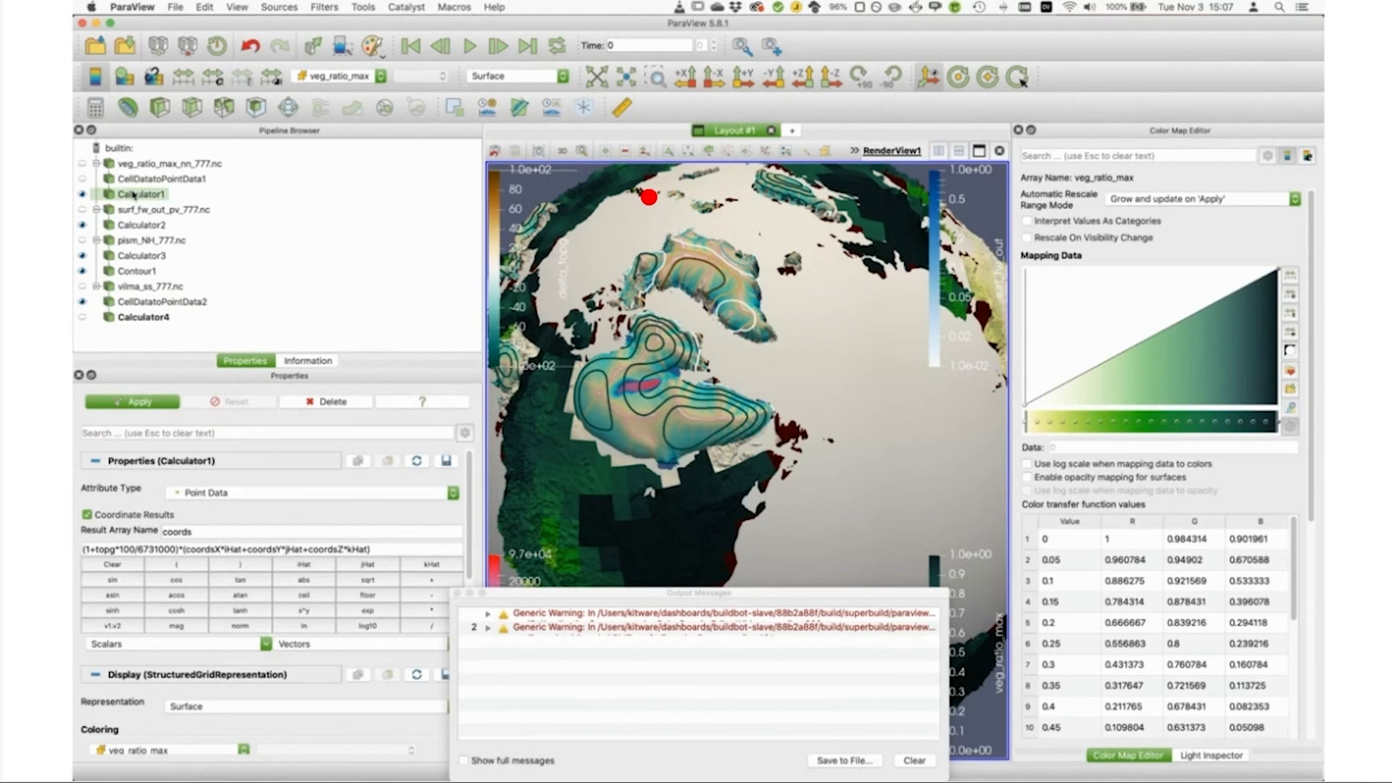
pyautogui.click(131, 317)
pyautogui.rightClick(132, 319)
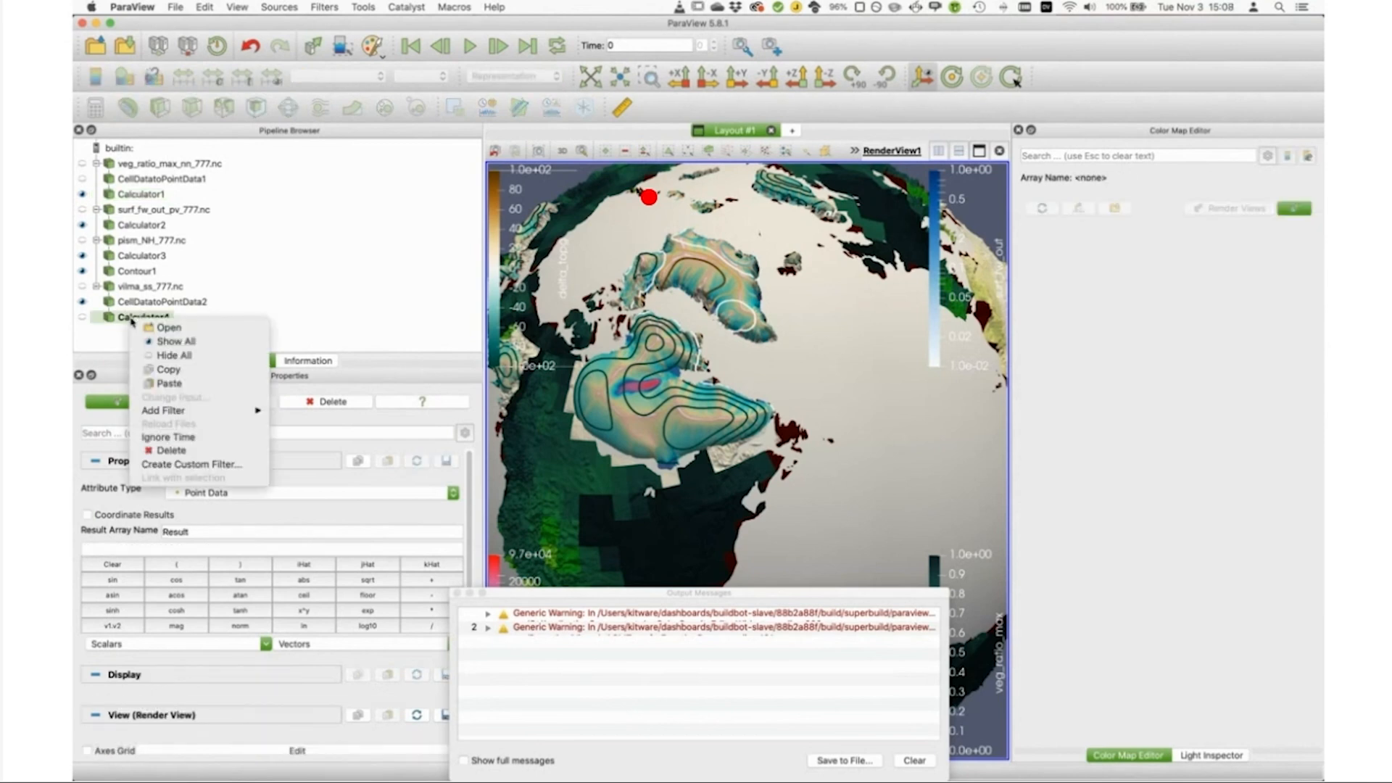
pyautogui.click(211, 384)
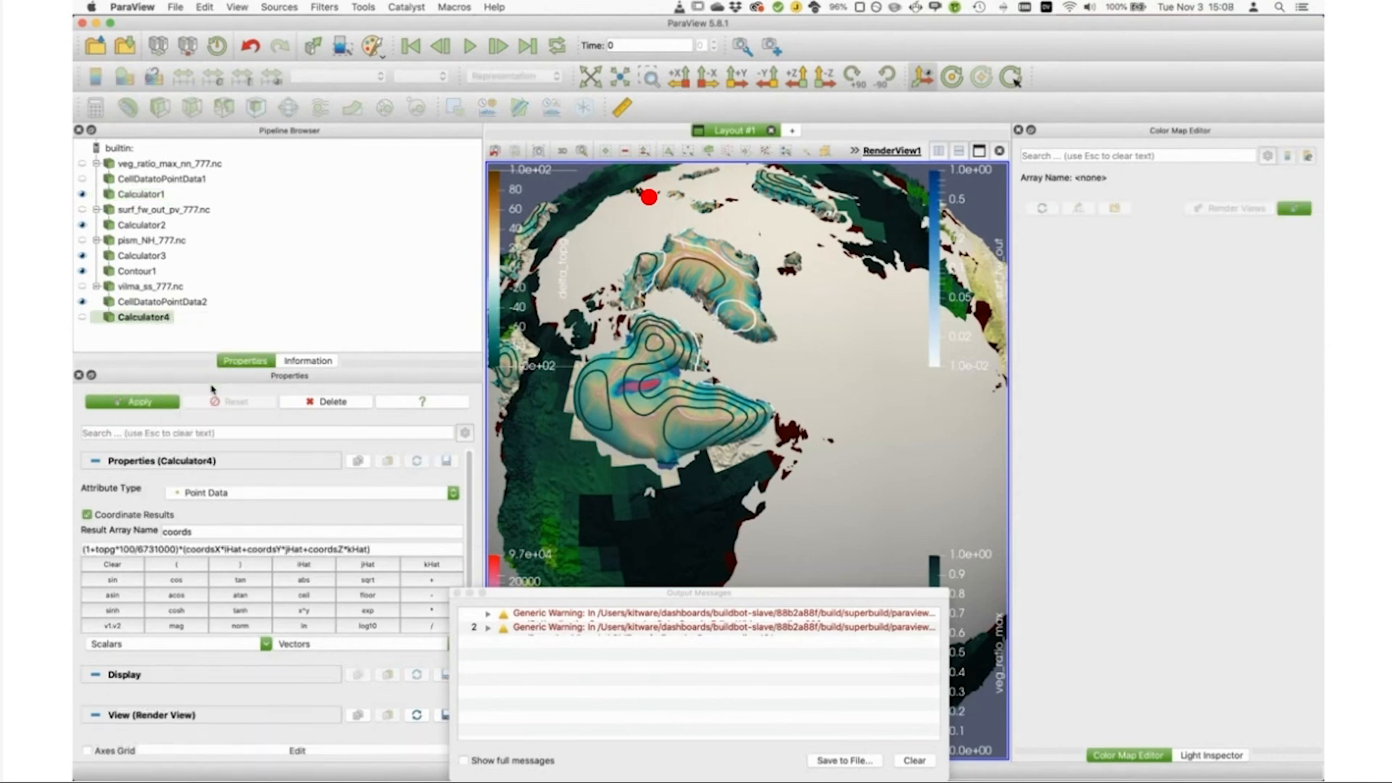
pyautogui.click(137, 403)
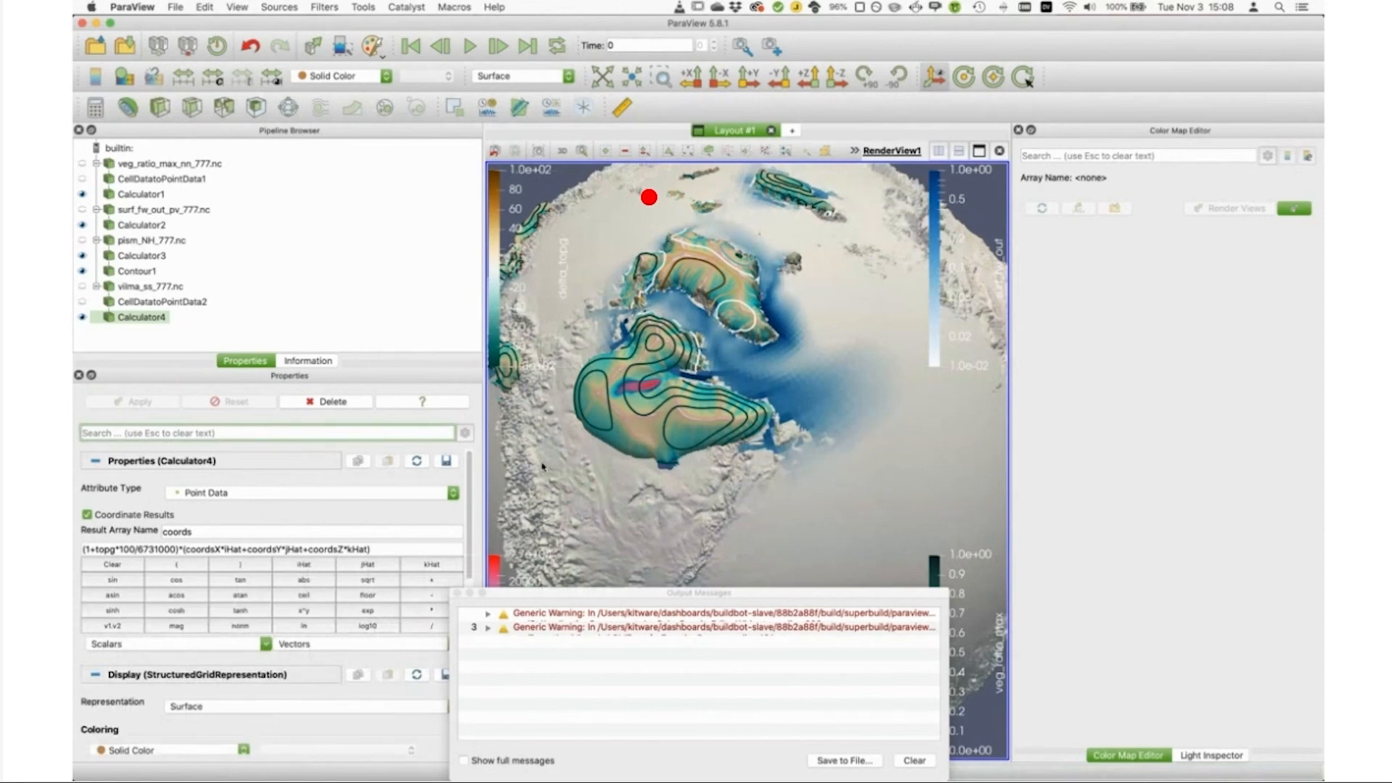
# Step: Add a Contour filter to the new vilma Calculator and apply the delta_topg isosurface settings copied from Contour1
pyautogui.click(128, 109)
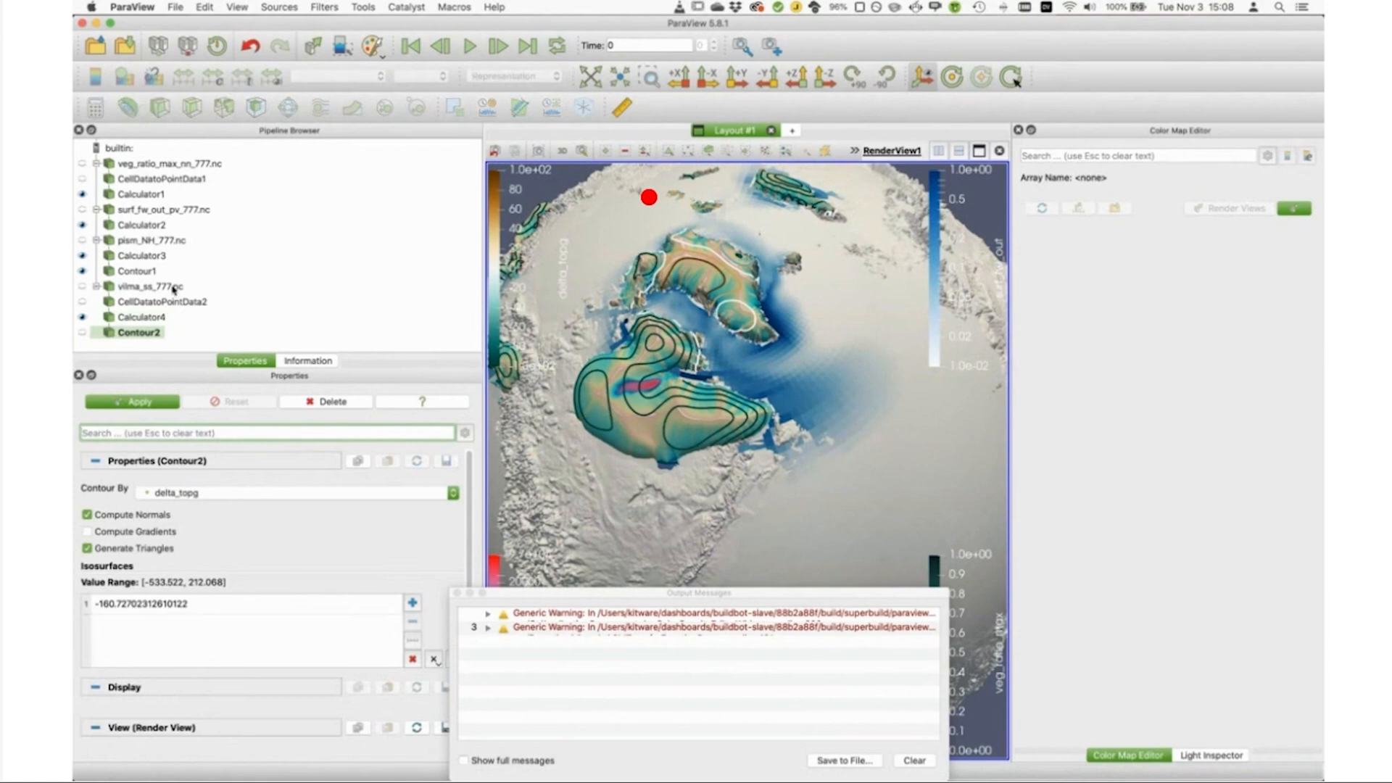
pyautogui.click(138, 271)
pyautogui.rightClick(138, 273)
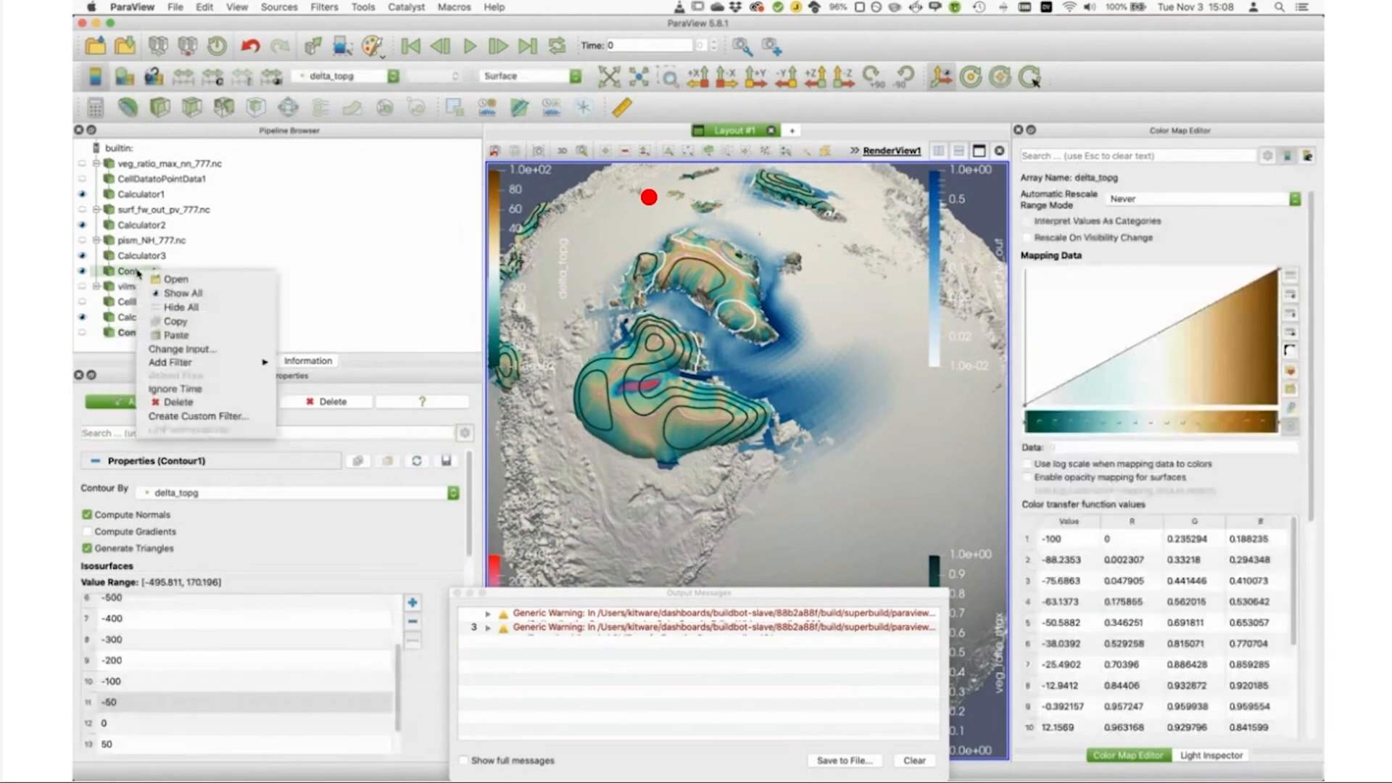
pyautogui.click(203, 323)
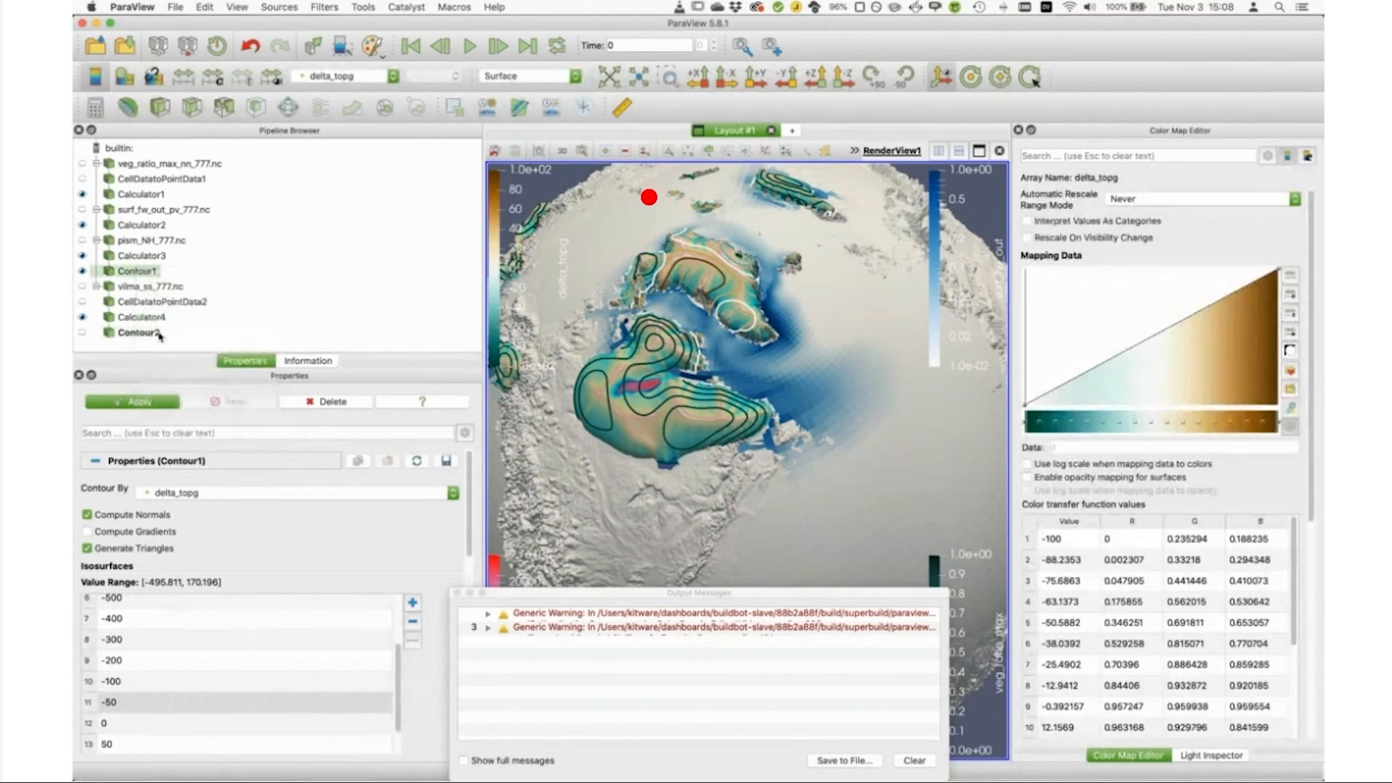
pyautogui.click(160, 336)
pyautogui.rightClick(158, 335)
pyautogui.click(234, 400)
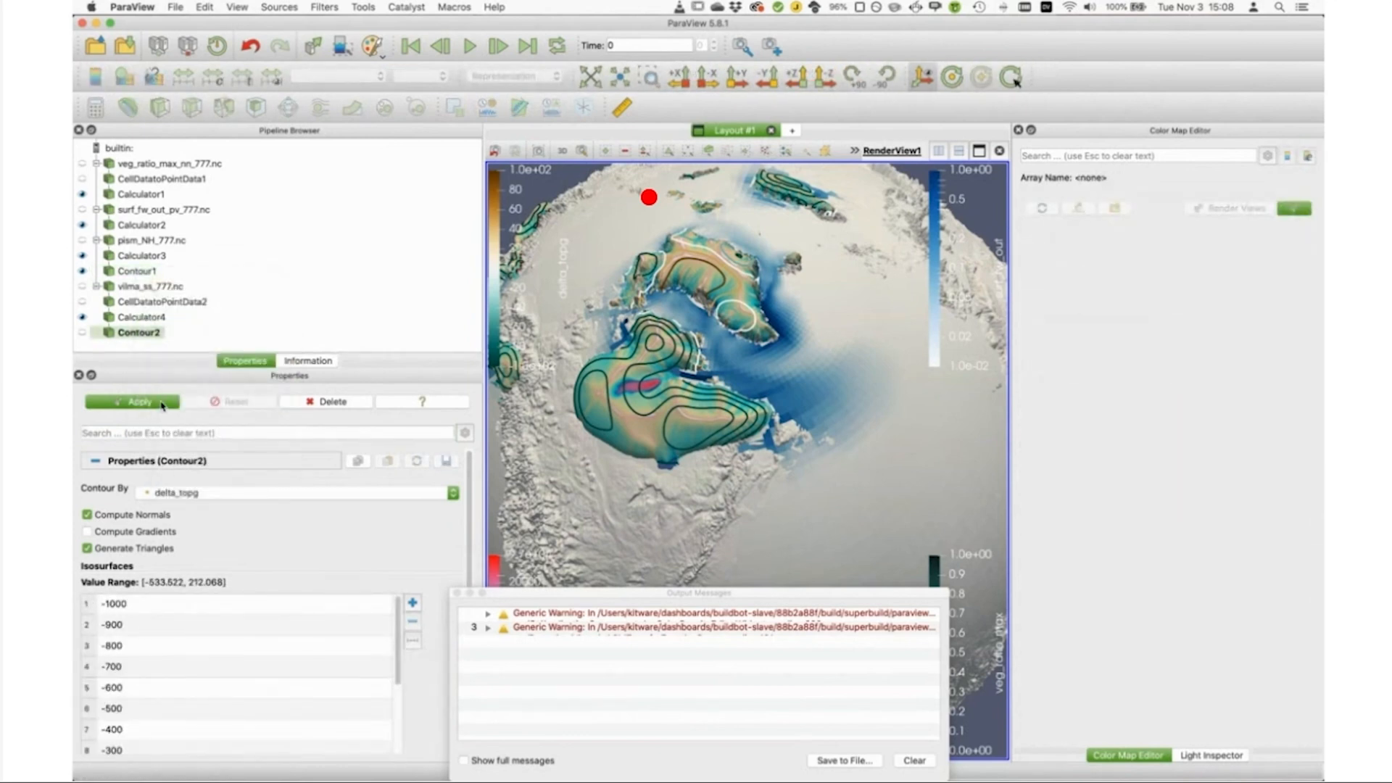
pyautogui.click(161, 404)
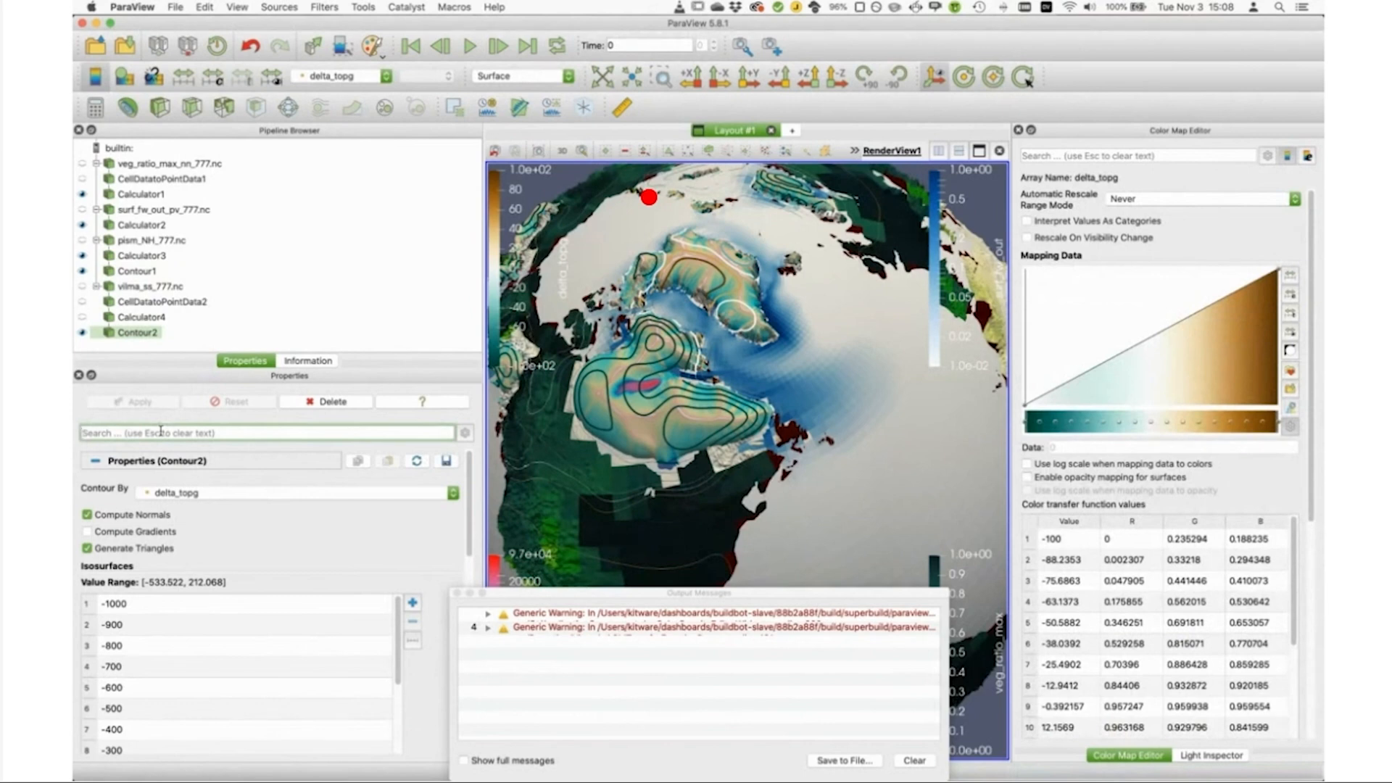
# Step: Set the line width of the displaced vilma contours to 5 and inspect them with the Calculator2 freshwater layer temporarily hidden
pyautogui.write('line')
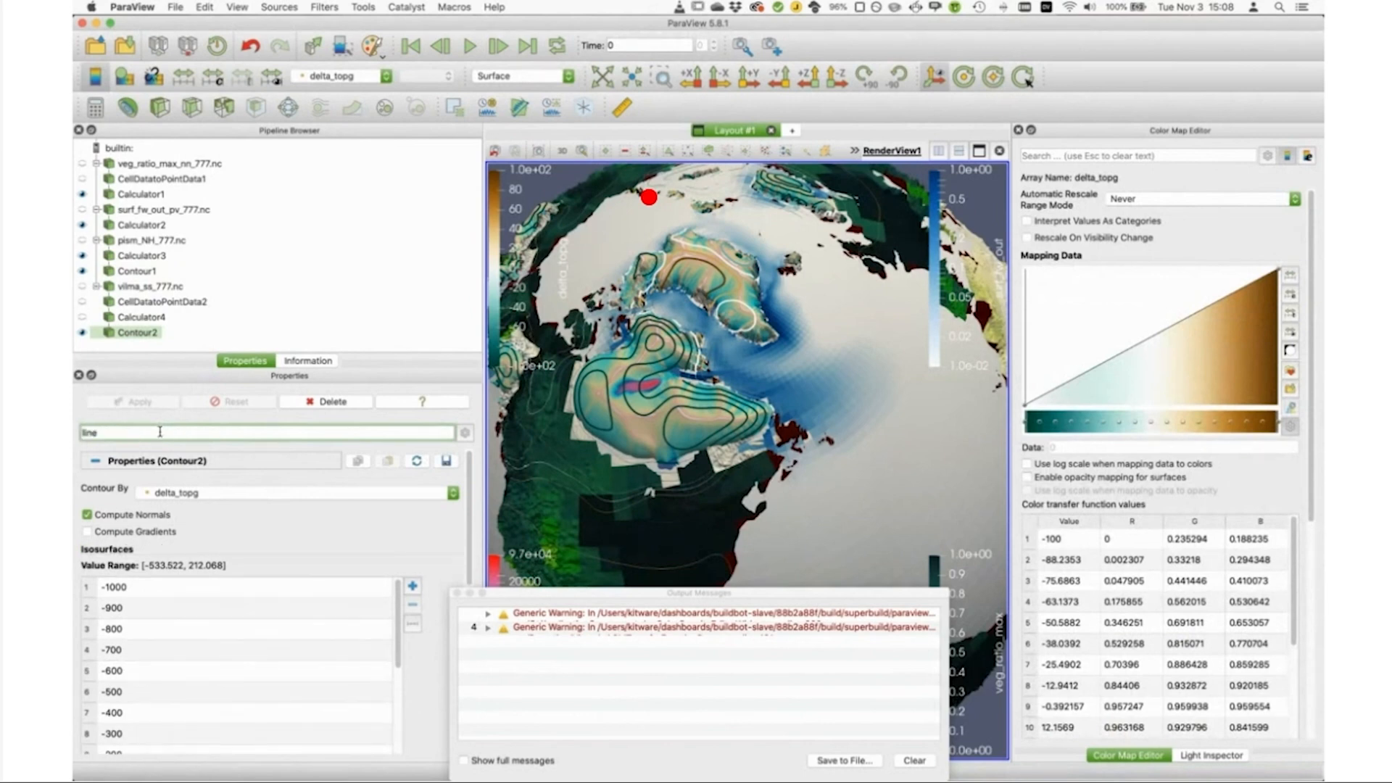
pyautogui.scroll(-5, 474, 511)
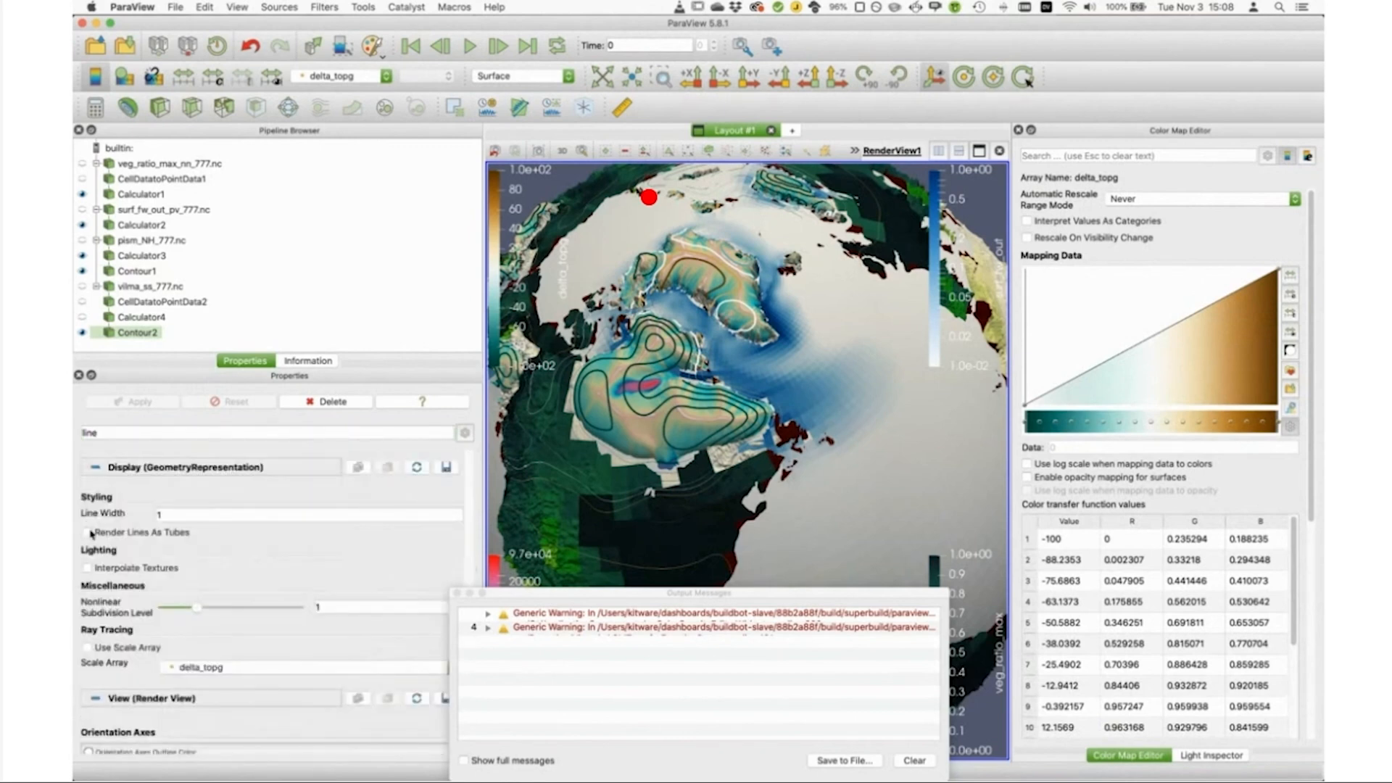
pyautogui.click(194, 515)
pyautogui.press('BackSpace')
pyautogui.write('5')
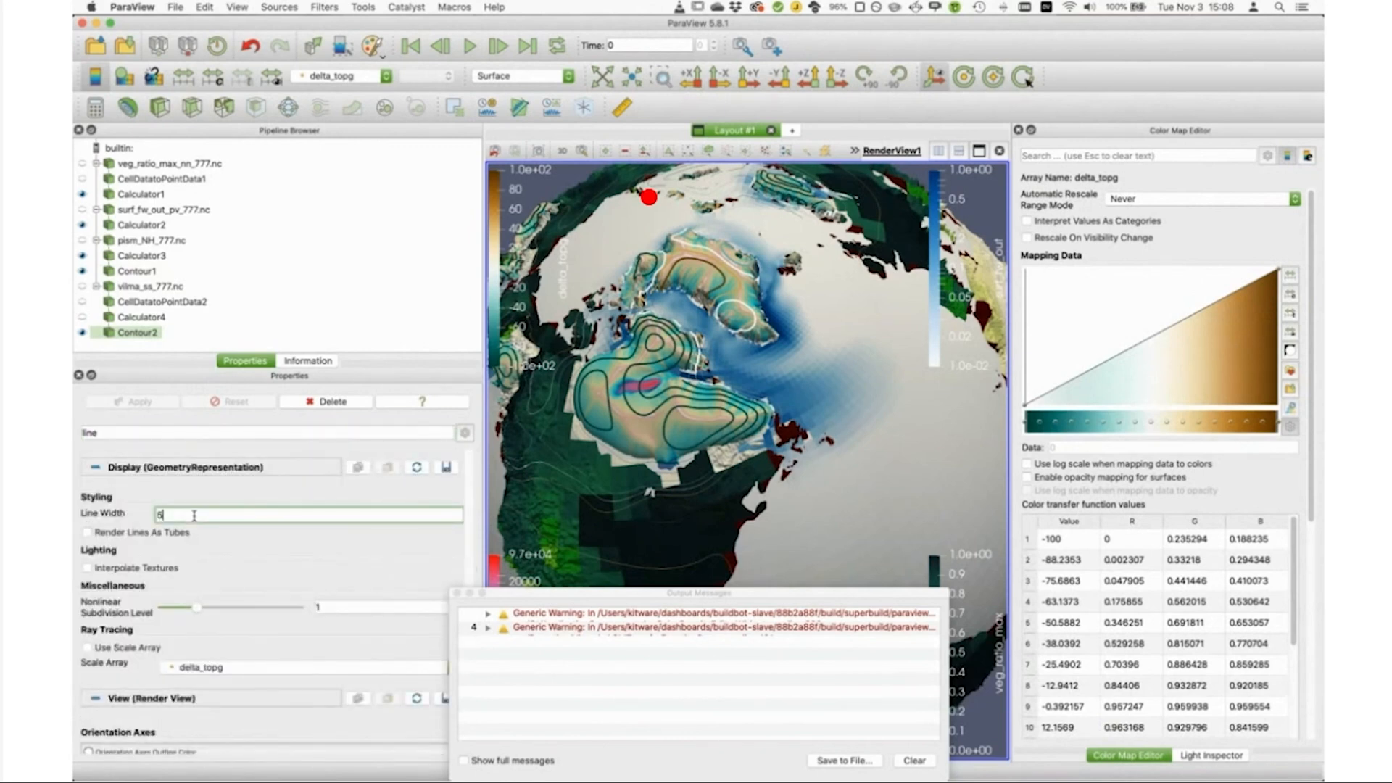
pyautogui.click(117, 432)
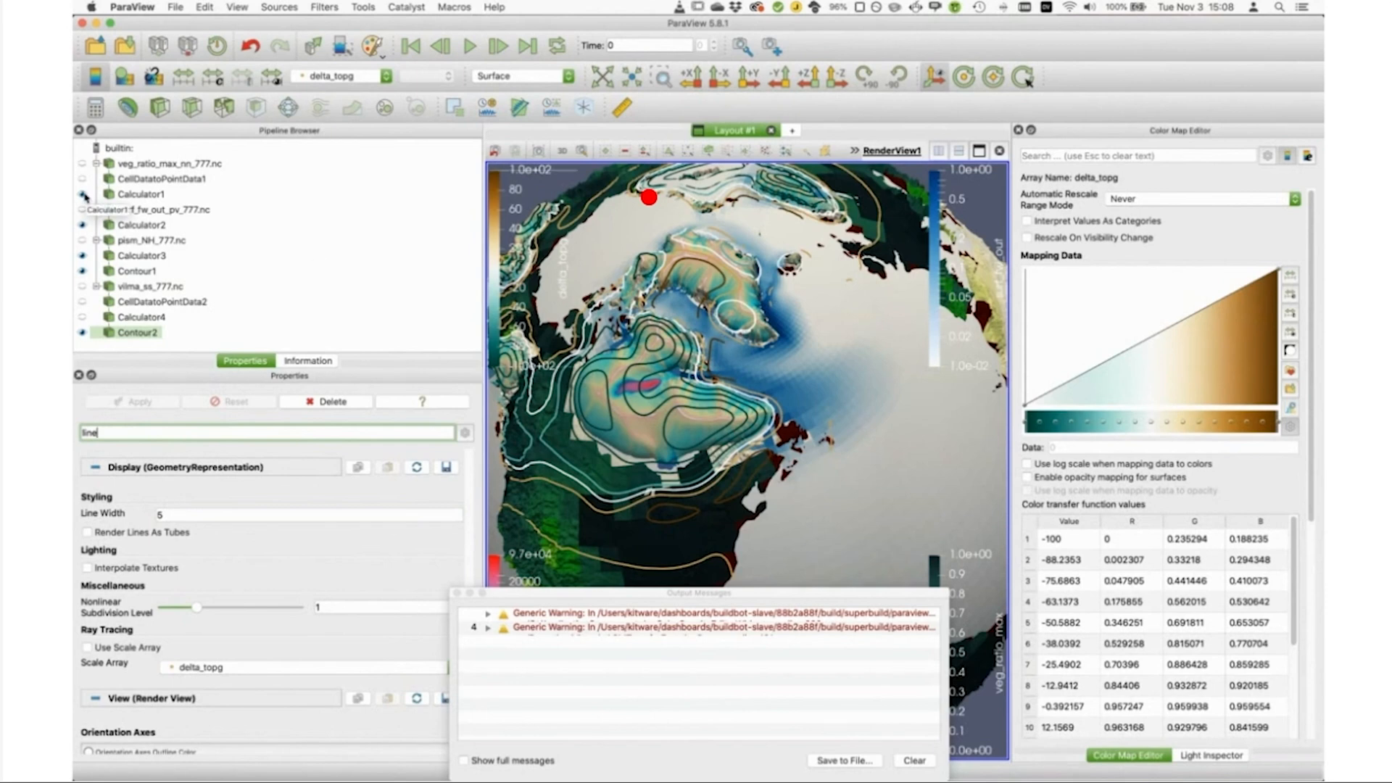
pyautogui.click(82, 225)
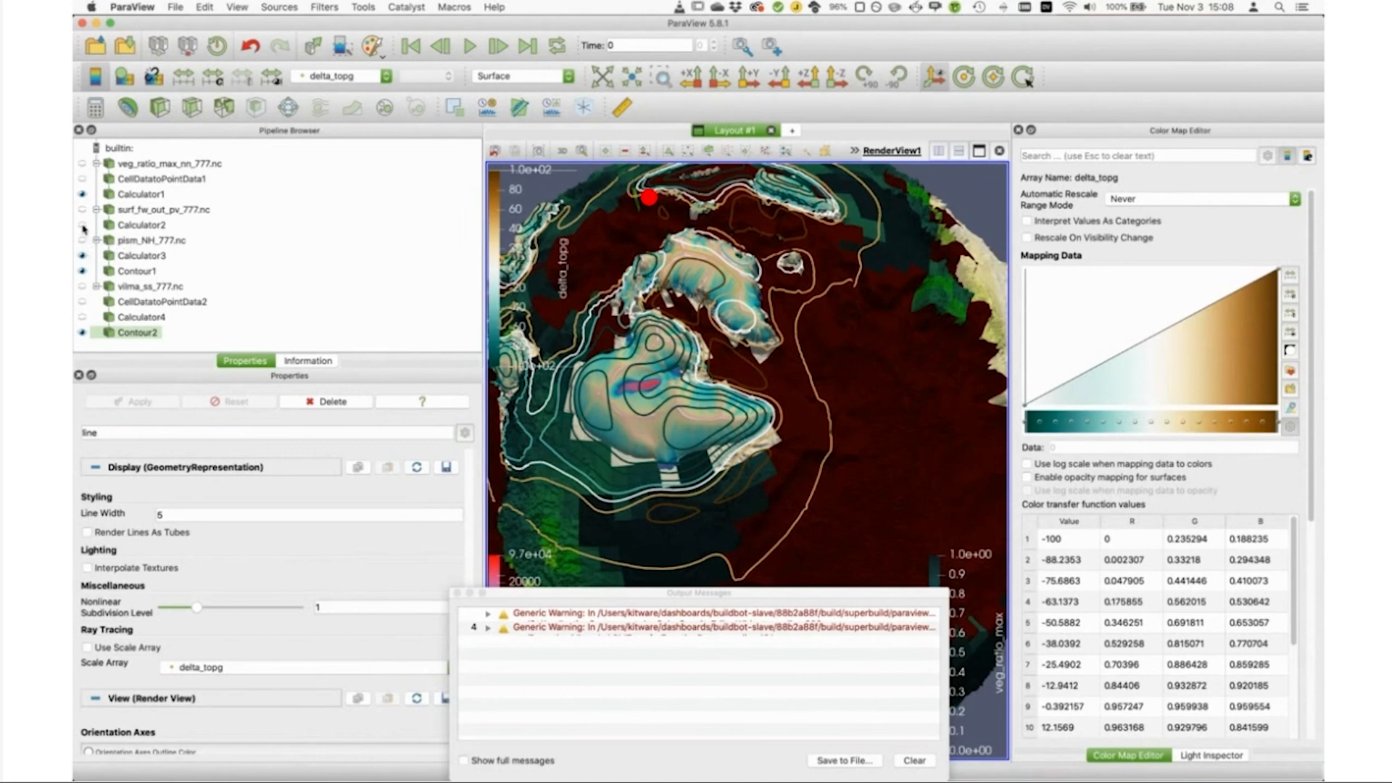
pyautogui.click(83, 225)
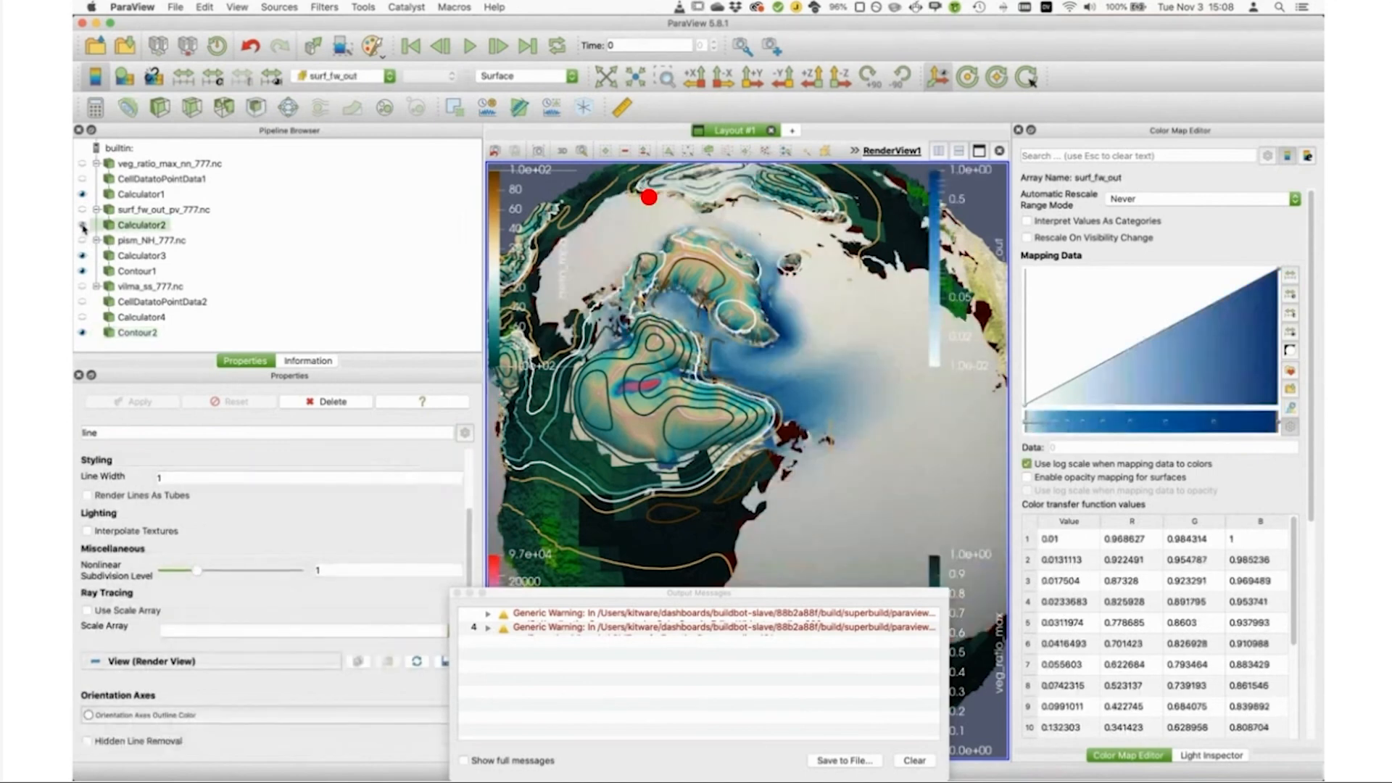
# Step: Add a Contour filter directly to CellDatatoPointData2 and apply the same isosurface settings copied from Contour1
pyautogui.click(175, 305)
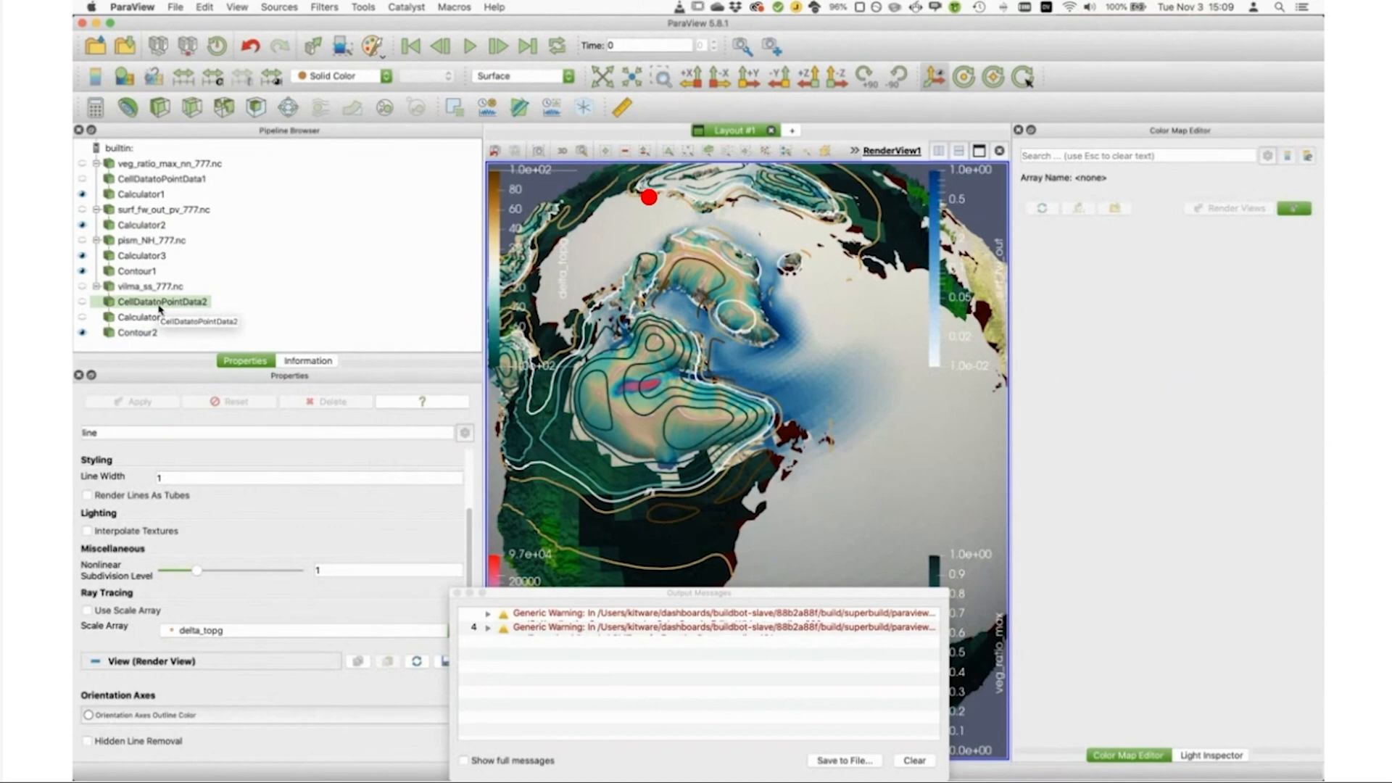
pyautogui.click(129, 108)
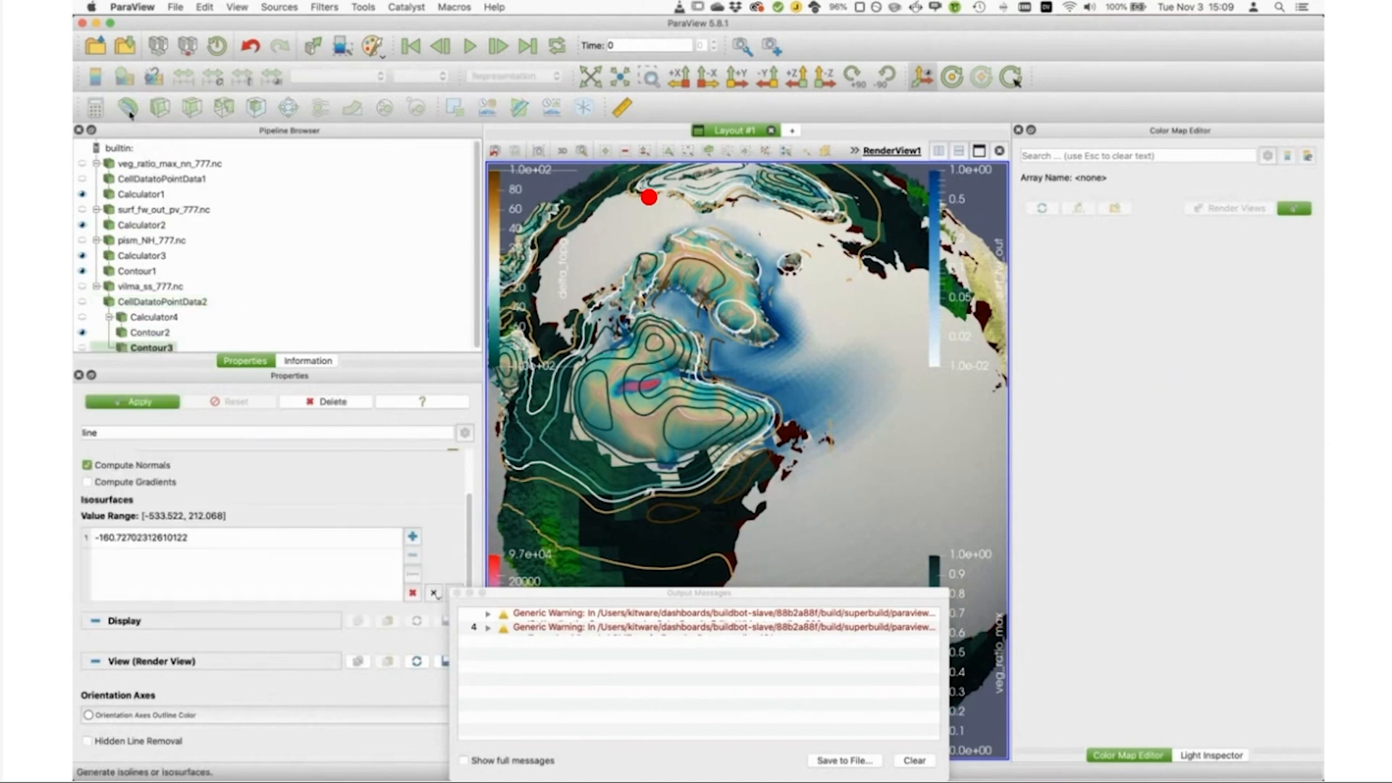
pyautogui.rightClick(150, 348)
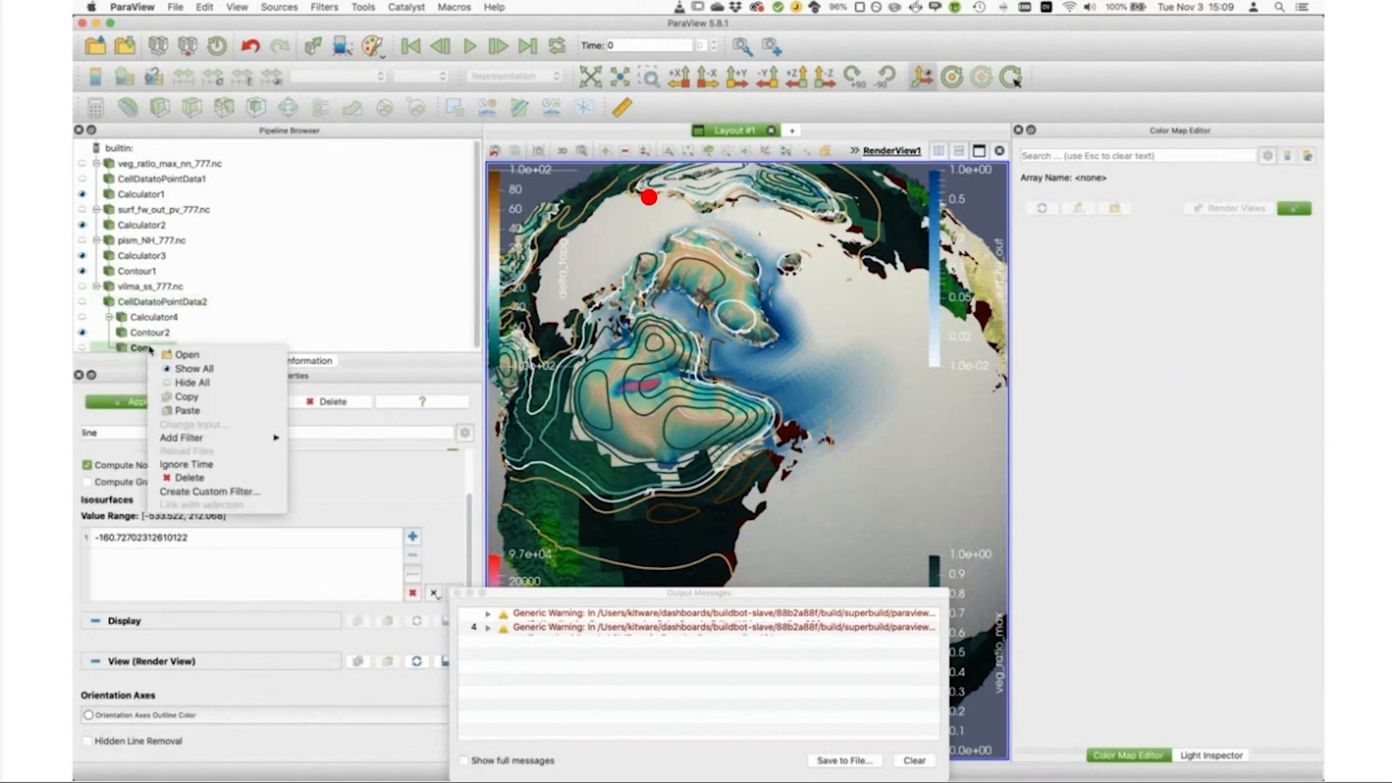
pyautogui.click(188, 410)
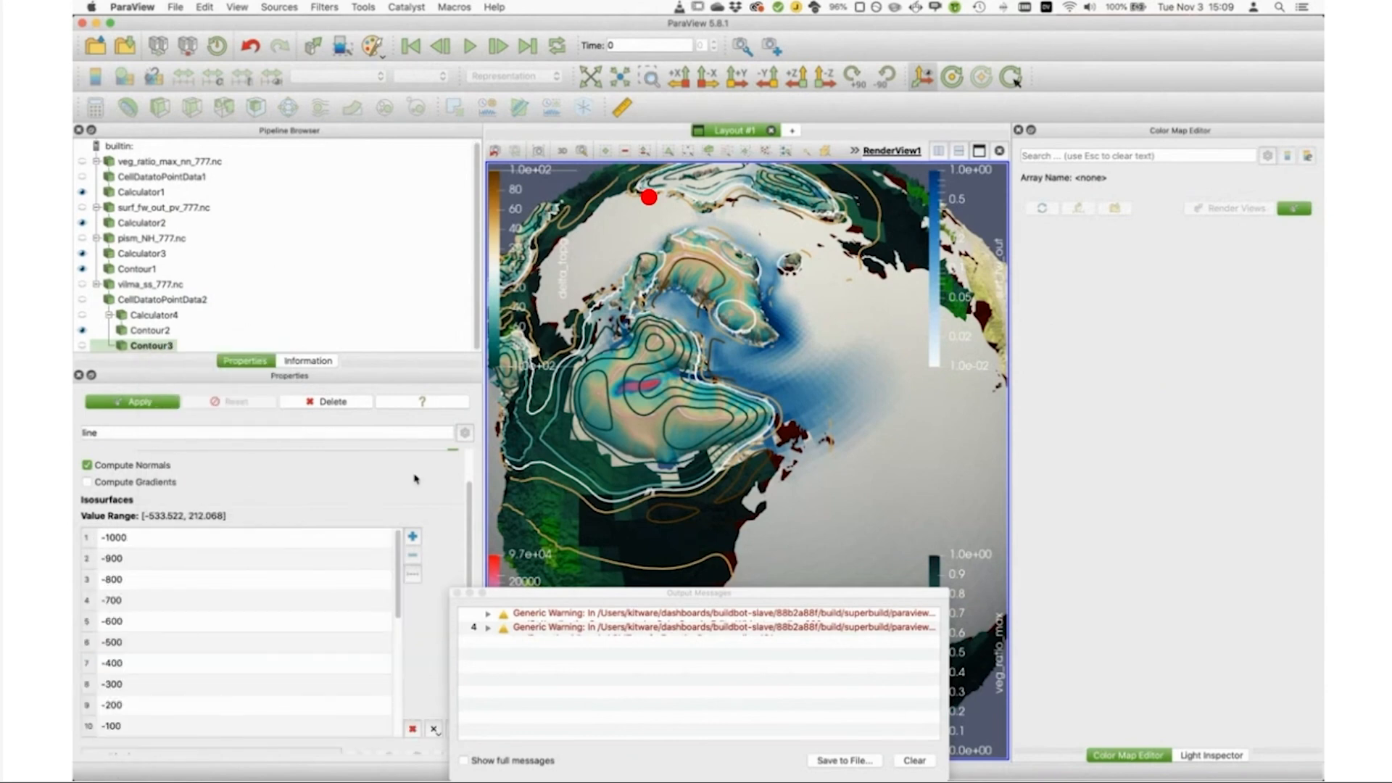
pyautogui.click(145, 402)
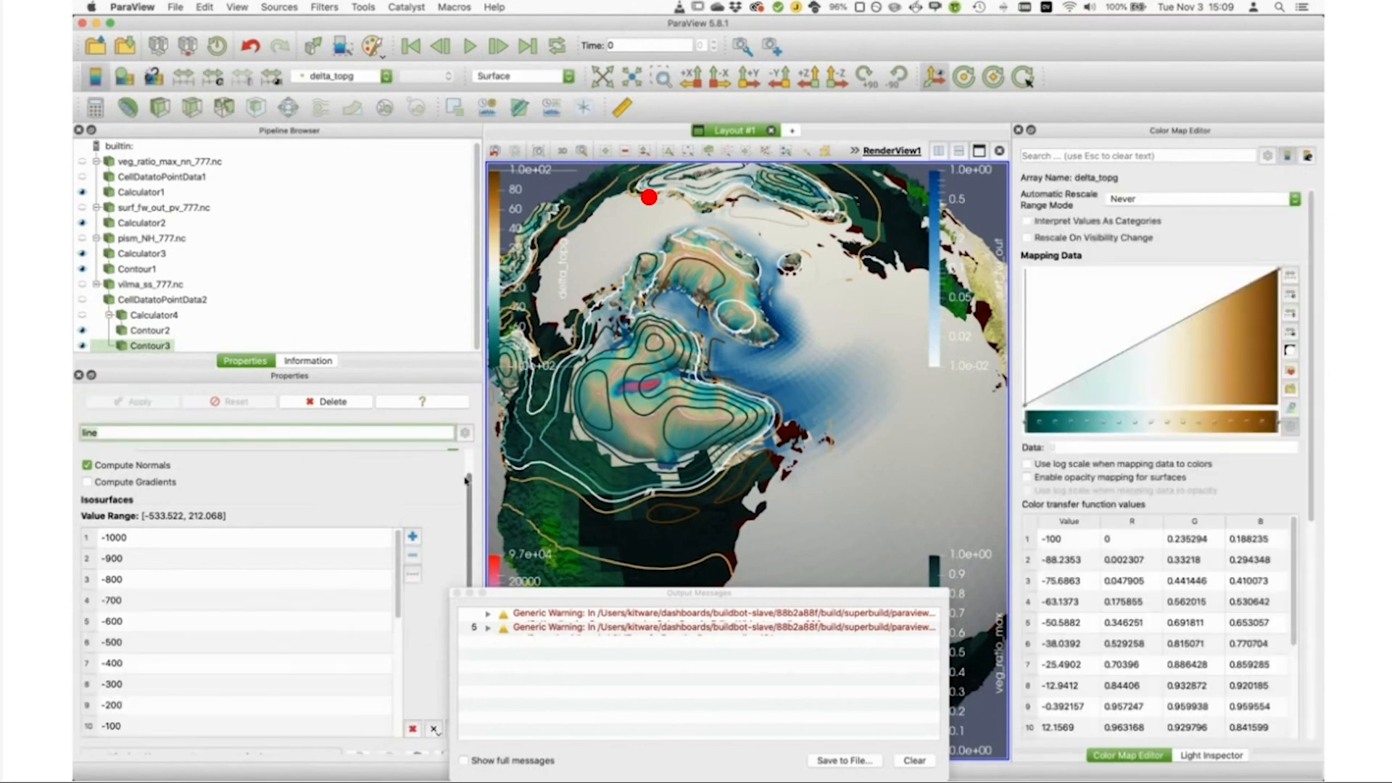
# Step: Set the line width of the undisplaced vilma contours to 5
pyautogui.scroll(-5, 469, 502)
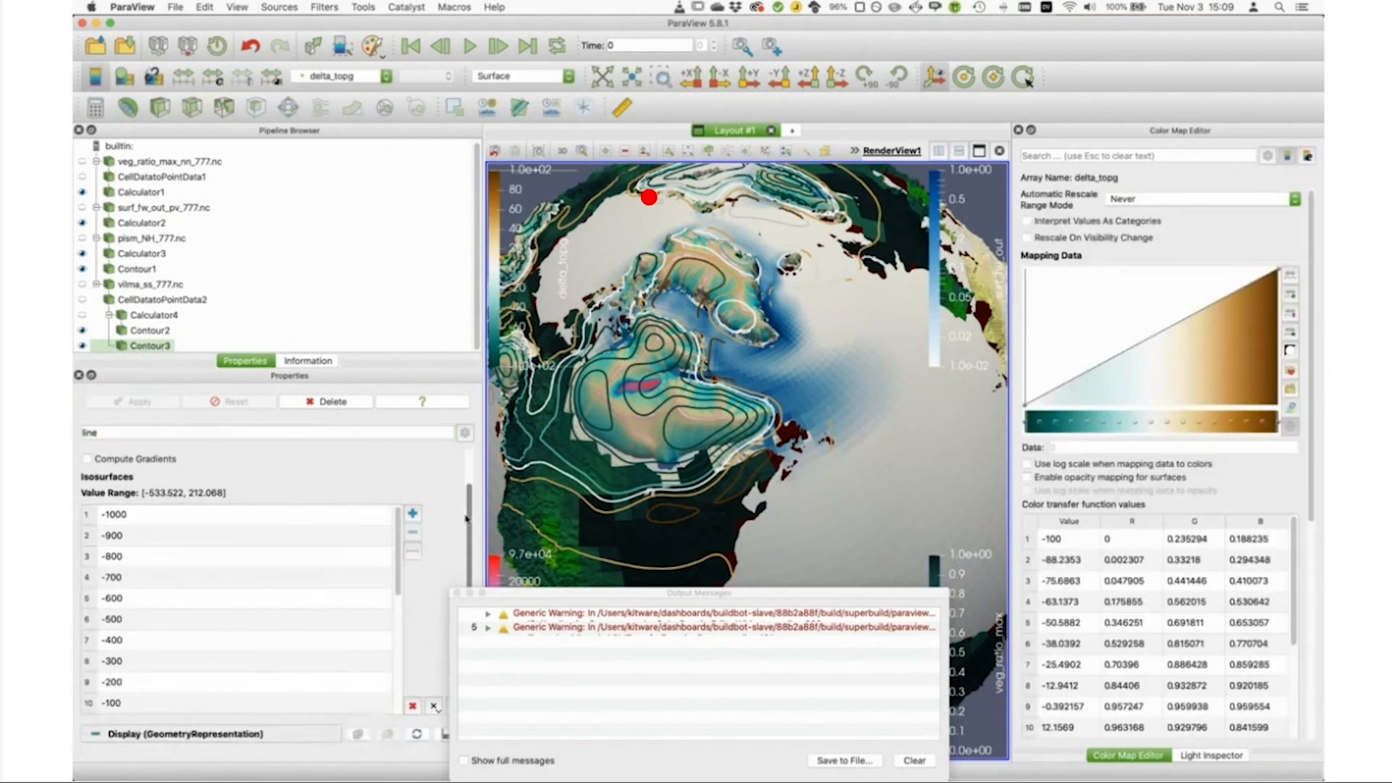
pyautogui.click(193, 703)
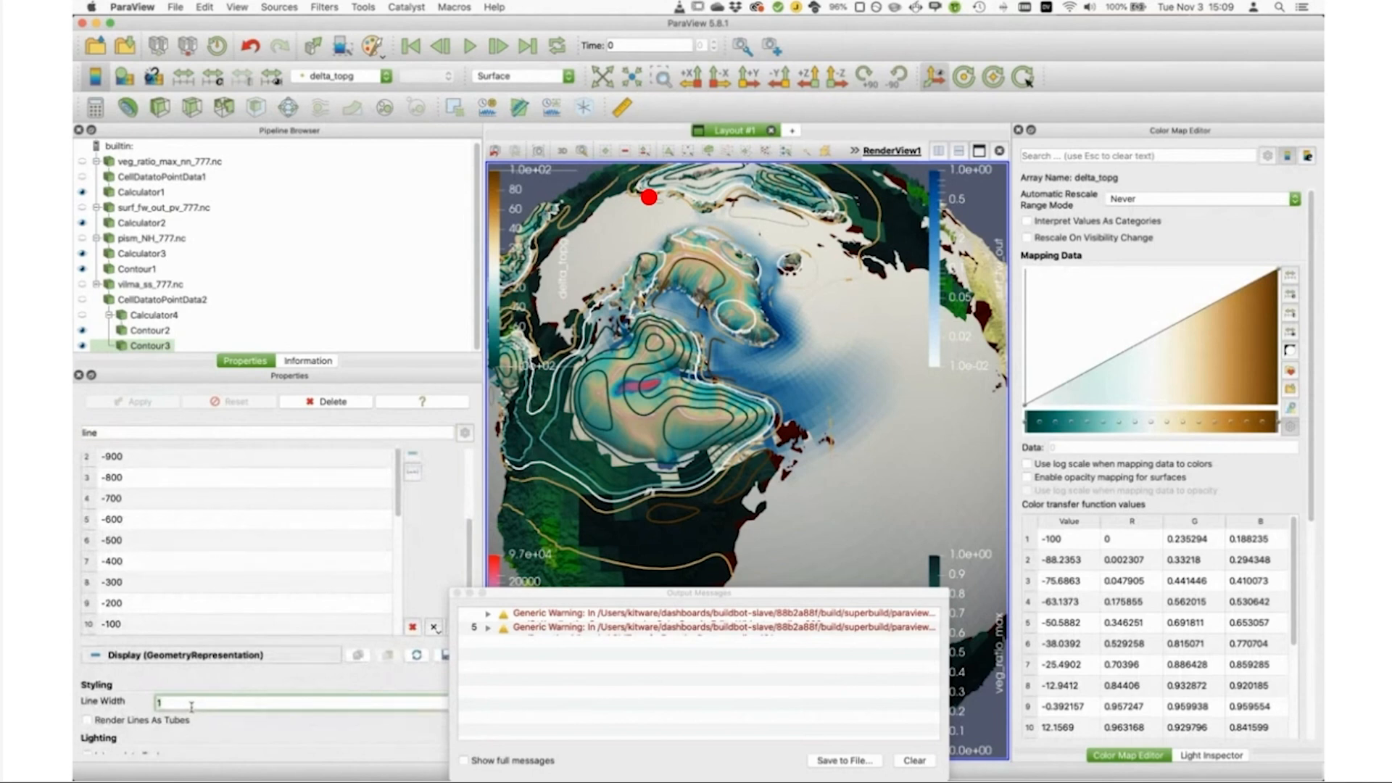
pyautogui.press('BackSpace')
pyautogui.write('5')
pyautogui.click(152, 432)
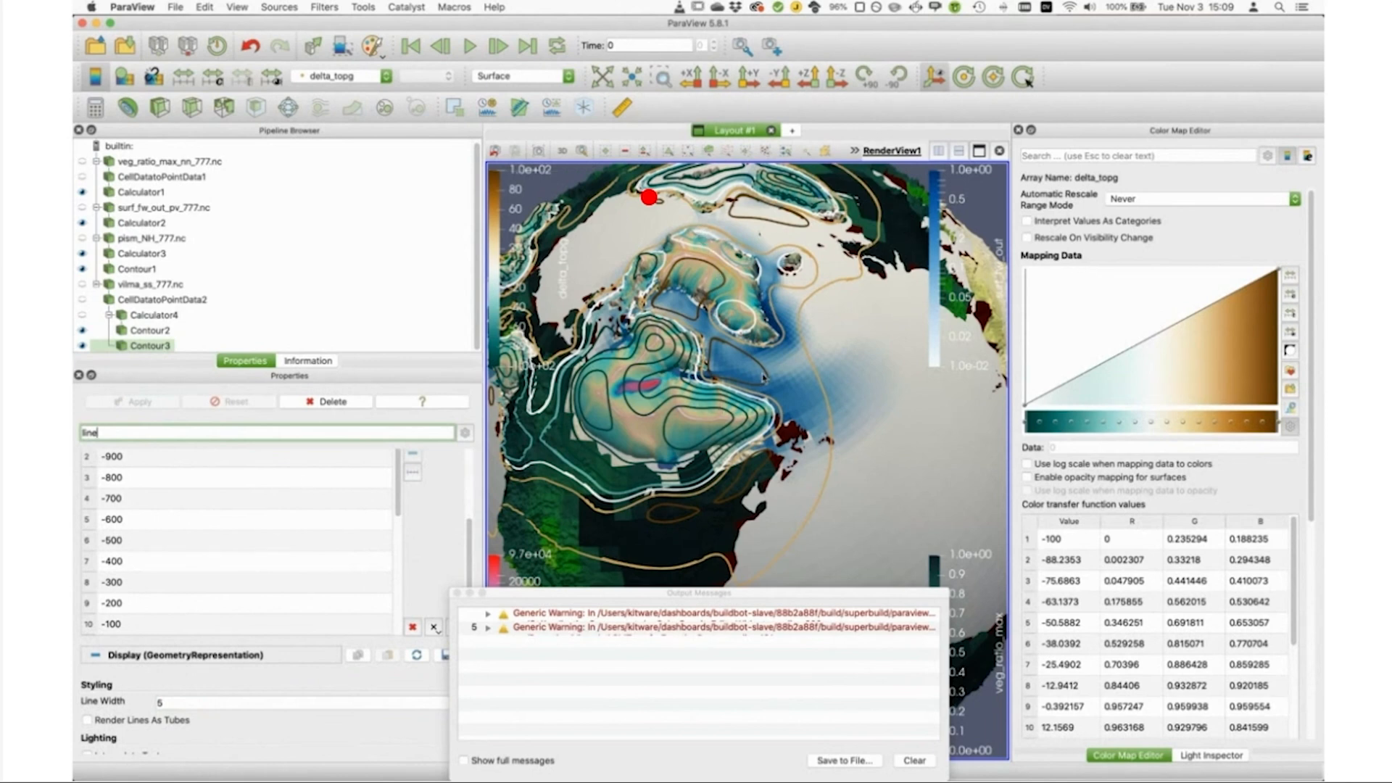
# Step: Close the output messages and rename the vegetation layer Calculator1 to VEGETATION
pyautogui.click(458, 593)
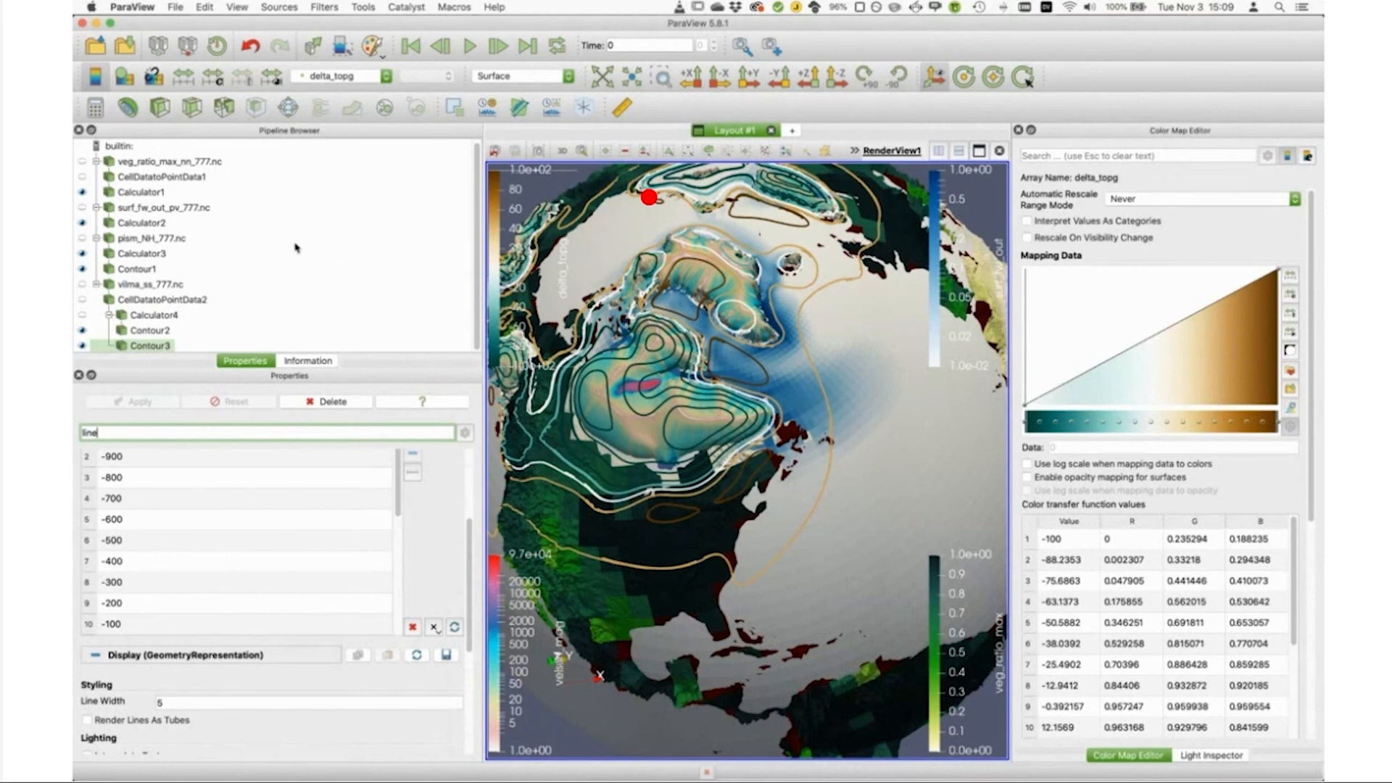
pyautogui.click(145, 193)
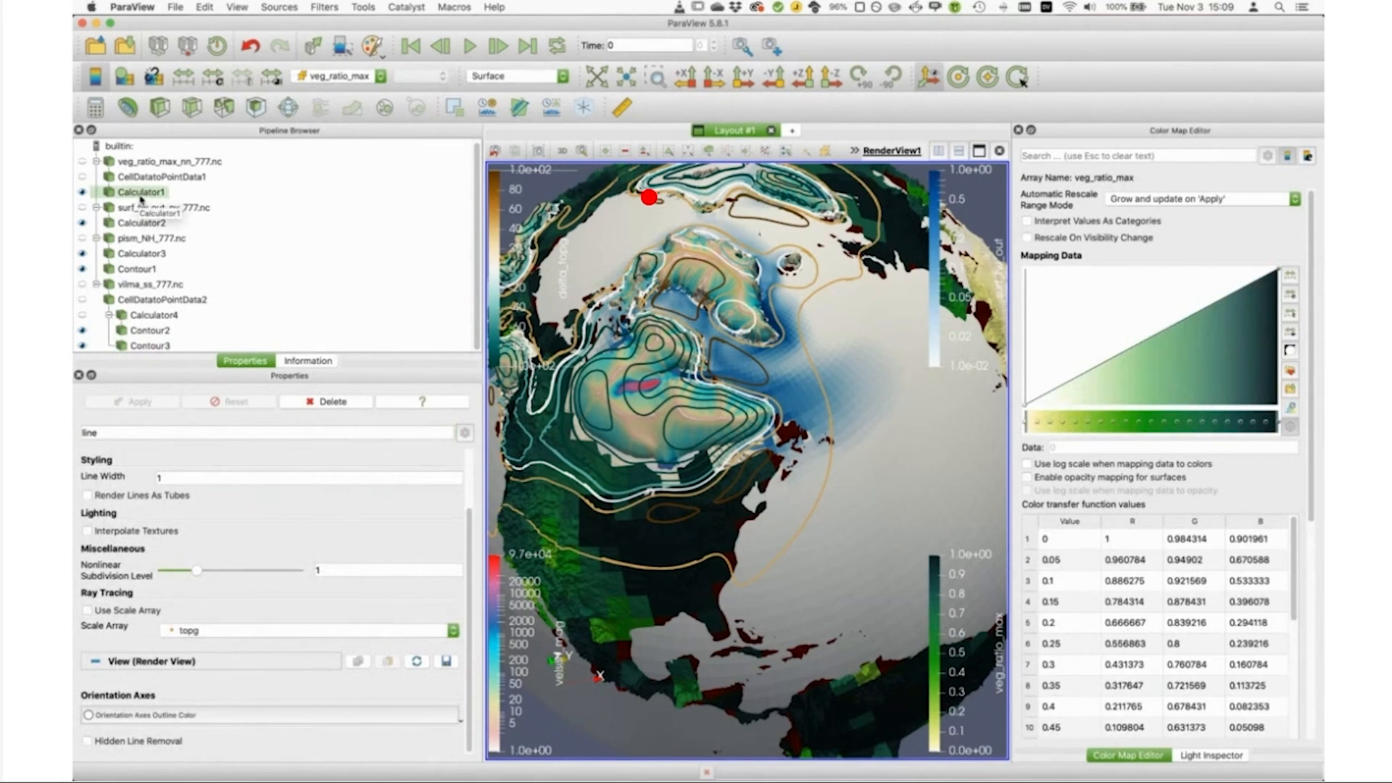
pyautogui.click(139, 193)
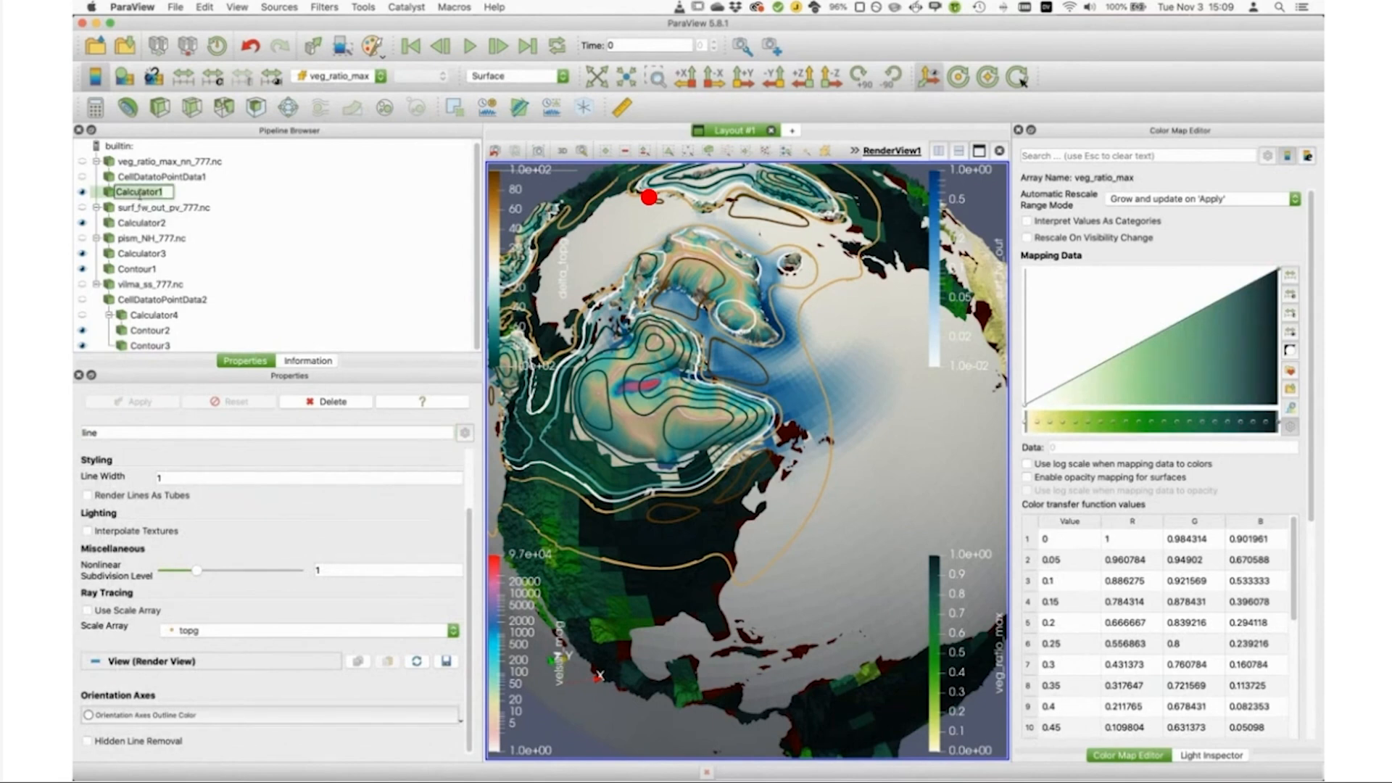
pyautogui.write('VEGETATION')
# Step: Rename the freshwater flux layer Calculator2 to ICEBERG_MELT
pyautogui.click(142, 225)
pyautogui.click(139, 222)
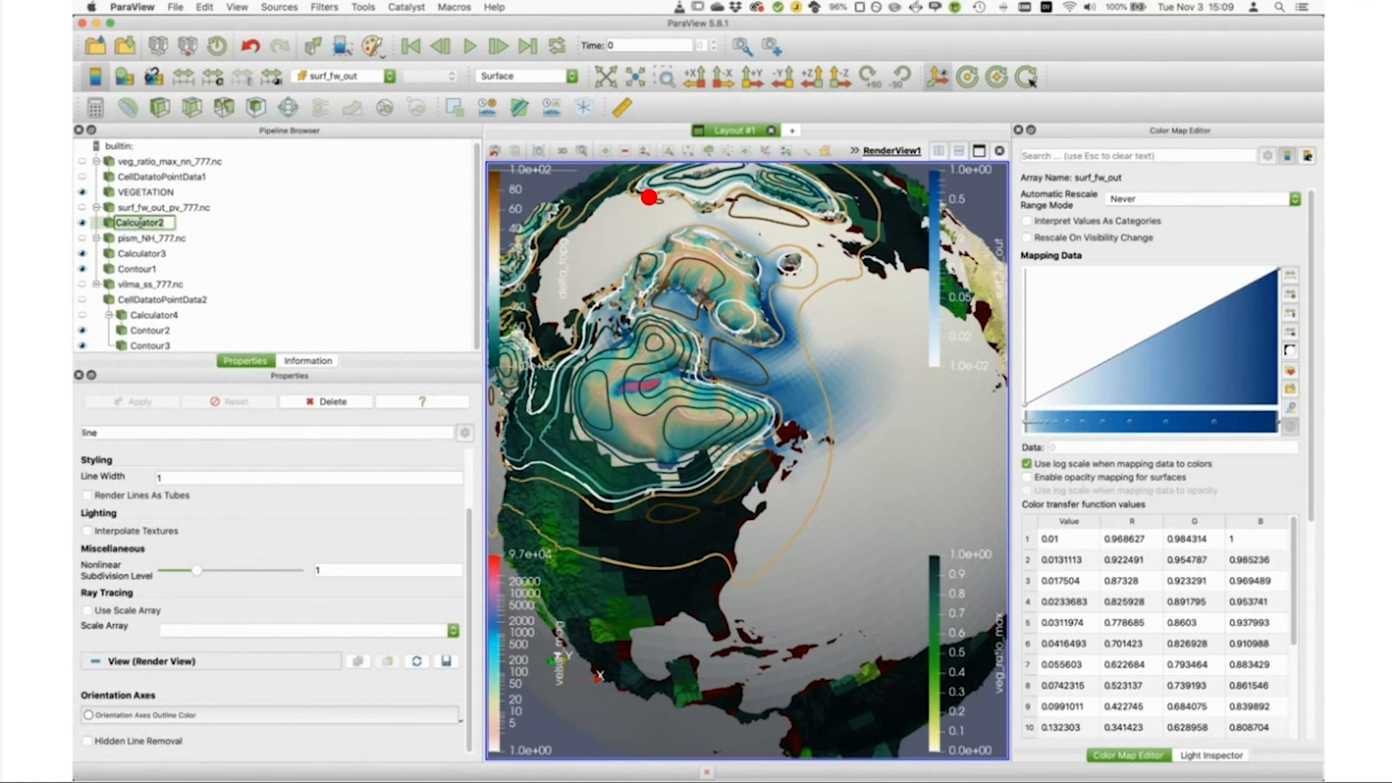
pyautogui.write('ICEBERG_MELT')
pyautogui.press('Return')
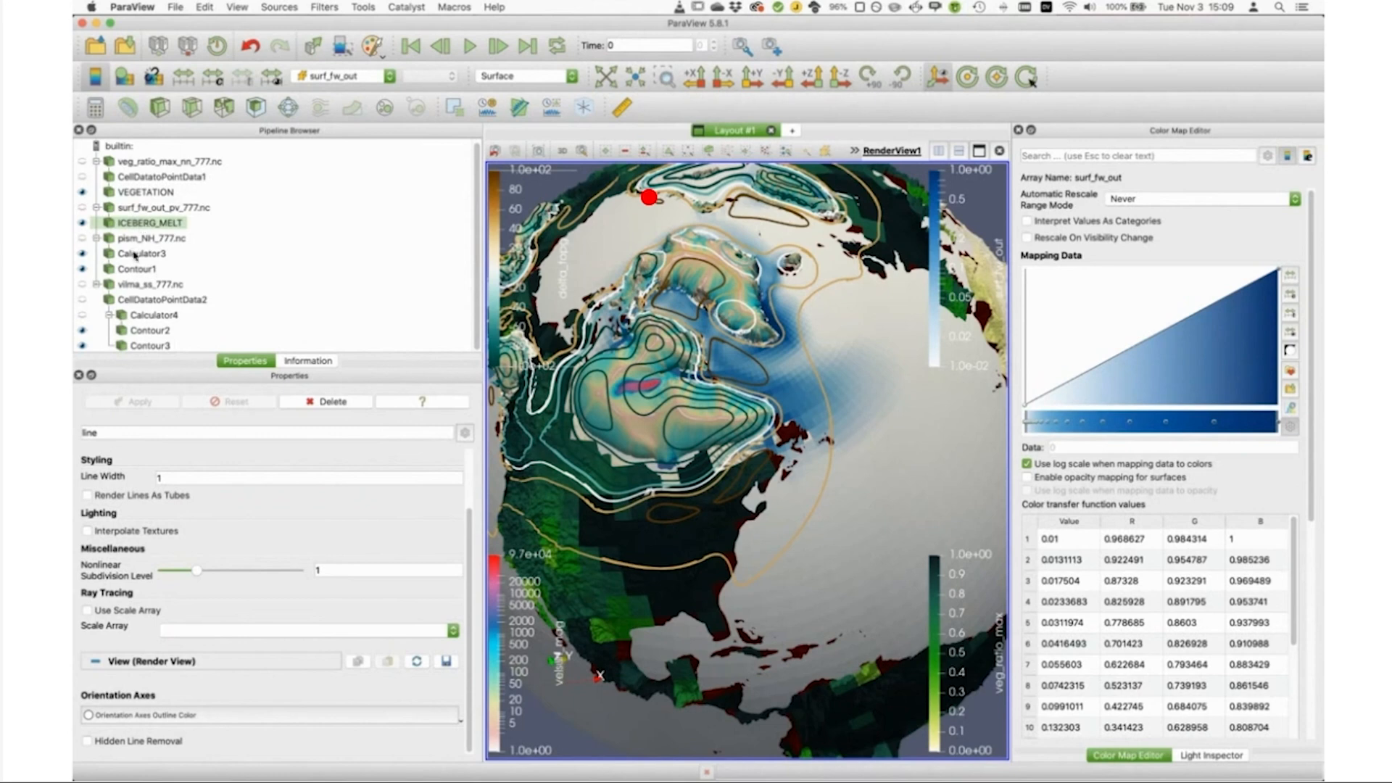
# Step: Rename the velocity-colored ice sheet layer Calculator3 to ICE_SPEED
pyautogui.click(135, 254)
pyautogui.click(135, 253)
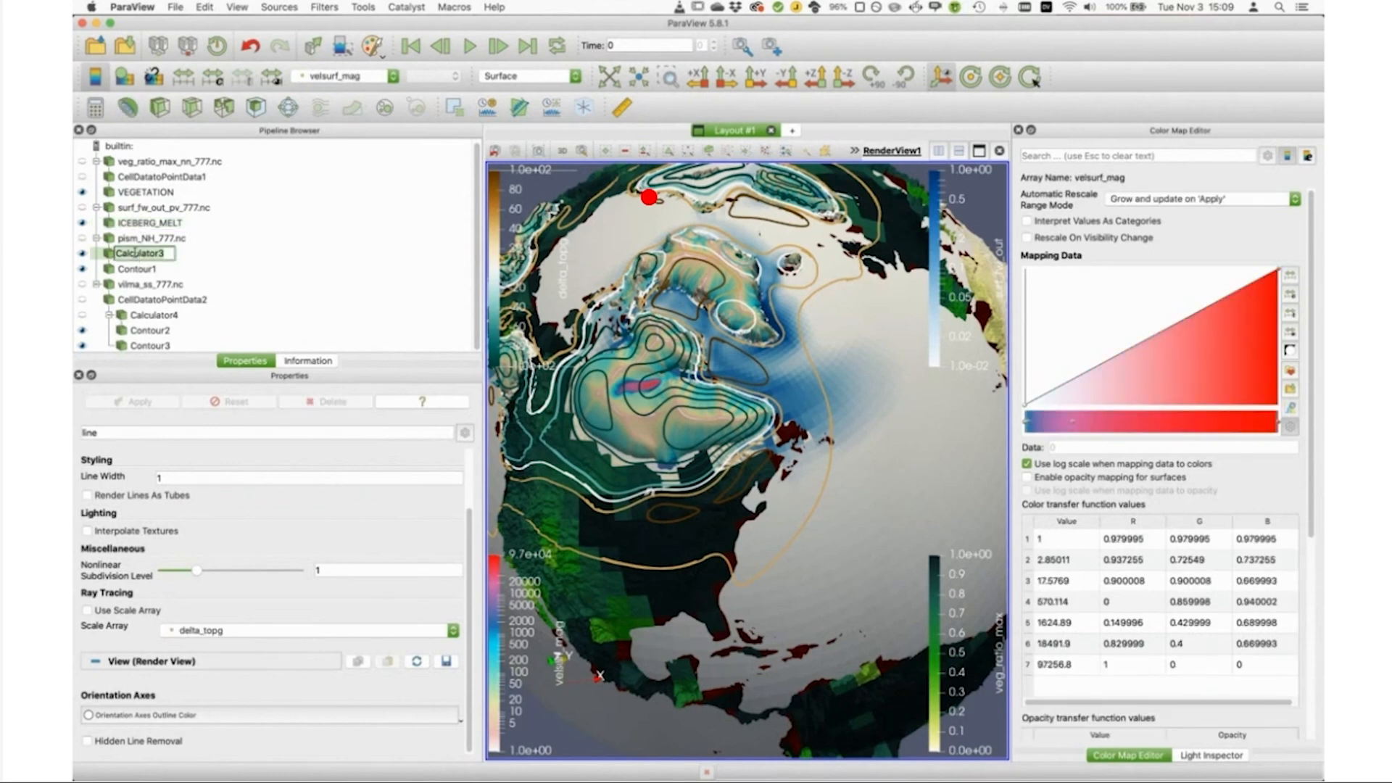
pyautogui.write('ICE')
pyautogui.write('_VEL')
pyautogui.press('BackSpace')
pyautogui.press('BackSpace')
pyautogui.press('BackSpace')
pyautogui.write('SPEED')
# Step: Rename the ice sheet contour layer Contour1 to ICE_GIA
pyautogui.click(132, 270)
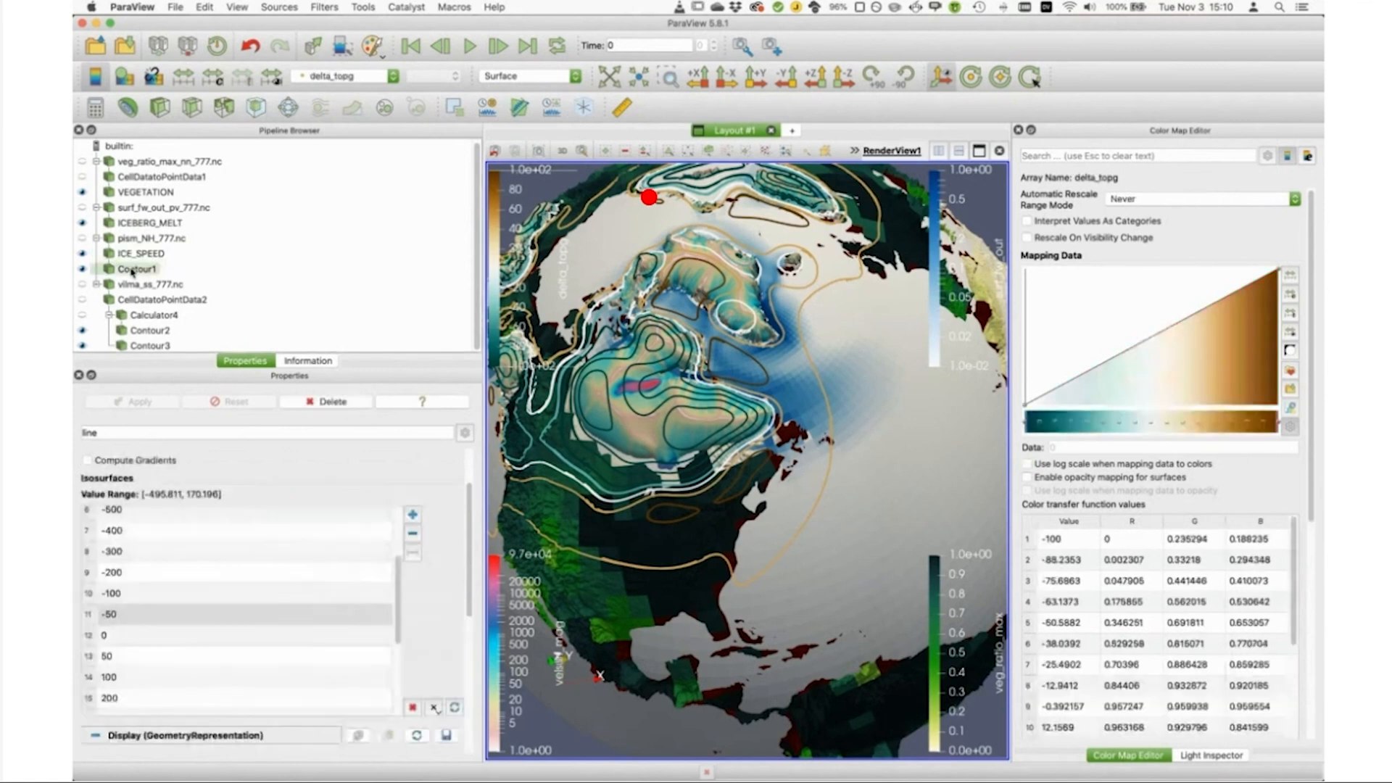
pyautogui.doubleClick(132, 270)
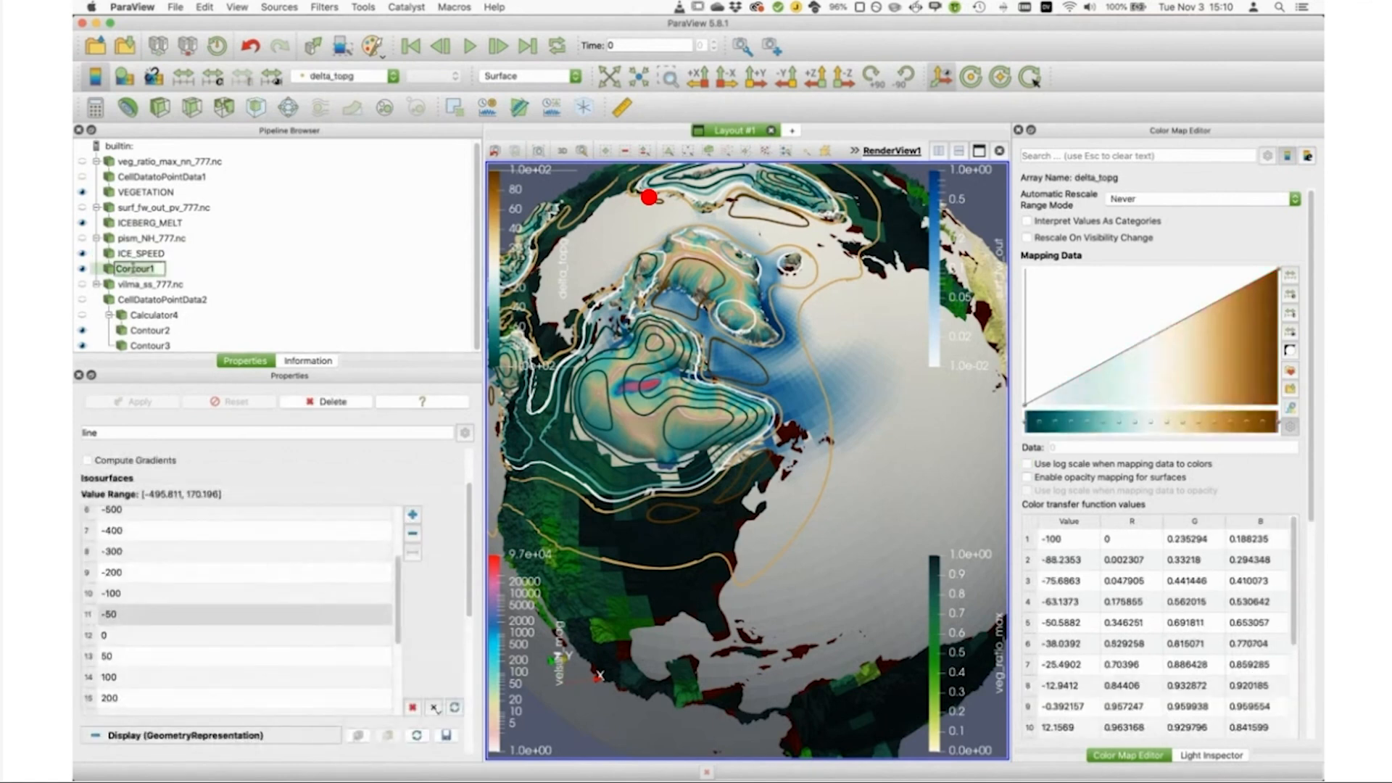
pyautogui.write('ICE_GIA')
pyautogui.click(263, 266)
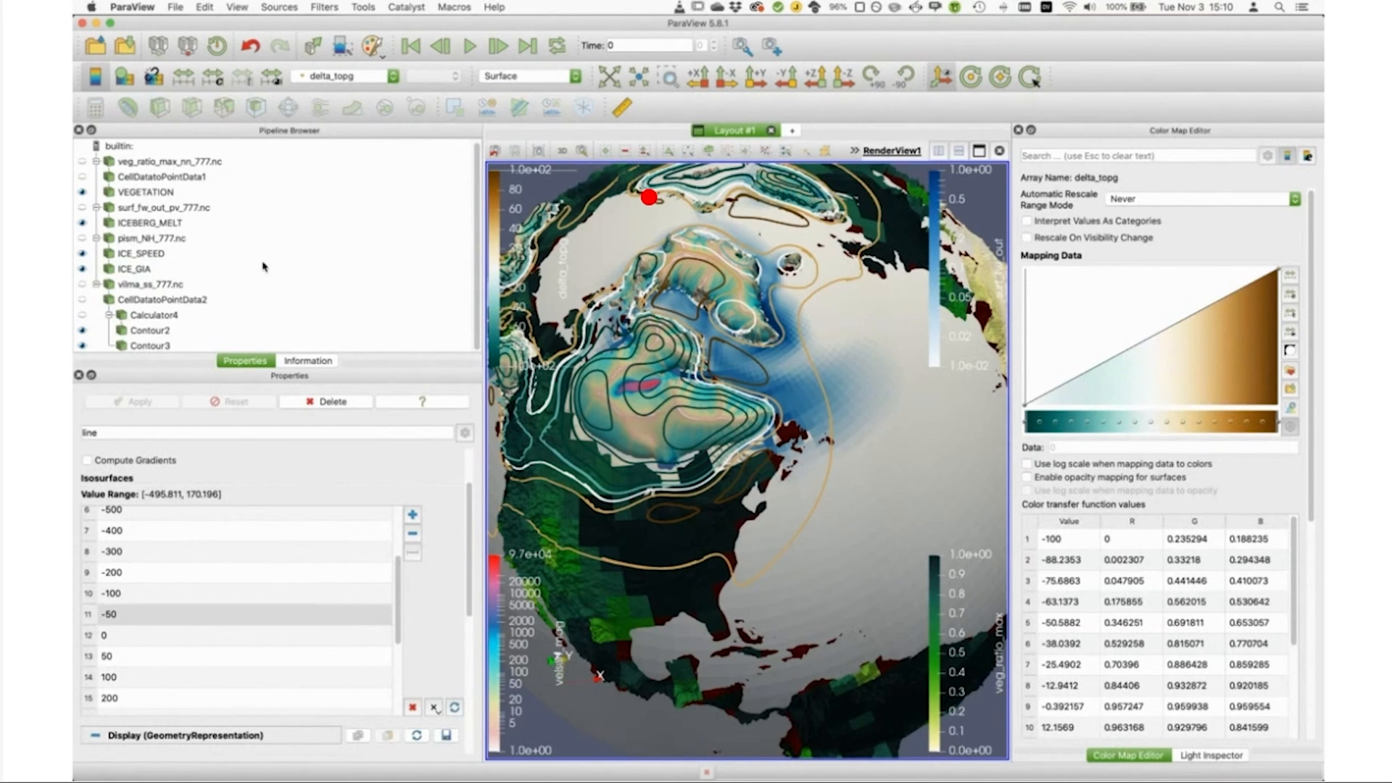
# Step: Rename Contour2, the displaced vilma contours under Calculator4, to LAND_GIA
pyautogui.click(147, 330)
pyautogui.click(147, 331)
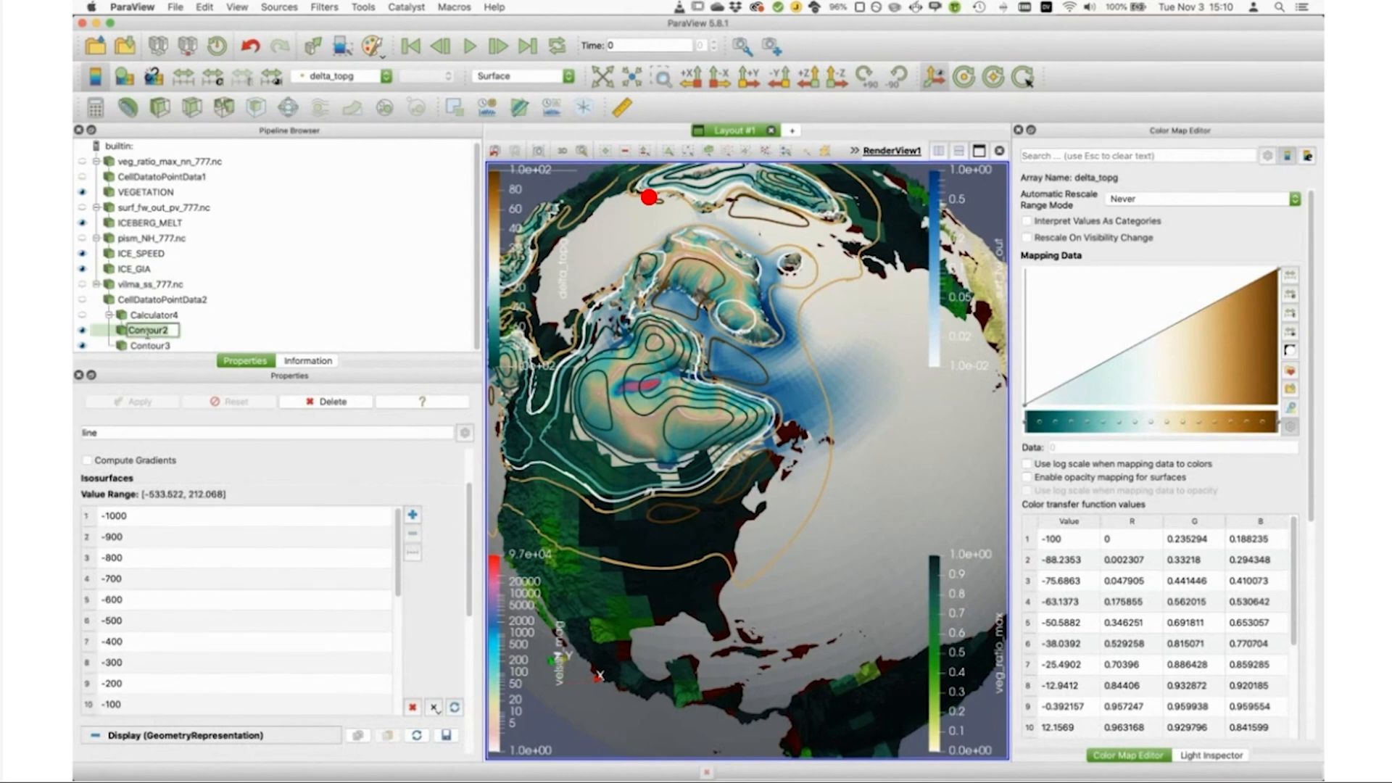
pyautogui.write('OCEAN_')
pyautogui.write('GIA')
pyautogui.press('BackSpace')
pyautogui.press('BackSpace')
pyautogui.press('BackSpace')
pyautogui.press('BackSpace')
pyautogui.press('BackSpace')
pyautogui.press('BackSpace')
pyautogui.press('BackSpace')
pyautogui.press('BackSpace')
pyautogui.press('BackSpace')
pyautogui.write('LAND_GIA')
# Step: Rename Contour3, the undisplaced vilma contours, to OCEAN_GIA and enlarge the pipeline list to fit every entry
pyautogui.click(152, 346)
pyautogui.click(152, 346)
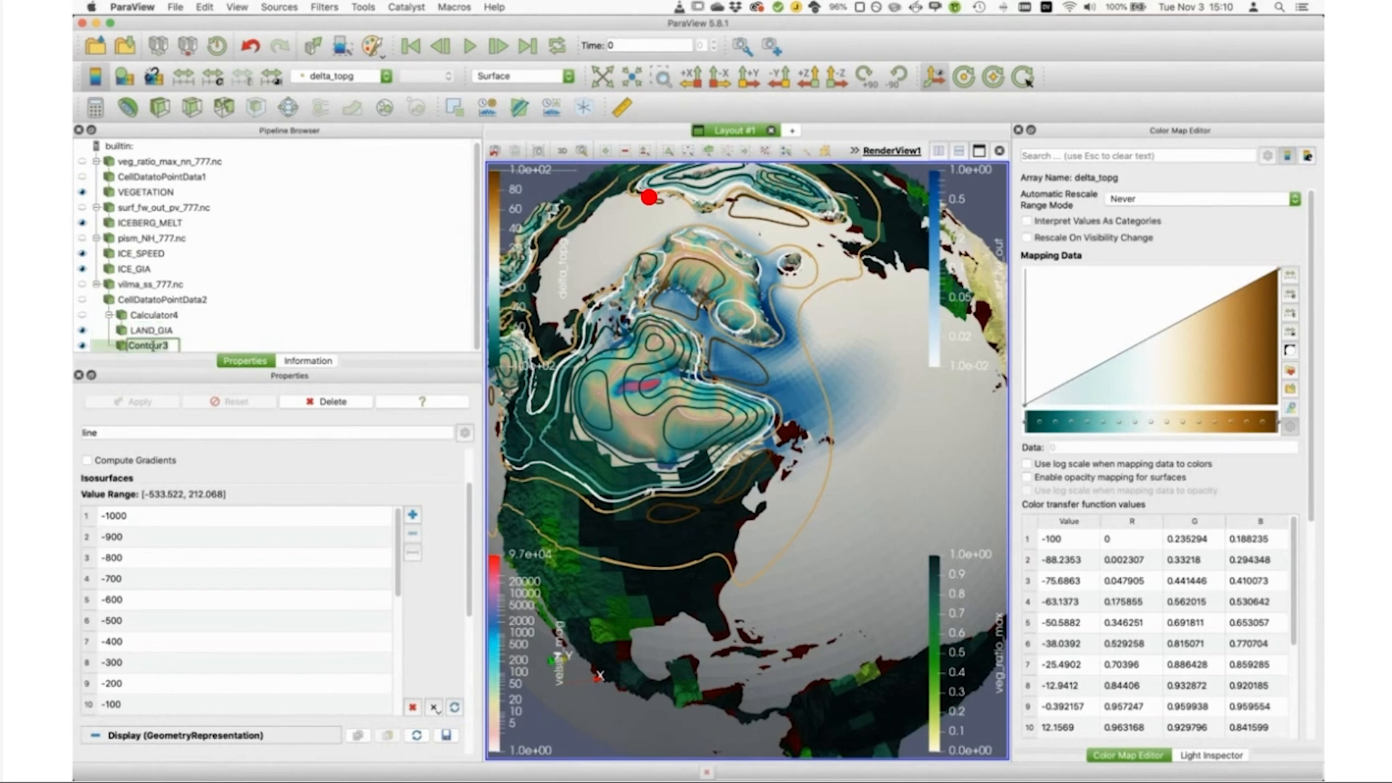
pyautogui.write('OCEAN_GIA')
pyautogui.click(247, 324)
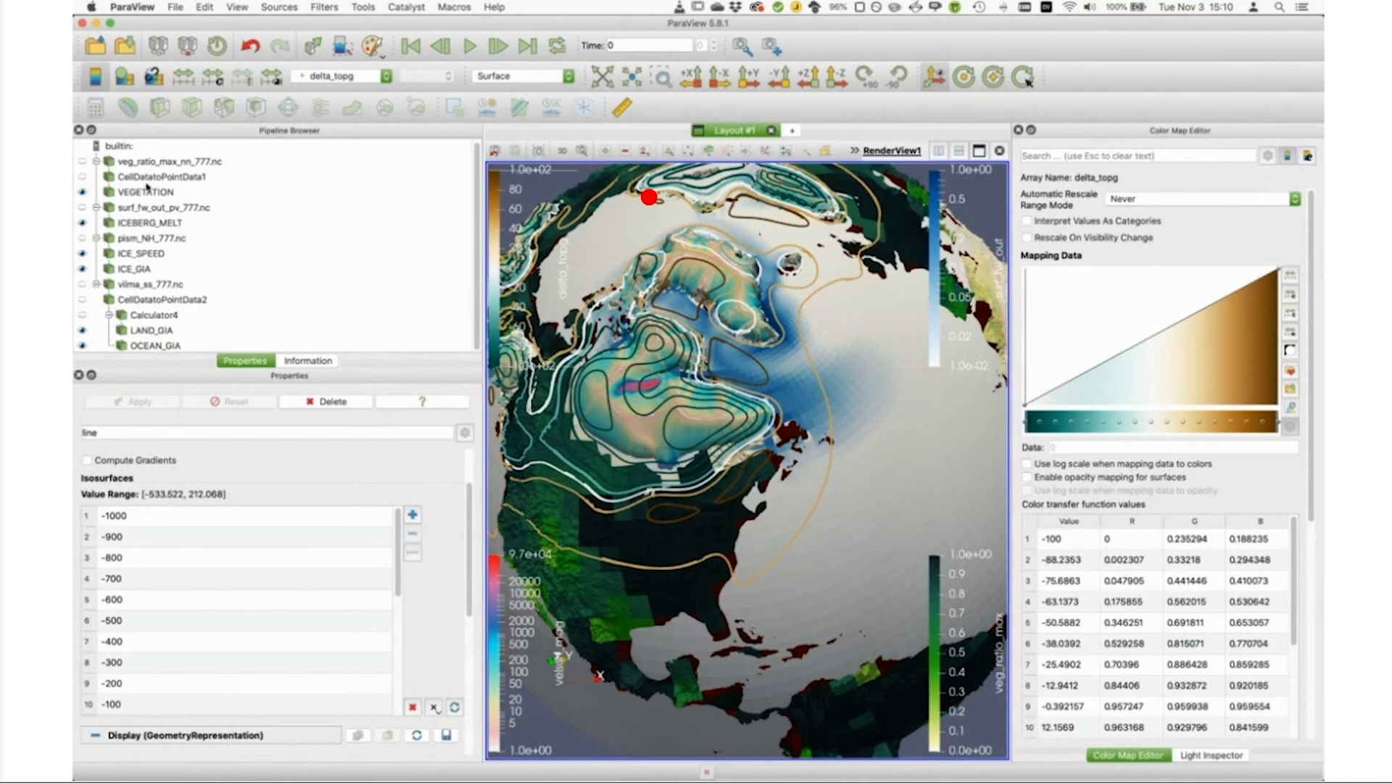
pyautogui.moveTo(365, 354); pyautogui.dragTo(366, 386)
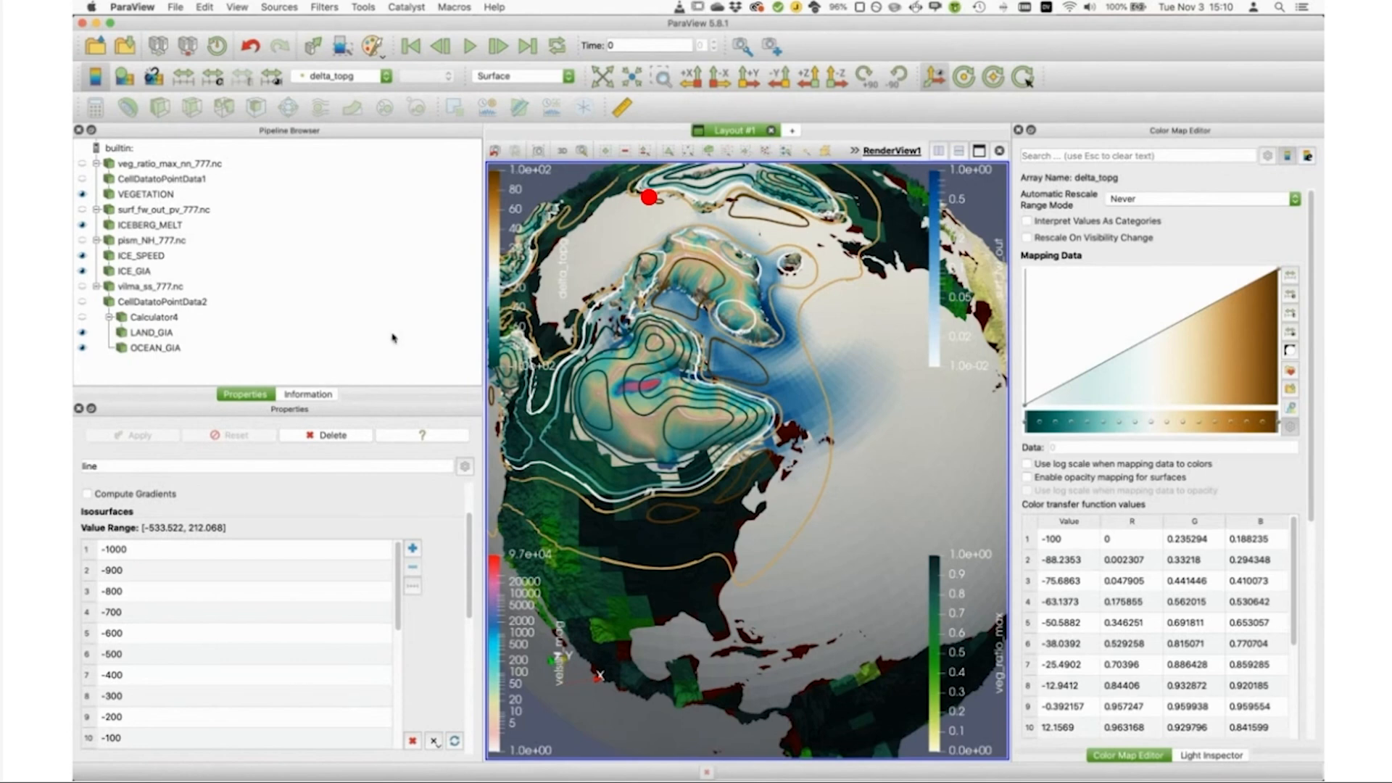
# Step: Save the current state in the Session4 folder as ice_sheet_complete_as.pvsm
pyautogui.click(176, 6)
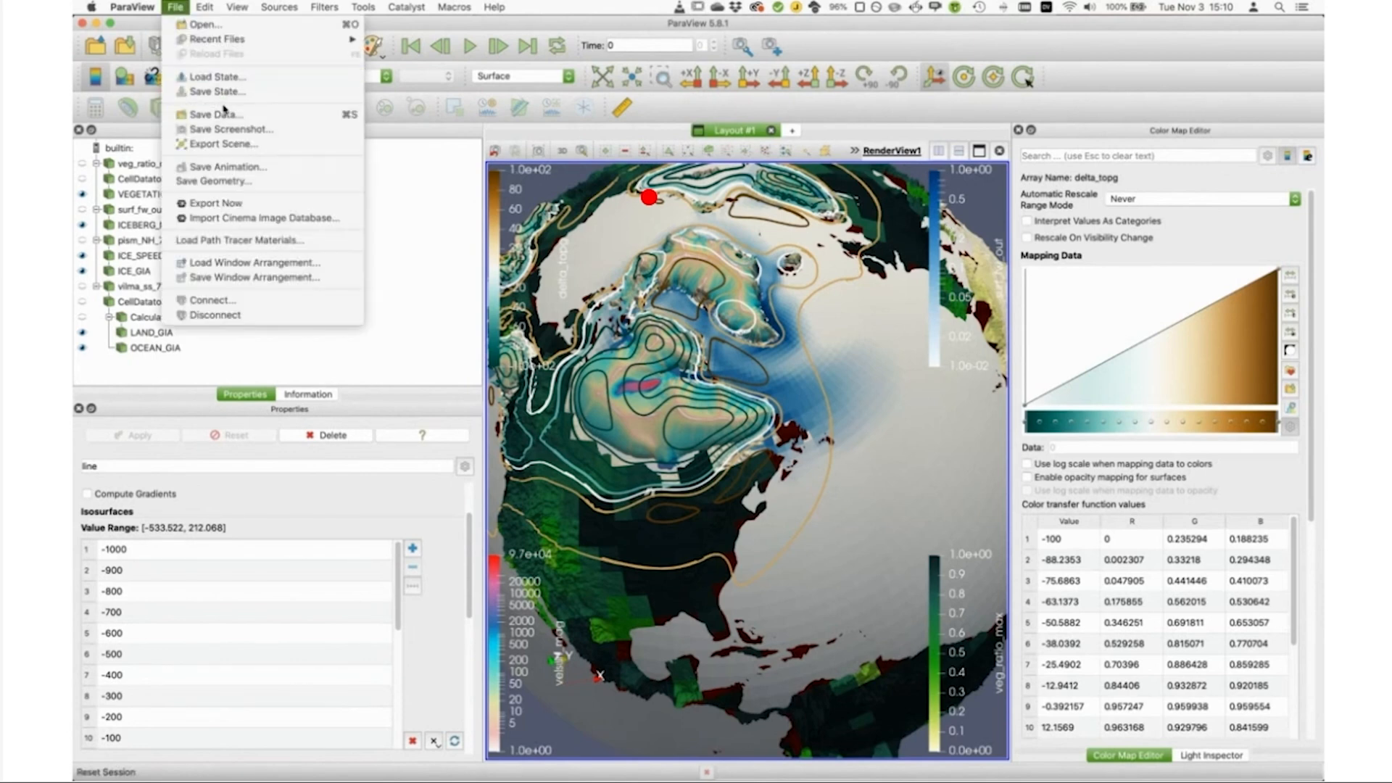
pyautogui.click(232, 92)
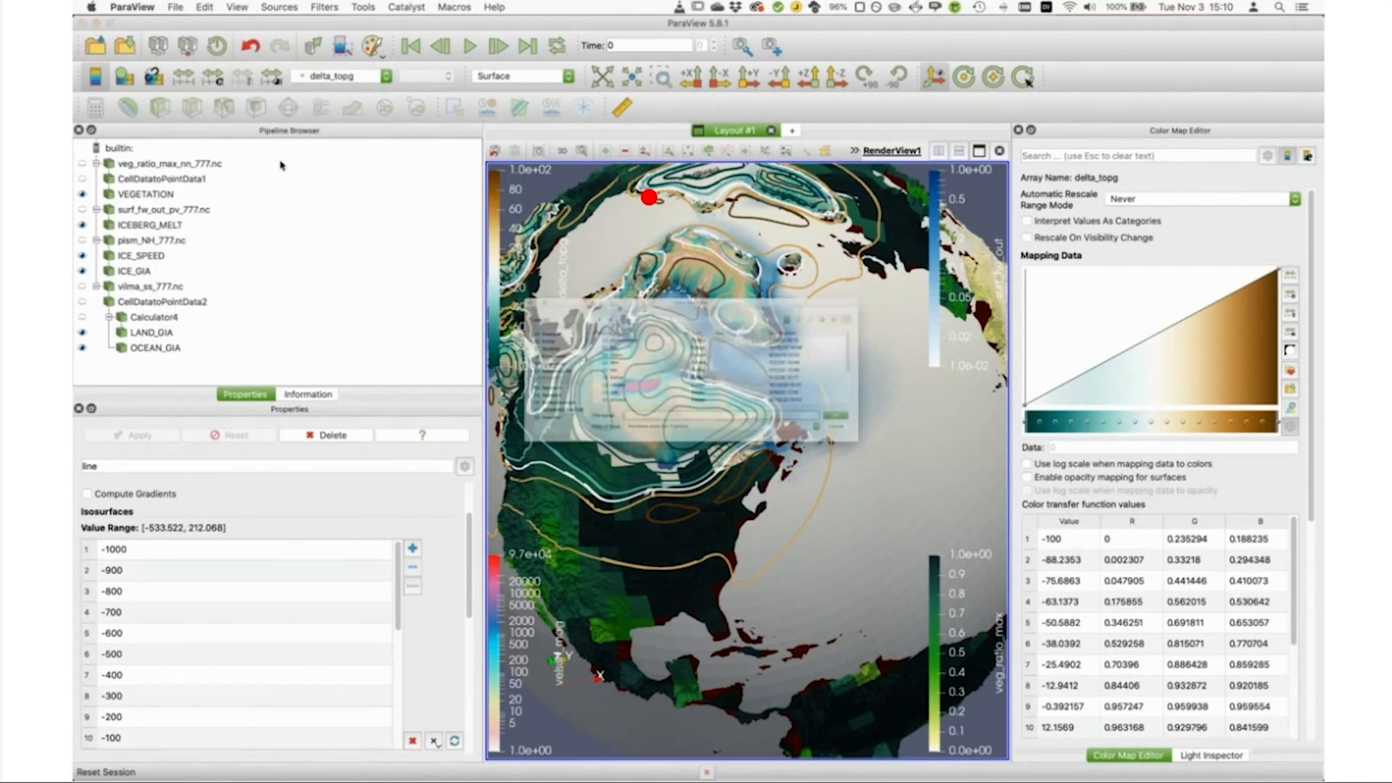
pyautogui.click(431, 403)
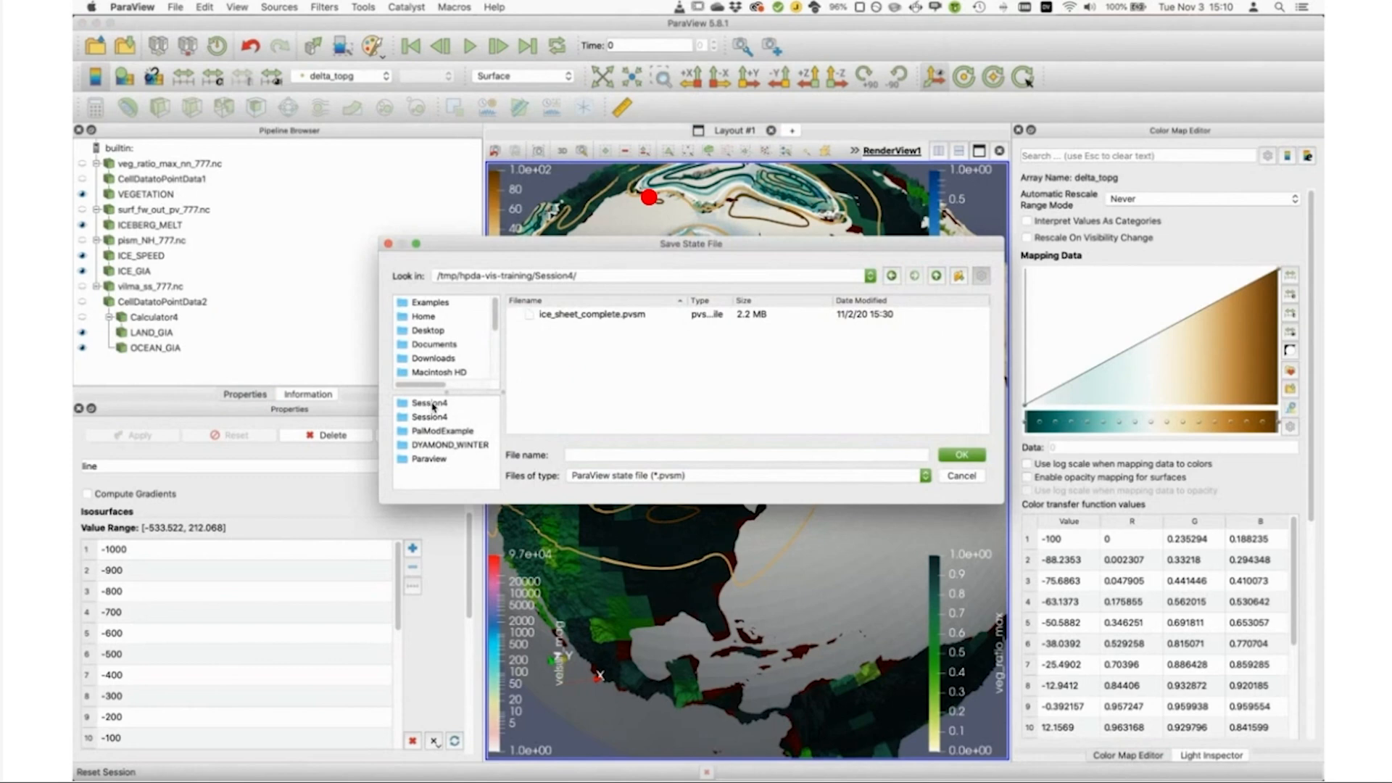
pyautogui.click(566, 317)
pyautogui.click(646, 454)
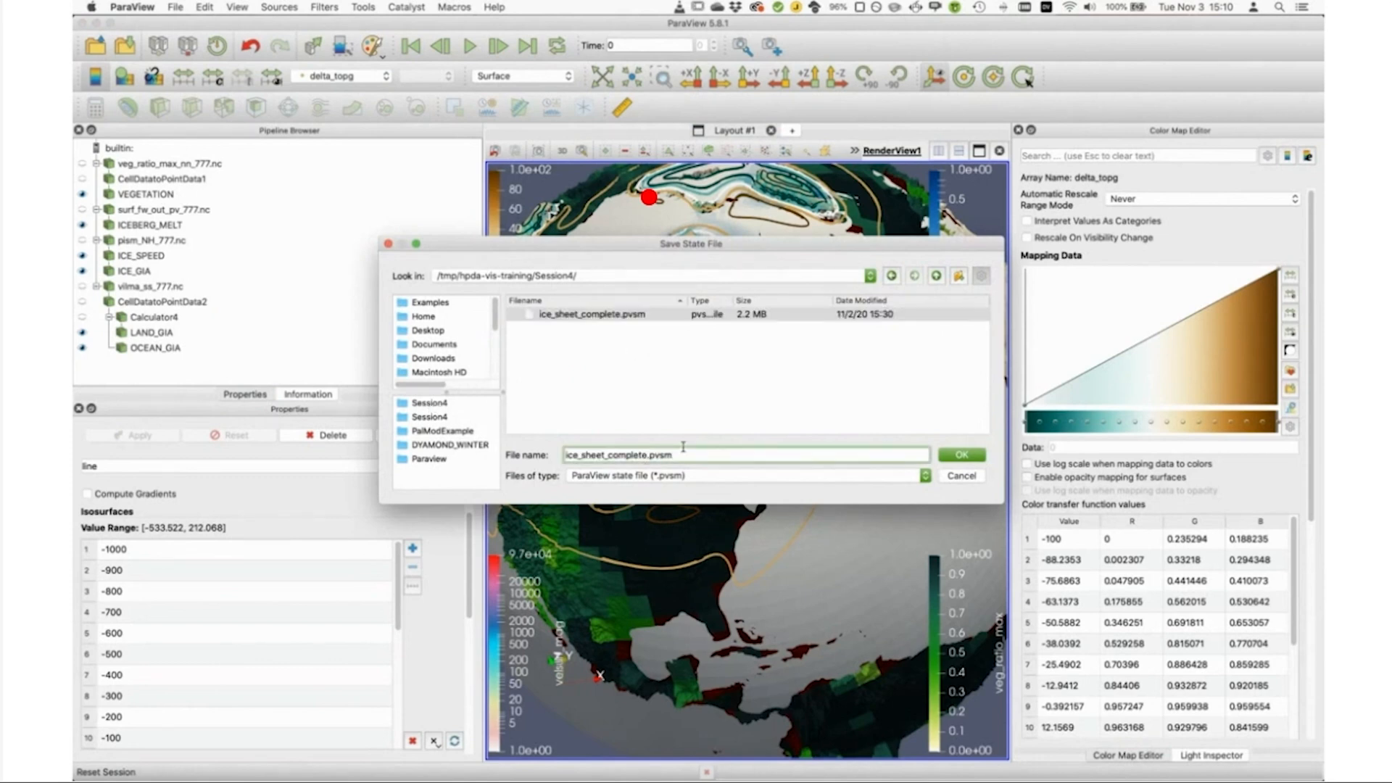
pyautogui.write('_saved')
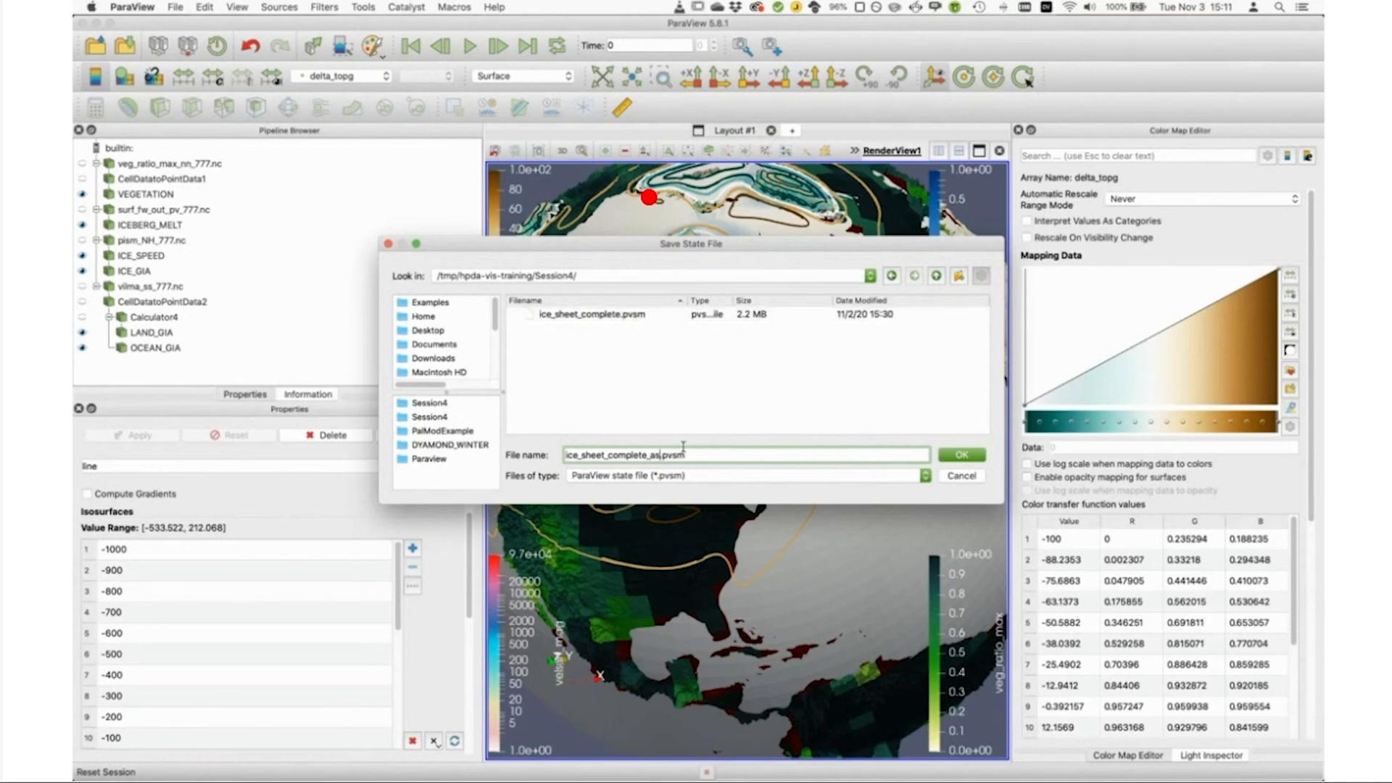
pyautogui.press('Return')
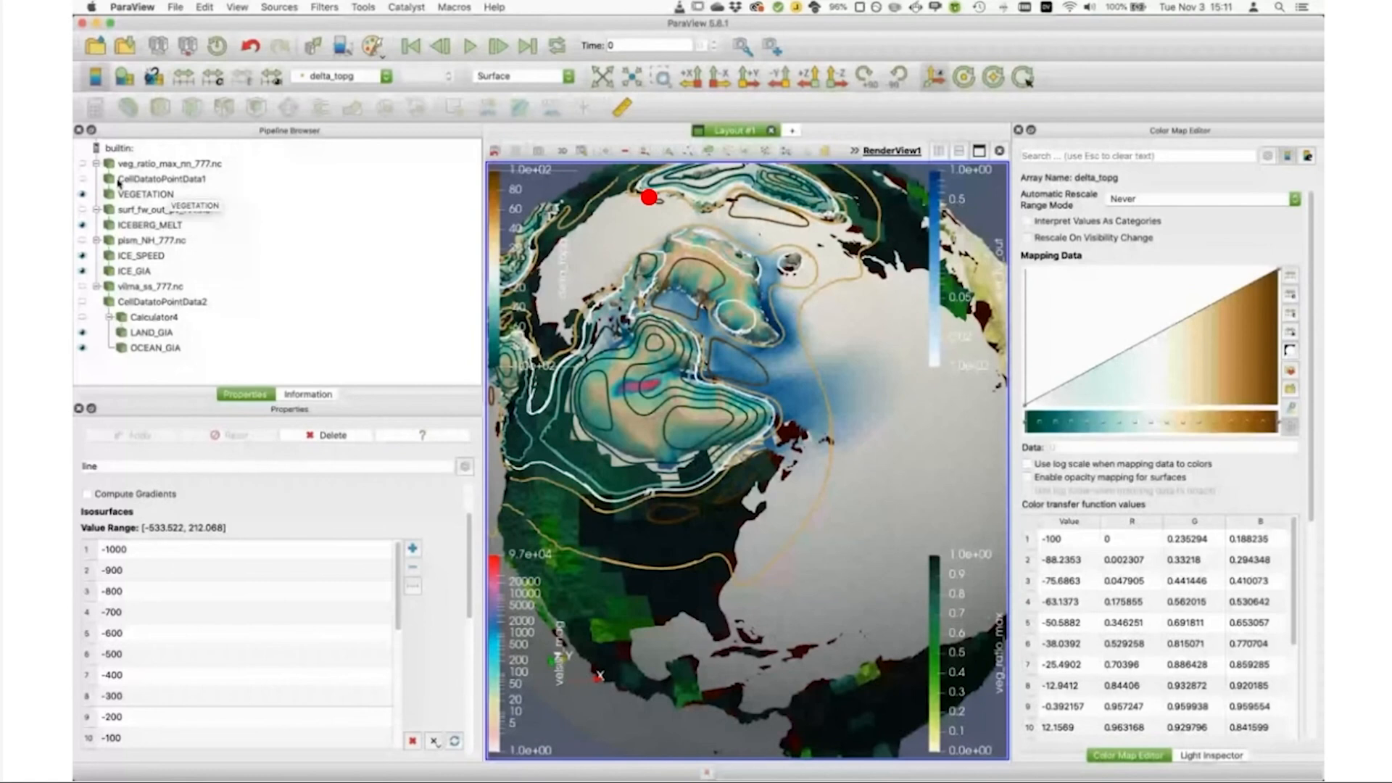
# Step: Add an Annotate Time Filter to the pism_NH_777.nc dataset
pyautogui.click(154, 241)
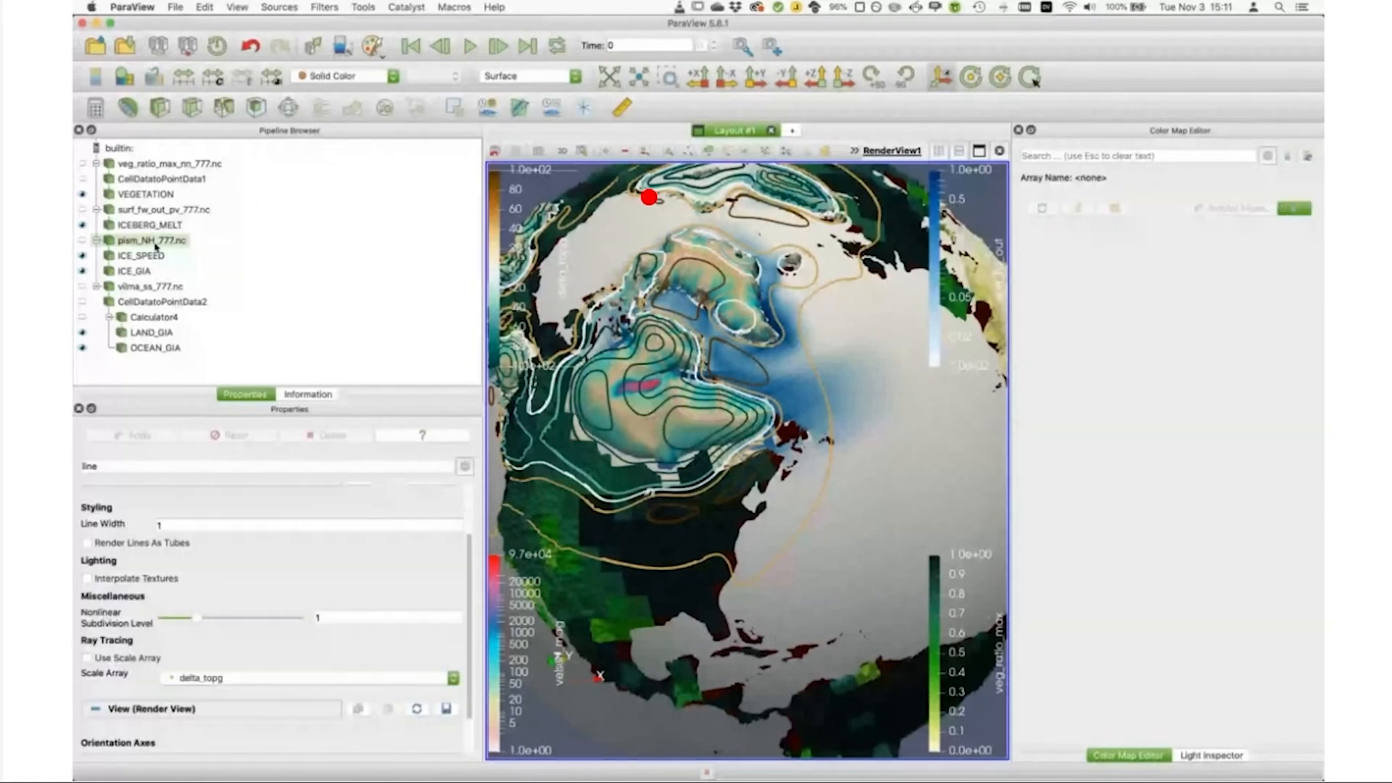
pyautogui.click(276, 7)
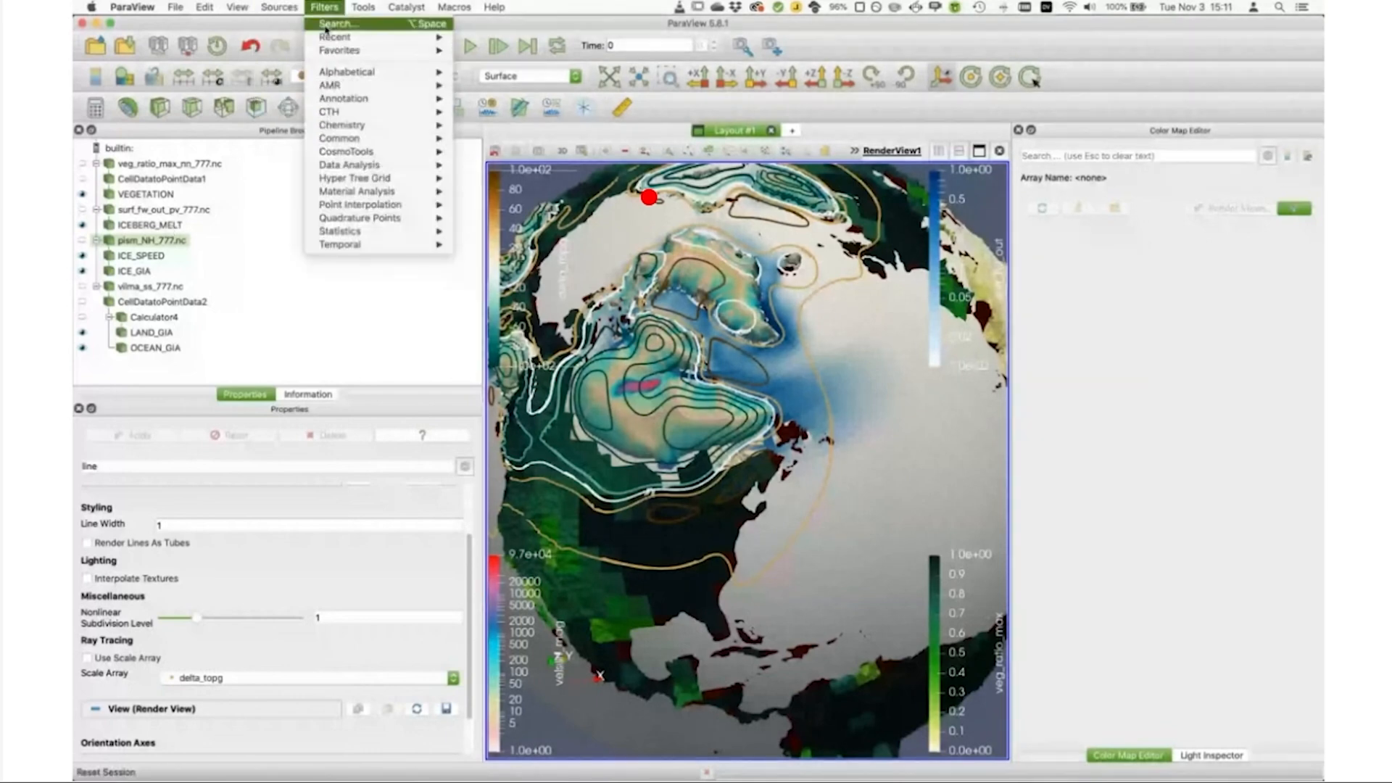
pyautogui.click(333, 24)
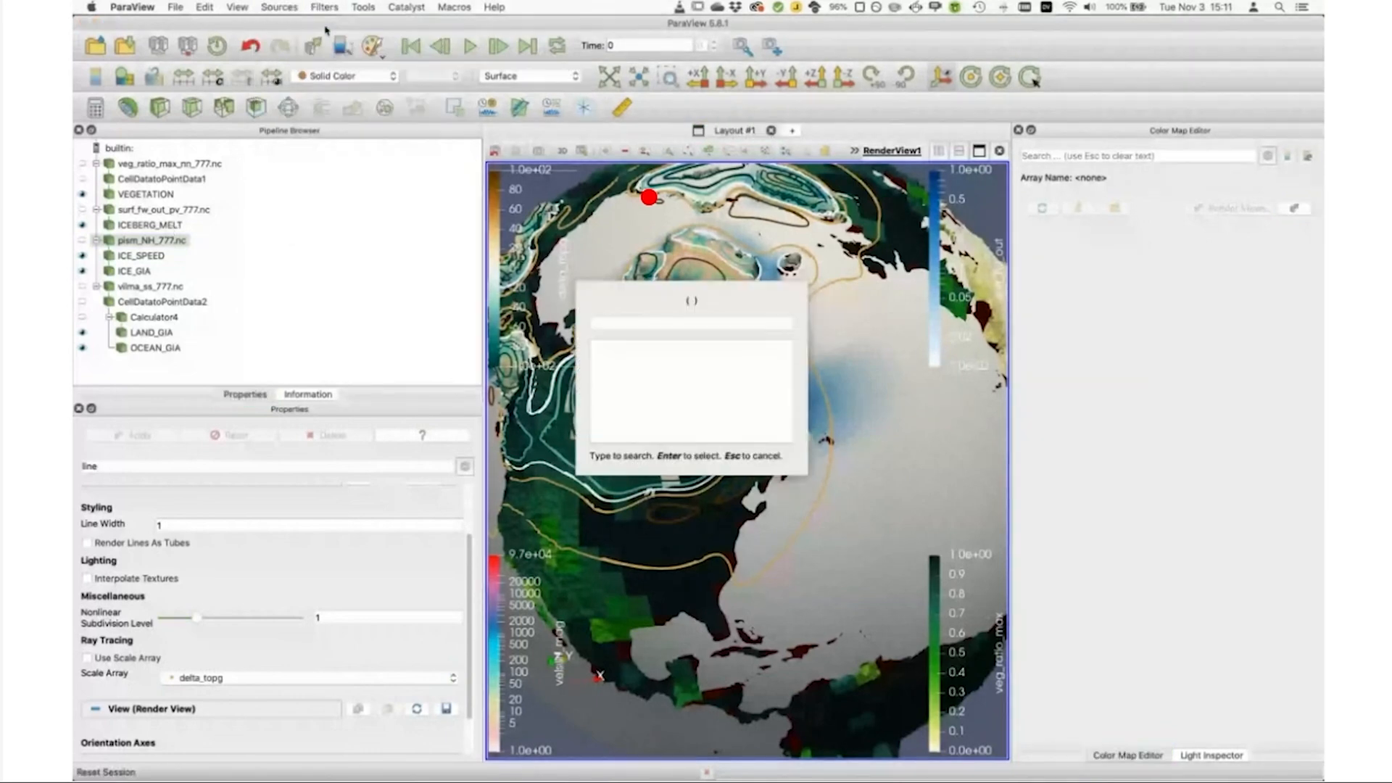
pyautogui.write('time')
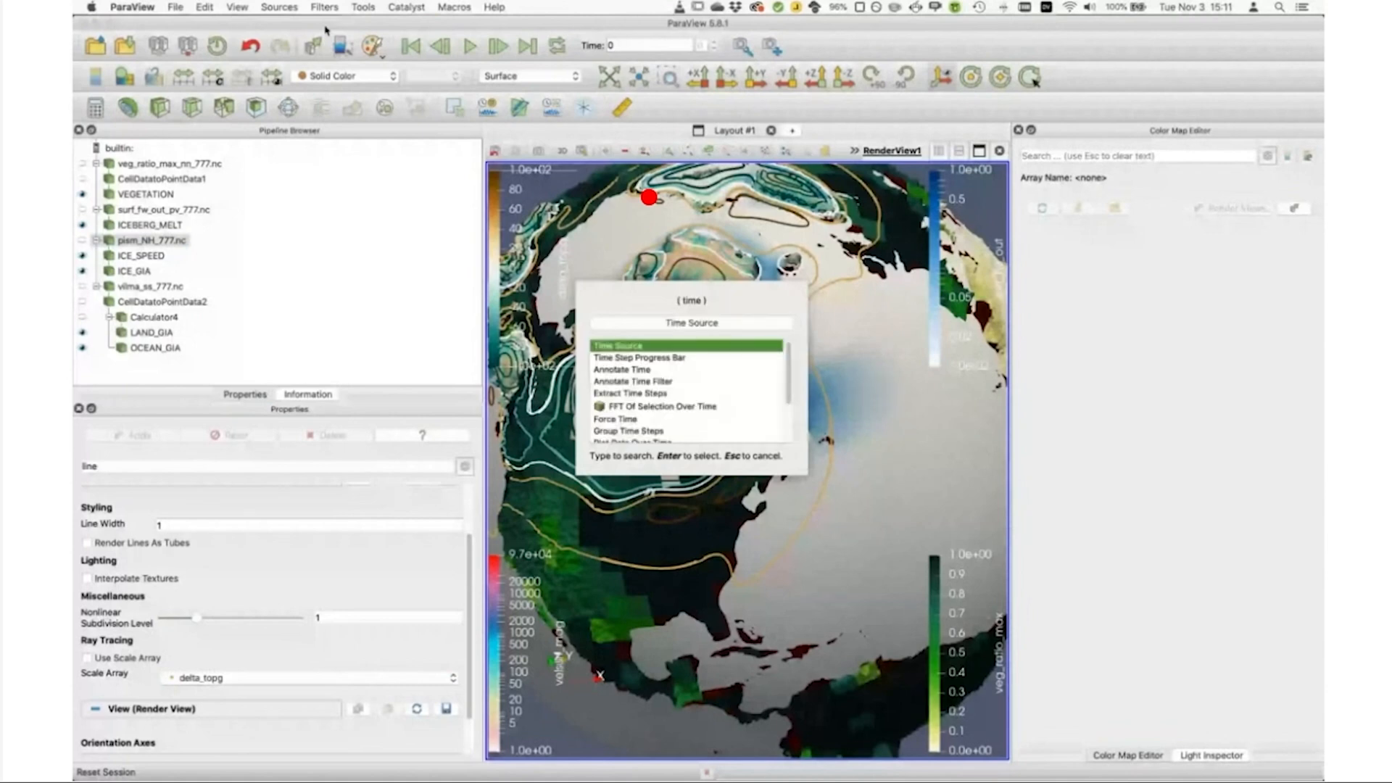
pyautogui.click(666, 383)
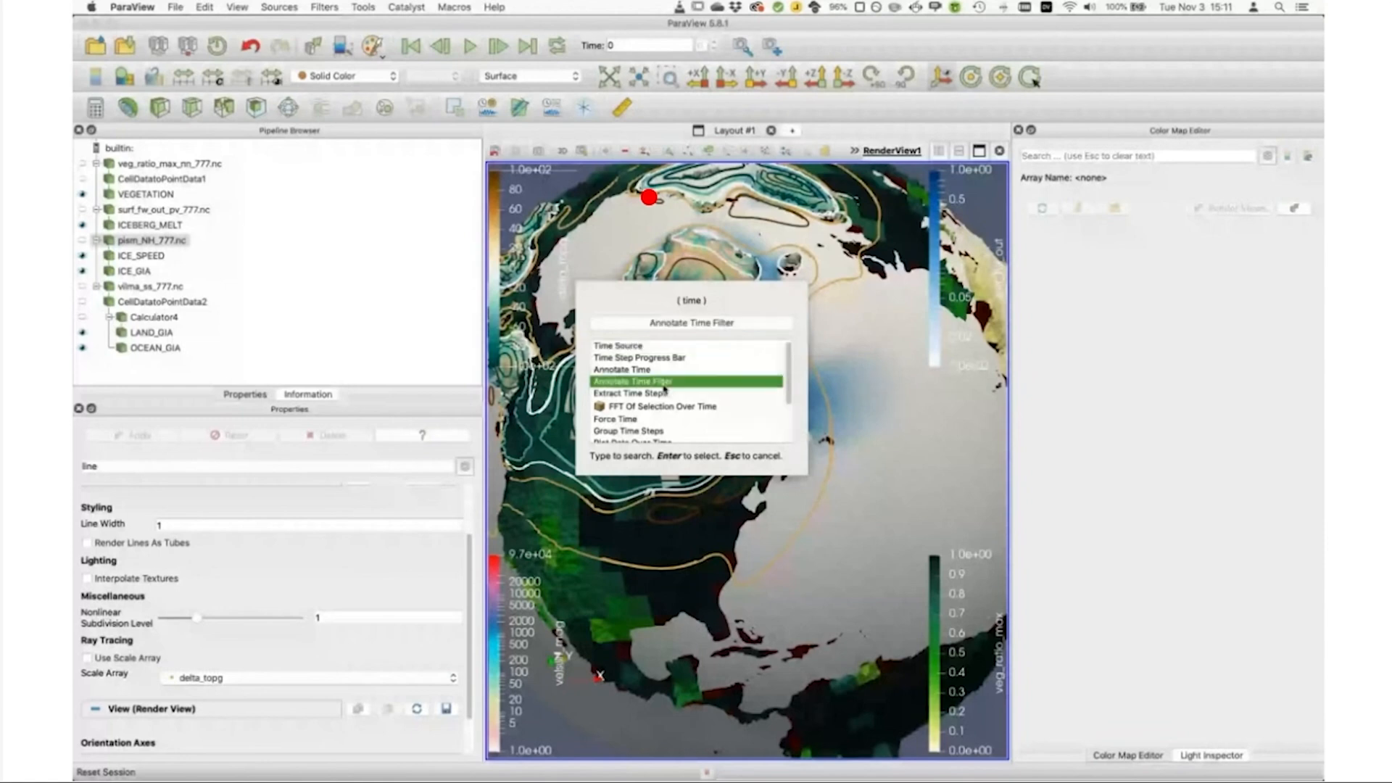
pyautogui.press('Return')
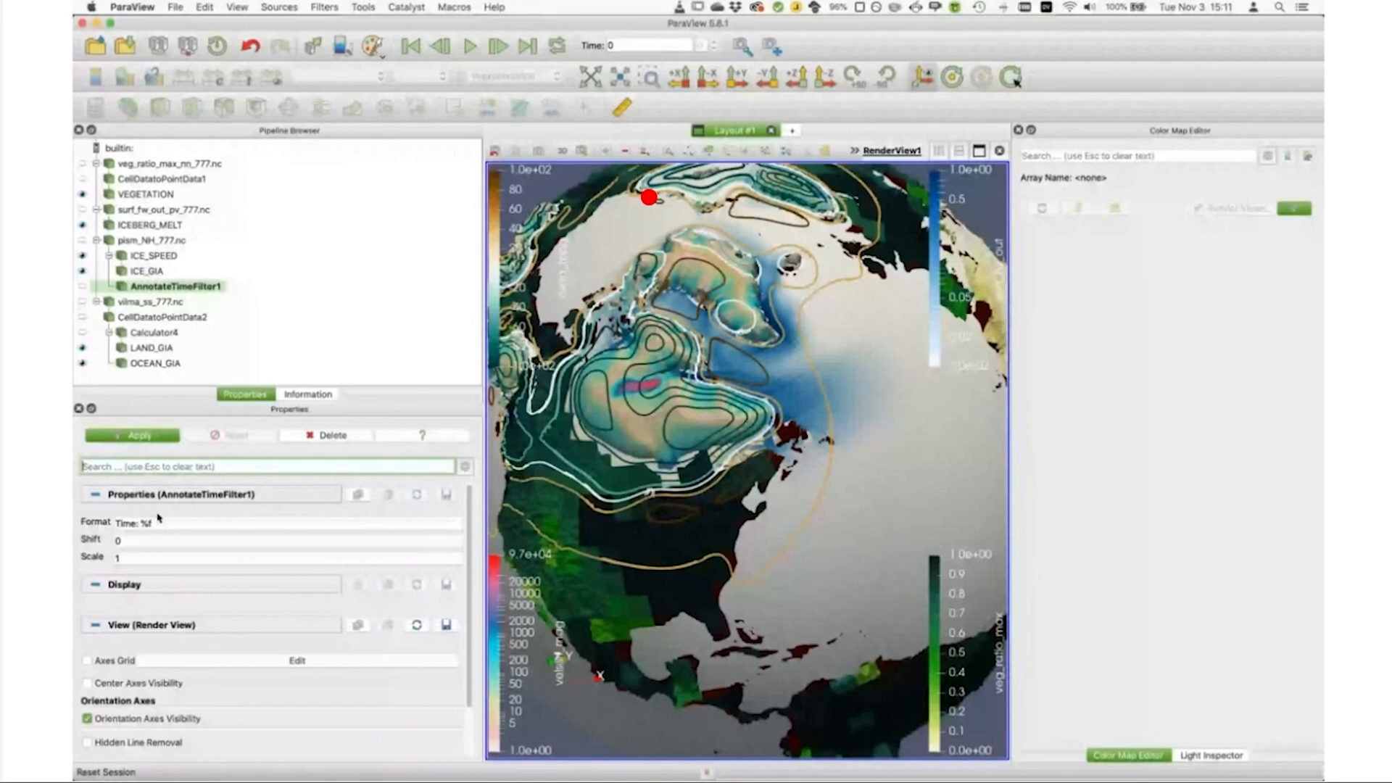
# Step: Set the time annotation's shift to -18100 and its scale to 10, and apply the filter
pyautogui.click(131, 539)
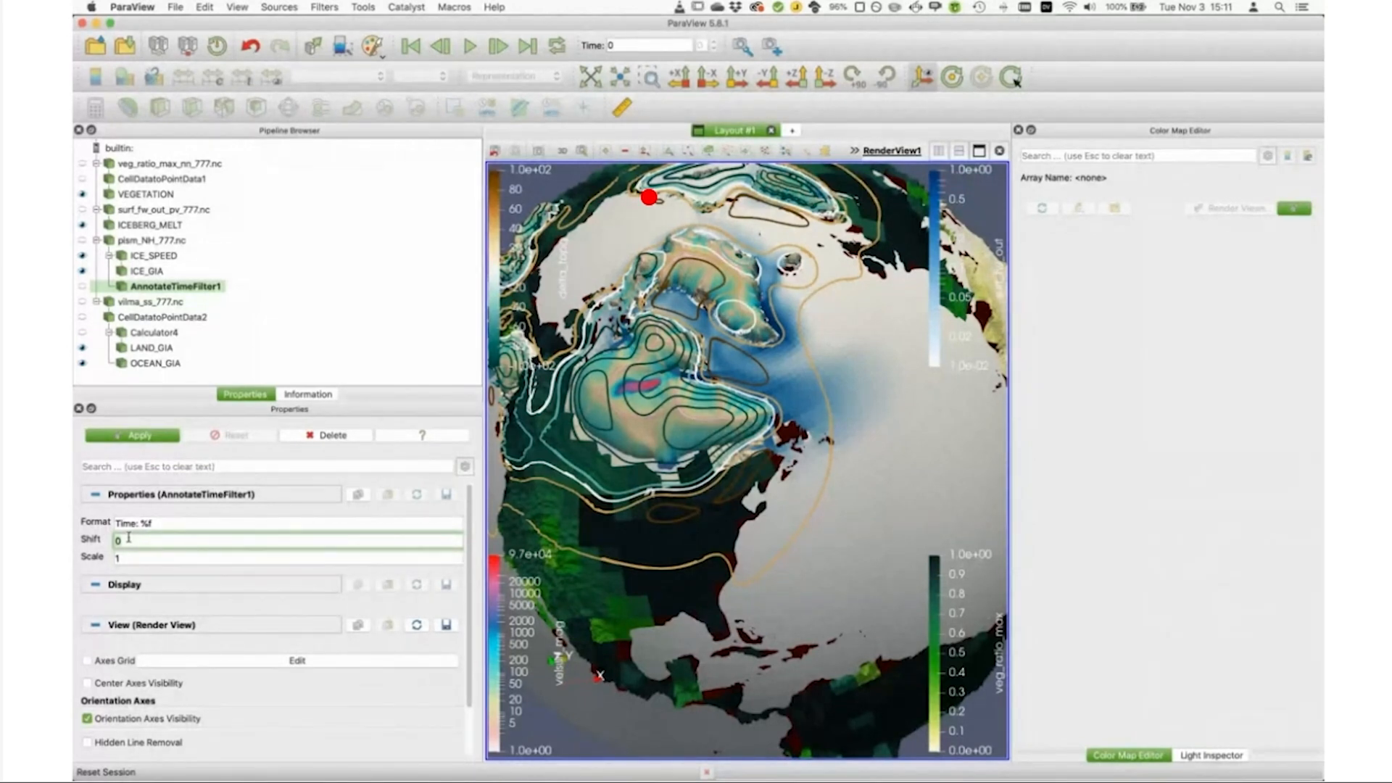
pyautogui.press('BackSpace')
pyautogui.write('-181000')
pyautogui.click(146, 558)
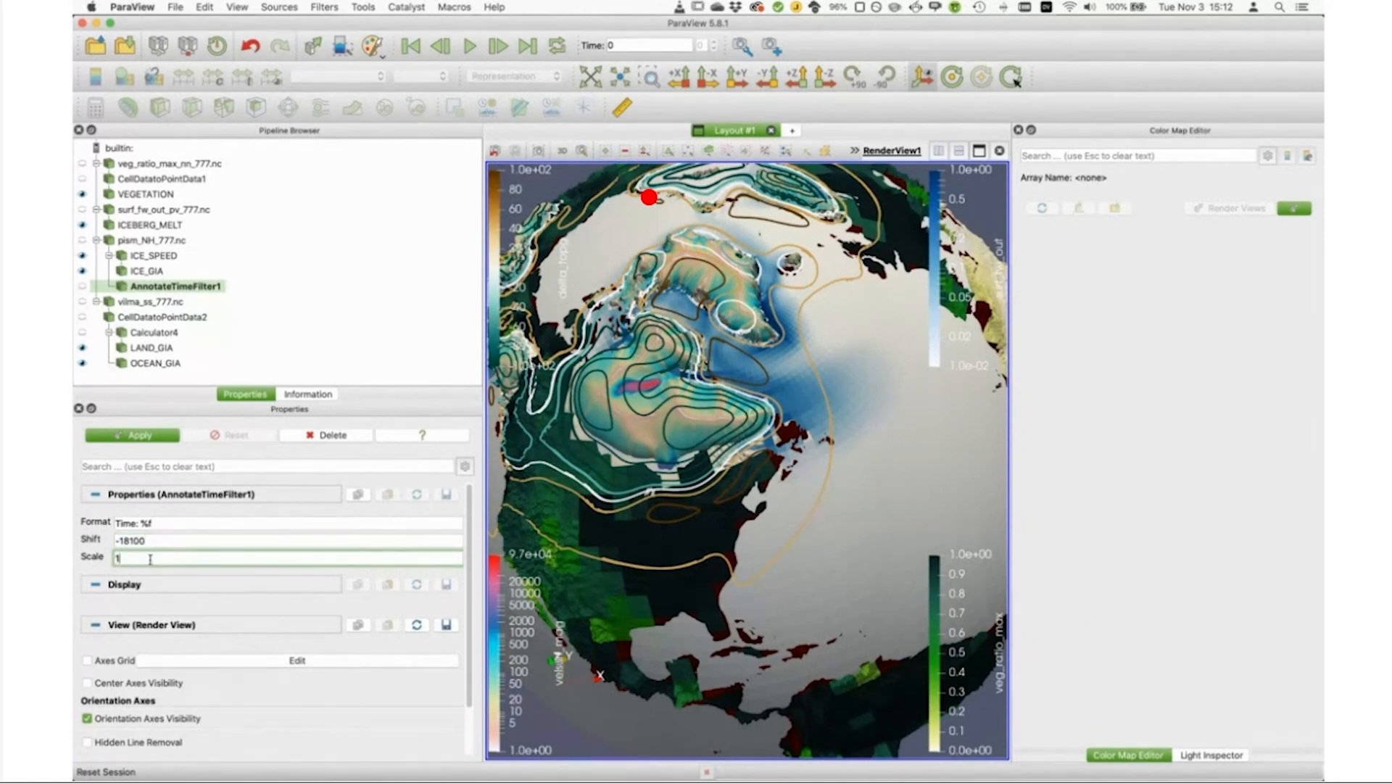
pyautogui.write('0')
pyautogui.click(161, 540)
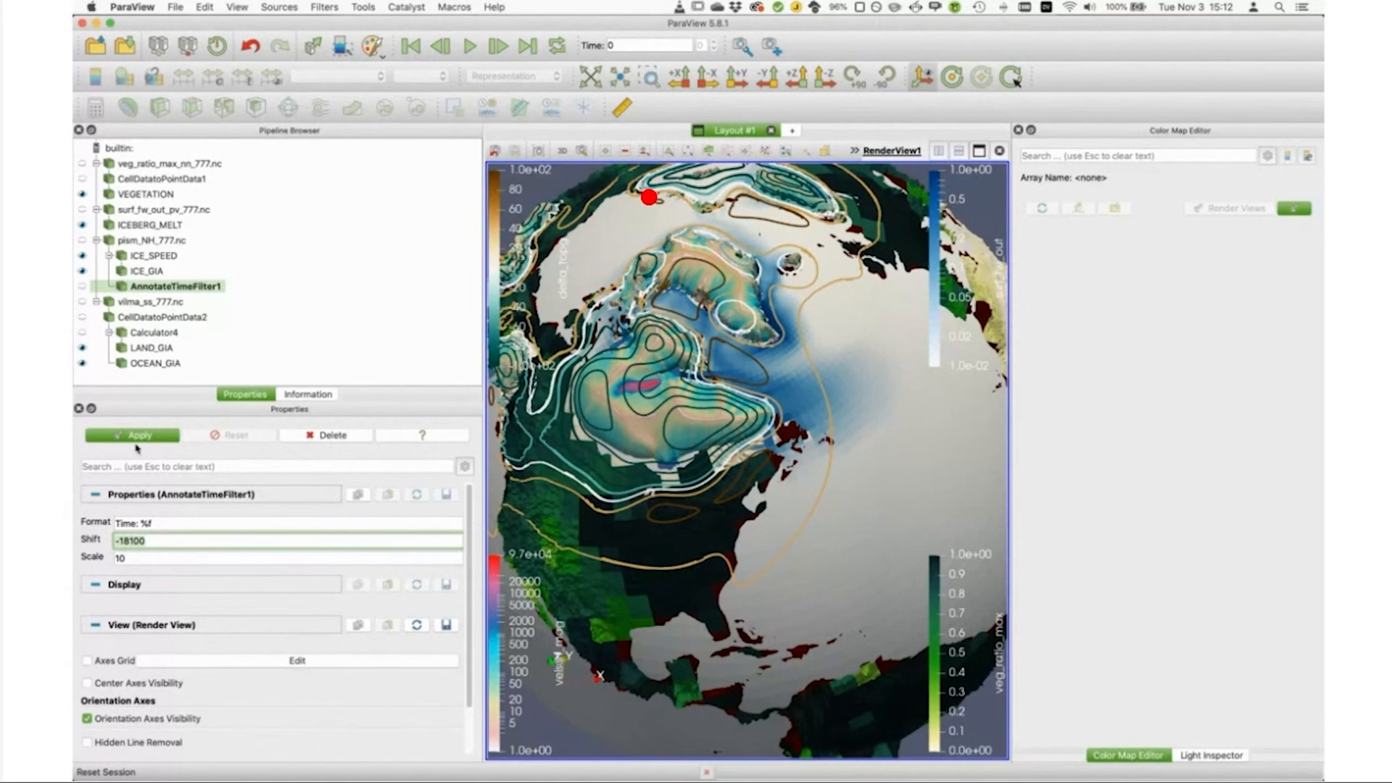
pyautogui.click(138, 438)
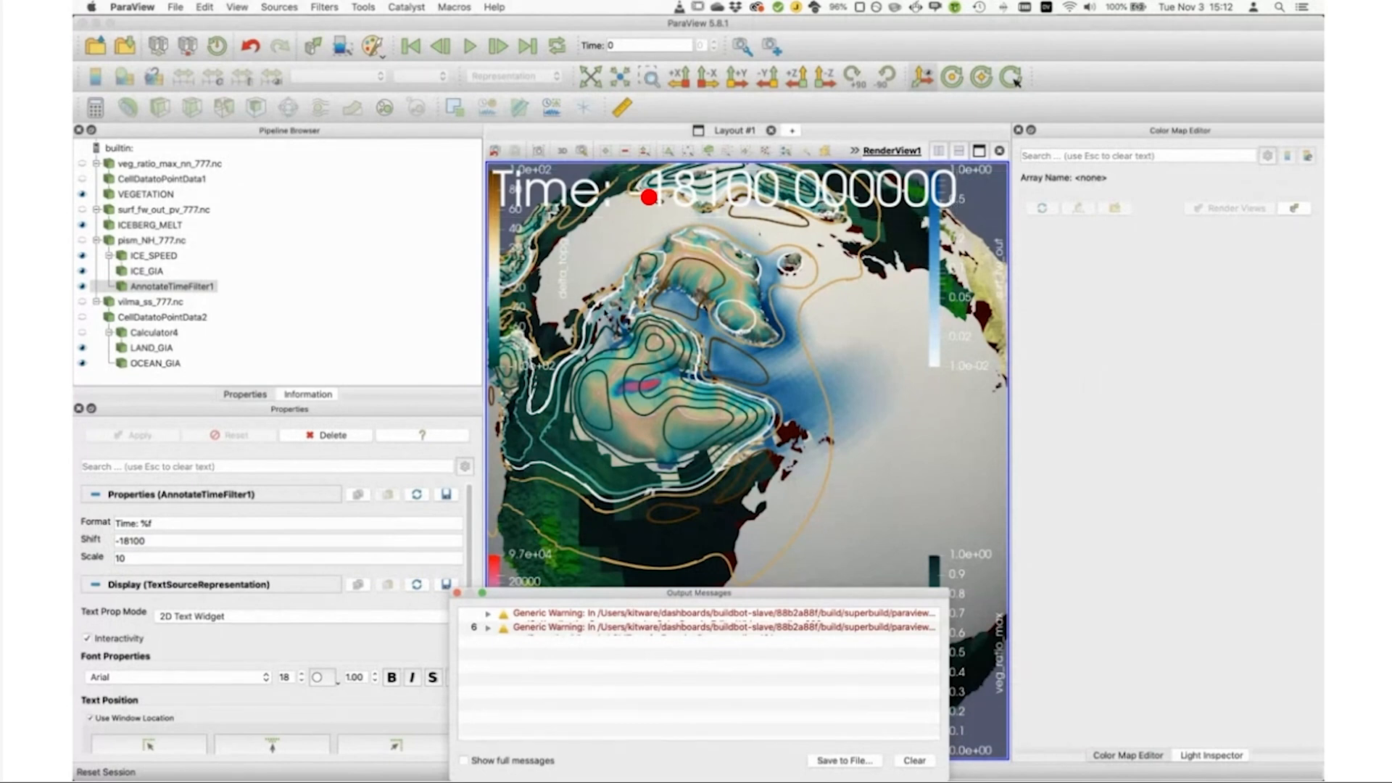
# Step: Change the time annotation's format to "Time: %.0f" to drop the decimals, and apply it
pyautogui.click(157, 522)
pyautogui.click(158, 521)
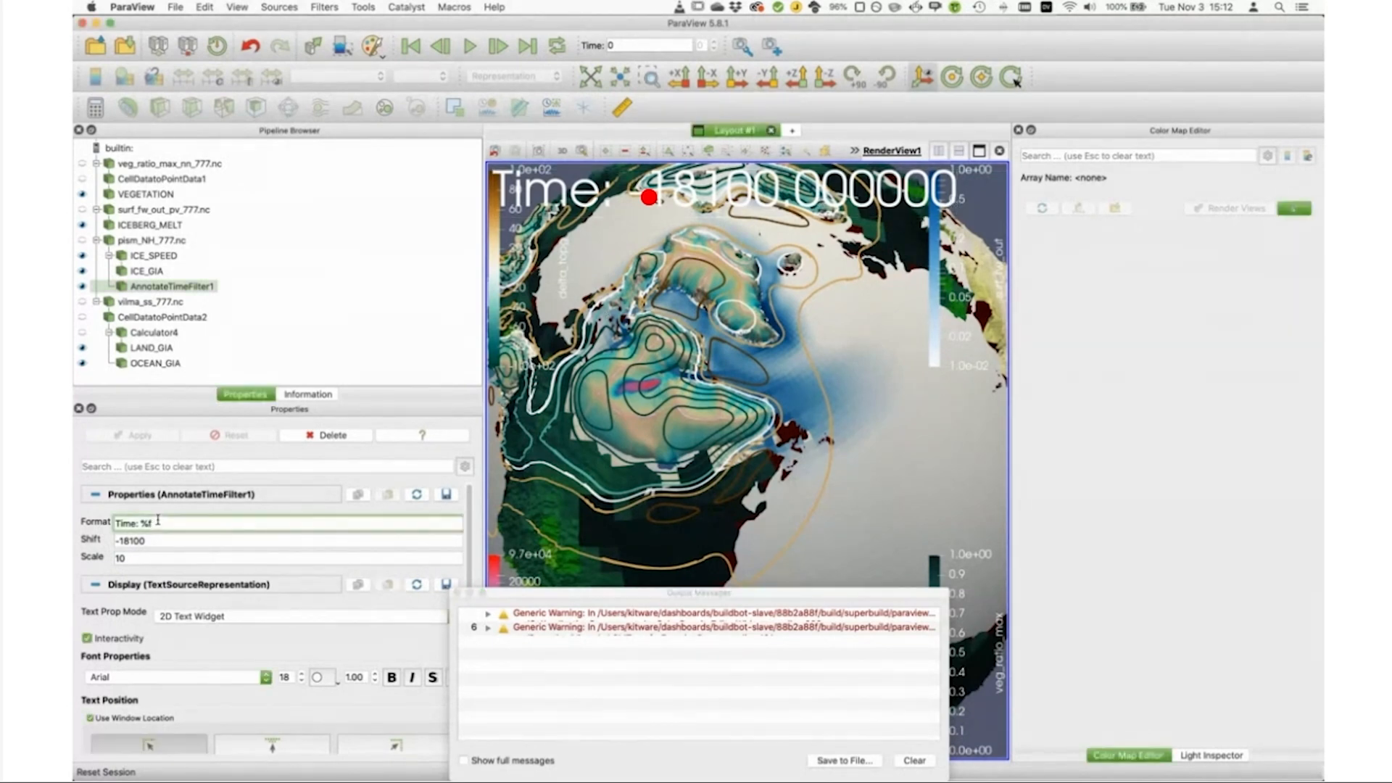
pyautogui.press('BackSpace')
pyautogui.write('.0f')
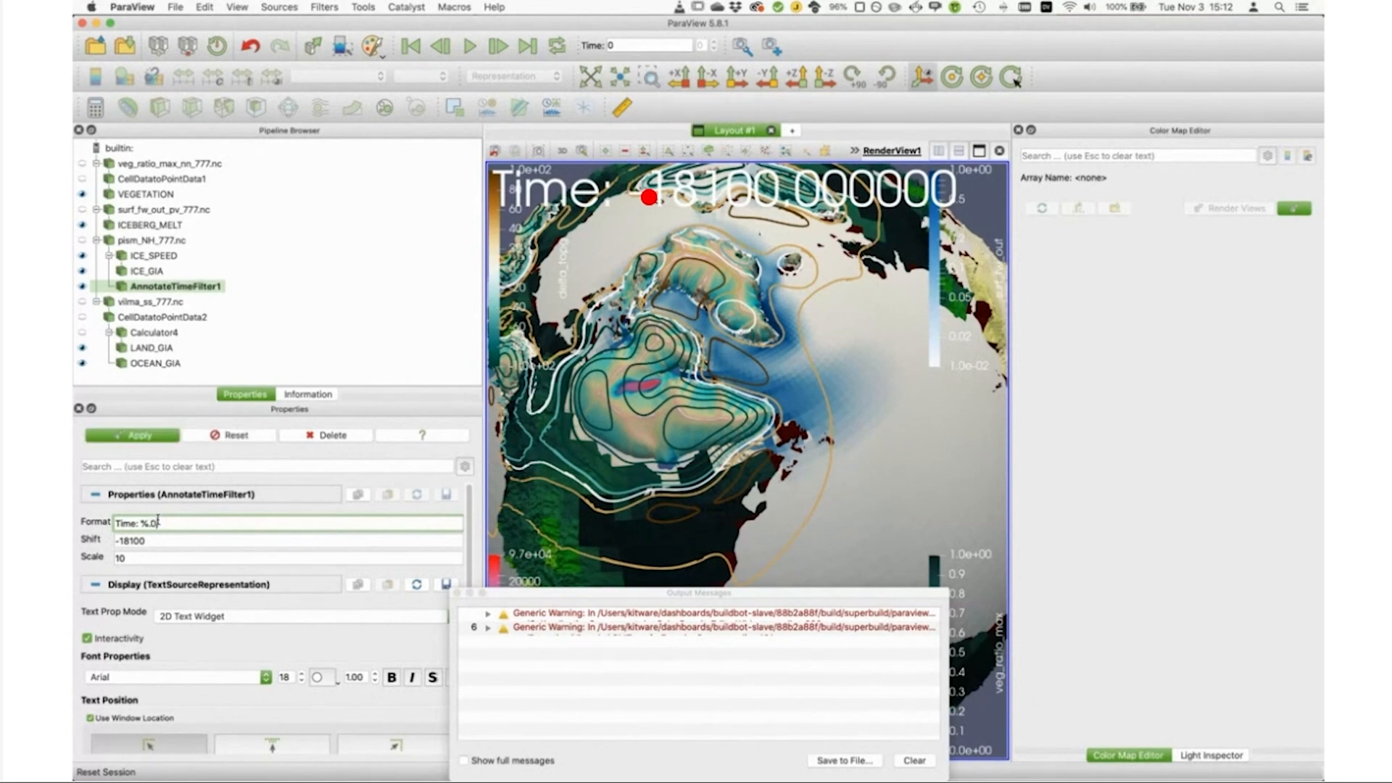
pyautogui.click(149, 436)
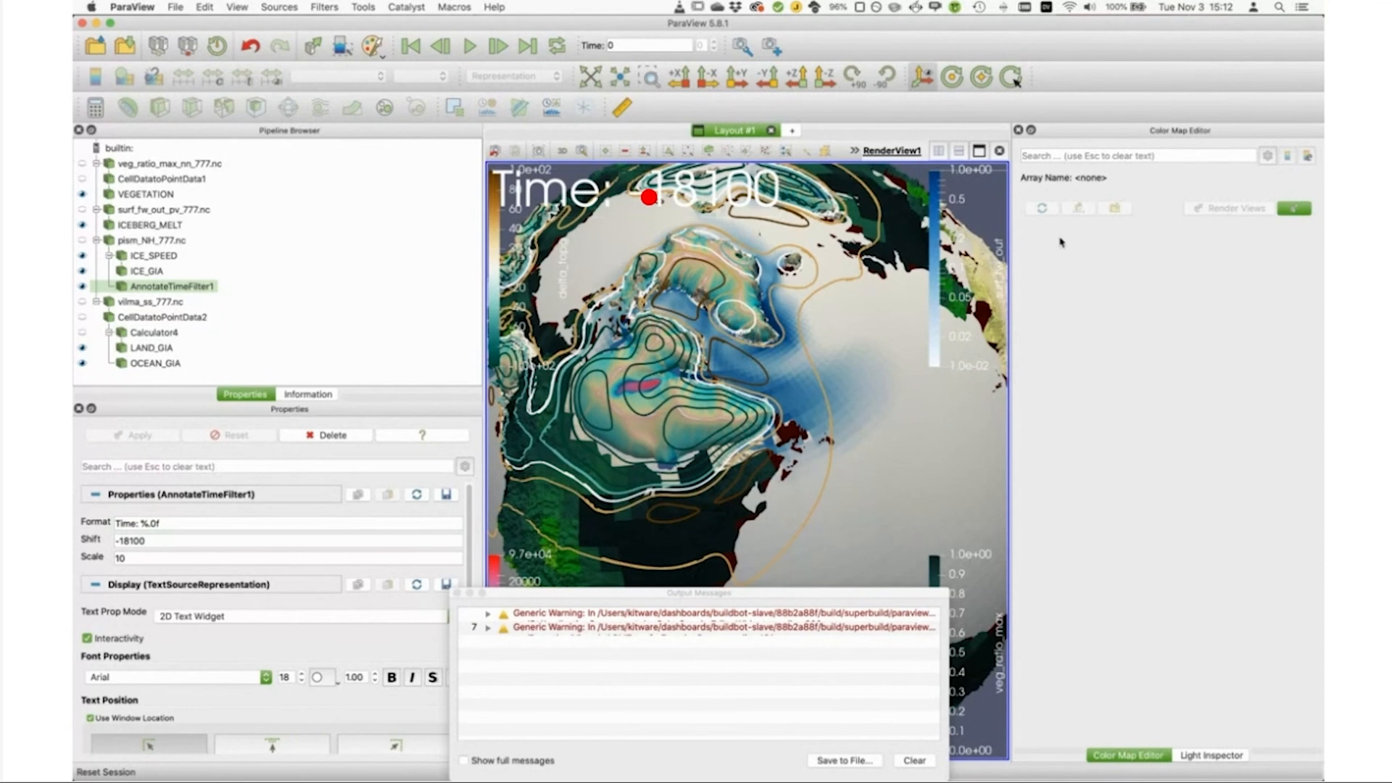
# Step: Zoom out to show the whole globe and dock the output messages window below the color map editor
pyautogui.scroll(-5, 737, 407)
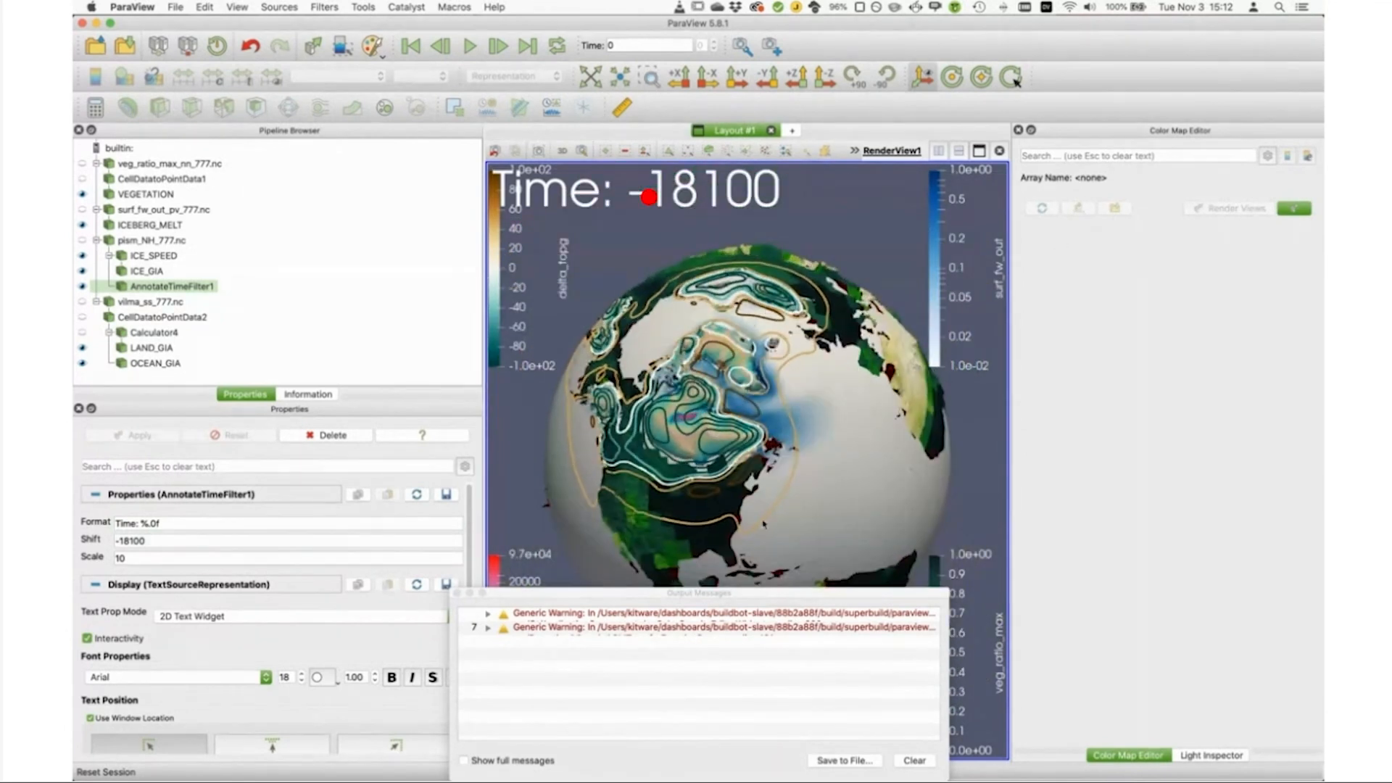
pyautogui.moveTo(797, 595); pyautogui.dragTo(1112, 731)
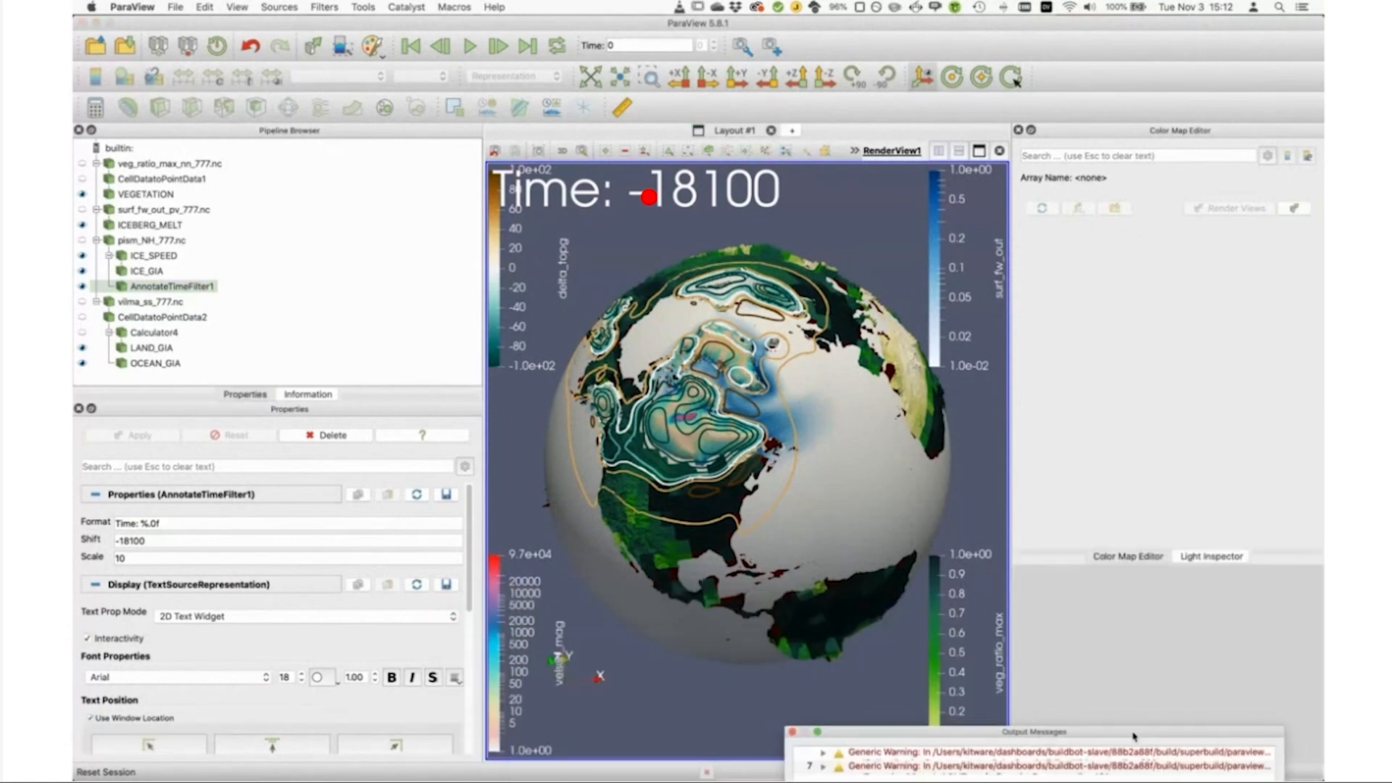
pyautogui.doubleClick(1112, 730)
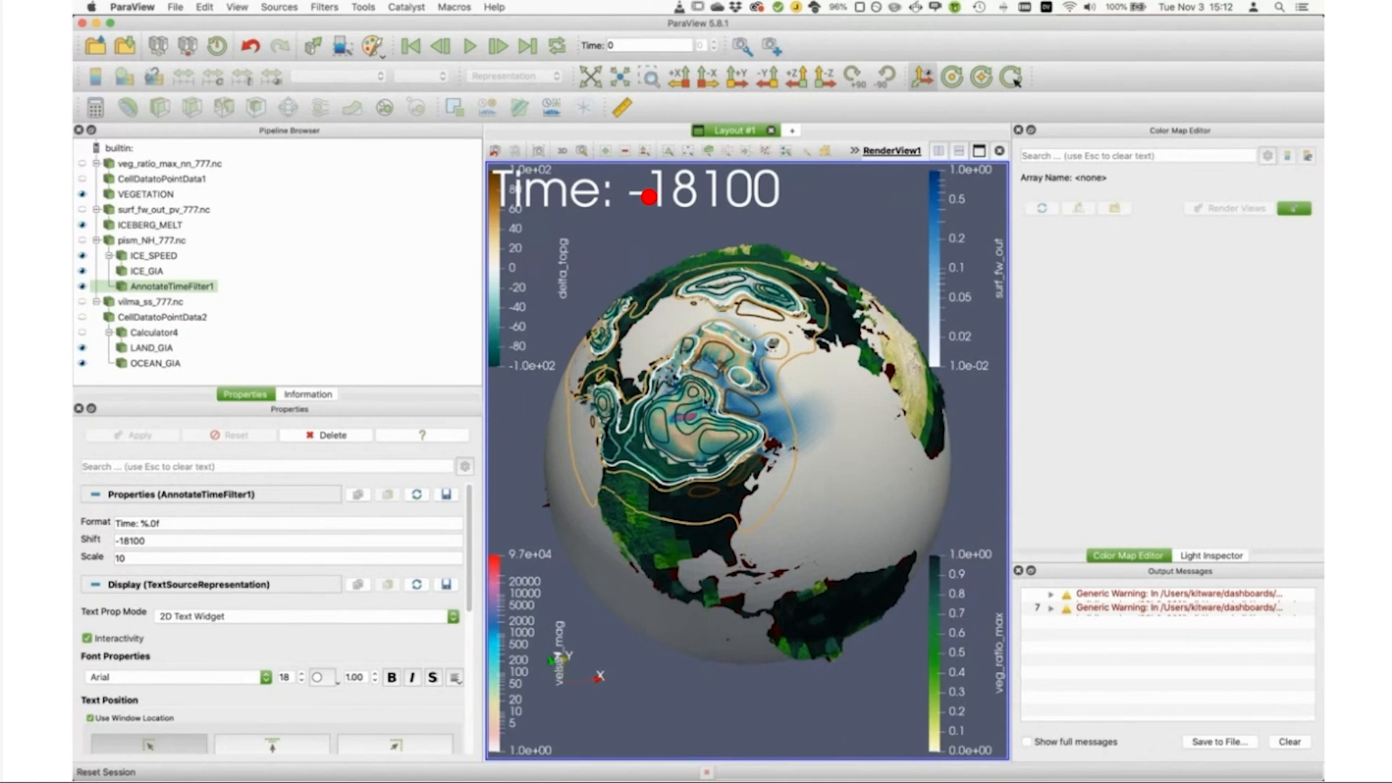
# Step: Close the output messages window and set the NaN color of the VEGETATION color map to Silver
pyautogui.scroll(5, 724, 391)
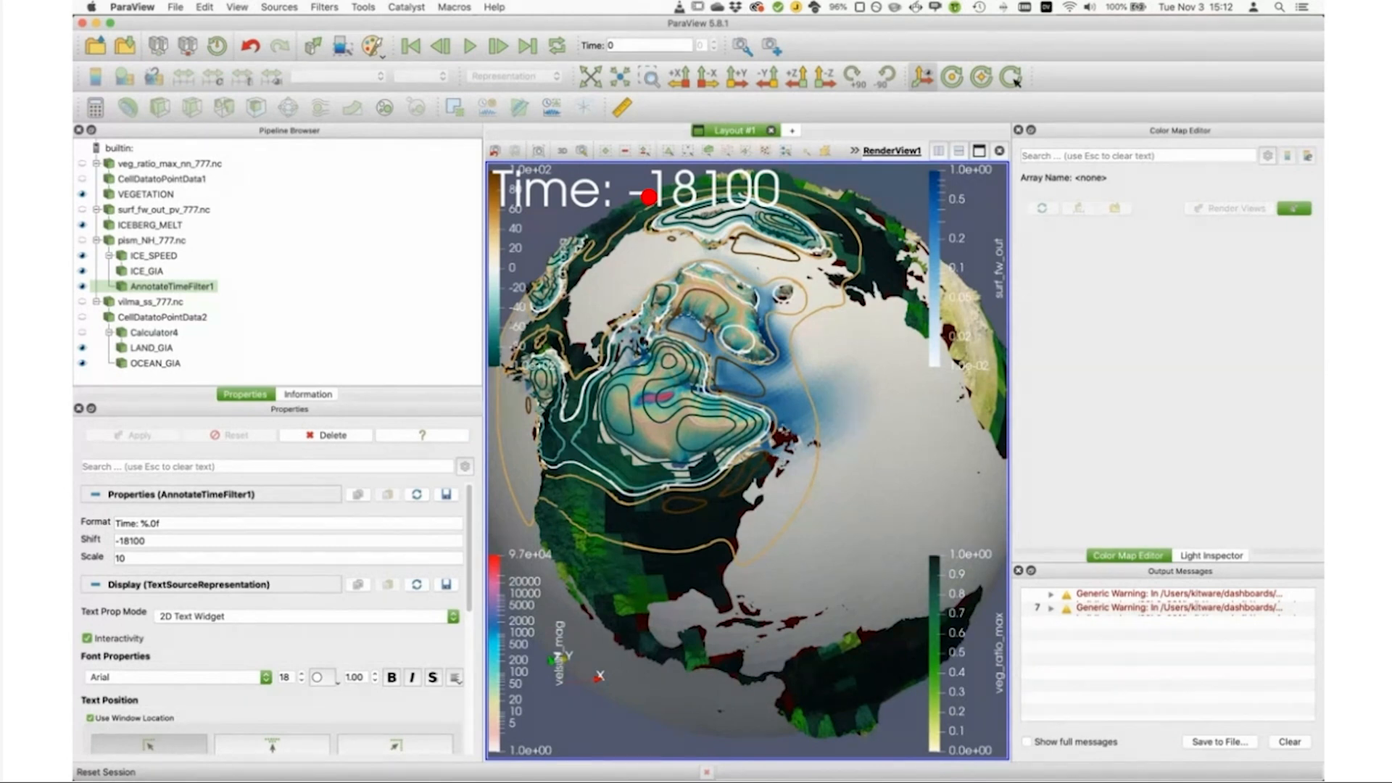
pyautogui.scroll(3, 649, 196)
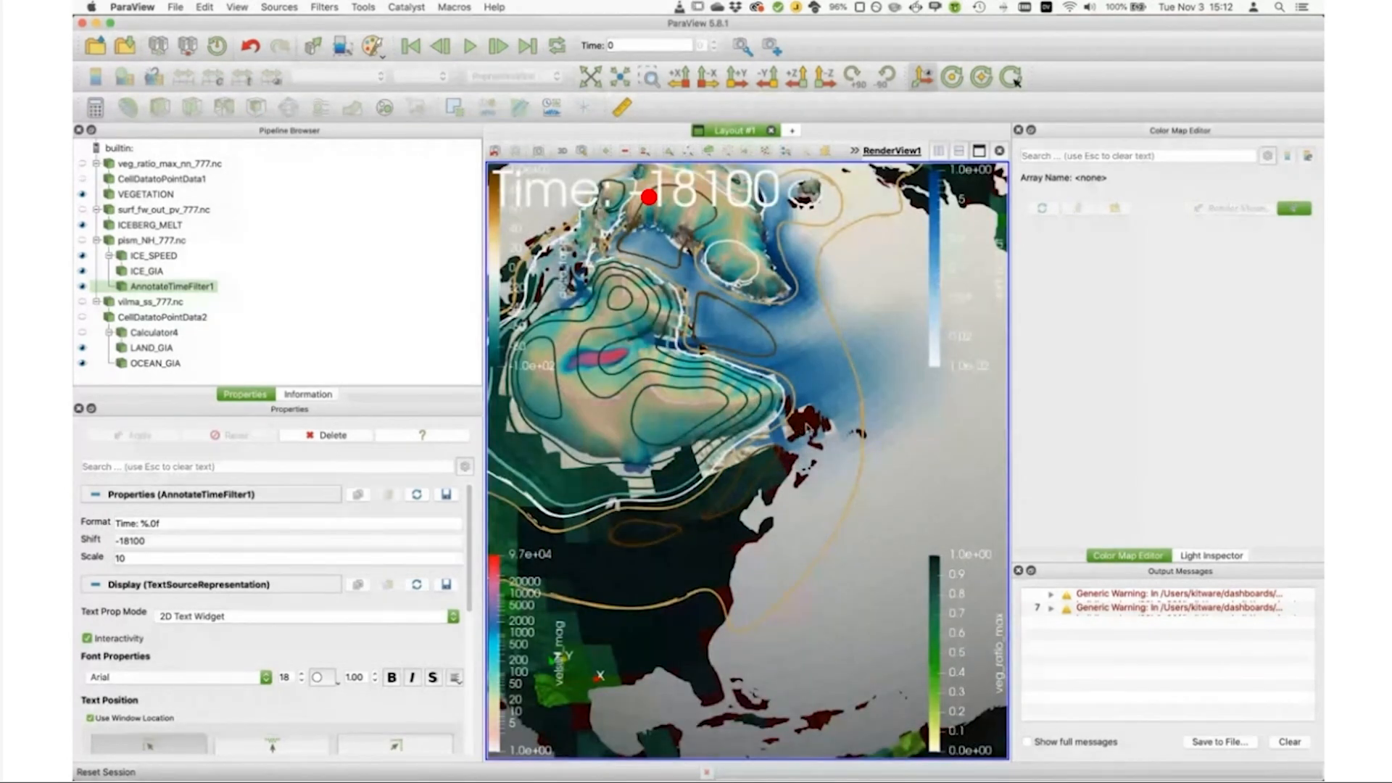
pyautogui.click(153, 192)
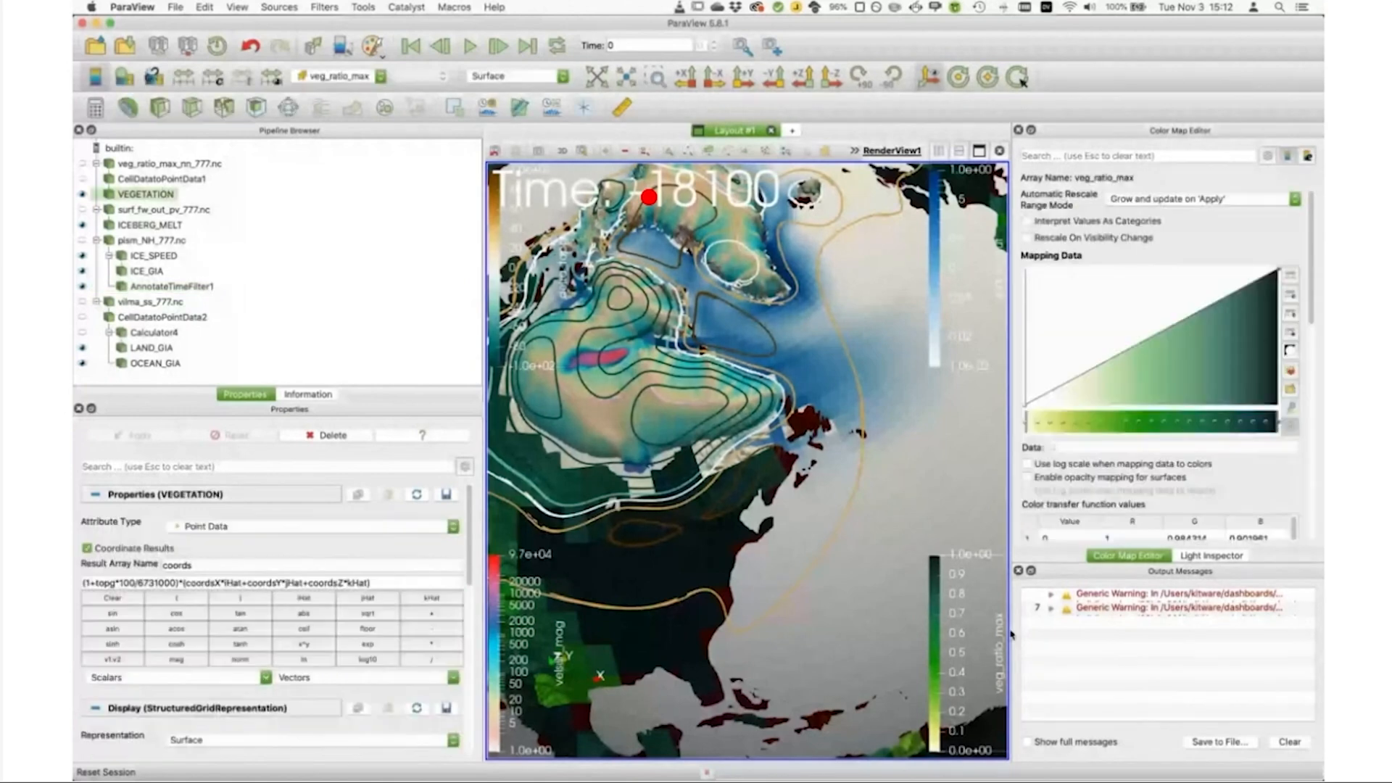
pyautogui.click(1019, 571)
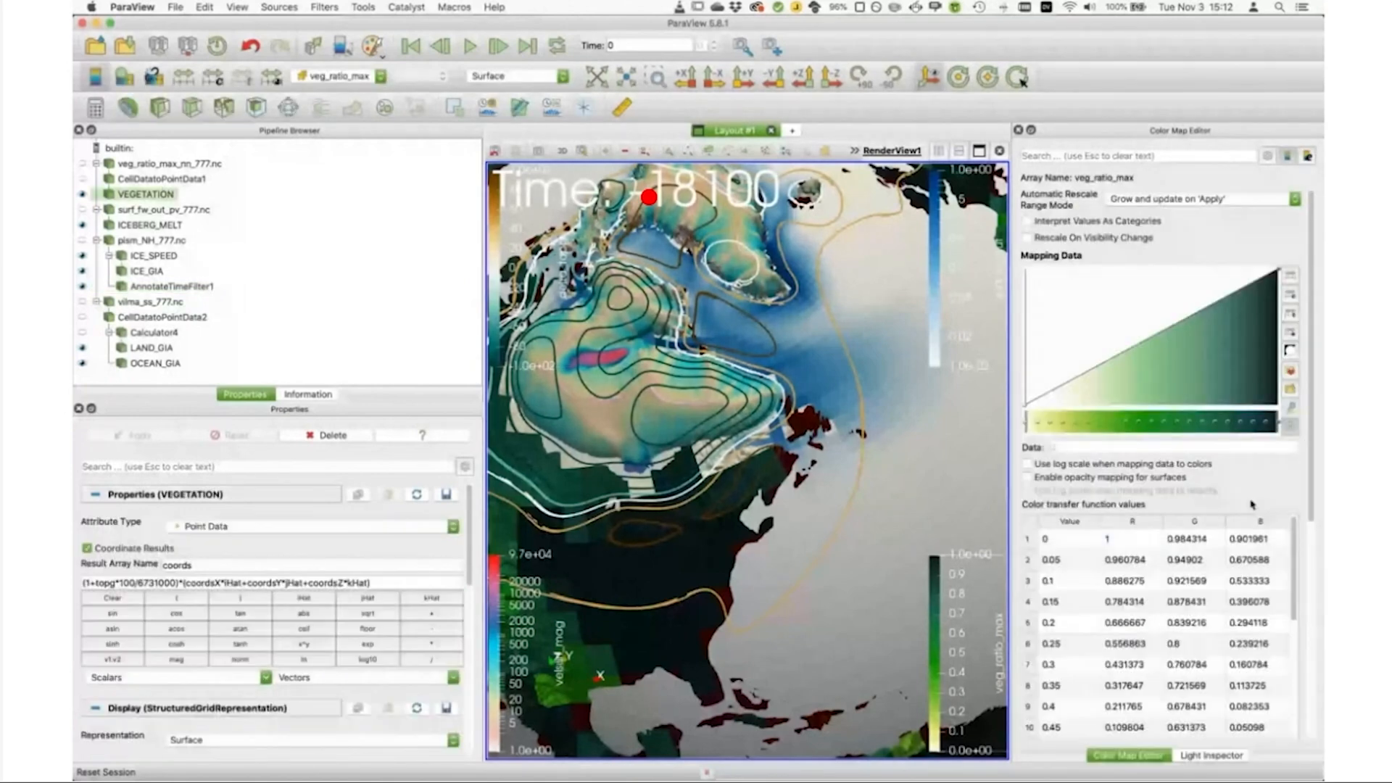
pyautogui.scroll(-5, 1102, 650)
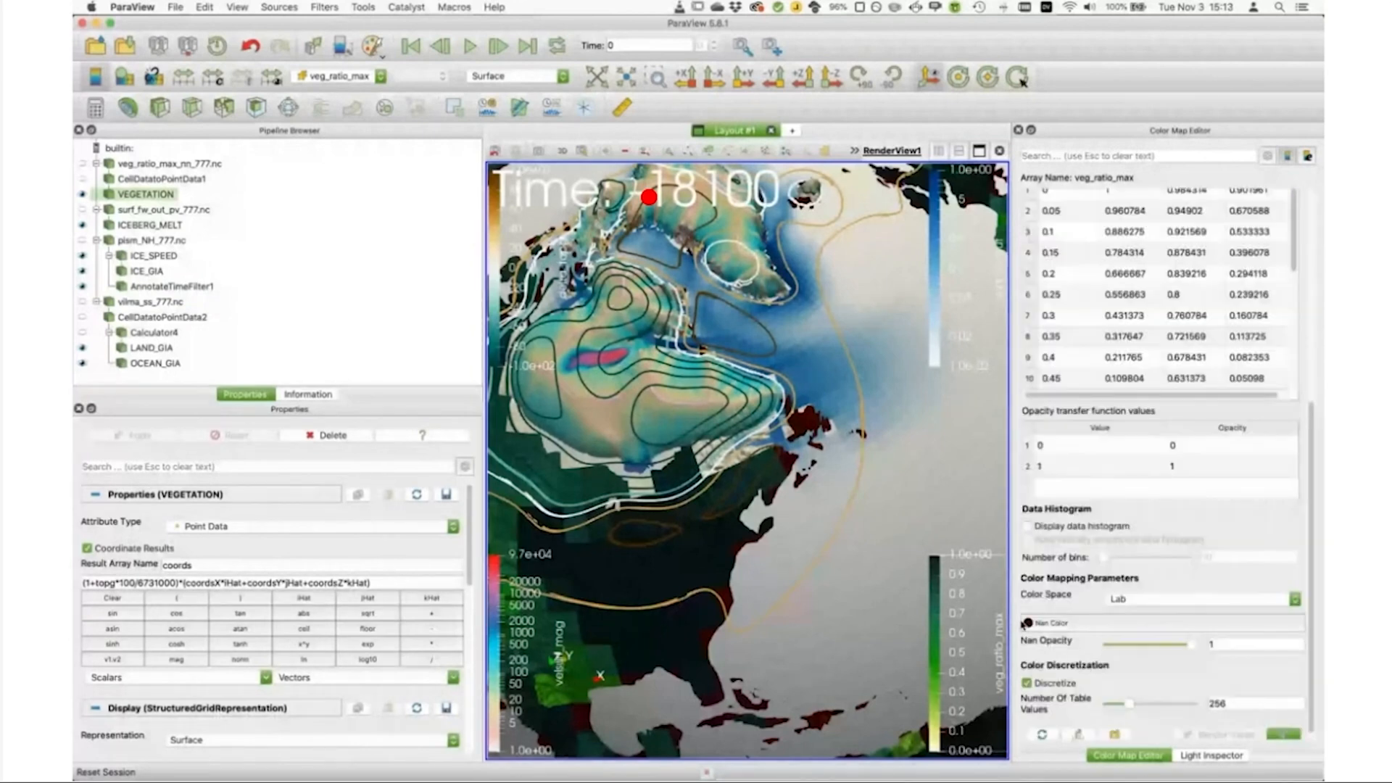
pyautogui.click(1027, 623)
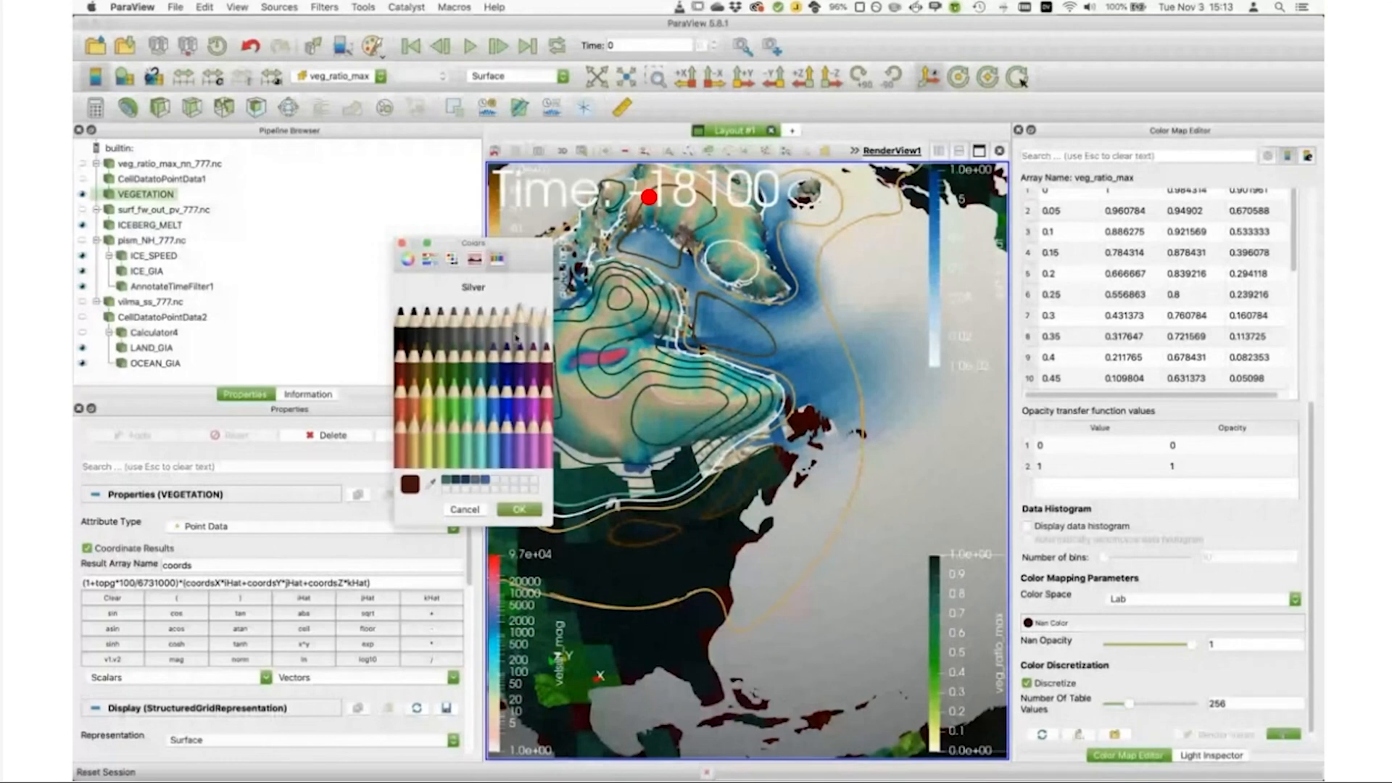
pyautogui.click(508, 330)
pyautogui.click(516, 508)
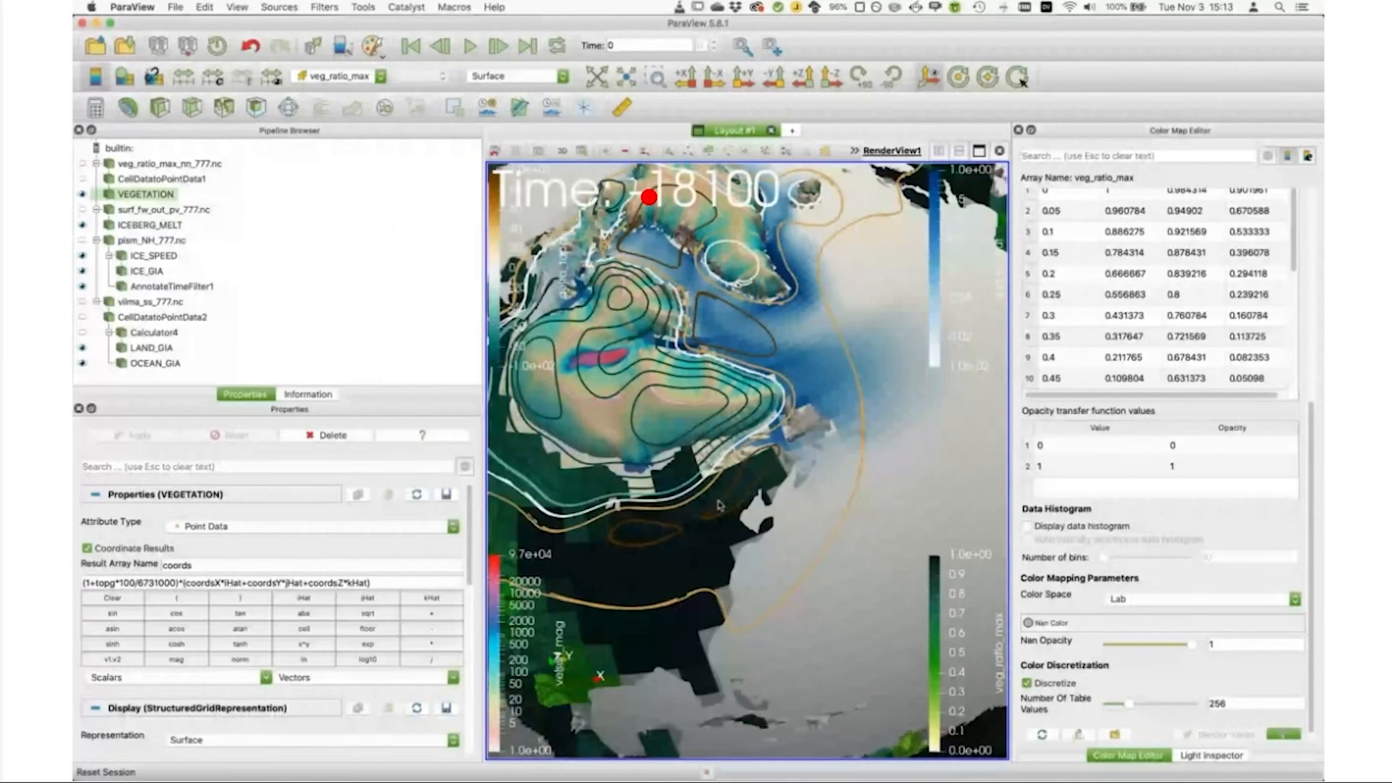
pyautogui.scroll(-5, 718, 505)
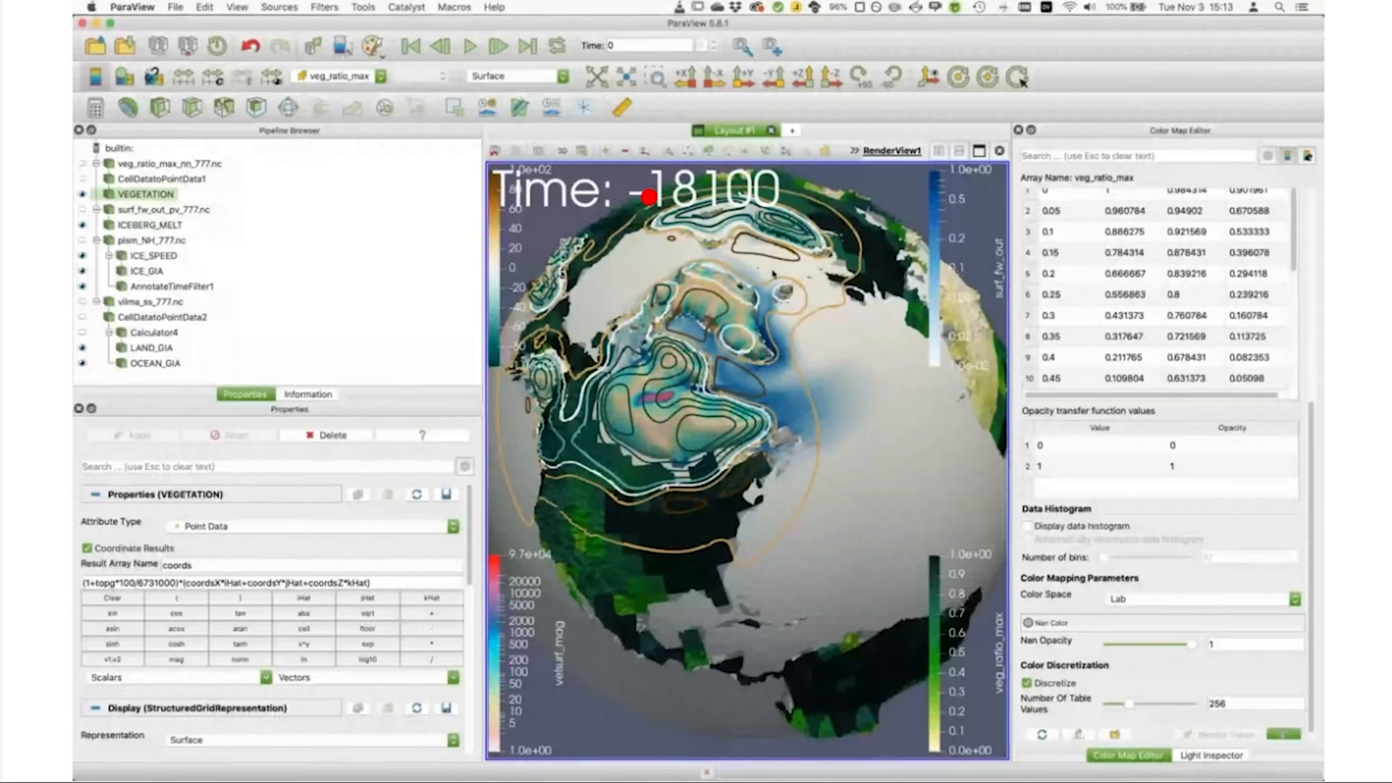
# Step: Change the title of the veg_ratio_max color legend to "Vegetation cover"
pyautogui.scroll(10, 1192, 271)
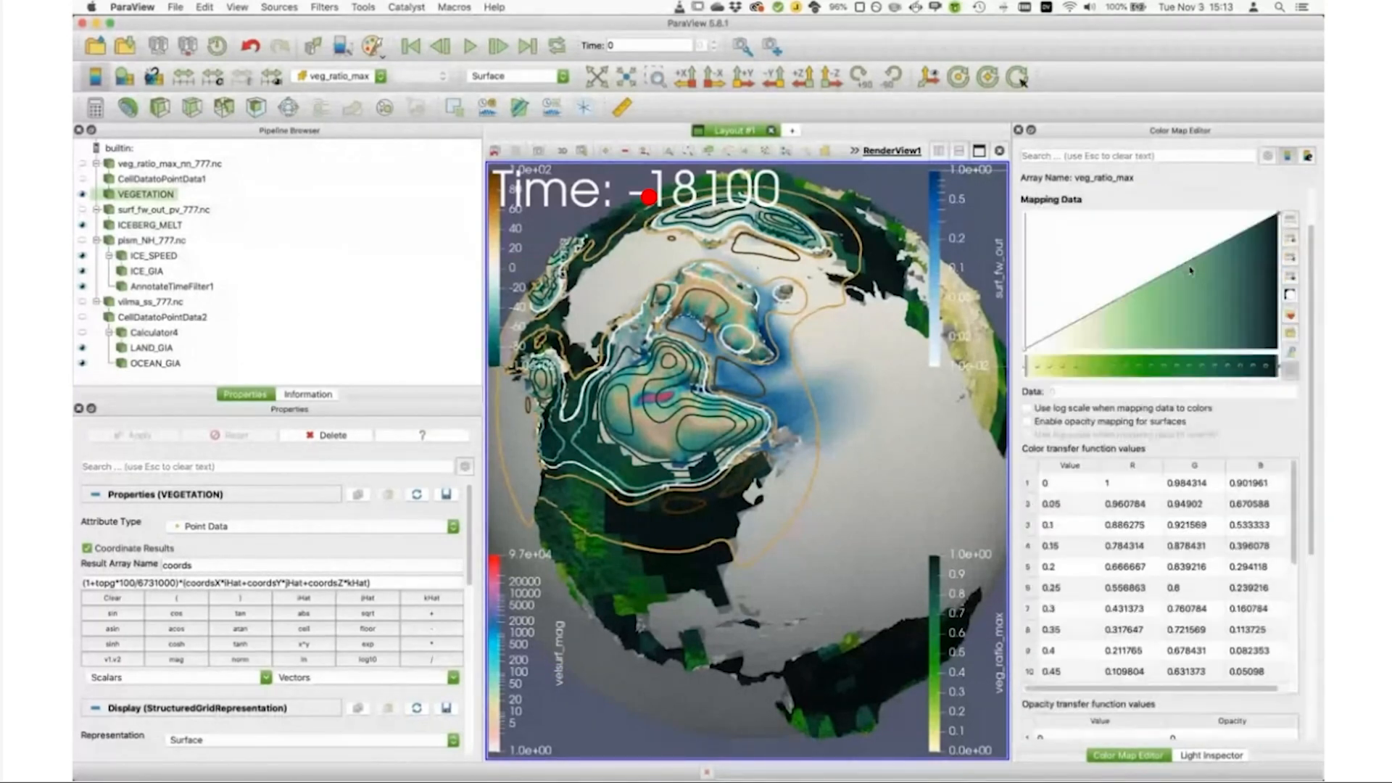
pyautogui.click(1307, 156)
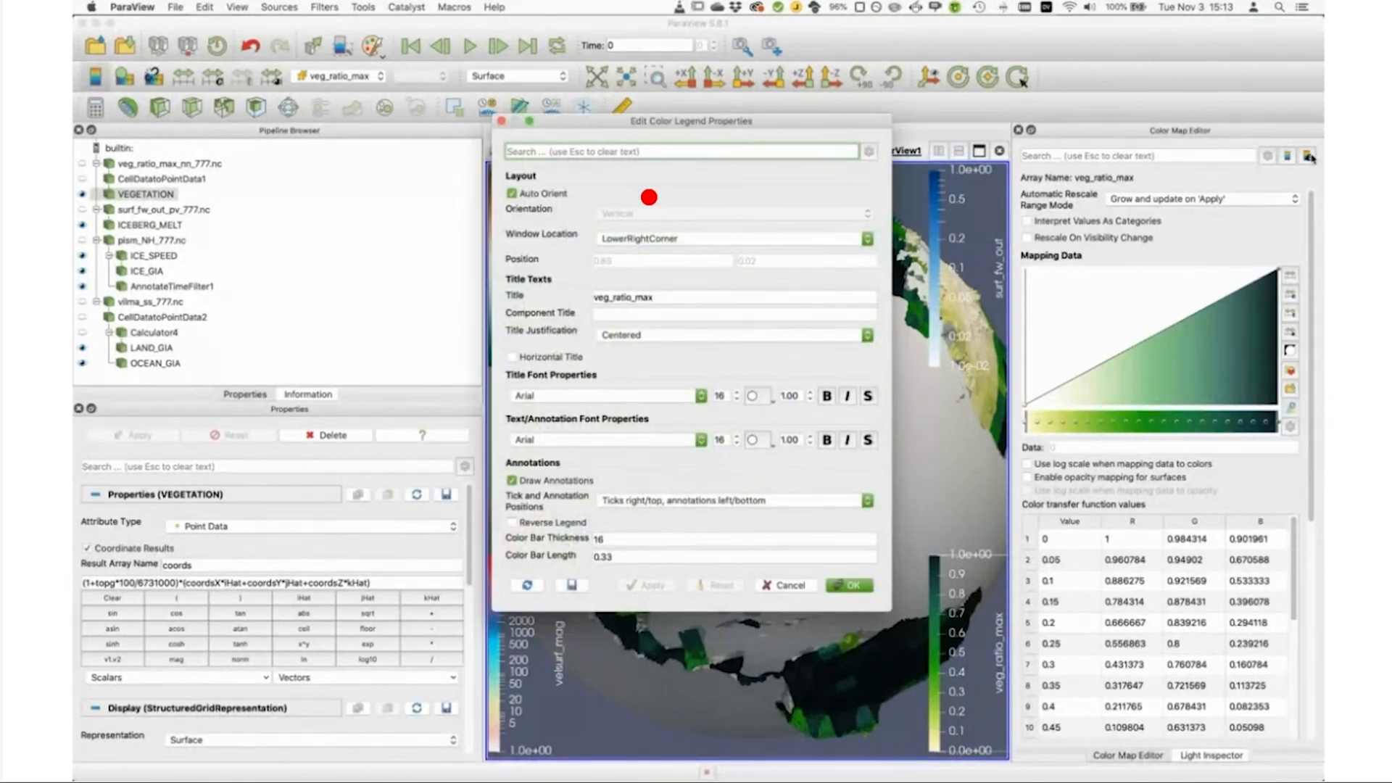
pyautogui.click(638, 299)
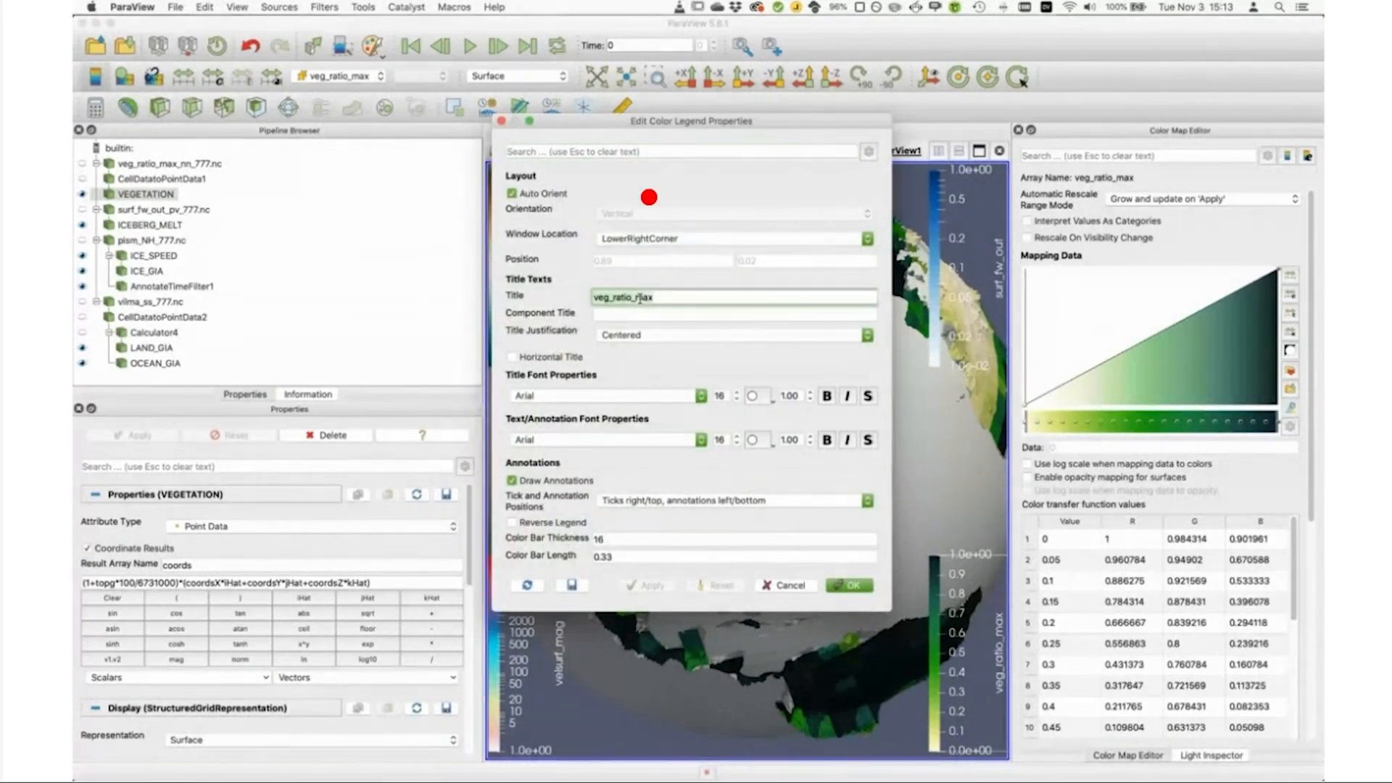
pyautogui.tripleClick(640, 299)
pyautogui.write('Vegetation')
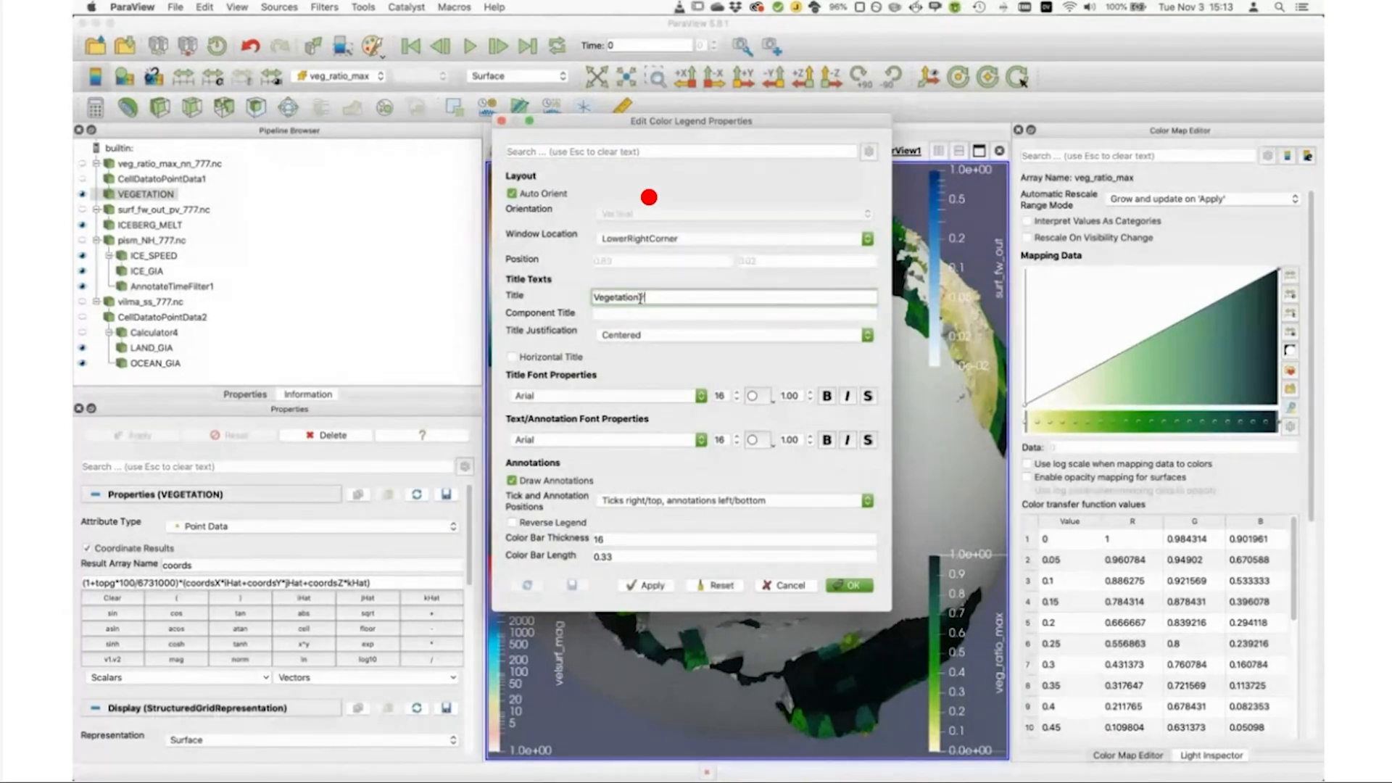
pyautogui.write(' cover')
# Step: Set the vegetation legend's title font and text/annotation font to size 24 and apply the changes
pyautogui.click(722, 395)
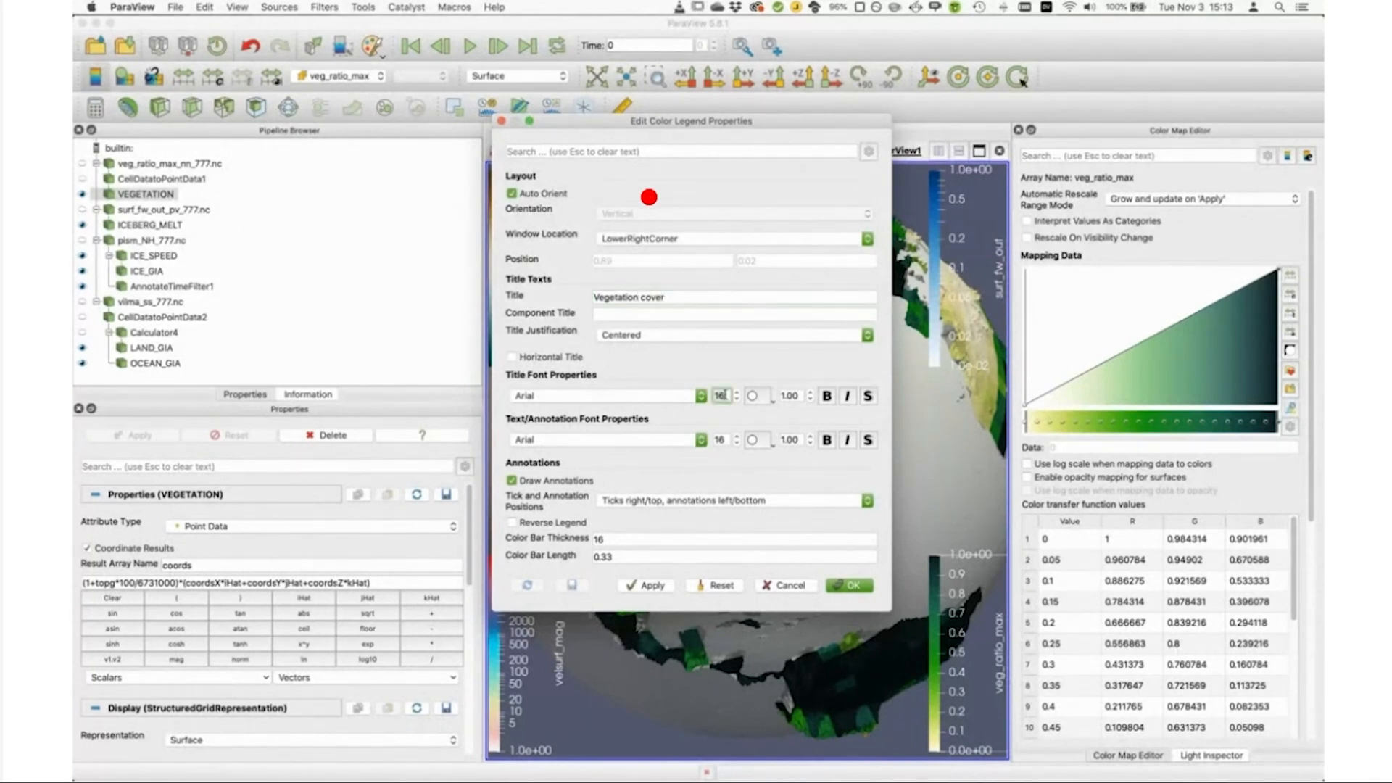
pyautogui.write('24')
pyautogui.click(721, 439)
pyautogui.write('24')
pyautogui.click(650, 587)
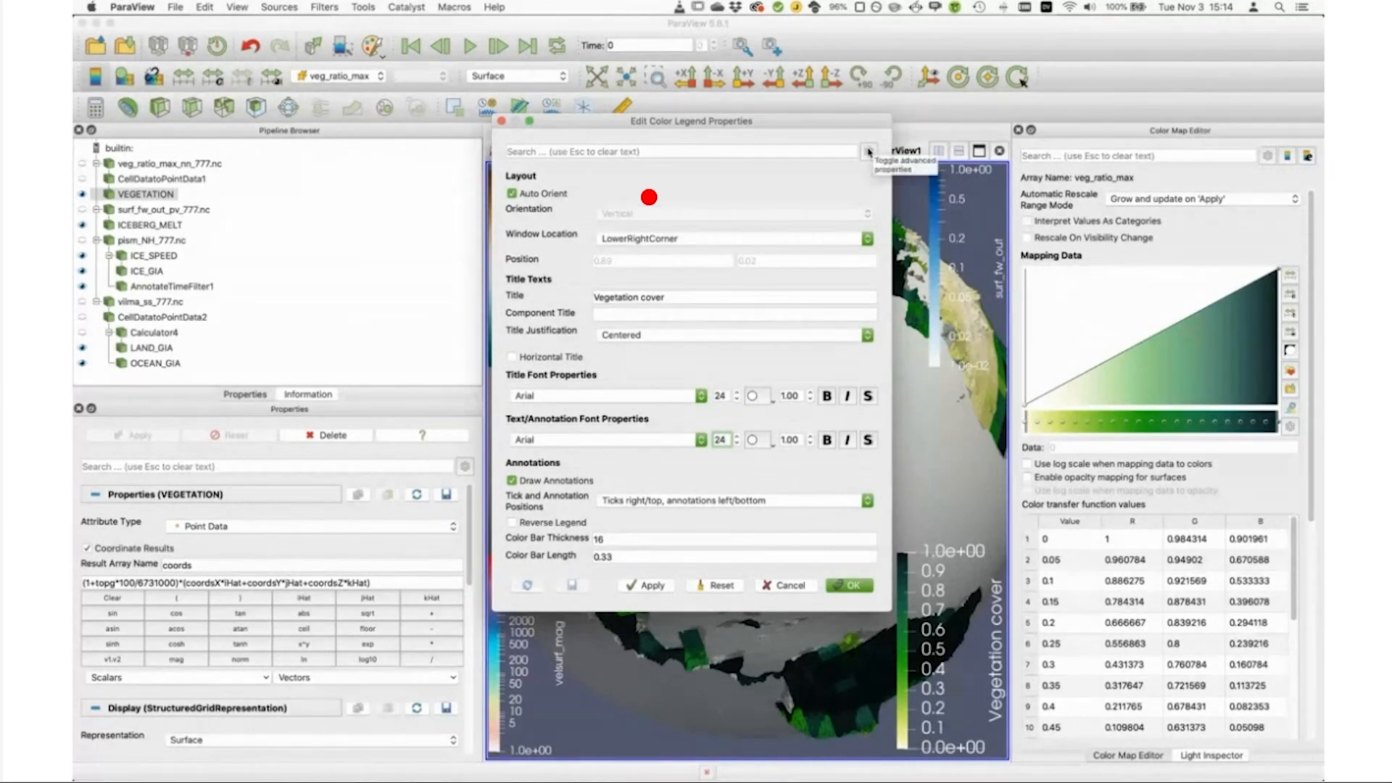
# Step: Show the legend's advanced properties, set its range label format to %.0f, apply it and close the legend settings
pyautogui.click(870, 152)
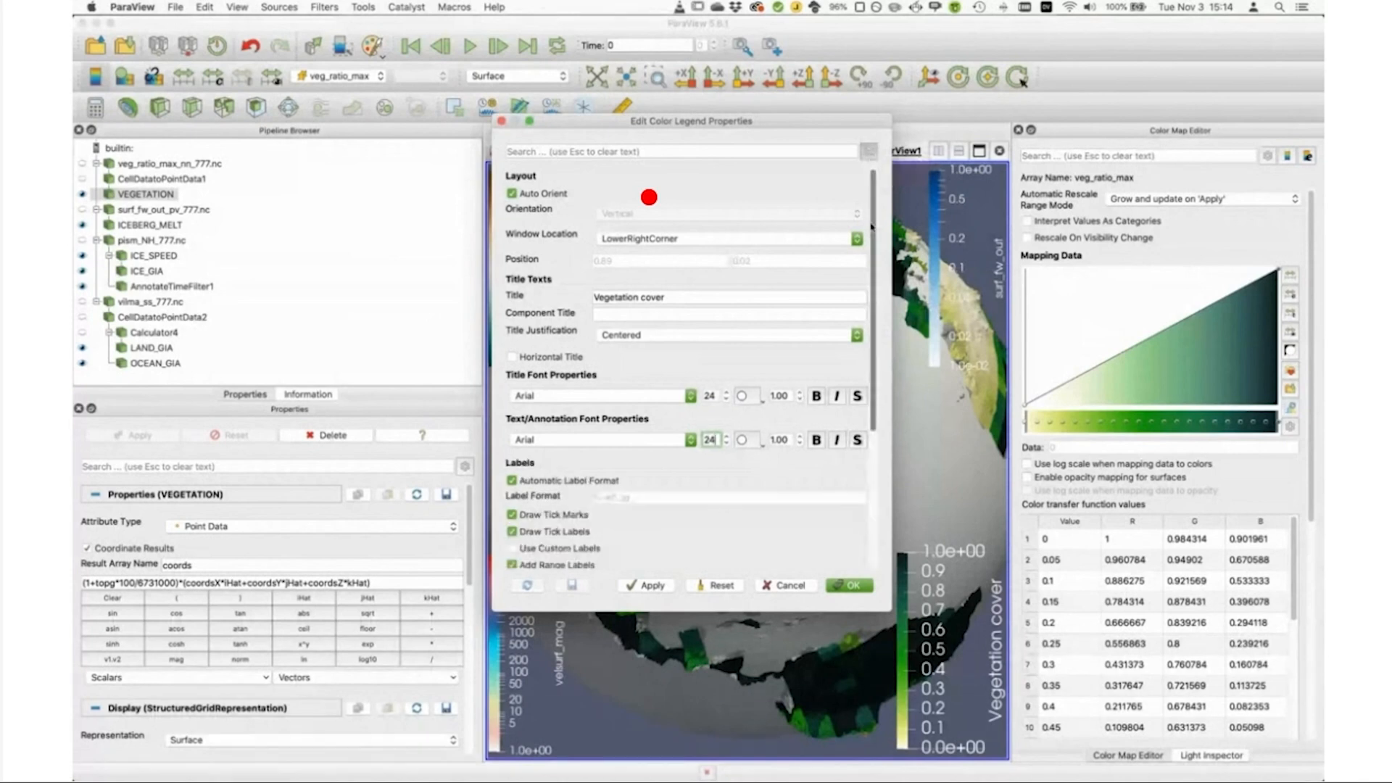
pyautogui.moveTo(872, 227); pyautogui.dragTo(875, 273)
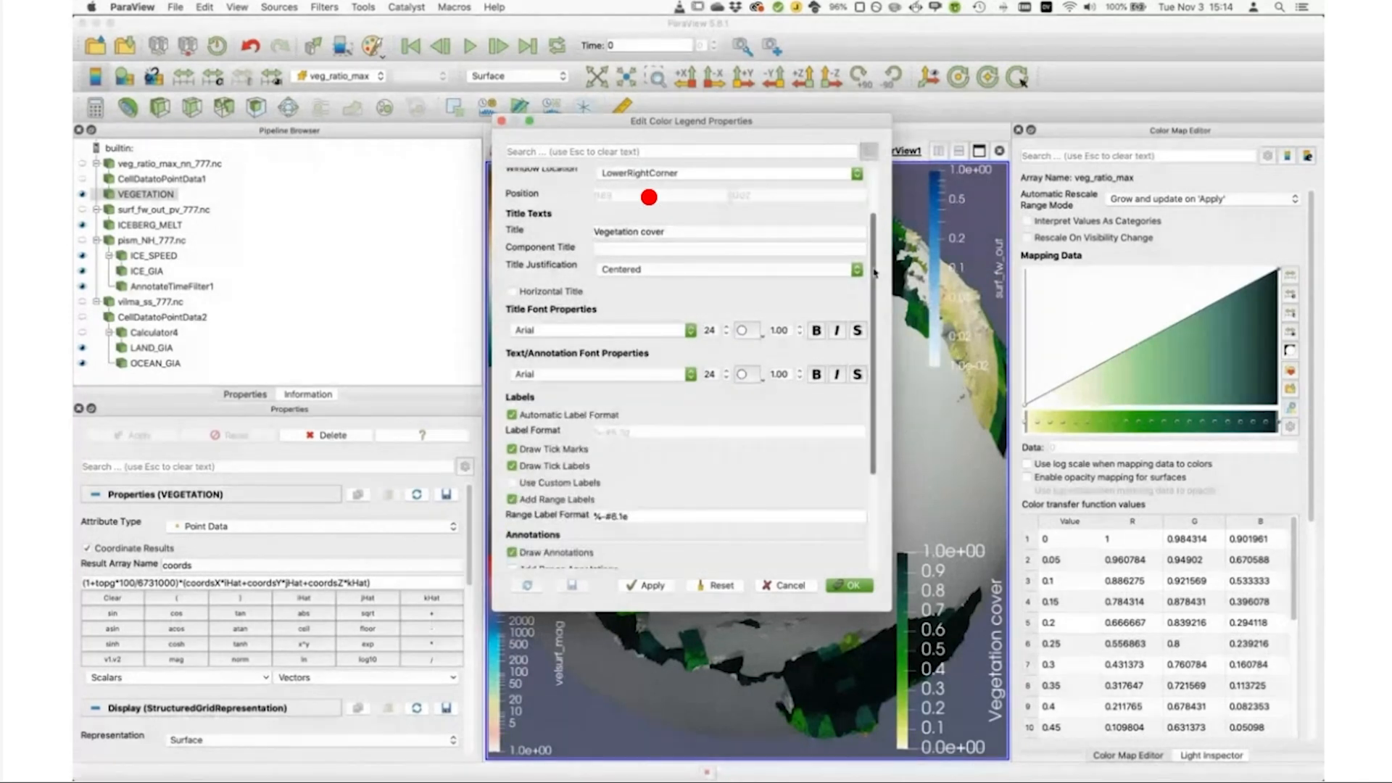
pyautogui.moveTo(875, 273); pyautogui.dragTo(875, 308)
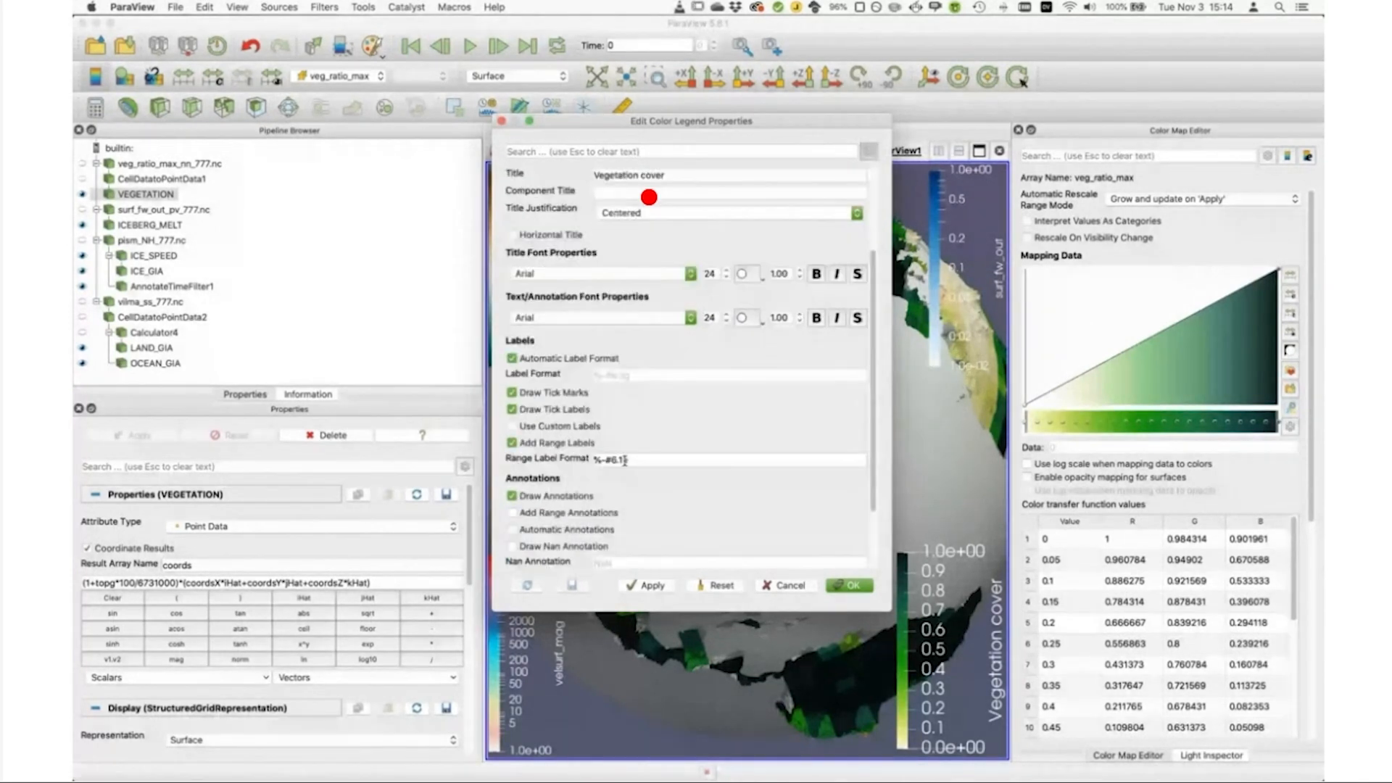
pyautogui.click(638, 460)
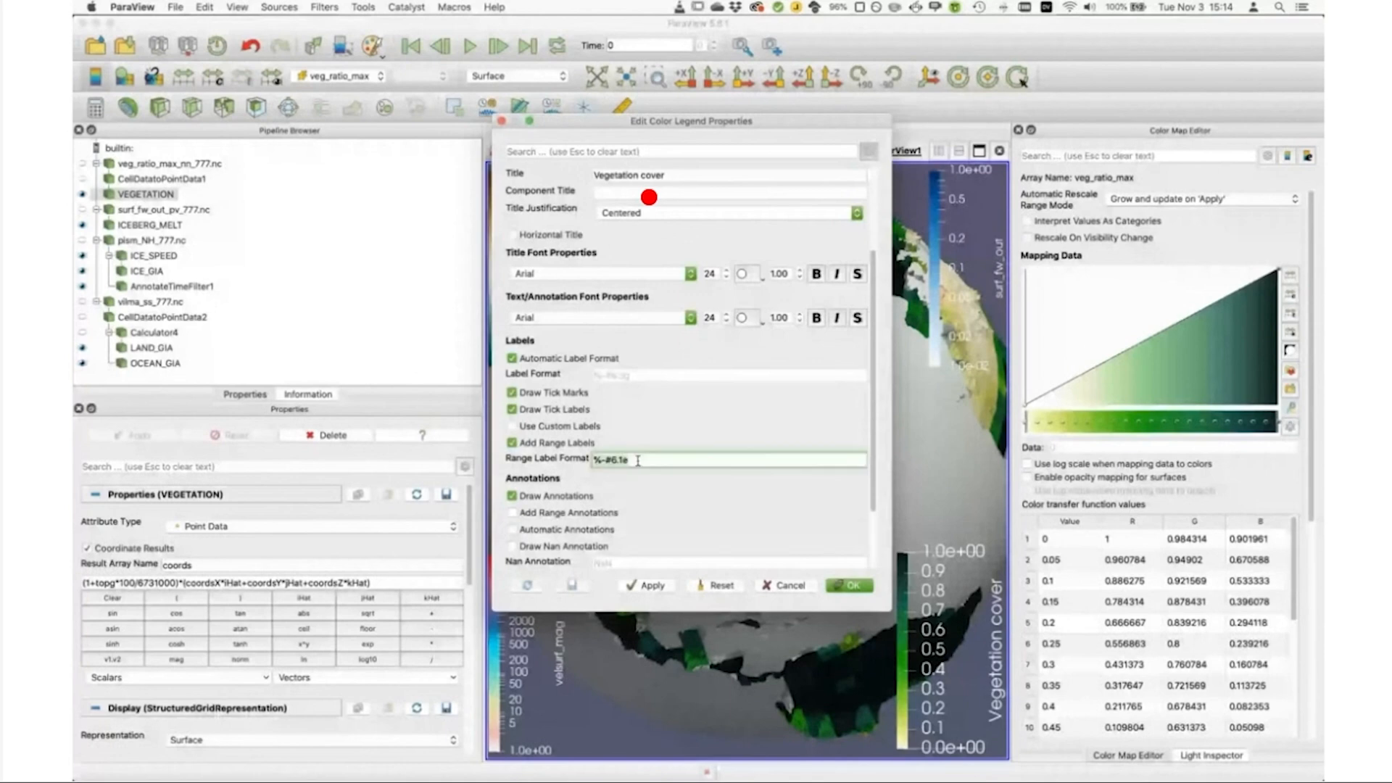
pyautogui.click(680, 458)
pyautogui.press('BackSpace')
pyautogui.press('BackSpace')
pyautogui.press('BackSpace')
pyautogui.press('BackSpace')
pyautogui.press('BackSpace')
pyautogui.press('BackSpace')
pyautogui.write('.')
pyautogui.write('.')
pyautogui.write('0f')
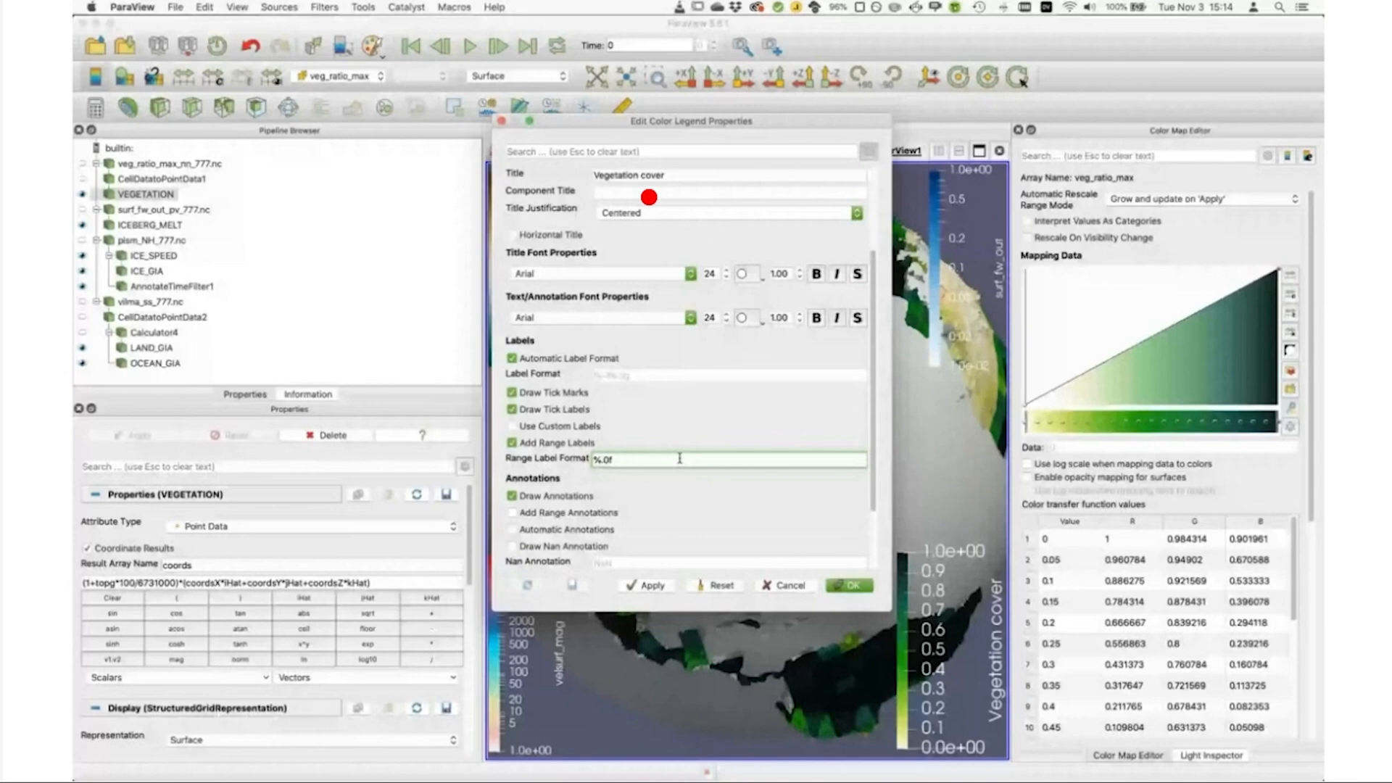
pyautogui.click(645, 585)
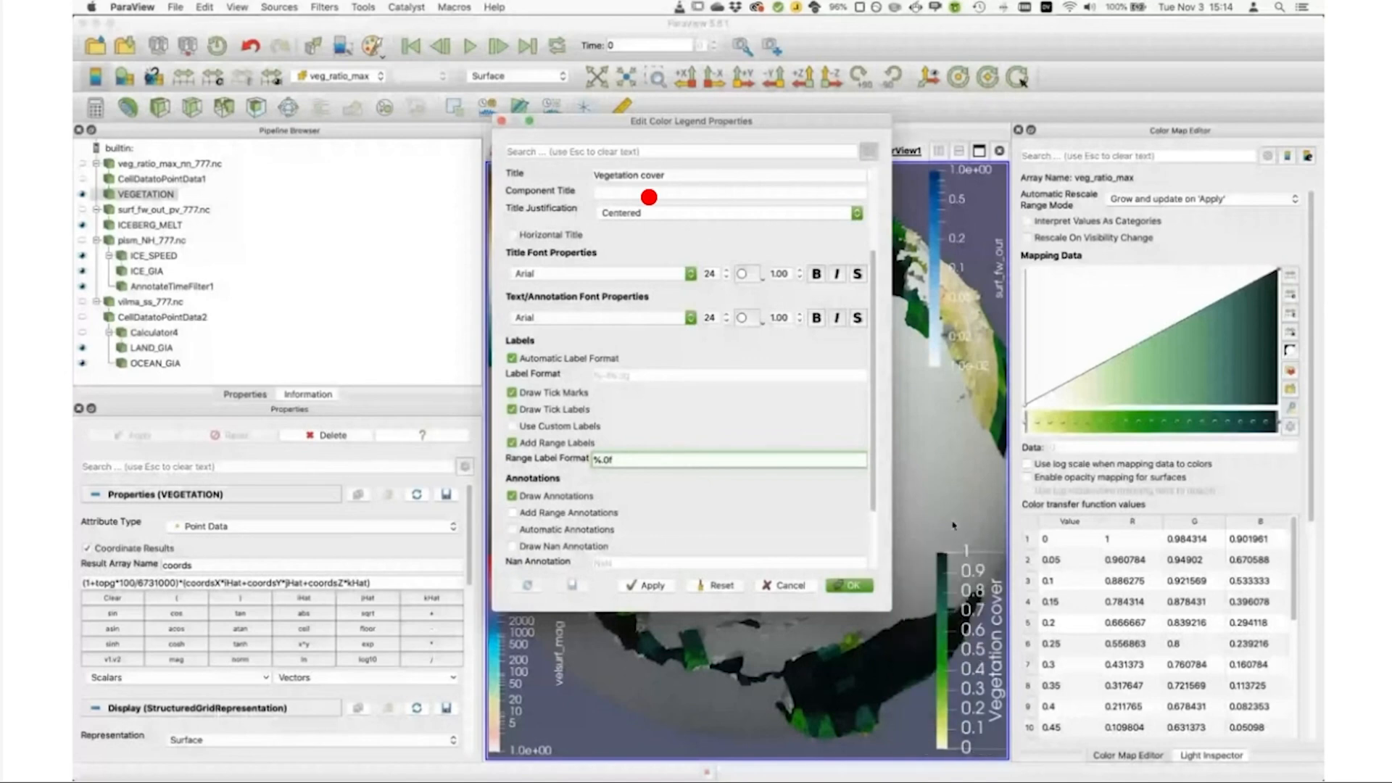
pyautogui.click(859, 587)
pyautogui.click(859, 588)
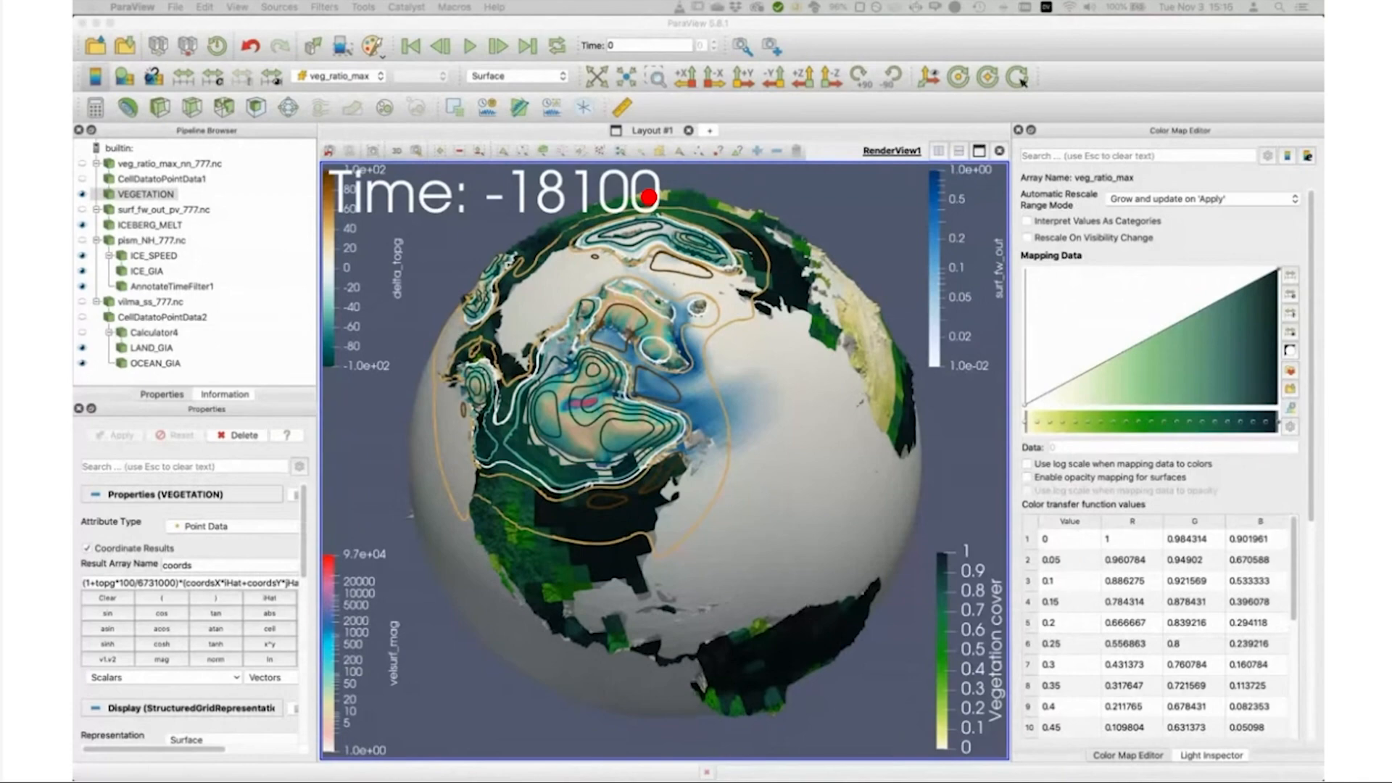
# Step: Examine the vegetation cover over North America up close, and turn the globe towards the North Atlantic
pyautogui.click(584, 563)
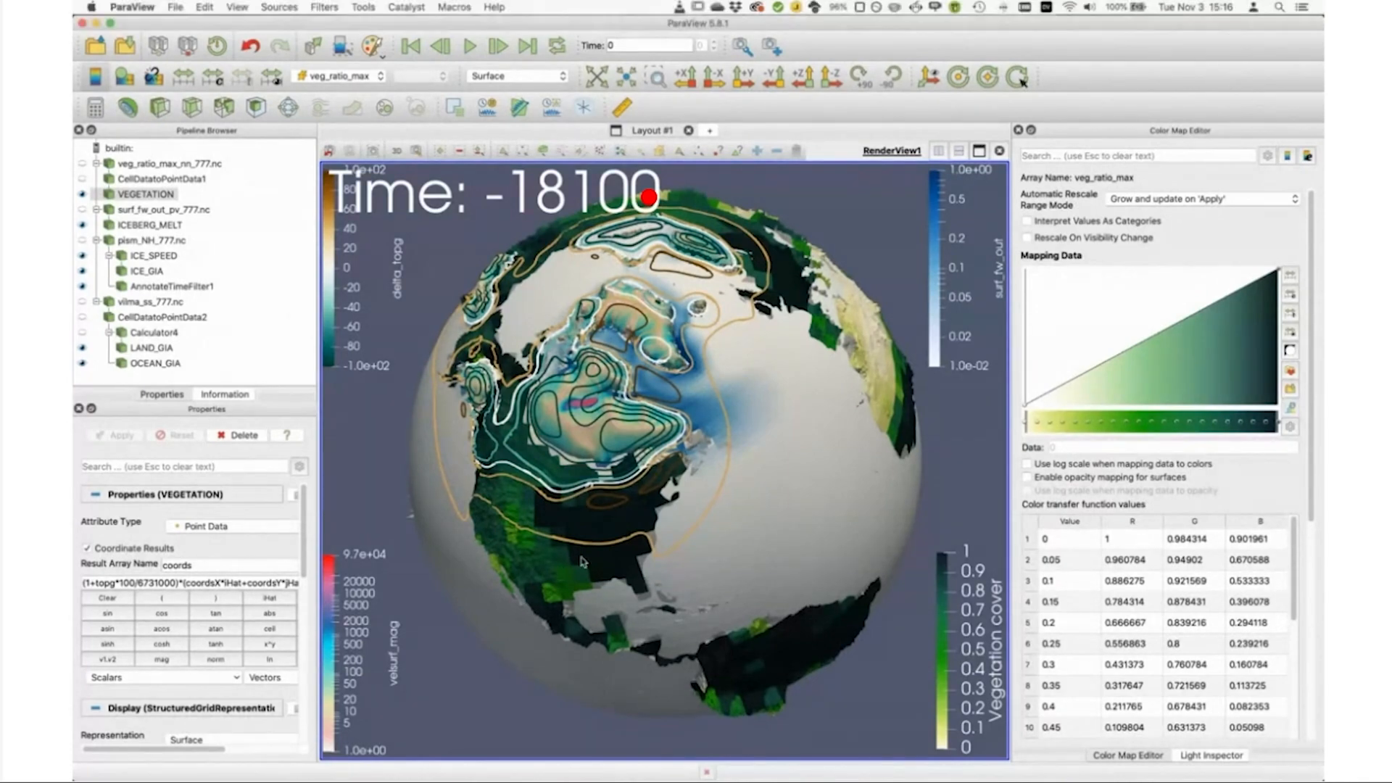
pyautogui.moveTo(584, 562); pyautogui.dragTo(615, 535)
pyautogui.scroll(5, 615, 534)
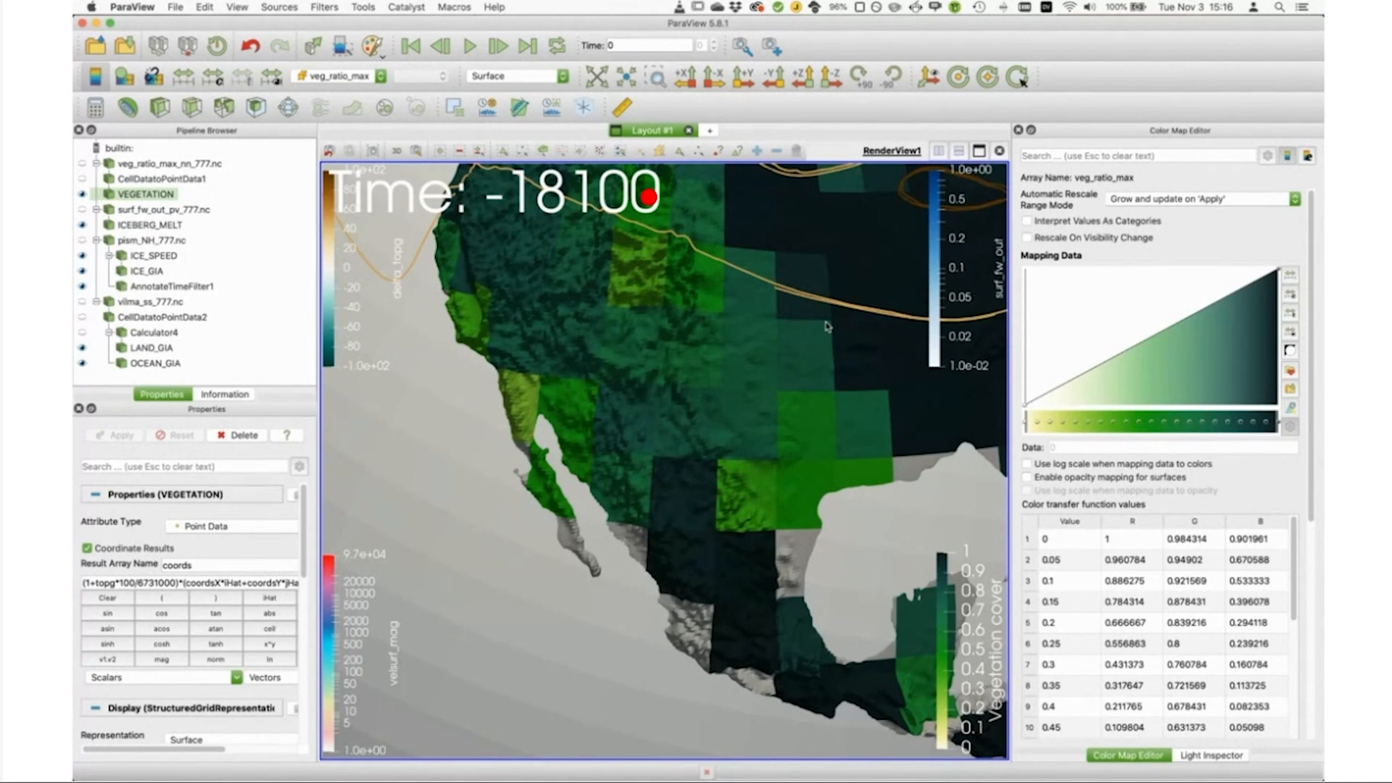
pyautogui.scroll(-10, 822, 477)
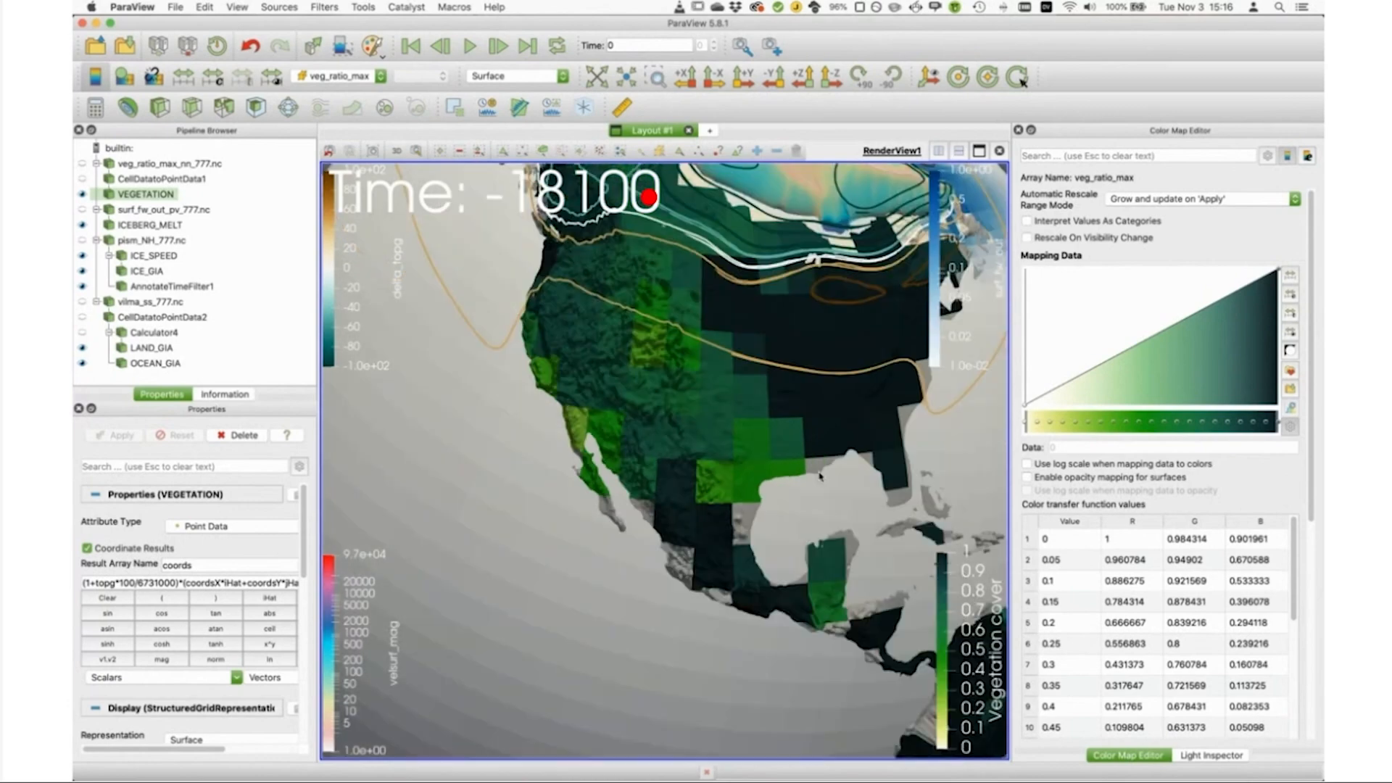
pyautogui.moveTo(854, 512); pyautogui.dragTo(712, 548)
pyautogui.moveTo(681, 416); pyautogui.dragTo(709, 430)
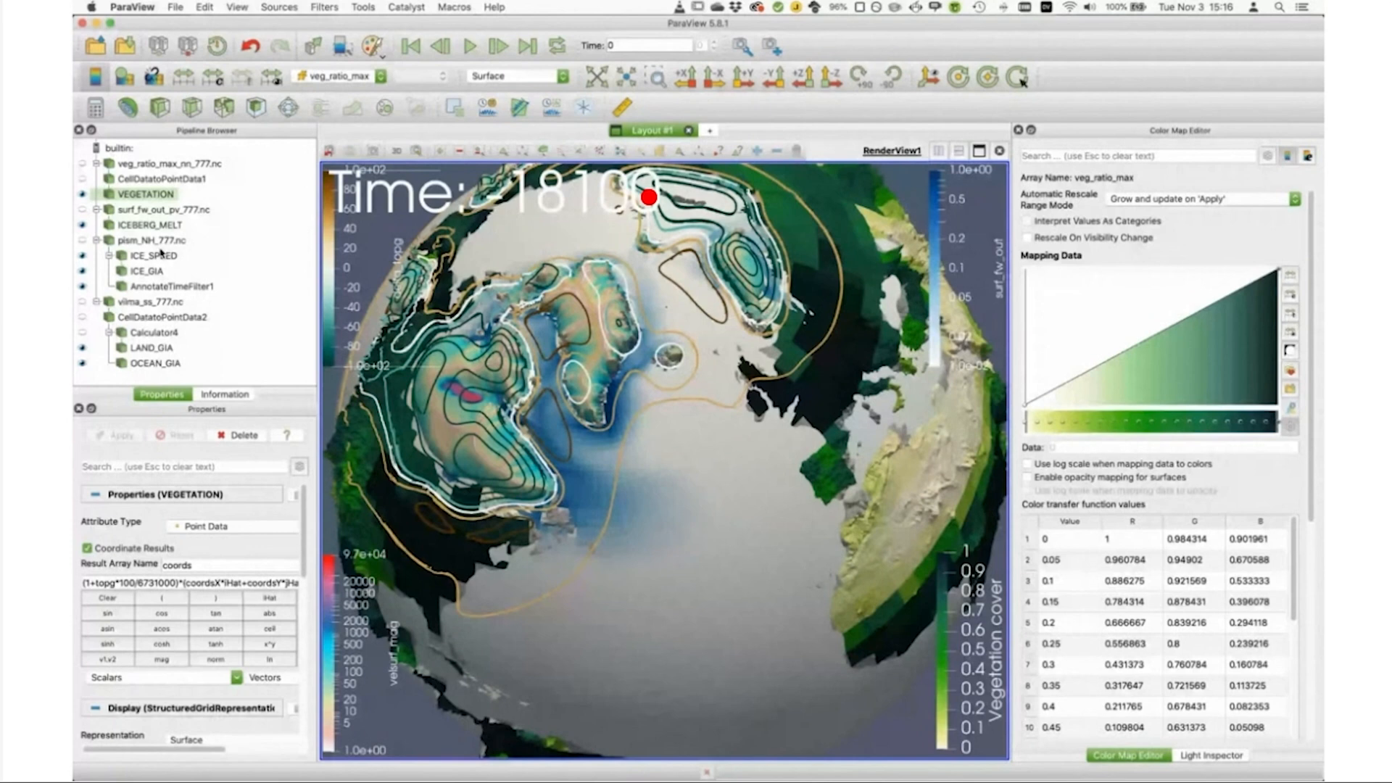
# Step: Select ICE_GIA, and open the documentation example on creating a multi-variable image or animation from a coupled ice sheet simulation in Firefox
pyautogui.click(148, 270)
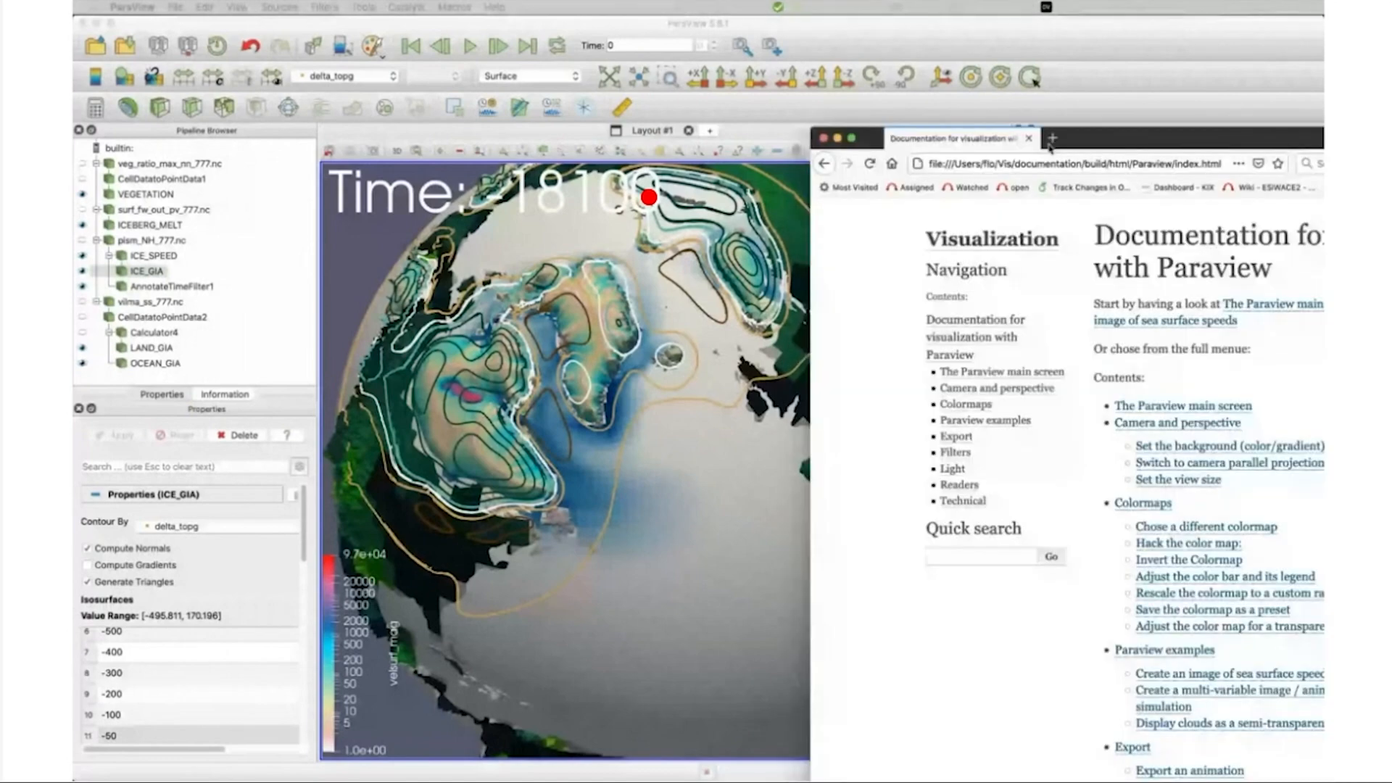
pyautogui.doubleClick(1049, 145)
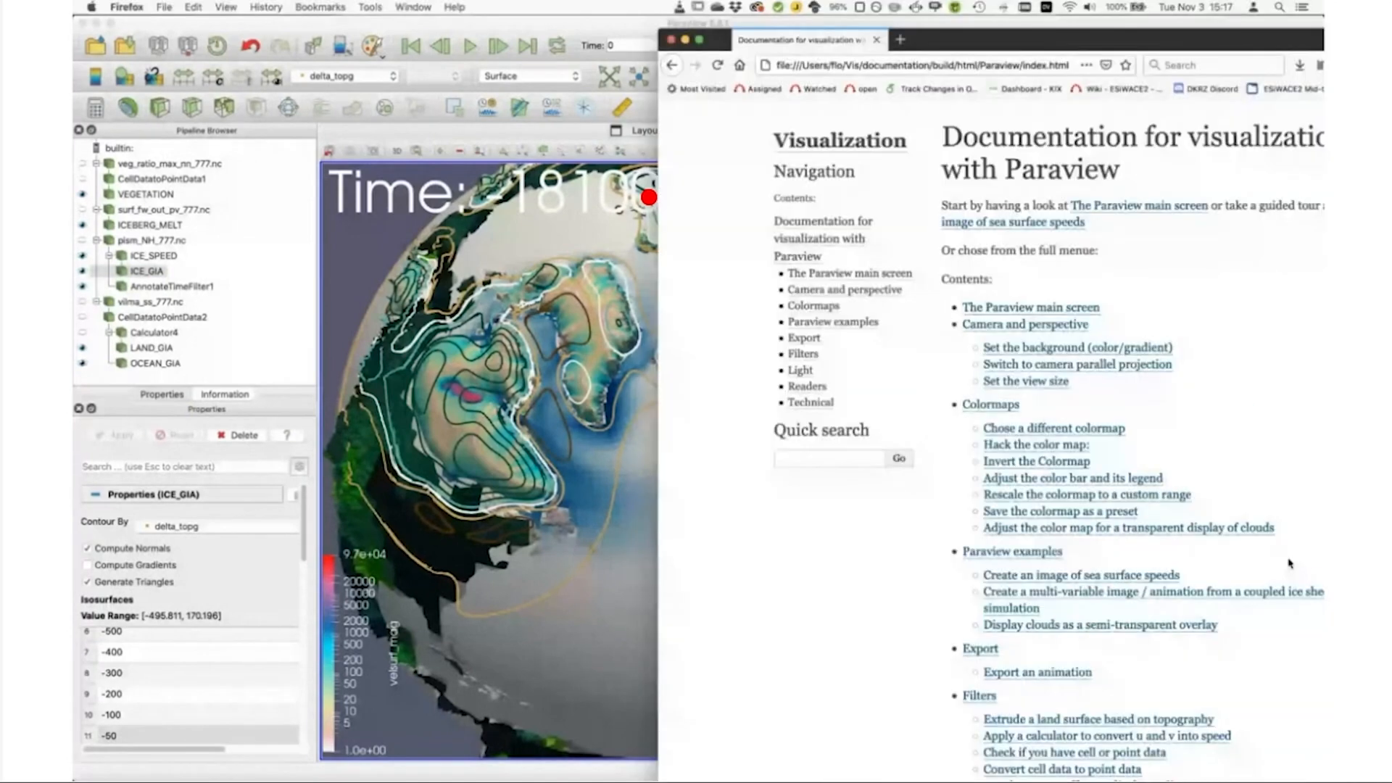
pyautogui.click(1053, 590)
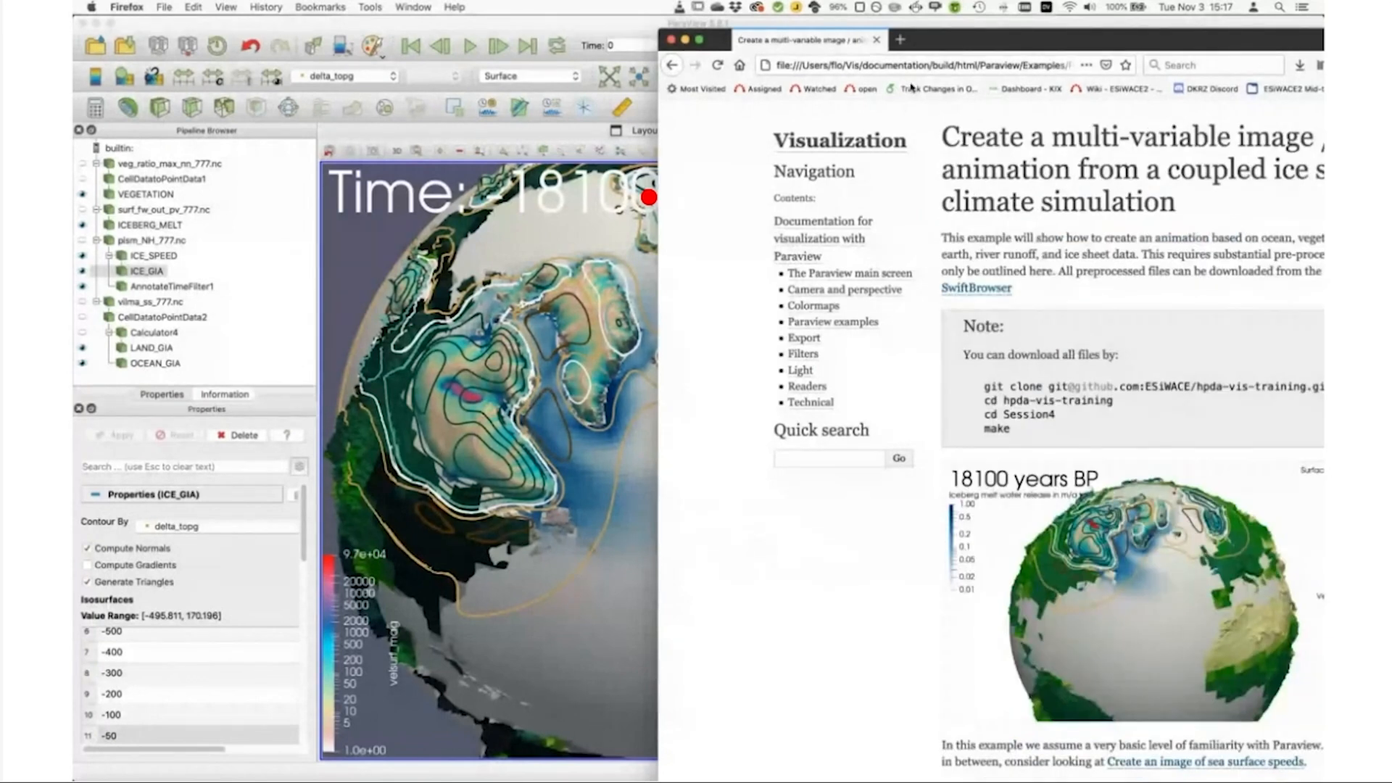
pyautogui.moveTo(998, 32); pyautogui.dragTo(522, 29)
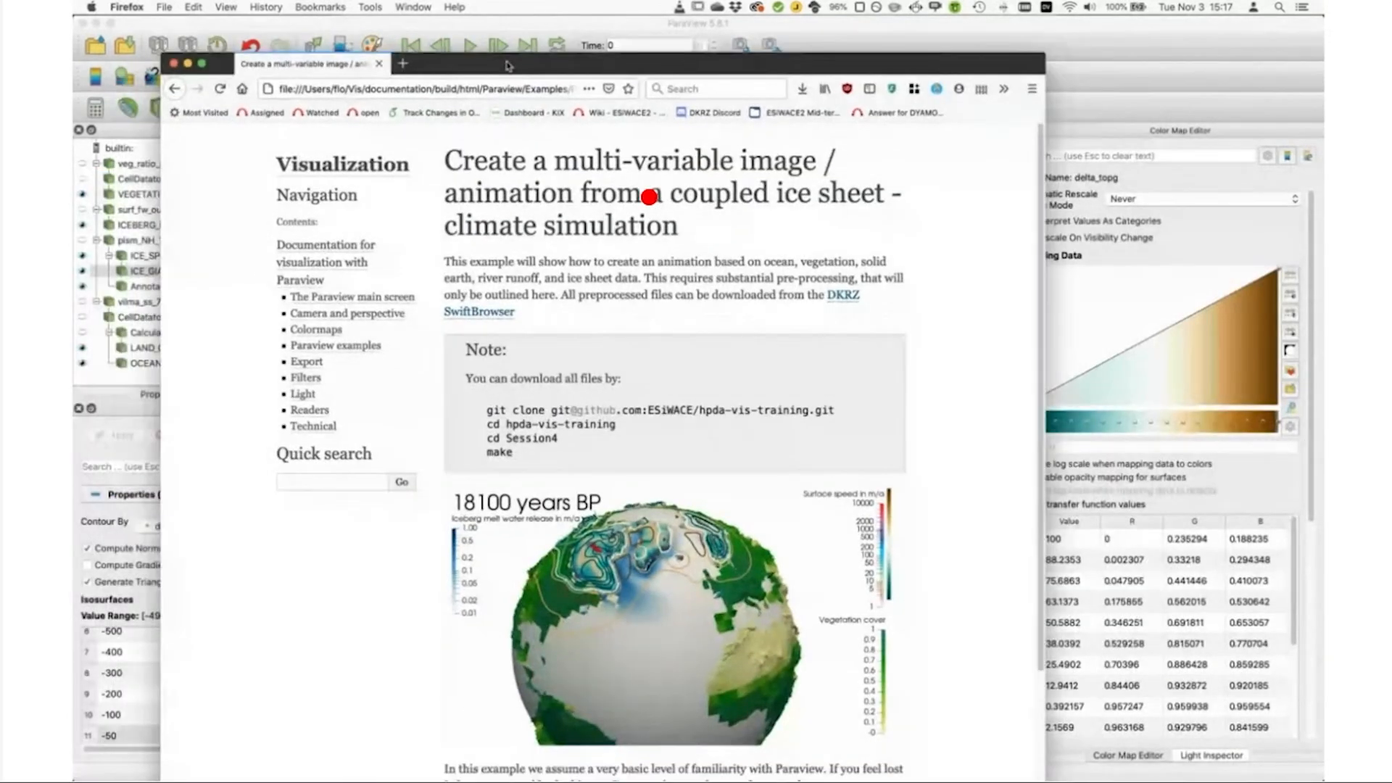
# Step: Back in ParaView, close the color map editor, narrow the window beside the documentation and rotate the globe to resemble the example image
pyautogui.click(1091, 131)
pyautogui.click(1018, 130)
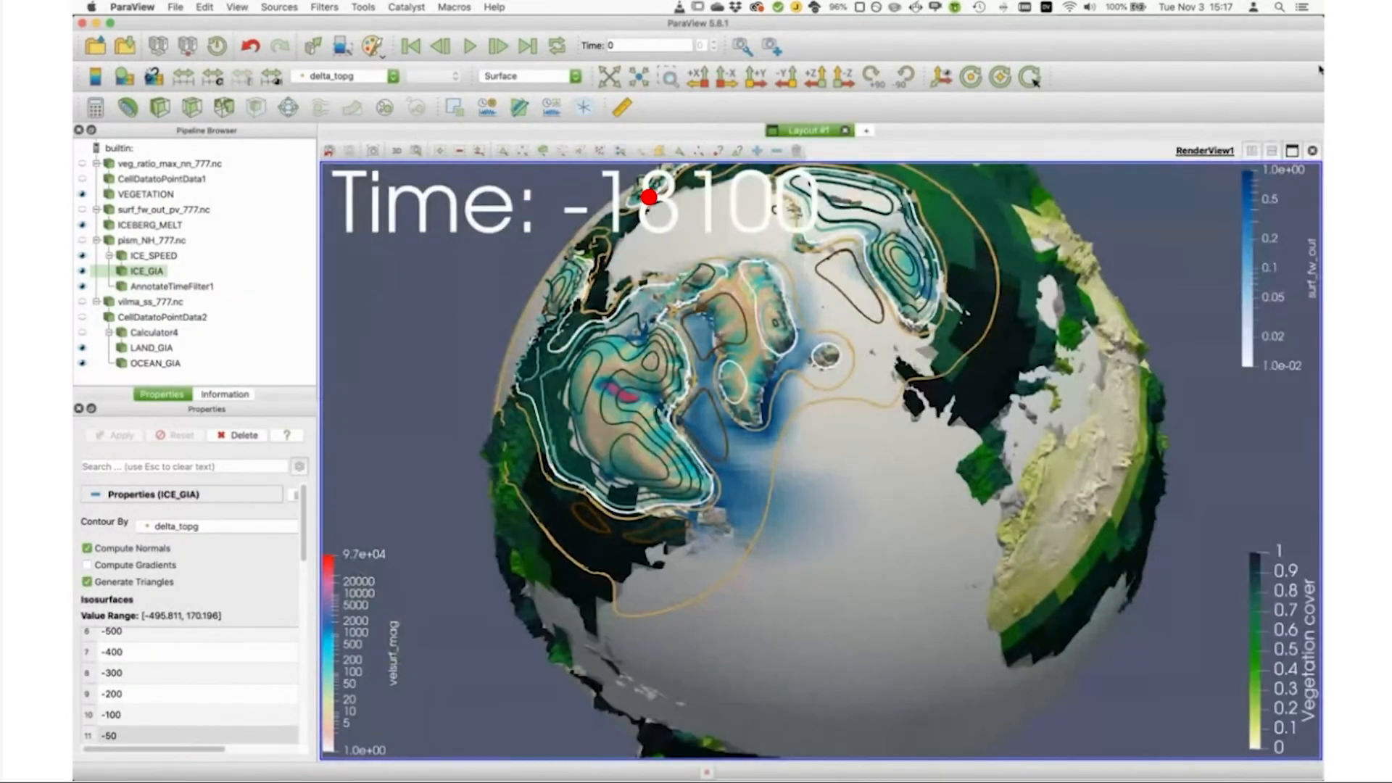
pyautogui.moveTo(1321, 64); pyautogui.dragTo(986, 81)
pyautogui.moveTo(783, 556); pyautogui.dragTo(782, 525)
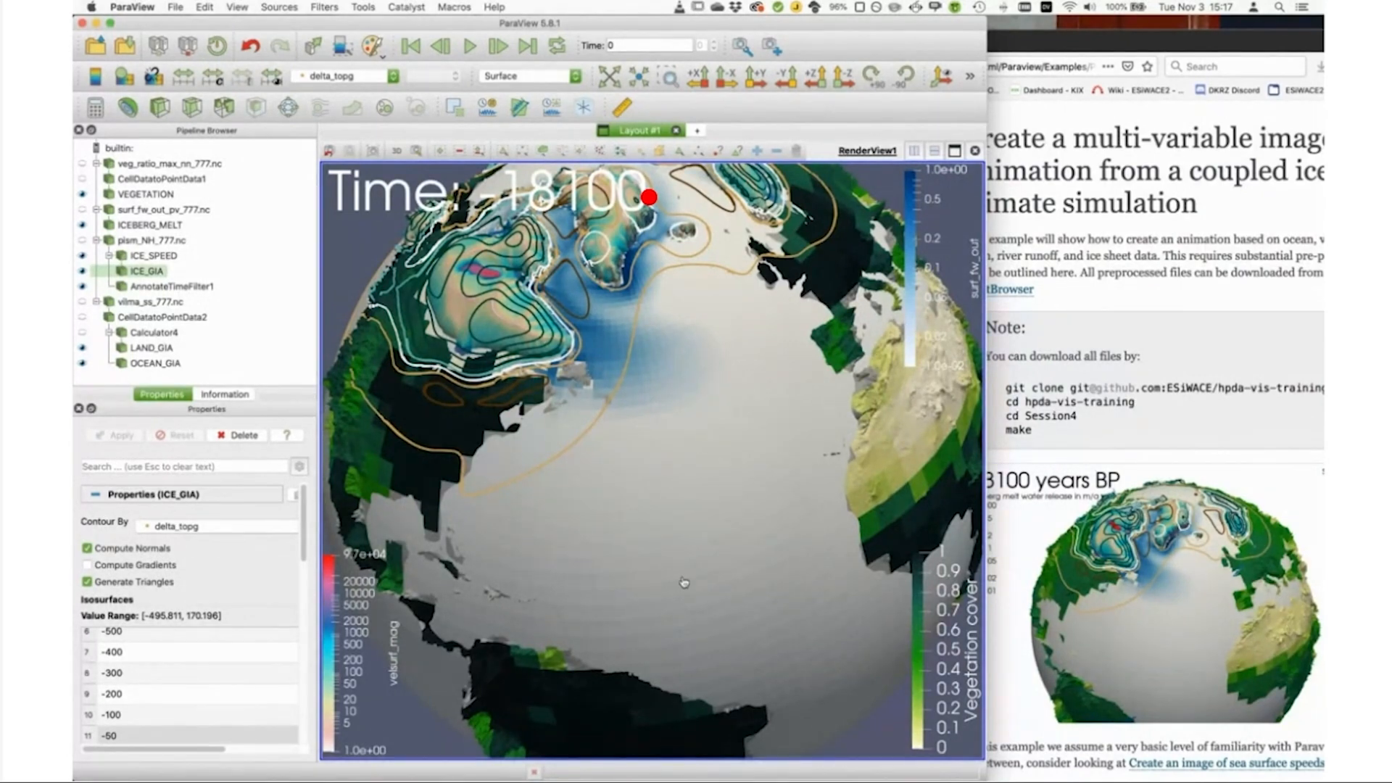
pyautogui.press('super+Tab')
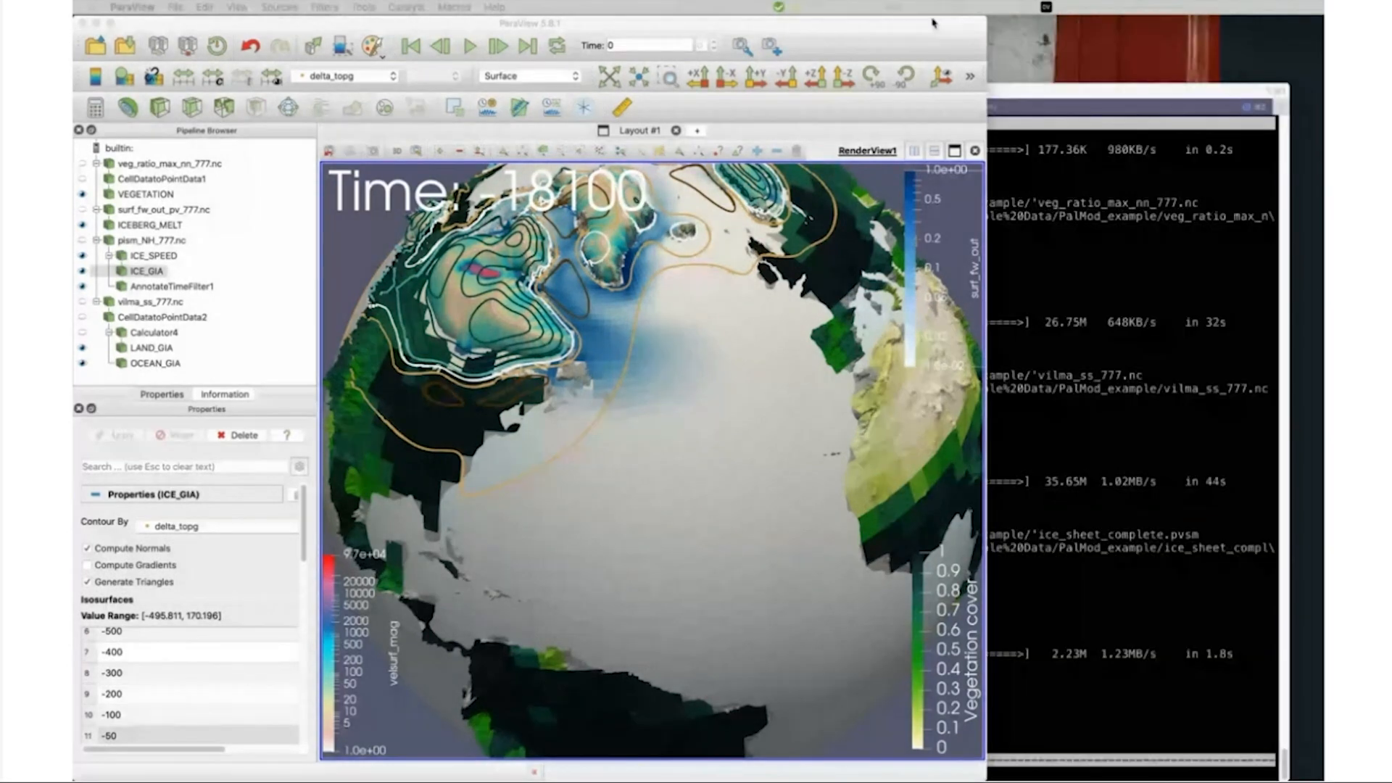
# Step: Enlarge the ParaView window to full width and open the Plugin Manager
pyautogui.click(929, 26)
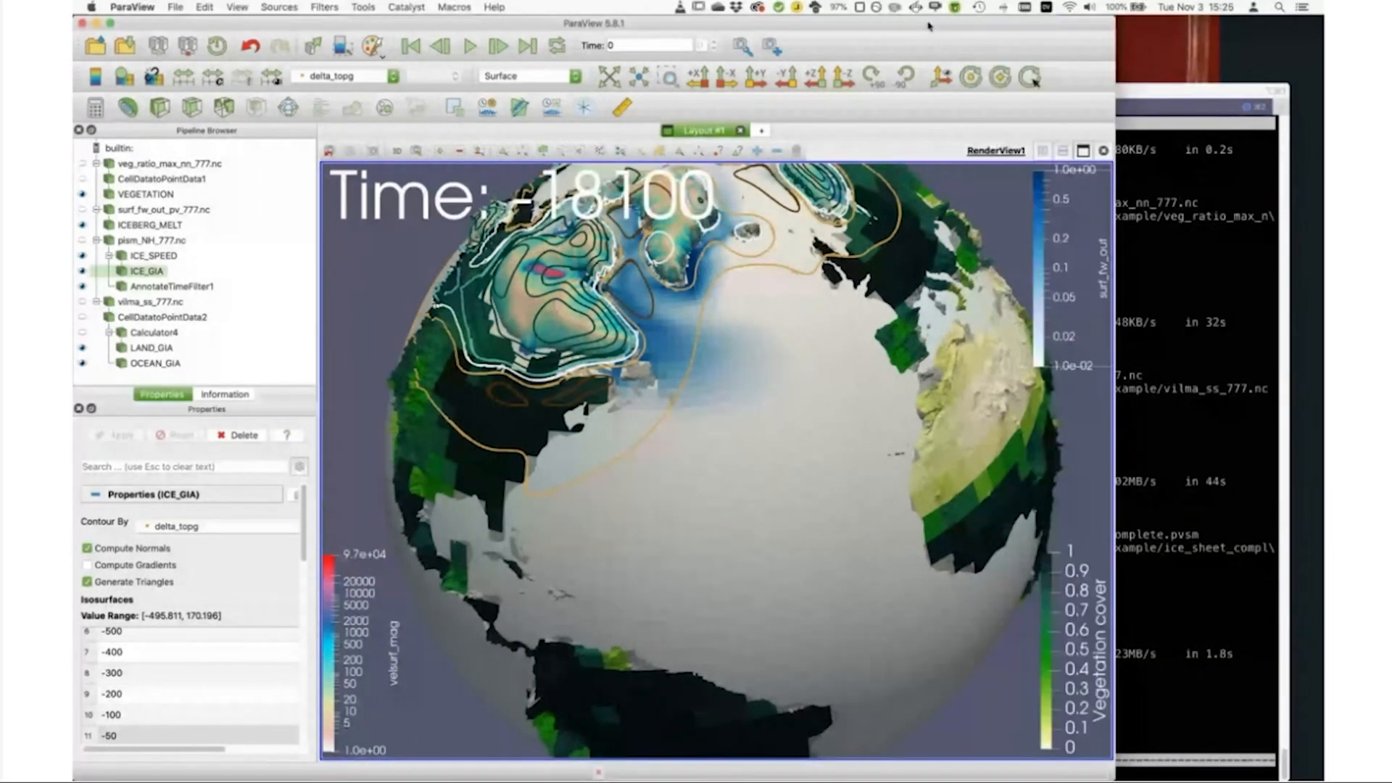
pyautogui.doubleClick(928, 26)
pyautogui.click(364, 7)
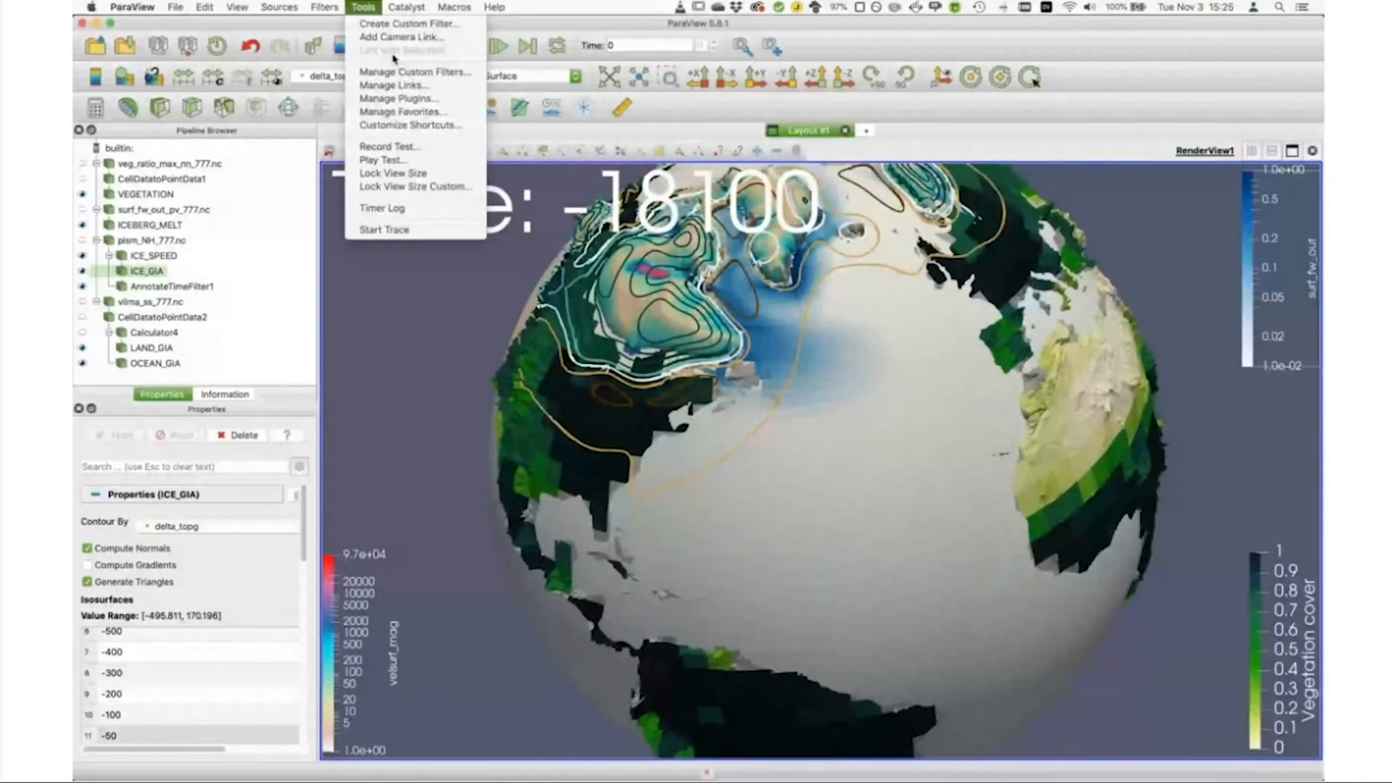
pyautogui.click(426, 98)
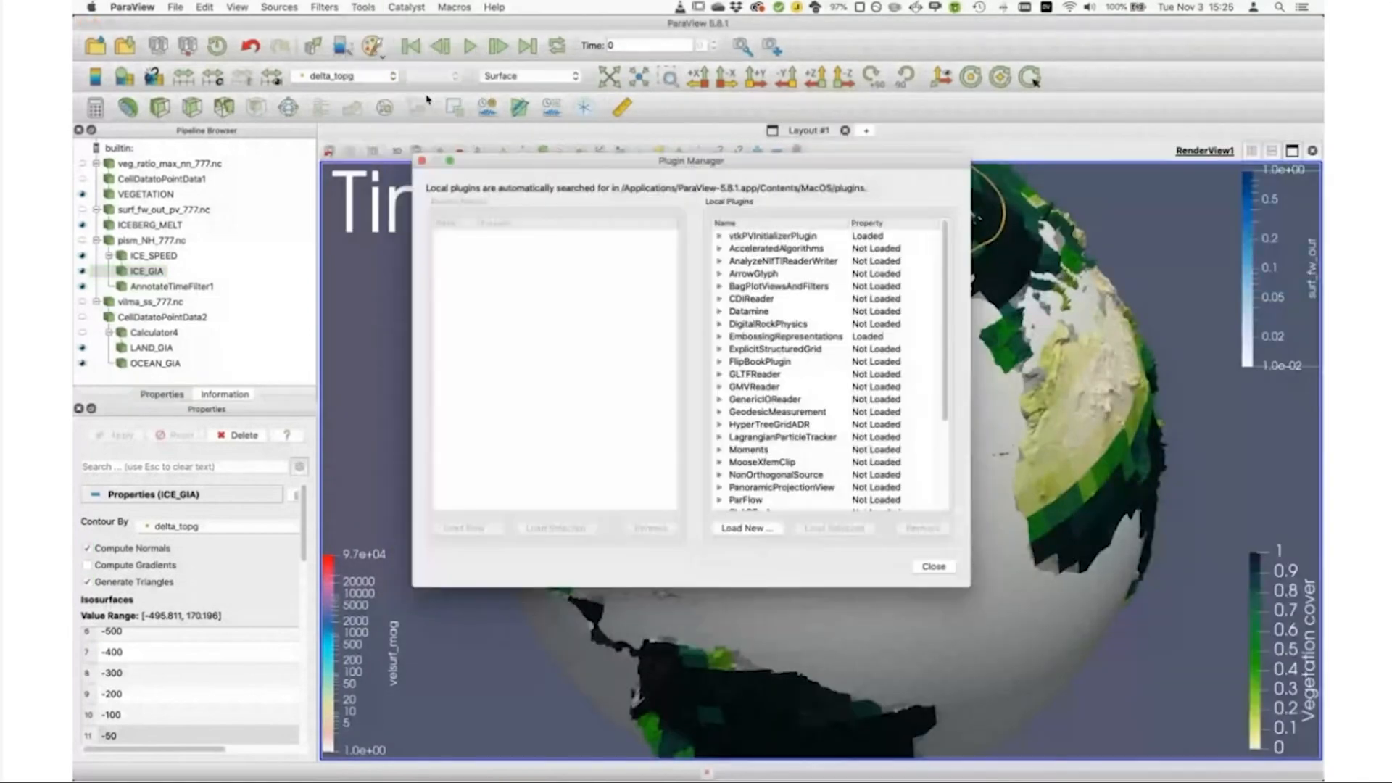
# Step: Check the loaded EmbossingRepresentations plugin's details, close the Plugin Manager and look at the representation choices for ICEBERG_MELT
pyautogui.click(720, 336)
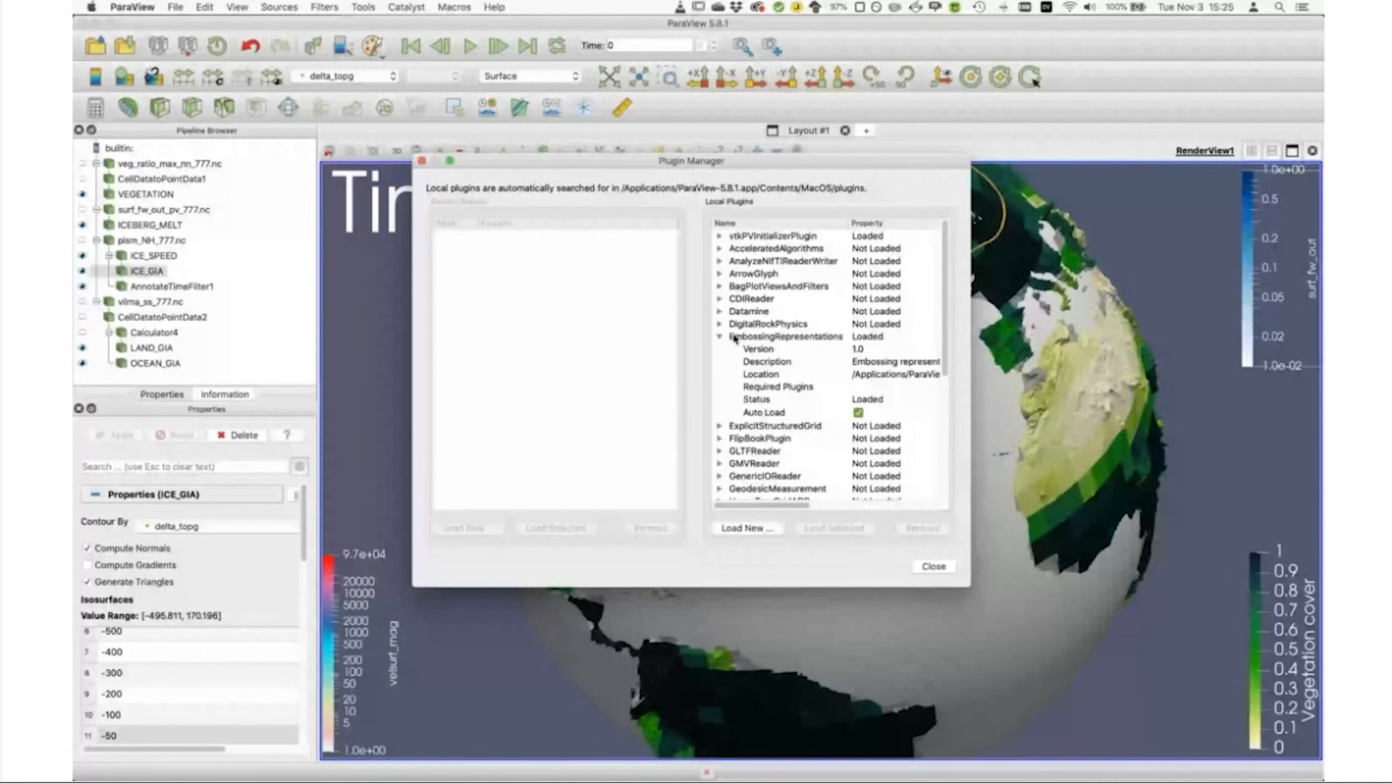
pyautogui.click(783, 338)
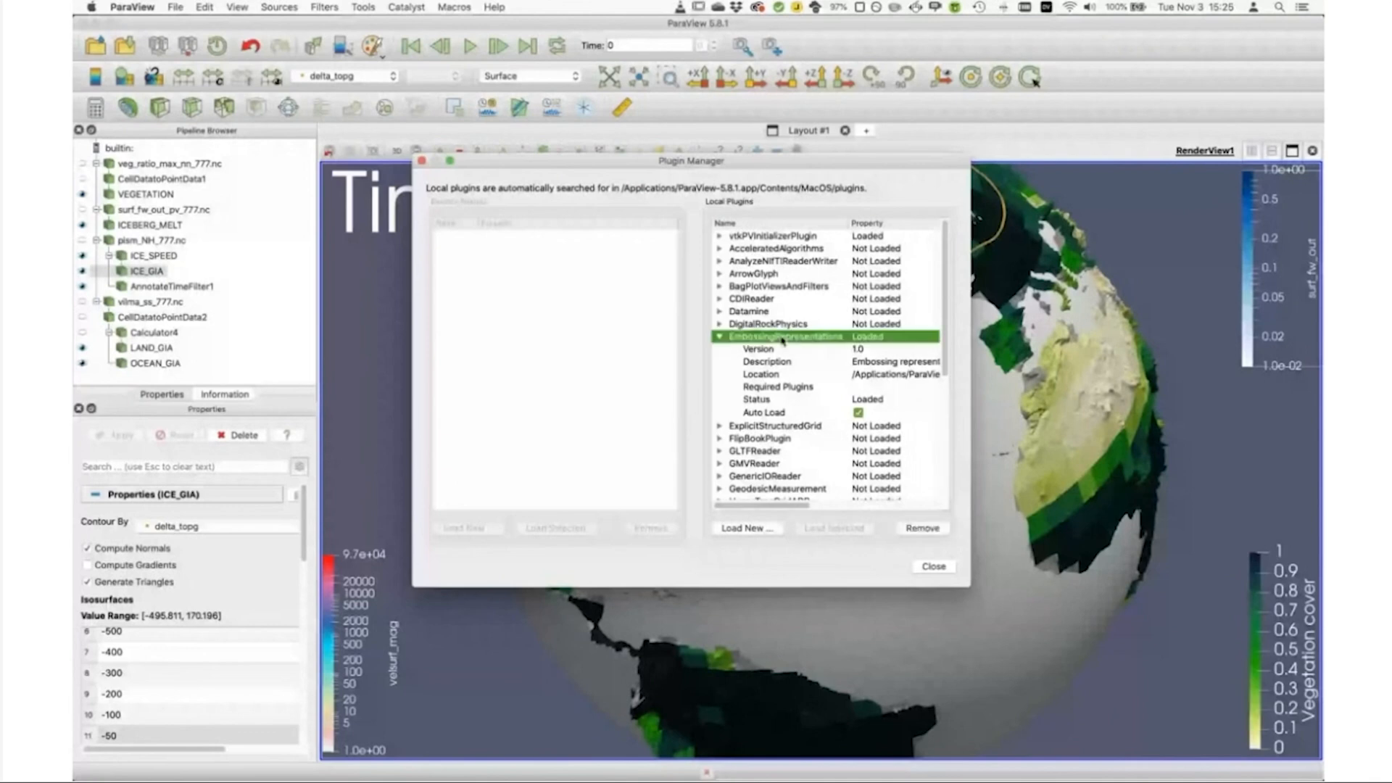
pyautogui.click(942, 570)
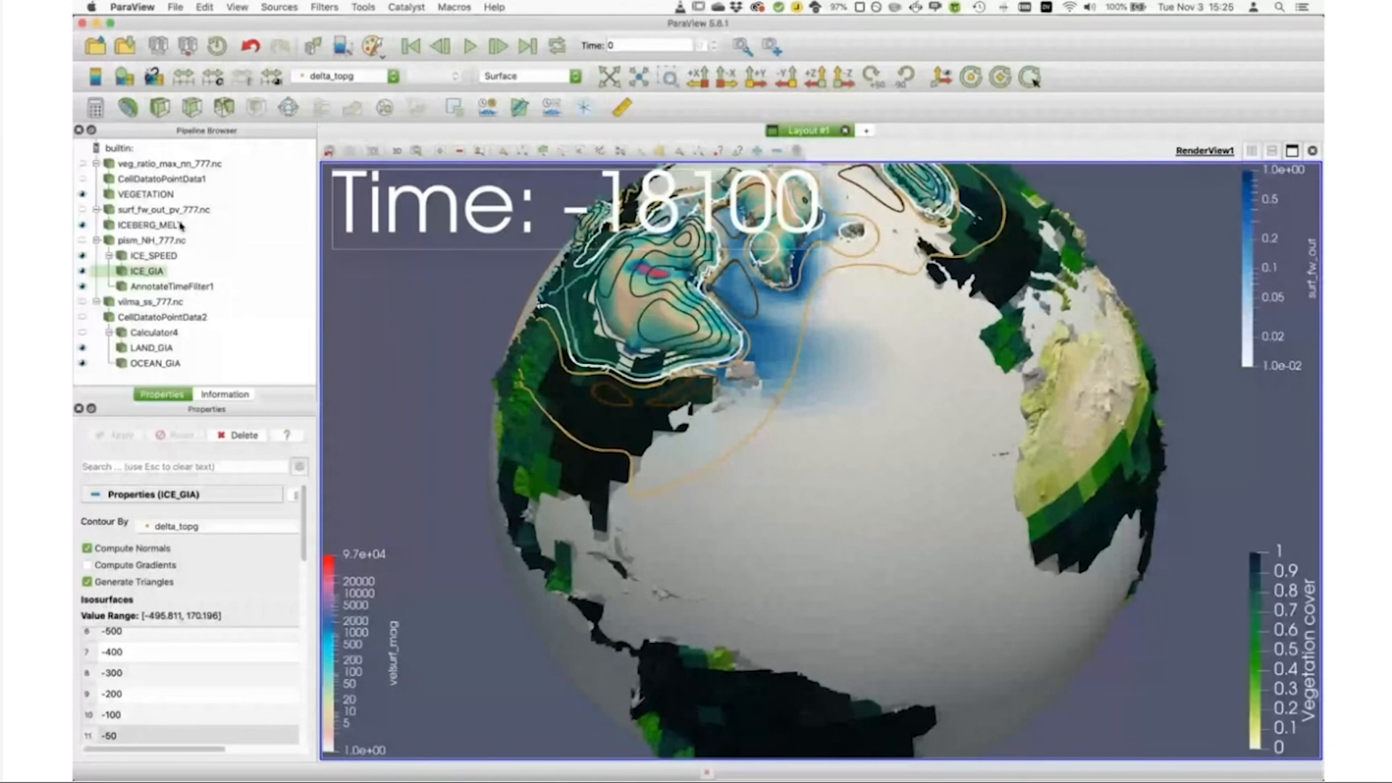
pyautogui.click(154, 225)
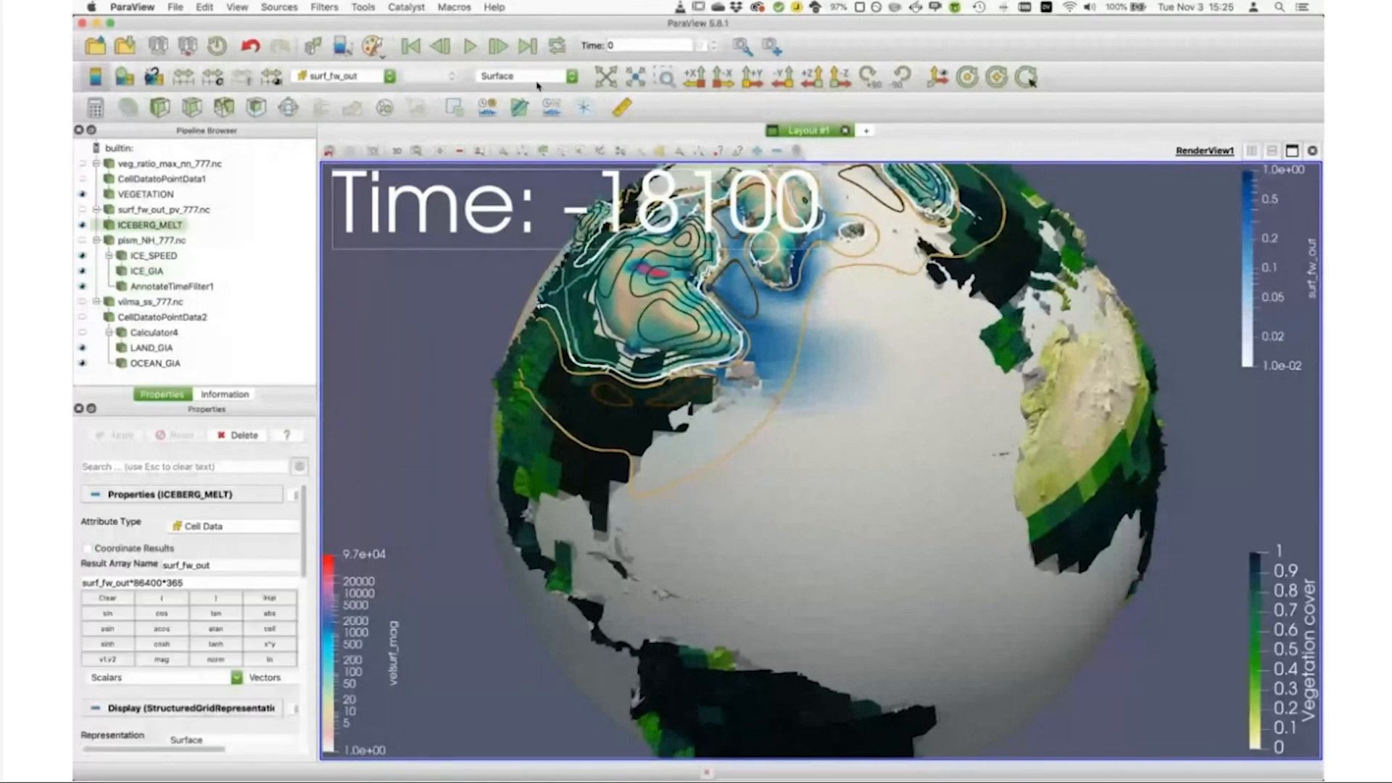
pyautogui.click(537, 81)
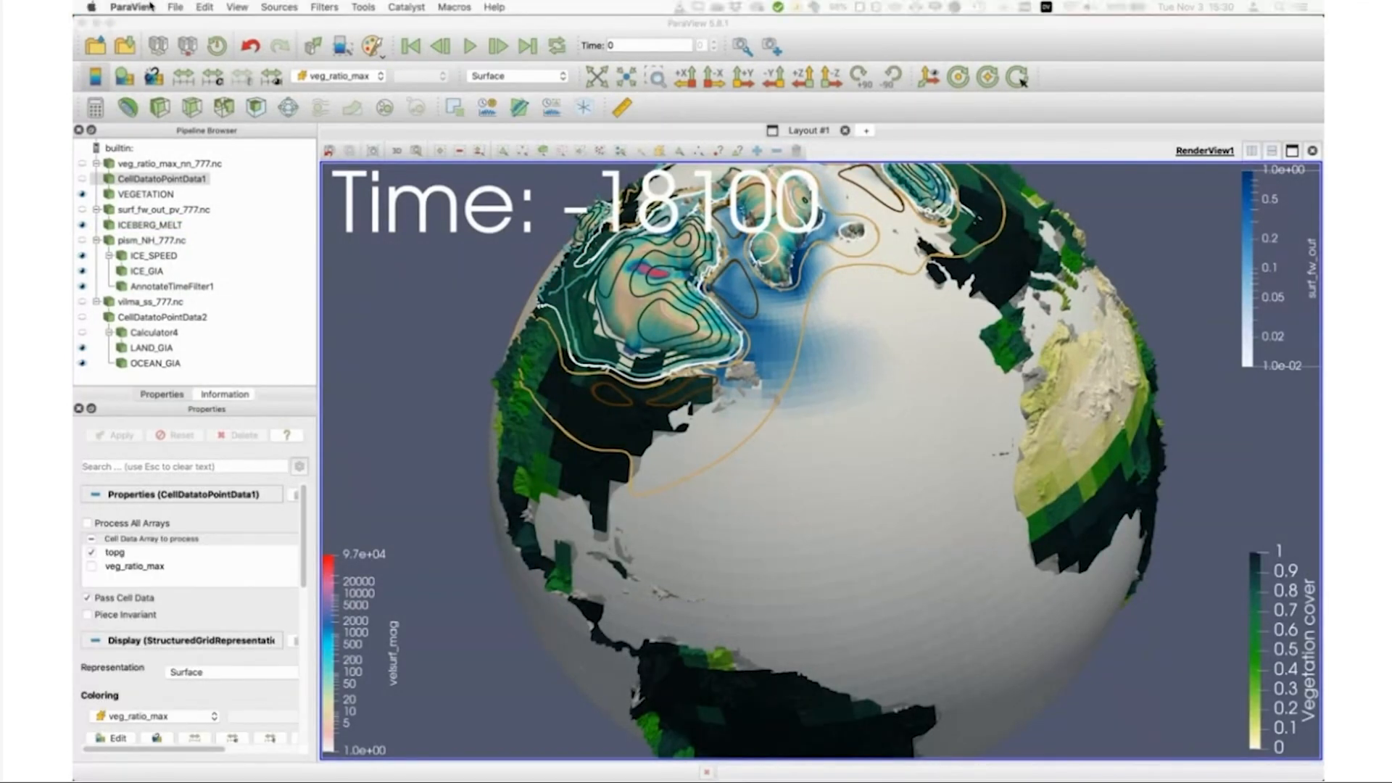
# Step: Save the state as ice_sheet_complete_as_well2.pvsm in Session4, and restart ParaView, declining the save offered on exit
pyautogui.click(176, 6)
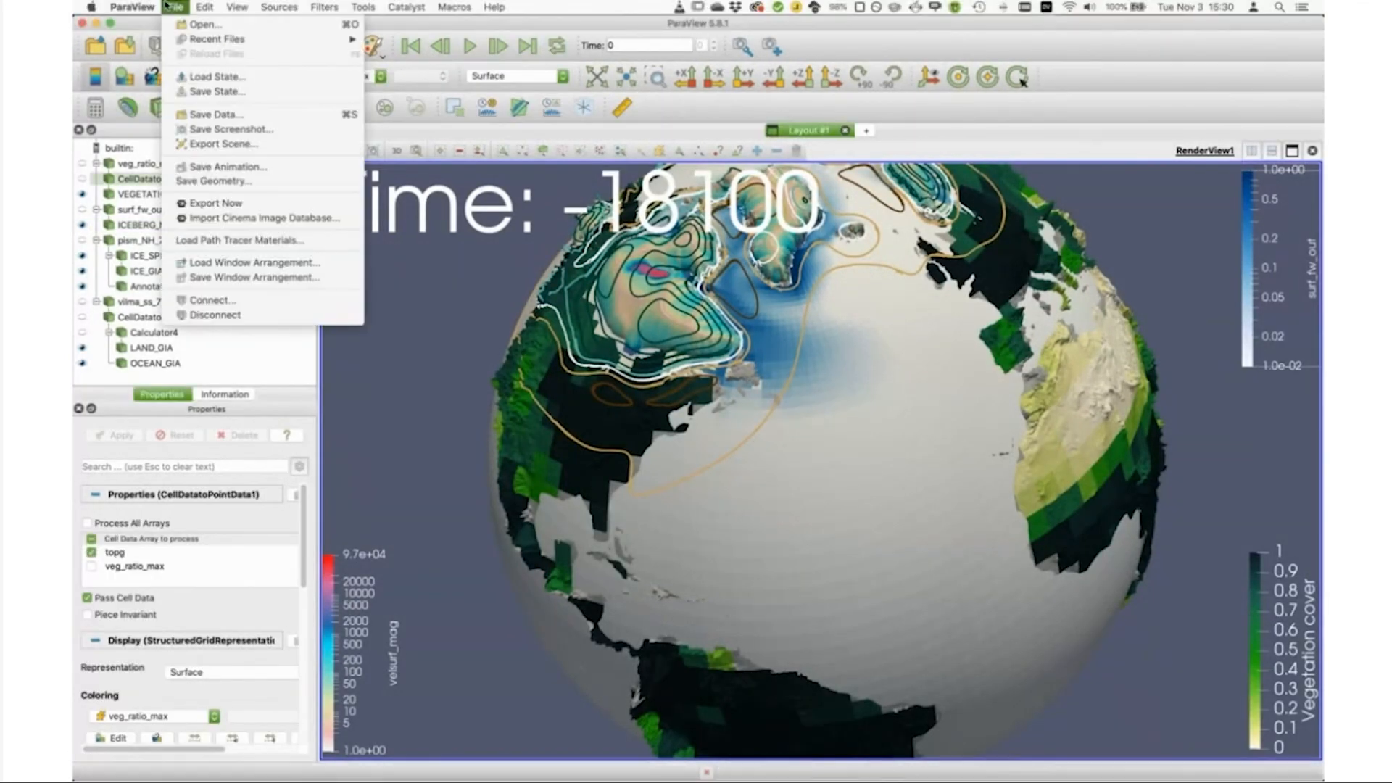
pyautogui.click(240, 93)
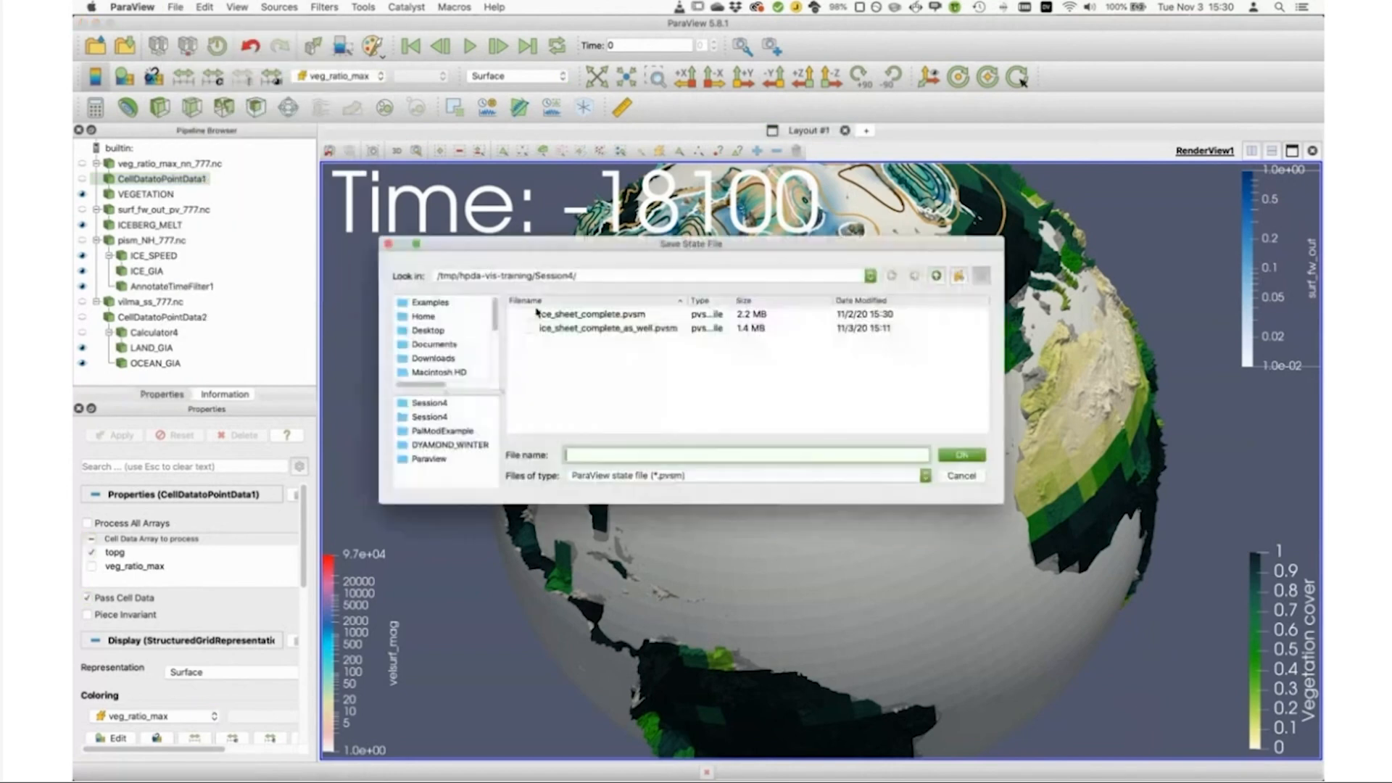
pyautogui.click(596, 330)
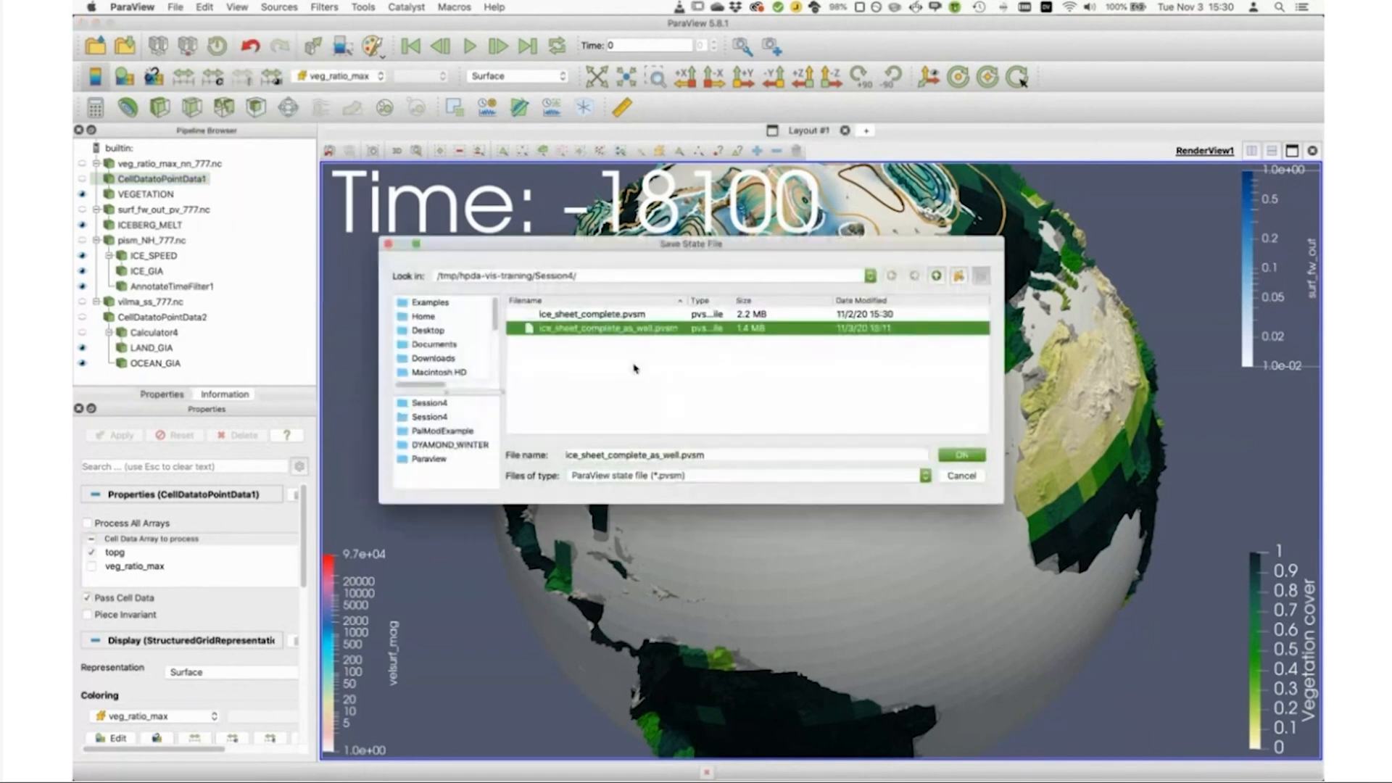
pyautogui.click(678, 455)
pyautogui.write('2')
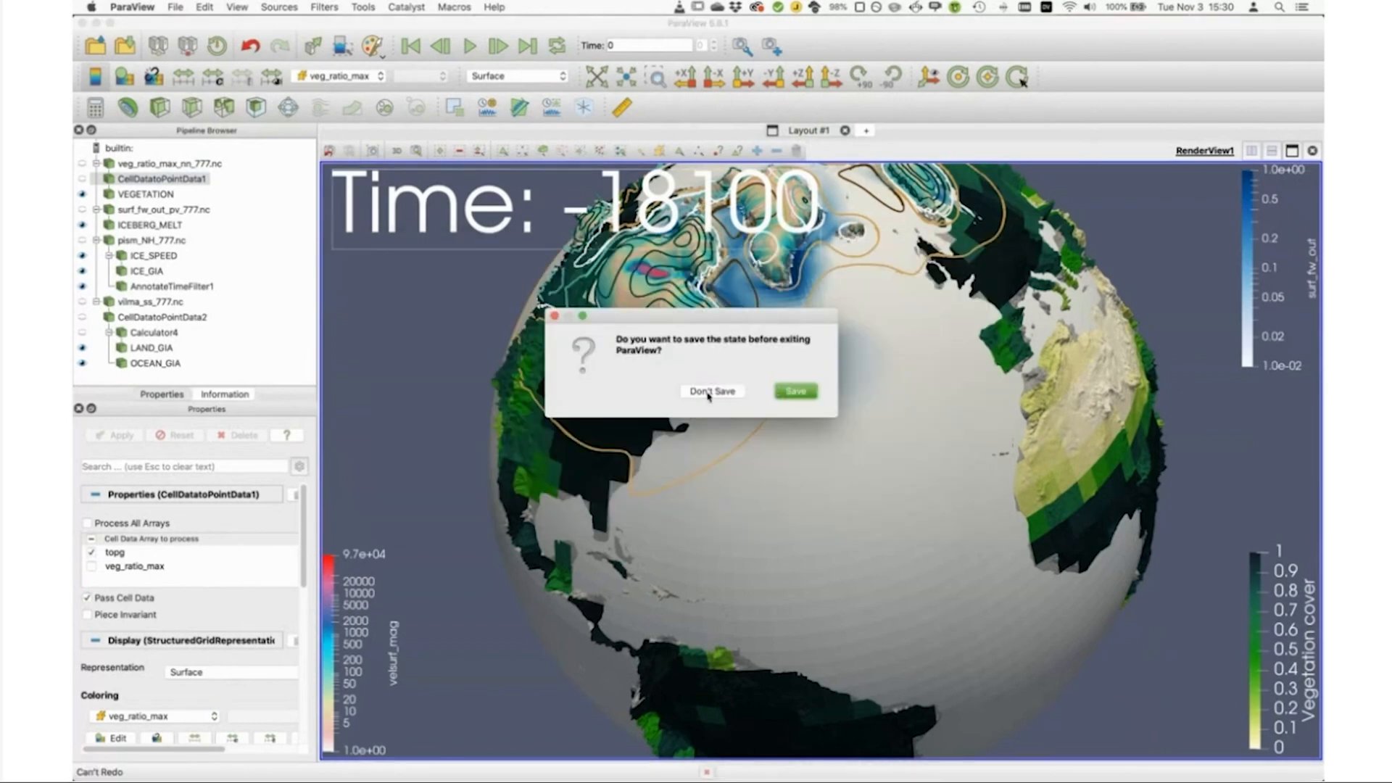
pyautogui.click(709, 392)
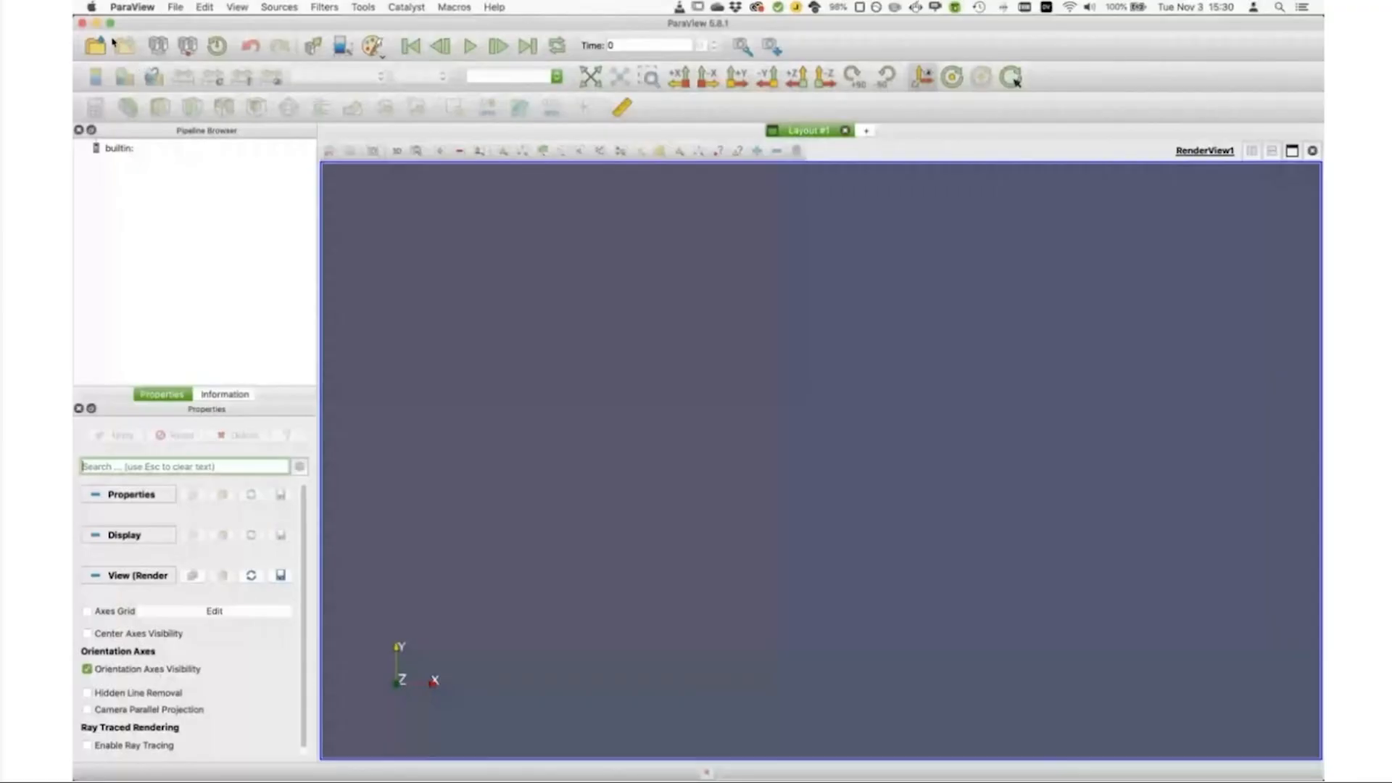
# Step: In the fresh session, check the EmbossingRepresentations plugin's details in the Plugin Manager and close it
pyautogui.click(363, 6)
pyautogui.click(384, 100)
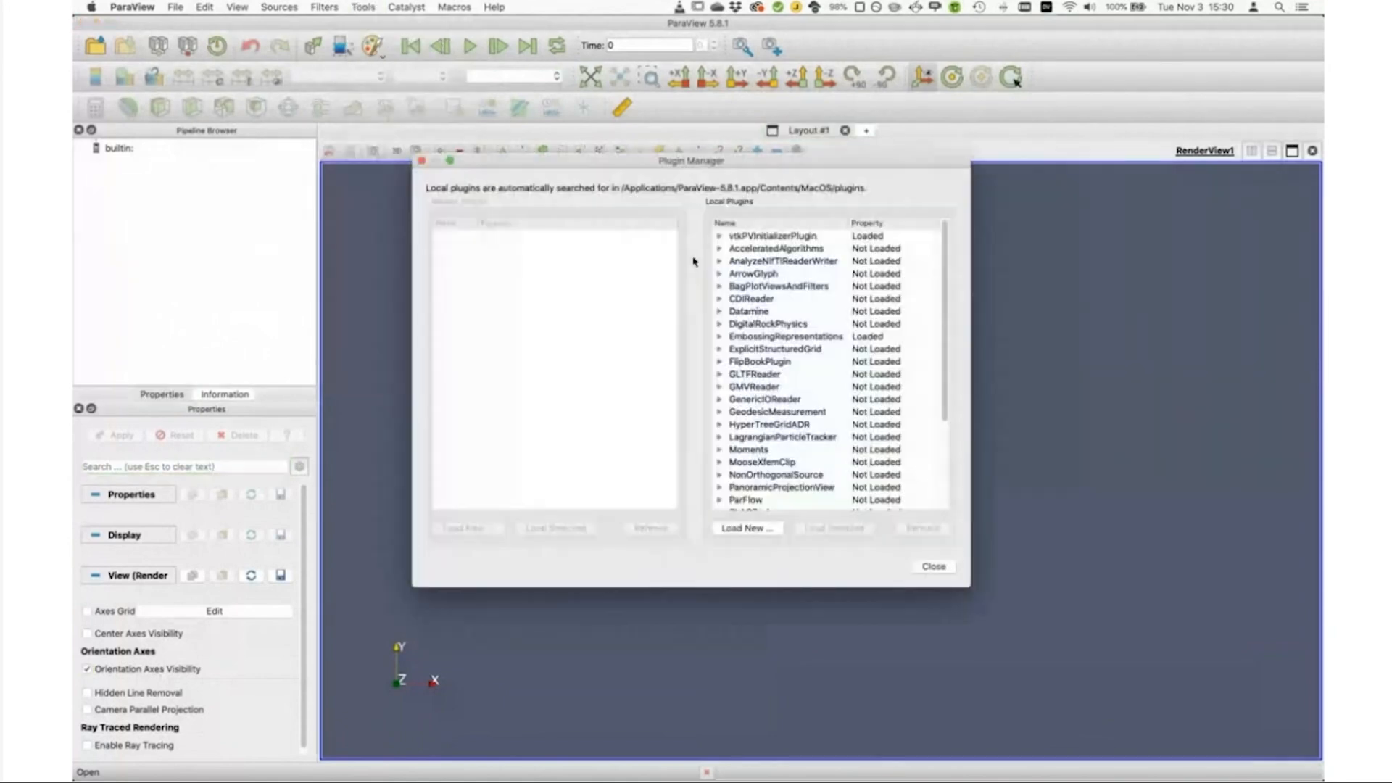
pyautogui.click(721, 337)
pyautogui.moveTo(810, 507); pyautogui.dragTo(690, 482)
pyautogui.click(930, 566)
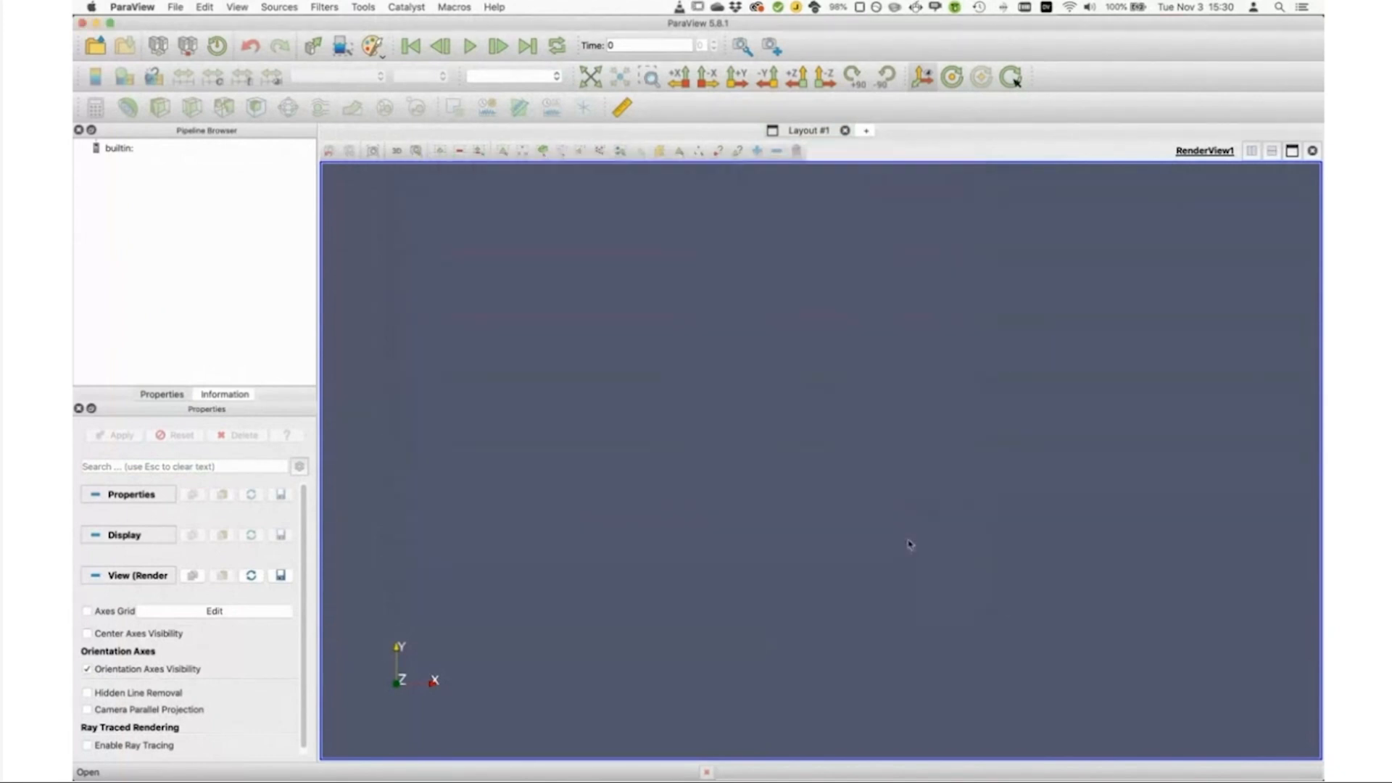
# Step: Load the state ice_sheet_complete_as_well2.pvsm, searching for data files under /tmp/hpda-vis-training/Session4 and using only files in that directory
pyautogui.click(175, 6)
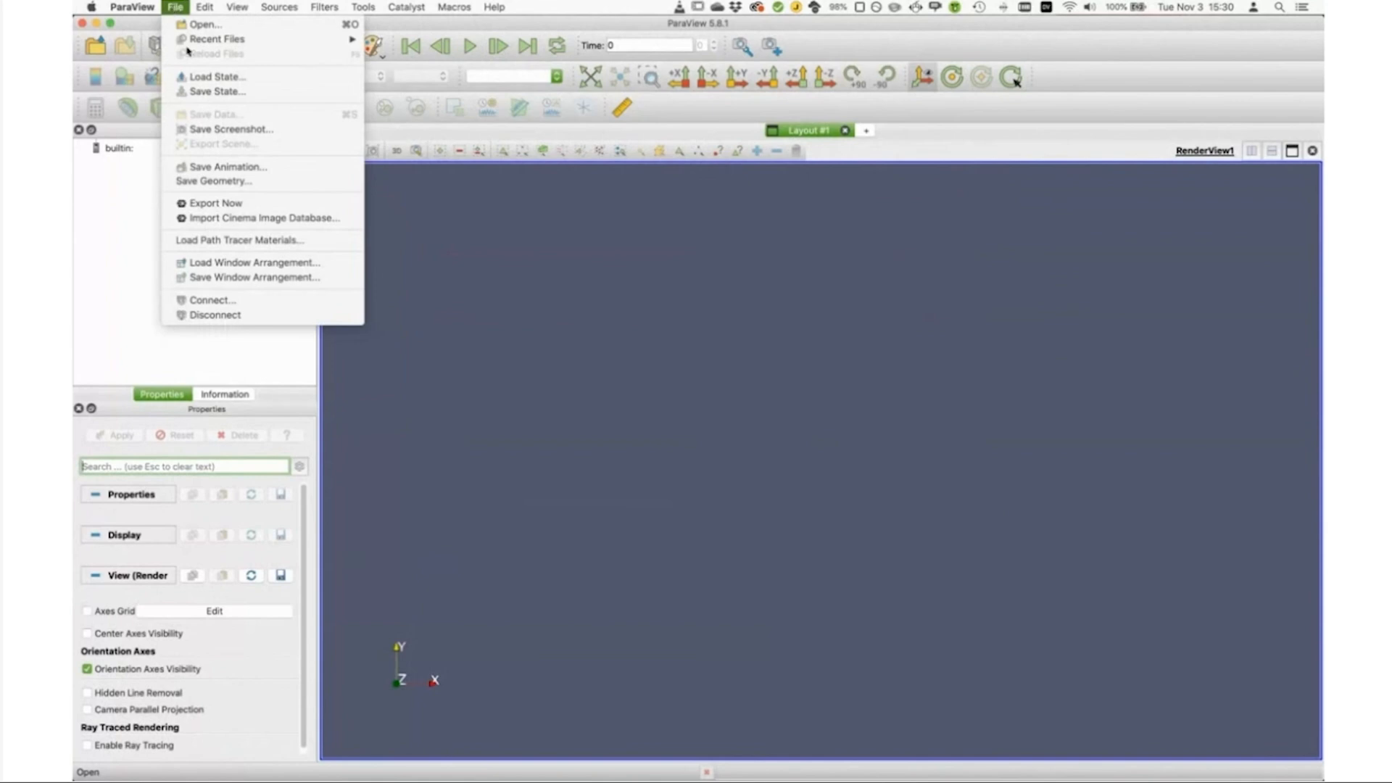
pyautogui.click(569, 298)
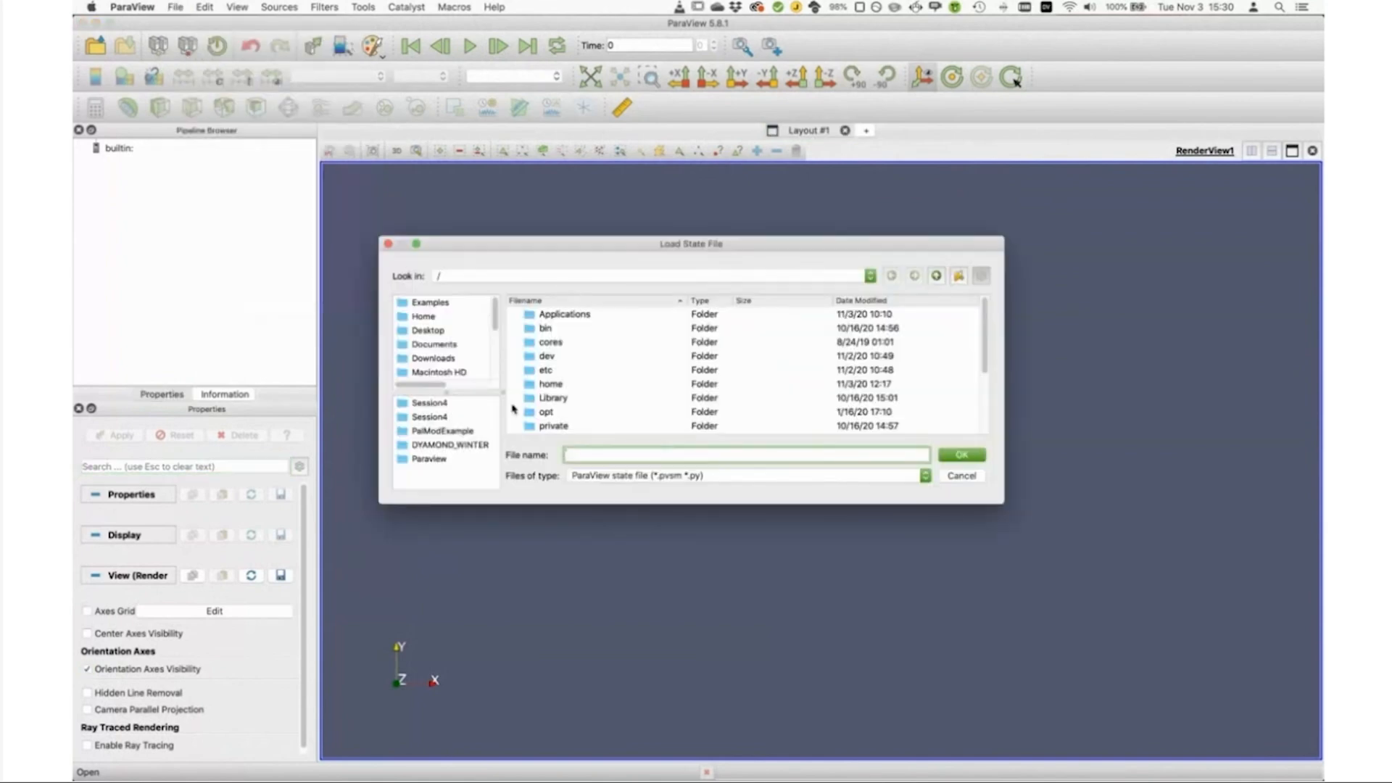
pyautogui.click(457, 405)
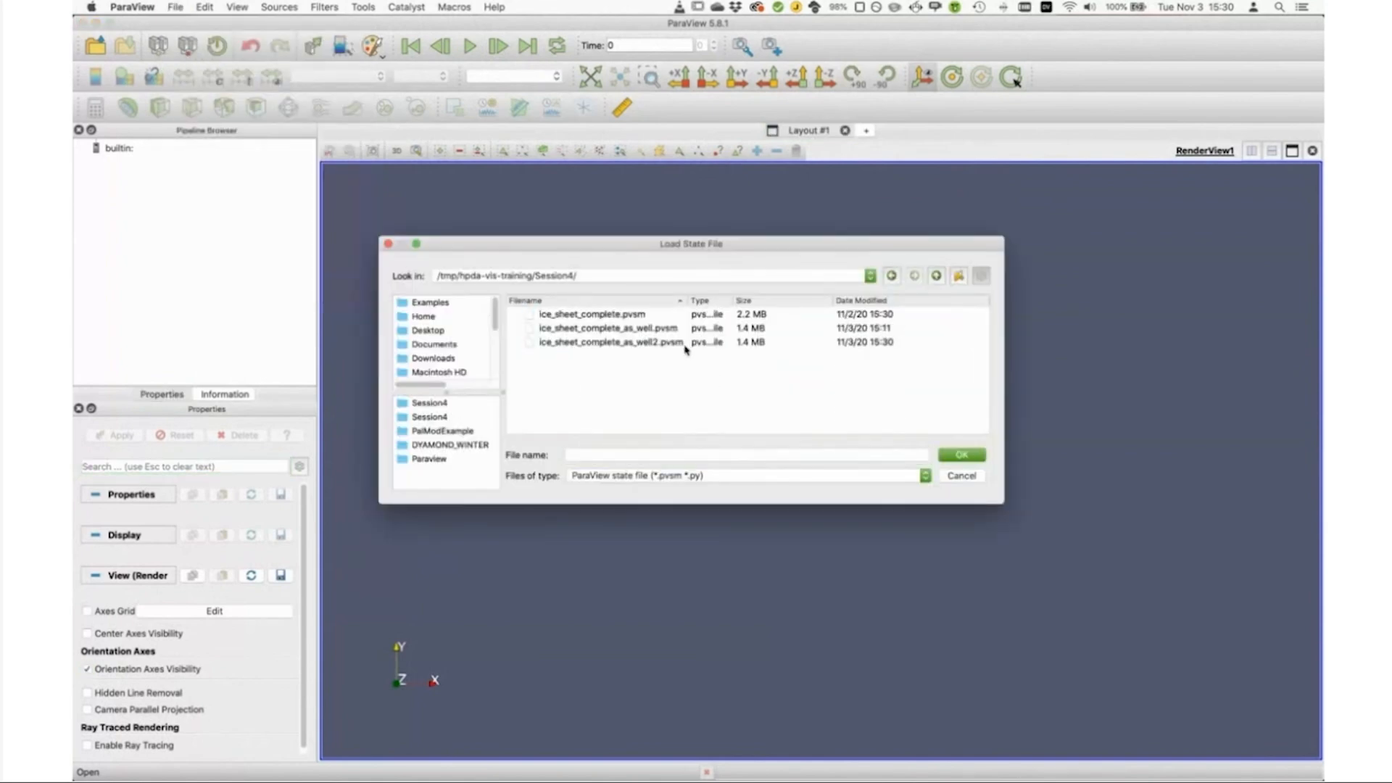
pyautogui.click(619, 343)
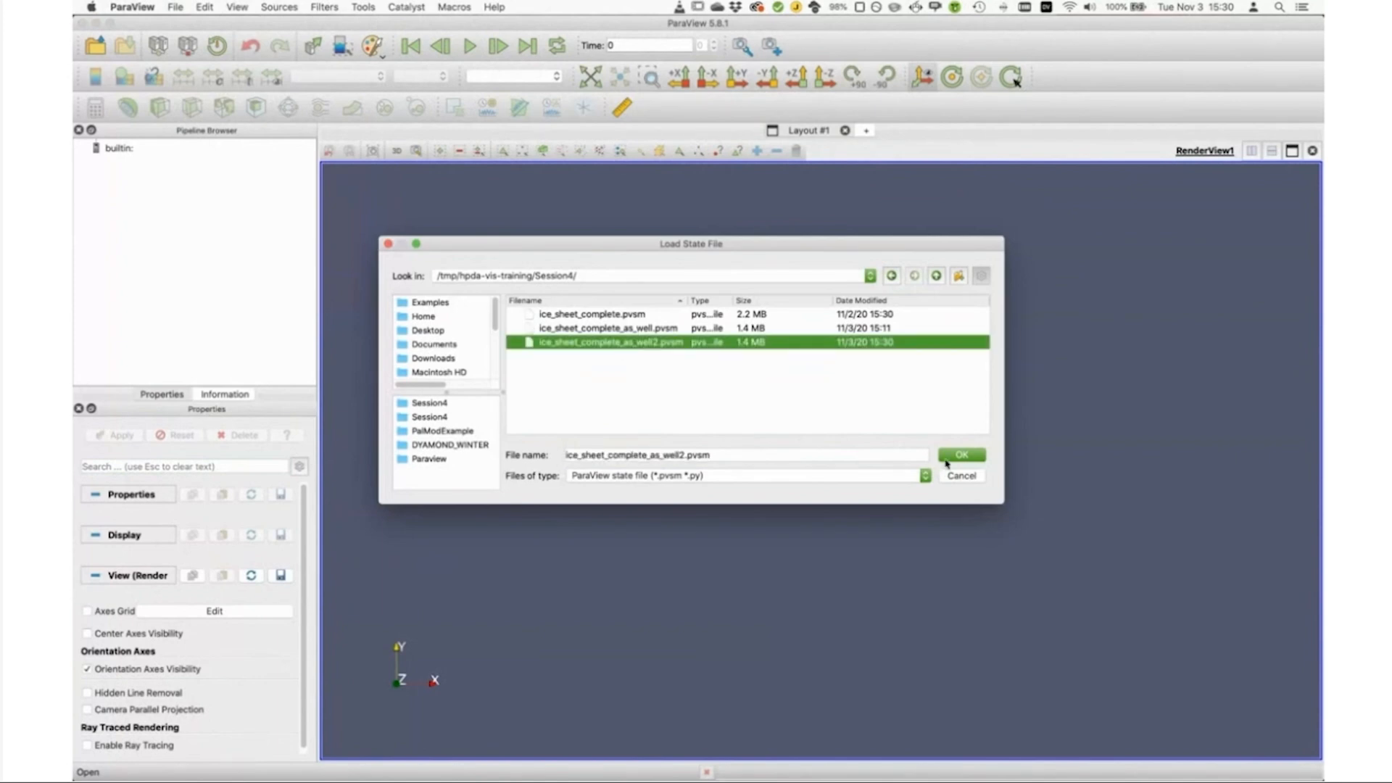
pyautogui.click(948, 457)
pyautogui.click(700, 262)
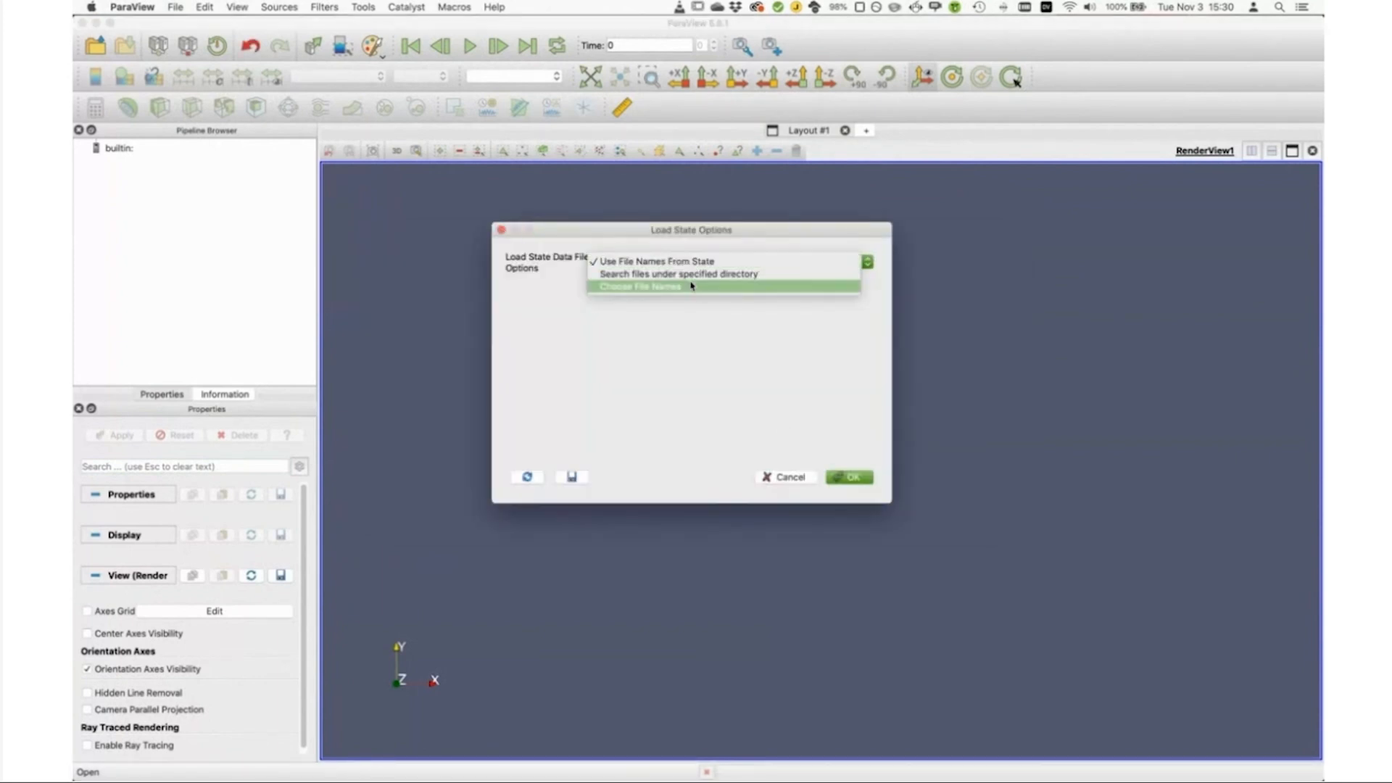
pyautogui.click(694, 275)
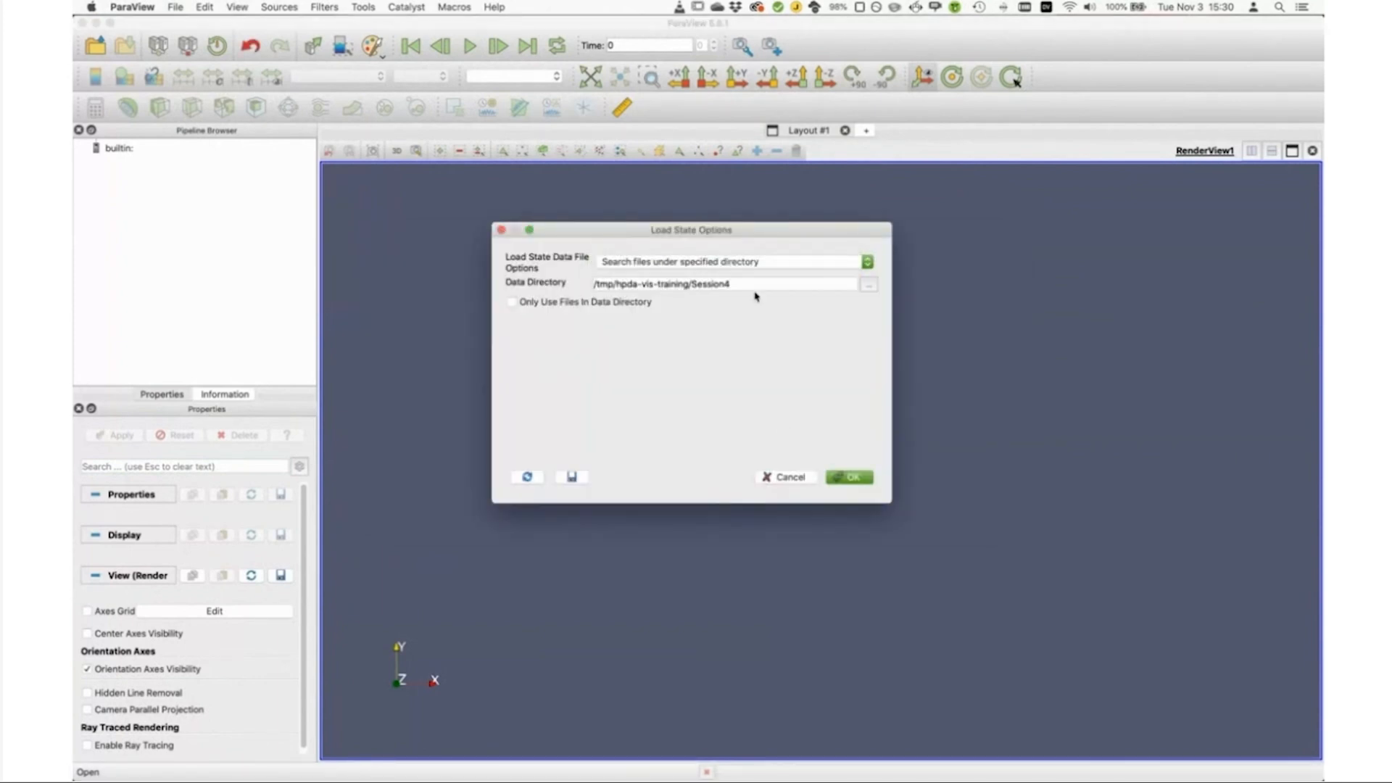
pyautogui.click(617, 303)
pyautogui.click(851, 473)
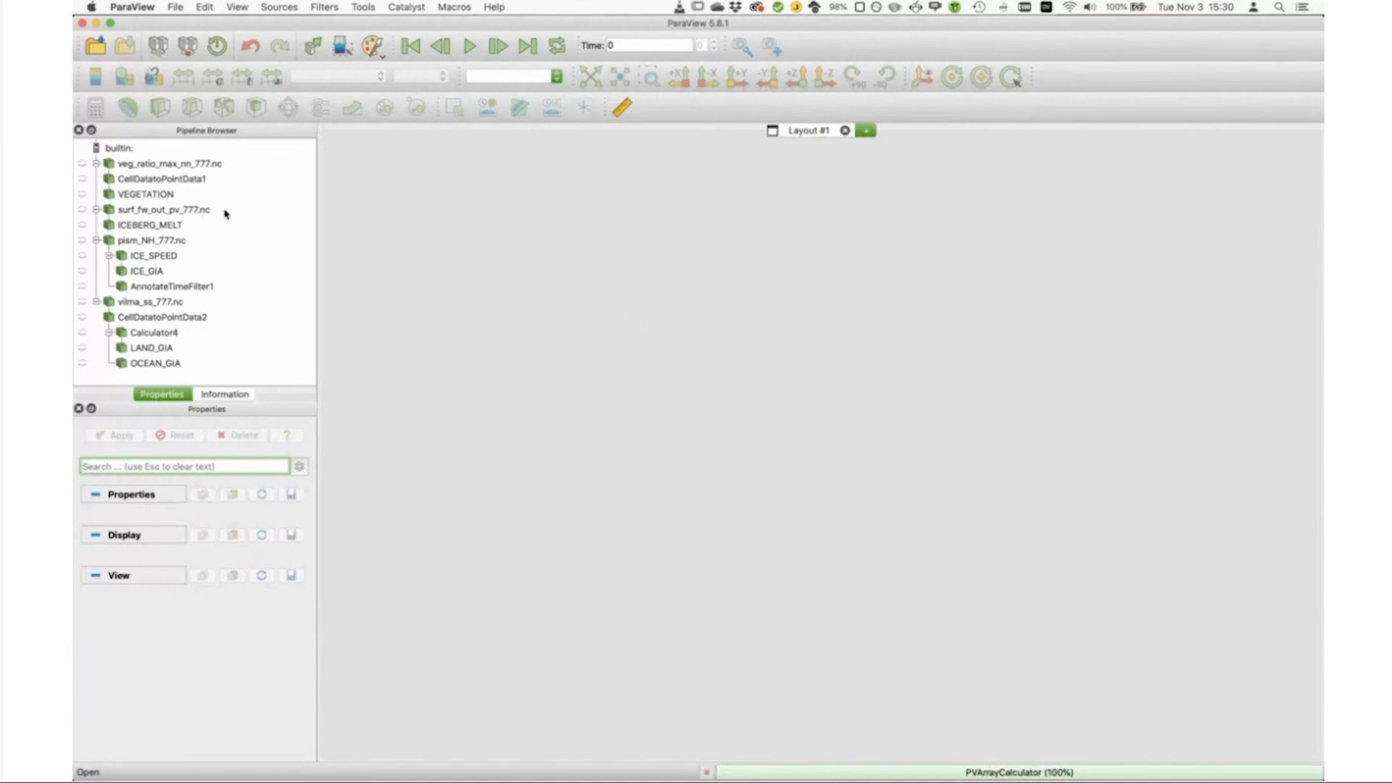
# Step: Set CellDatatoPointData1's representation to Extrusion Surface and show it in place of VEGETATION
pyautogui.click(185, 179)
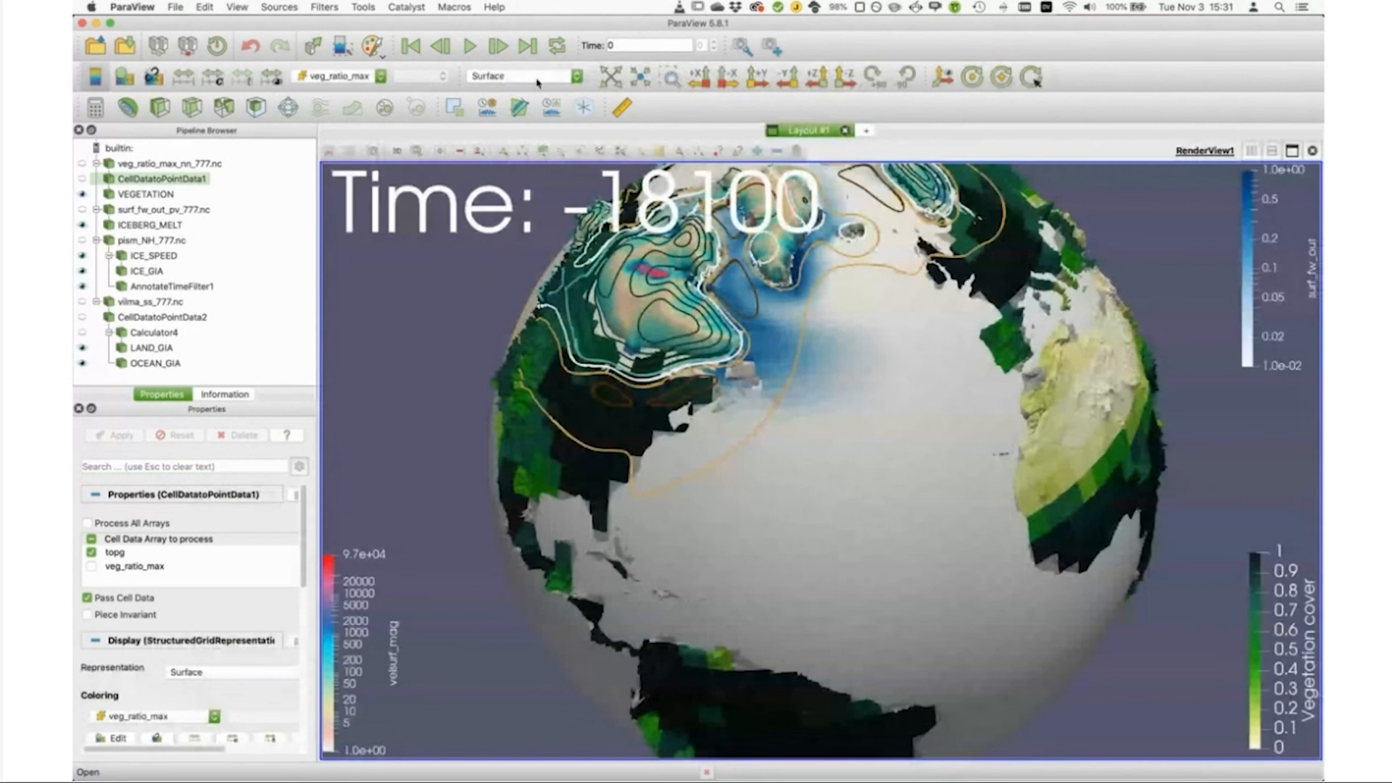
pyautogui.click(538, 77)
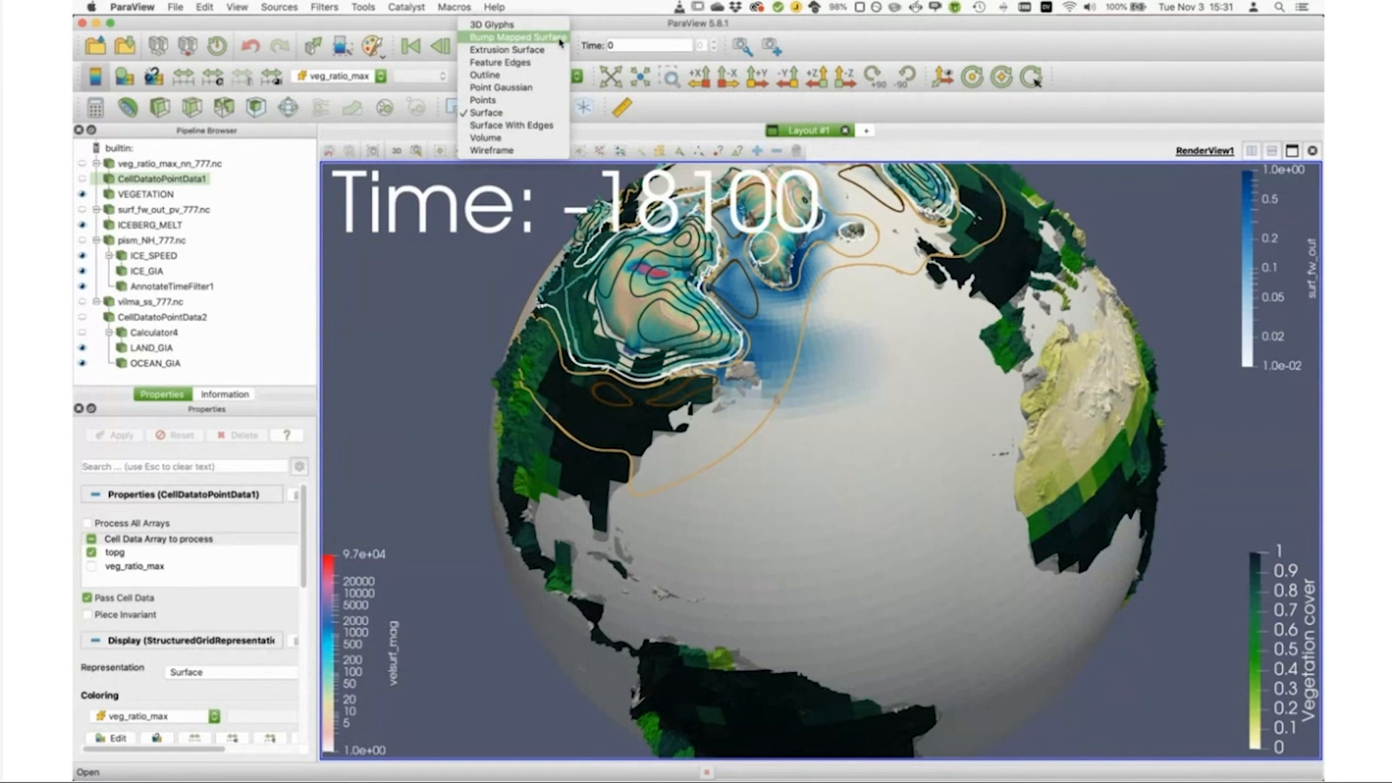
pyautogui.click(556, 49)
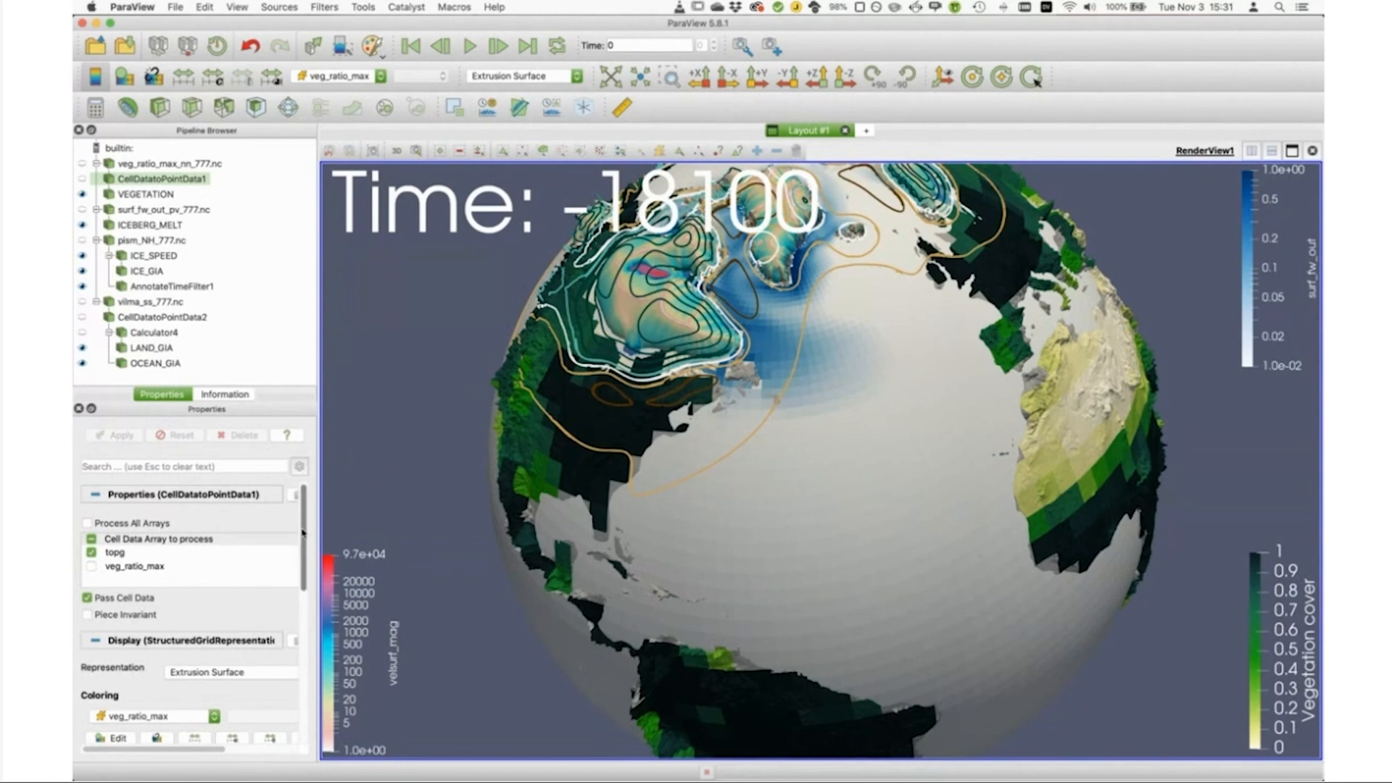
pyautogui.moveTo(303, 534)
pyautogui.mouseDown()
pyautogui.moveTo(314, 624)
pyautogui.moveTo(304, 529)
pyautogui.mouseUp()
pyautogui.click(124, 464)
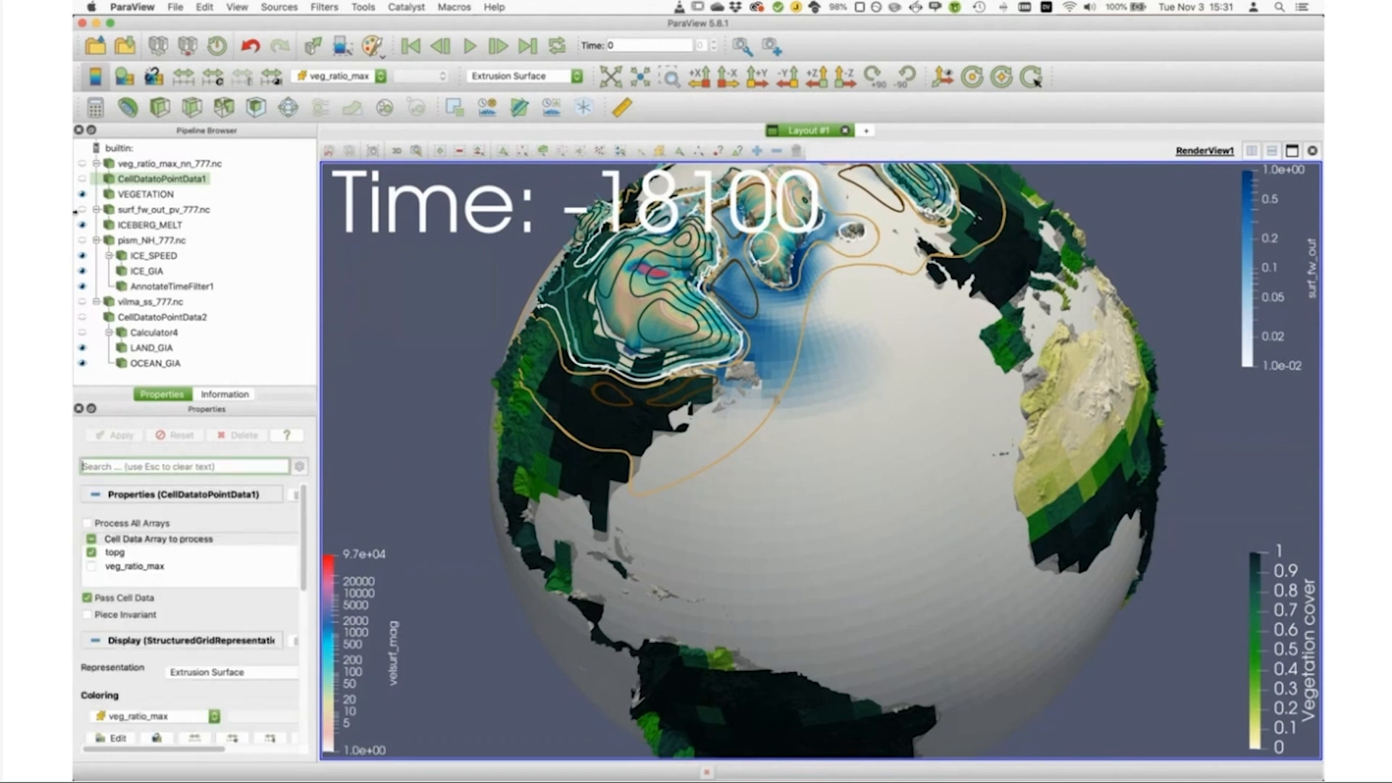
pyautogui.click(82, 178)
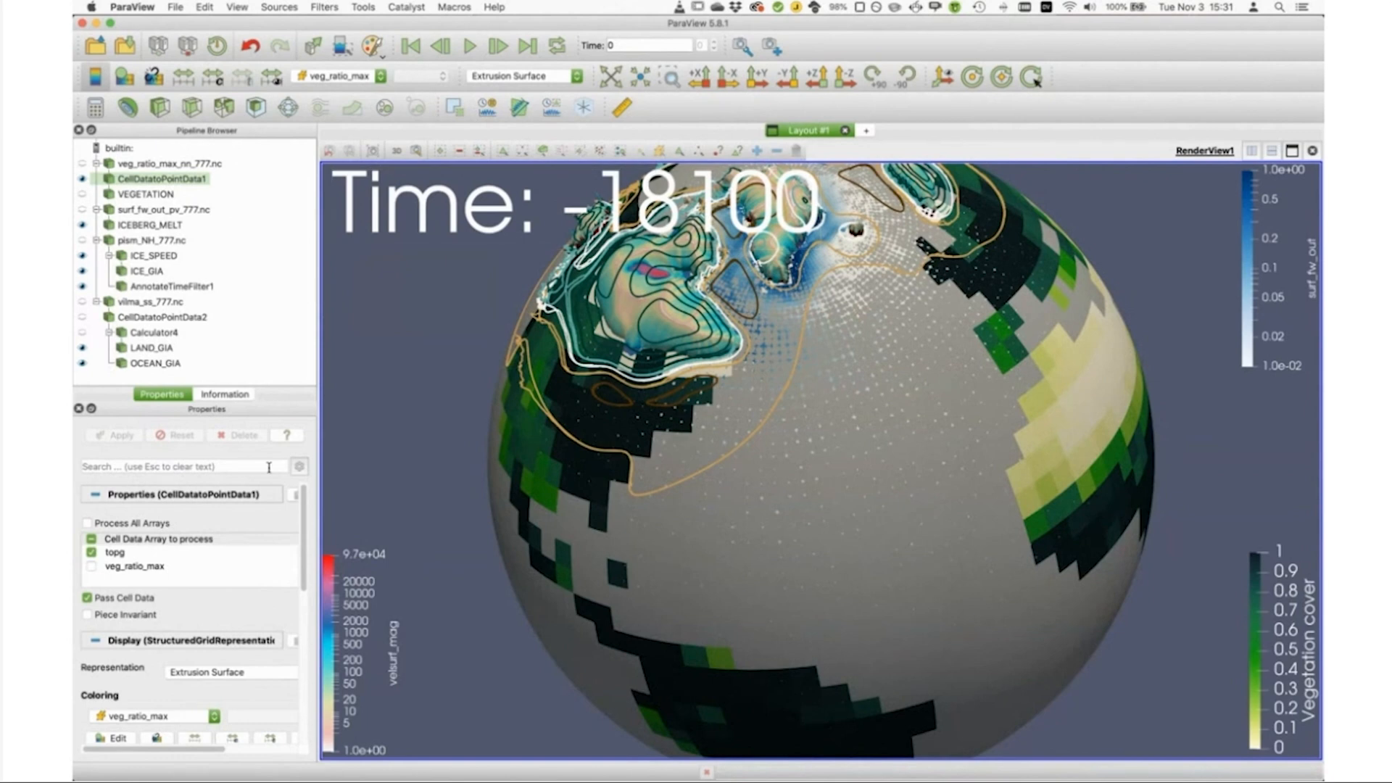
# Step: Filter the properties of CellDatatoPointData1 by "ext" and set the extrusion data array to the cell-based topg
pyautogui.click(149, 466)
pyautogui.write('ma')
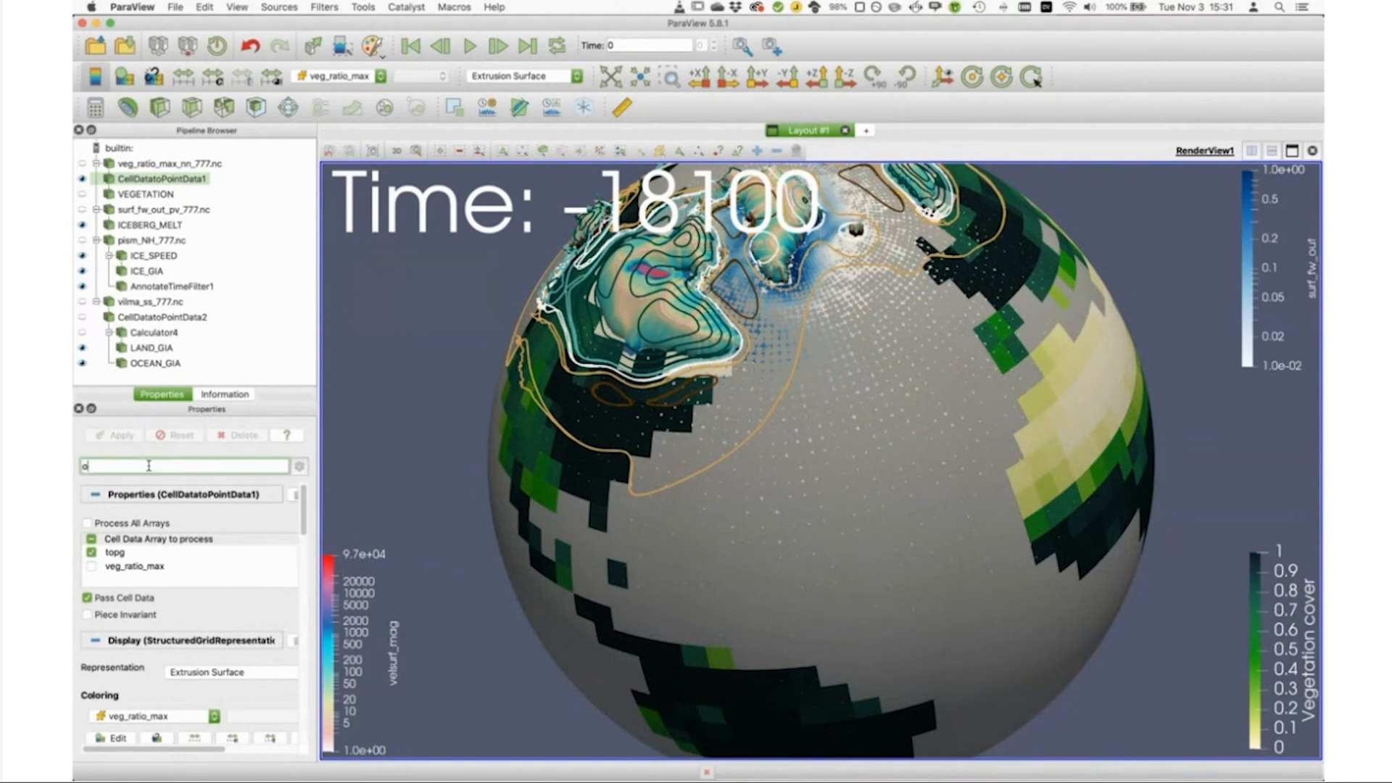
pyautogui.press('BackSpace')
pyautogui.press('BackSpace')
pyautogui.write('ext')
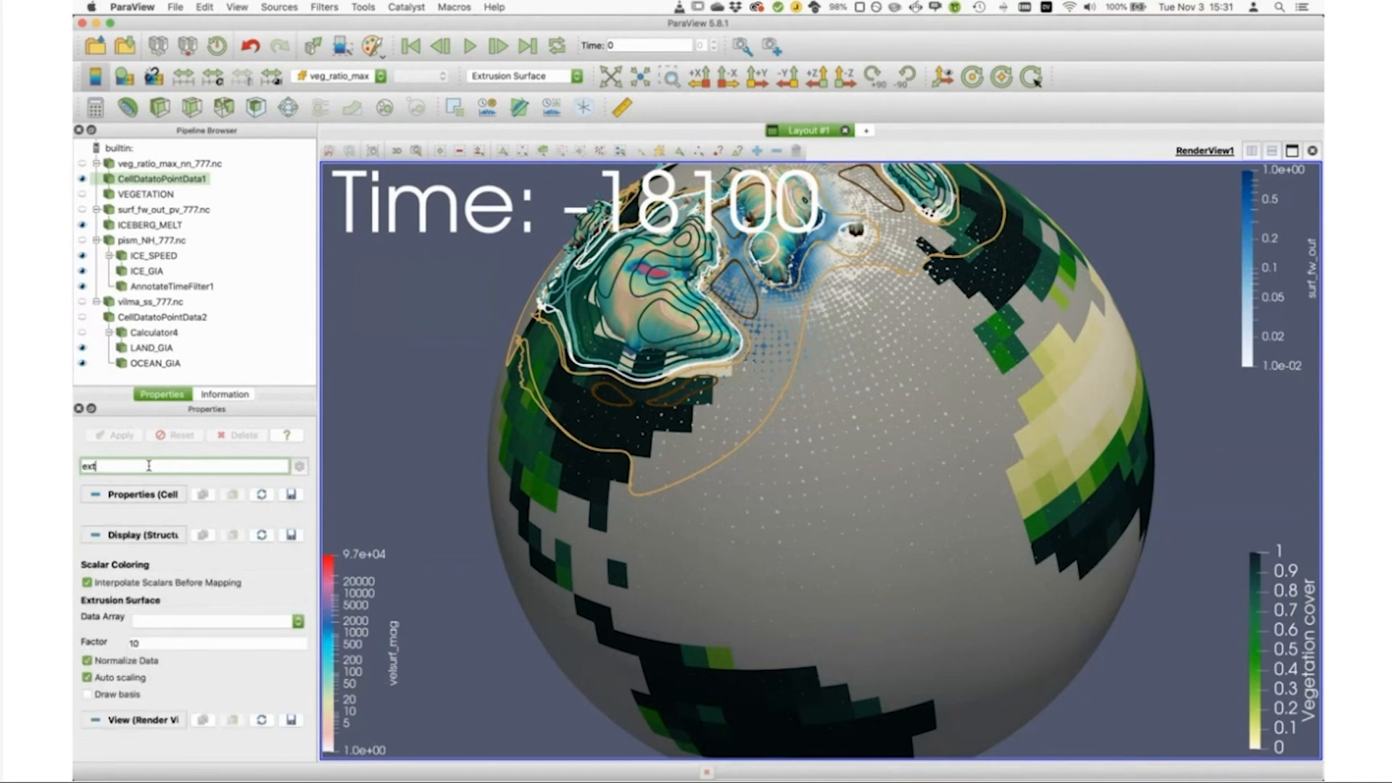
pyautogui.click(178, 621)
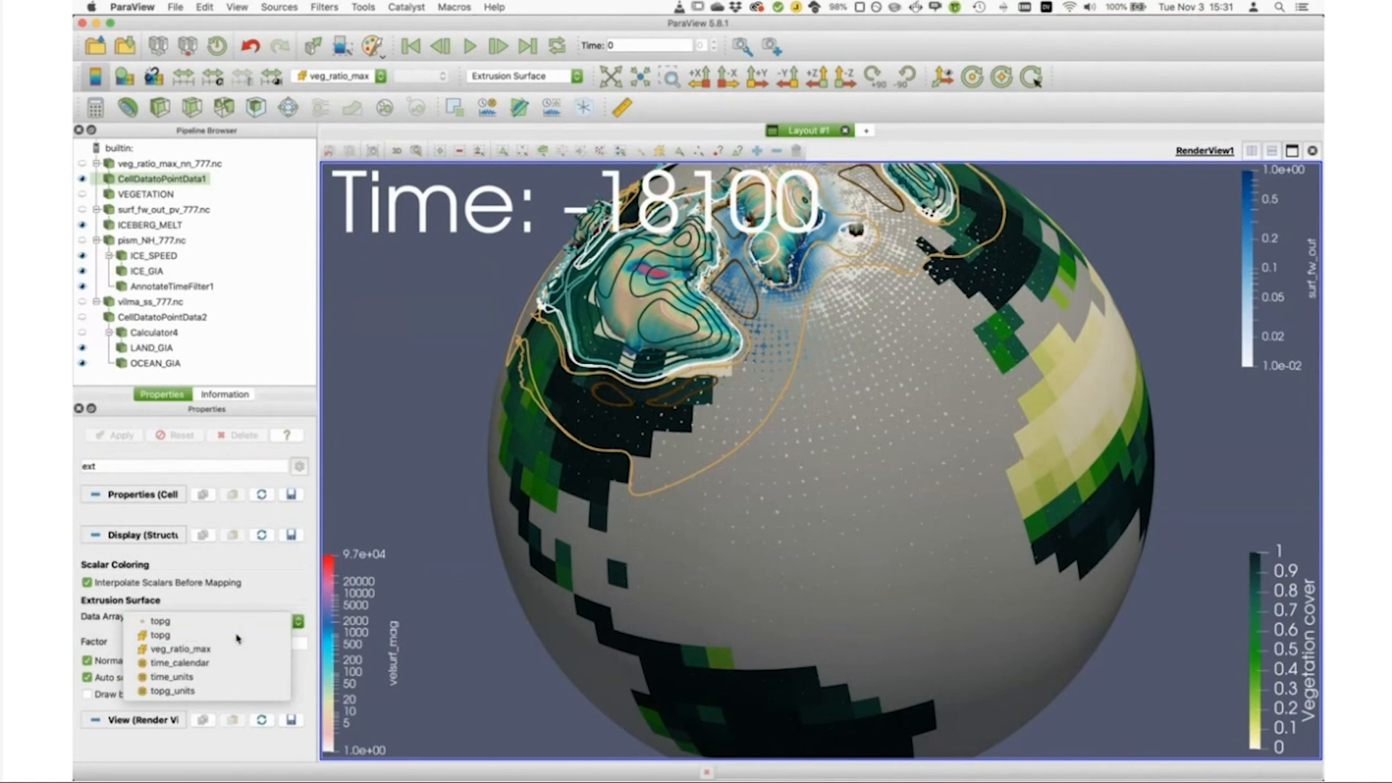
pyautogui.click(238, 637)
# Step: Try an extrusion factor of 100 and view the exaggerated topography of the whole globe
pyautogui.click(153, 644)
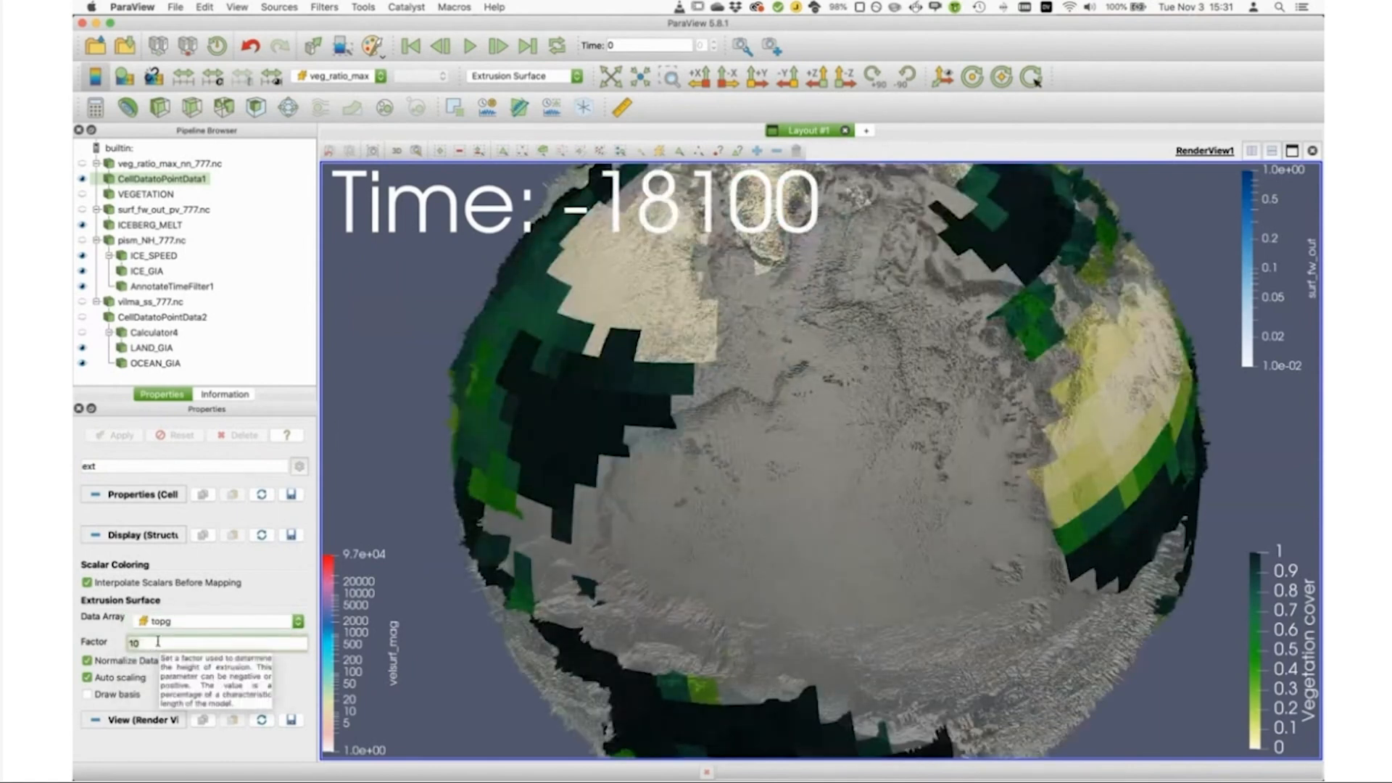
pyautogui.press('Left')
pyautogui.press('BackSpace')
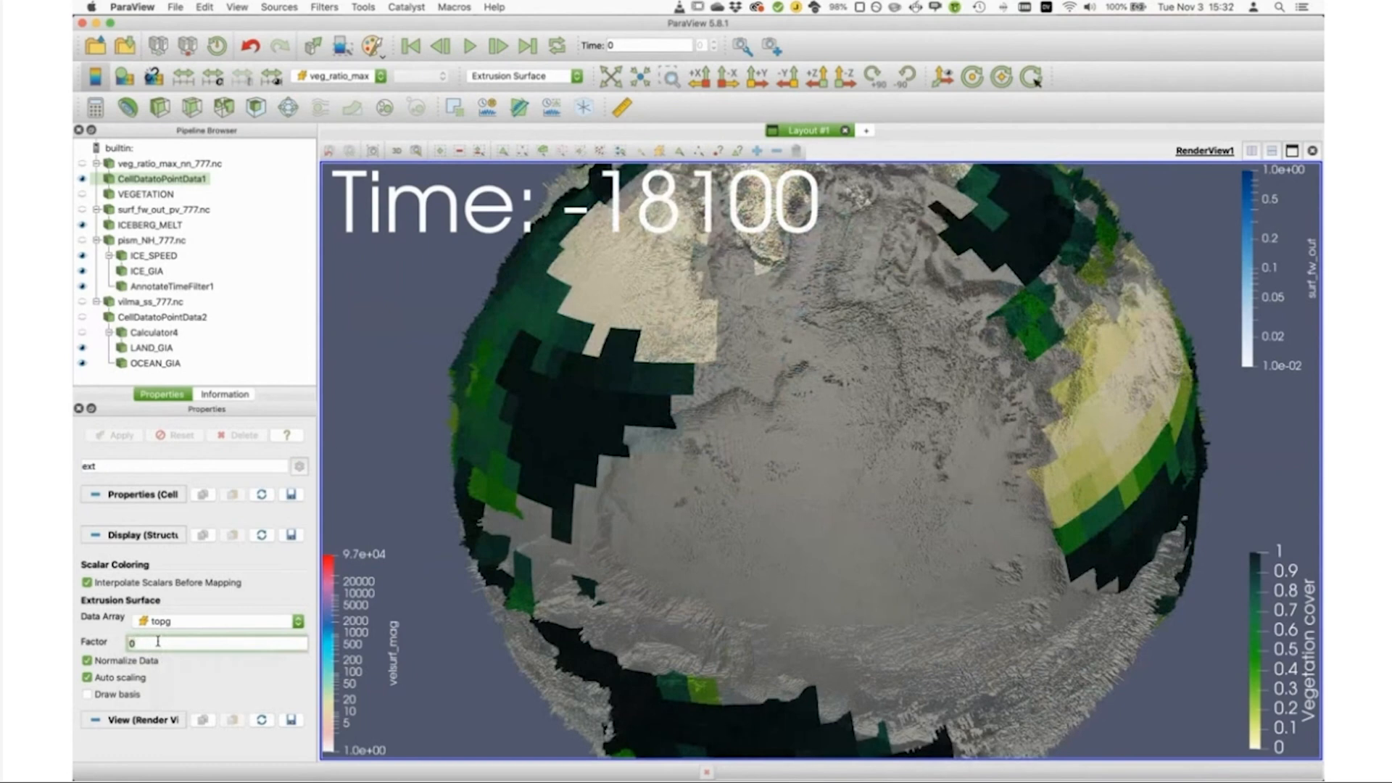
pyautogui.write('100')
pyautogui.click(169, 466)
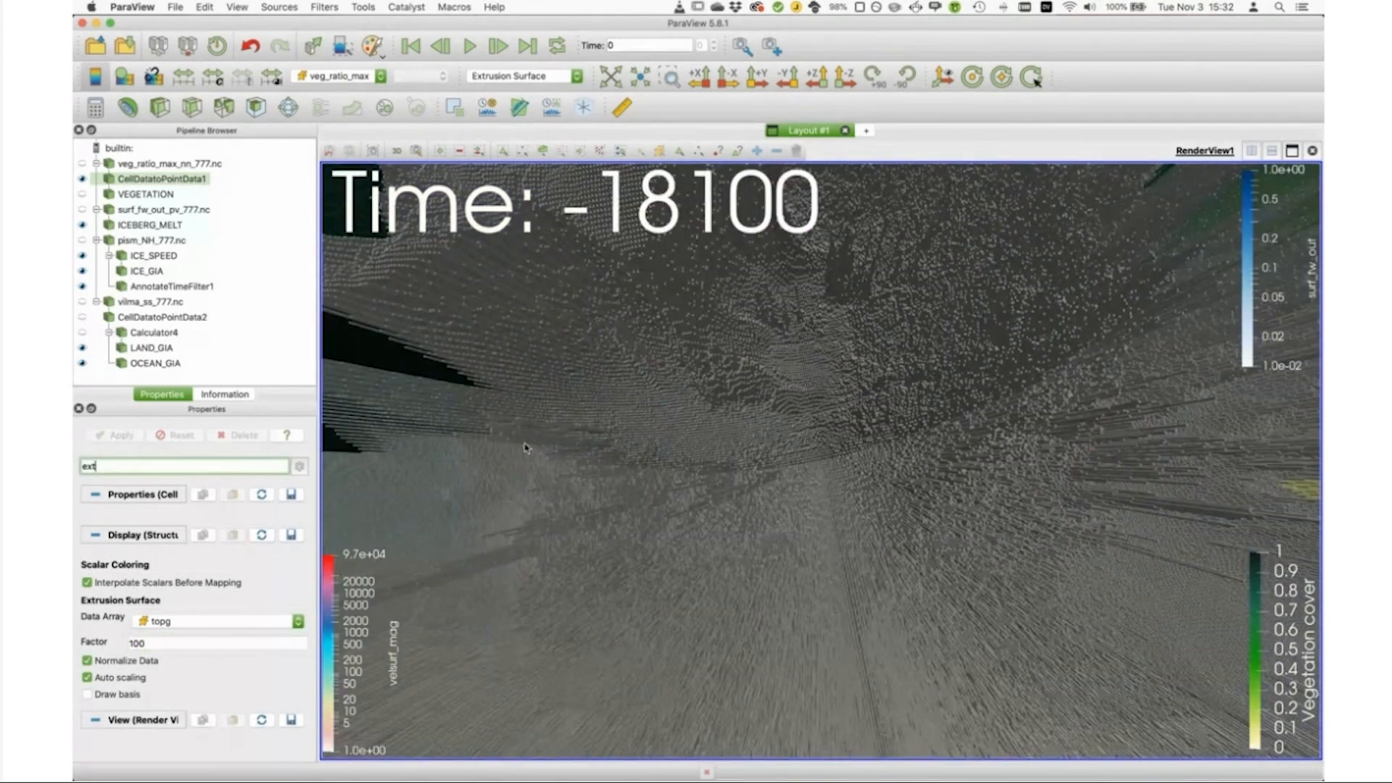
pyautogui.scroll(-15, 693, 411)
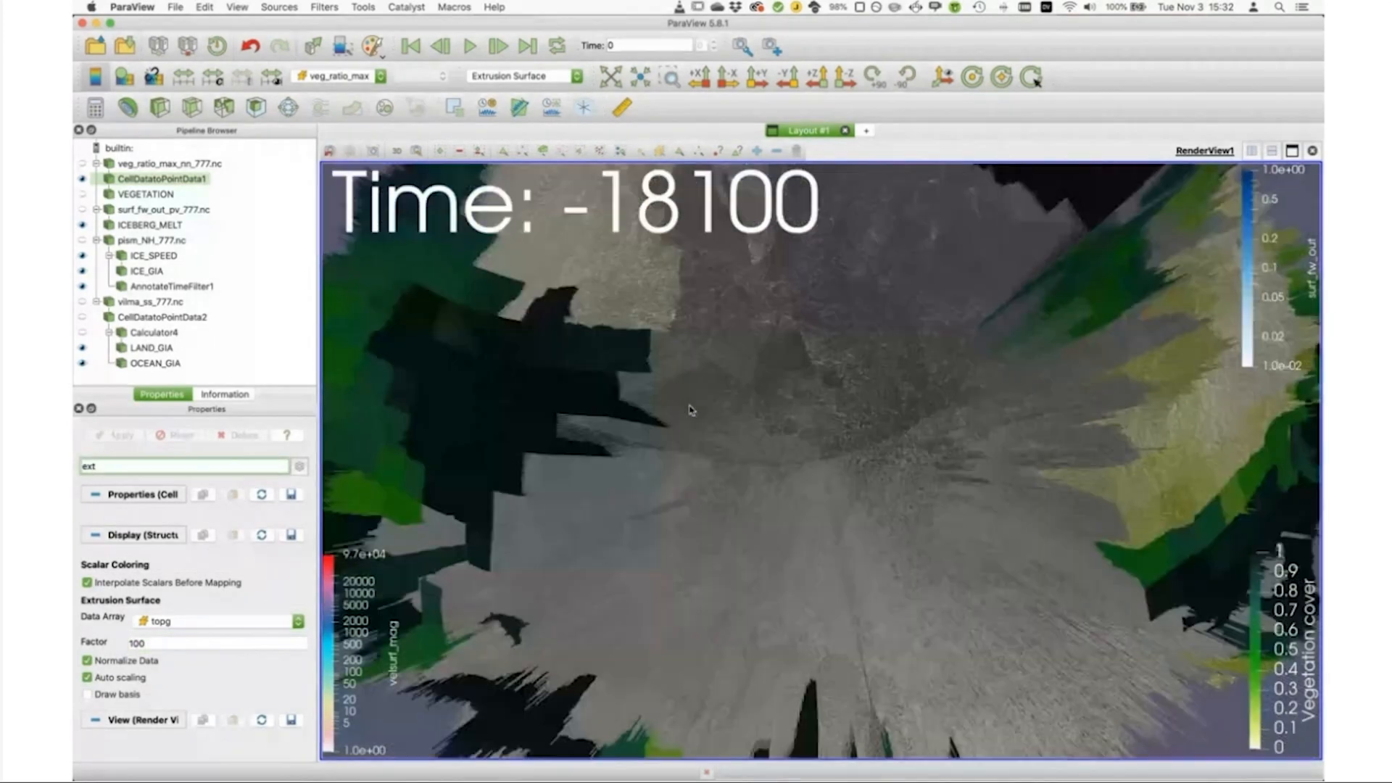
pyautogui.press('Tab')
pyautogui.scroll(3, 761, 446)
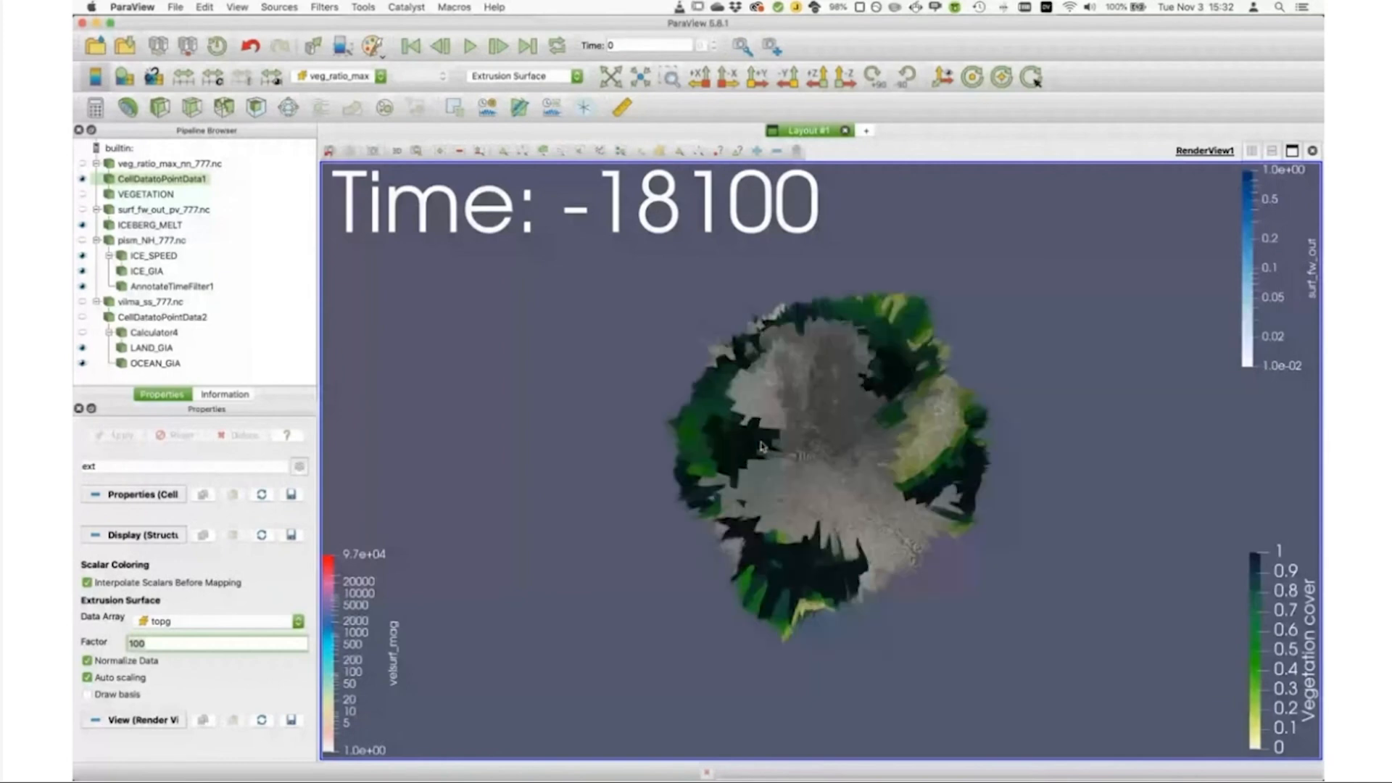
pyautogui.scroll(3, 761, 446)
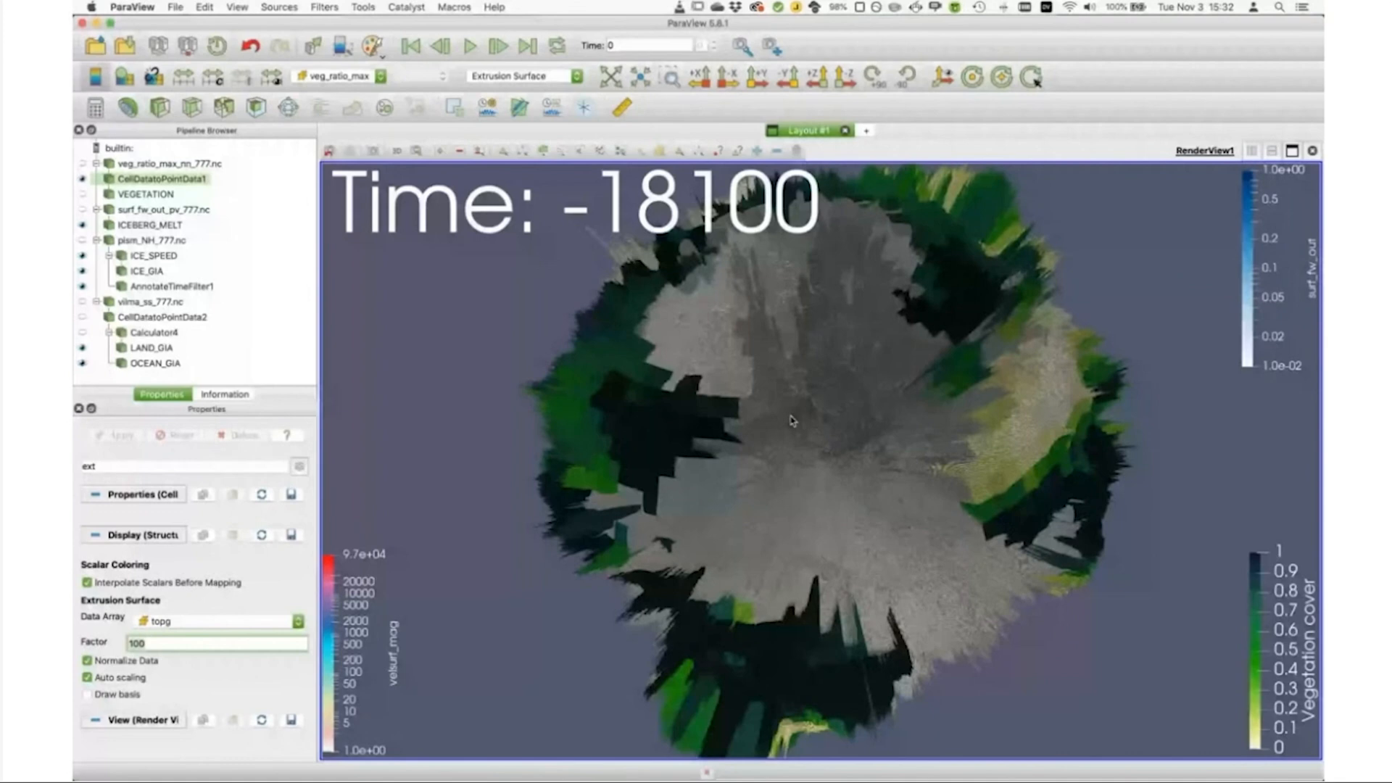
# Step: Set the extrusion factor to 10 and turn the globe towards the Americas to inspect the extruded cells
pyautogui.click(202, 644)
pyautogui.press('BackSpace')
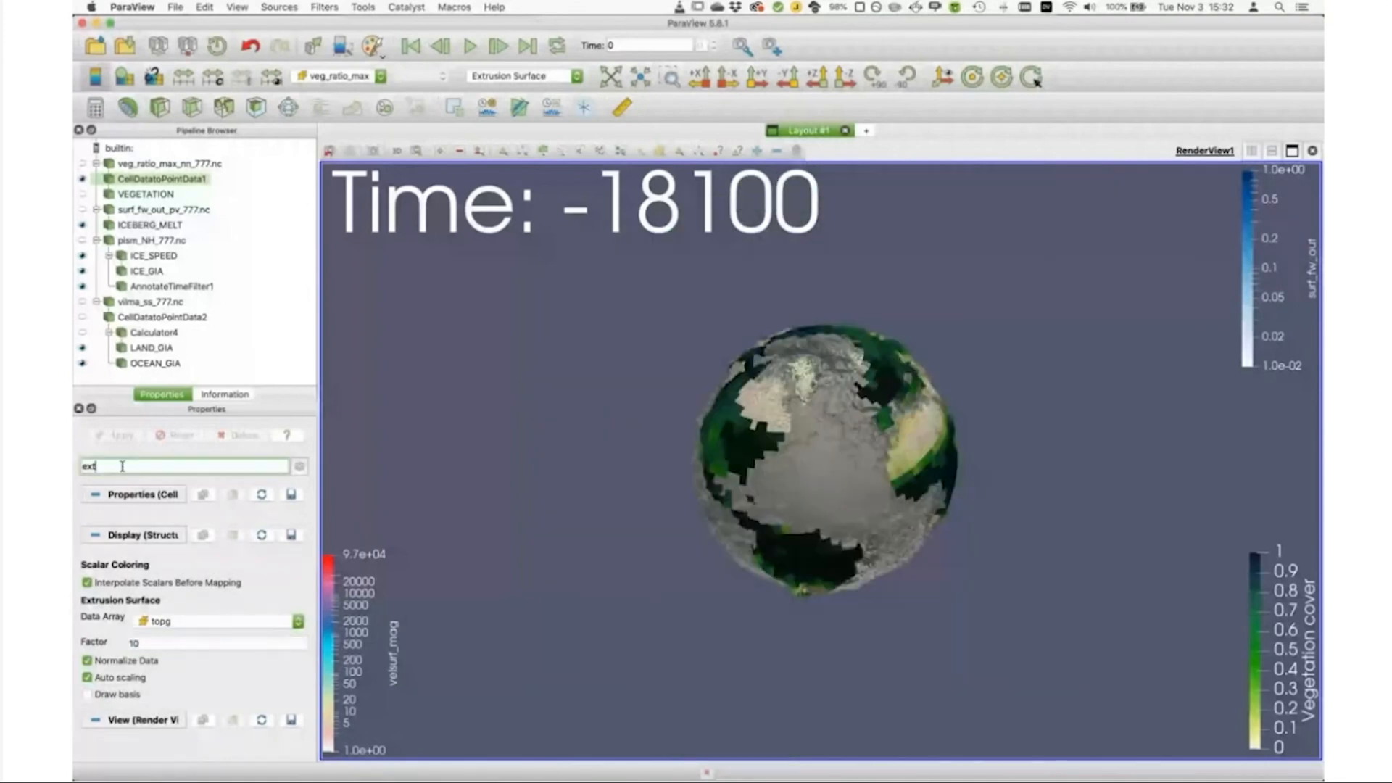
pyautogui.scroll(2, 780, 424)
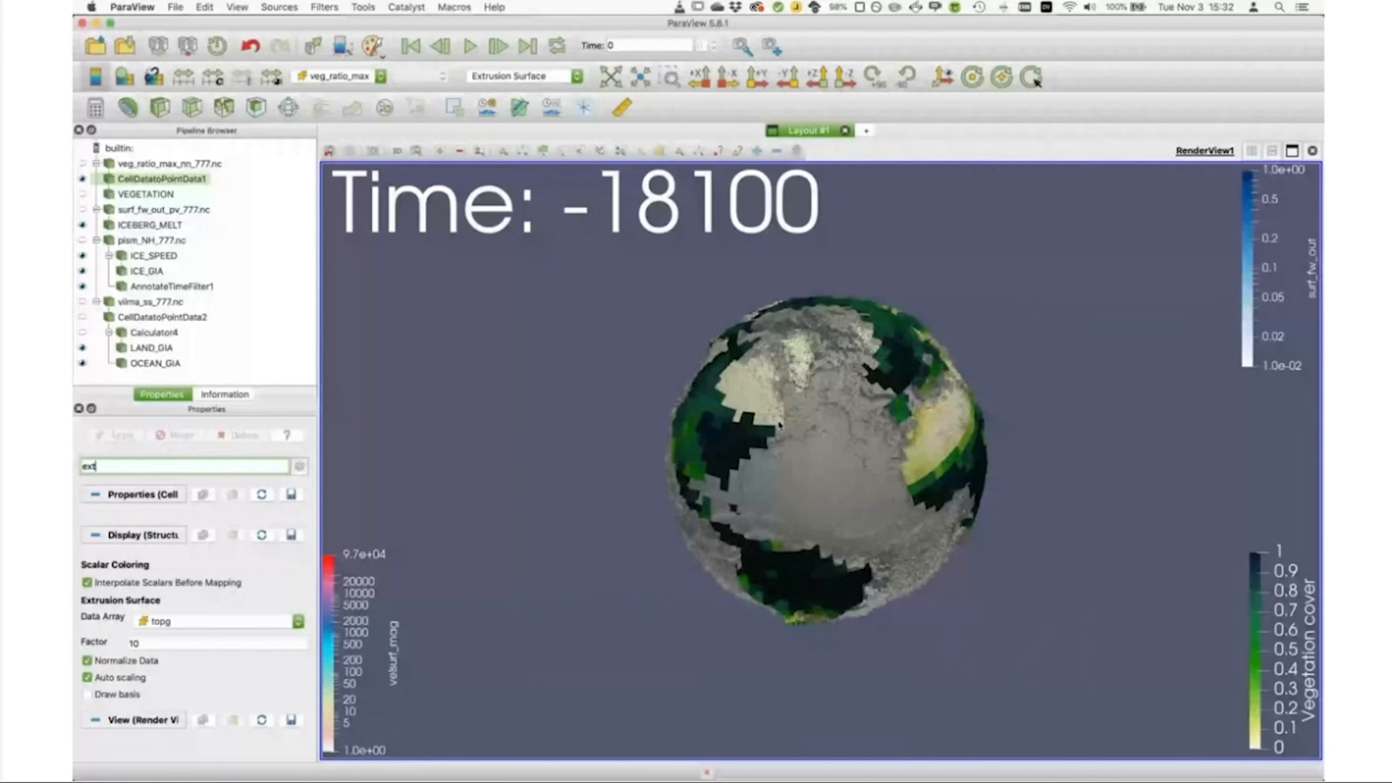
pyautogui.scroll(3, 781, 422)
pyautogui.moveTo(667, 404); pyautogui.dragTo(709, 407)
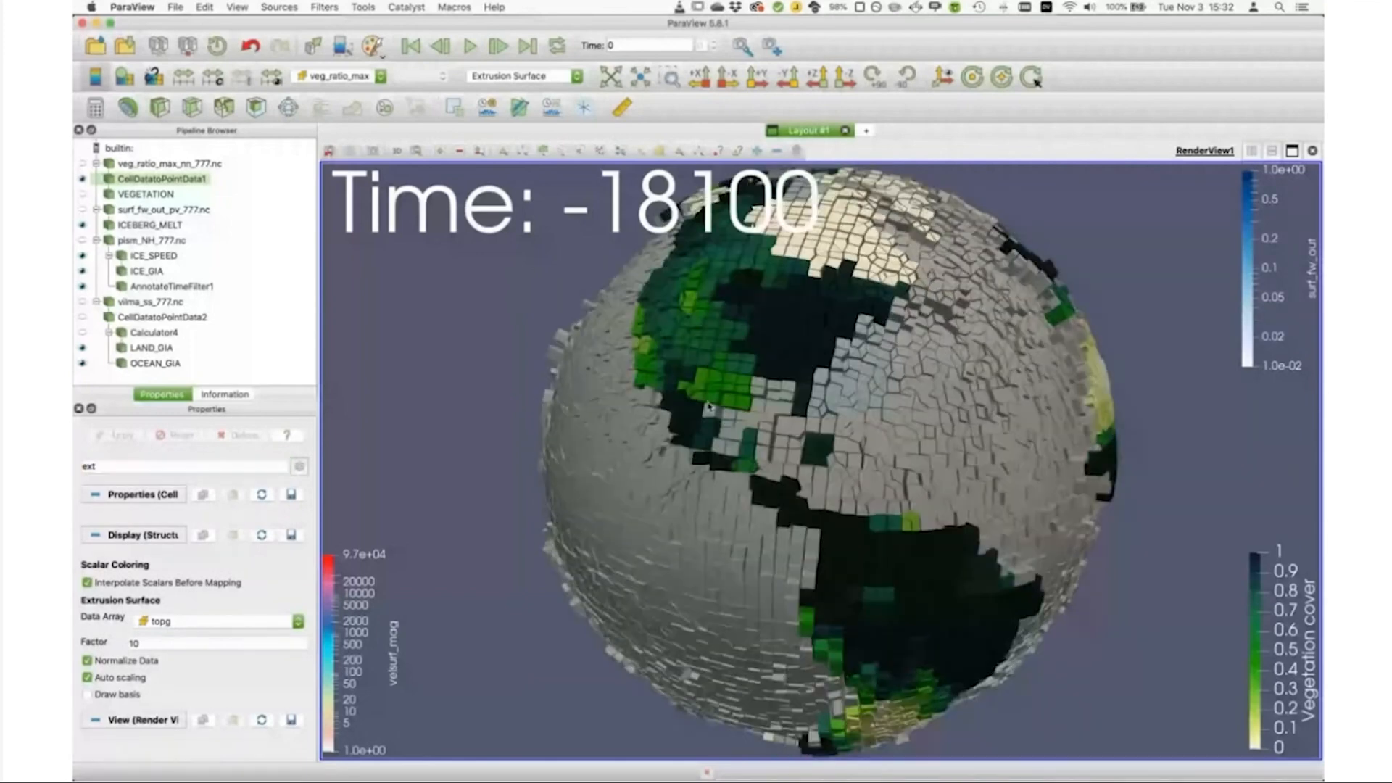
# Step: Inspect the extruded cells around Central America up close, then tilt the whole globe to view North America and the Arctic
pyautogui.scroll(5, 709, 408)
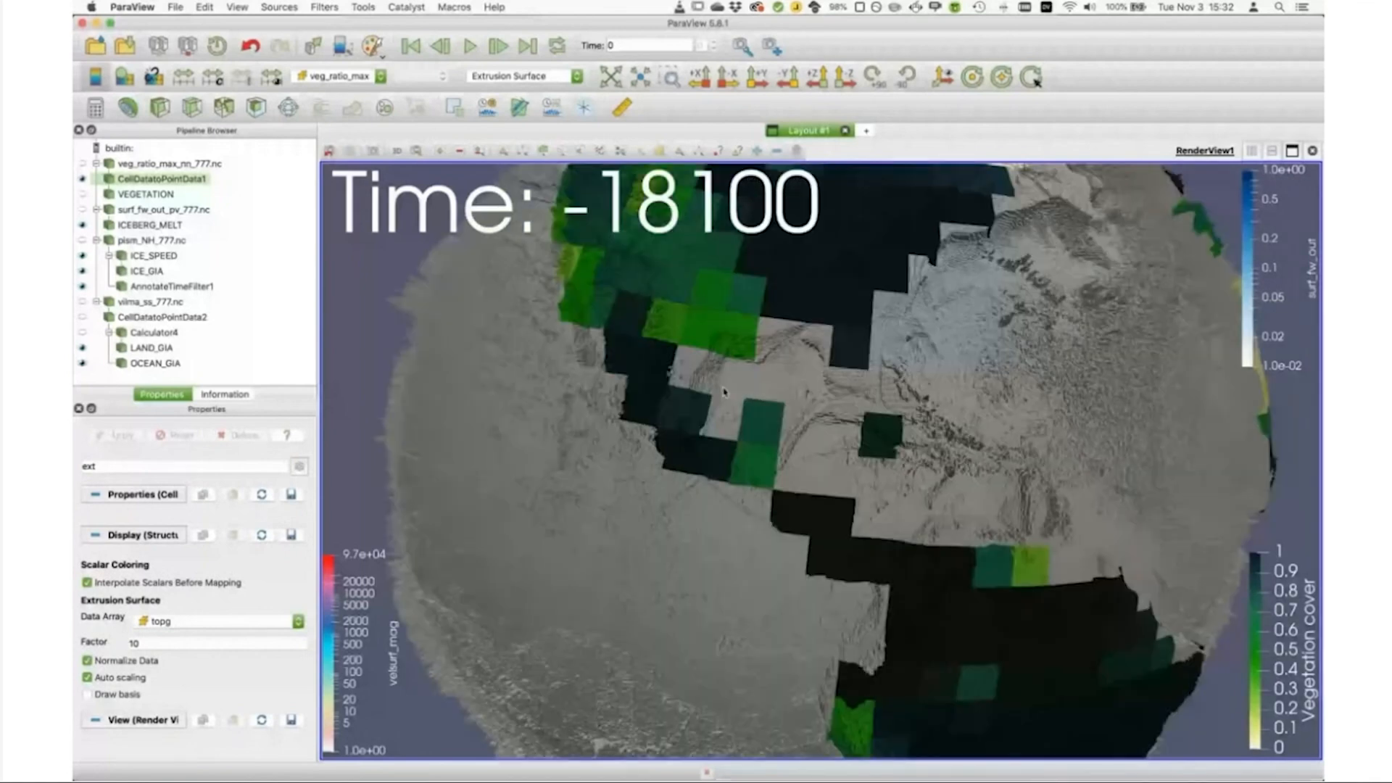
pyautogui.scroll(5, 723, 392)
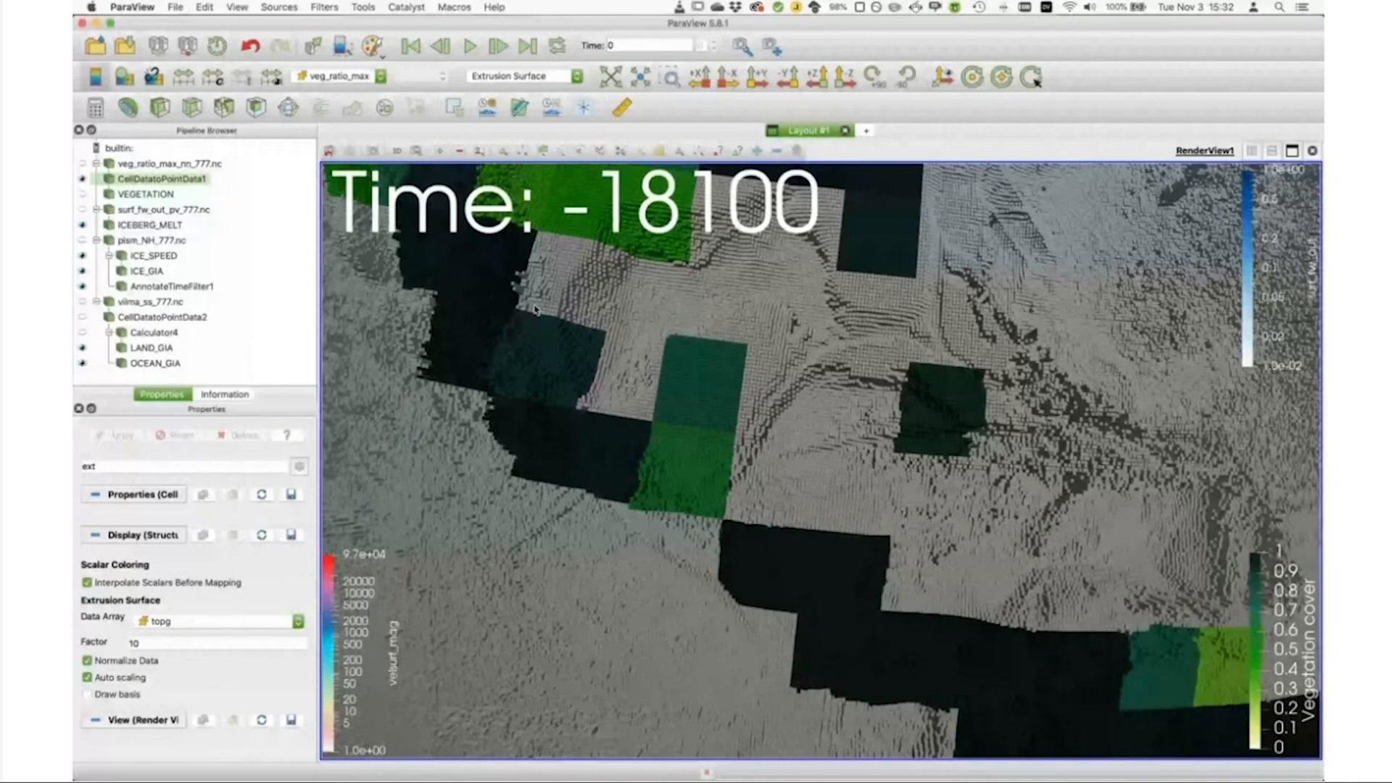
pyautogui.scroll(-5, 690, 371)
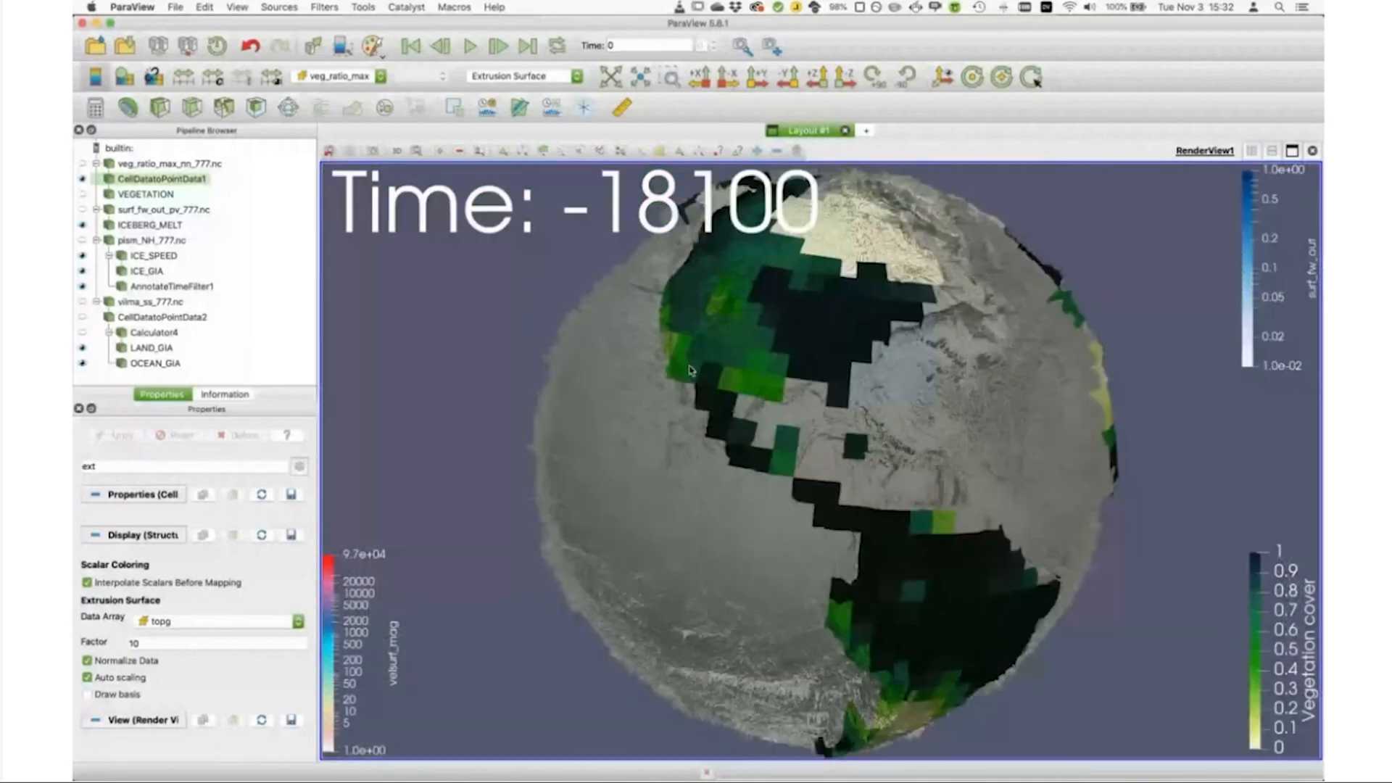
pyautogui.moveTo(690, 371); pyautogui.dragTo(746, 342)
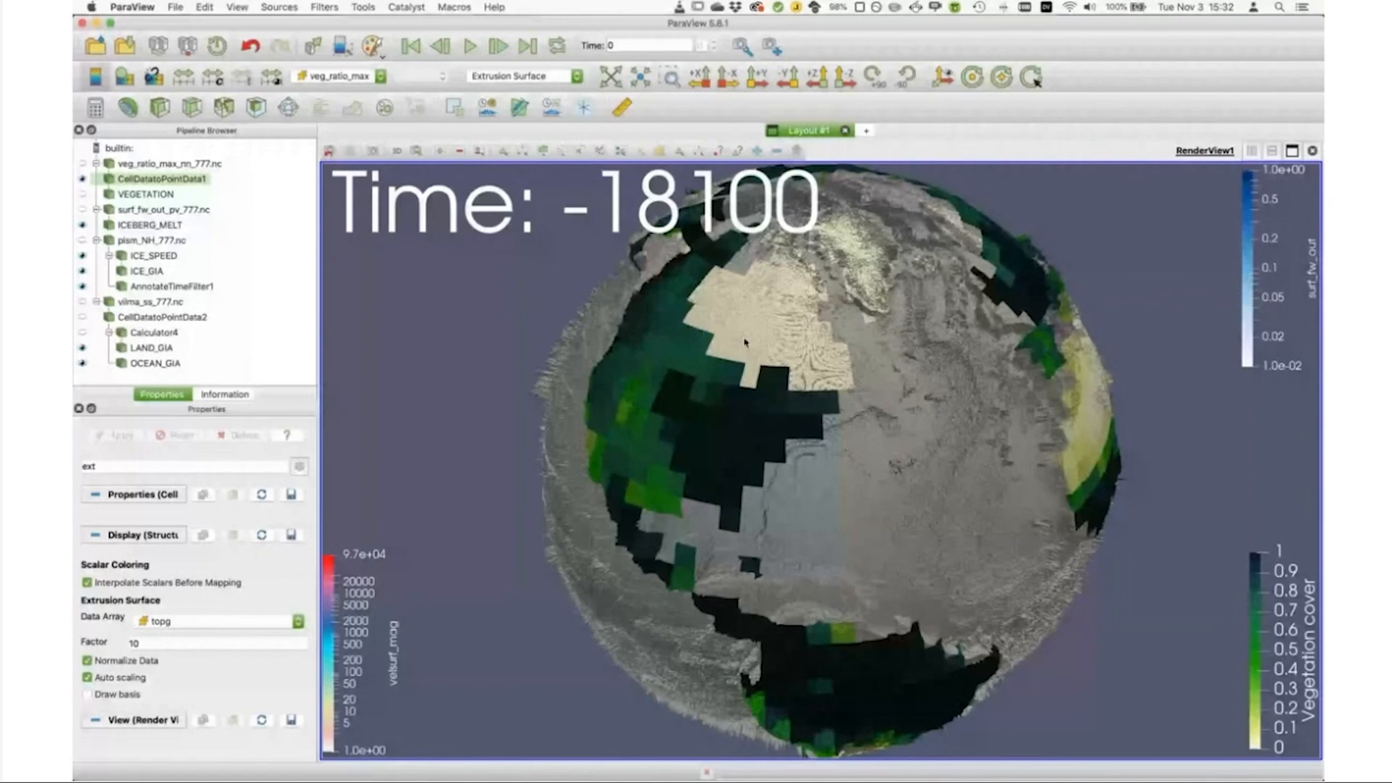
# Step: Change CellDatatoPointData1's representation to Bump Mapped Surface and filter its properties by "bu"
pyautogui.click(521, 73)
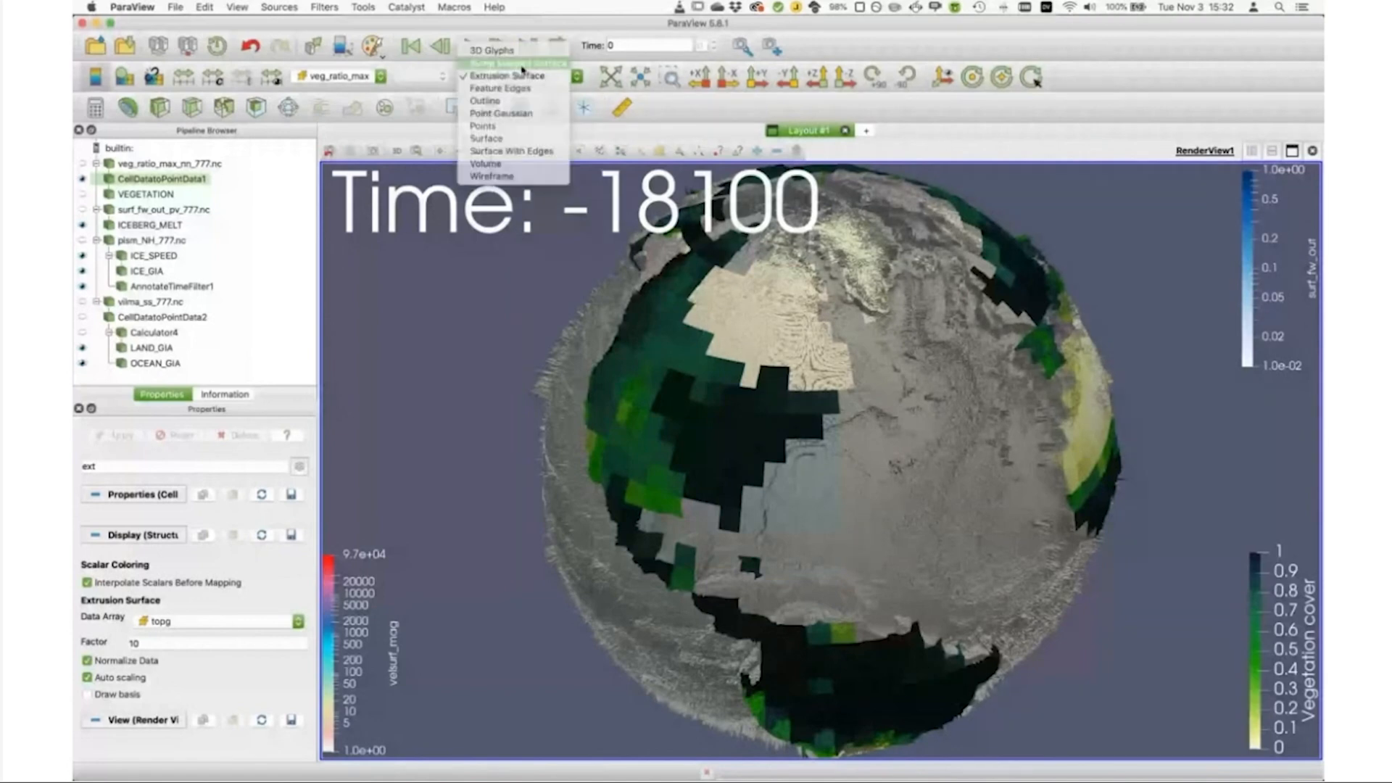
pyautogui.click(522, 65)
pyautogui.click(116, 466)
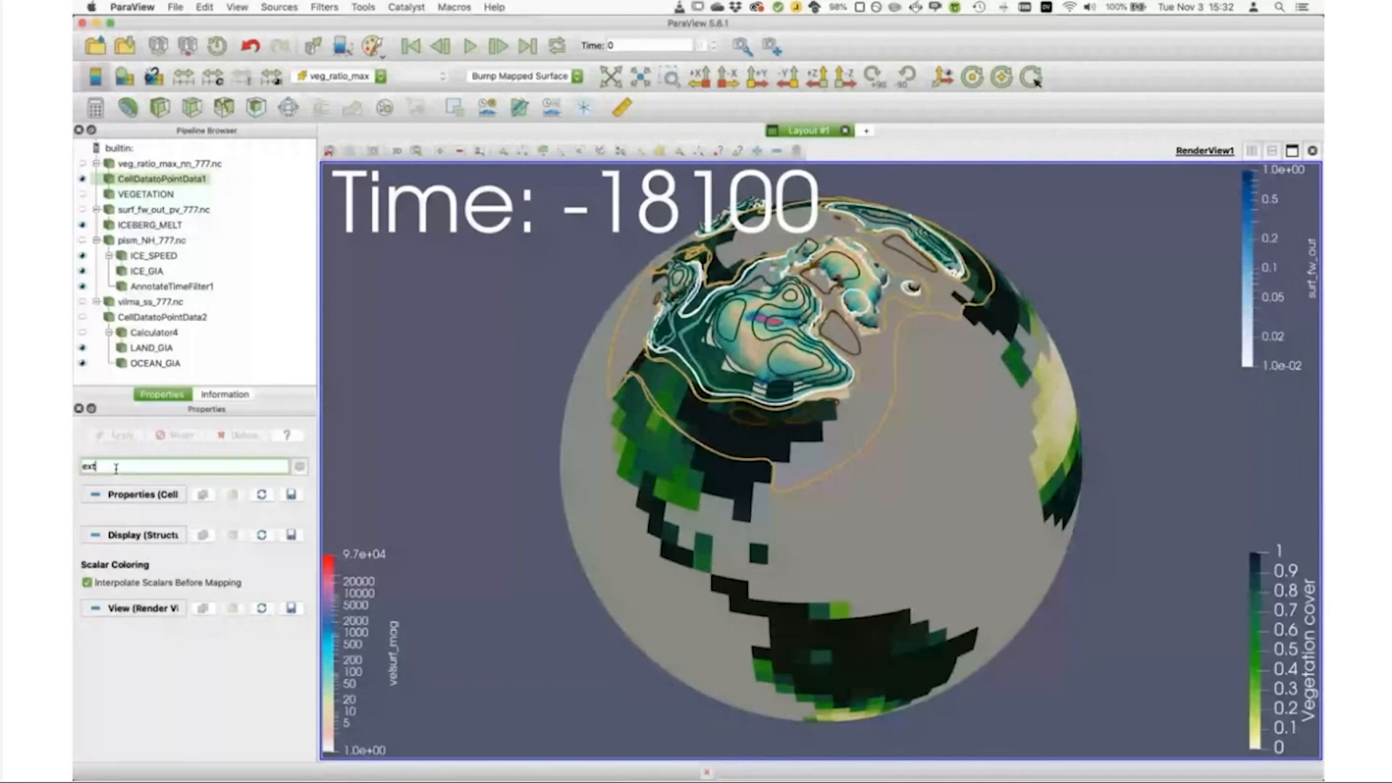
pyautogui.press('BackSpace')
pyautogui.press('BackSpace')
pyautogui.press('BackSpace')
pyautogui.write('bu')
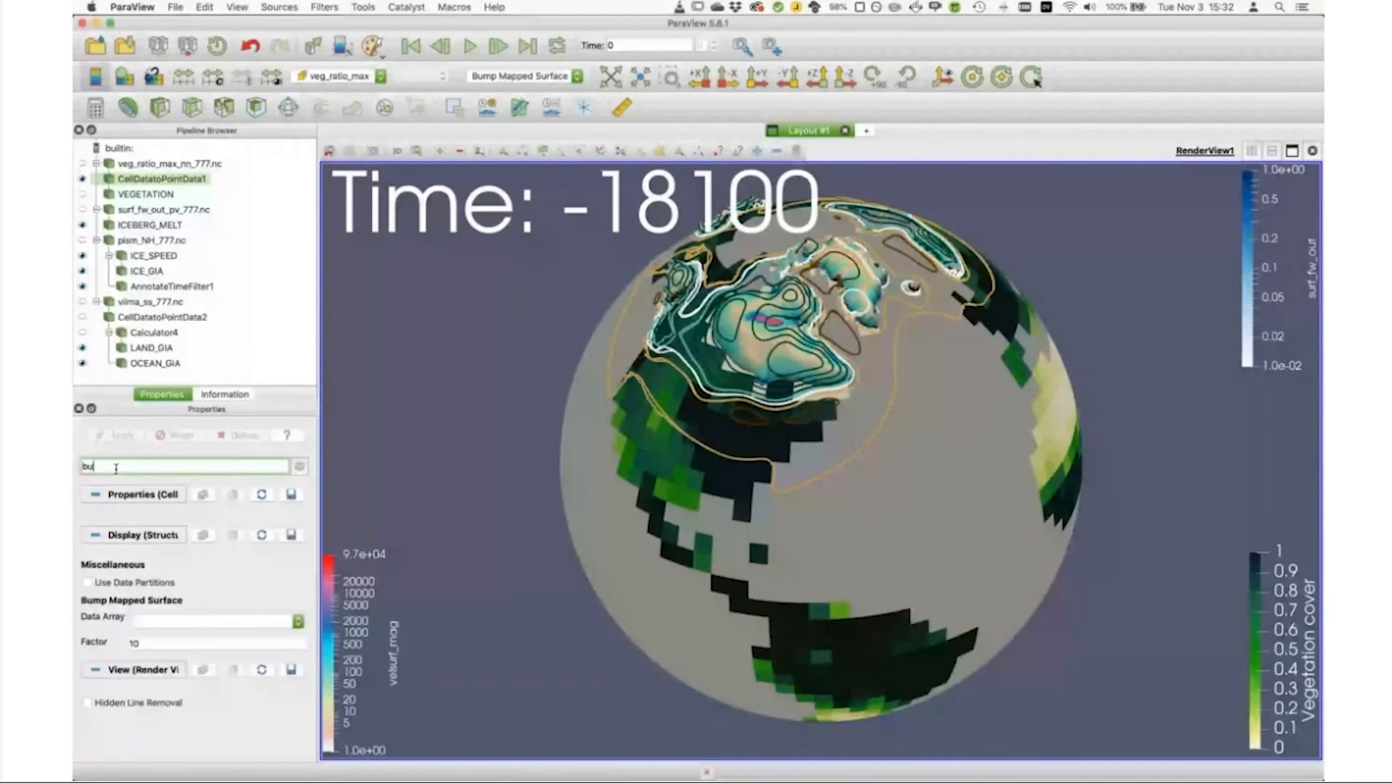
# Step: Set the bump mapping data array to topg and inspect the resulting relief shading on the globe
pyautogui.click(189, 622)
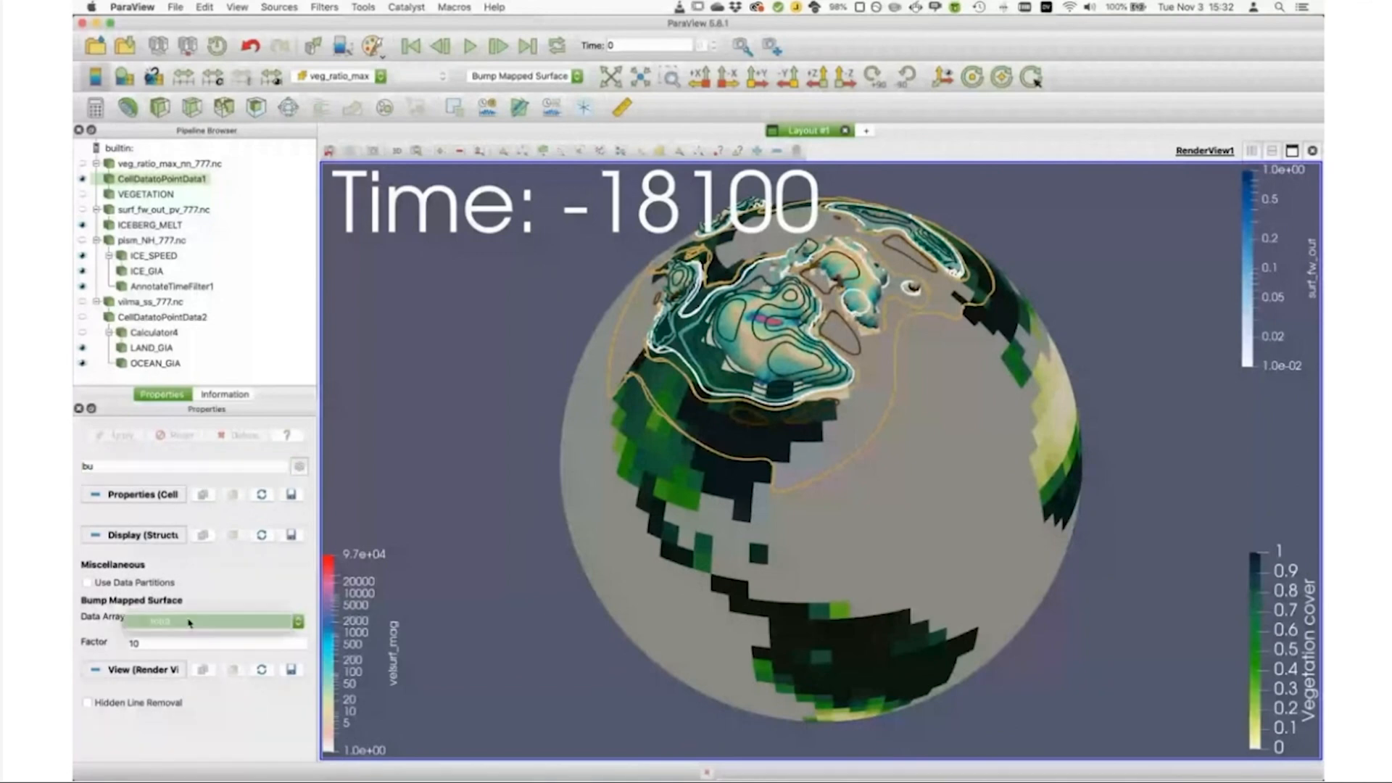
pyautogui.click(189, 622)
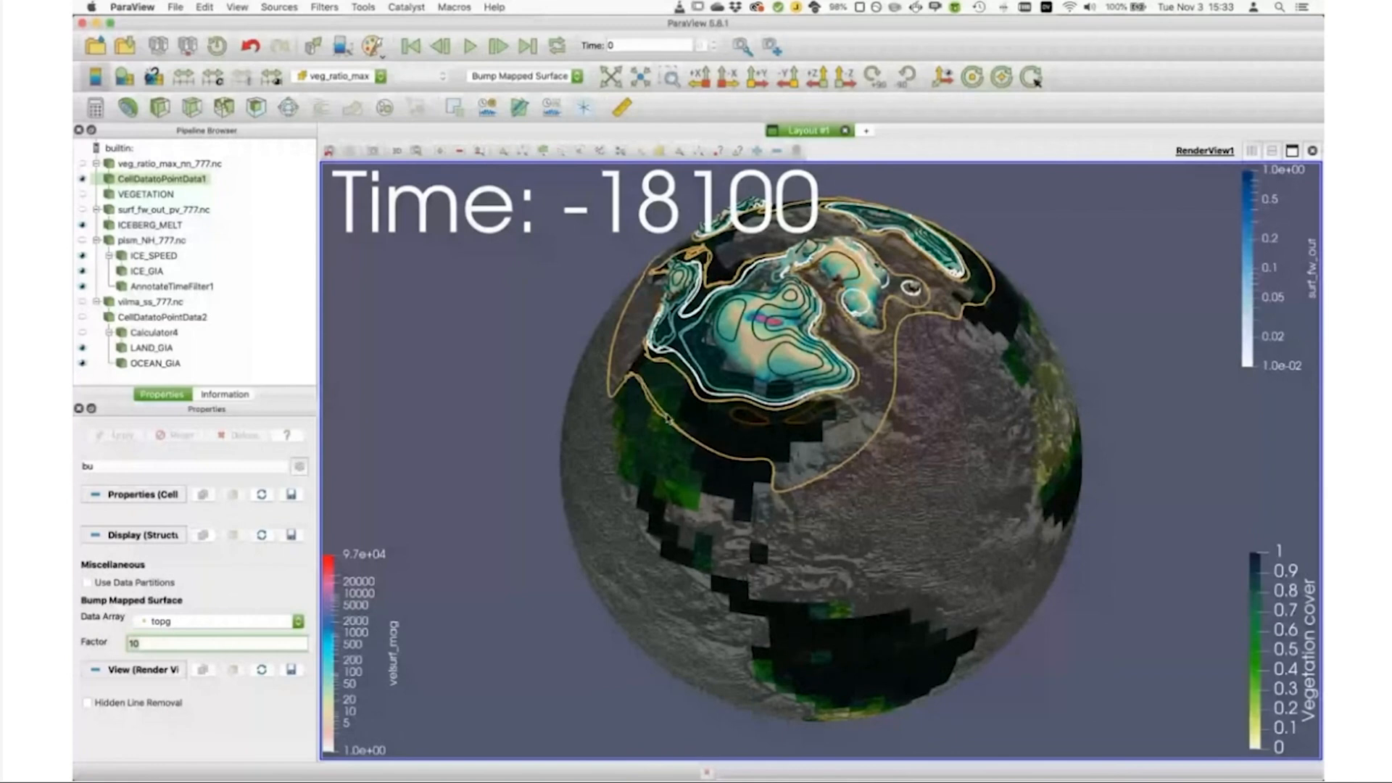
pyautogui.scroll(3, 667, 418)
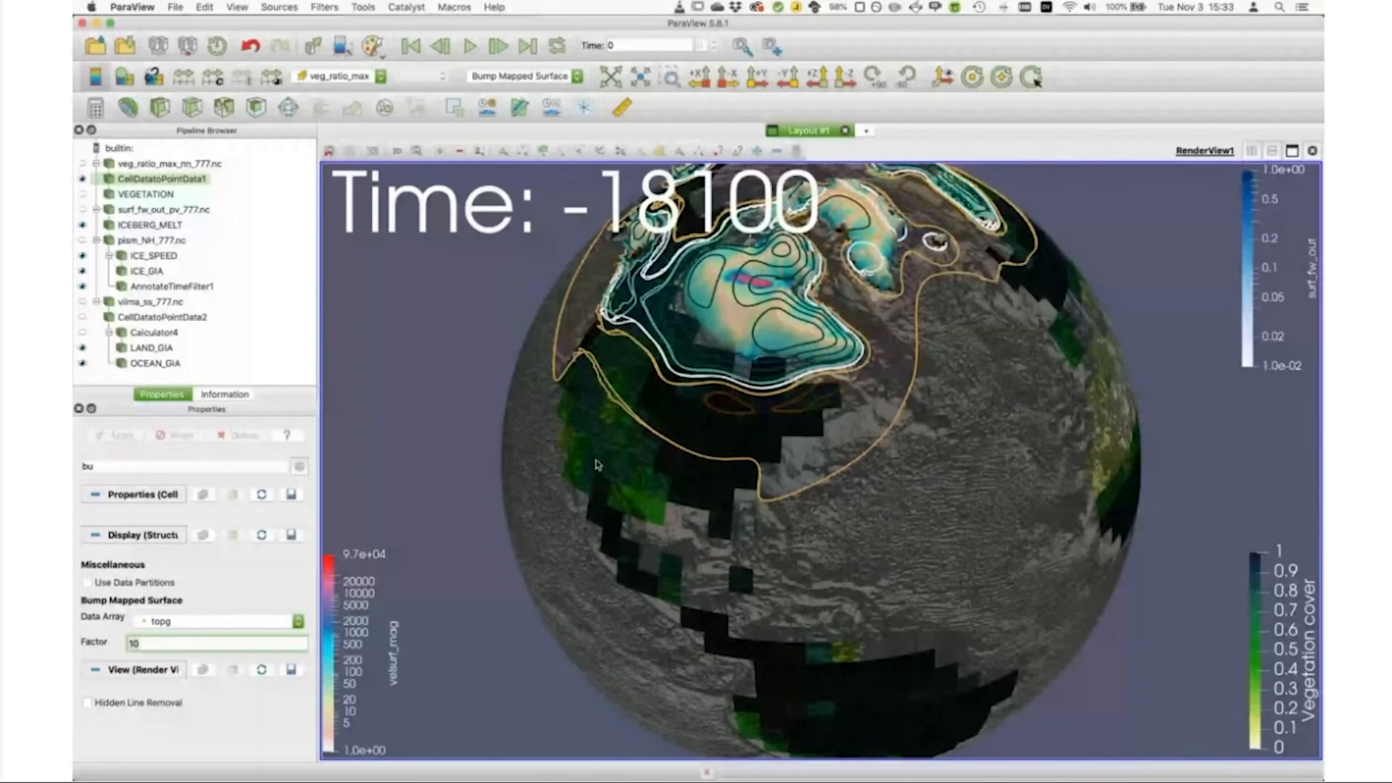
pyautogui.scroll(4, 549, 474)
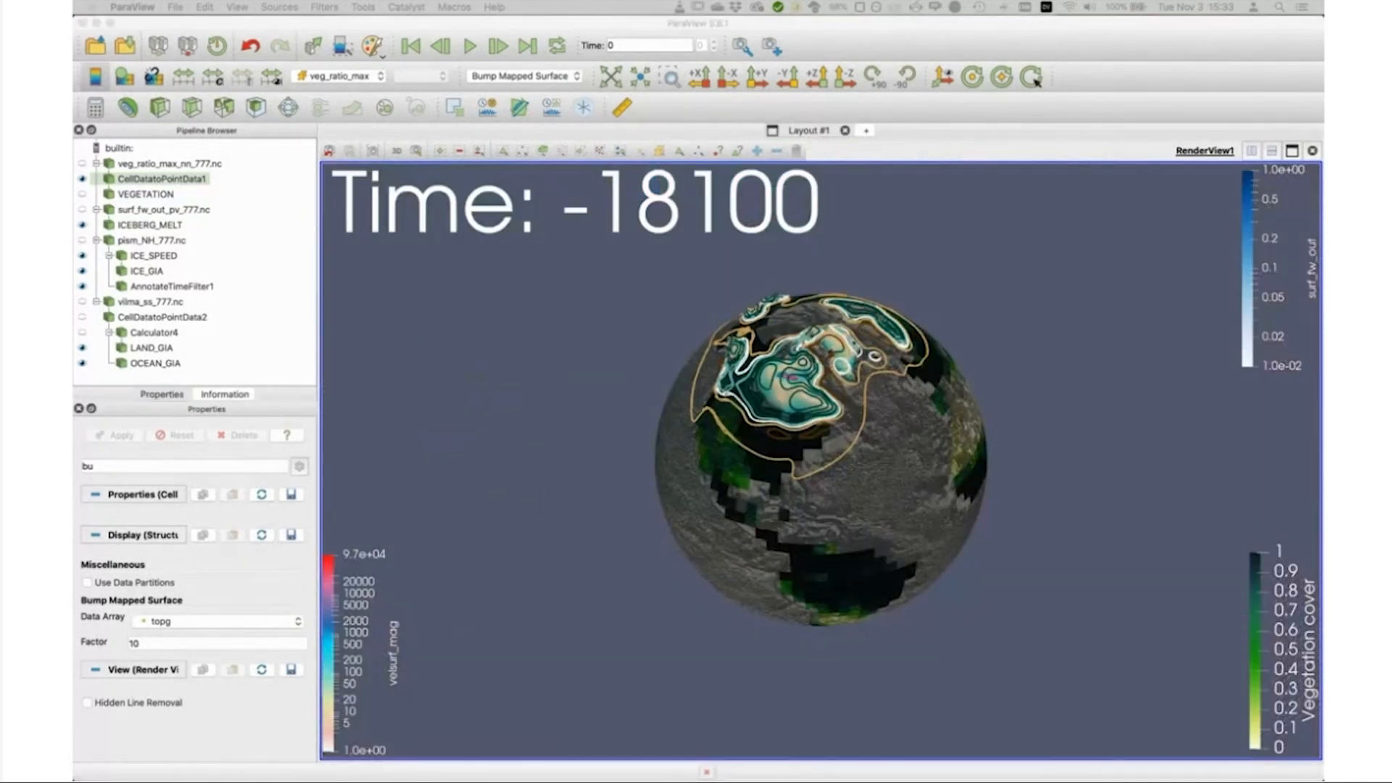
# Step: Show VEGETATION in place of CellDatatoPointData1 and view the combined globe closer
pyautogui.click(83, 195)
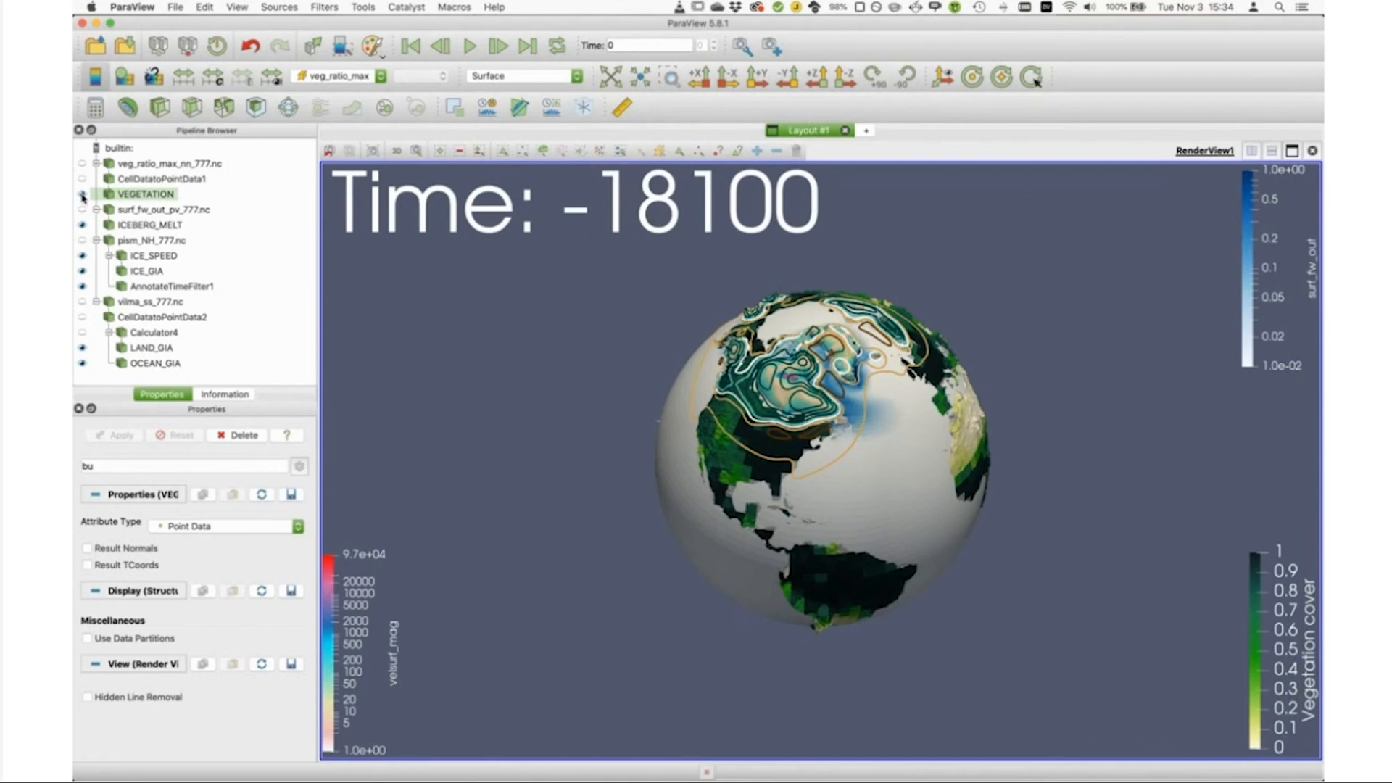
pyautogui.click(83, 194)
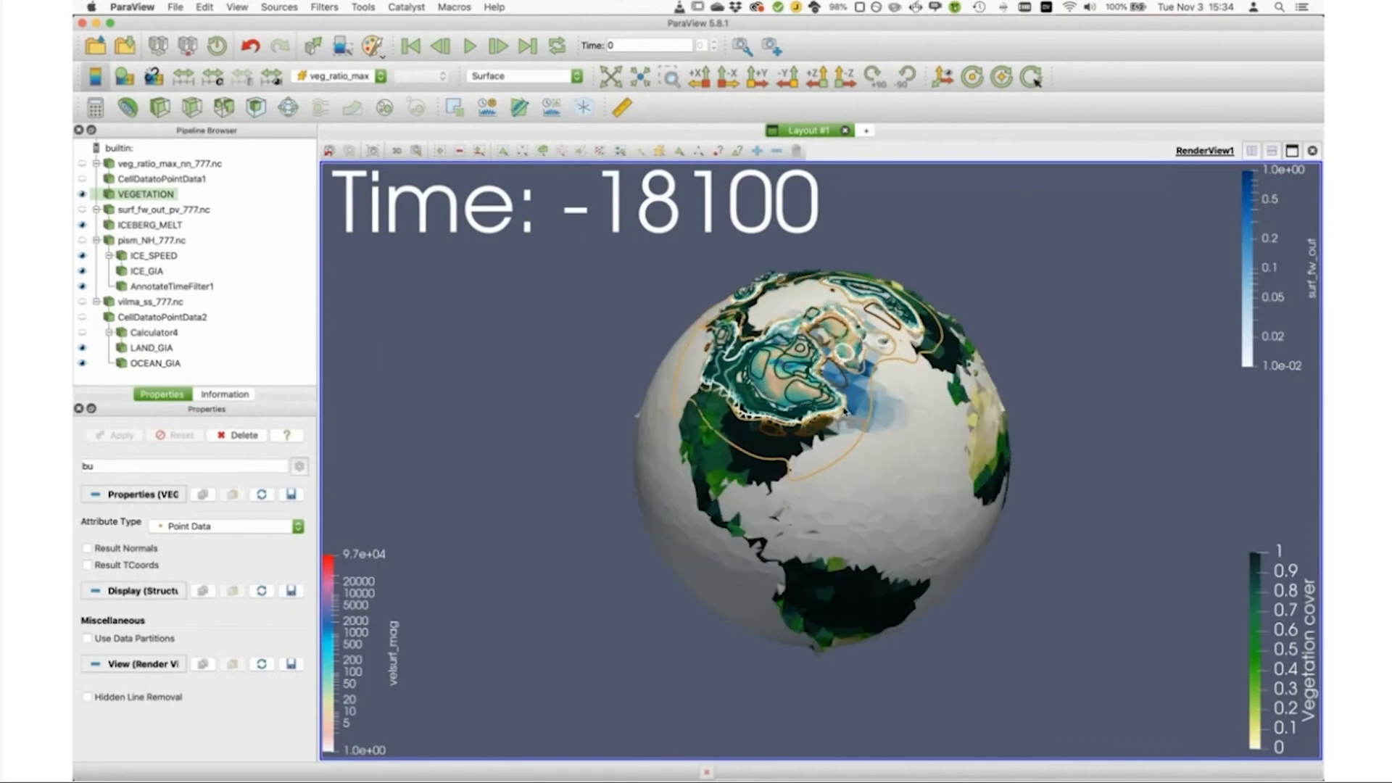
pyautogui.scroll(3, 845, 411)
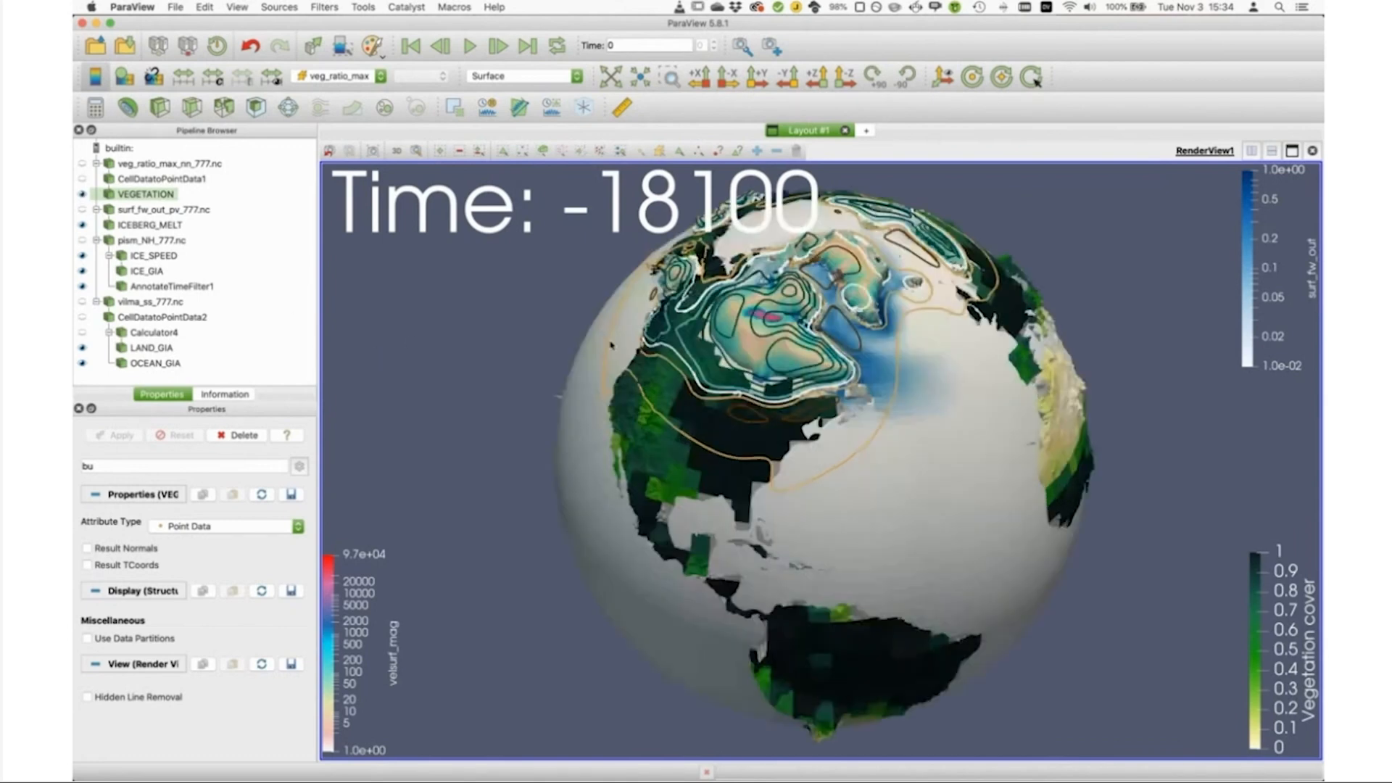